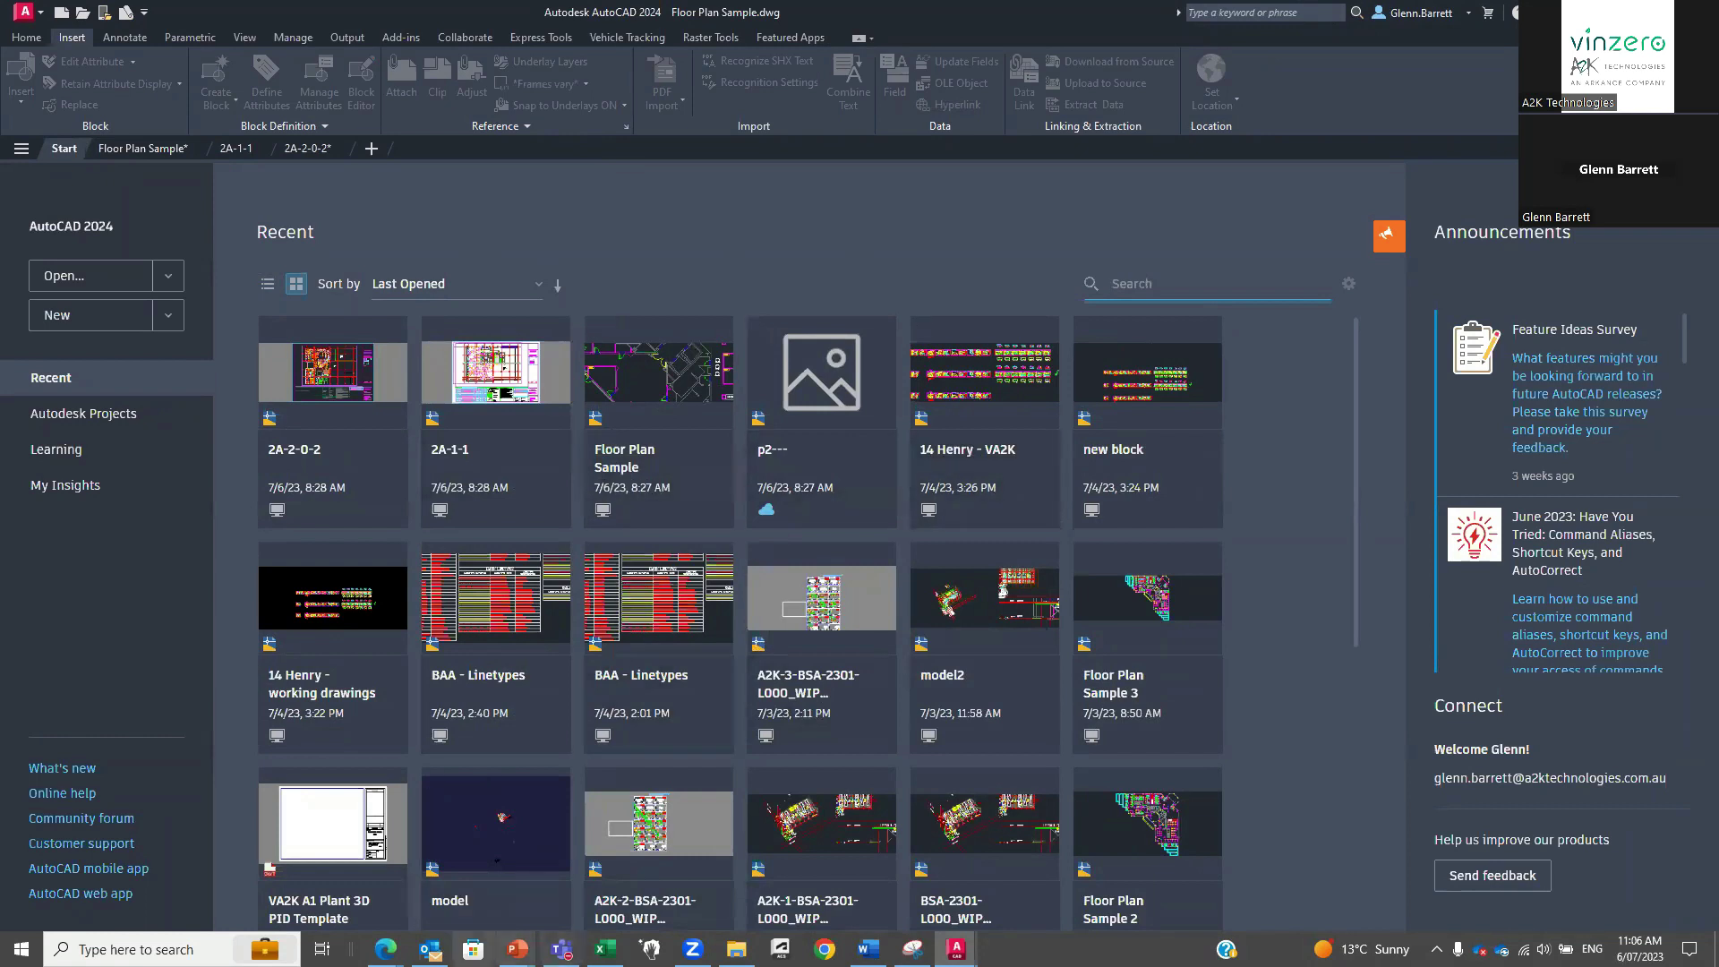
Switch to the running PowerPoint slide show and reveal all points on the Autodesk Docs Improvements slide.
{"action": "left_click", "coordinate": [517, 949]}
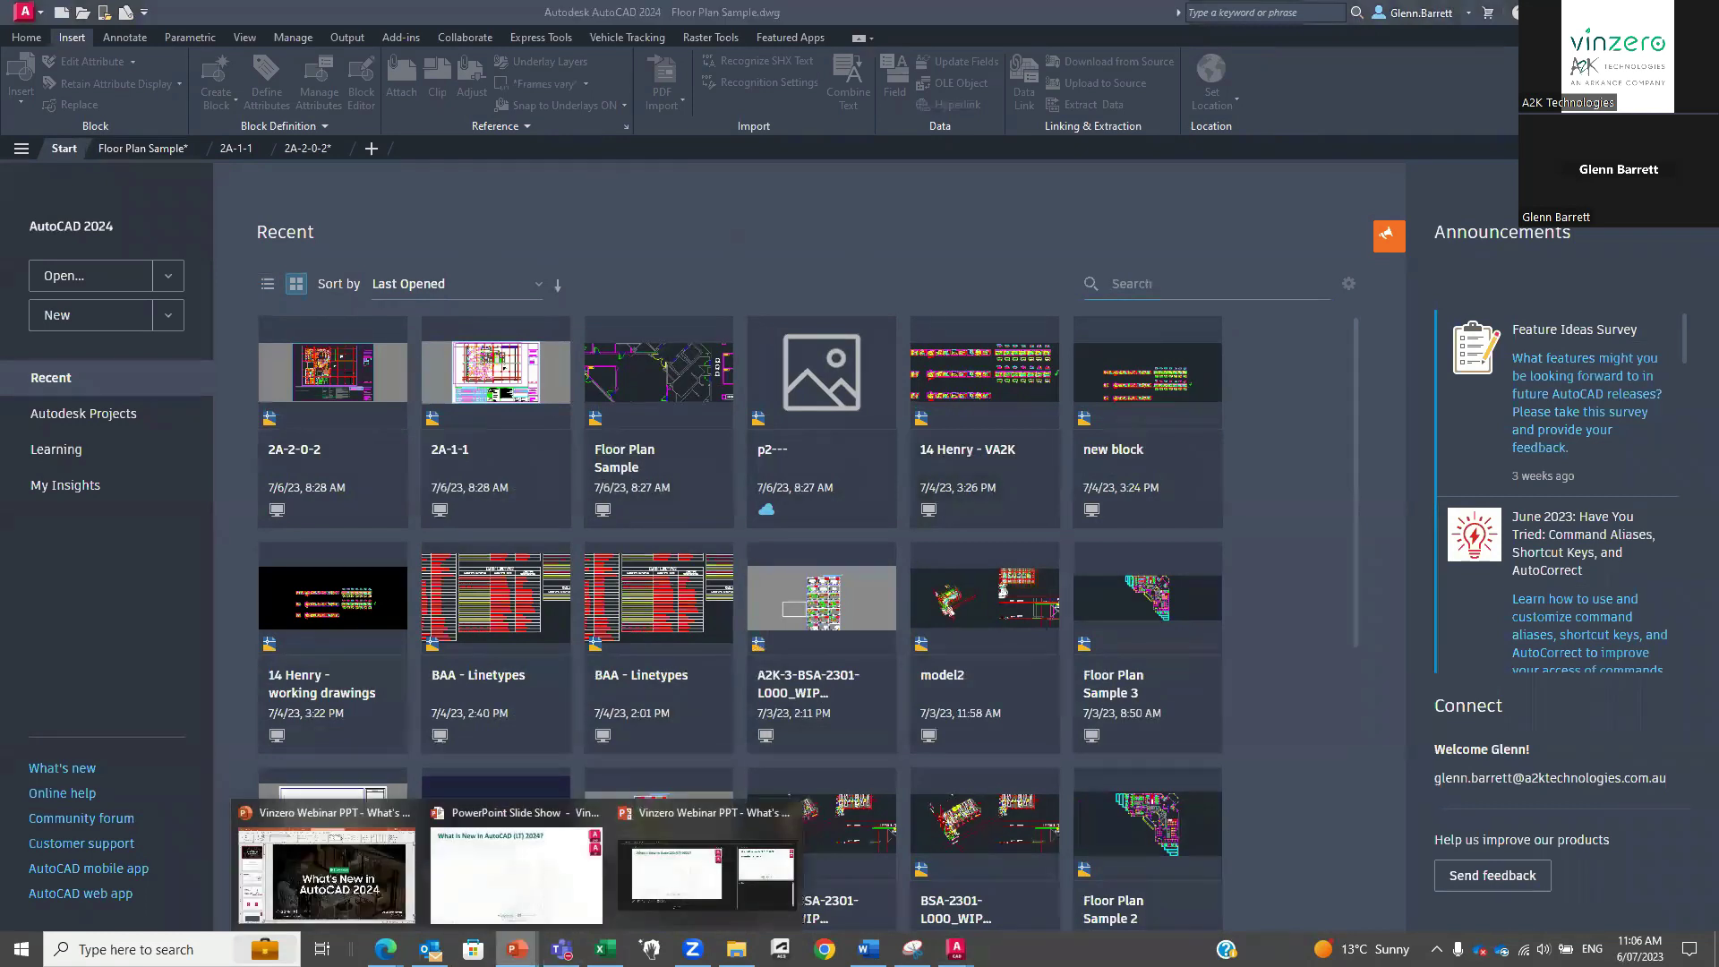
{"action": "left_click", "coordinate": [516, 875]}
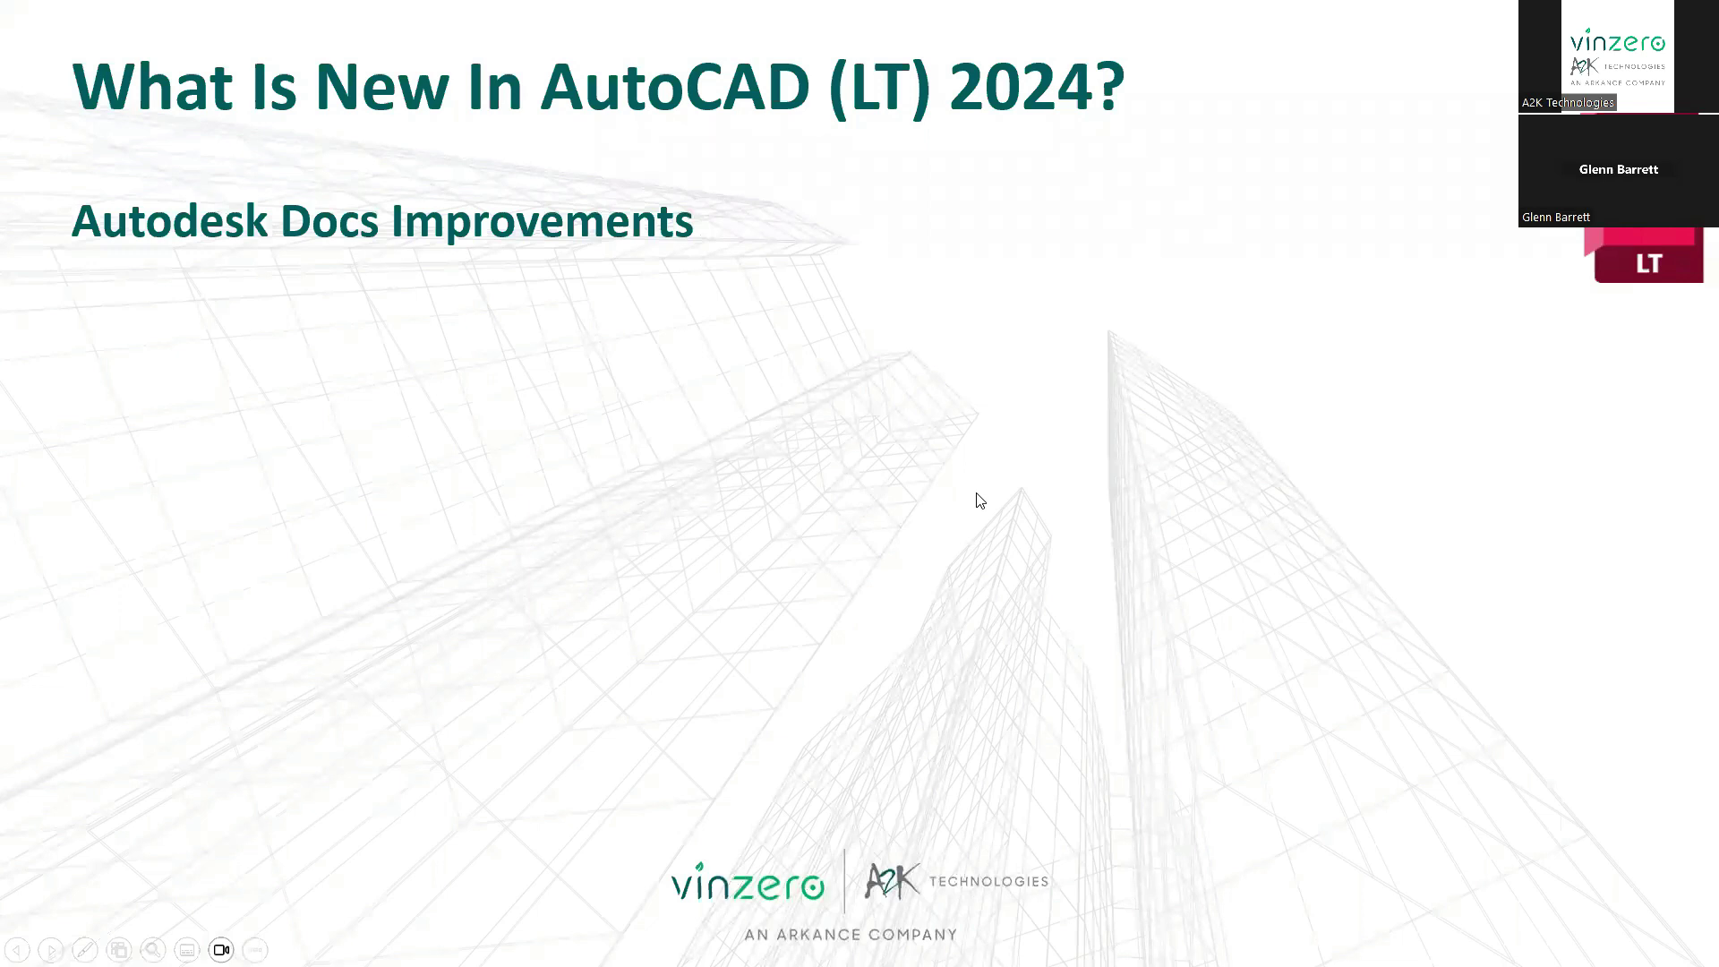
{"action": "left_click", "coordinate": [977, 494]}
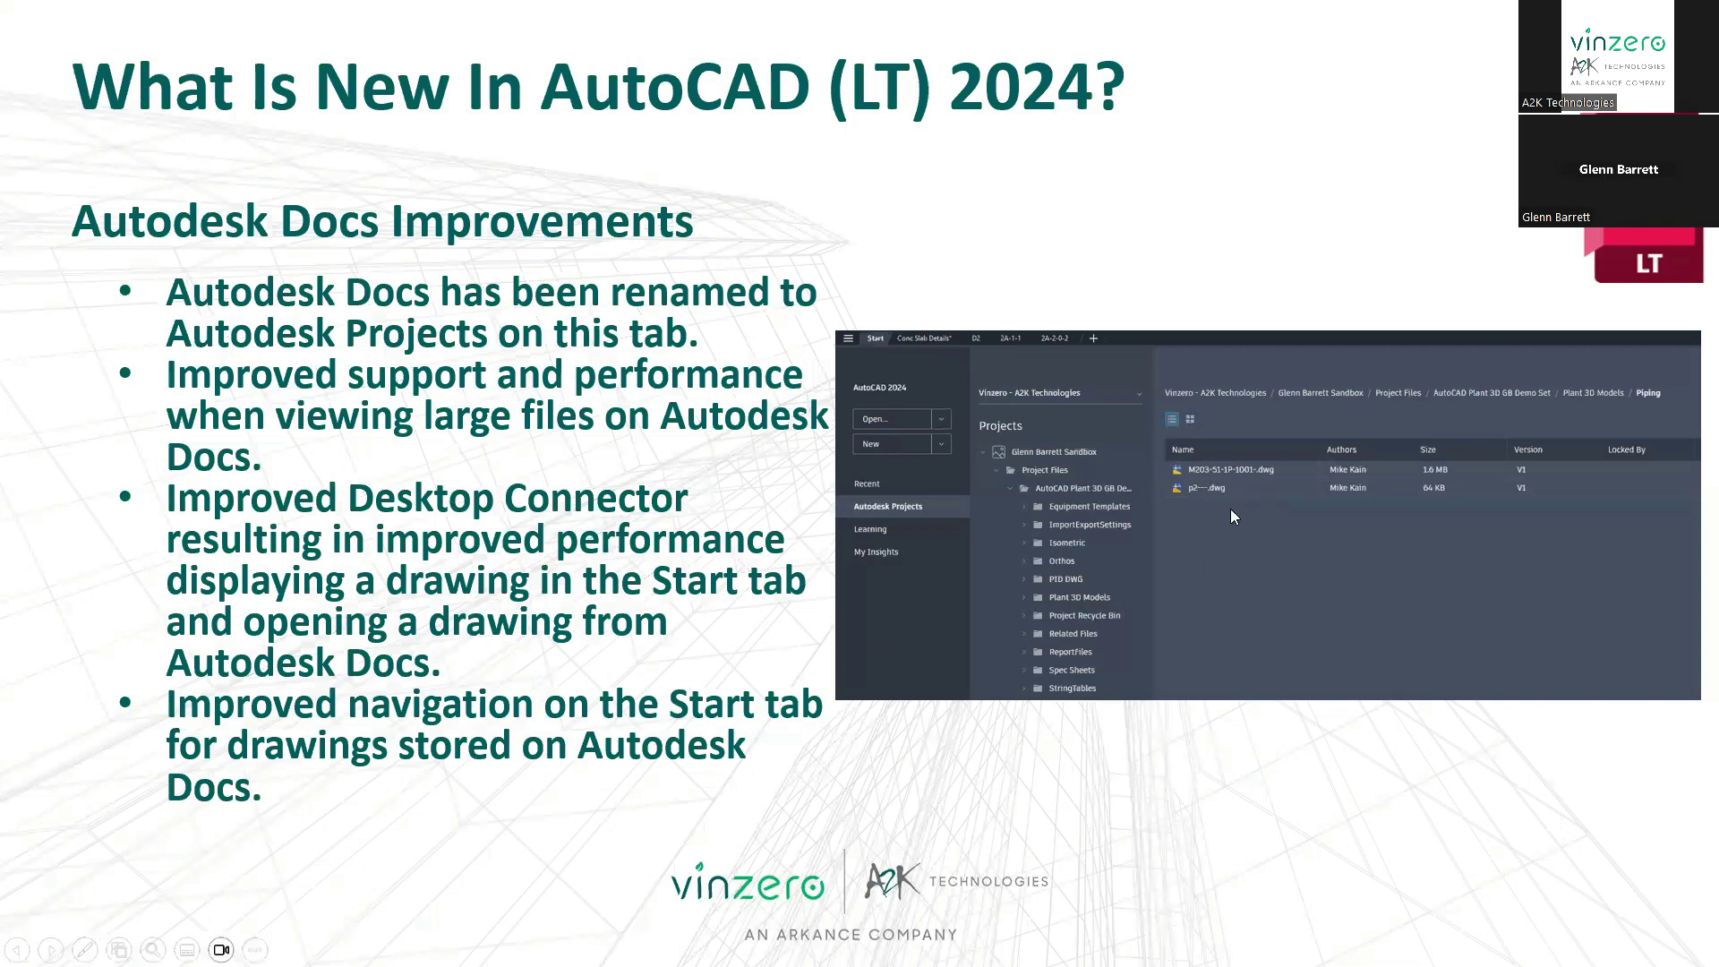
{"action": "key", "text": "Right"}
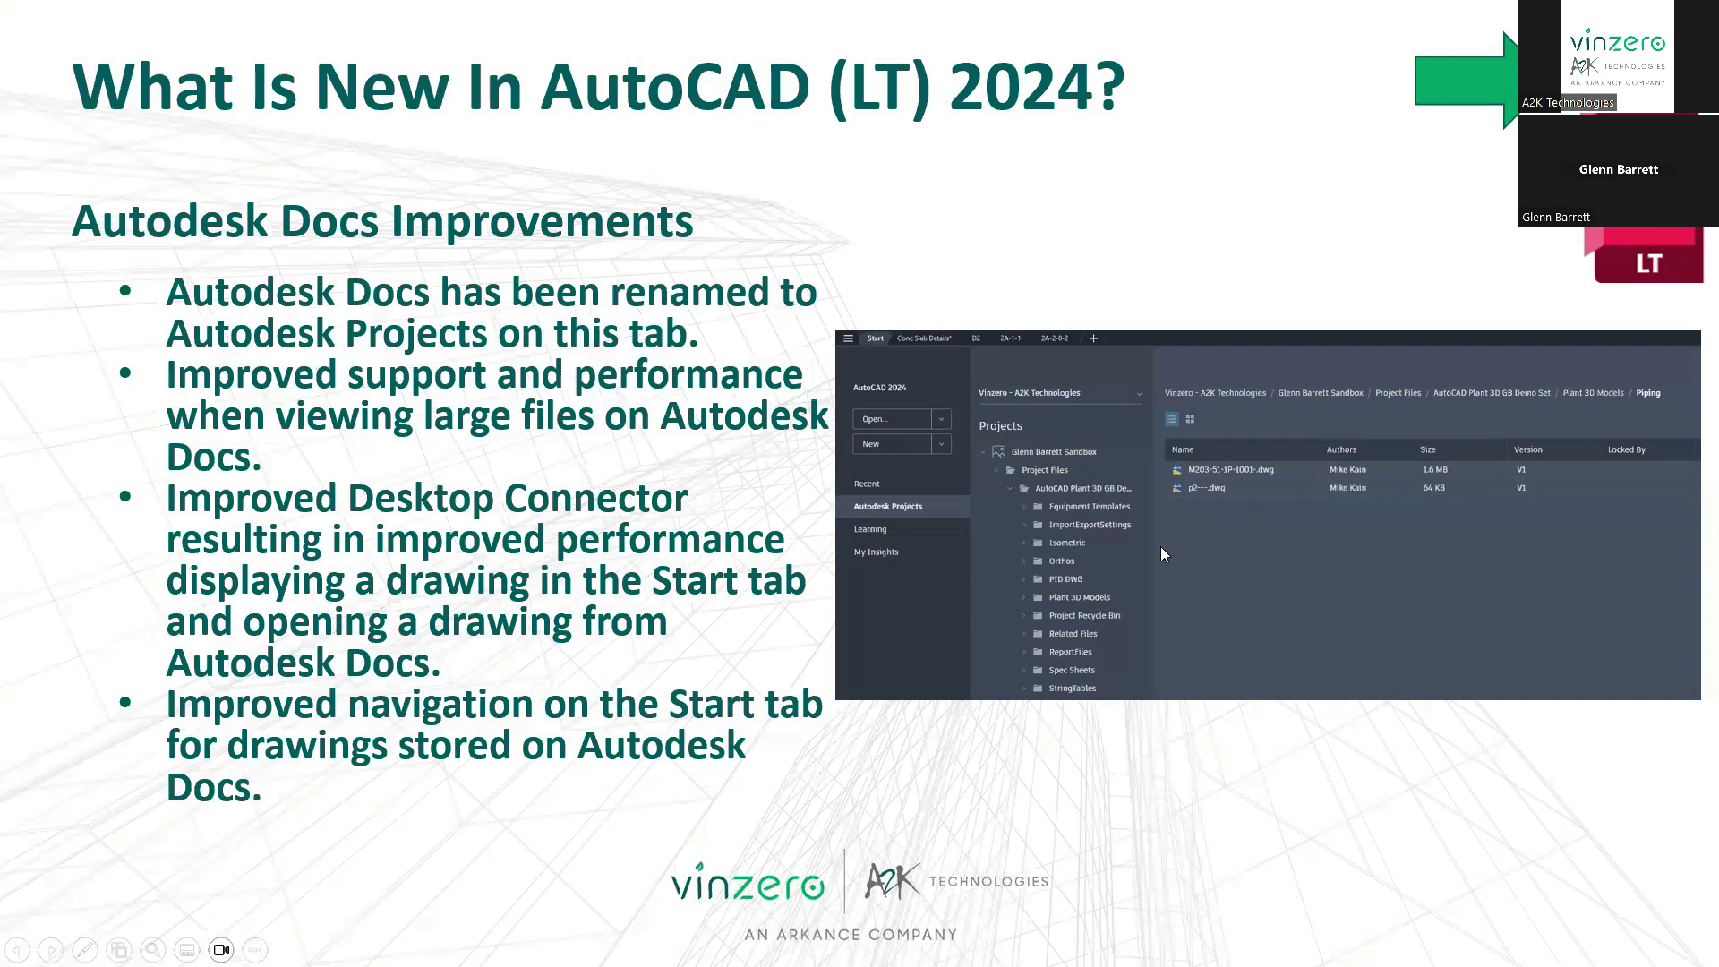
Switch to AutoCAD and browse Autodesk Projects from the Start page to the AutoCAD Plant 3D GB Demo Set folder in Project Files.
{"action": "key", "text": "alt+Tab"}
{"action": "key", "text": "Escape"}
{"action": "key", "text": "alt+Tab"}
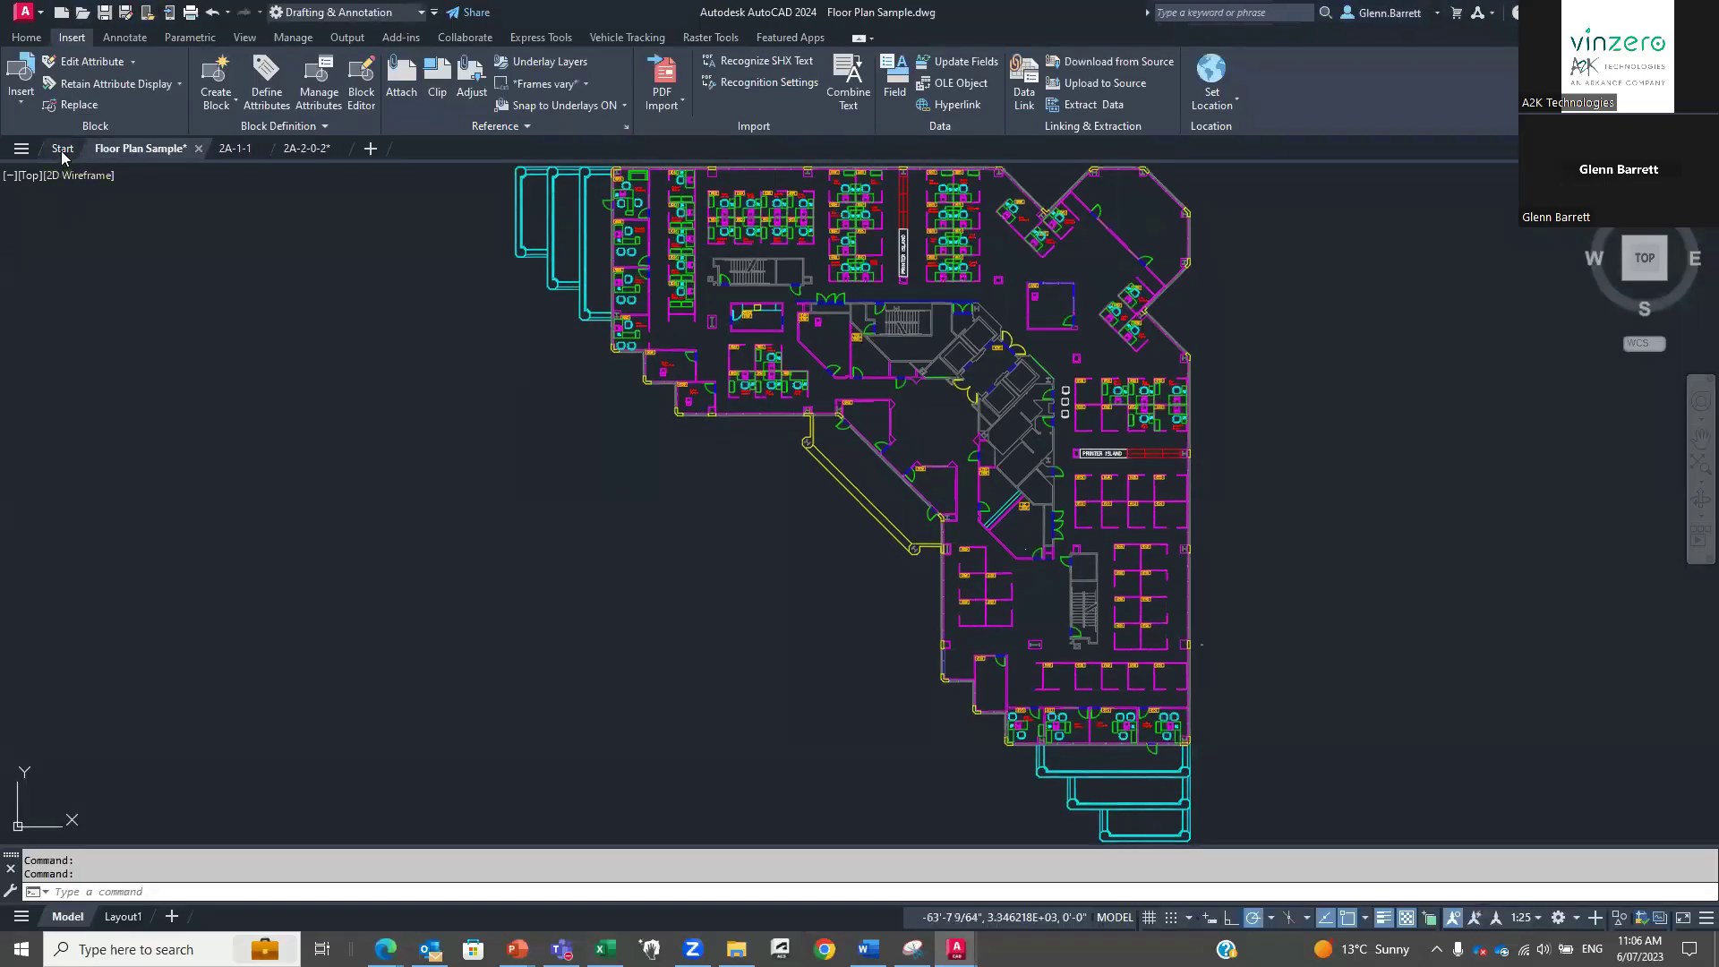
{"action": "left_click", "coordinate": [62, 152]}
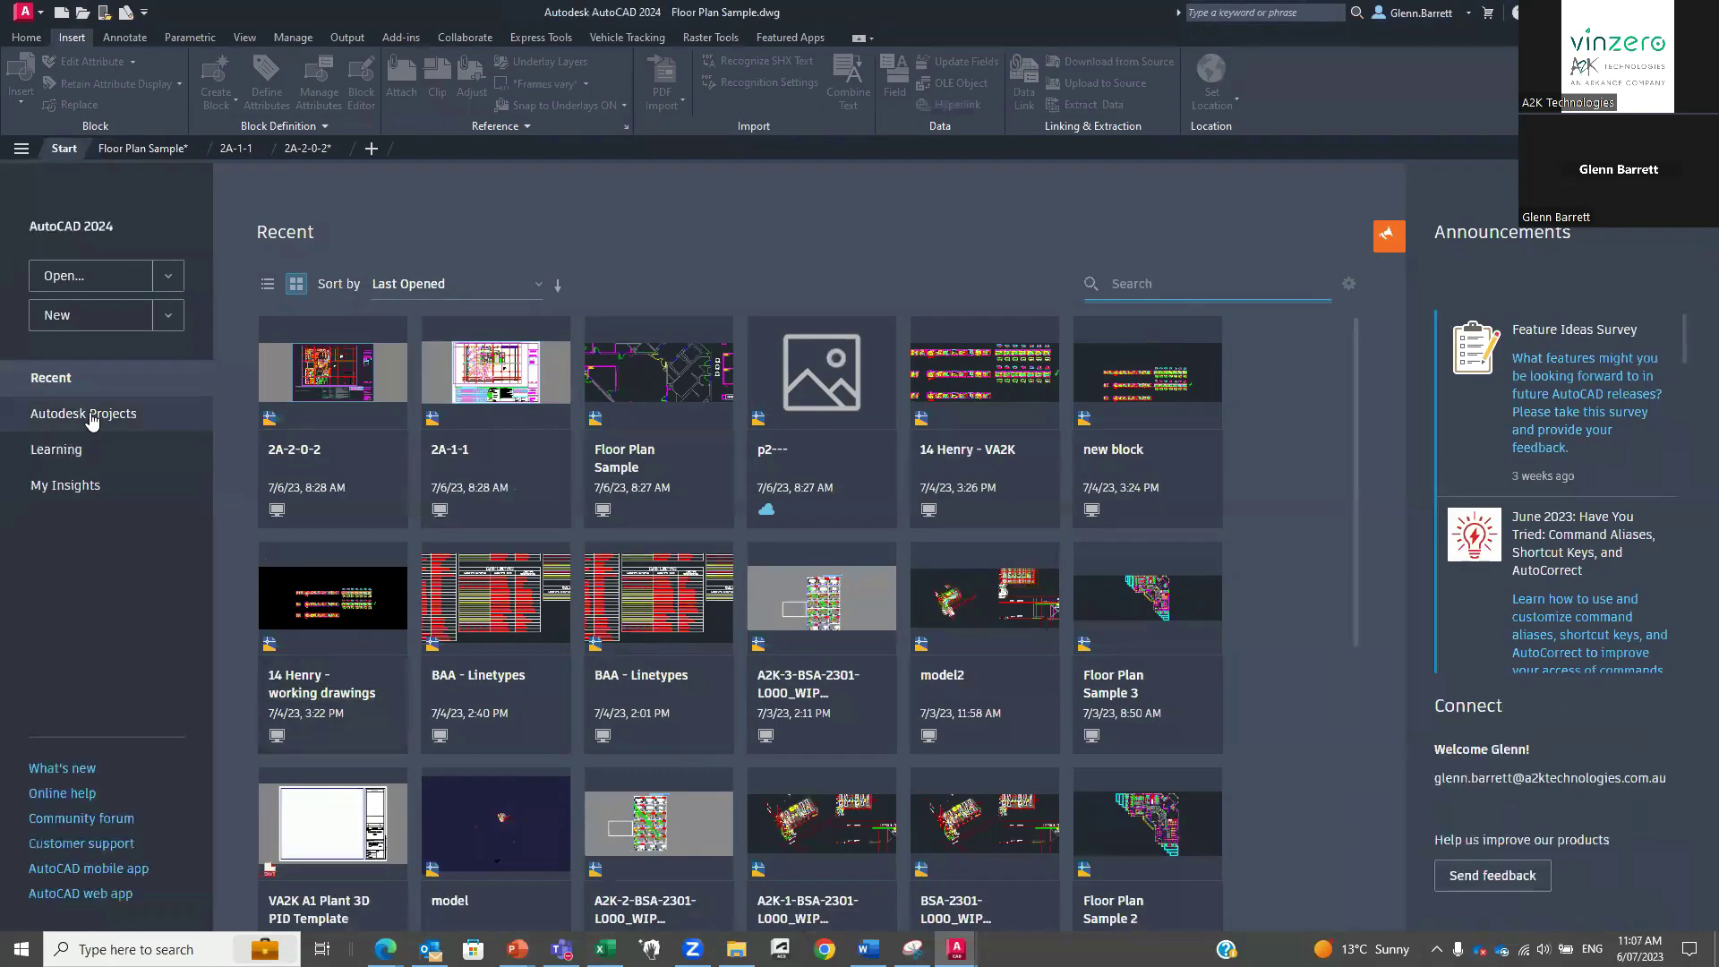
{"action": "left_click", "coordinate": [89, 414]}
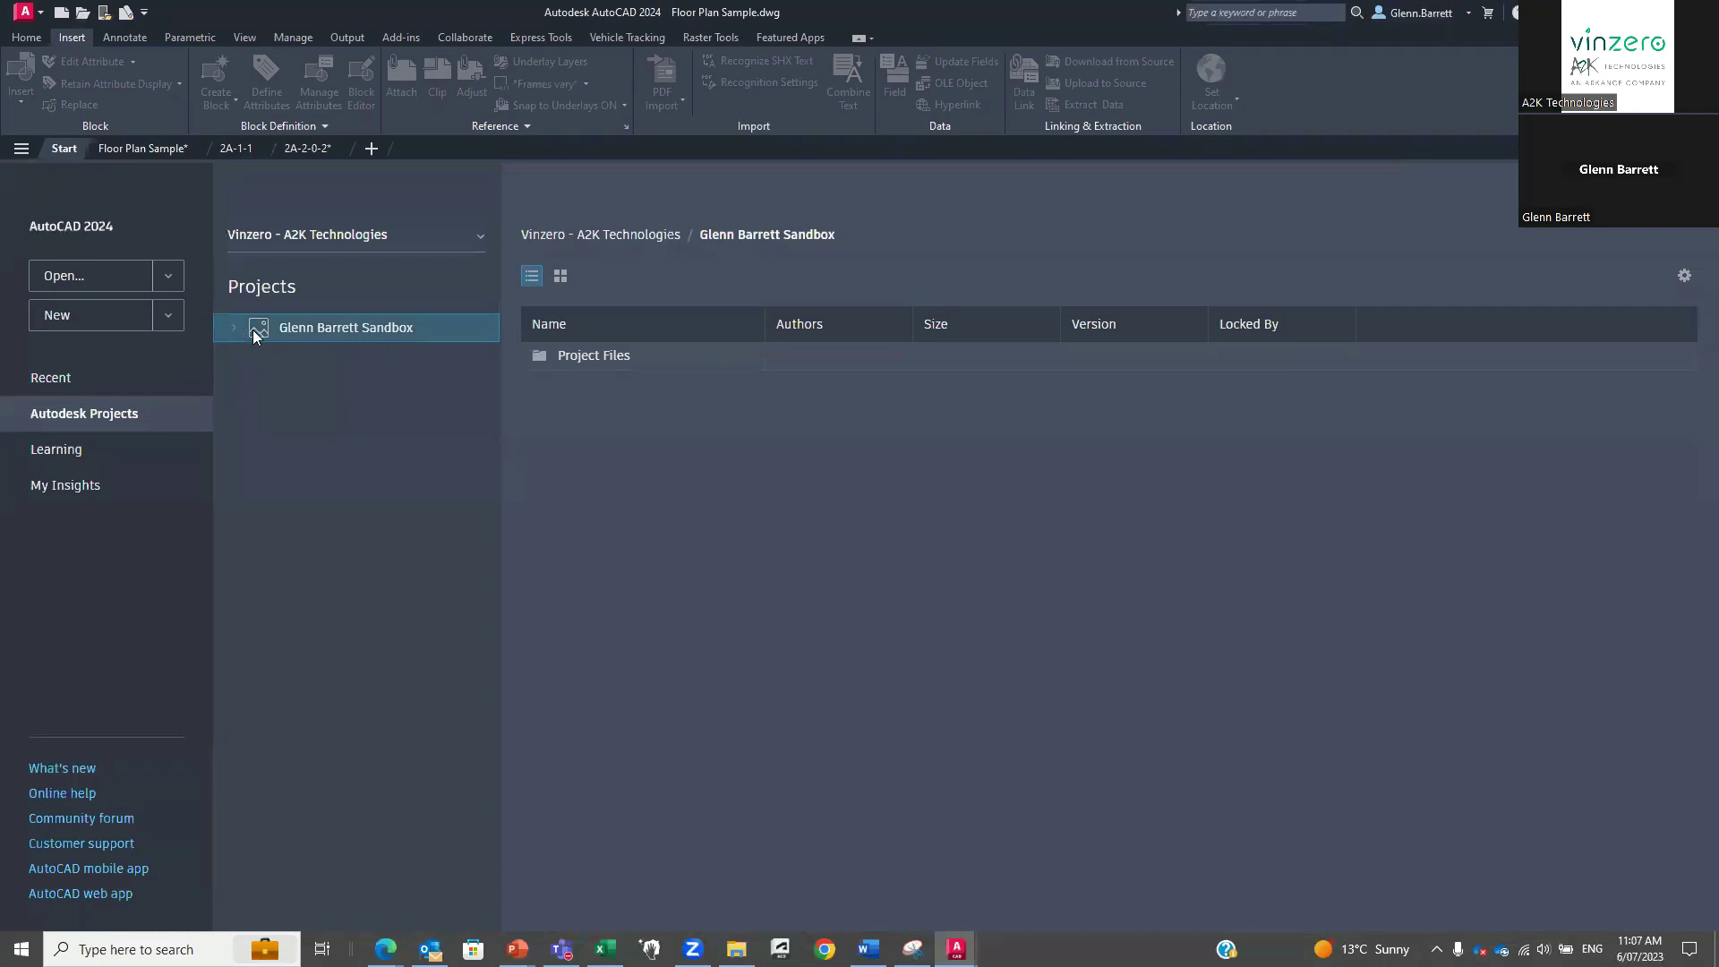
{"action": "left_click", "coordinate": [591, 358]}
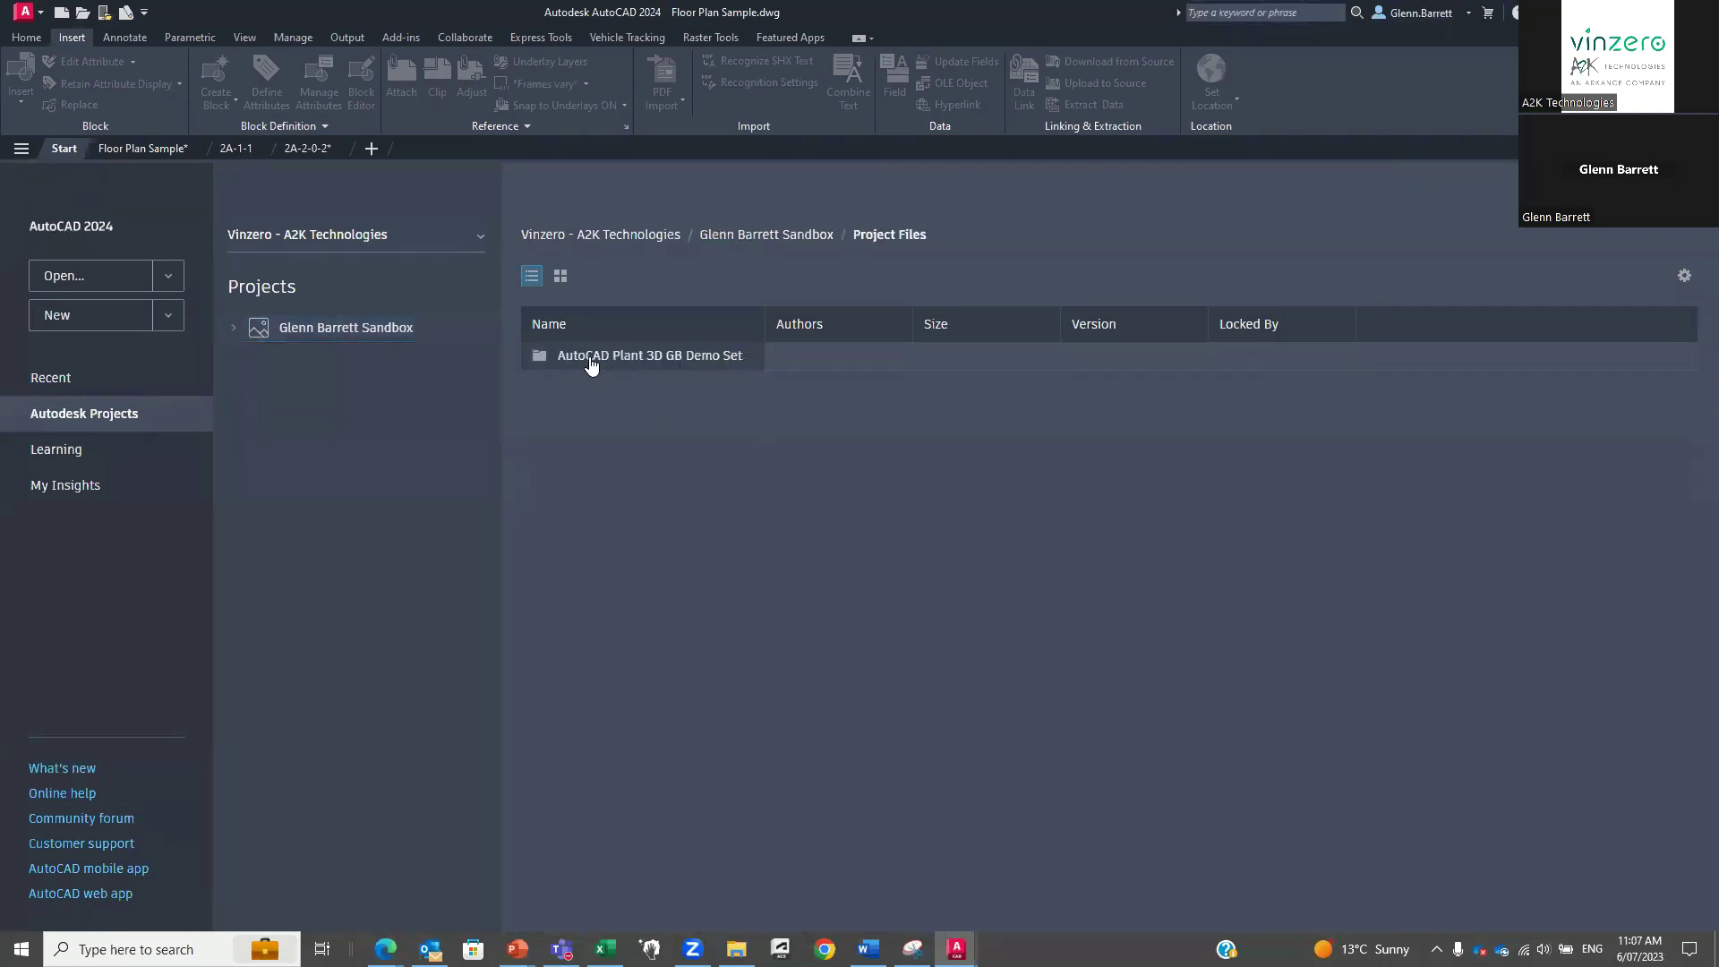
{"action": "left_click", "coordinate": [591, 358]}
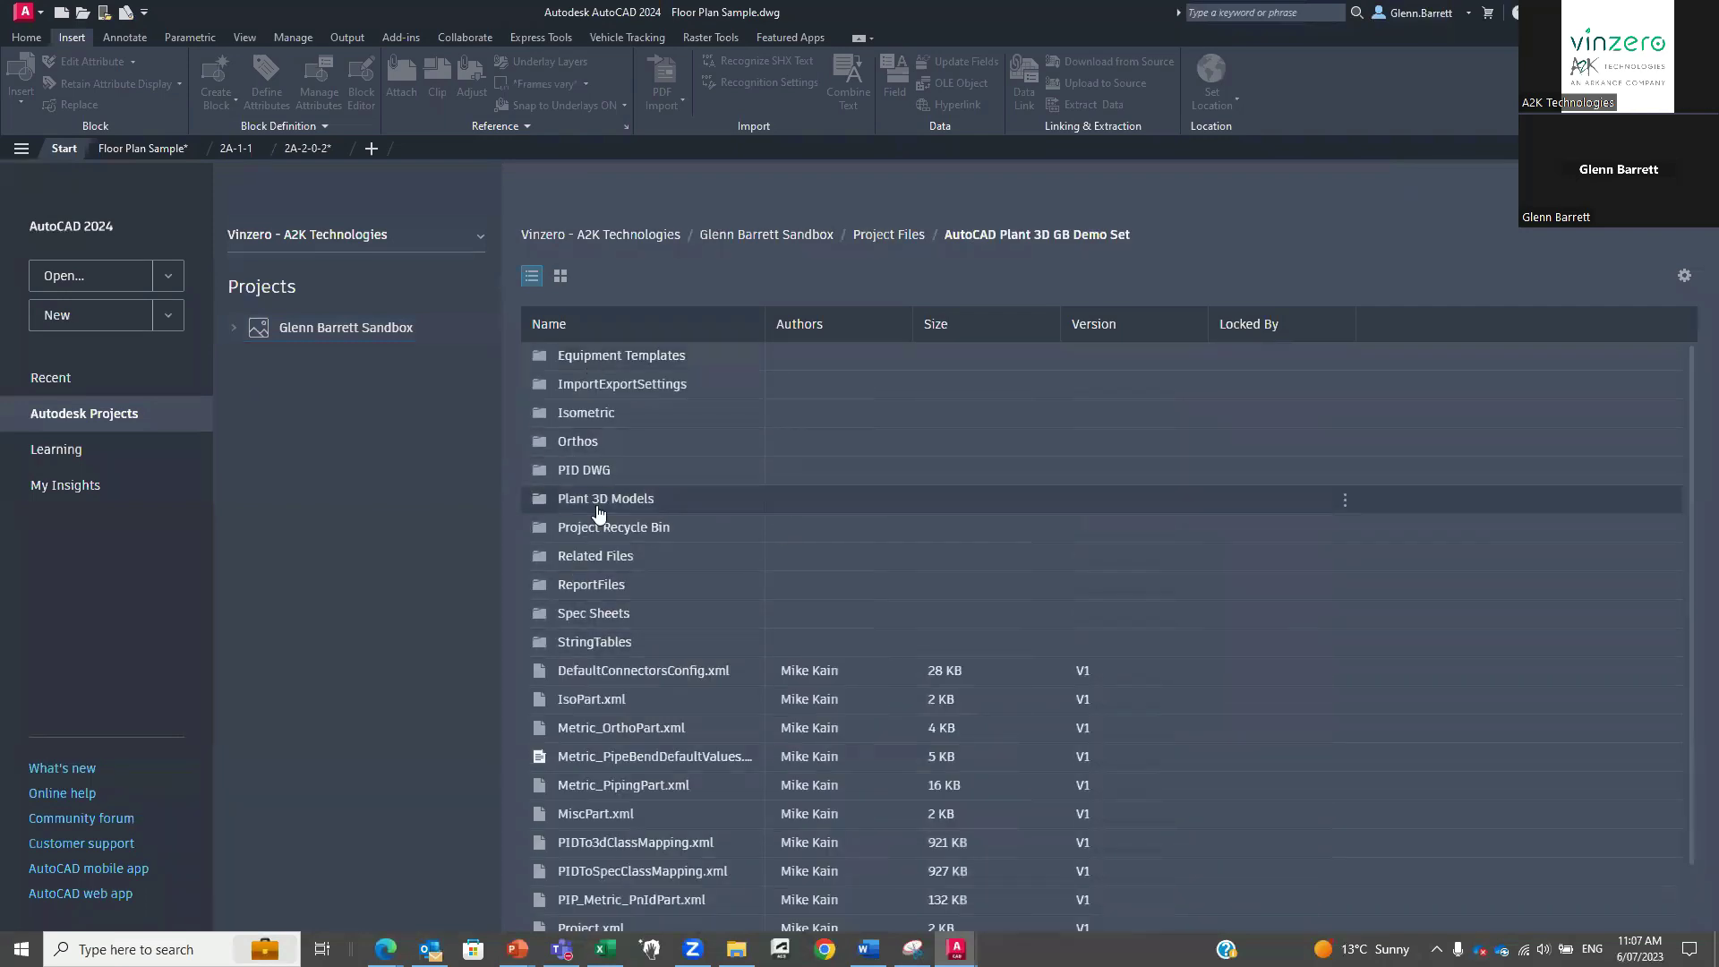
View the demo set folder's contents as thumbnails, then return to the list view and look through its files.
{"action": "left_click", "coordinate": [561, 280]}
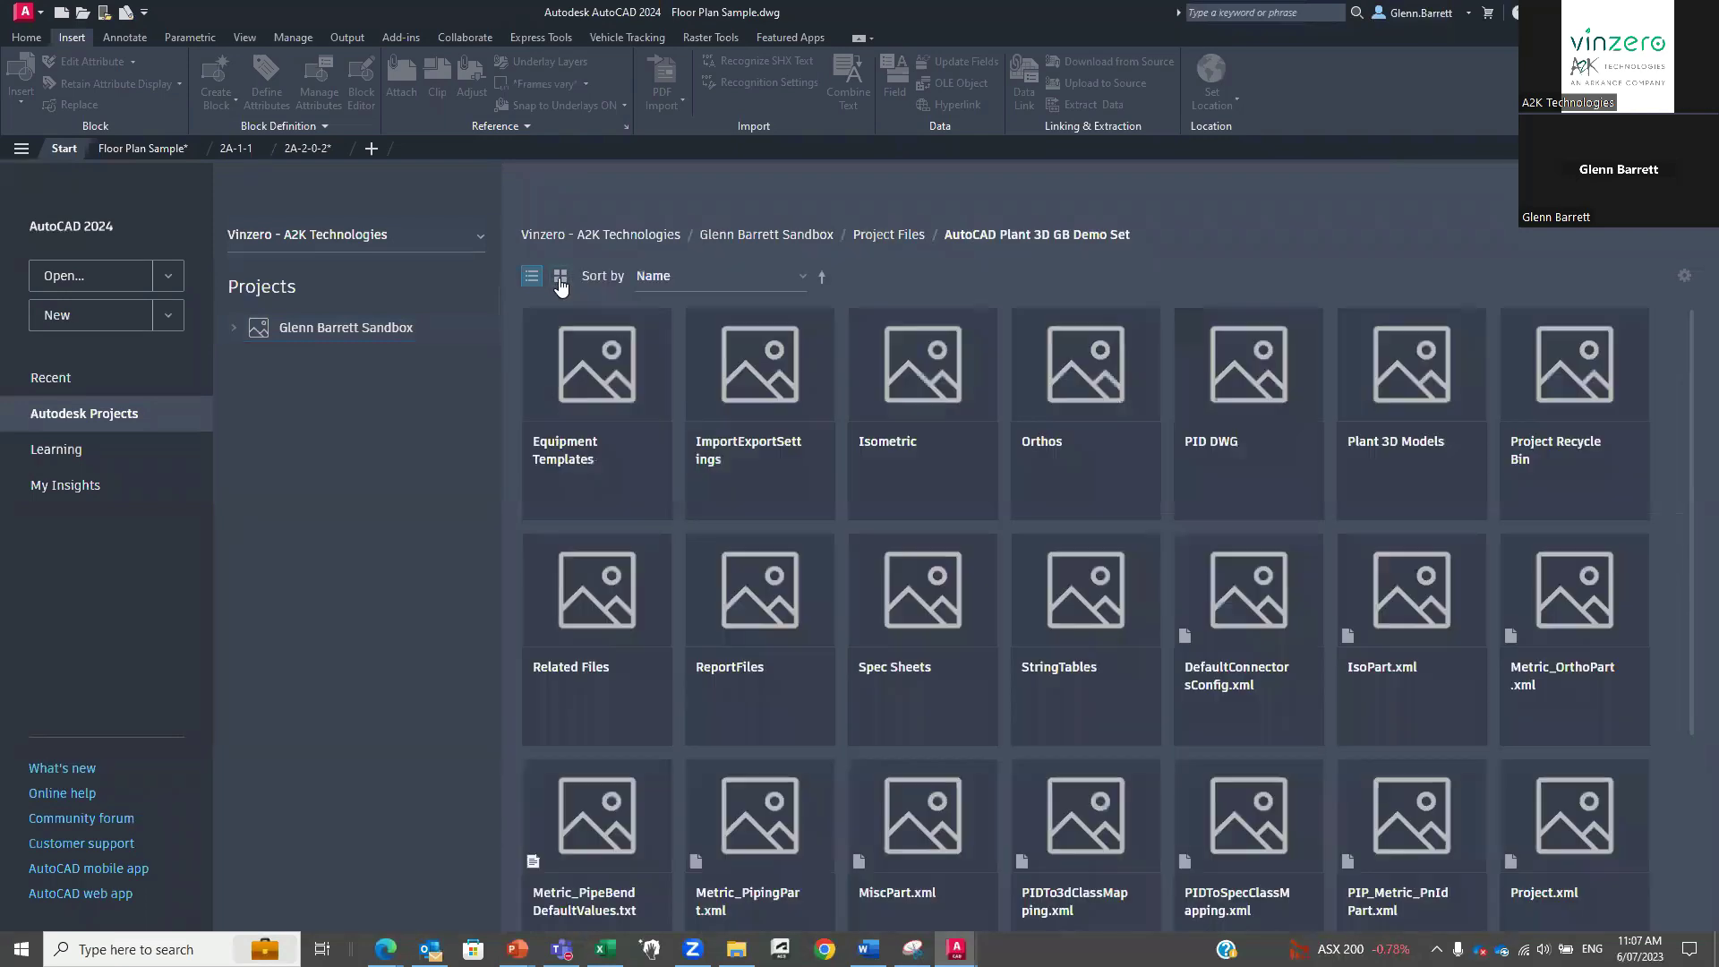
{"action": "left_click", "coordinate": [532, 276]}
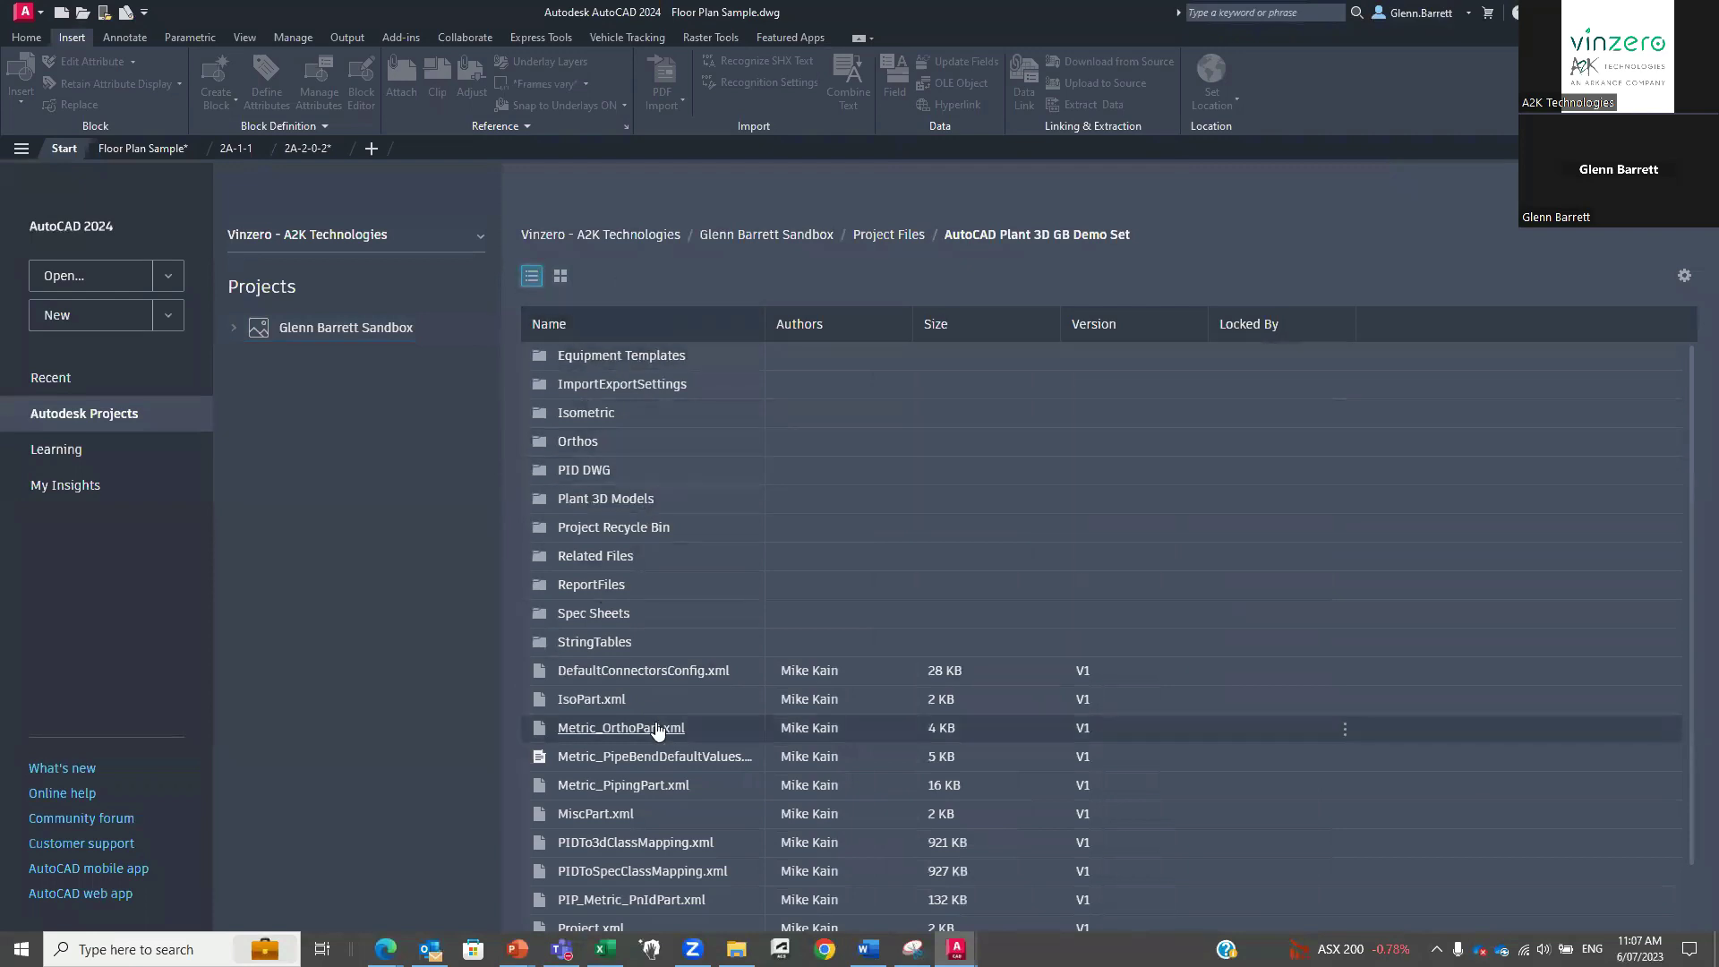
{"action": "scroll", "coordinate": [629, 759], "scroll_direction": "down", "scroll_amount": 1}
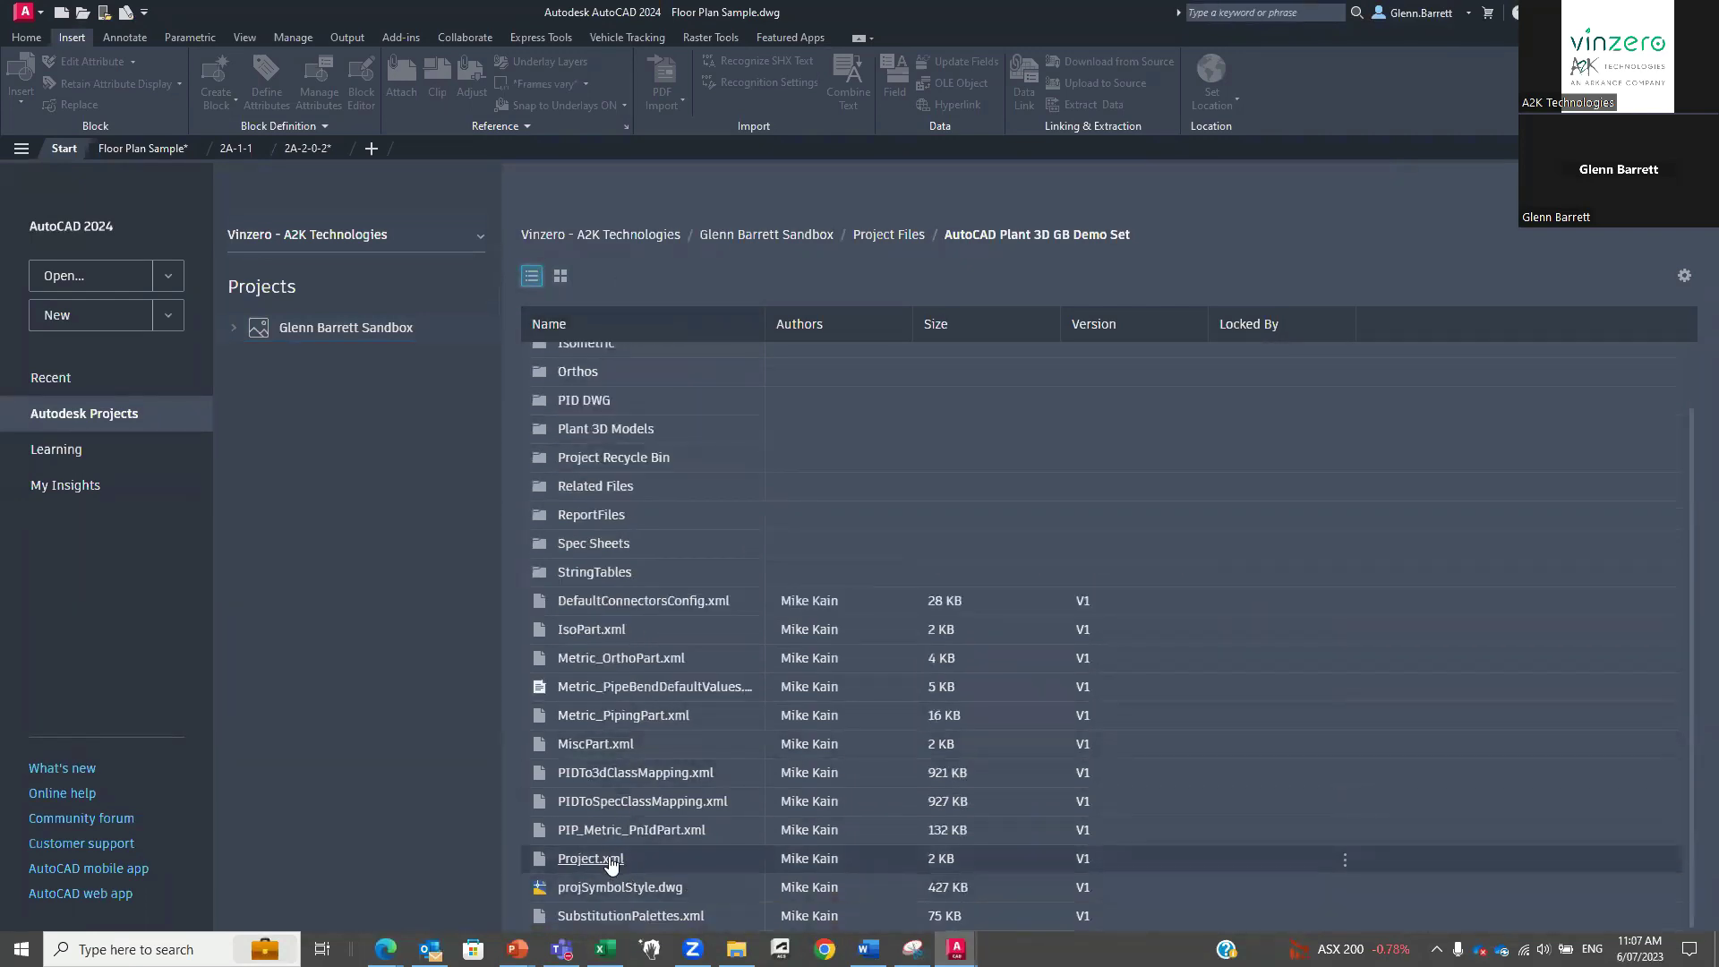
Try to open M203-51-1P-1001-.dwg from the Piping folder within Plant 3D Models.
{"action": "left_click", "coordinate": [580, 428]}
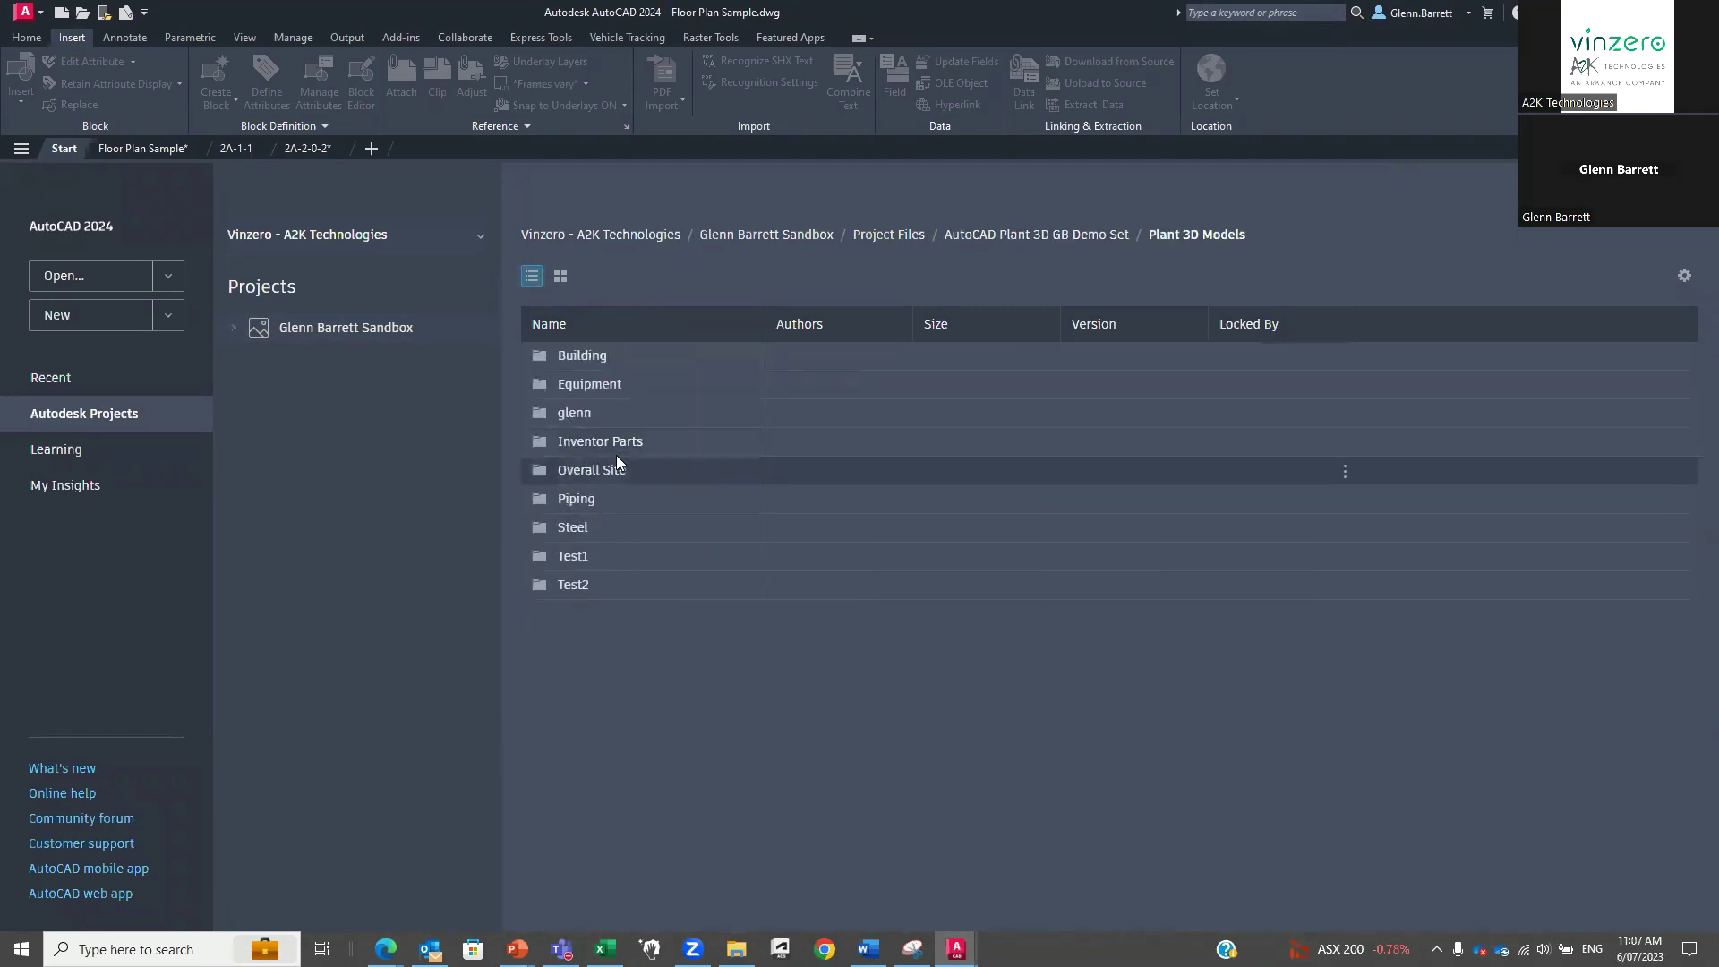
{"action": "left_click", "coordinate": [575, 497]}
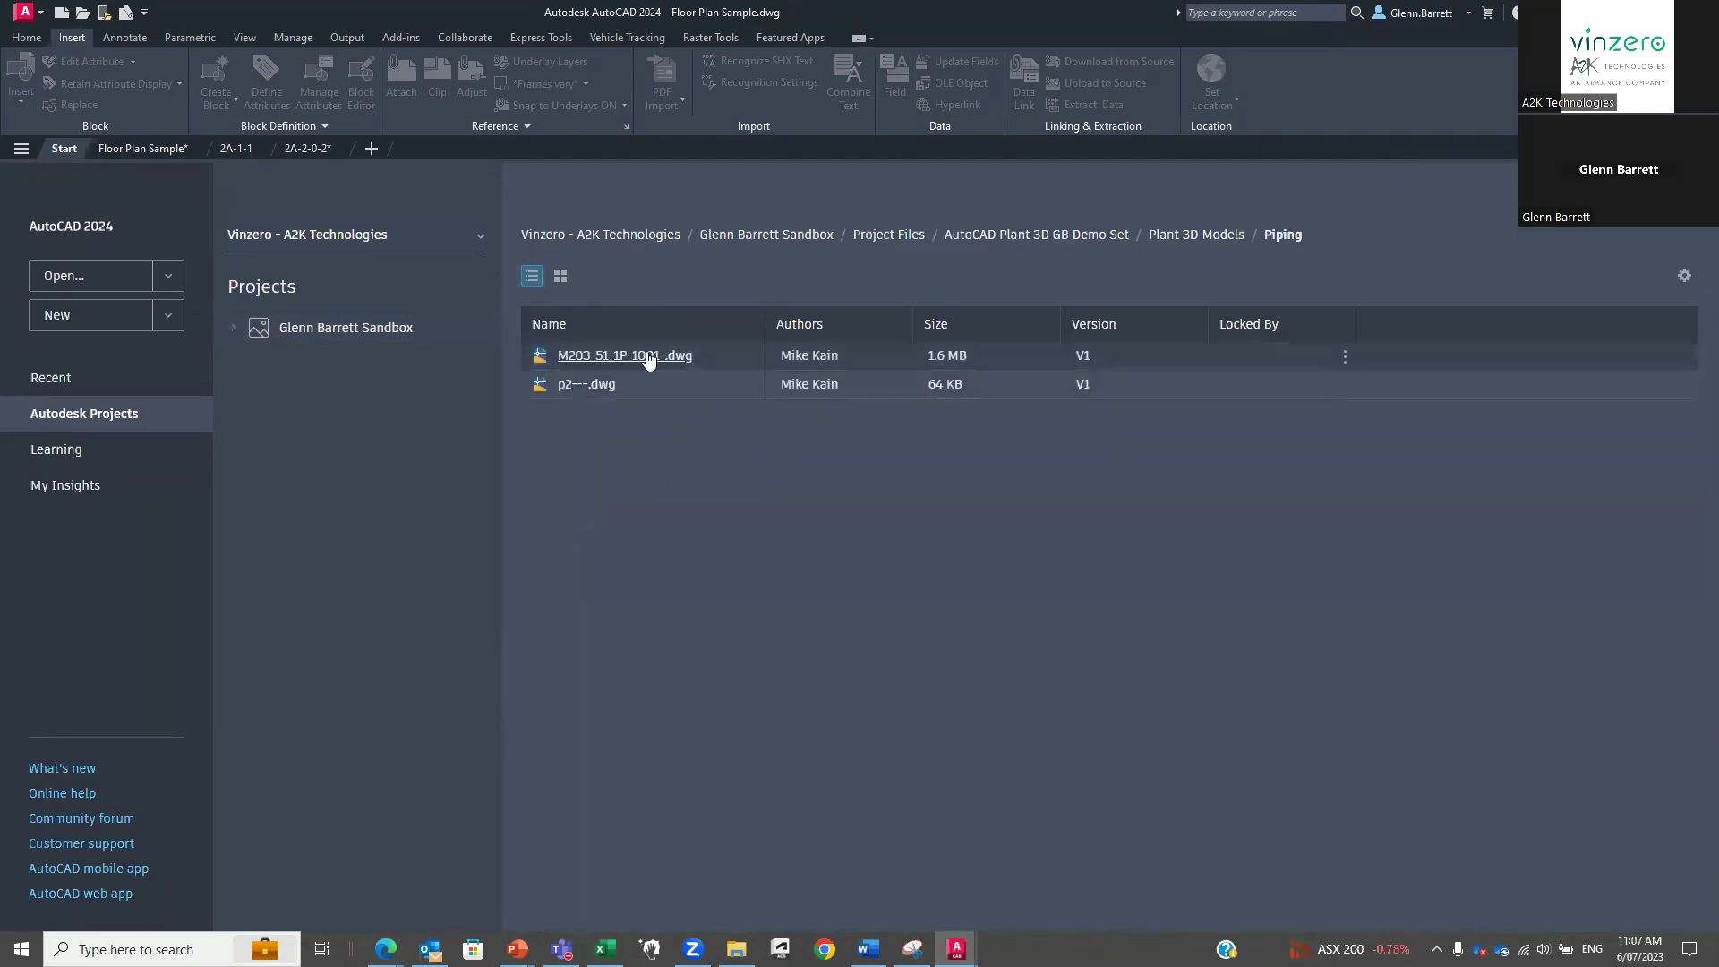
{"action": "left_click", "coordinate": [646, 355]}
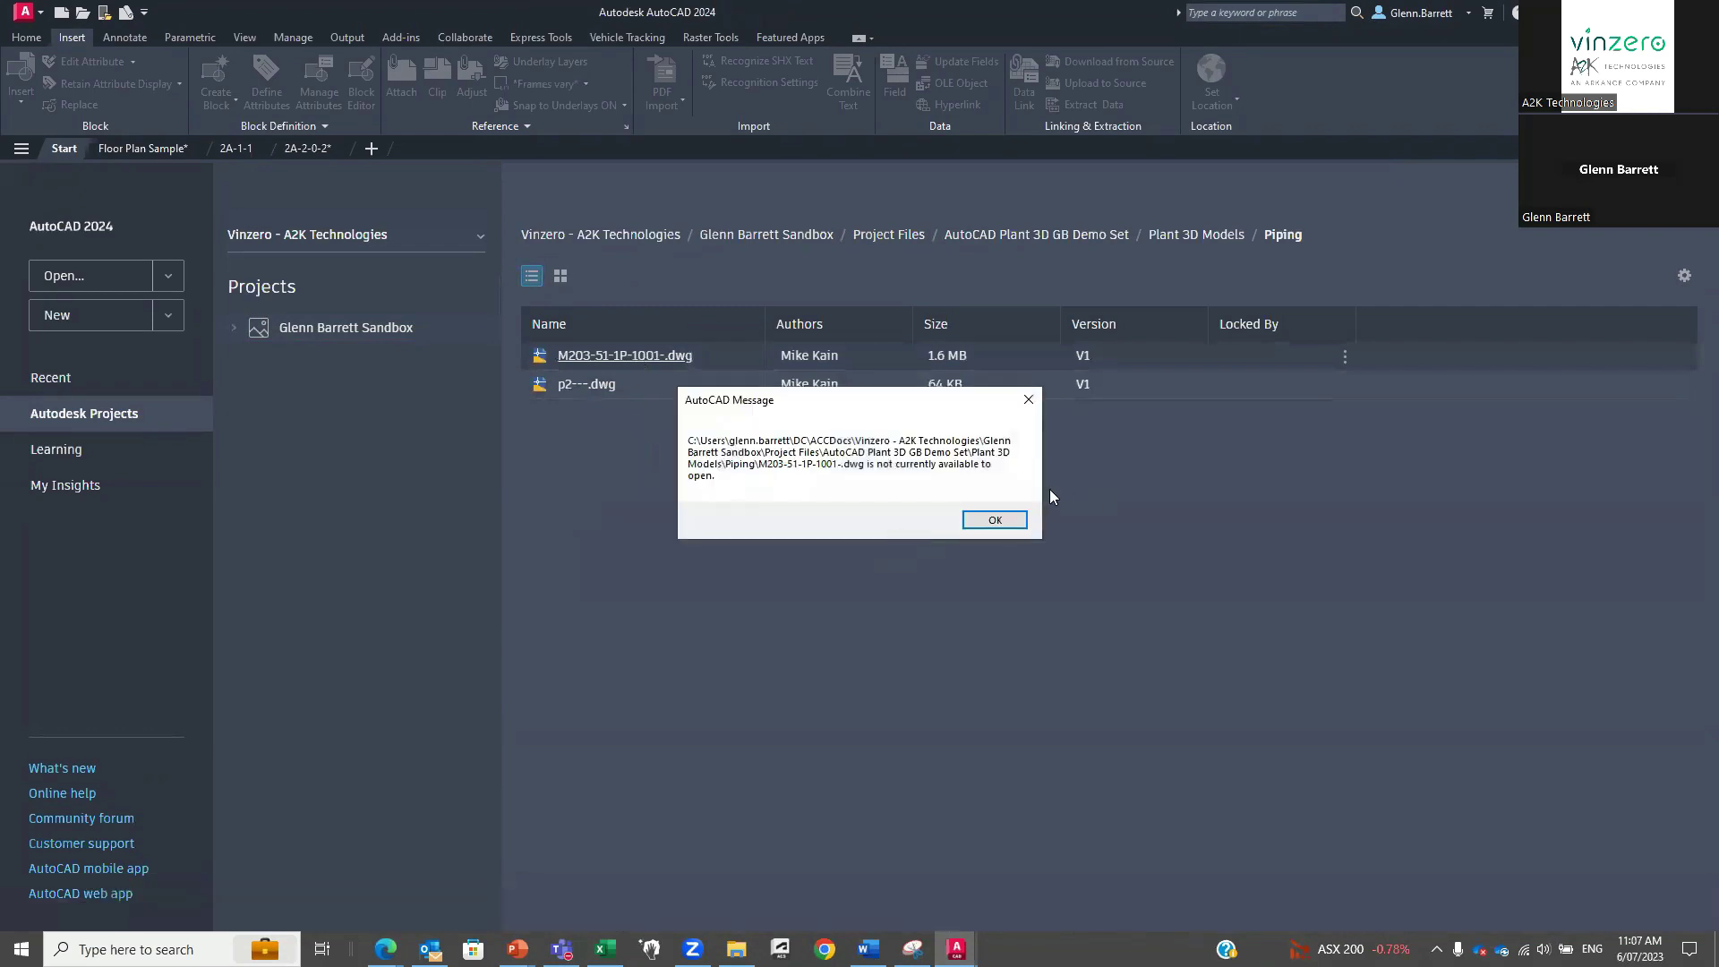
{"action": "left_click", "coordinate": [1028, 400]}
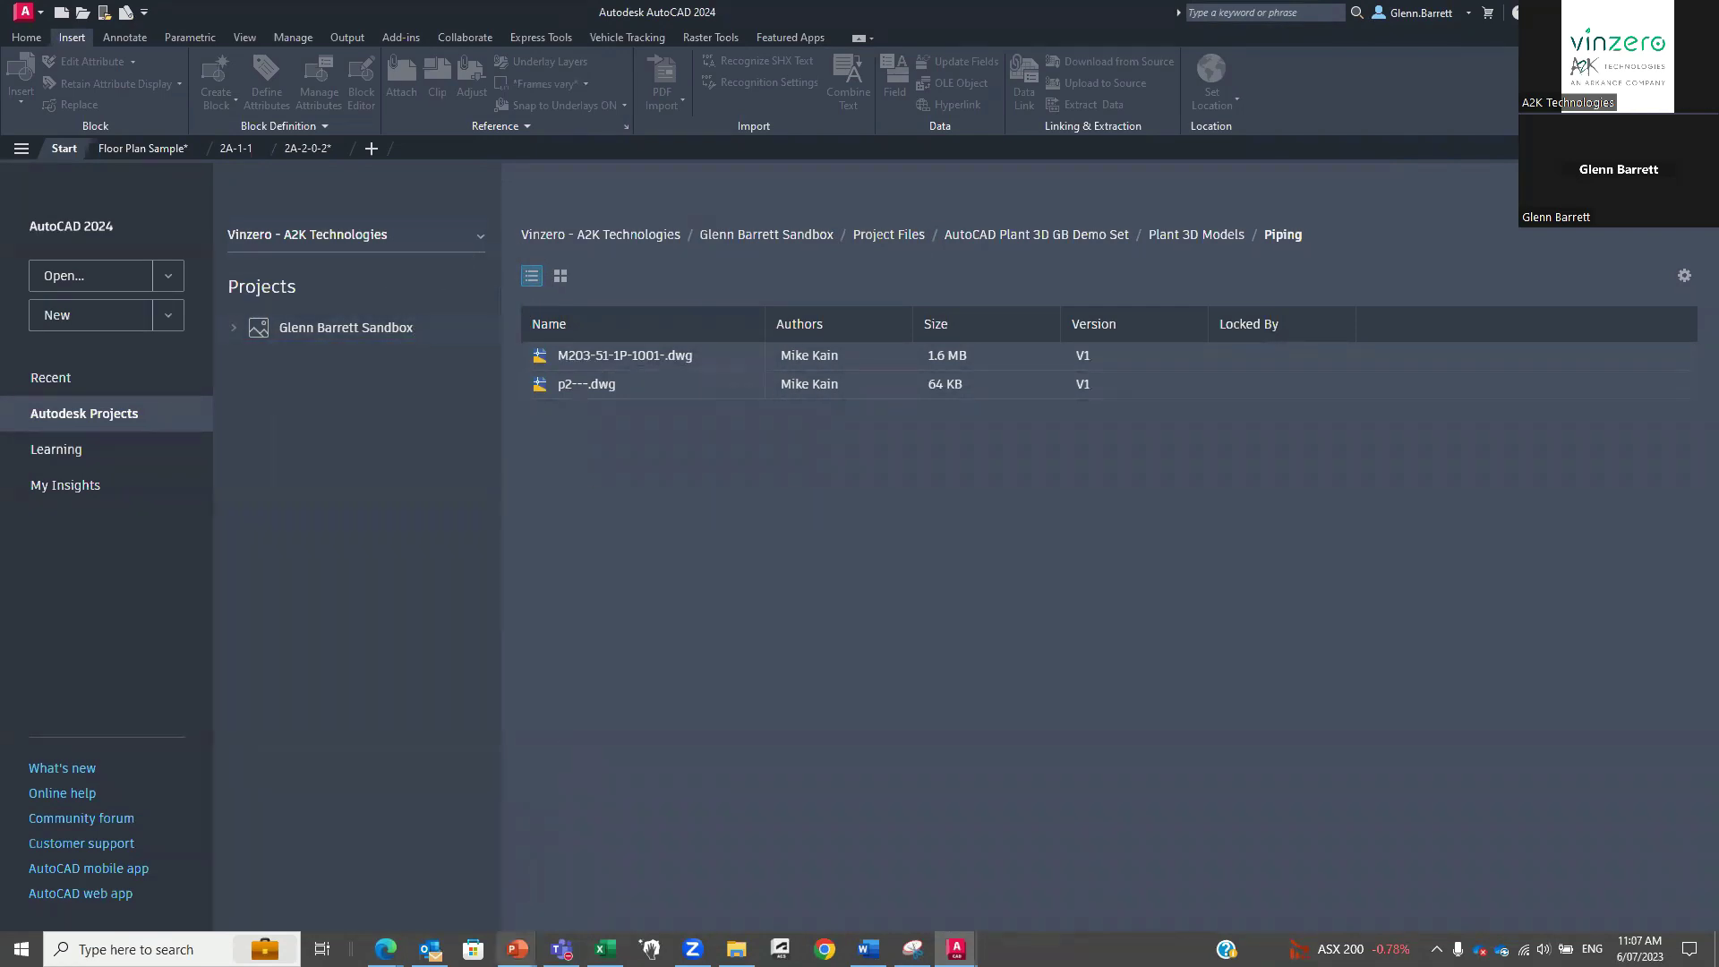
Return to the PowerPoint slide show and advance through the slide on the File Tab Menu and Layout Tab Menu.
{"action": "mouse_move", "coordinate": [516, 949]}
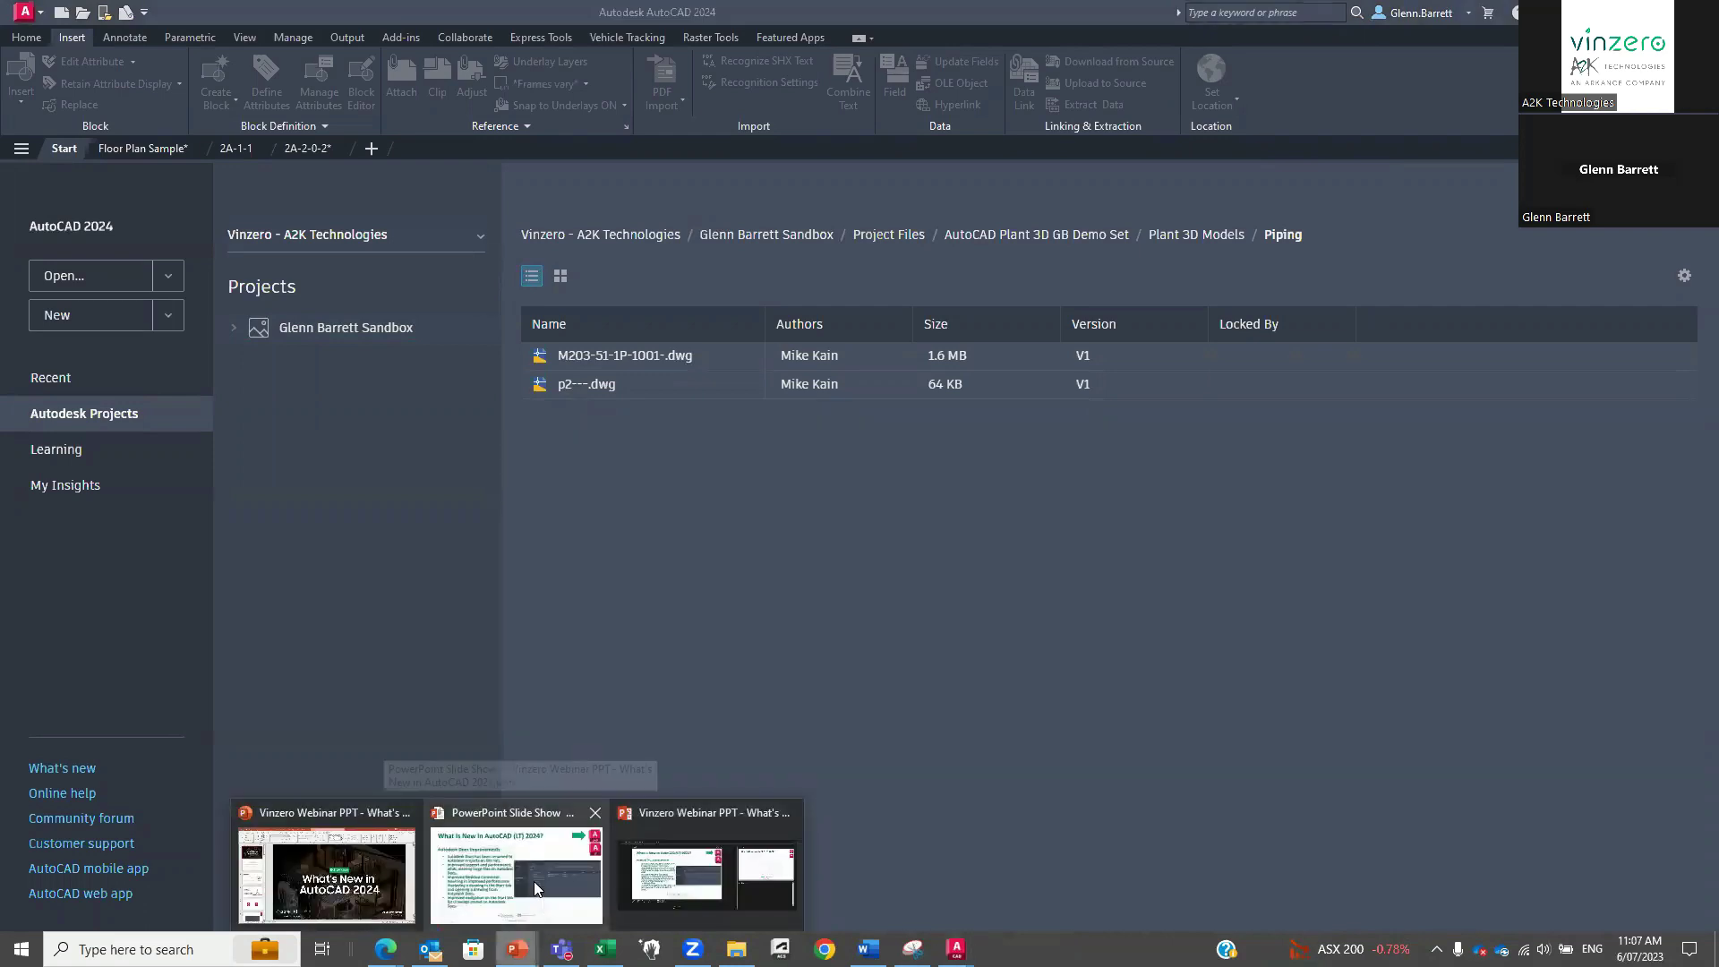
{"action": "left_click", "coordinate": [536, 889]}
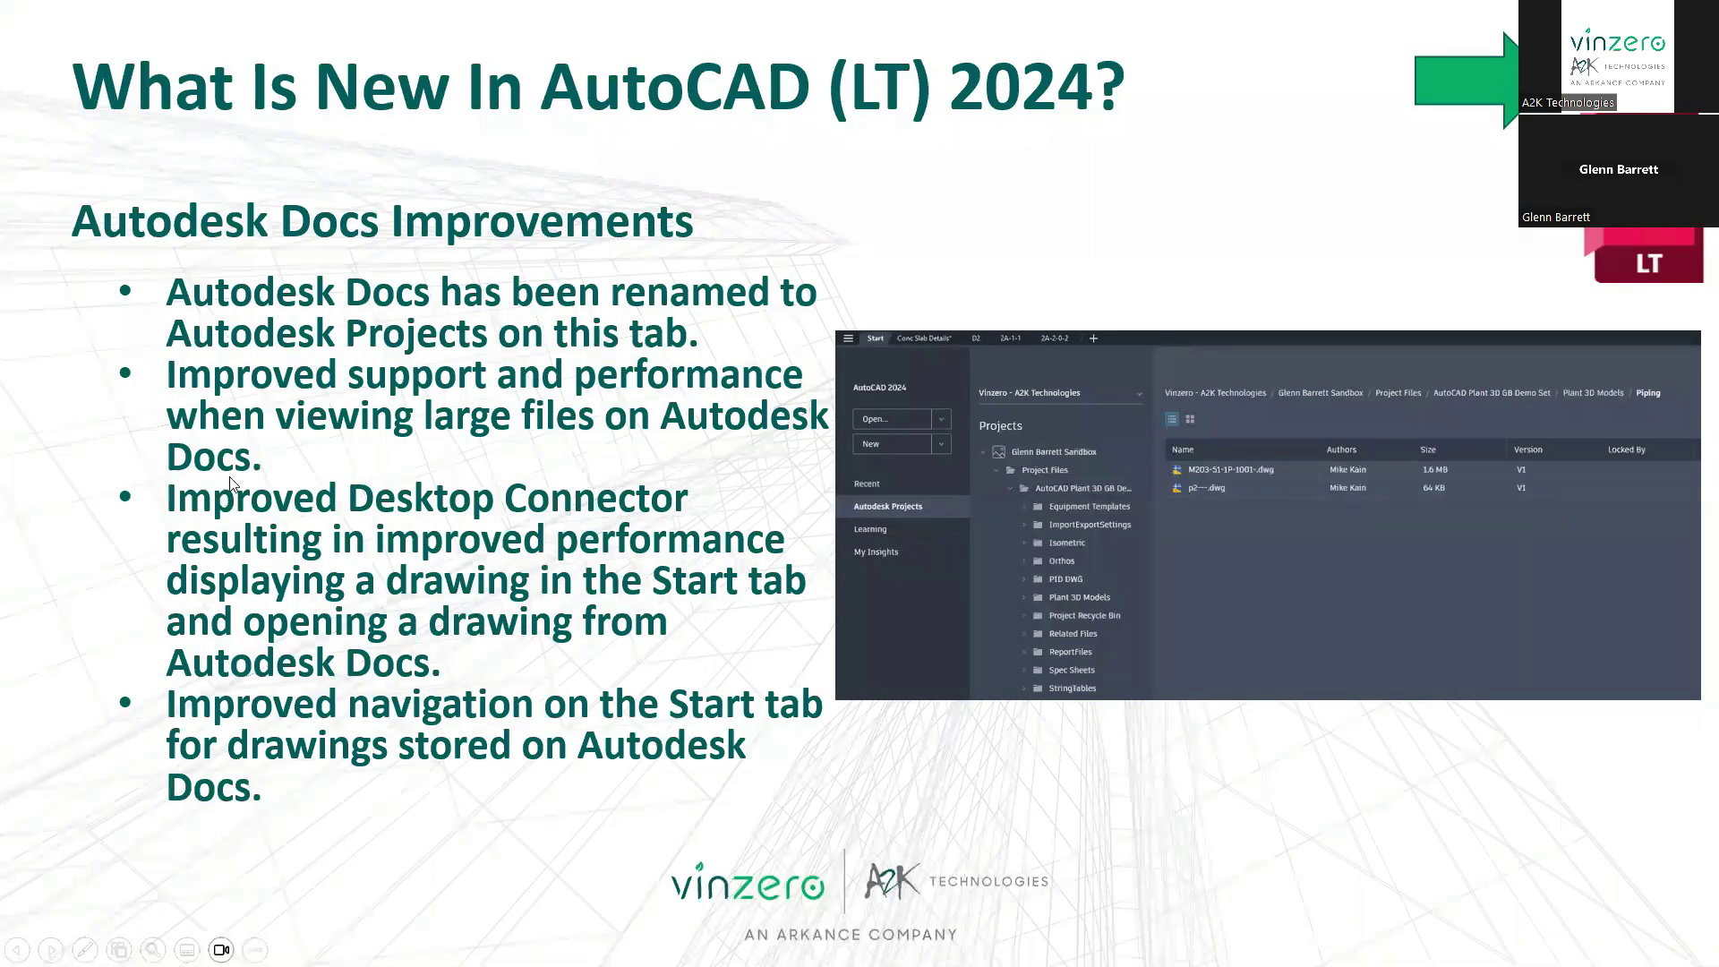
{"action": "left_click", "coordinate": [458, 508]}
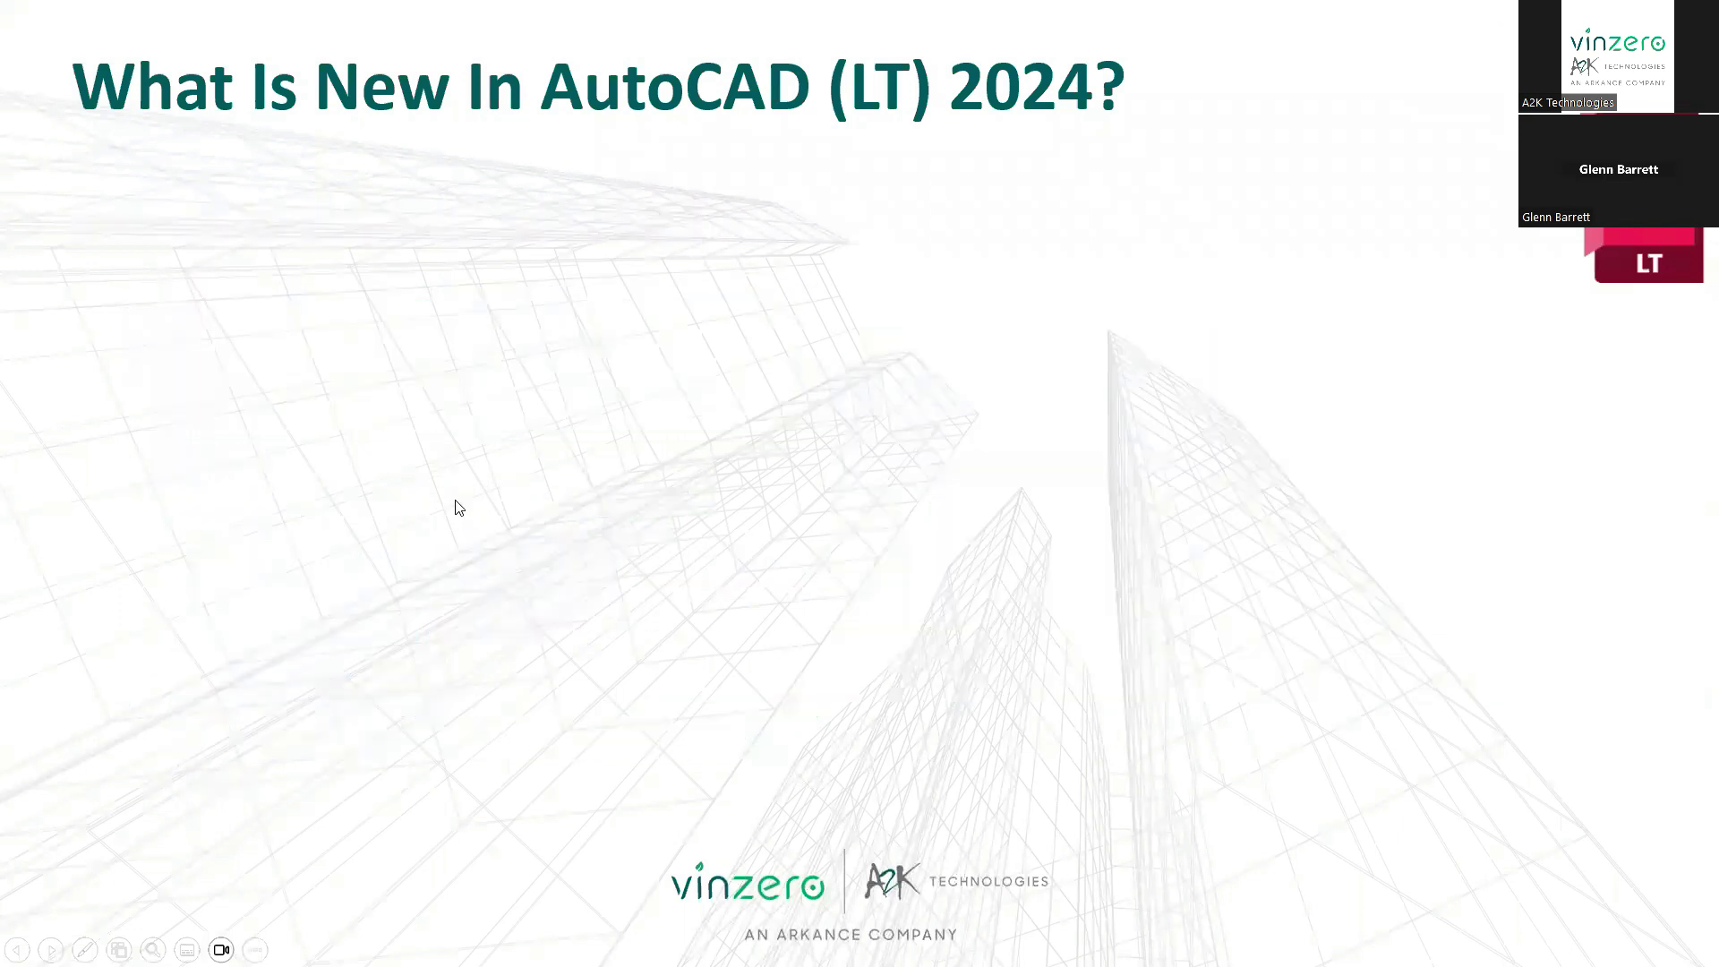
{"action": "left_click", "coordinate": [459, 508]}
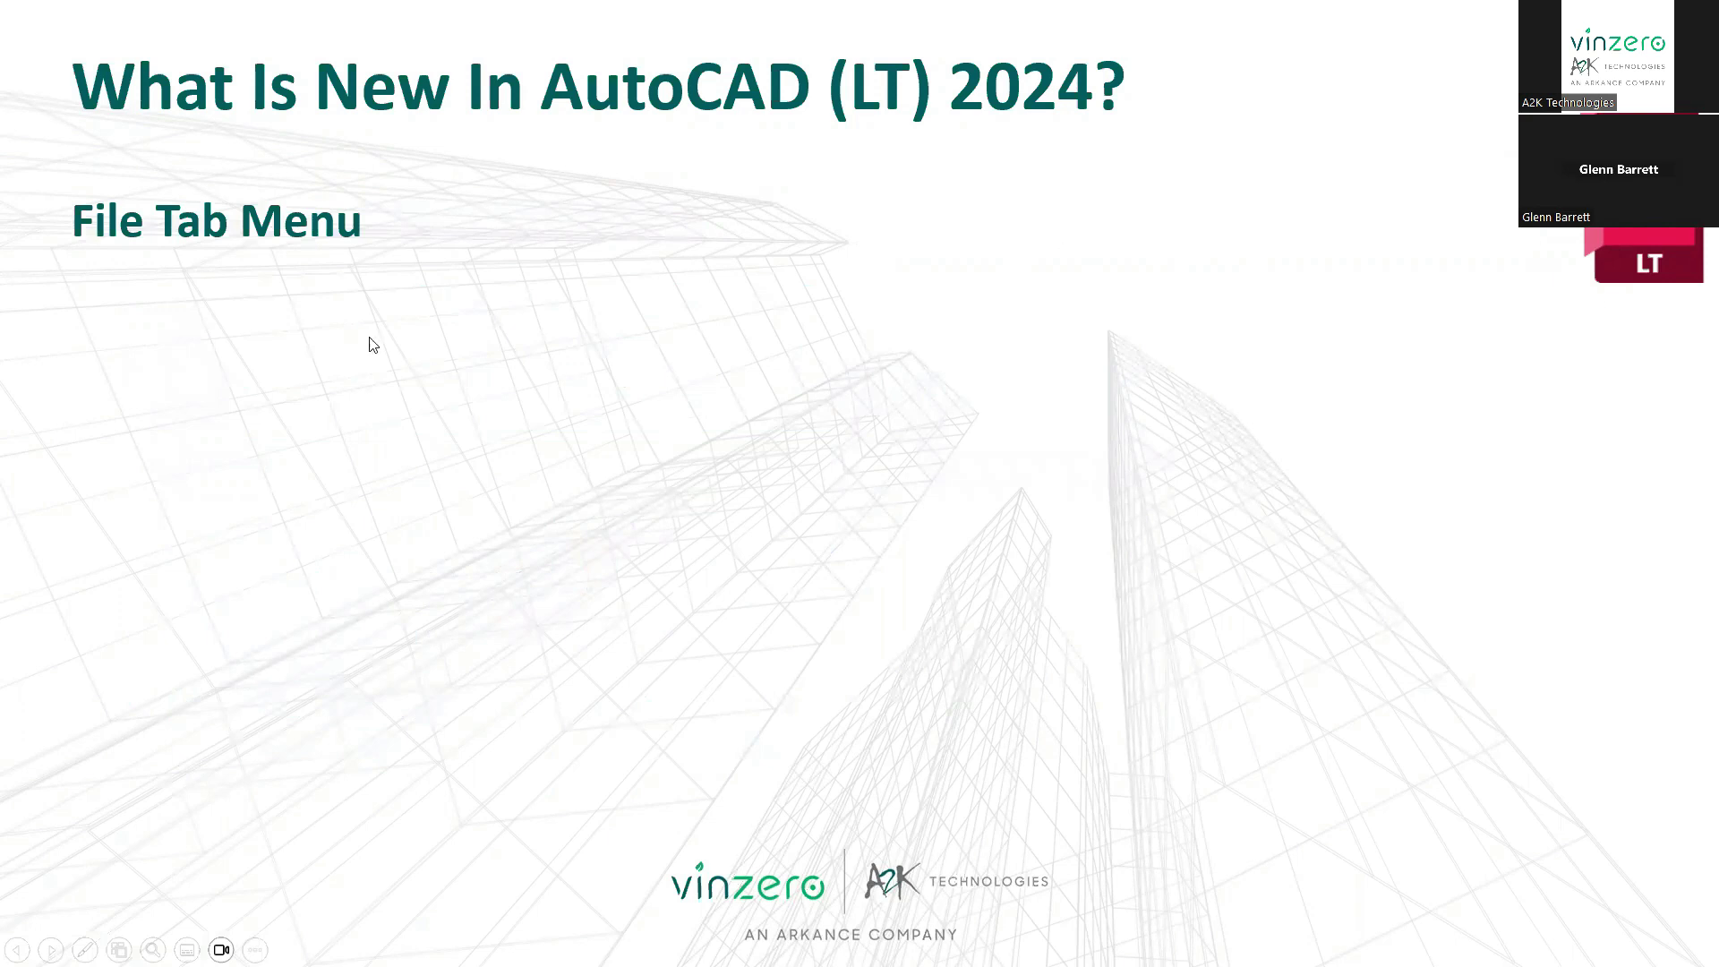
{"action": "left_click", "coordinate": [298, 374]}
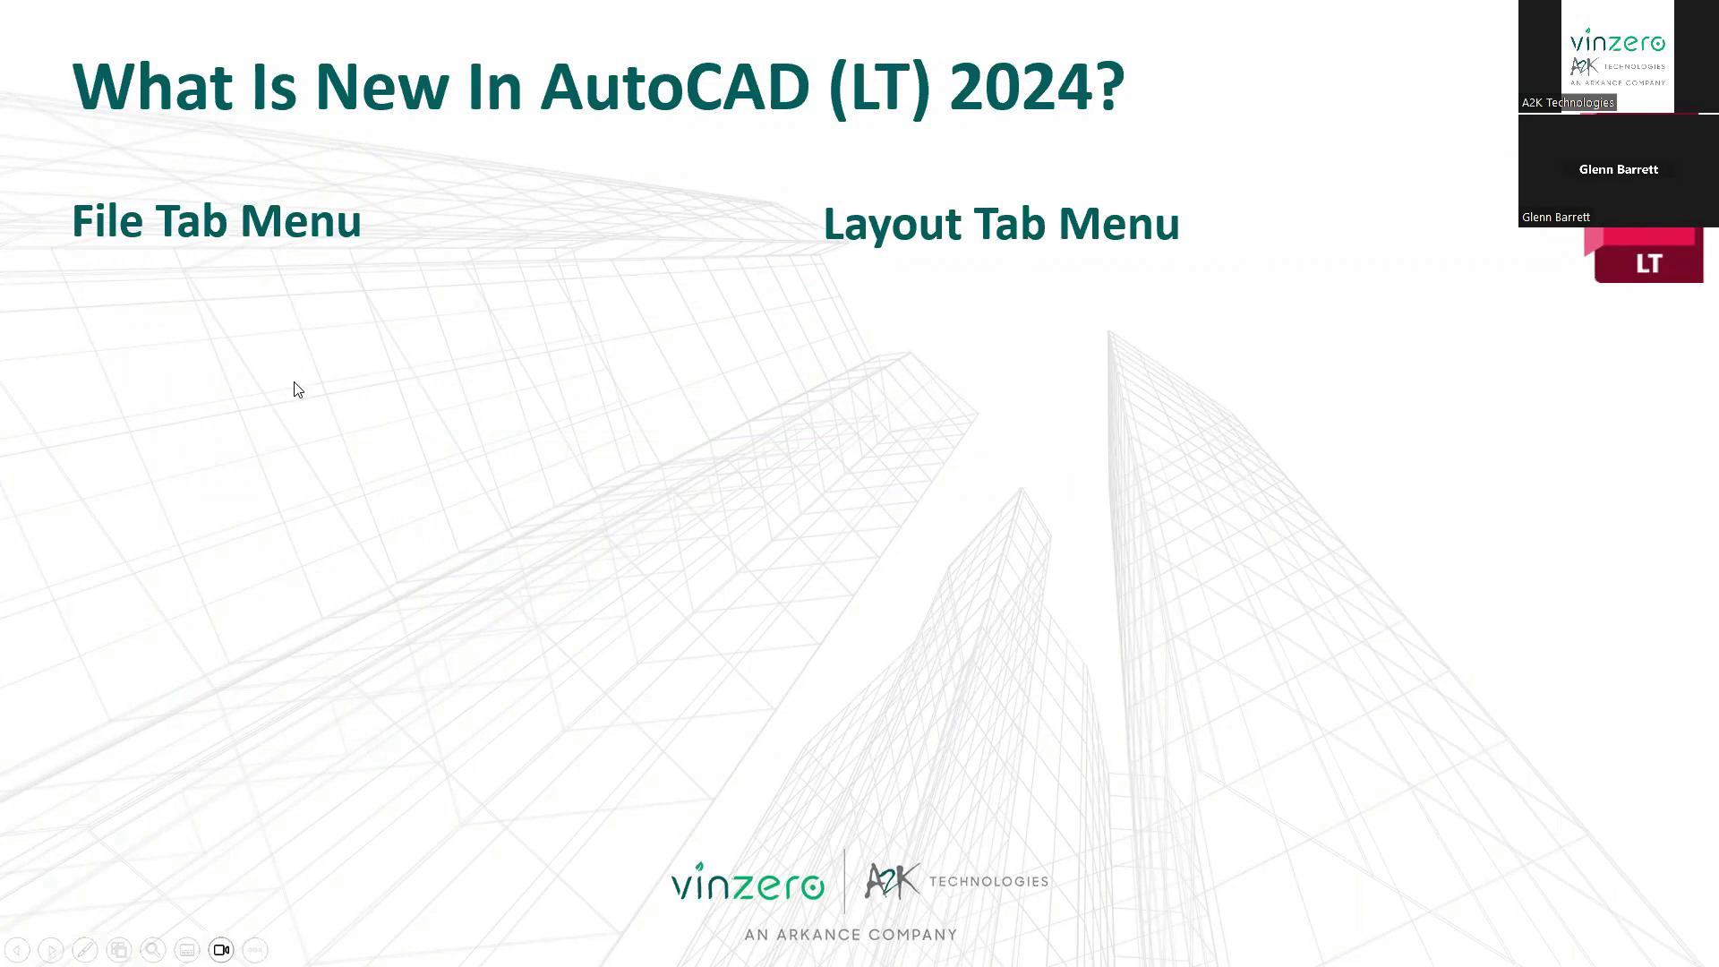
{"action": "left_click", "coordinate": [298, 389]}
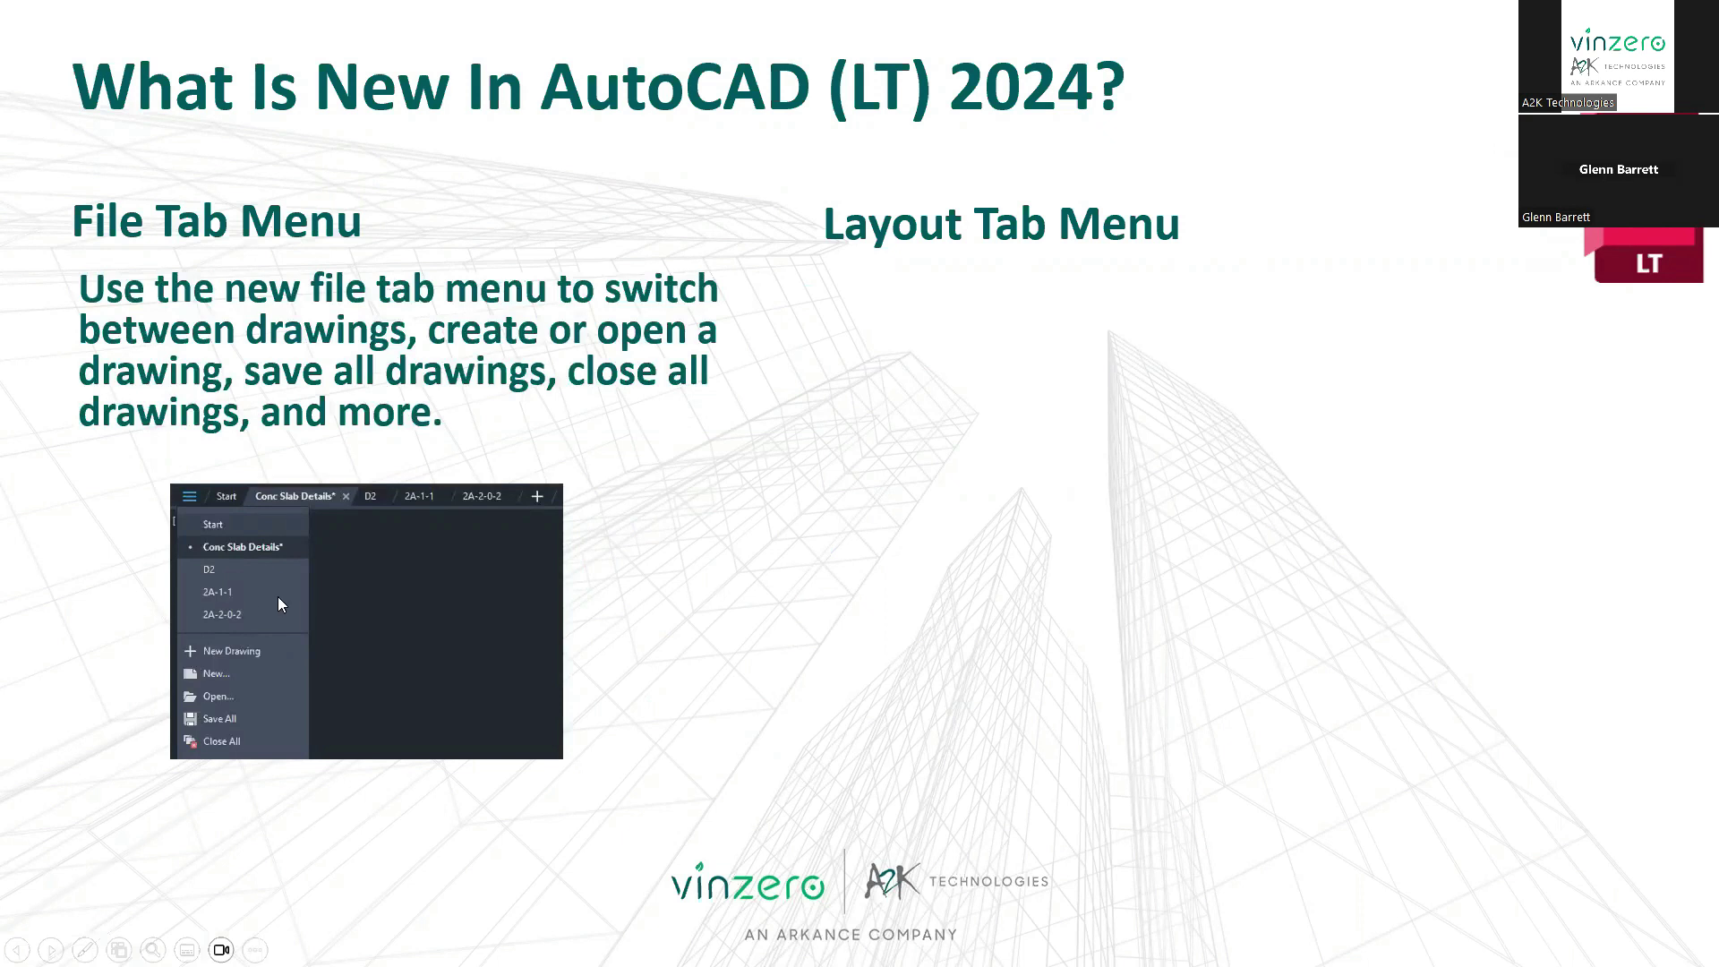
{"action": "left_click", "coordinate": [972, 300]}
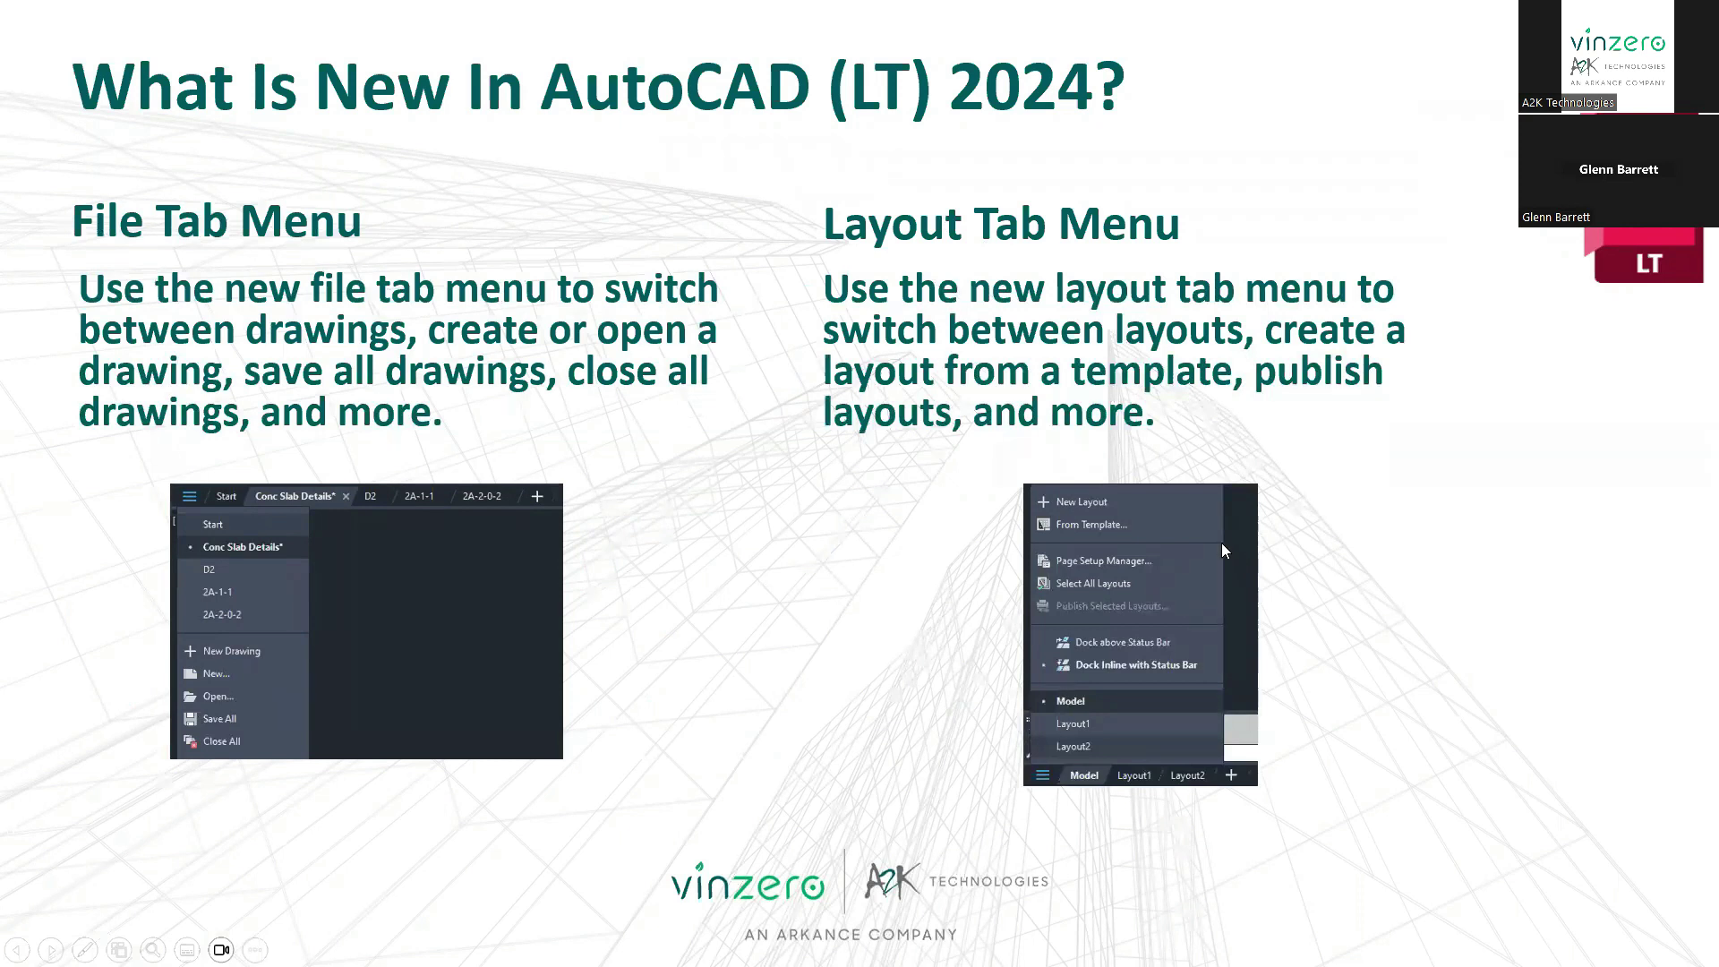
{"action": "left_click", "coordinate": [1403, 494]}
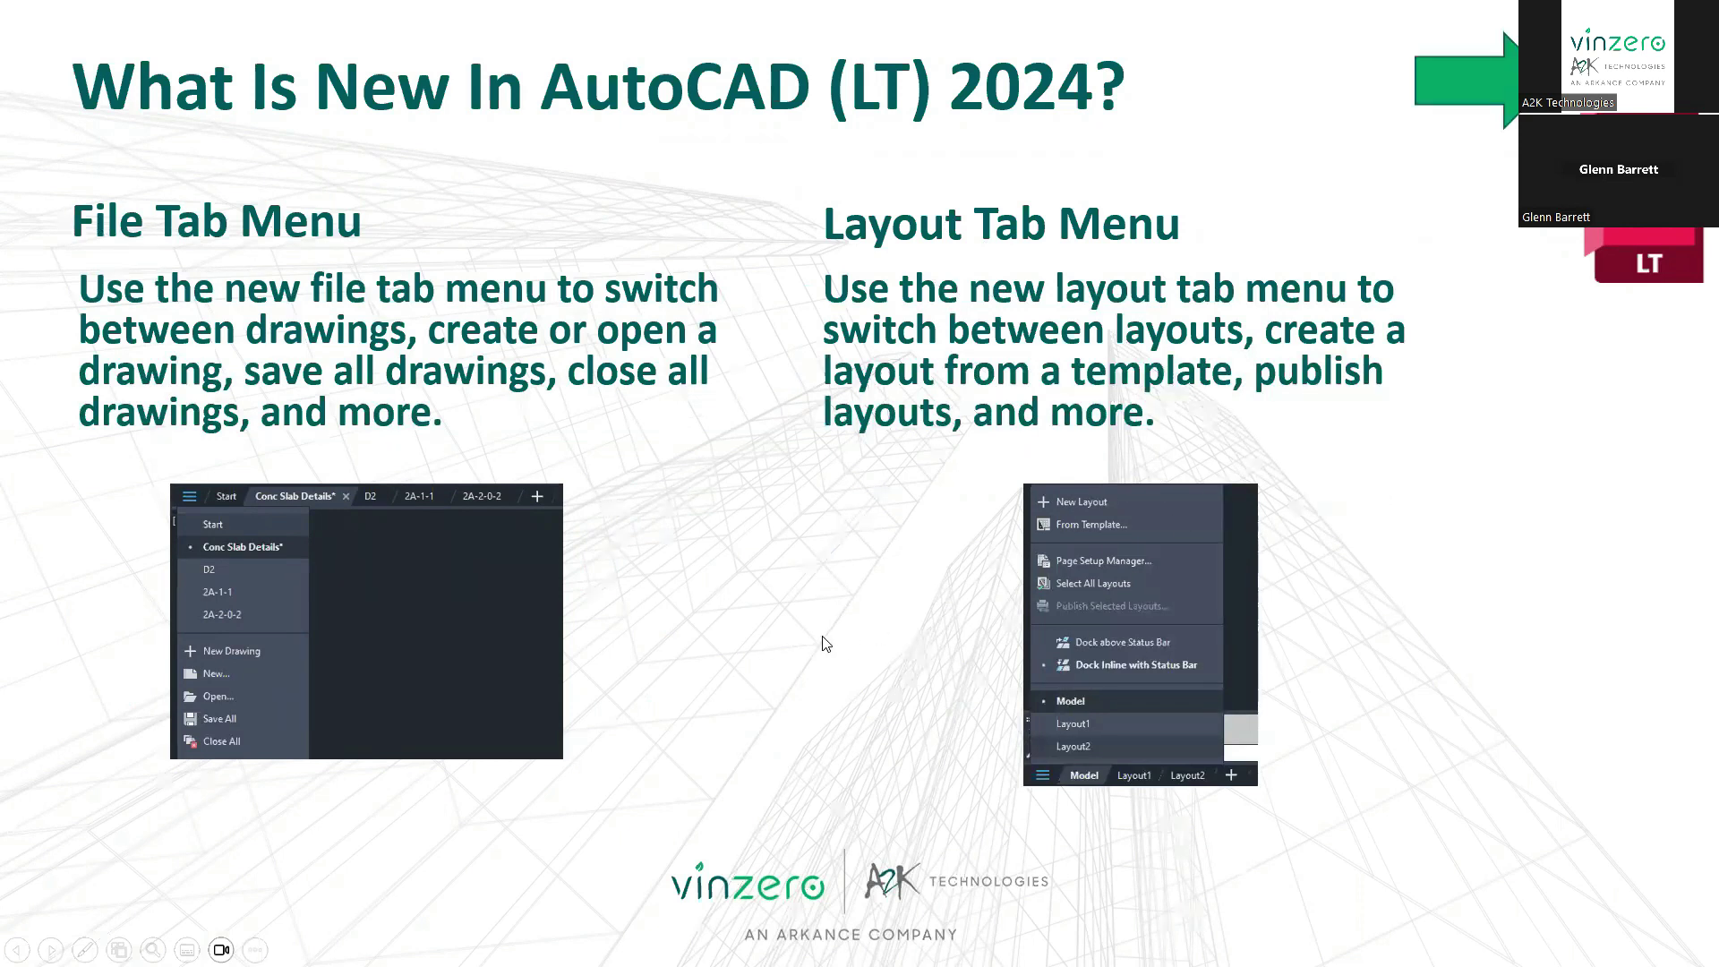
Switch to AutoCAD and examine the file tab menu's drawing list and file commands in the Floor Plan Sample drawing.
{"action": "key", "text": "alt+Tab"}
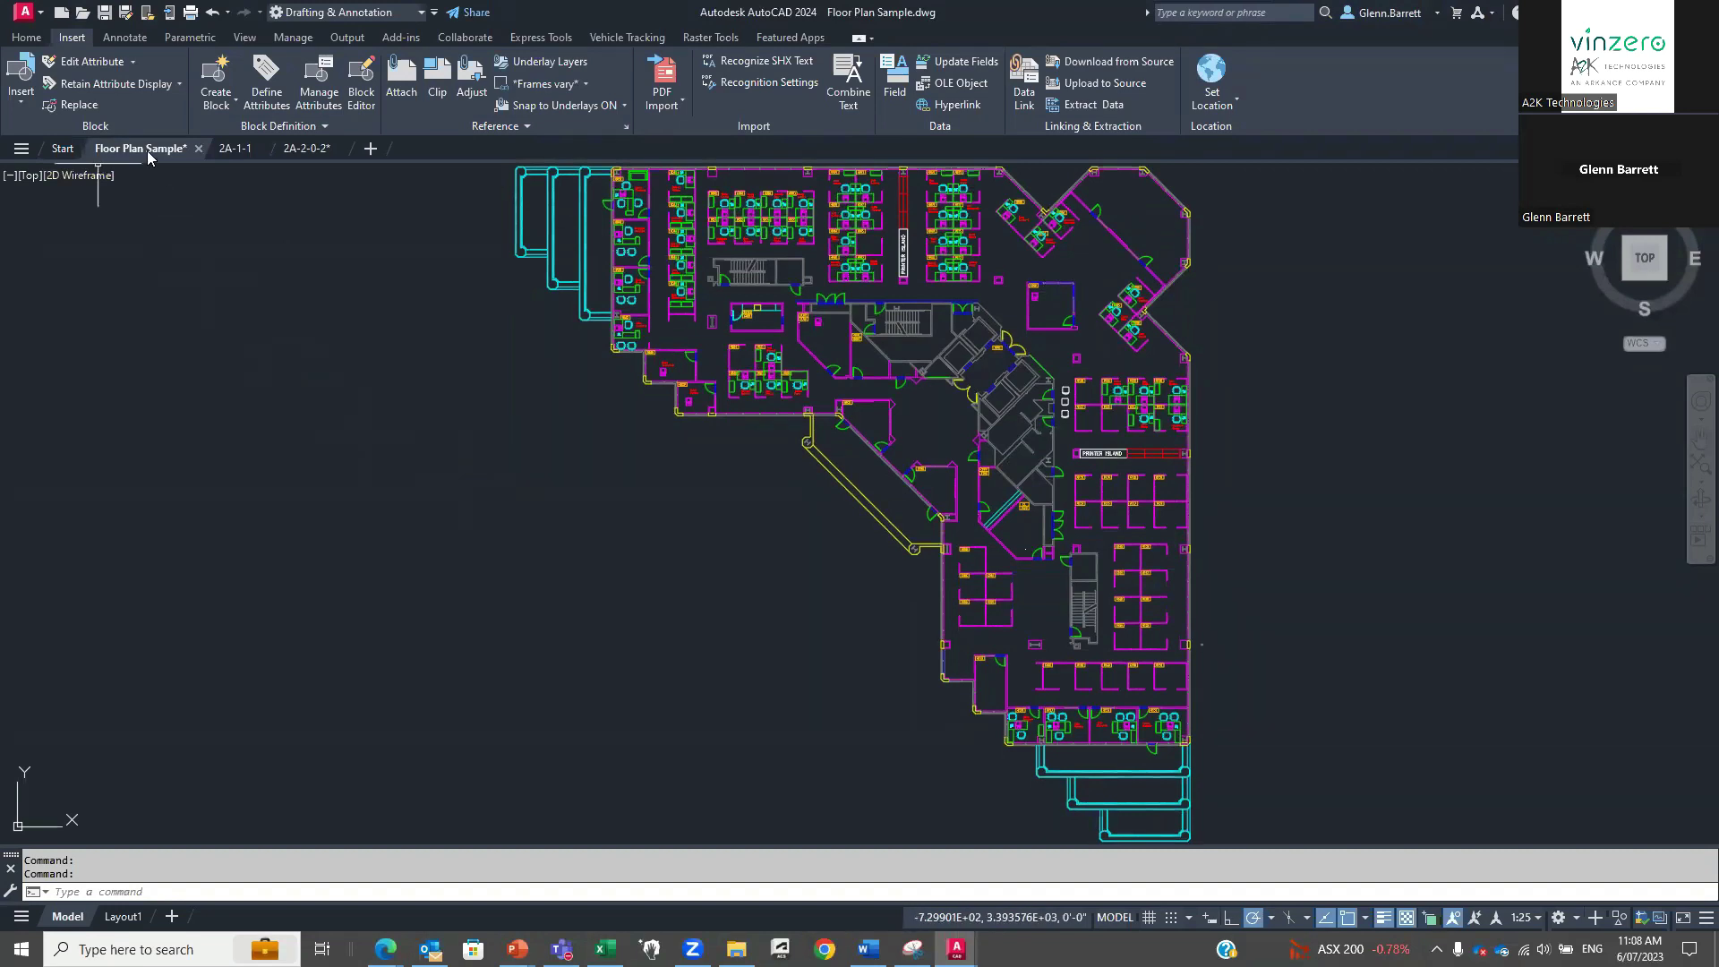
{"action": "left_click", "coordinate": [20, 151]}
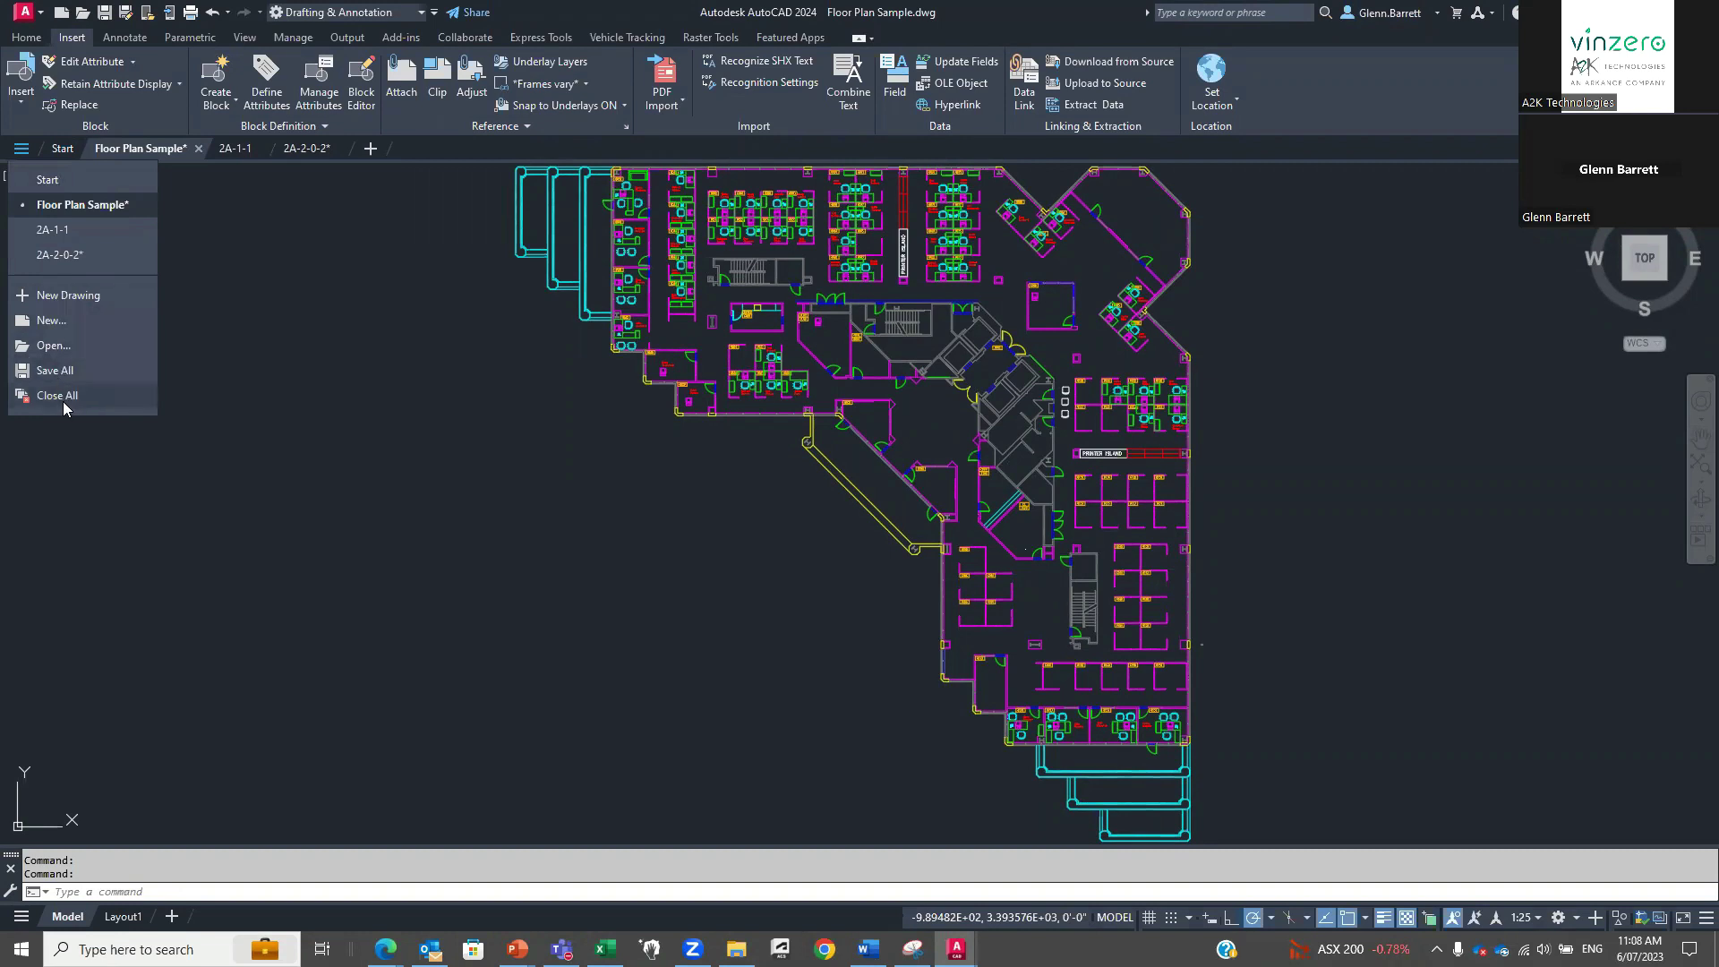
{"action": "left_click", "coordinate": [347, 217]}
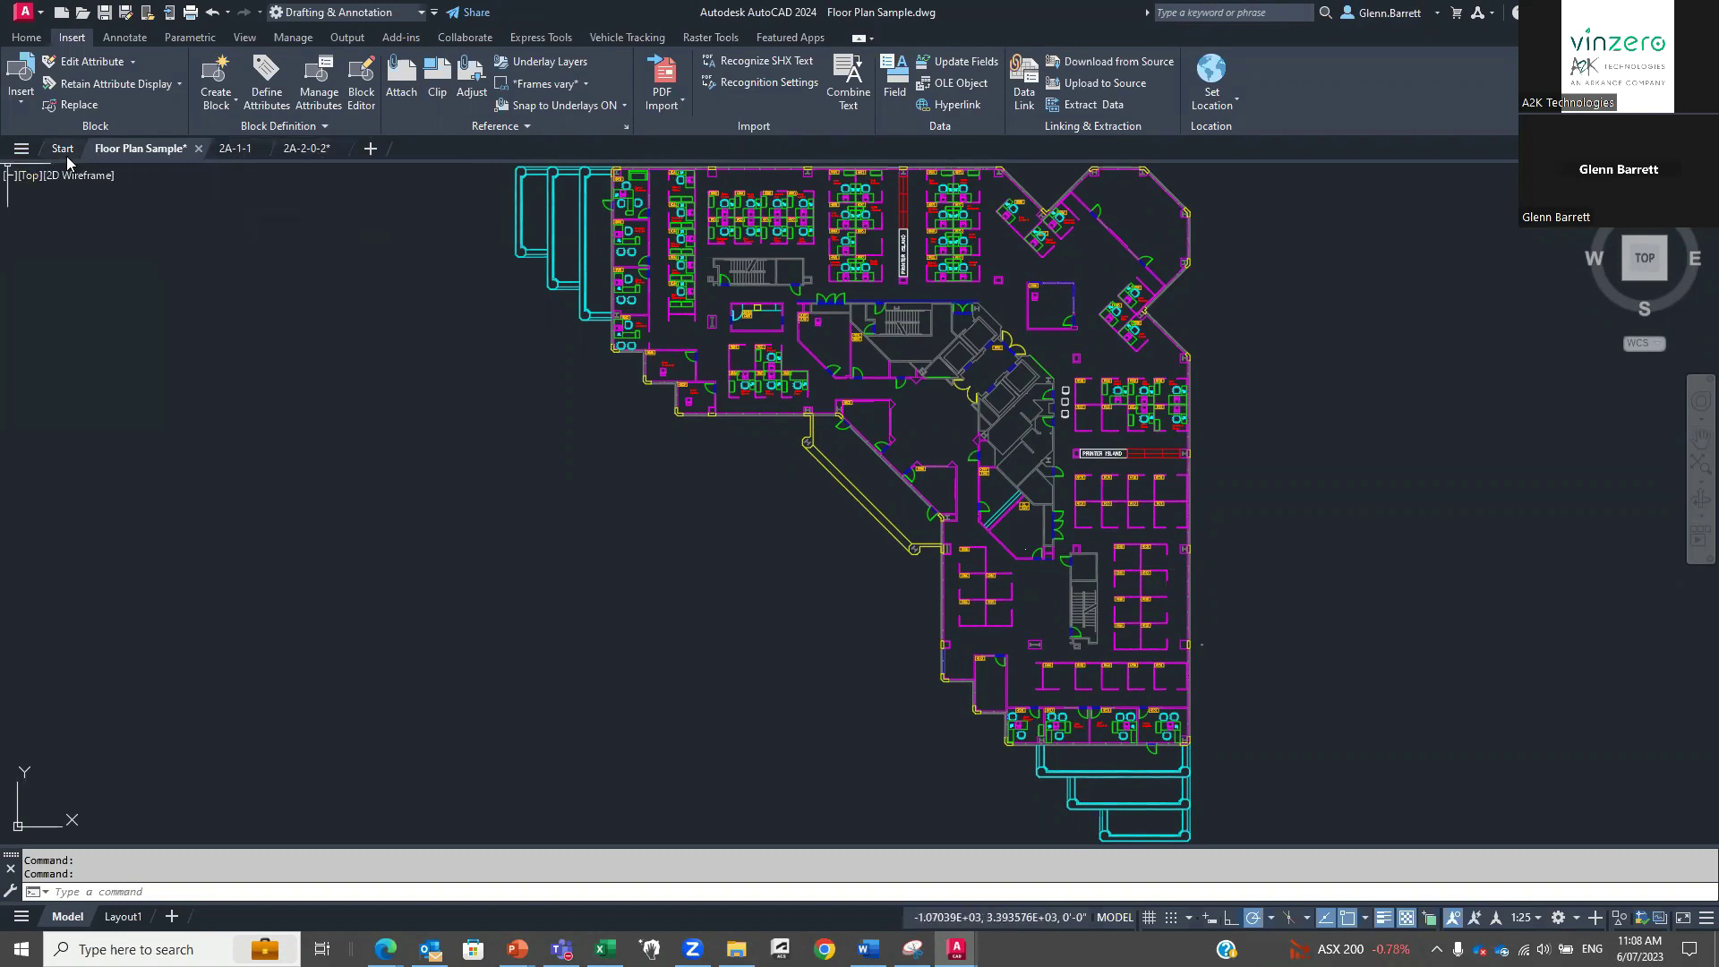
{"action": "left_click", "coordinate": [22, 149]}
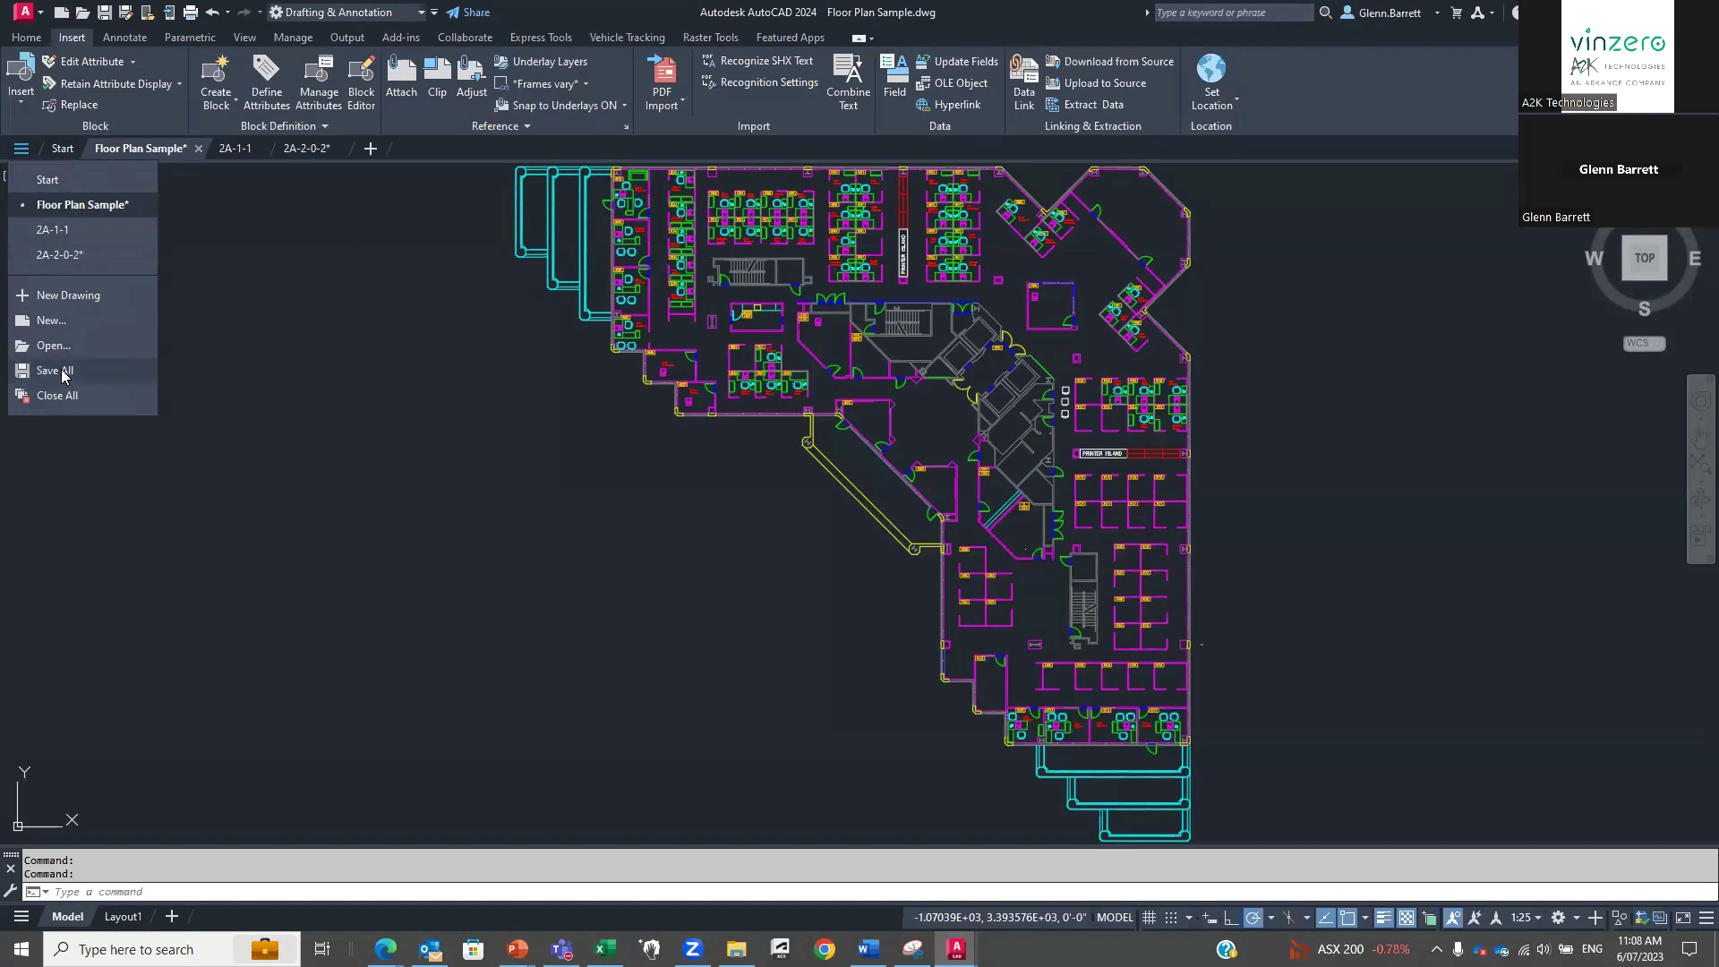
{"action": "left_click", "coordinate": [279, 576]}
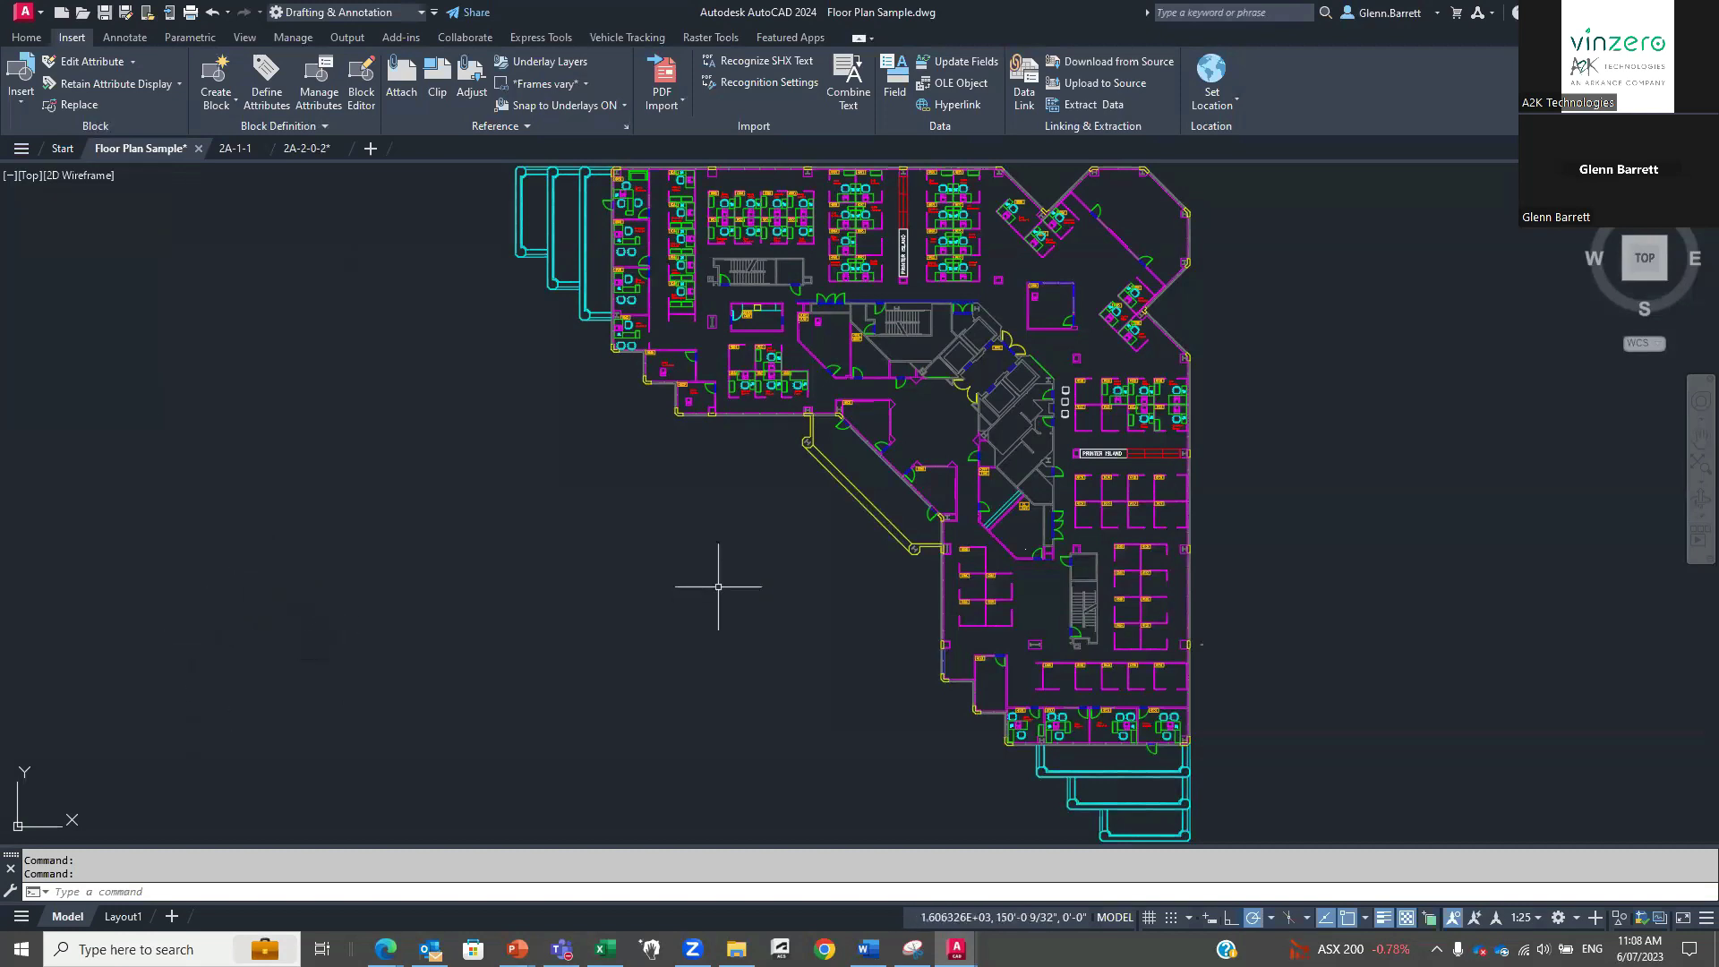
Switch to the 2A-1-1 drawing and examine the options in its layout tab menu.
{"action": "left_click", "coordinate": [235, 149]}
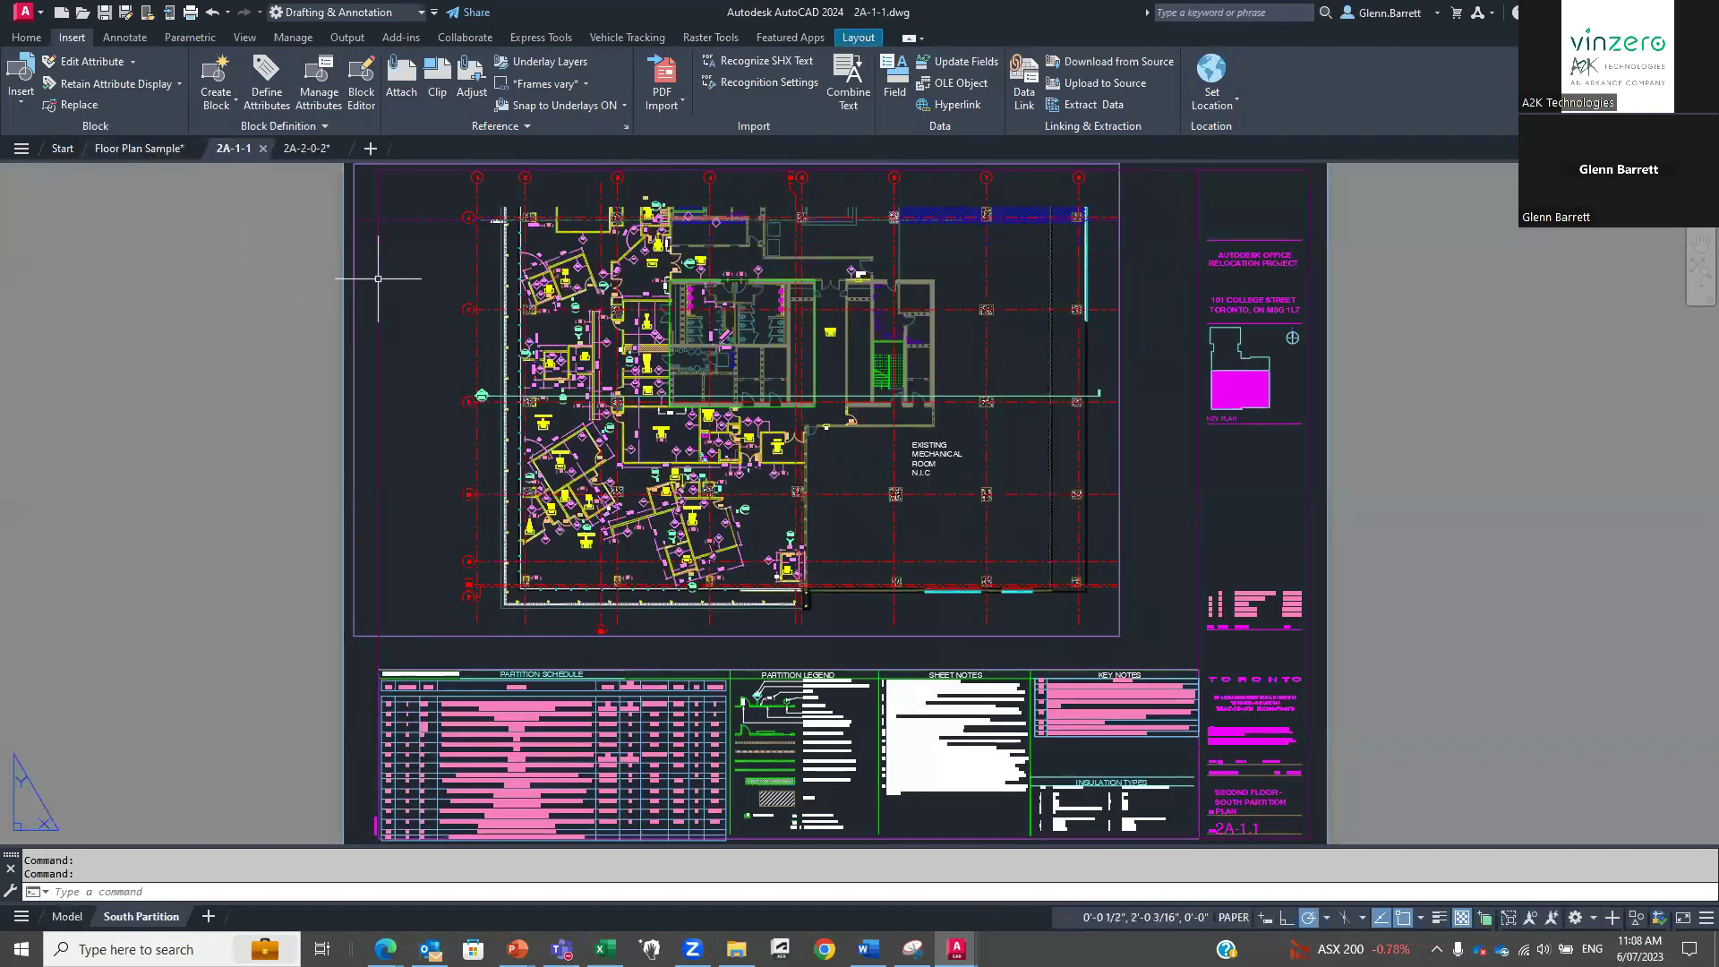
{"action": "left_click", "coordinate": [21, 917]}
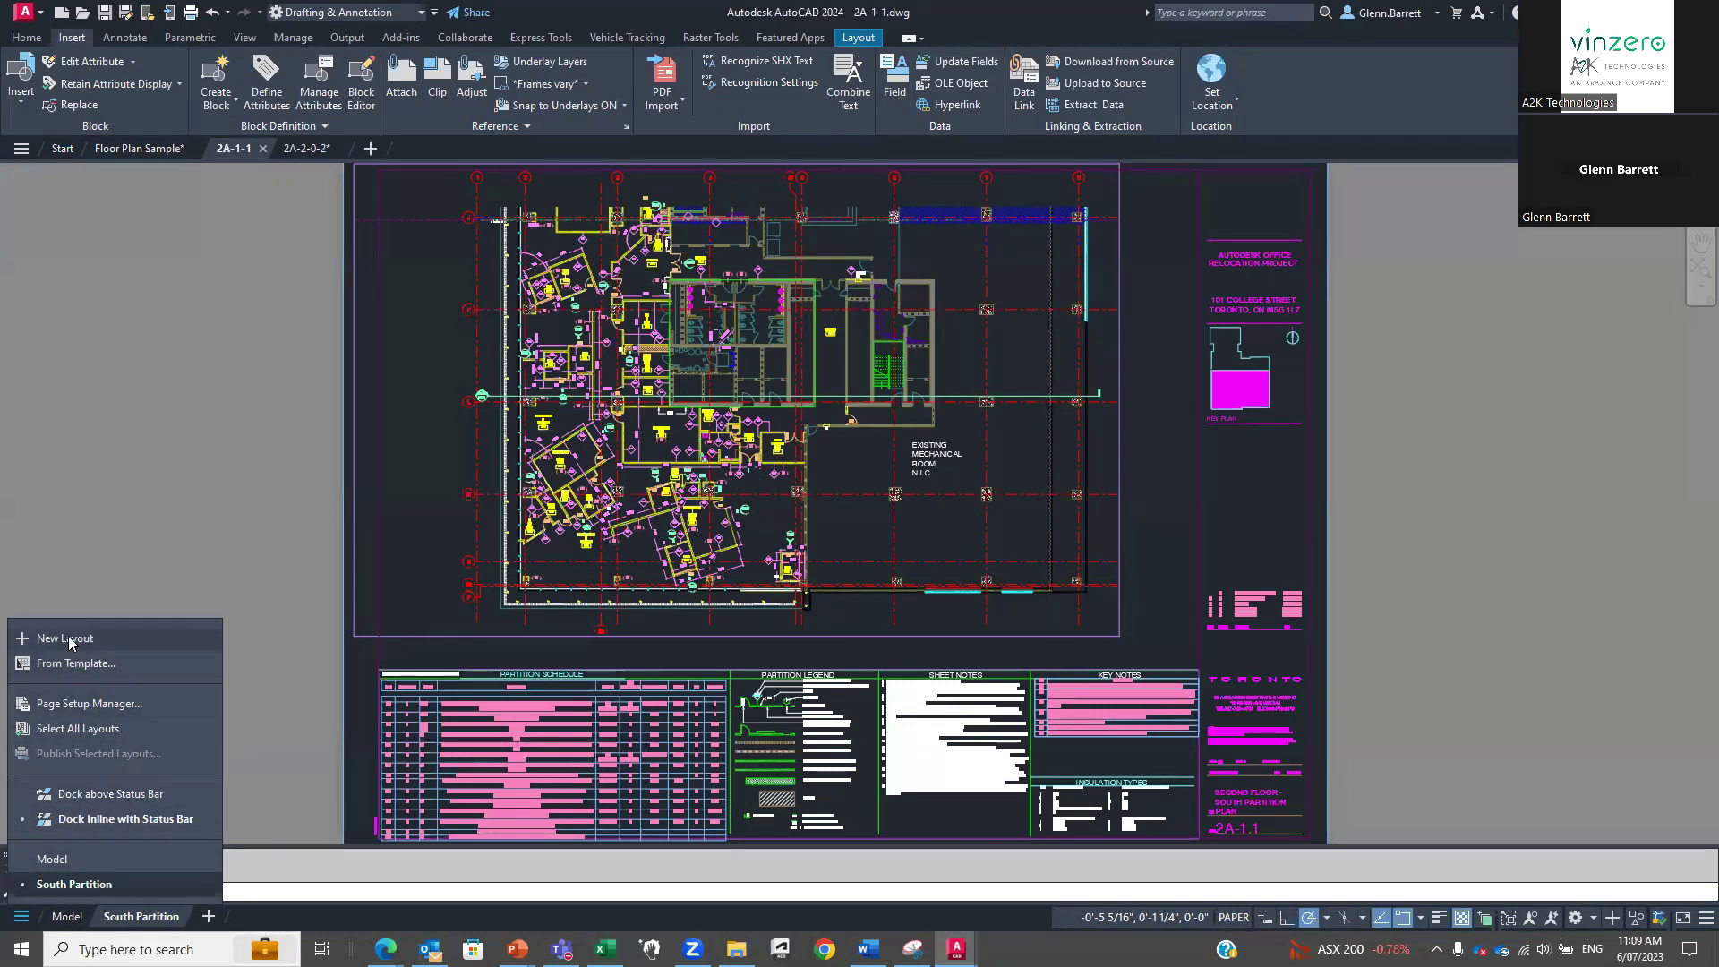
{"action": "left_click", "coordinate": [205, 545]}
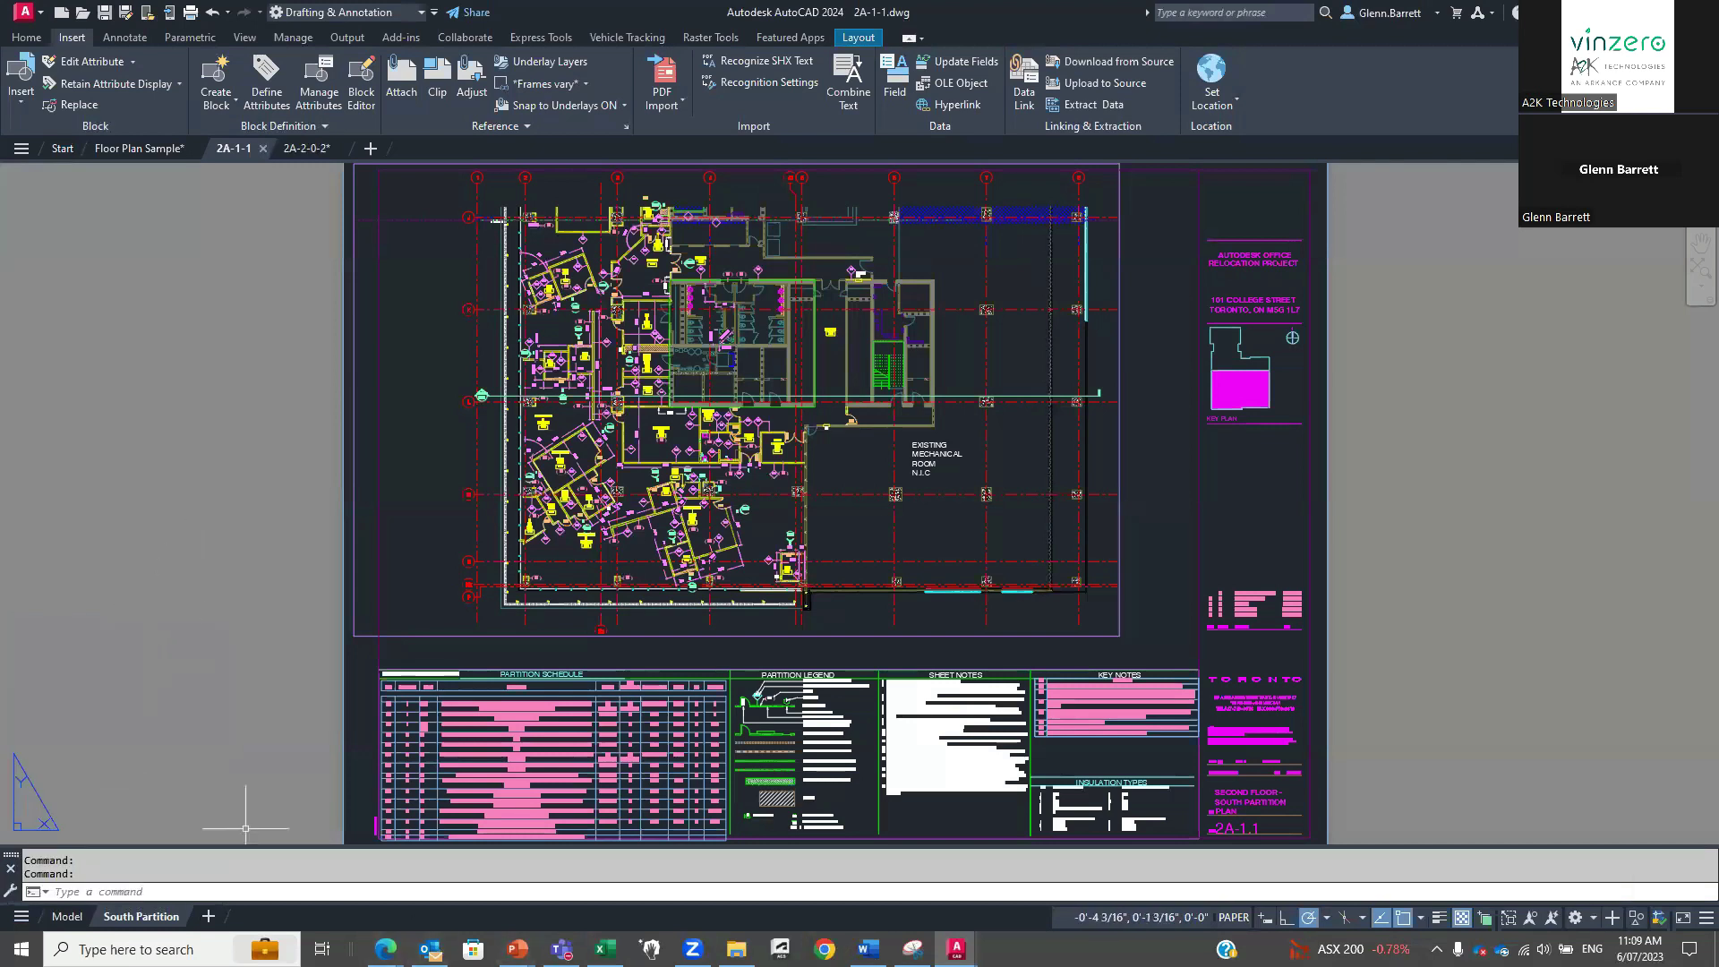
Switch back to the PowerPoint slide show and advance past the File Tab Menu and Layout Tab Menu slide.
{"action": "mouse_move", "coordinate": [517, 951]}
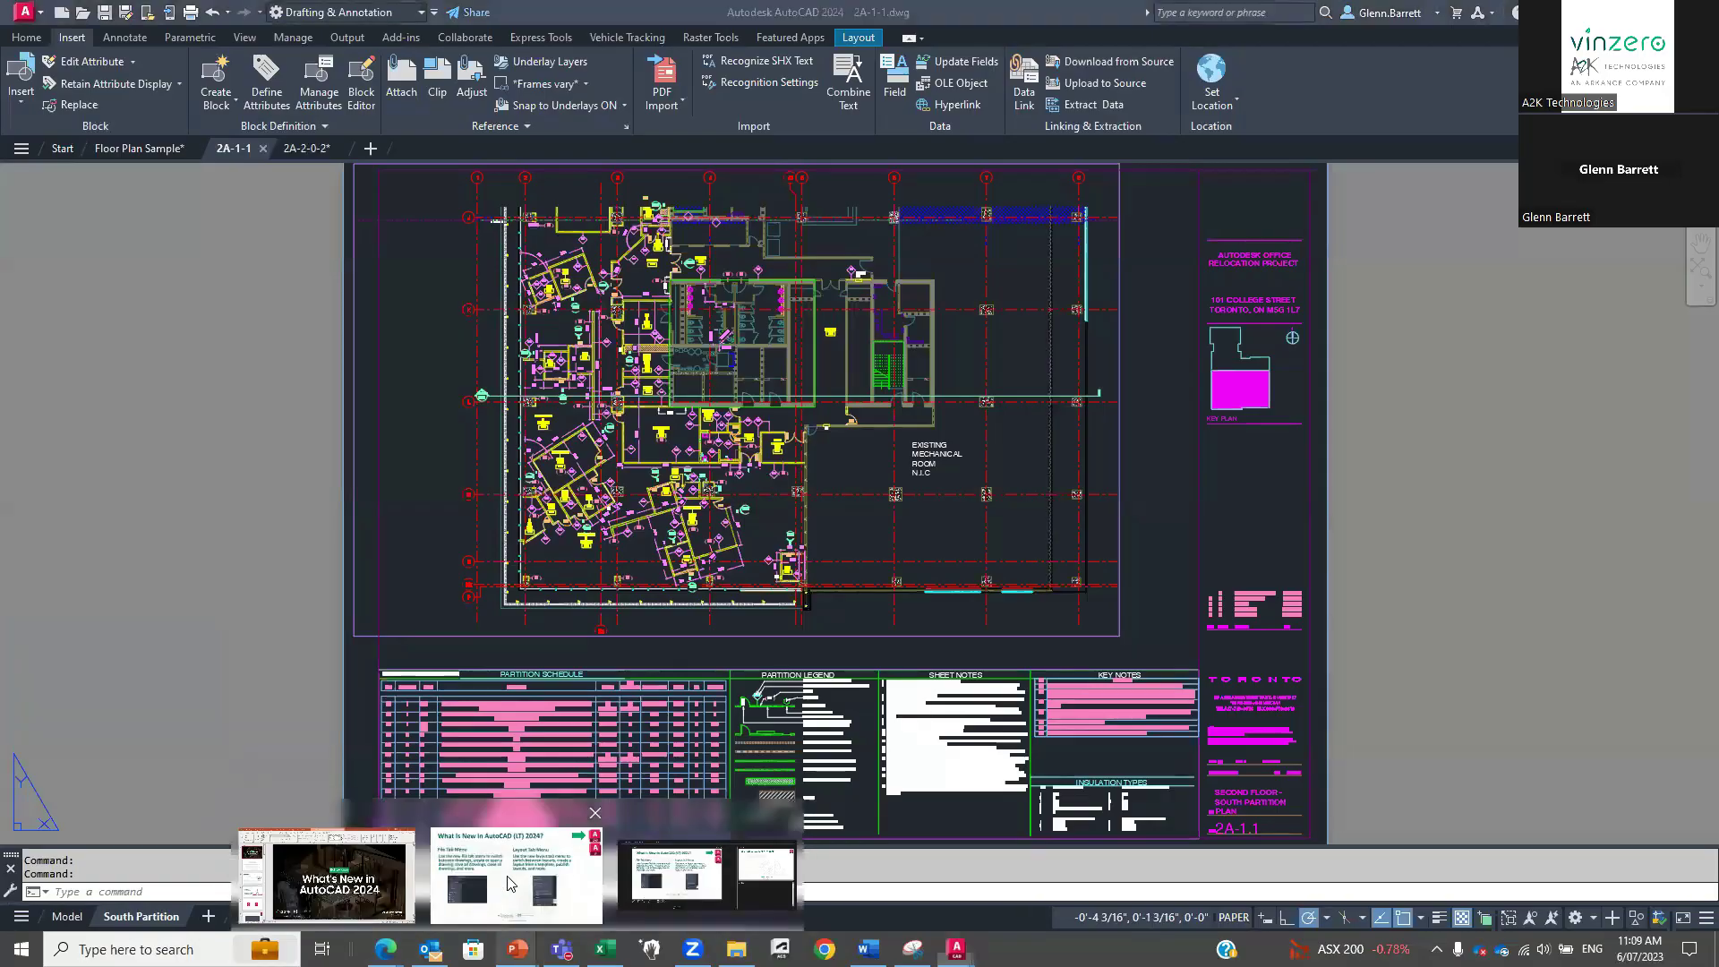
{"action": "left_click", "coordinate": [531, 849]}
{"action": "left_click", "coordinate": [828, 639]}
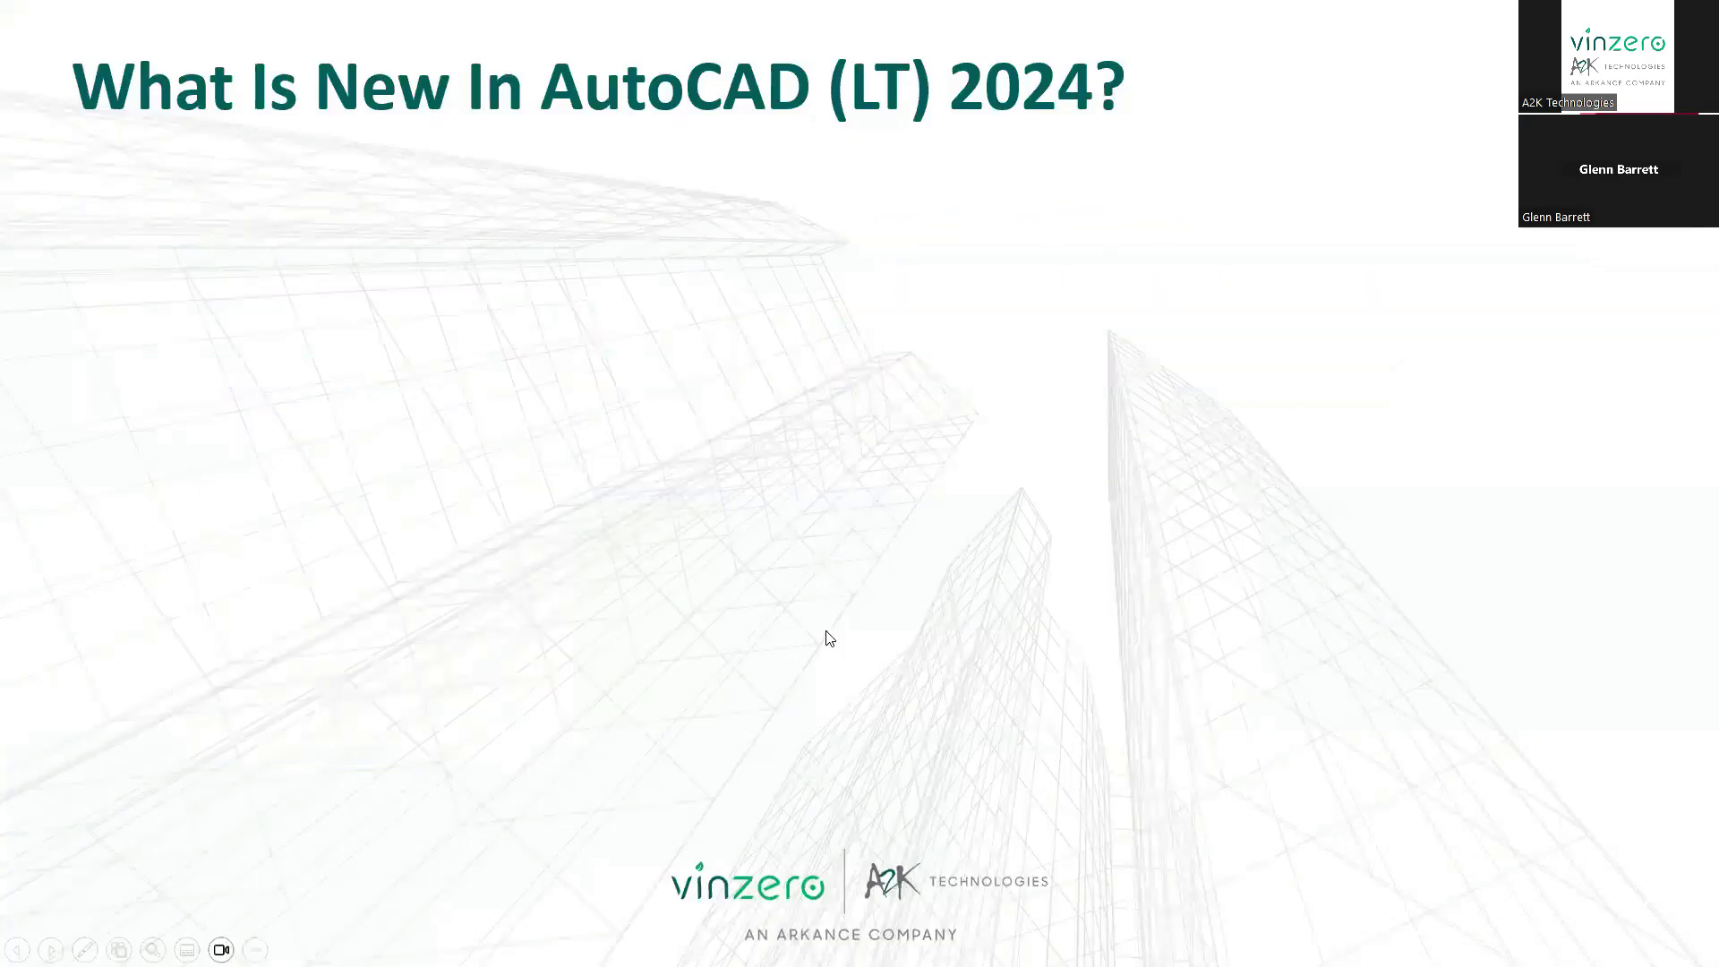
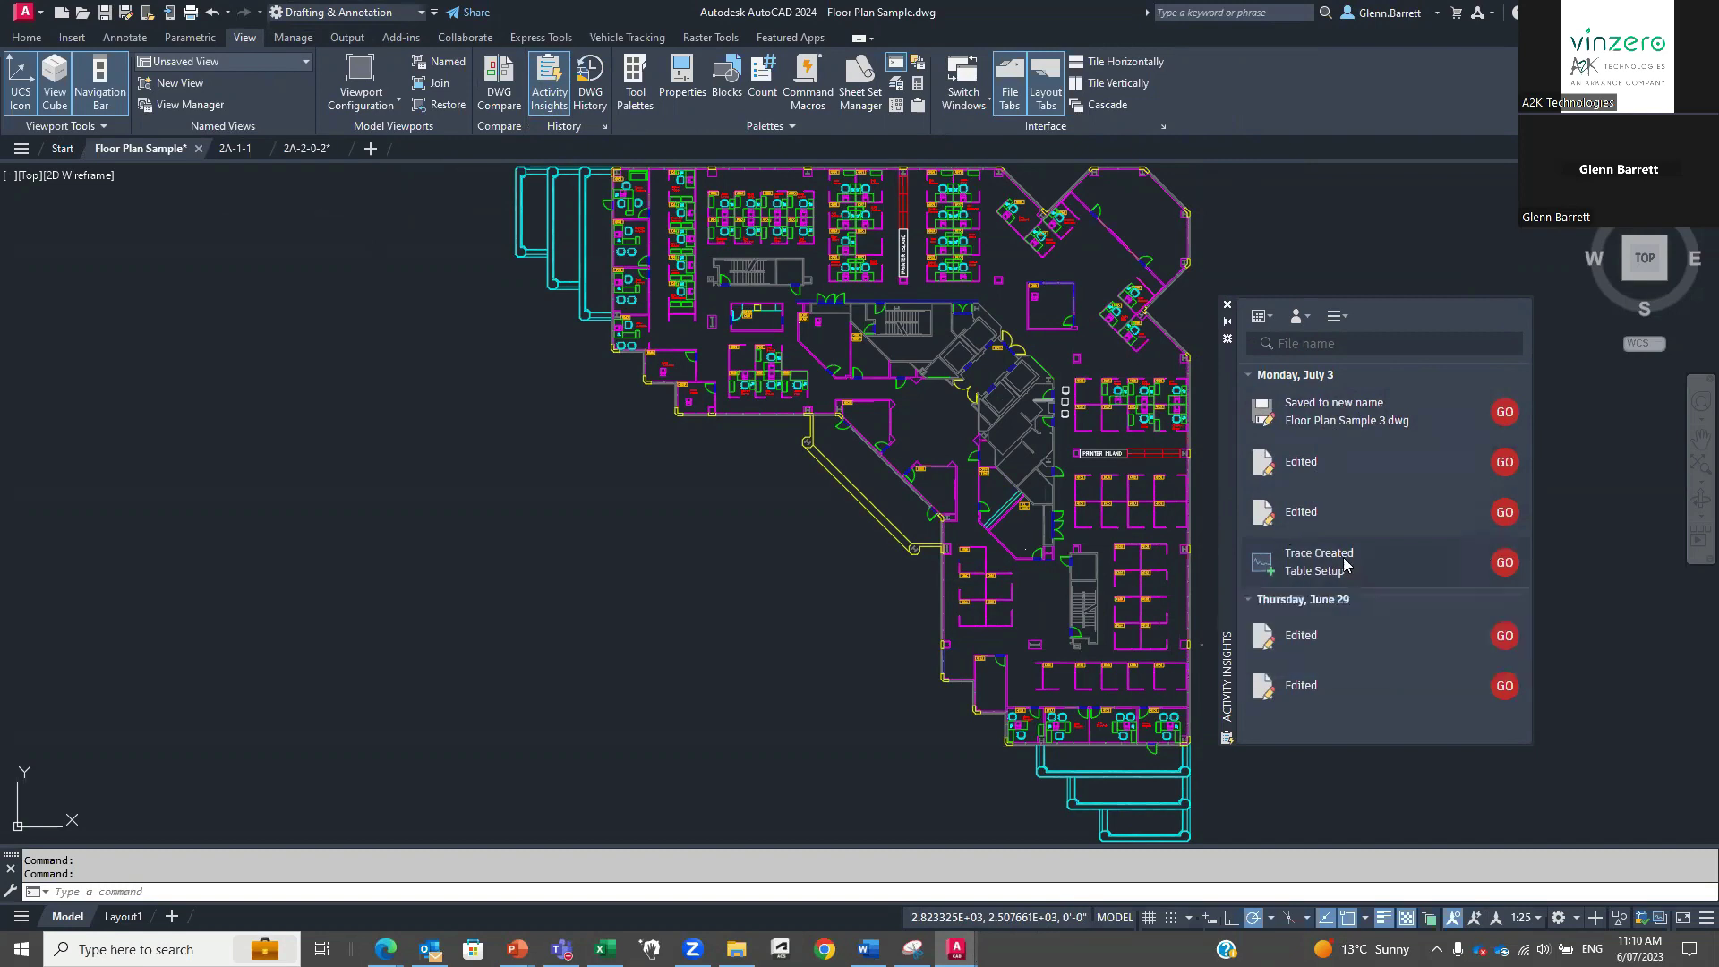
Open the AutoCAD options and examine the folder path listed under Authoring Palette File Locations.
{"action": "mouse_move", "coordinate": [1303, 574]}
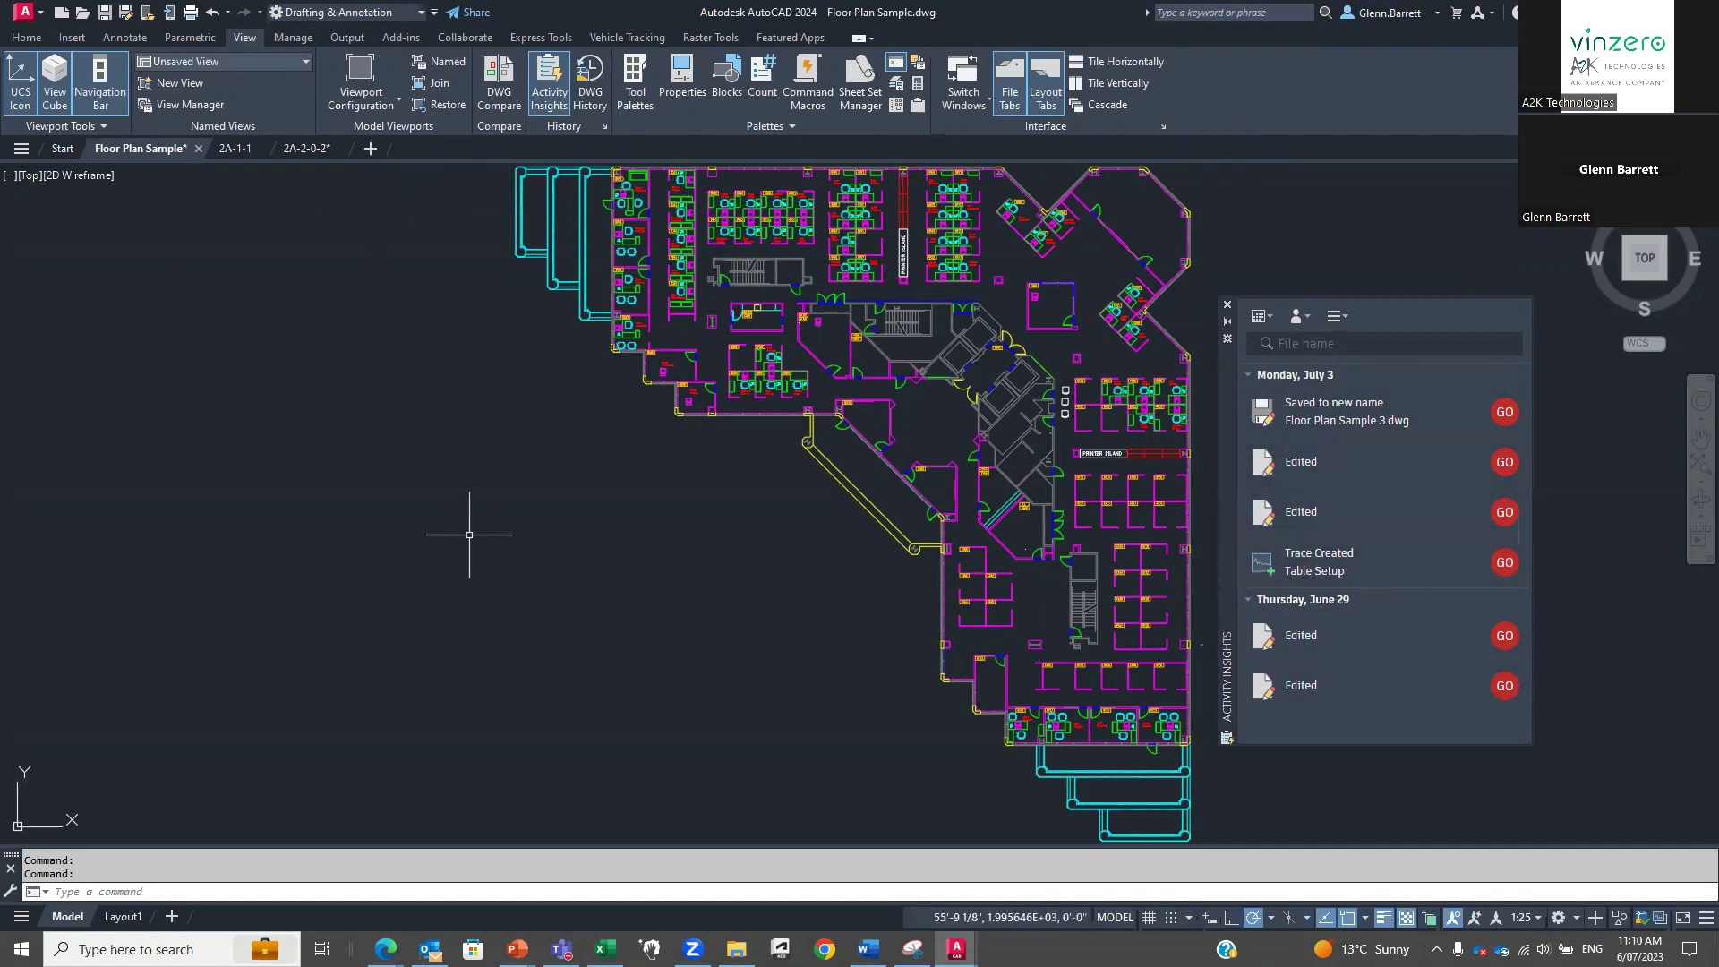
{"action": "type", "text": "OP"}
{"action": "key", "text": "Return"}
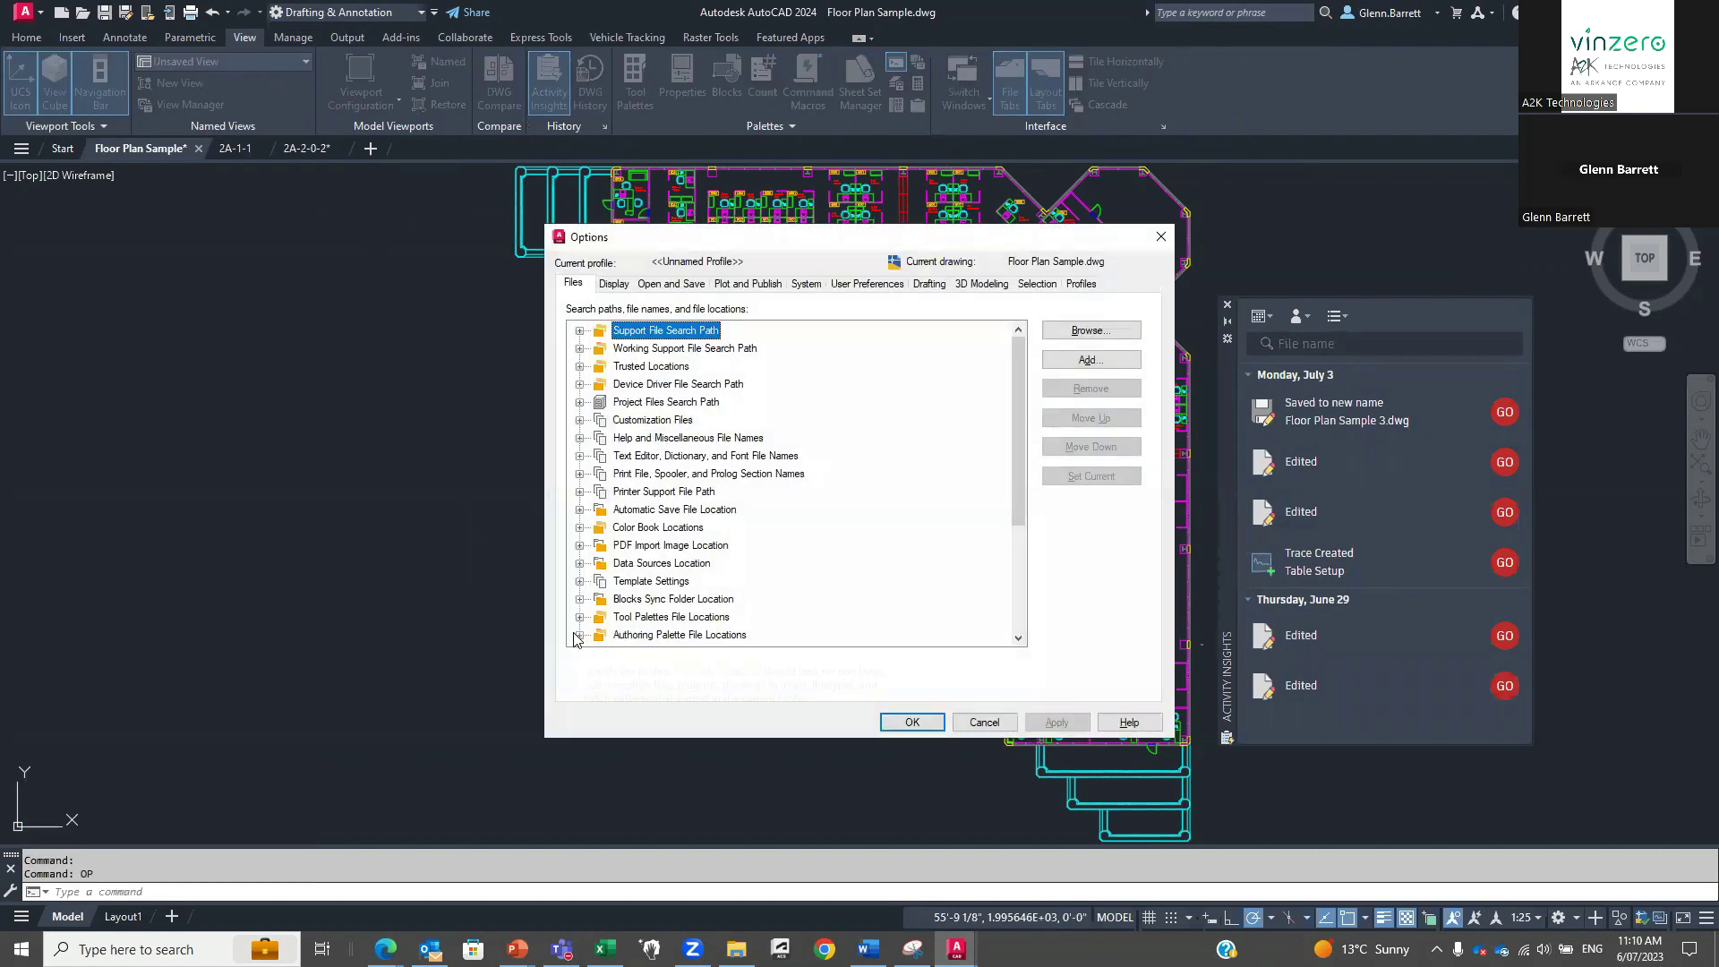
{"action": "left_click", "coordinate": [578, 635]}
{"action": "left_click", "coordinate": [578, 635]}
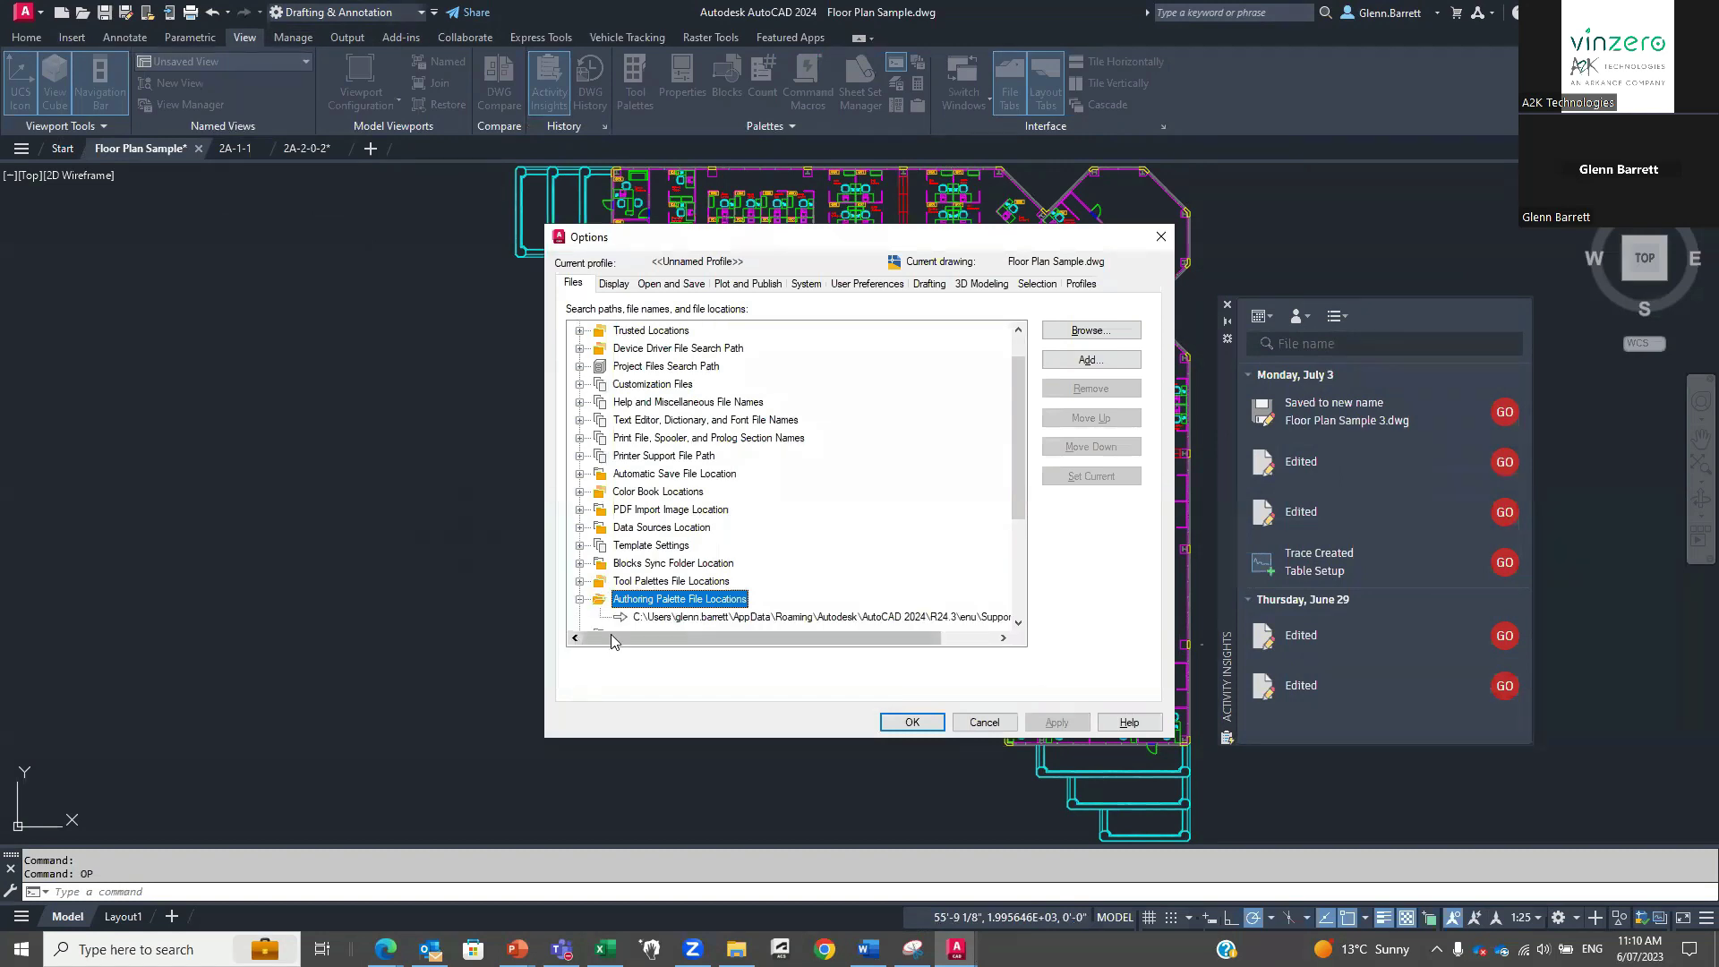
{"action": "left_click", "coordinate": [717, 618]}
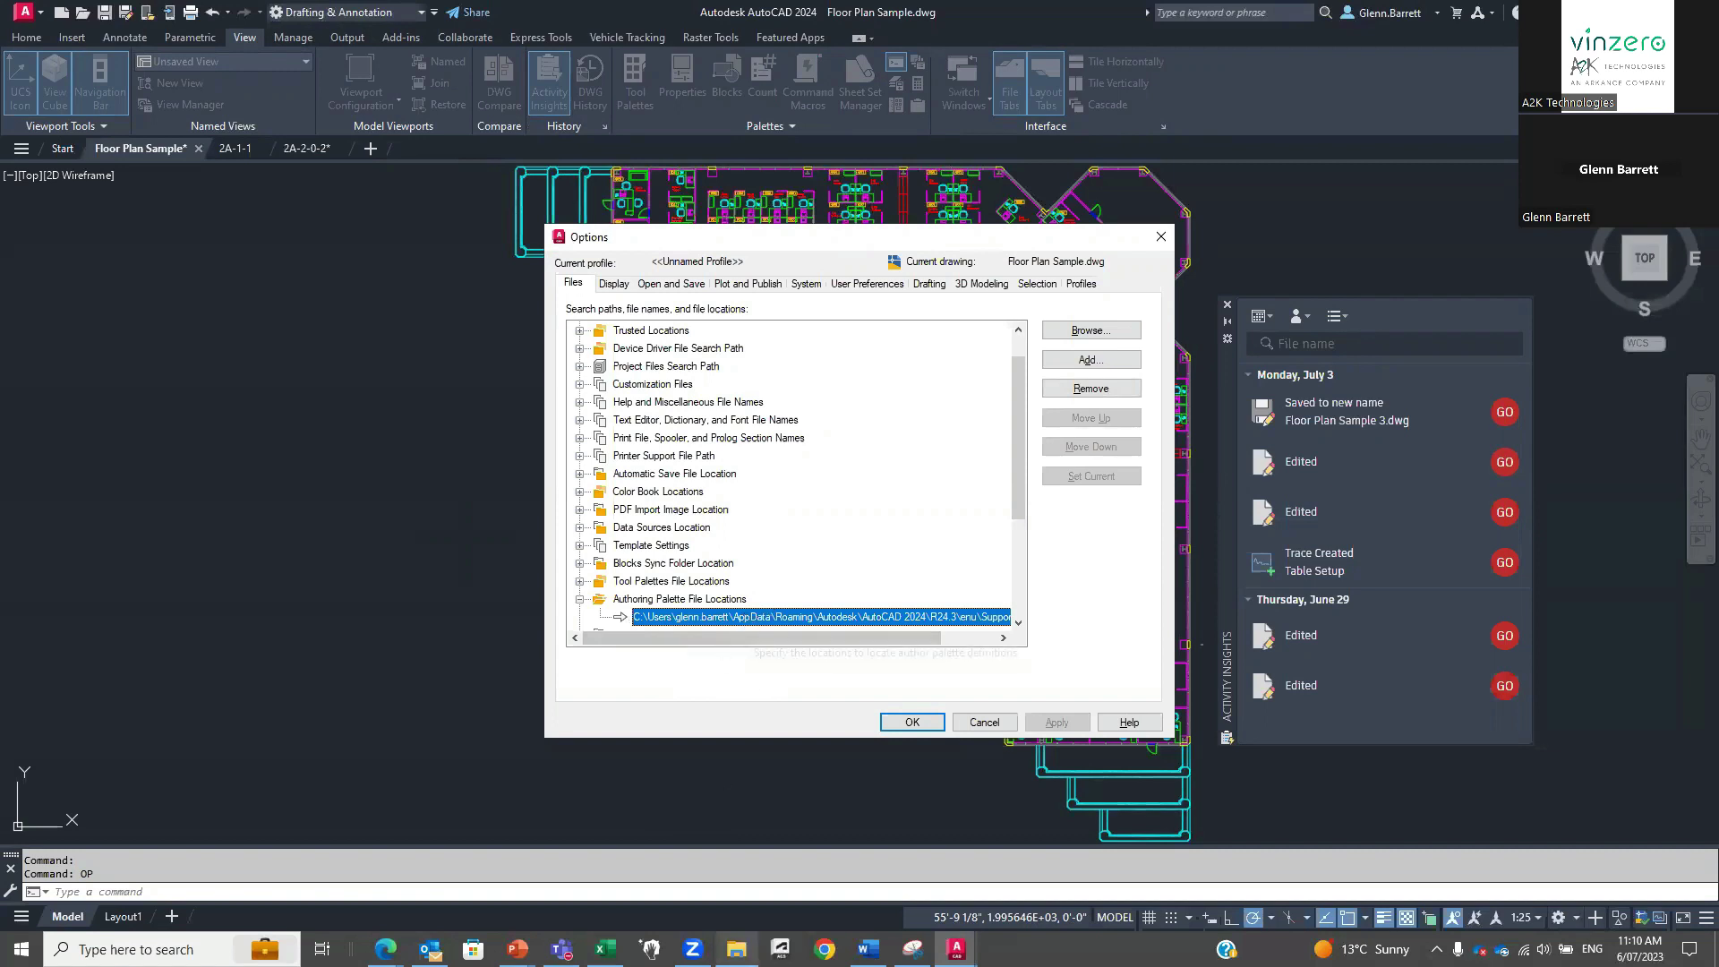
Switch to File Explorer and examine the first JSON event file in the 2023-04-04 folder of the ActivityInsights Common directory.
{"action": "left_click", "coordinate": [736, 948]}
{"action": "left_click", "coordinate": [433, 200]}
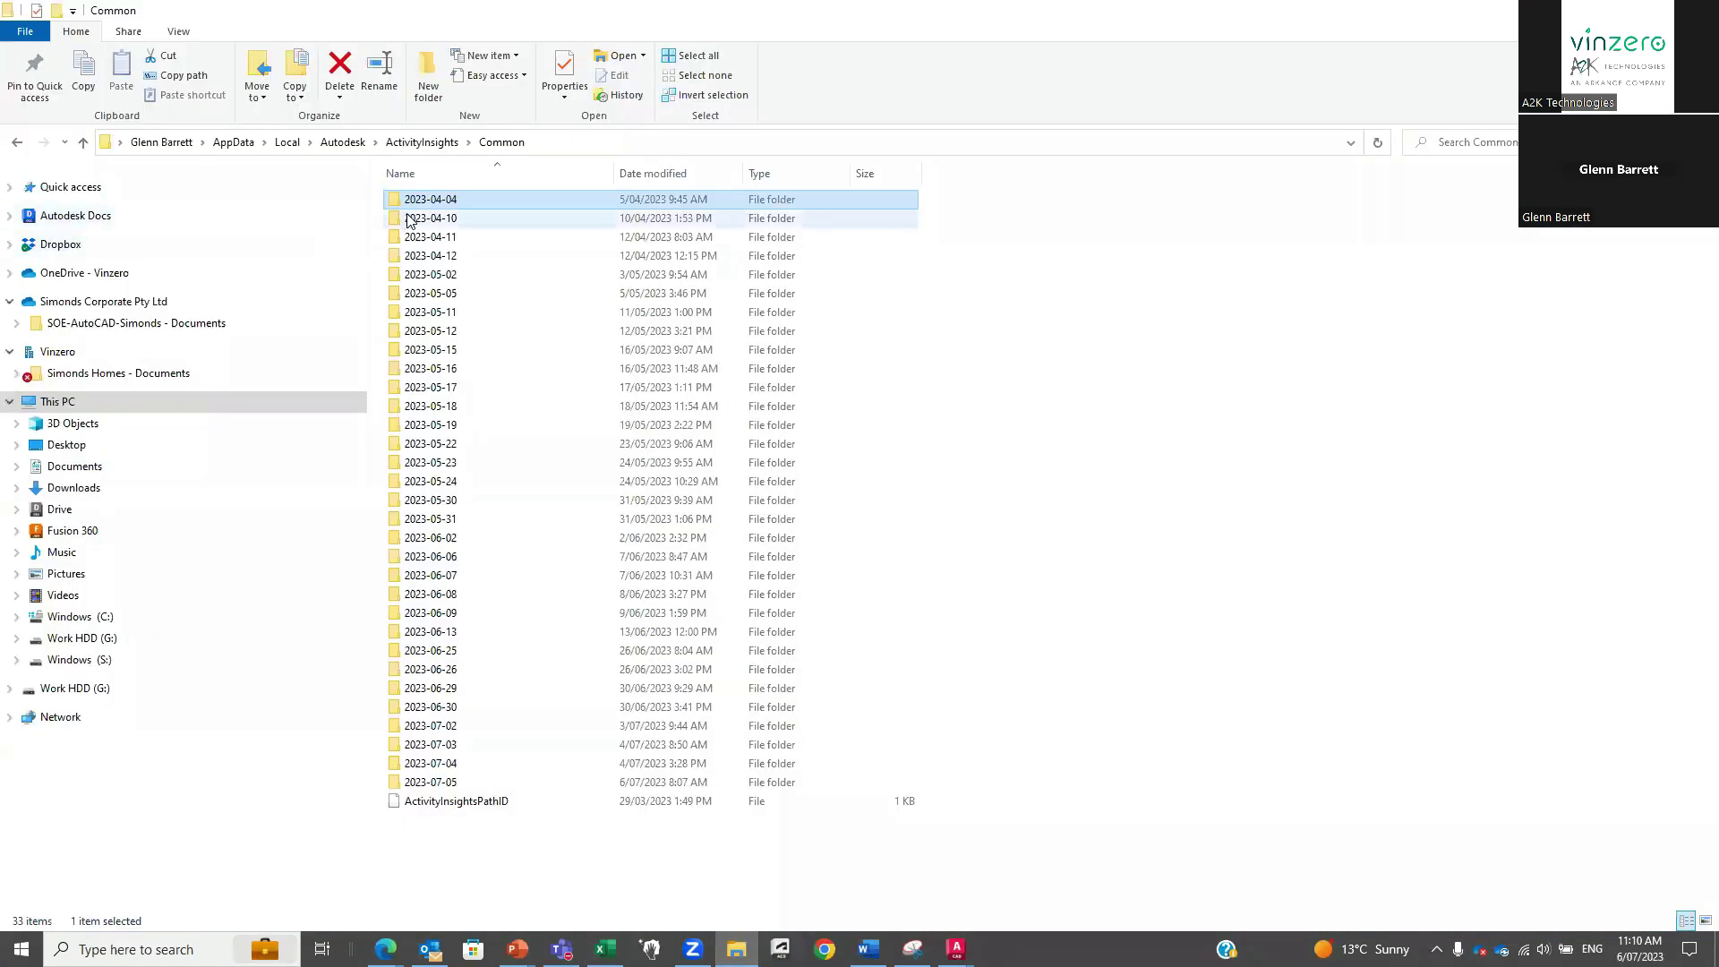
{"action": "double_click", "coordinate": [433, 204]}
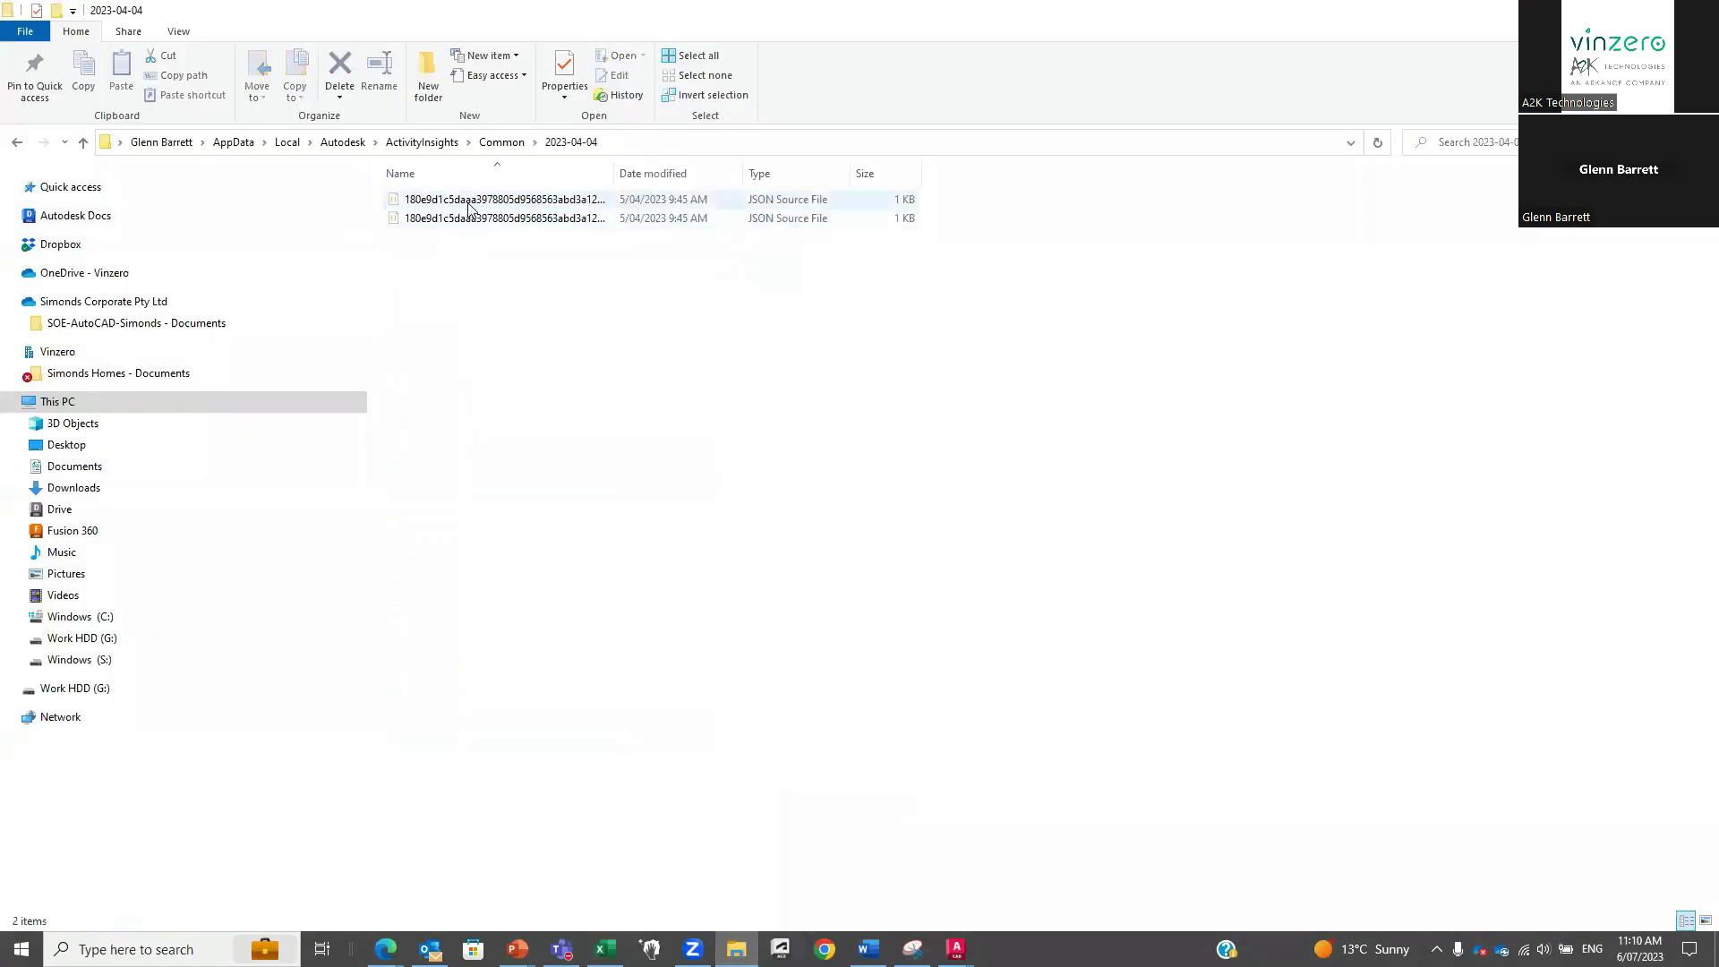
{"action": "left_click", "coordinate": [463, 202]}
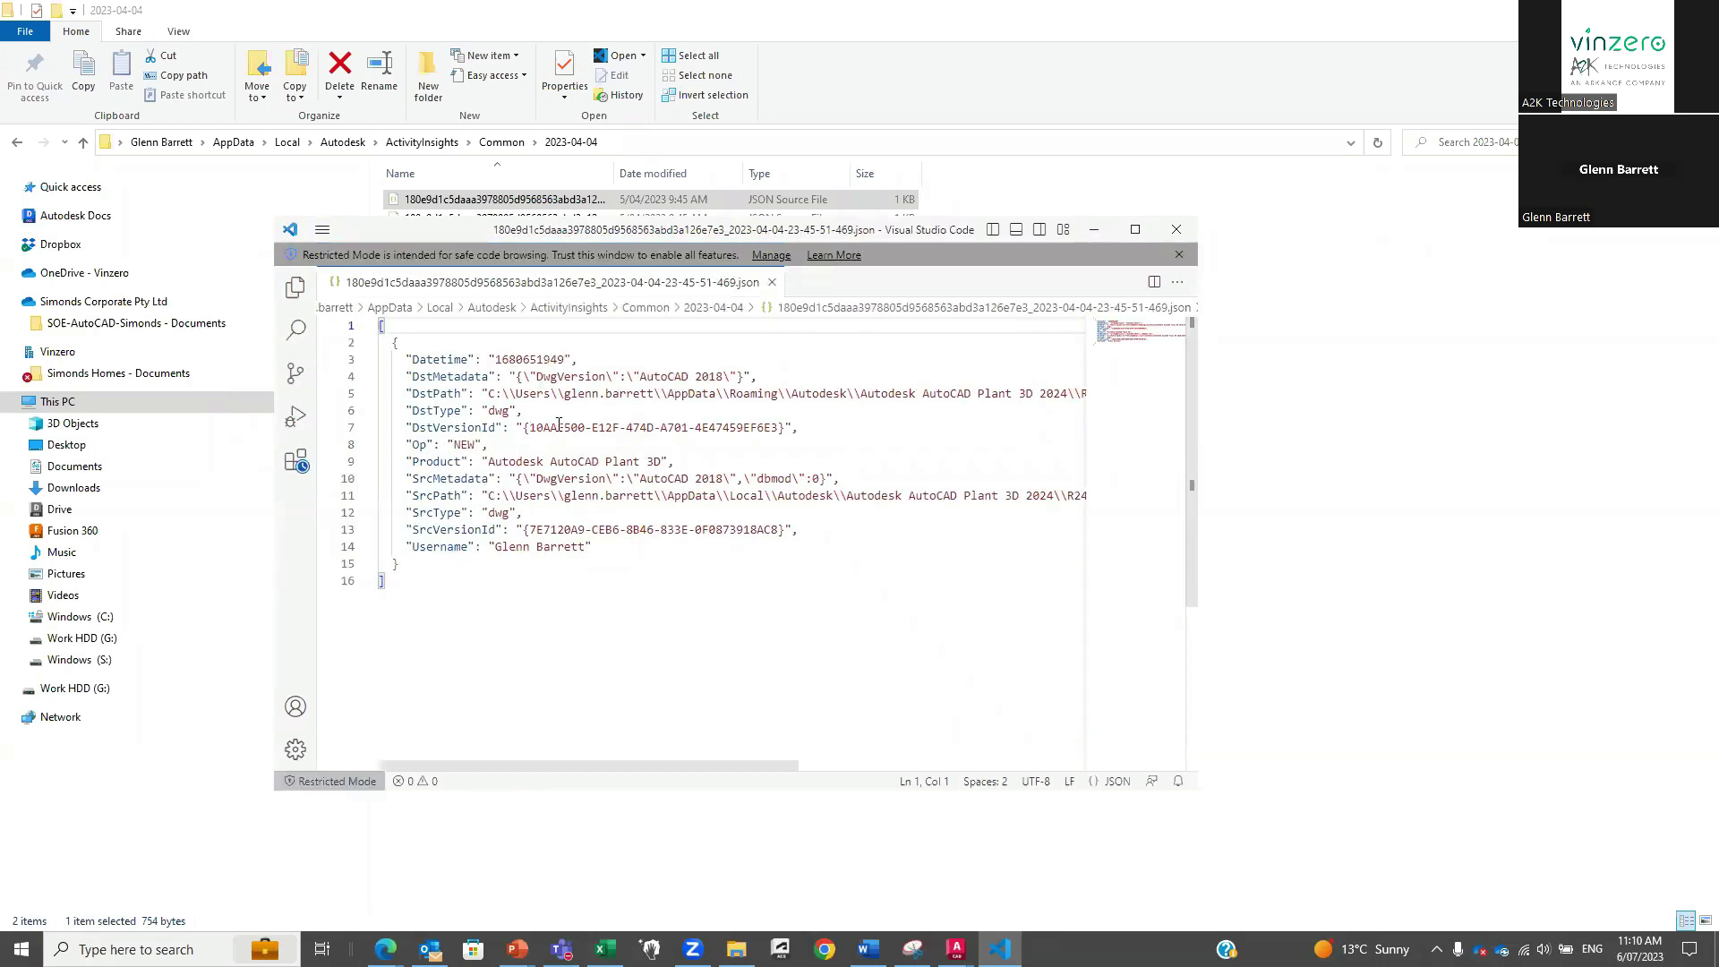
{"action": "left_click", "coordinate": [1178, 231]}
Return to the Floor Plan Sample drawing in AutoCAD, cancel the options and close the Activity Insights palette.
{"action": "mouse_move", "coordinate": [954, 936]}
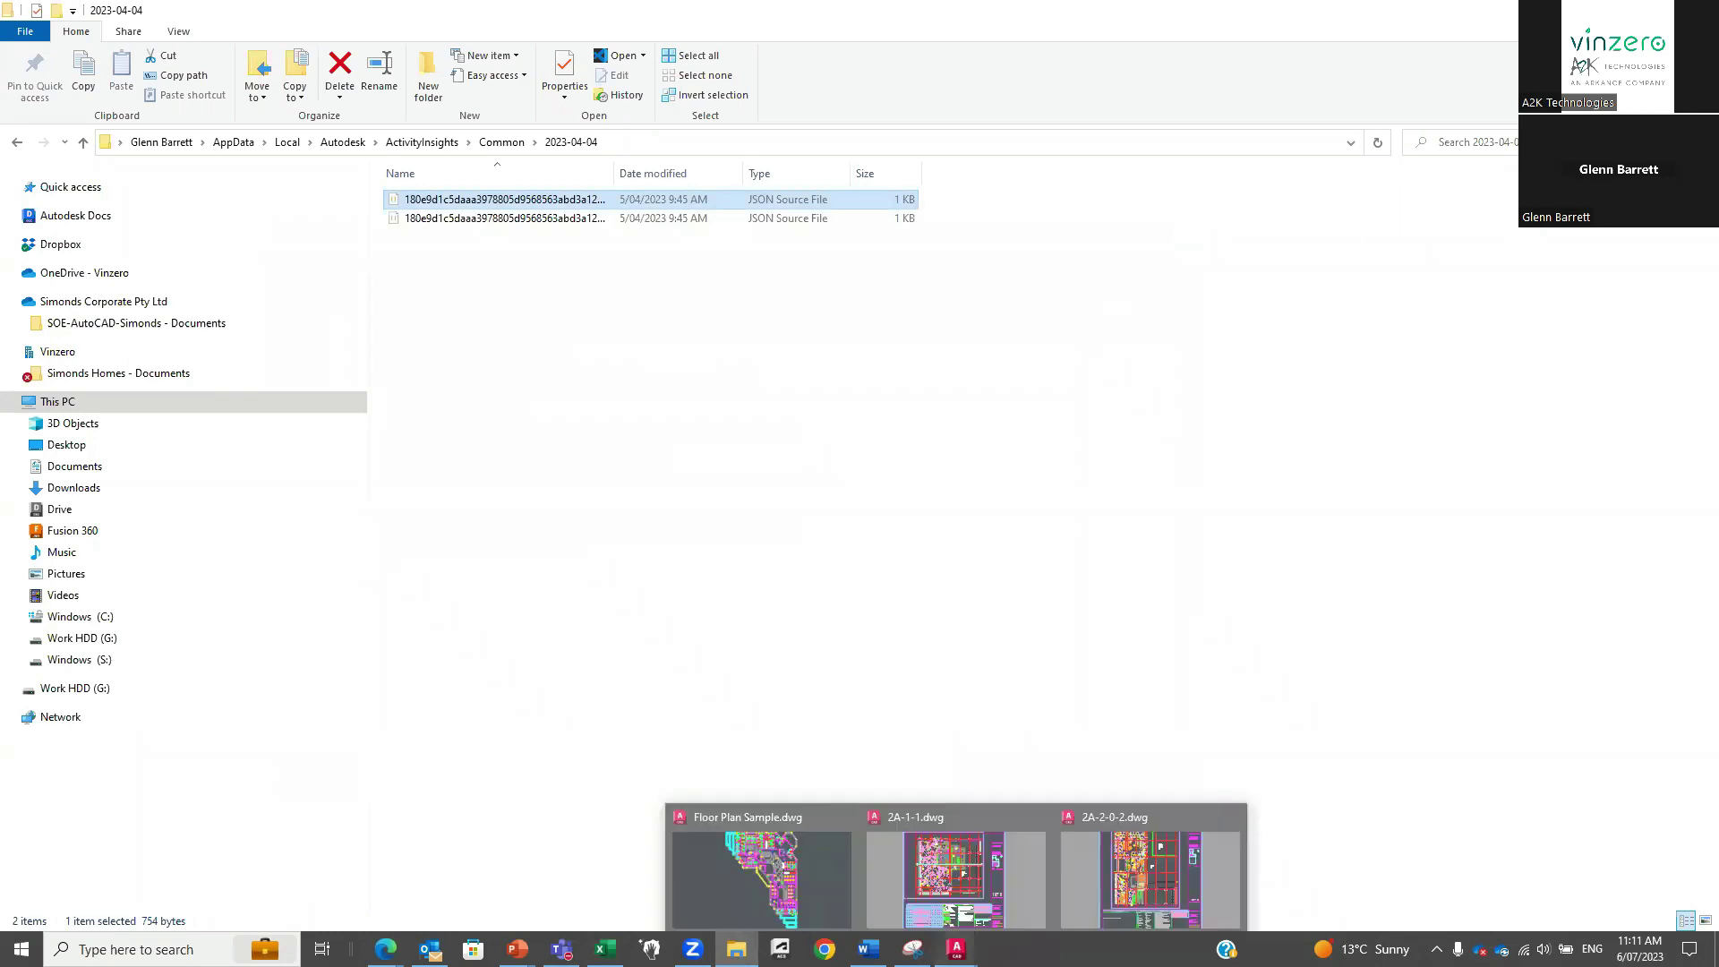
{"action": "left_click", "coordinate": [782, 904]}
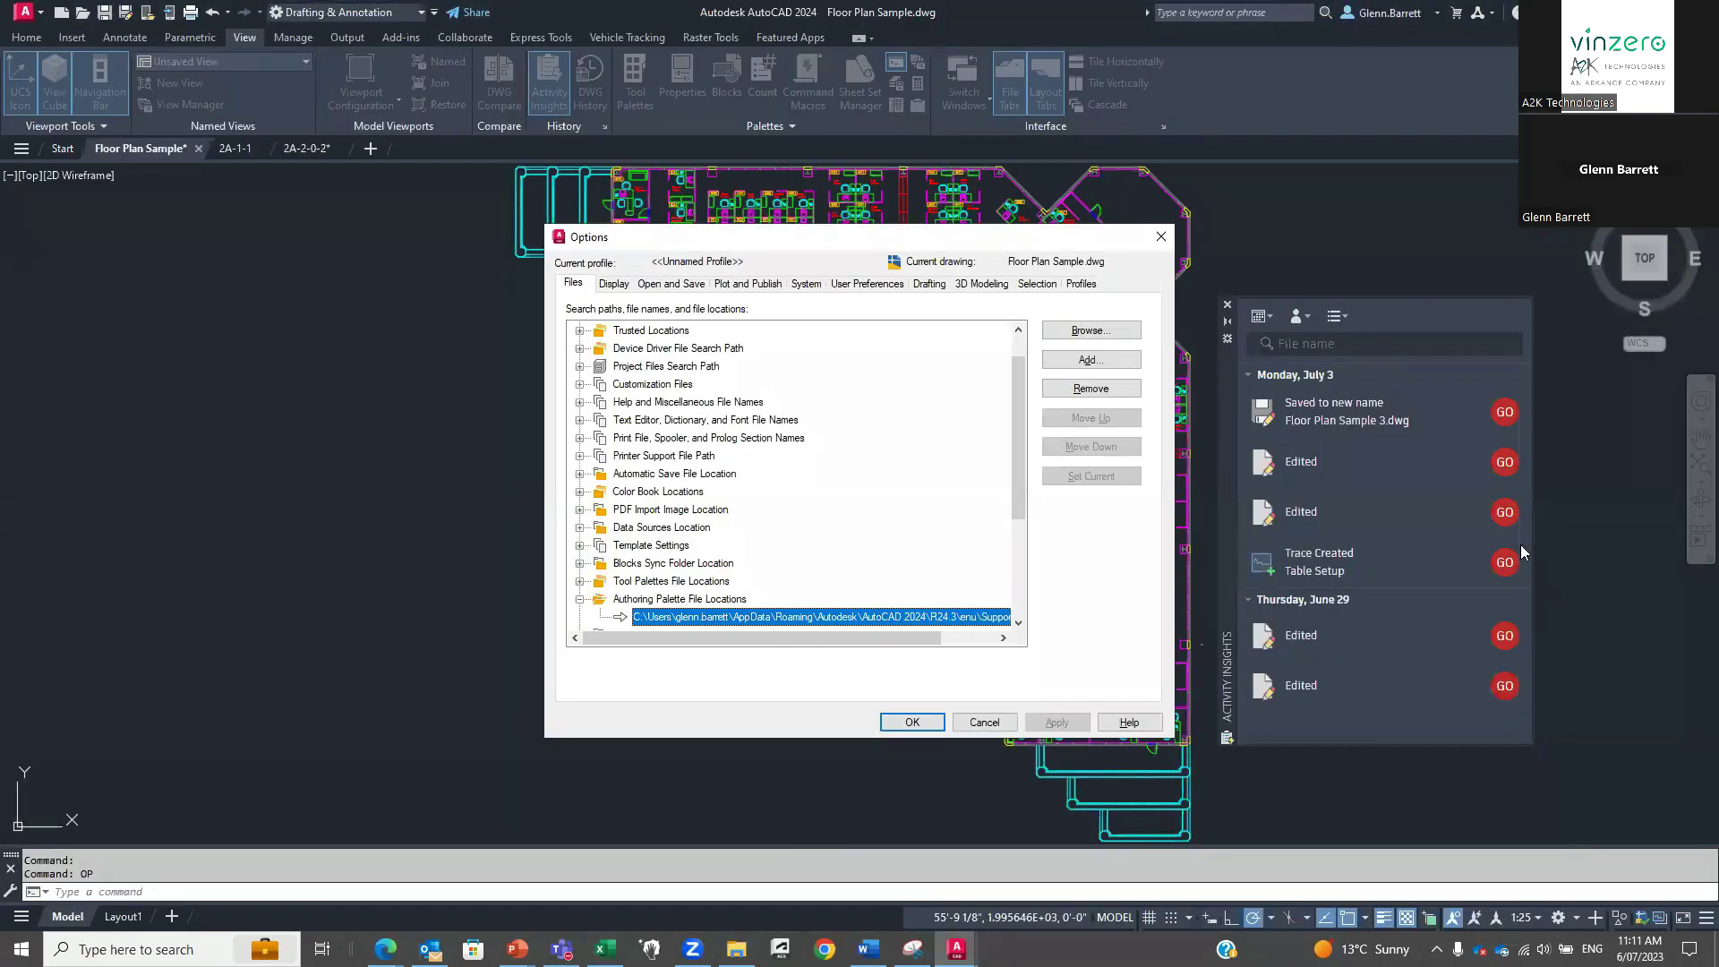
{"action": "left_click", "coordinate": [983, 721]}
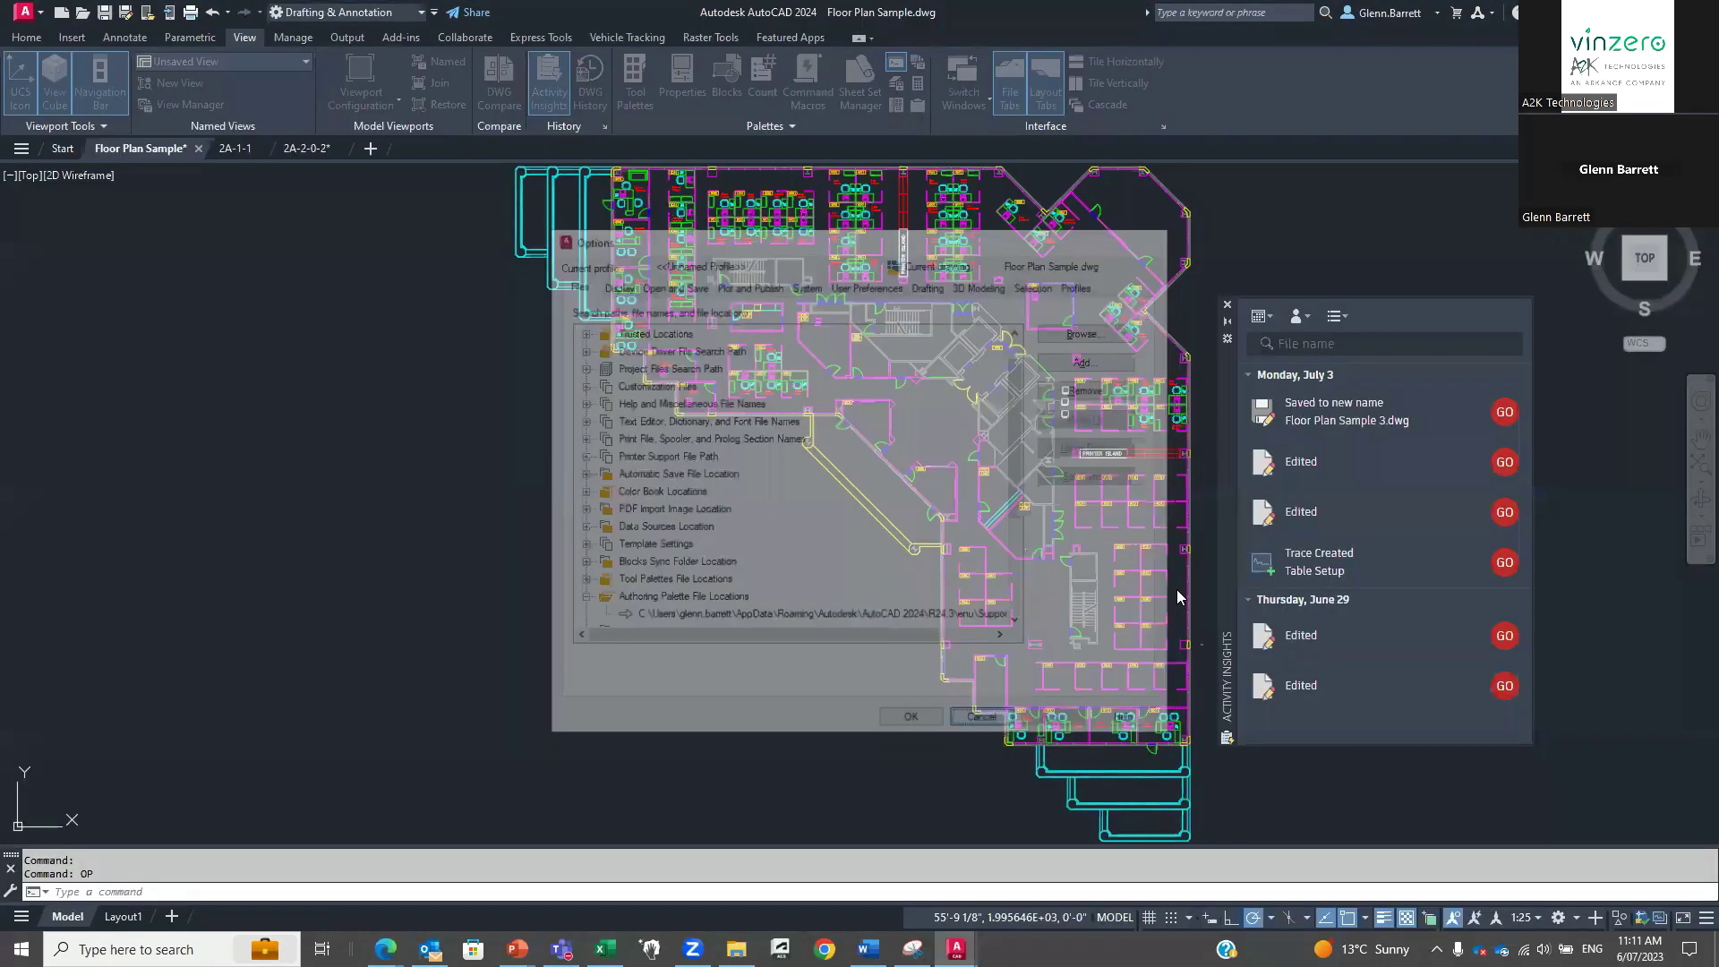
{"action": "left_click", "coordinate": [1227, 305]}
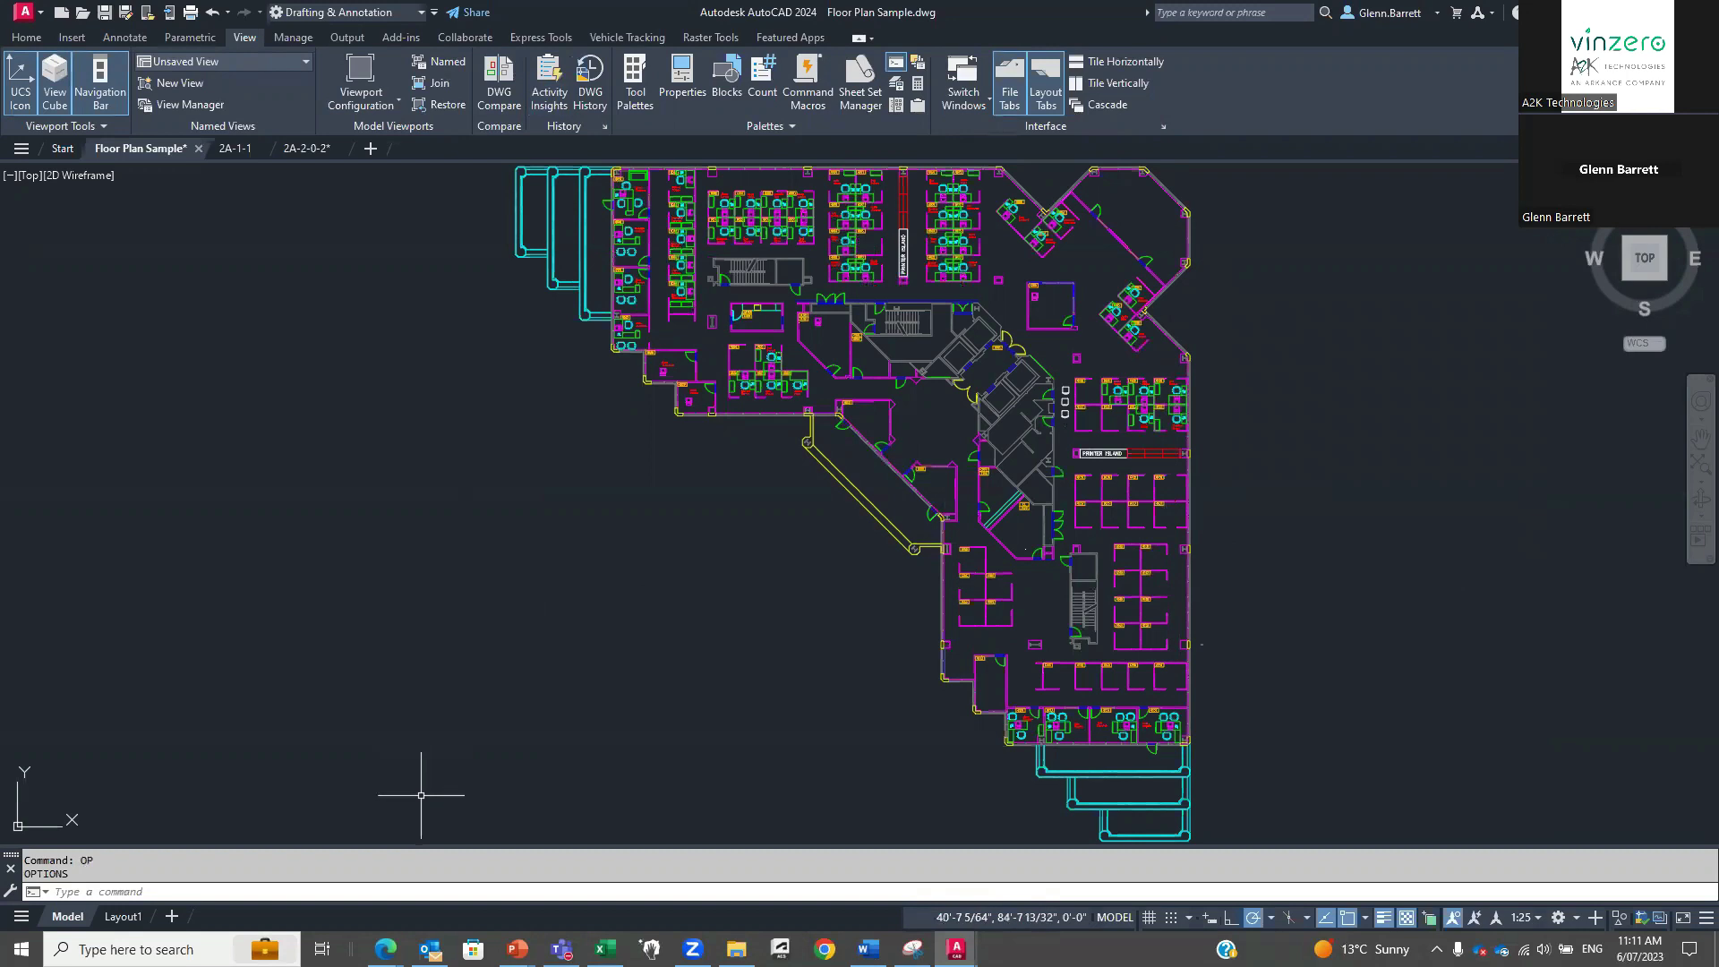
Return to the PowerPoint slide show, advance past the Drawing Activity Insights slide and go back to it.
{"action": "left_click", "coordinate": [517, 948]}
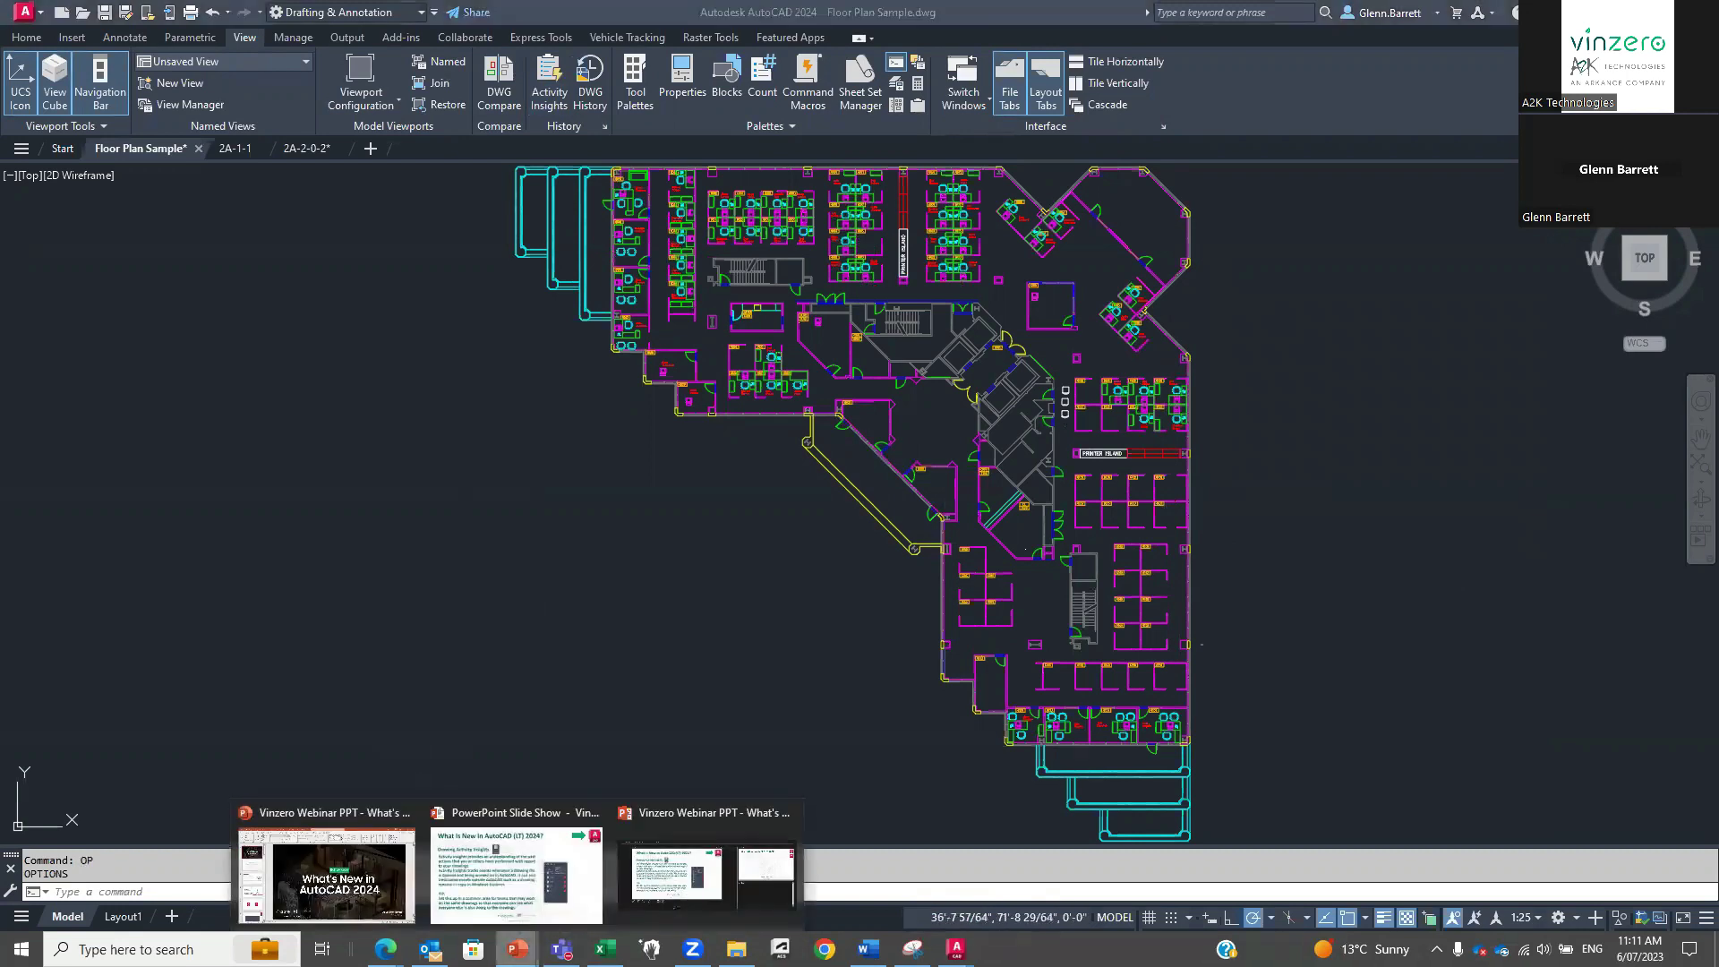
{"action": "left_click", "coordinate": [517, 872]}
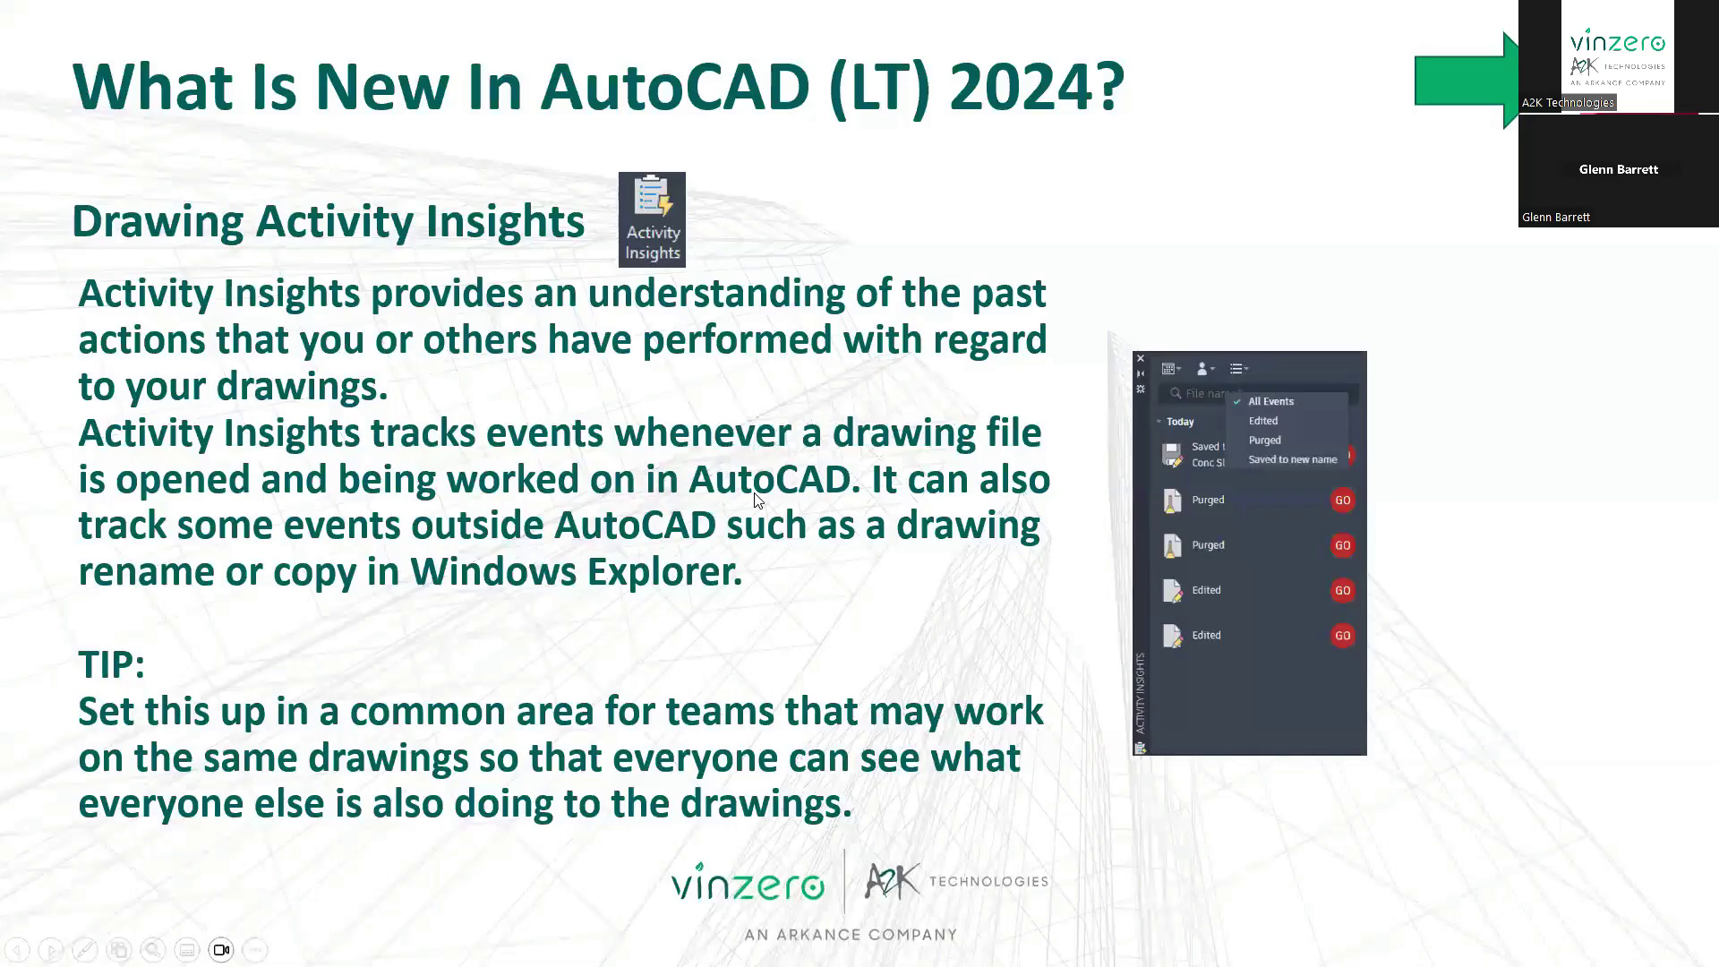
{"action": "left_click", "coordinate": [756, 501]}
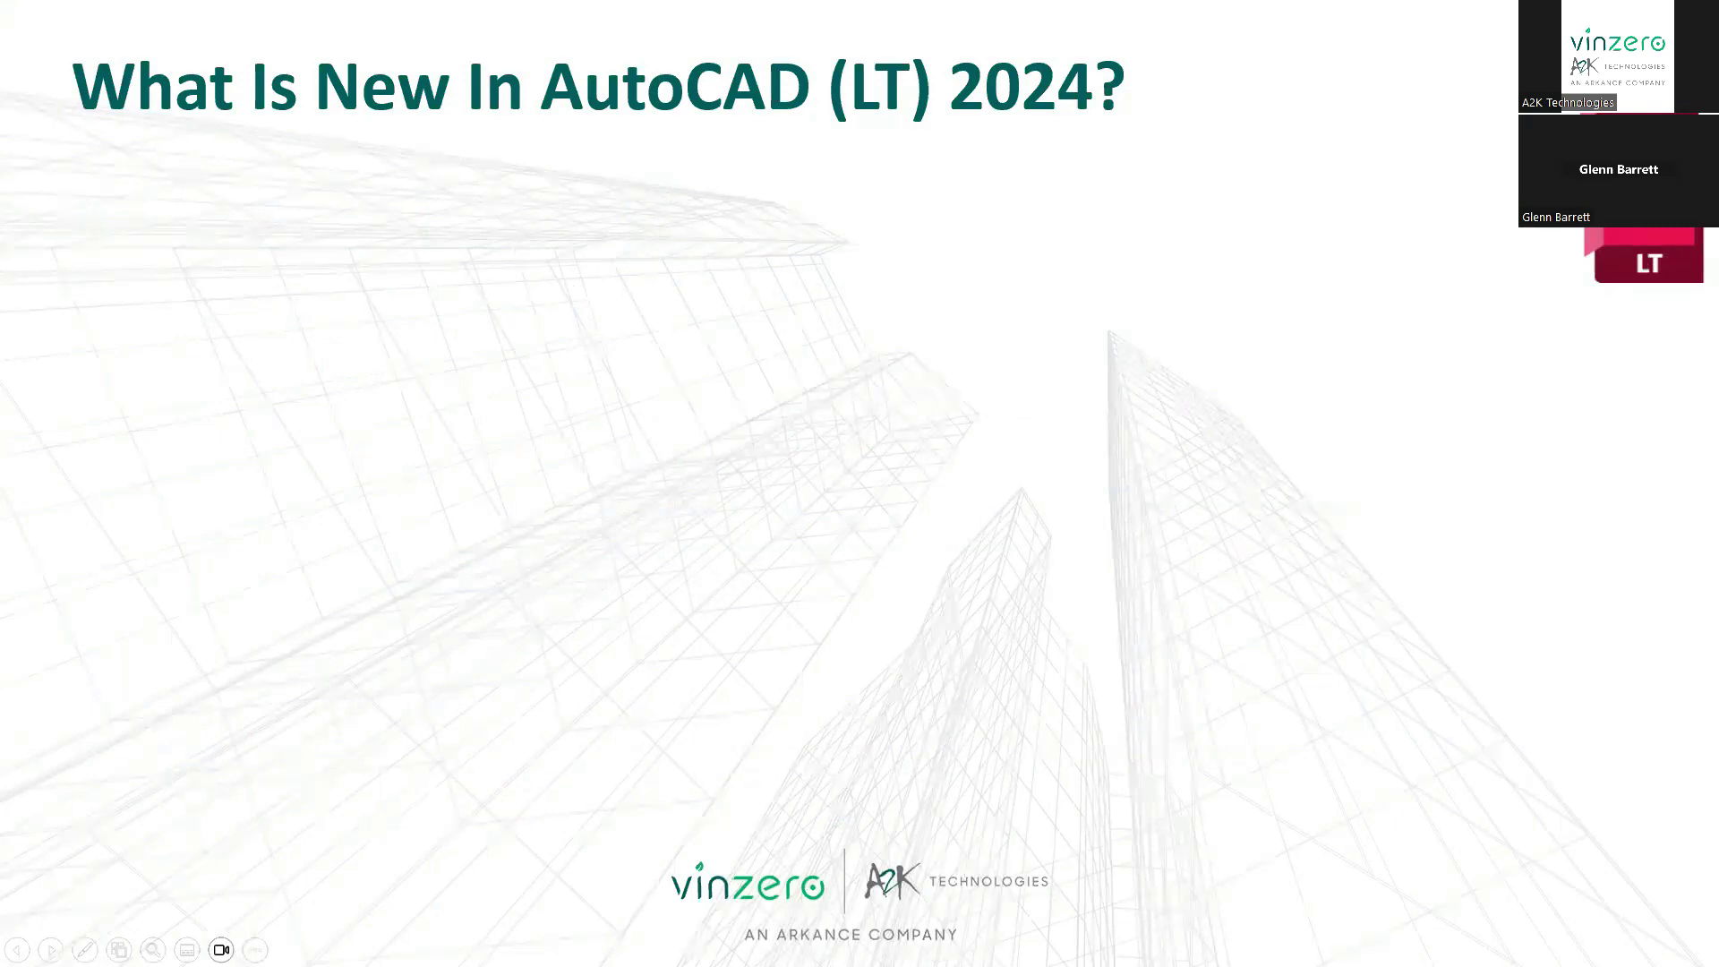
{"action": "left_click", "coordinate": [933, 368]}
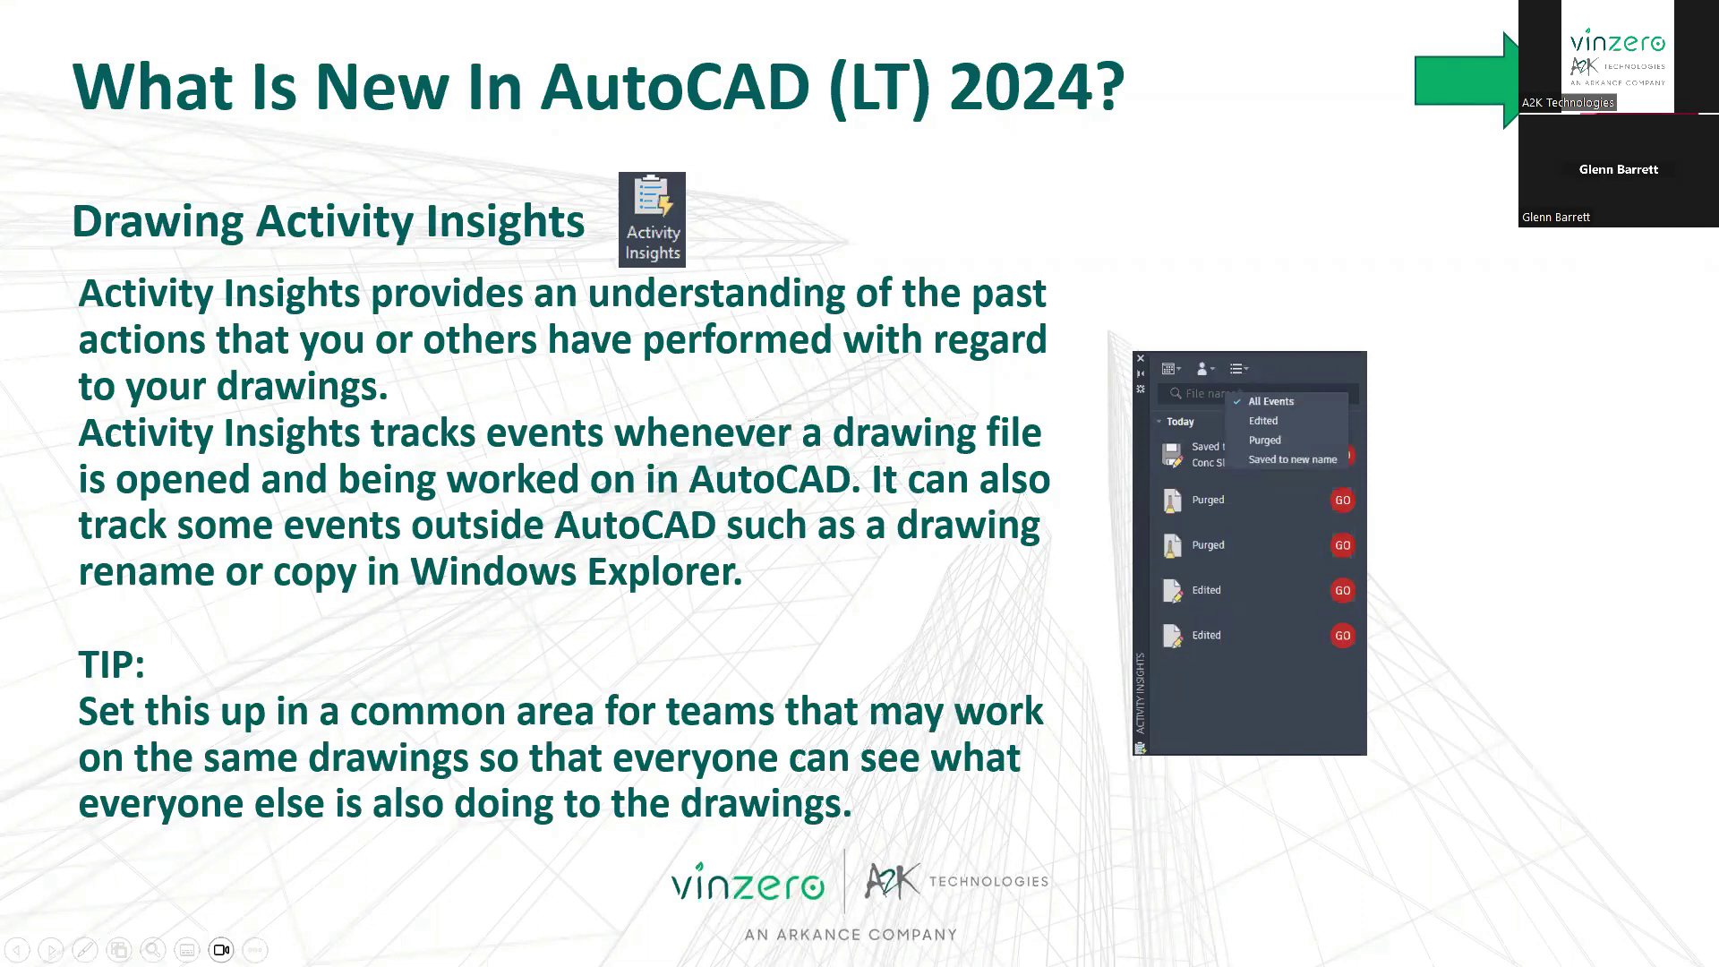
Switch to AutoCAD and examine the Activity Insights Event Location path in the options, leaving the settings unmodified.
{"action": "key", "text": "alt+Tab"}
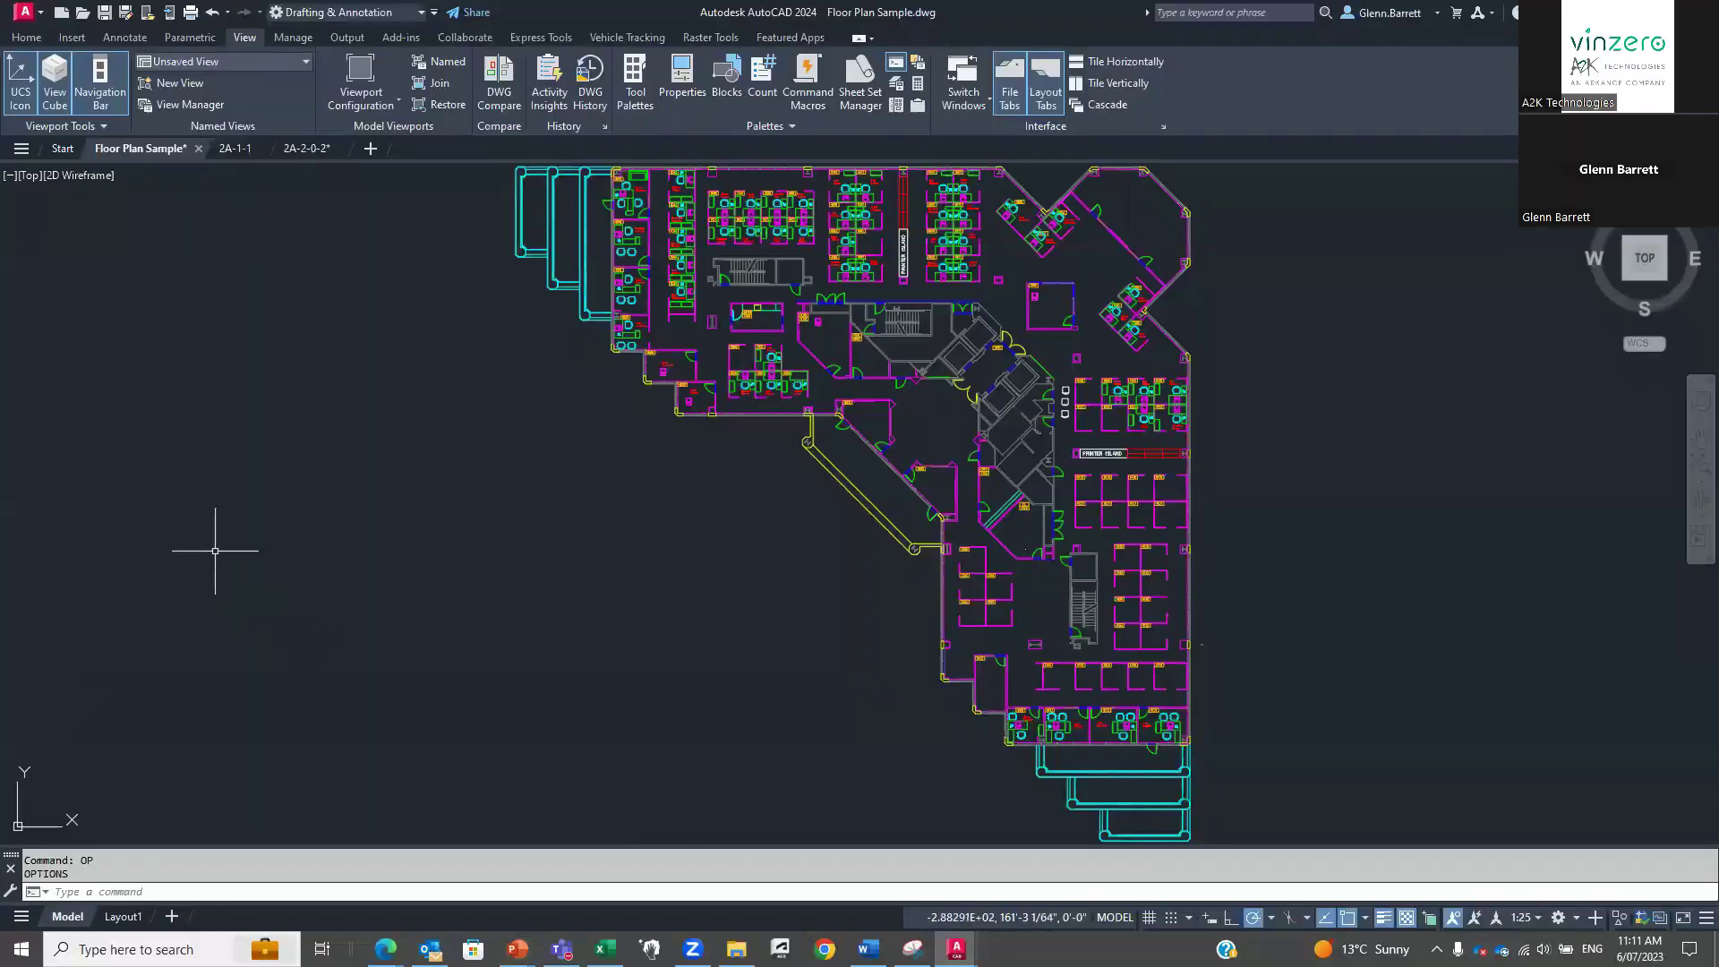
{"action": "right_click", "coordinate": [226, 519]}
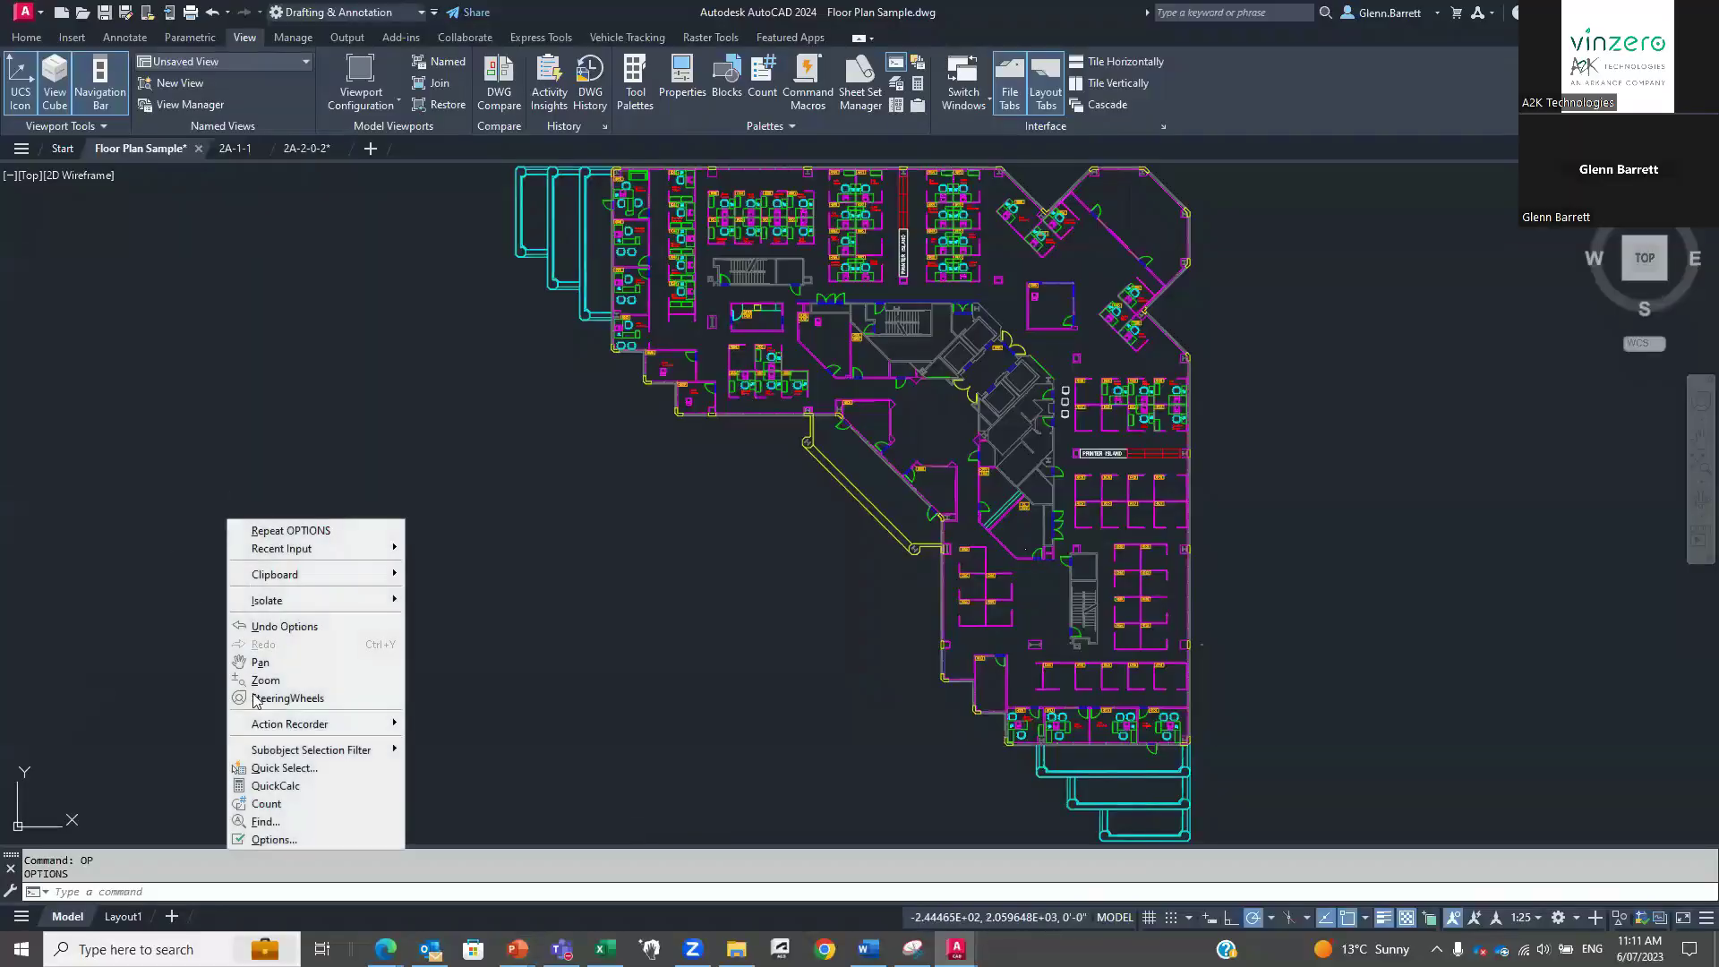
{"action": "left_click", "coordinate": [273, 841]}
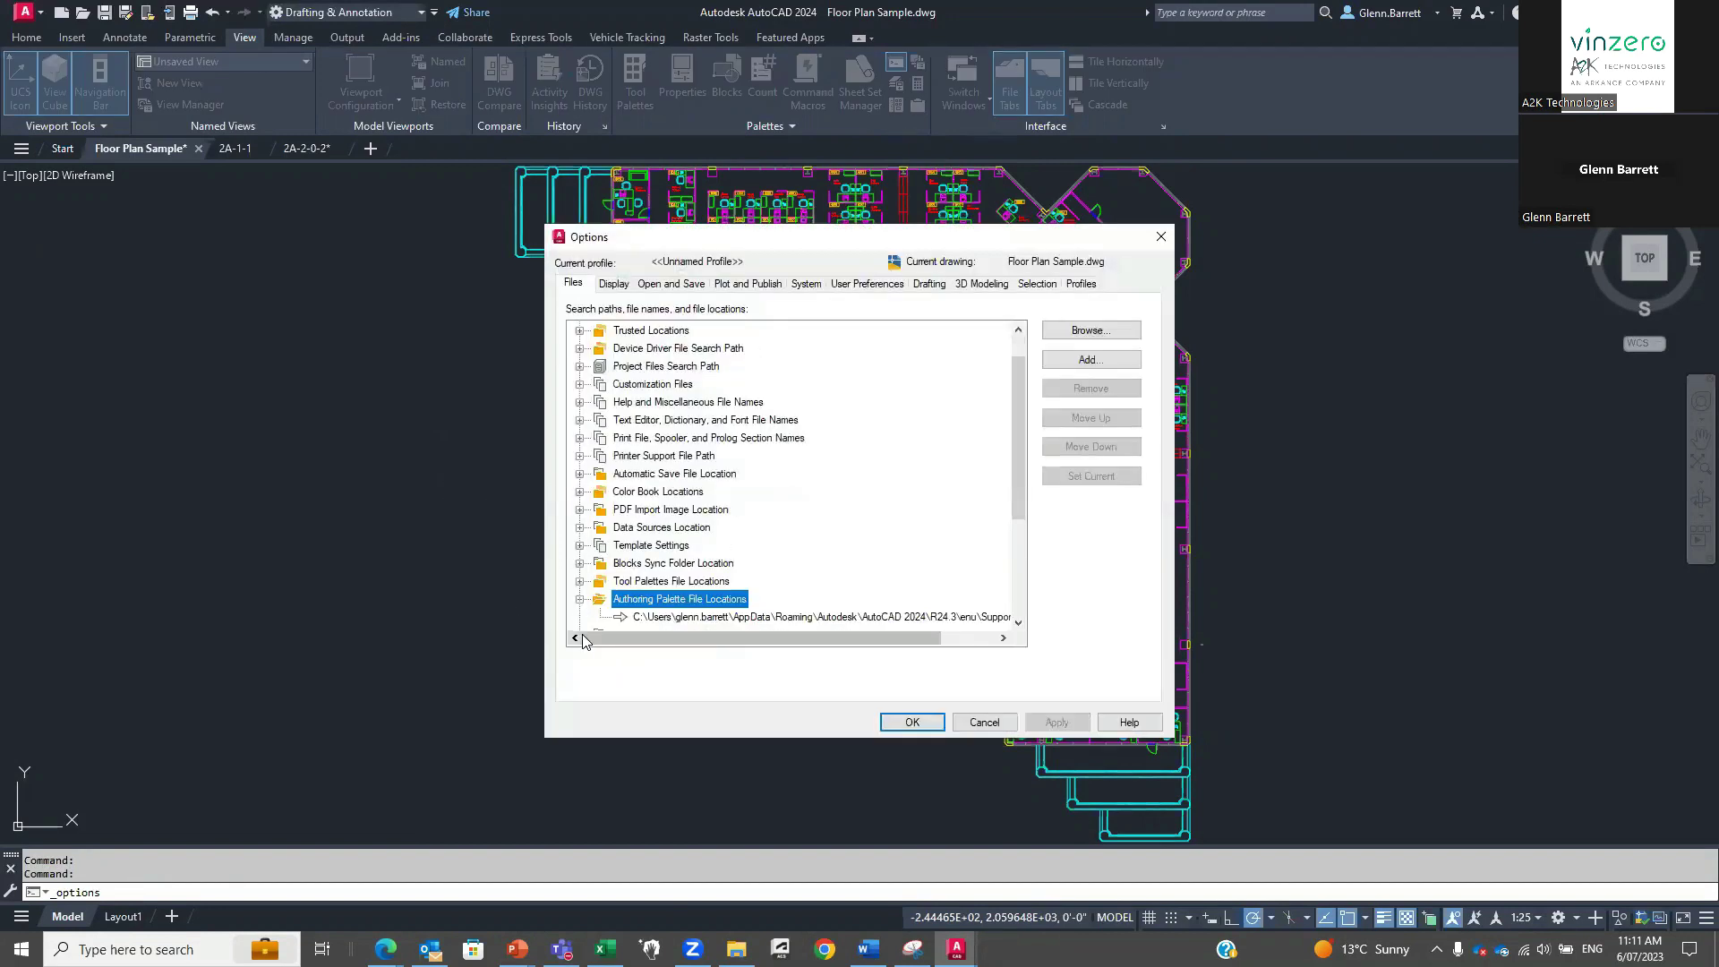
{"action": "scroll", "coordinate": [582, 631], "scroll_direction": "down", "scroll_amount": 4}
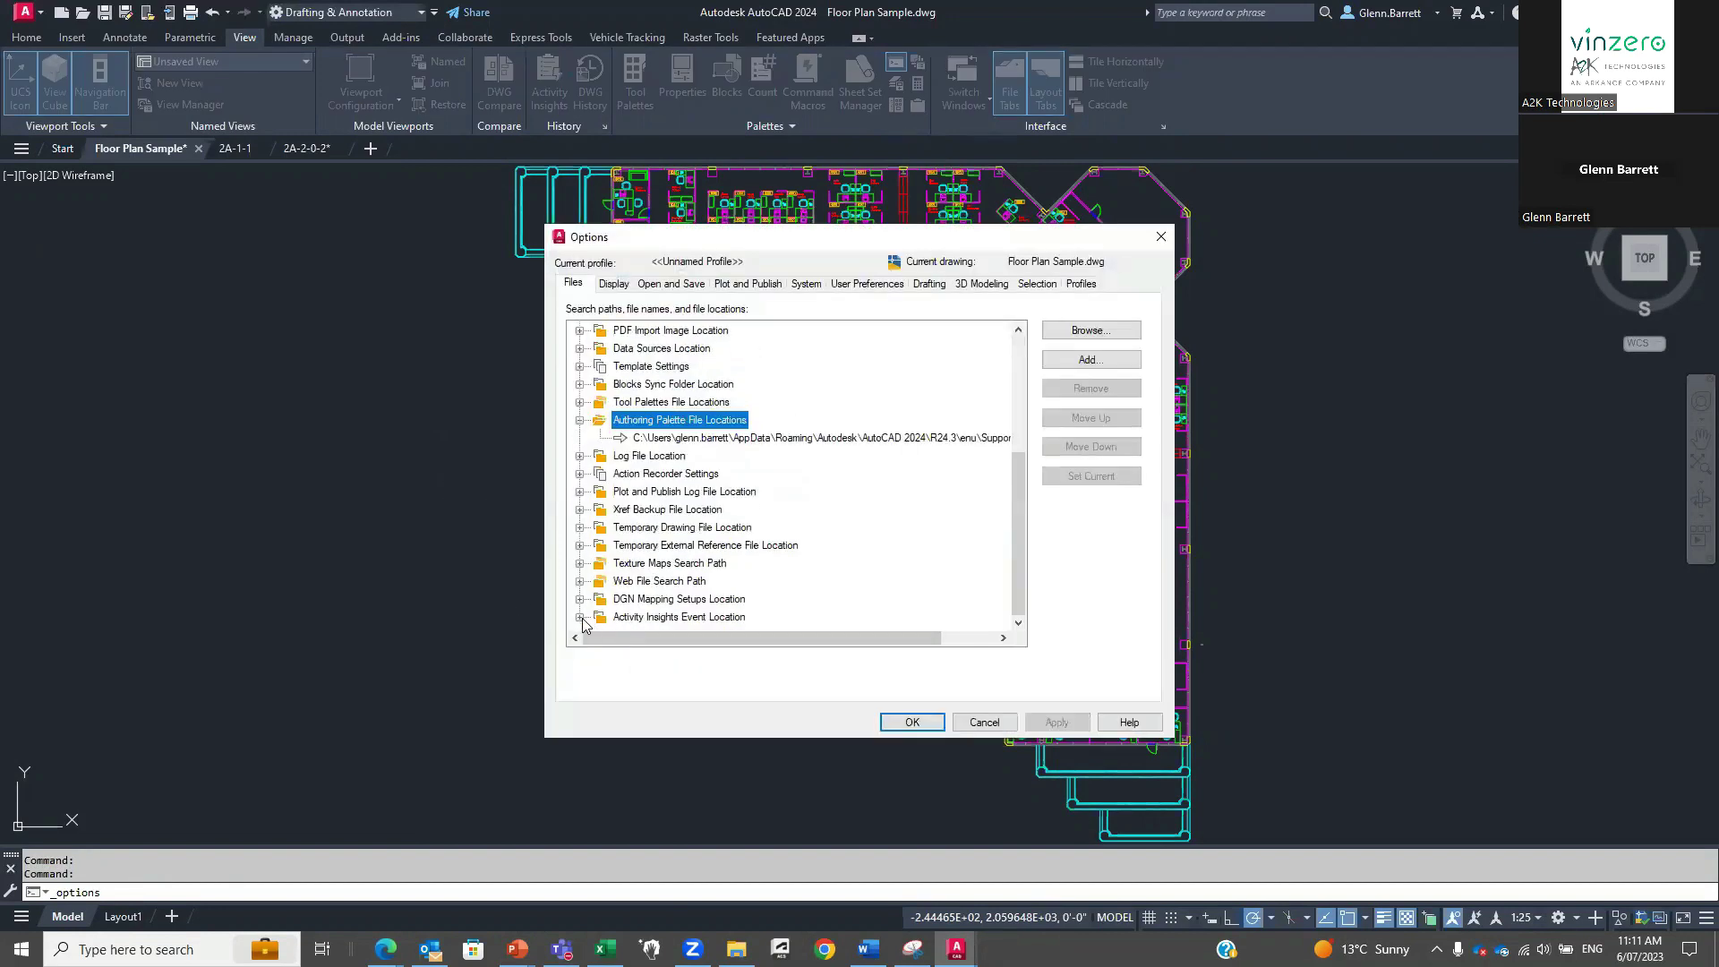
{"action": "left_click", "coordinate": [580, 617]}
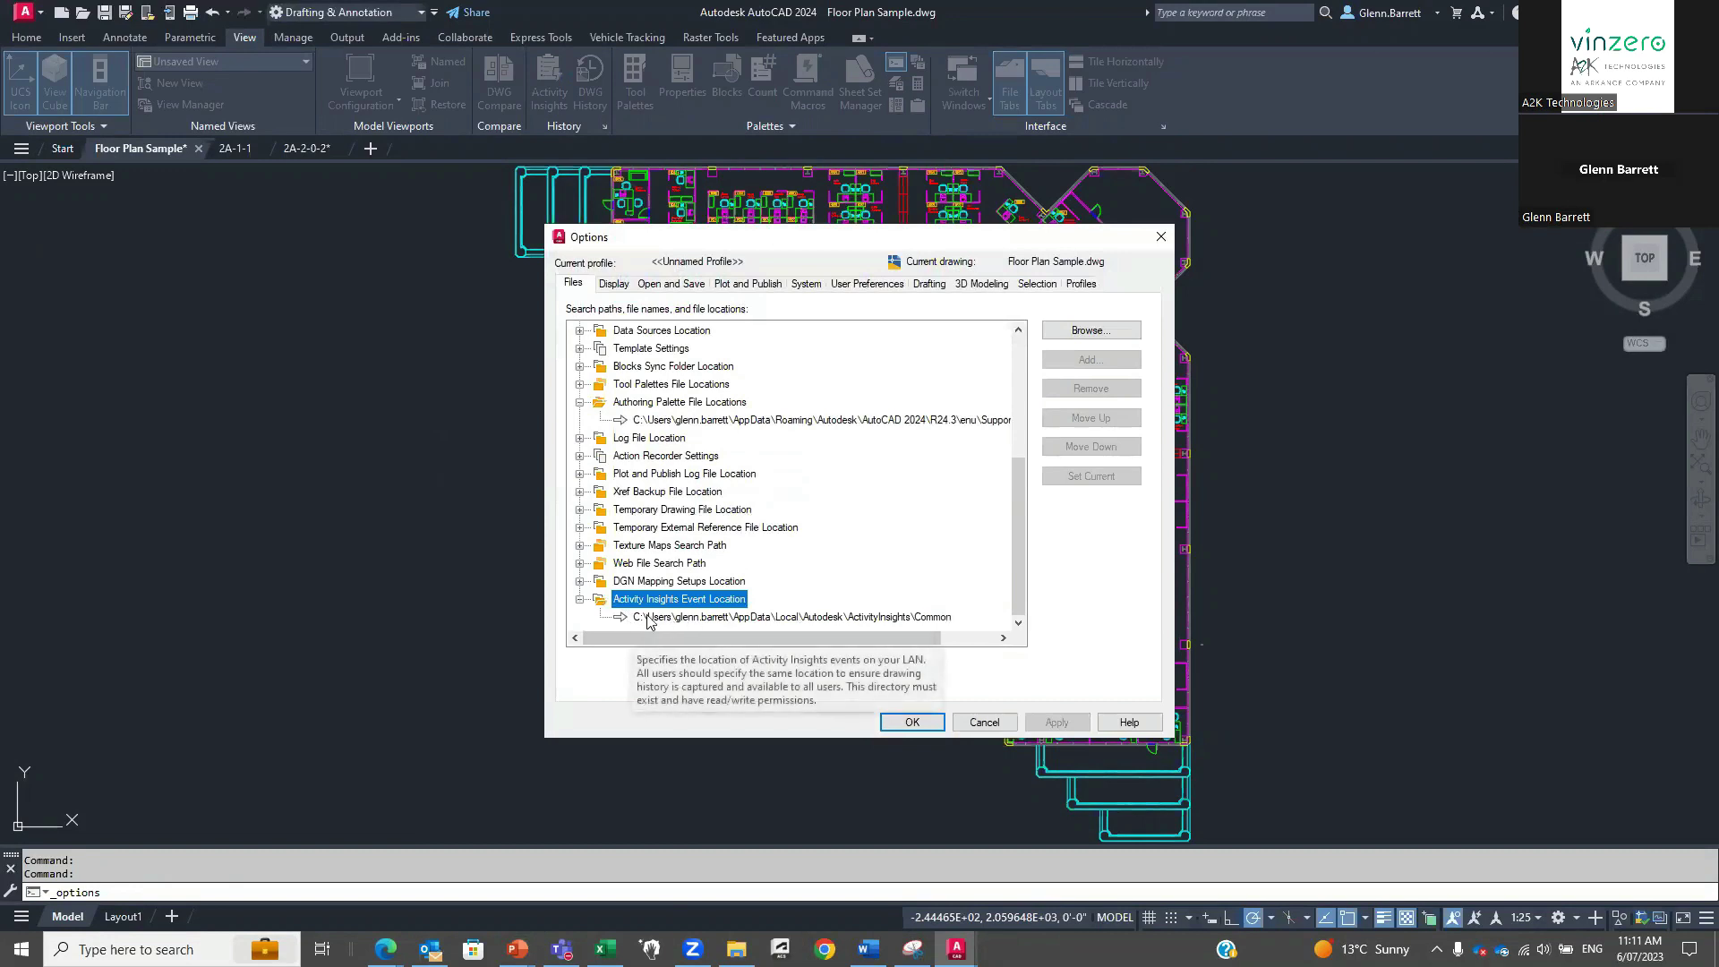
{"action": "left_click", "coordinate": [984, 722]}
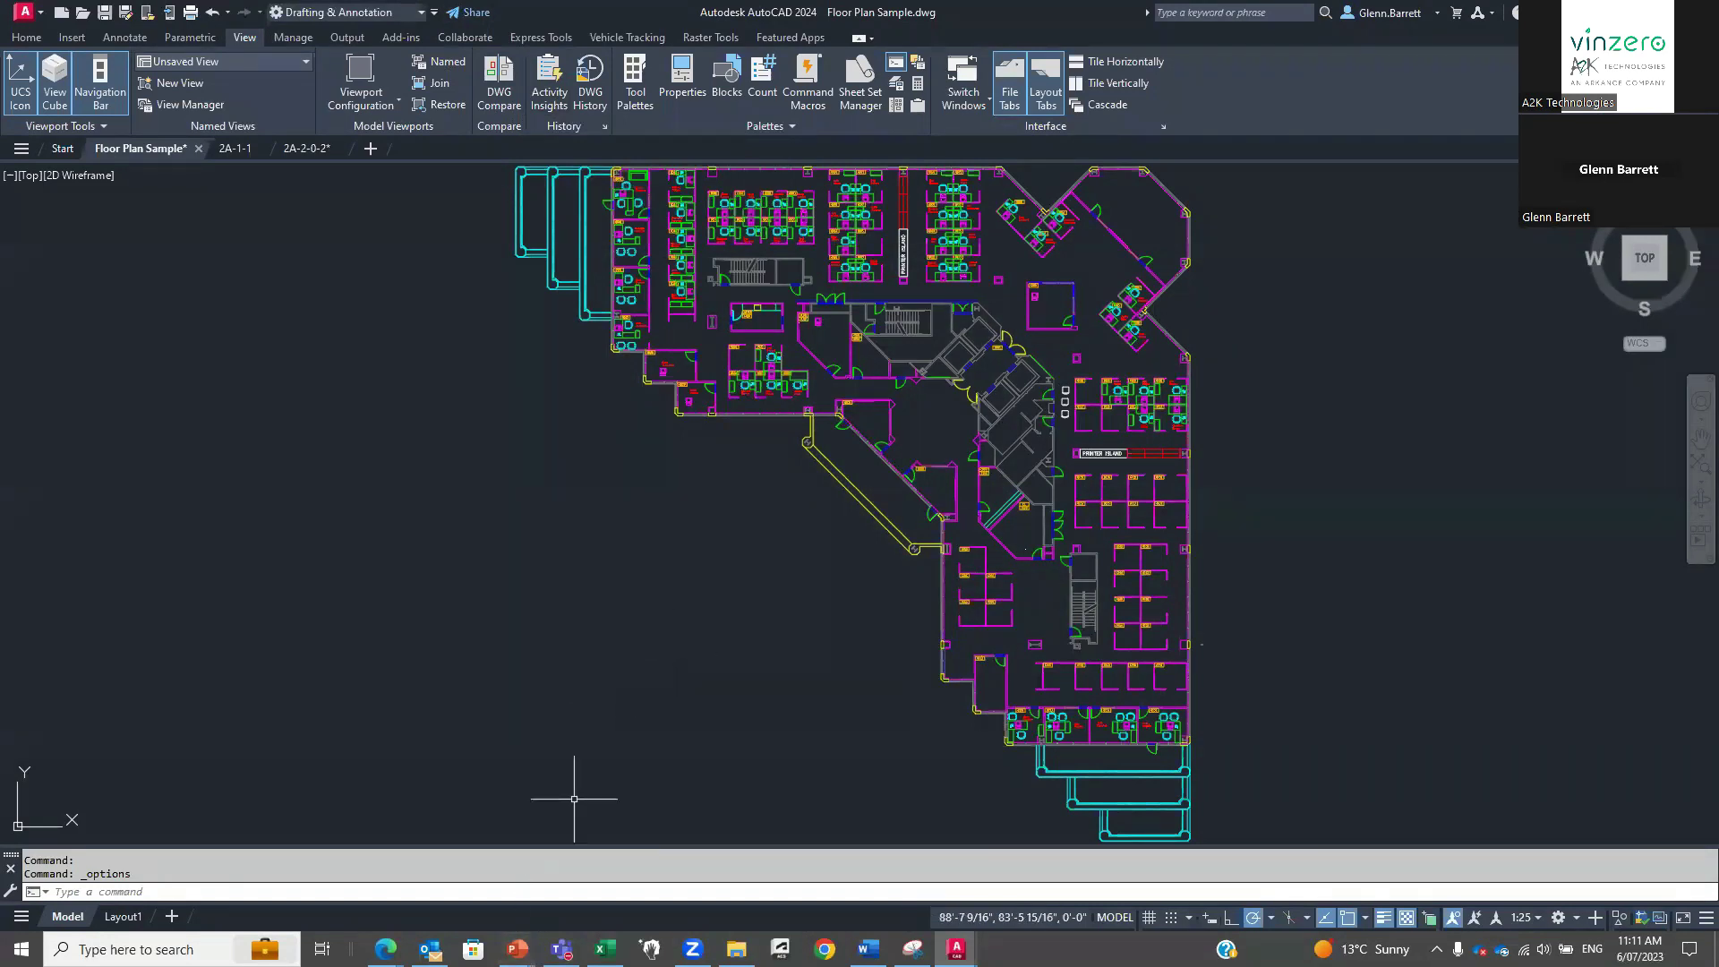
Return to the PowerPoint slide show, advance to the Smart Blocks slide and reveal its PLACEMENT and REPLACE content.
{"action": "mouse_move", "coordinate": [517, 949]}
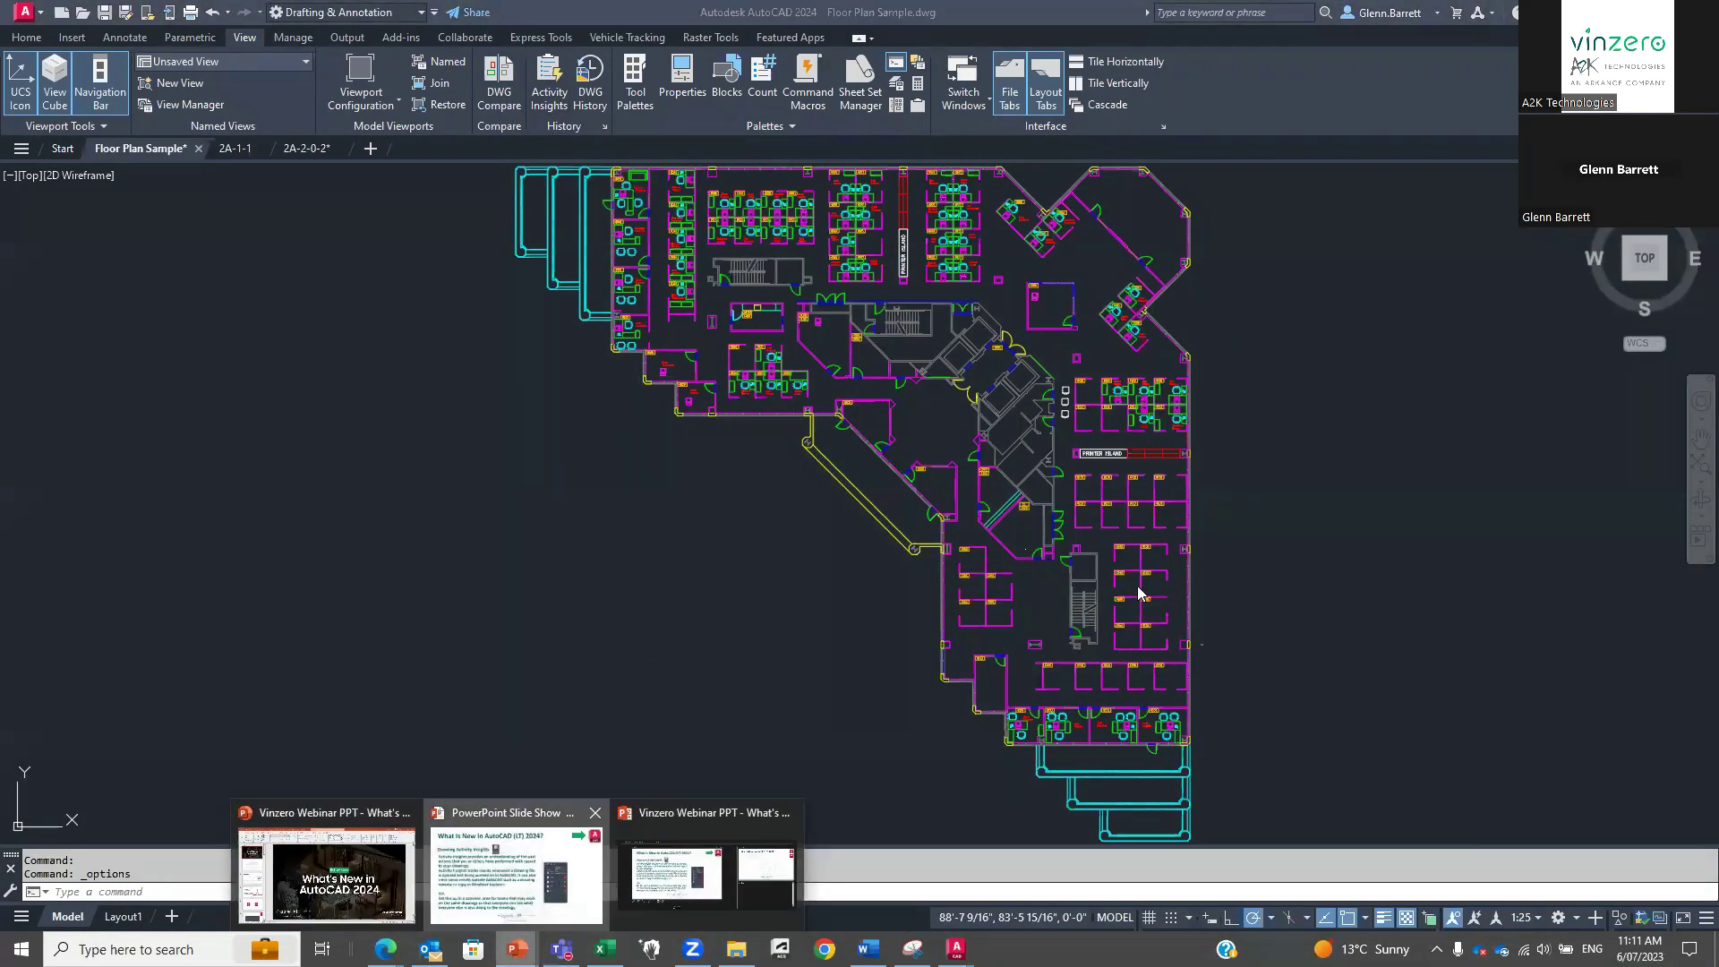
{"action": "left_click", "coordinate": [516, 872]}
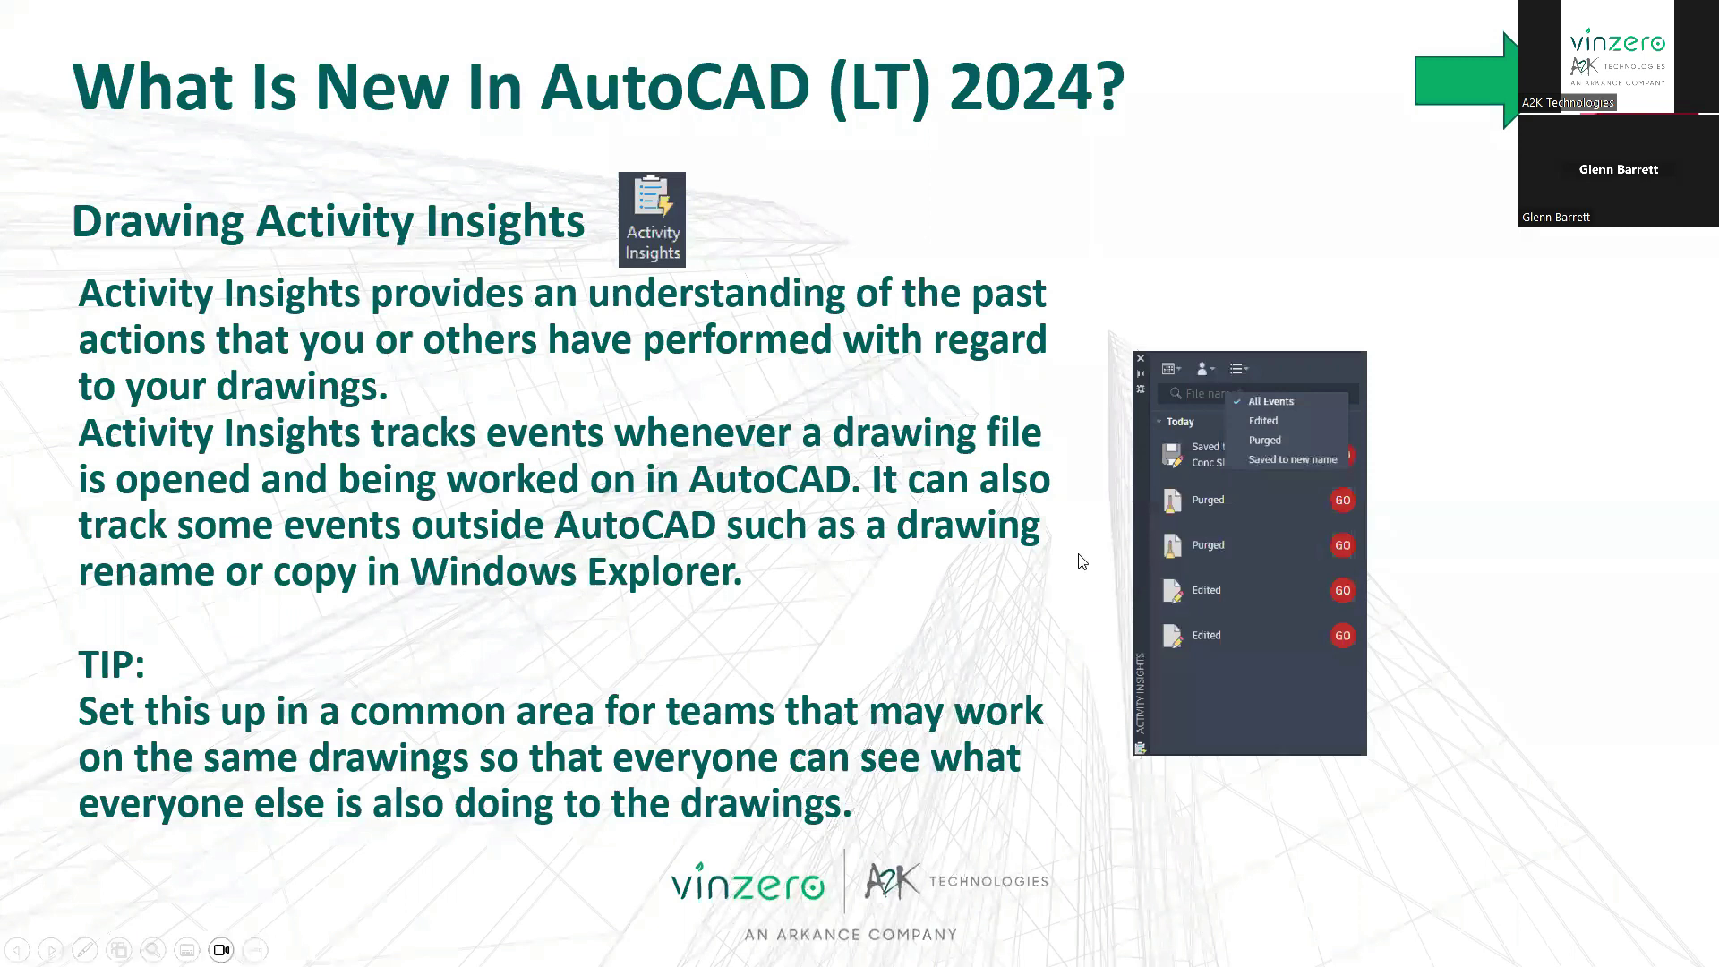
{"action": "key", "text": "Right"}
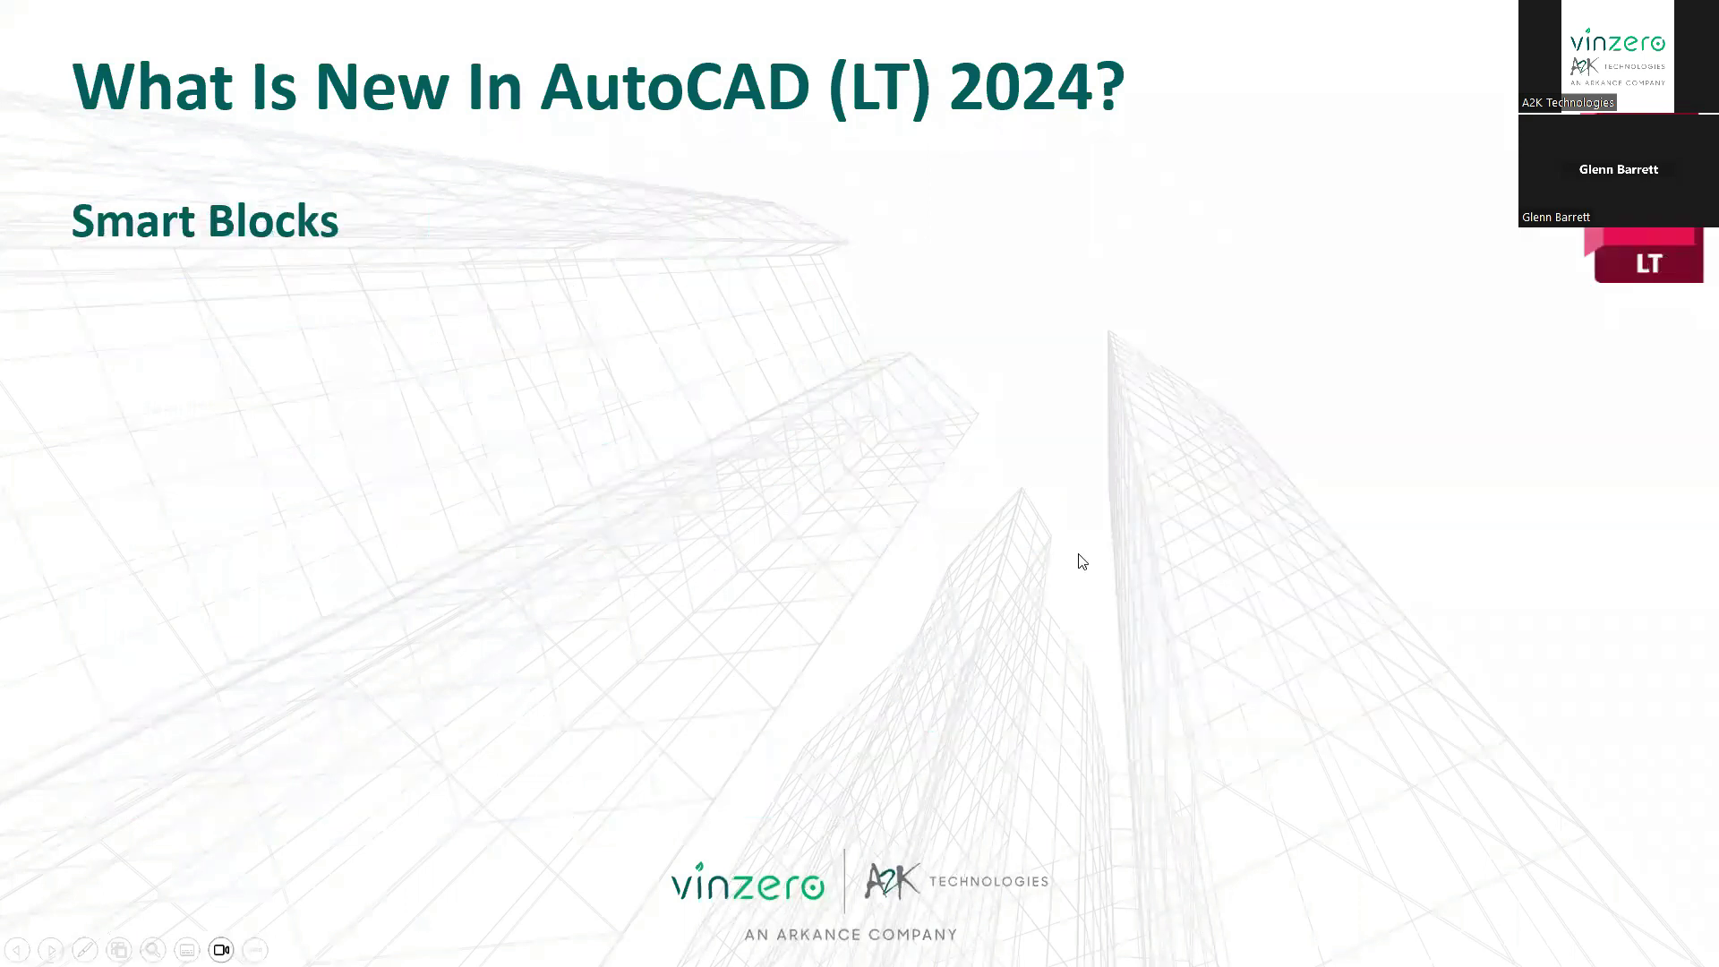
{"action": "key", "text": "Right"}
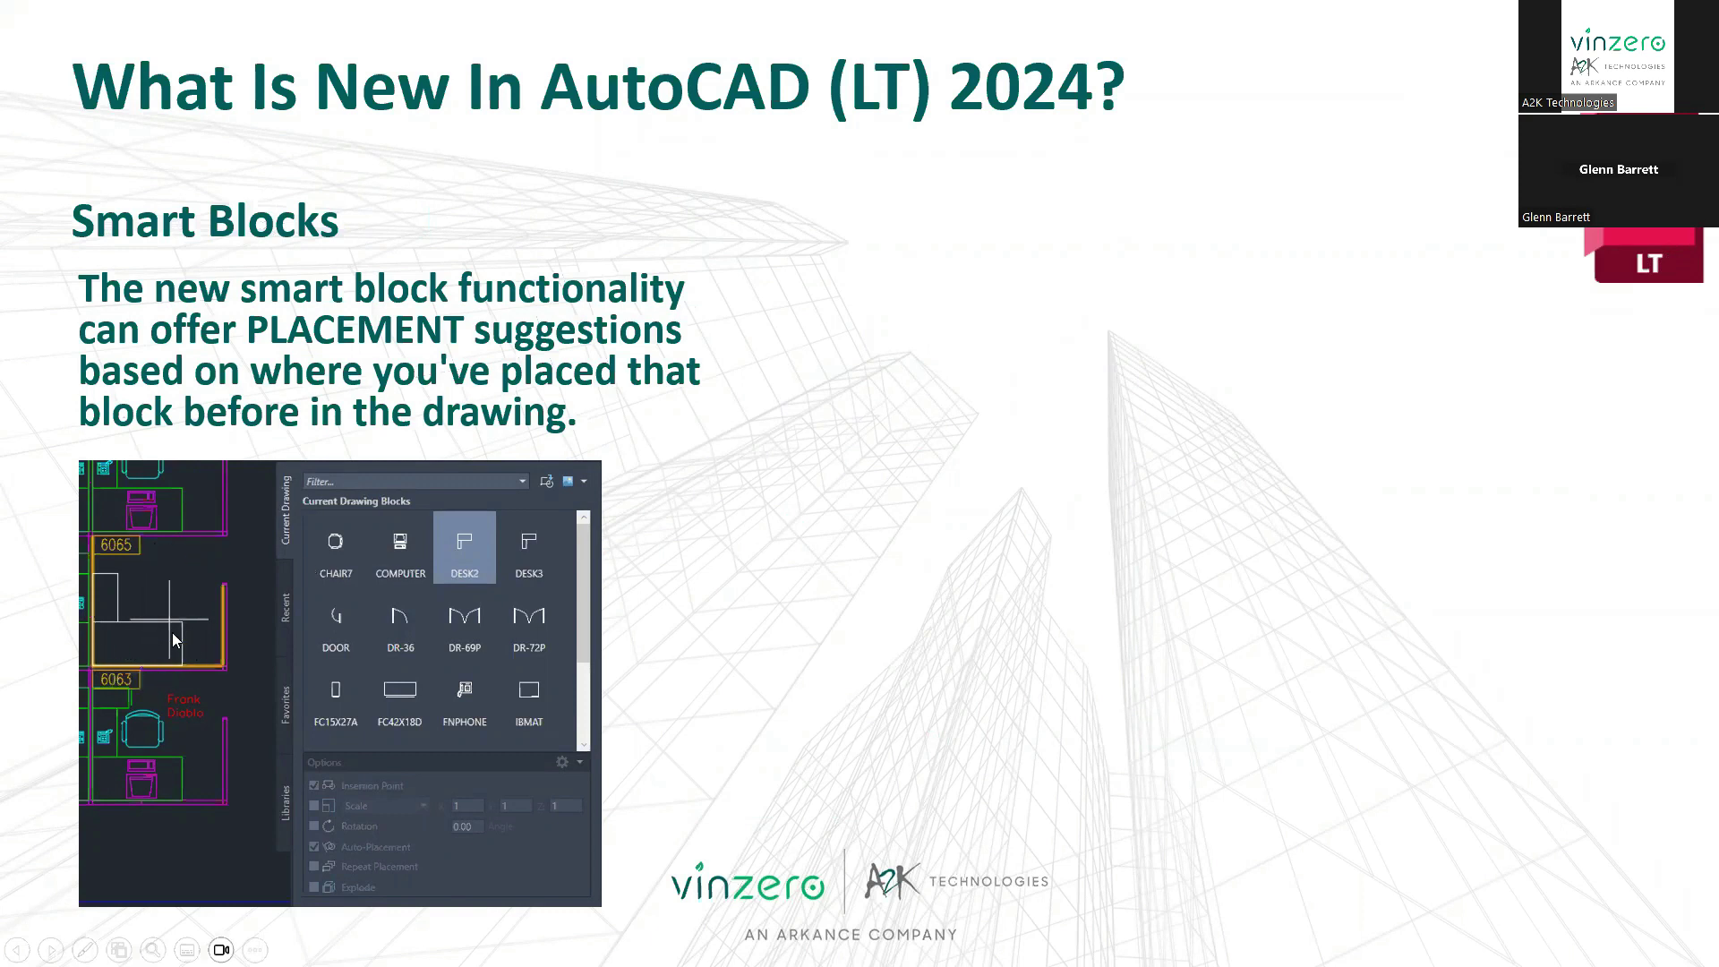
{"action": "left_click", "coordinate": [884, 404]}
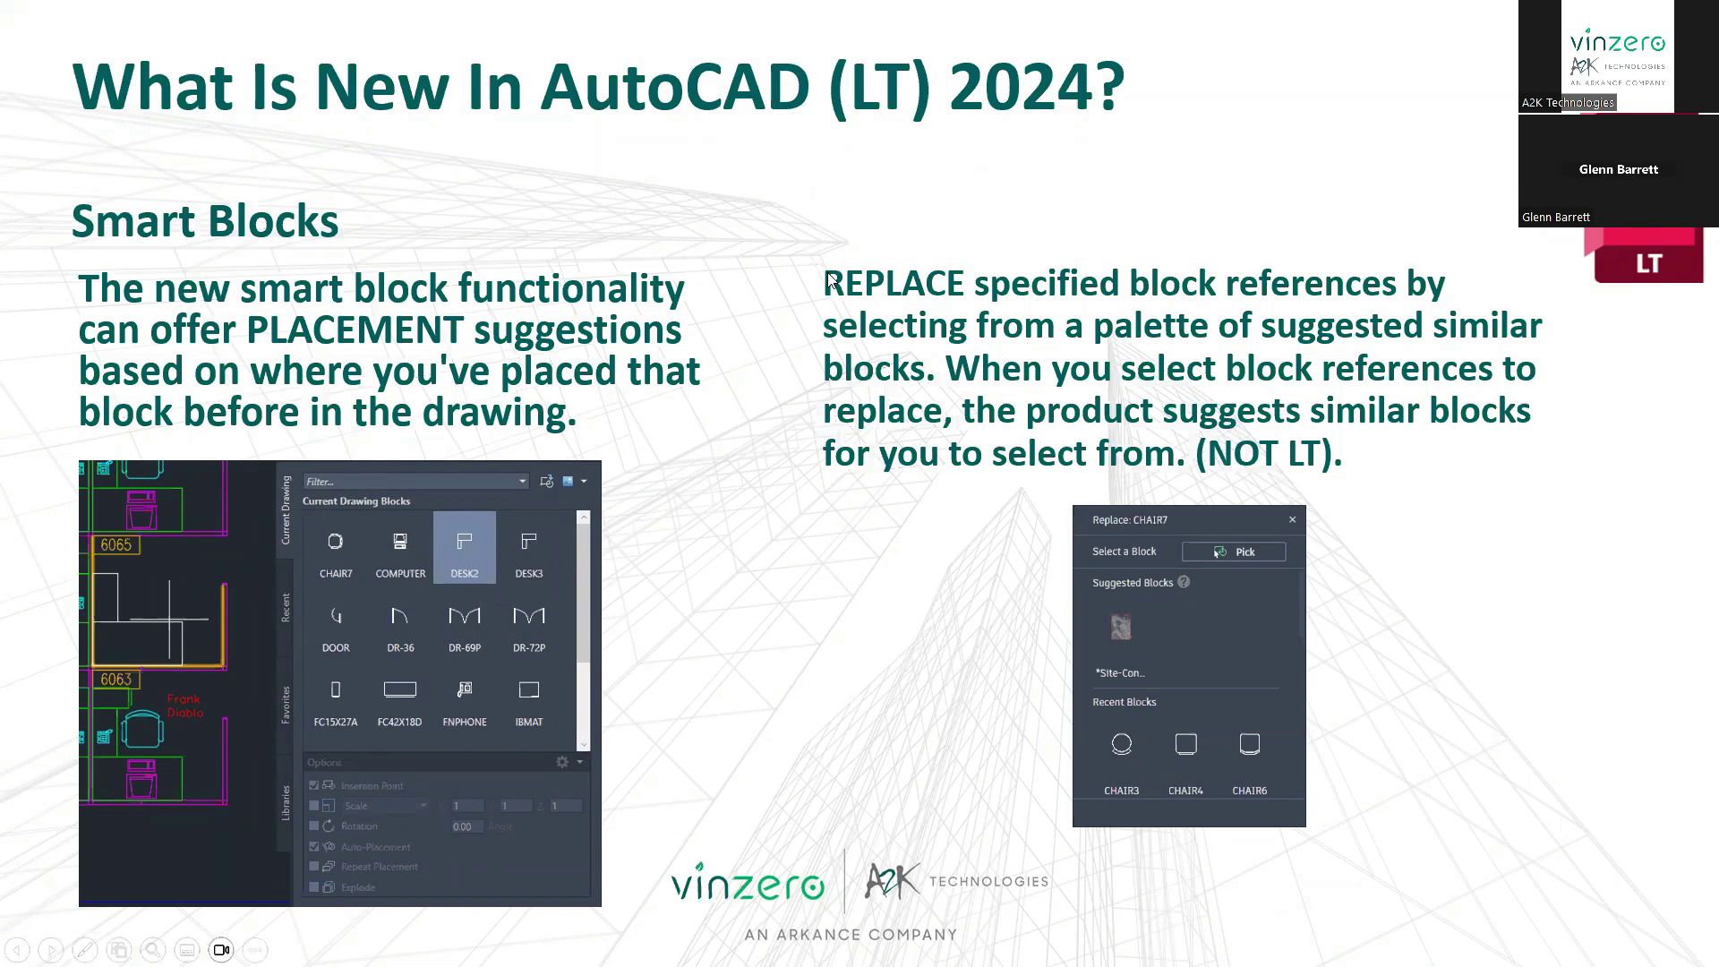
{"action": "left_click", "coordinate": [1160, 231]}
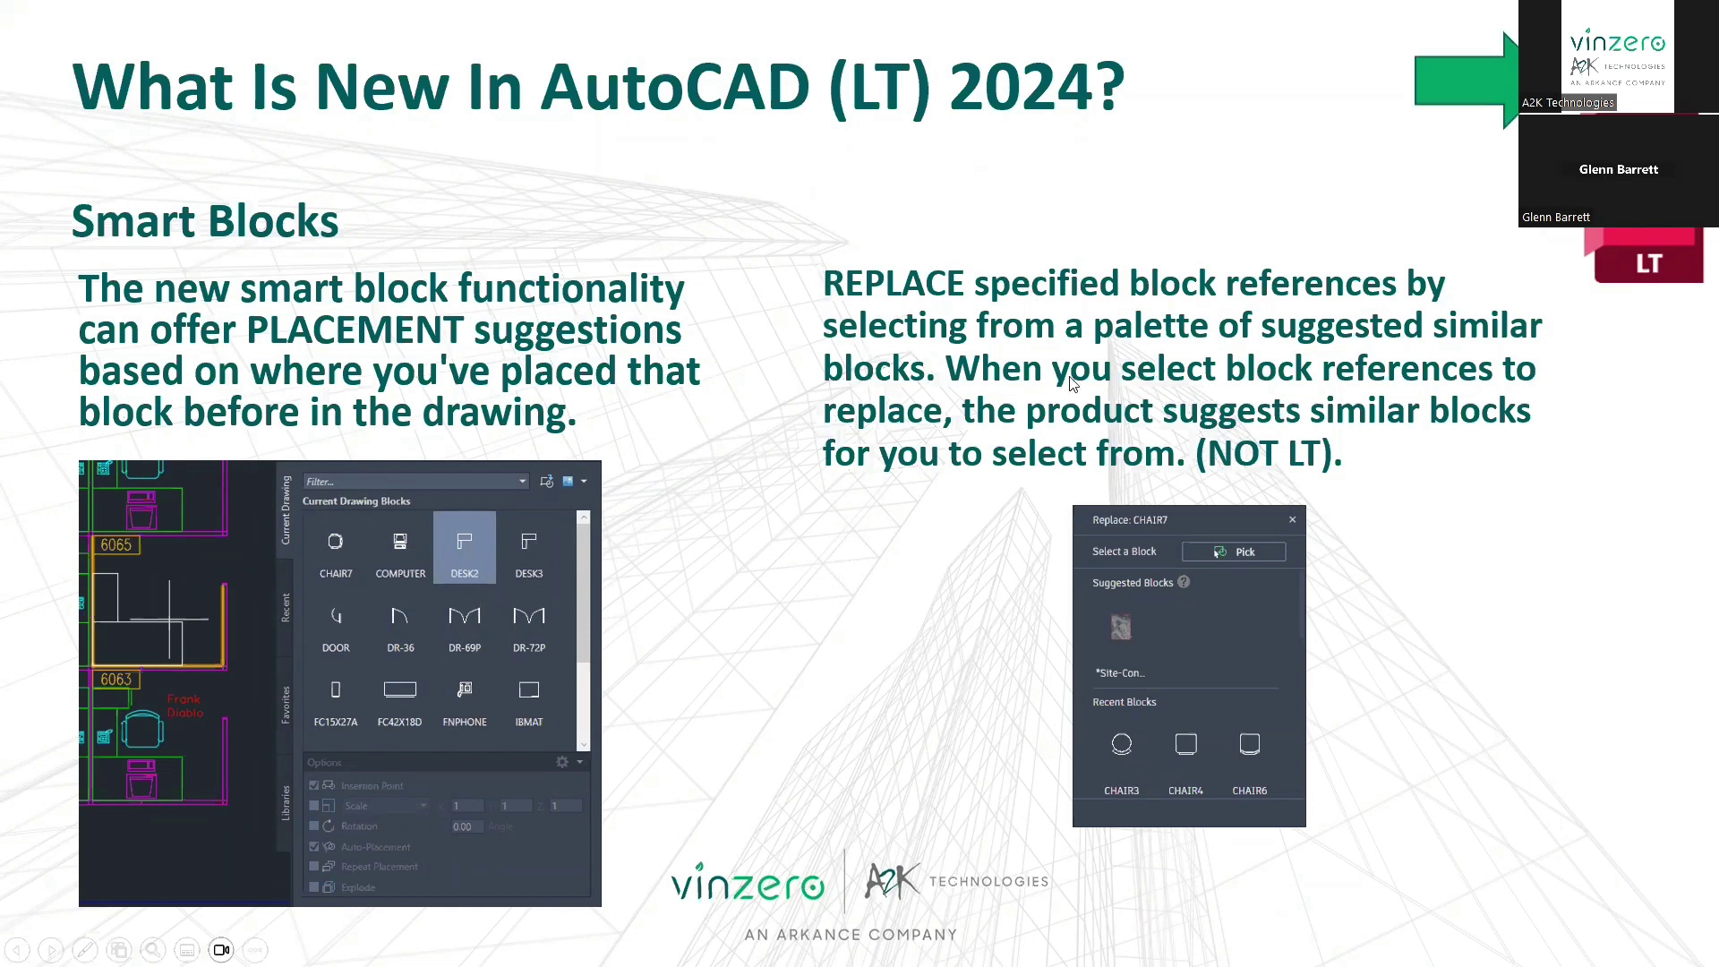
Switch to the Floor Plan Sample drawing in AutoCAD and insert a DESK2 block into the lower-left corner of office 6125 using auto-placement.
{"action": "key", "text": "alt+Tab"}
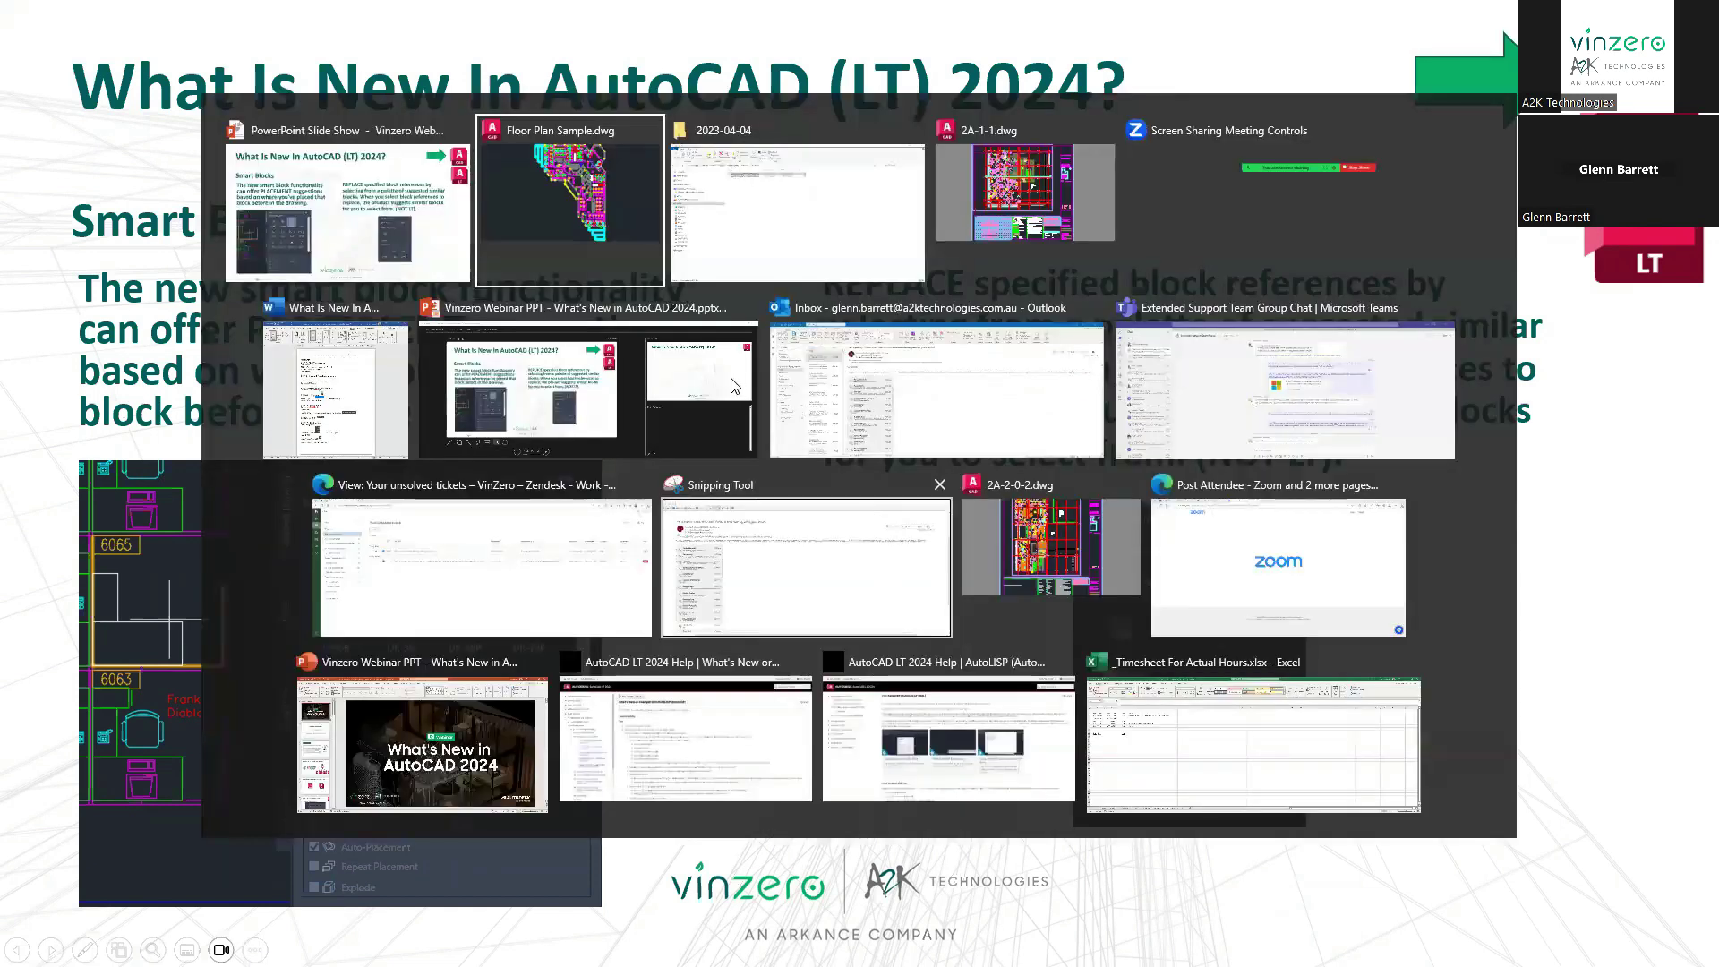
{"action": "key", "text": "Escape"}
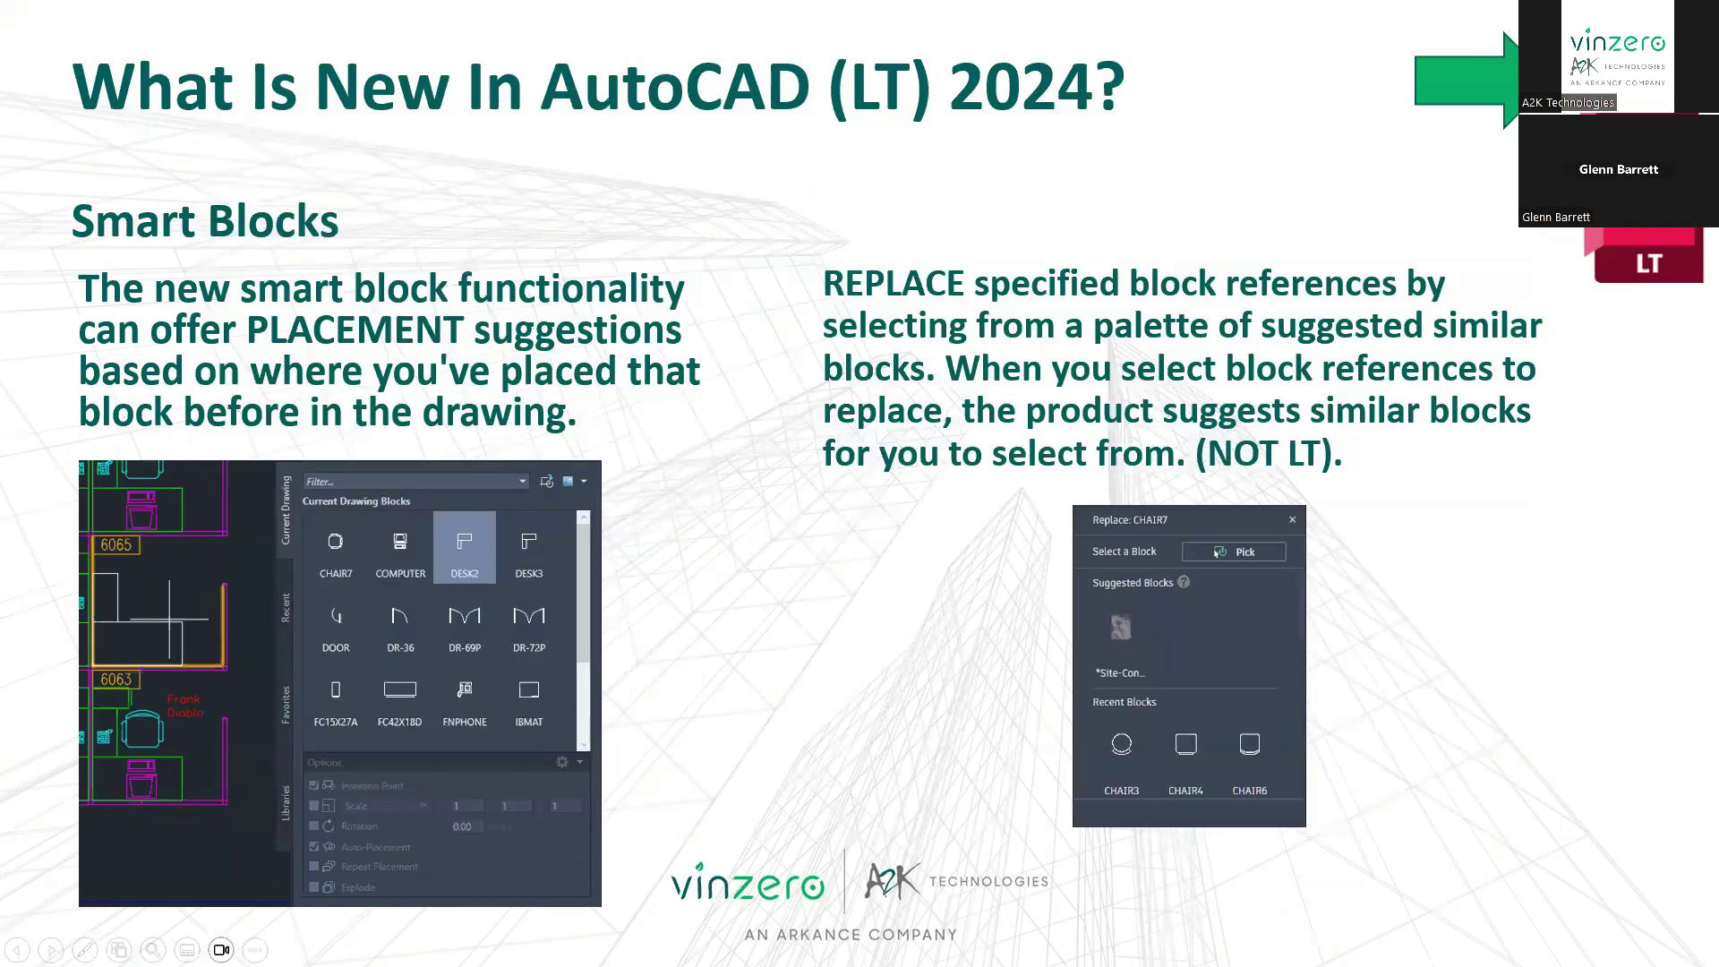
{"action": "key", "text": "alt+Tab"}
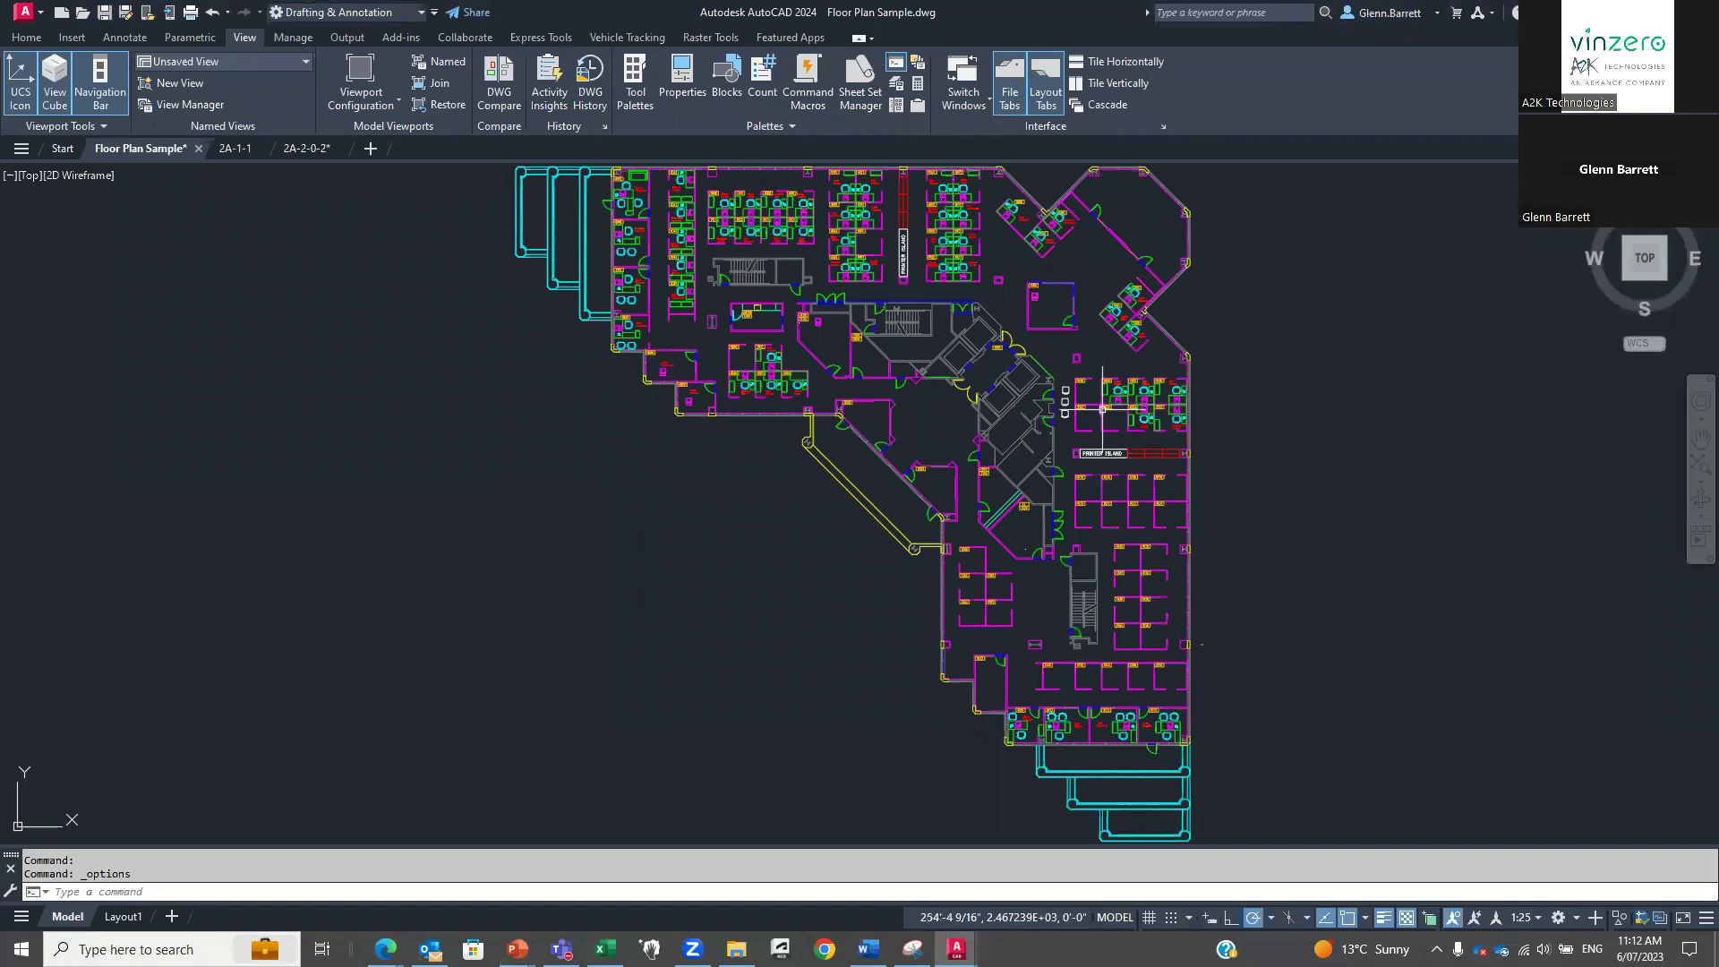
{"action": "scroll", "coordinate": [1101, 408], "scroll_direction": "up", "scroll_amount": 10}
{"action": "middle_click_drag", "start_coordinate": [1109, 394], "coordinate": [497, 526]}
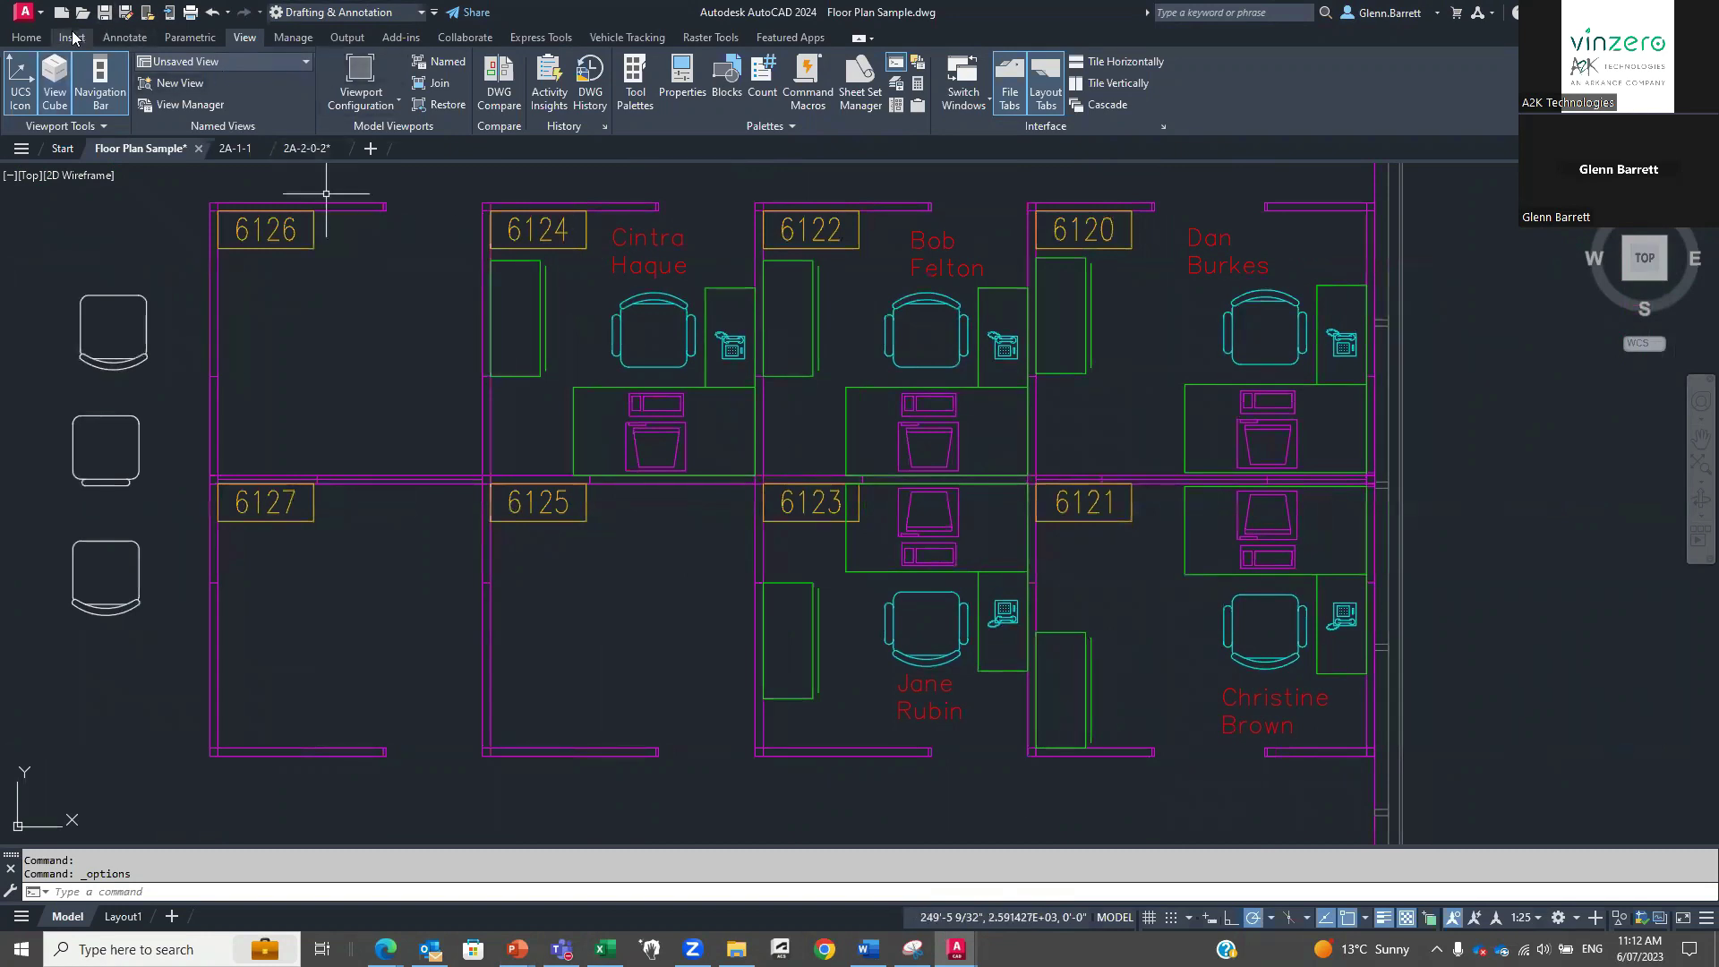
{"action": "type", "text": "i"}
{"action": "key", "text": "Return"}
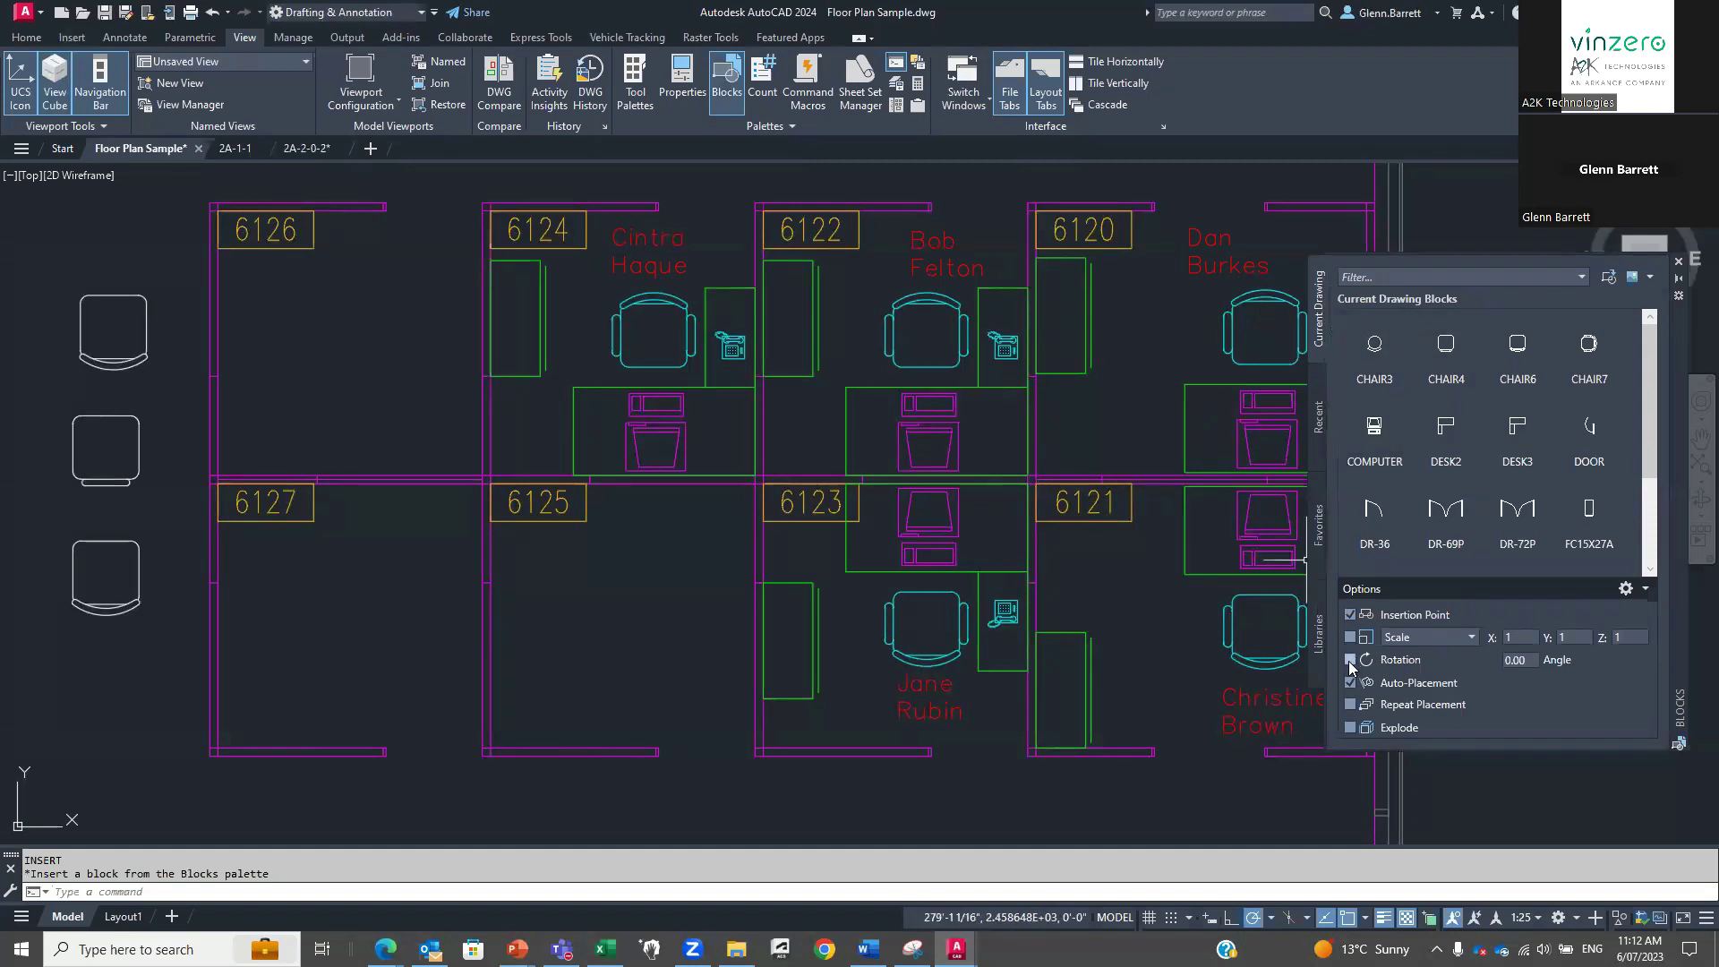
{"action": "left_click", "coordinate": [1438, 439]}
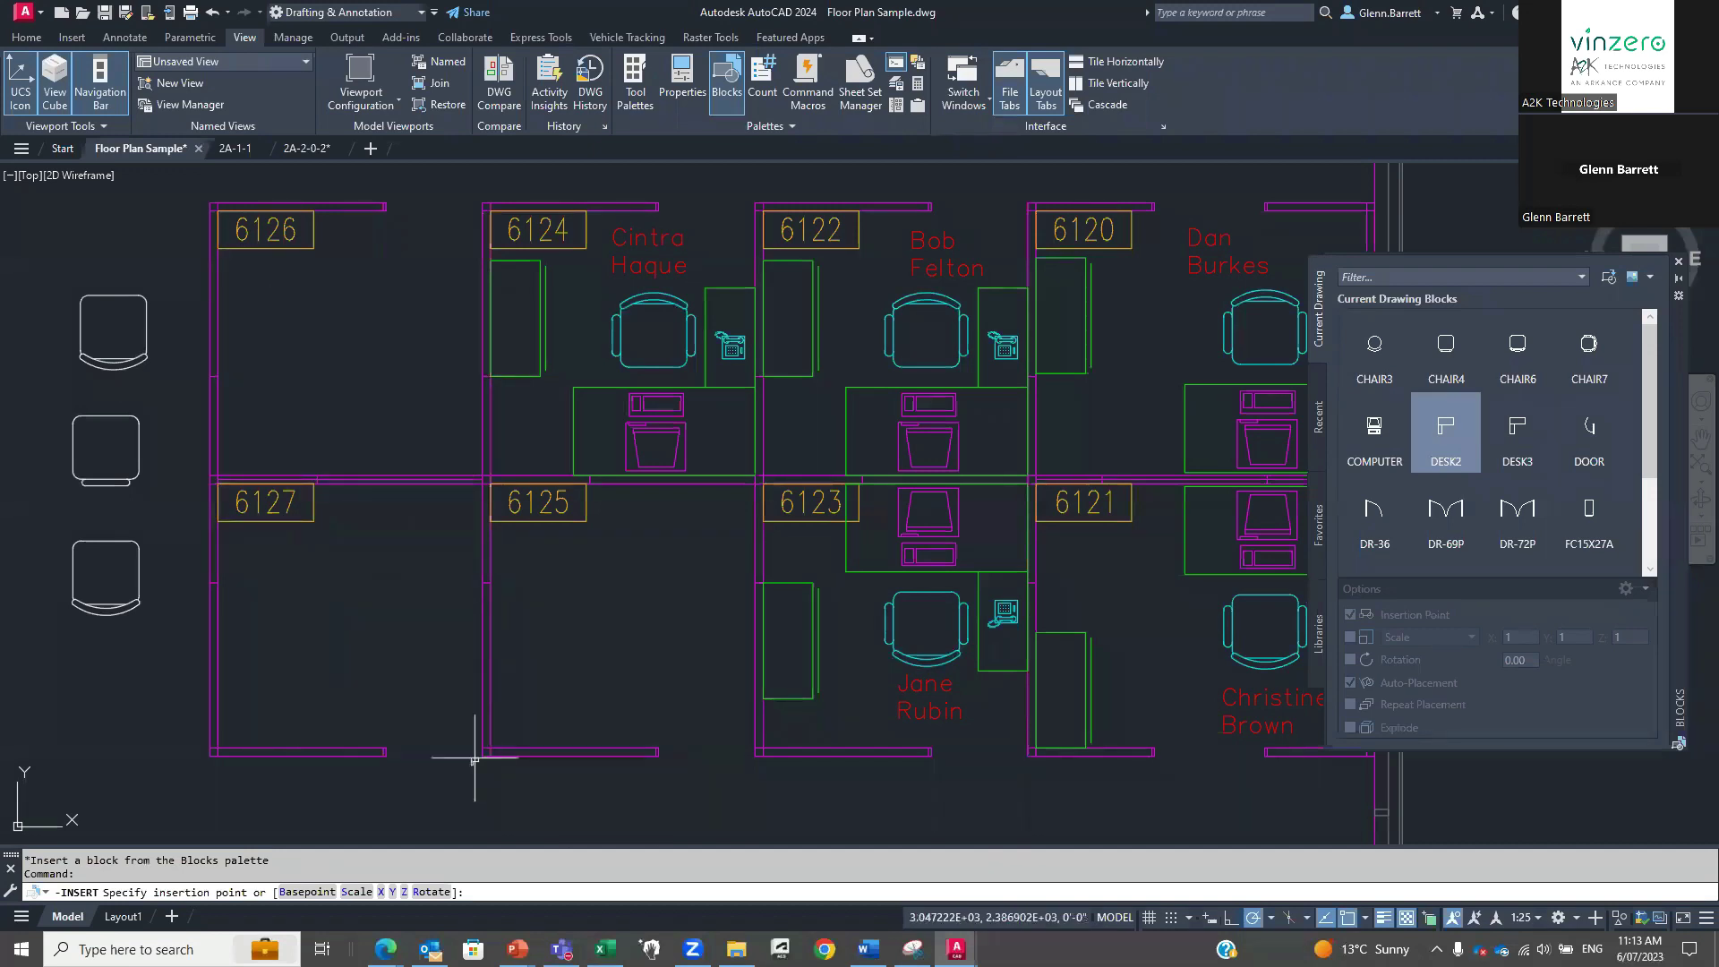
{"action": "left_click", "coordinate": [502, 739]}
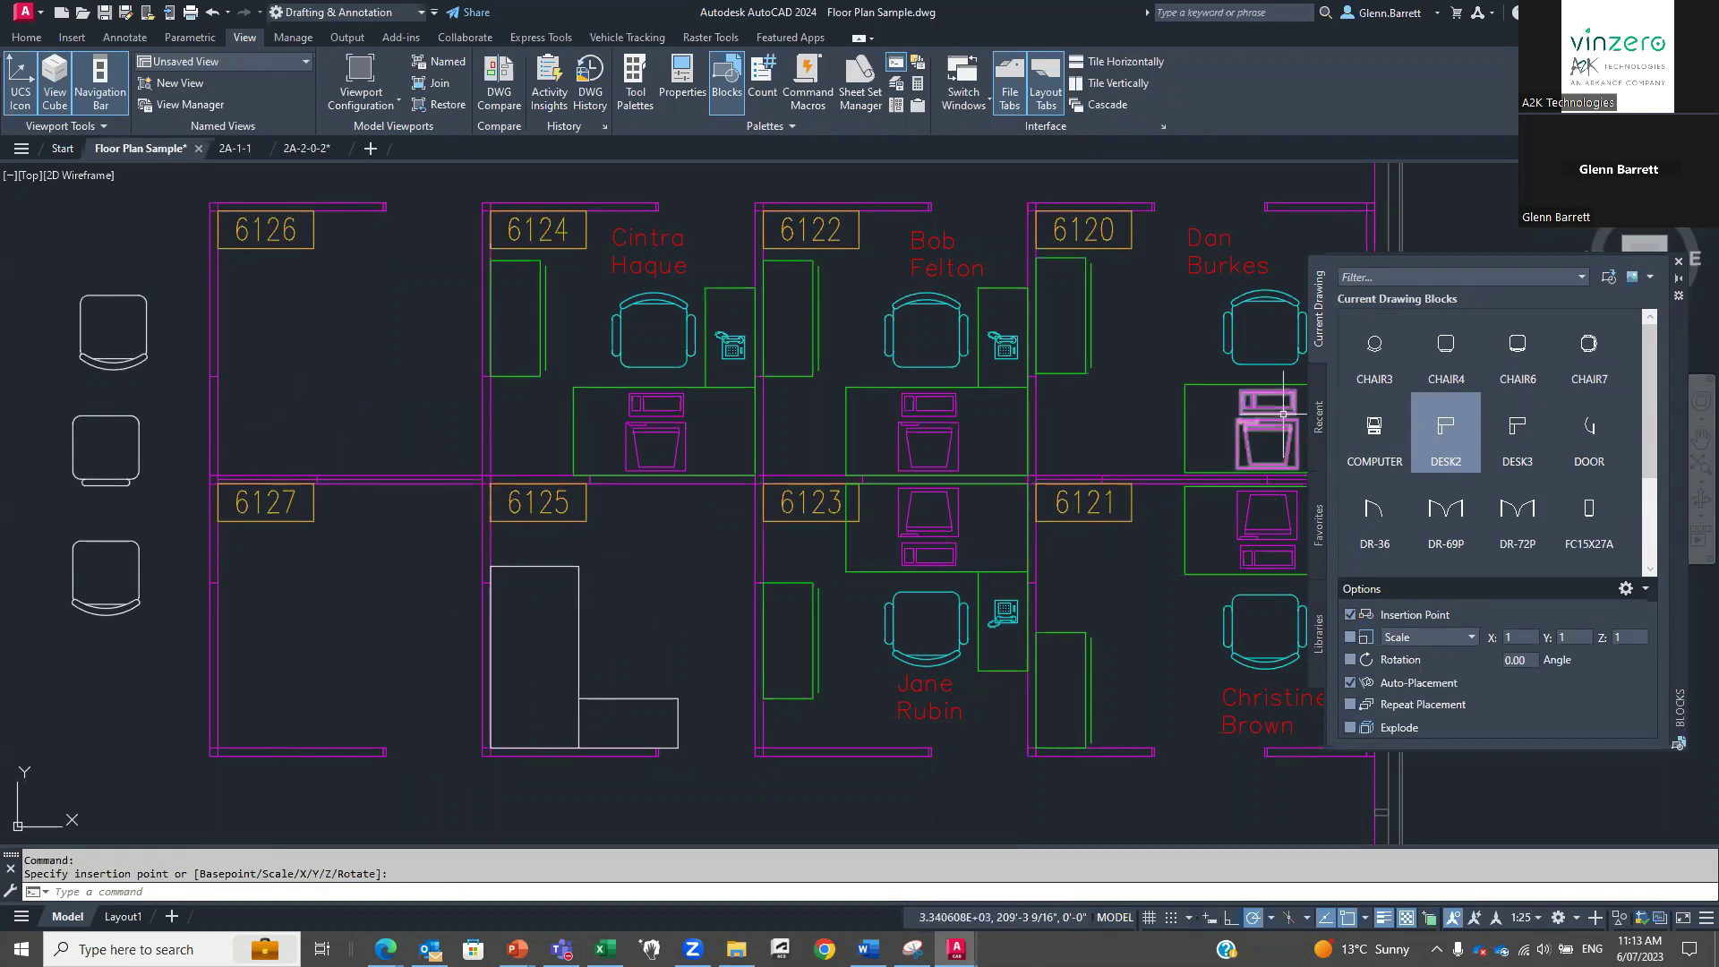
{"action": "middle_click_drag", "start_coordinate": [453, 419], "coordinate": [673, 483]}
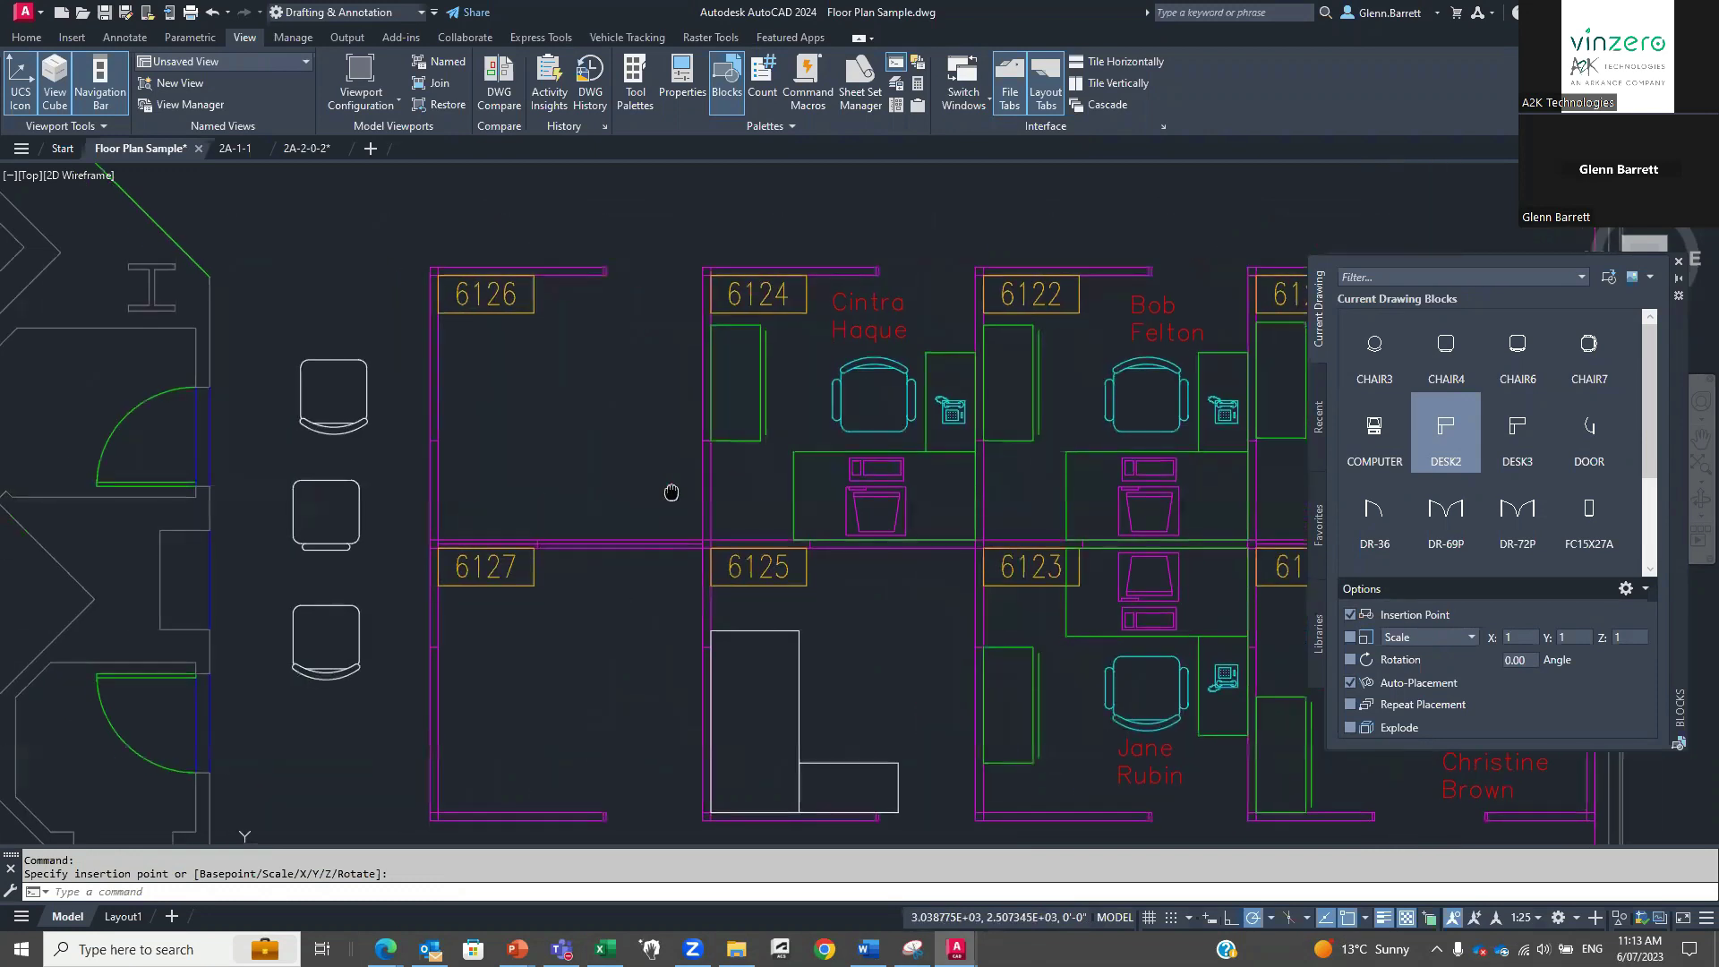
Insert a CHAIR3 block in the middle of office 6126.
{"action": "left_click", "coordinate": [1374, 349]}
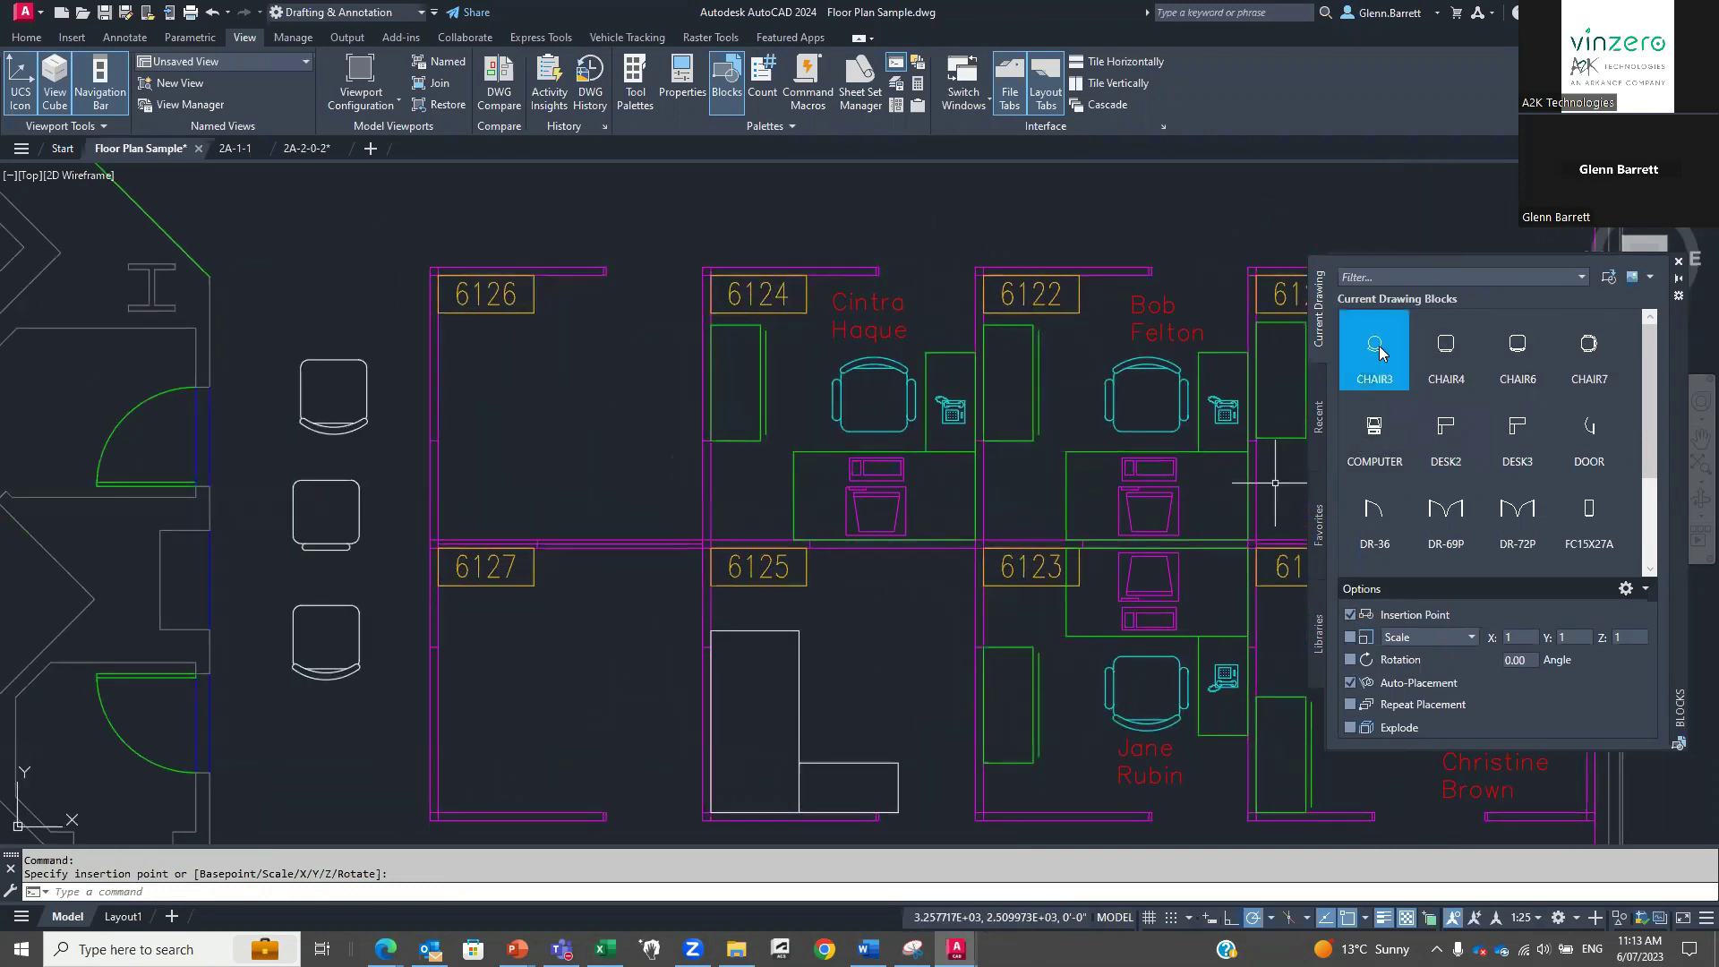
{"action": "left_click", "coordinate": [560, 434]}
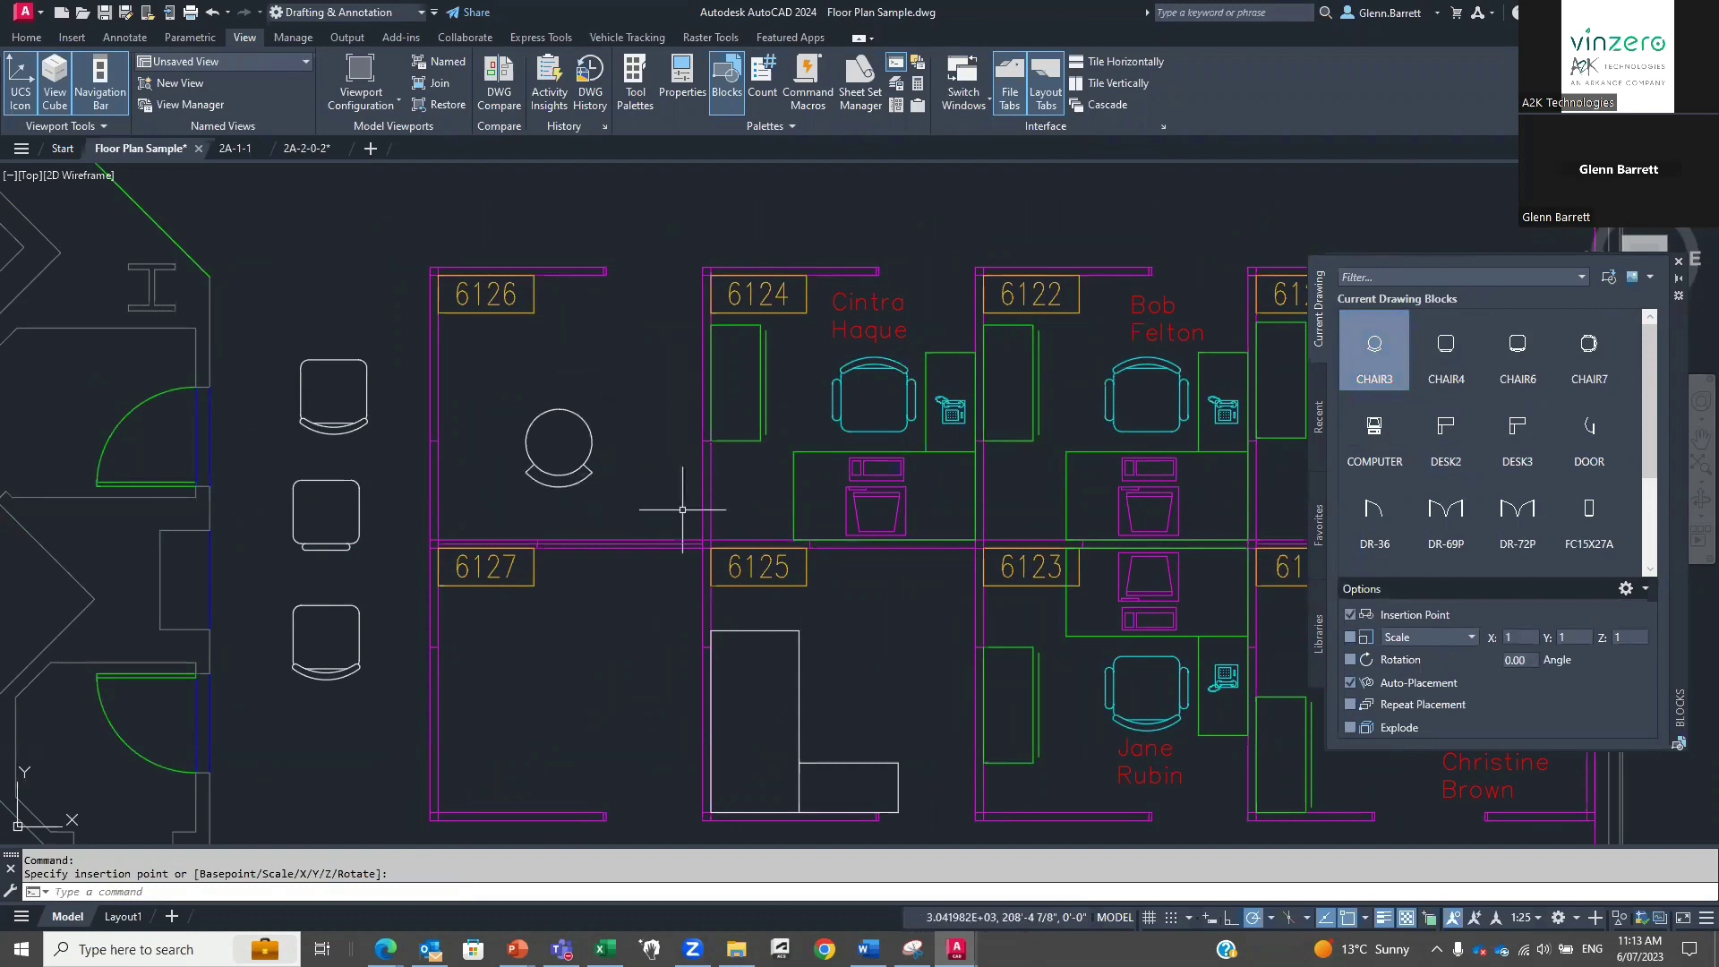
Try to replace all three loose chairs outside offices 6126 and 6127 in a single block replacement.
{"action": "left_click", "coordinate": [72, 39]}
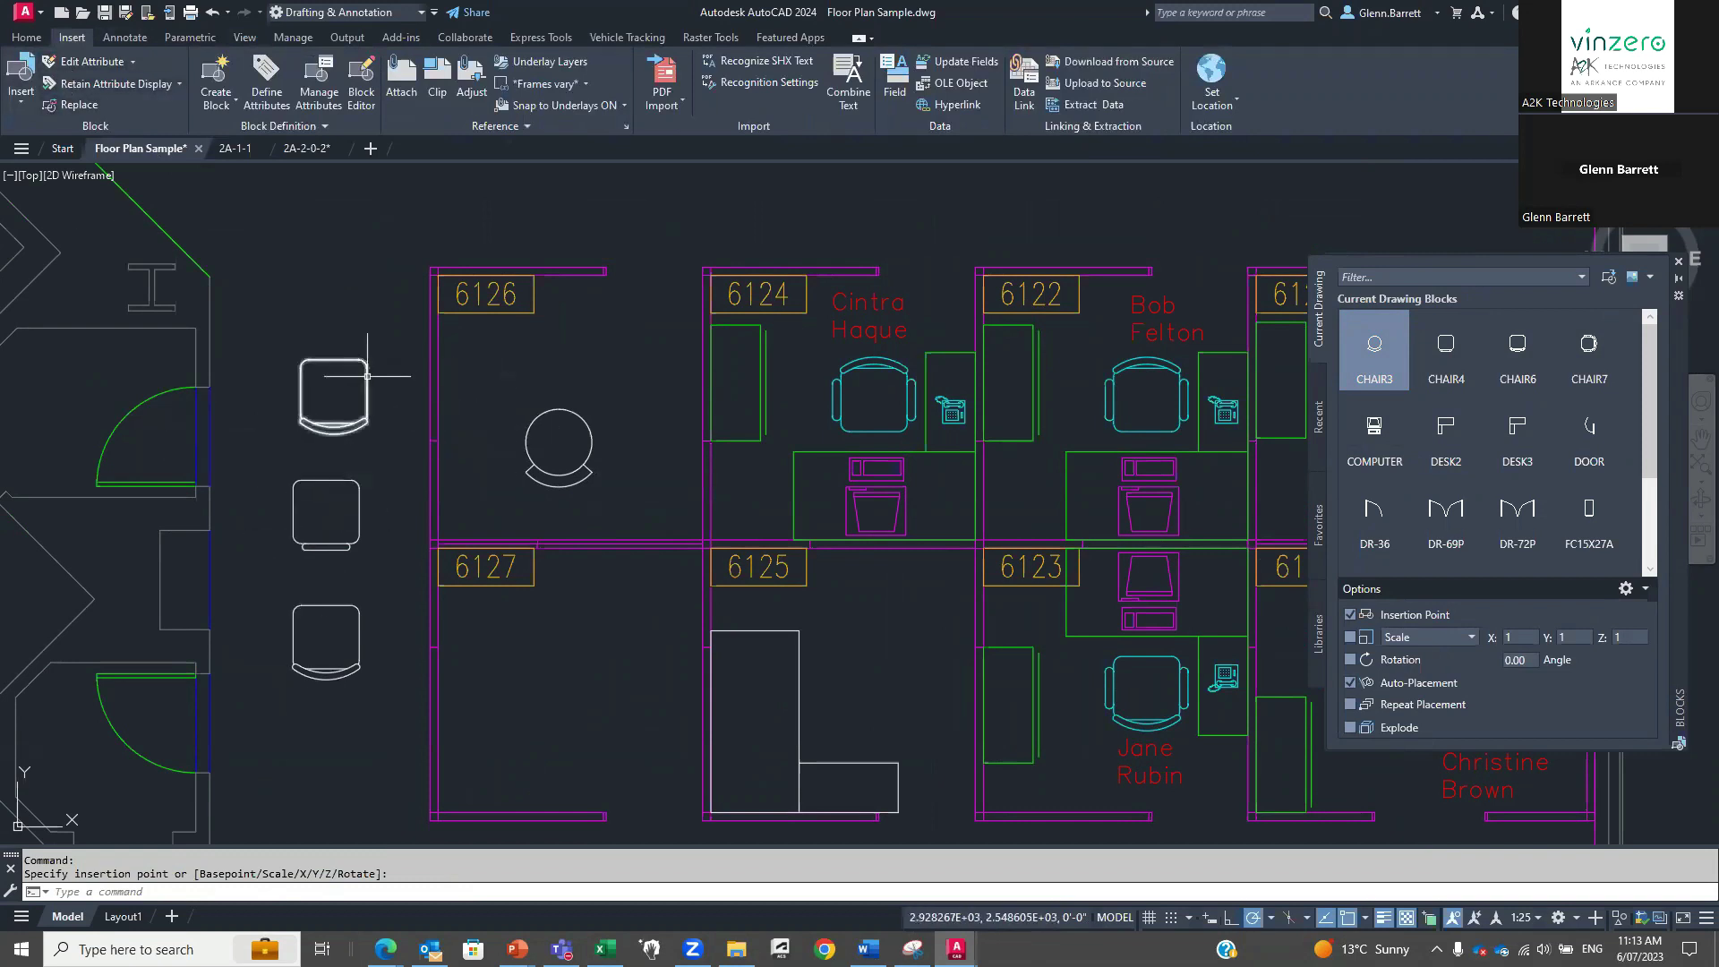
{"action": "left_click", "coordinate": [78, 106]}
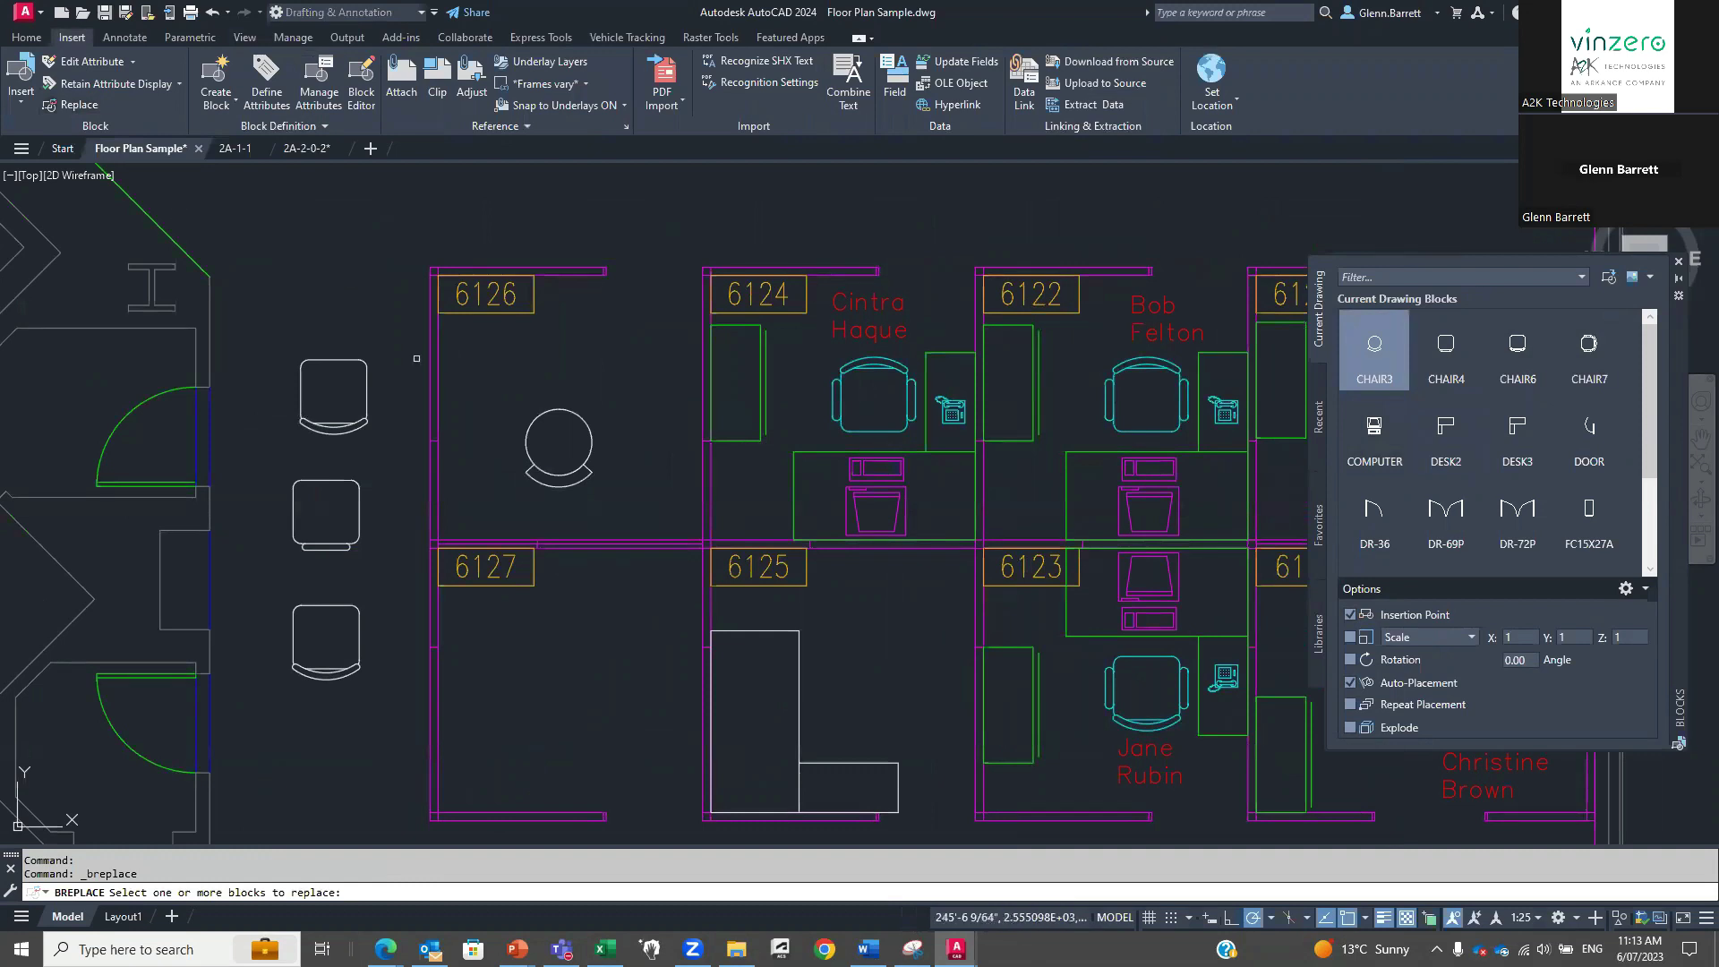
{"action": "left_click", "coordinate": [363, 363]}
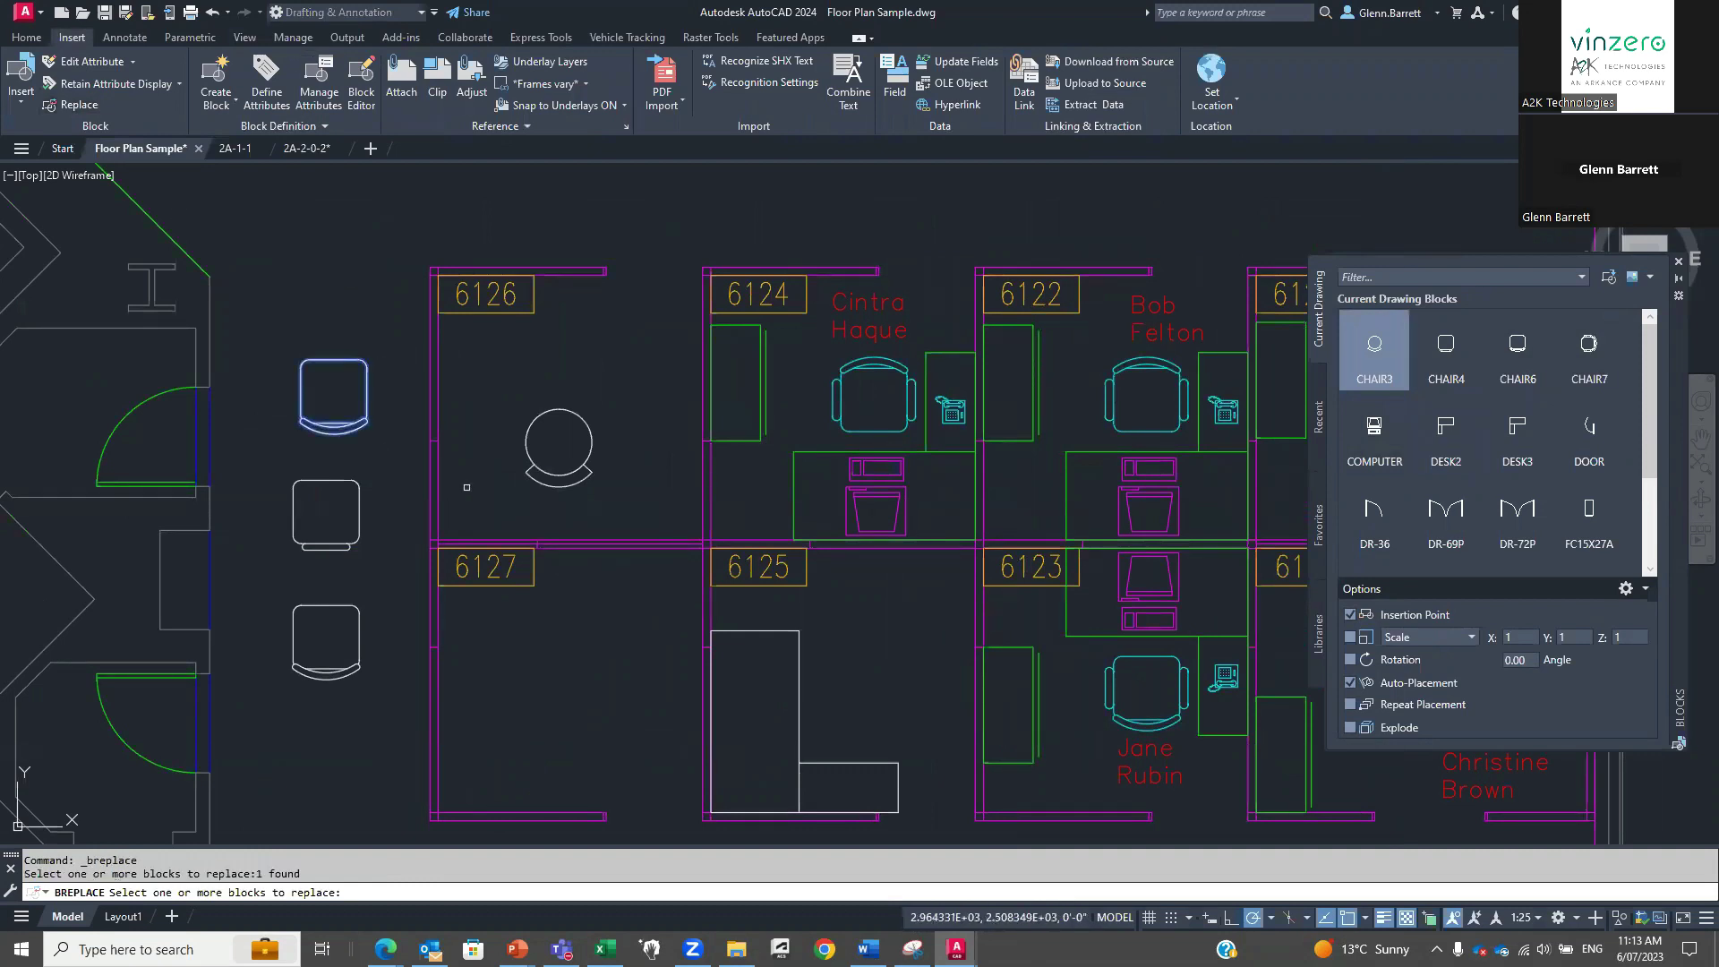
{"action": "left_click", "coordinate": [355, 682]}
{"action": "left_click", "coordinate": [318, 505]}
{"action": "key", "text": "Return"}
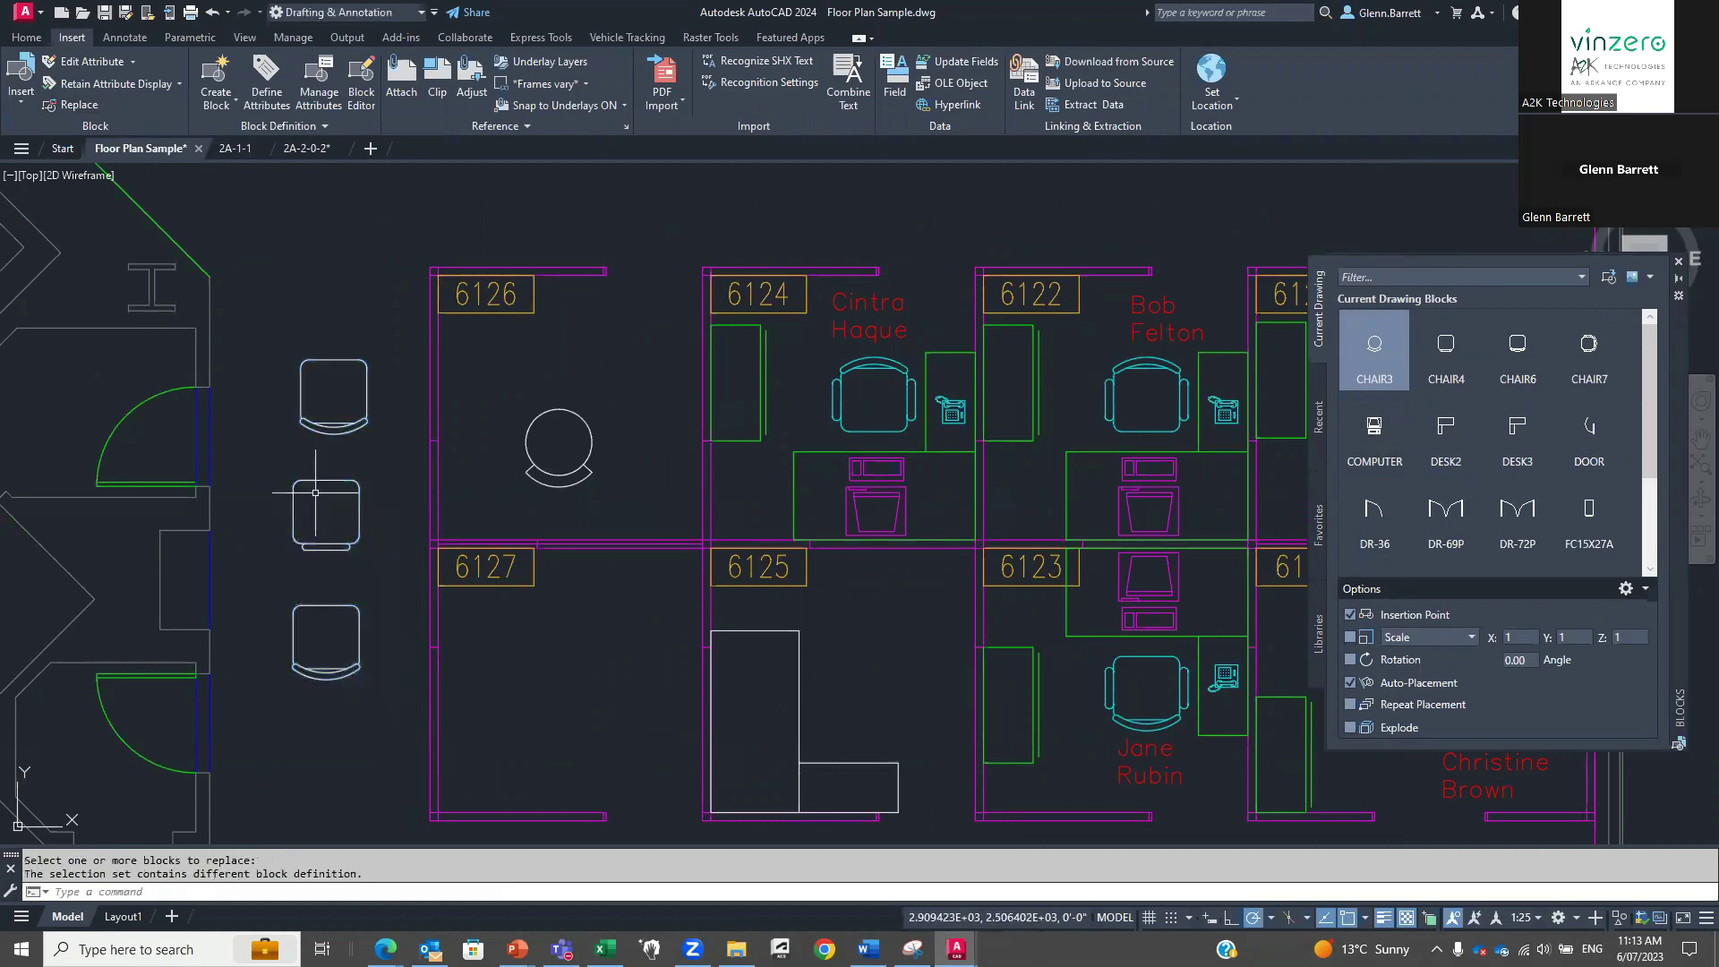
Replace the upper and lower chairs in the column outside offices 6126 and 6127 with the recent block CHAIR3.
{"action": "key", "text": "Return"}
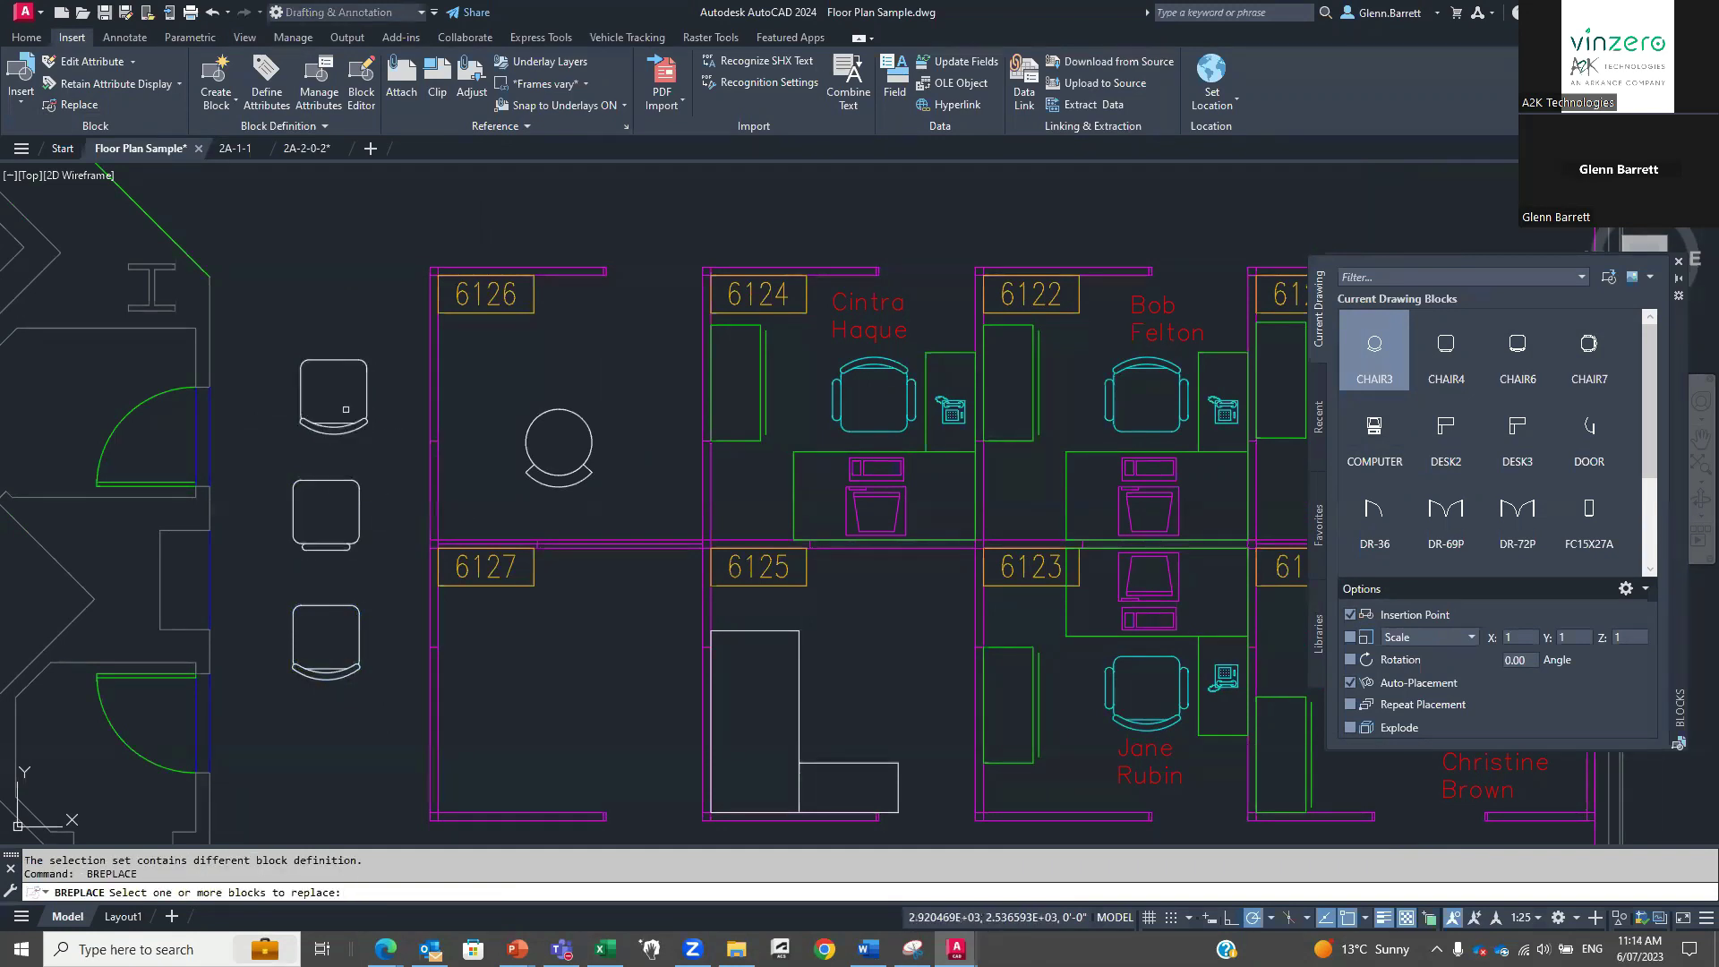
{"action": "left_click", "coordinate": [352, 429]}
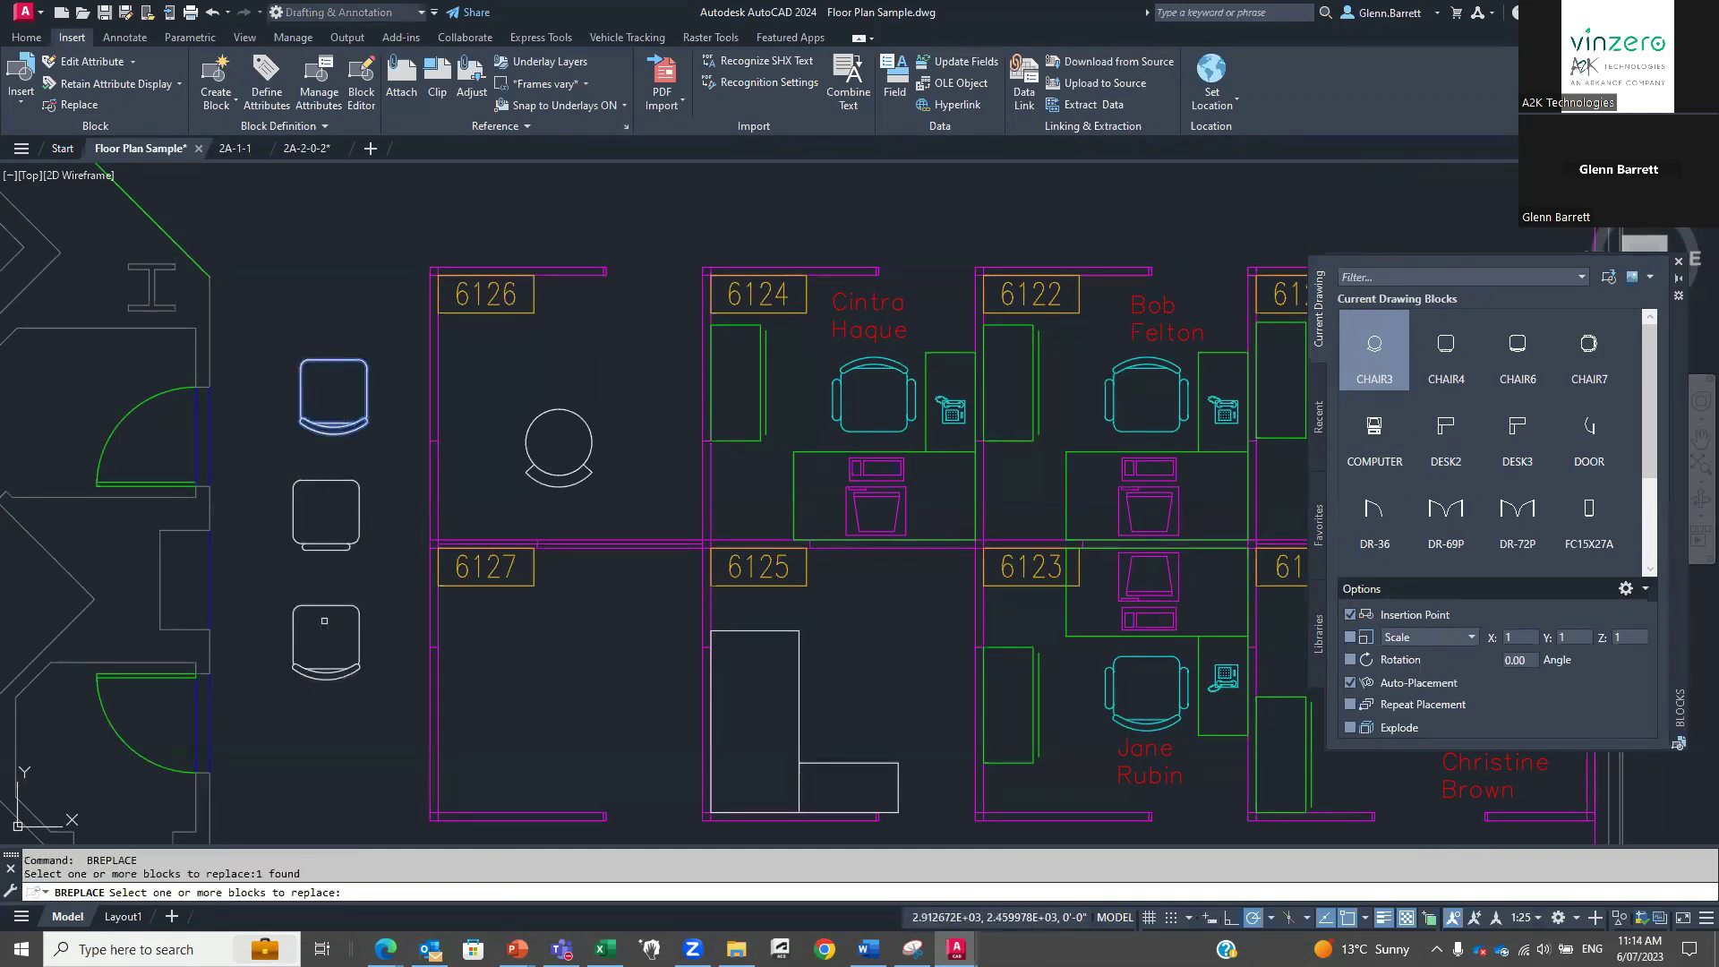
{"action": "left_click", "coordinate": [319, 607]}
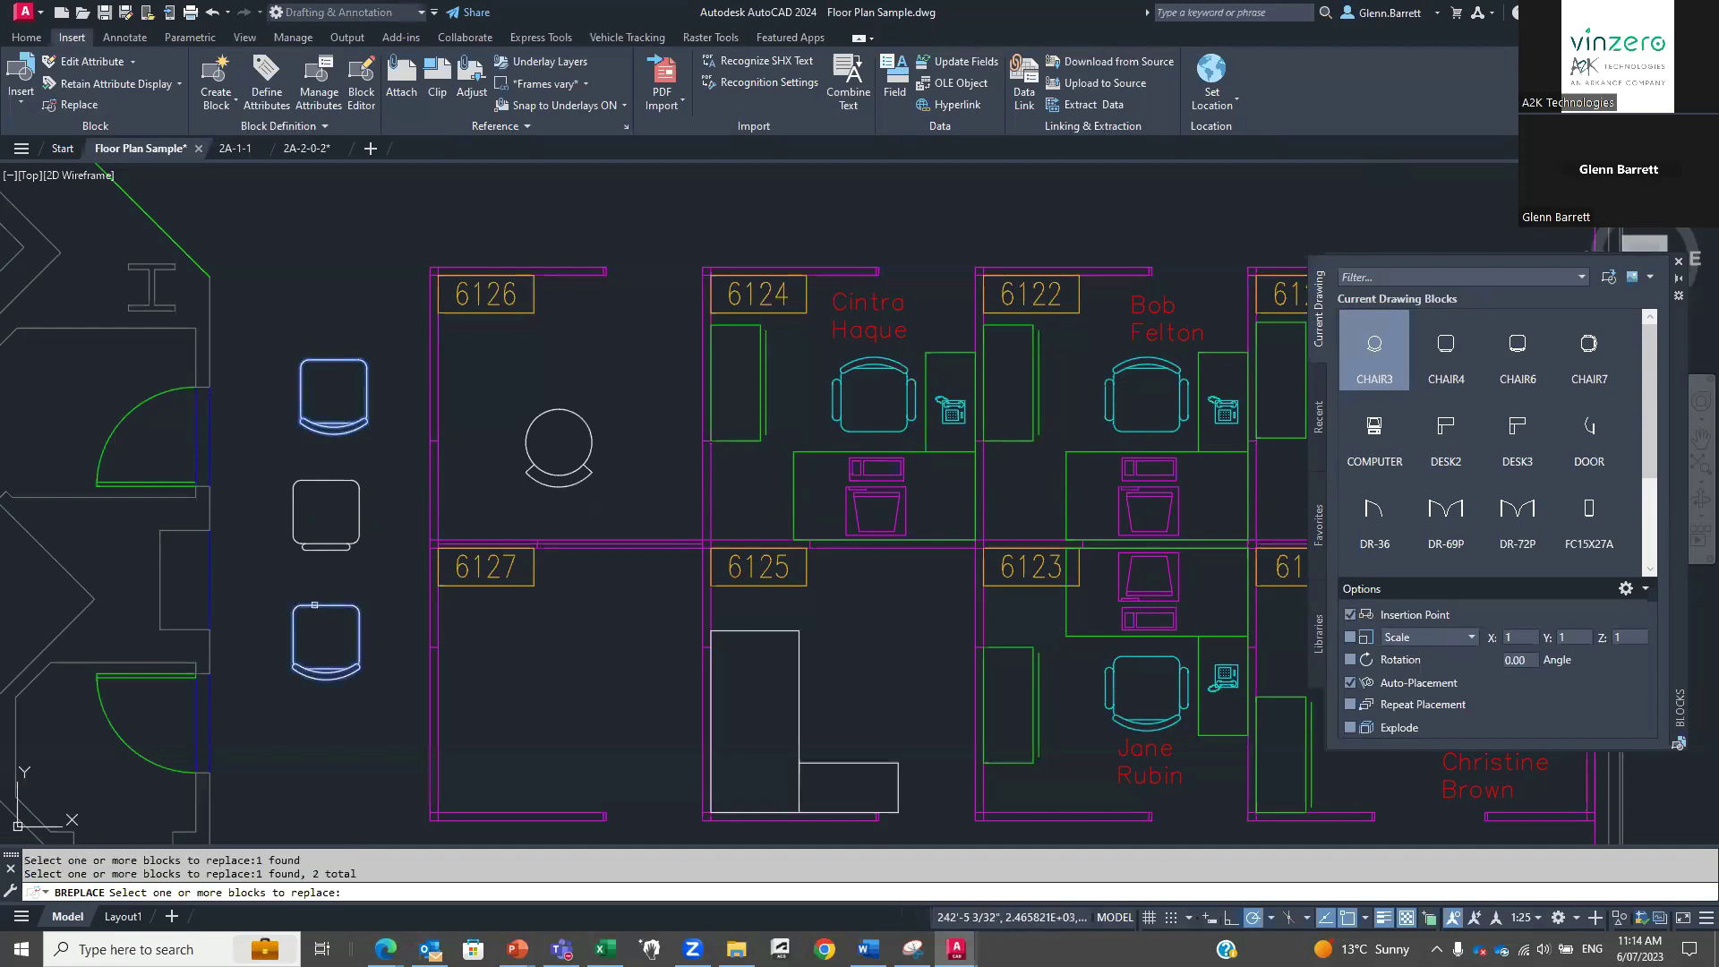
{"action": "key", "text": "Return"}
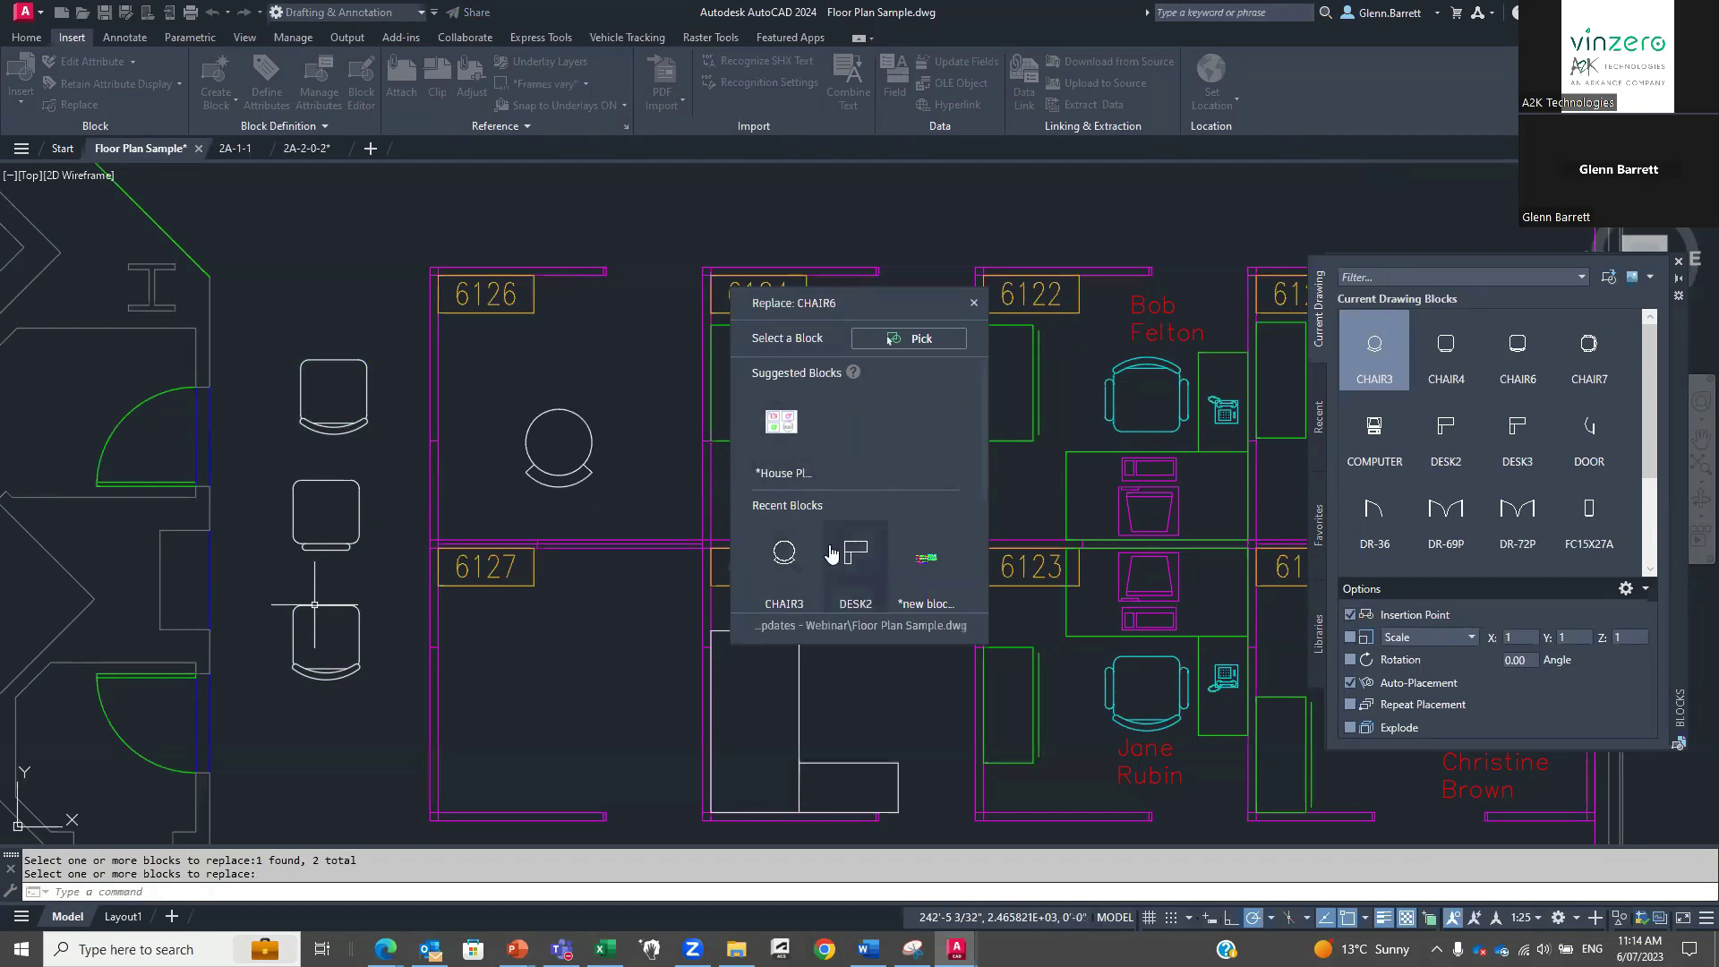
{"action": "scroll", "coordinate": [855, 564], "scroll_direction": "down", "scroll_amount": 2}
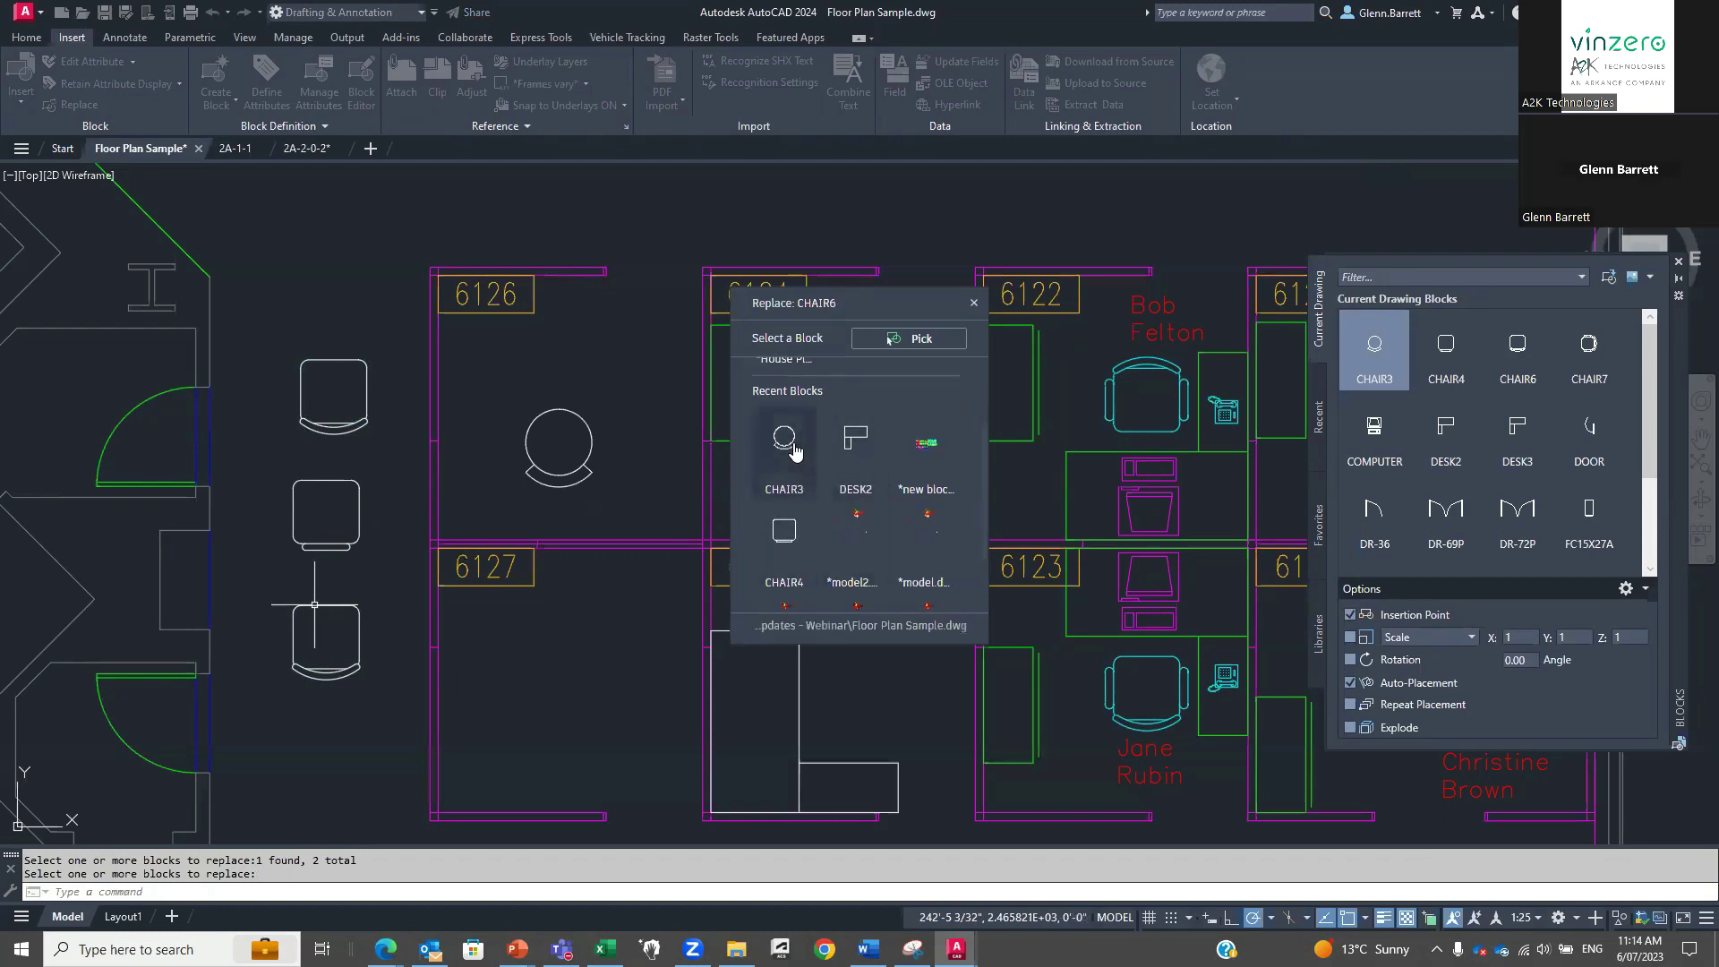
{"action": "left_click", "coordinate": [789, 444]}
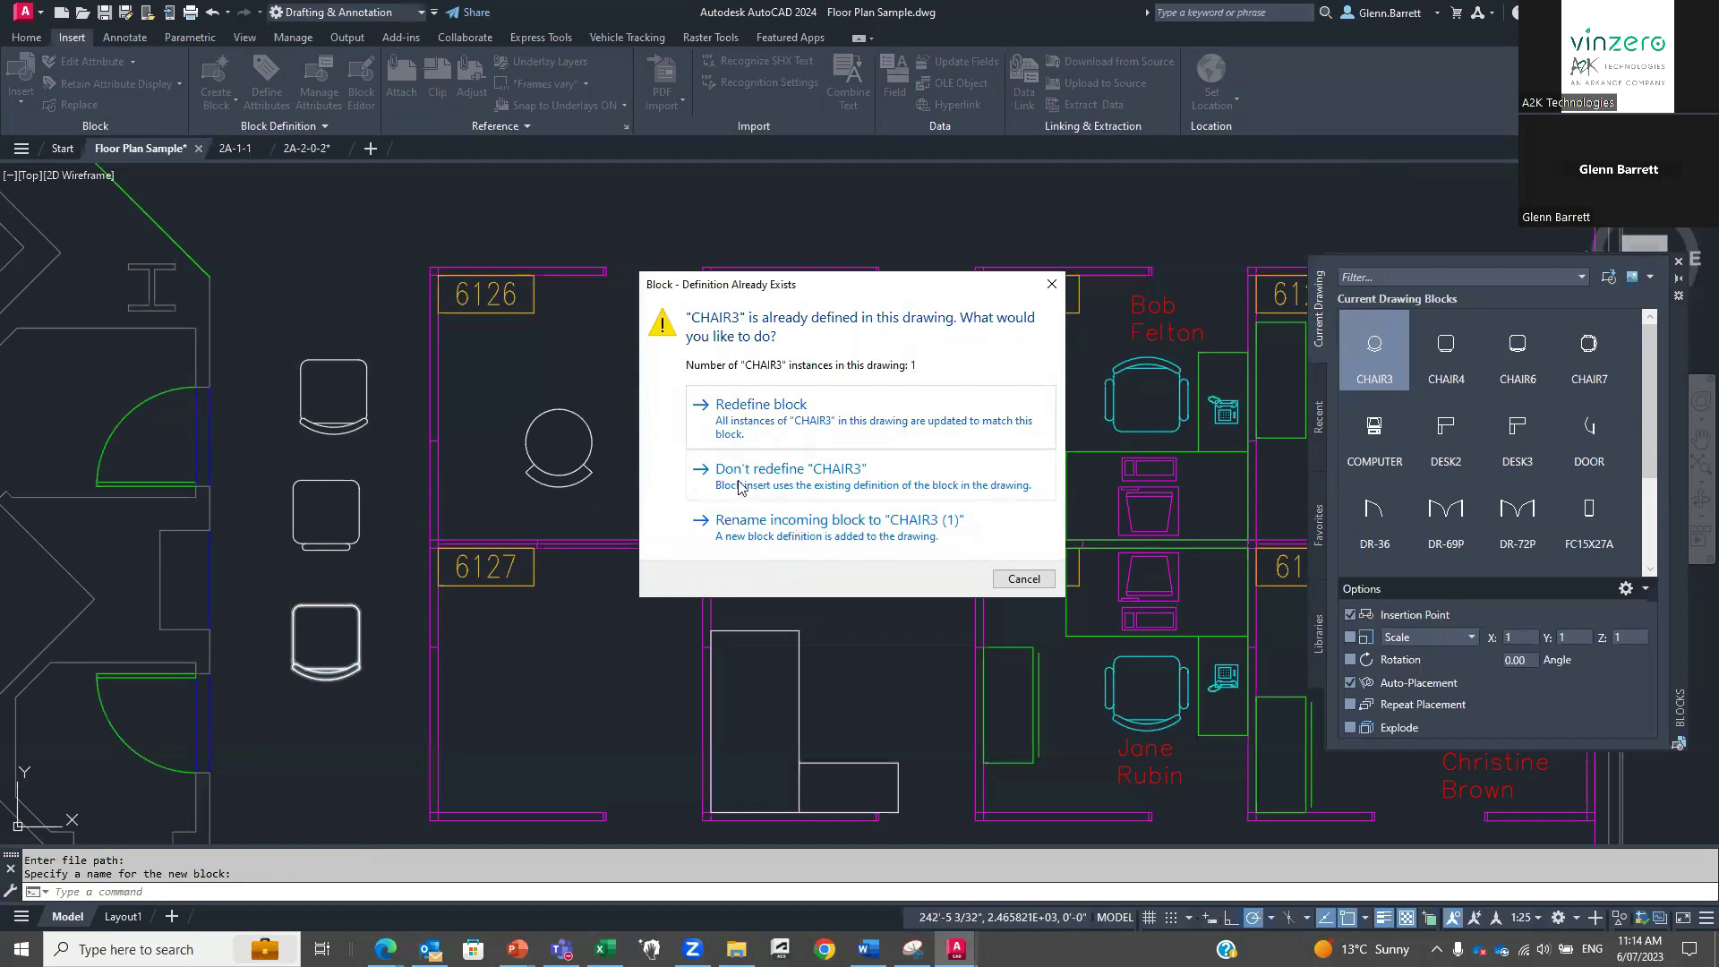
{"action": "key", "text": "Return"}
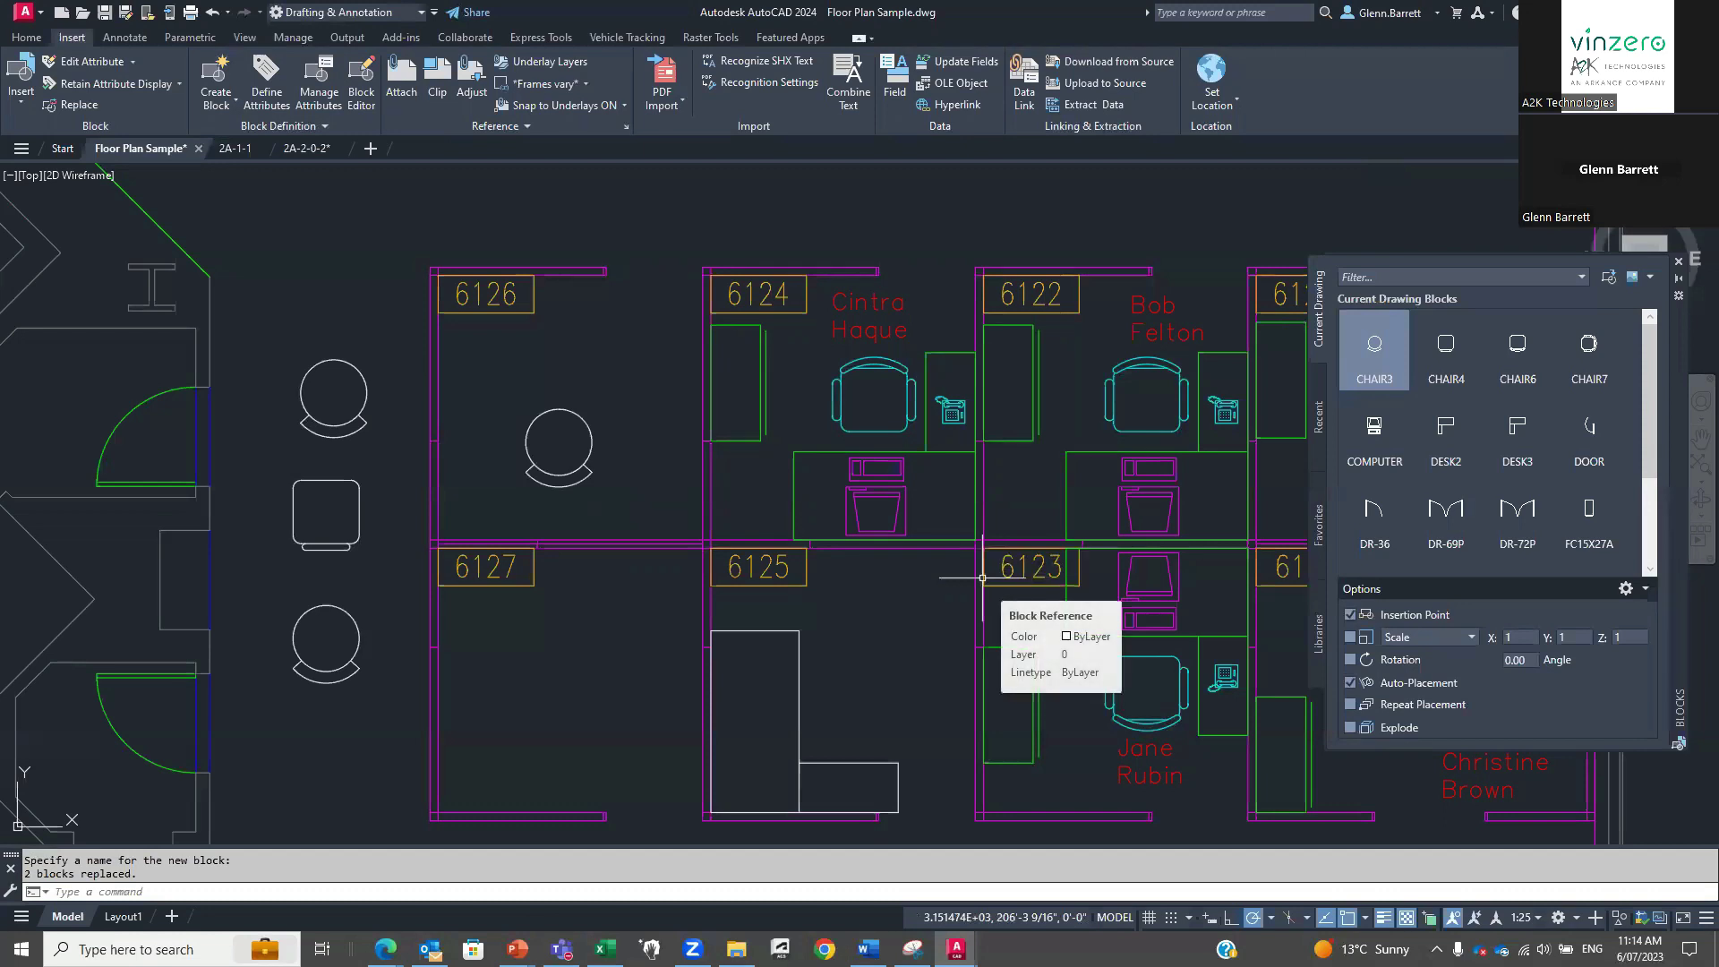
Use Quick Select to select every block reference in the entire drawing whose name equals CHAIR3.
{"action": "key", "text": "ctrl+1"}
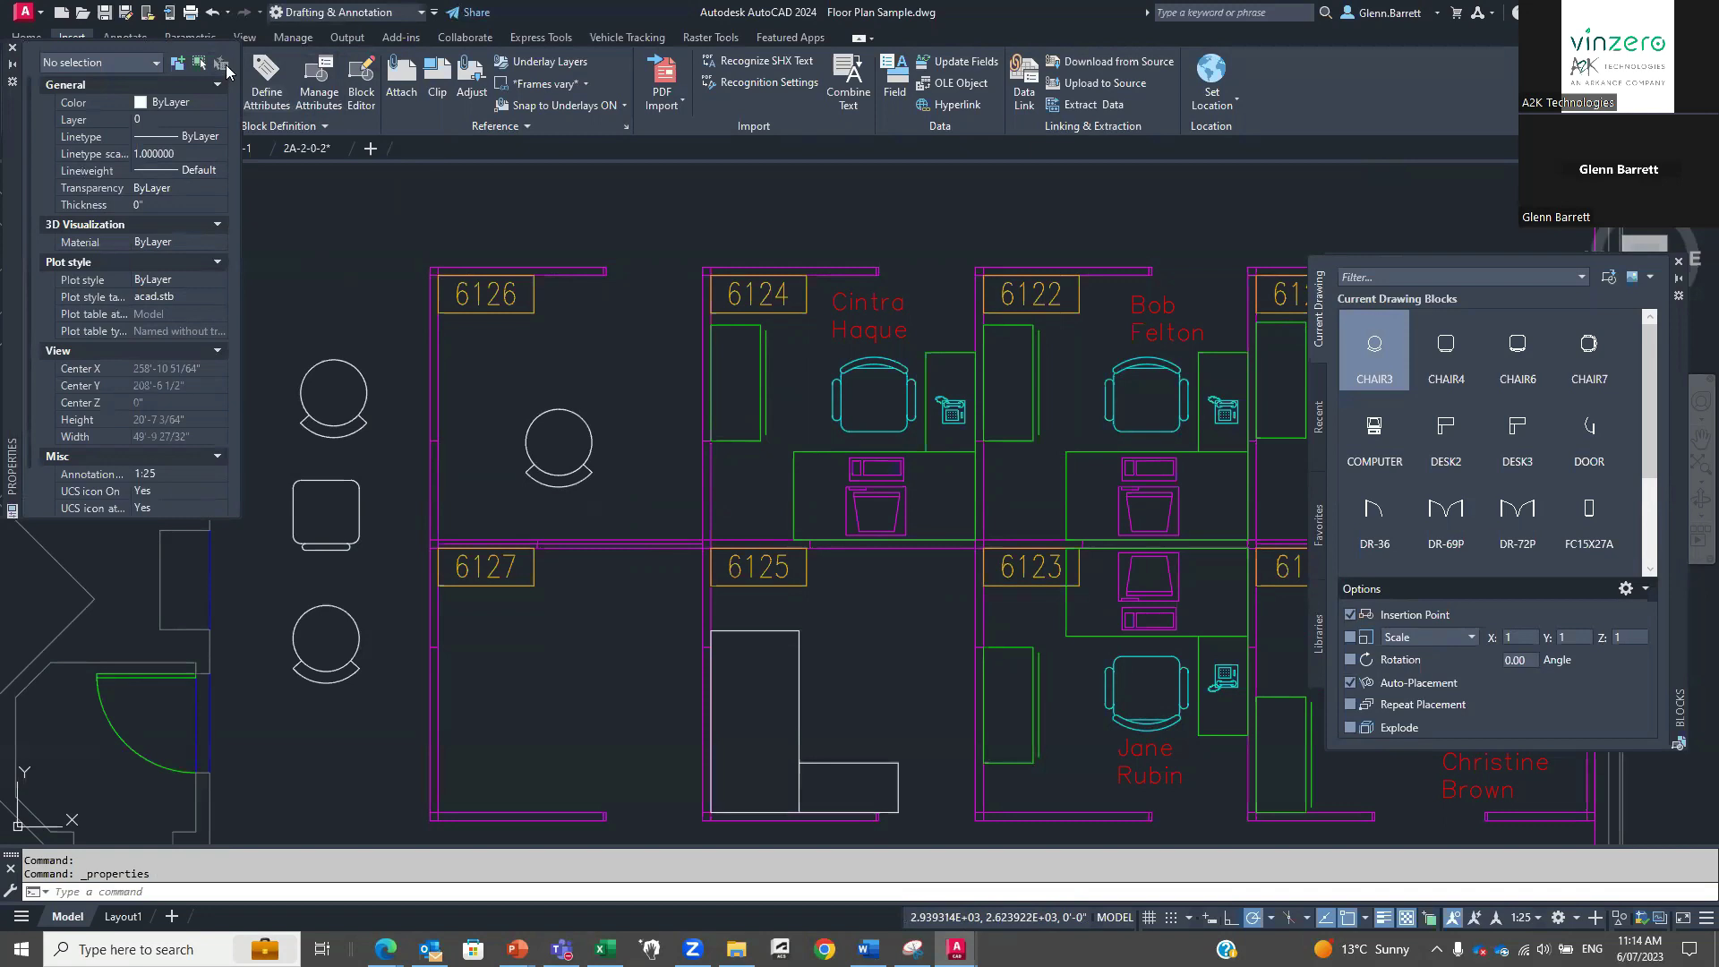
{"action": "left_click", "coordinate": [222, 63]}
{"action": "left_click", "coordinate": [845, 347]}
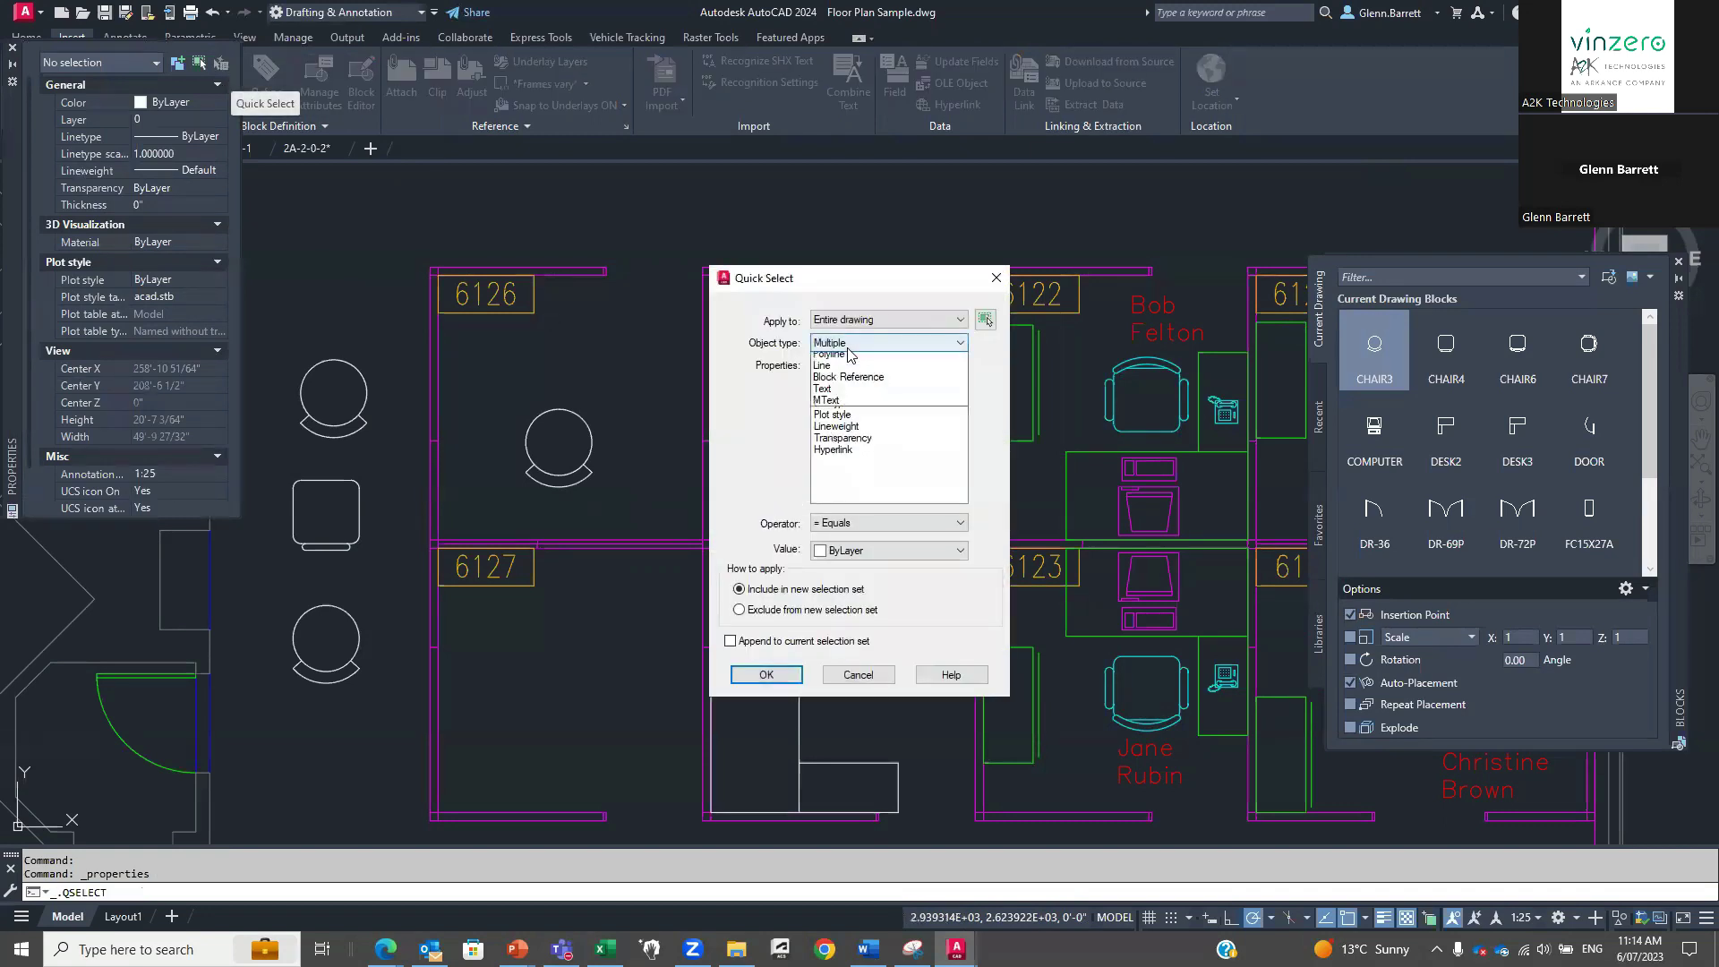
{"action": "left_click", "coordinate": [847, 395]}
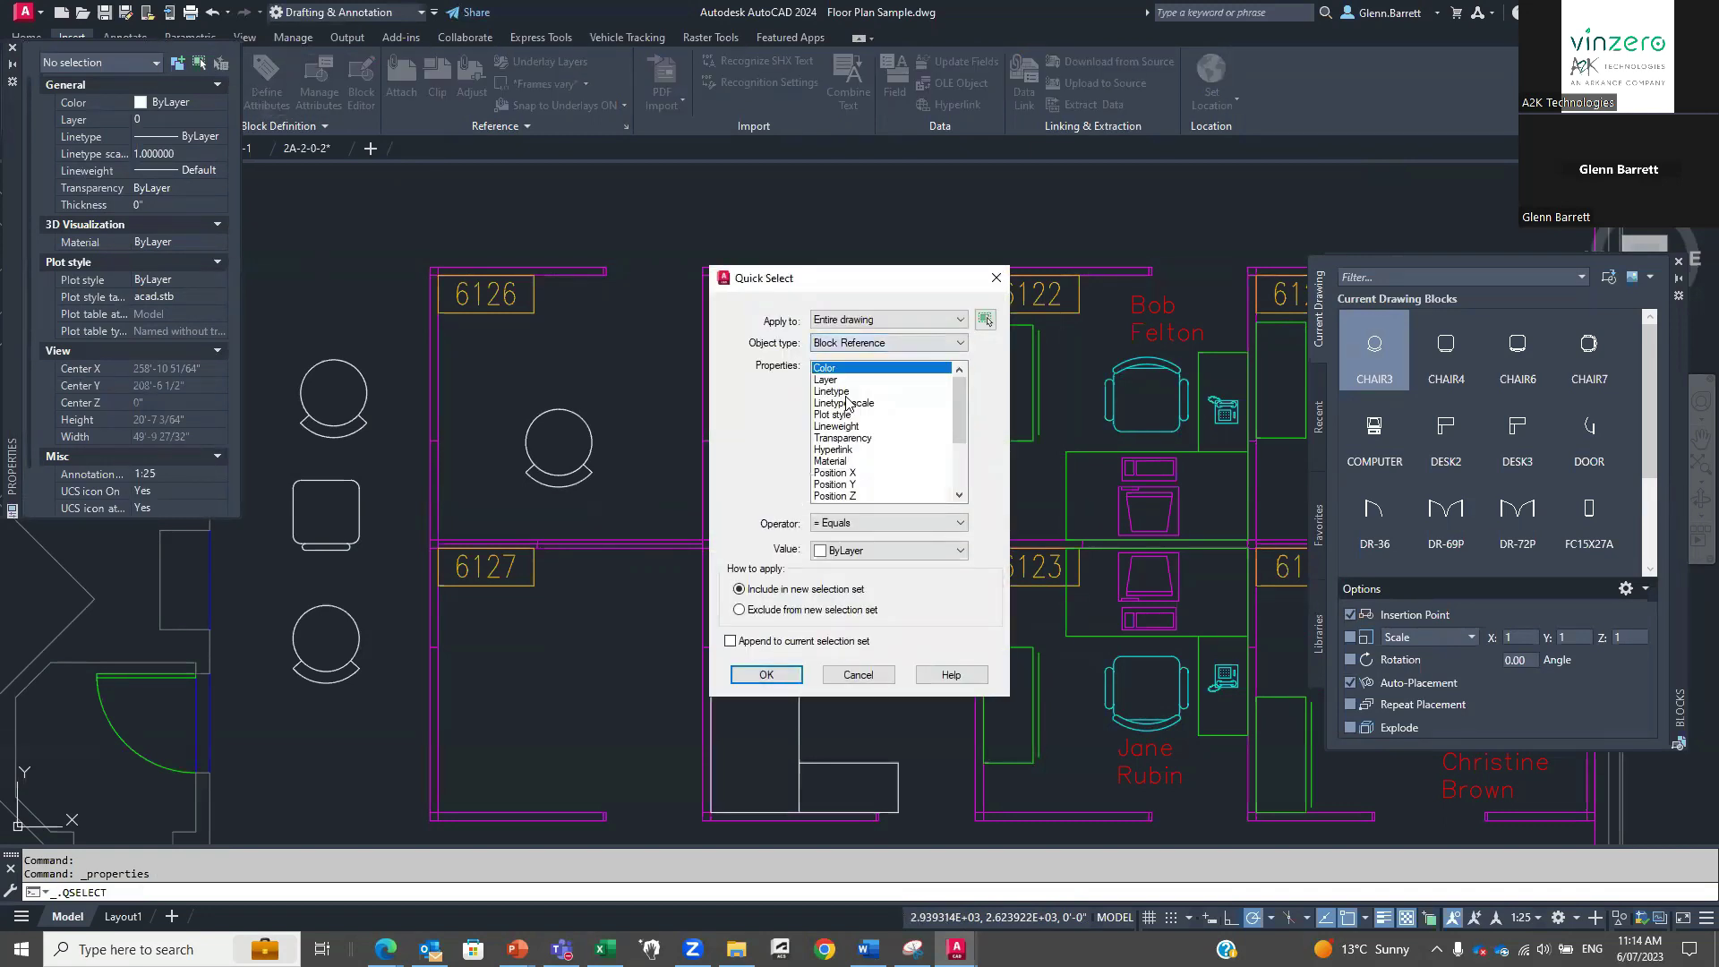
{"action": "scroll", "coordinate": [848, 421], "scroll_direction": "down", "scroll_amount": 4}
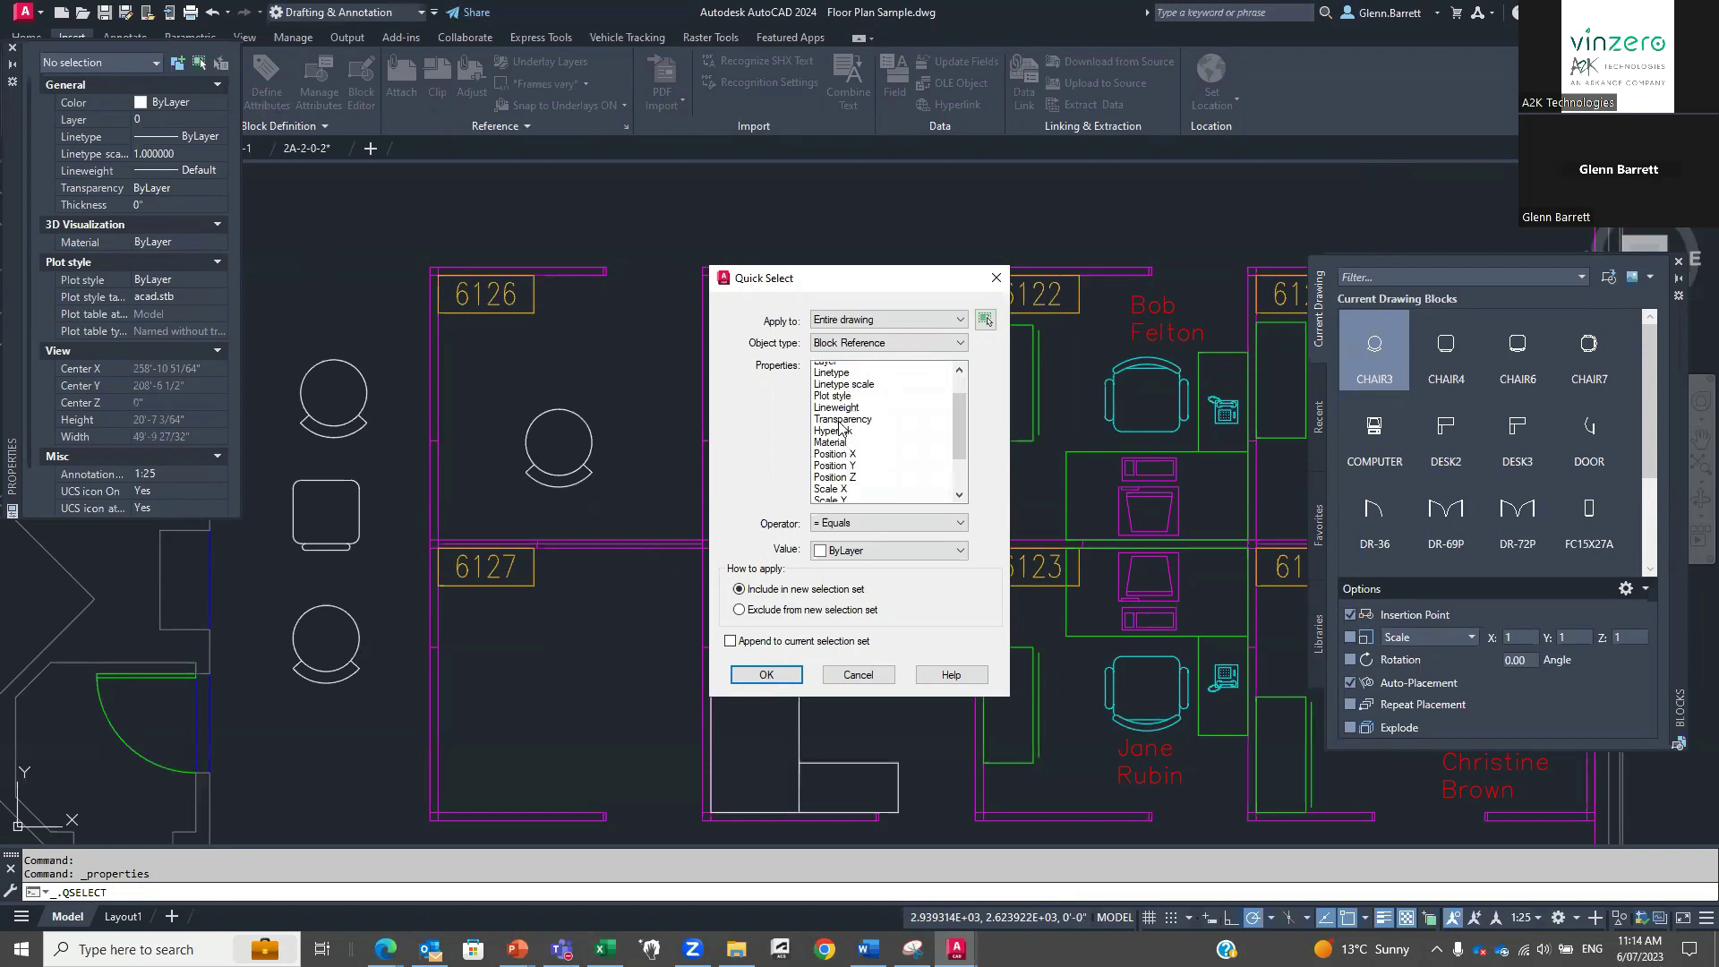
{"action": "left_click", "coordinate": [838, 450]}
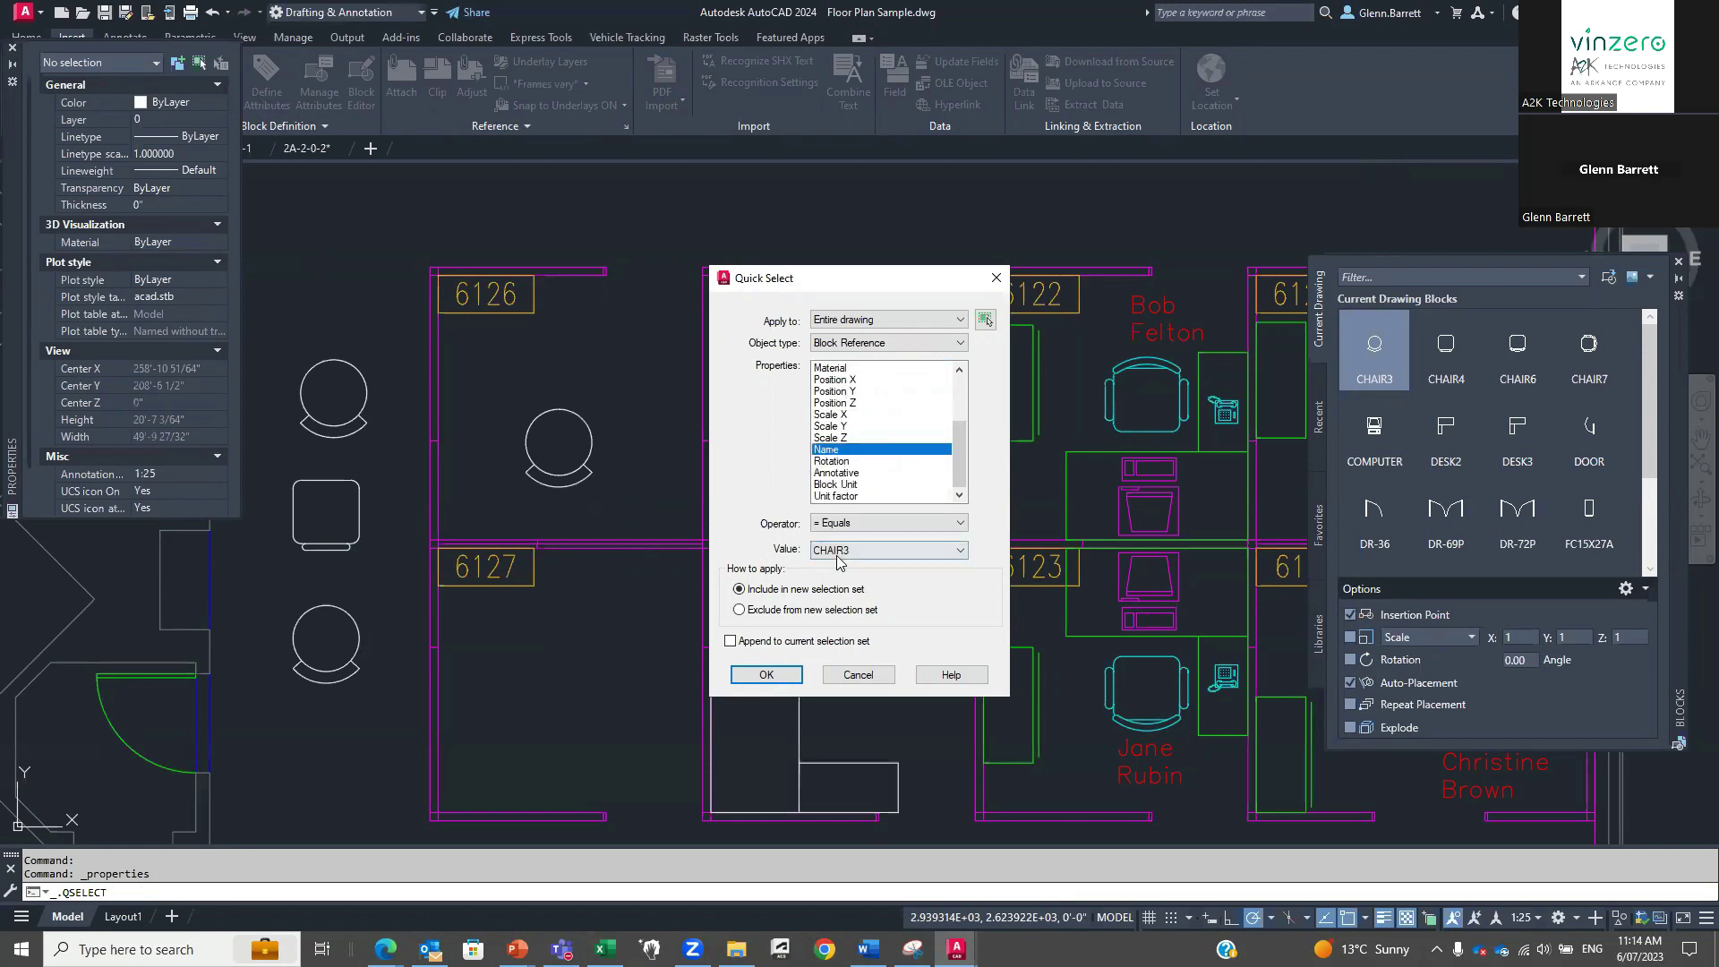
{"action": "left_click", "coordinate": [765, 674]}
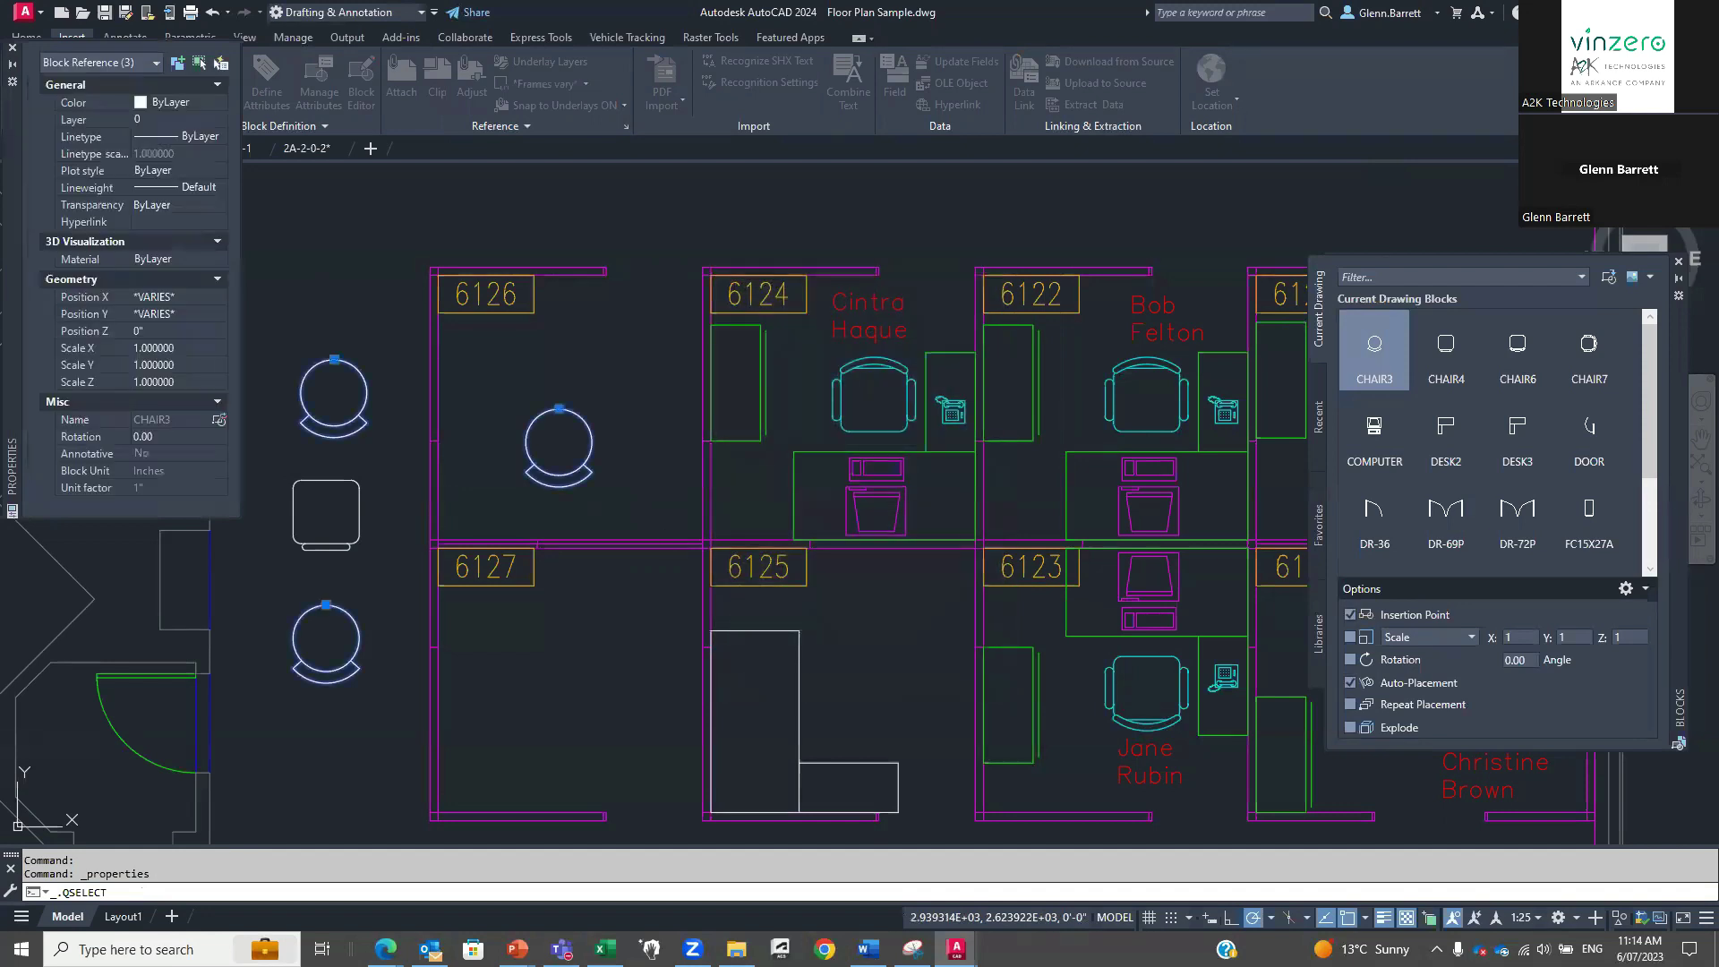
{"action": "left_click", "coordinate": [12, 50]}
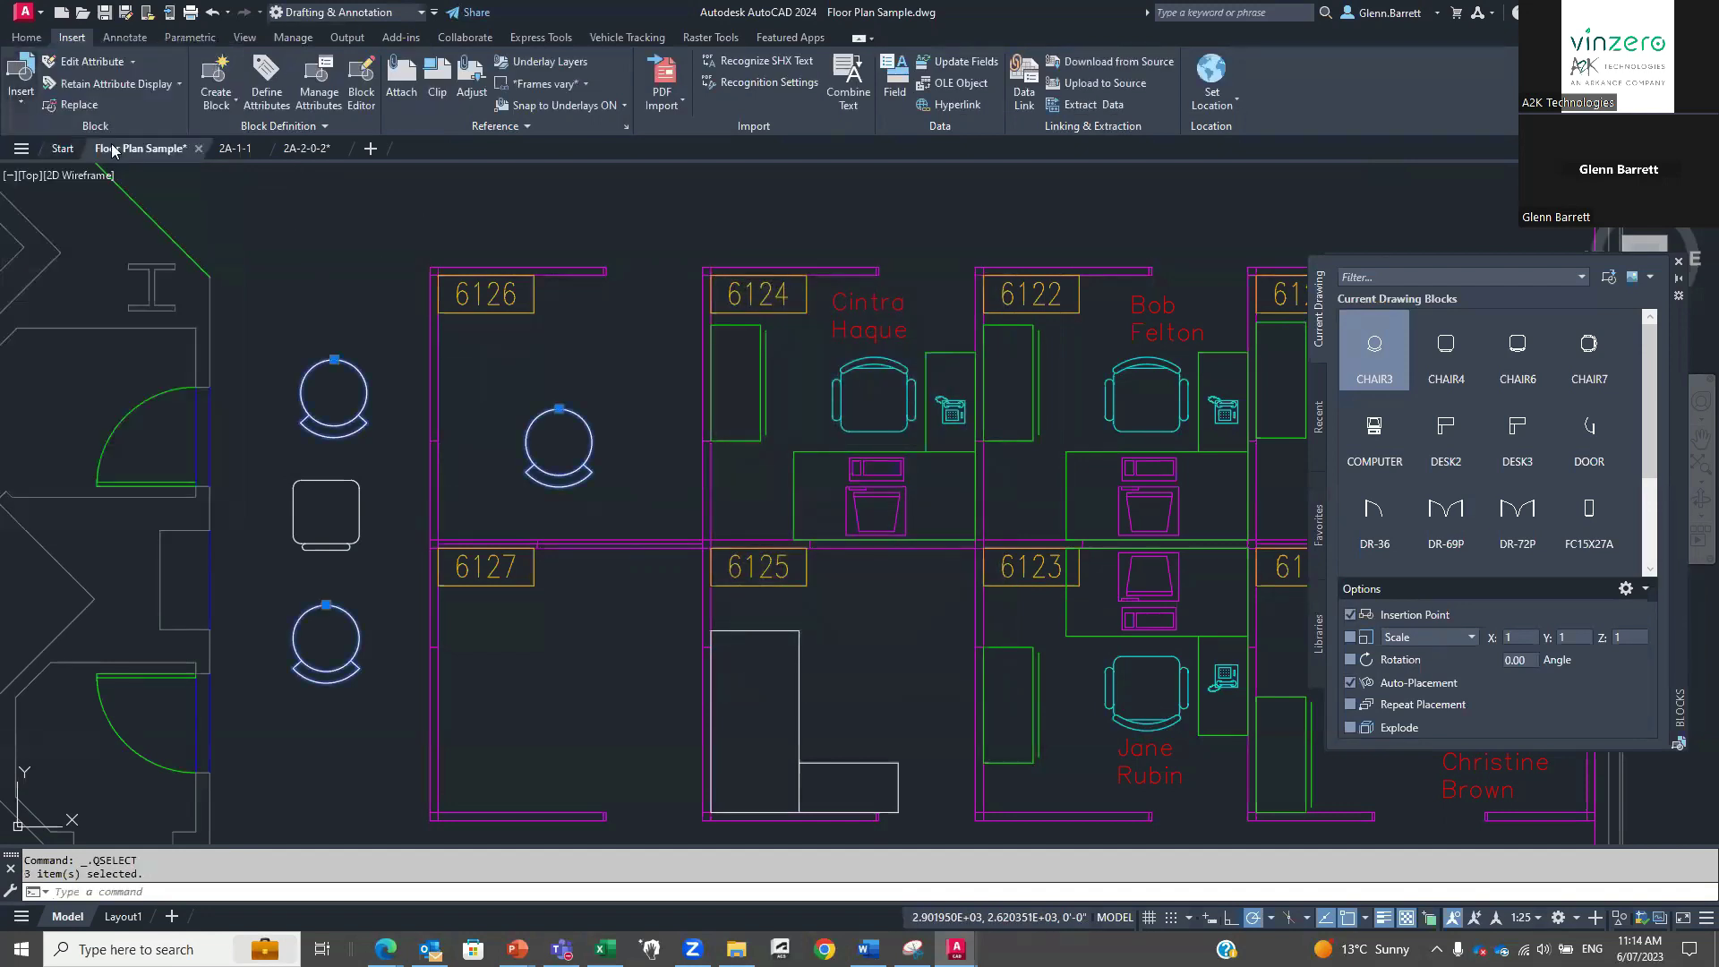
Replace the selected CHAIR3 blocks with the recent block CHAIR4, keeping its existing definition, and clear the selection.
{"action": "left_click", "coordinate": [85, 105]}
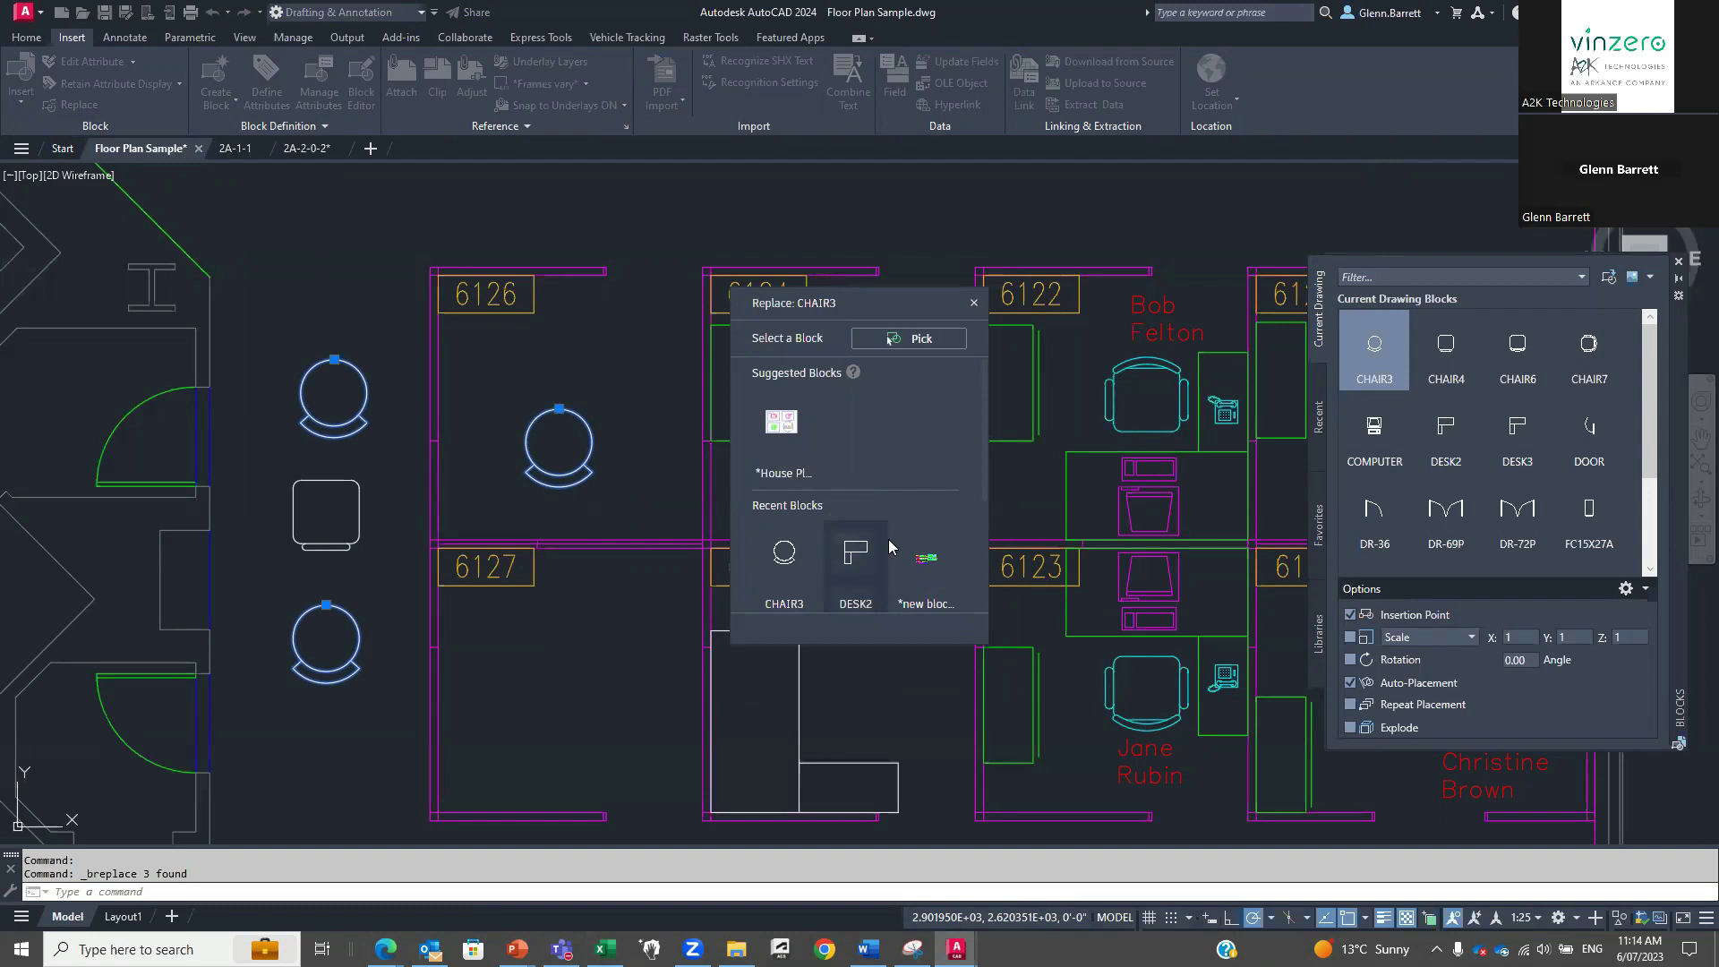
{"action": "scroll", "coordinate": [846, 555], "scroll_direction": "down", "scroll_amount": 2}
{"action": "left_click", "coordinate": [796, 481]}
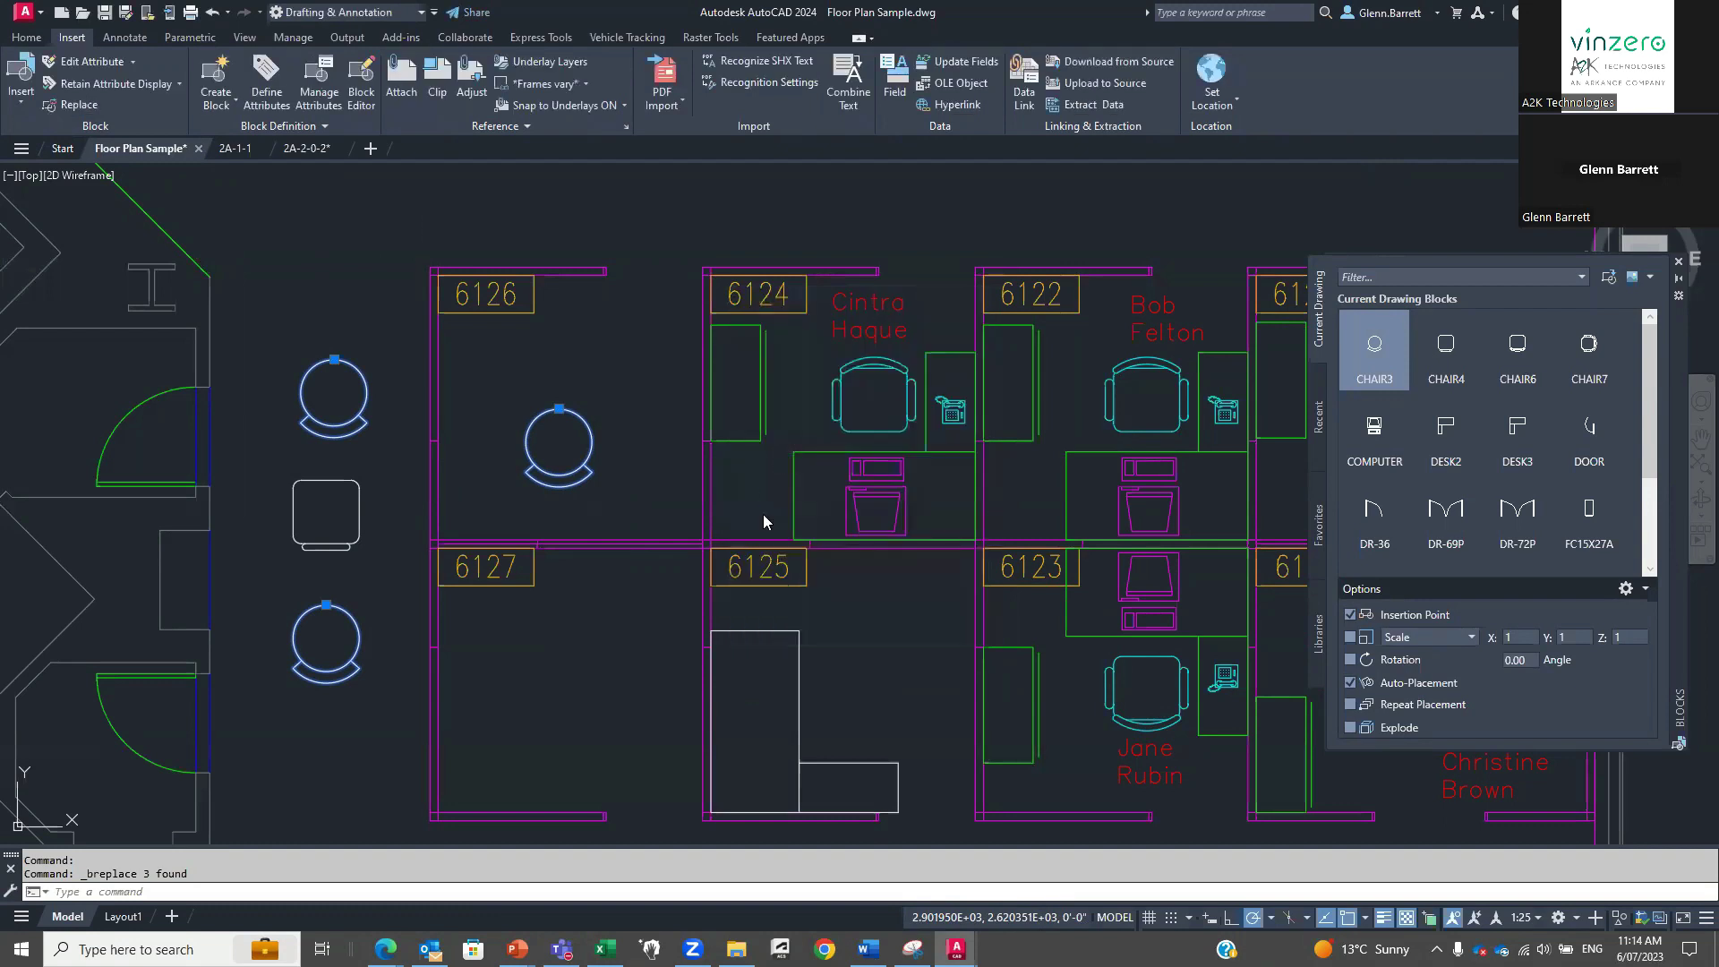
{"action": "left_click", "coordinate": [749, 484]}
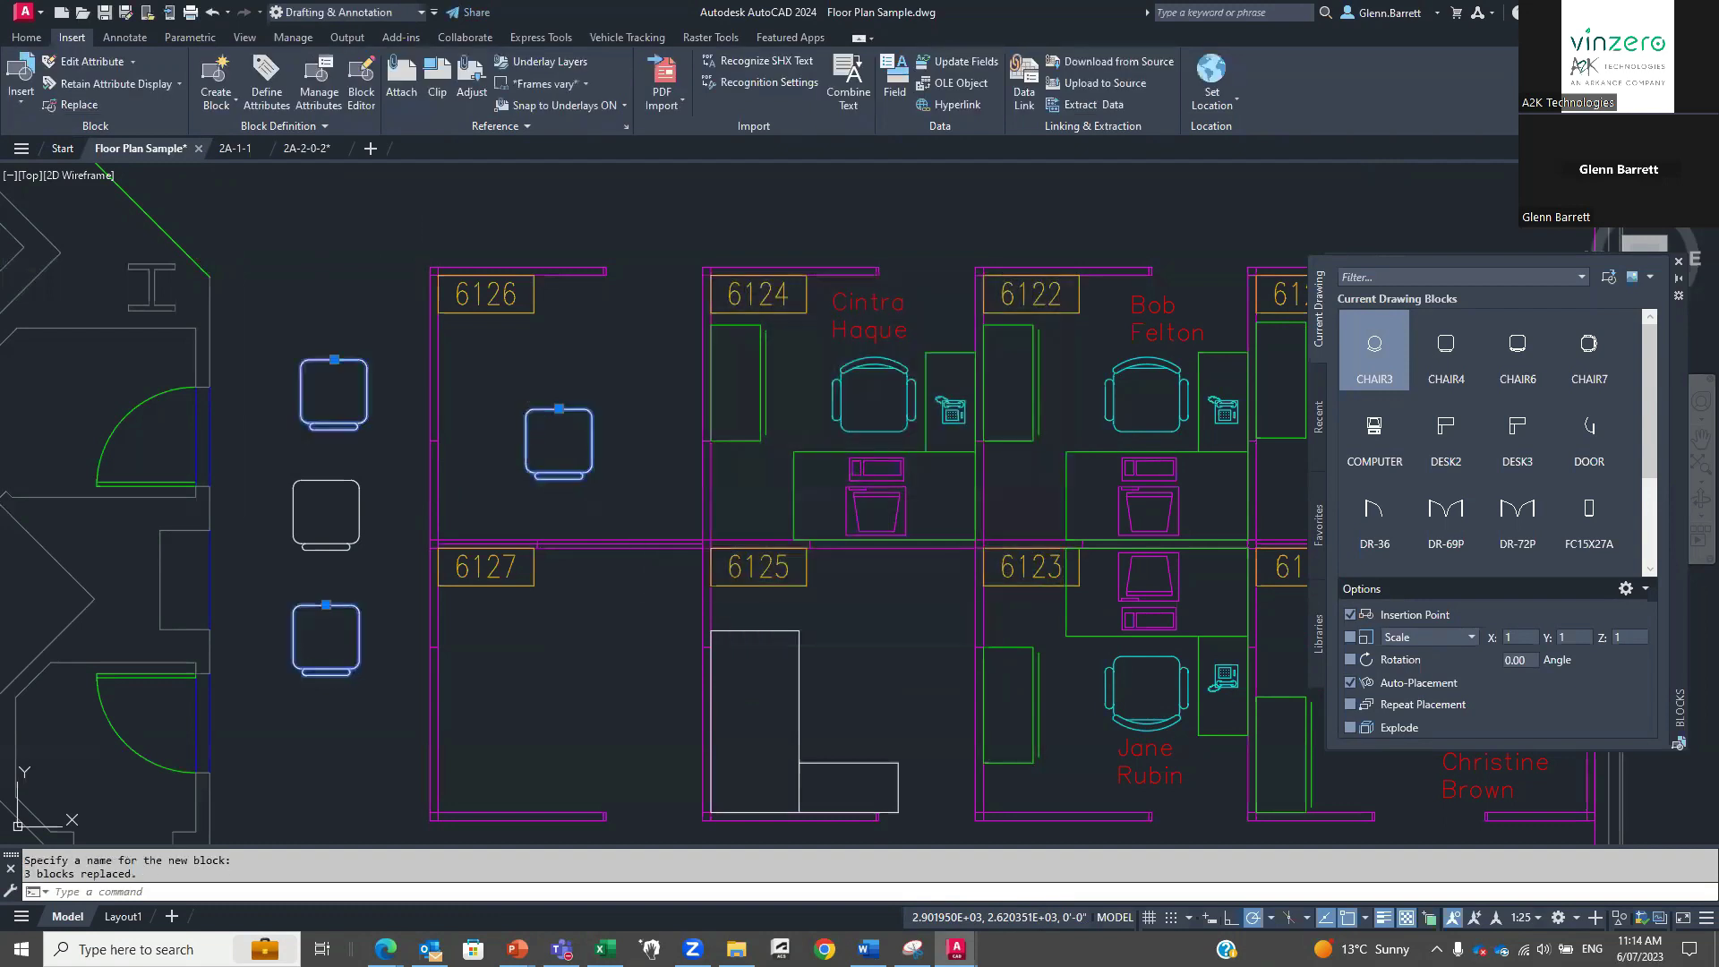
{"action": "key", "text": "Escape"}
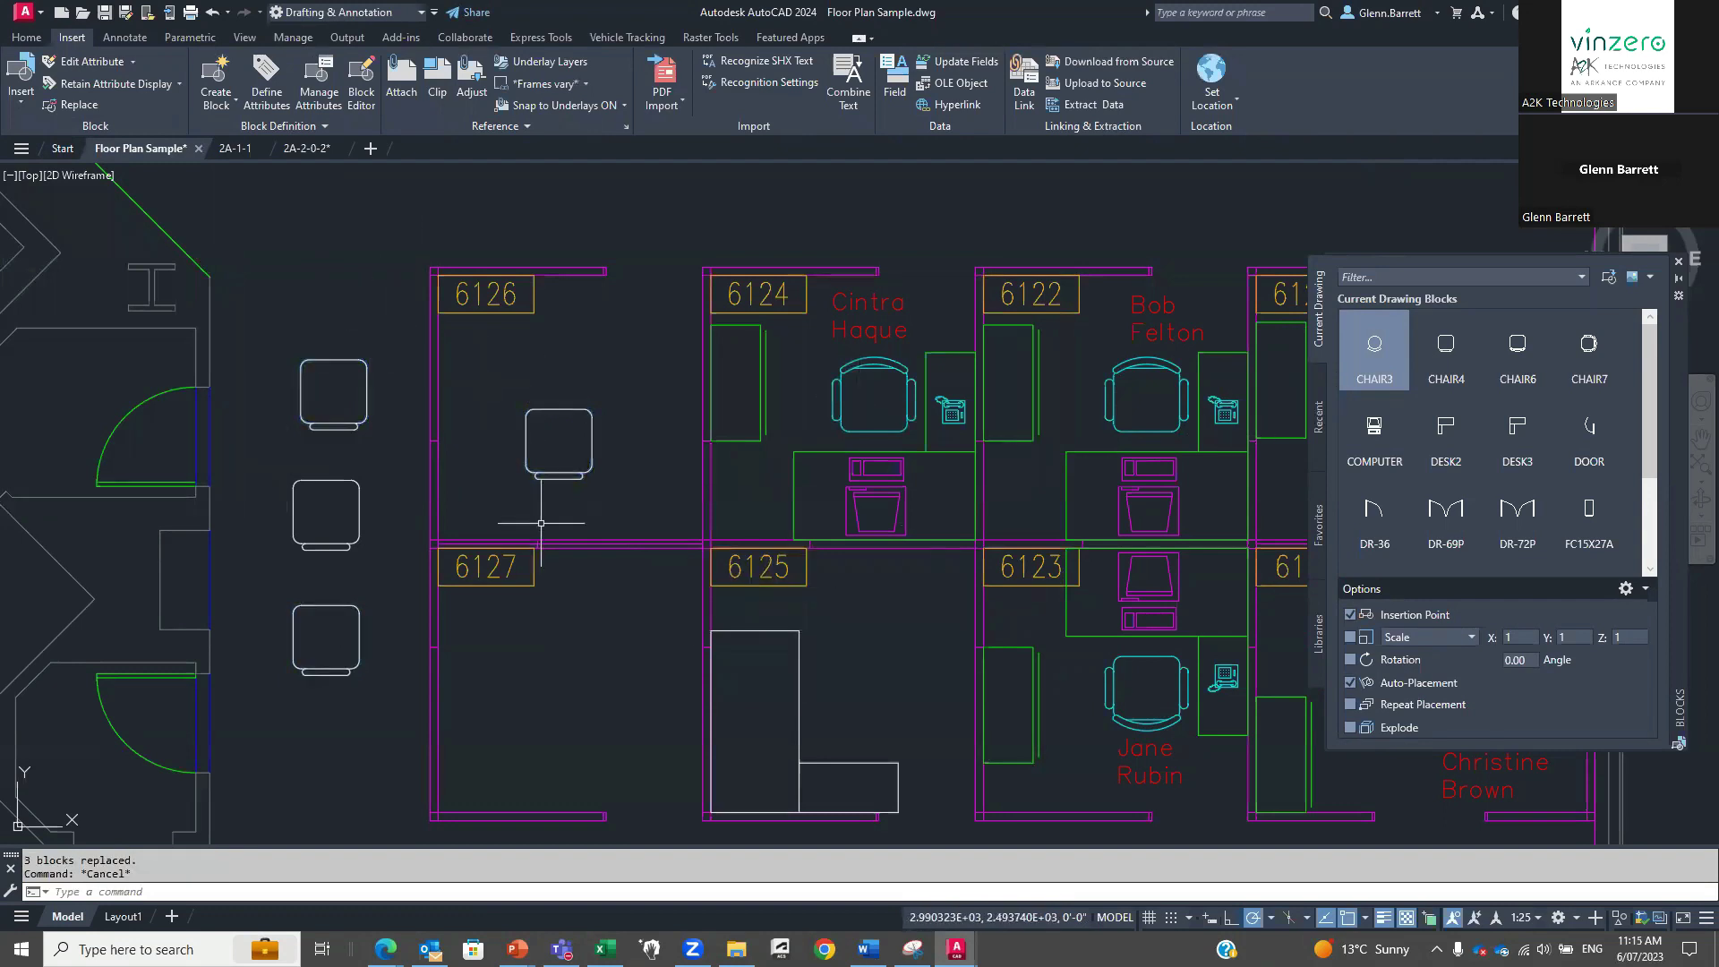
Return to the PowerPoint slide show, advance from Smart Blocks to the Markup Assist slide and reveal its content.
{"action": "left_click", "coordinate": [518, 949]}
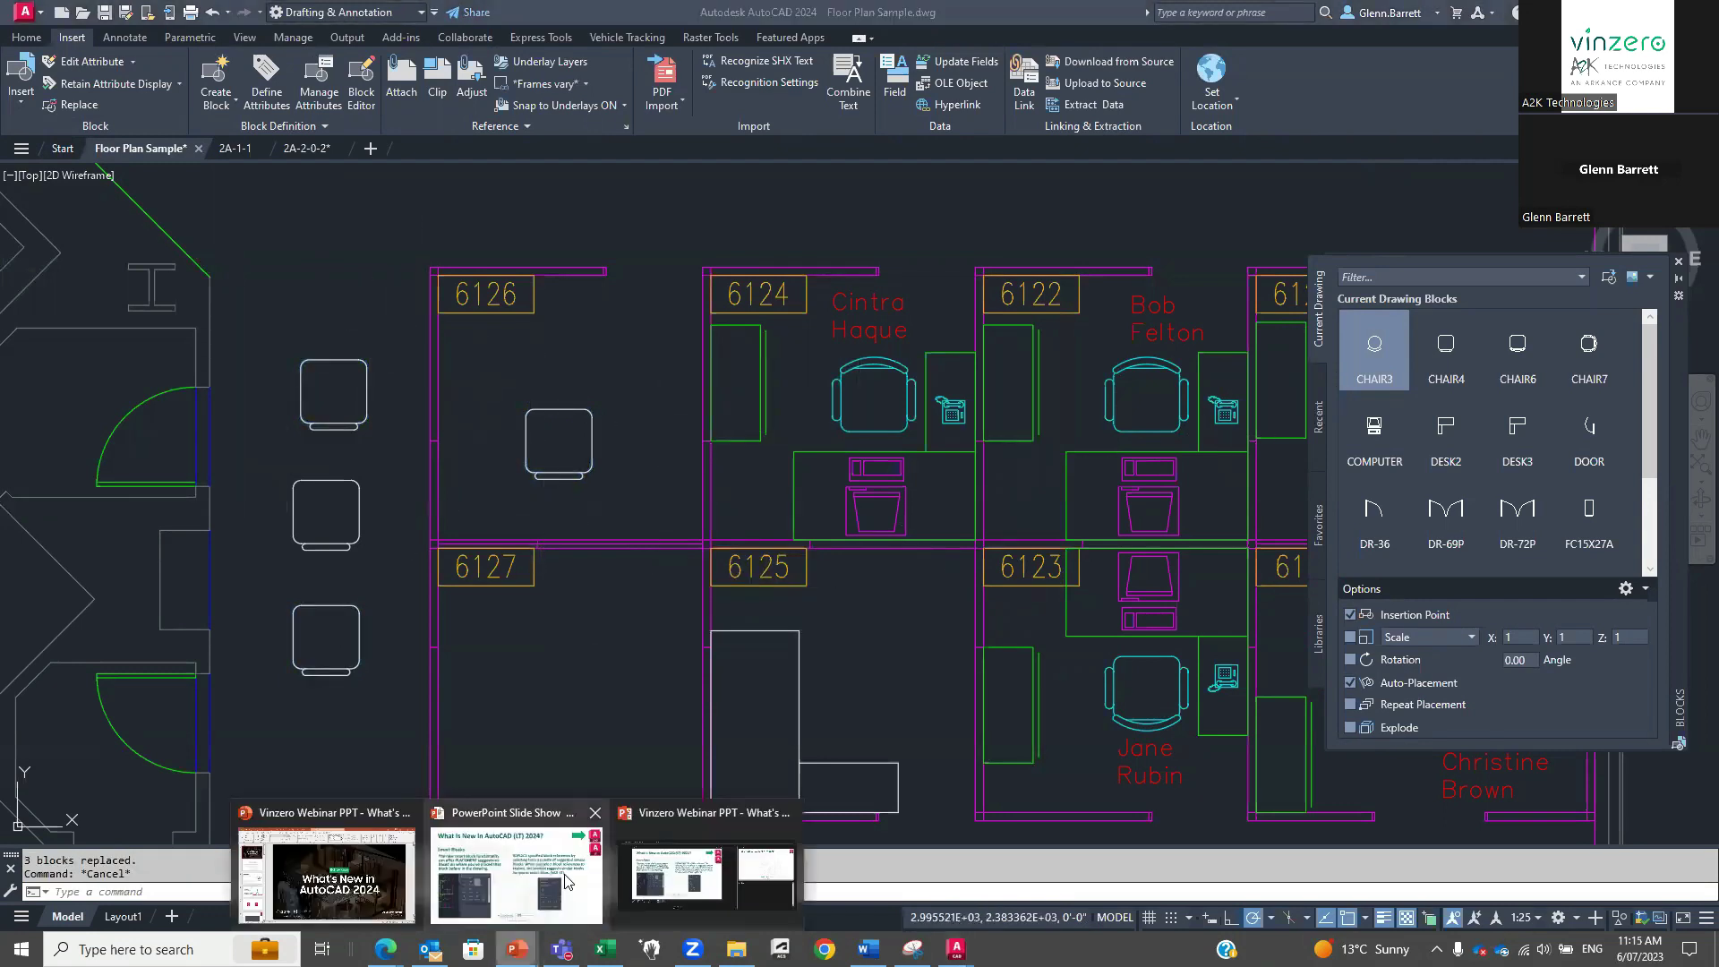
{"action": "left_click", "coordinate": [564, 882]}
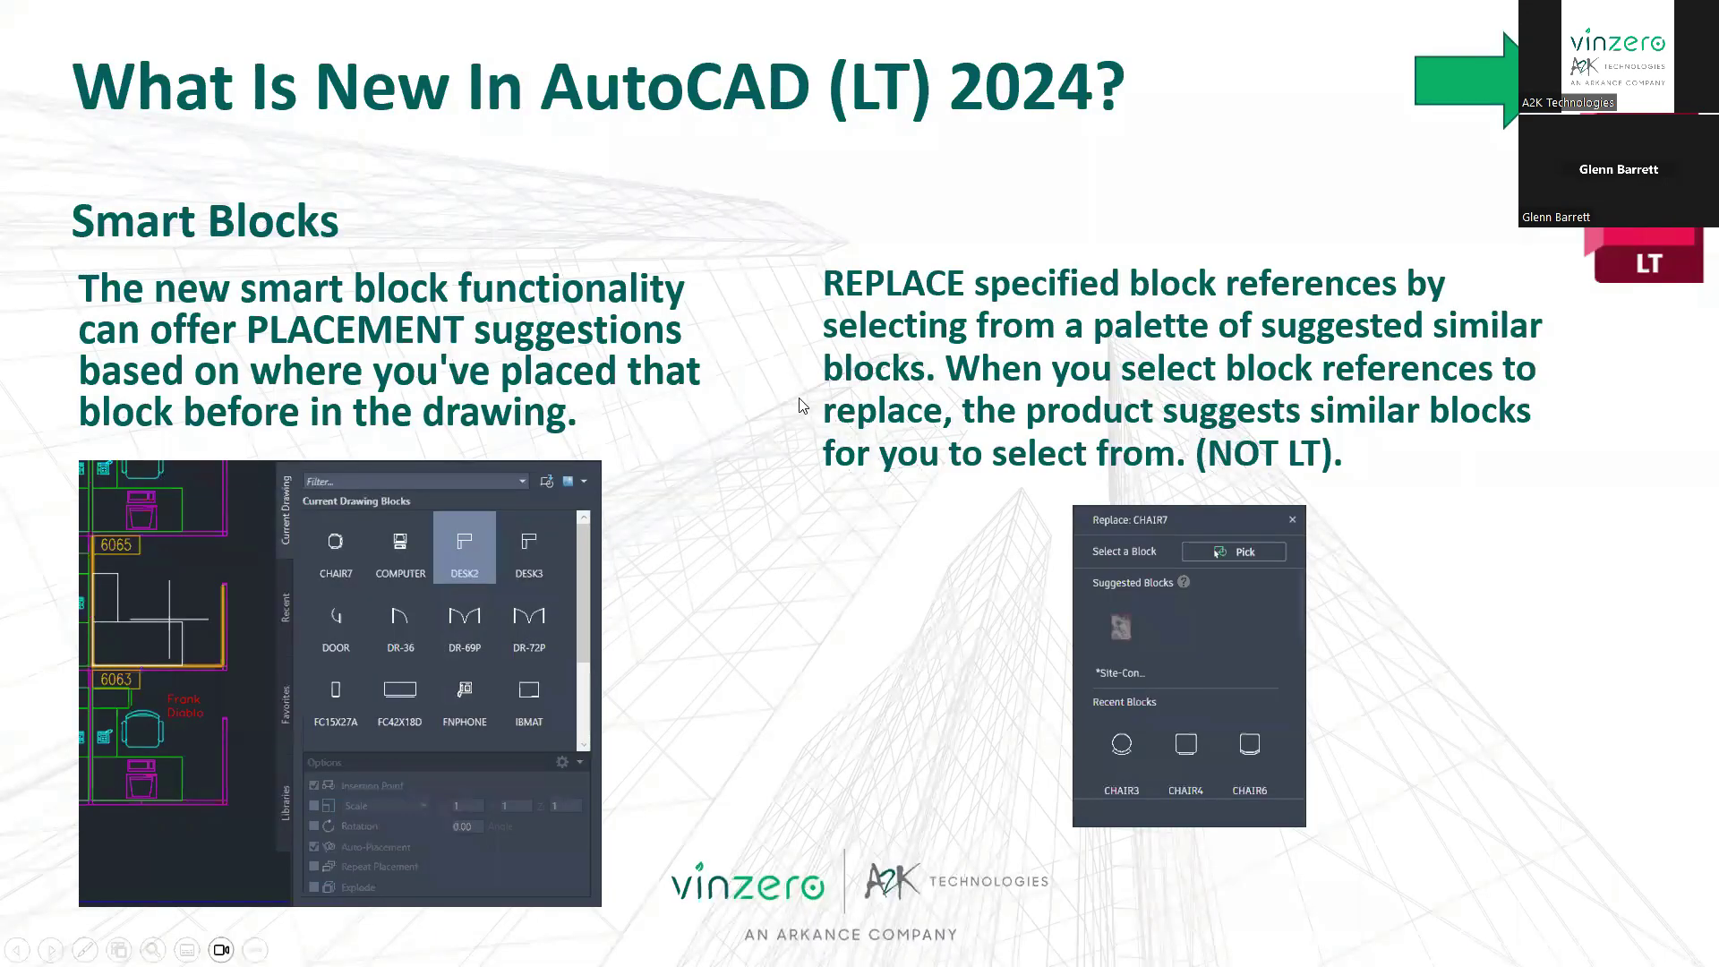
{"action": "left_click", "coordinate": [732, 409]}
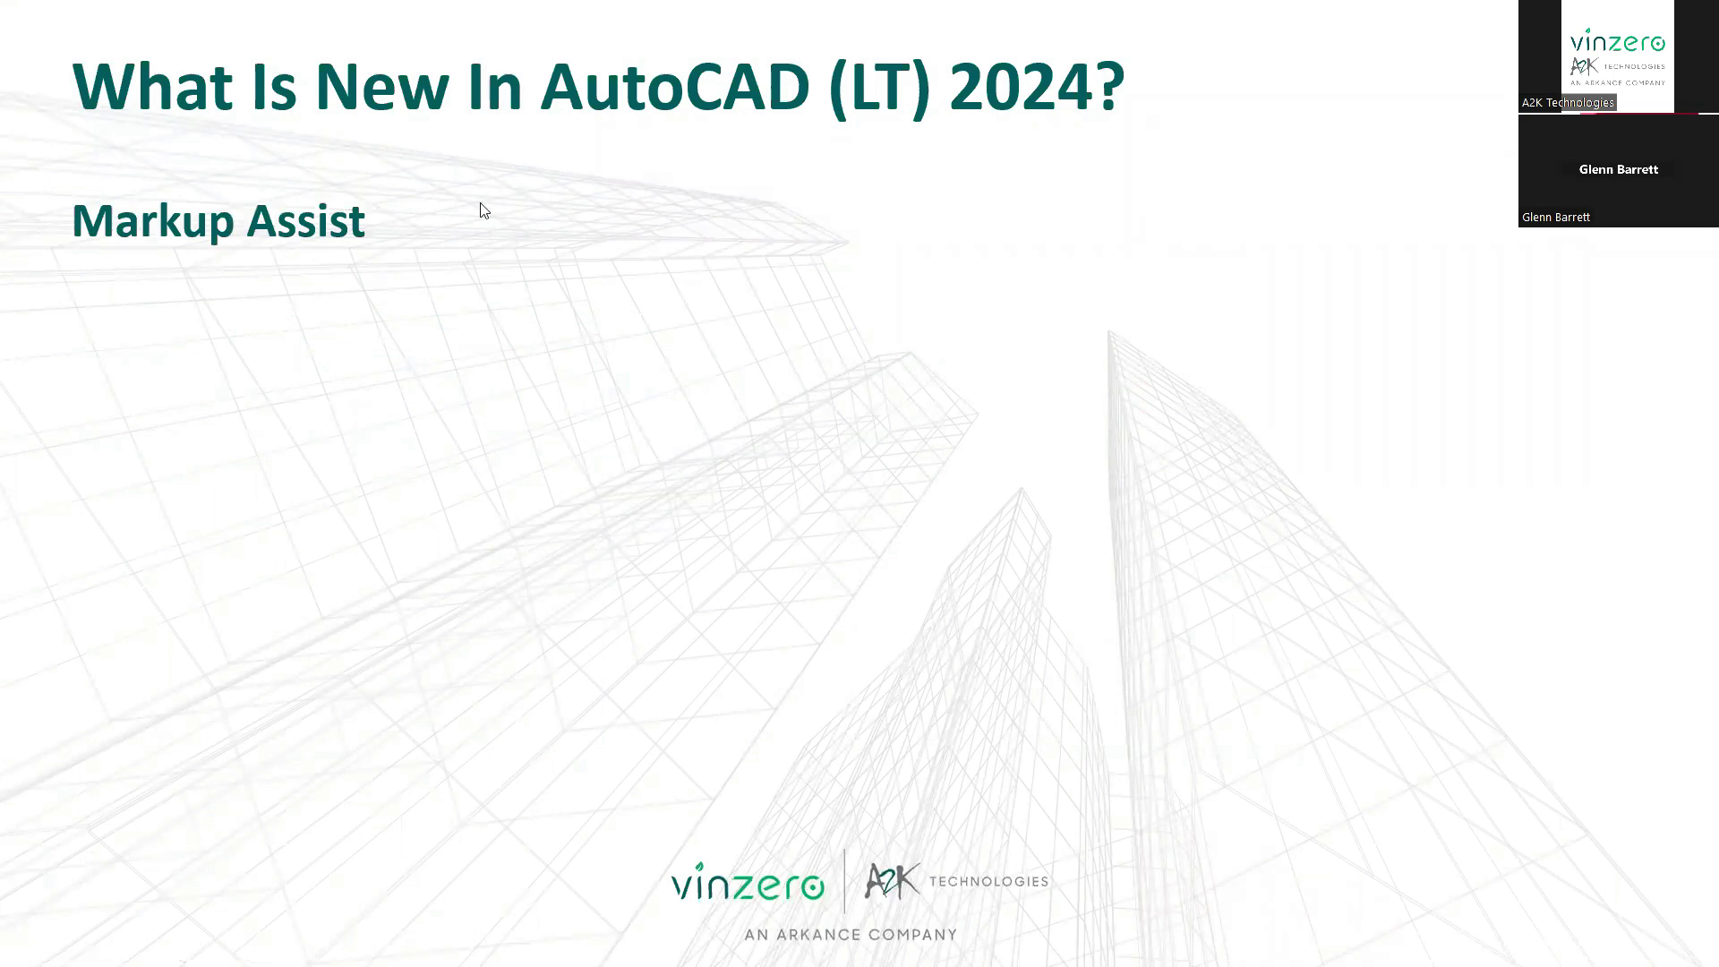
{"action": "left_click", "coordinate": [559, 308]}
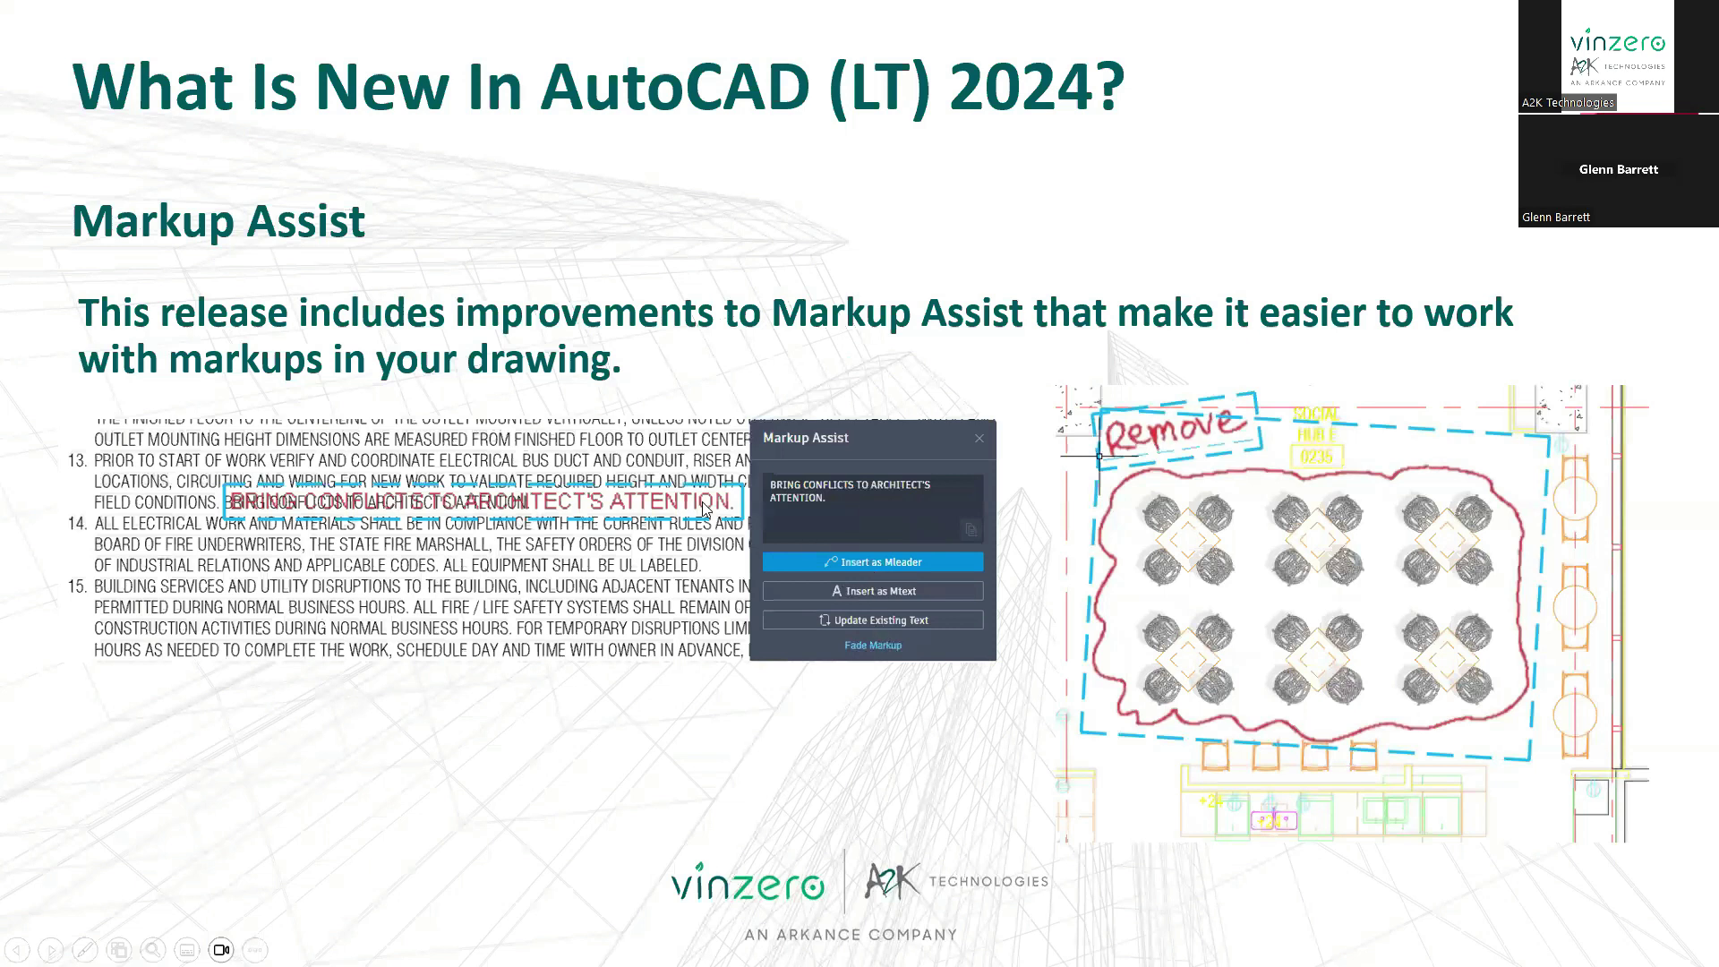
{"action": "left_click", "coordinate": [972, 271]}
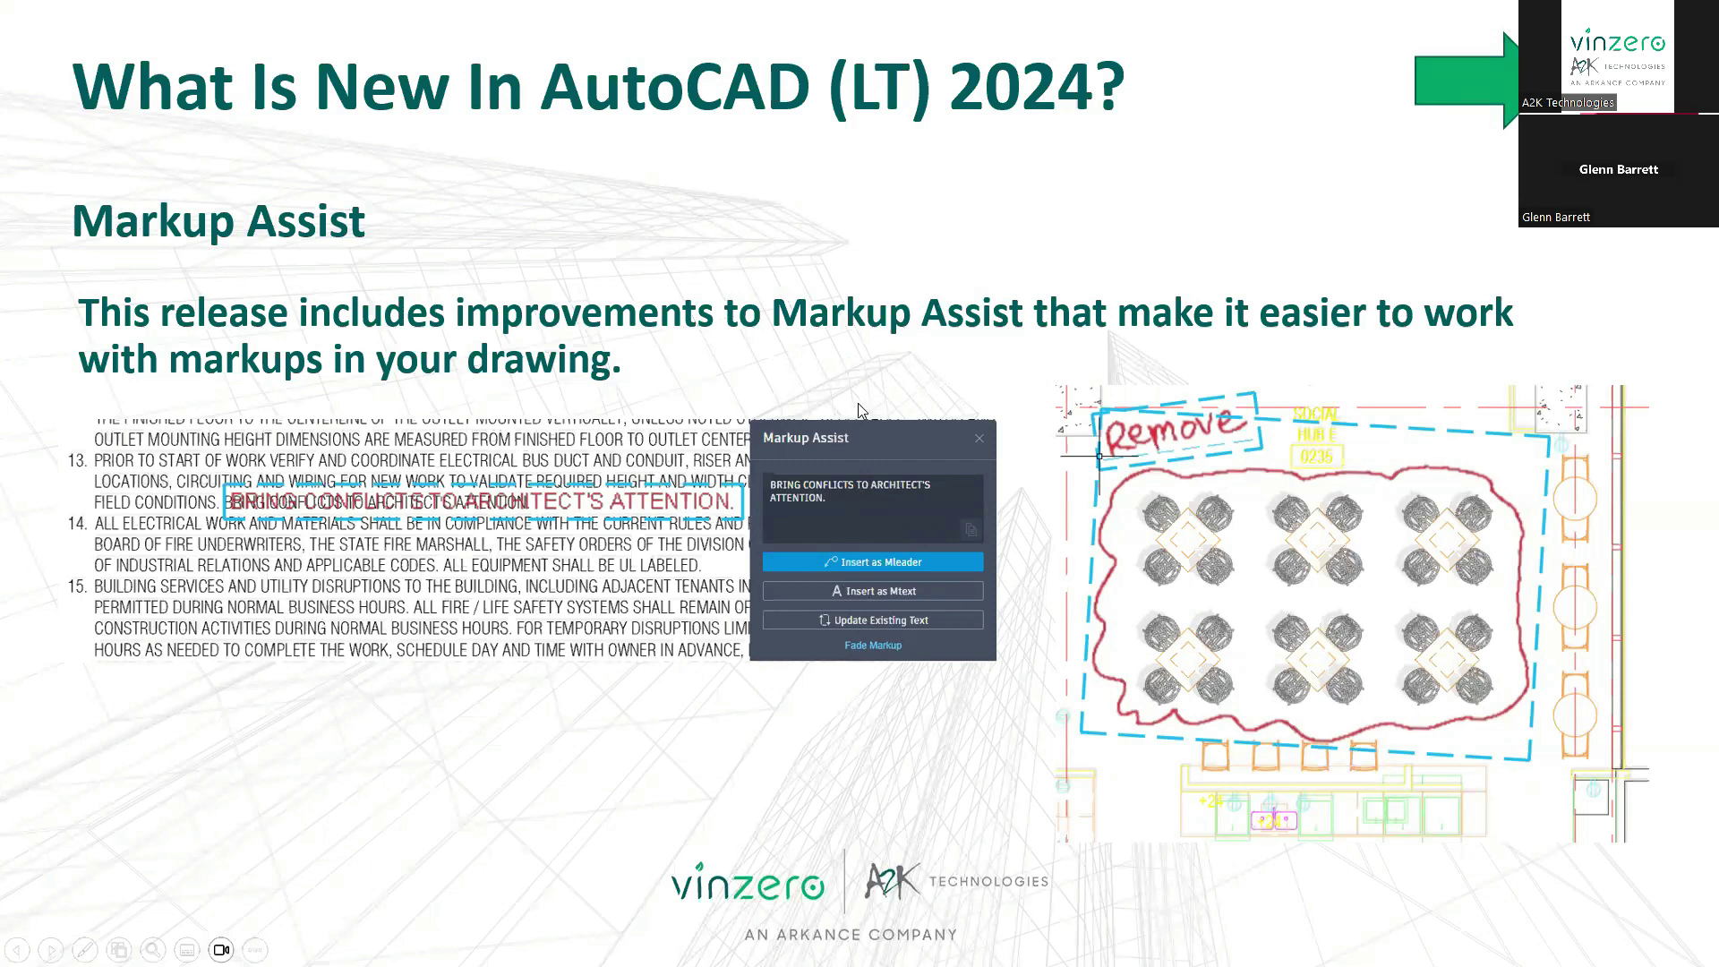
Switch to the 2A-2-0-2 drawing in AutoCAD and close the Blocks palette.
{"action": "key", "text": "alt+Tab"}
{"action": "left_click", "coordinate": [580, 190]}
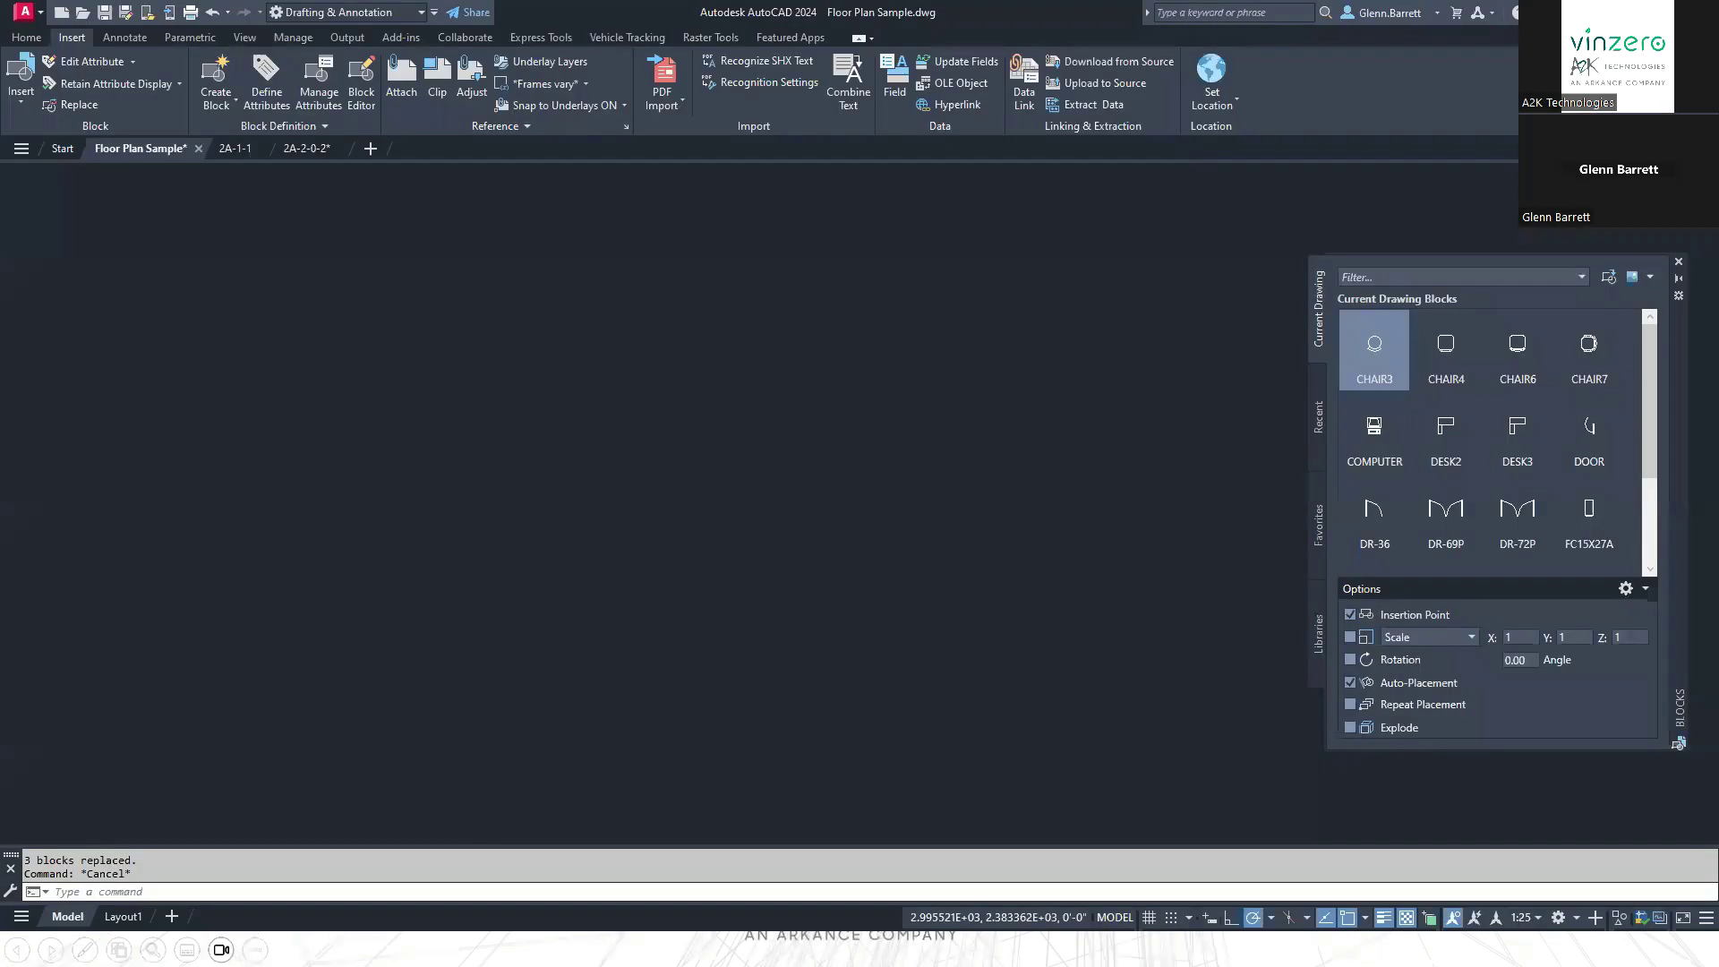
{"action": "left_click", "coordinate": [302, 154]}
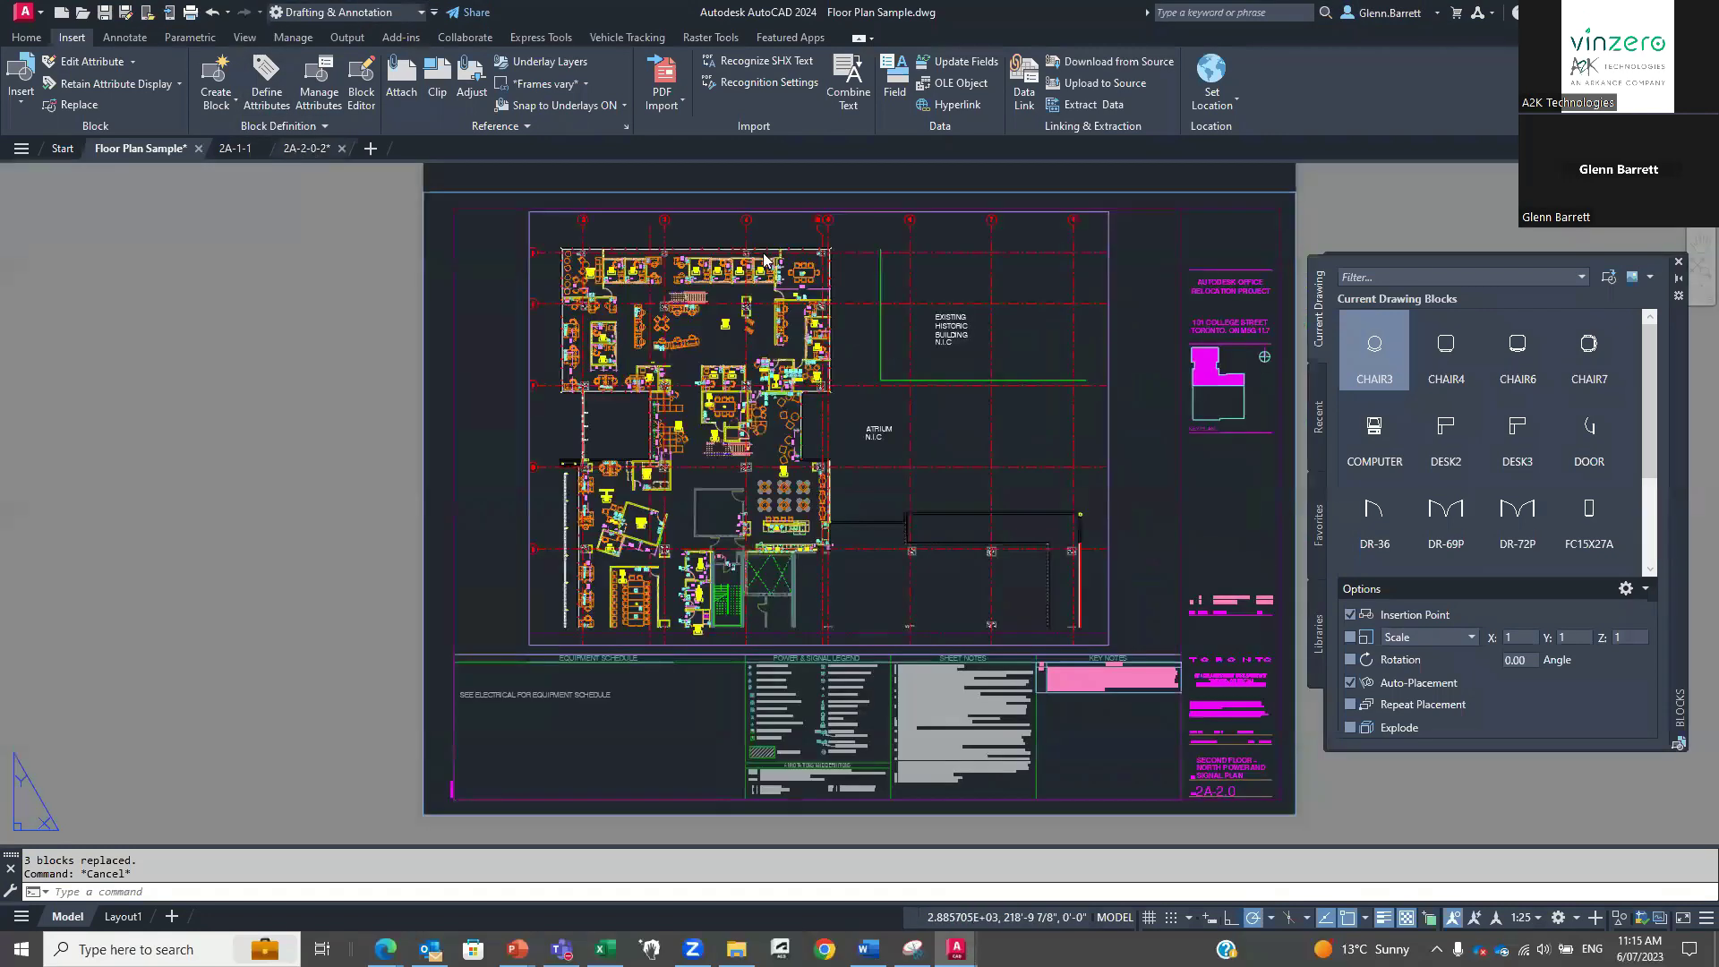
{"action": "left_click", "coordinate": [1678, 264]}
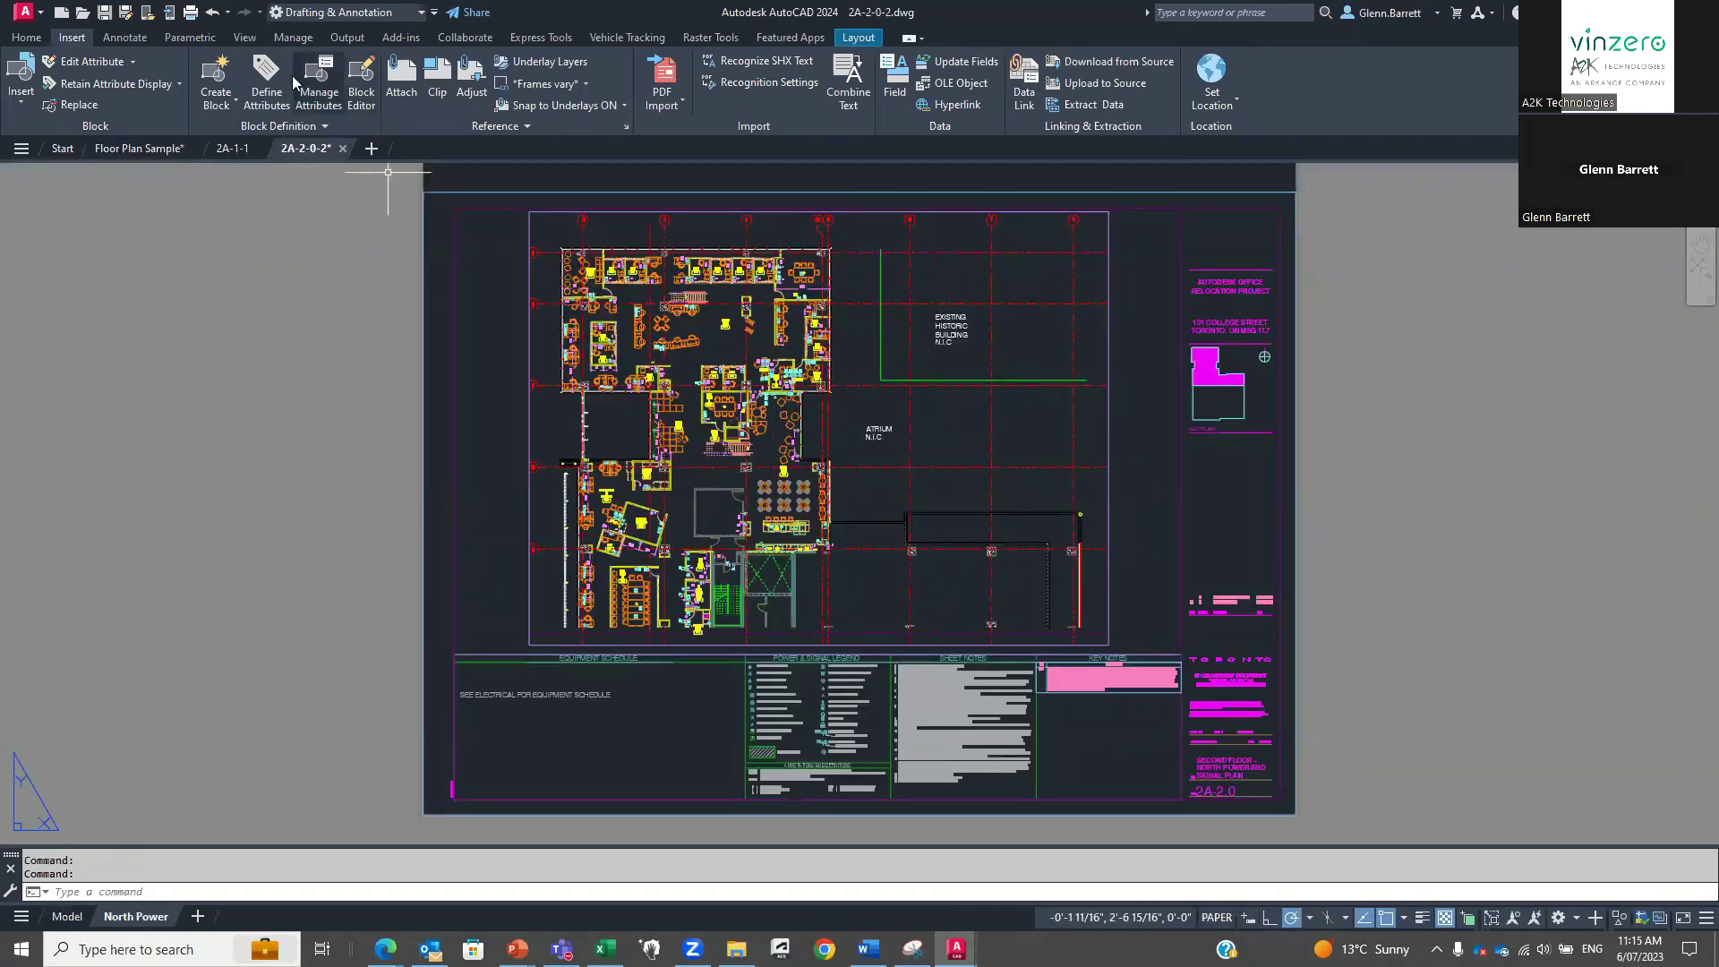
Open Trace2 from the drawing's traces and close the Traces palette to clear the view.
{"action": "left_click", "coordinate": [457, 38]}
{"action": "left_click", "coordinate": [187, 68]}
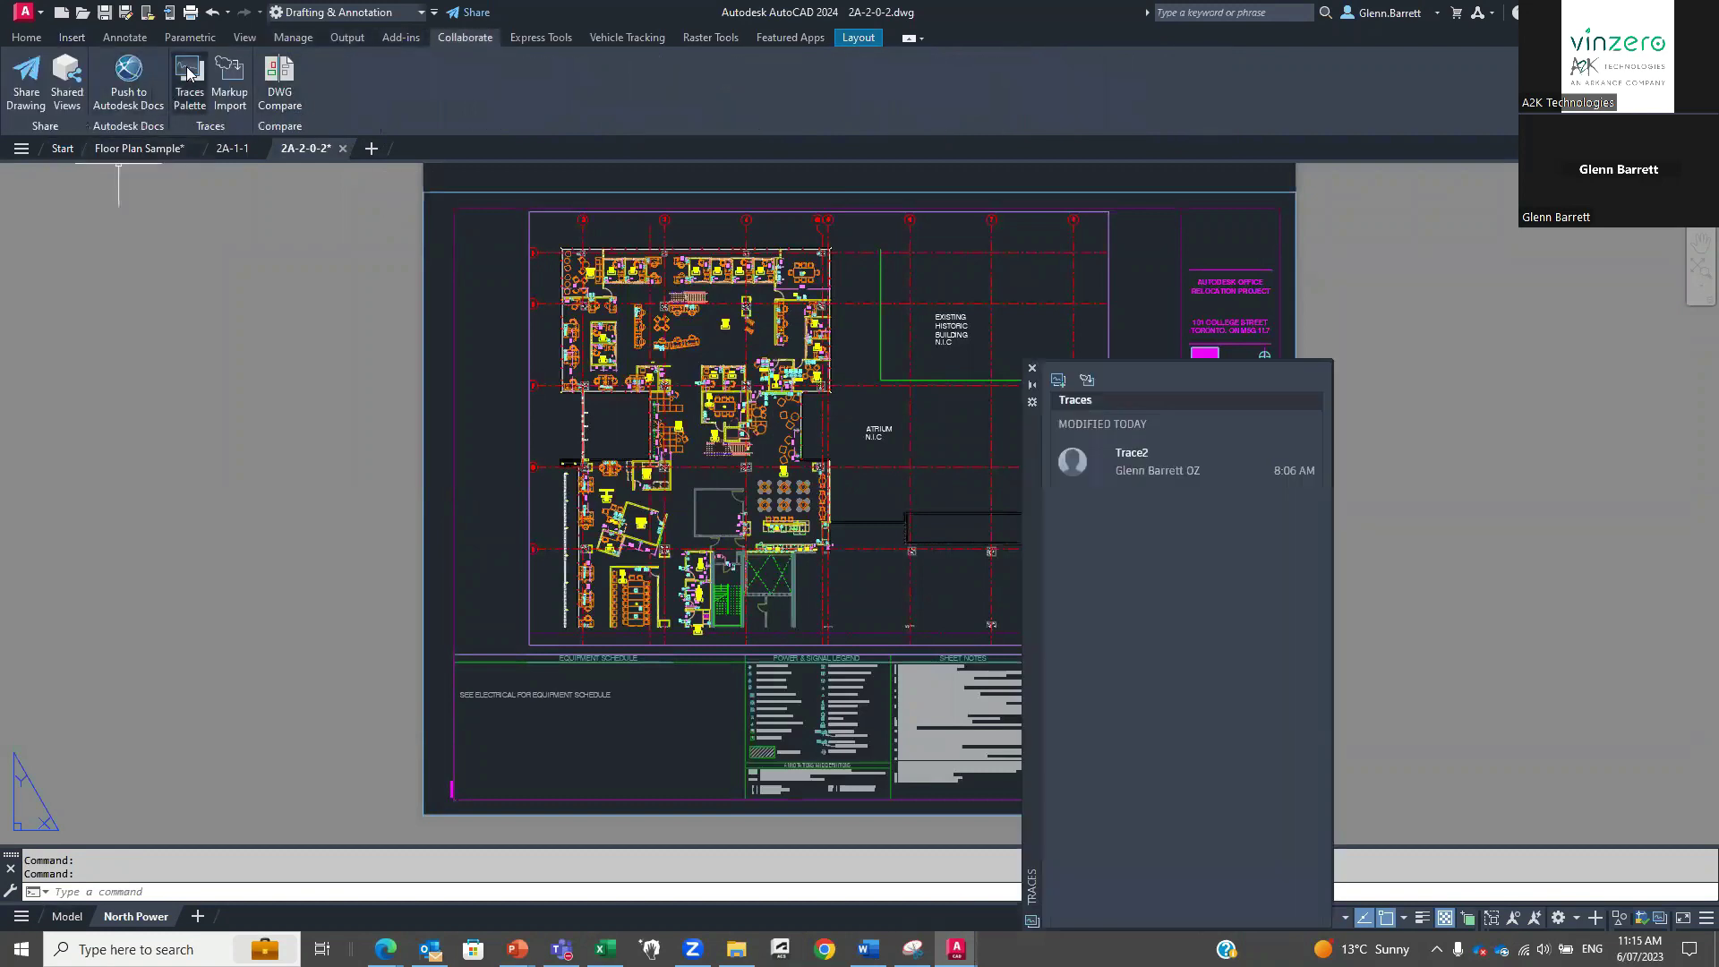
{"action": "left_click", "coordinate": [1162, 461]}
{"action": "double_click", "coordinate": [1153, 470]}
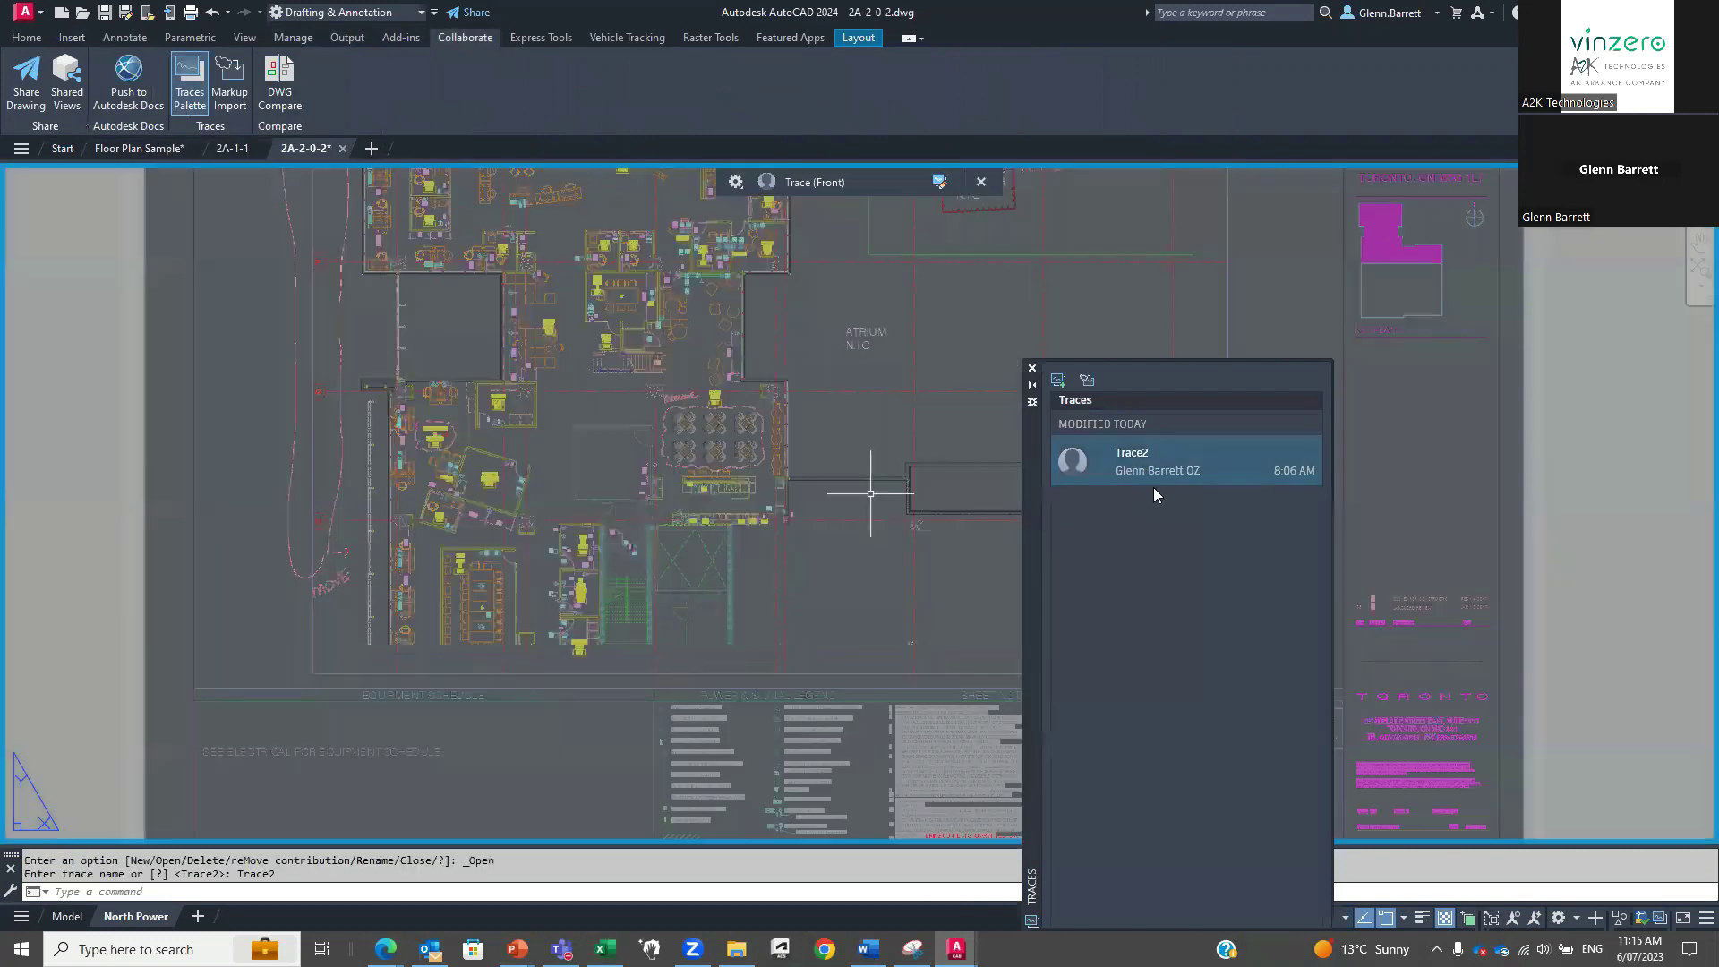
{"action": "left_click", "coordinate": [1031, 368]}
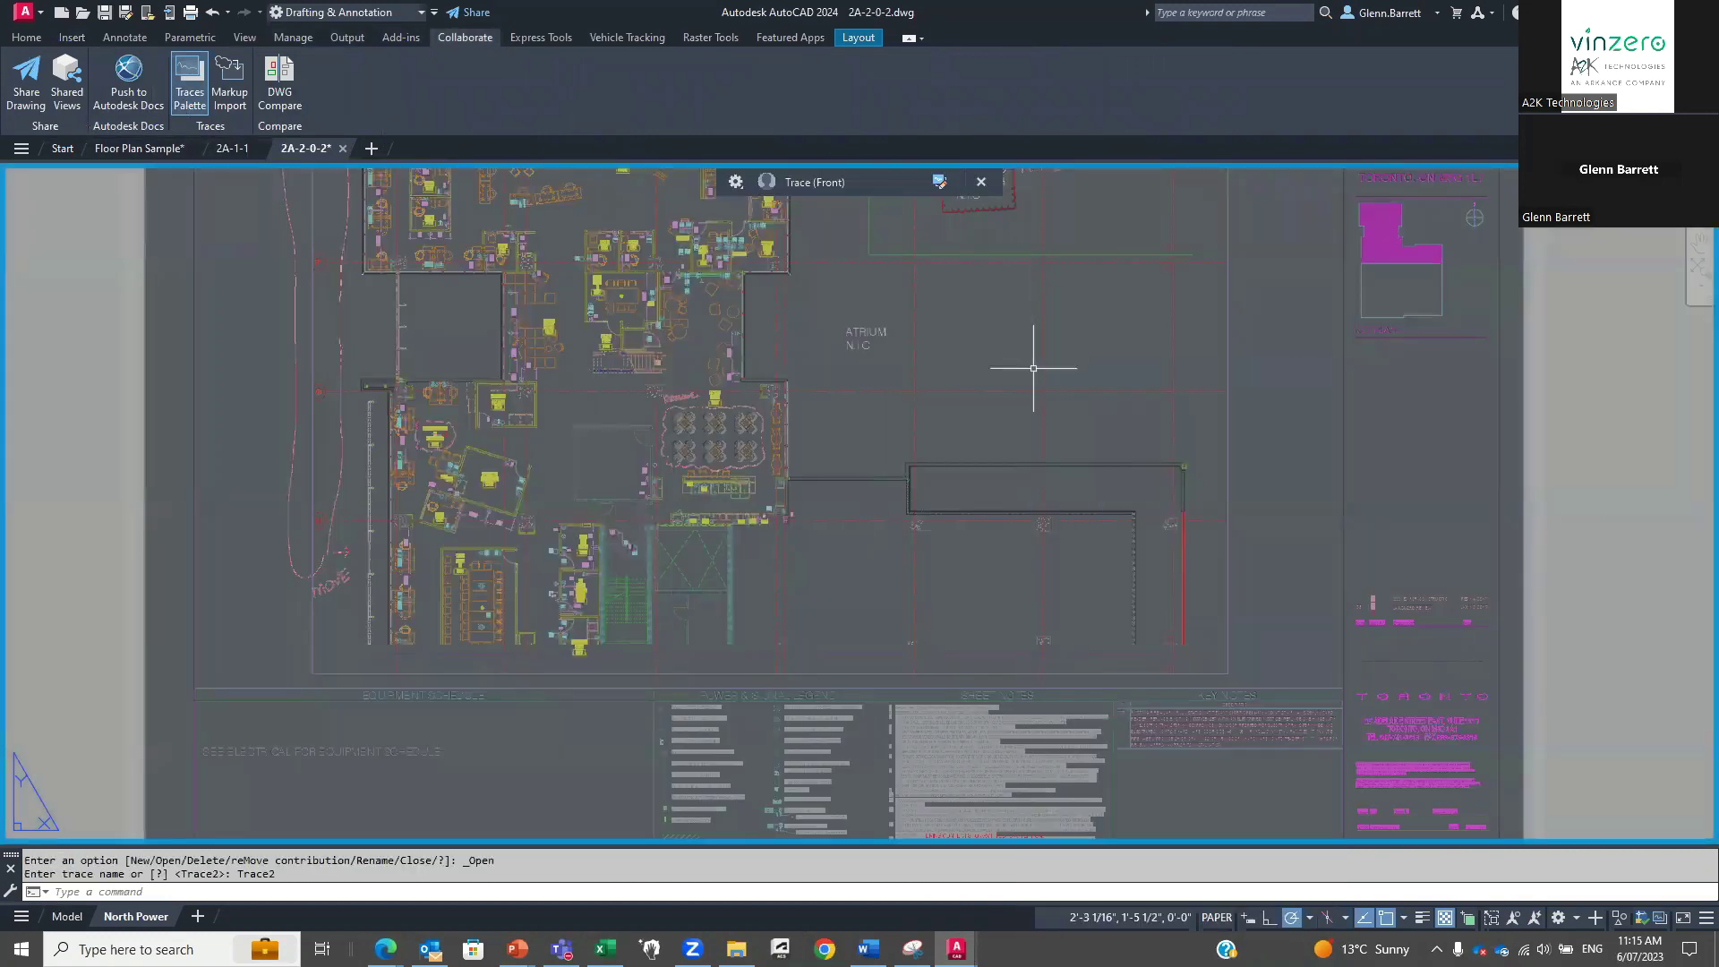
Examine the trace markups across the floor plan, including the Remove cloud in Social Hub E and the Heritage note at the existing historic building.
{"action": "scroll", "coordinate": [949, 596], "scroll_direction": "up", "scroll_amount": 6}
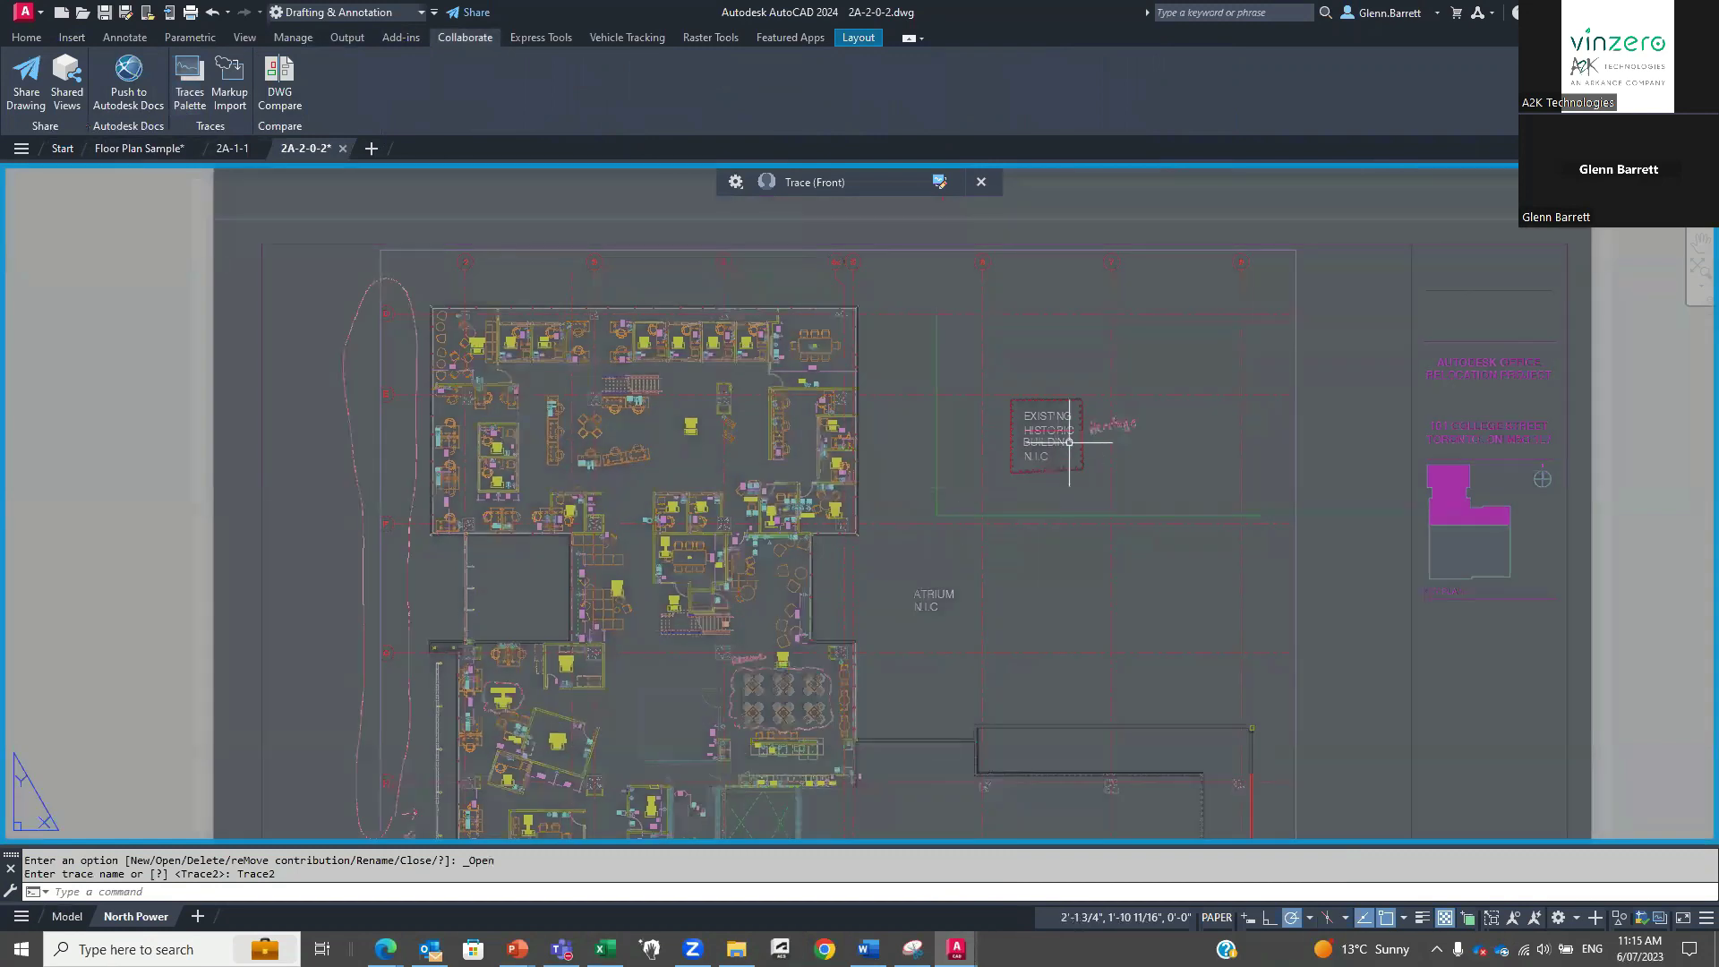
{"action": "scroll", "coordinate": [949, 596], "scroll_direction": "down", "scroll_amount": 8}
{"action": "middle_click_drag", "start_coordinate": [928, 602], "coordinate": [896, 174]}
{"action": "middle_click_drag", "start_coordinate": [824, 485], "coordinate": [802, 385]}
{"action": "scroll", "coordinate": [802, 384], "scroll_direction": "up", "scroll_amount": 8}
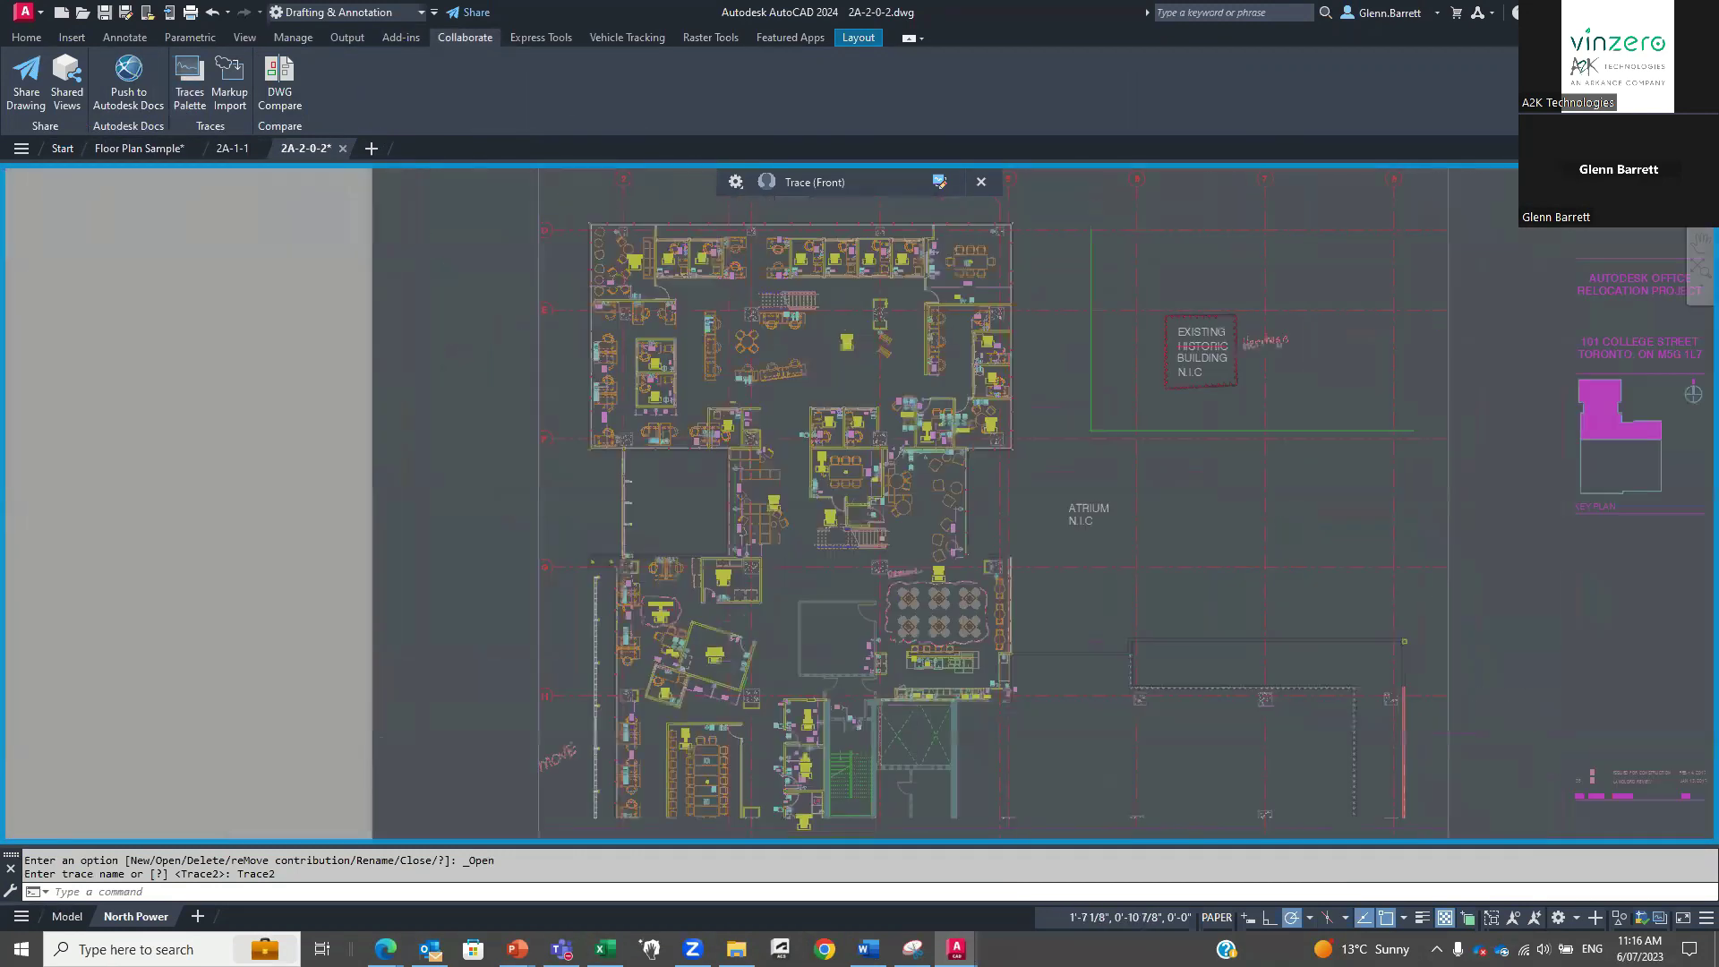
{"action": "scroll", "coordinate": [976, 589], "scroll_direction": "up", "scroll_amount": 2}
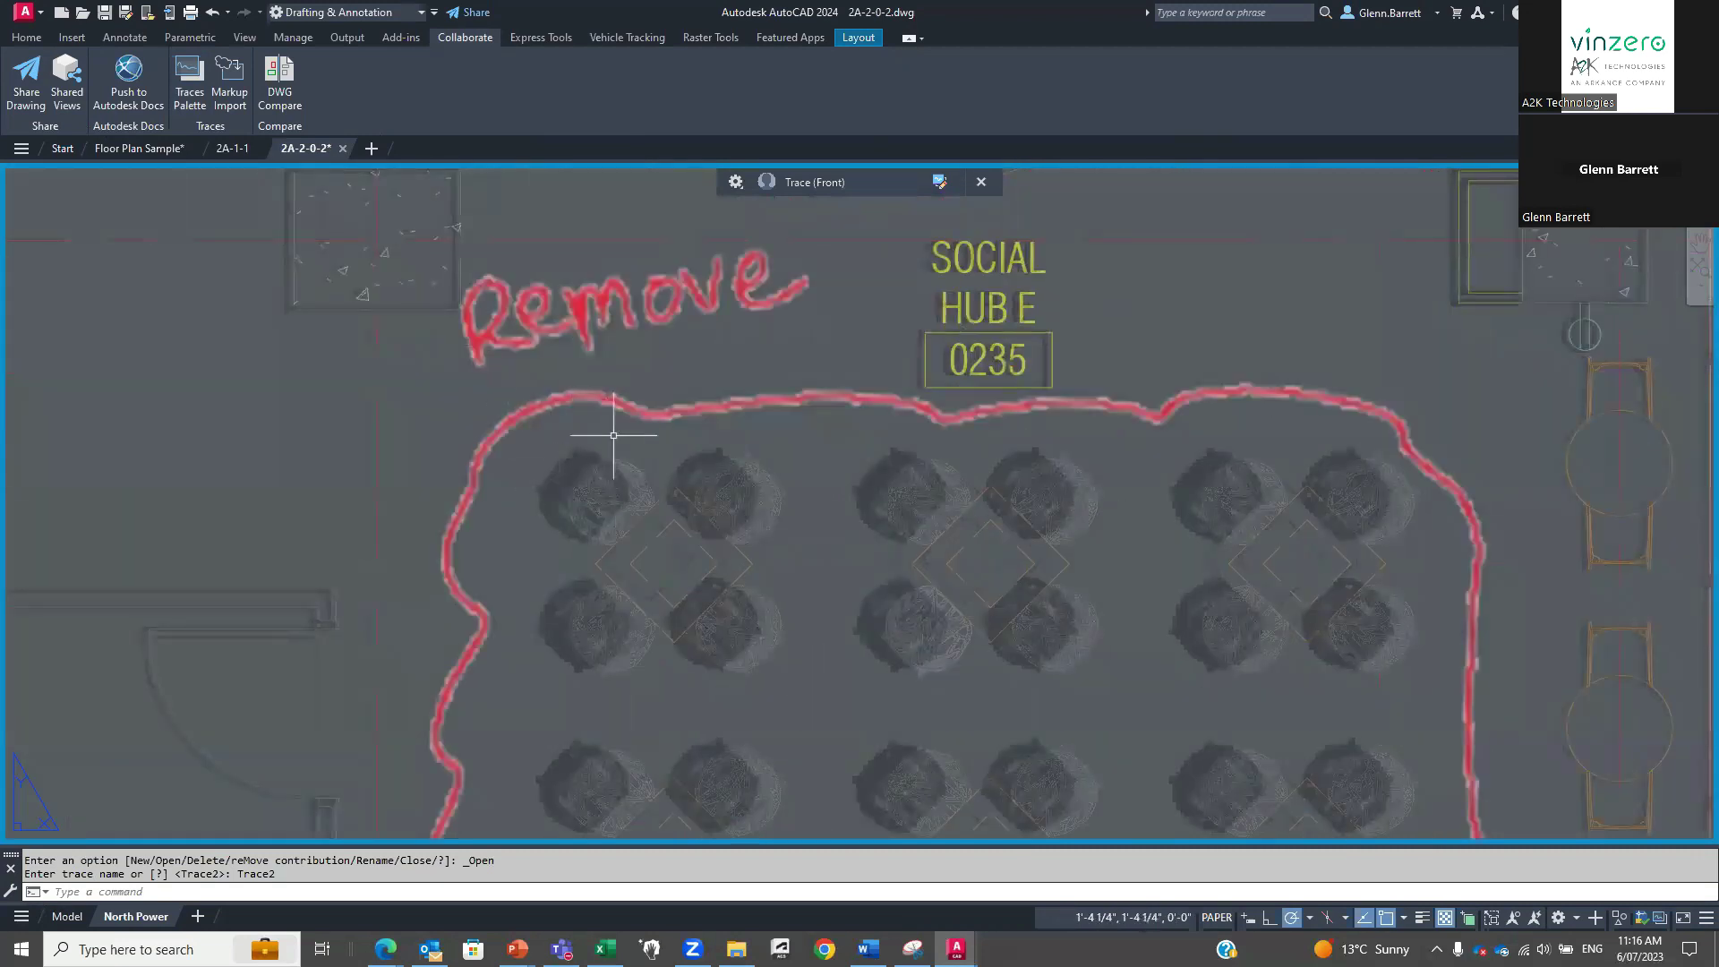
{"action": "scroll", "coordinate": [779, 593], "scroll_direction": "down", "scroll_amount": 8}
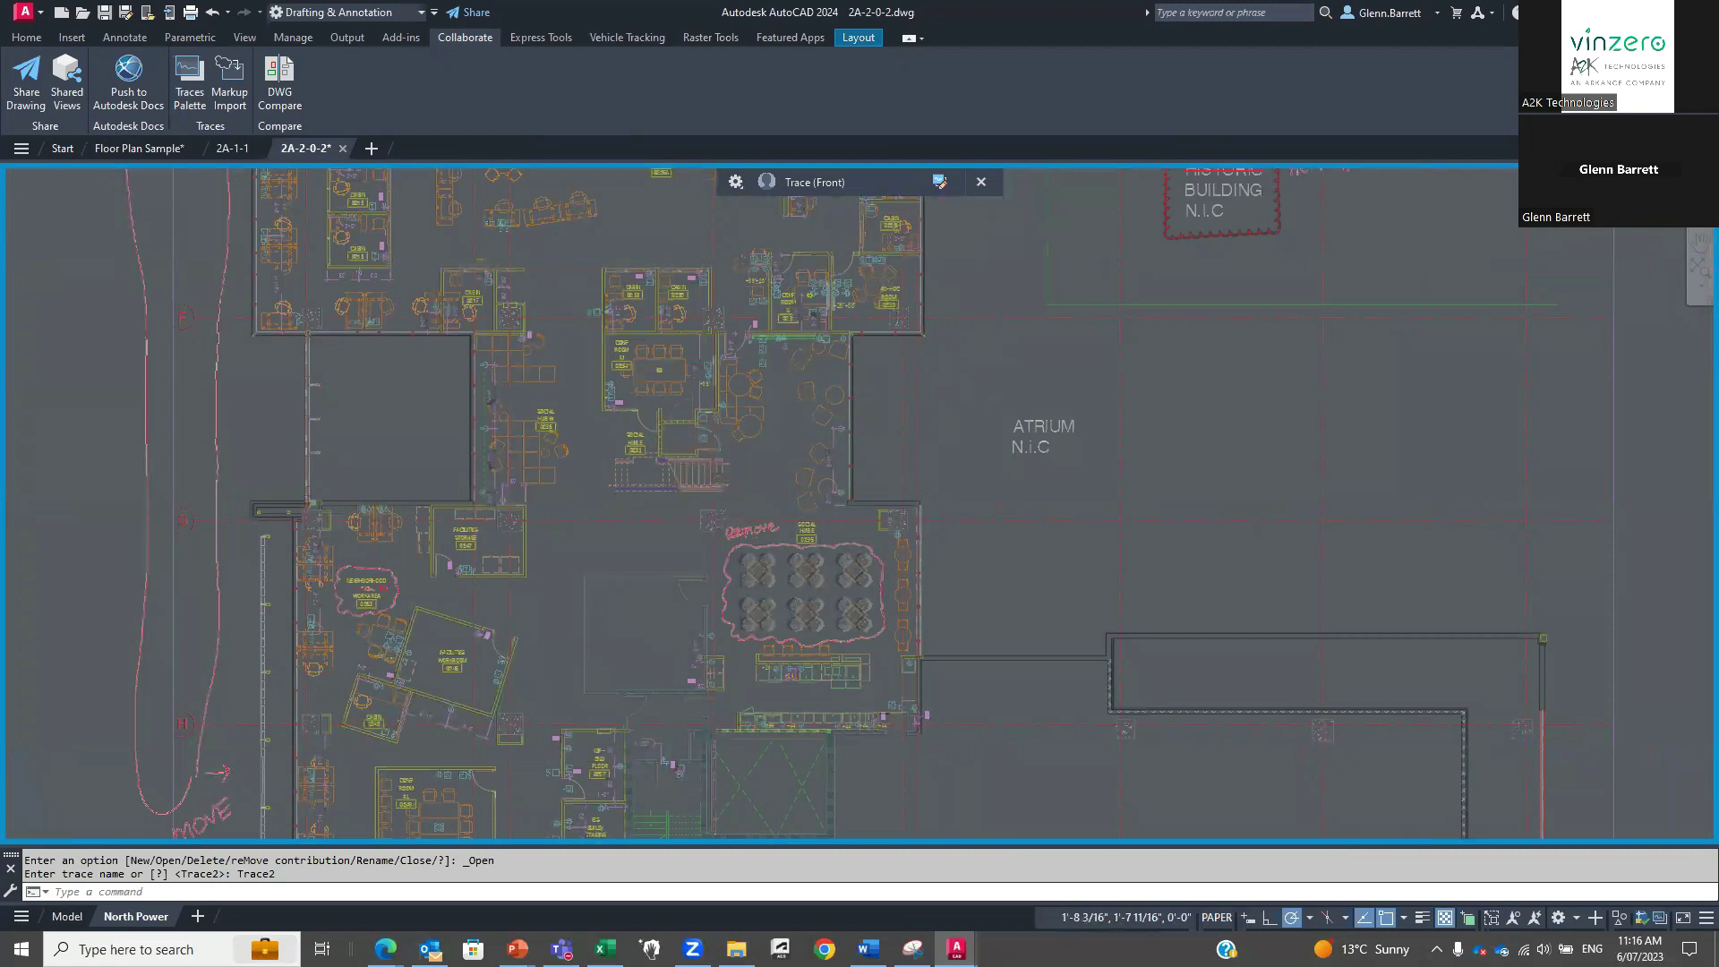
{"action": "scroll", "coordinate": [931, 322], "scroll_direction": "down", "scroll_amount": 10}
{"action": "scroll", "coordinate": [883, 421], "scroll_direction": "up", "scroll_amount": 3}
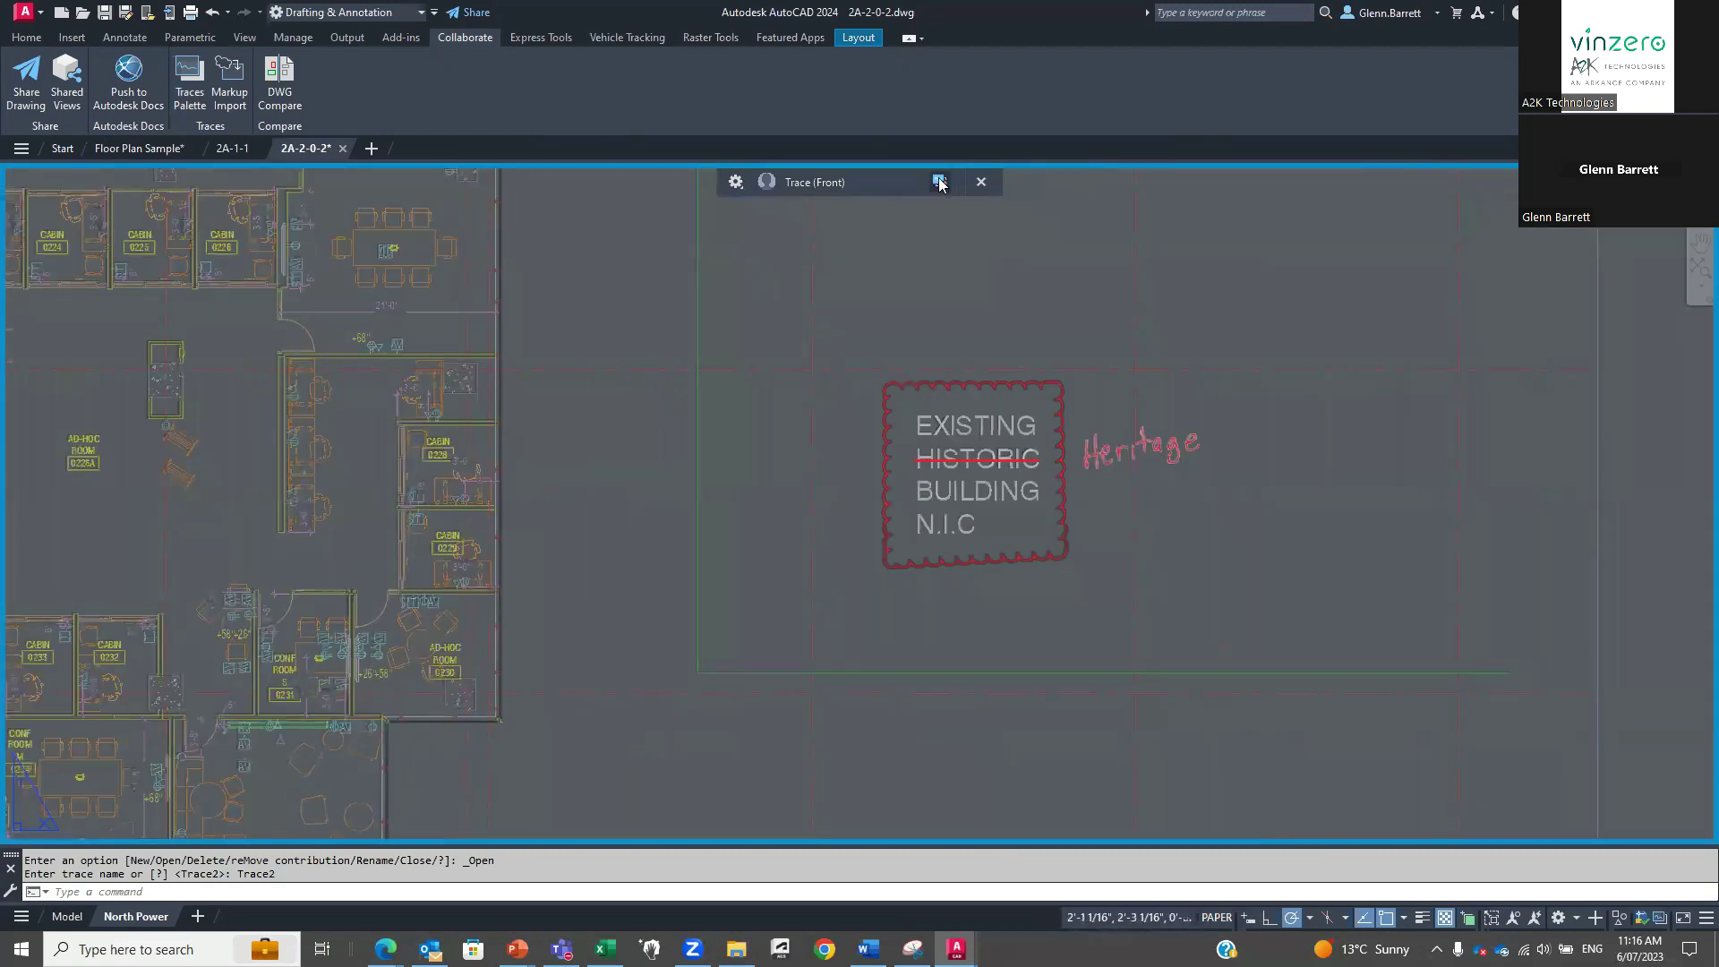
Put the trace behind the drawing and, inside the viewport, use Markup Assist to replace HISTORIC in the existing building label with the markup text HERITAGE.
{"action": "key", "text": "Escape"}
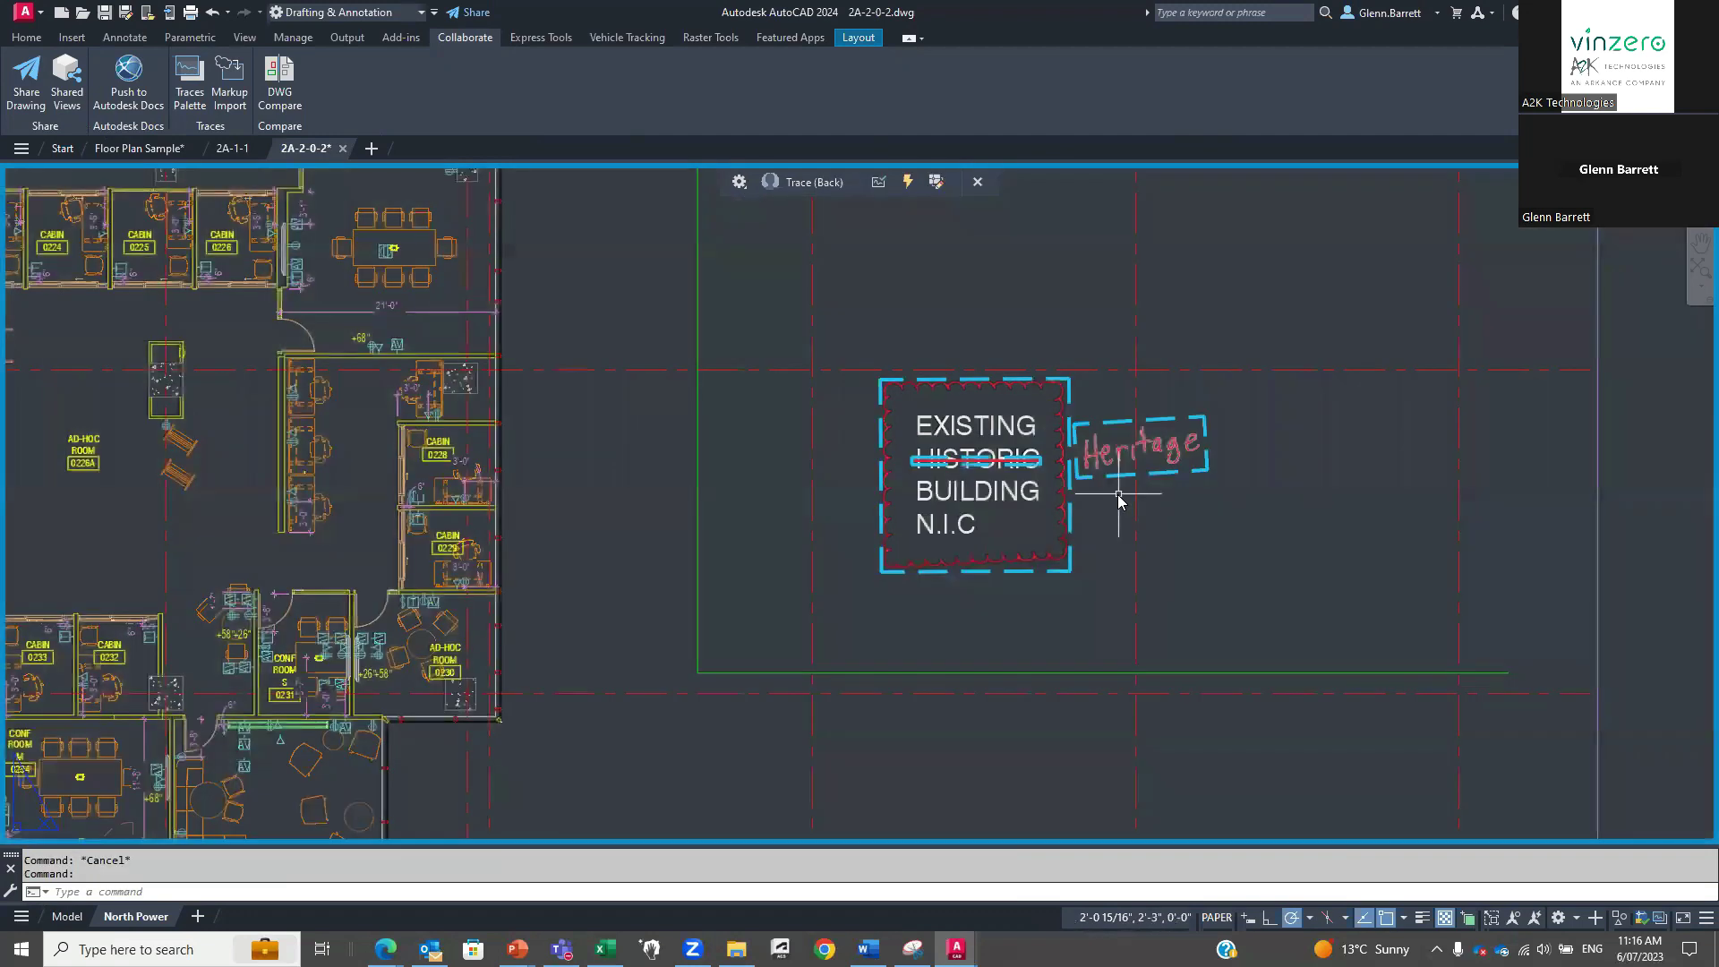
{"action": "double_click", "coordinate": [1292, 603]}
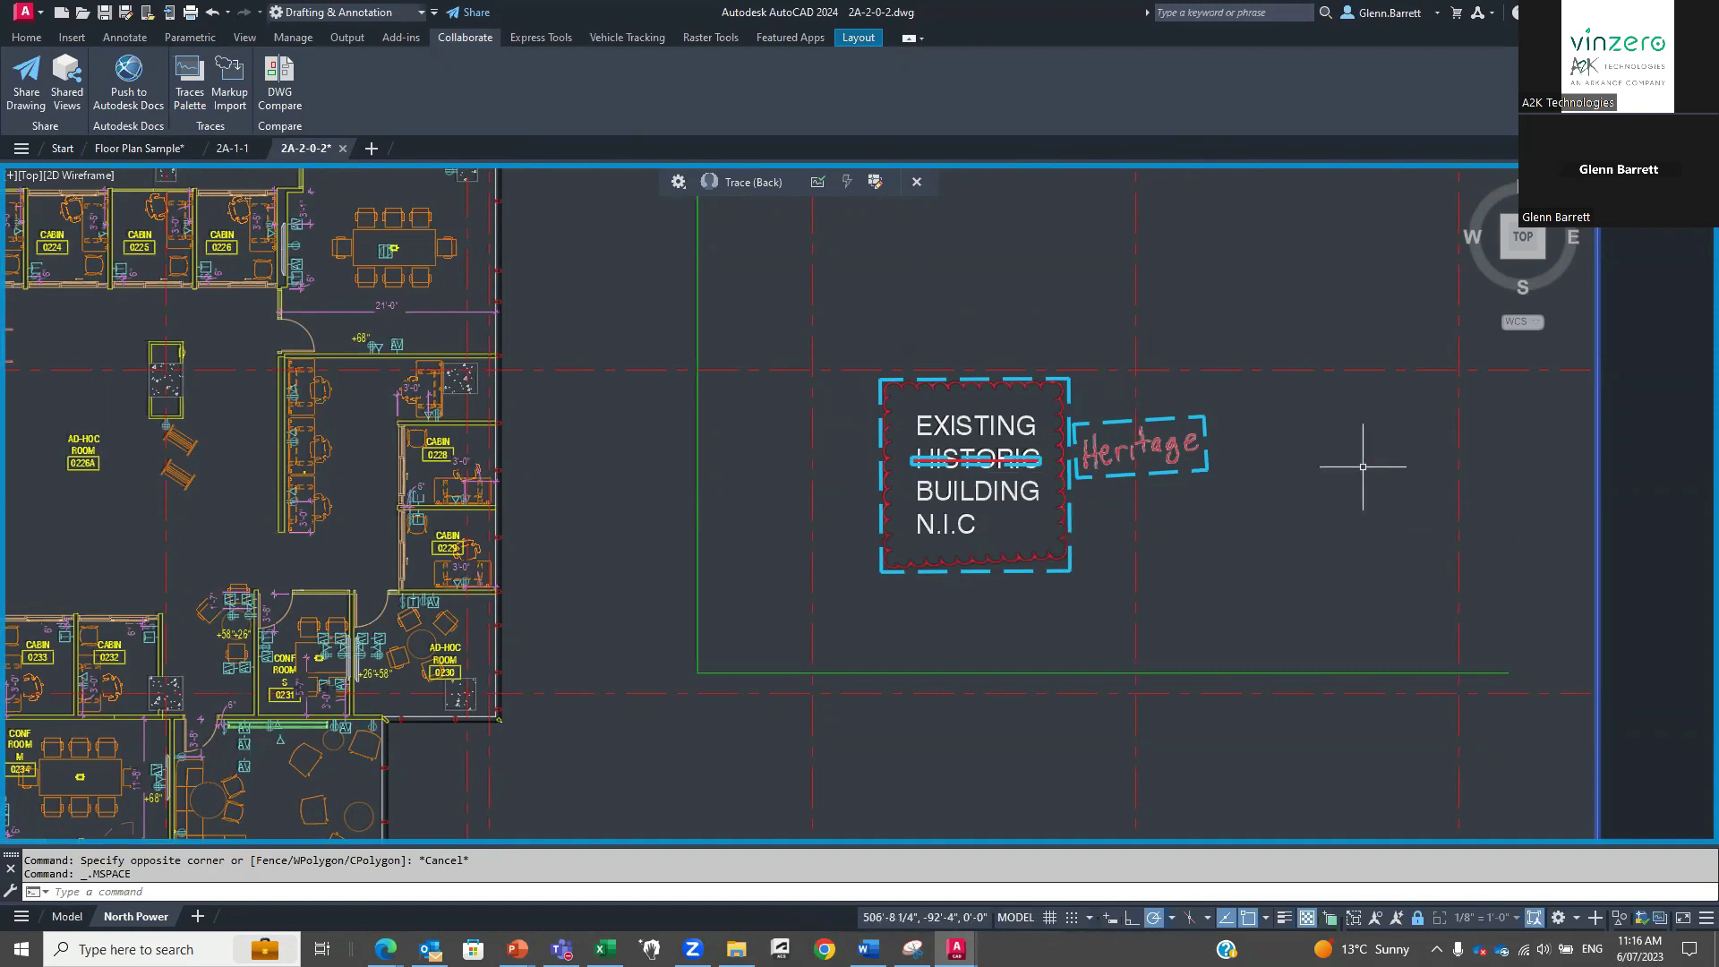
{"action": "left_click", "coordinate": [1026, 458]}
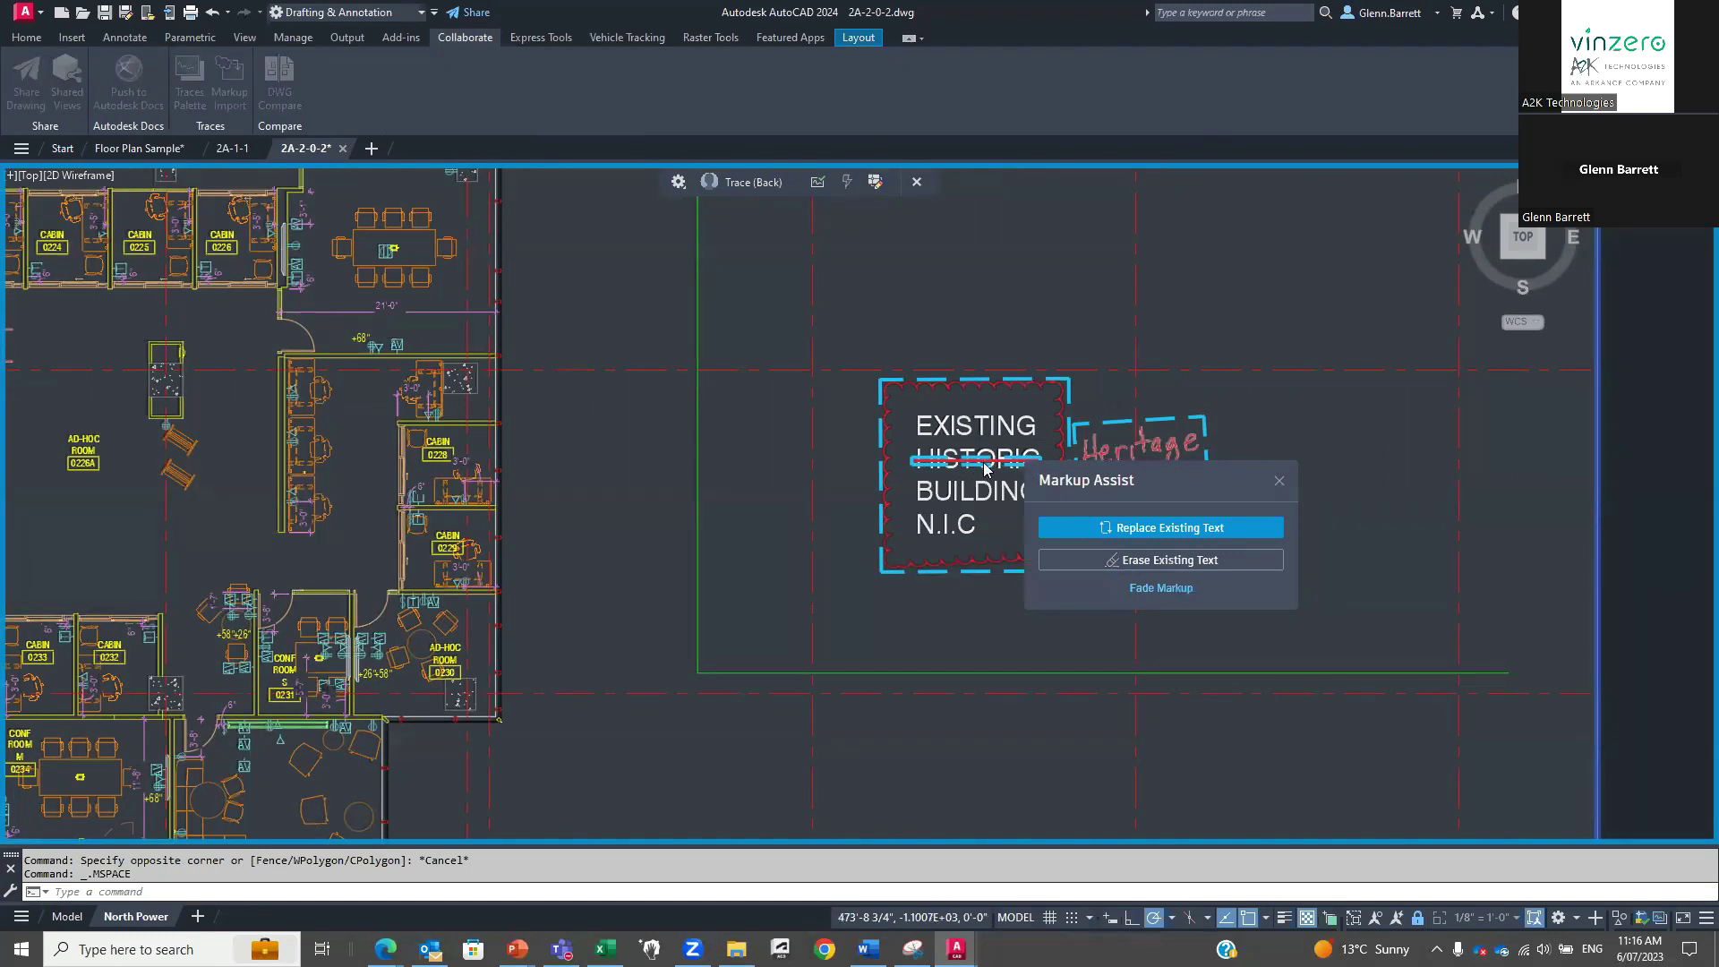
{"action": "left_click", "coordinate": [1154, 529]}
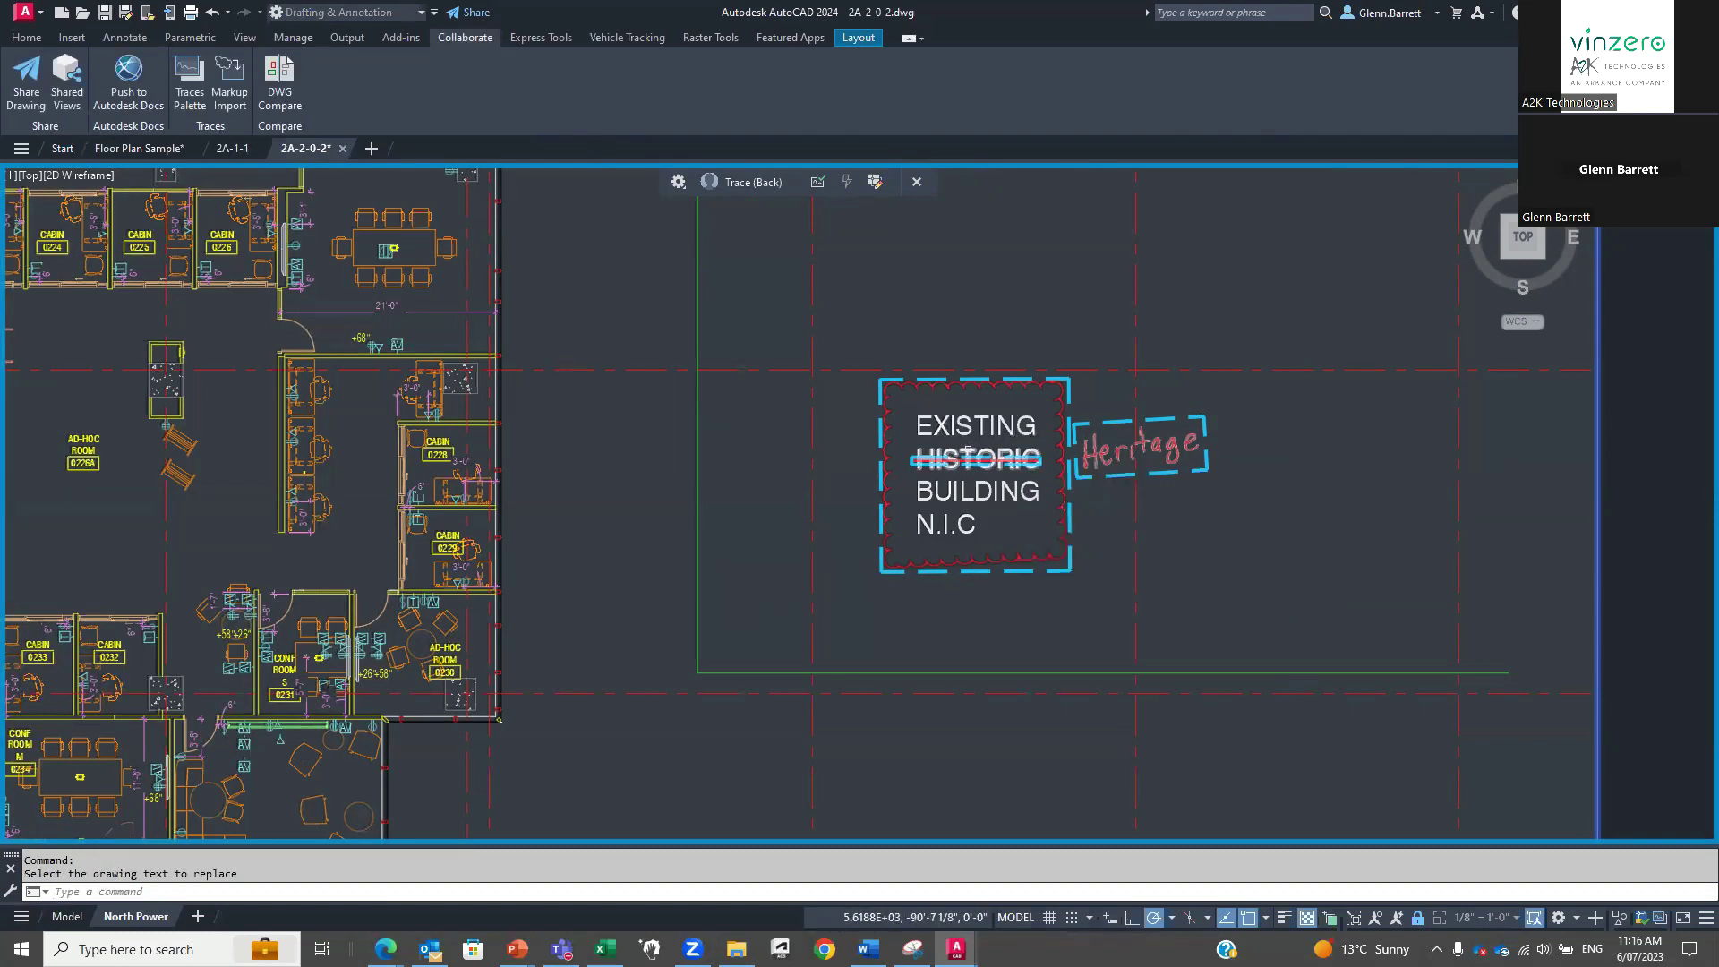
{"action": "left_click", "coordinate": [968, 450]}
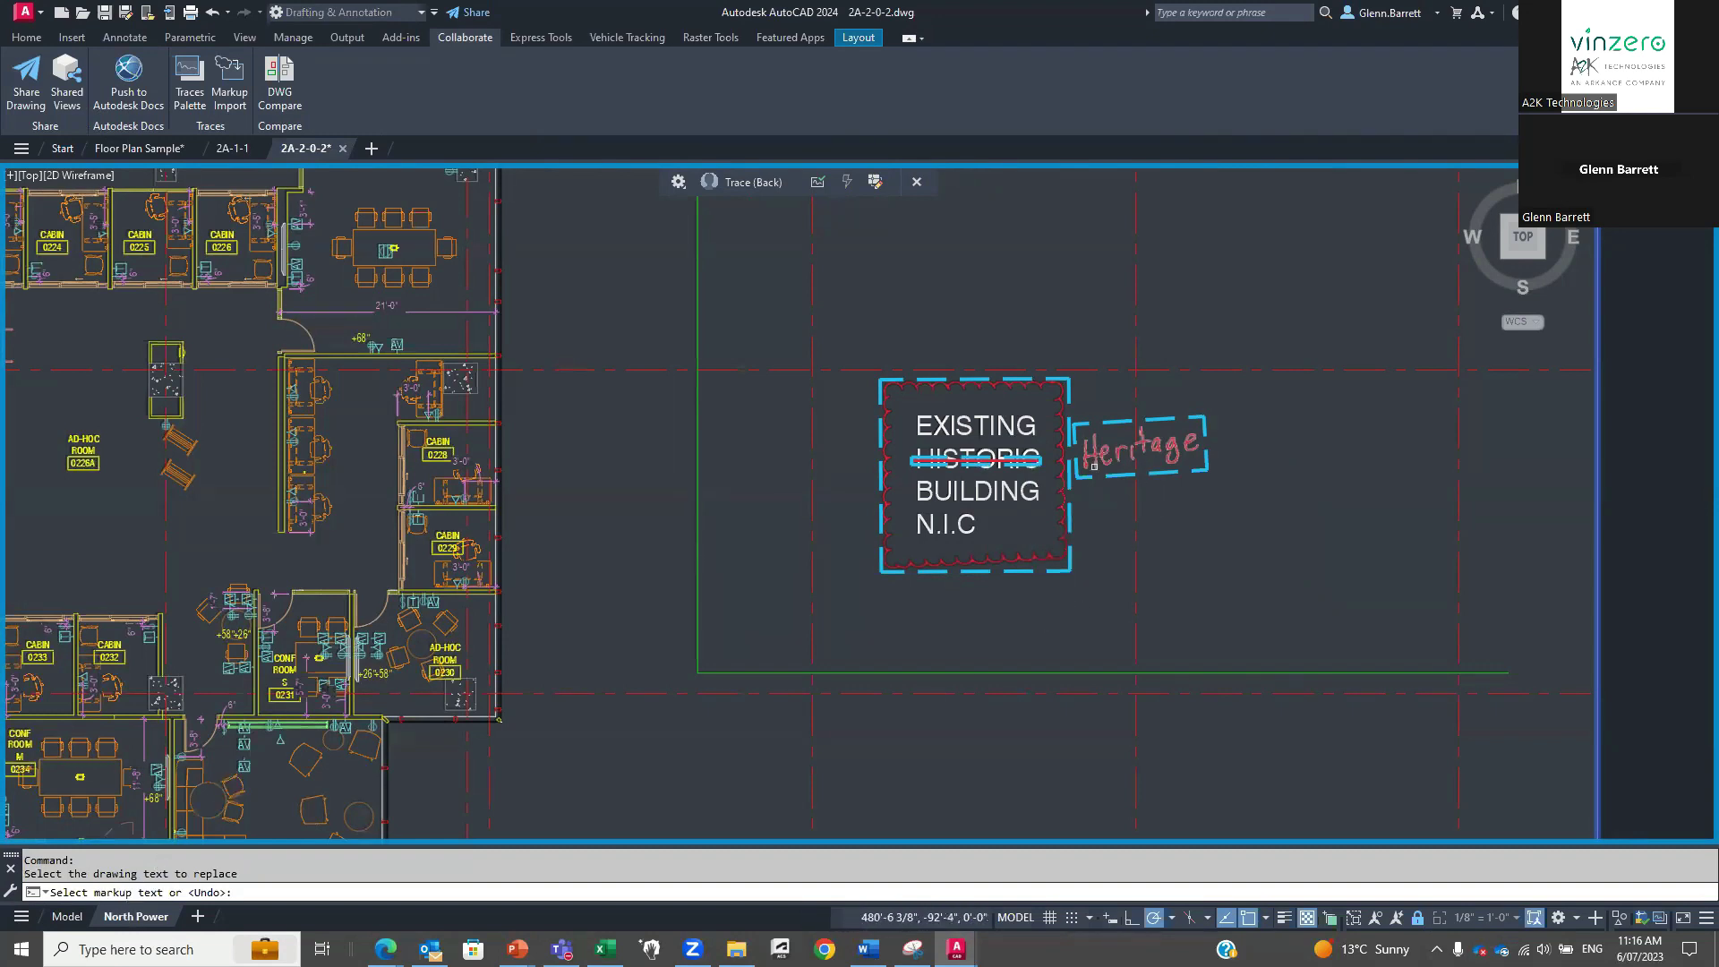
{"action": "left_click", "coordinate": [1139, 446]}
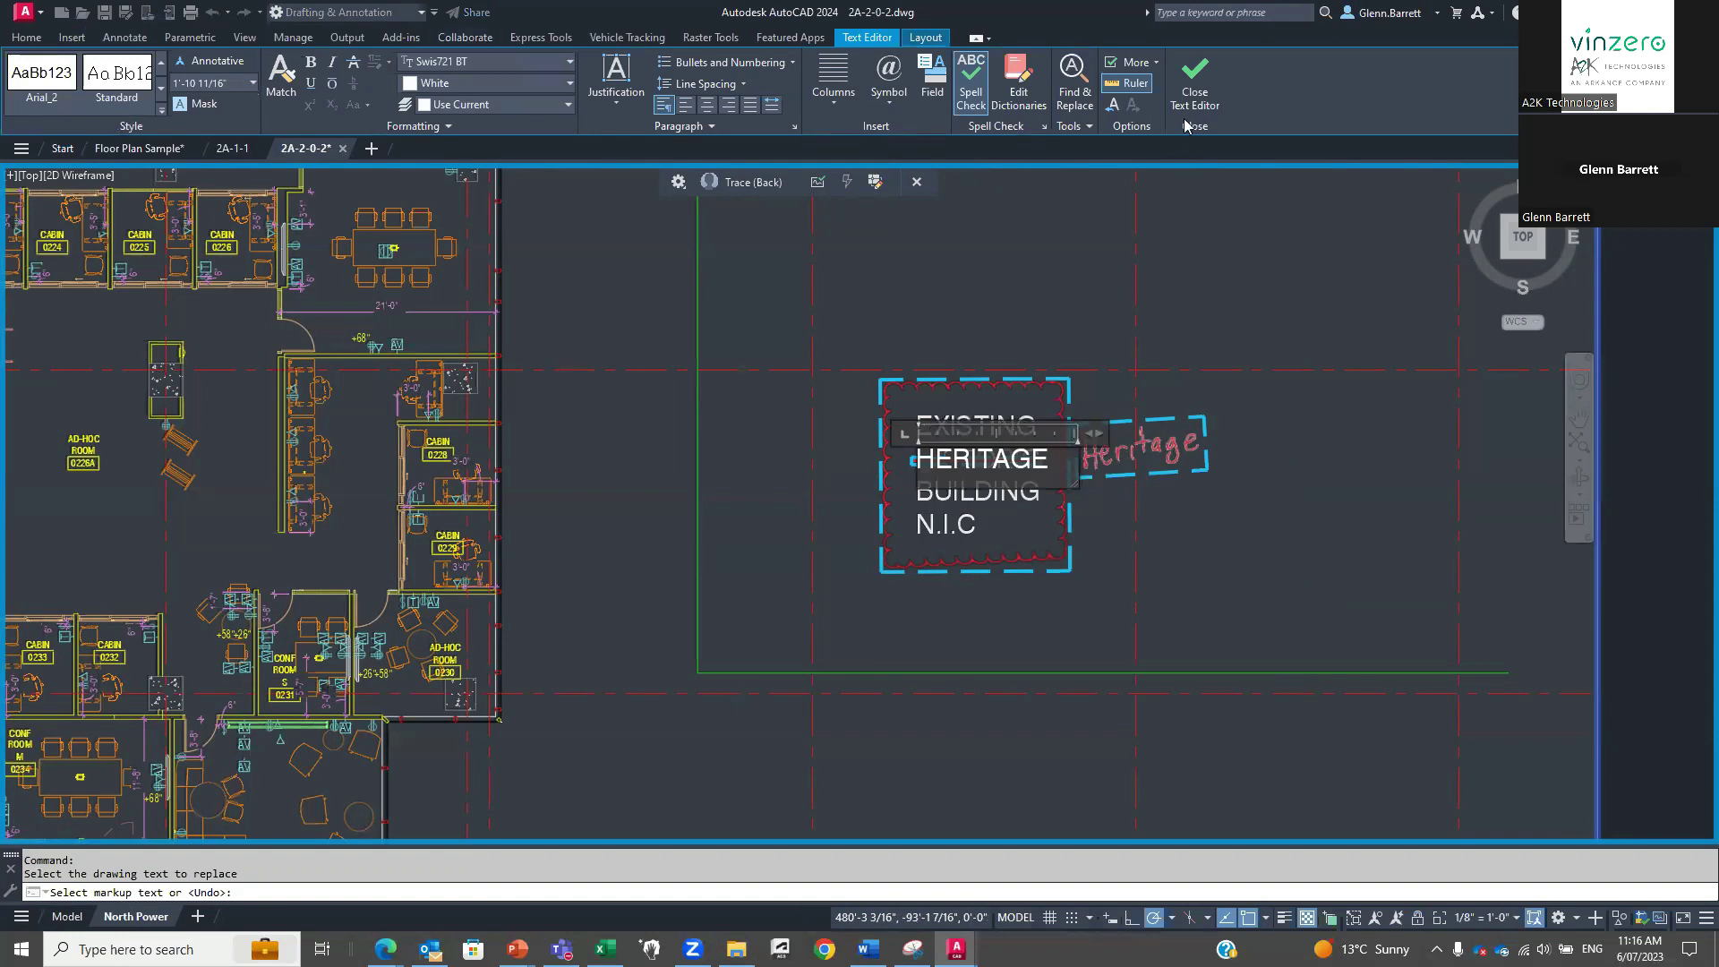
{"action": "left_click", "coordinate": [1196, 85]}
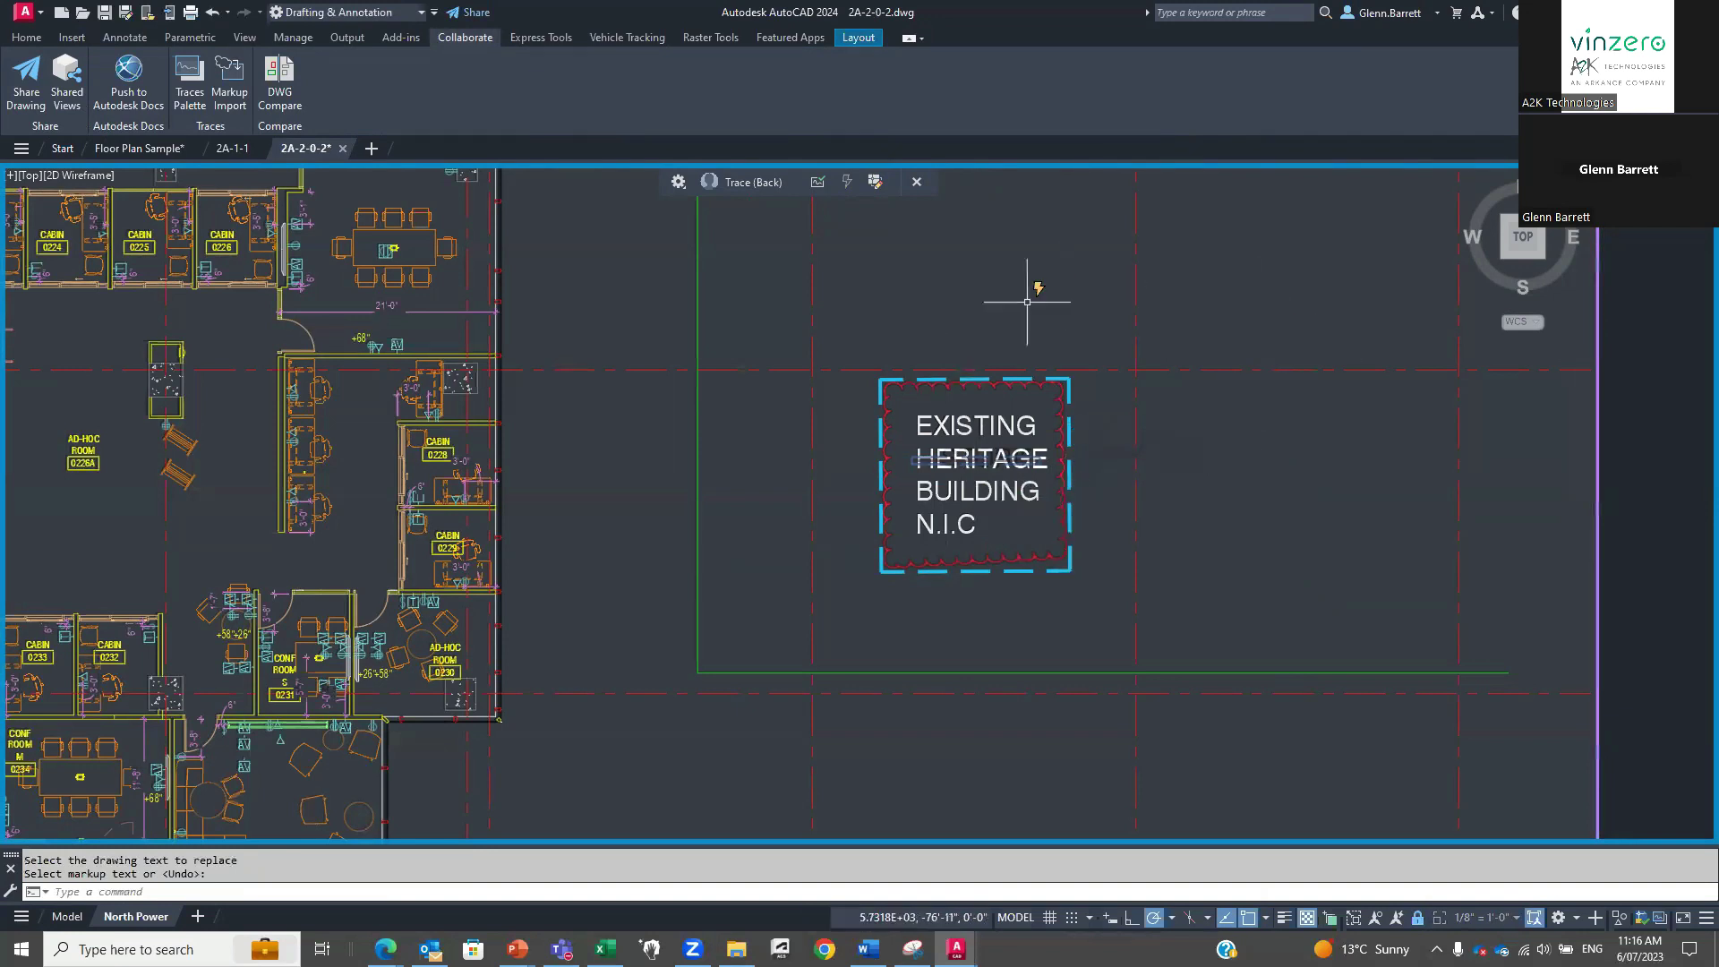
{"action": "mouse_move", "coordinate": [902, 556]}
{"action": "middle_mouse_down"}
{"action": "mouse_move", "coordinate": [1067, 338]}
{"action": "mouse_move", "coordinate": [1245, 206]}
{"action": "middle_mouse_up"}
{"action": "scroll", "coordinate": [662, 618], "scroll_direction": "up", "scroll_amount": 5}
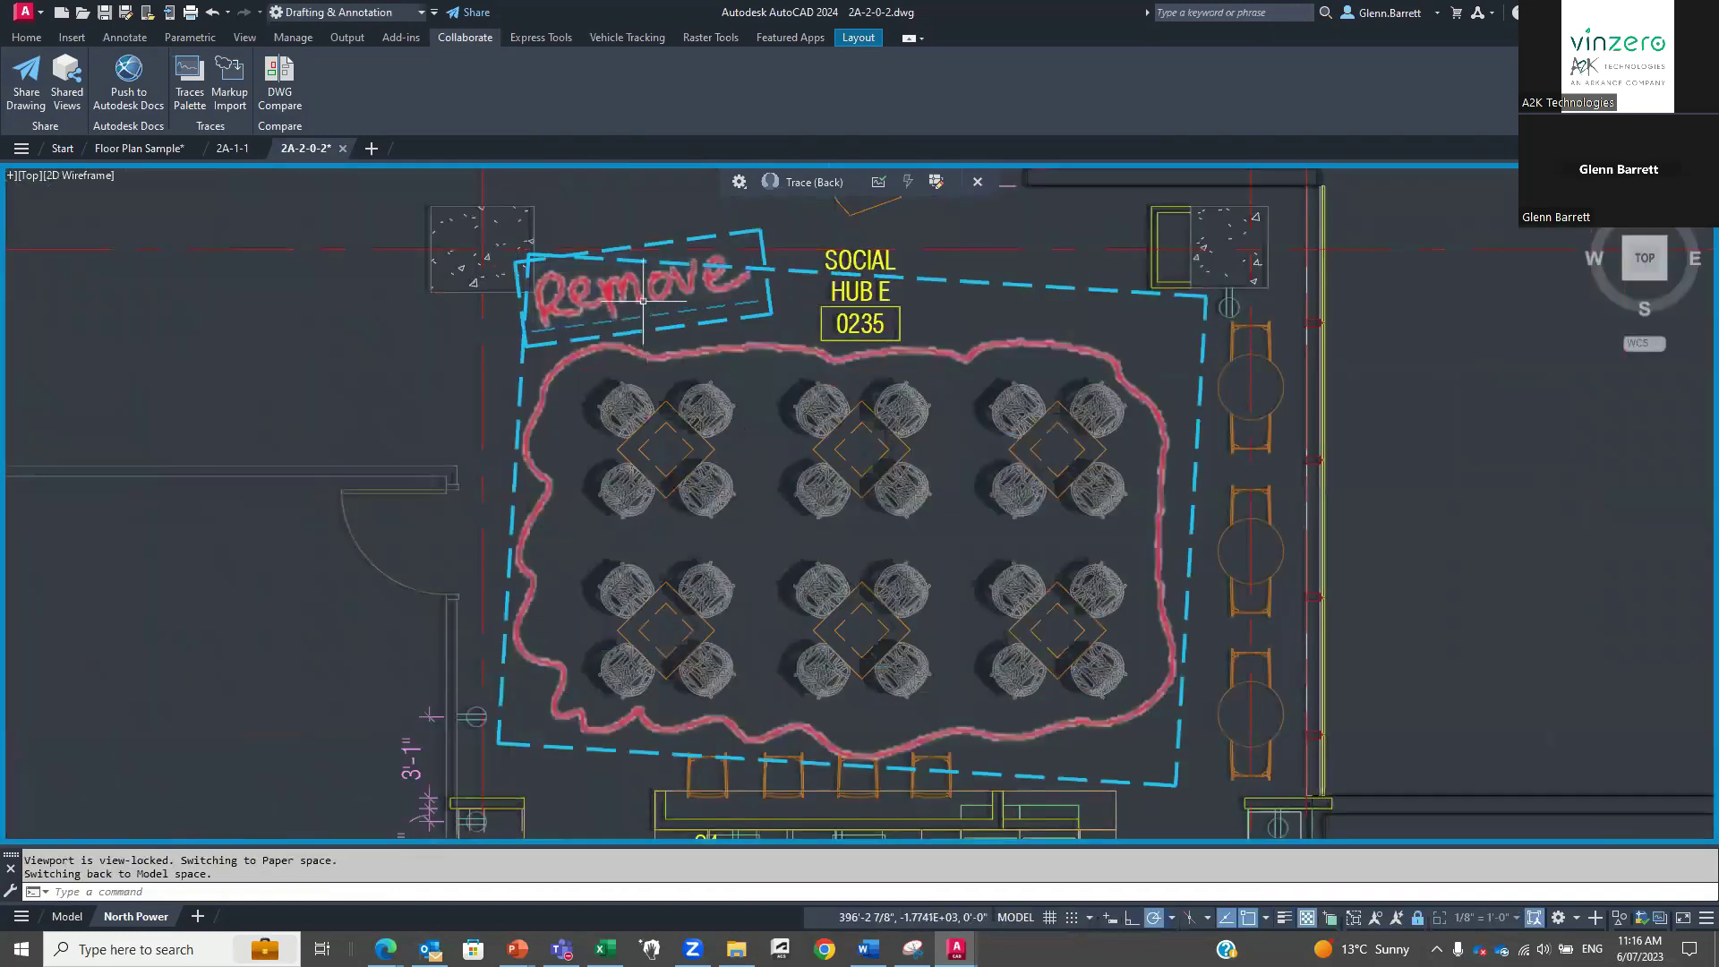
{"action": "left_click", "coordinate": [642, 298]}
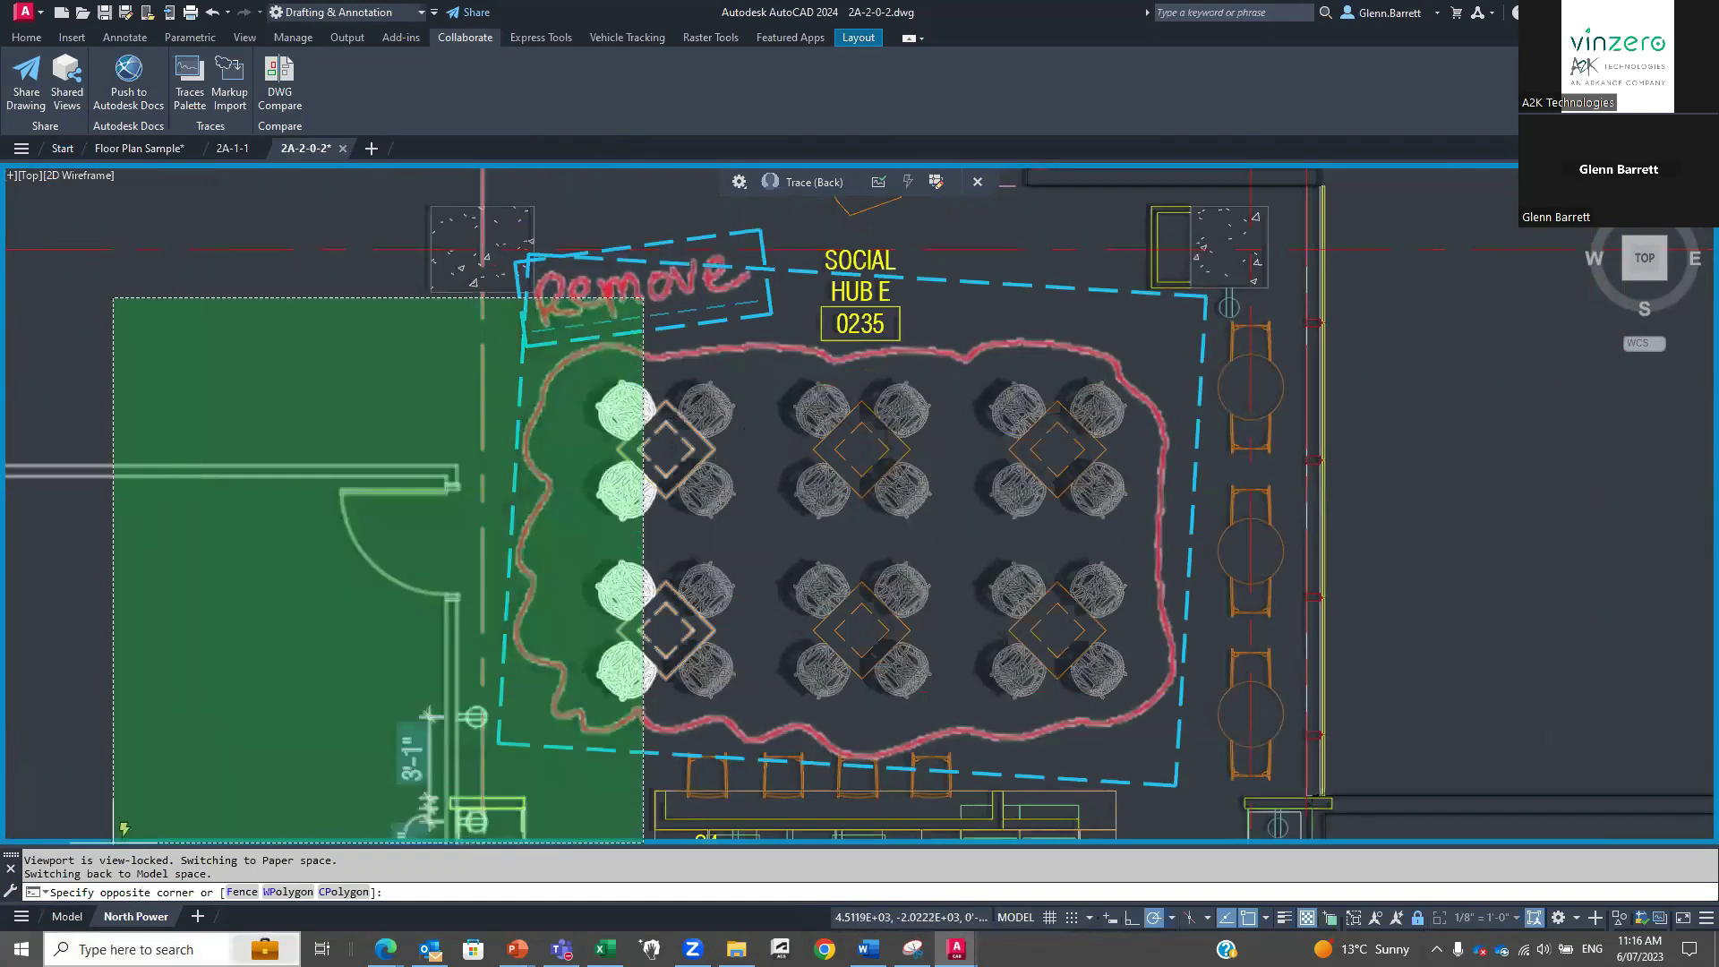
{"action": "left_click", "coordinate": [610, 313]}
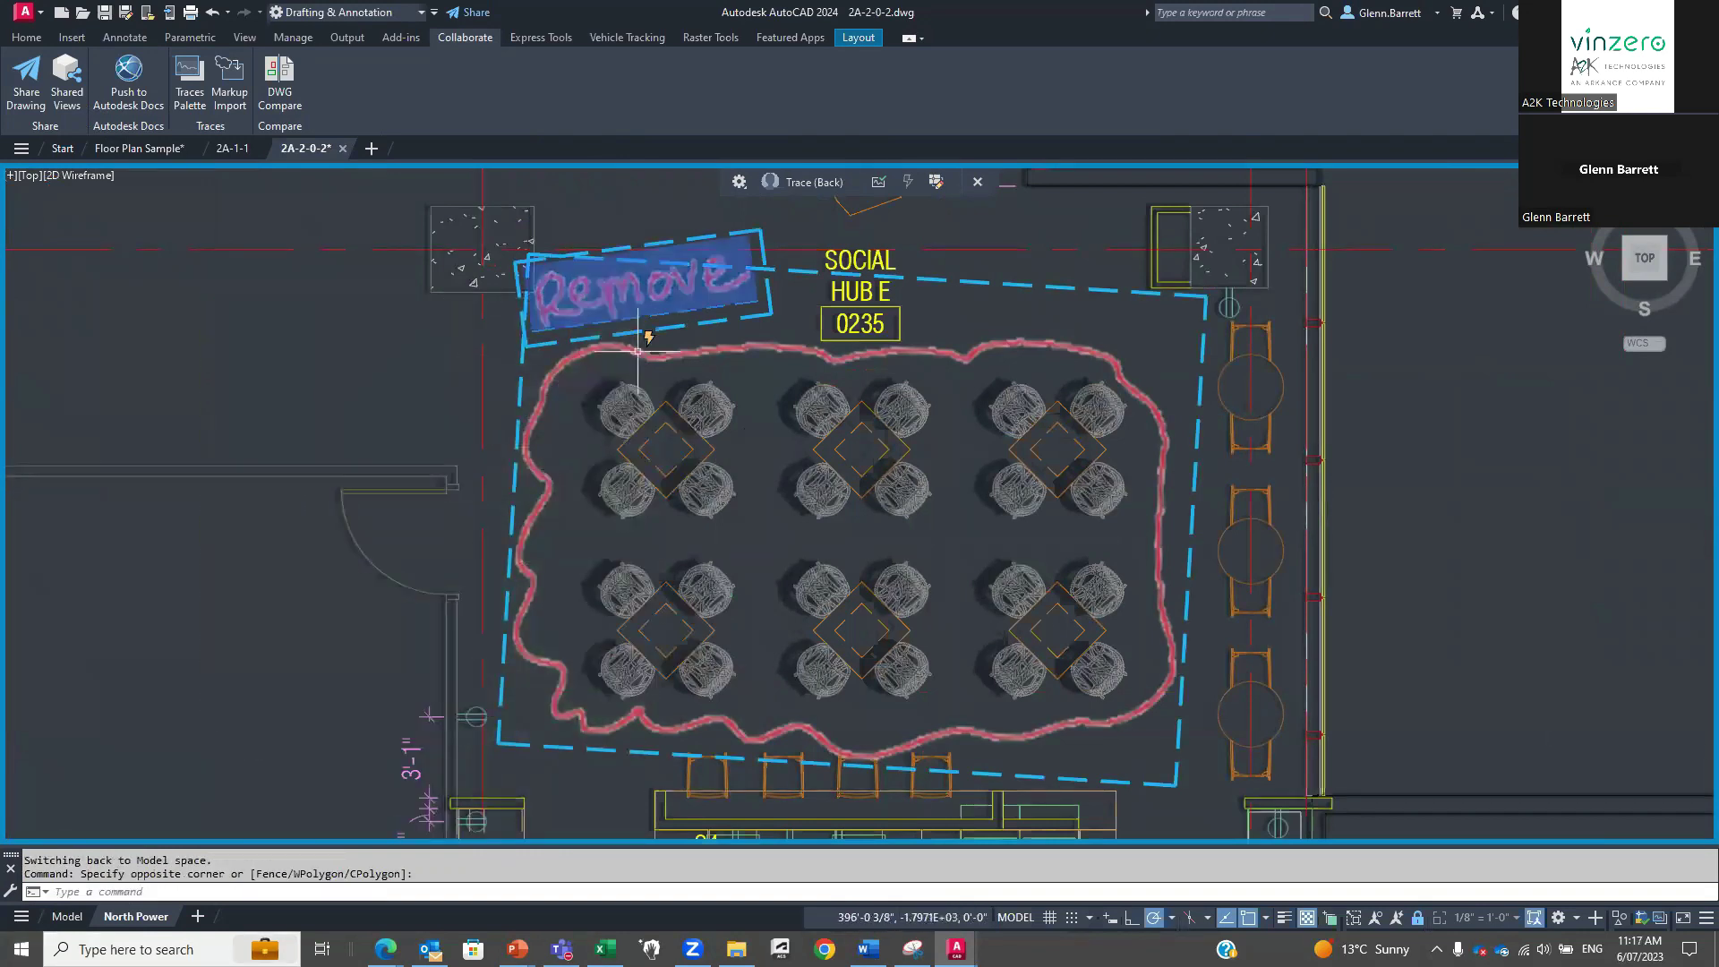
{"action": "key", "text": "Escape"}
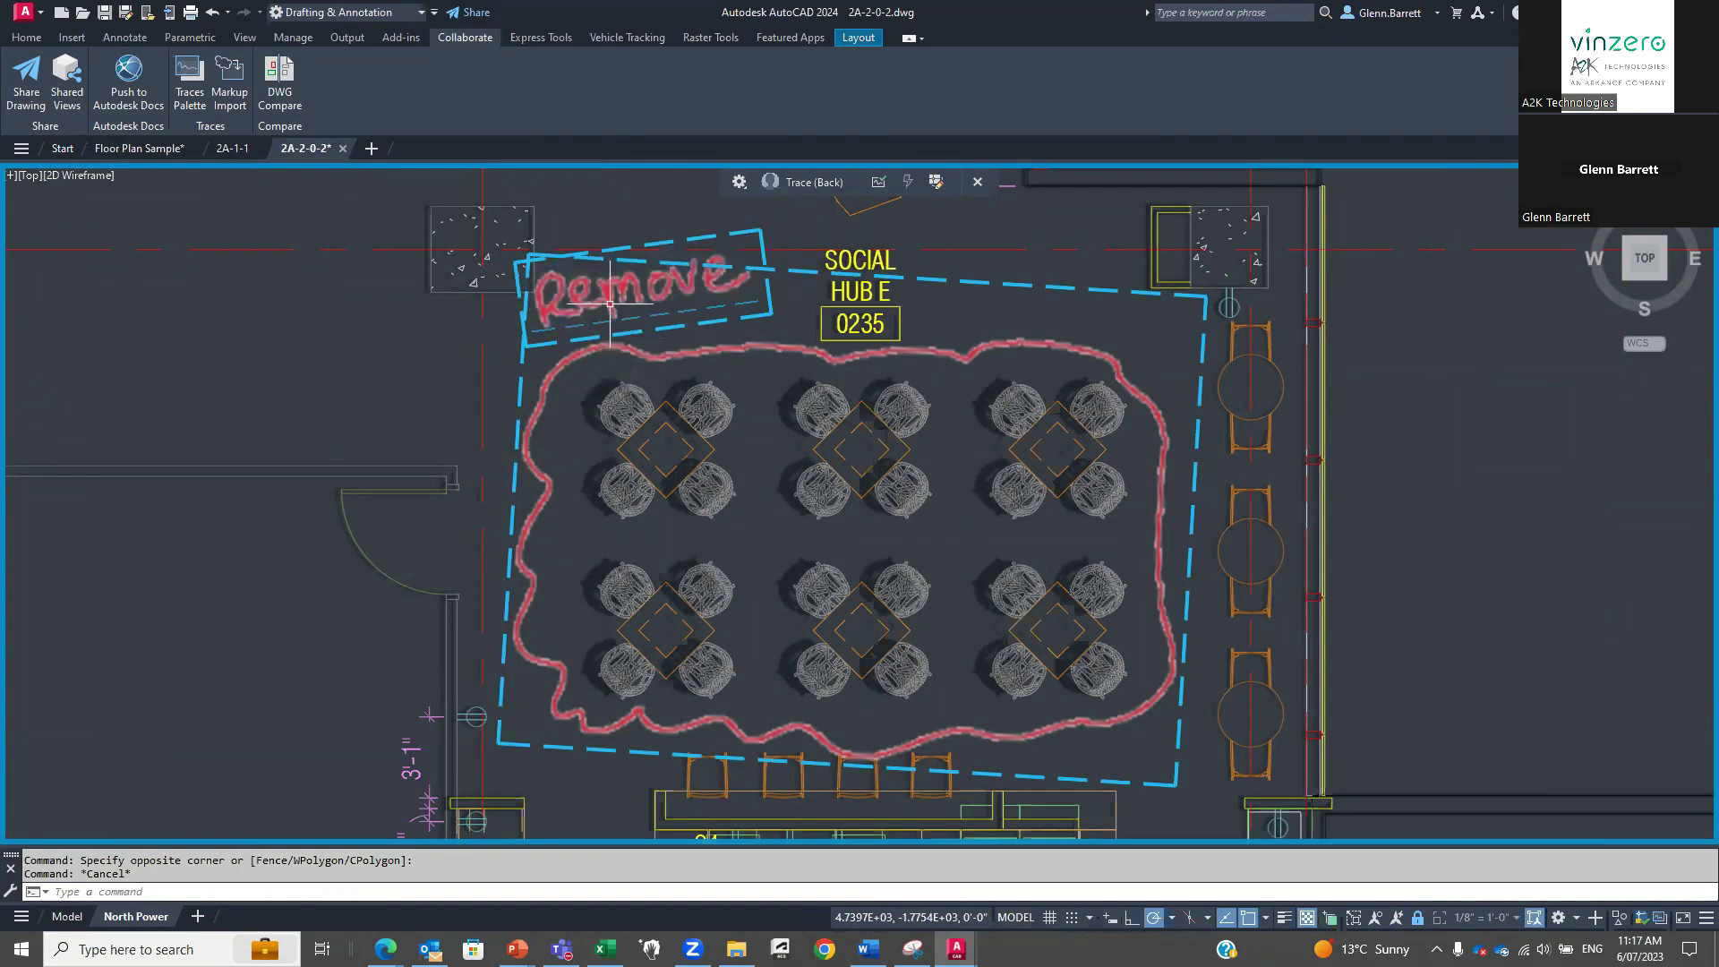
{"action": "left_click", "coordinate": [592, 326]}
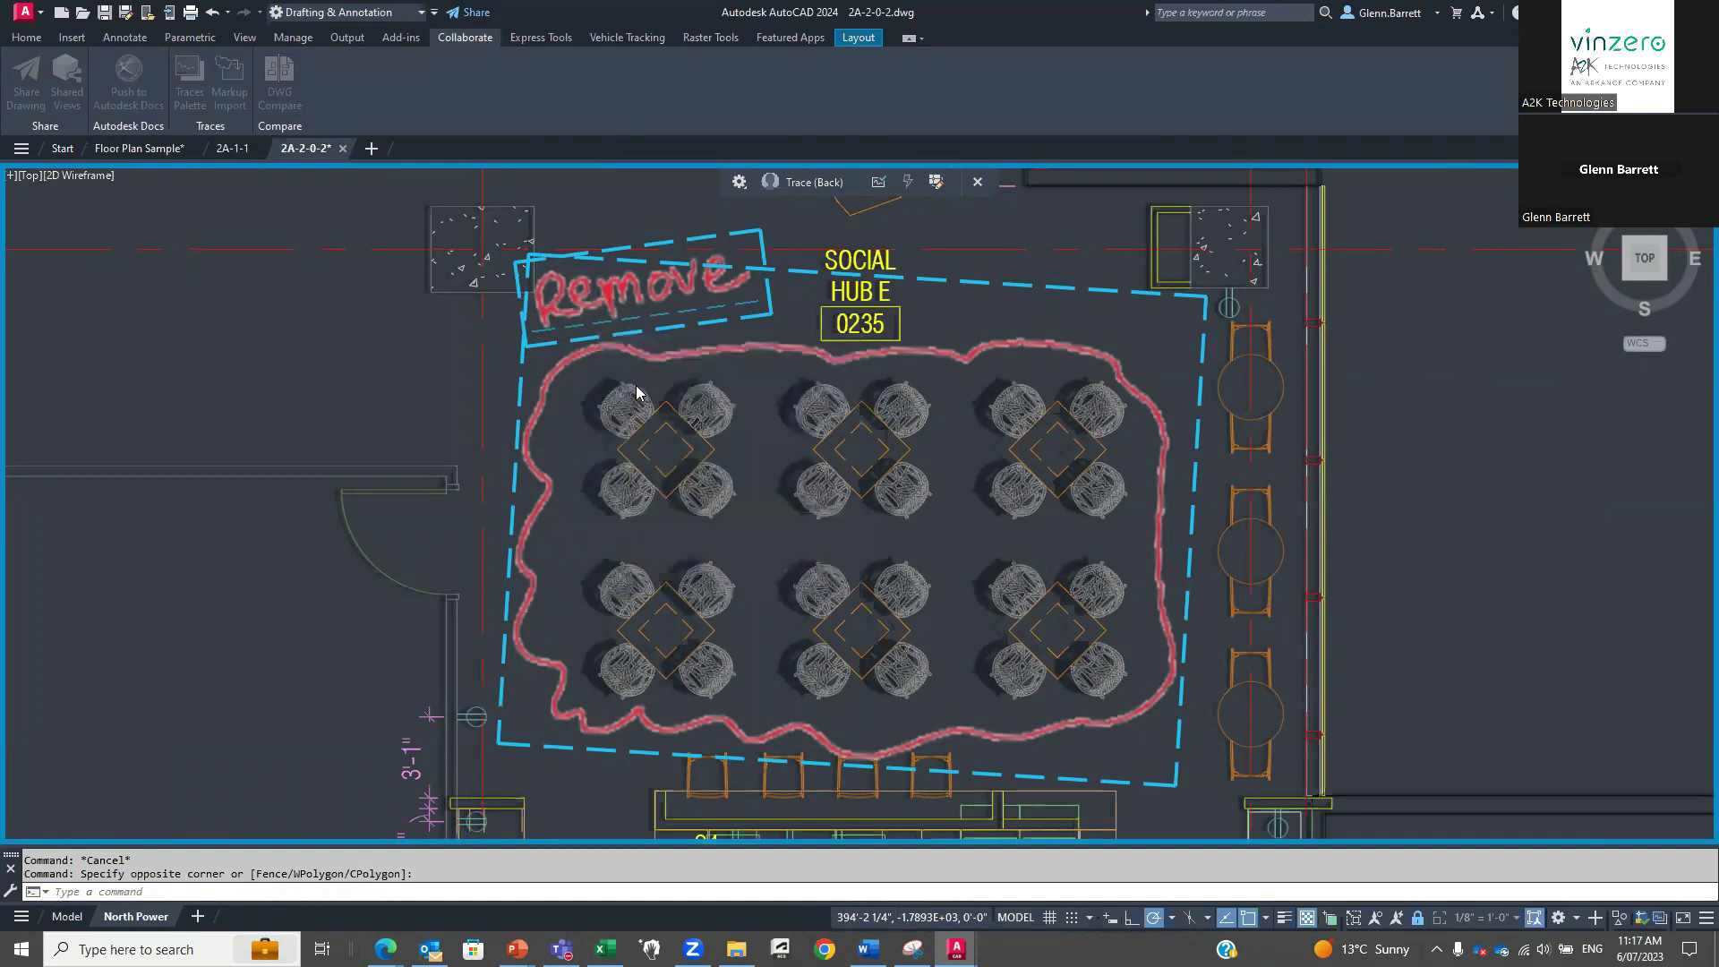
{"action": "left_click", "coordinate": [678, 280]}
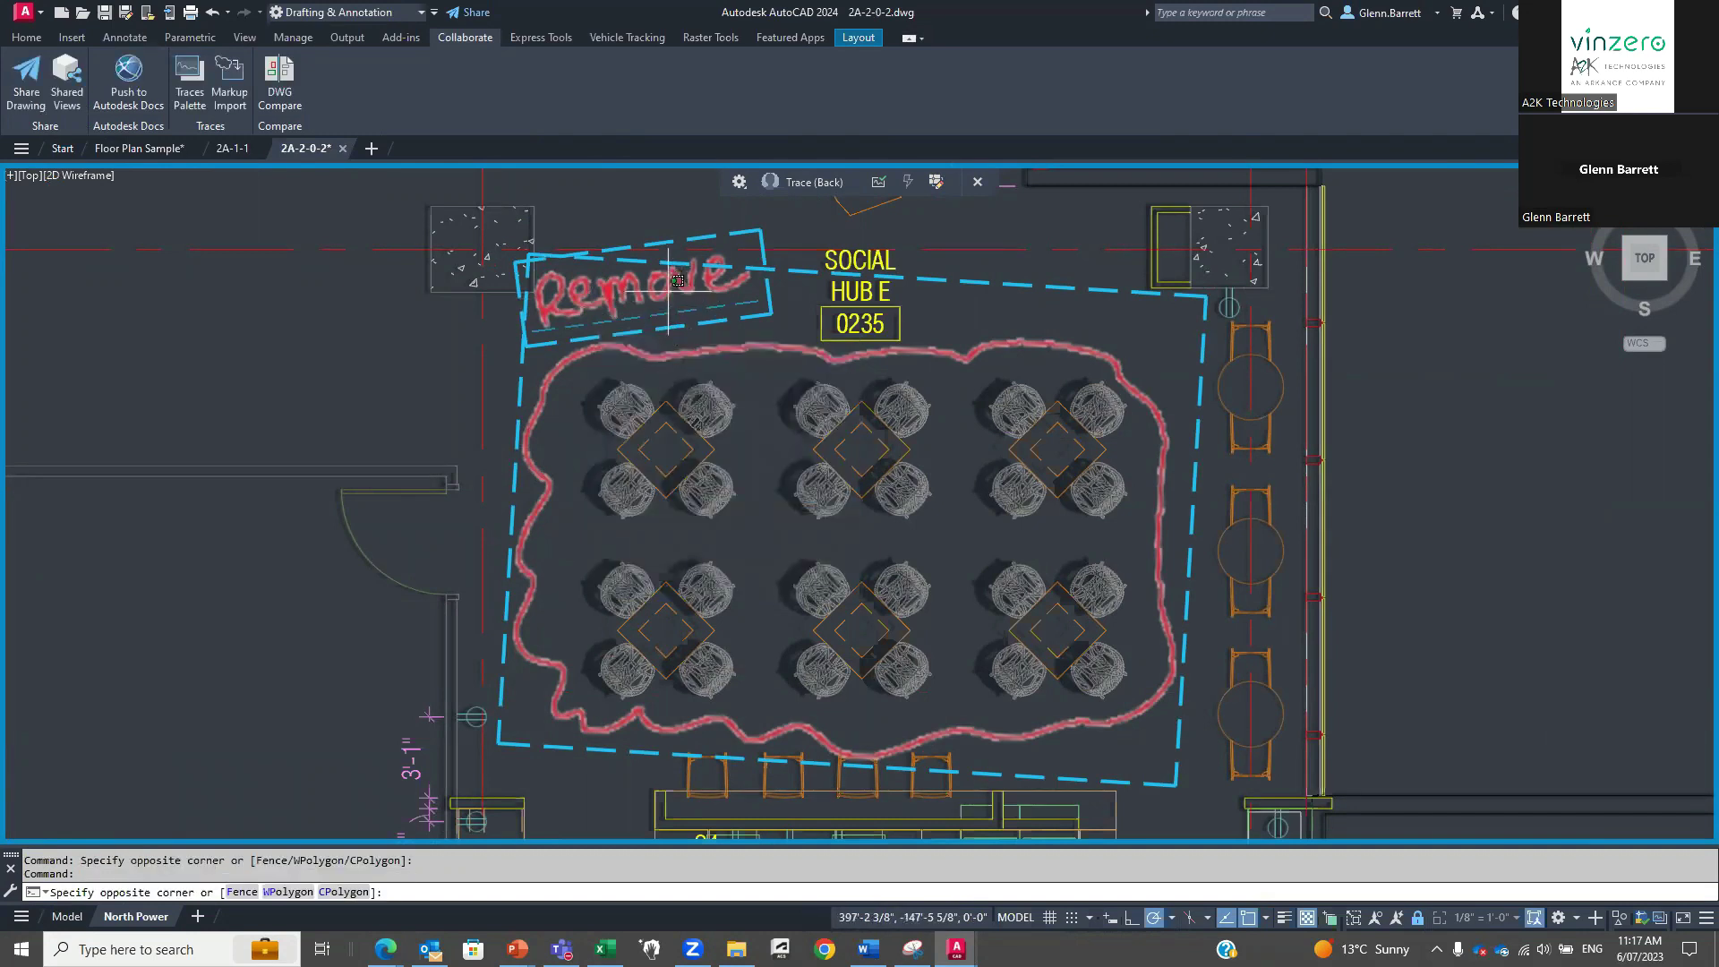
{"action": "left_click", "coordinate": [627, 318]}
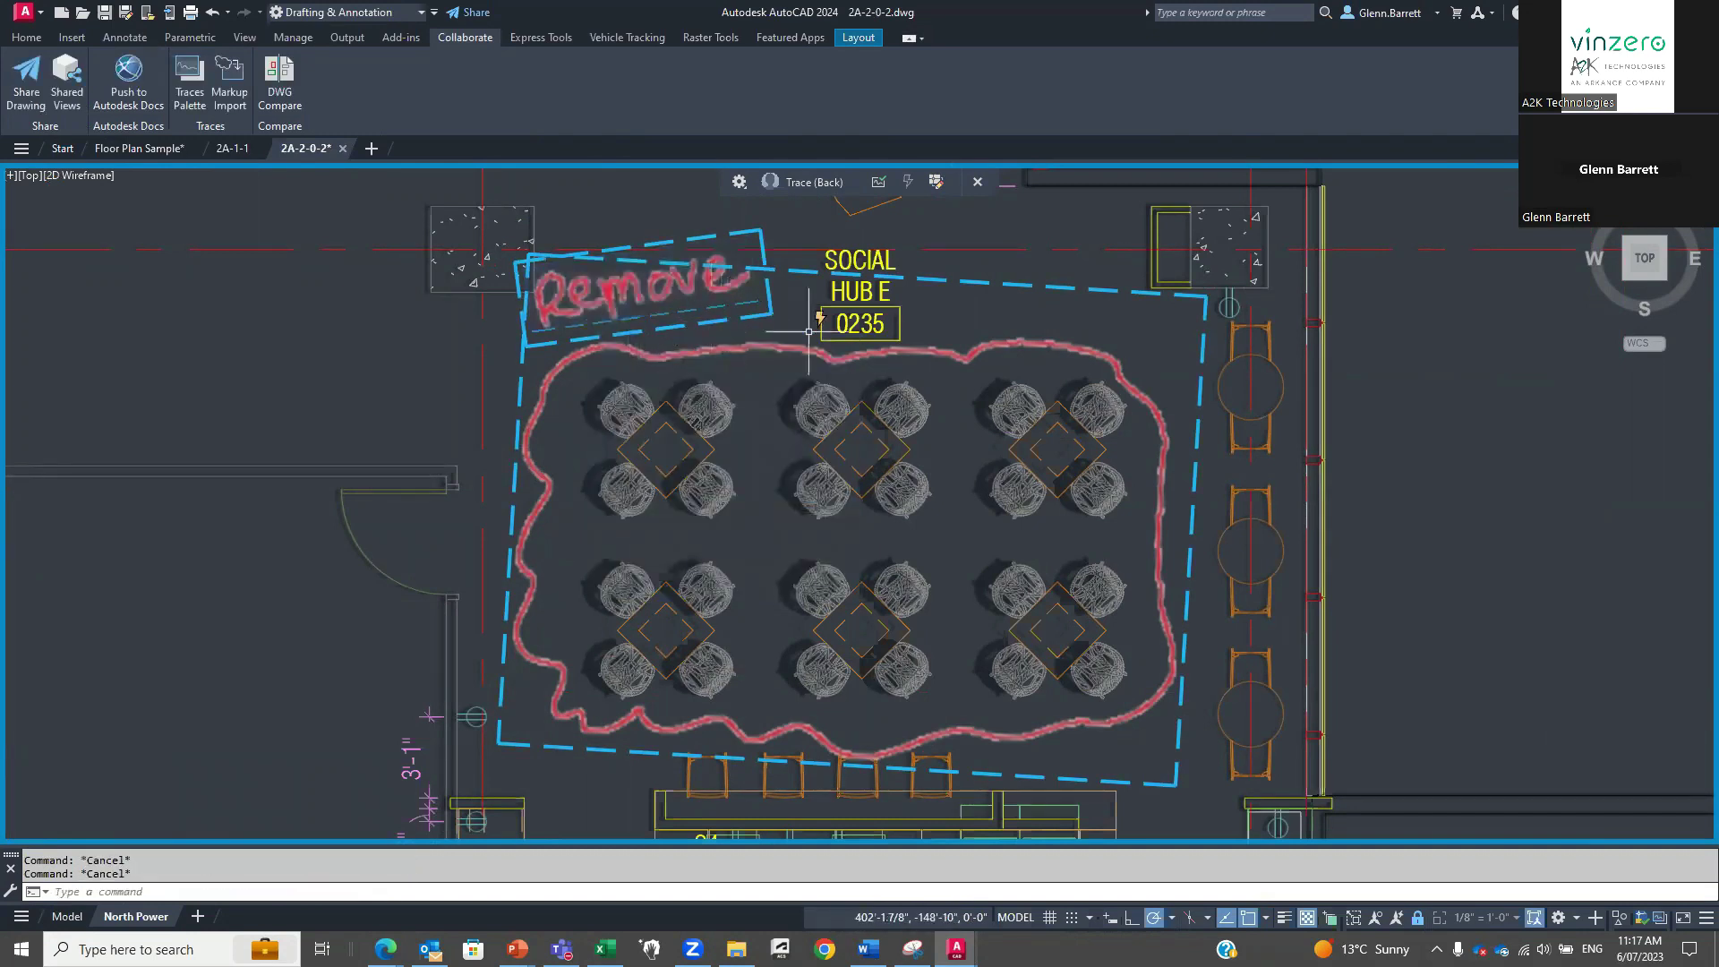
Erase all the tables and chairs inside the Remove markup cloud in Social Hub E.
{"action": "scroll", "coordinate": [672, 242], "scroll_direction": "up", "scroll_amount": 3}
{"action": "scroll", "coordinate": [580, 381], "scroll_direction": "down", "scroll_amount": 3}
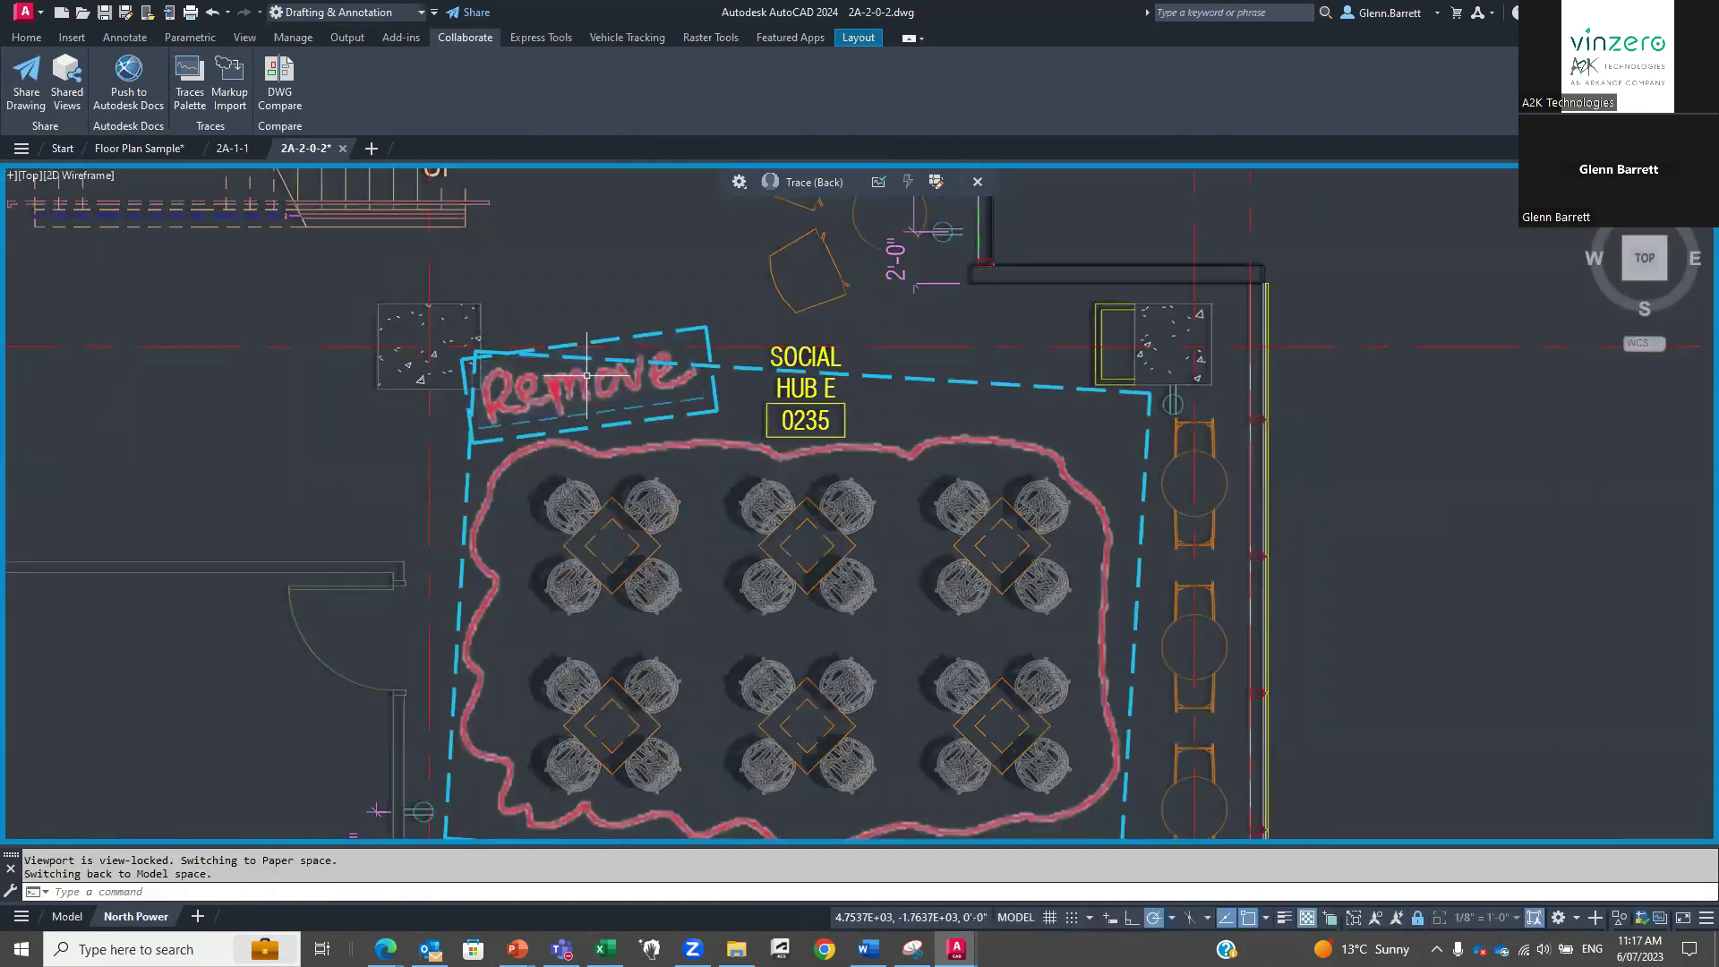
{"action": "key", "text": "Delete"}
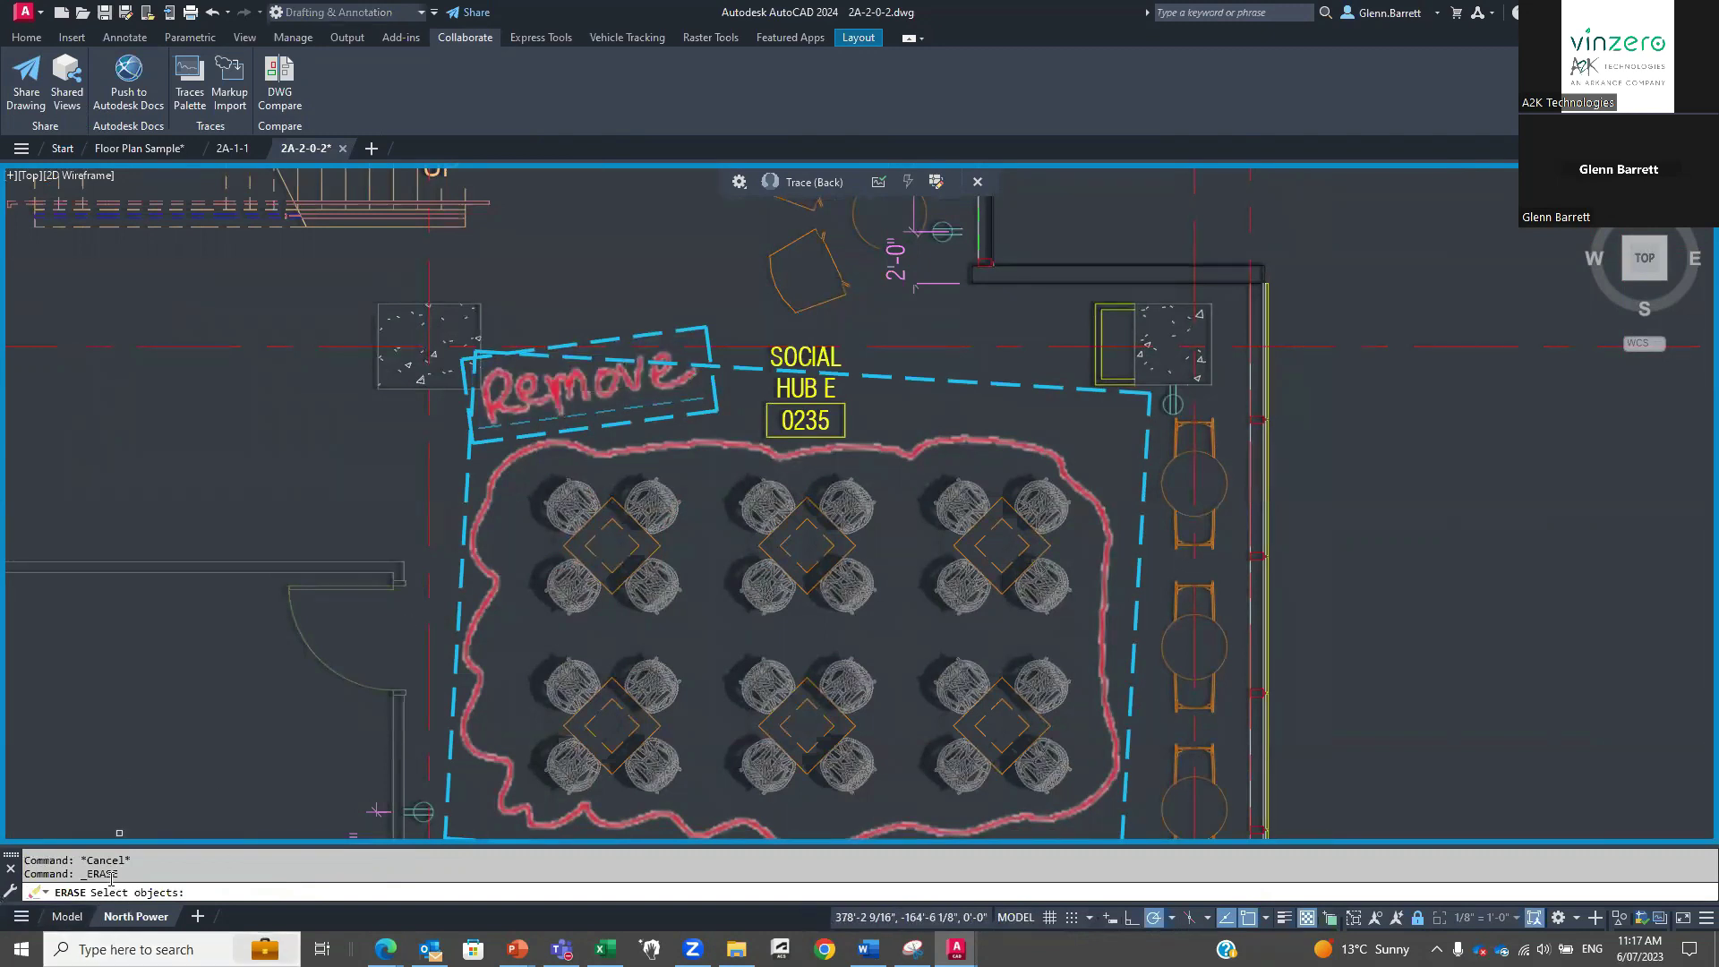
{"action": "left_click", "coordinate": [532, 467]}
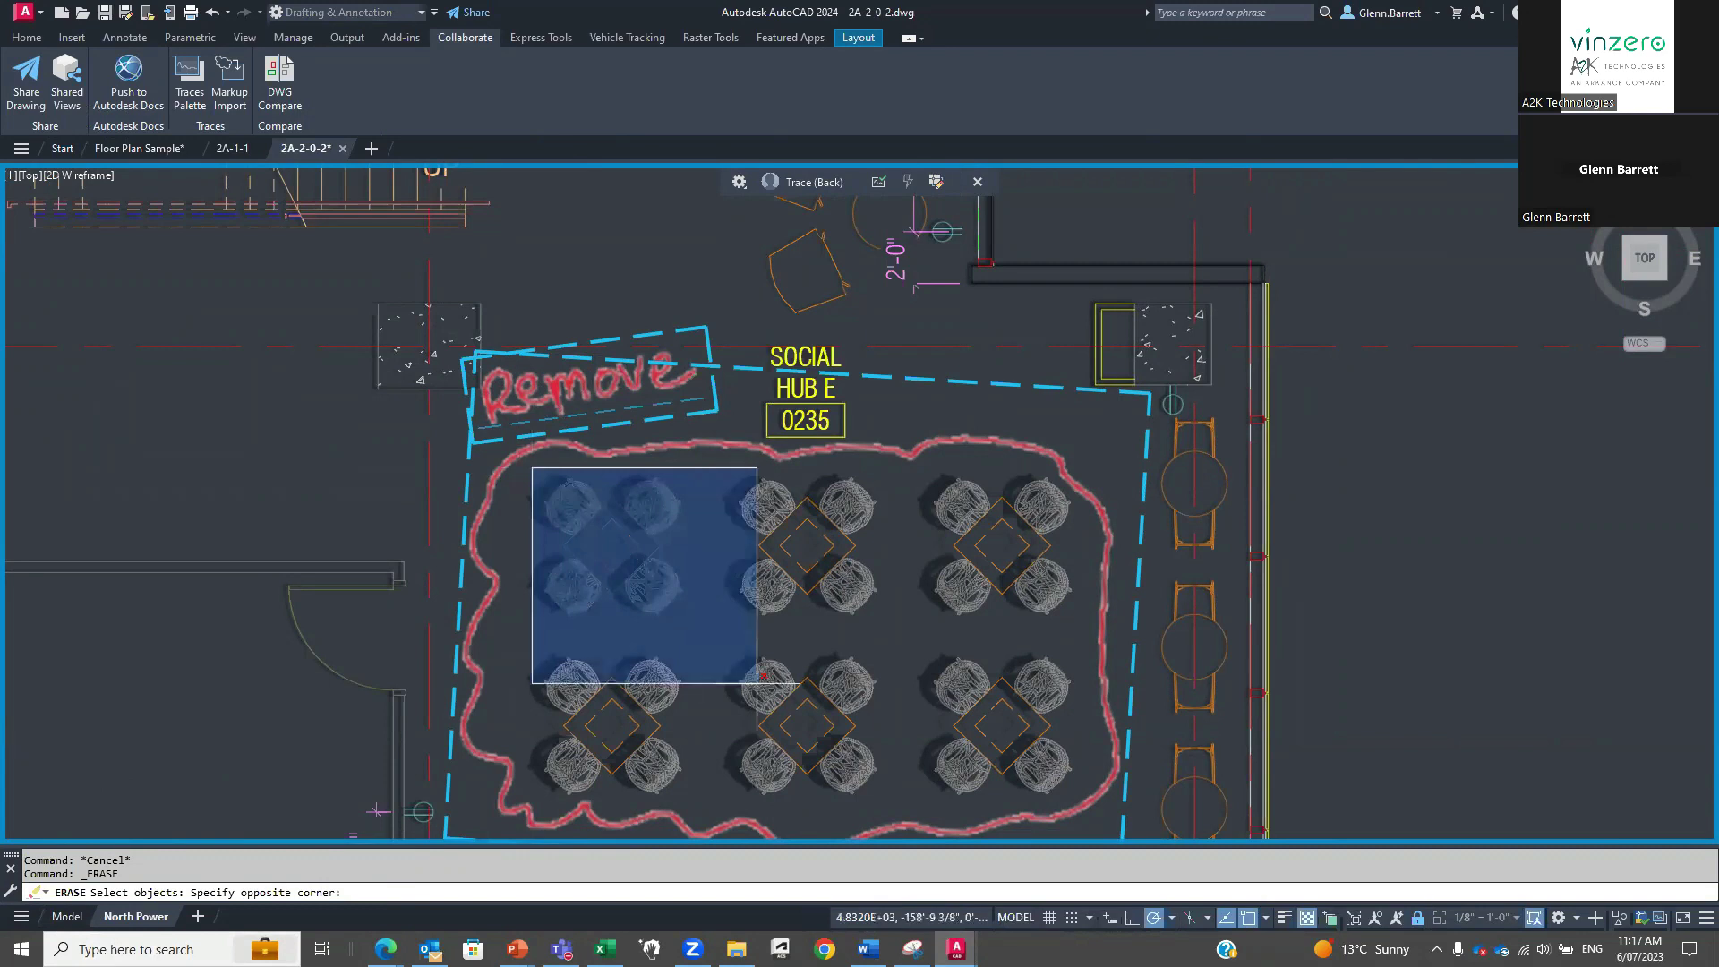
{"action": "left_click", "coordinate": [1083, 815]}
{"action": "key", "text": "Return"}
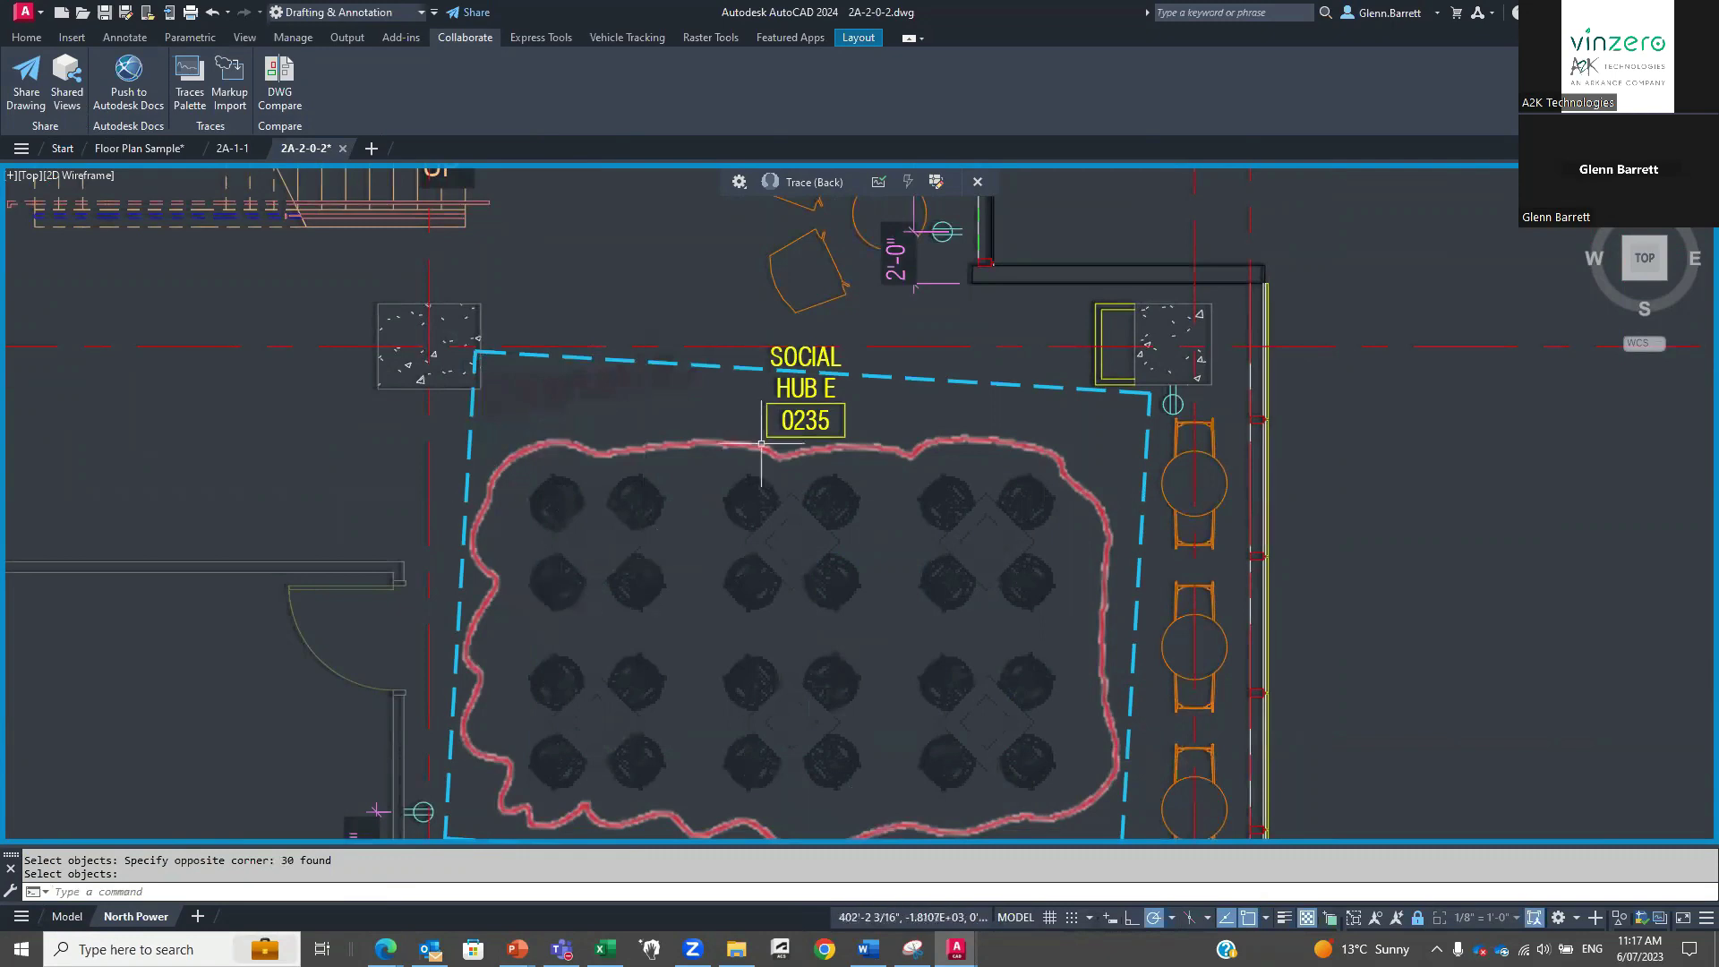
Following the MOVE markup, move the grid bubbles from H up to D horizontally about 2'-9" toward the building with Ortho on.
{"action": "scroll", "coordinate": [650, 620], "scroll_direction": "down", "scroll_amount": 6}
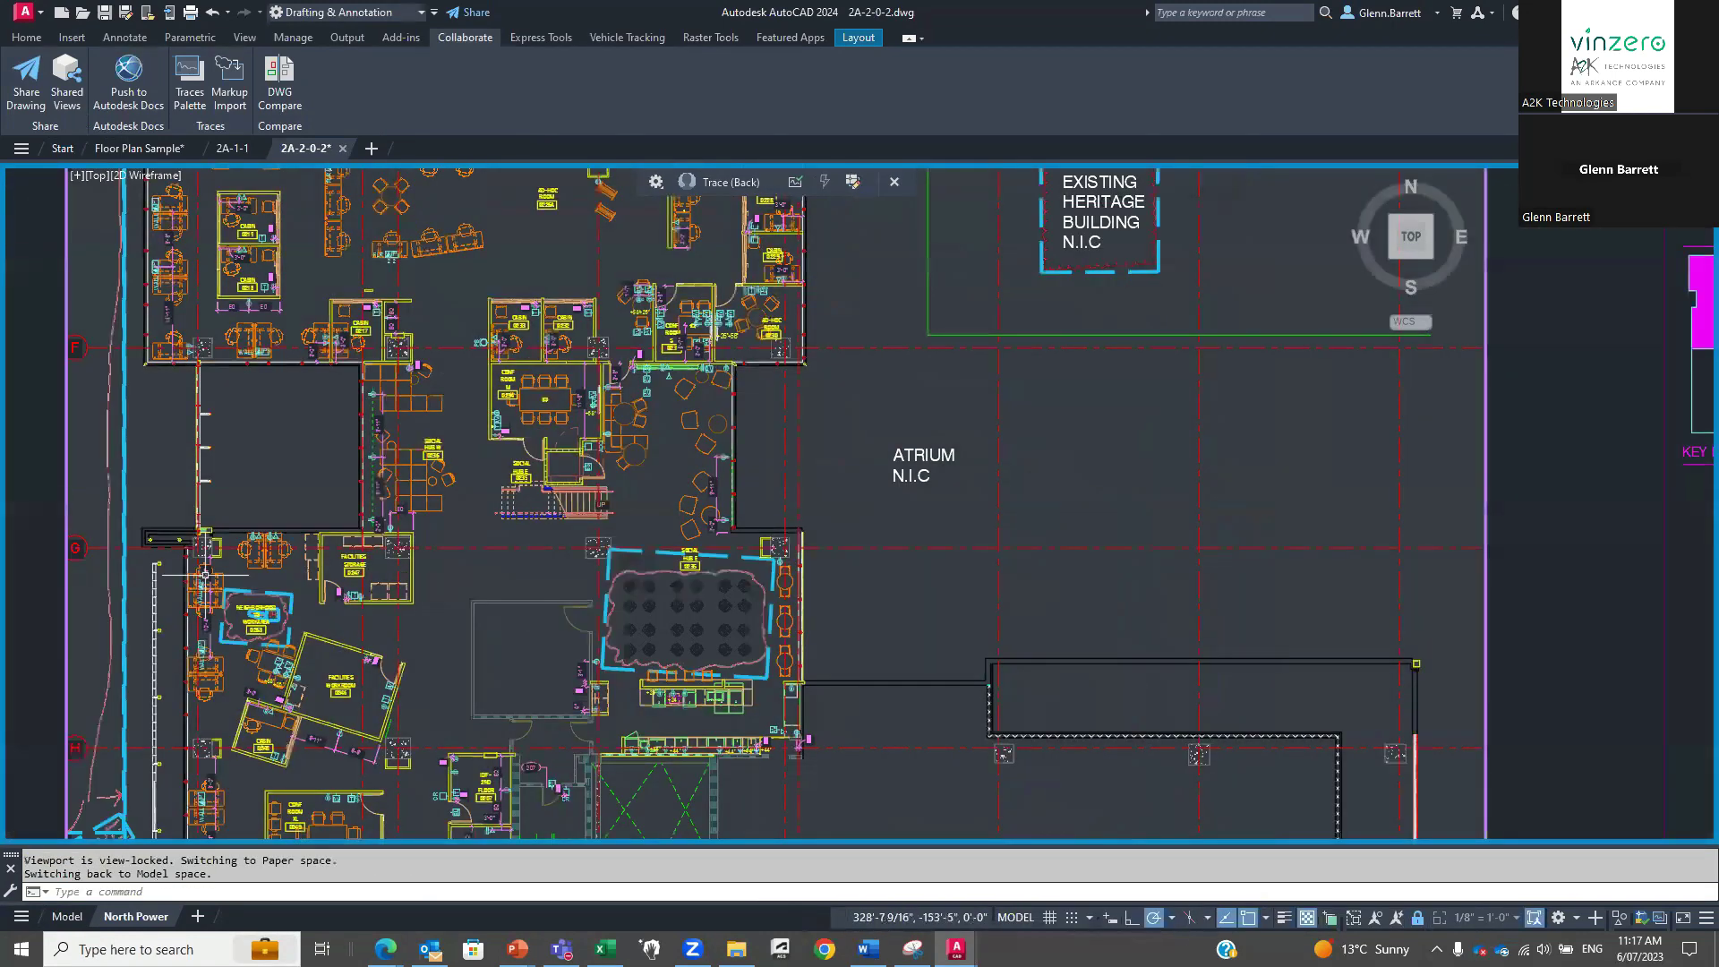
{"action": "middle_click_drag", "start_coordinate": [205, 574], "coordinate": [447, 577]}
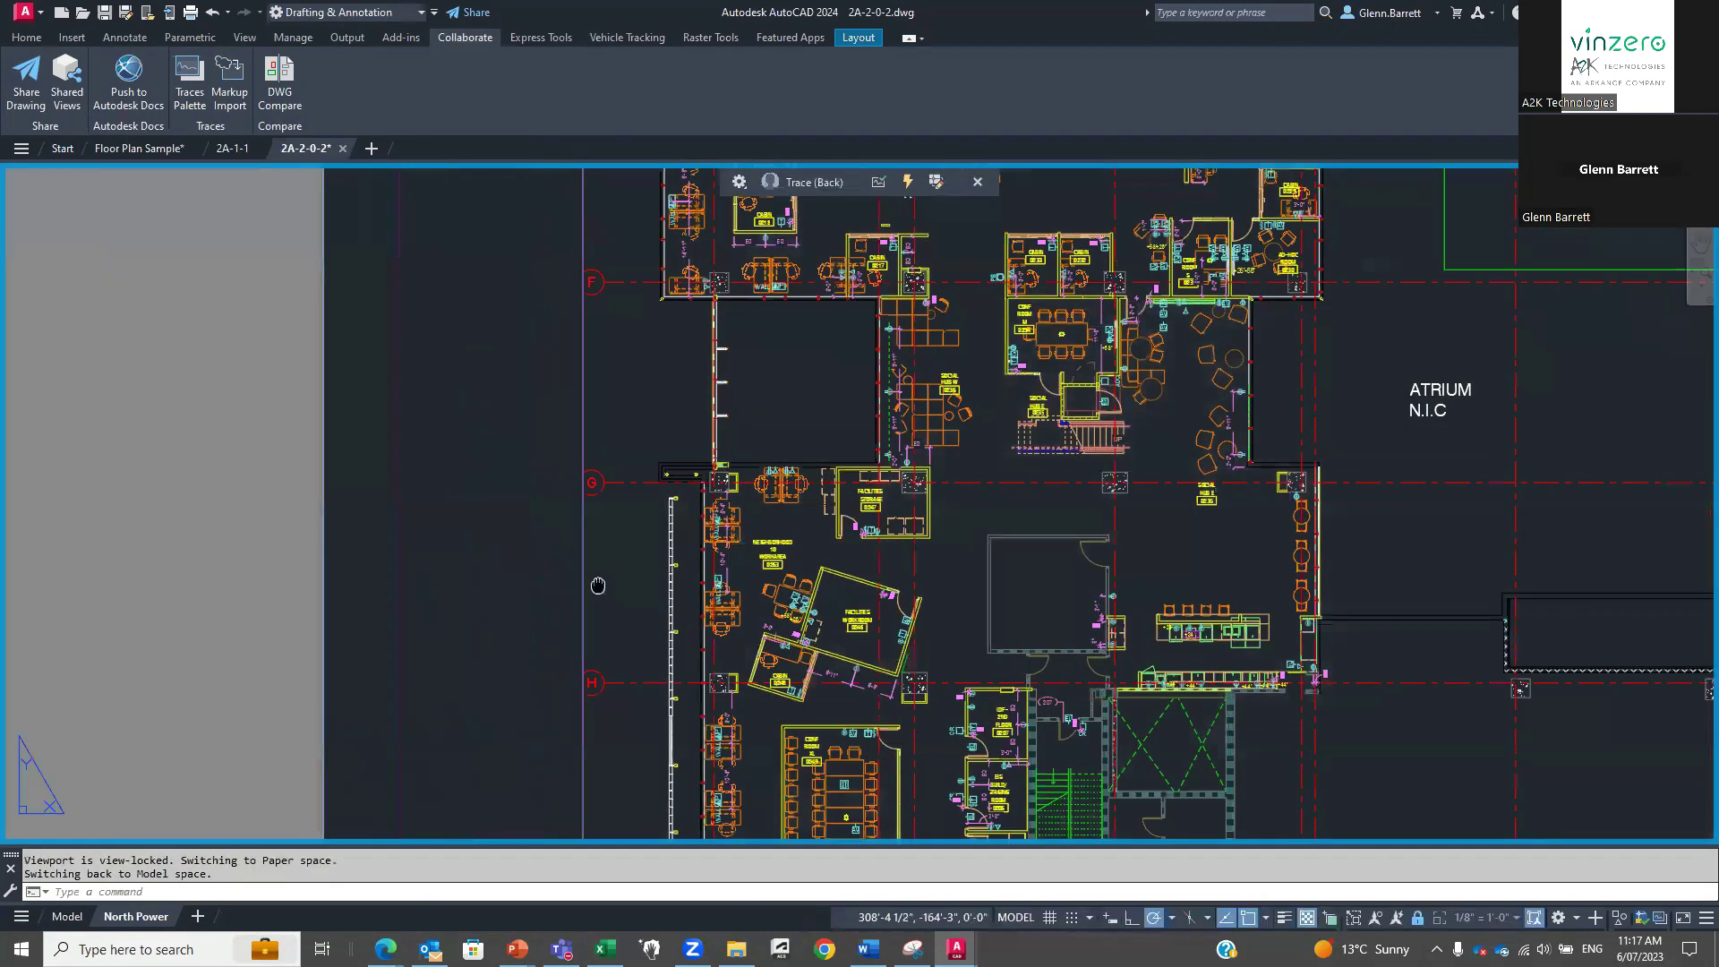
{"action": "scroll", "coordinate": [635, 690], "scroll_direction": "up", "scroll_amount": 5}
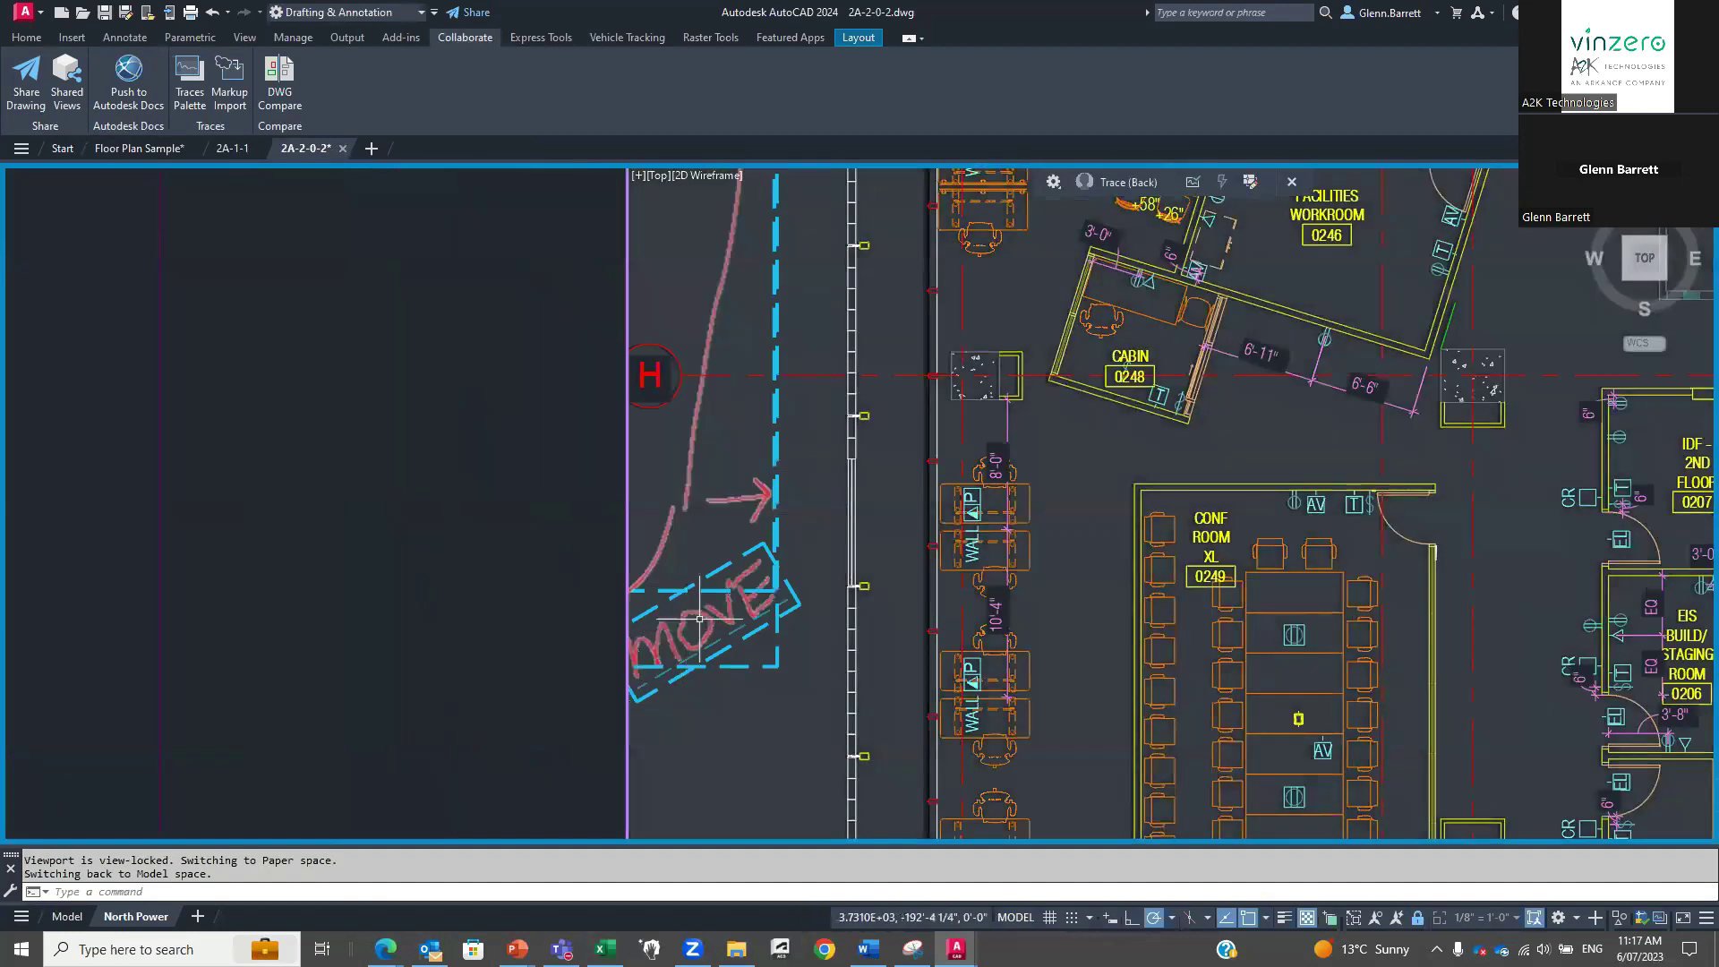
{"action": "key", "text": "Escape"}
{"action": "type", "text": "m"}
{"action": "key", "text": "Return"}
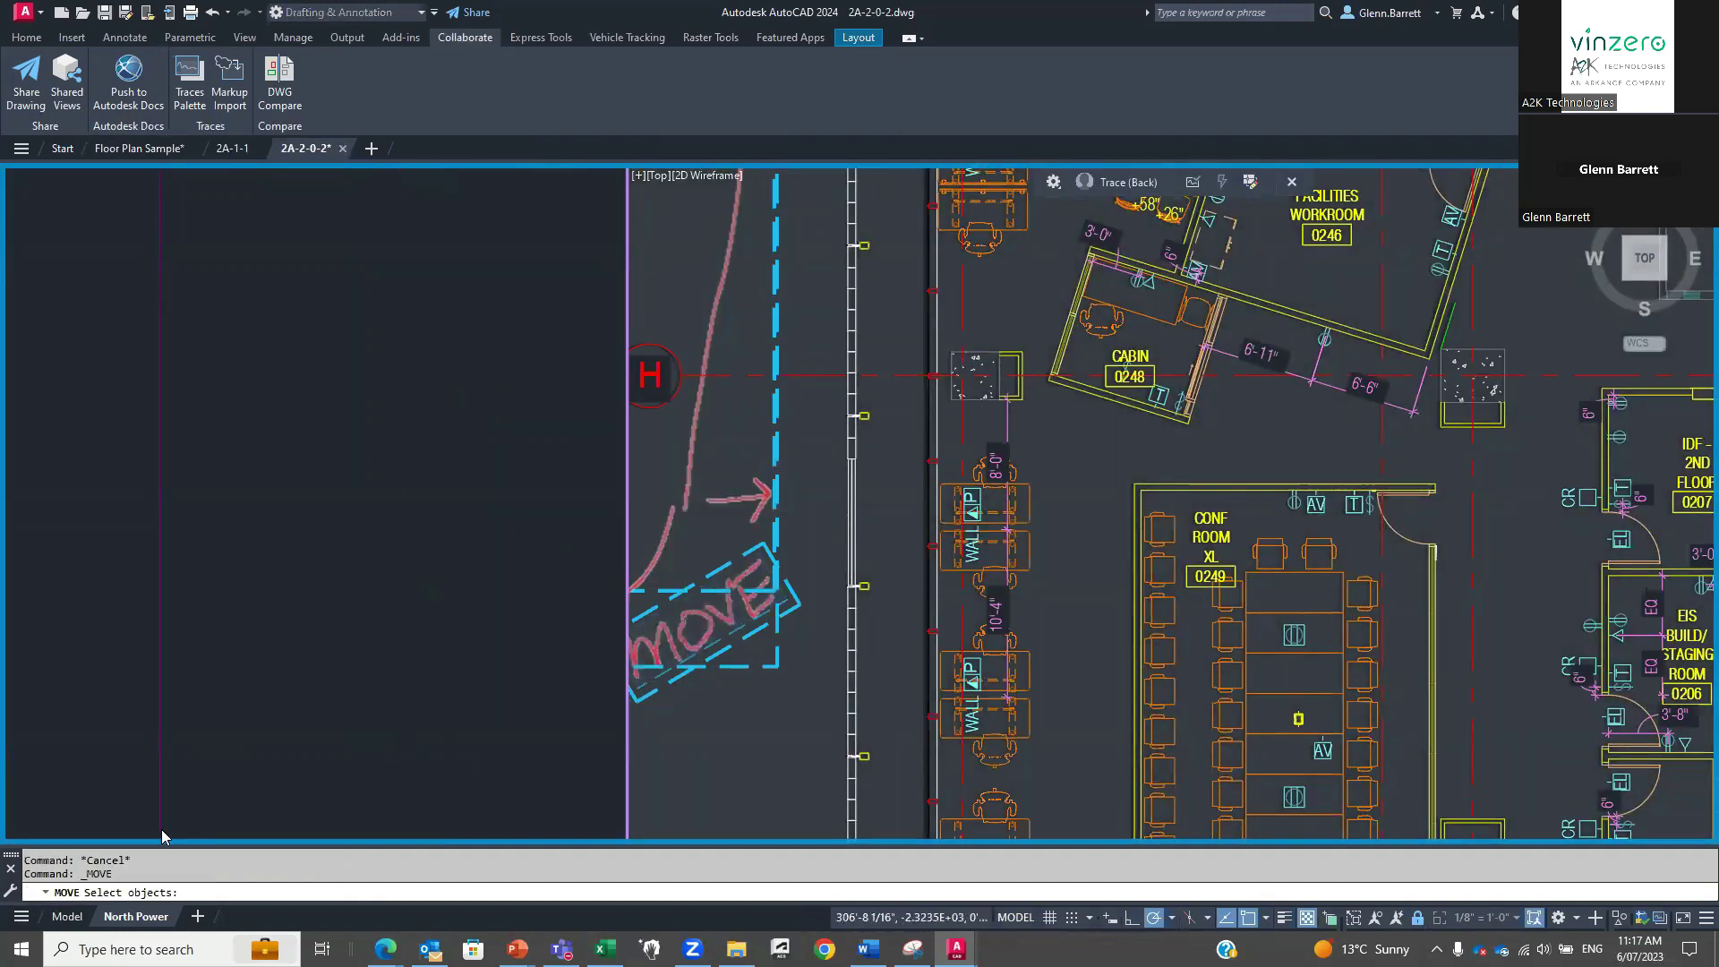
{"action": "left_click", "coordinate": [689, 400]}
{"action": "left_click", "coordinate": [646, 315]}
{"action": "middle_click_drag", "start_coordinate": [669, 286], "coordinate": [716, 484]}
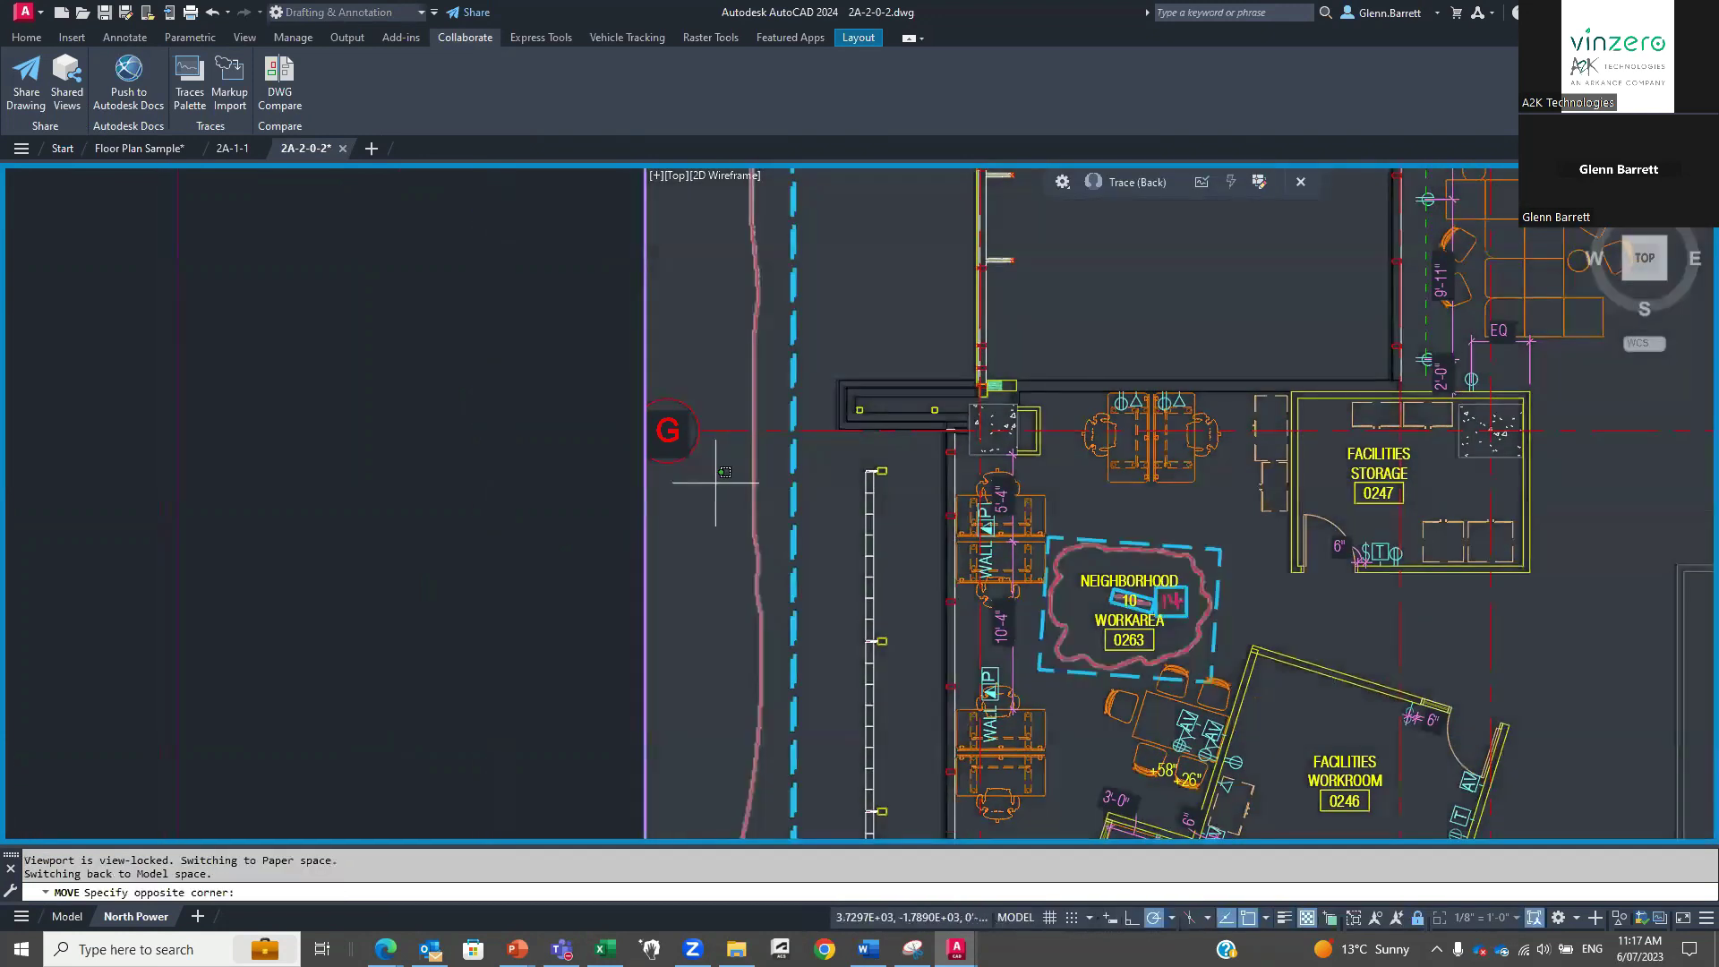
{"action": "left_click", "coordinate": [672, 387]}
{"action": "middle_click_drag", "start_coordinate": [728, 230], "coordinate": [720, 645]}
{"action": "left_click", "coordinate": [708, 486]}
{"action": "left_click", "coordinate": [684, 355]}
{"action": "middle_click_drag", "start_coordinate": [680, 246], "coordinate": [686, 589]}
{"action": "left_click", "coordinate": [707, 604]}
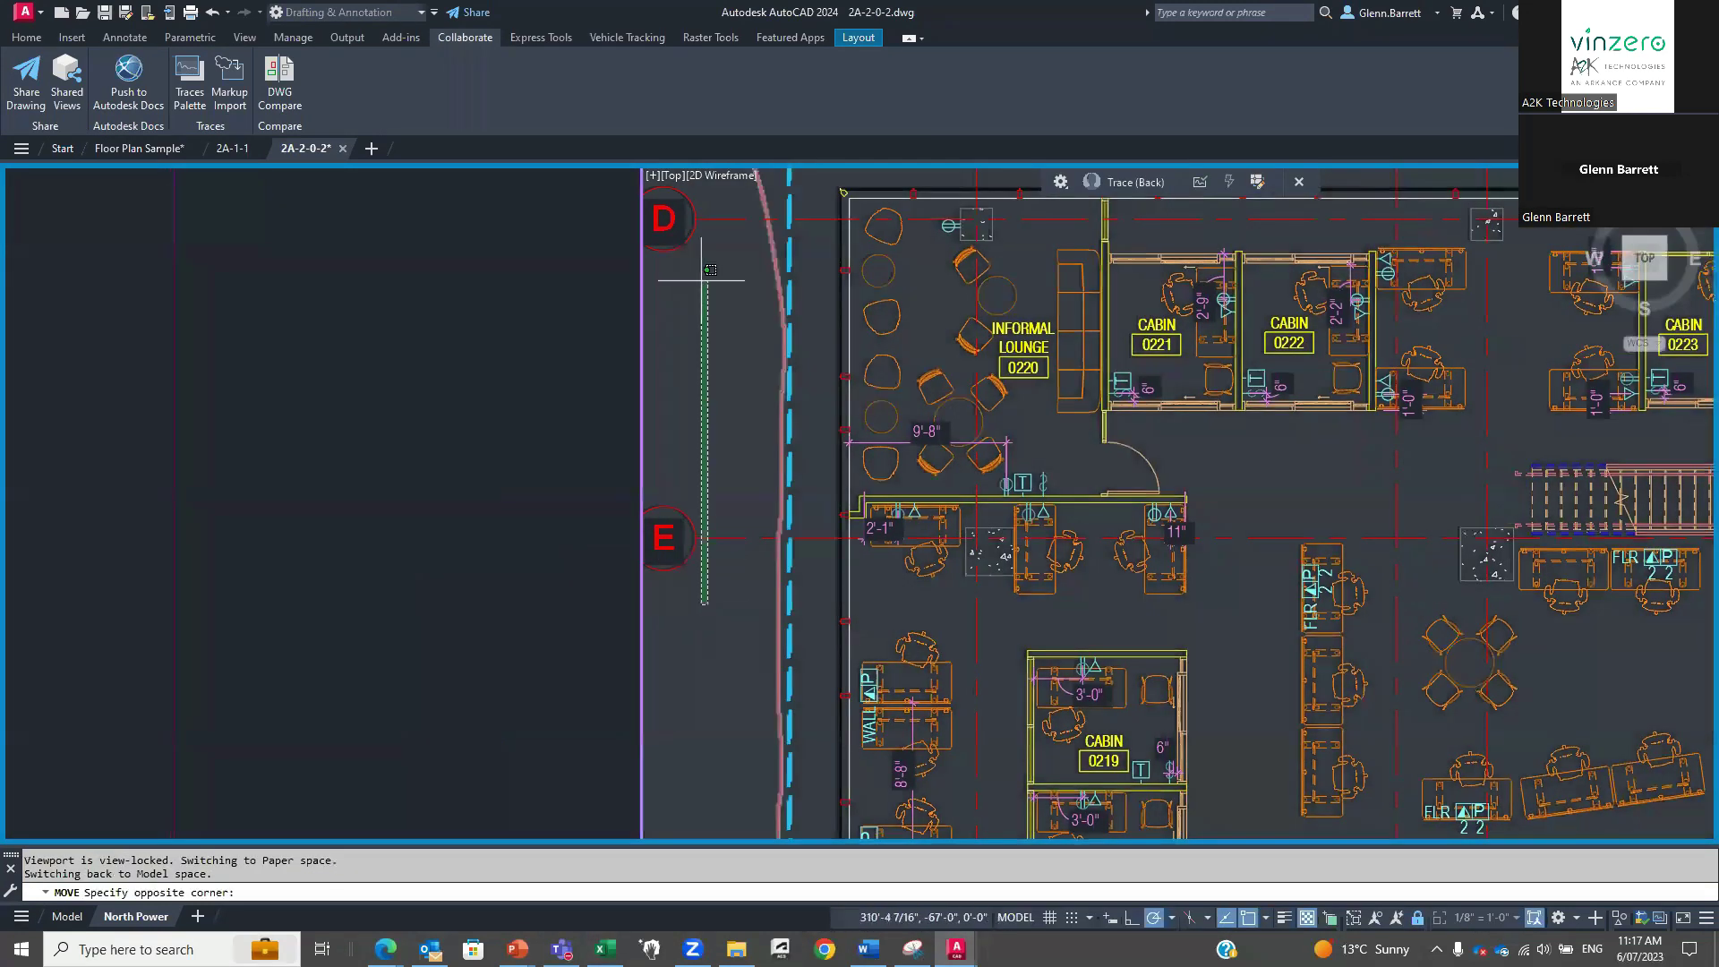
{"action": "left_click", "coordinate": [660, 197]}
{"action": "key", "text": "Return"}
{"action": "left_click", "coordinate": [657, 347]}
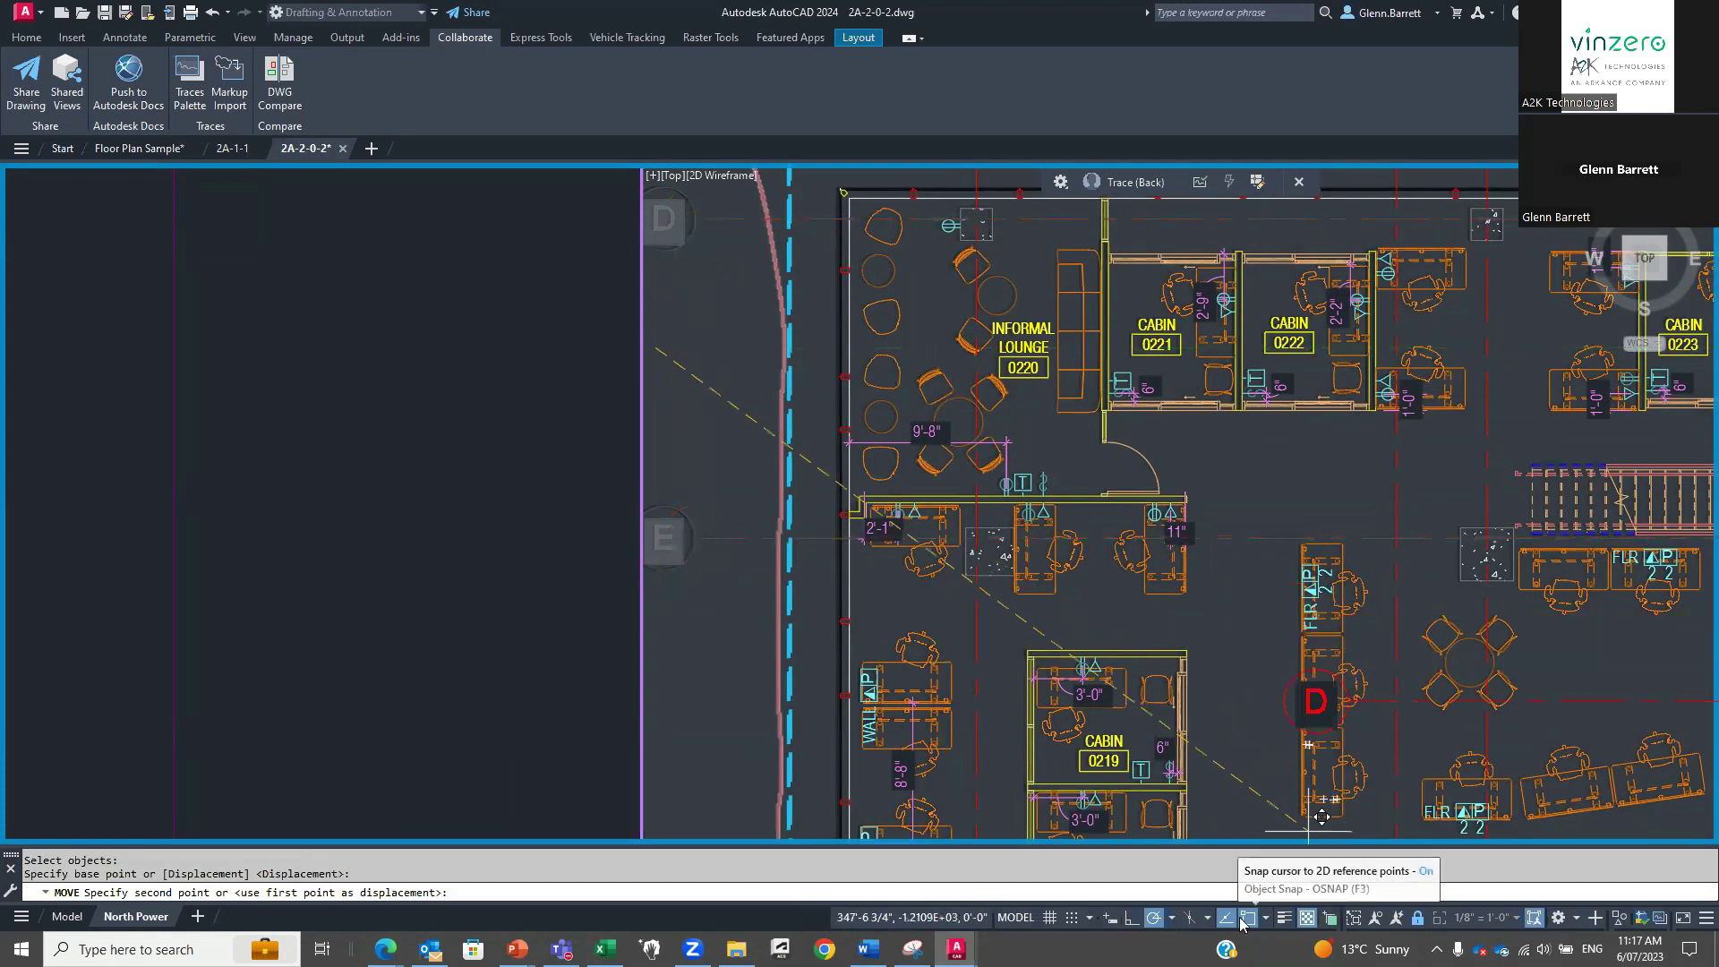
{"action": "left_click", "coordinate": [1132, 919]}
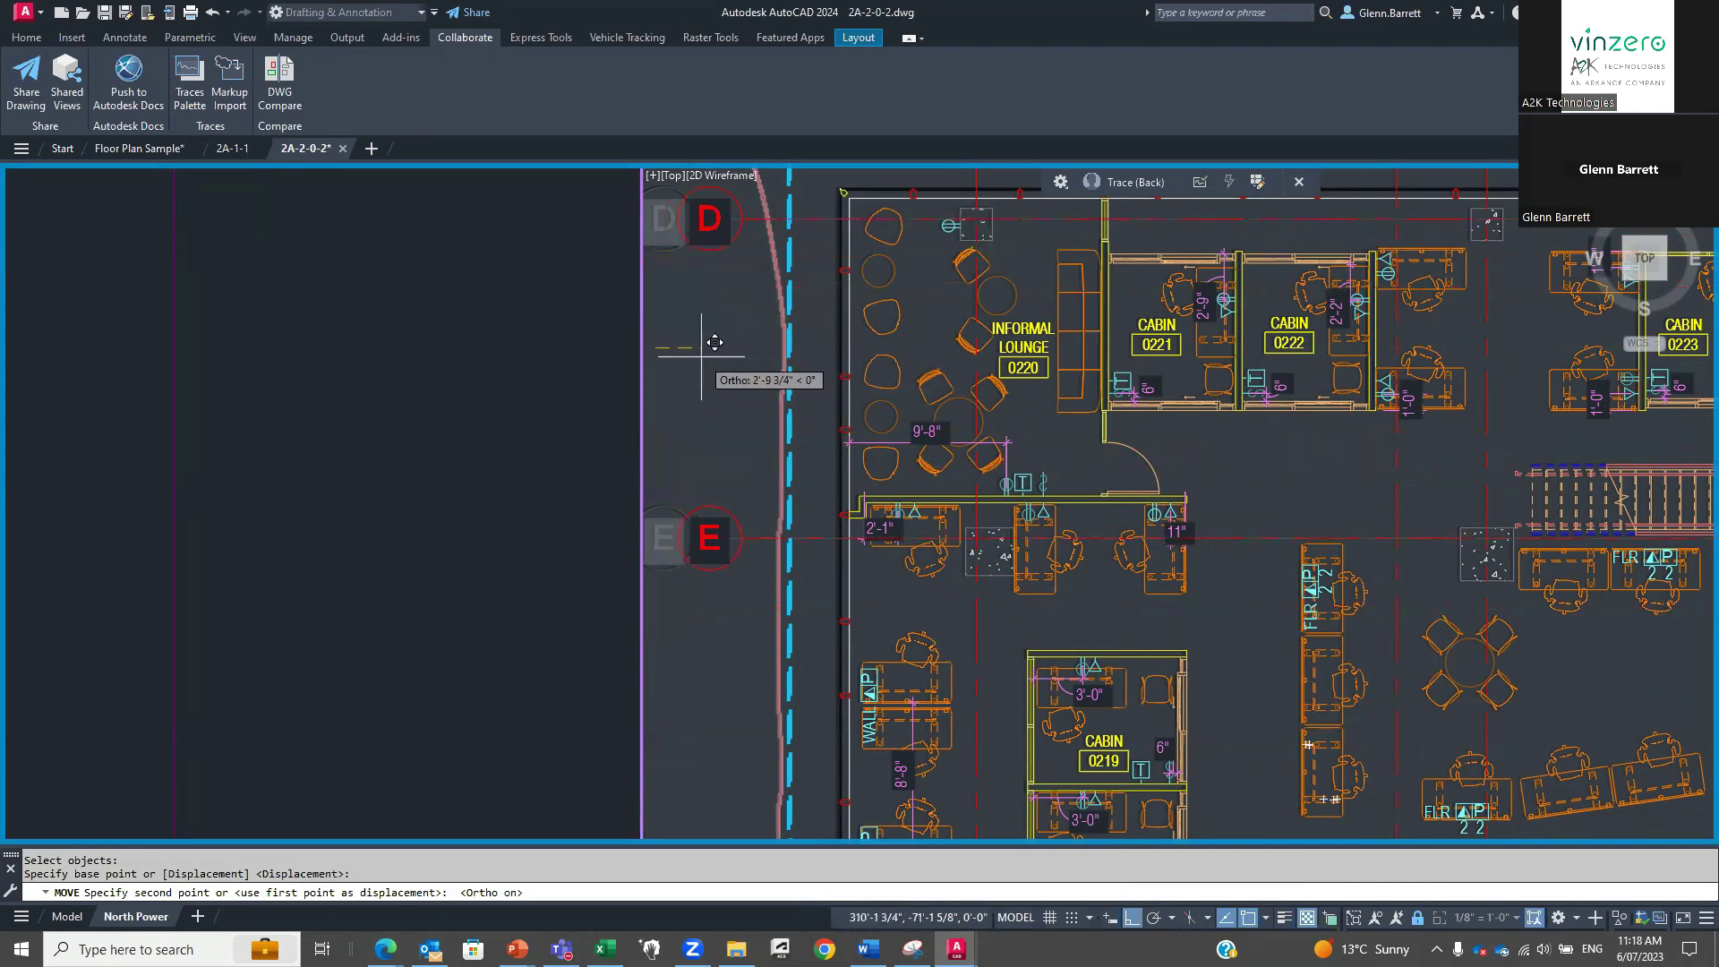
{"action": "left_click", "coordinate": [711, 344]}
Examine the trace markups on the sheet notes, around note 13's conflicts sentence and the added item 19.
{"action": "scroll", "coordinate": [992, 521], "scroll_direction": "down", "scroll_amount": 5}
{"action": "middle_click_drag", "start_coordinate": [1494, 591], "coordinate": [885, 346]}
{"action": "scroll", "coordinate": [885, 346], "scroll_direction": "down", "scroll_amount": 2}
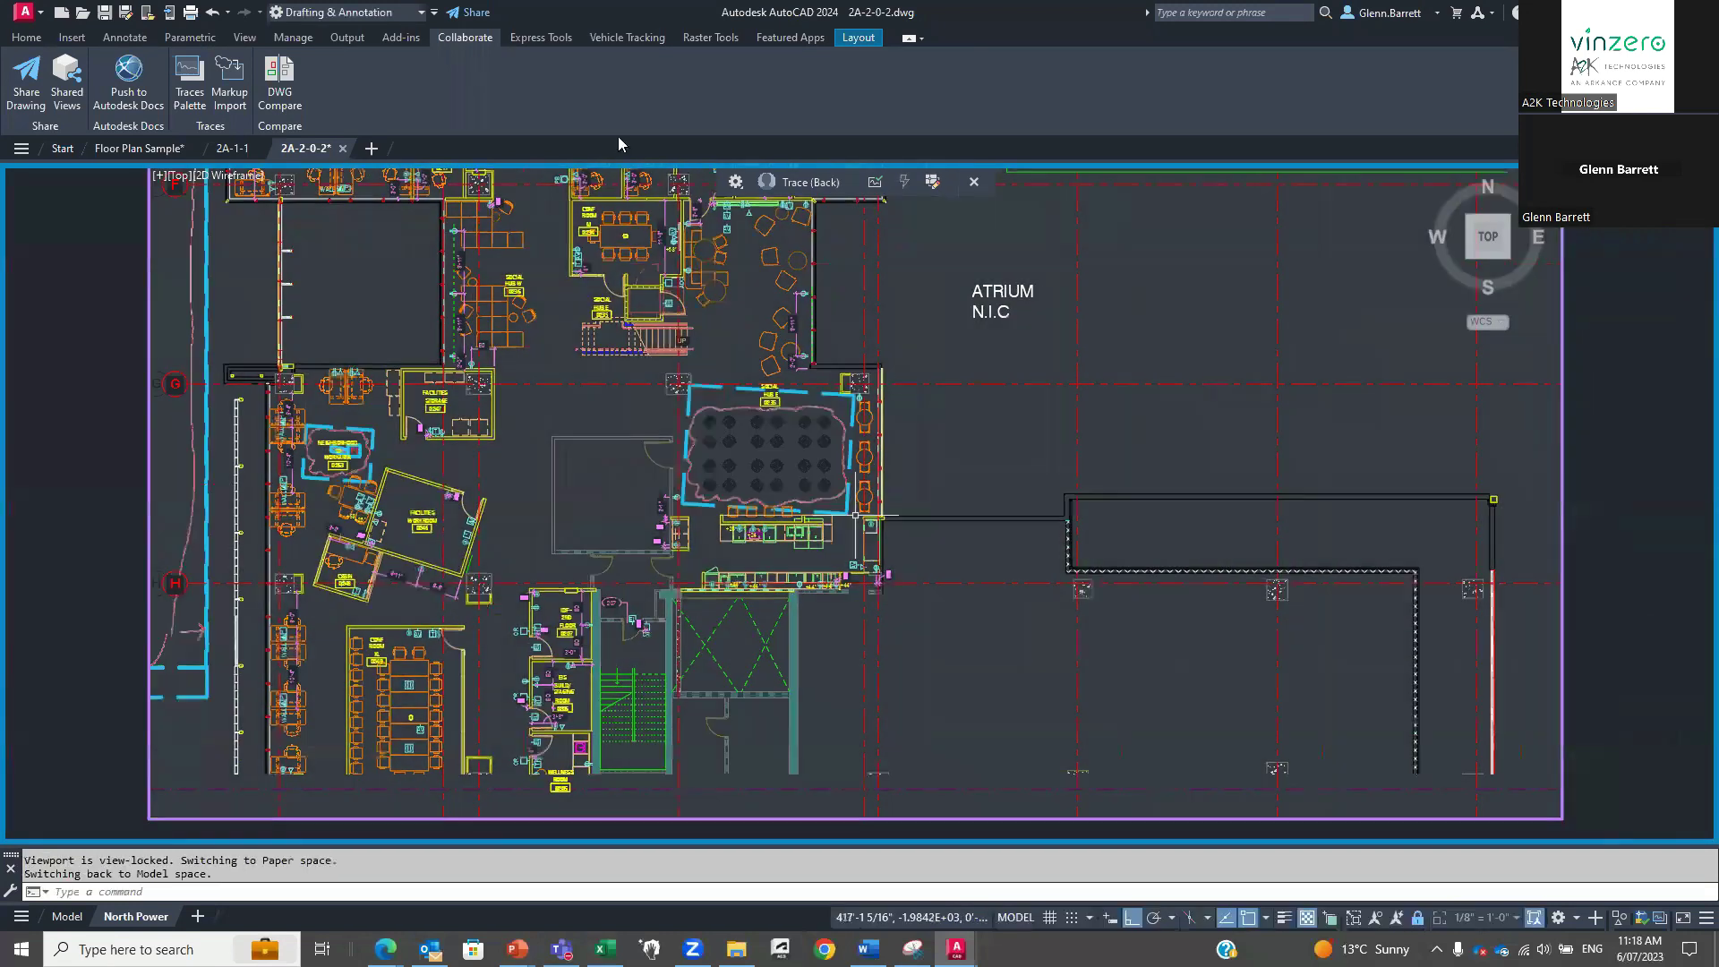
{"action": "middle_click_drag", "start_coordinate": [797, 698], "coordinate": [802, 476]}
{"action": "scroll", "coordinate": [1075, 575], "scroll_direction": "up", "scroll_amount": 1}
{"action": "middle_click_drag", "start_coordinate": [967, 740], "coordinate": [939, 468]}
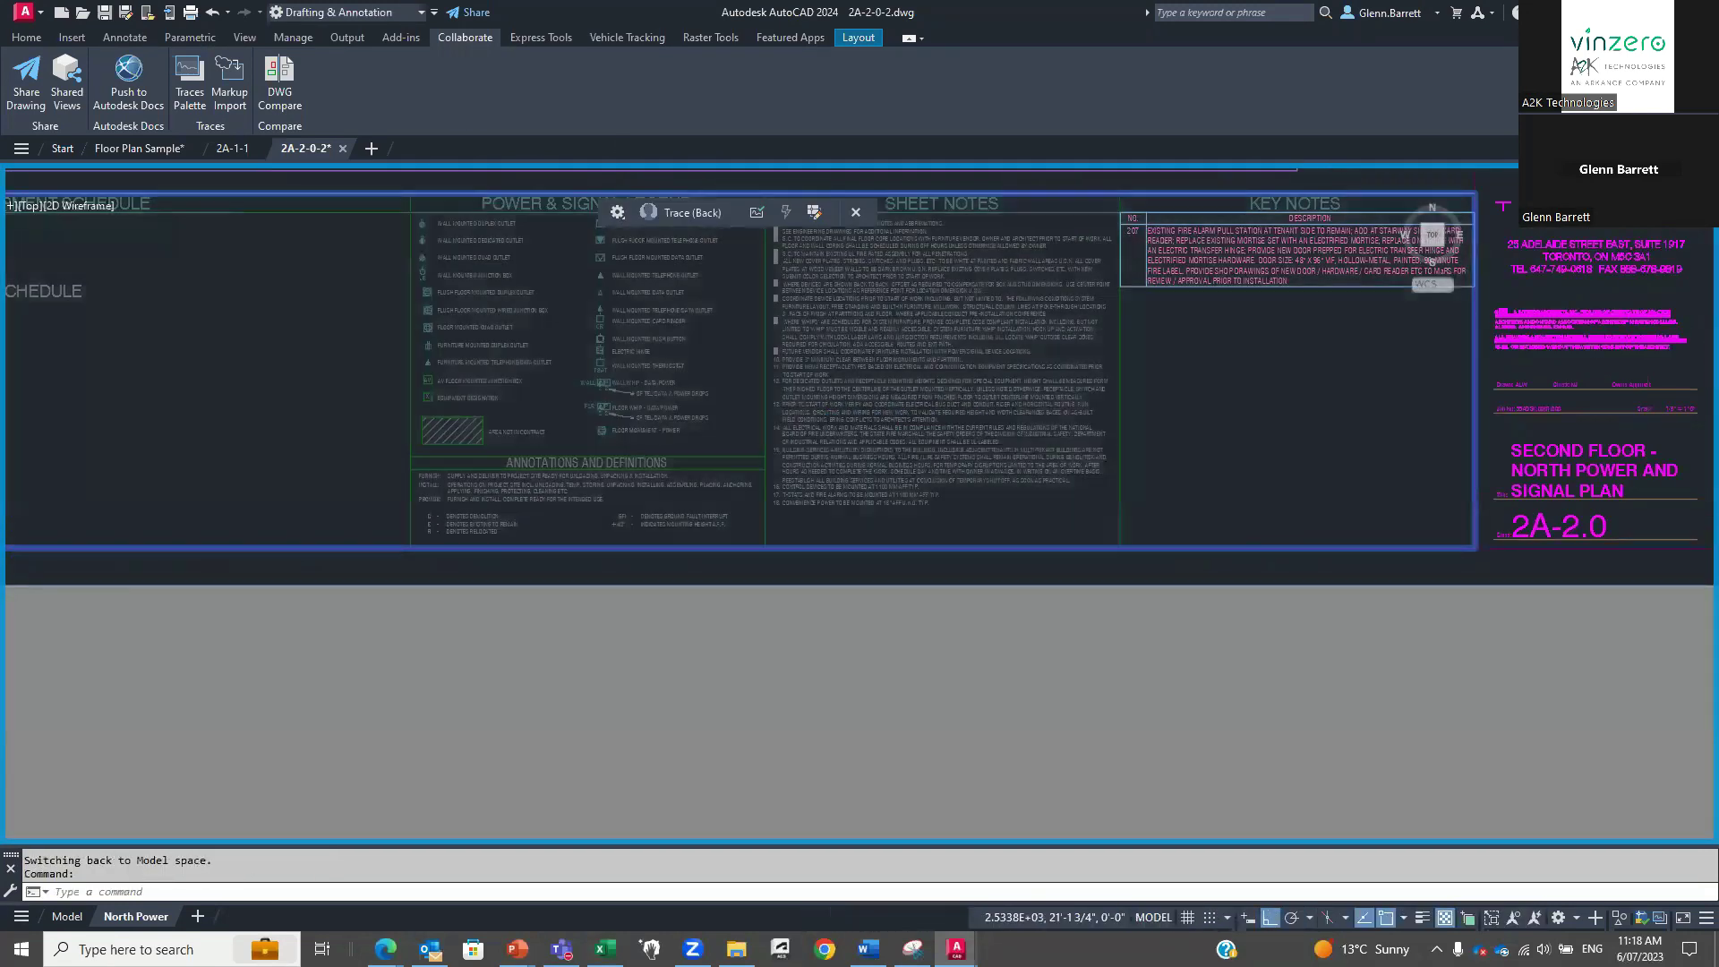
{"action": "scroll", "coordinate": [1022, 449], "scroll_direction": "up", "scroll_amount": 2}
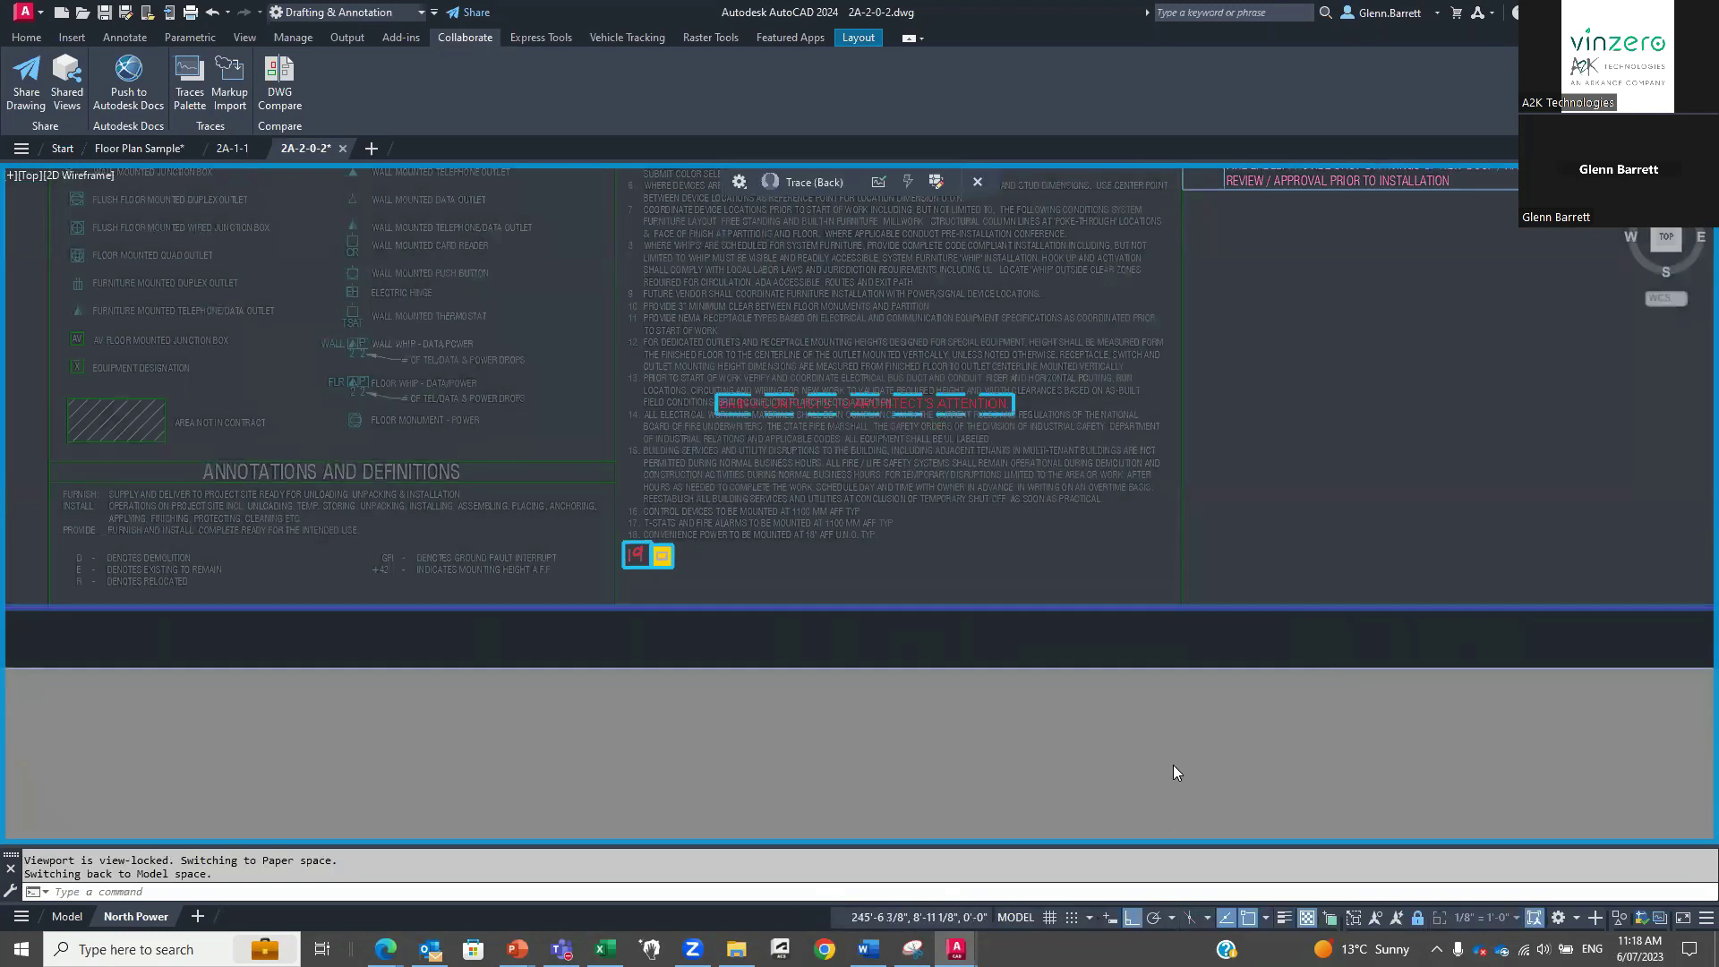
{"action": "scroll", "coordinate": [1008, 425], "scroll_direction": "up", "scroll_amount": 2}
{"action": "scroll", "coordinate": [976, 420], "scroll_direction": "up", "scroll_amount": 2}
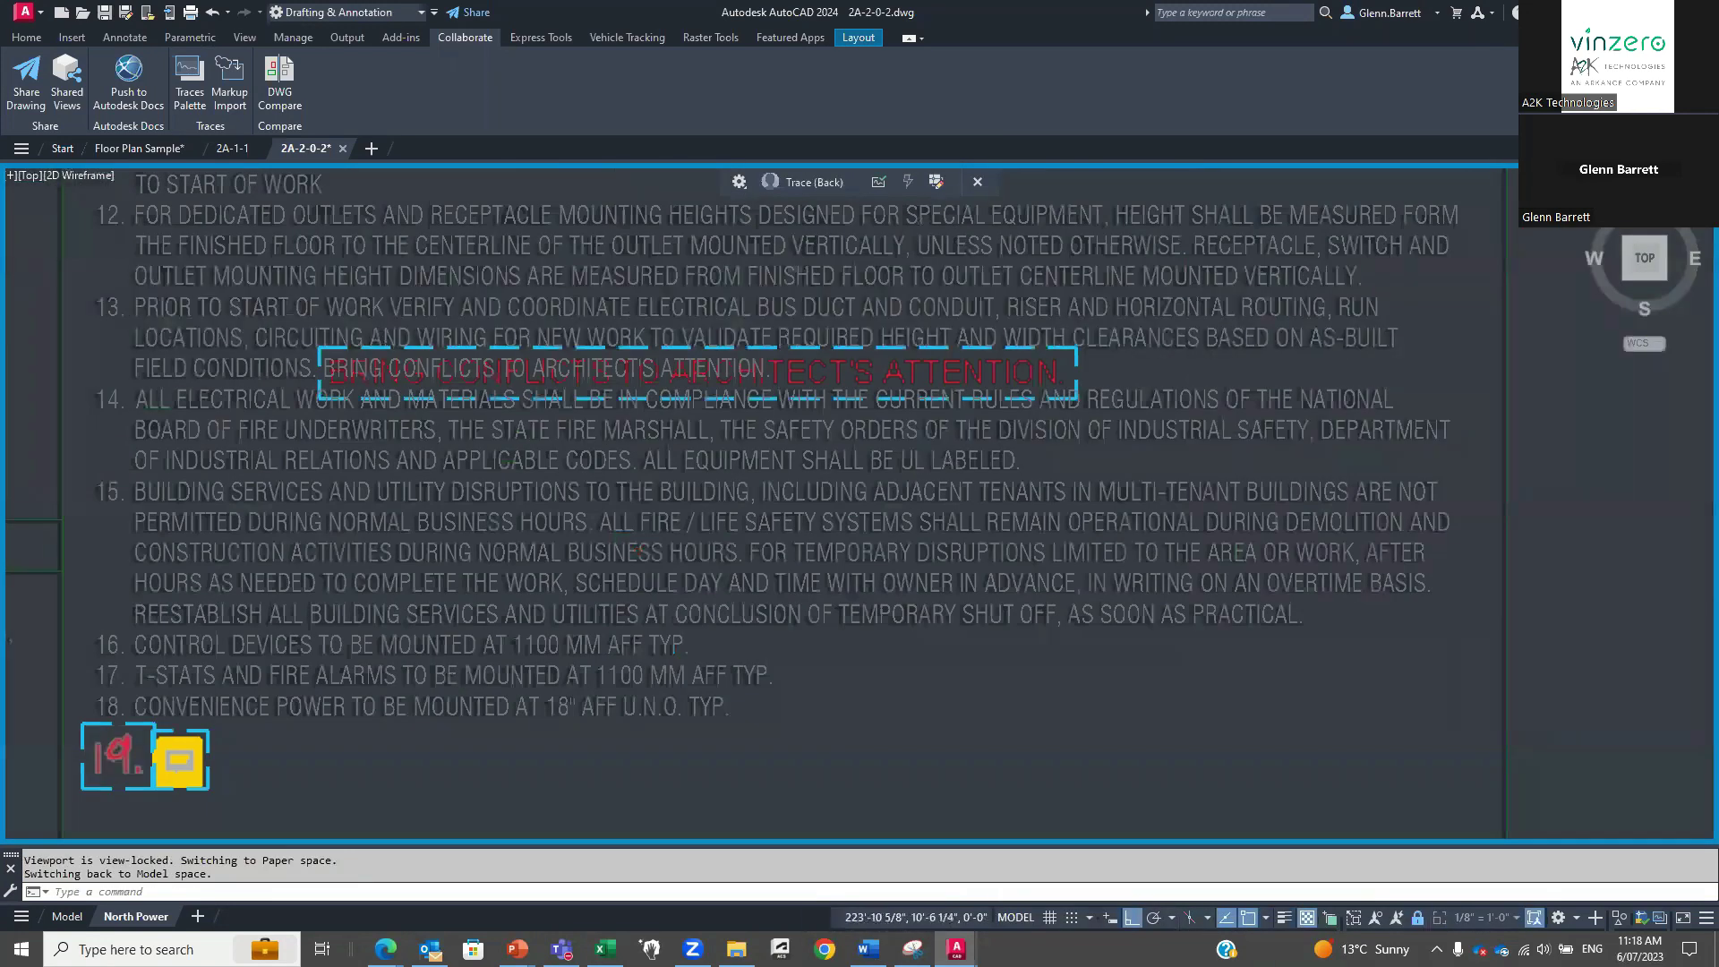
Activate the sheet notes viewport and open the item 19 note markup in Markup Assist.
{"action": "left_click", "coordinate": [446, 891]}
{"action": "key", "text": "Escape"}
{"action": "key", "text": "Escape"}
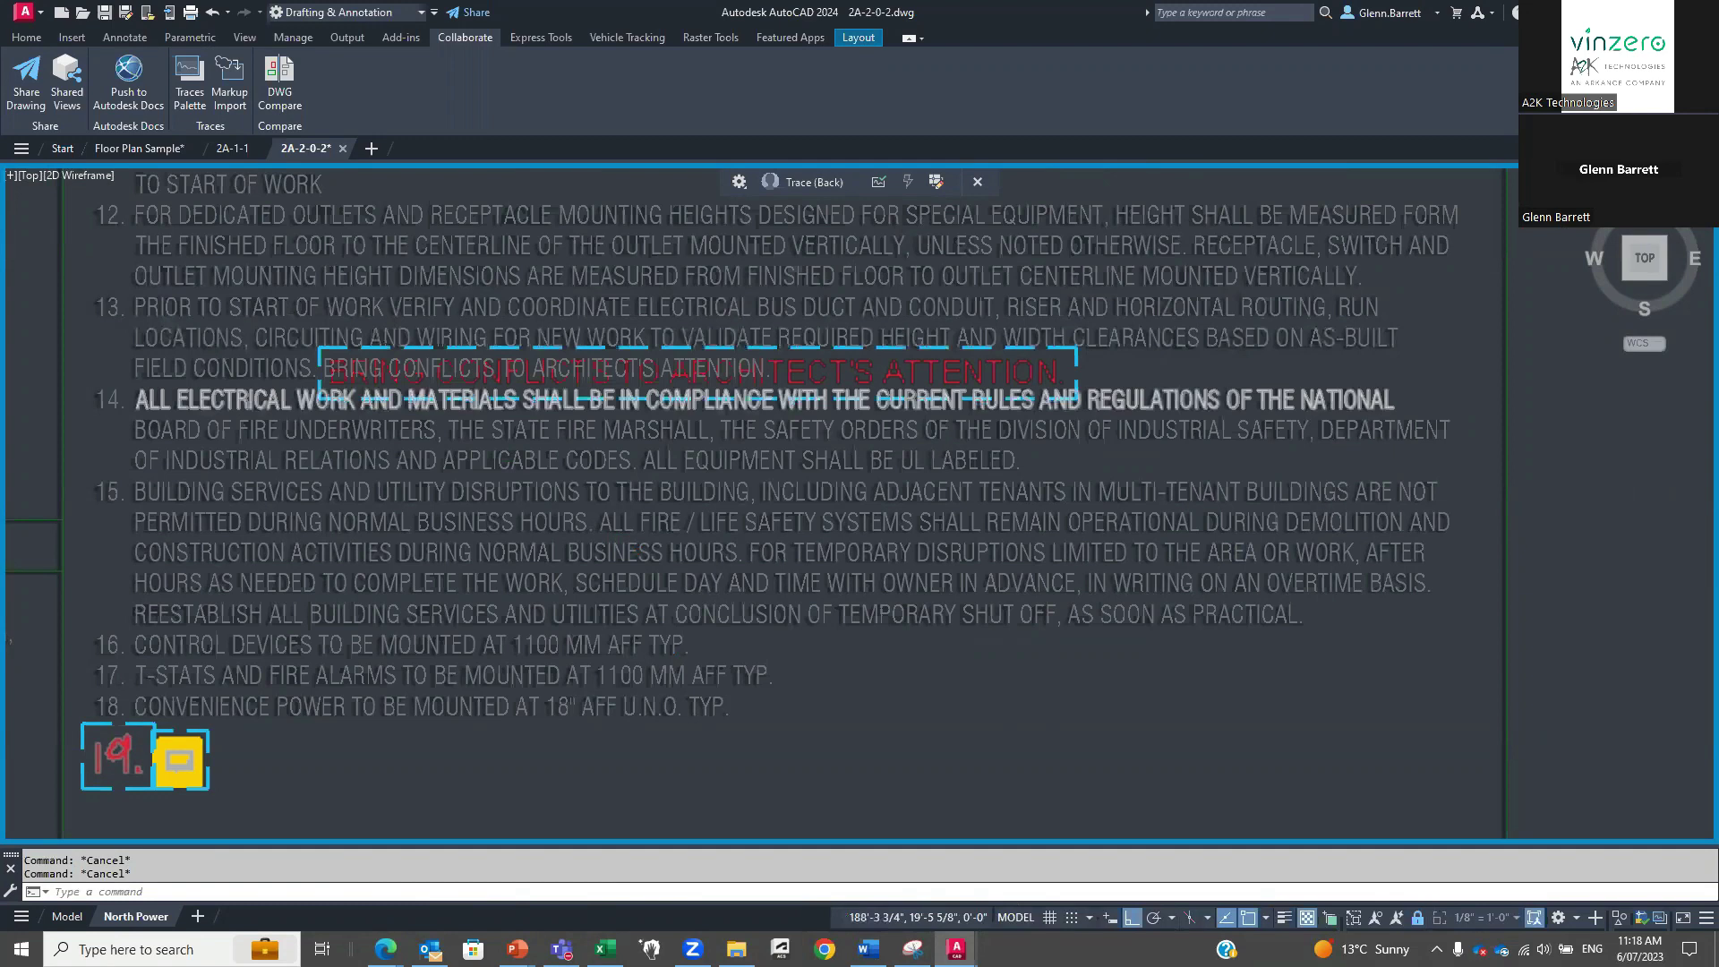
{"action": "scroll", "coordinate": [229, 233], "scroll_direction": "down", "scroll_amount": 4}
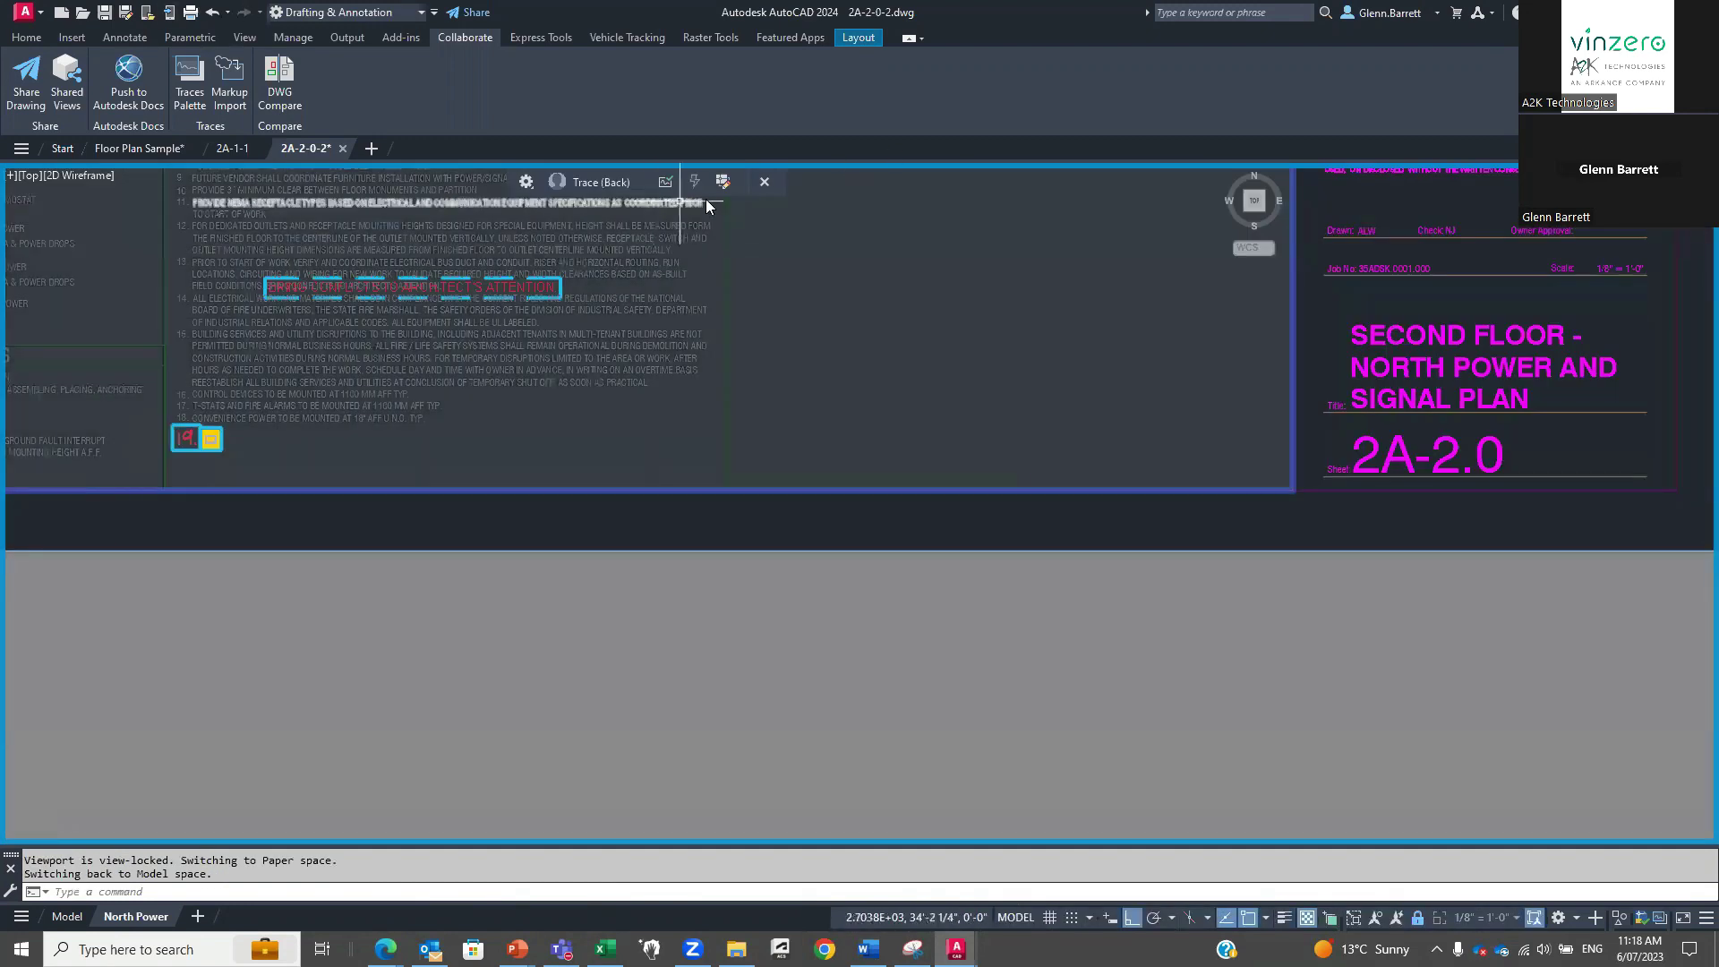
{"action": "left_click", "coordinate": [722, 183]}
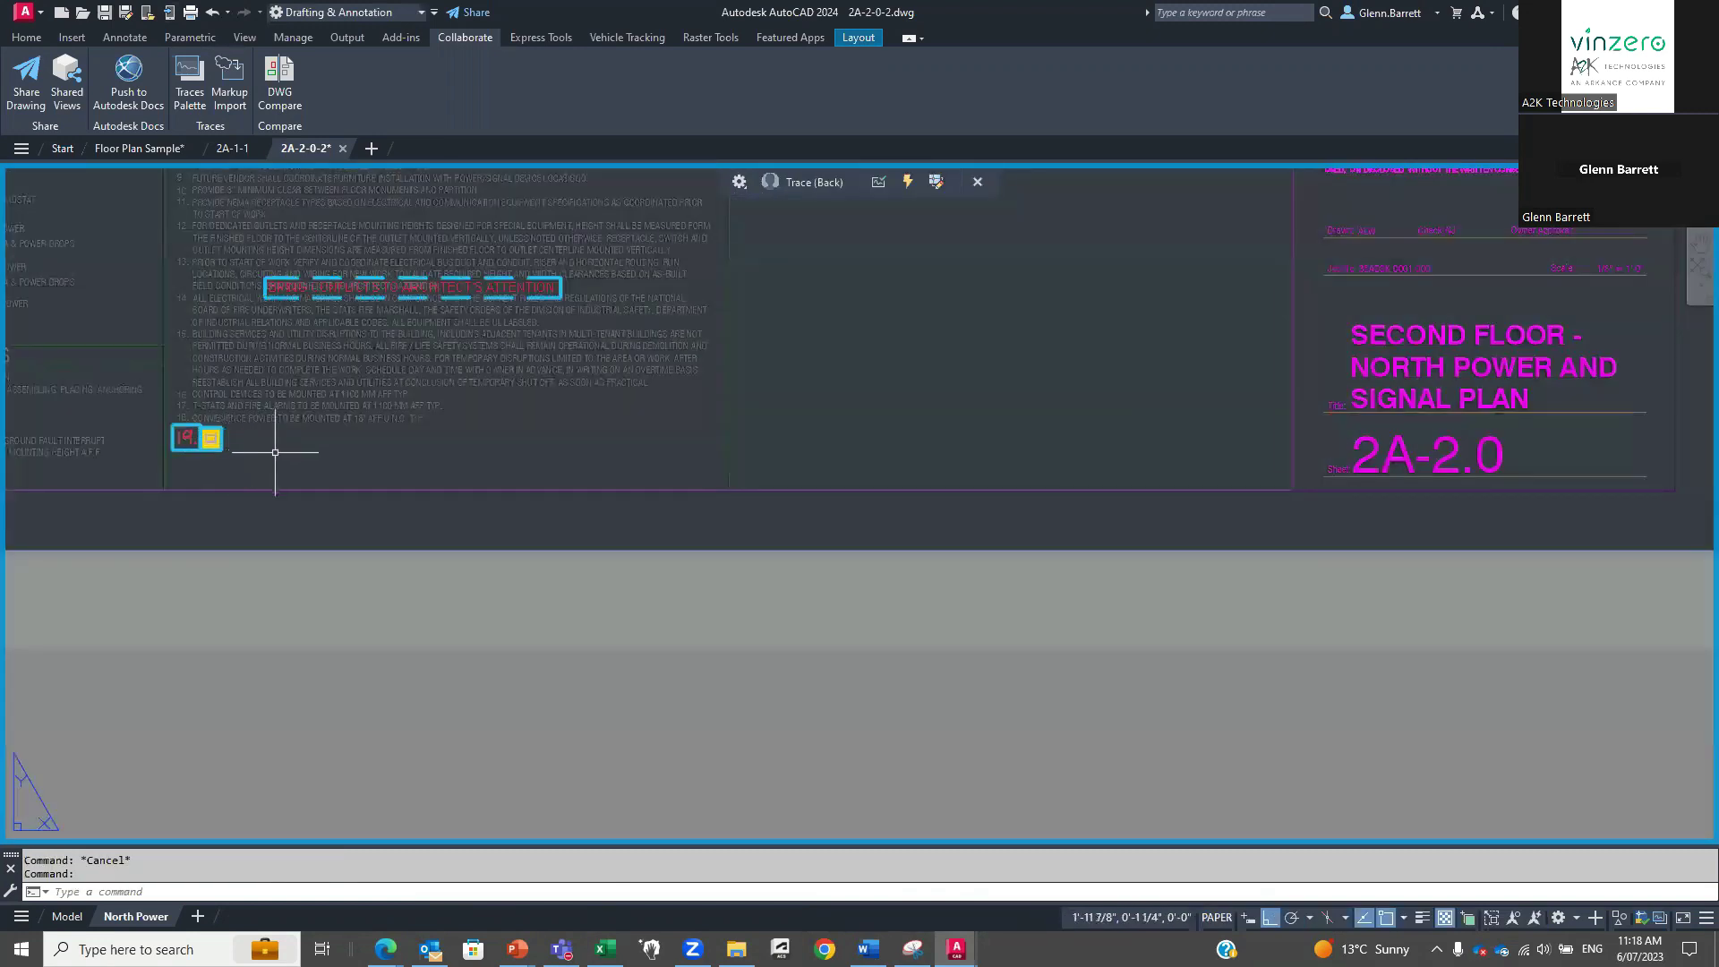
{"action": "double_click", "coordinate": [275, 452]}
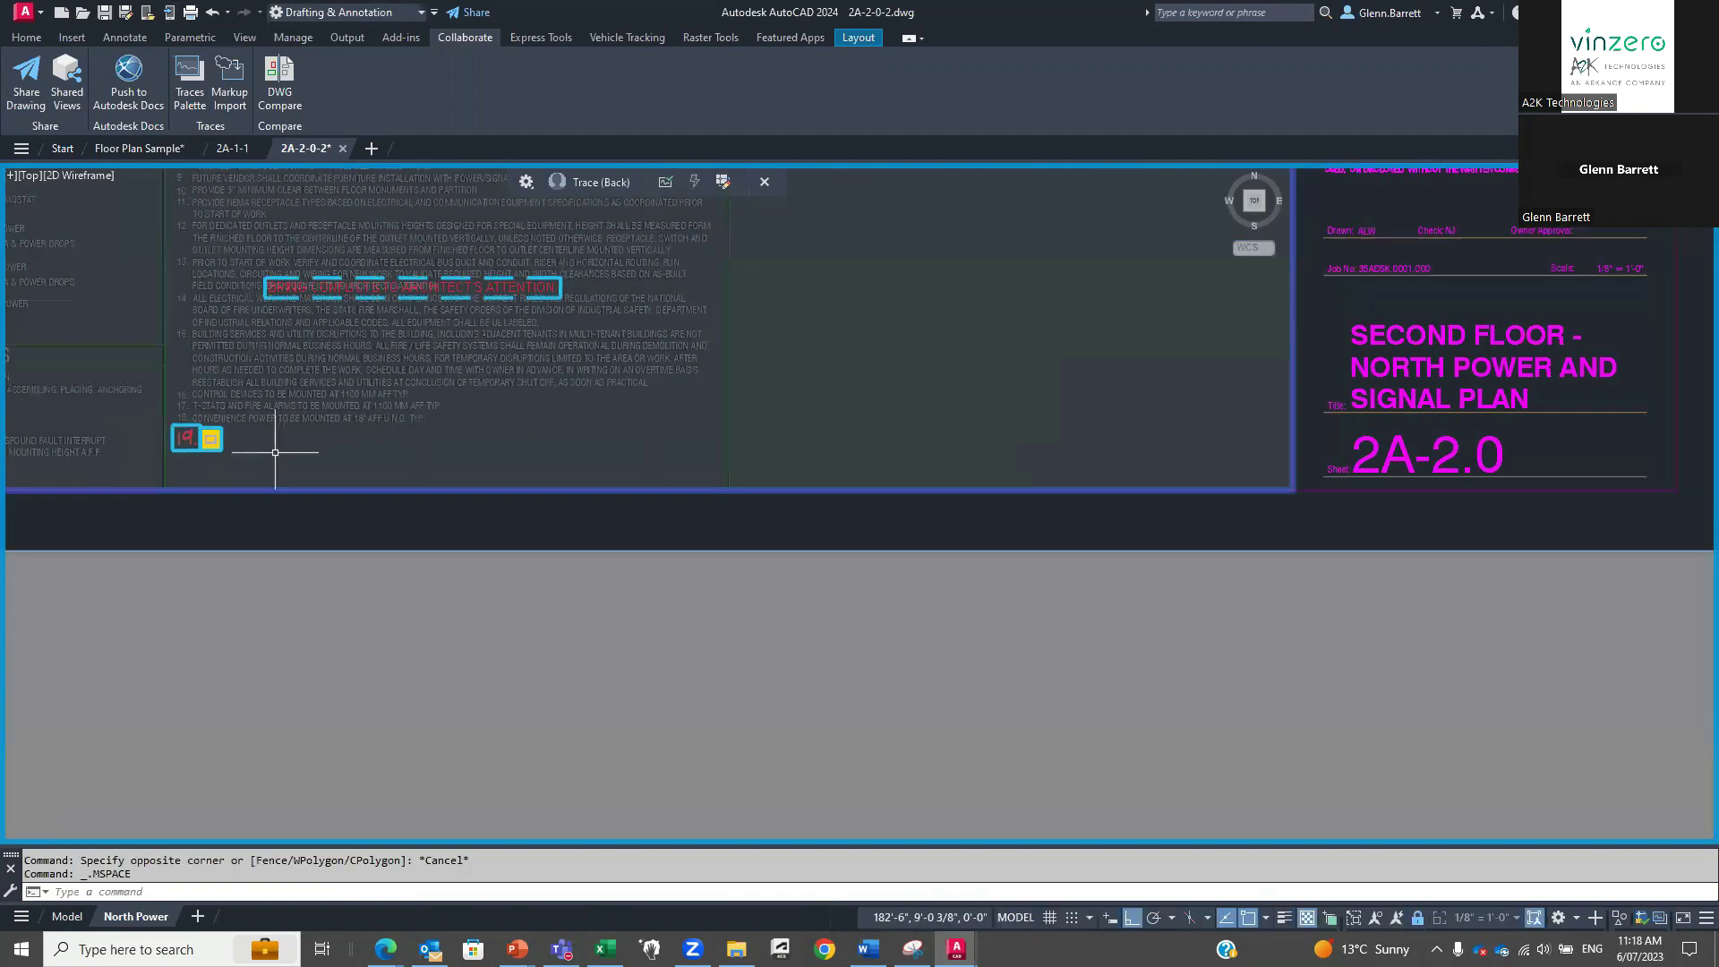
{"action": "left_click", "coordinate": [219, 438]}
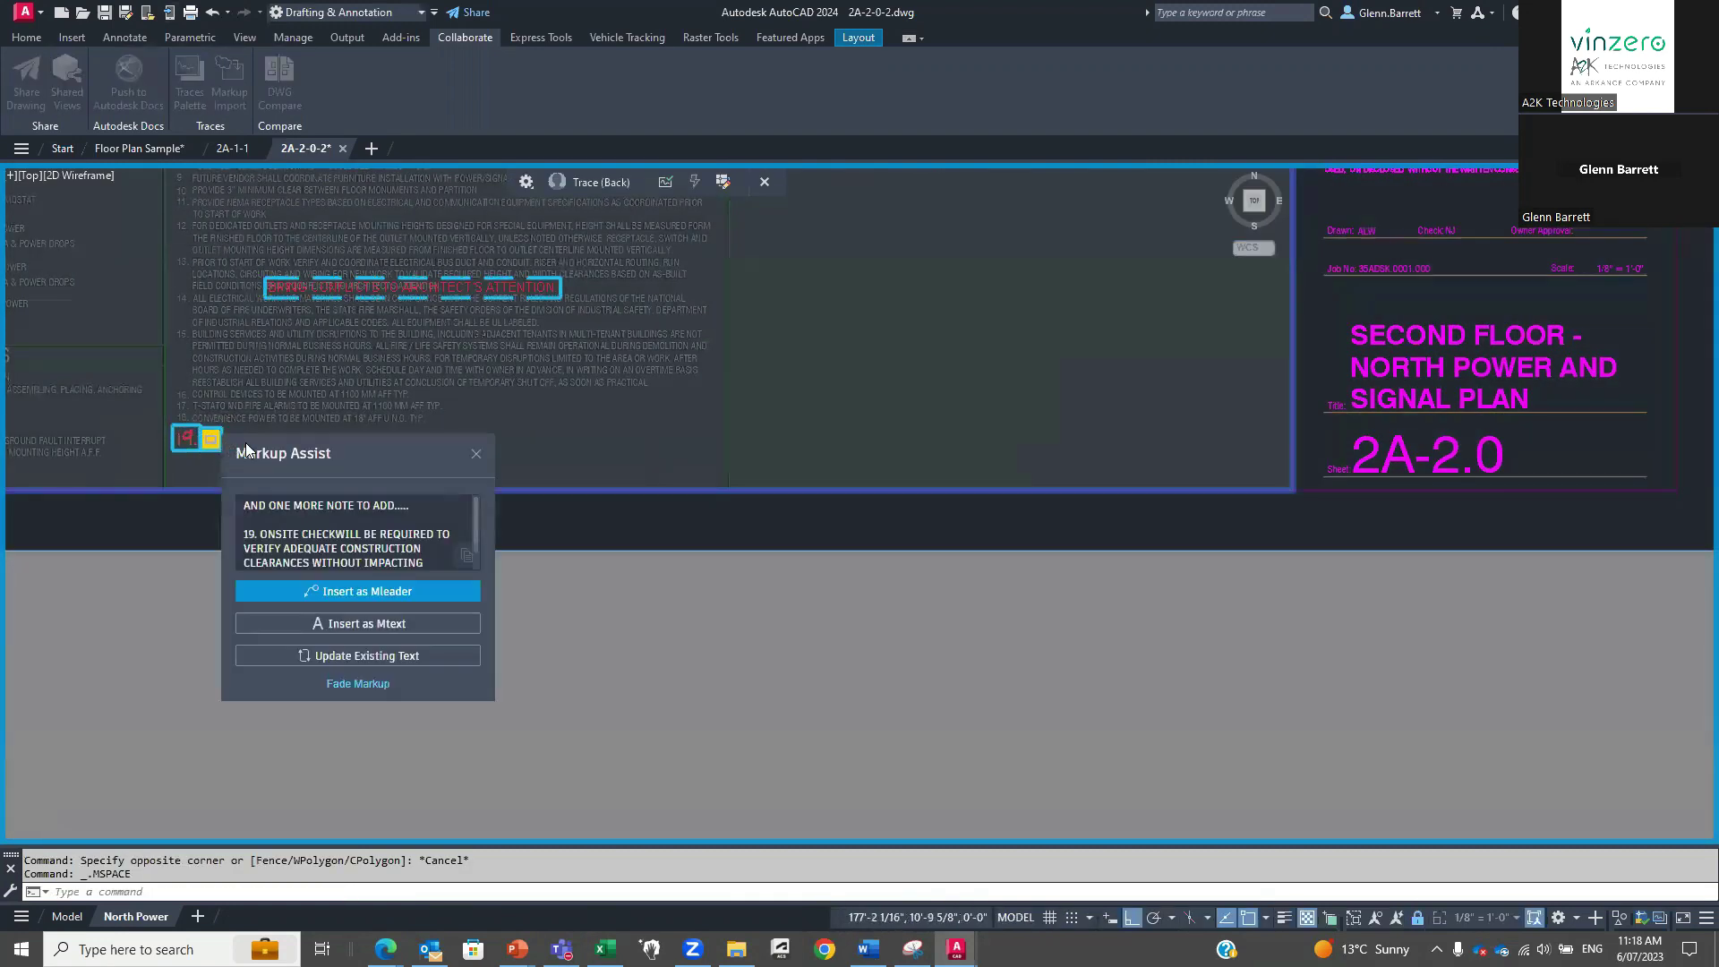
Update the existing text of note 18 with the item 19 onsite check markup text, using the Append option.
{"action": "left_click", "coordinate": [243, 531]}
{"action": "key", "text": "ctrl+shift+Home"}
{"action": "key", "text": "BackSpace"}
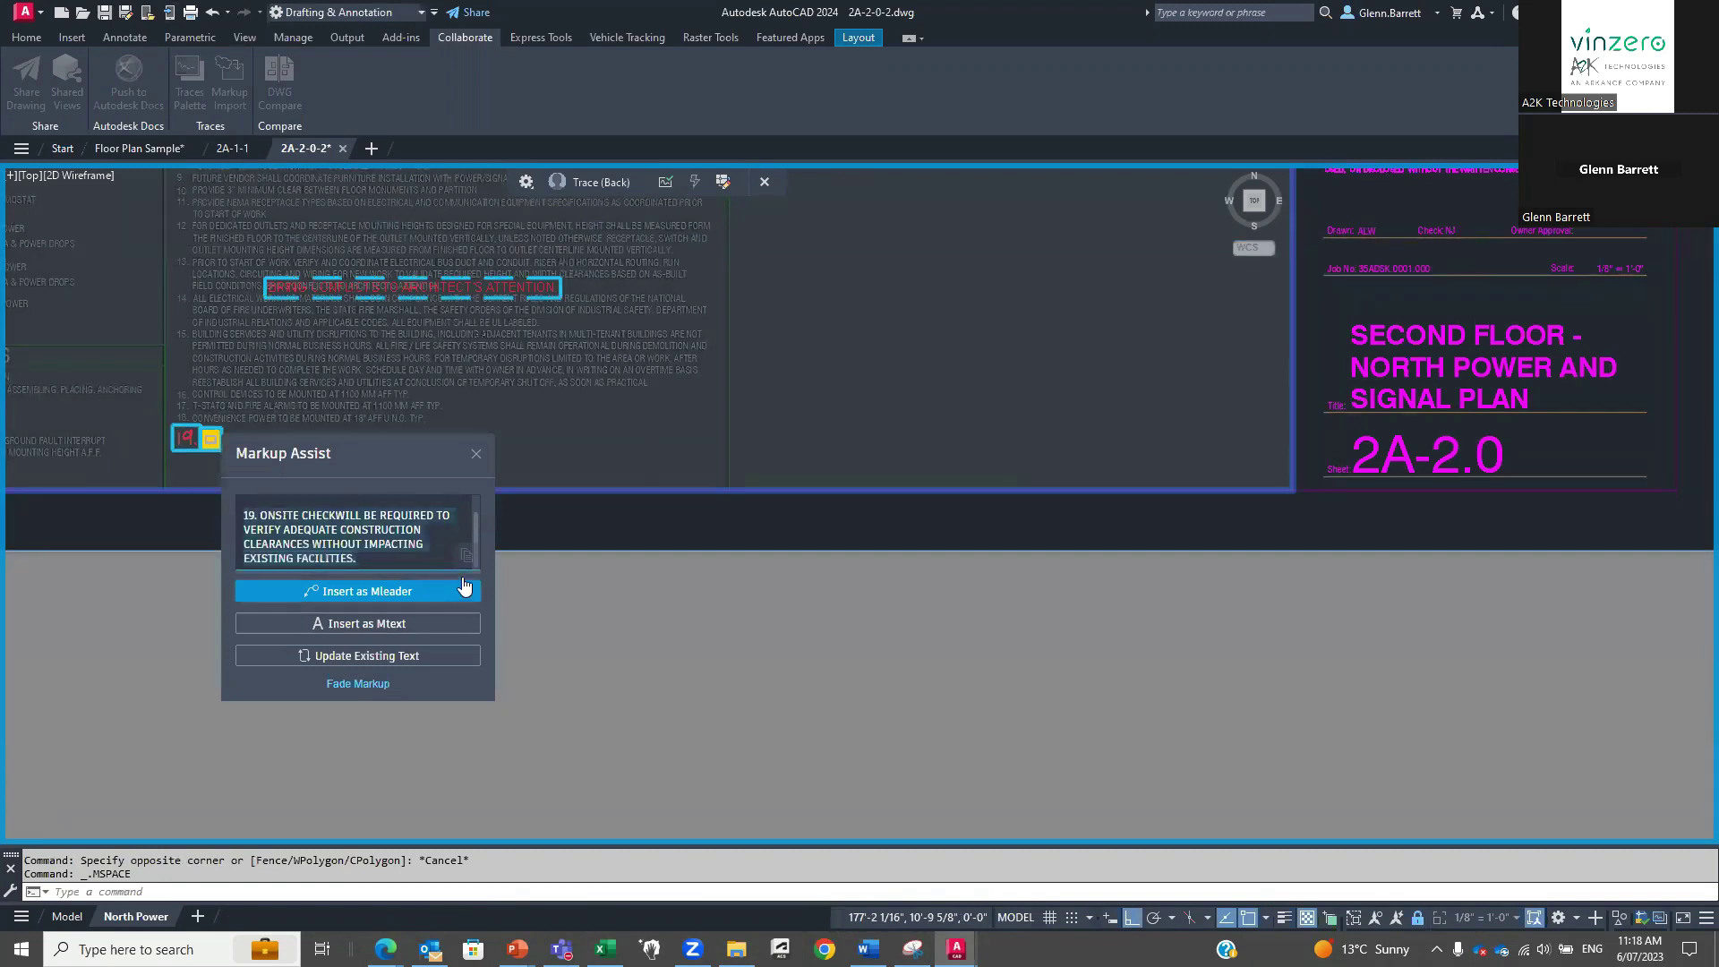
{"action": "left_click", "coordinate": [382, 656]}
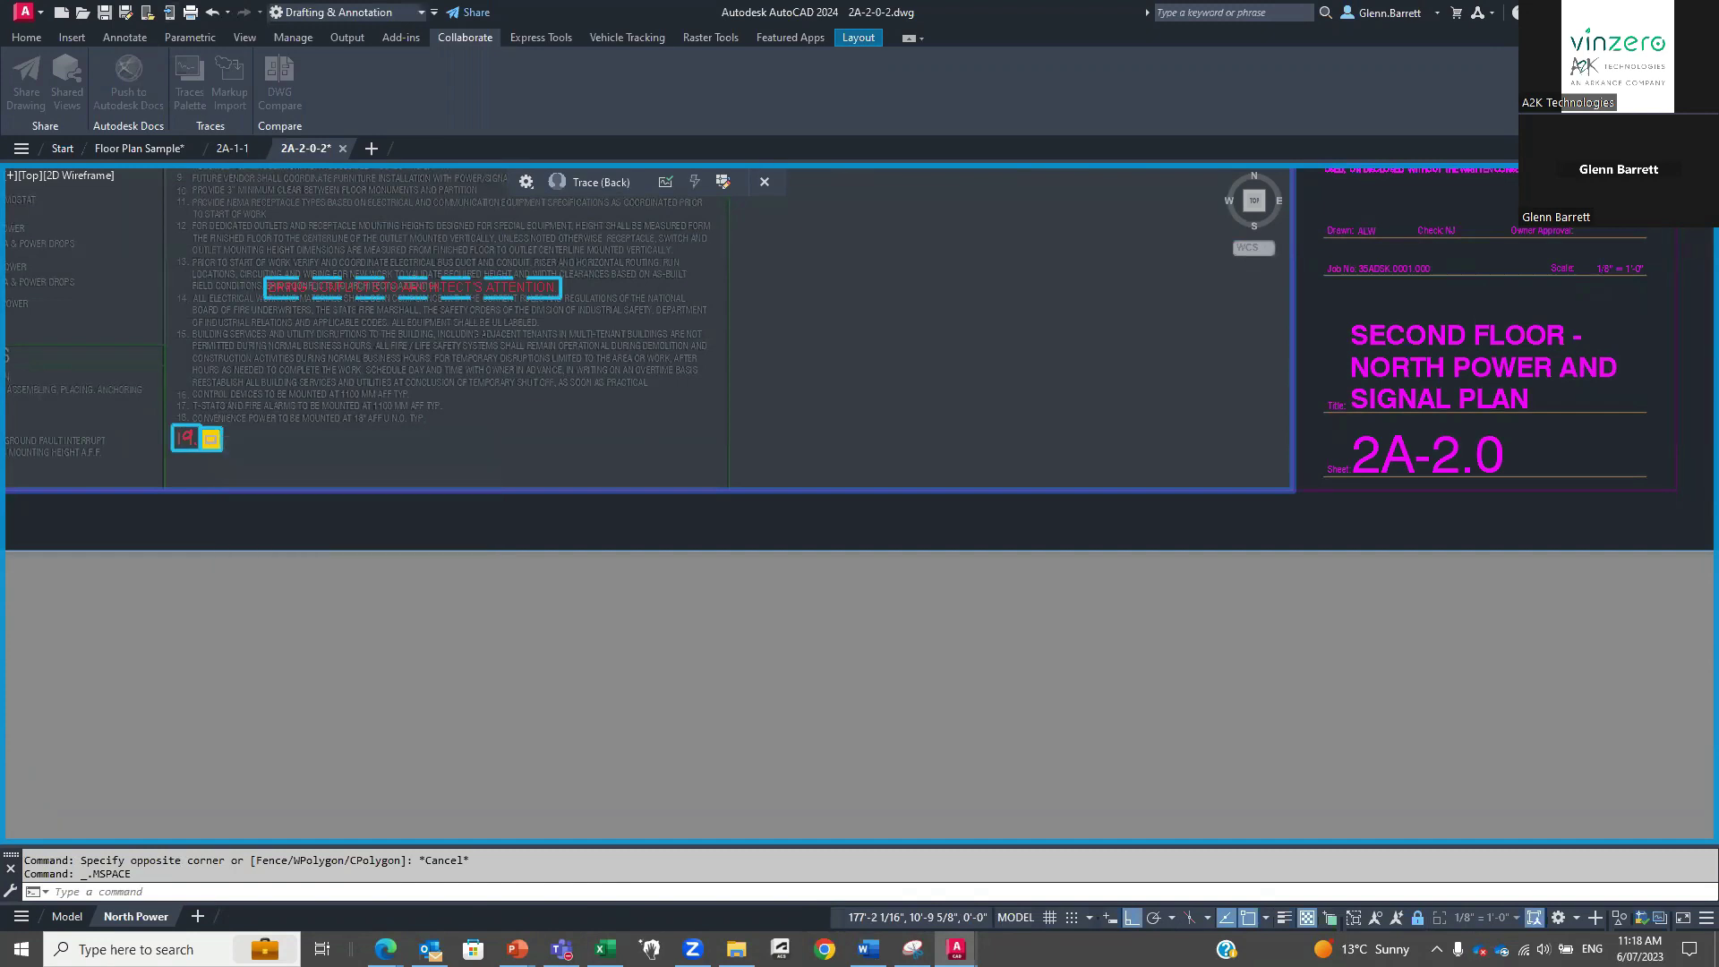
{"action": "left_click", "coordinate": [417, 419]}
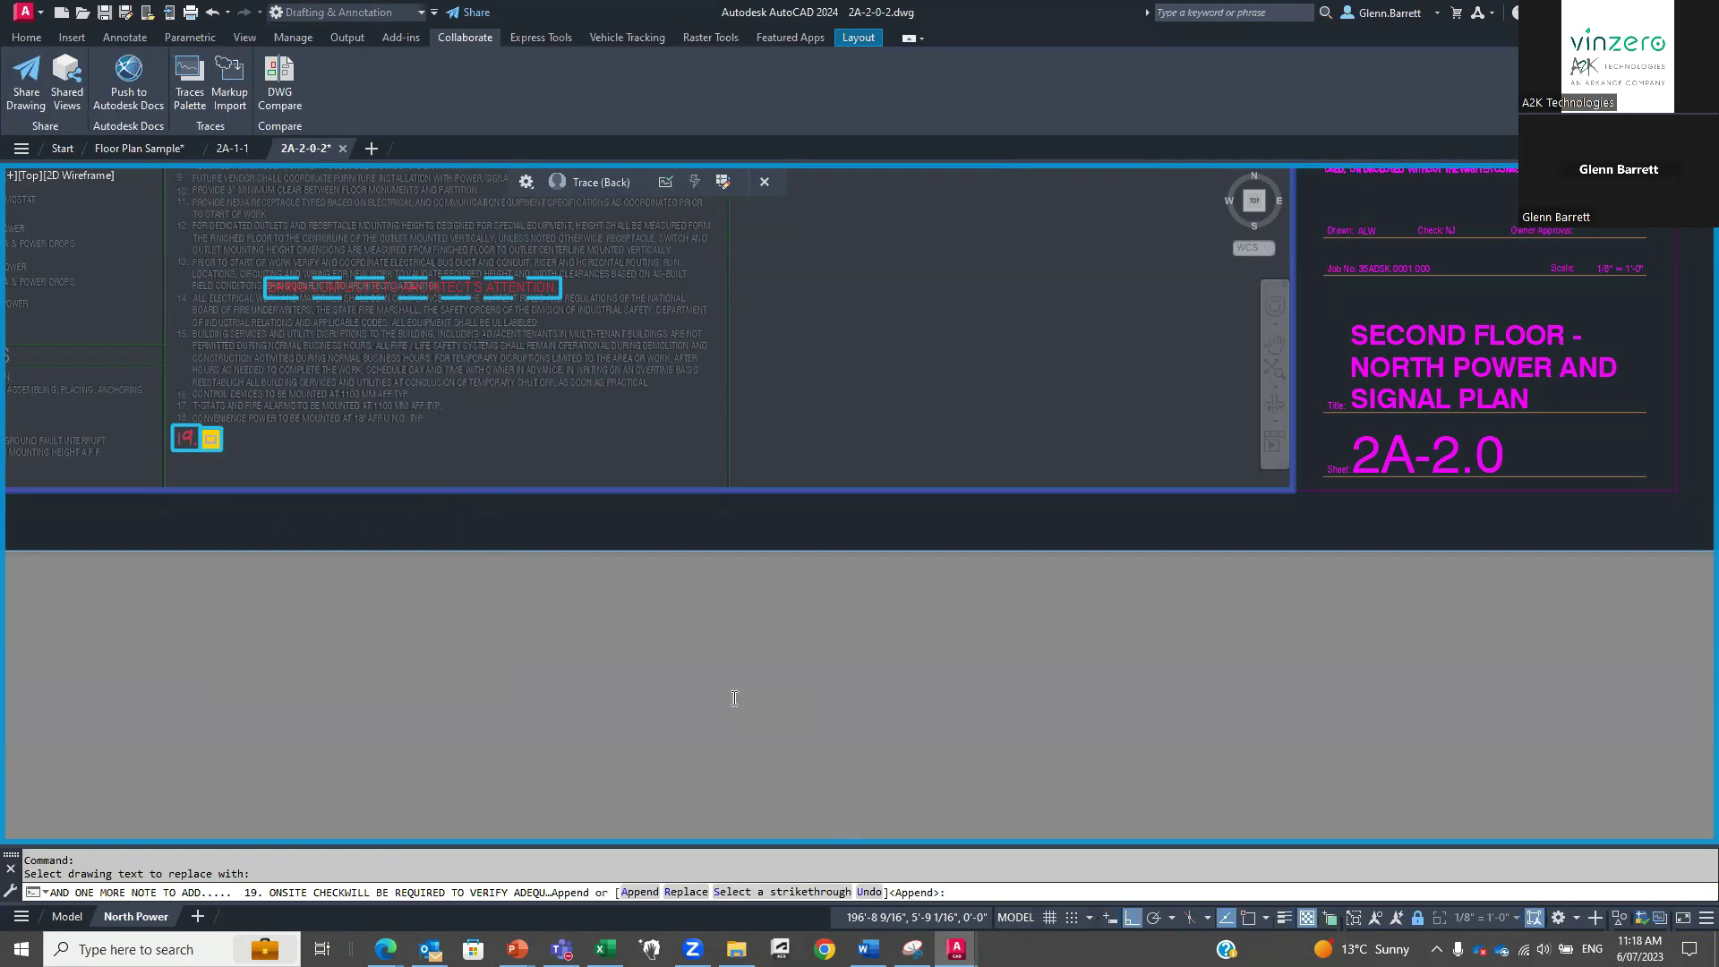
{"action": "key", "text": "Return"}
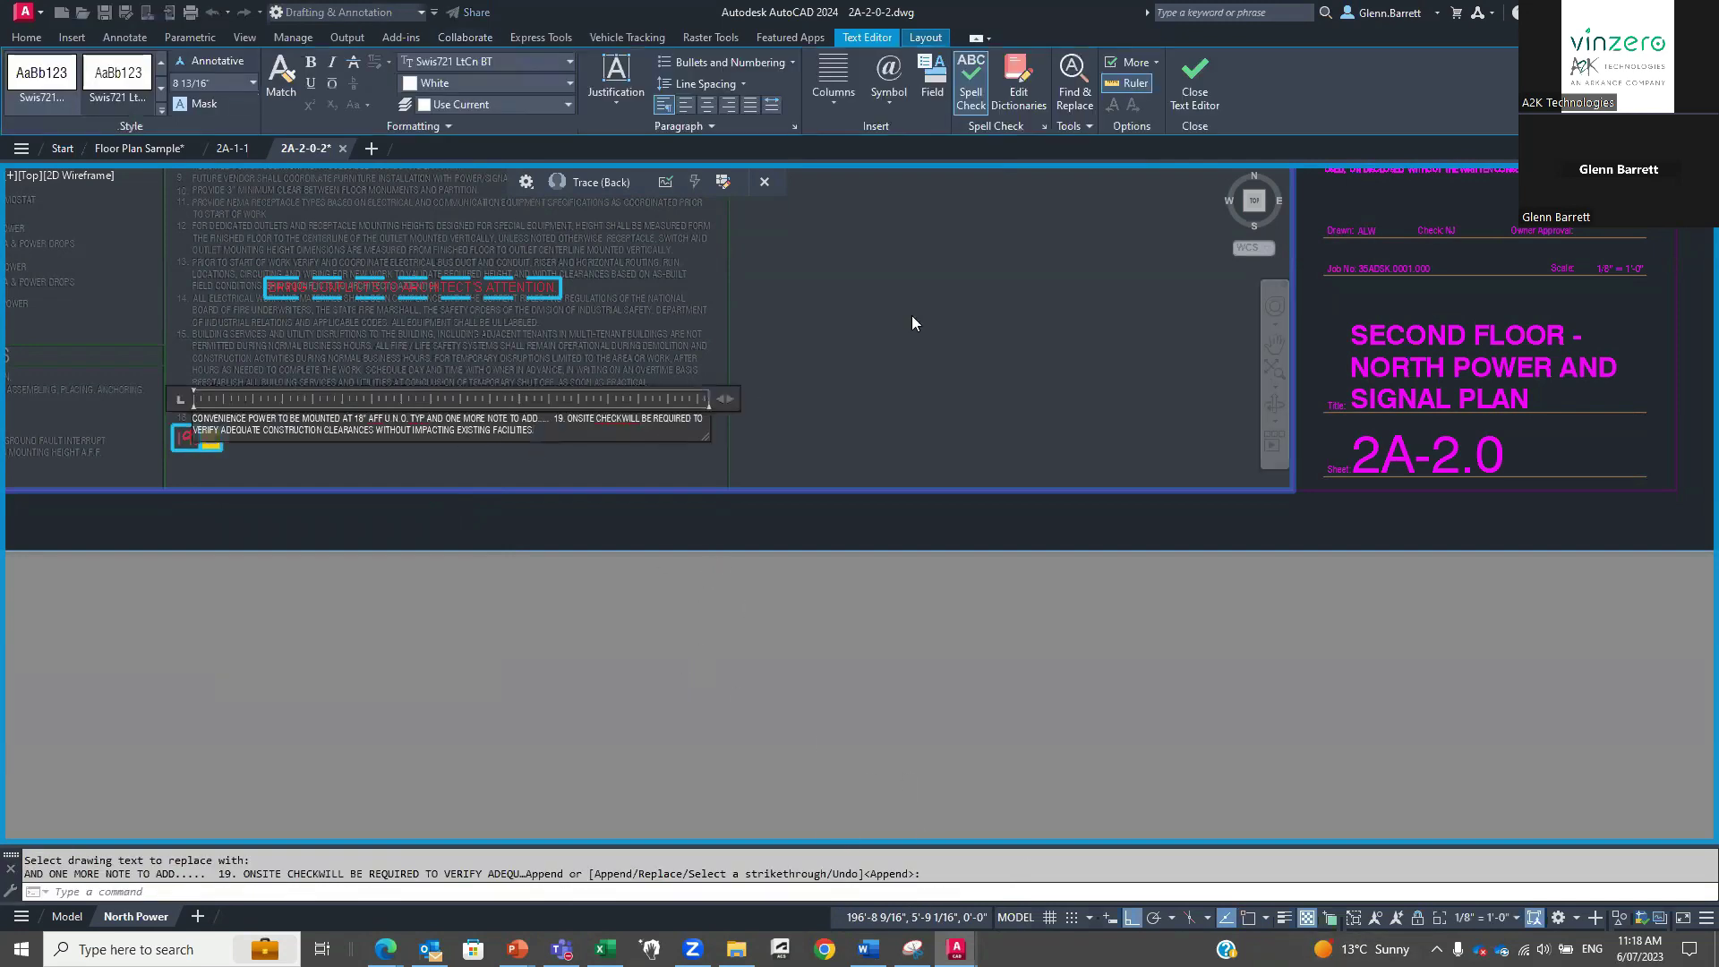
{"action": "left_click", "coordinate": [1191, 85]}
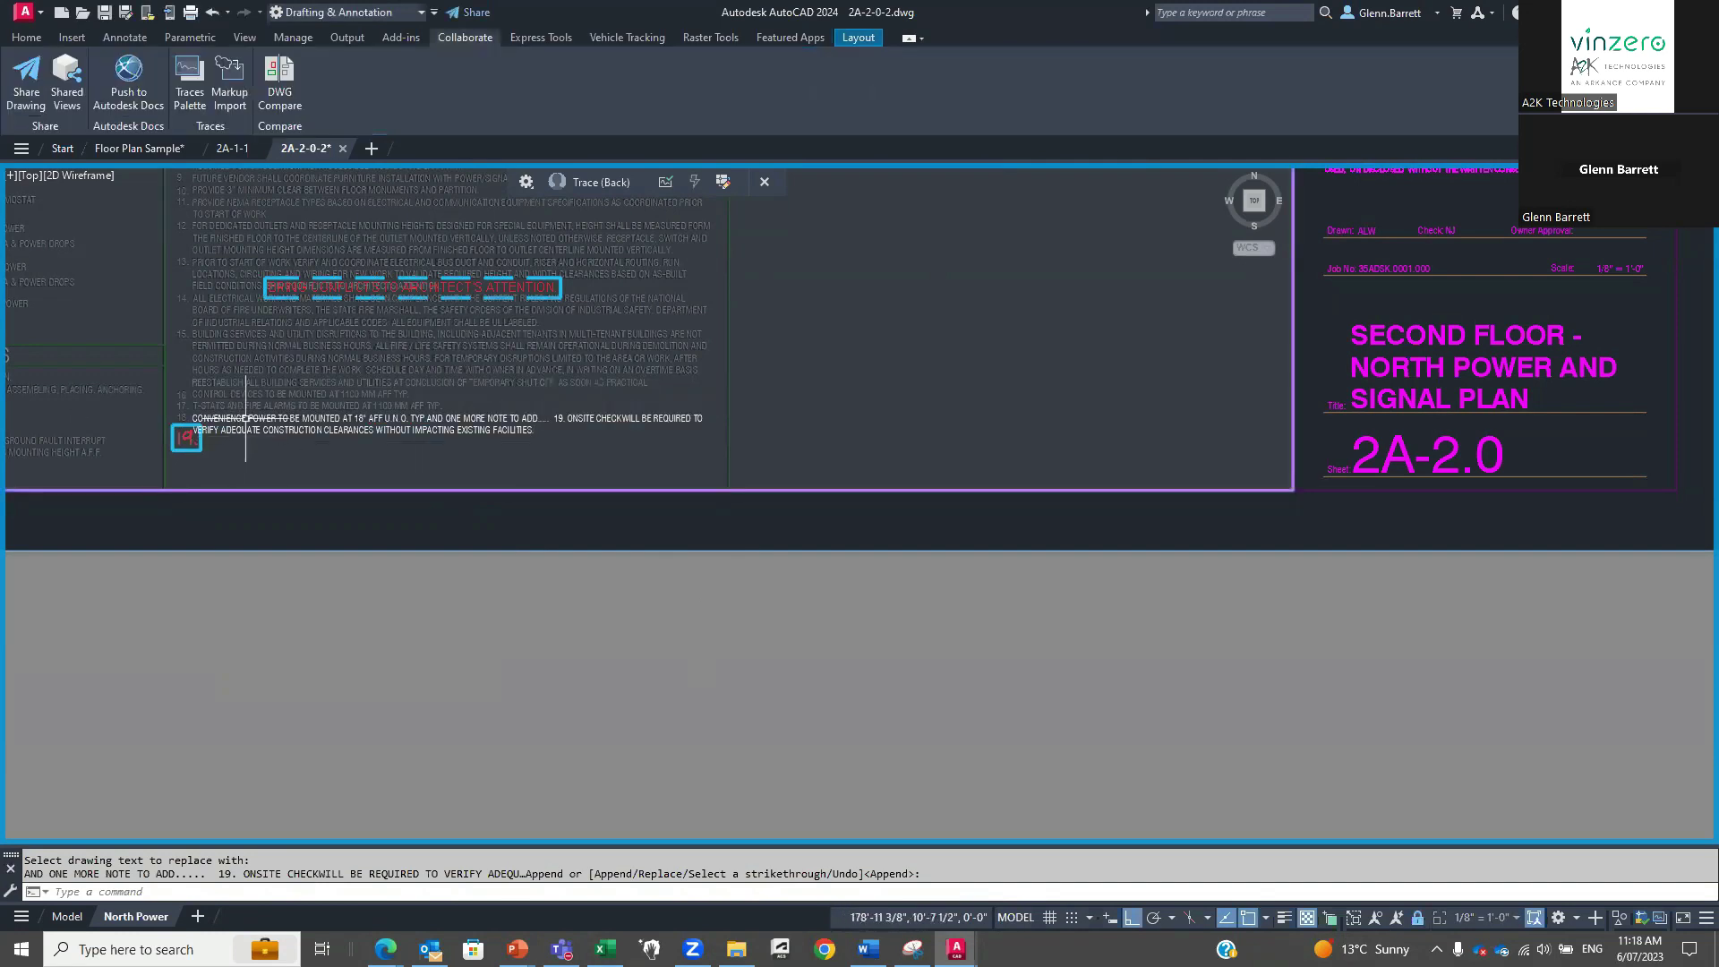
Return from the sheet notes to the floor plan viewport and close the trace.
{"action": "scroll", "coordinate": [436, 300], "scroll_direction": "up", "scroll_amount": 3}
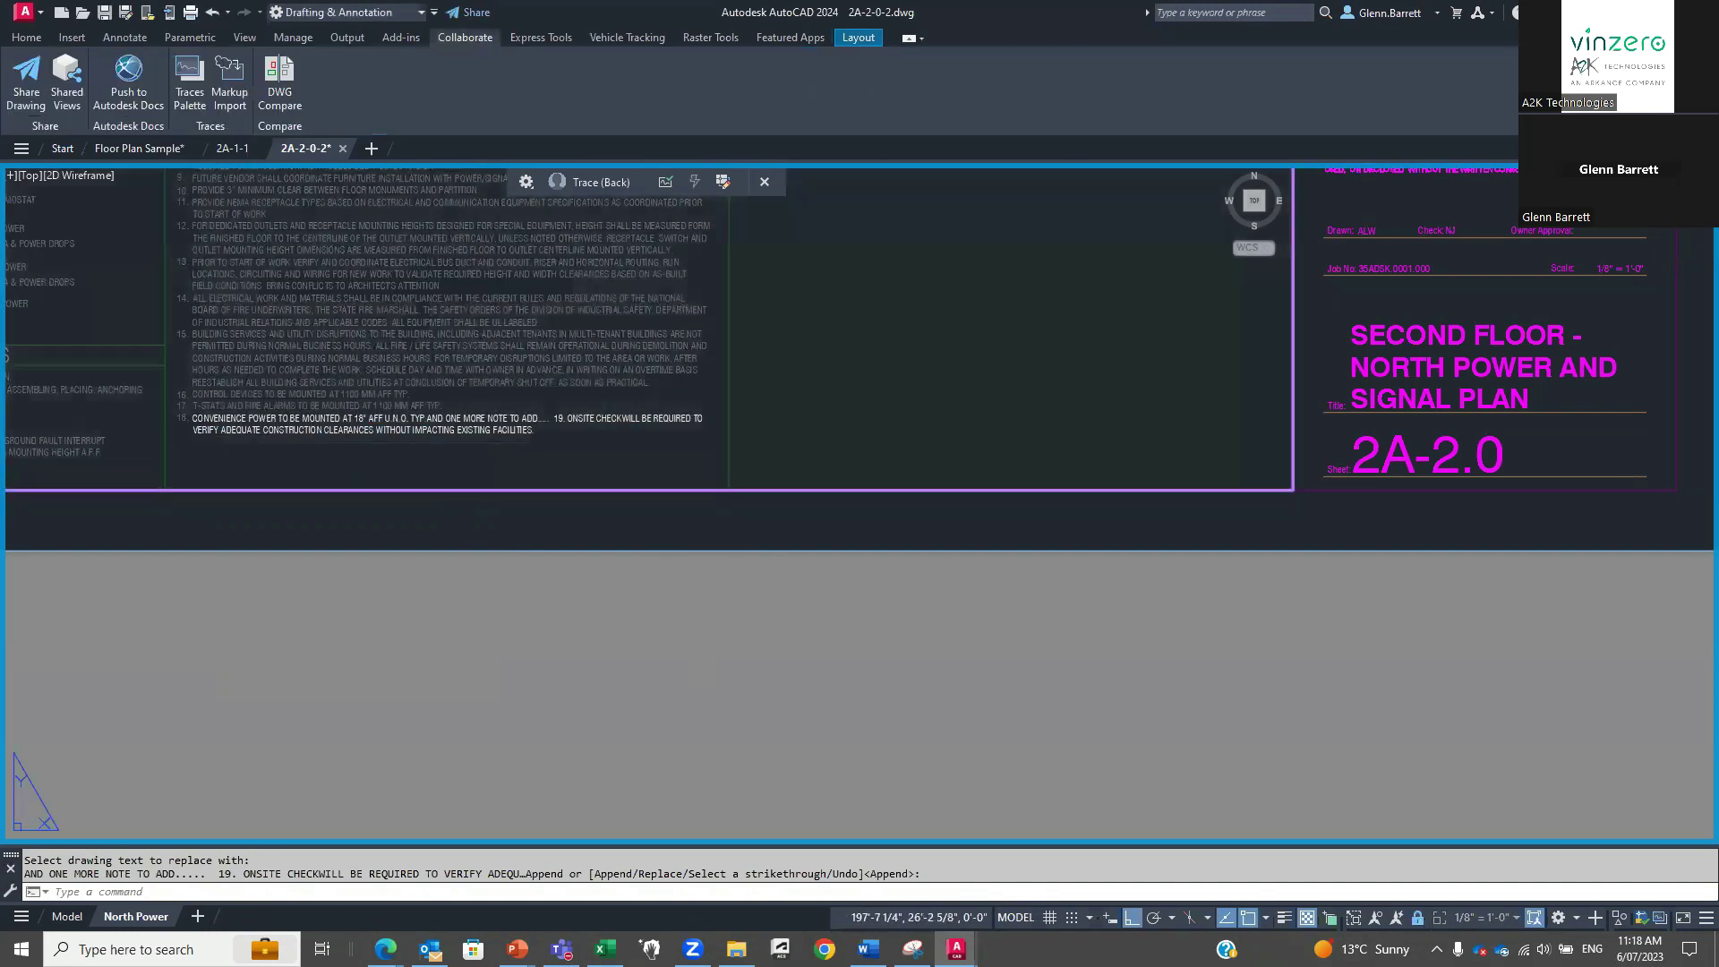
{"action": "scroll", "coordinate": [434, 324], "scroll_direction": "down", "scroll_amount": 3}
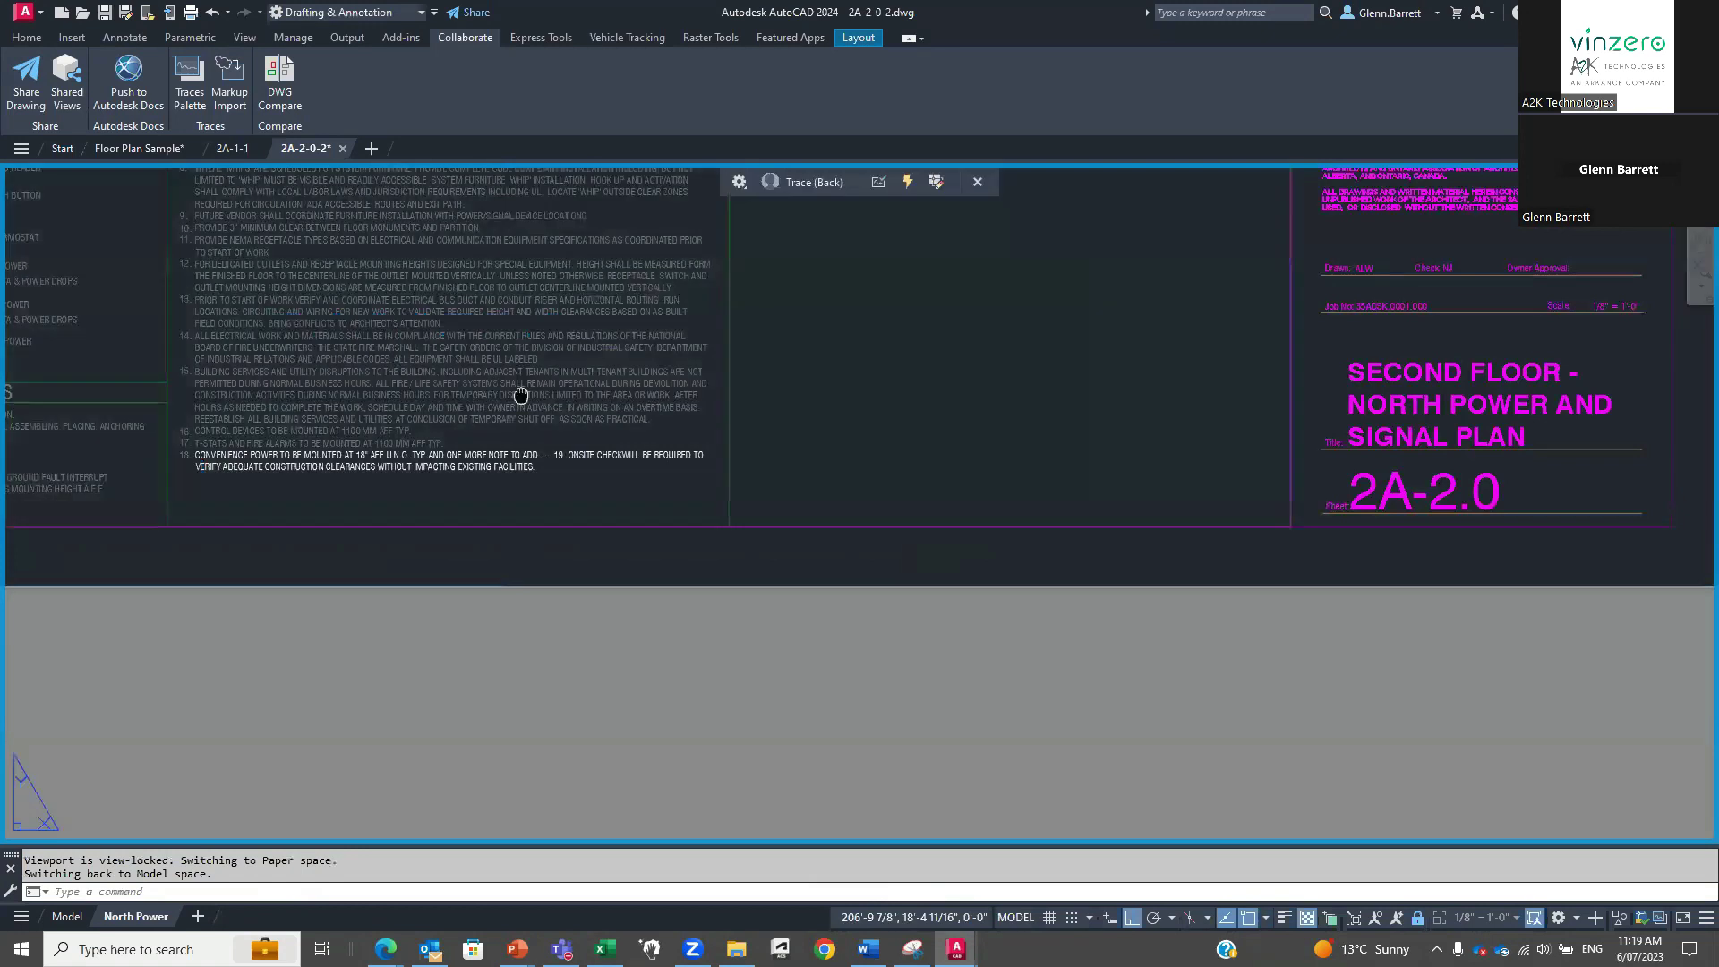
{"action": "scroll", "coordinate": [538, 527], "scroll_direction": "down", "scroll_amount": 2}
{"action": "scroll", "coordinate": [849, 575], "scroll_direction": "up", "scroll_amount": 3}
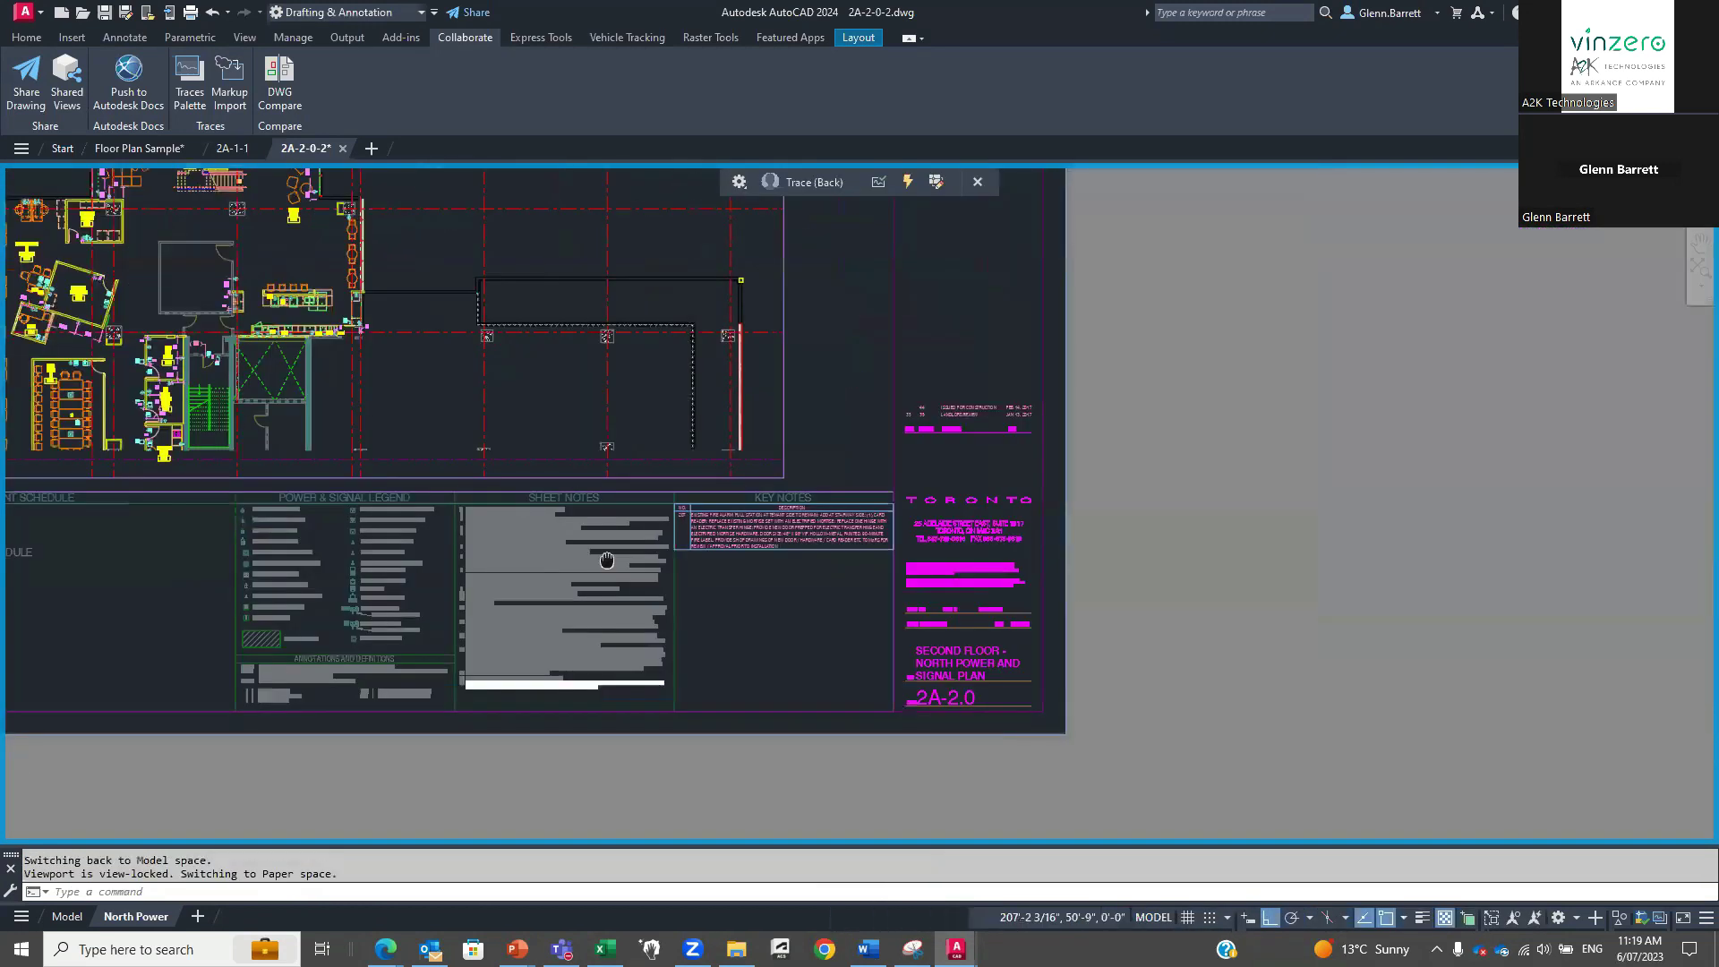
{"action": "scroll", "coordinate": [812, 555], "scroll_direction": "down", "scroll_amount": 2}
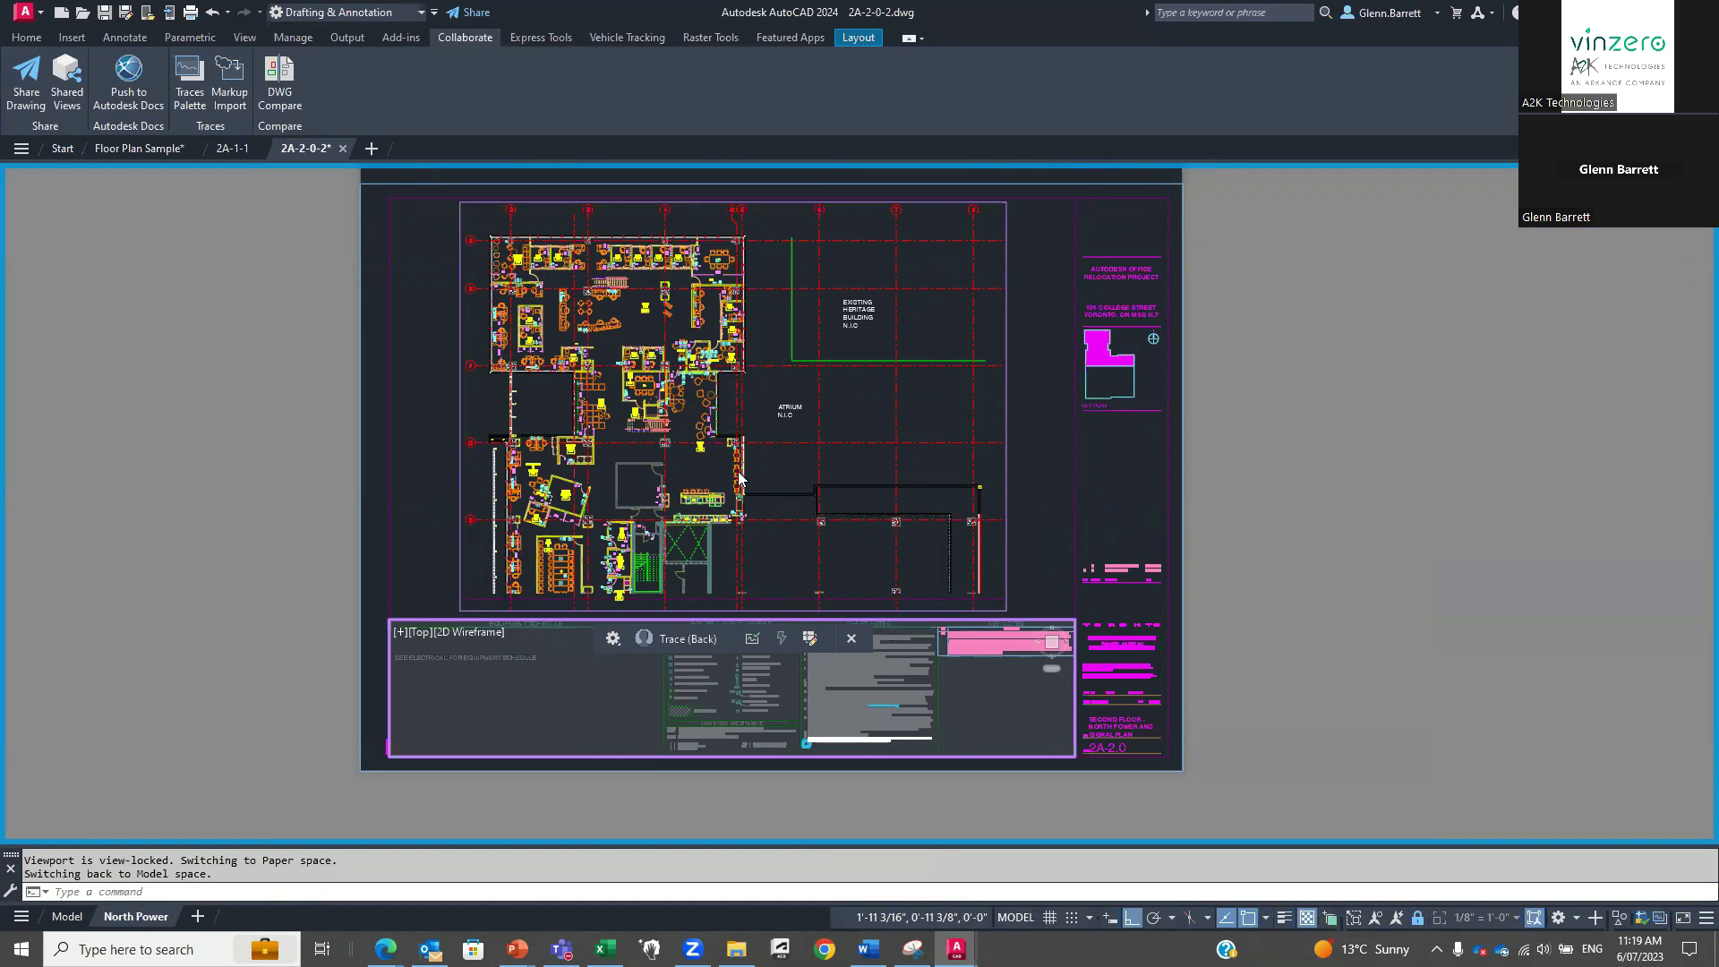
{"action": "scroll", "coordinate": [795, 216], "scroll_direction": "up", "scroll_amount": 5}
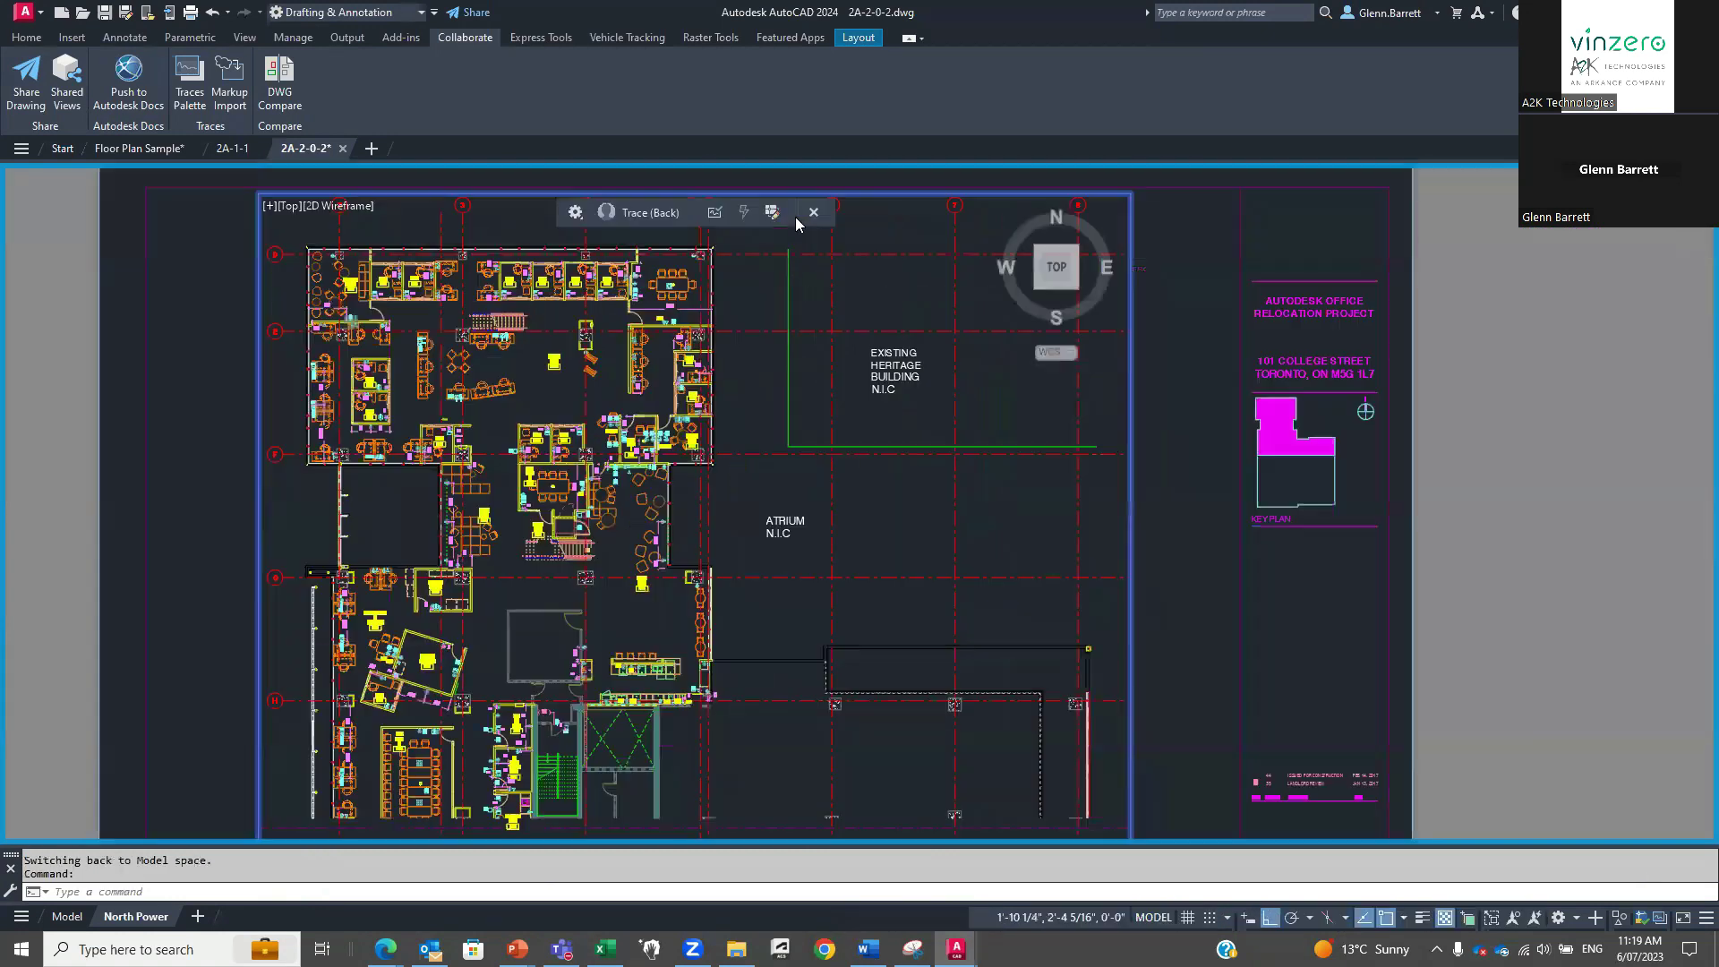
{"action": "left_click", "coordinate": [784, 194]}
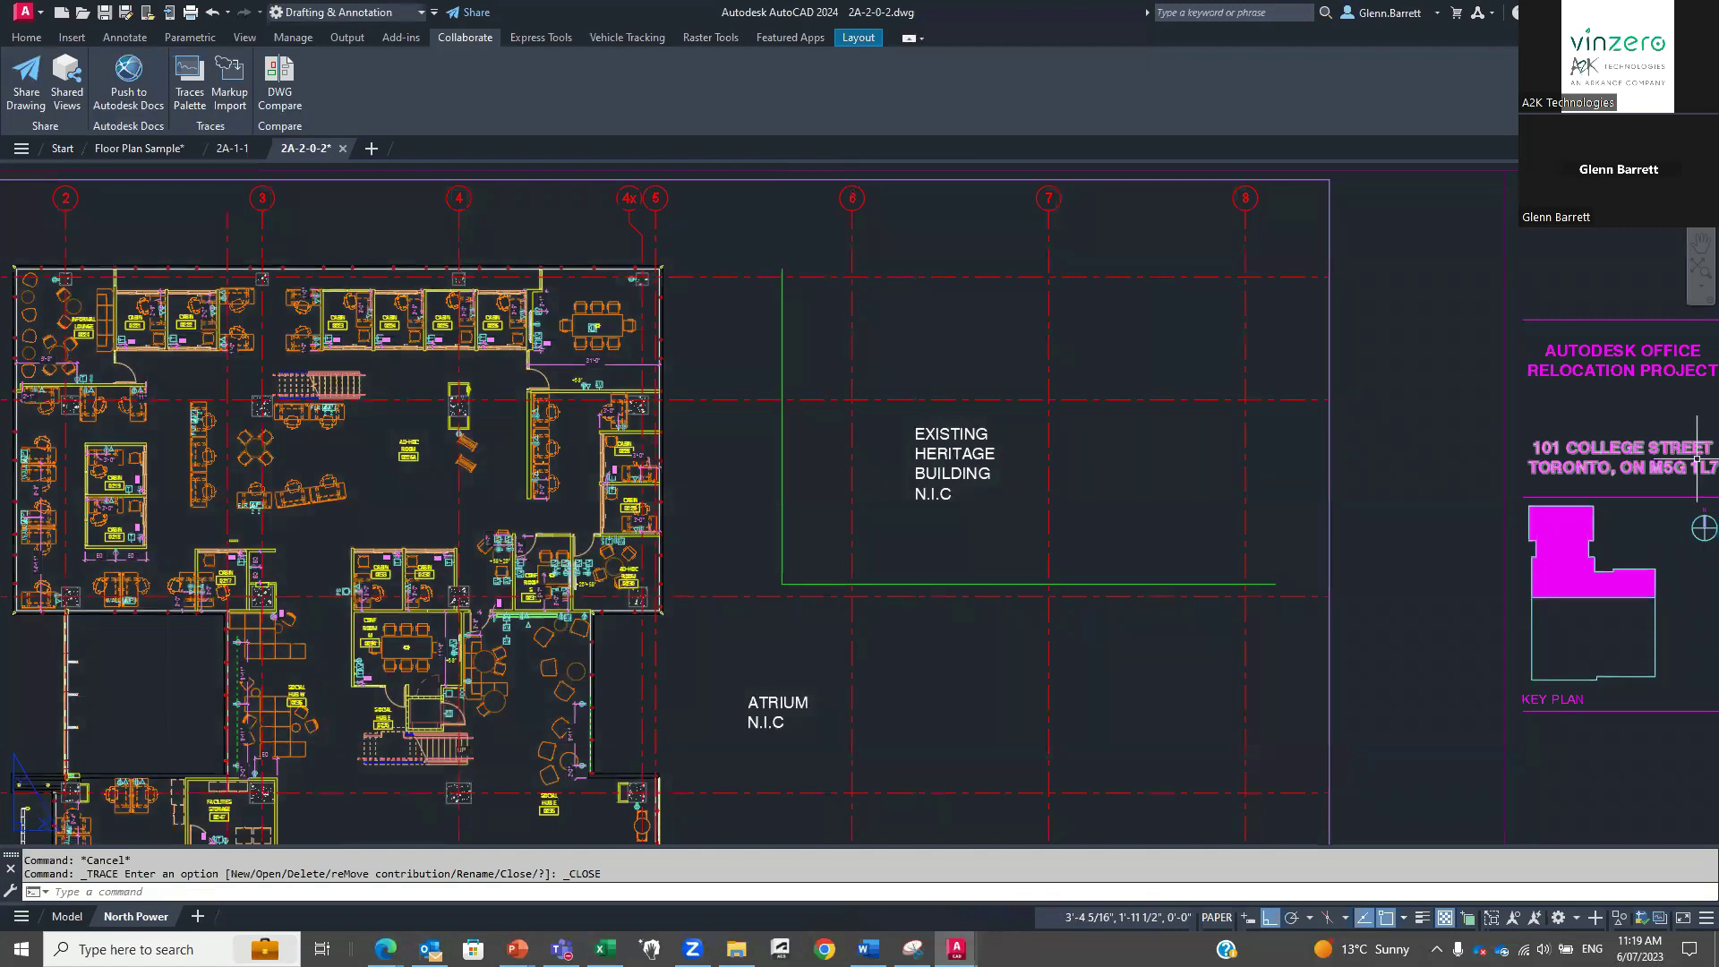
Switch to the PowerPoint slide show and advance past Markup Assist to the Trace Updates slide about COPYFROMTRACE.
{"action": "left_click", "coordinate": [517, 949]}
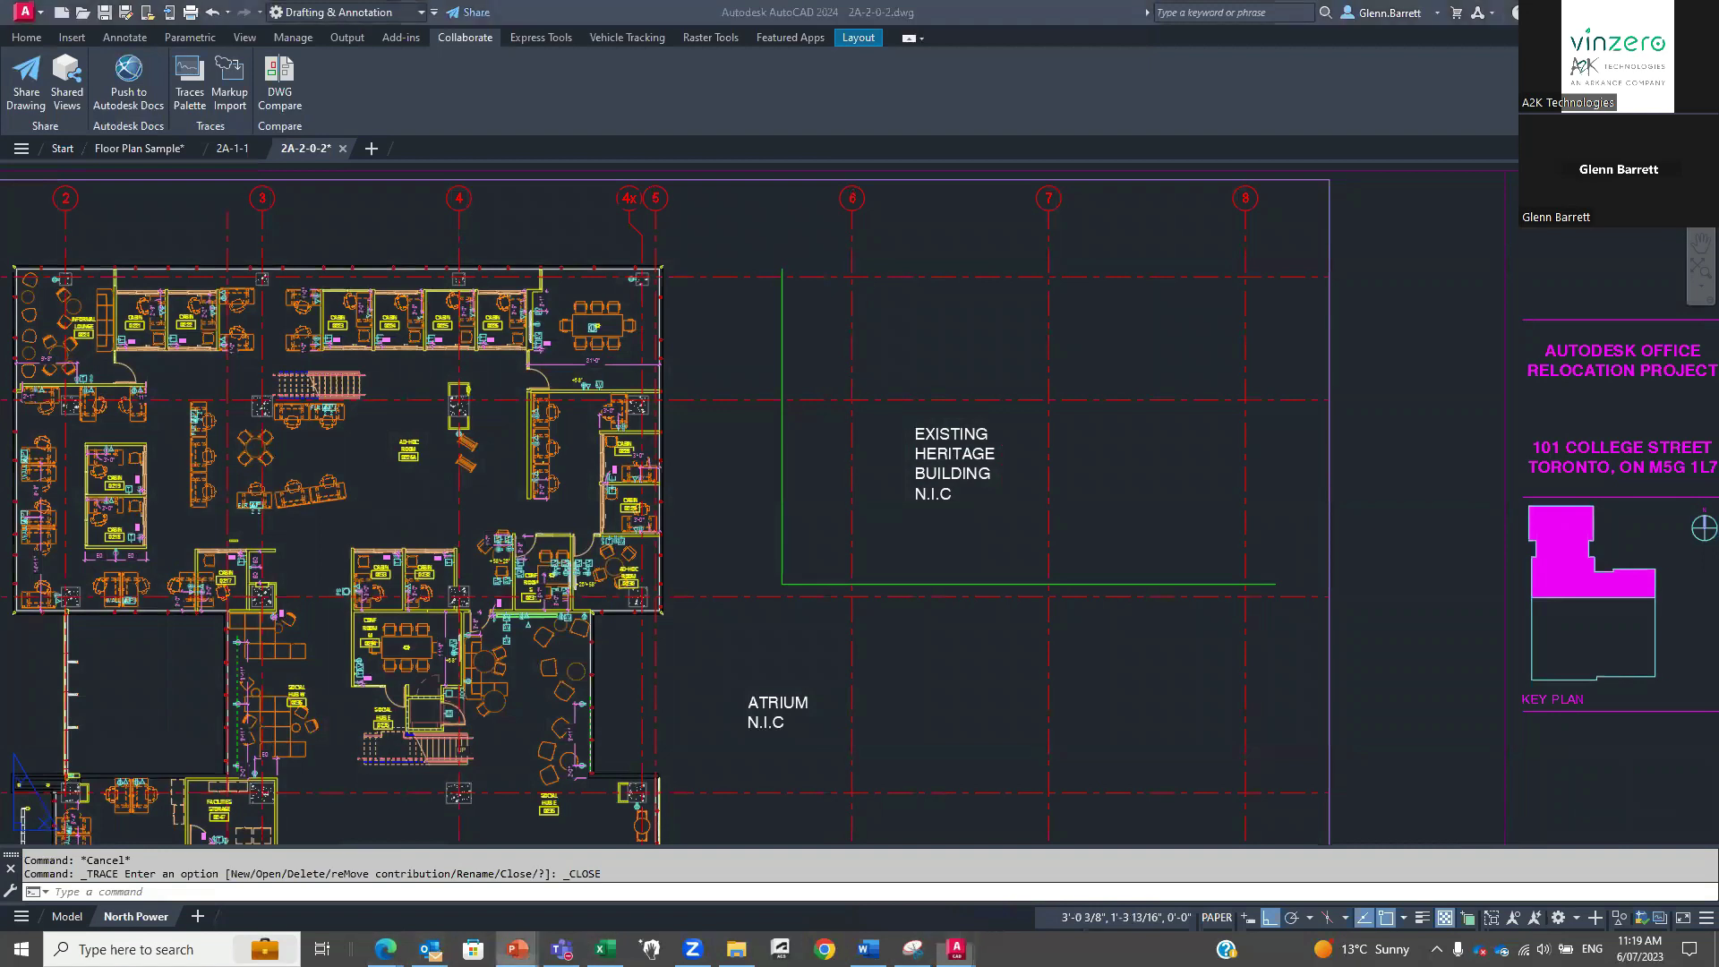
{"action": "left_click", "coordinate": [508, 886]}
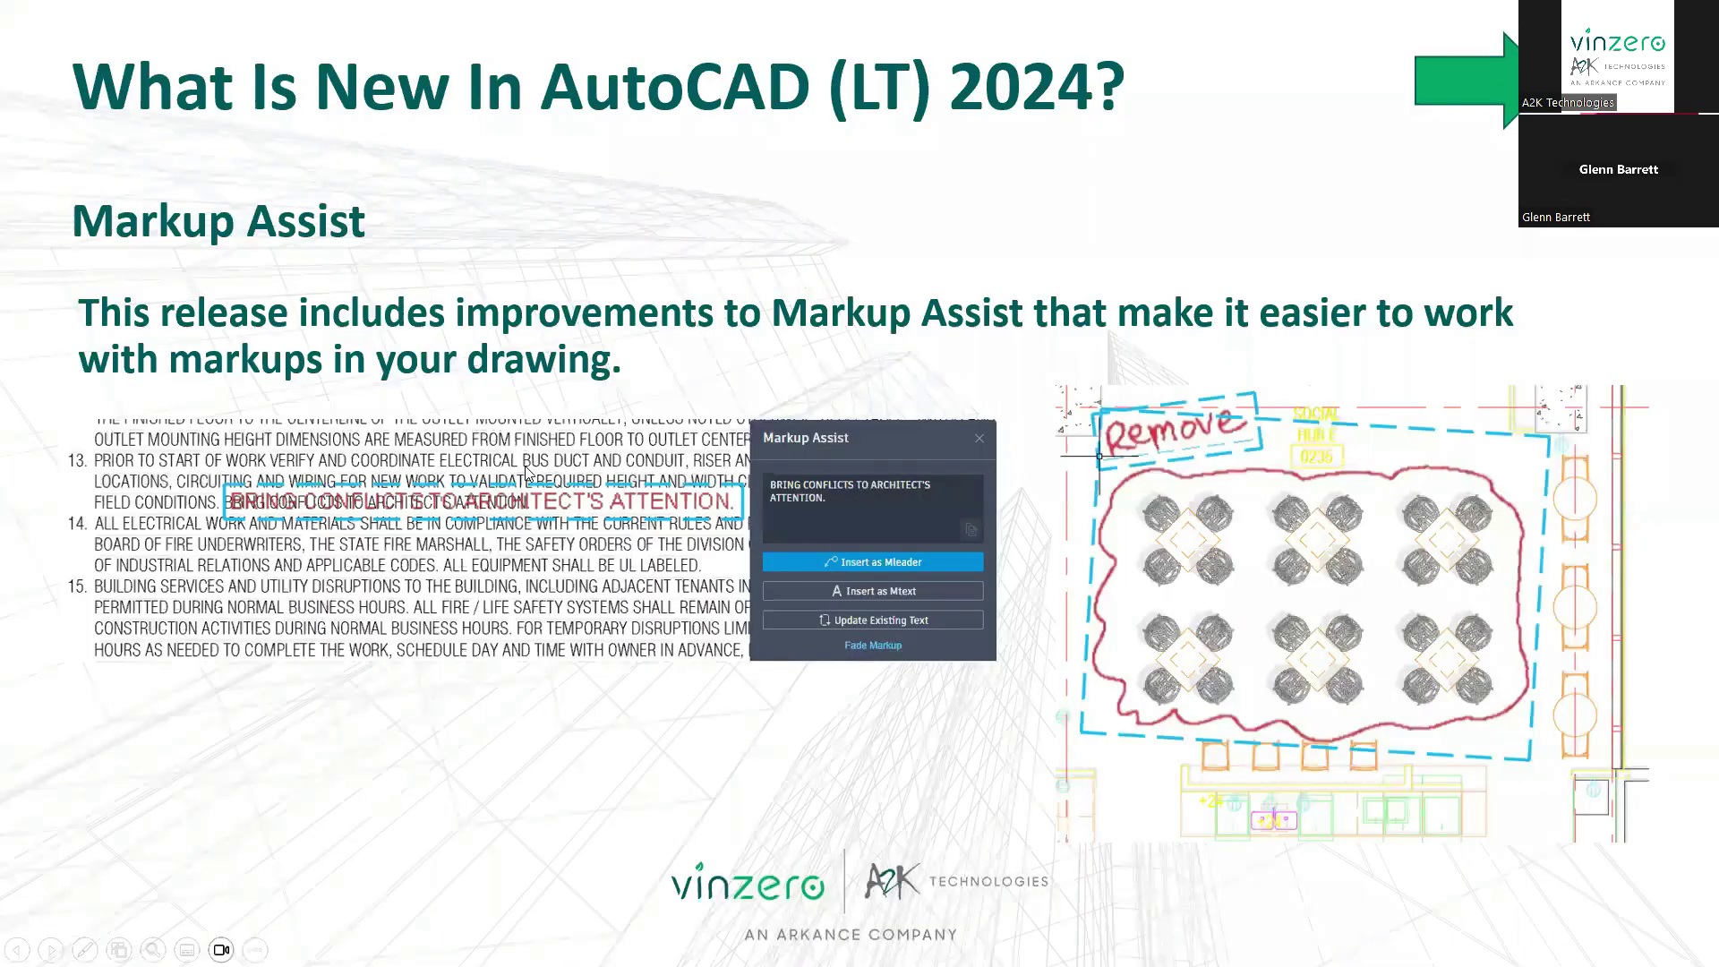
{"action": "key", "text": "Right"}
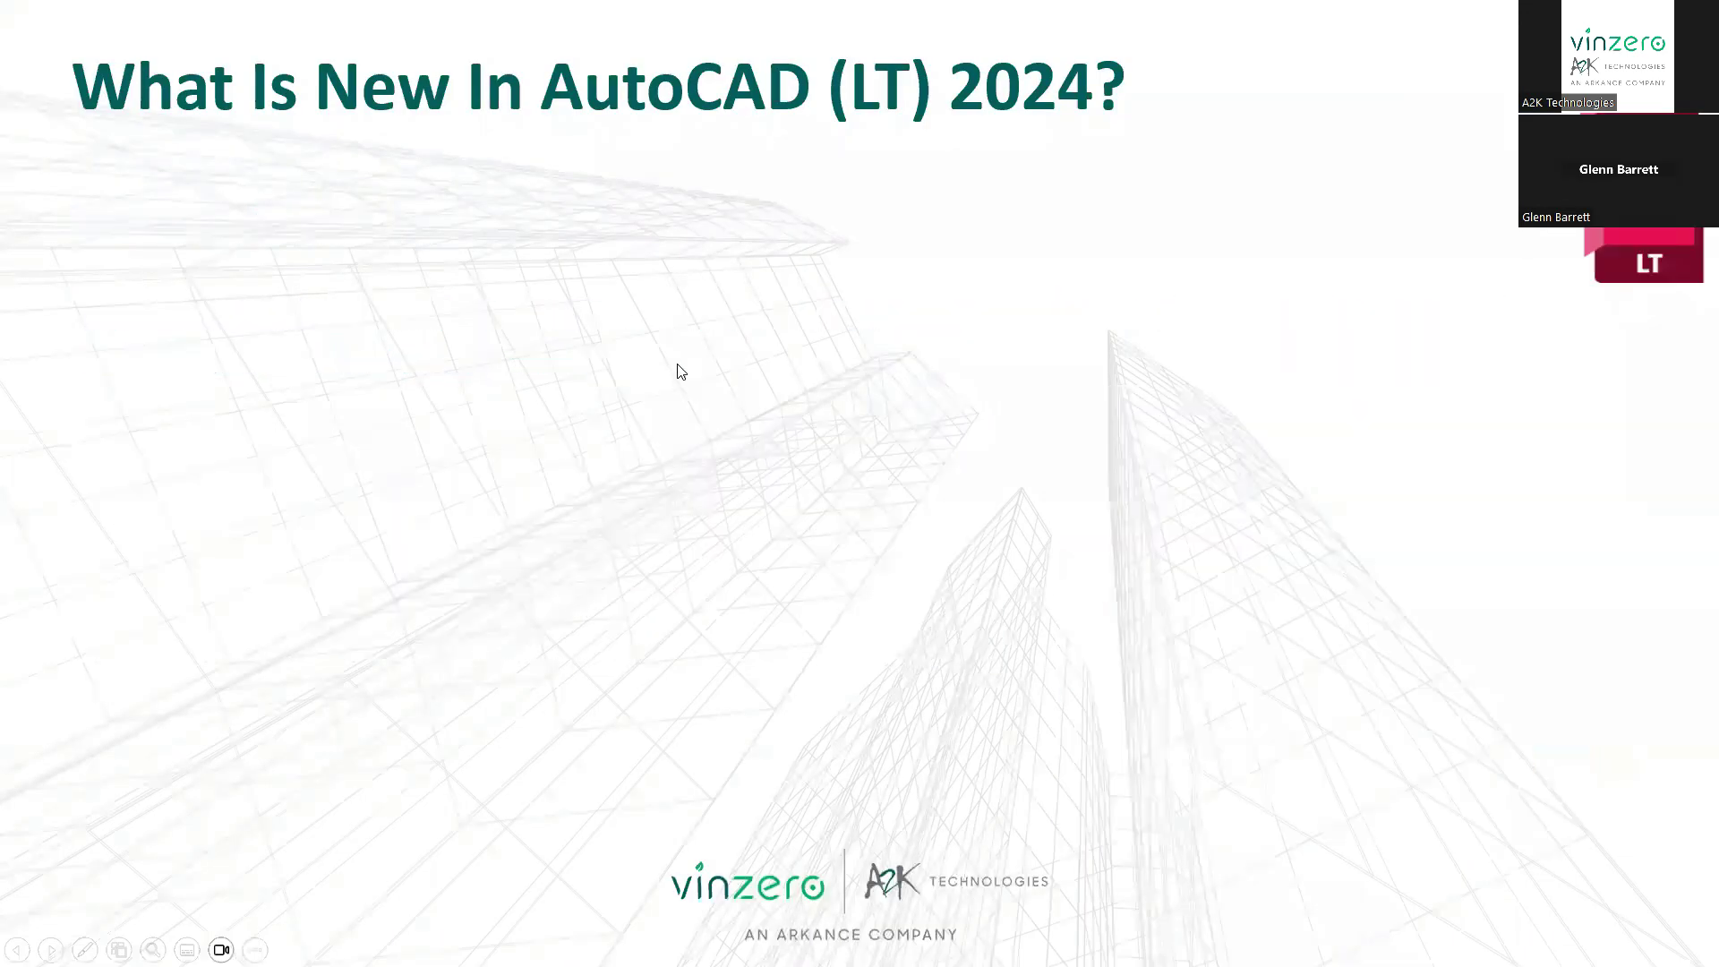
{"action": "key", "text": "Right"}
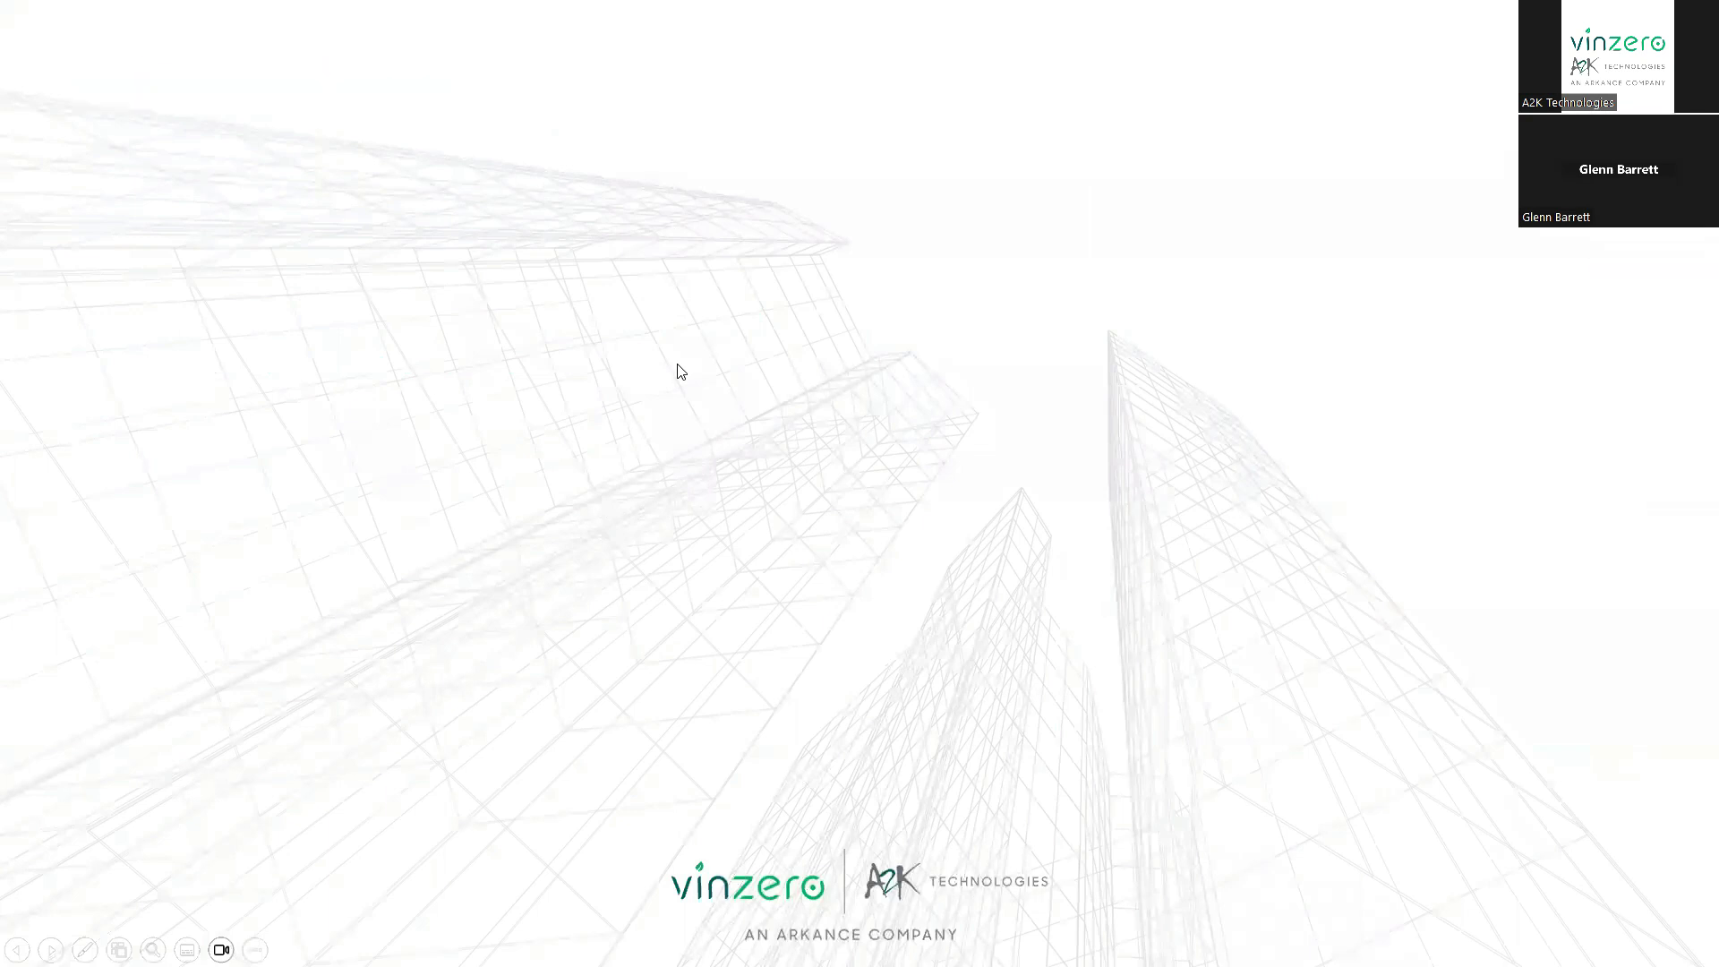
{"action": "key", "text": "Right"}
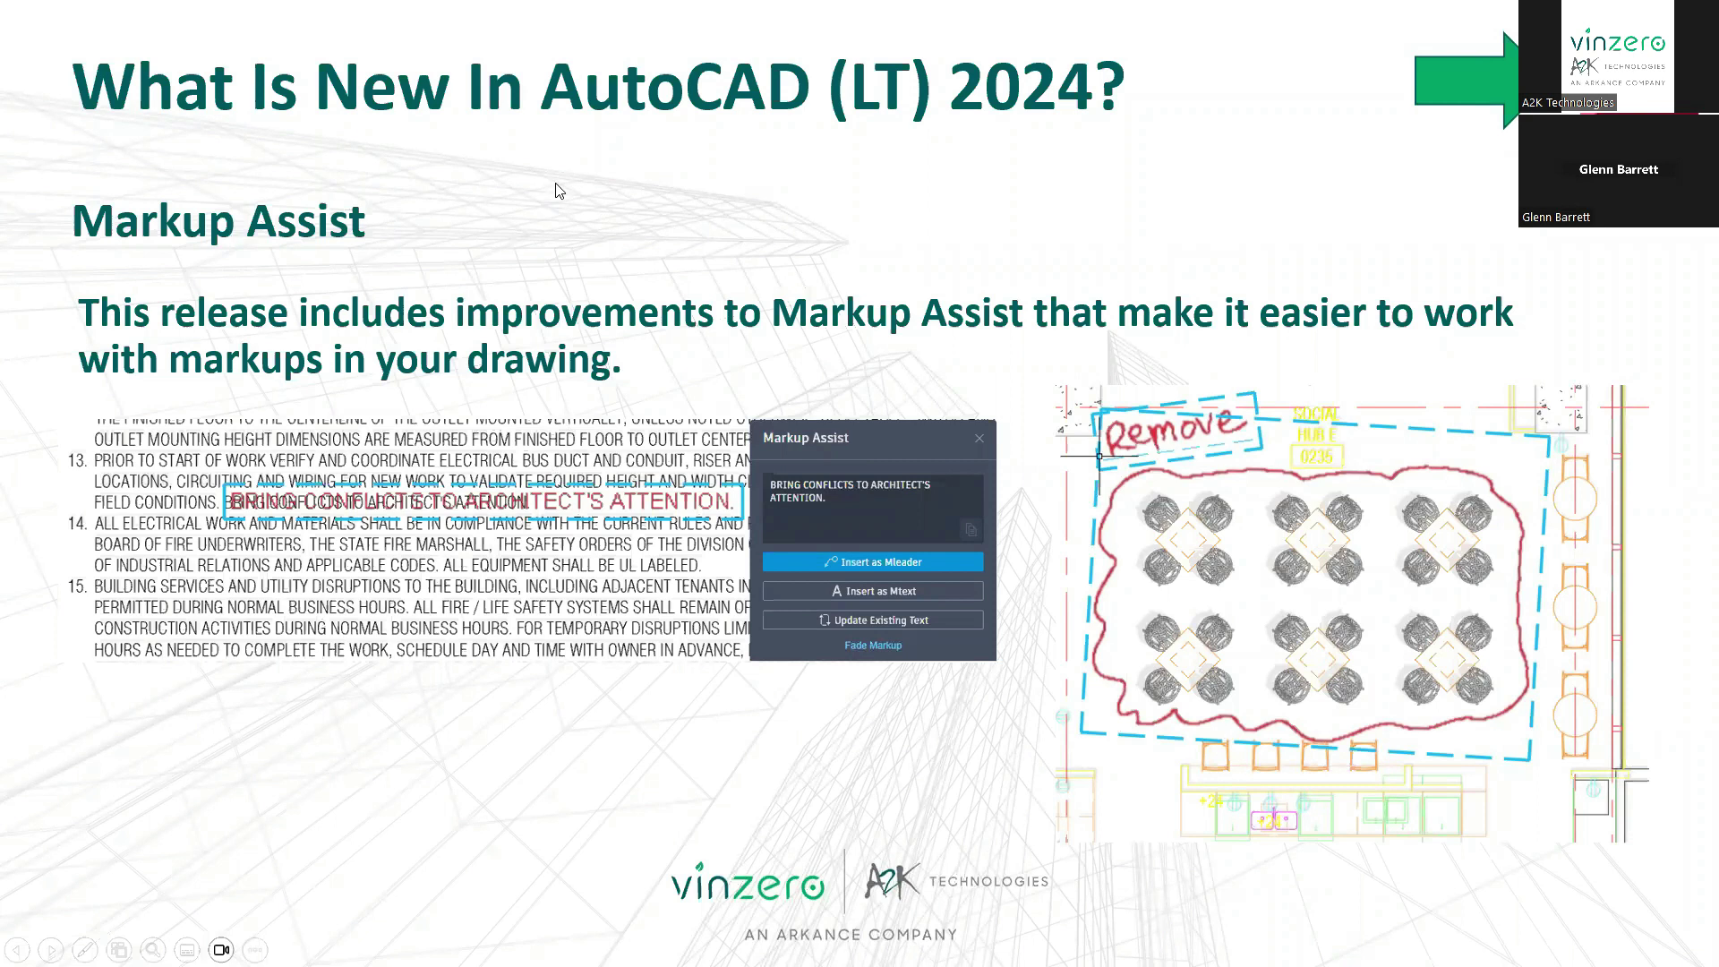
{"action": "key", "text": "Right"}
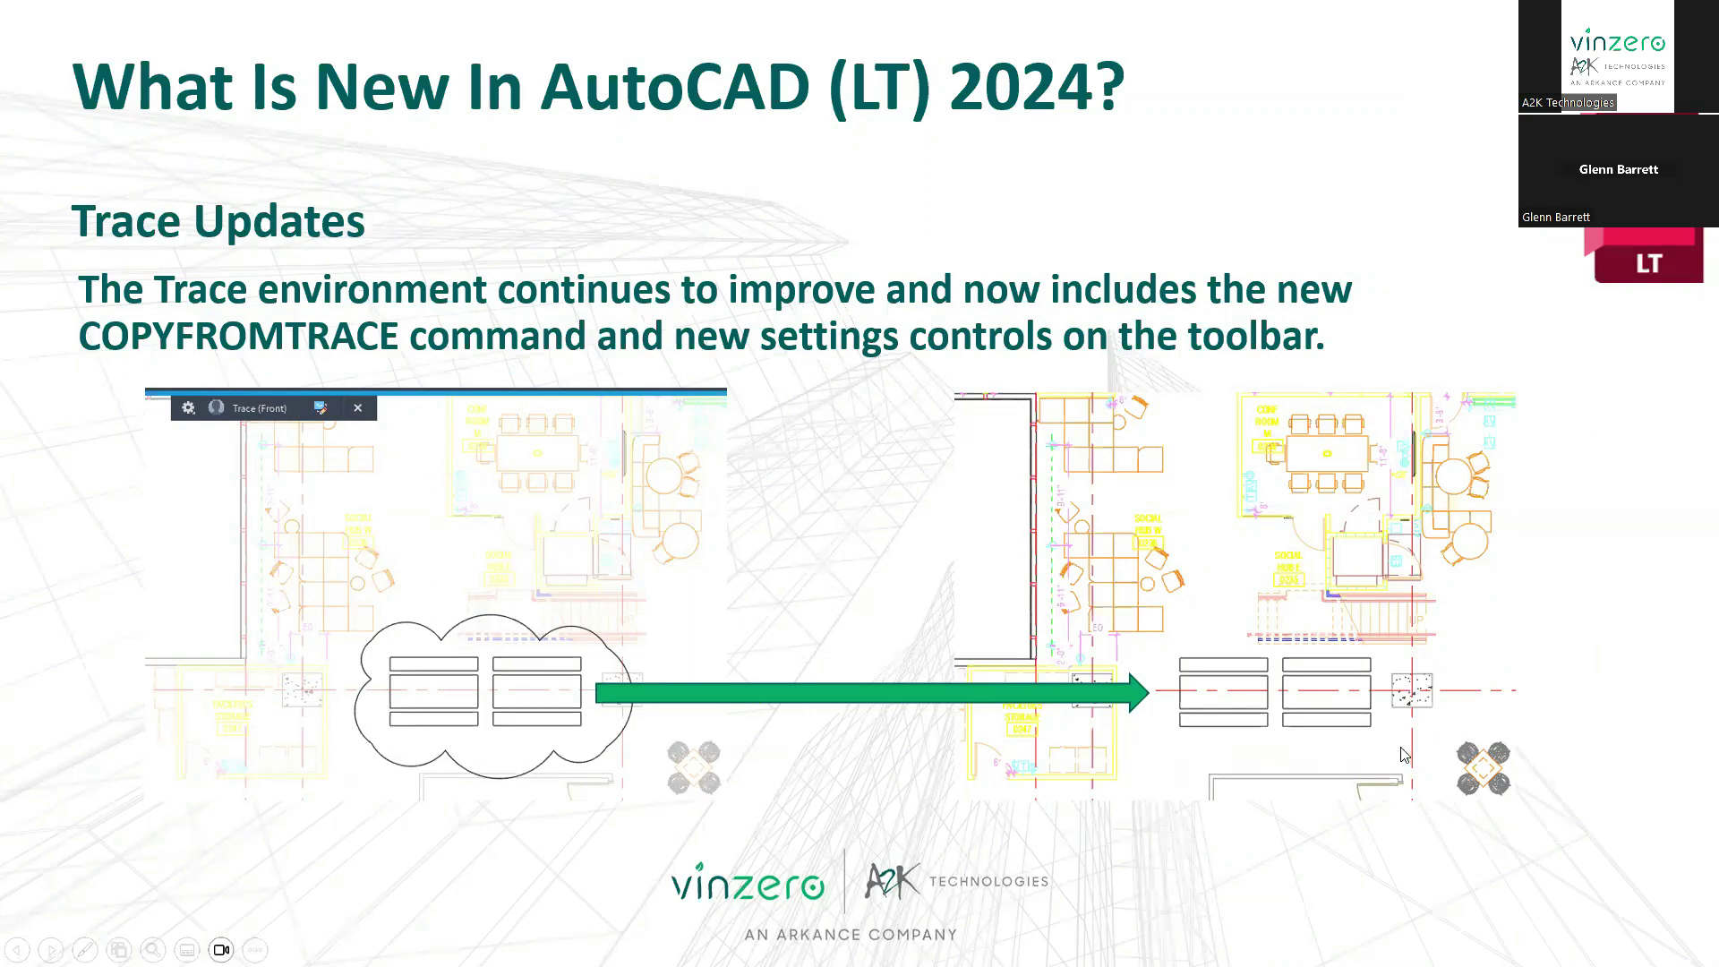
{"action": "left_click", "coordinate": [722, 540]}
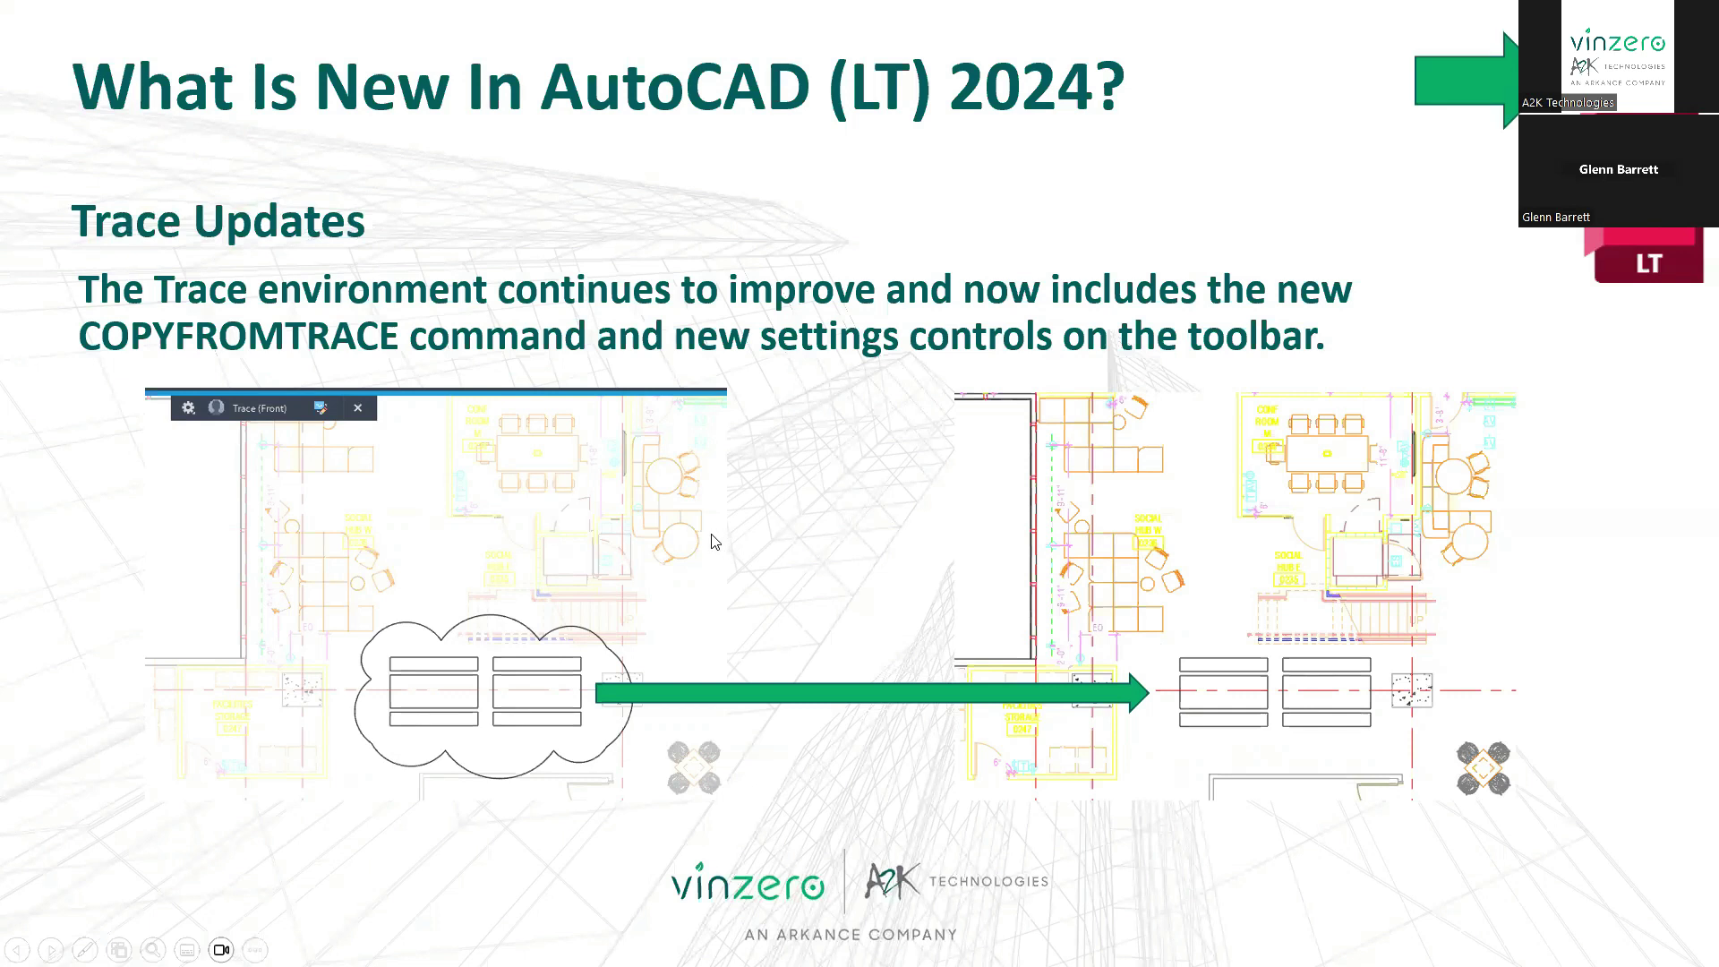
Switch back to AutoCAD and open the Table Setup trace in the Floor Plan Sample drawing, leaving the traces list closed.
{"action": "key", "text": "alt+Tab"}
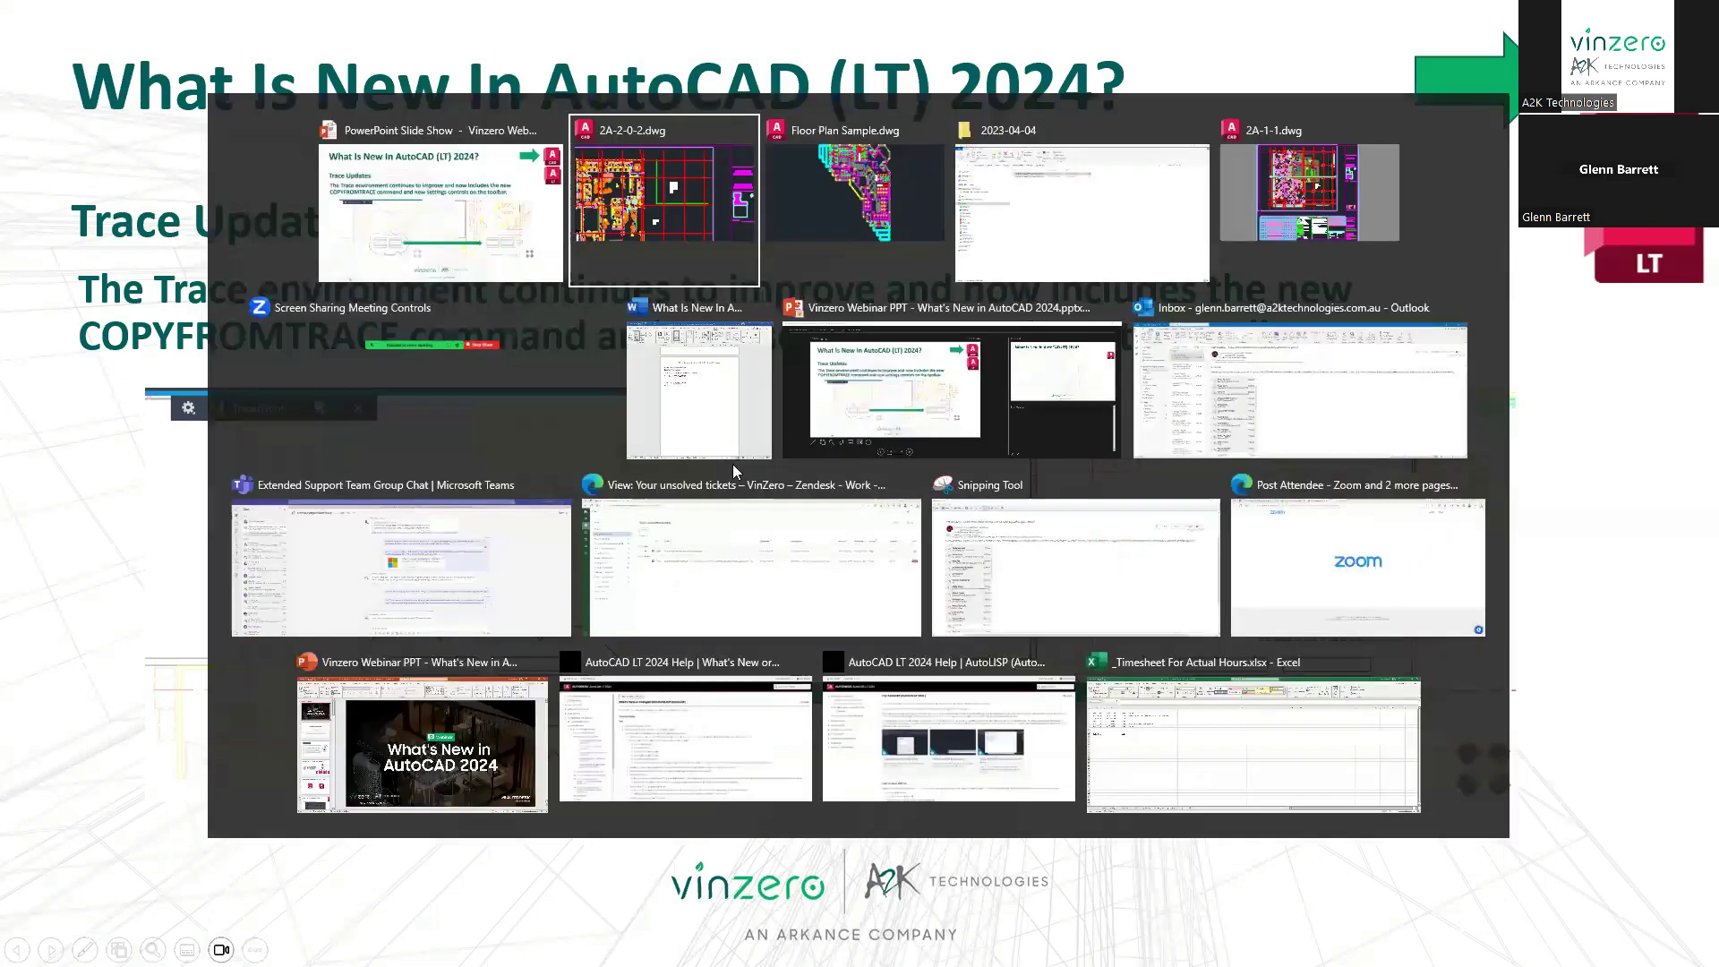
{"action": "left_click", "coordinate": [658, 216]}
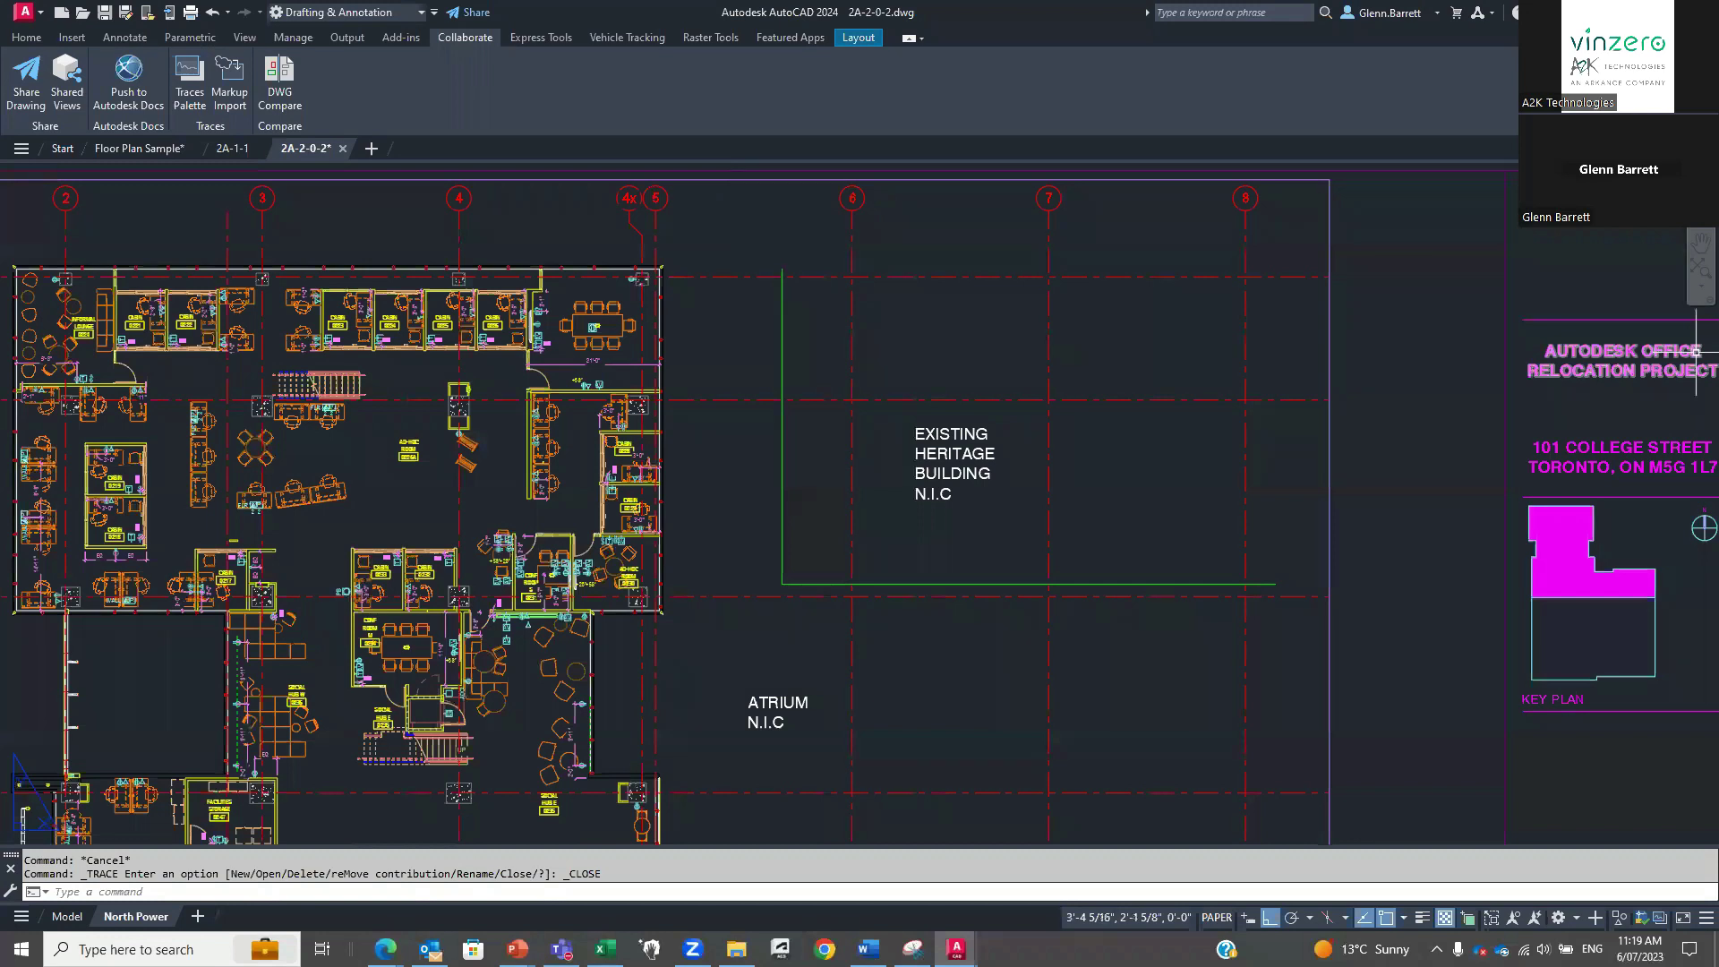
{"action": "left_click", "coordinate": [147, 152]}
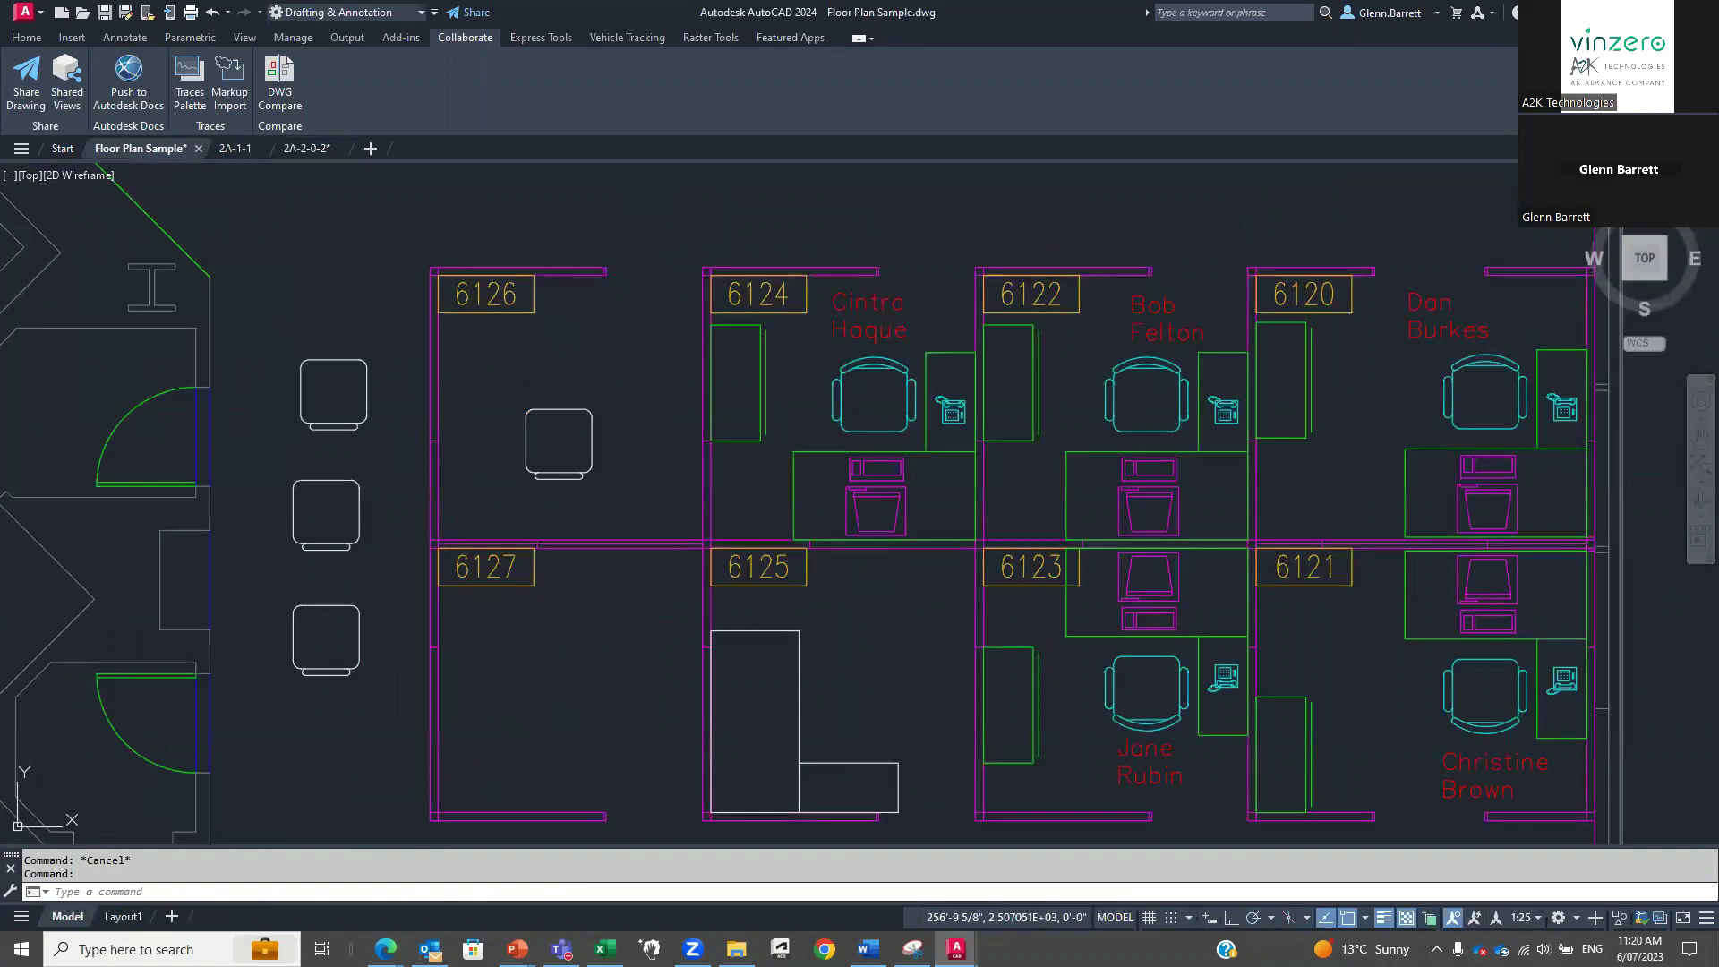
{"action": "middle_click", "coordinate": [790, 490]}
{"action": "middle_click", "coordinate": [789, 490]}
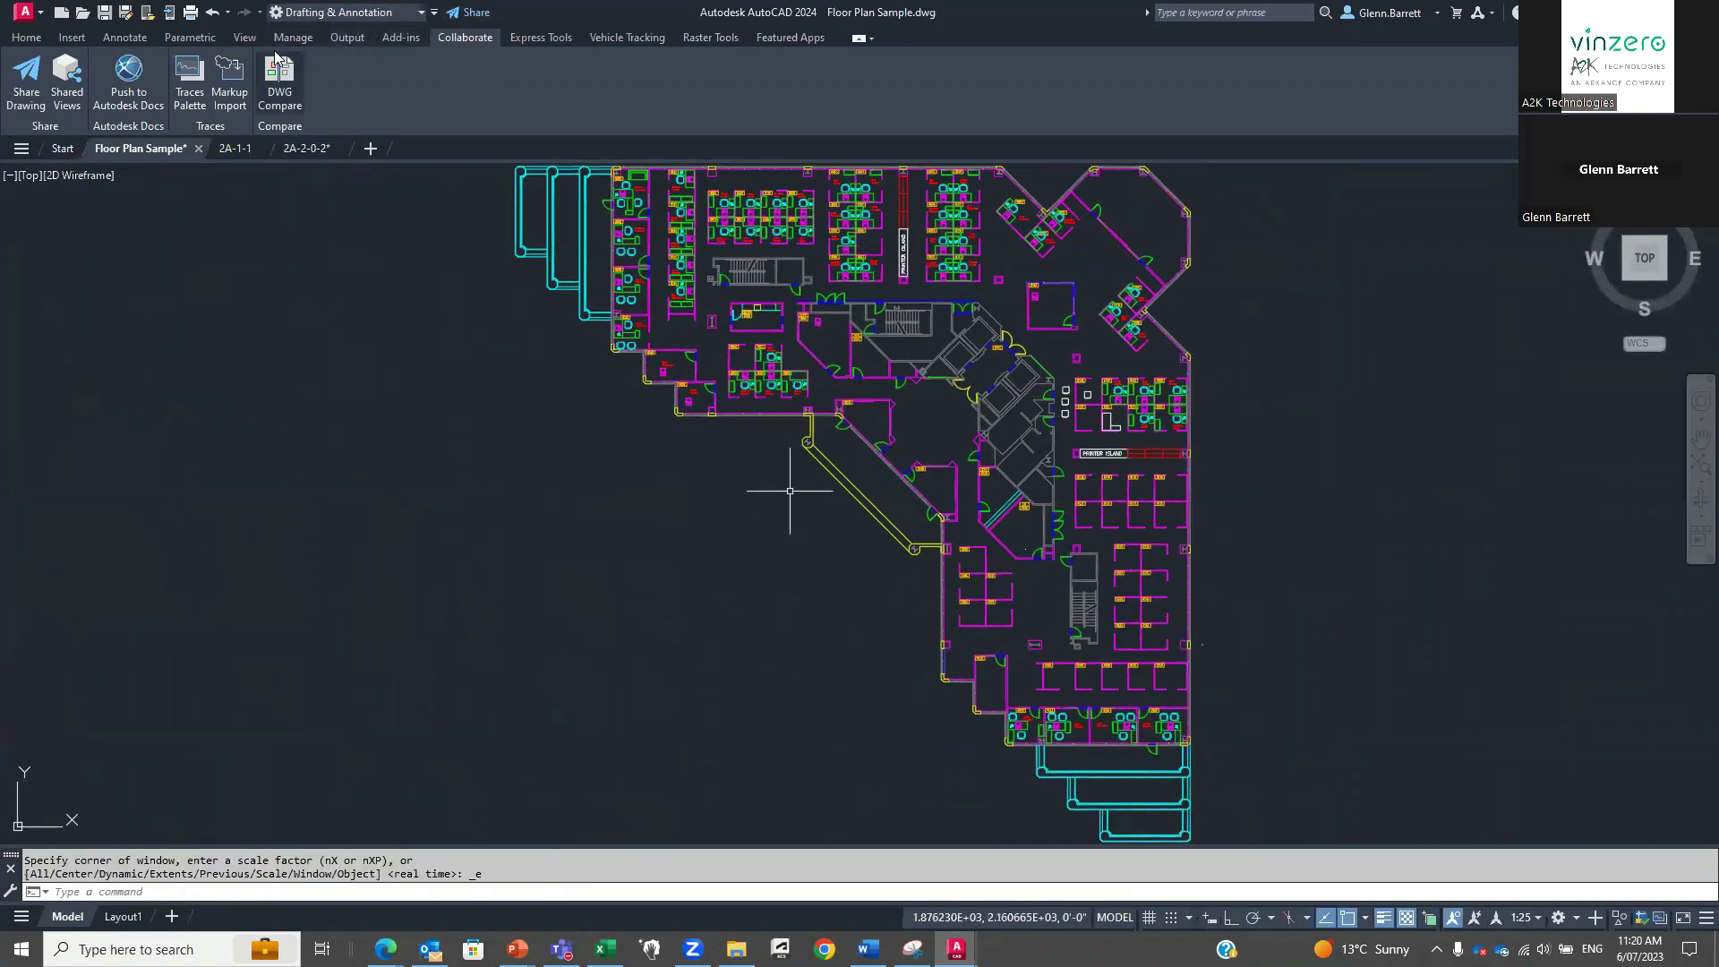
{"action": "left_click", "coordinate": [190, 76]}
{"action": "left_click", "coordinate": [1150, 471]}
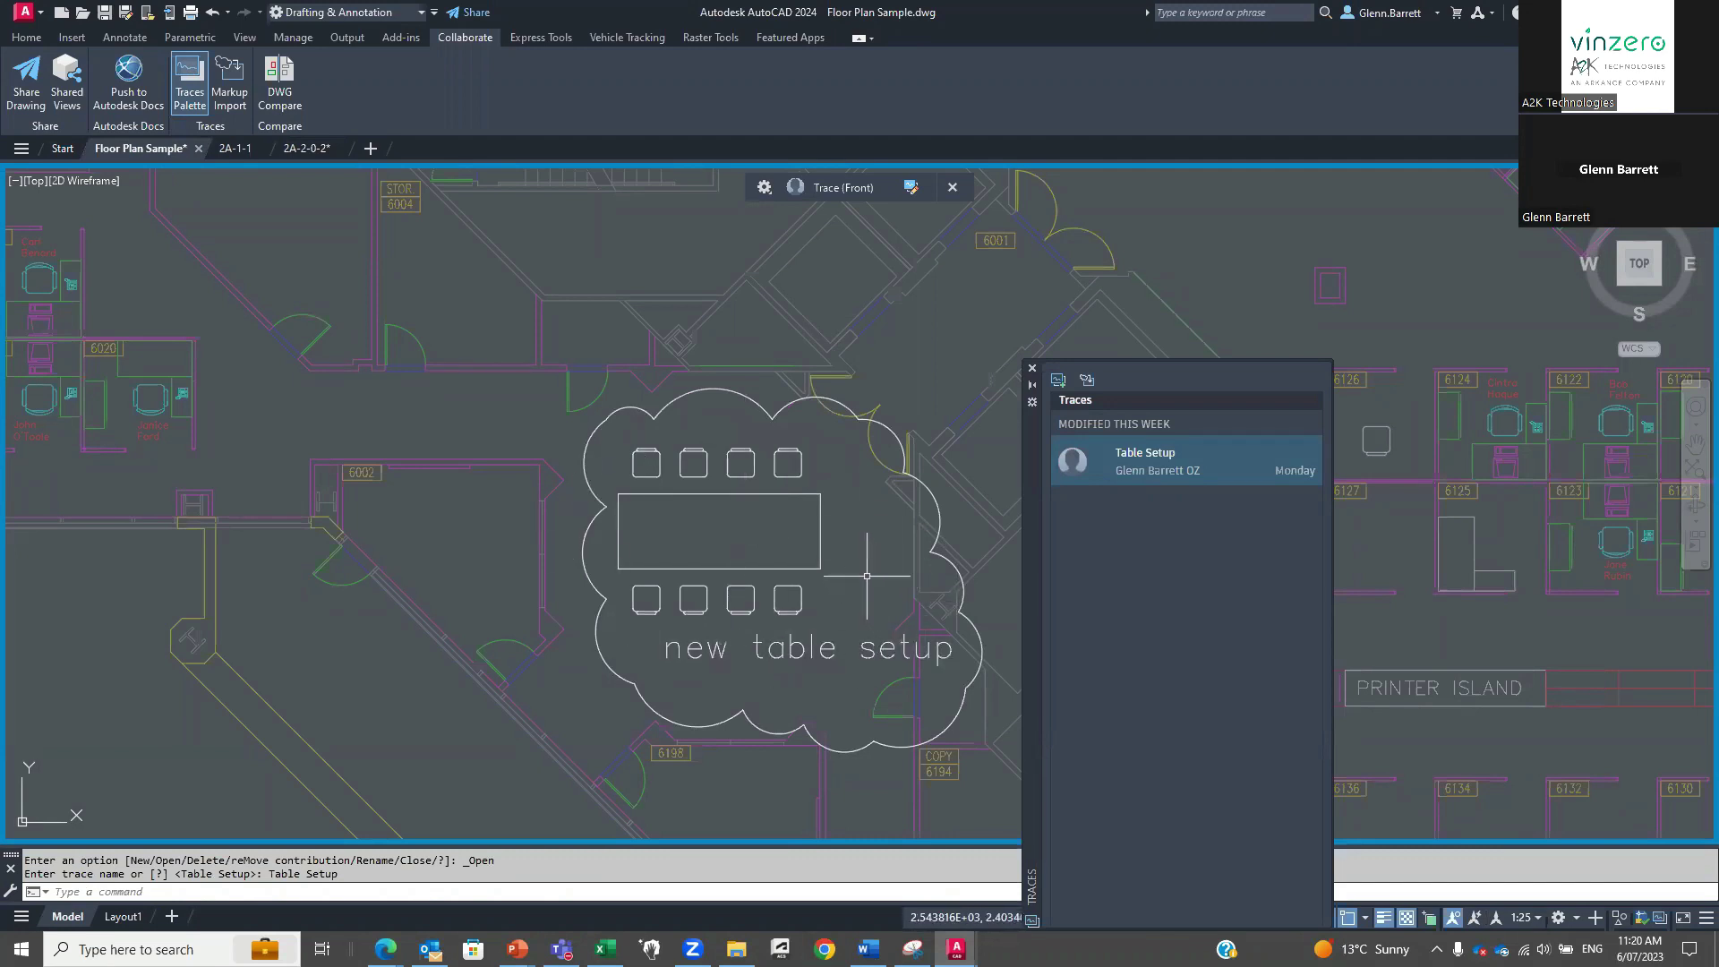
{"action": "left_click", "coordinate": [1031, 368]}
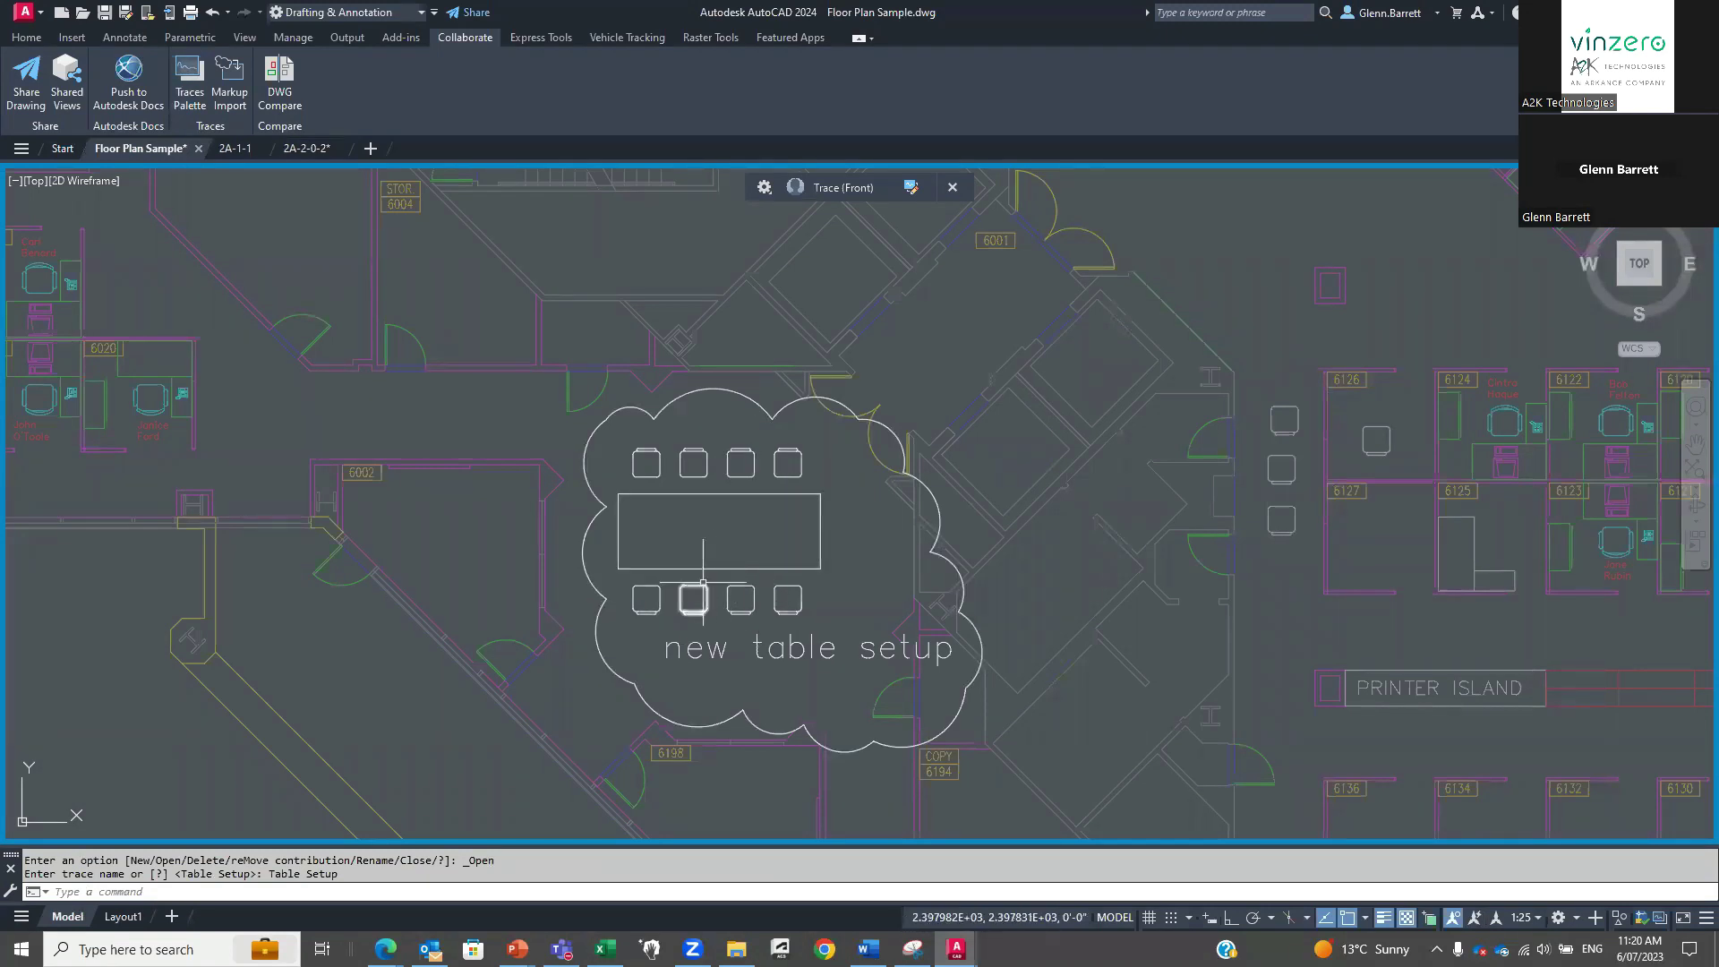
Look up the COPYFROMTRACE command without running it.
{"action": "type", "text": "copy"}
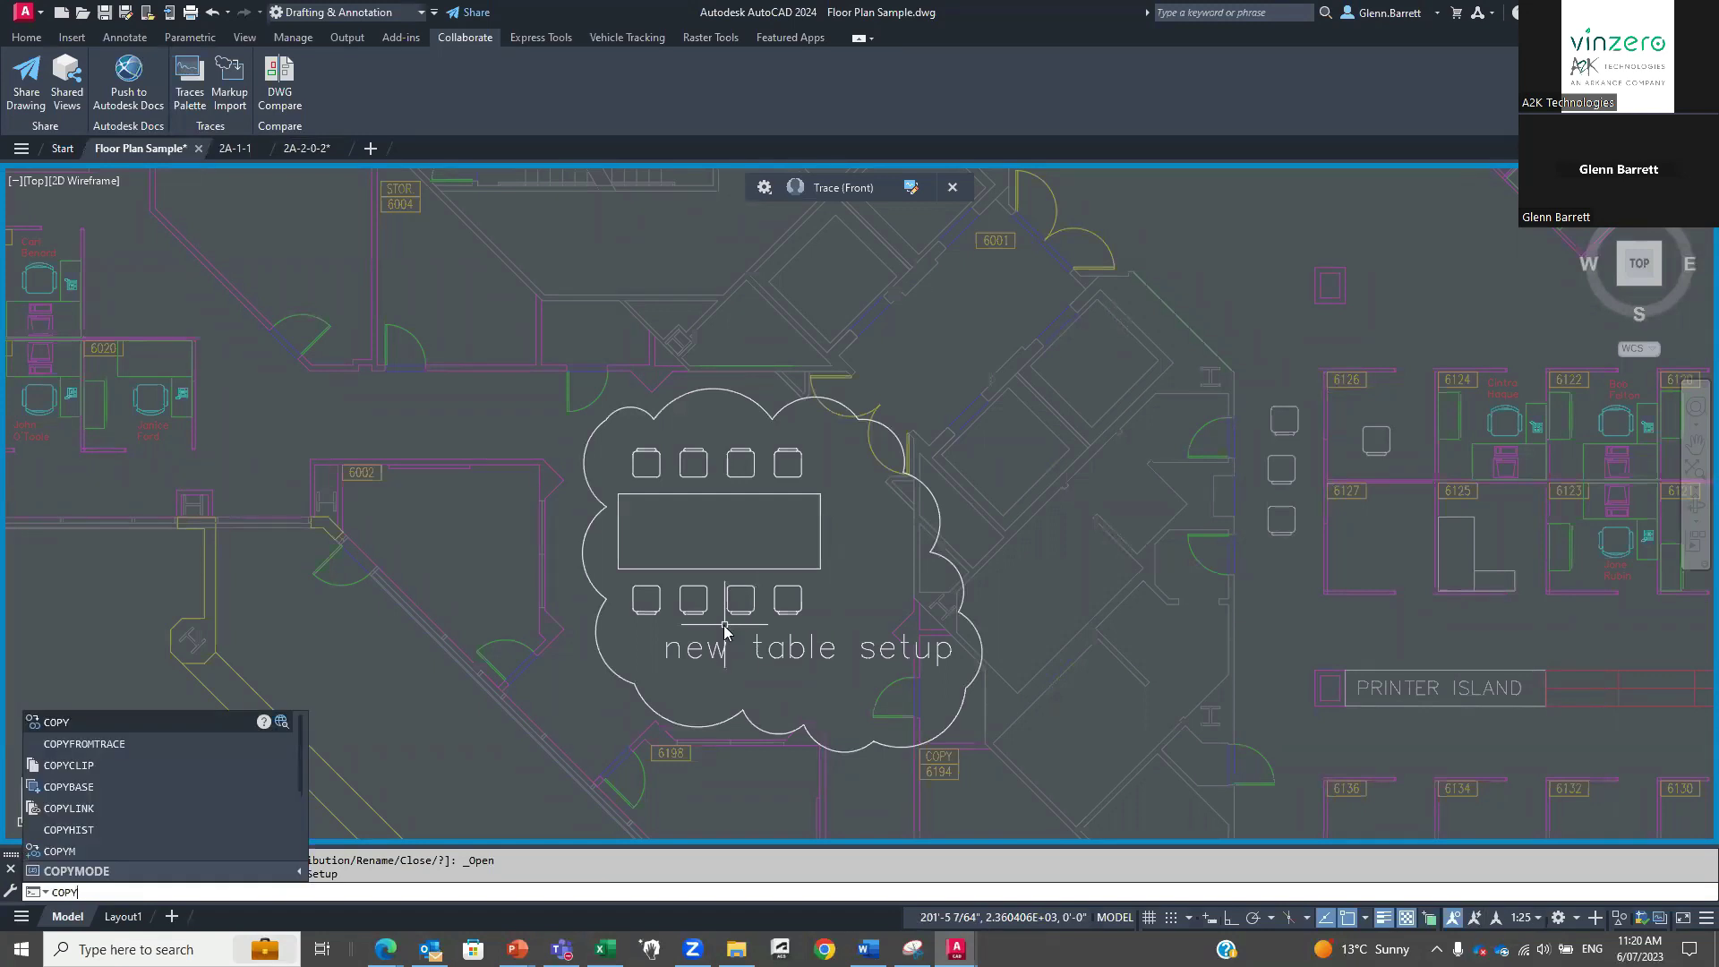
{"action": "type", "text": "fr"}
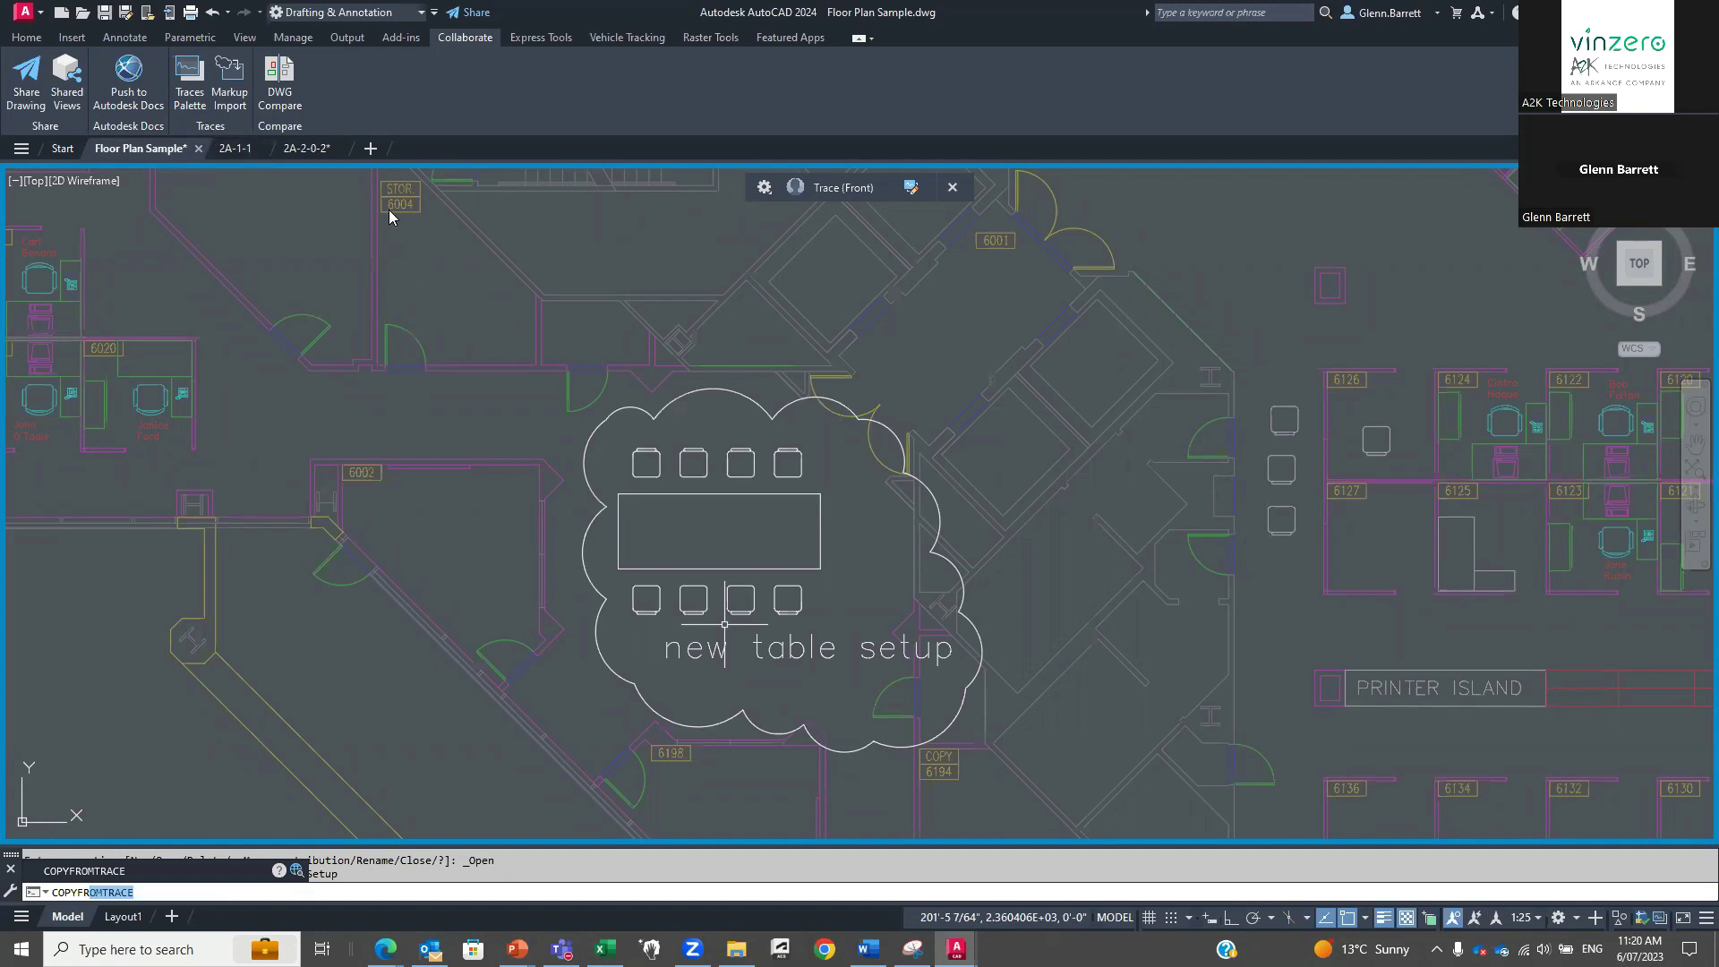
Put the Table Setup trace behind the drawing and view its overlay and geometry transparency settings.
{"action": "left_click", "coordinate": [907, 188]}
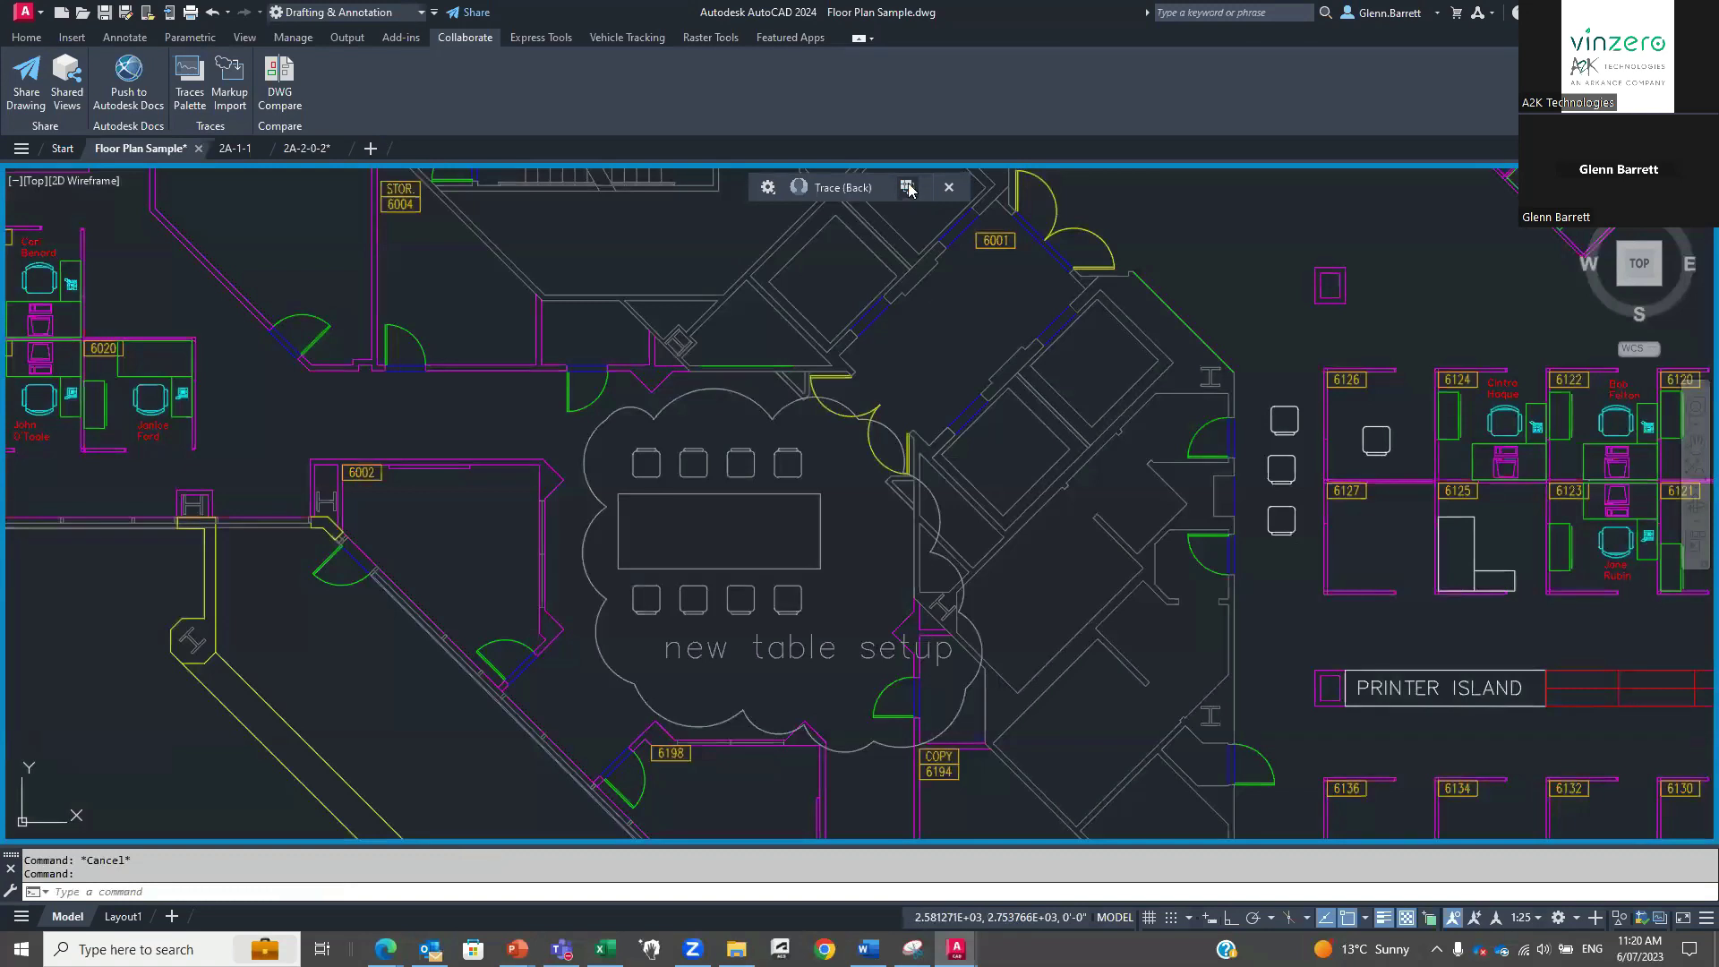
{"action": "left_click", "coordinate": [768, 189]}
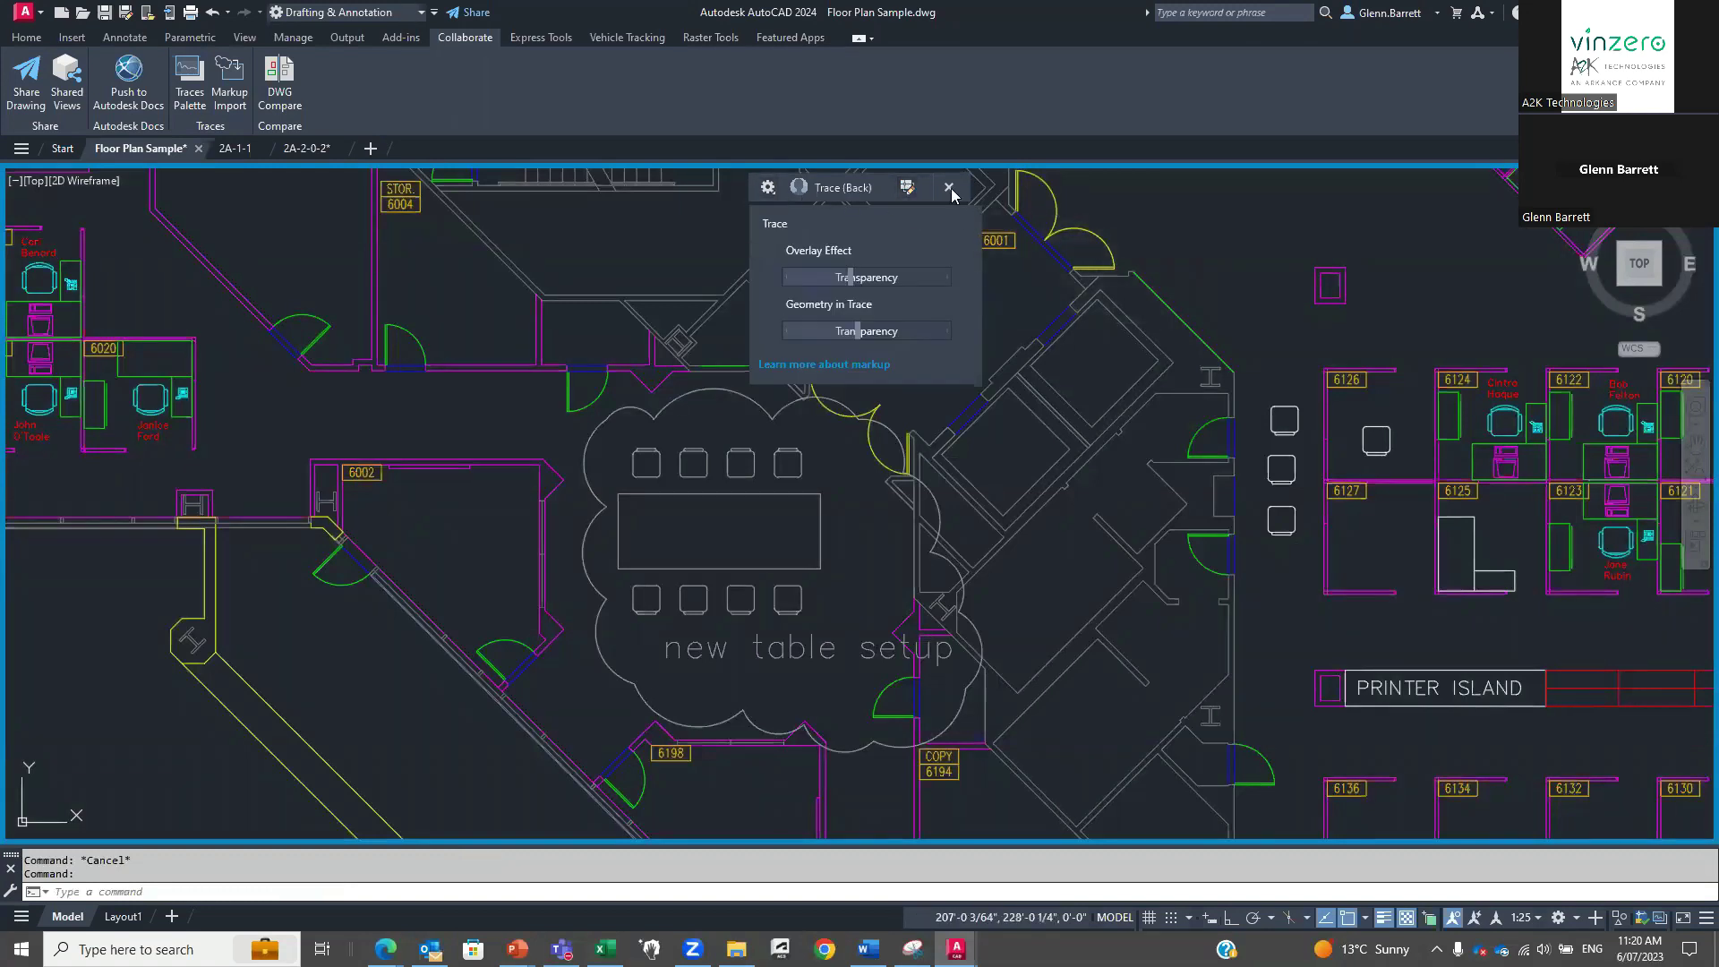
{"action": "left_click", "coordinate": [907, 189]}
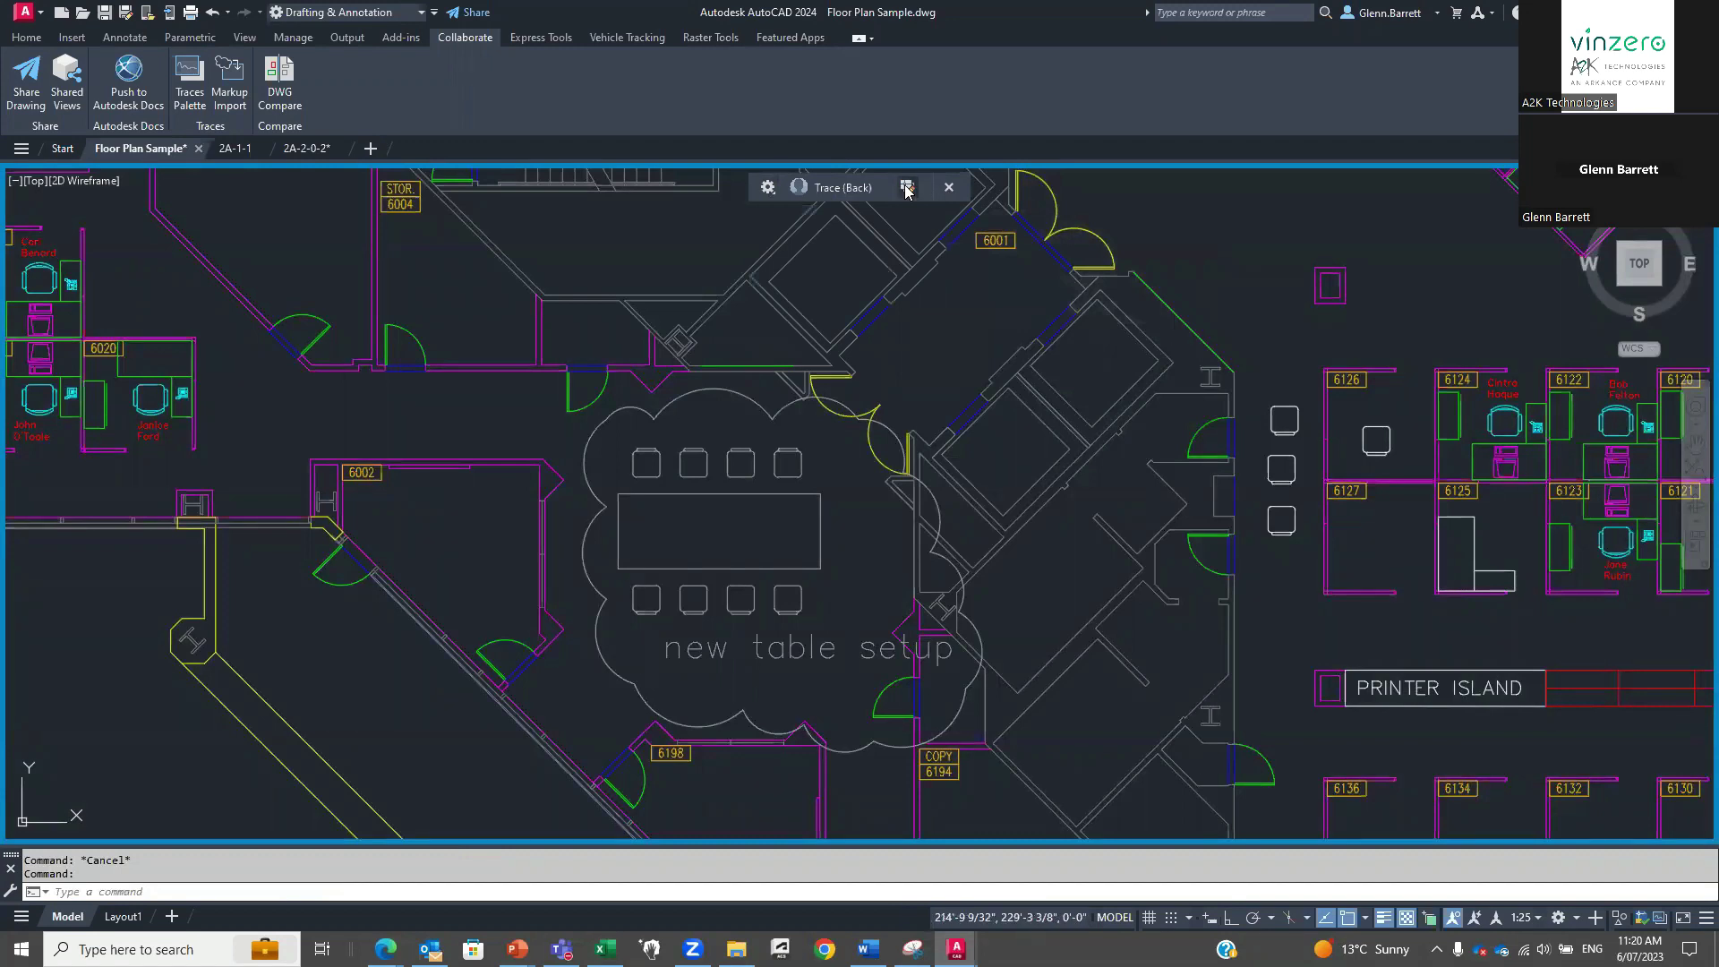
{"action": "left_click", "coordinate": [906, 189]}
{"action": "left_click", "coordinate": [909, 189]}
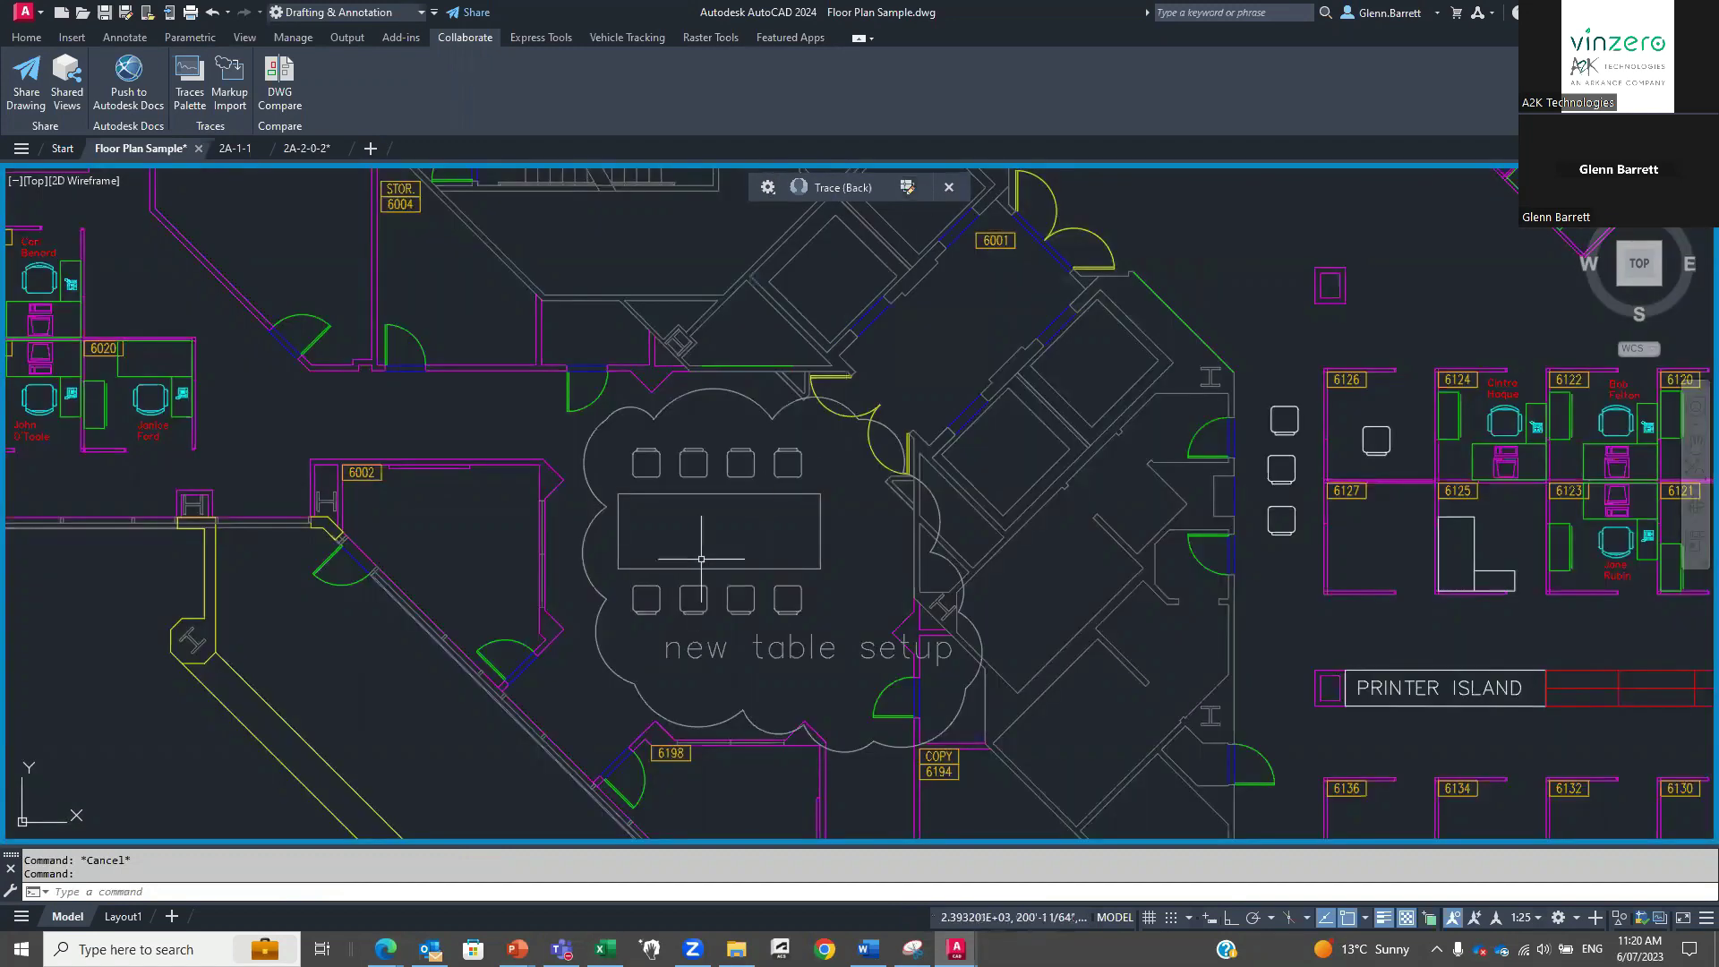
Try running COPYFROMTRACE with the Table Setup trace in front of the drawing, and put the trace behind the drawing again.
{"action": "left_click", "coordinate": [913, 190]}
{"action": "type", "text": "copyfr"}
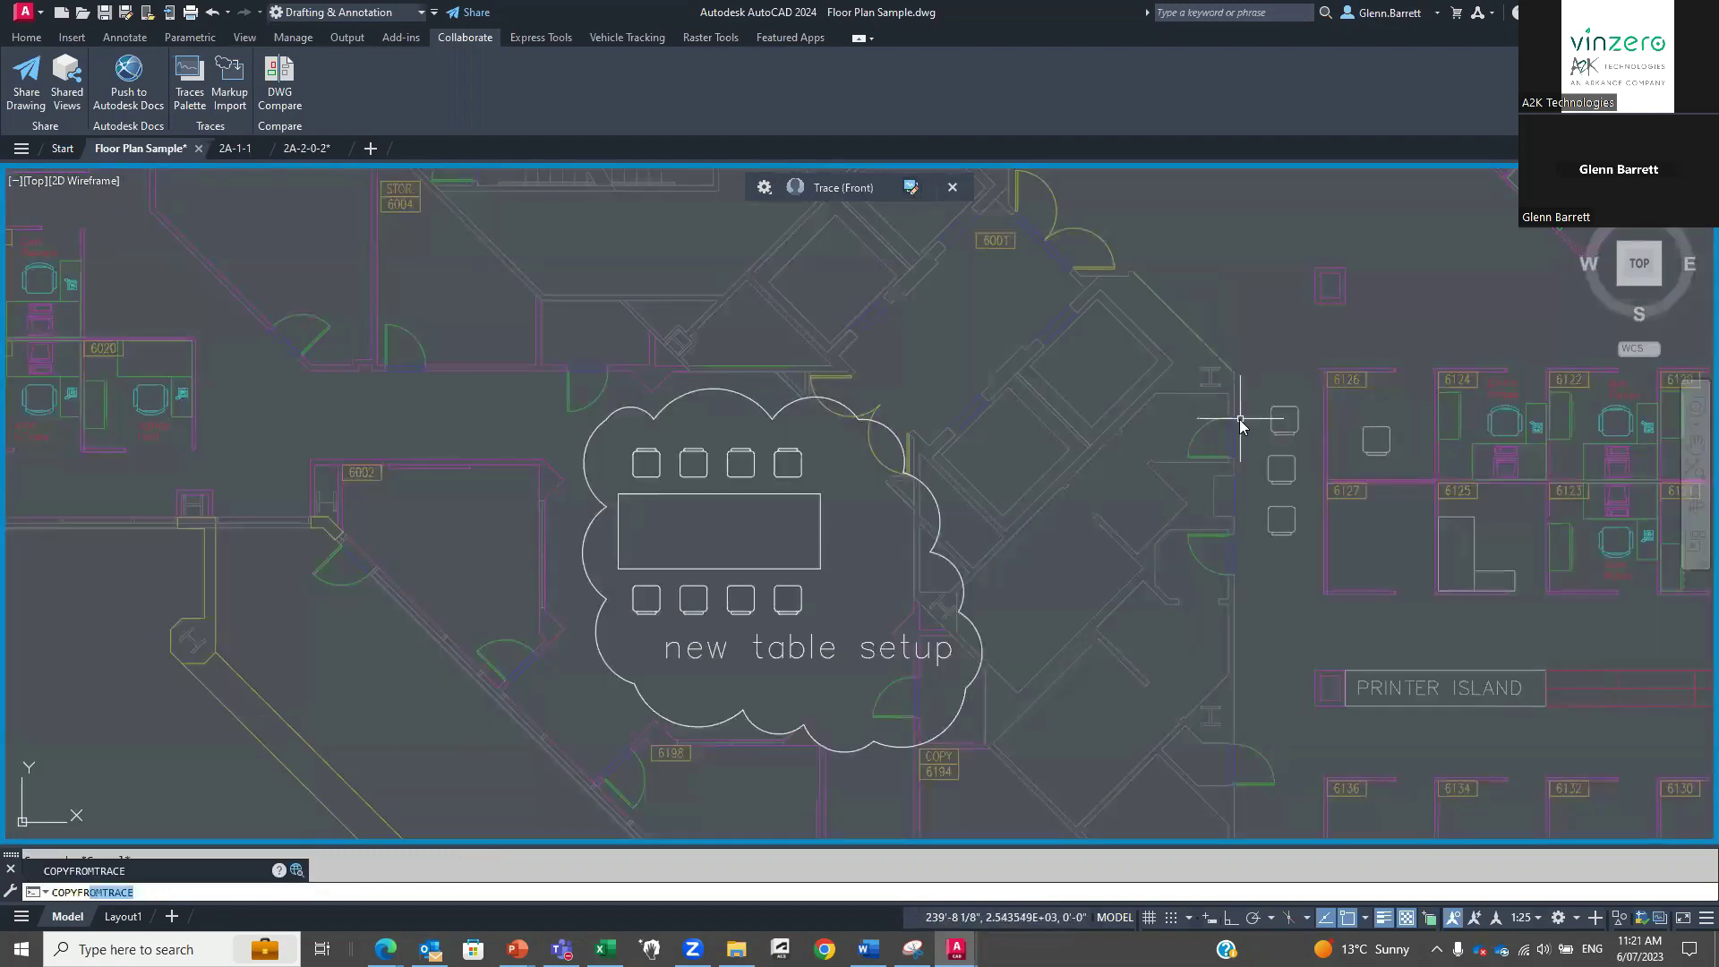
{"action": "key", "text": "Return"}
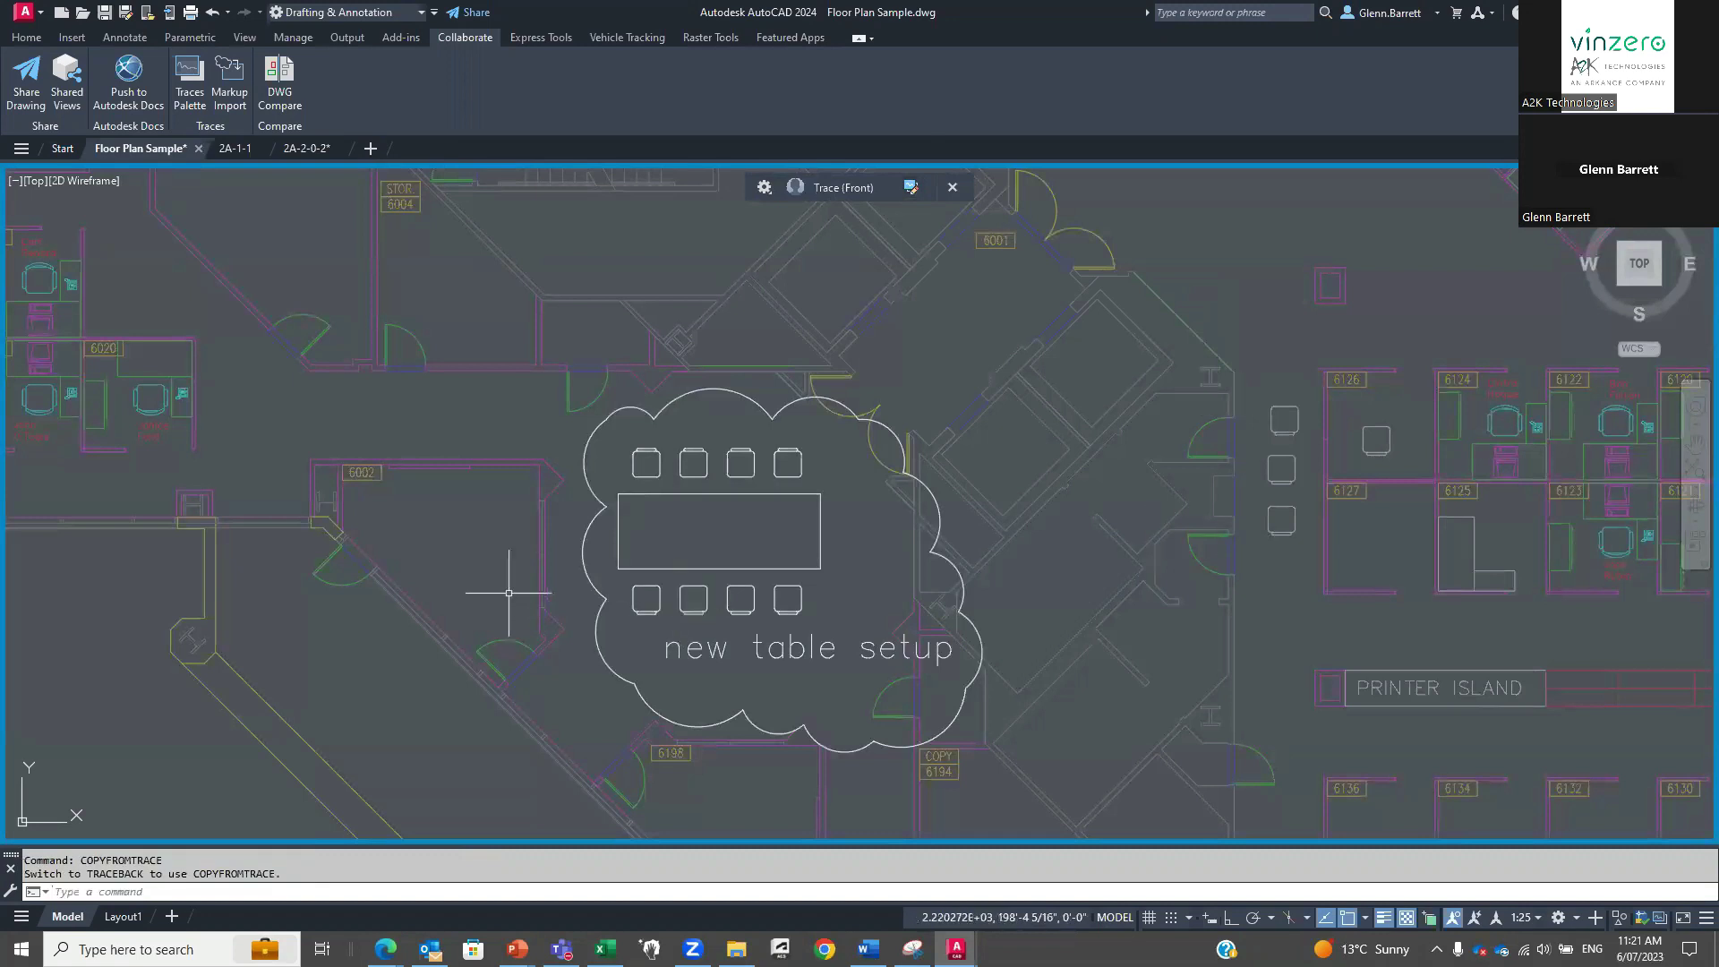
{"action": "left_click", "coordinate": [911, 188]}
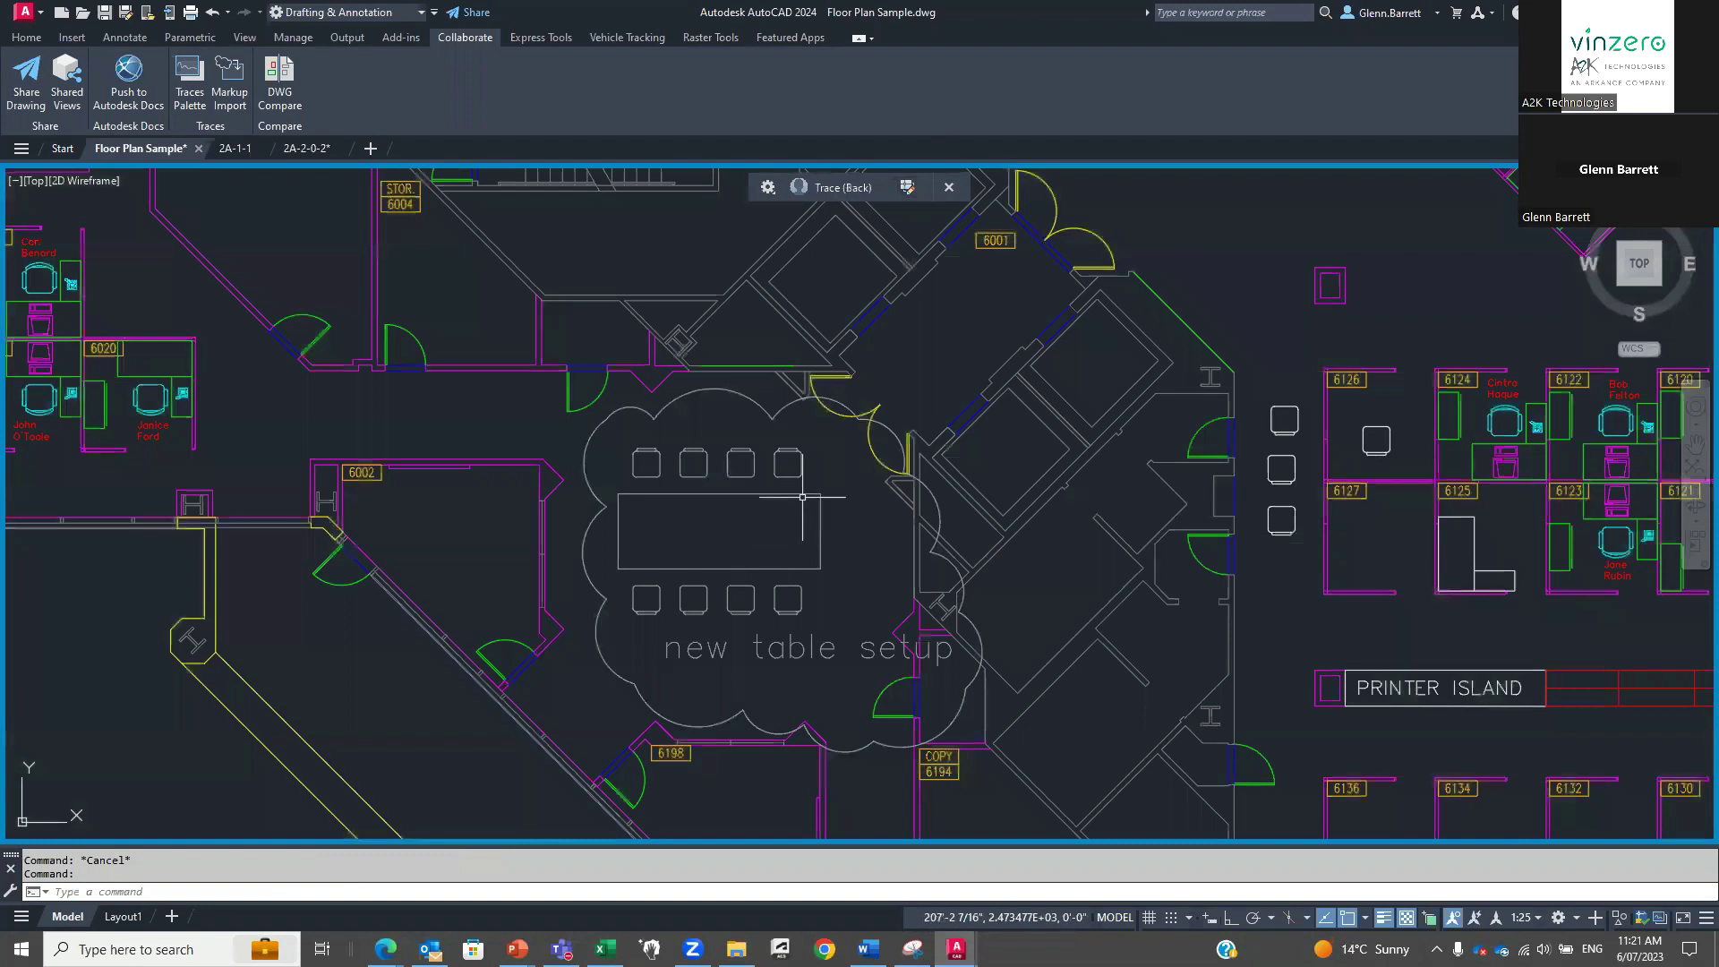
Copy the table and its eight chairs from the trace into the drawing with COPYFROMTRACE, and close the trace.
{"action": "type", "text": "copyfrom"}
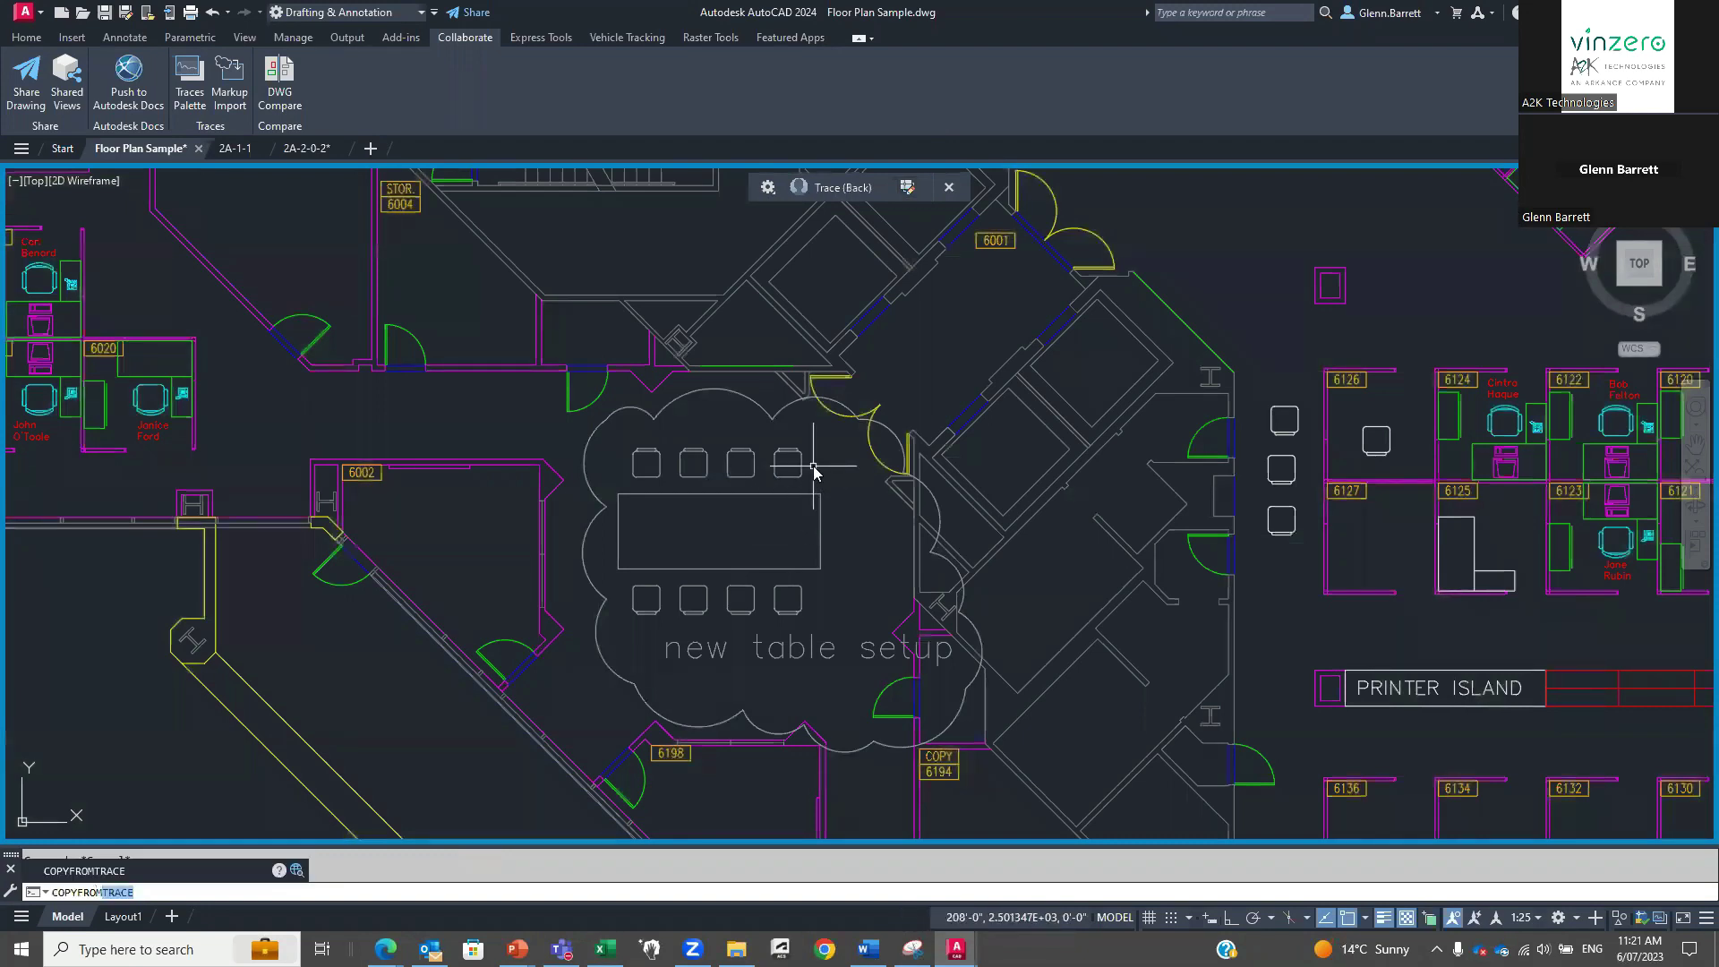
{"action": "key", "text": "Return"}
{"action": "left_click", "coordinate": [828, 612]}
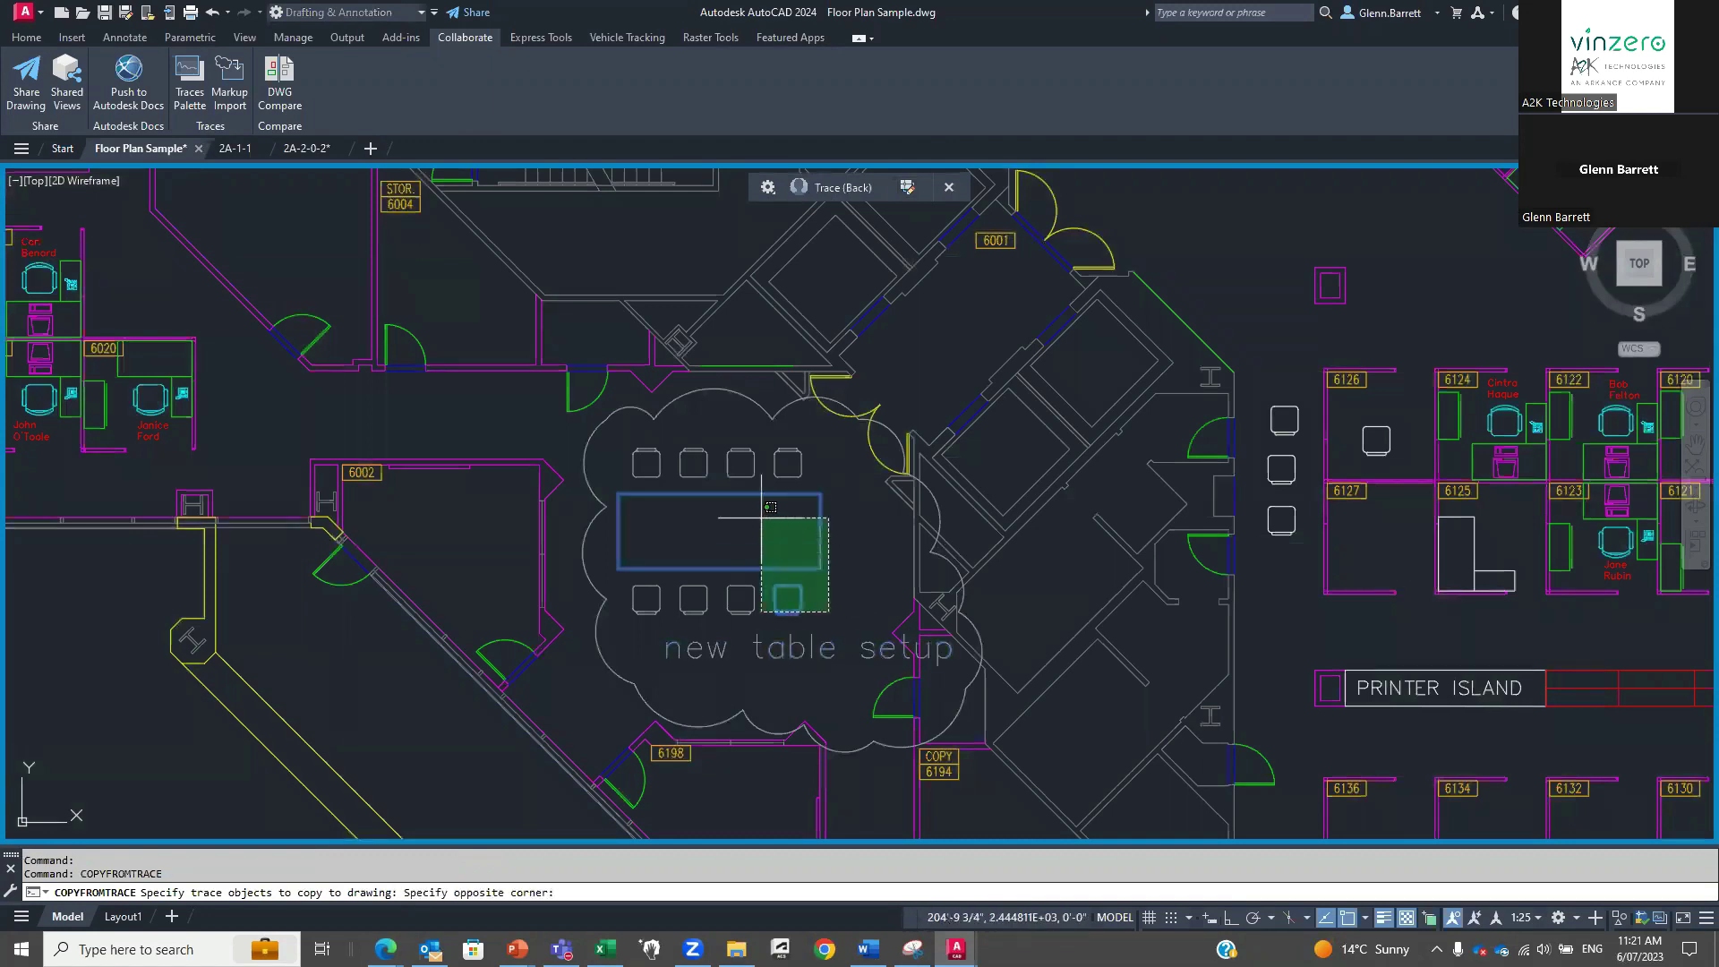
{"action": "left_click", "coordinate": [616, 410]}
{"action": "key", "text": "Return"}
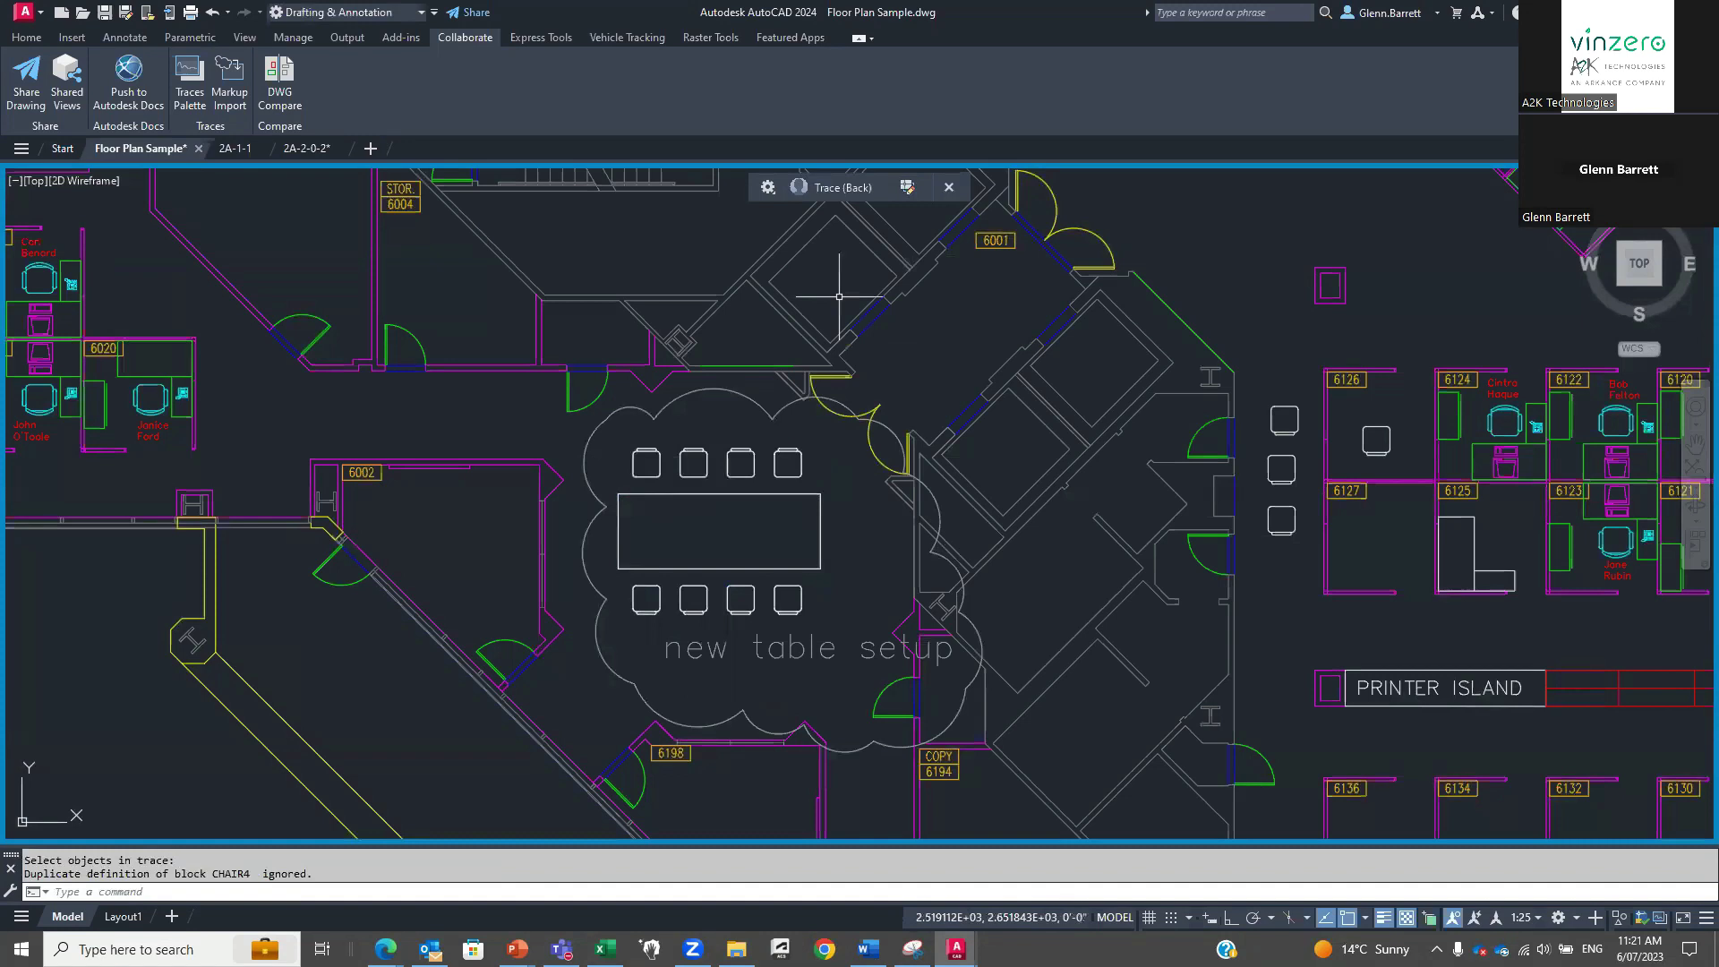
{"action": "left_click", "coordinate": [949, 188]}
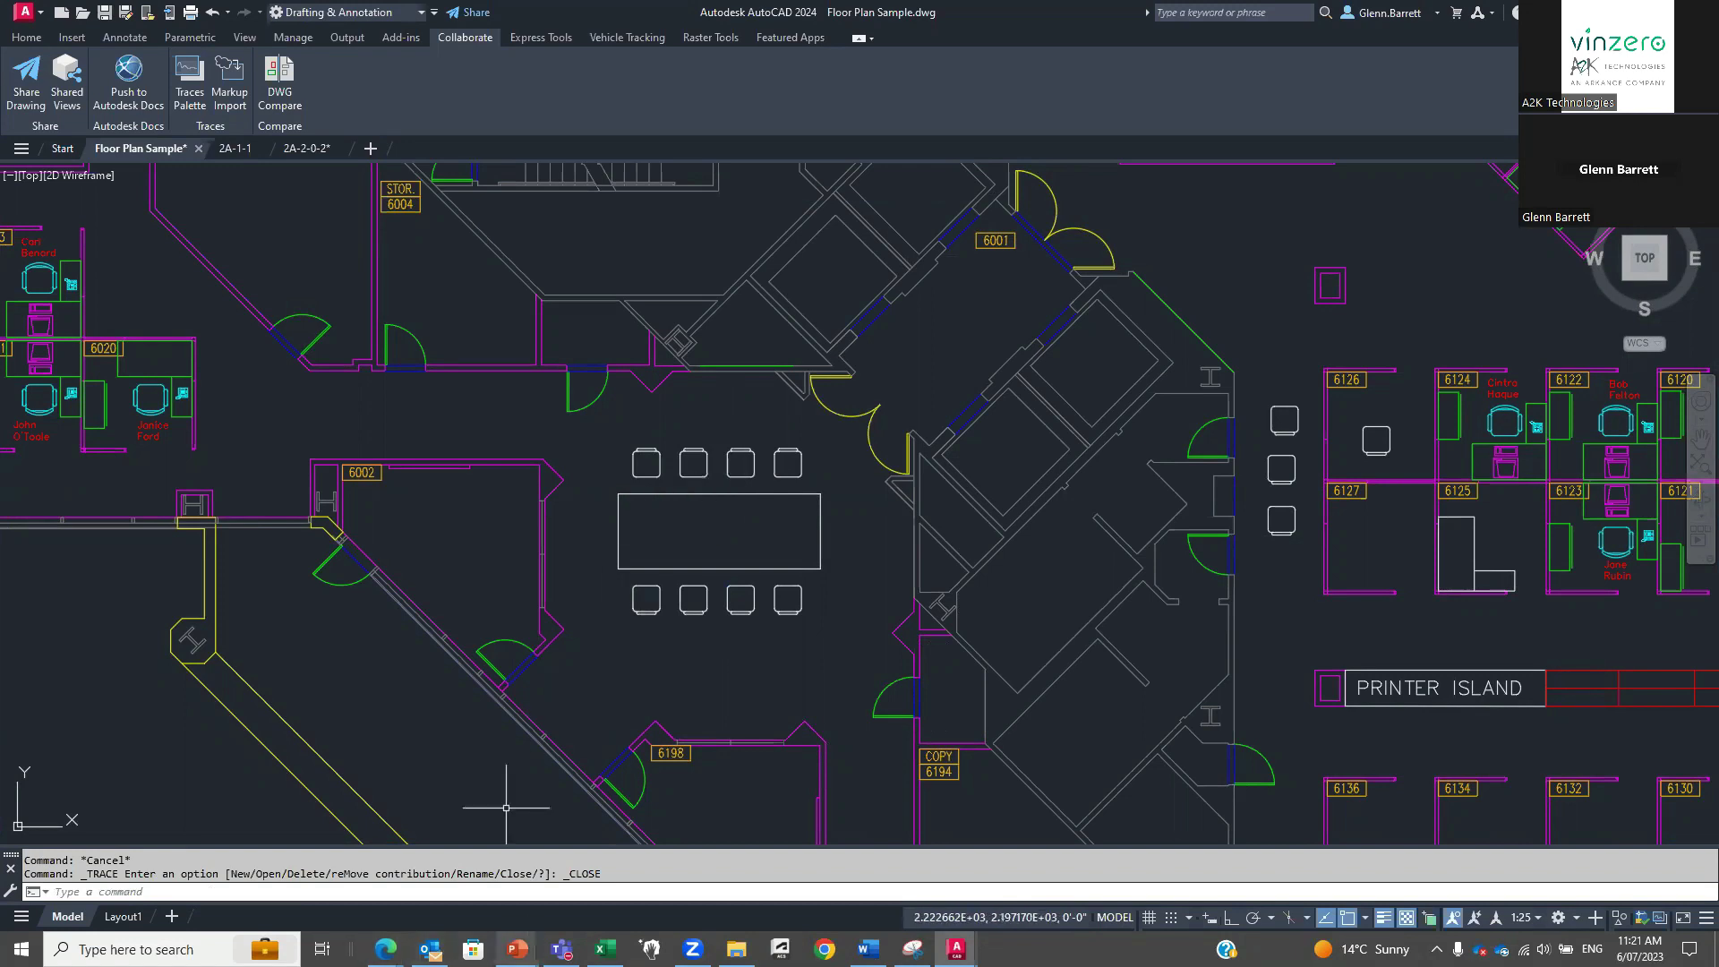
Switch to the PowerPoint slide show and advance from Trace Updates to the AutoLISP slide with its details.
{"action": "mouse_move", "coordinate": [517, 949]}
{"action": "left_click", "coordinate": [521, 900]}
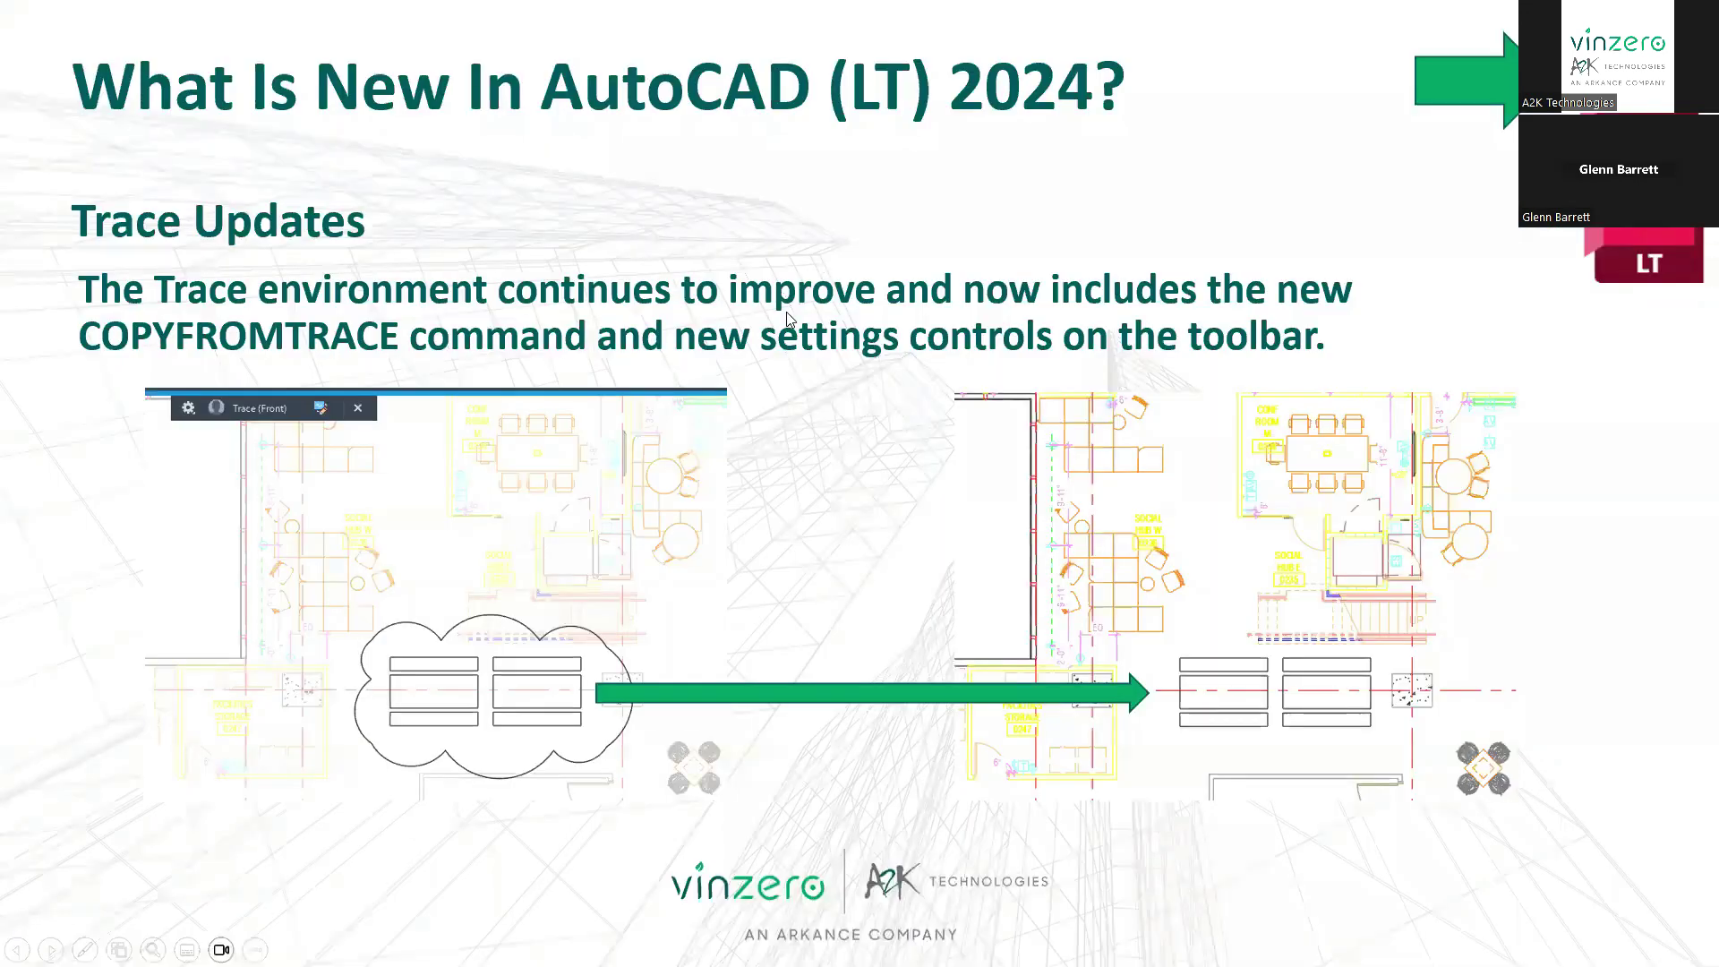
{"action": "left_click", "coordinate": [672, 262]}
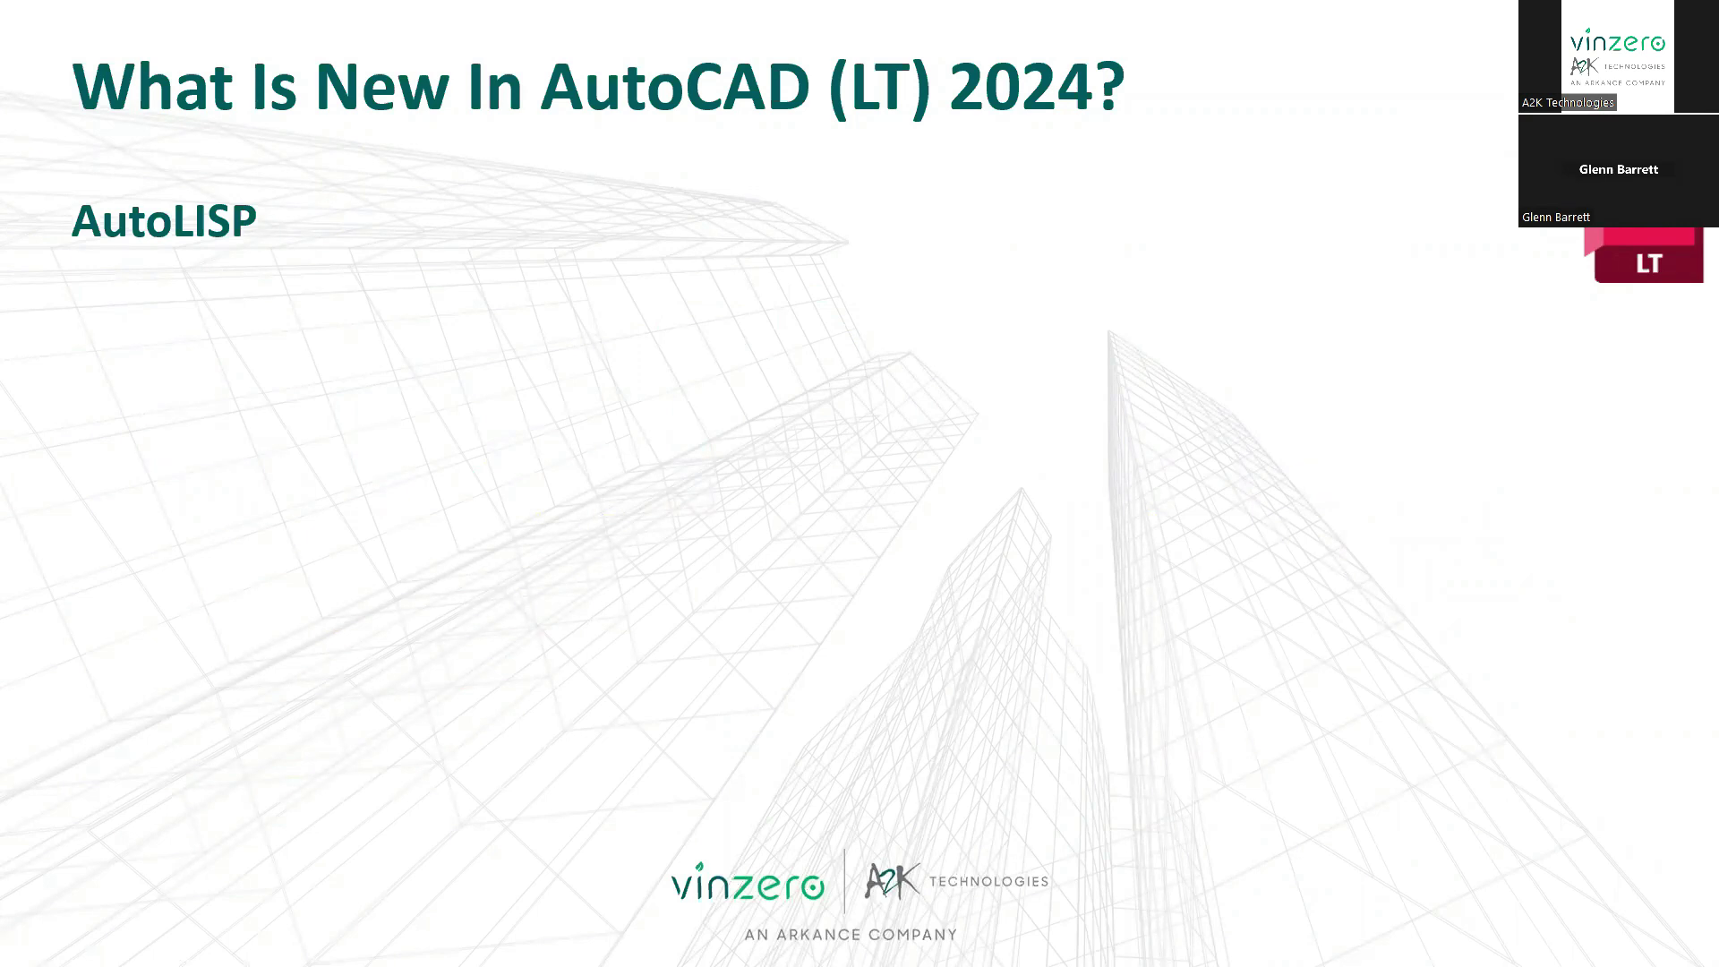
{"action": "key", "text": "Right"}
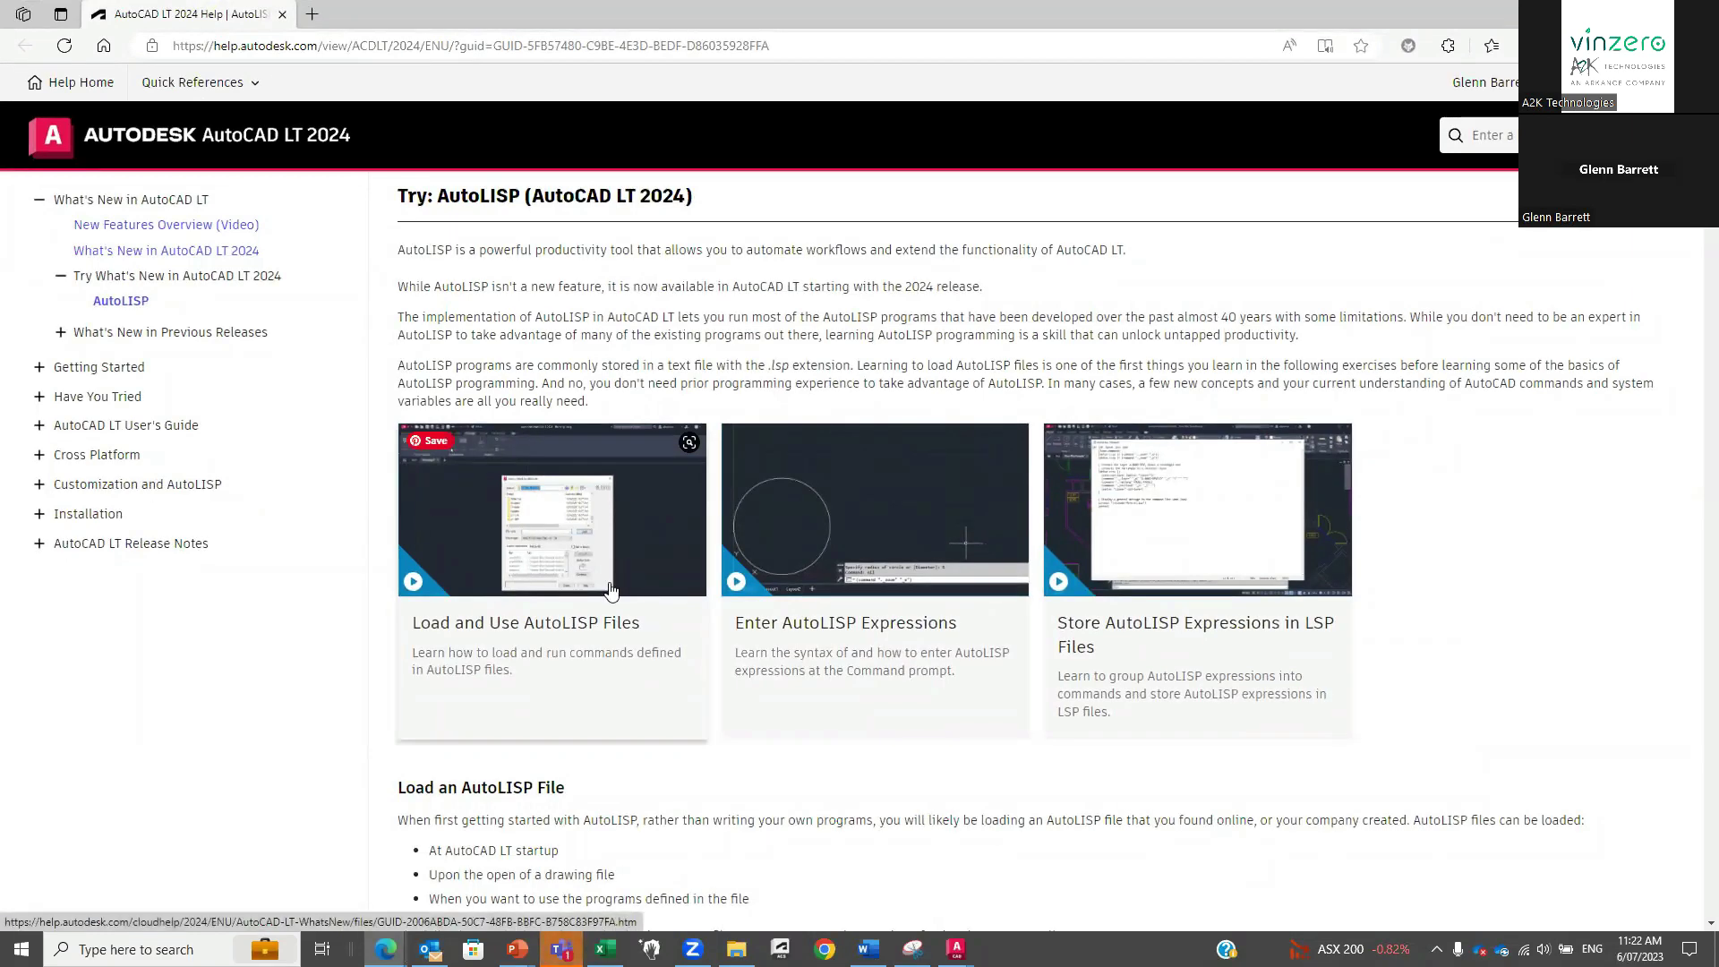
Browse the AutoCAD LT 2024 Customization and AutoLISP help topics down to General Customization, and return to the PowerPoint slide show.
{"action": "scroll", "coordinate": [610, 591], "scroll_direction": "down", "scroll_amount": 20}
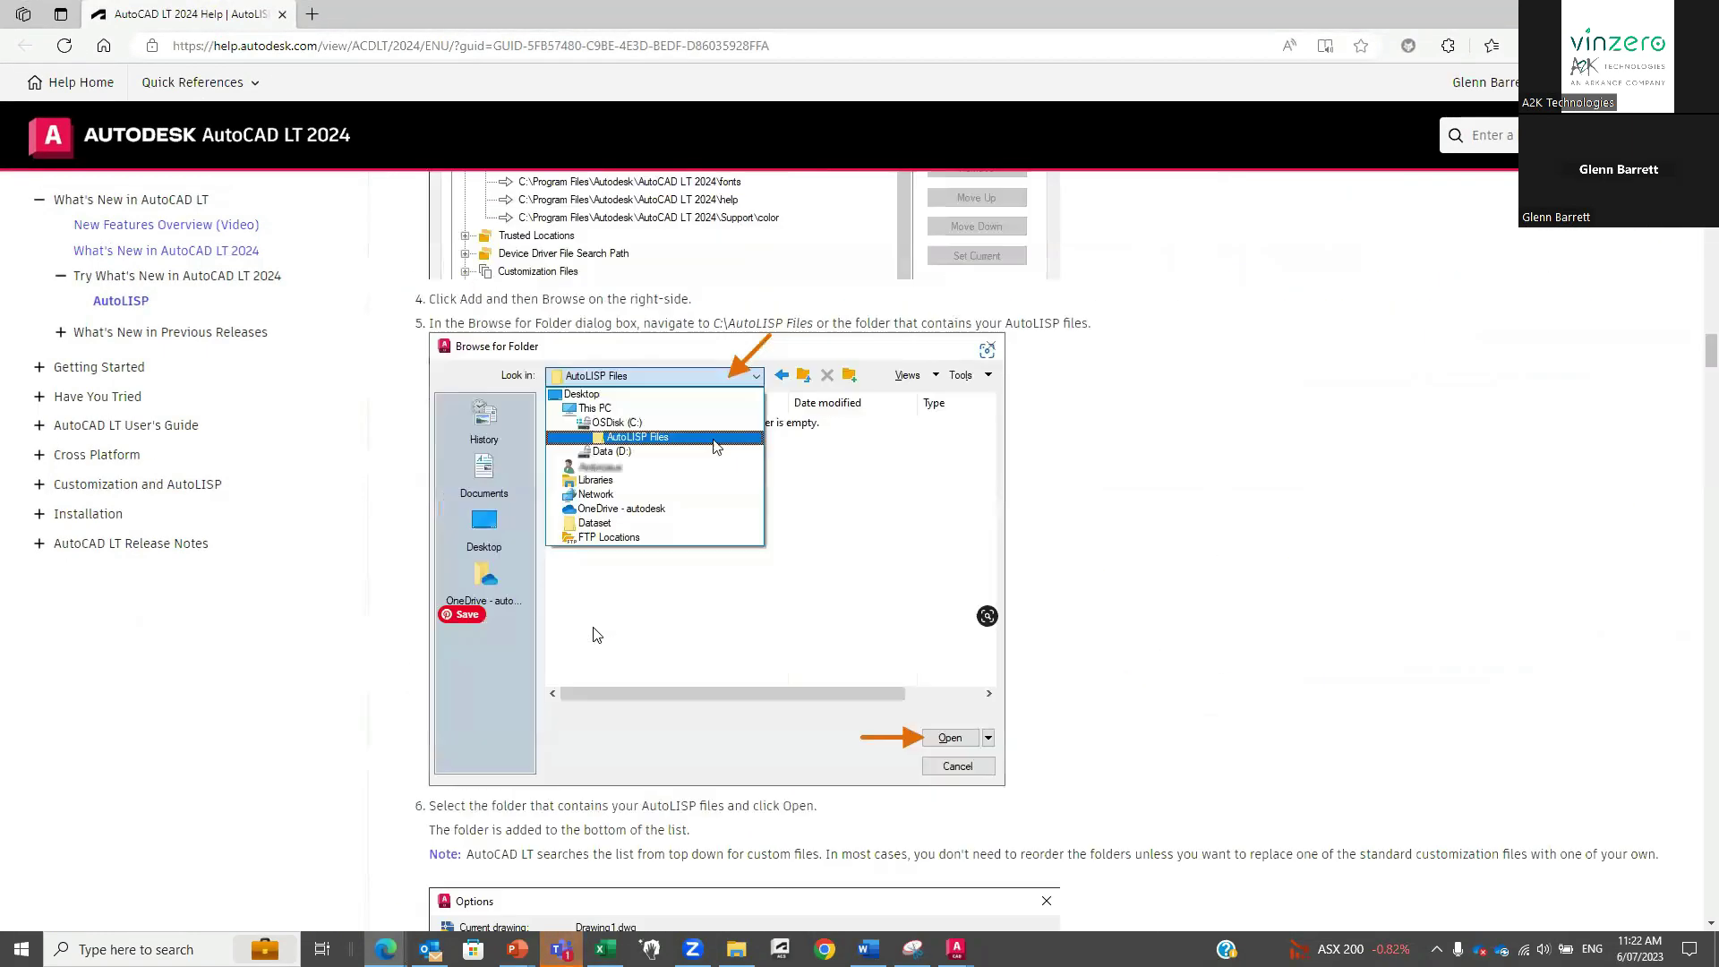
{"action": "scroll", "coordinate": [597, 634], "scroll_direction": "up", "scroll_amount": 5}
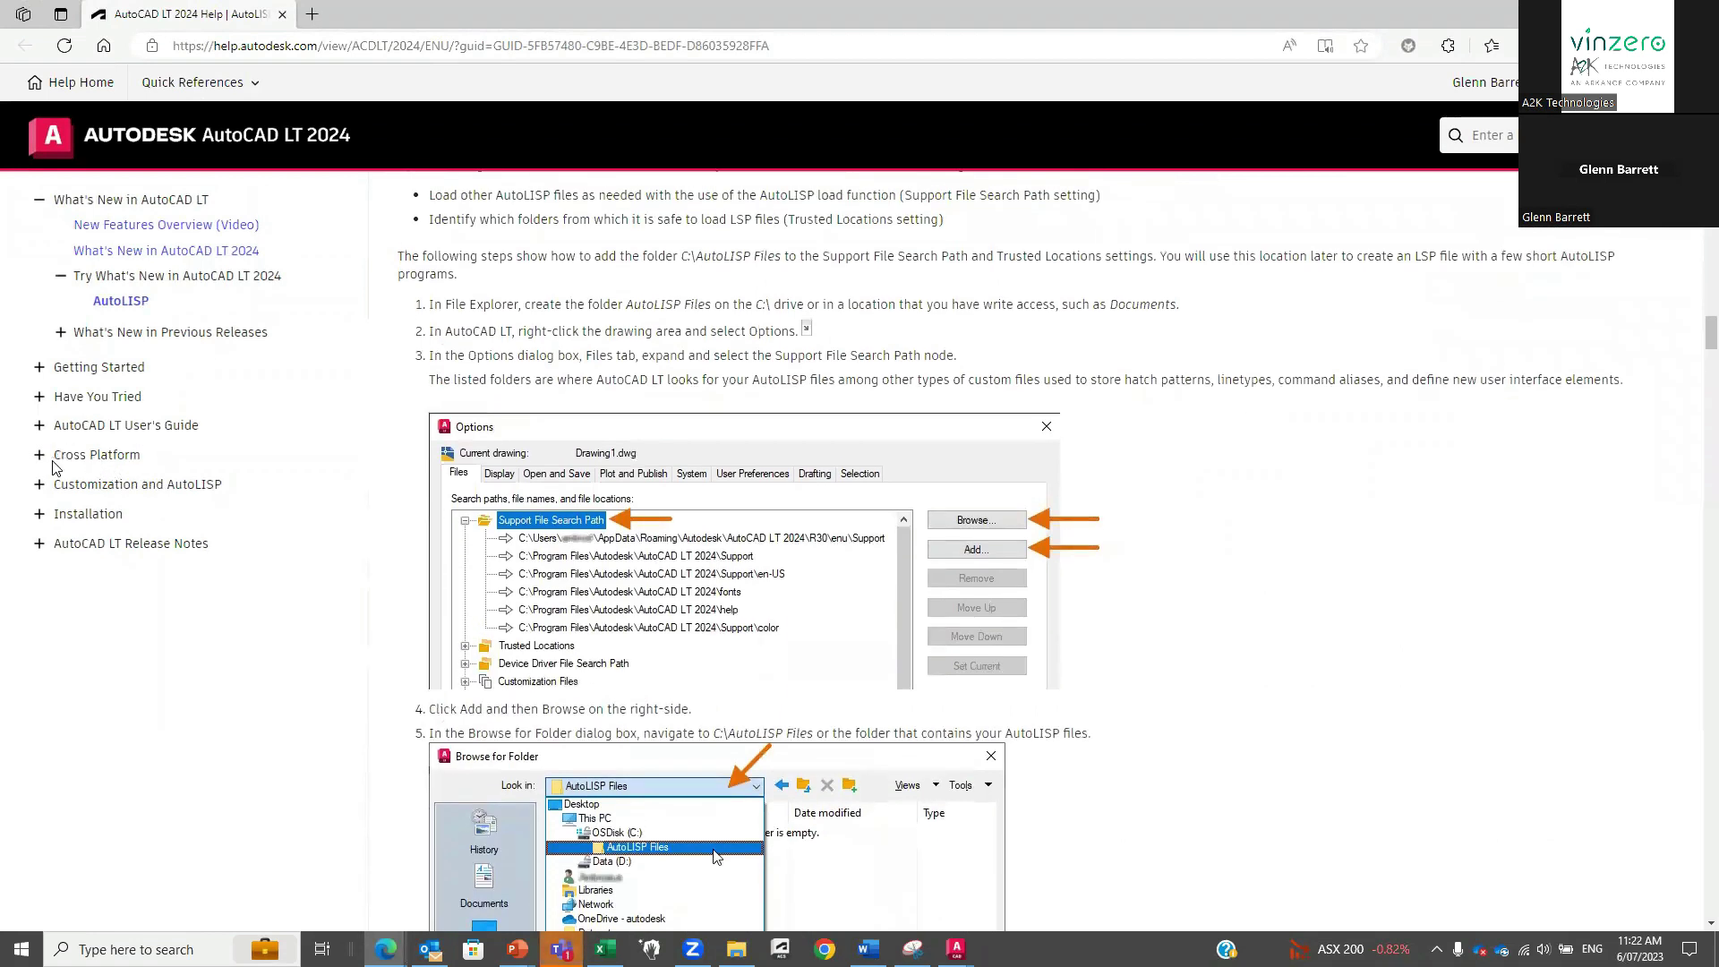
{"action": "left_click", "coordinate": [39, 485]}
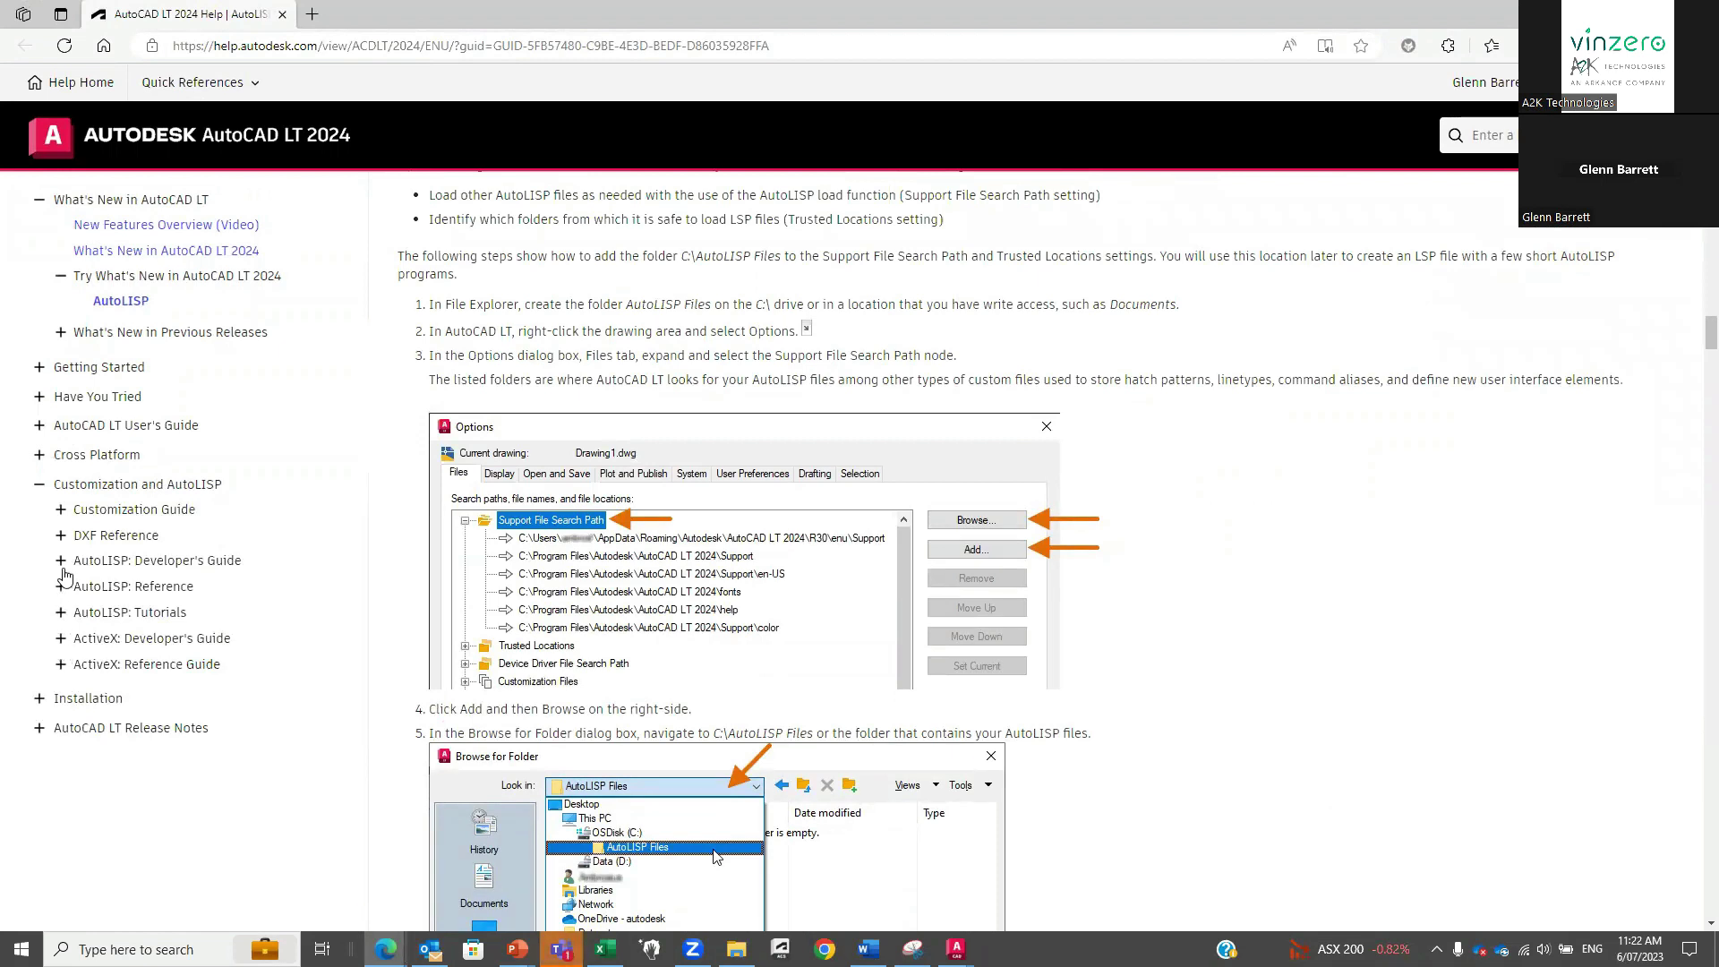
{"action": "left_click", "coordinate": [61, 510]}
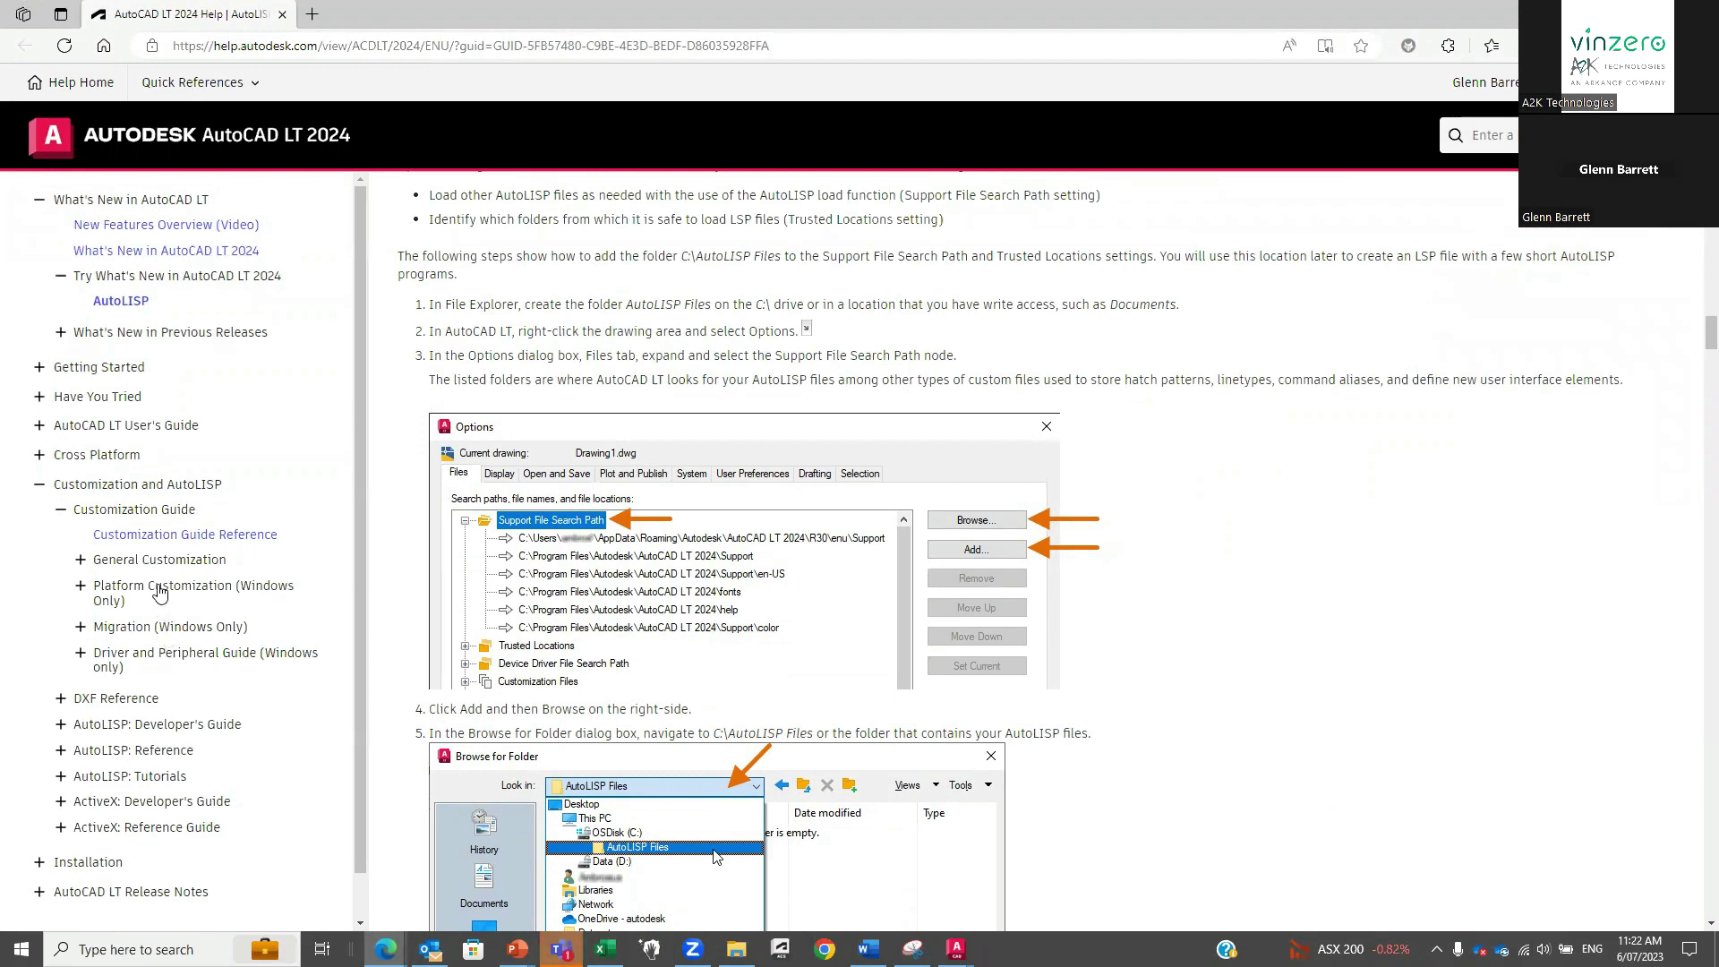
{"action": "left_click", "coordinate": [142, 560]}
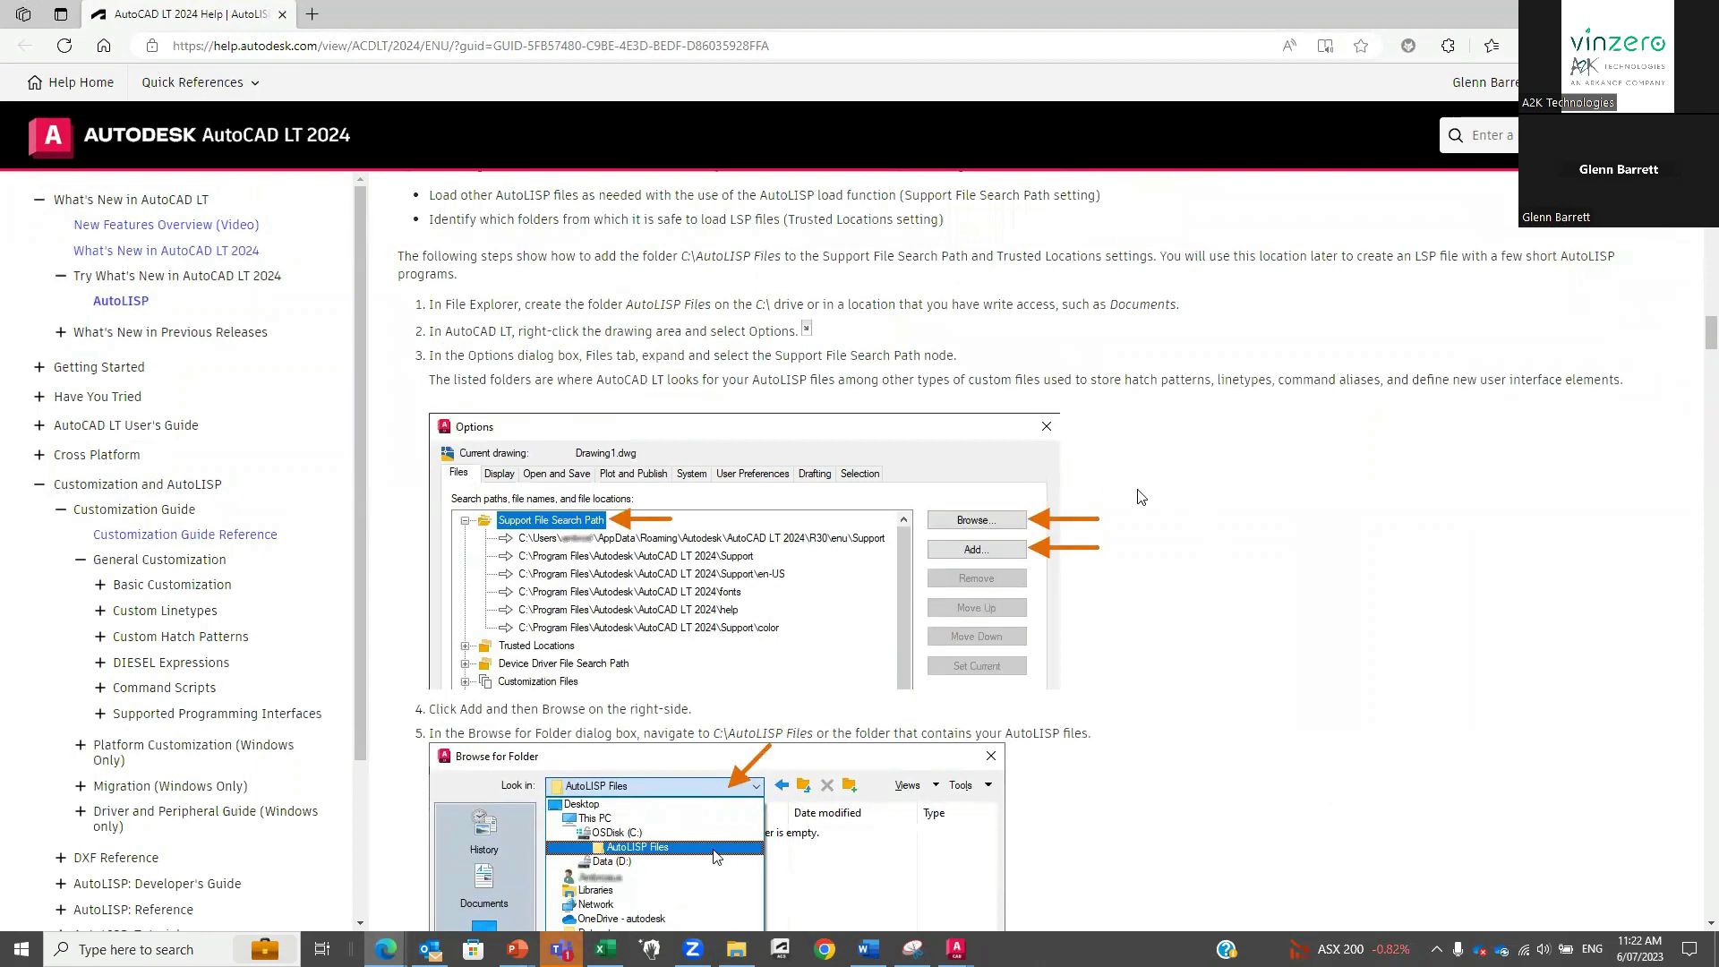
{"action": "mouse_move", "coordinate": [517, 949]}
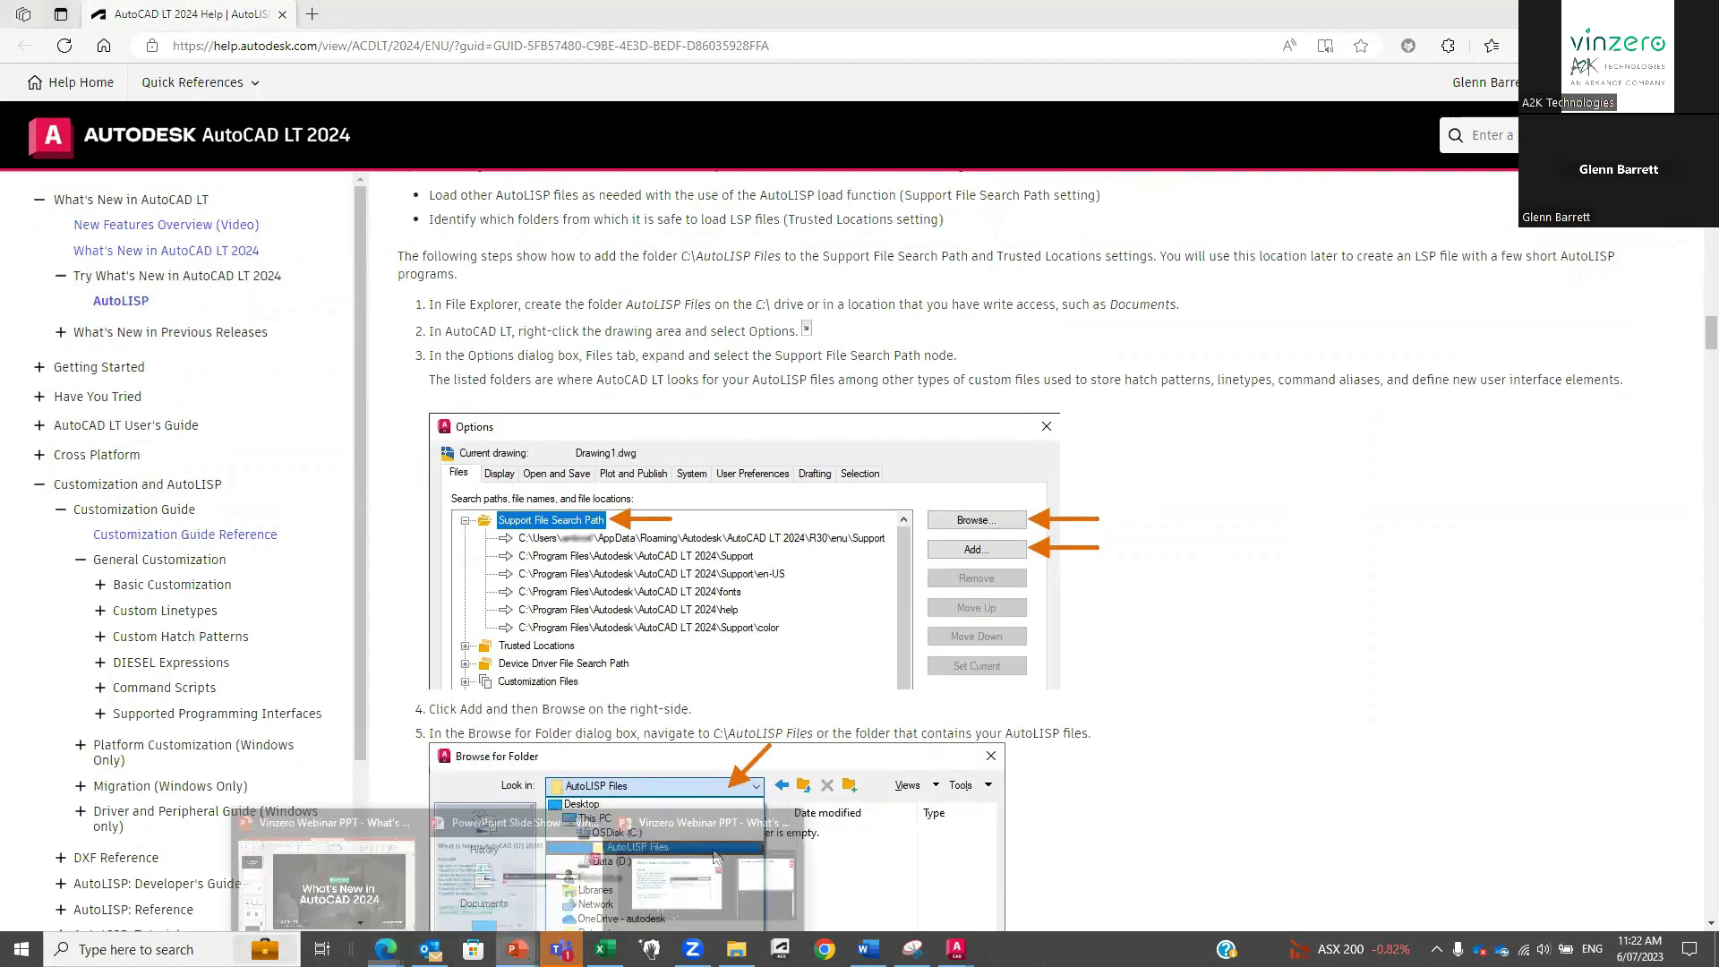
{"action": "left_click", "coordinate": [715, 857]}
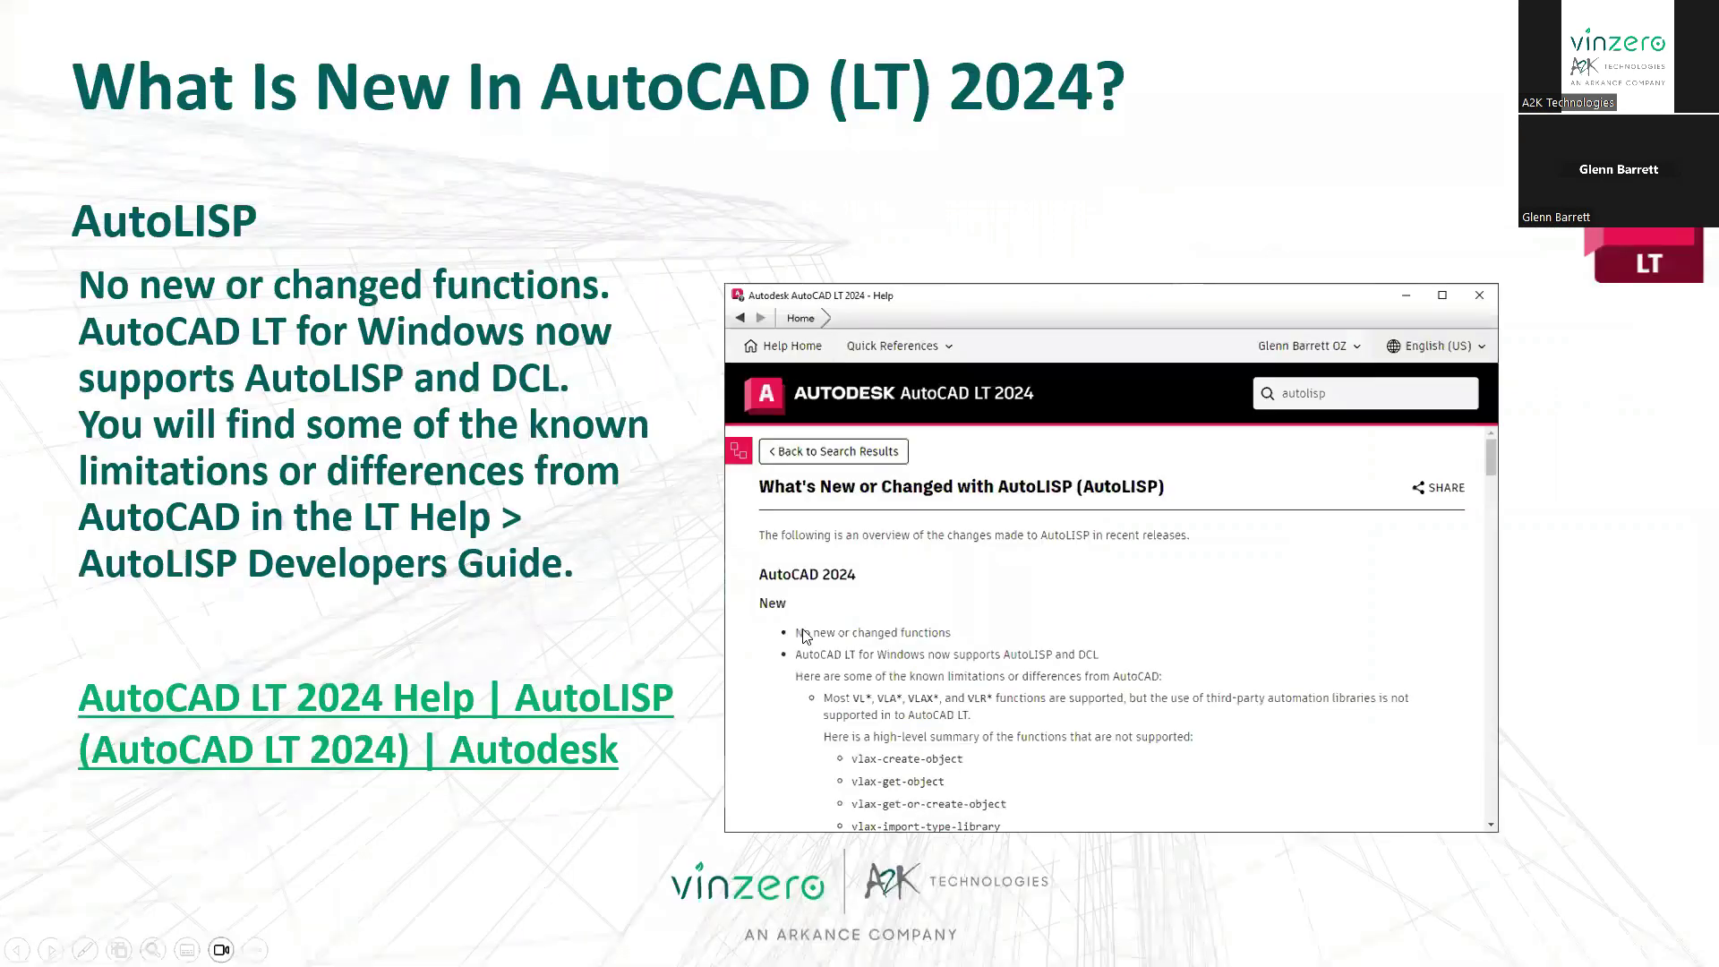
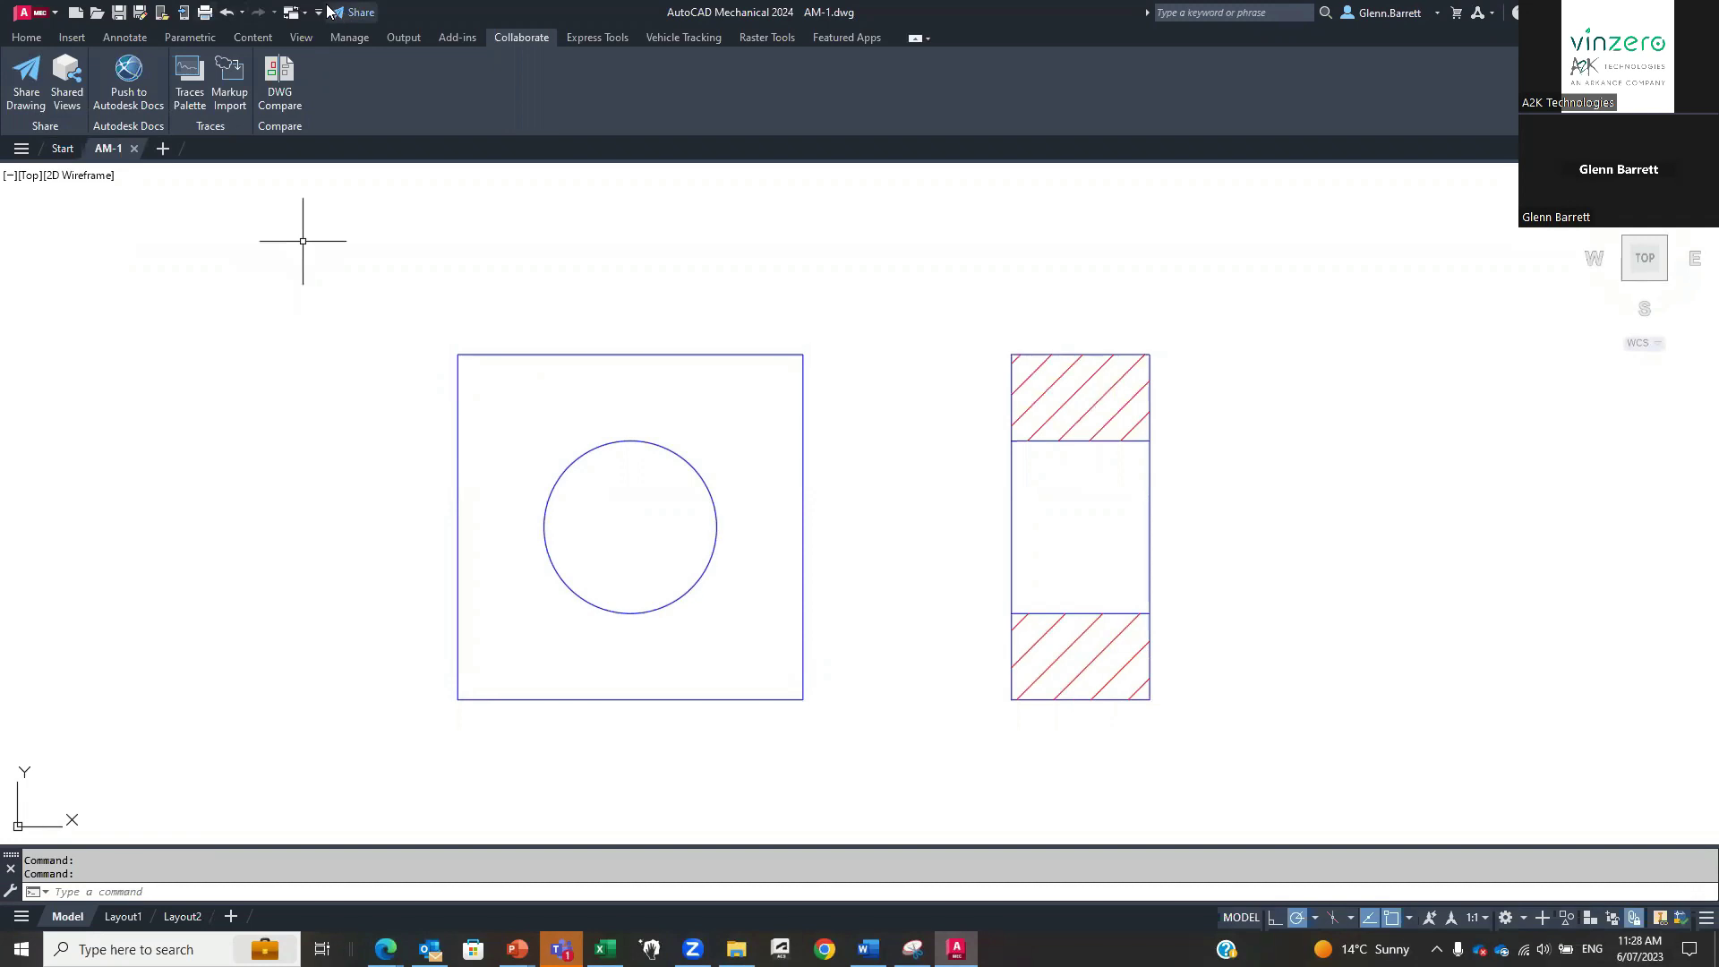
Add the workspace selector to the Quick Access Toolbar and choose the Mechanical workspace.
{"action": "left_click", "coordinate": [319, 12]}
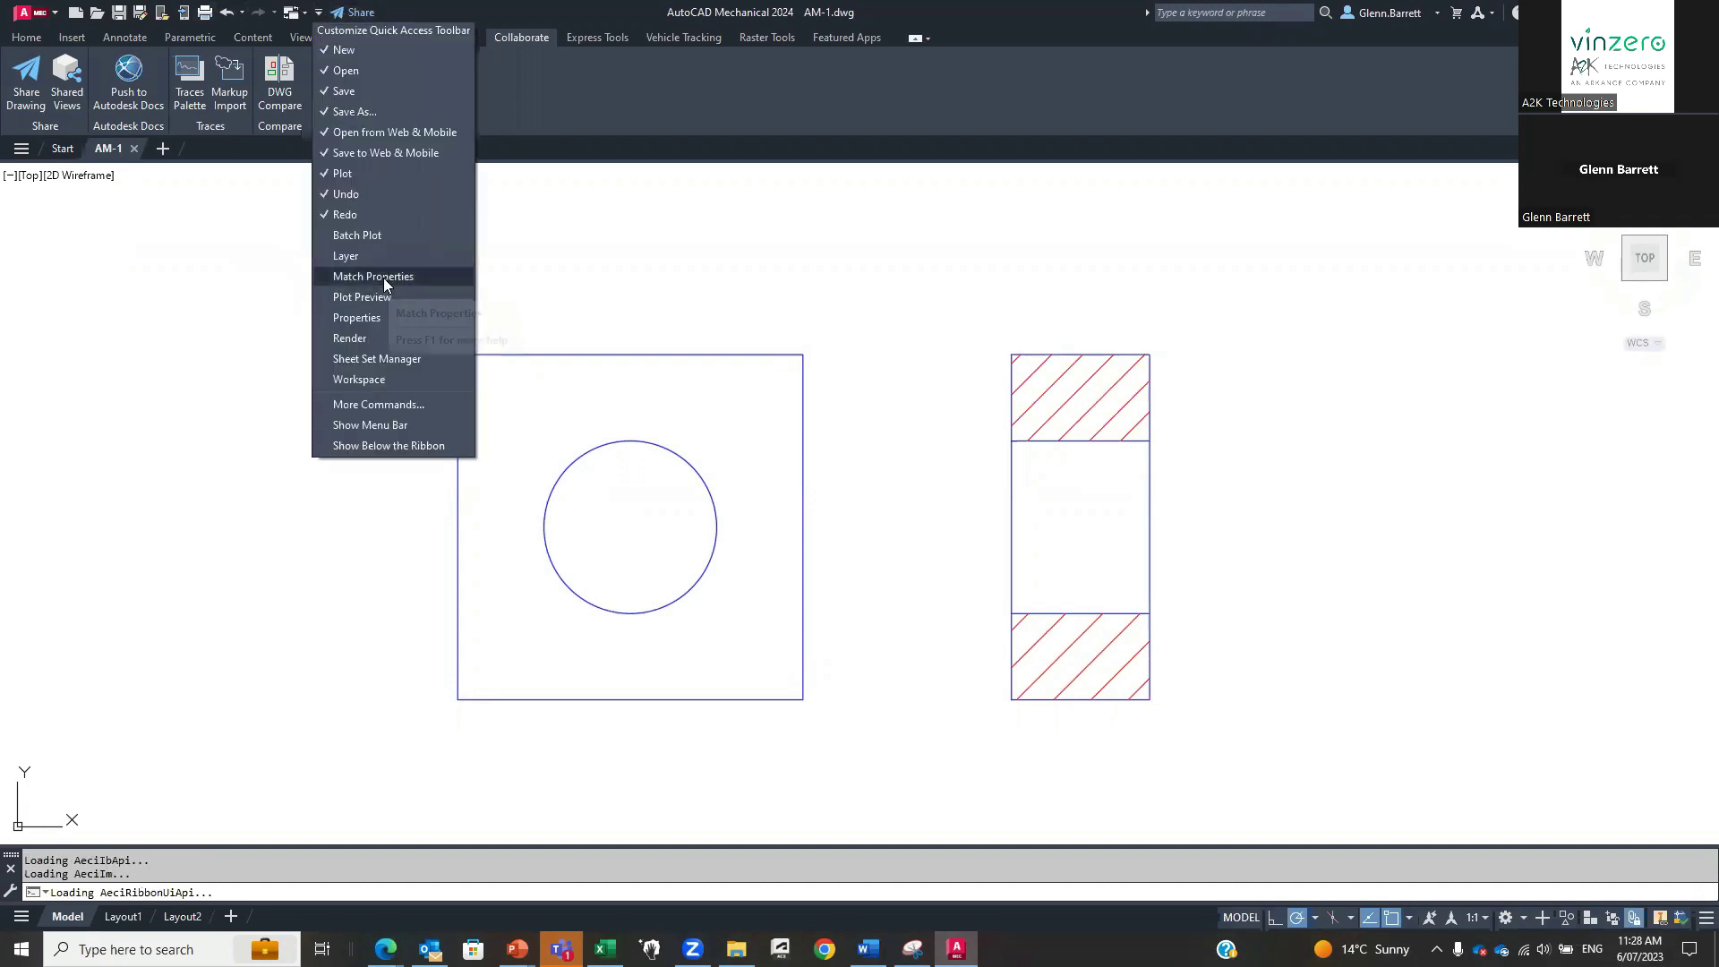
{"action": "left_click", "coordinate": [367, 379]}
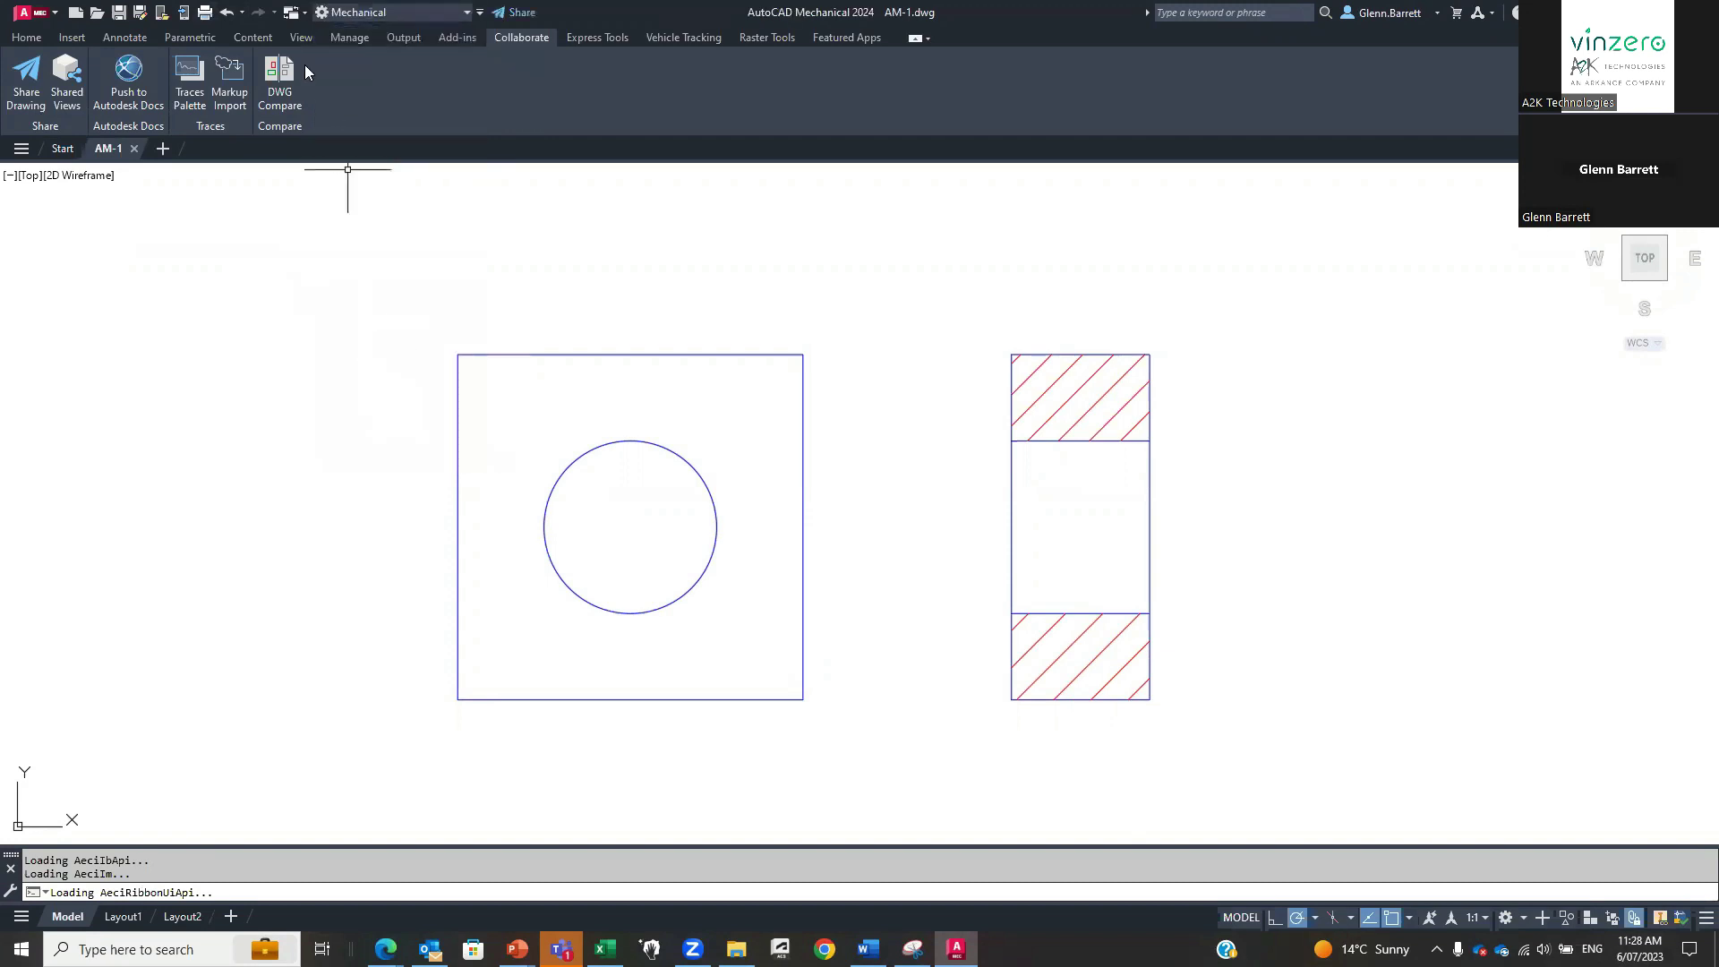
{"action": "left_click", "coordinate": [25, 39]}
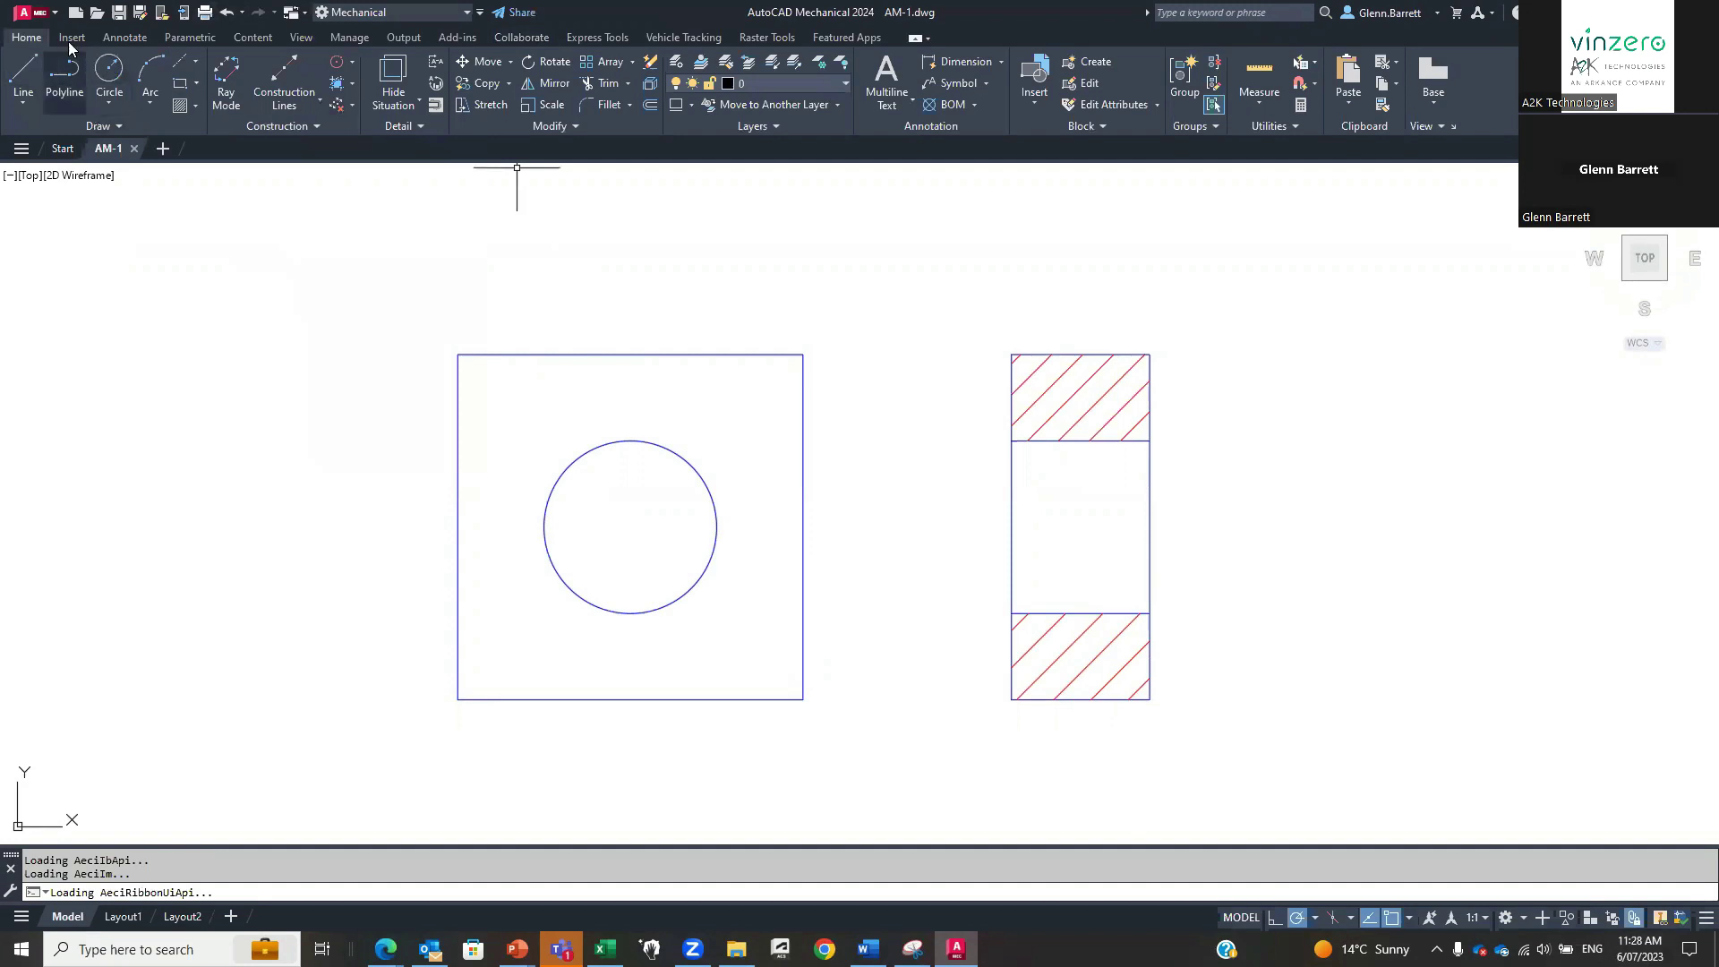
{"action": "left_click", "coordinate": [403, 12]}
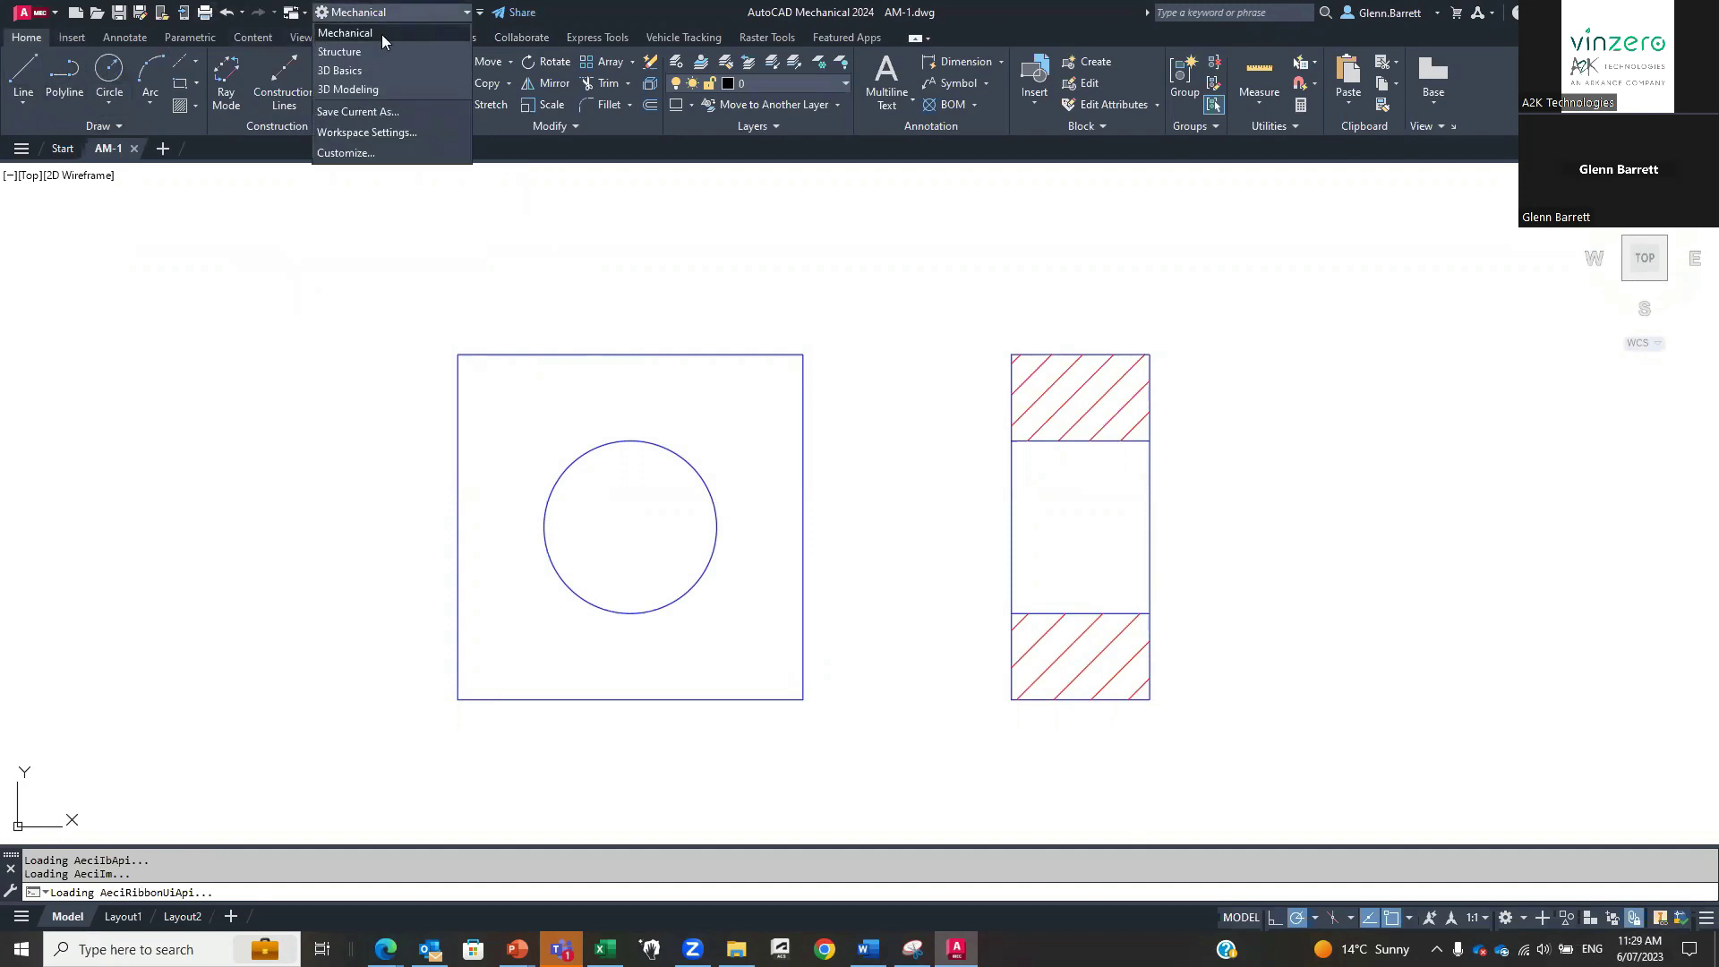
{"action": "left_click", "coordinate": [357, 34]}
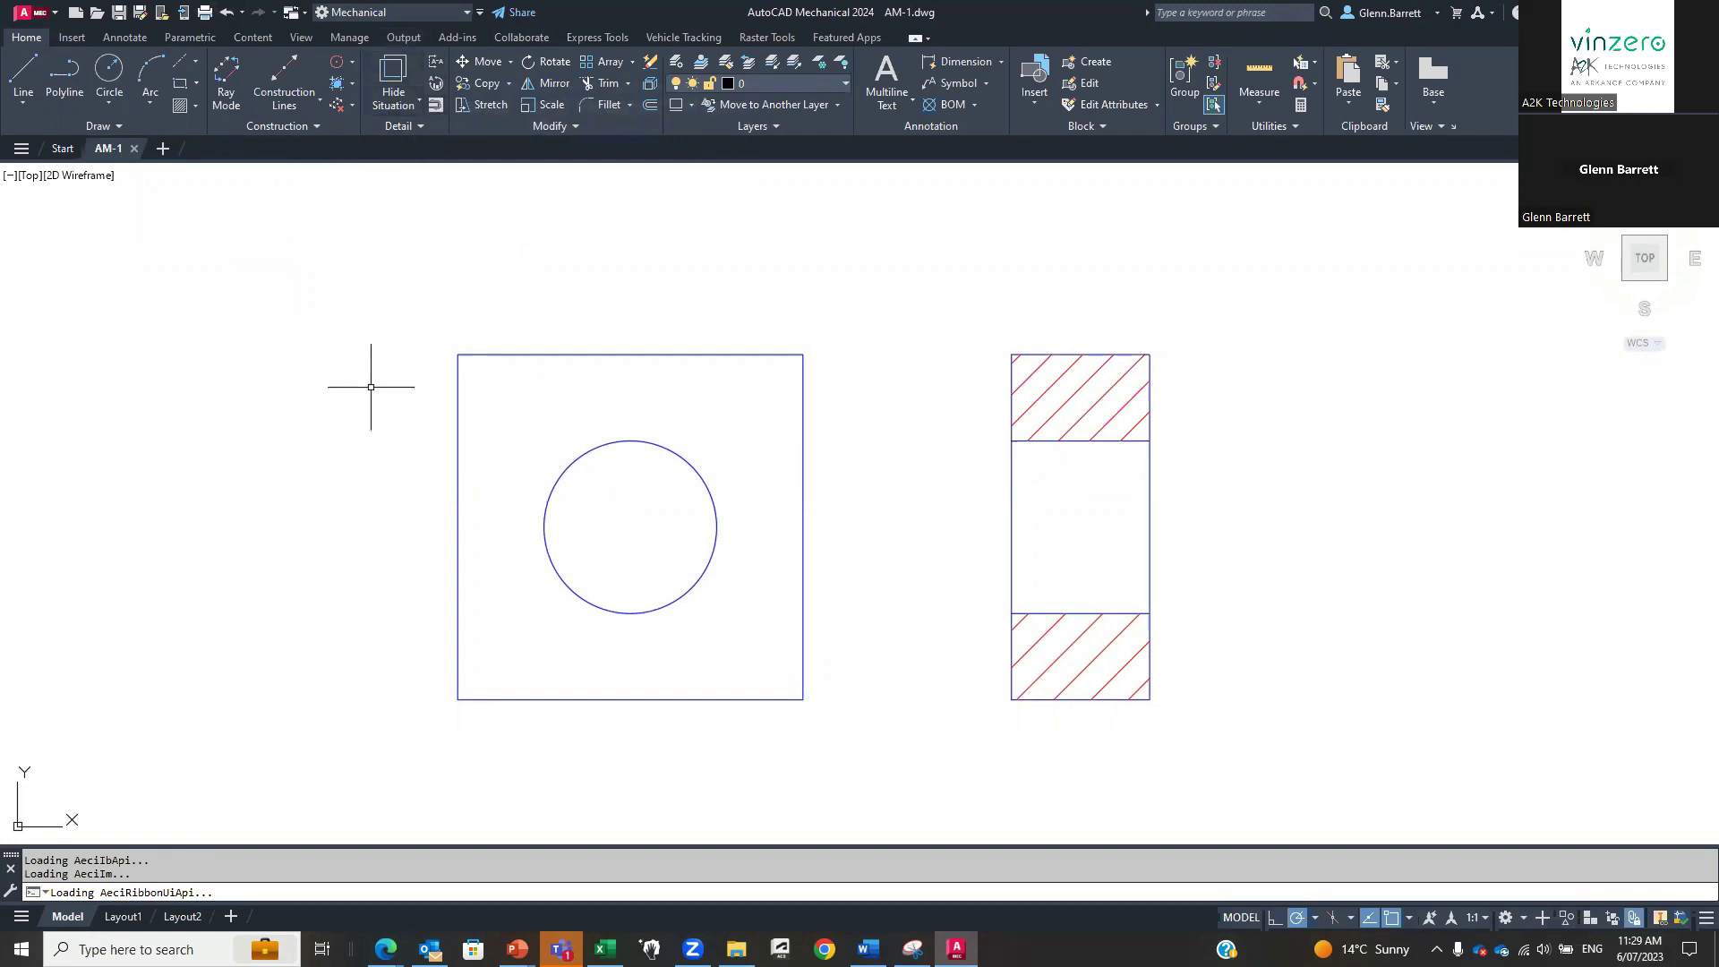
Review the AM Standards settings for the ANSI standard in the program options and accept the options.
{"action": "right_click", "coordinate": [304, 302]}
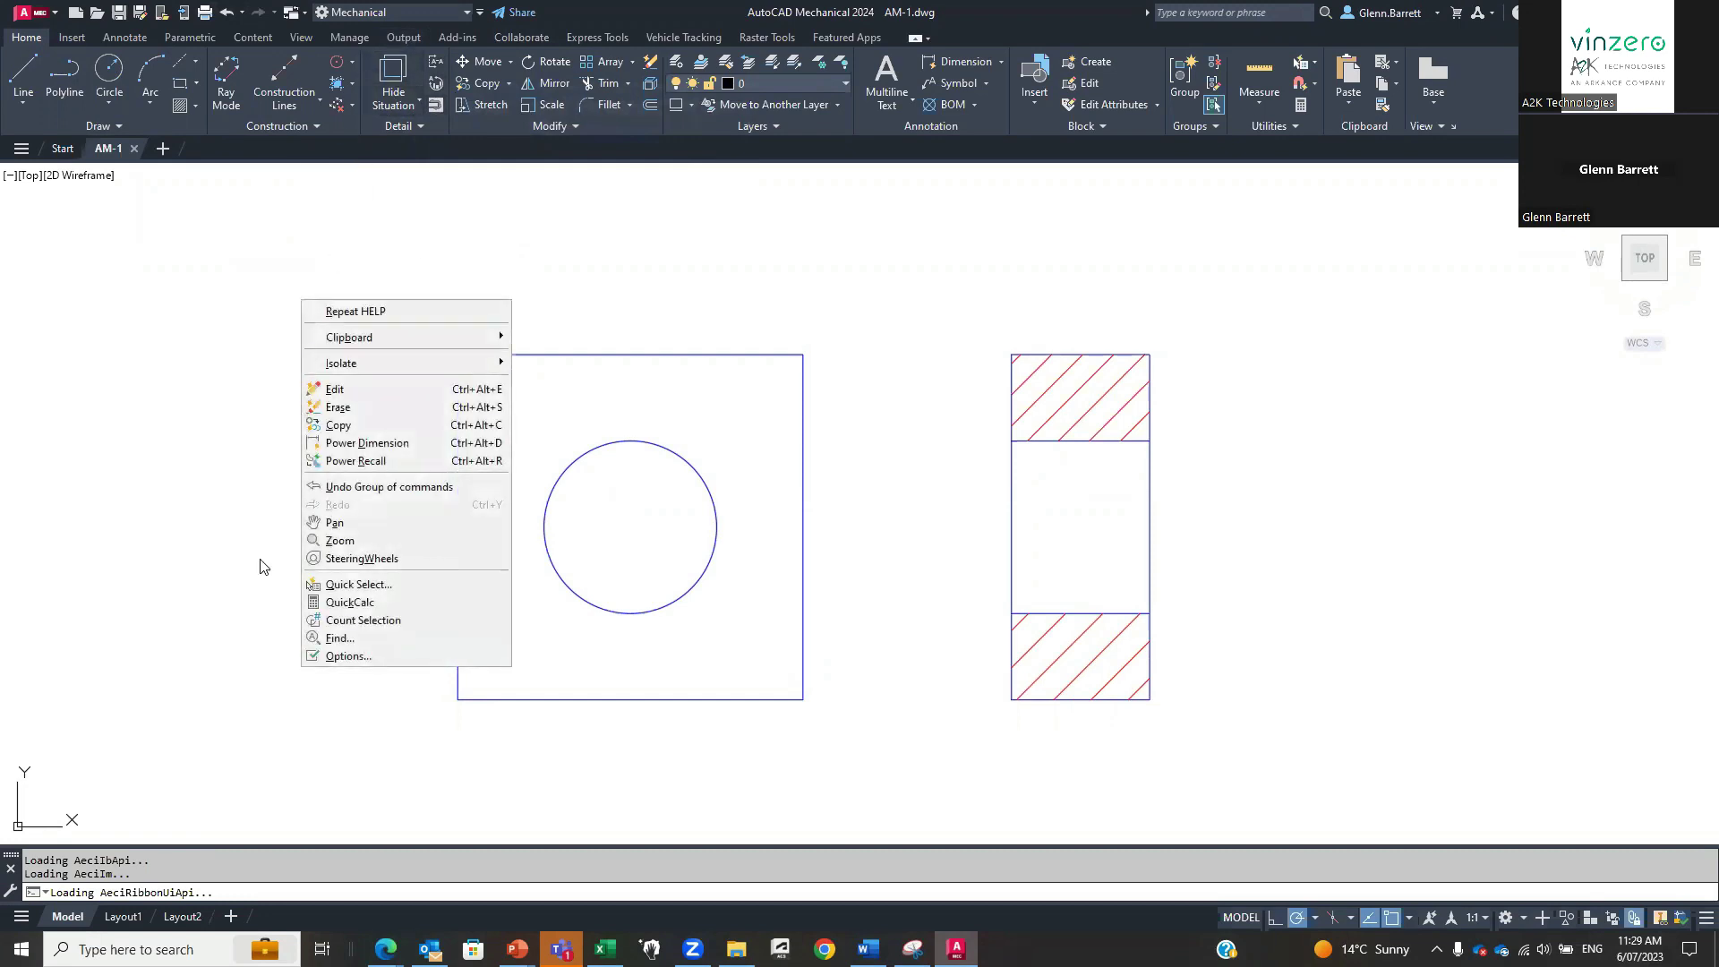
{"action": "left_click", "coordinate": [350, 662]}
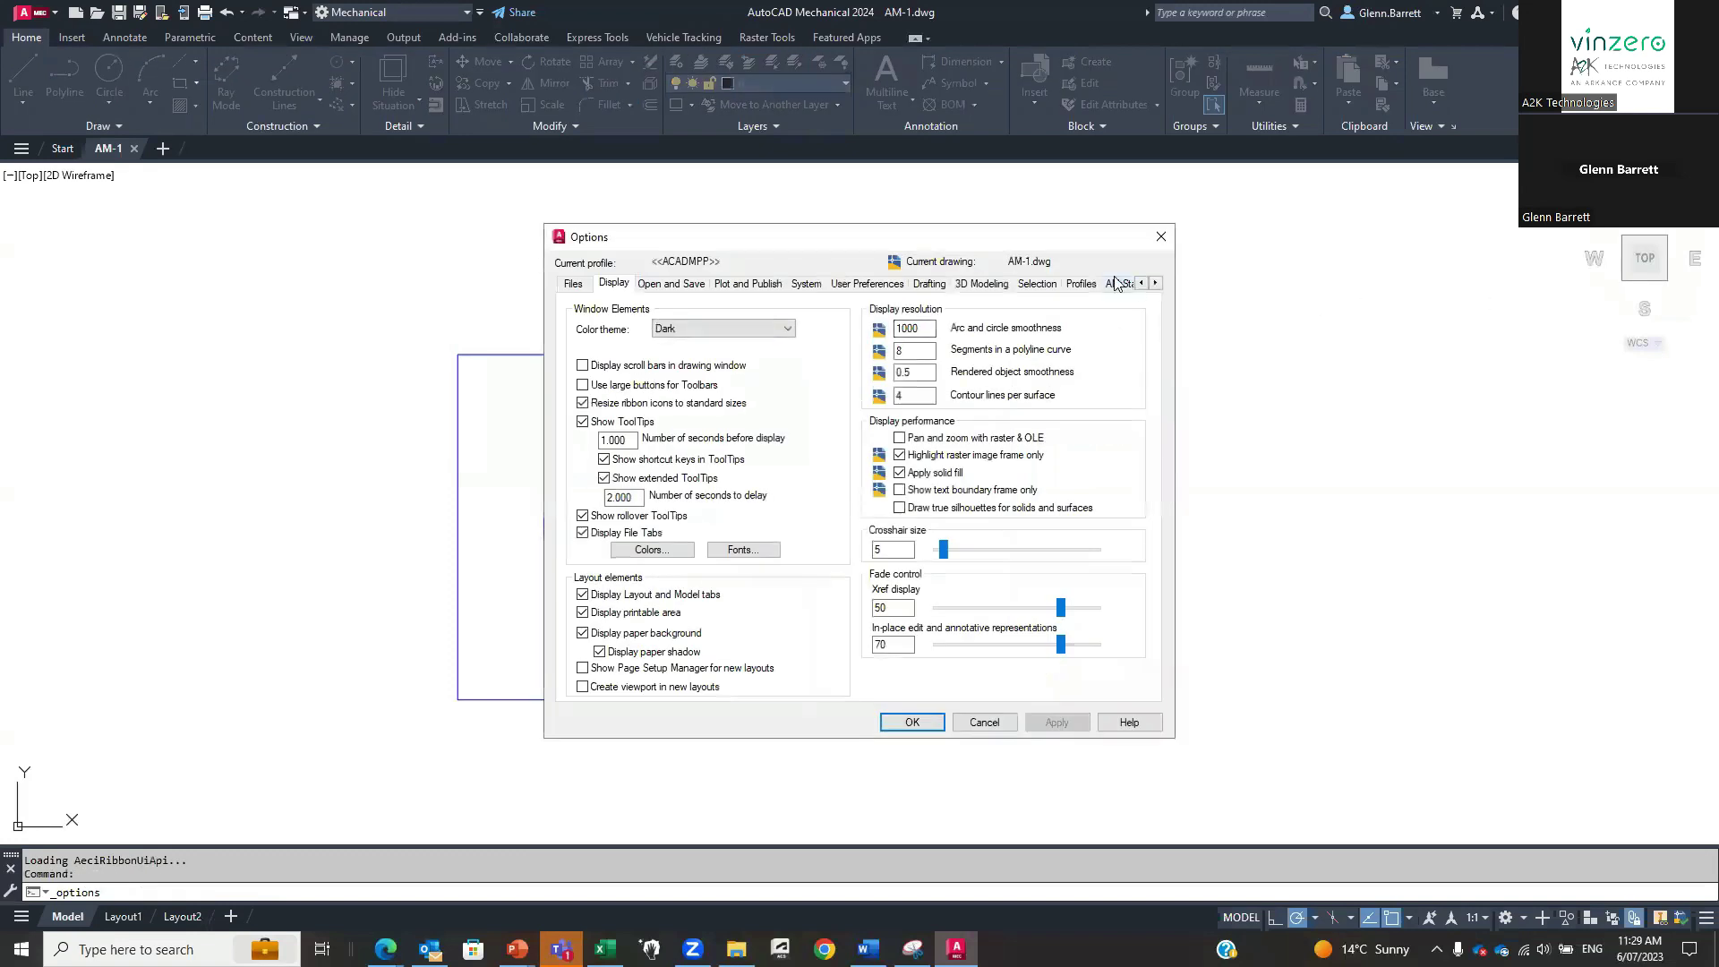
{"action": "left_click", "coordinate": [1116, 284]}
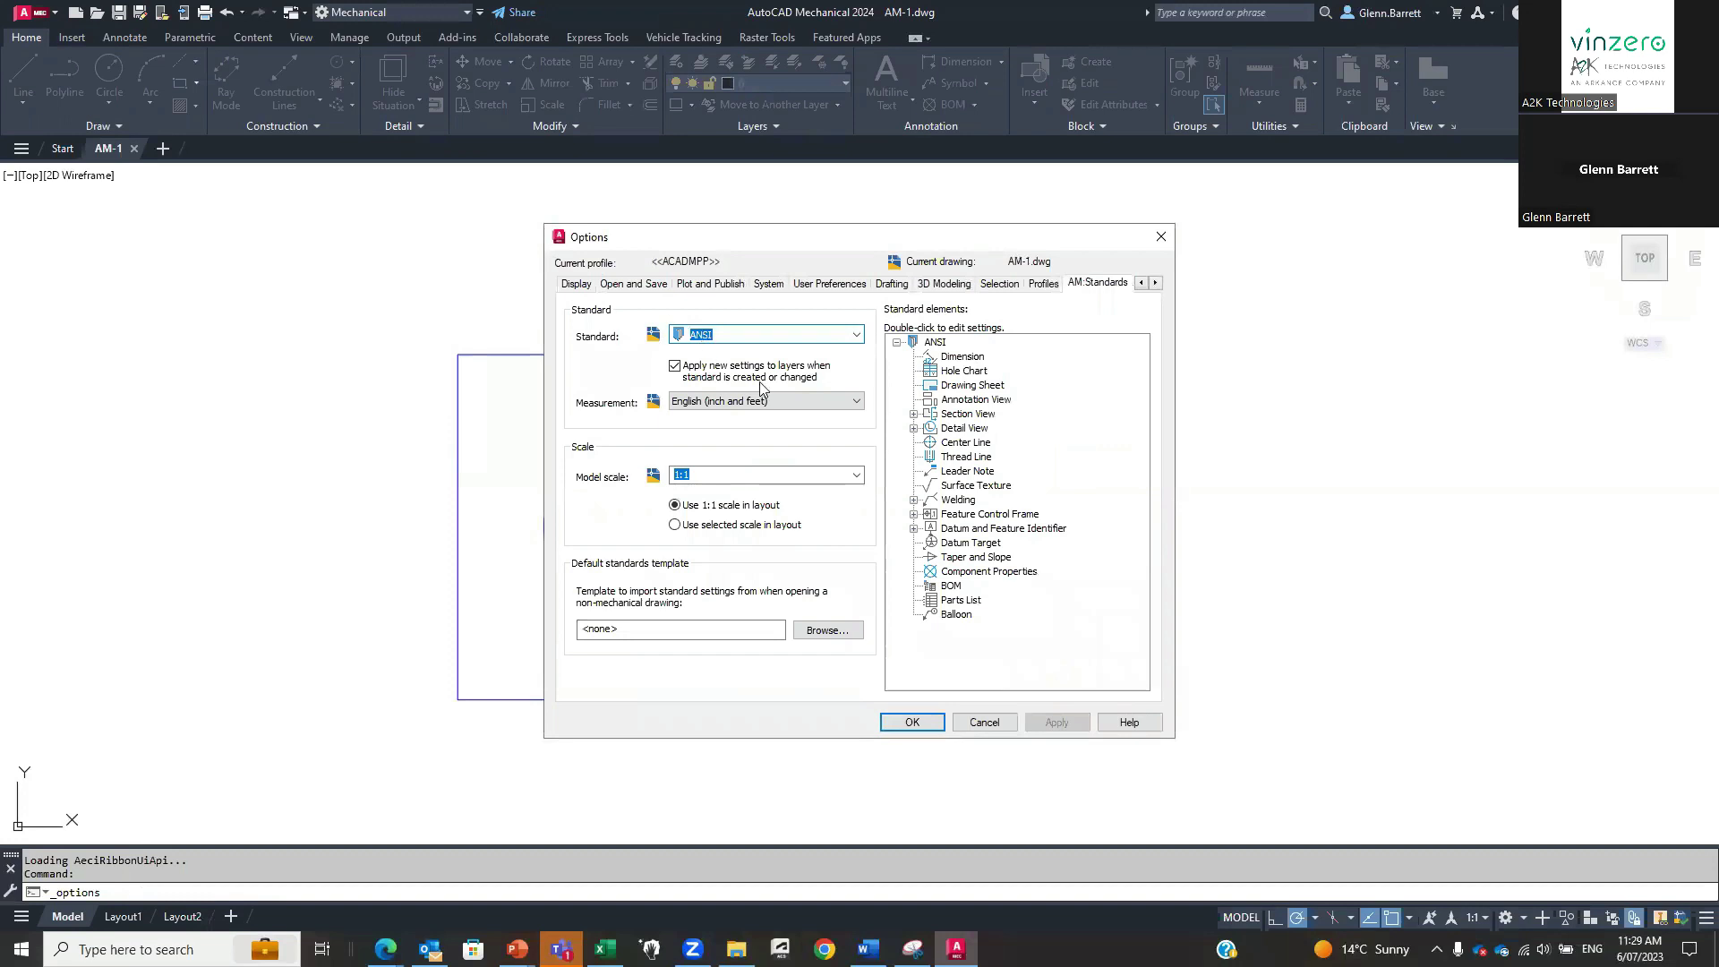
{"action": "left_click", "coordinate": [911, 722]}
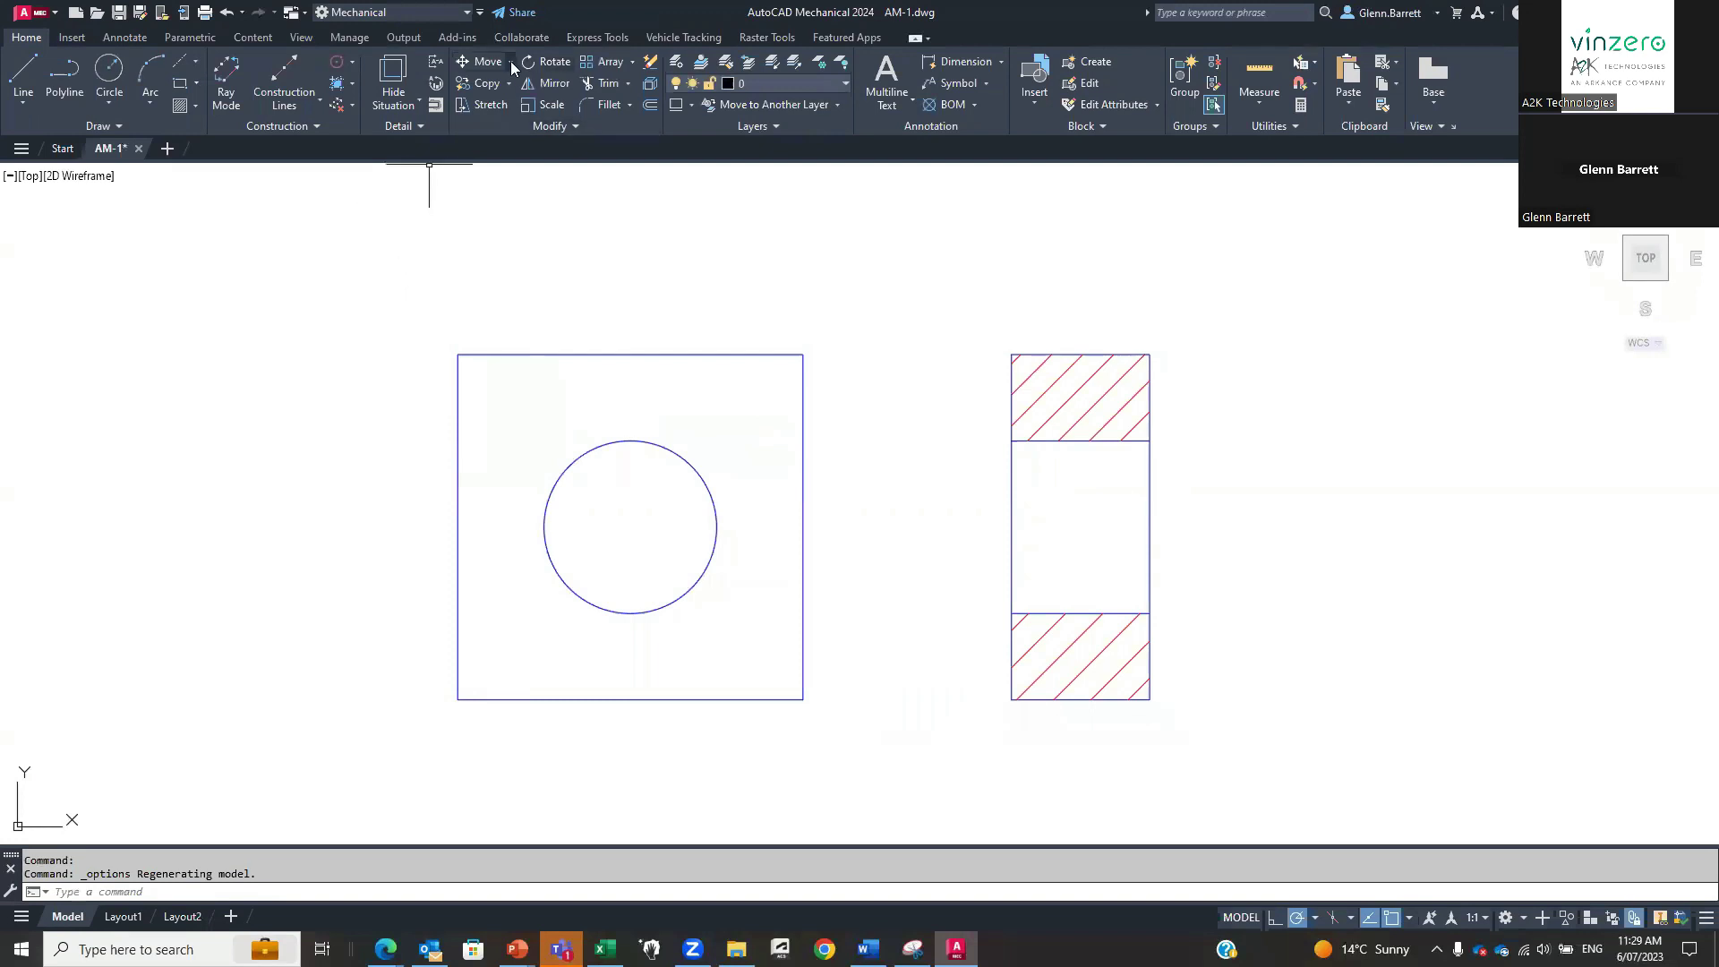
Draw a vertical section line through the hole in the square part with symbol A, facing the hatched view, and place the section label below that view.
{"action": "left_click", "coordinate": [434, 64]}
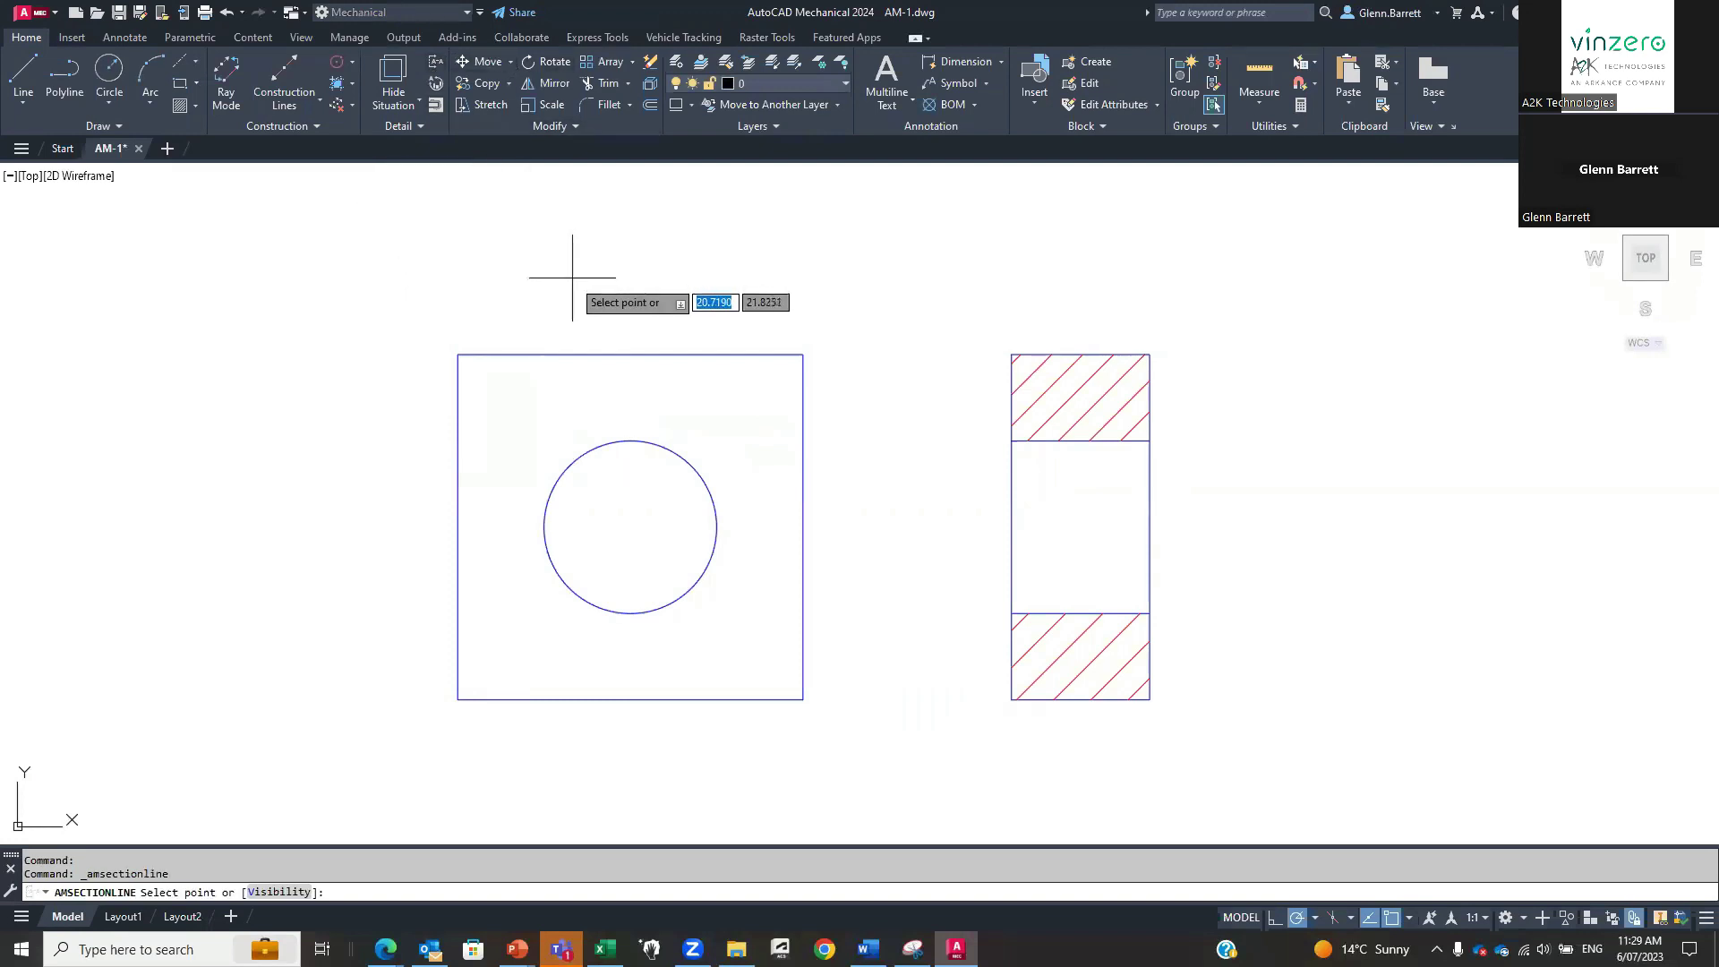
{"action": "left_click", "coordinate": [633, 240]}
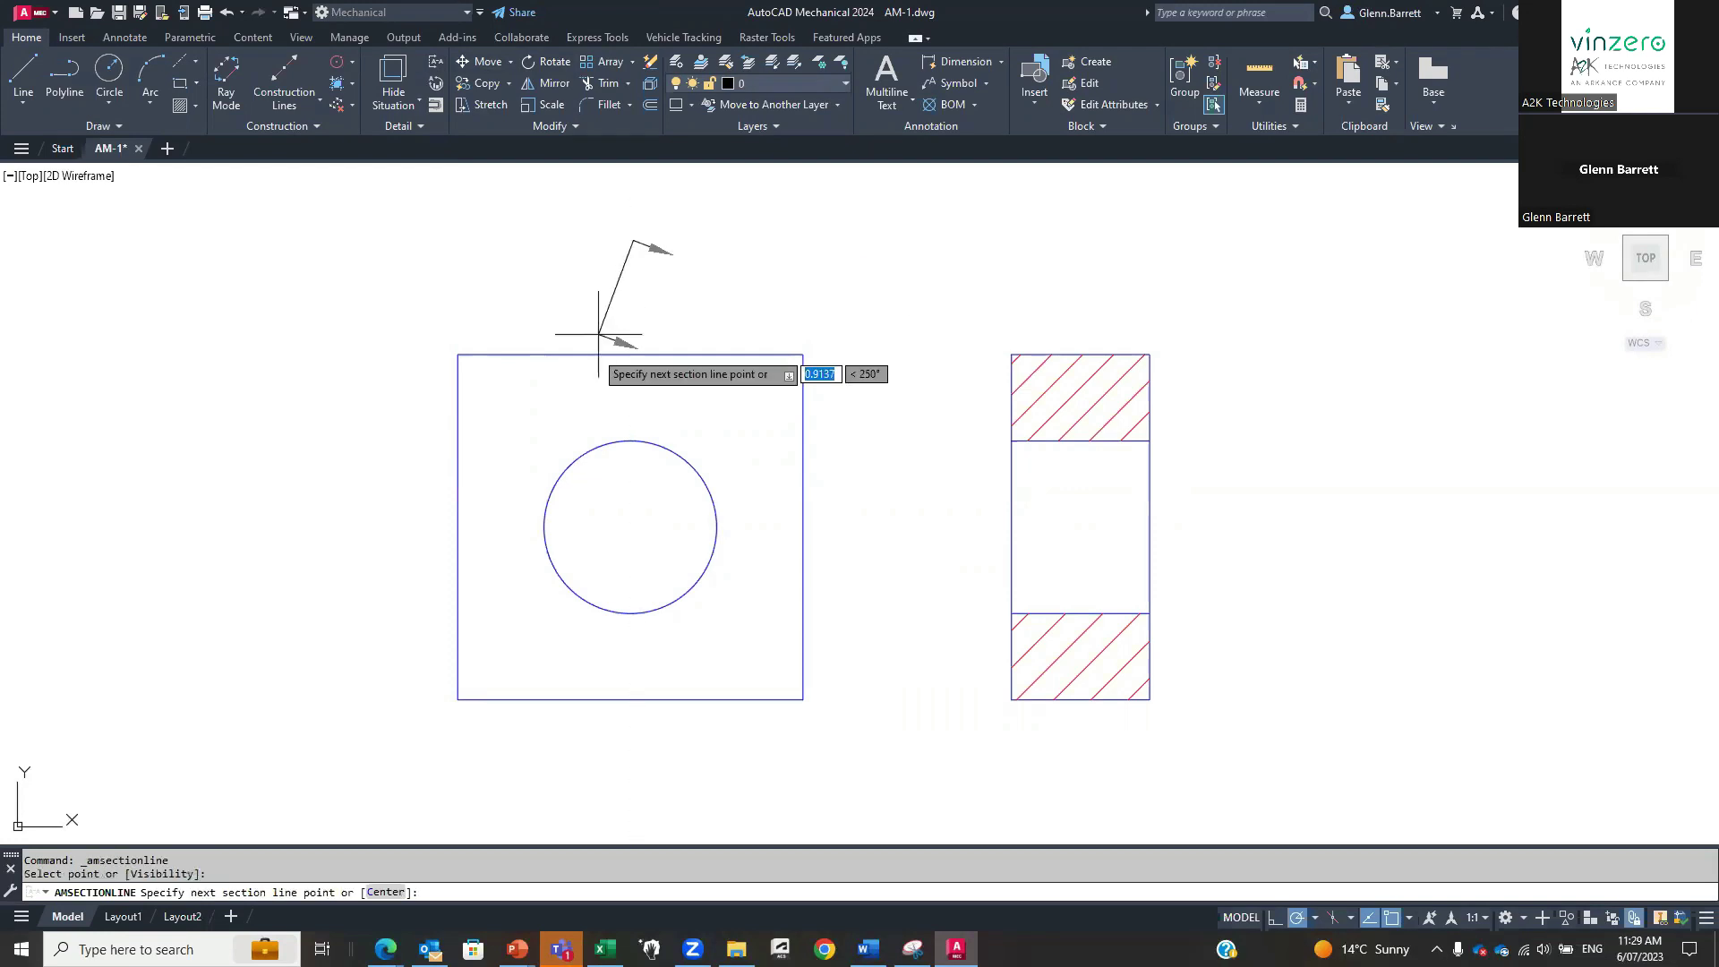
{"action": "left_click", "coordinate": [633, 796]}
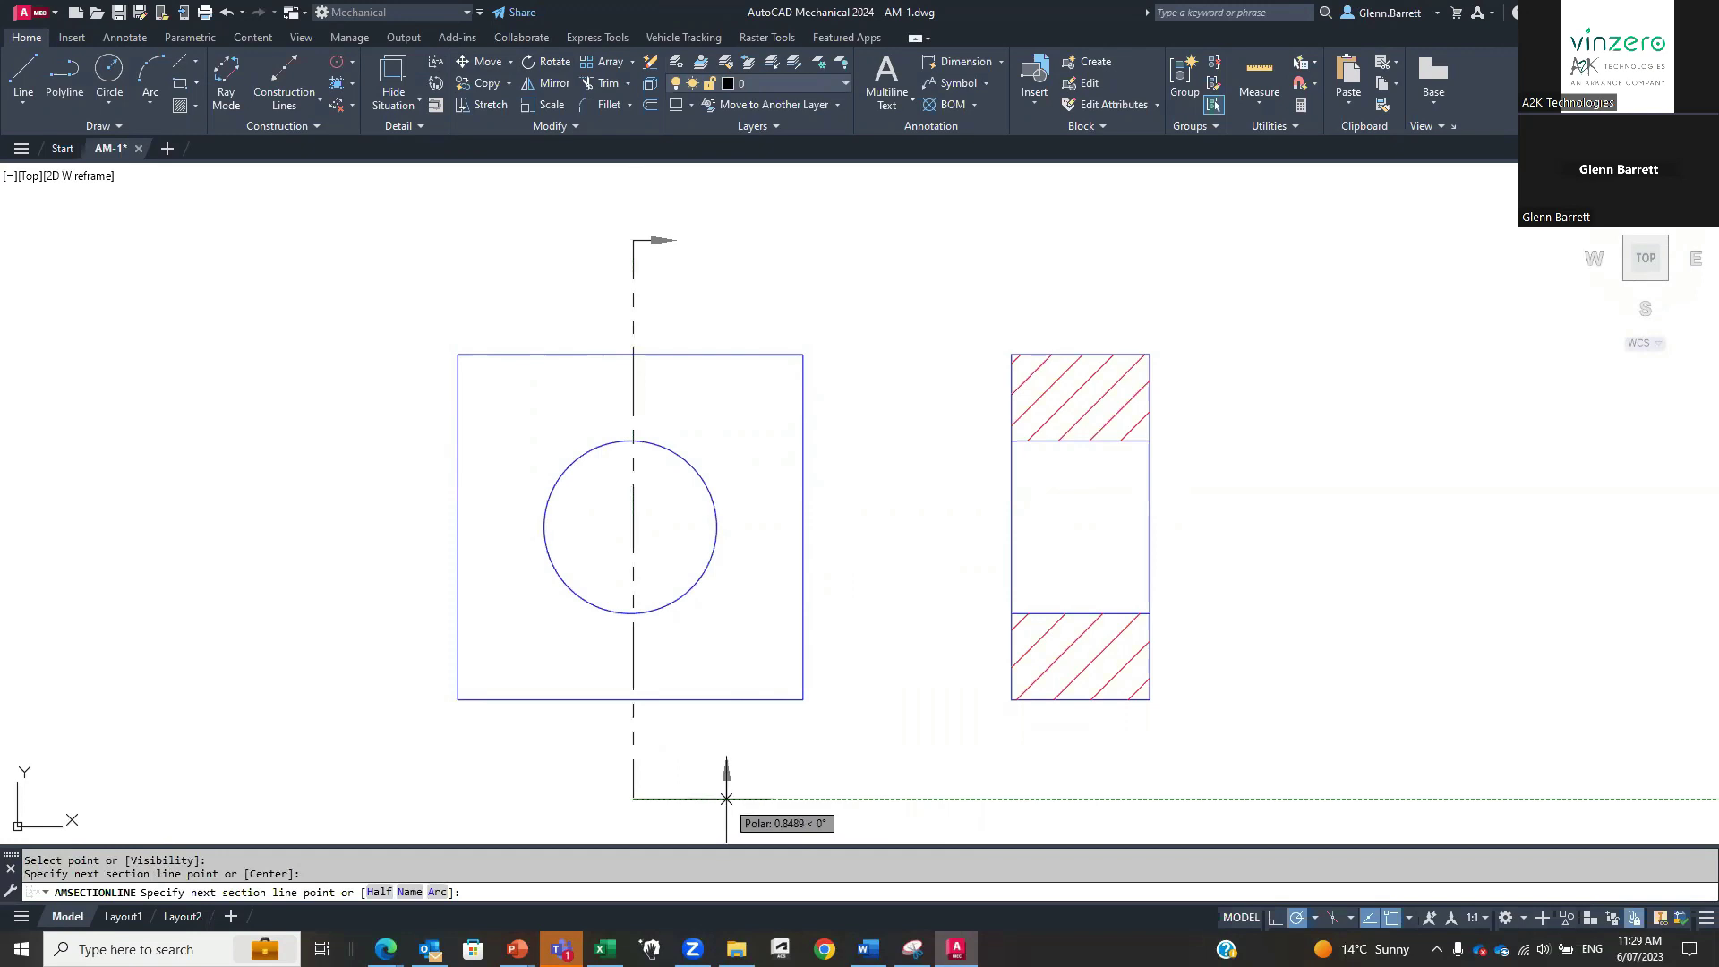
{"action": "key", "text": "Return"}
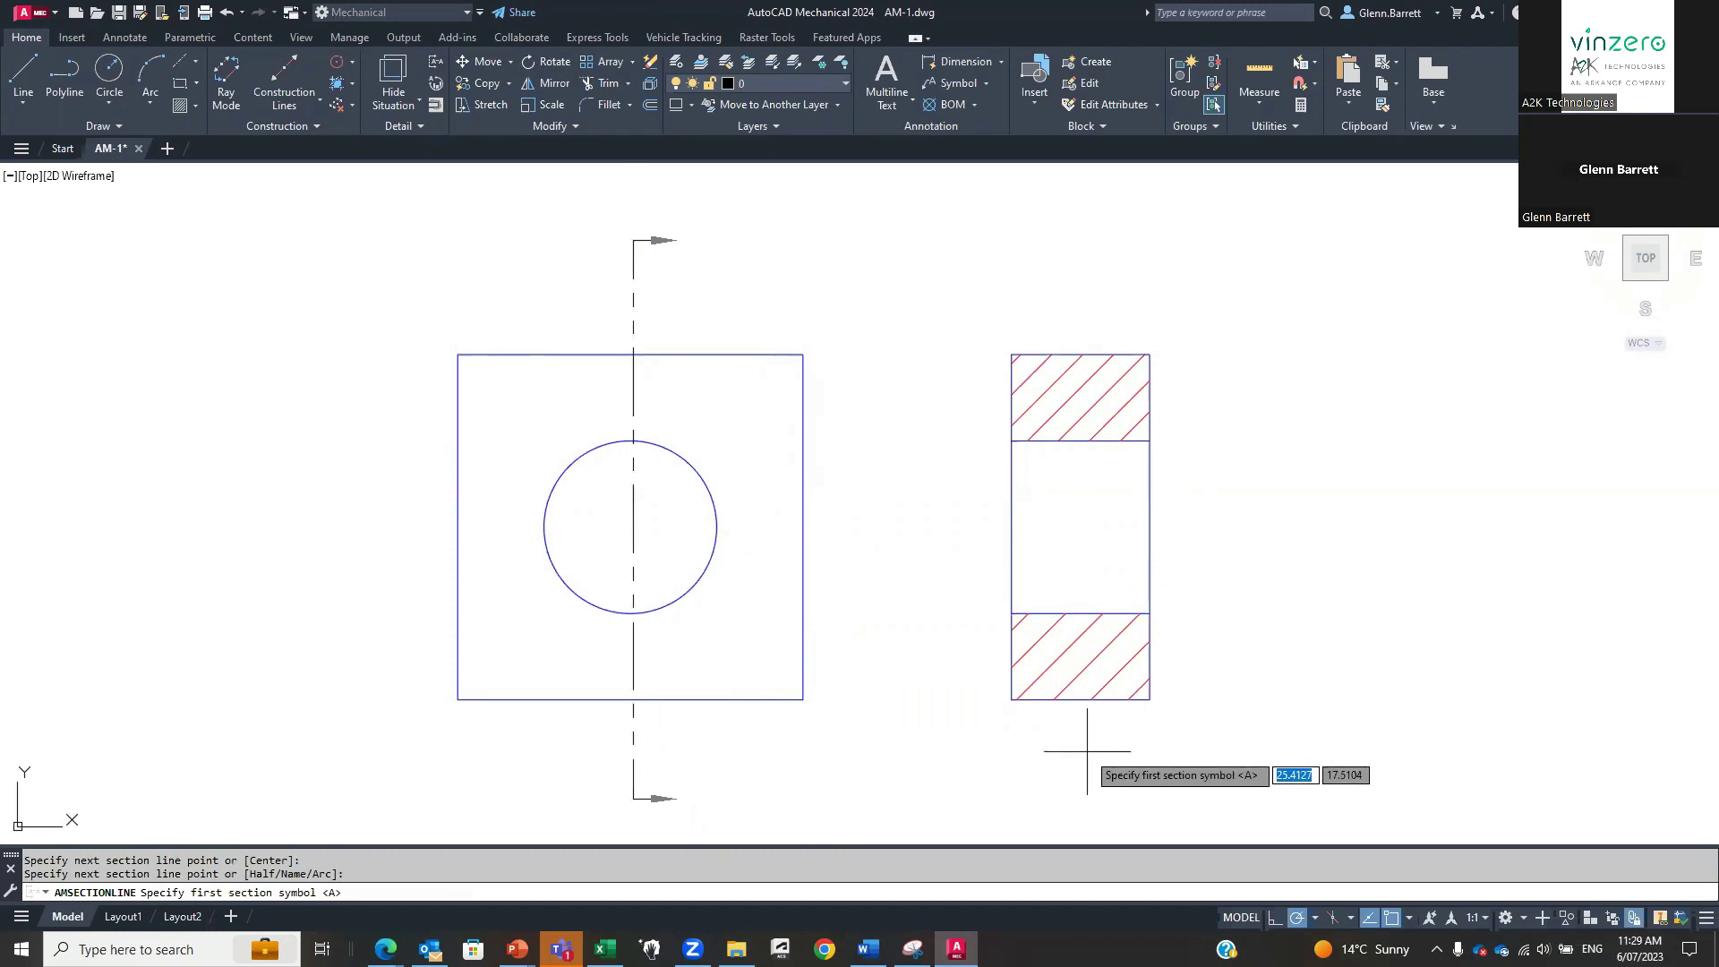
{"action": "key", "text": "Return"}
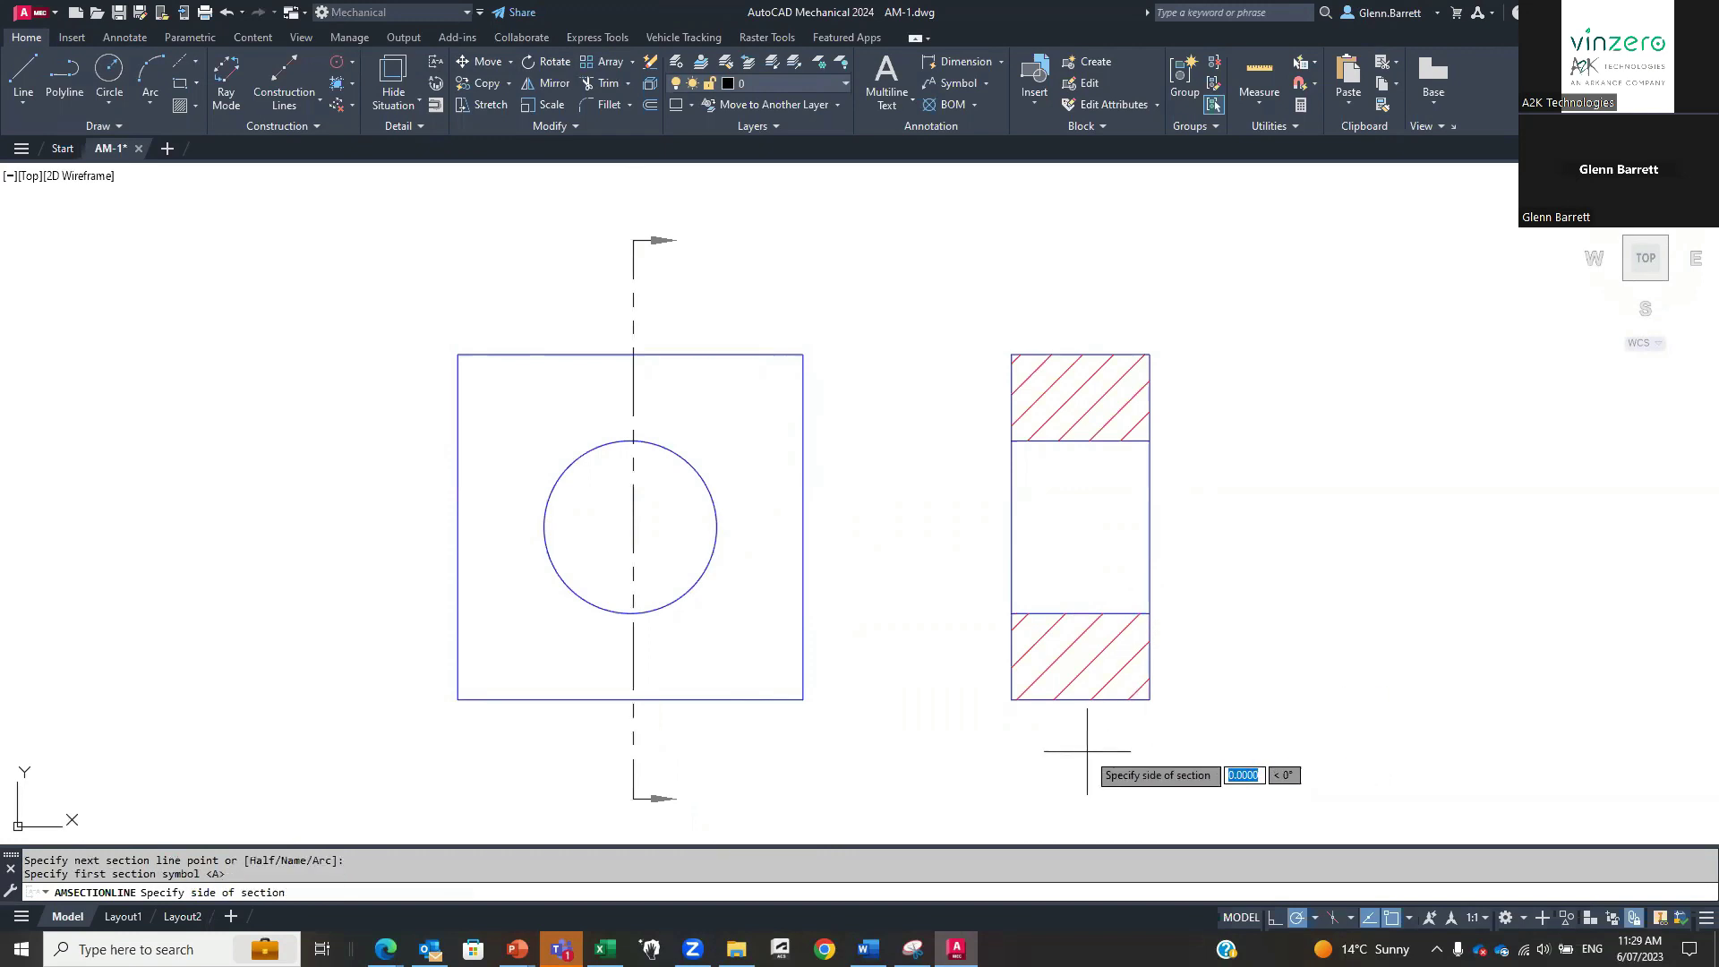
{"action": "left_click", "coordinate": [1086, 751]}
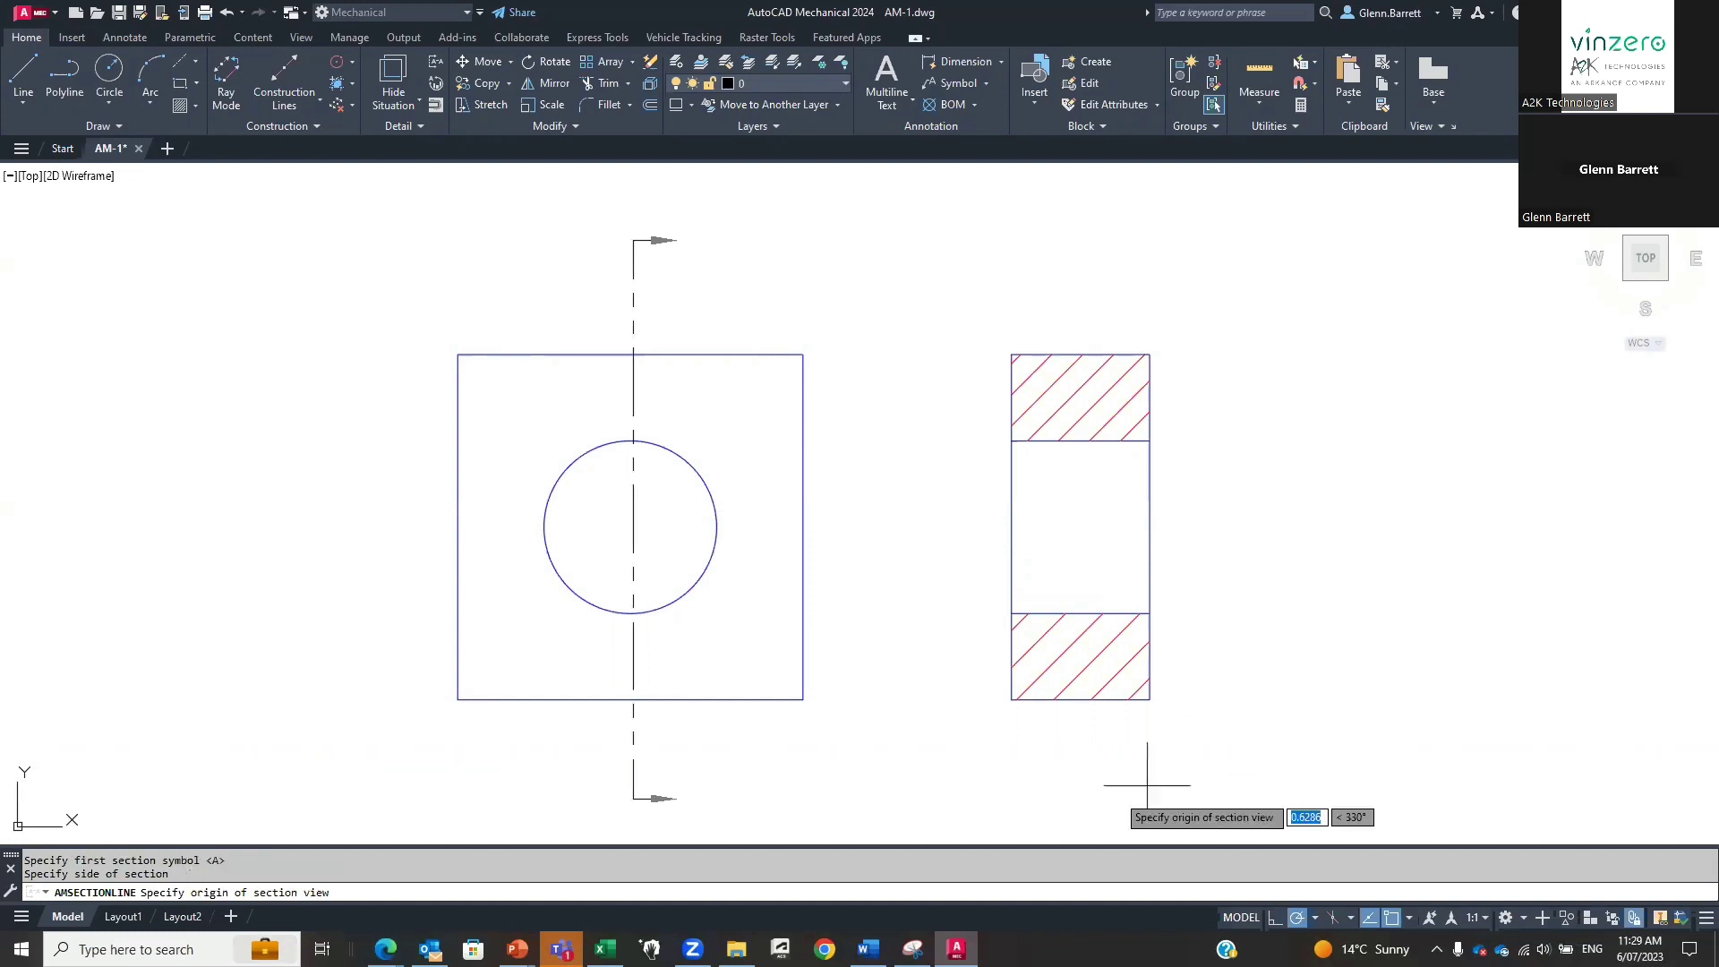
{"action": "left_click", "coordinate": [1087, 744]}
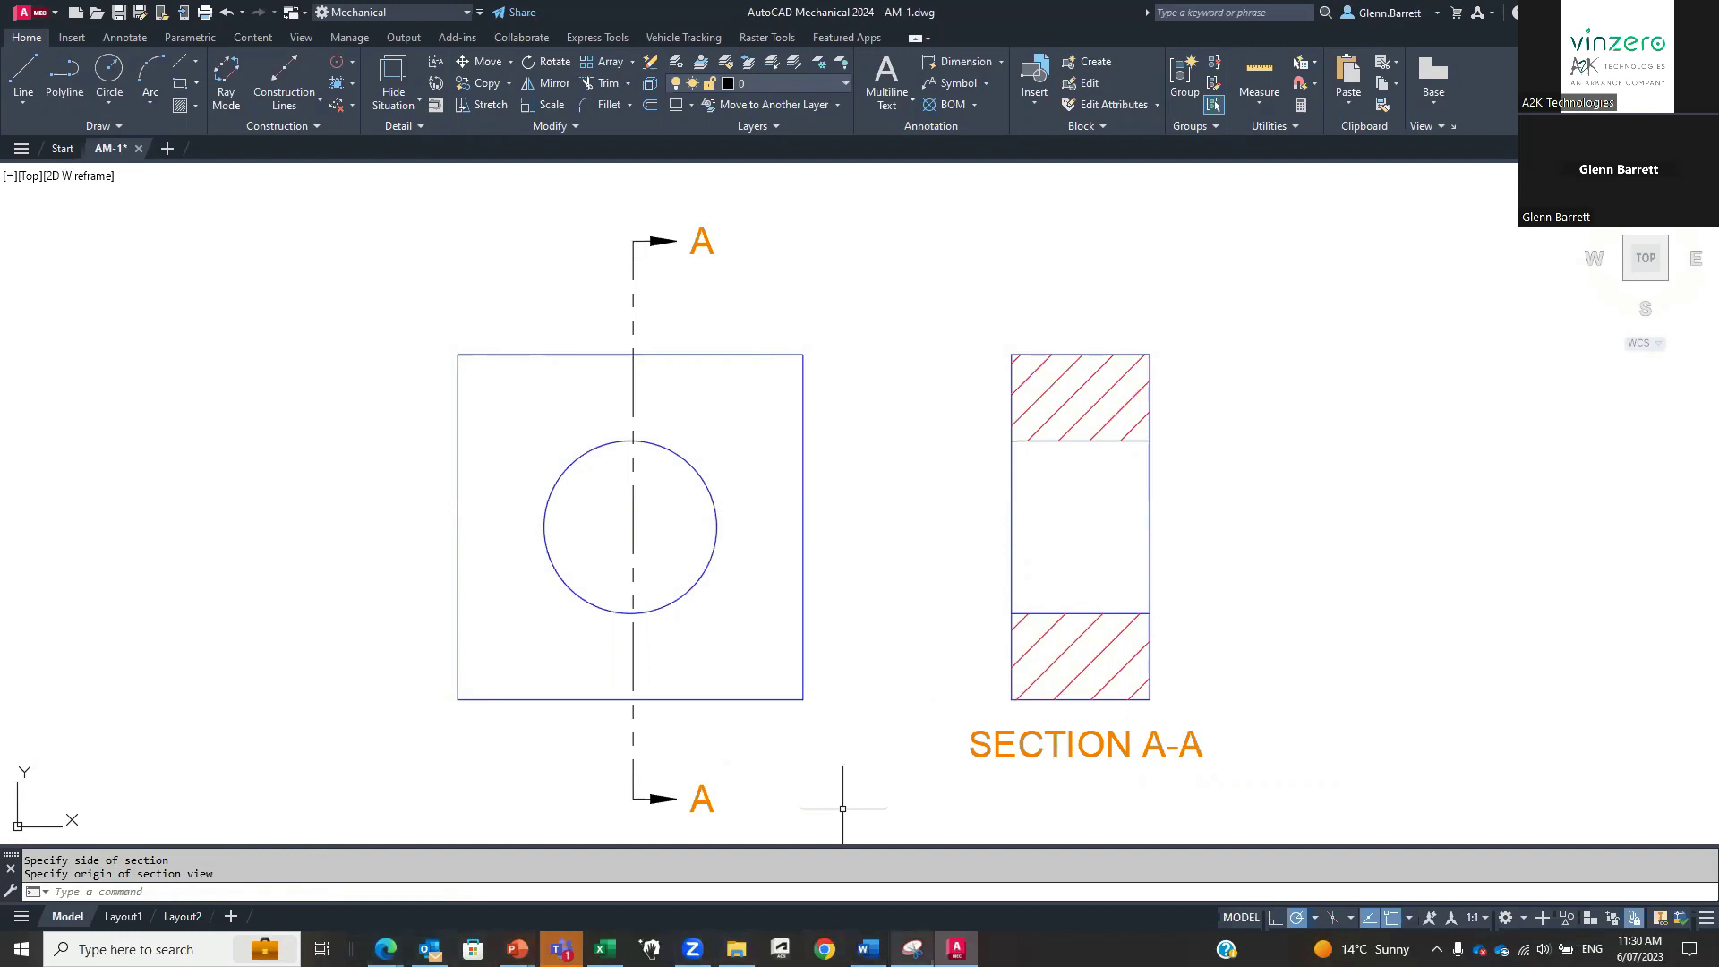
Switch to the PowerPoint slide show and go through the slide on the taper and slope revision update.
{"action": "left_click", "coordinate": [517, 949]}
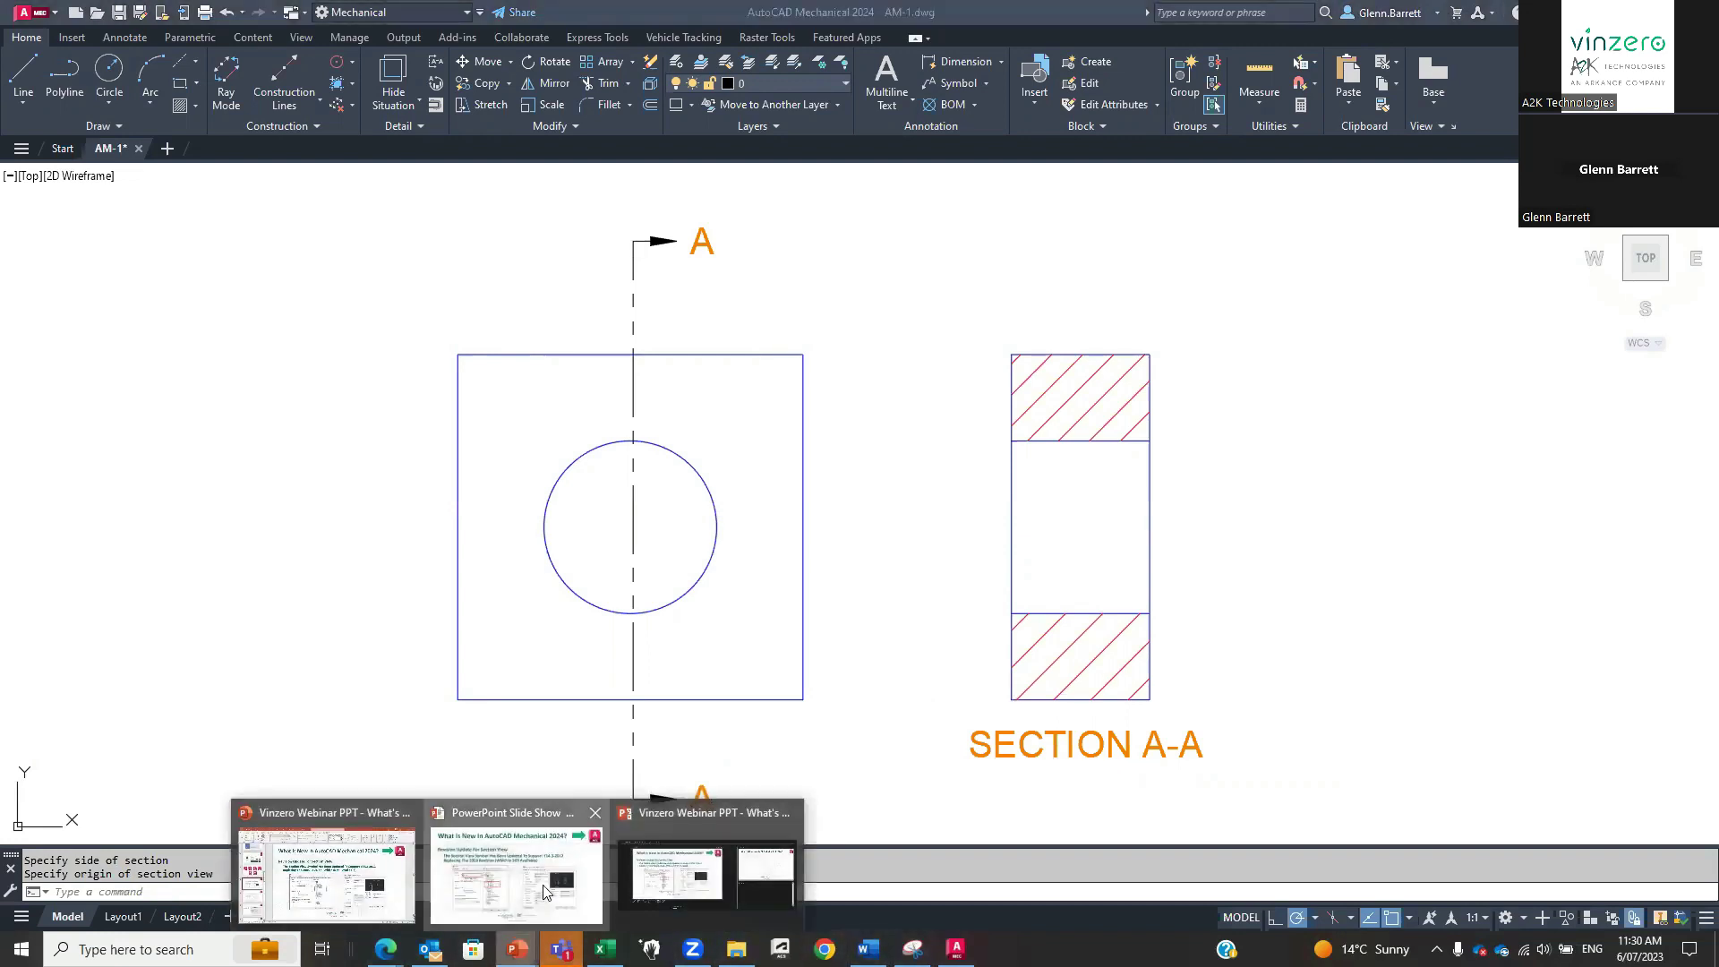
{"action": "left_click", "coordinate": [546, 889]}
{"action": "left_click", "coordinate": [823, 522]}
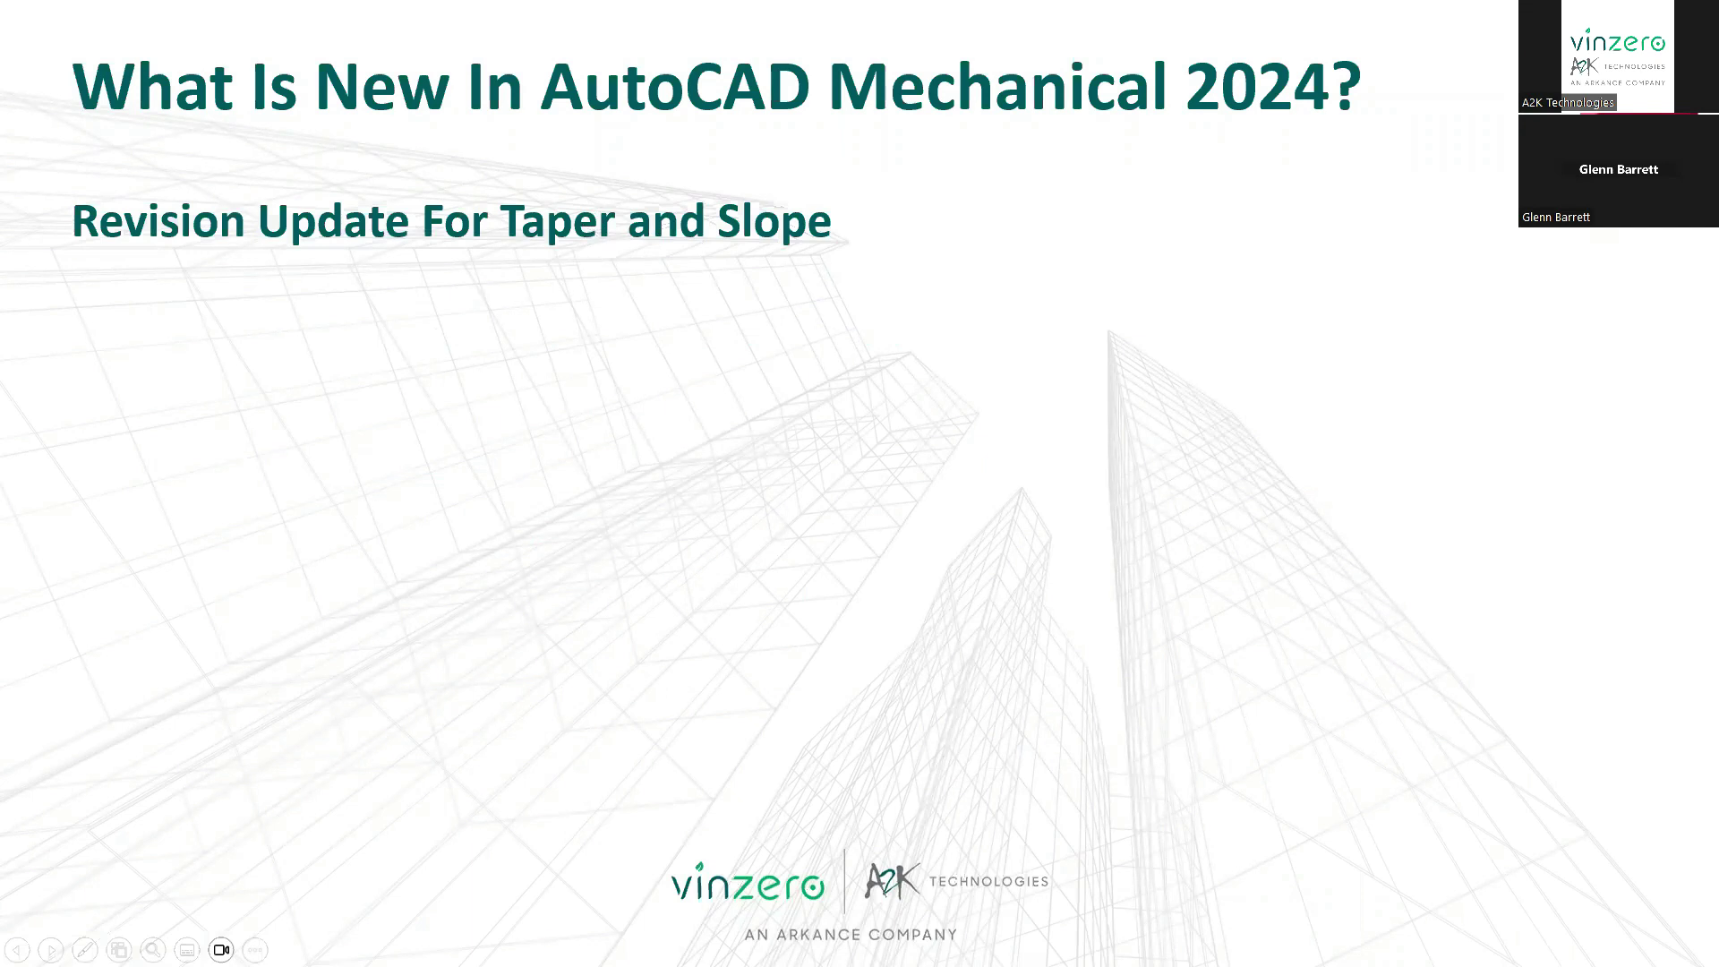
{"action": "left_click", "coordinate": [558, 443]}
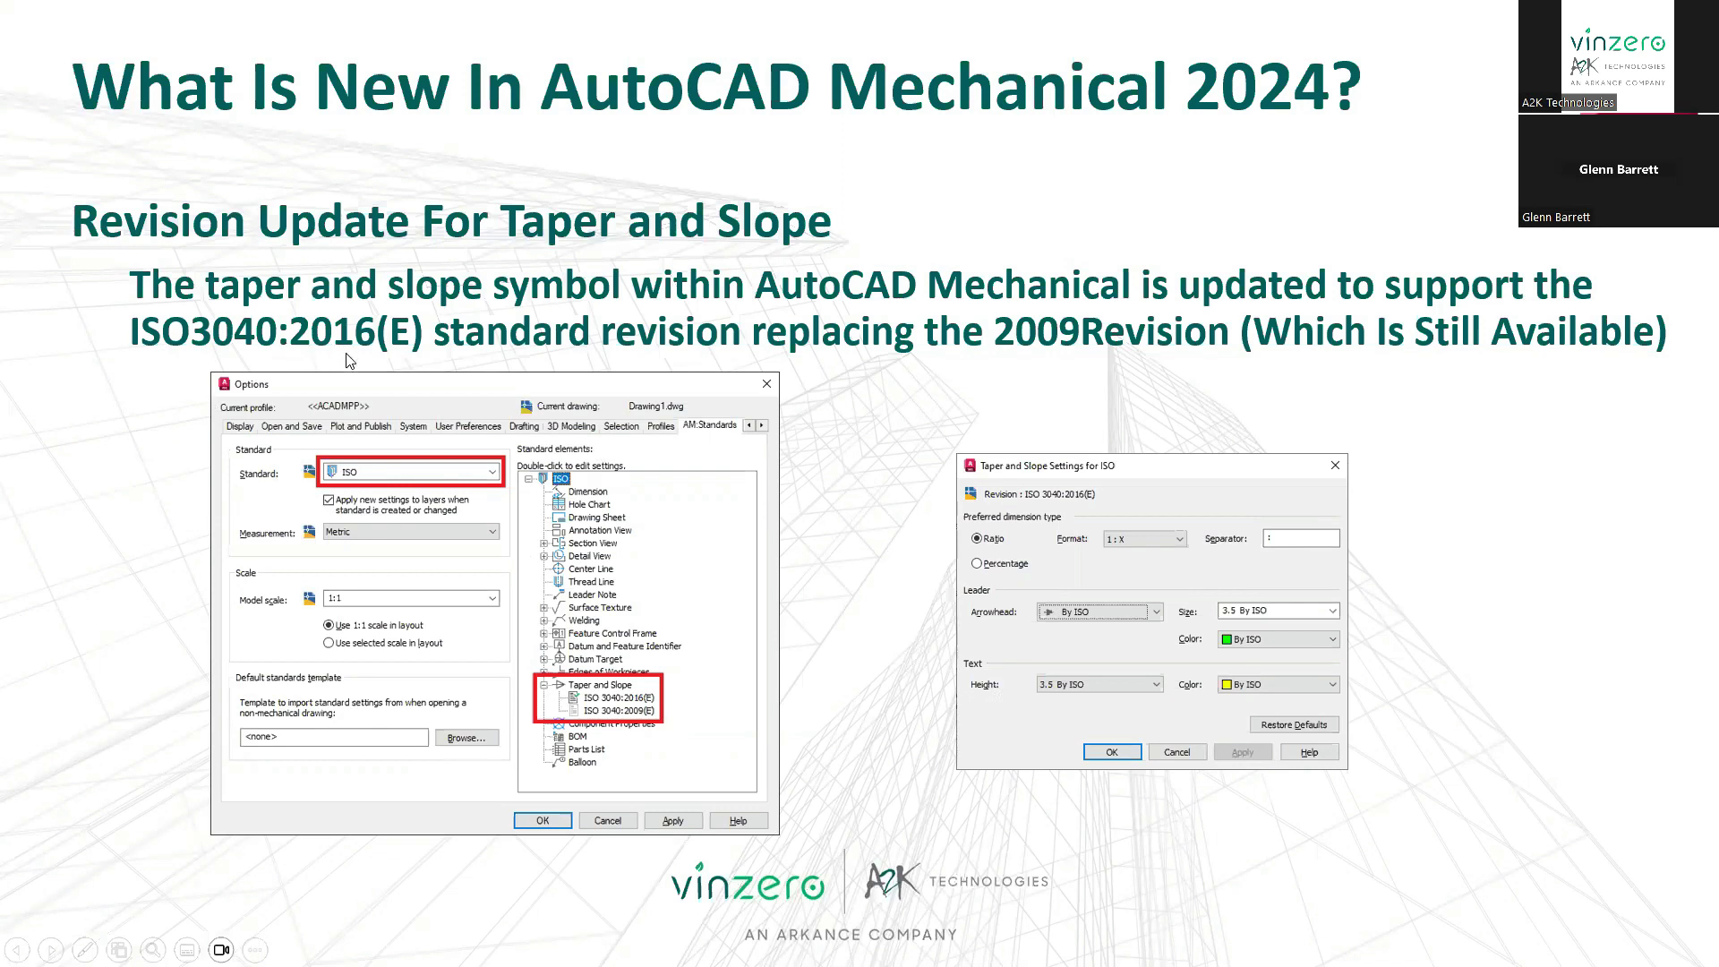
{"action": "left_click", "coordinate": [1094, 429]}
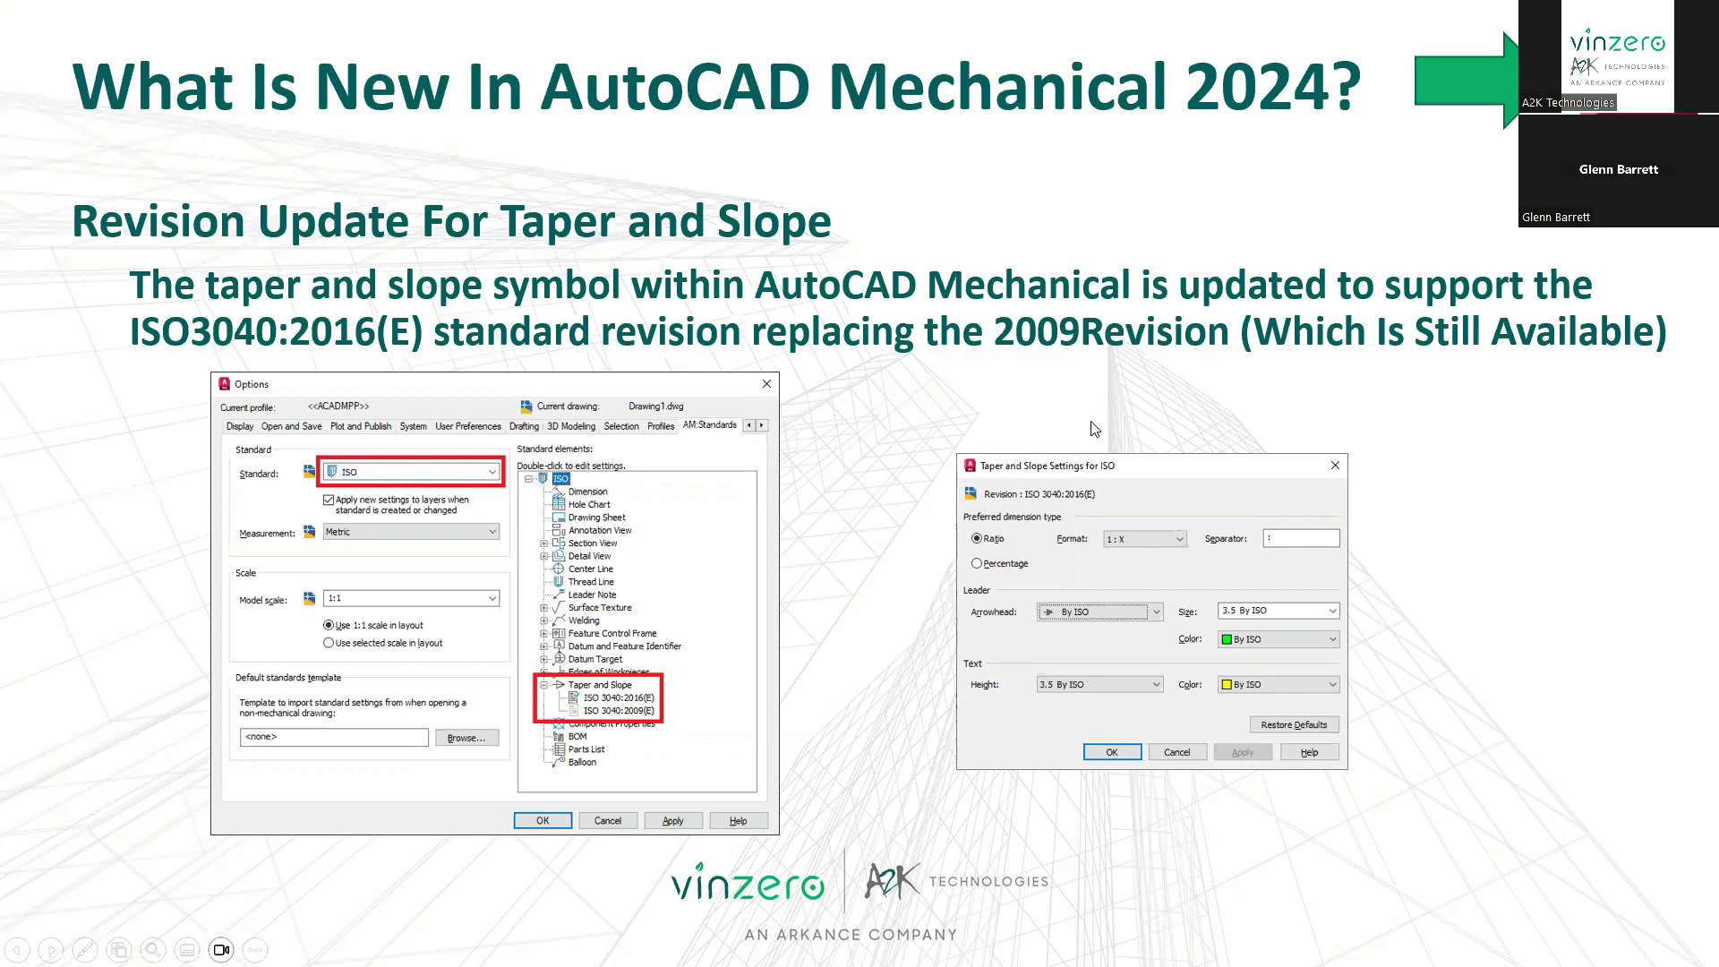
Switch back to AutoCAD Mechanical and open the recent drawing AM-2.
{"action": "key", "text": "alt+Tab"}
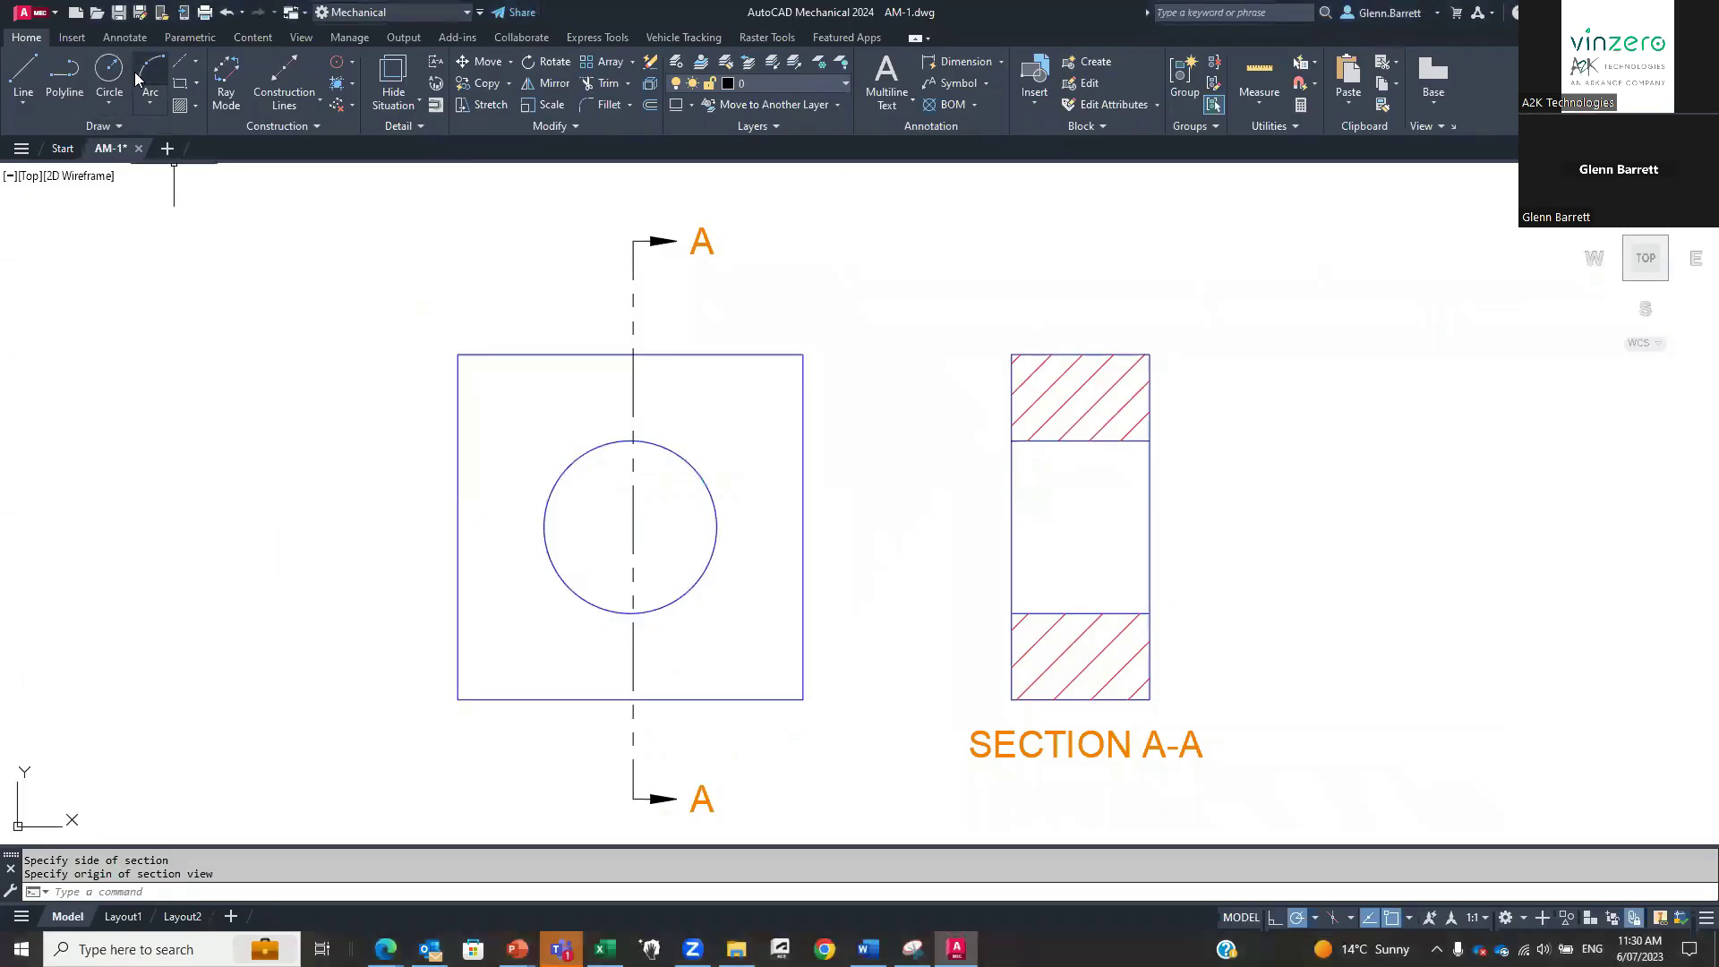
{"action": "left_click", "coordinate": [63, 147]}
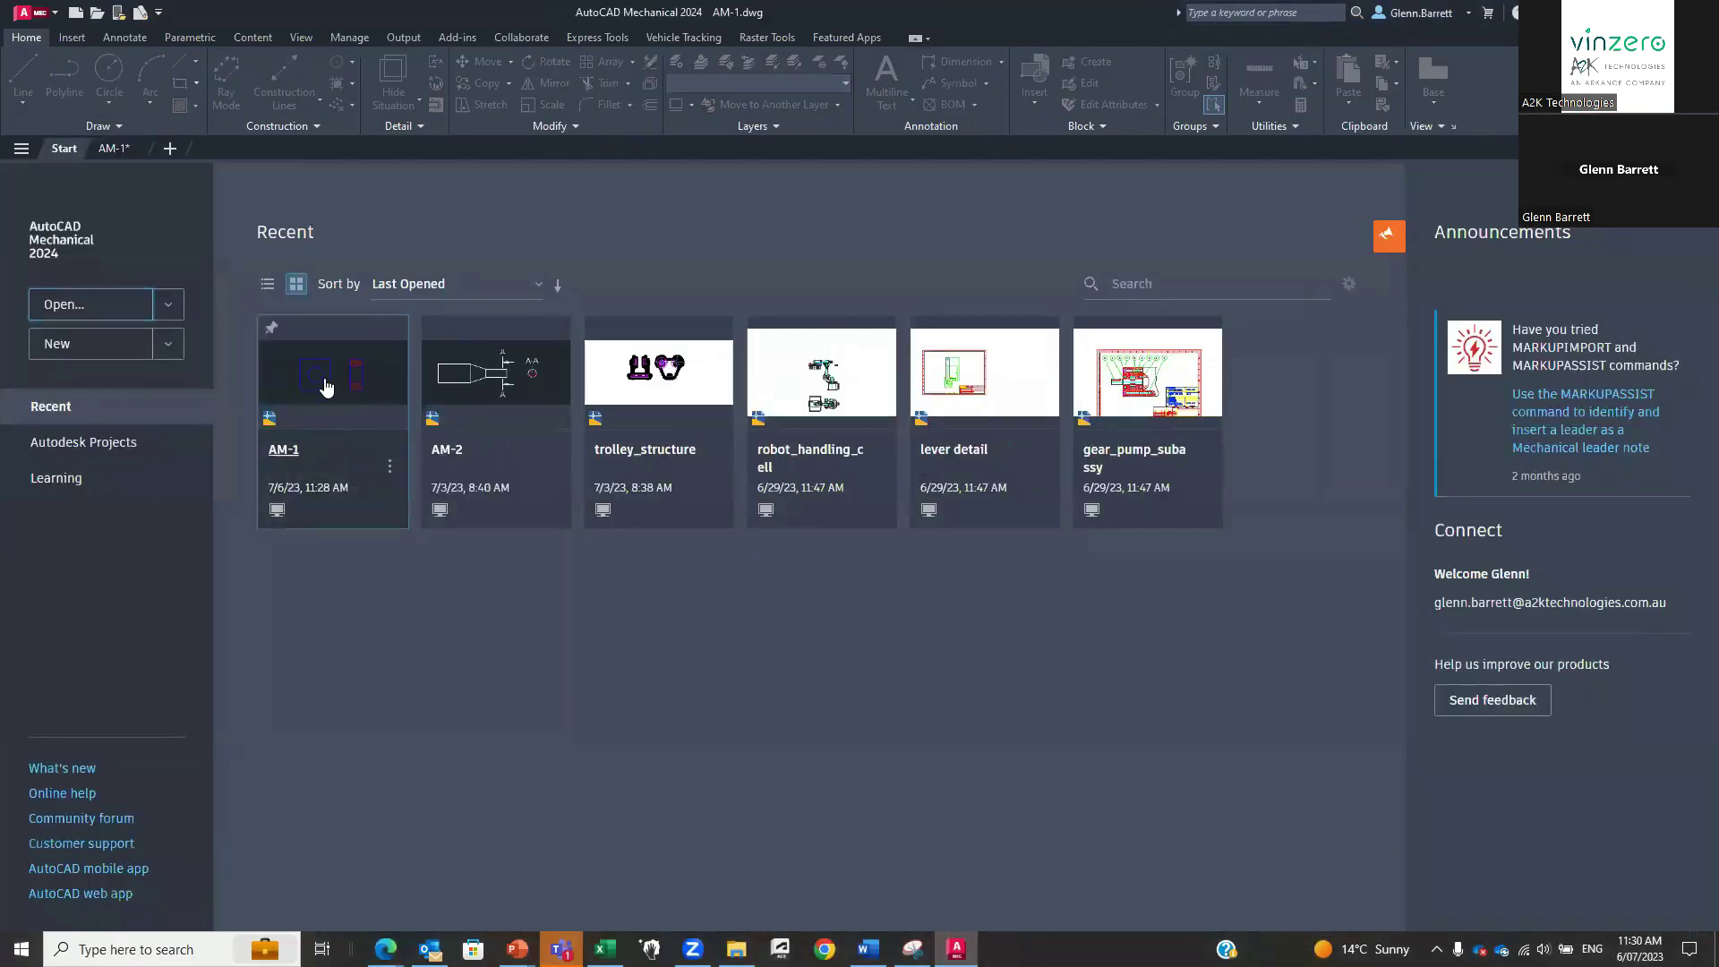
{"action": "left_click", "coordinate": [325, 383]}
{"action": "left_click", "coordinate": [63, 148]}
{"action": "left_click", "coordinate": [431, 414]}
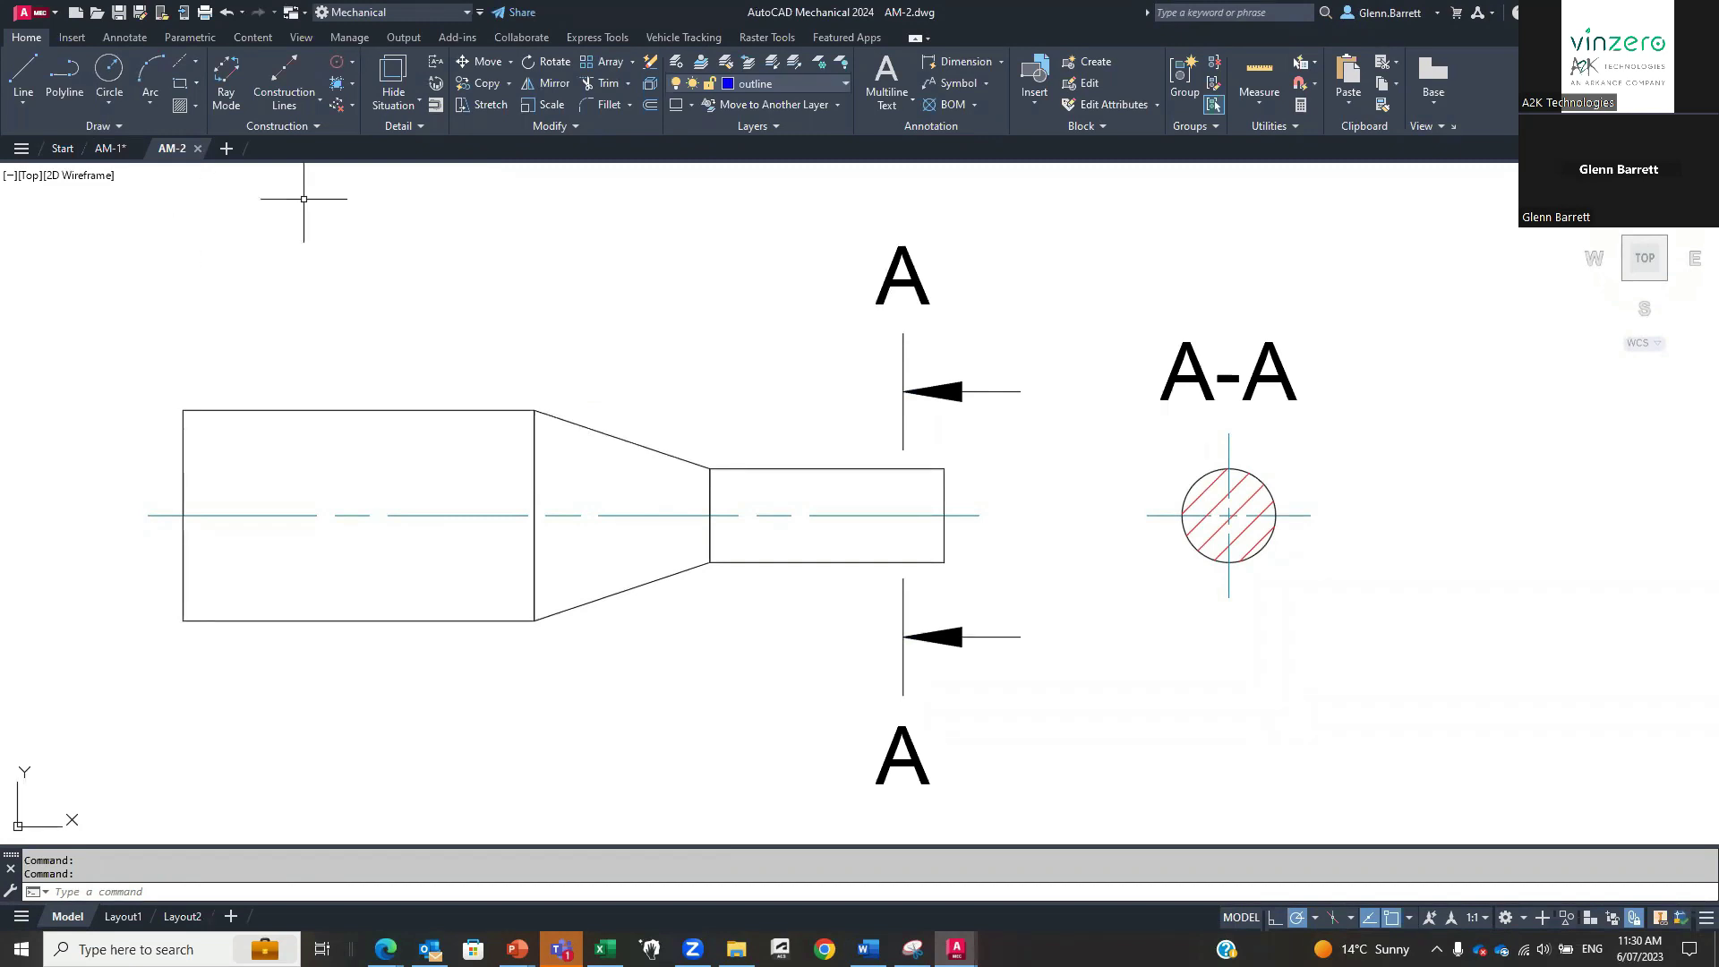
{"action": "left_click", "coordinate": [985, 83]}
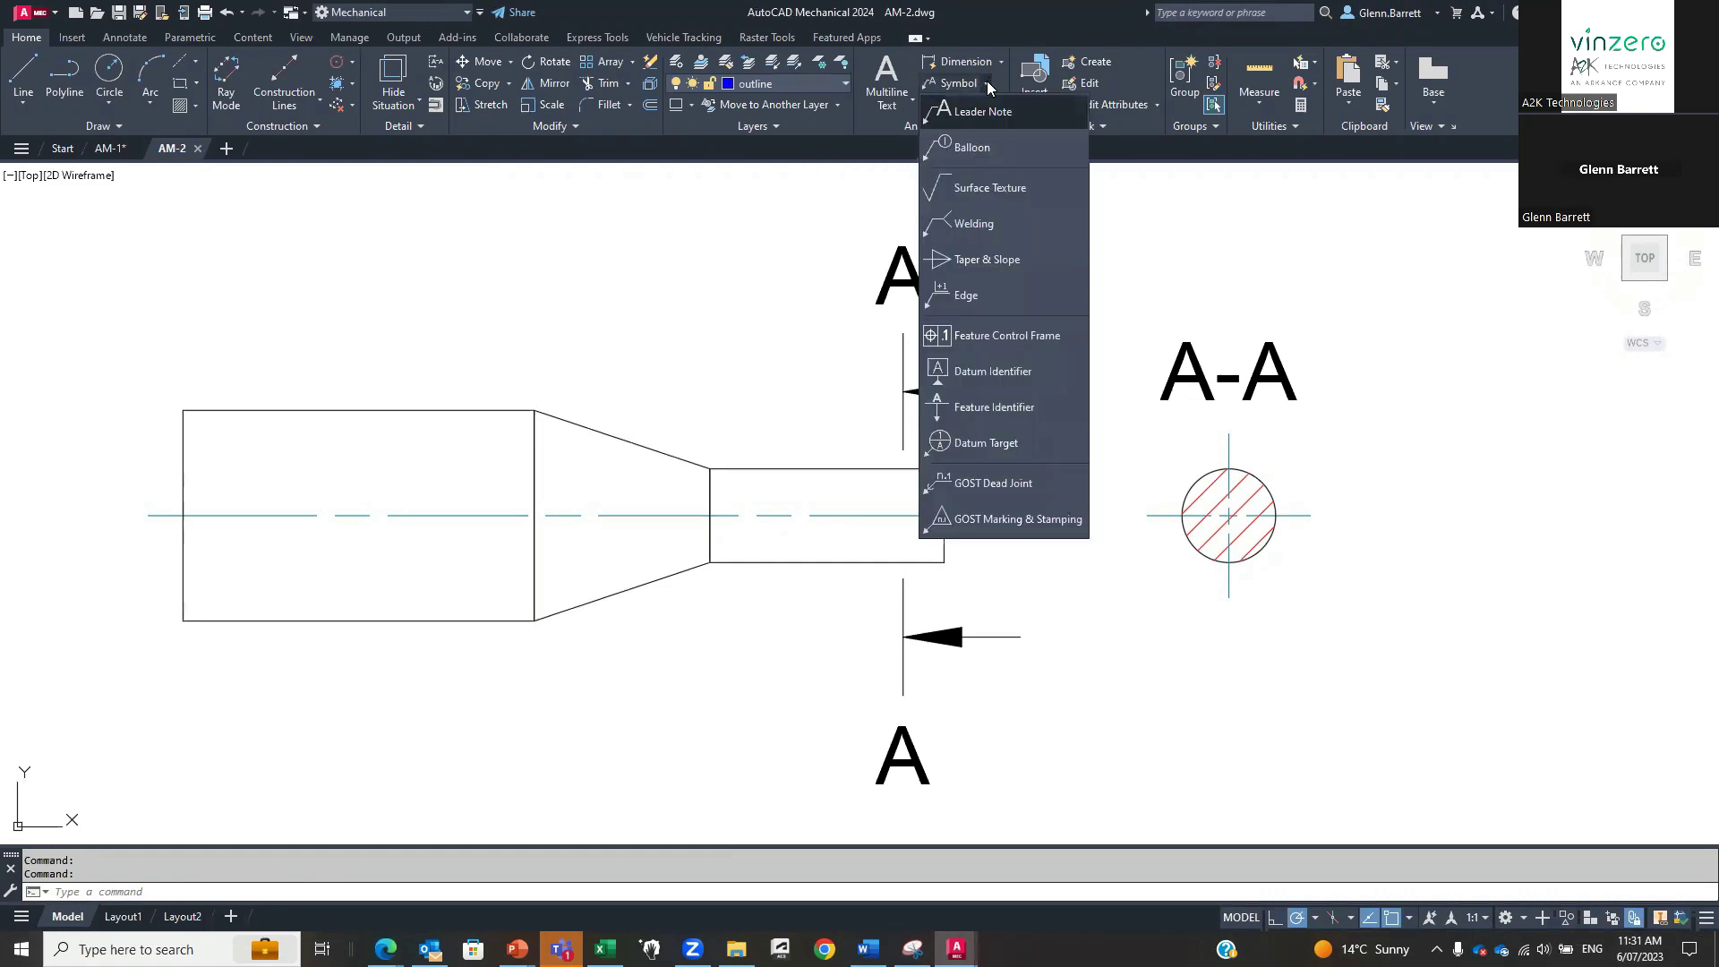
{"action": "left_click", "coordinate": [985, 262]}
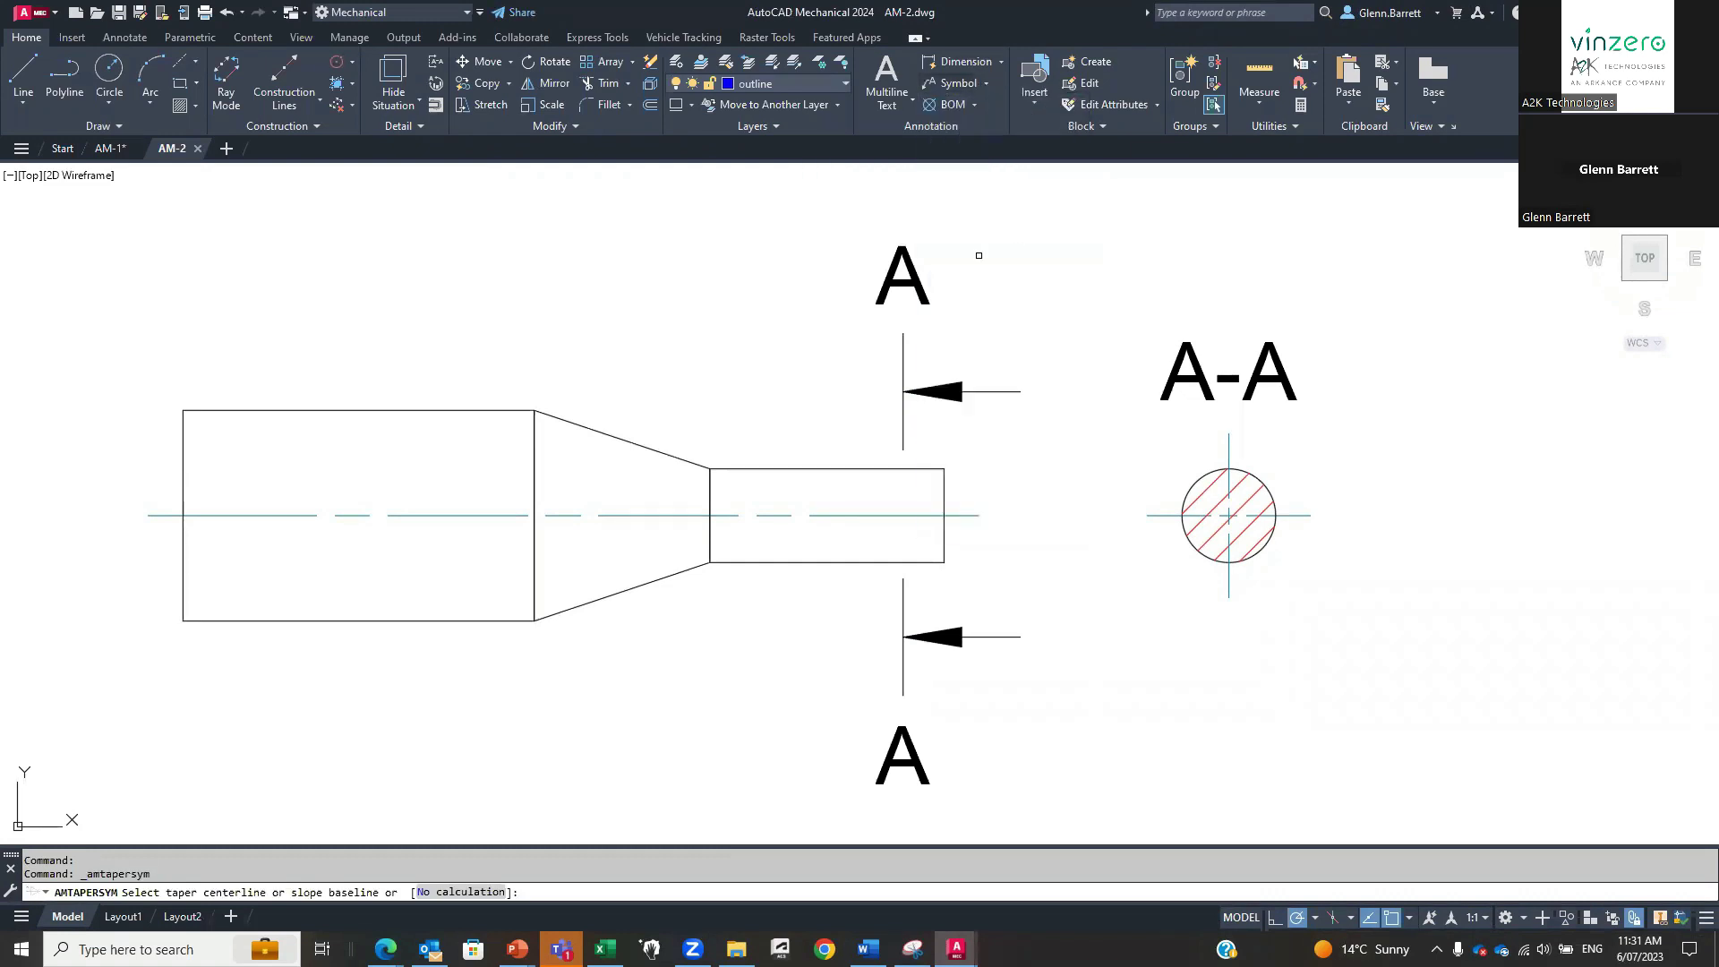
{"action": "left_click", "coordinate": [592, 430]}
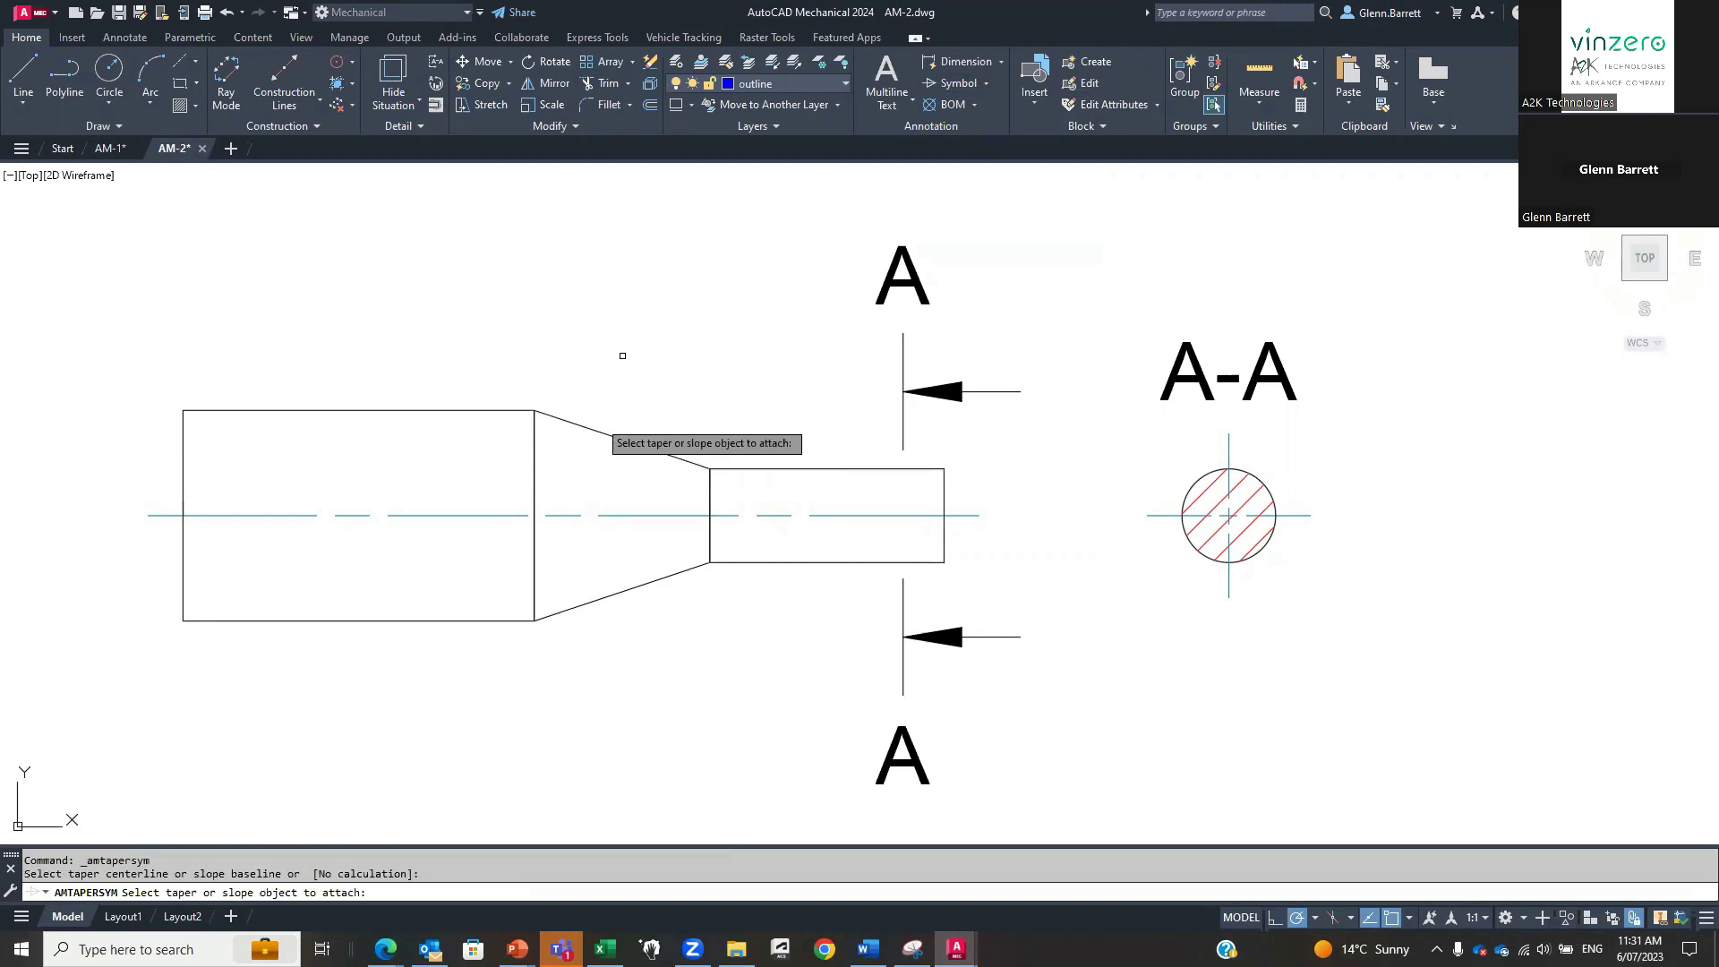
{"action": "left_click", "coordinate": [600, 408]}
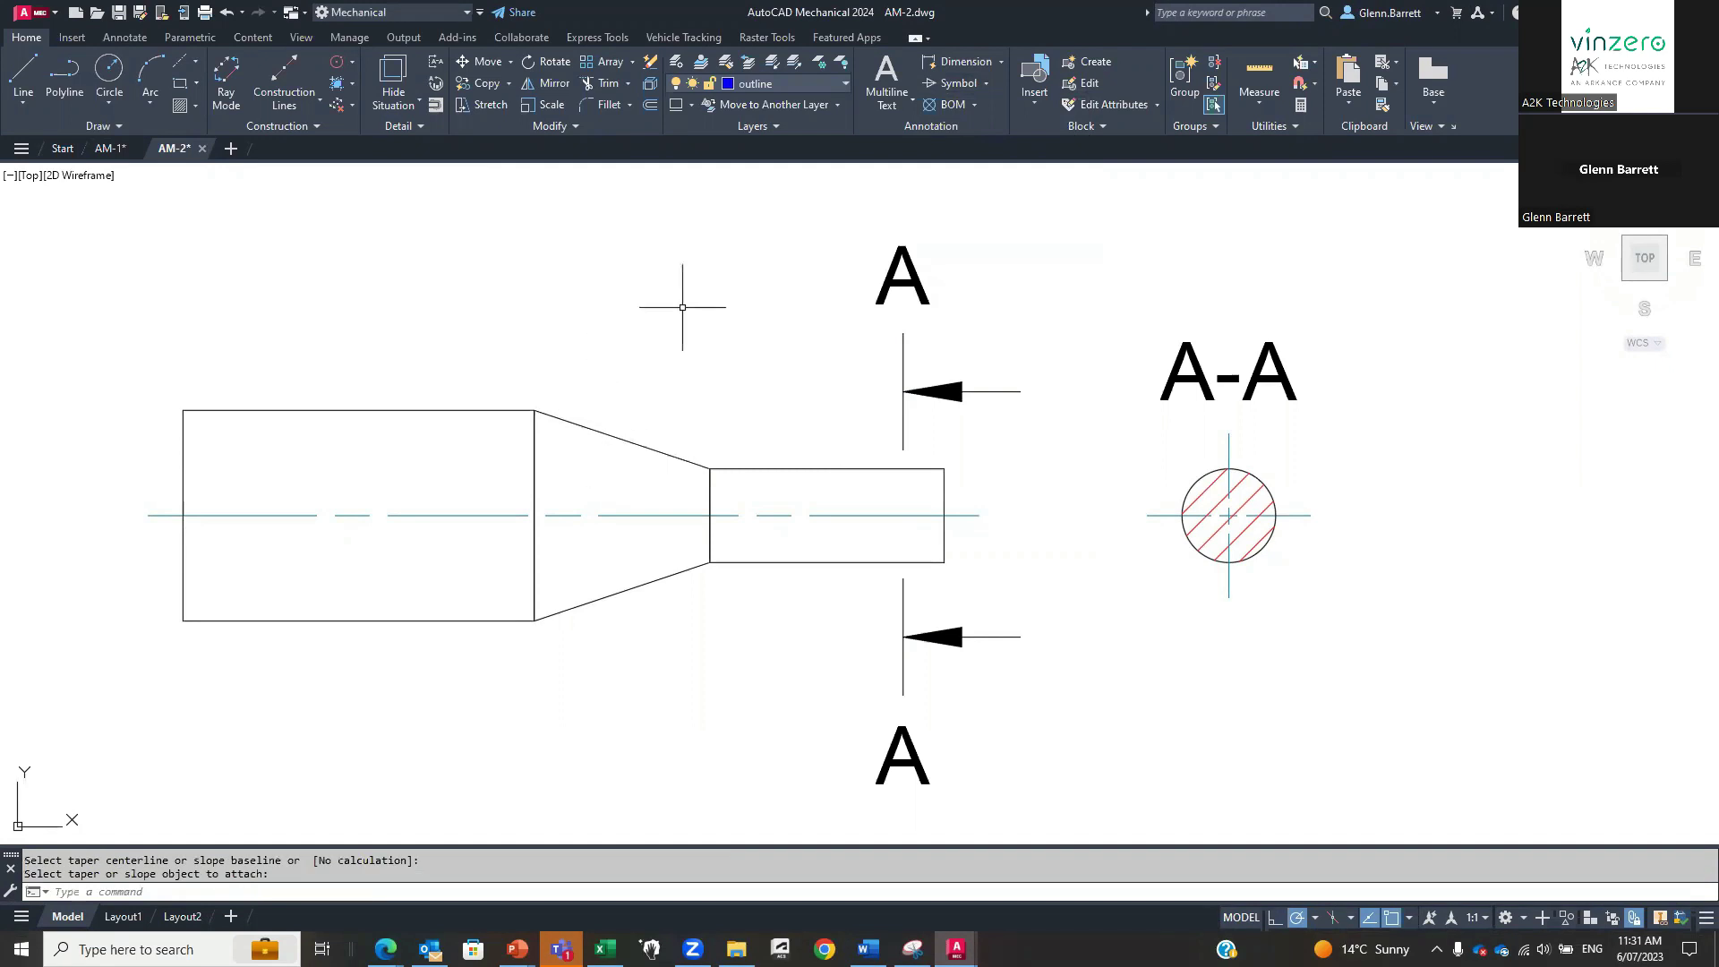
Attach a taper and slope symbol with a leader above the cone's upper edge, using the shaft centerline as reference and accepting the calculated ratio.
{"action": "key", "text": "Return"}
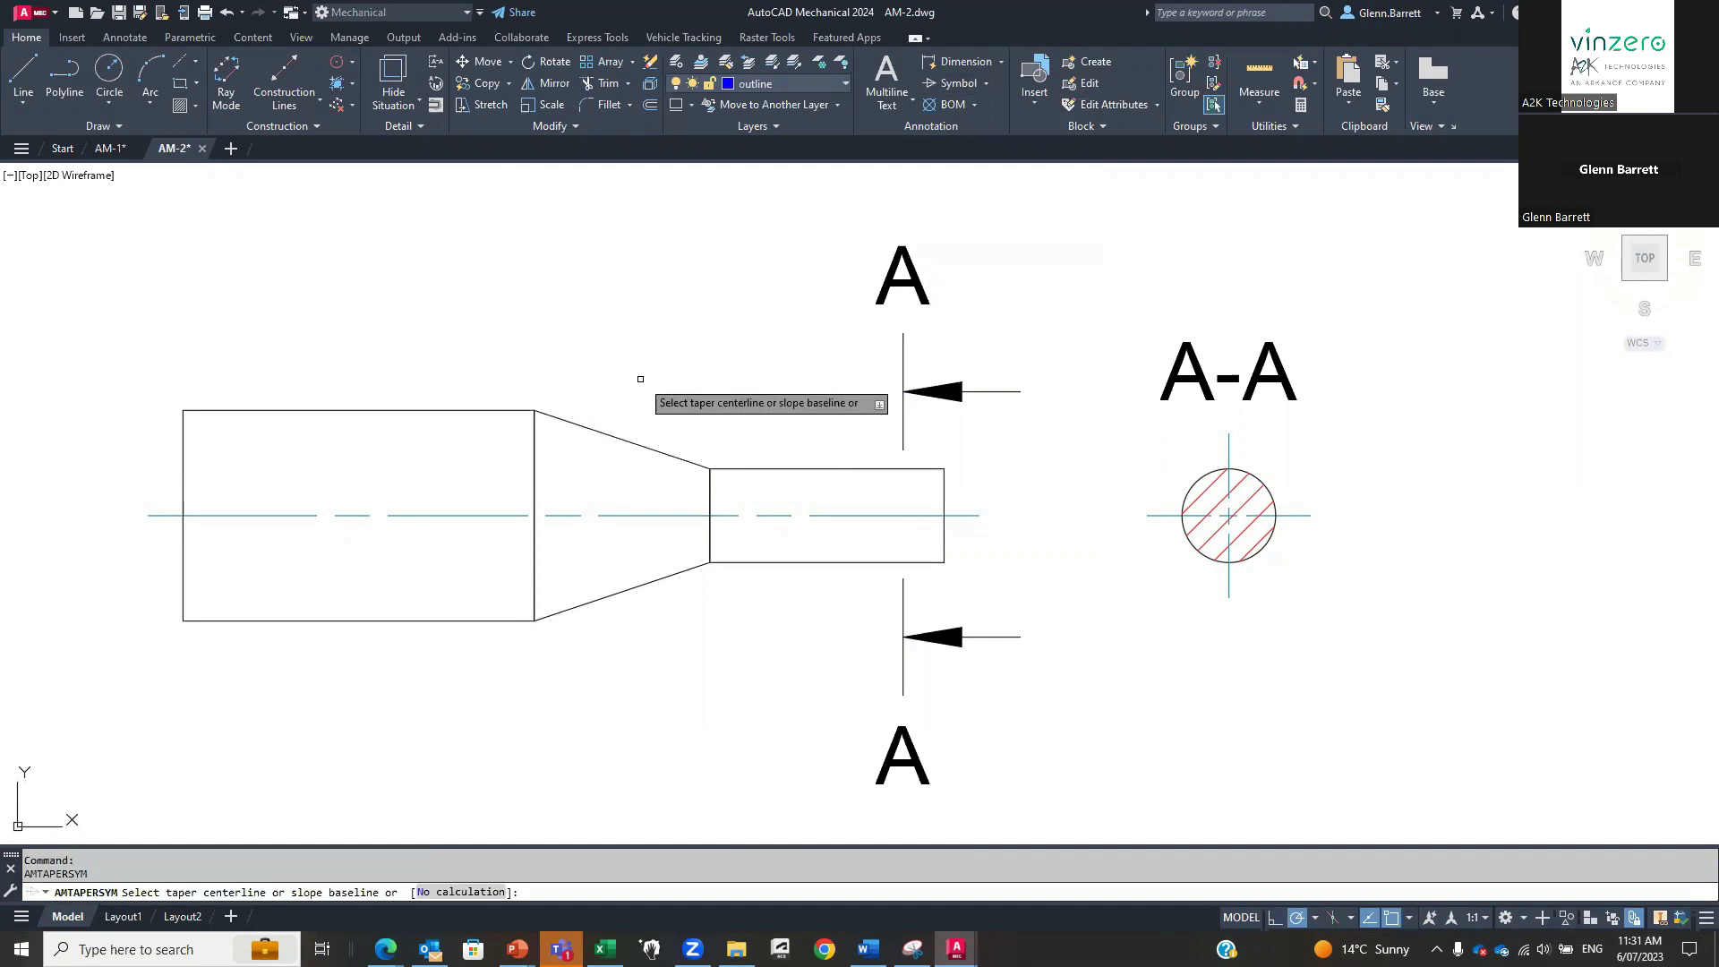
{"action": "left_click", "coordinate": [611, 514]}
{"action": "left_click", "coordinate": [621, 436]}
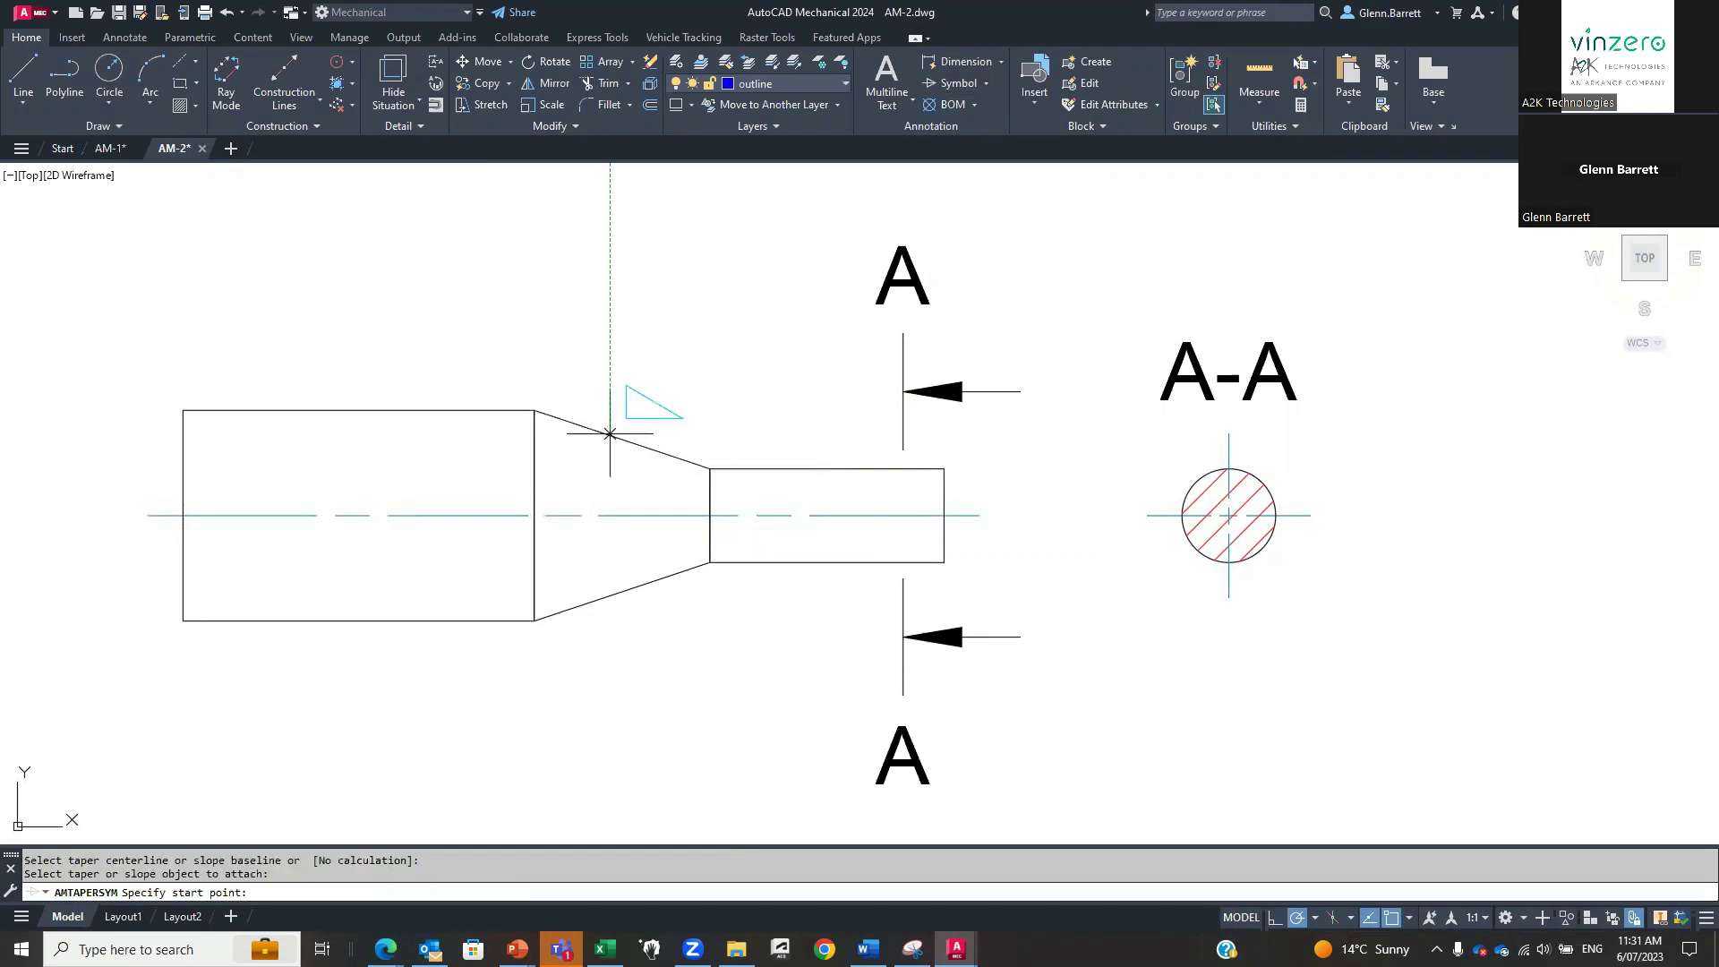
{"action": "left_click", "coordinate": [627, 378]}
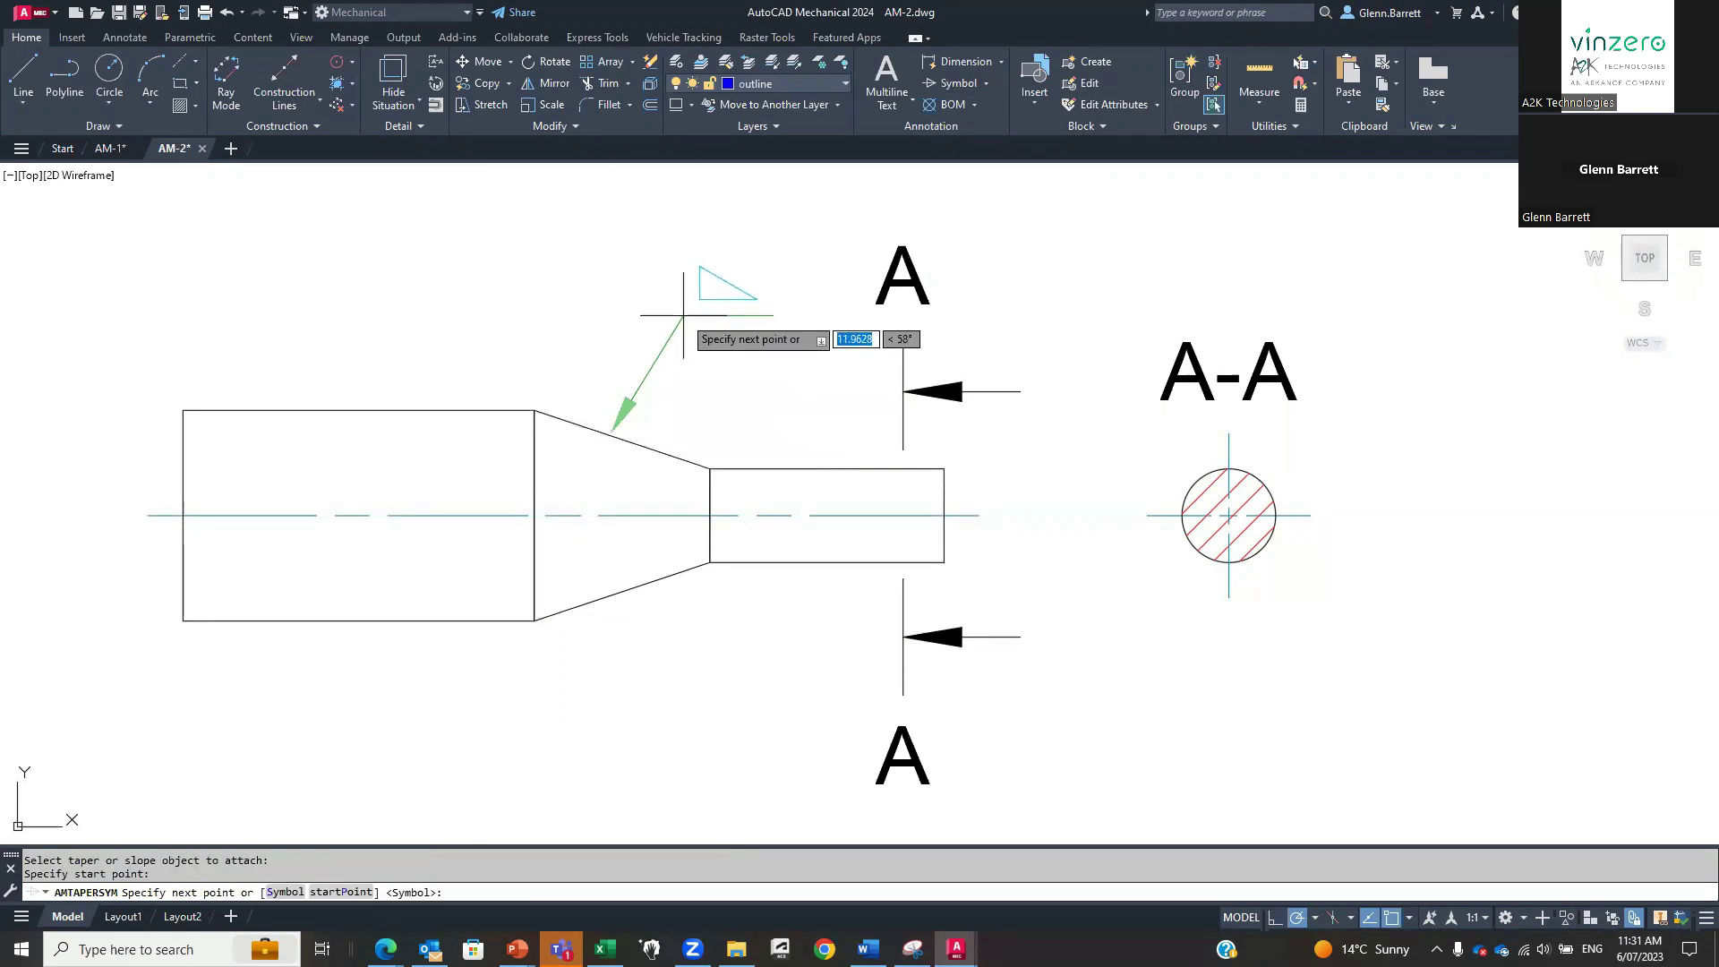
{"action": "left_click", "coordinate": [683, 315]}
{"action": "key", "text": "Return"}
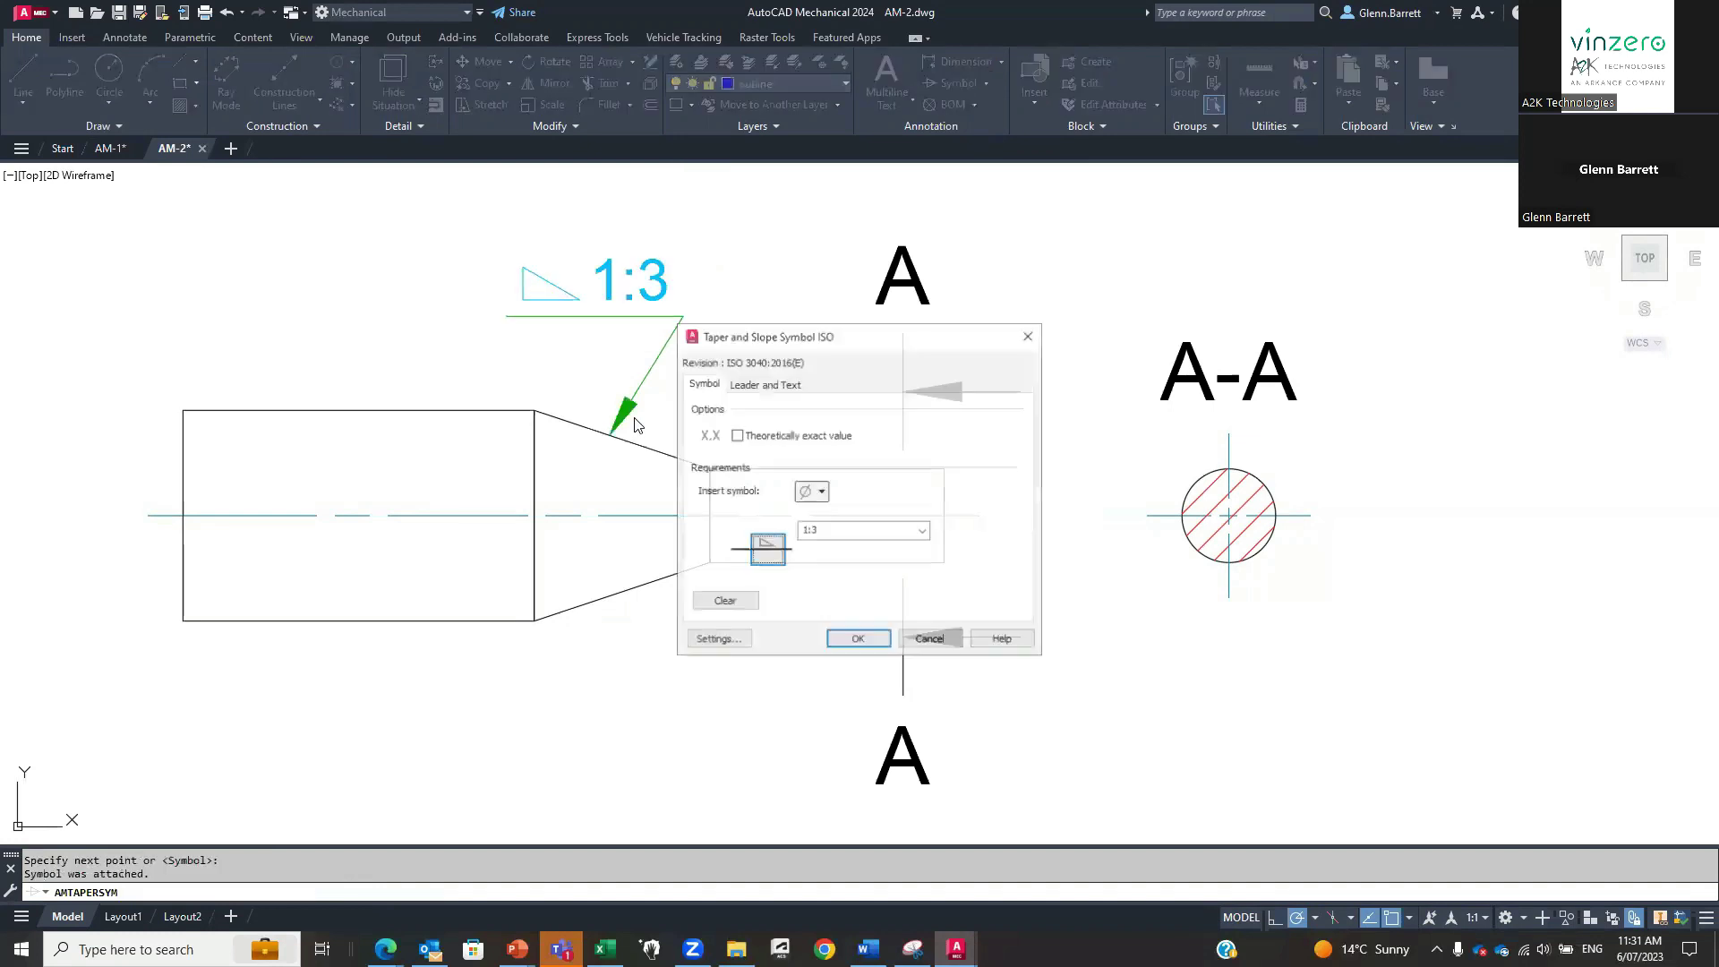
{"action": "left_click", "coordinate": [857, 640]}
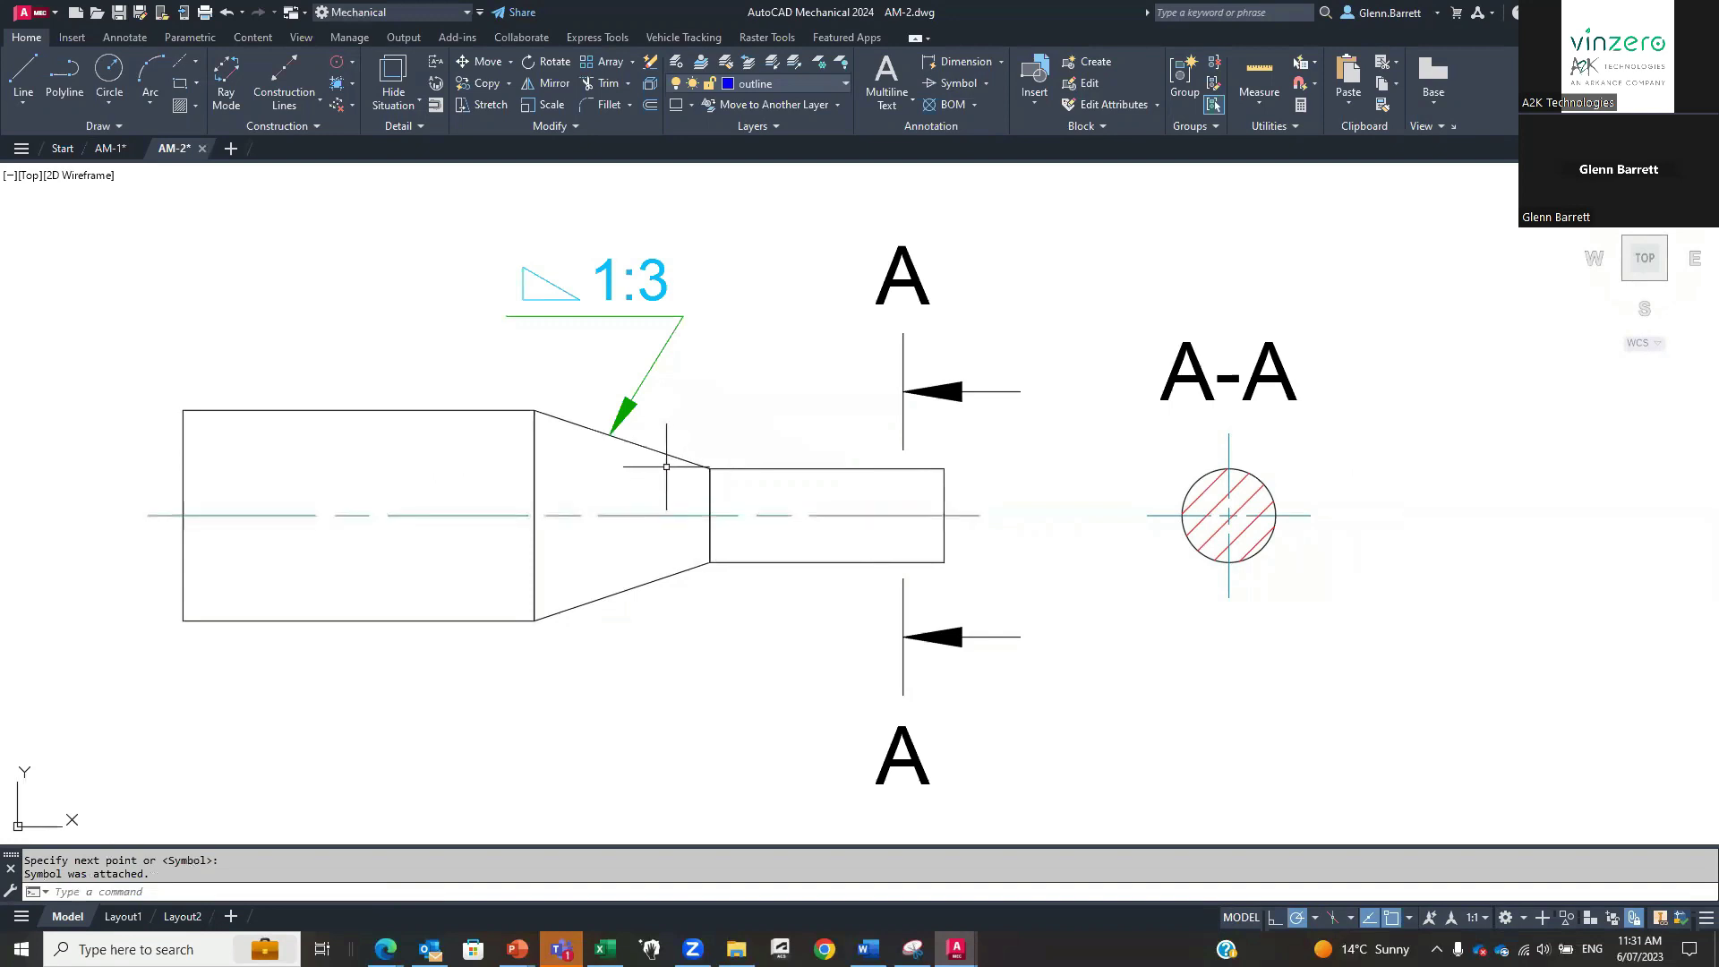
Edit the shaft's cone section in the Shaft Generator to a length of 20 mm and update the side and sectional views.
{"action": "left_click", "coordinate": [646, 513]}
{"action": "right_click", "coordinate": [645, 512]}
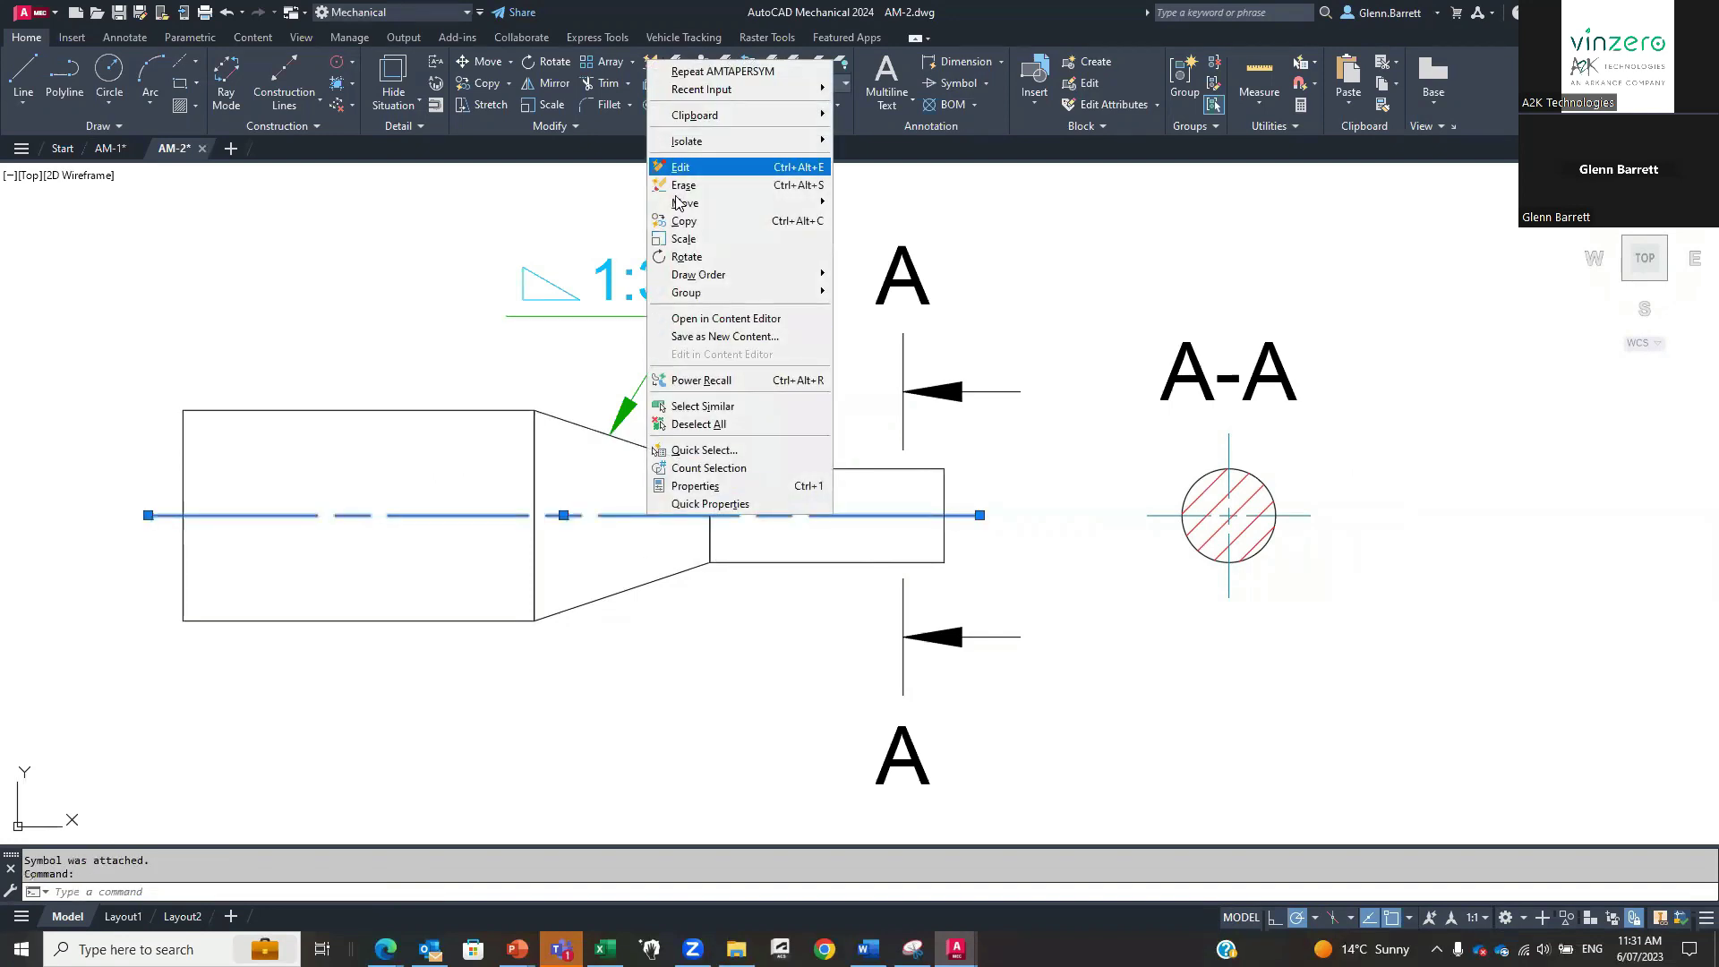
{"action": "left_click", "coordinate": [685, 167]}
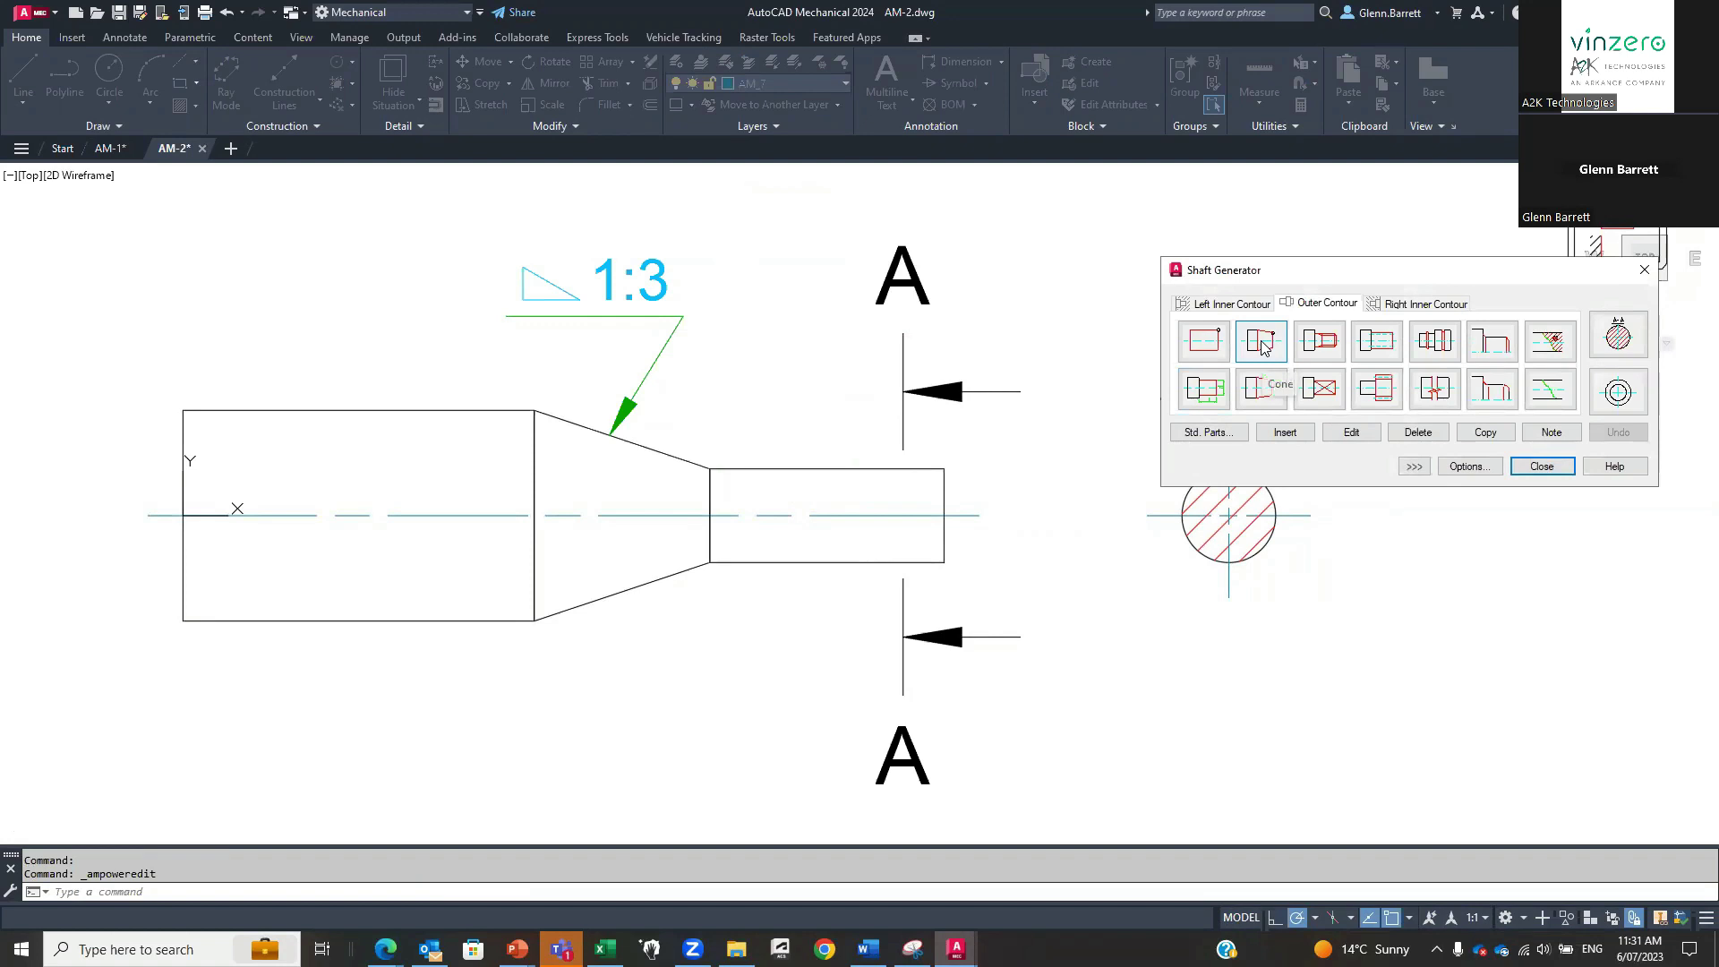
{"action": "left_click", "coordinate": [1349, 433]}
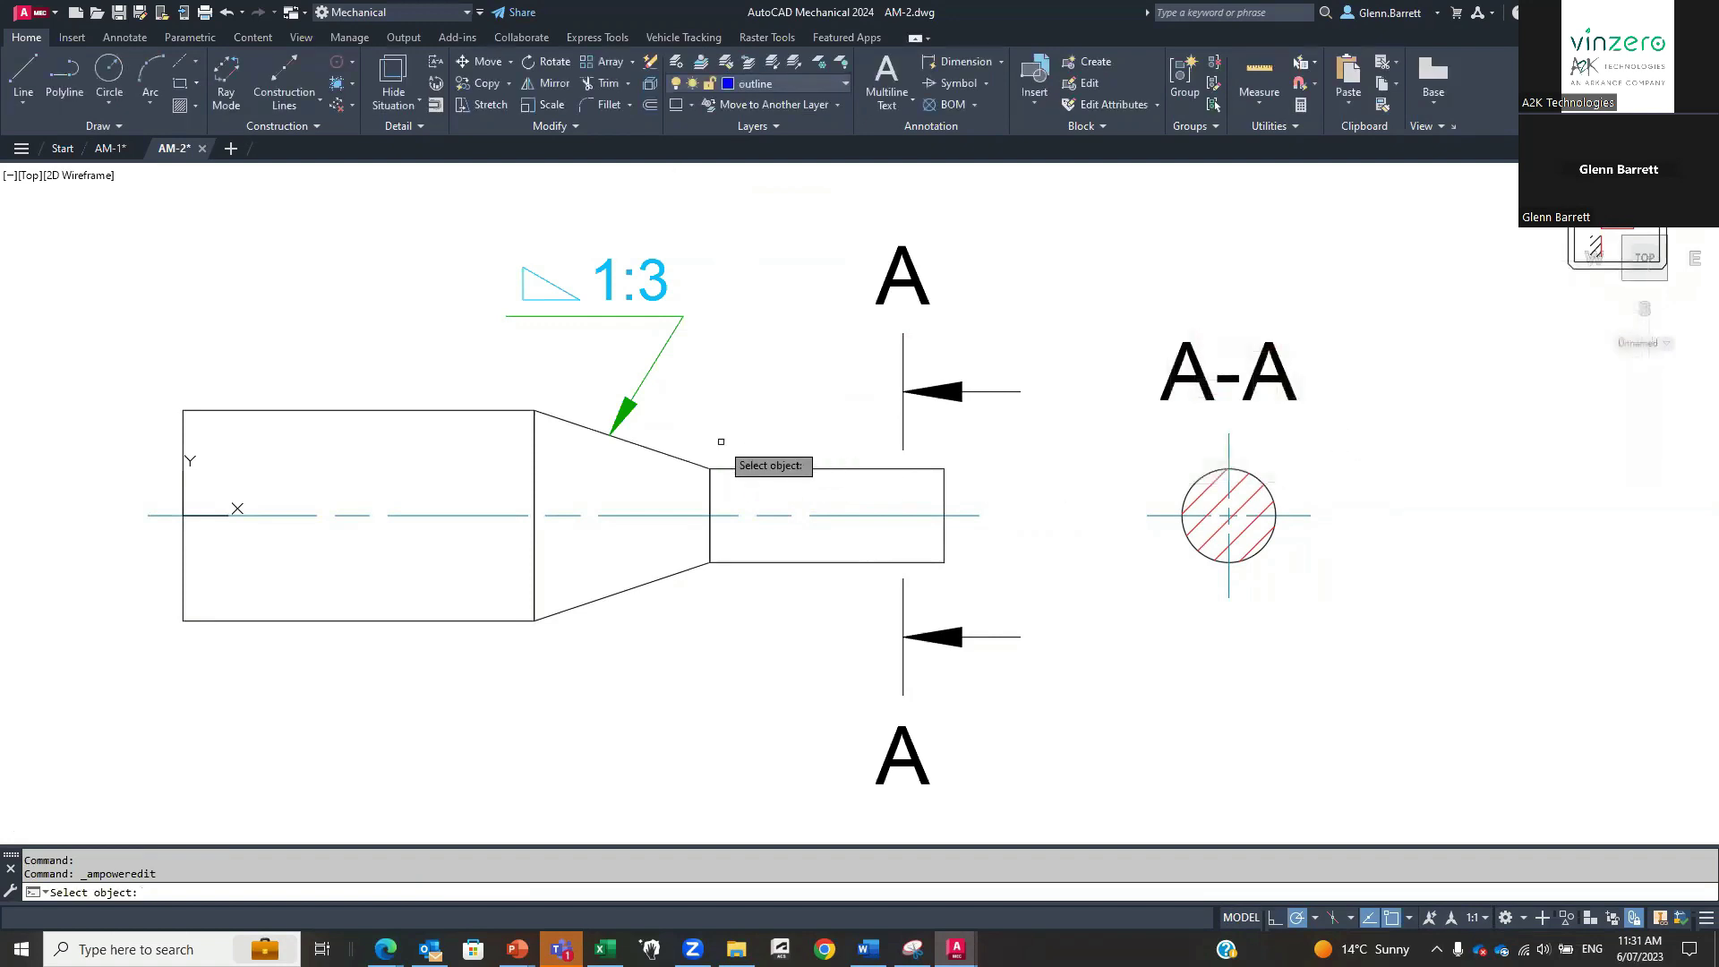
{"action": "left_click", "coordinate": [664, 454]}
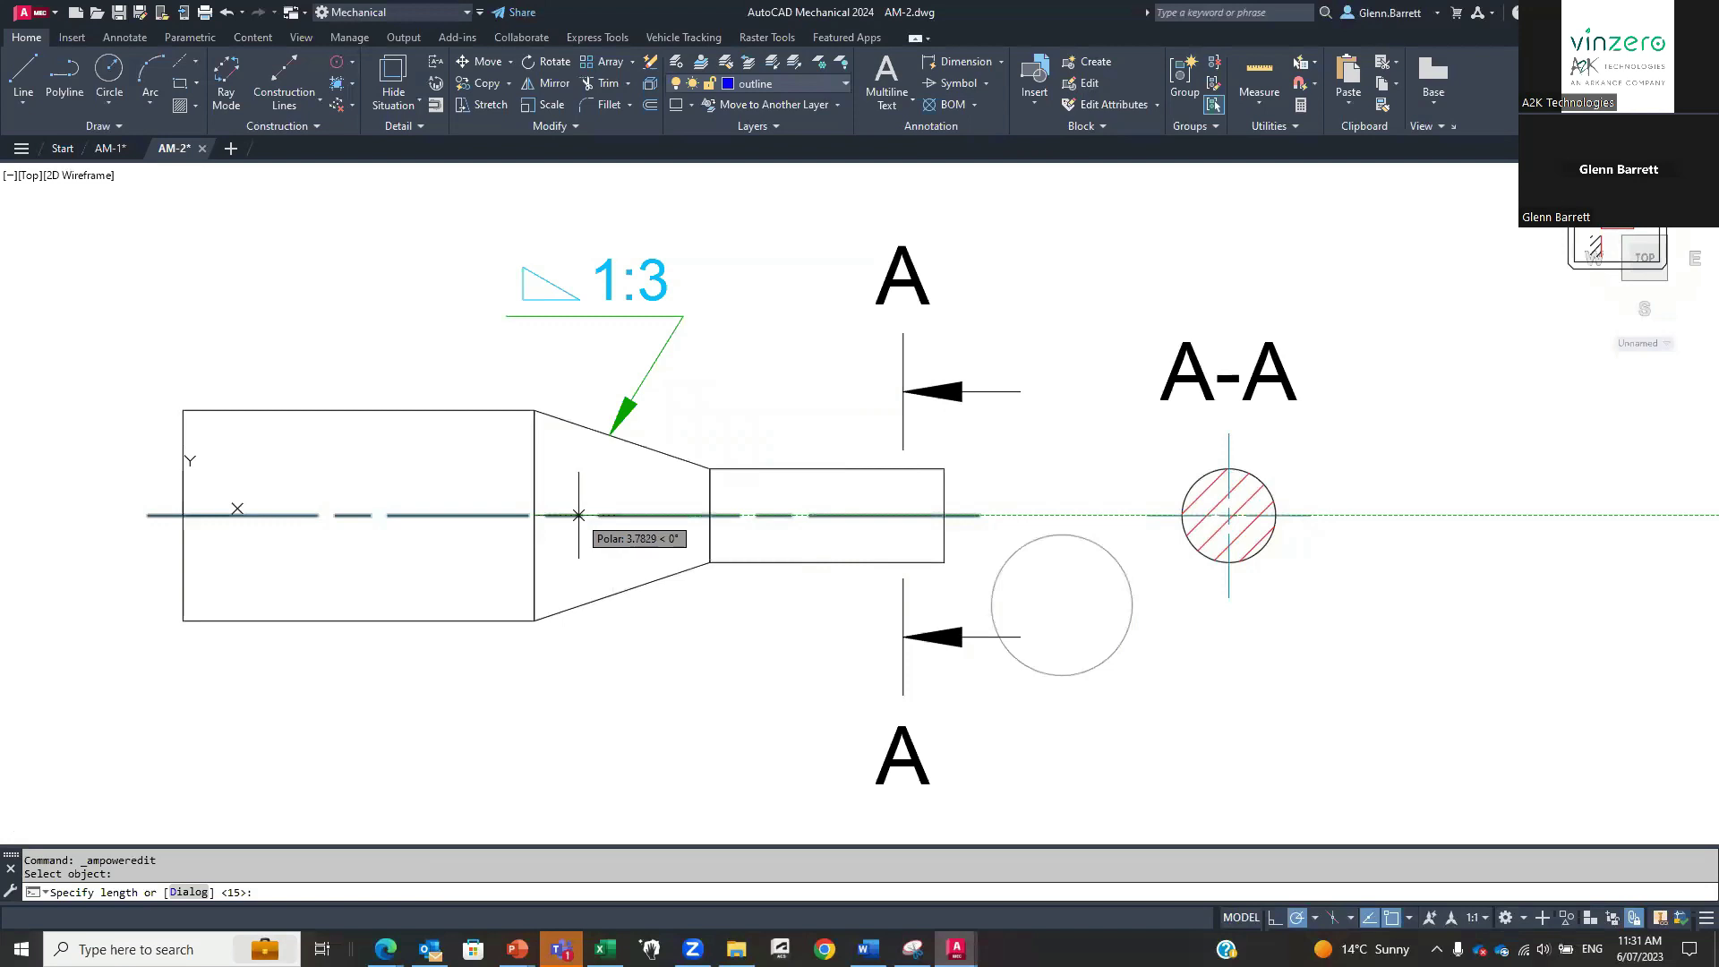
{"action": "left_click", "coordinate": [185, 894]}
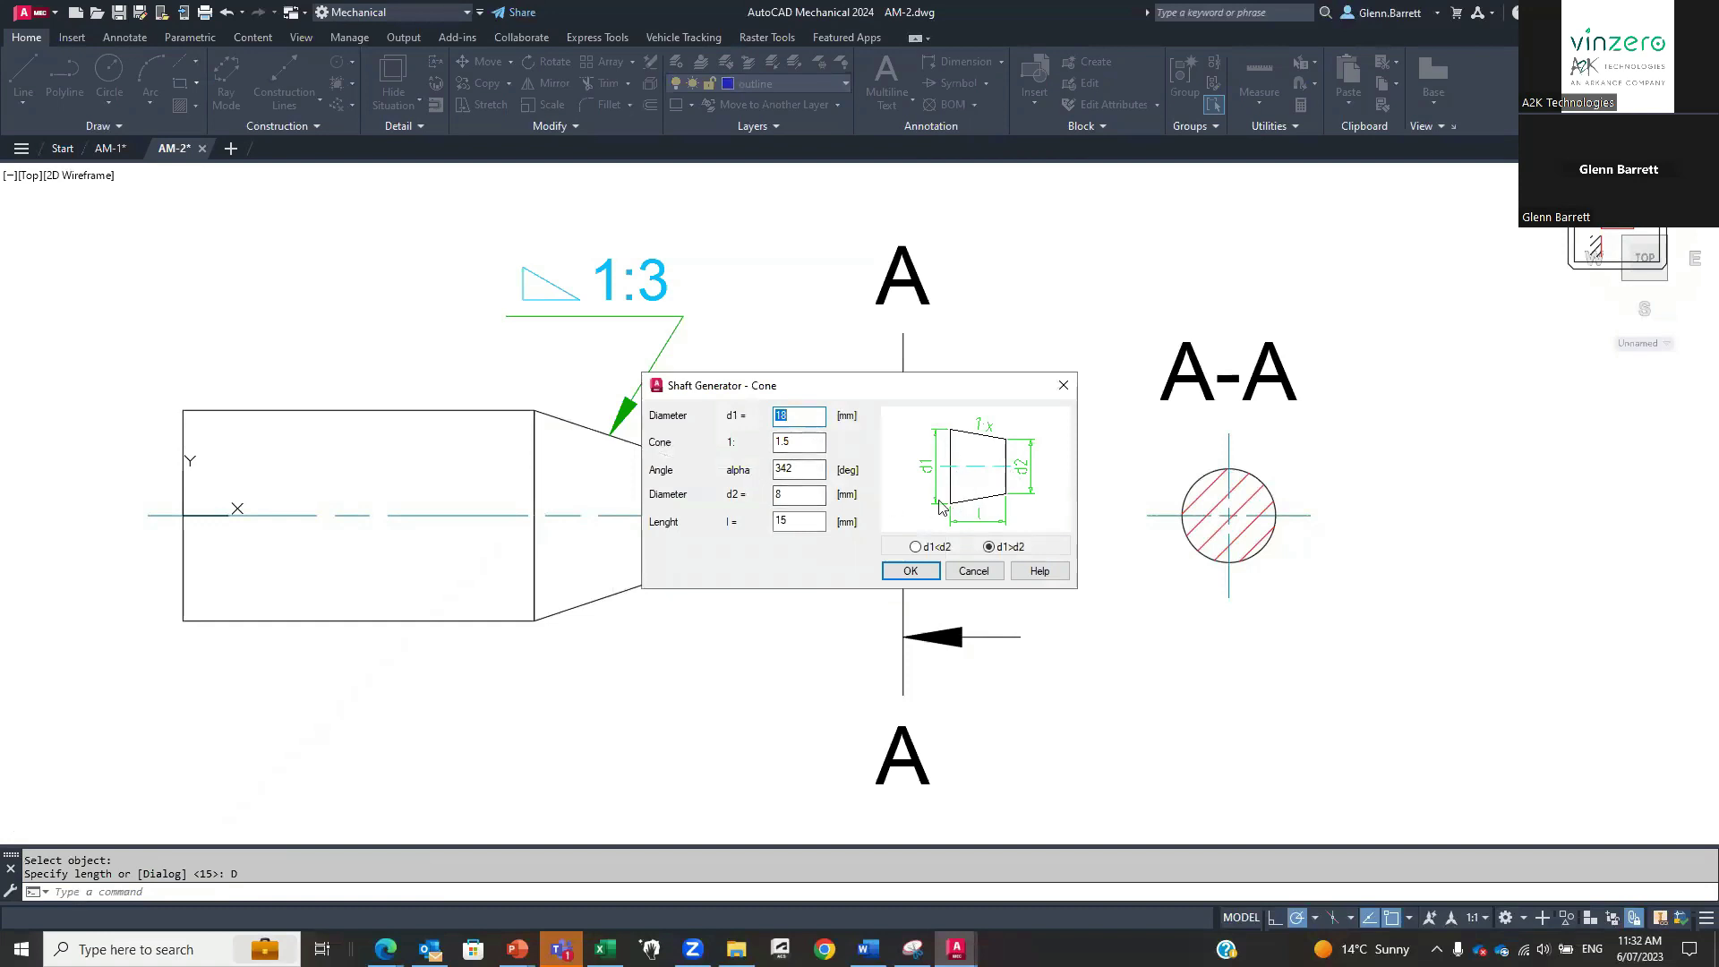
{"action": "double_click", "coordinate": [796, 520]}
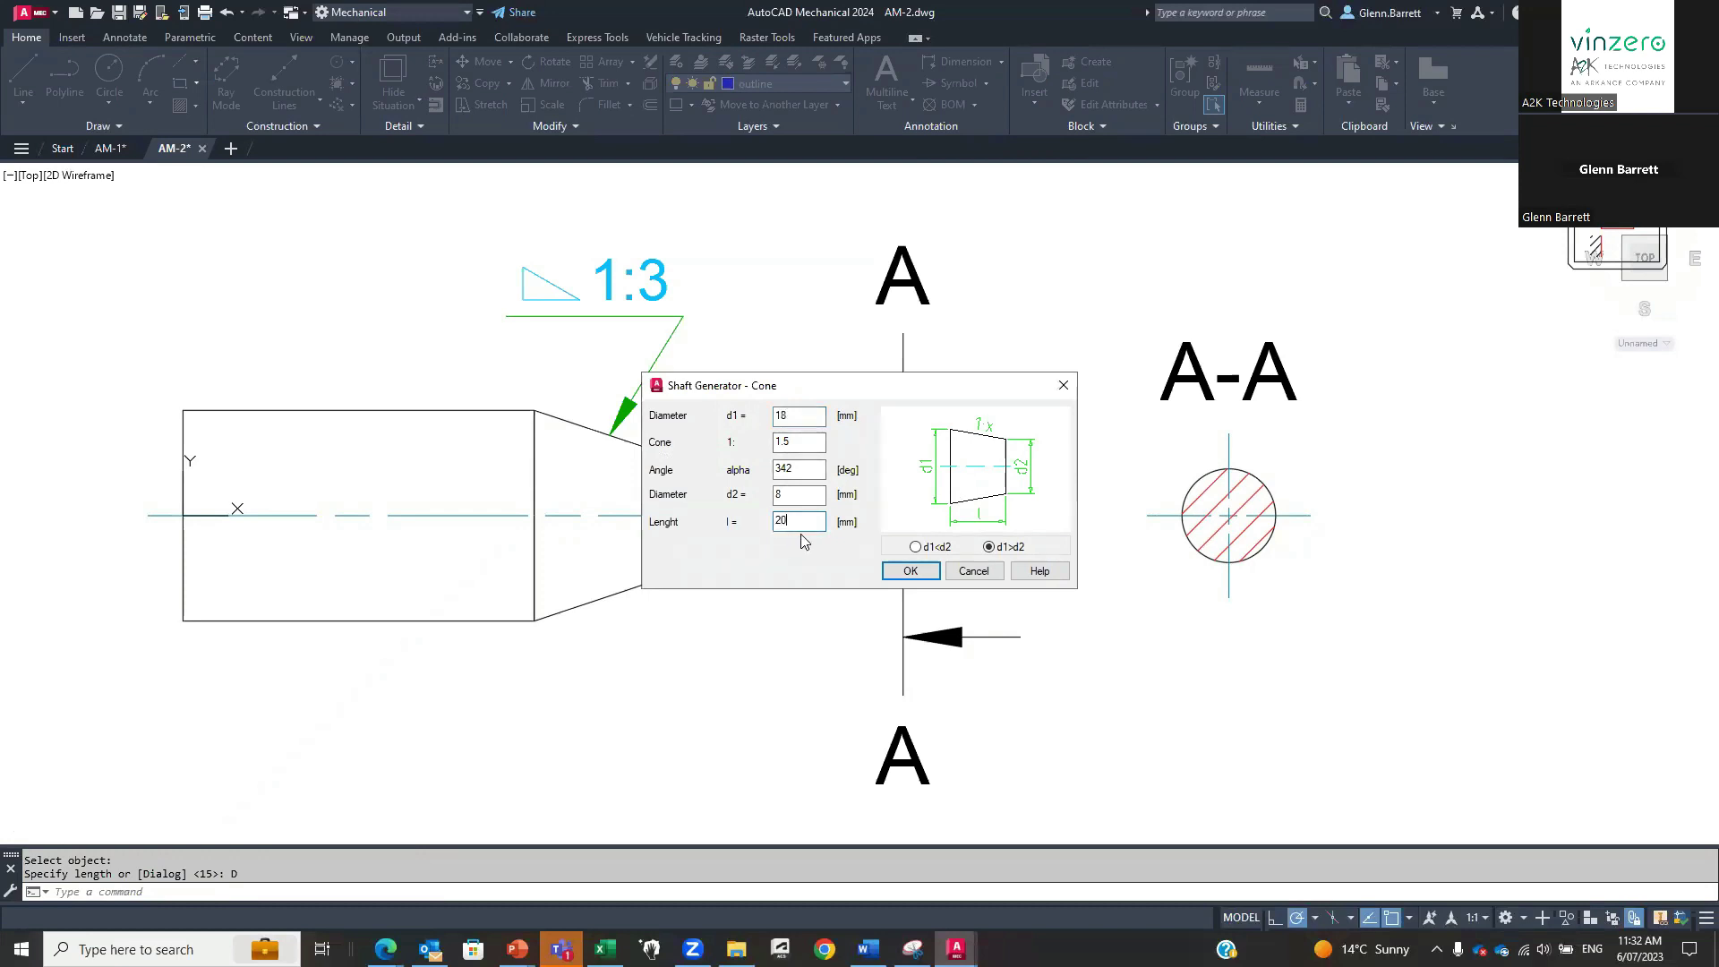
{"action": "left_click", "coordinate": [904, 573]}
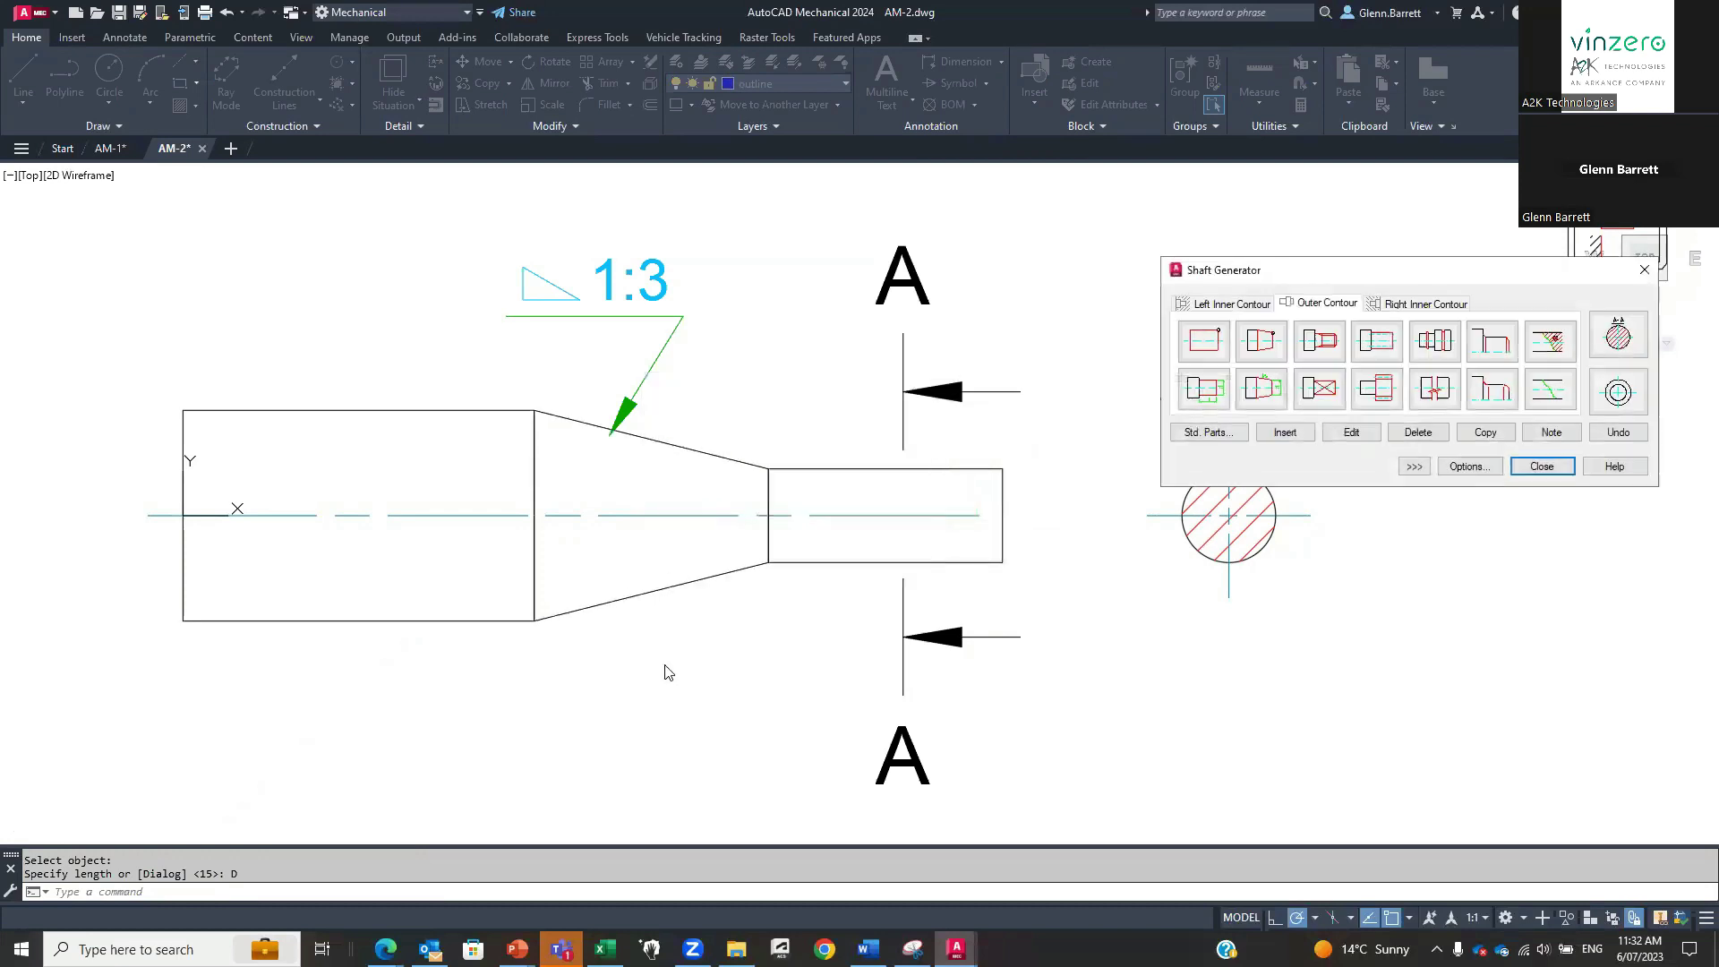
{"action": "left_click", "coordinate": [1536, 470]}
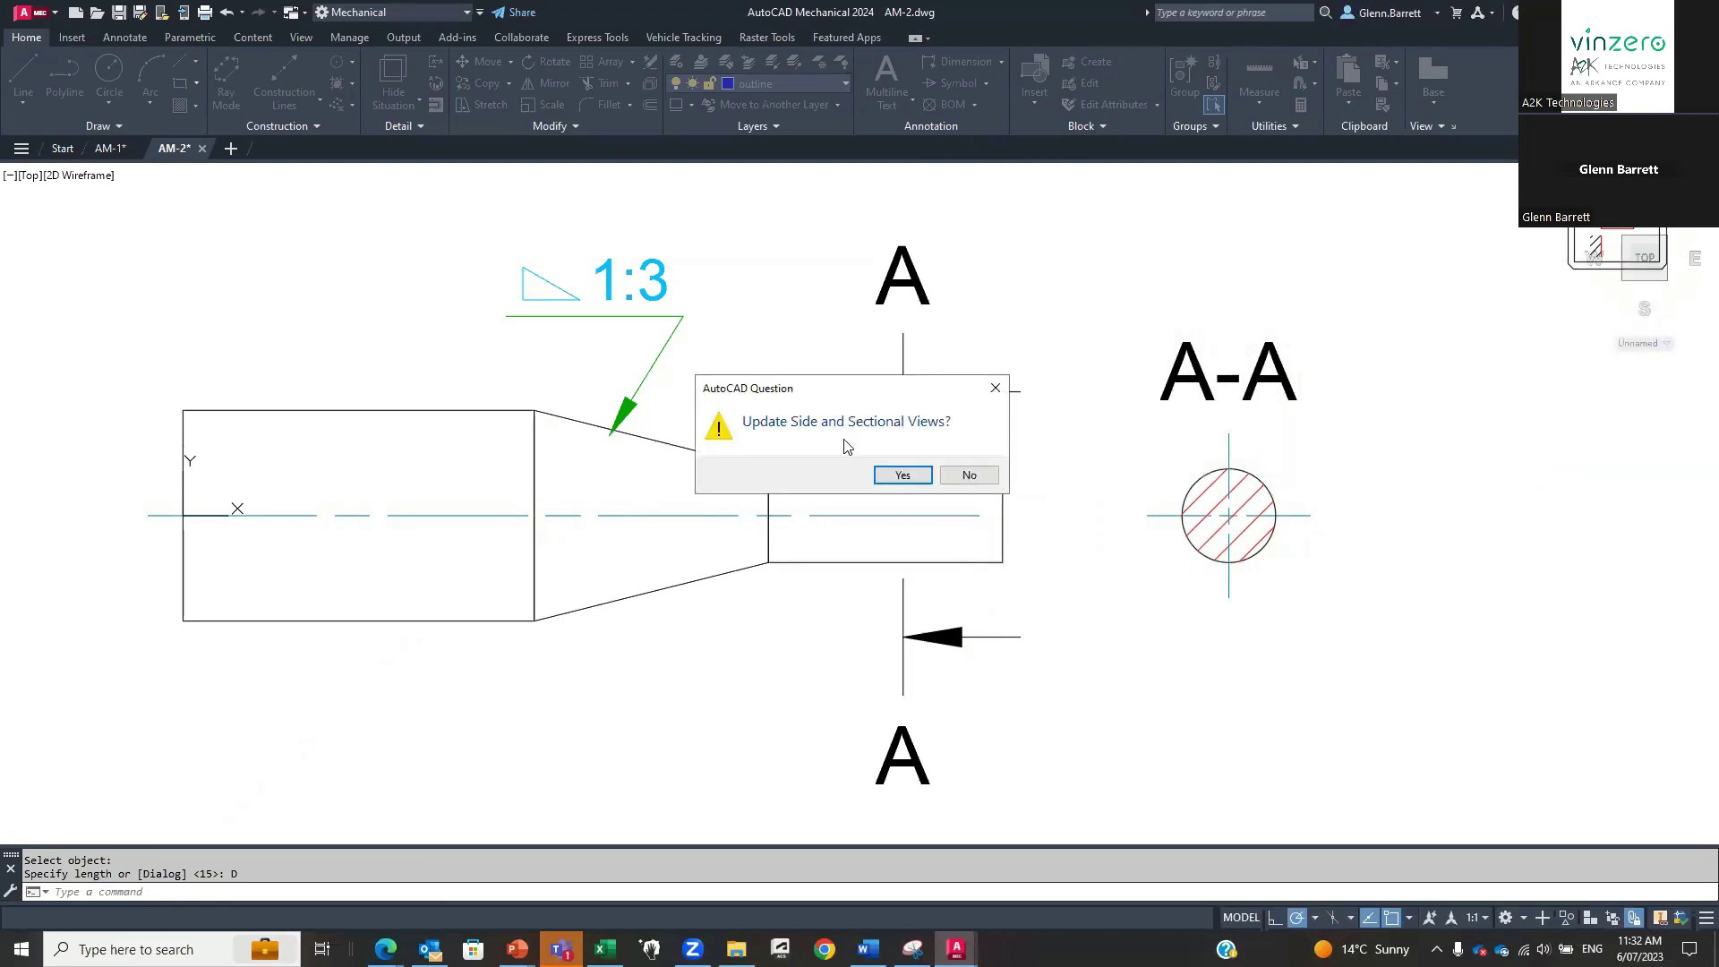
{"action": "left_click", "coordinate": [901, 475]}
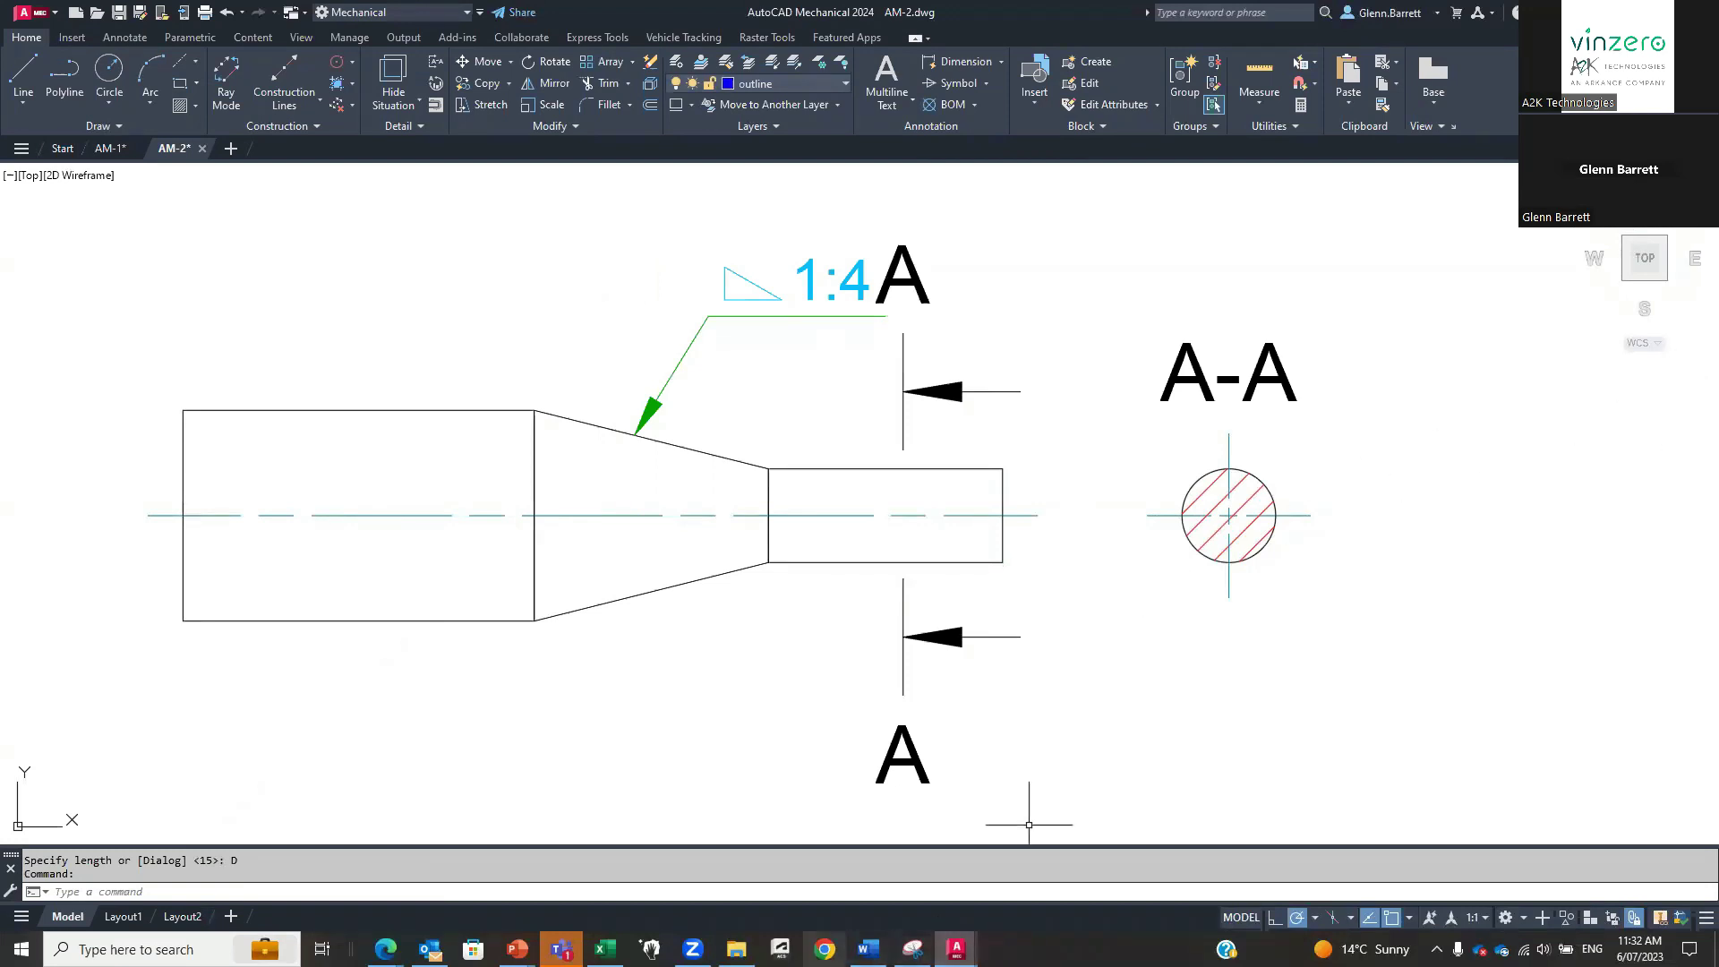
Switch to the PowerPoint slide show and go through the slide on leader notes in Markup Assist.
{"action": "left_click", "coordinate": [517, 948]}
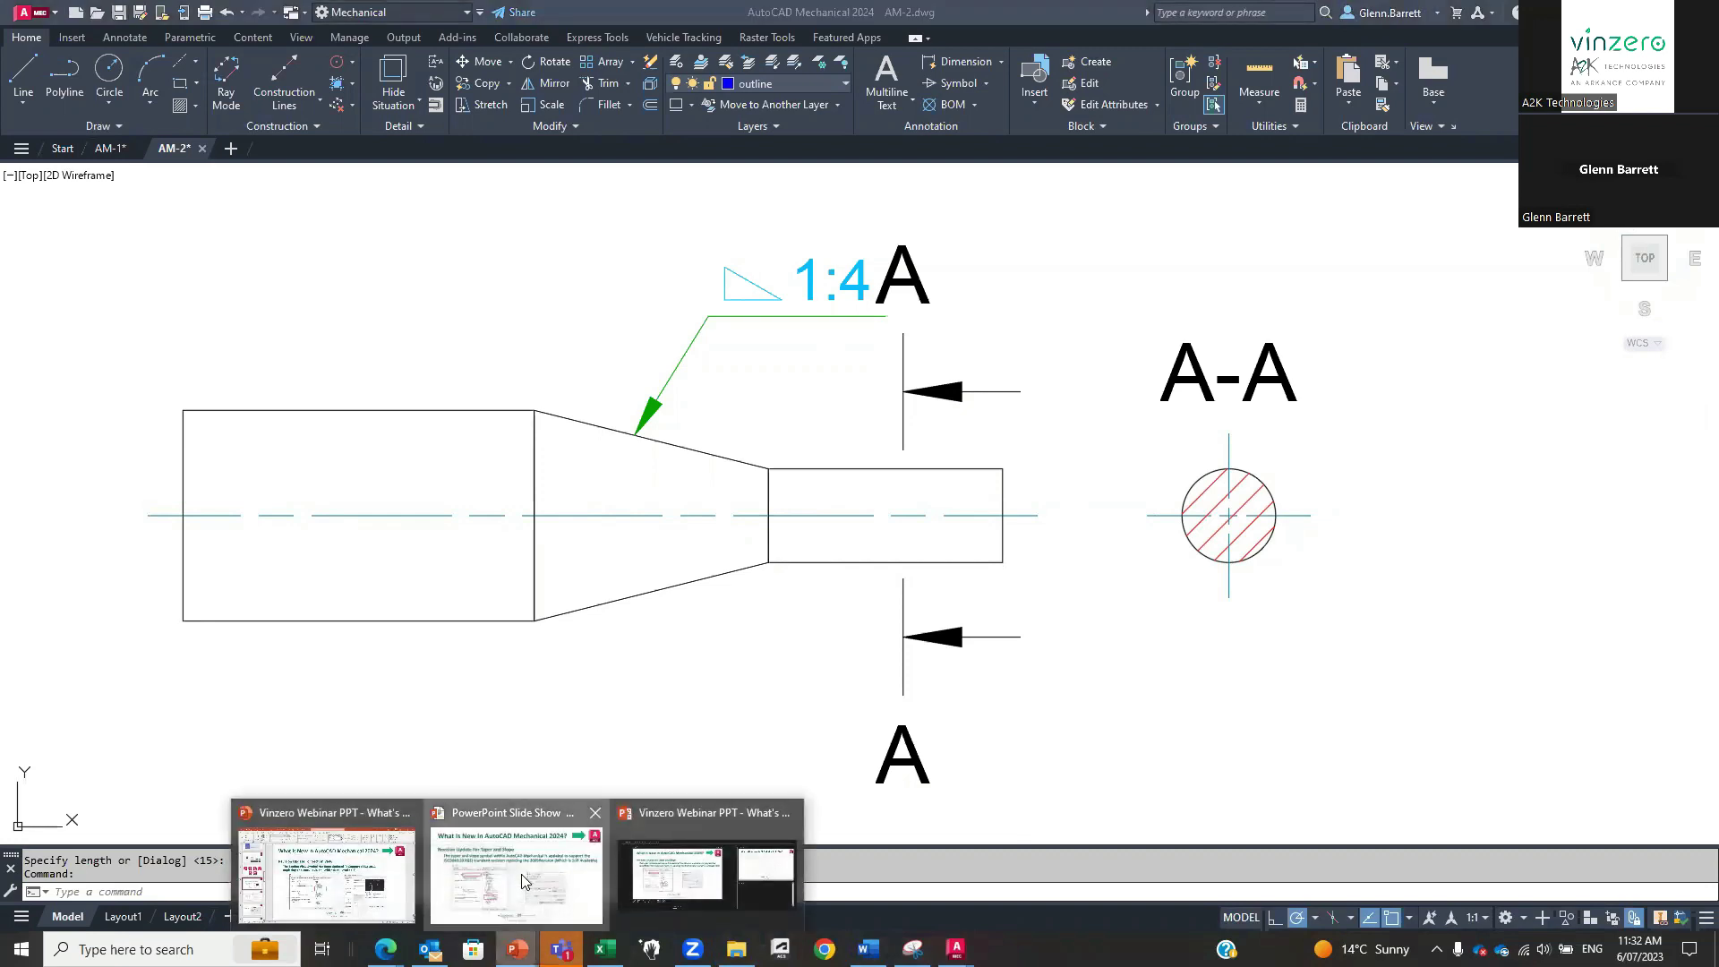
{"action": "left_click", "coordinate": [422, 886]}
{"action": "left_click", "coordinate": [843, 633]}
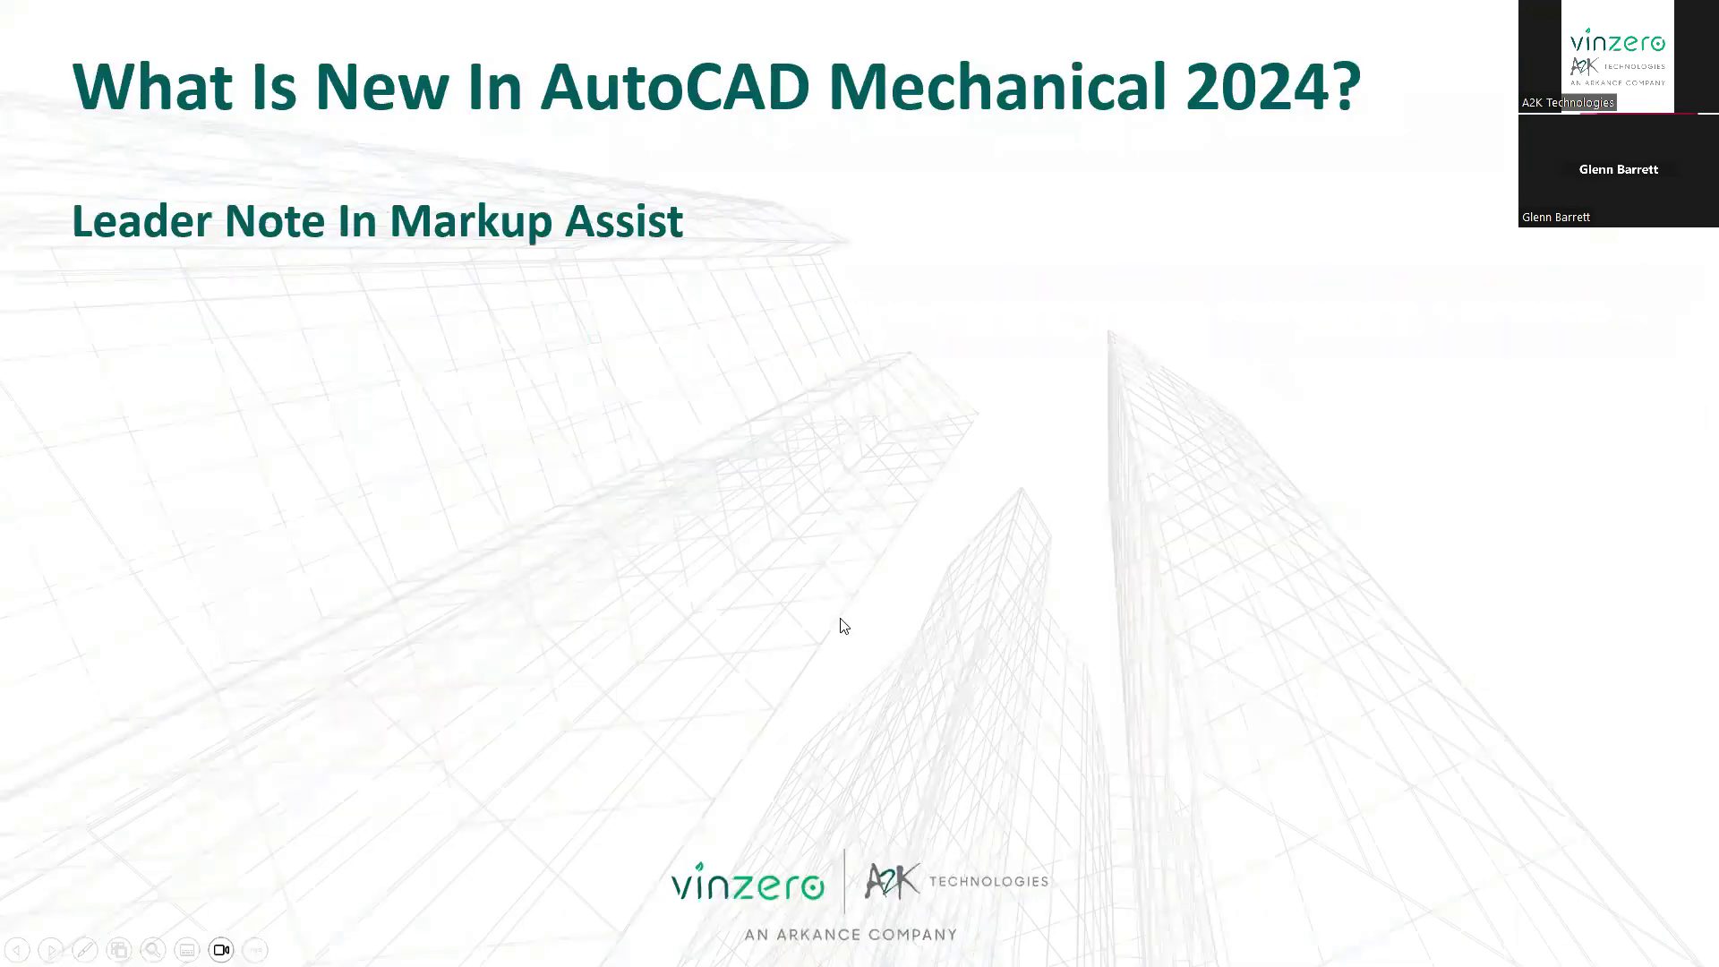
{"action": "left_click", "coordinate": [841, 626]}
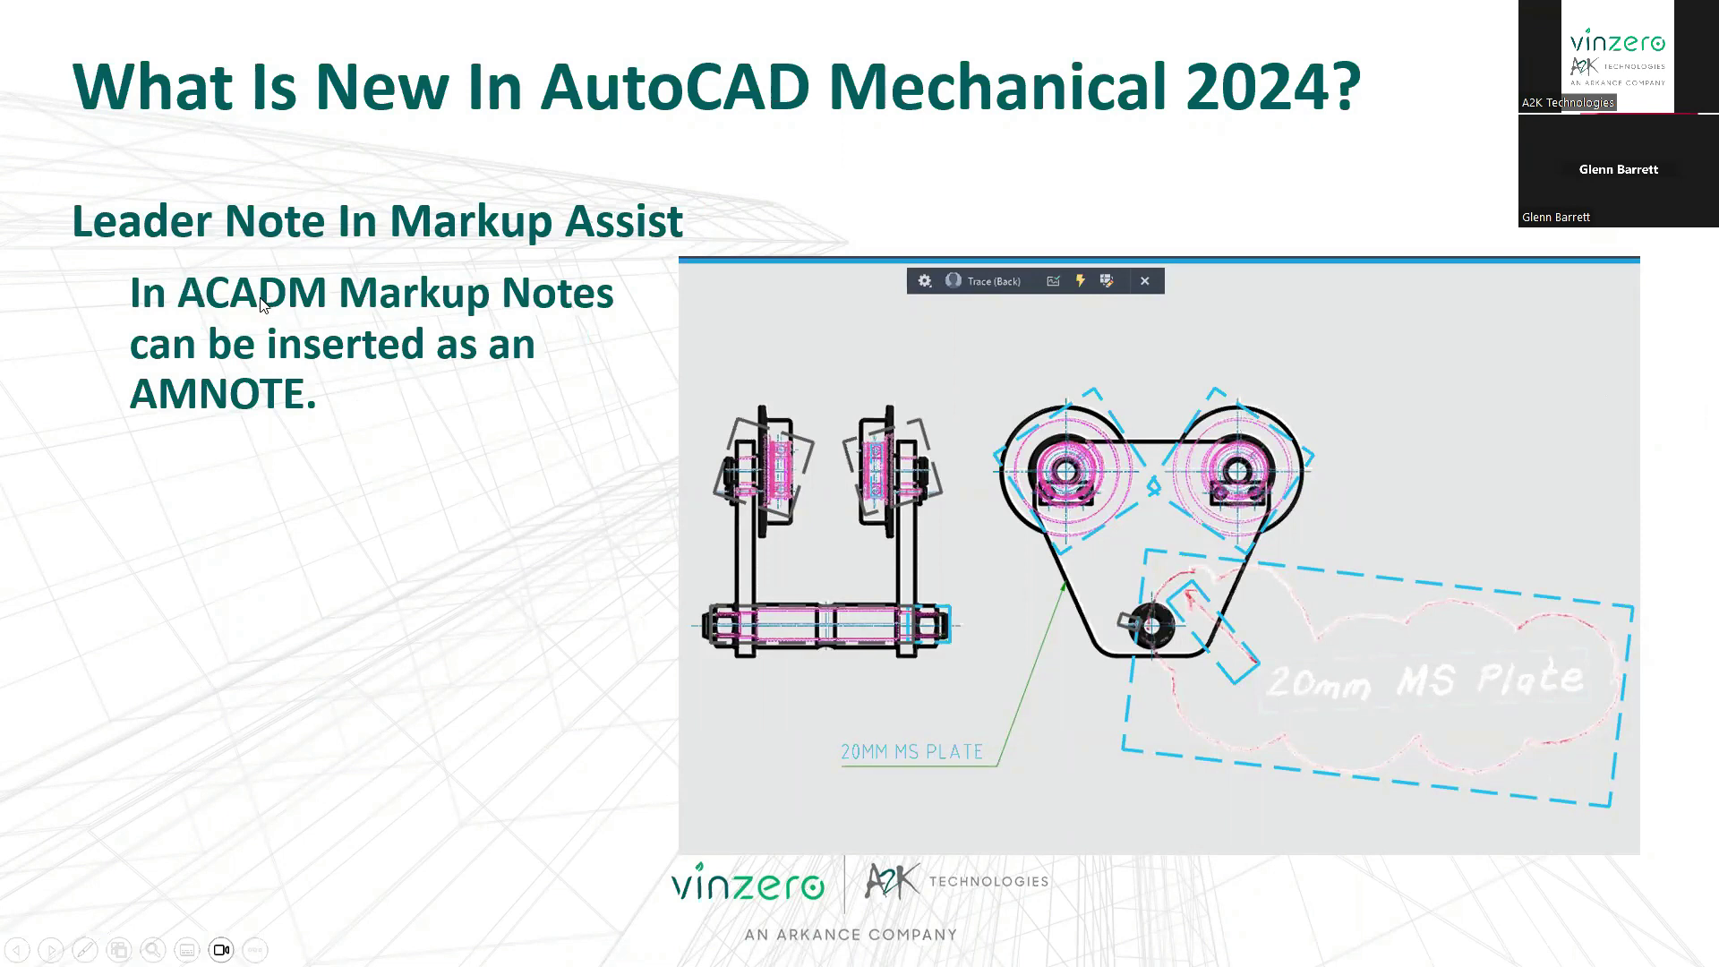
{"action": "left_click", "coordinate": [415, 524]}
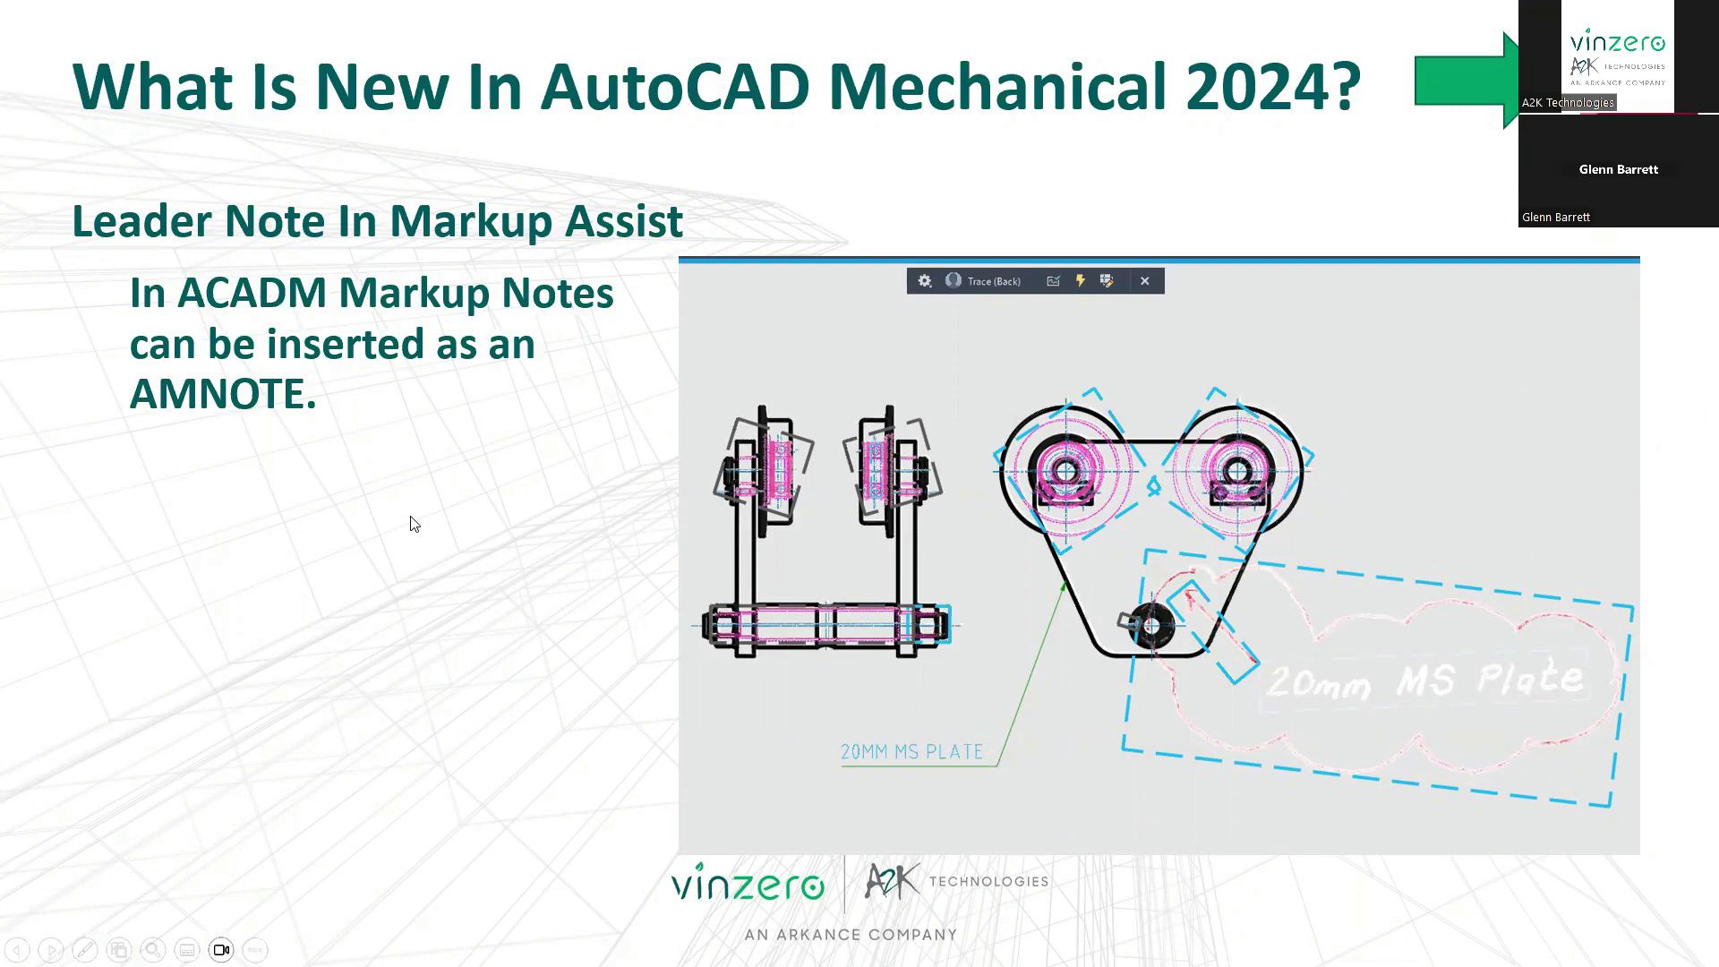
Switch back to AutoCAD Mechanical and open the recent drawing trolley_structure.
{"action": "key", "text": "alt+Tab"}
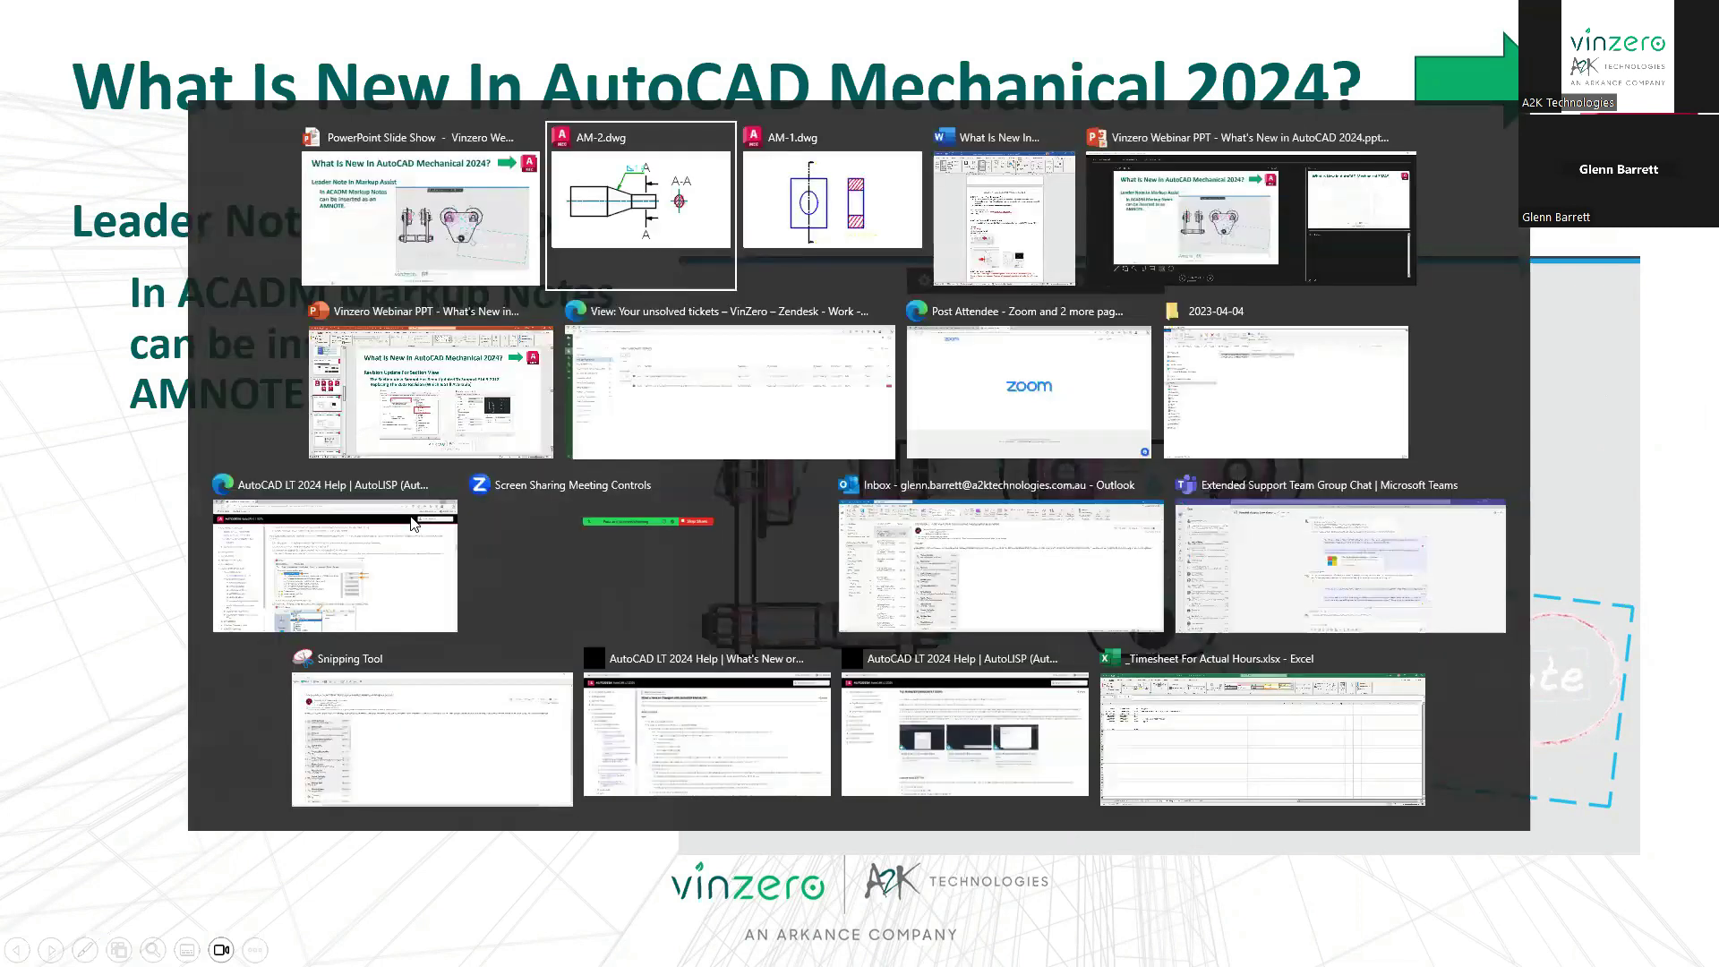
{"action": "left_click", "coordinate": [607, 228]}
{"action": "left_click", "coordinate": [63, 149]}
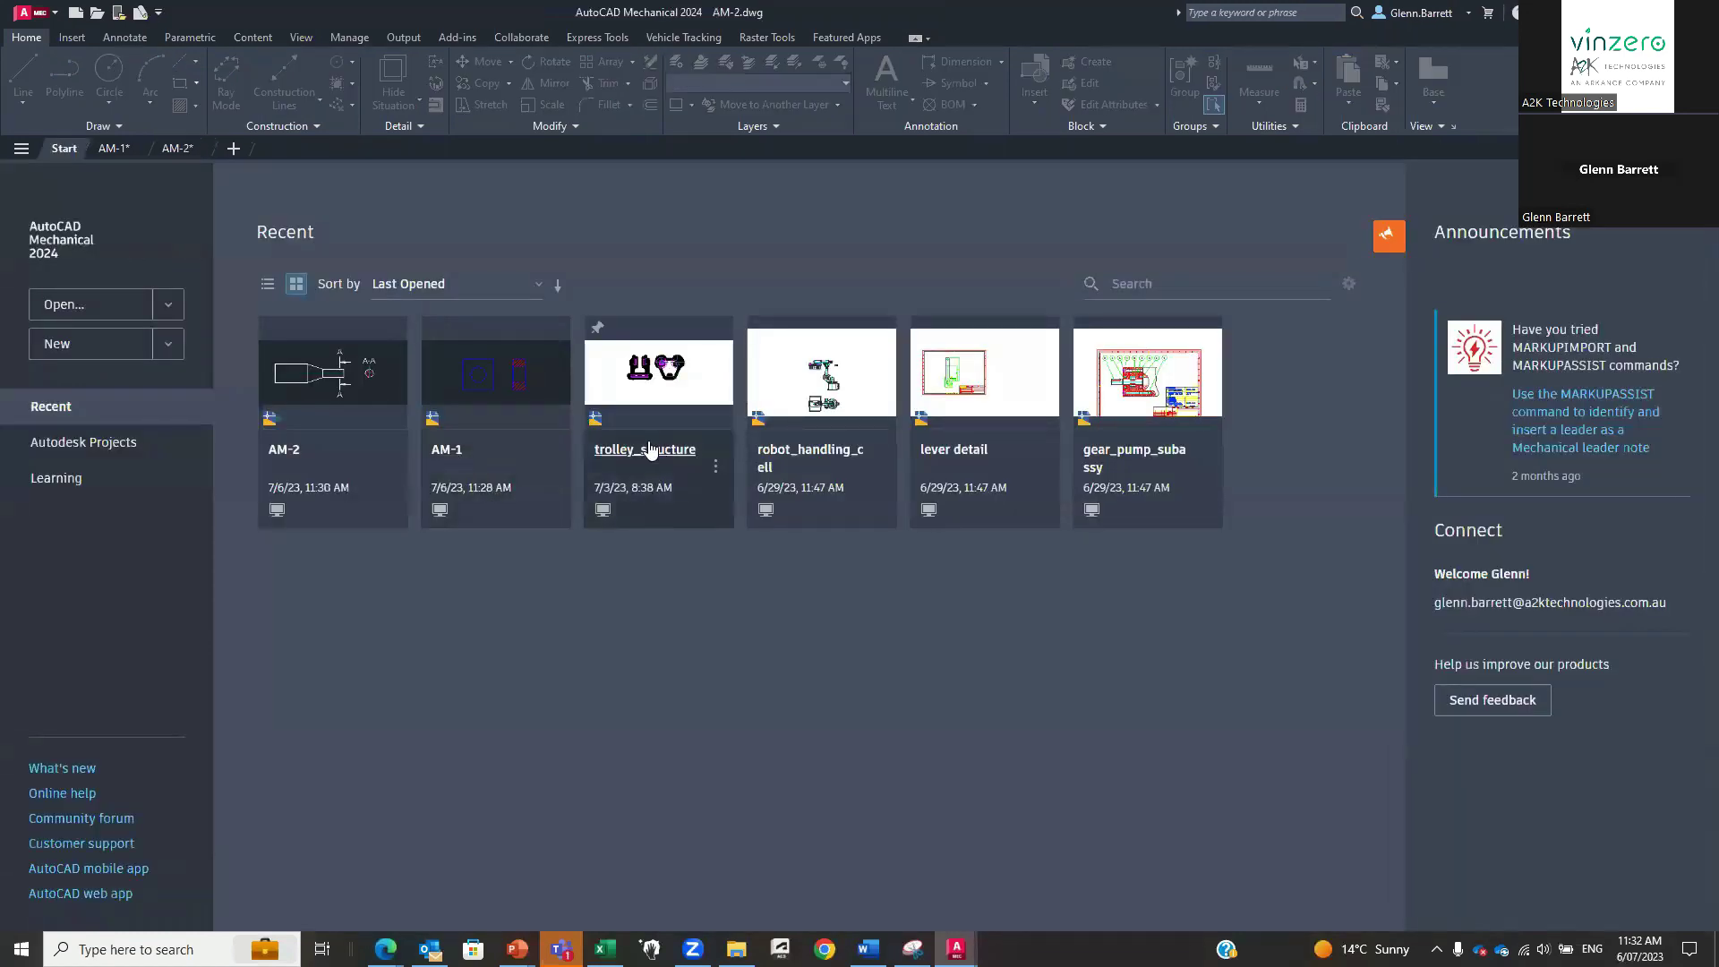
{"action": "left_click", "coordinate": [649, 449]}
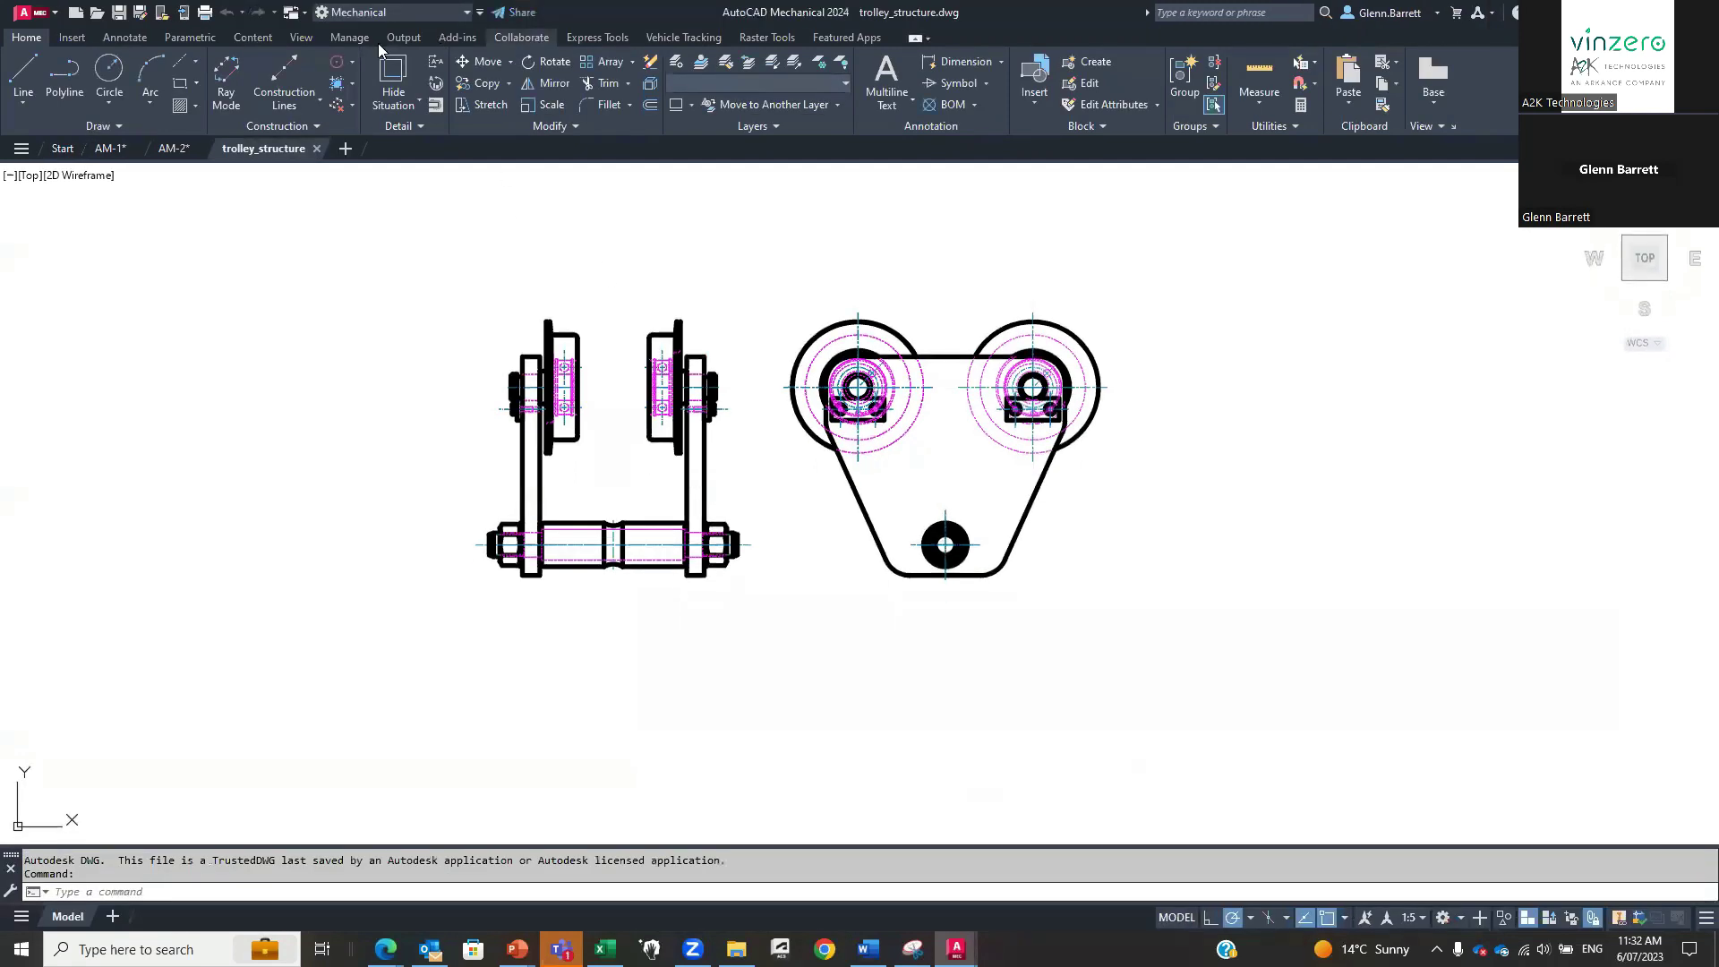
Open the Trolley_Structure_Markup trace over the drawing and close the list of traces.
{"action": "left_click", "coordinate": [517, 38]}
{"action": "left_click", "coordinate": [189, 85]}
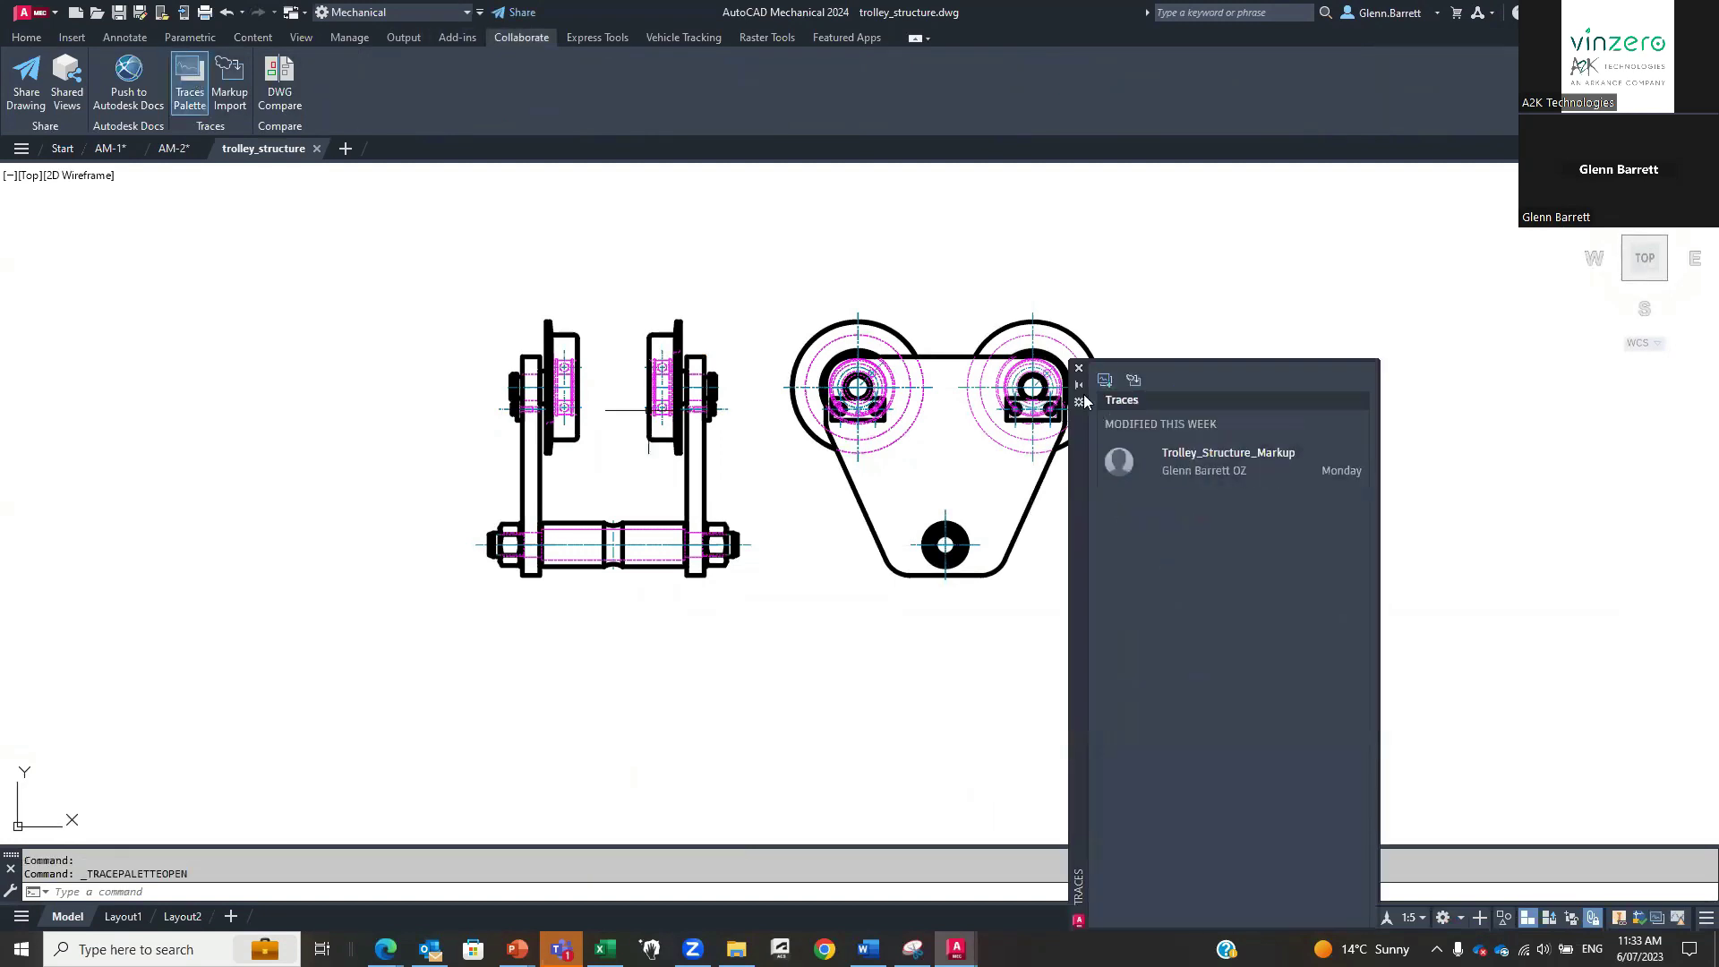
{"action": "left_click", "coordinate": [1212, 472]}
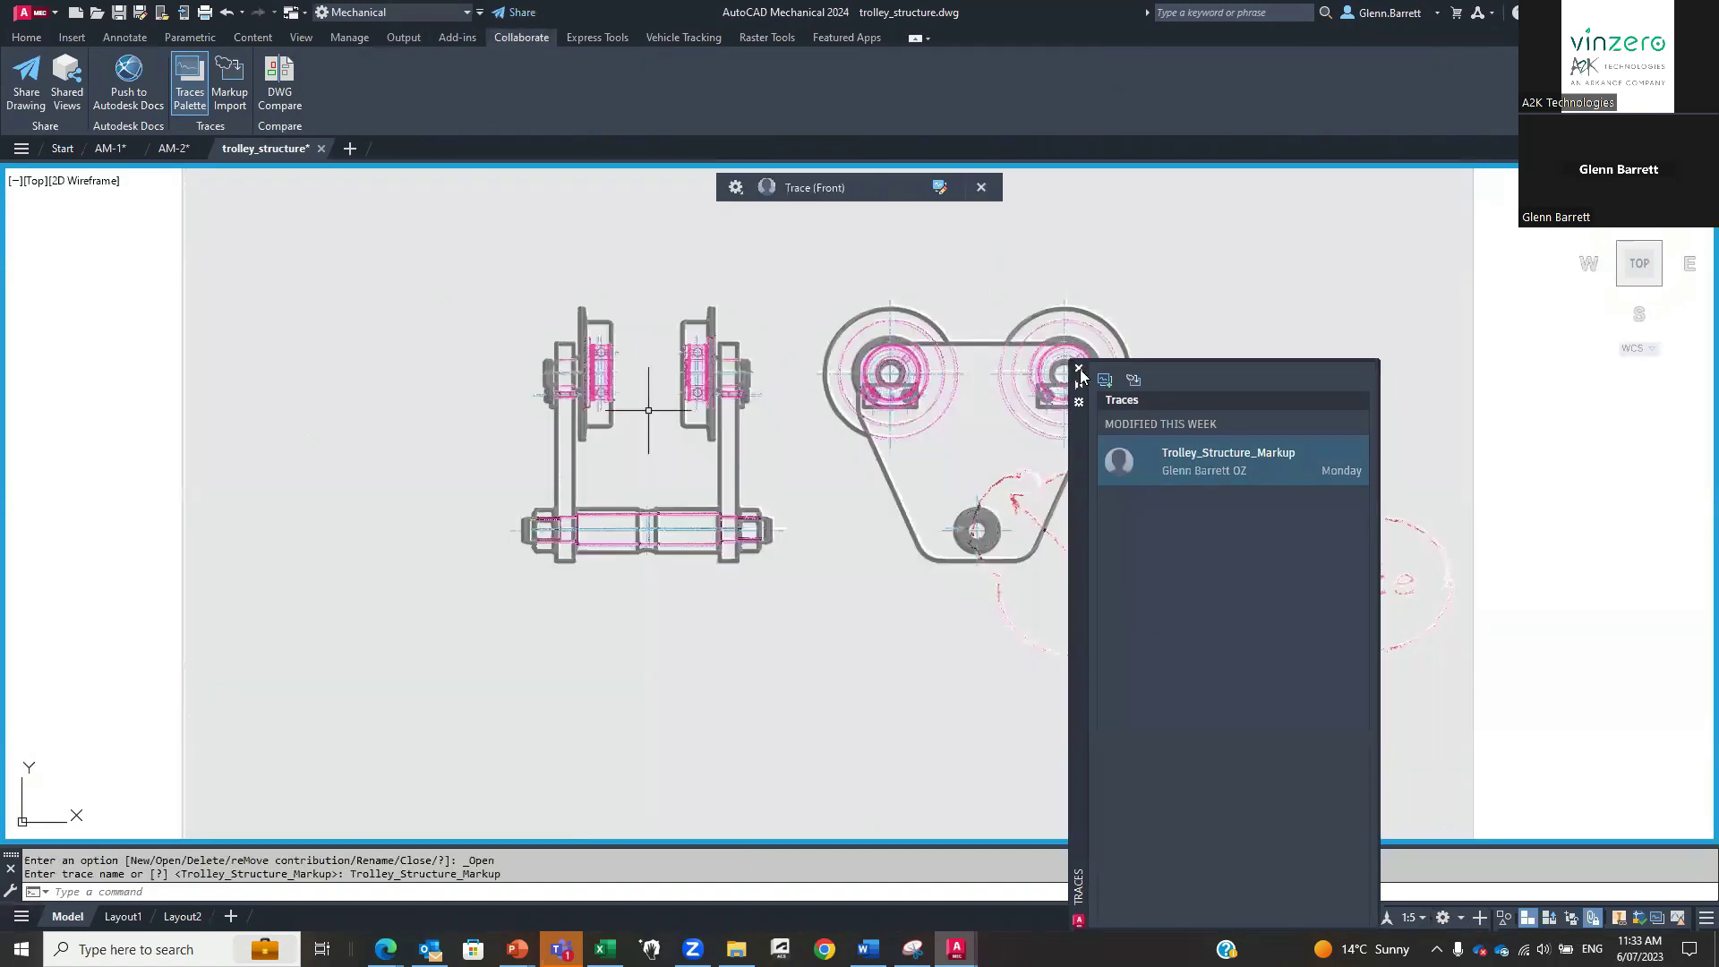
{"action": "left_click", "coordinate": [1080, 369]}
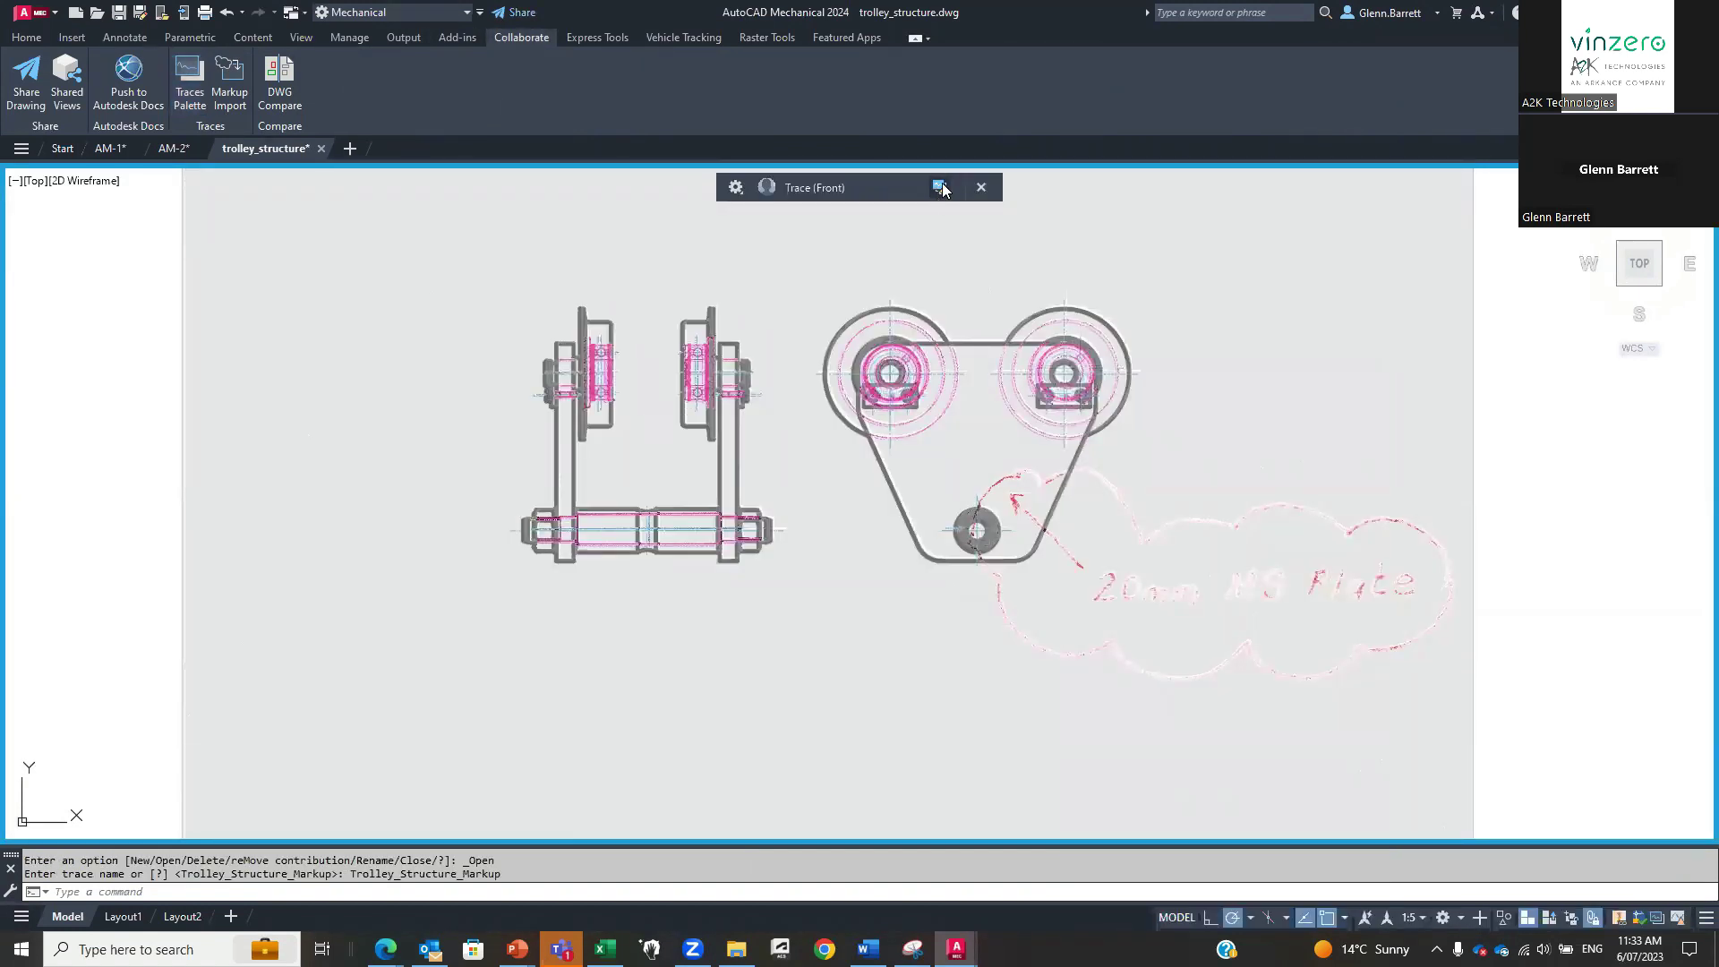
Send the trace to the back and open Markup Assist for the handwritten "20mm MS Plate" note.
{"action": "left_click", "coordinate": [940, 187]}
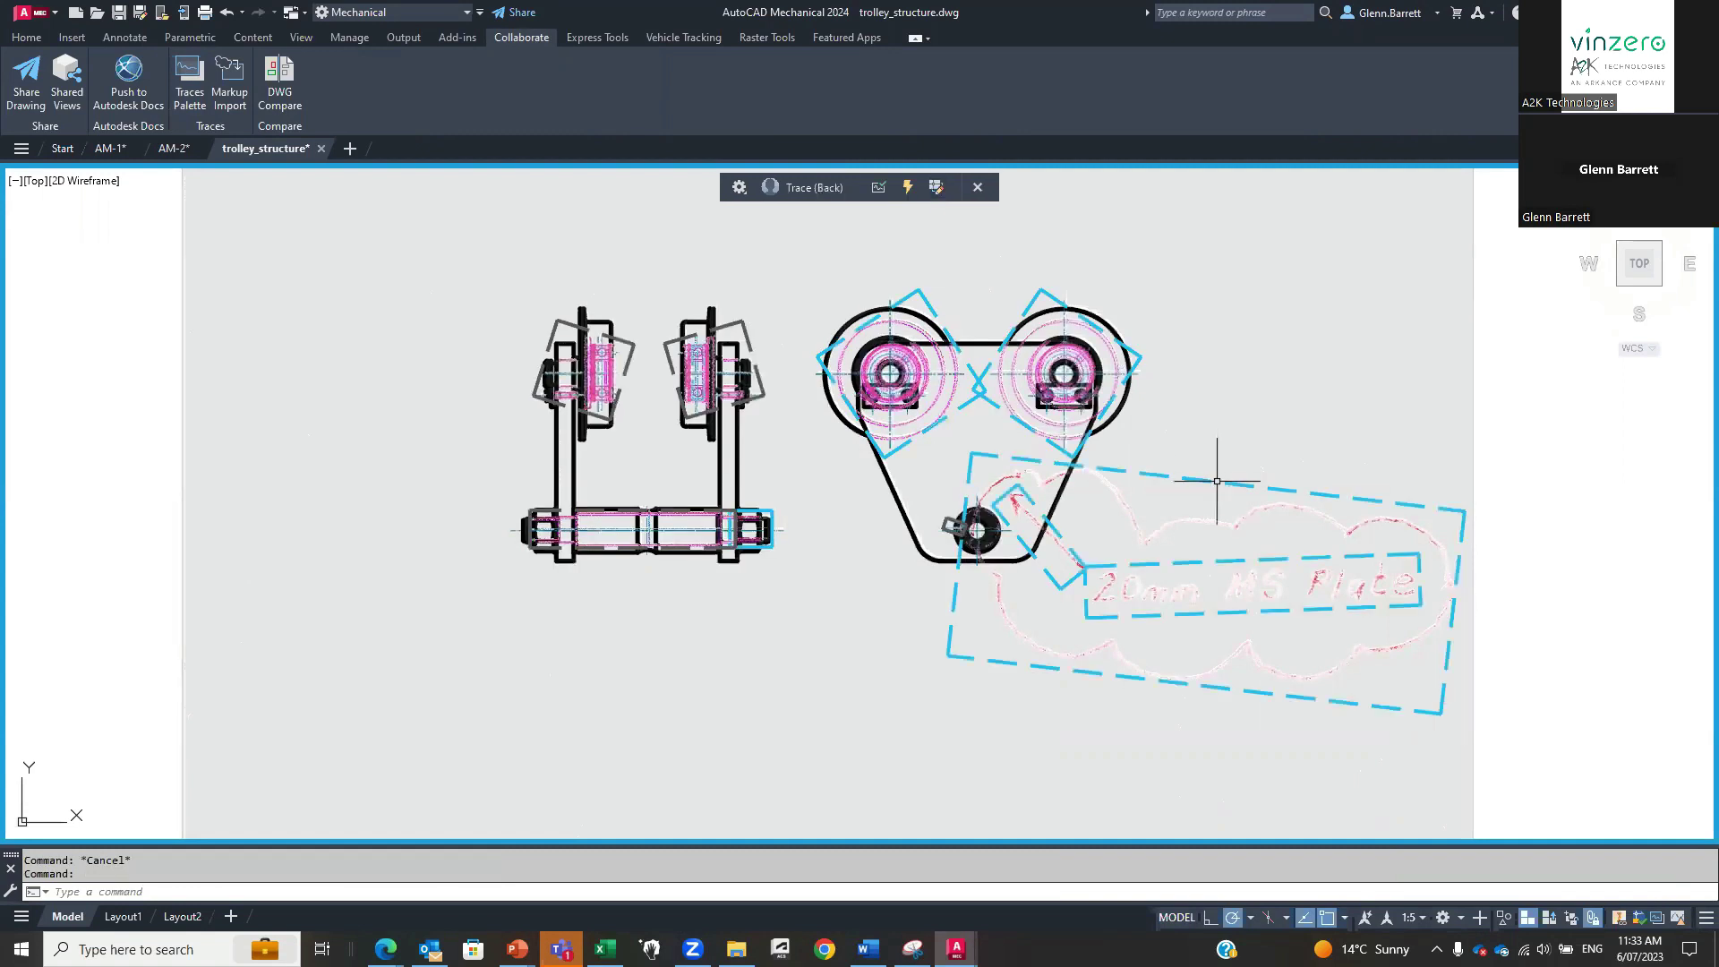
{"action": "left_click", "coordinate": [1150, 619]}
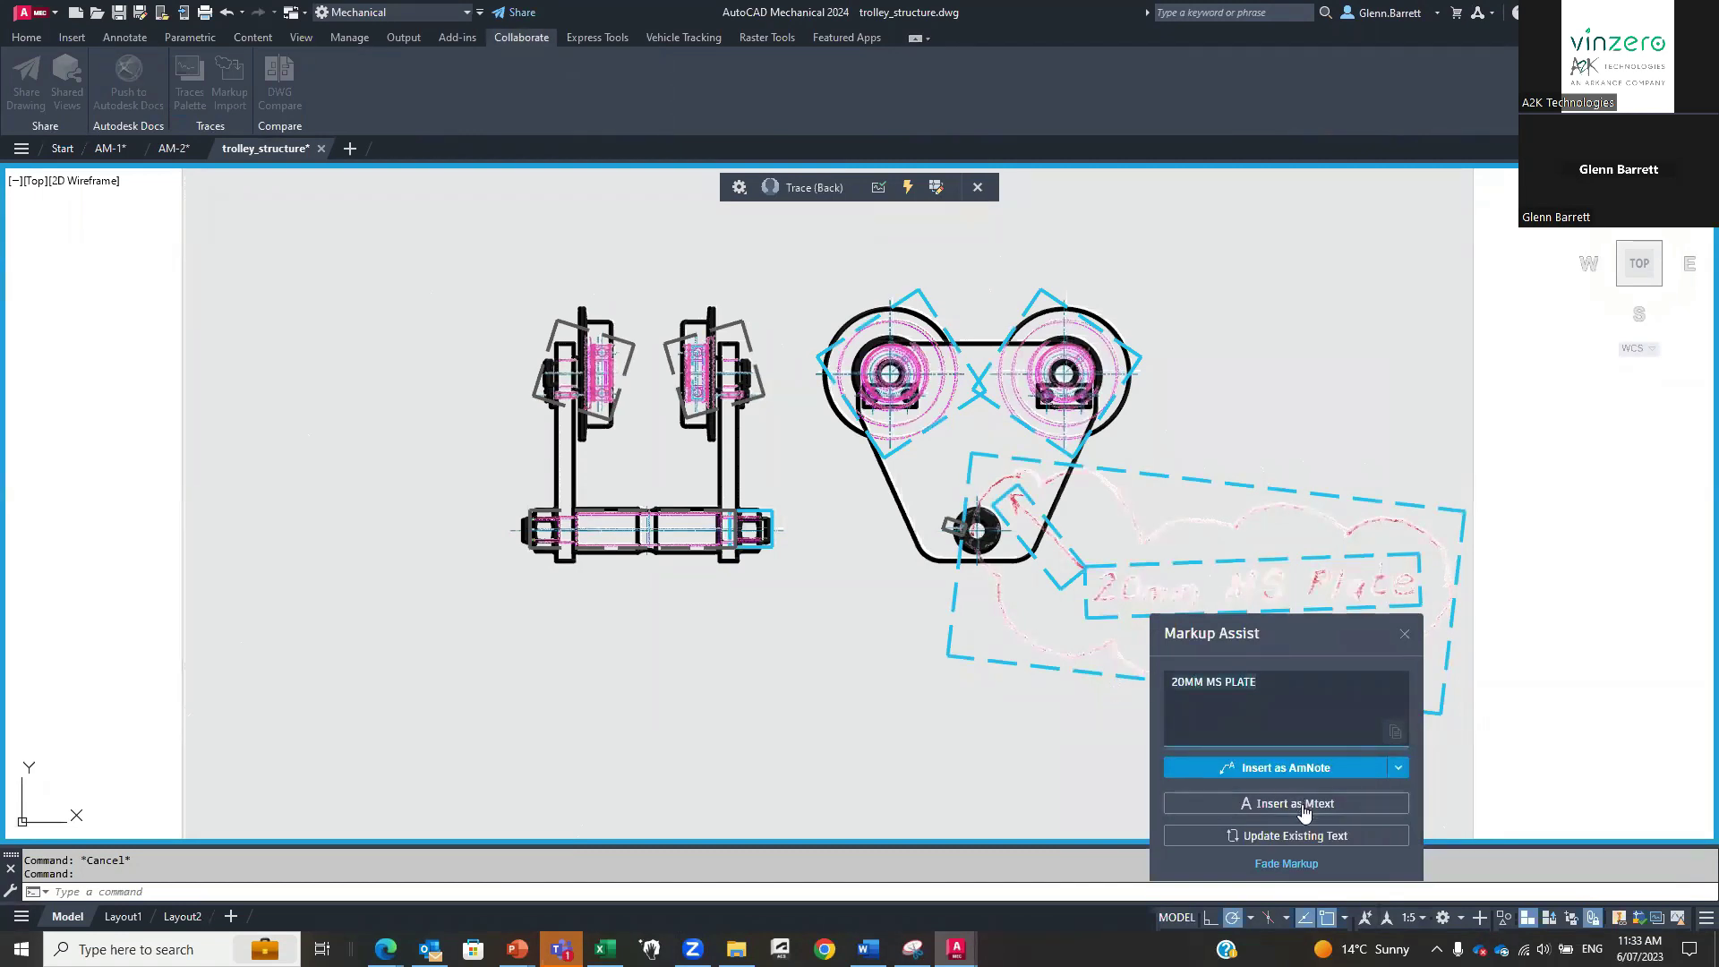
Insert the 20MM MS PLATE markup text as an AmNote attached to the trolley plate's lower corner, and close the trace.
{"action": "left_click", "coordinate": [1300, 770]}
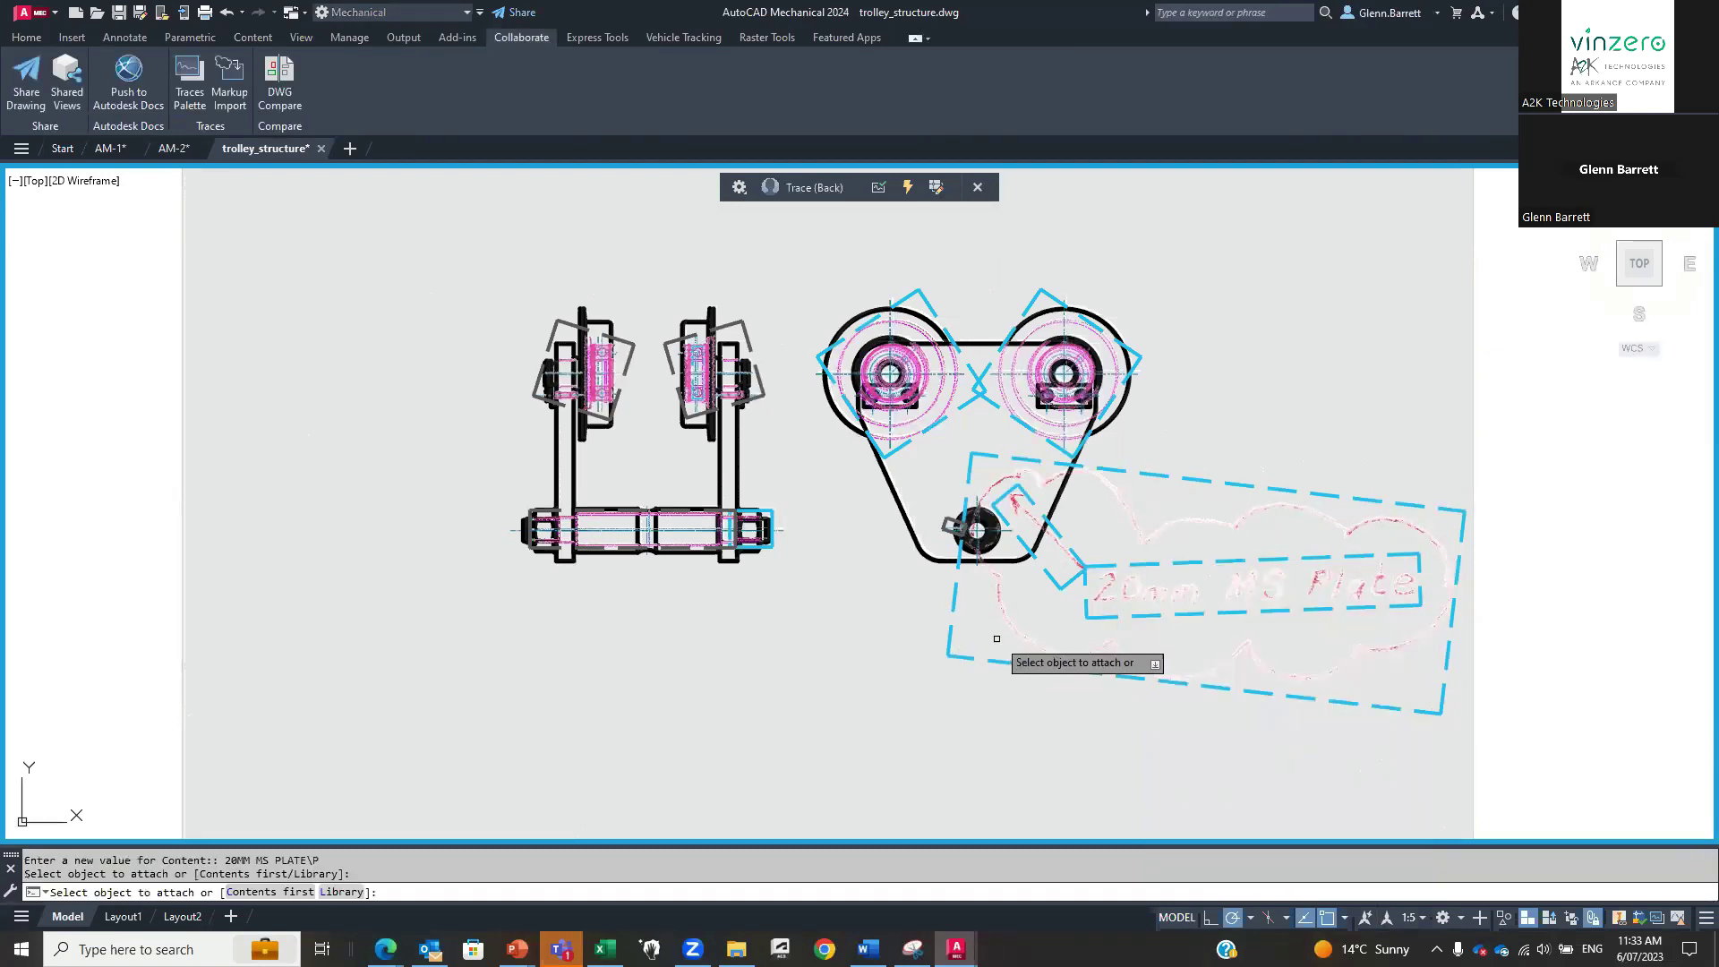
{"action": "left_click", "coordinate": [931, 560]}
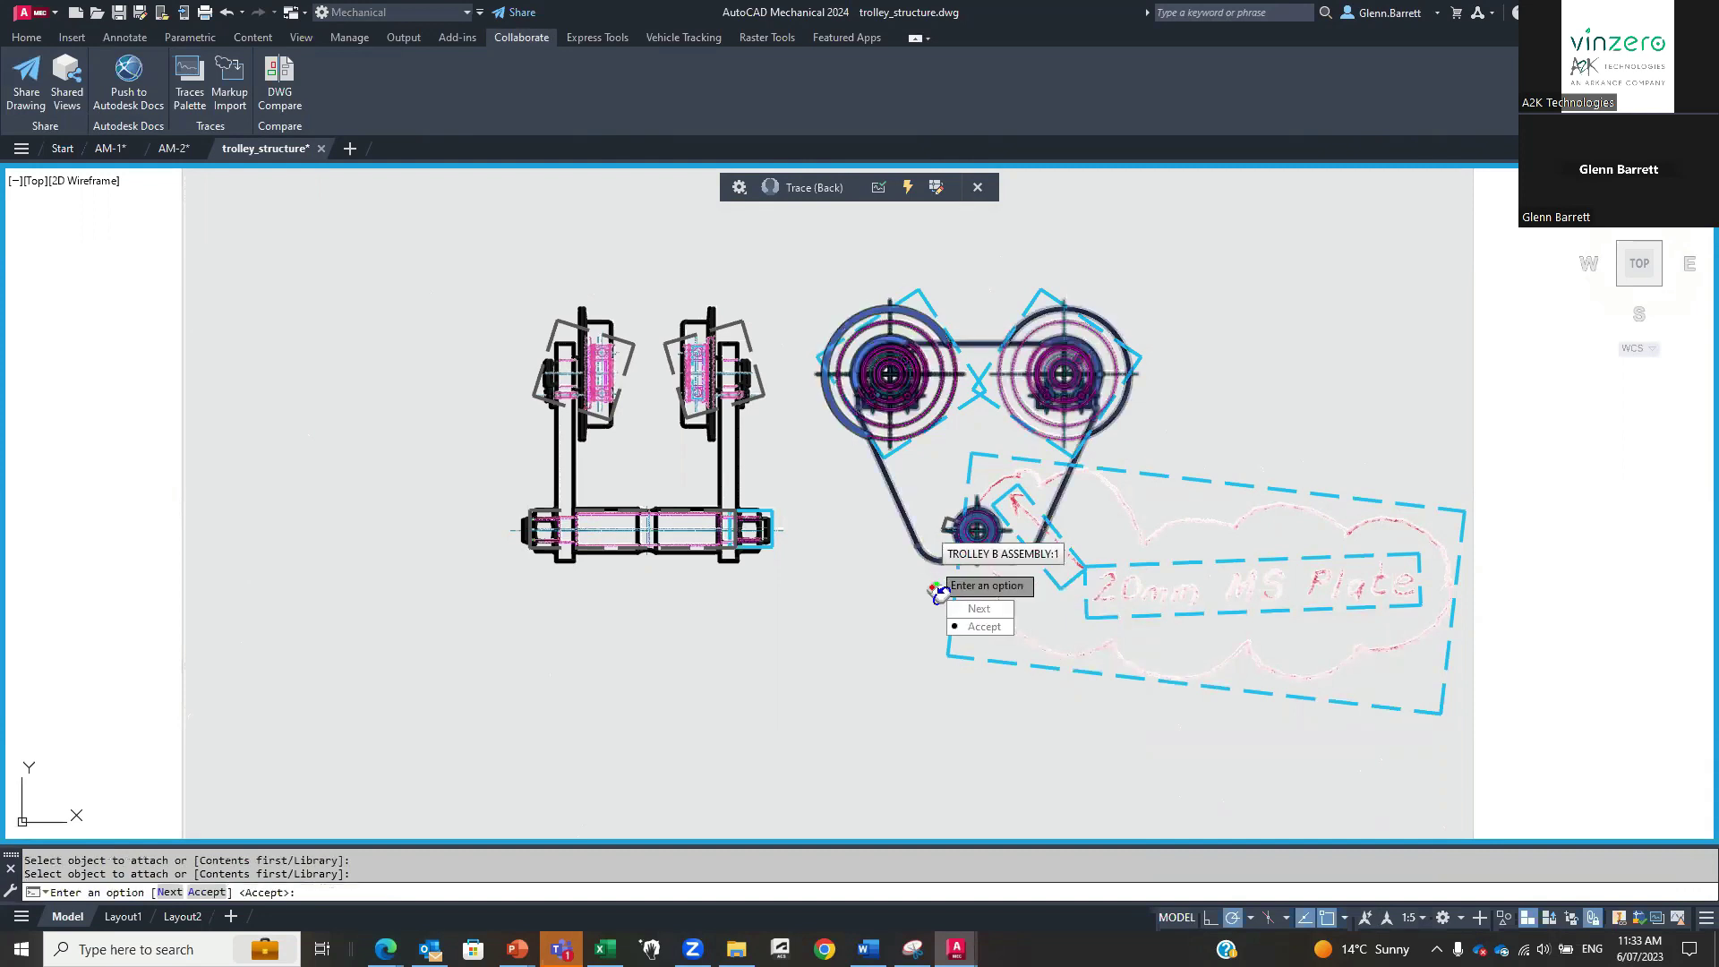
{"action": "left_click", "coordinate": [976, 627]}
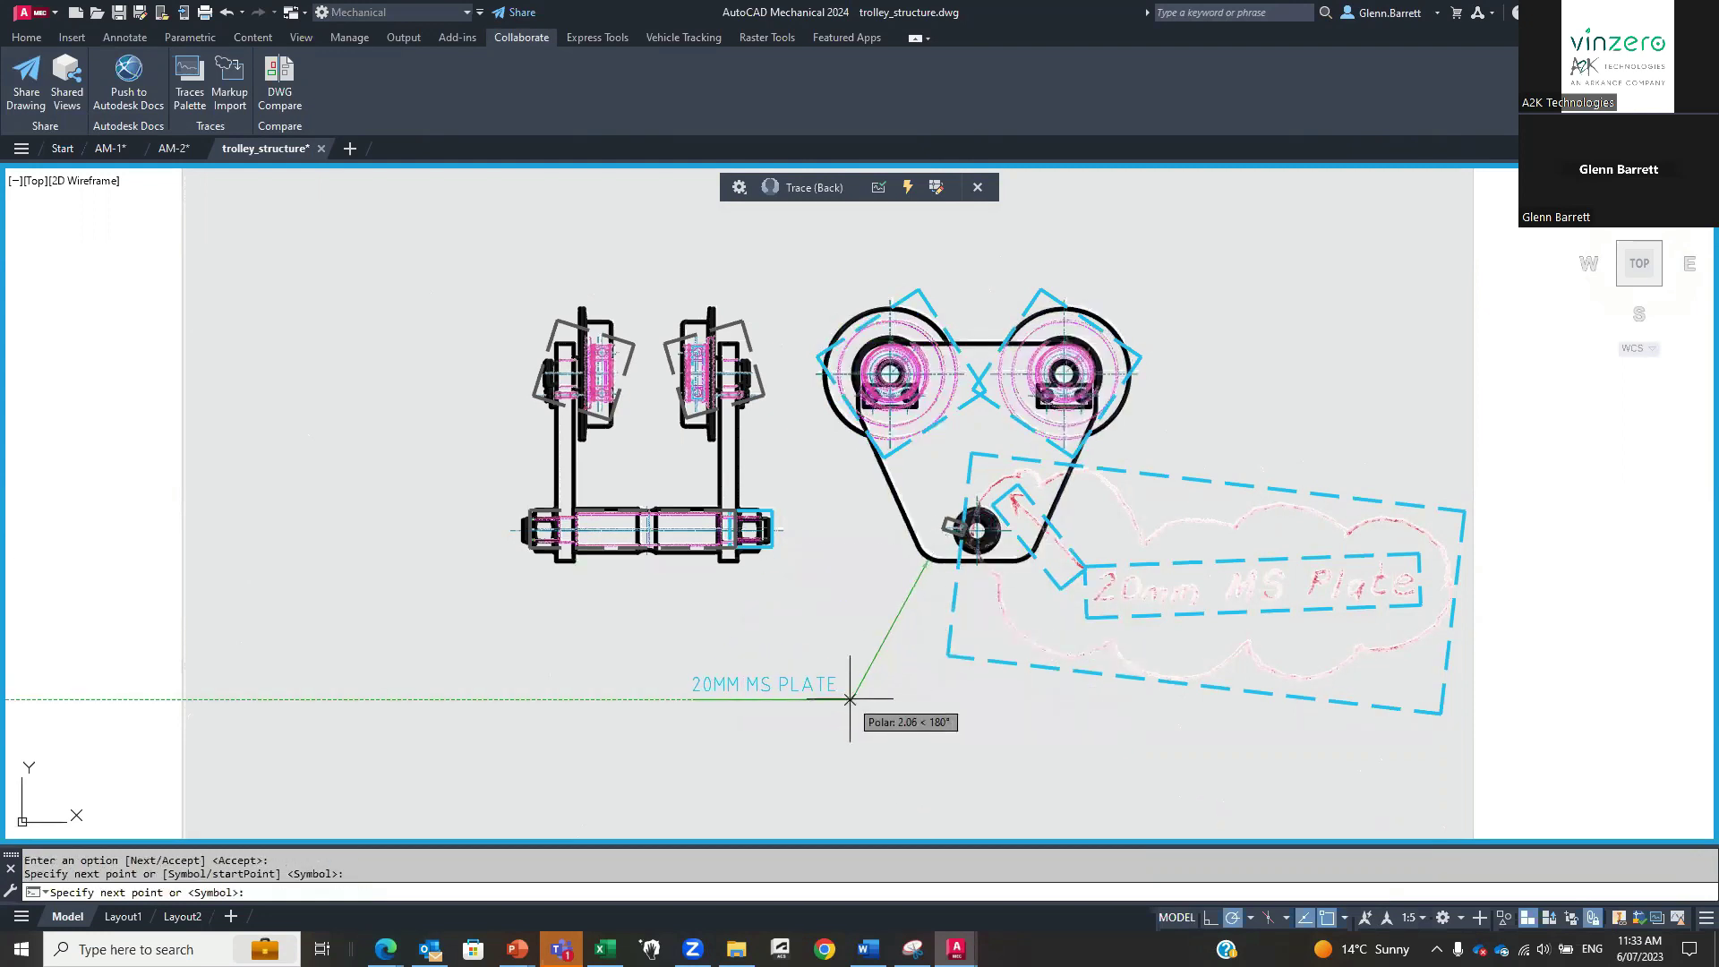
{"action": "key", "text": "Return"}
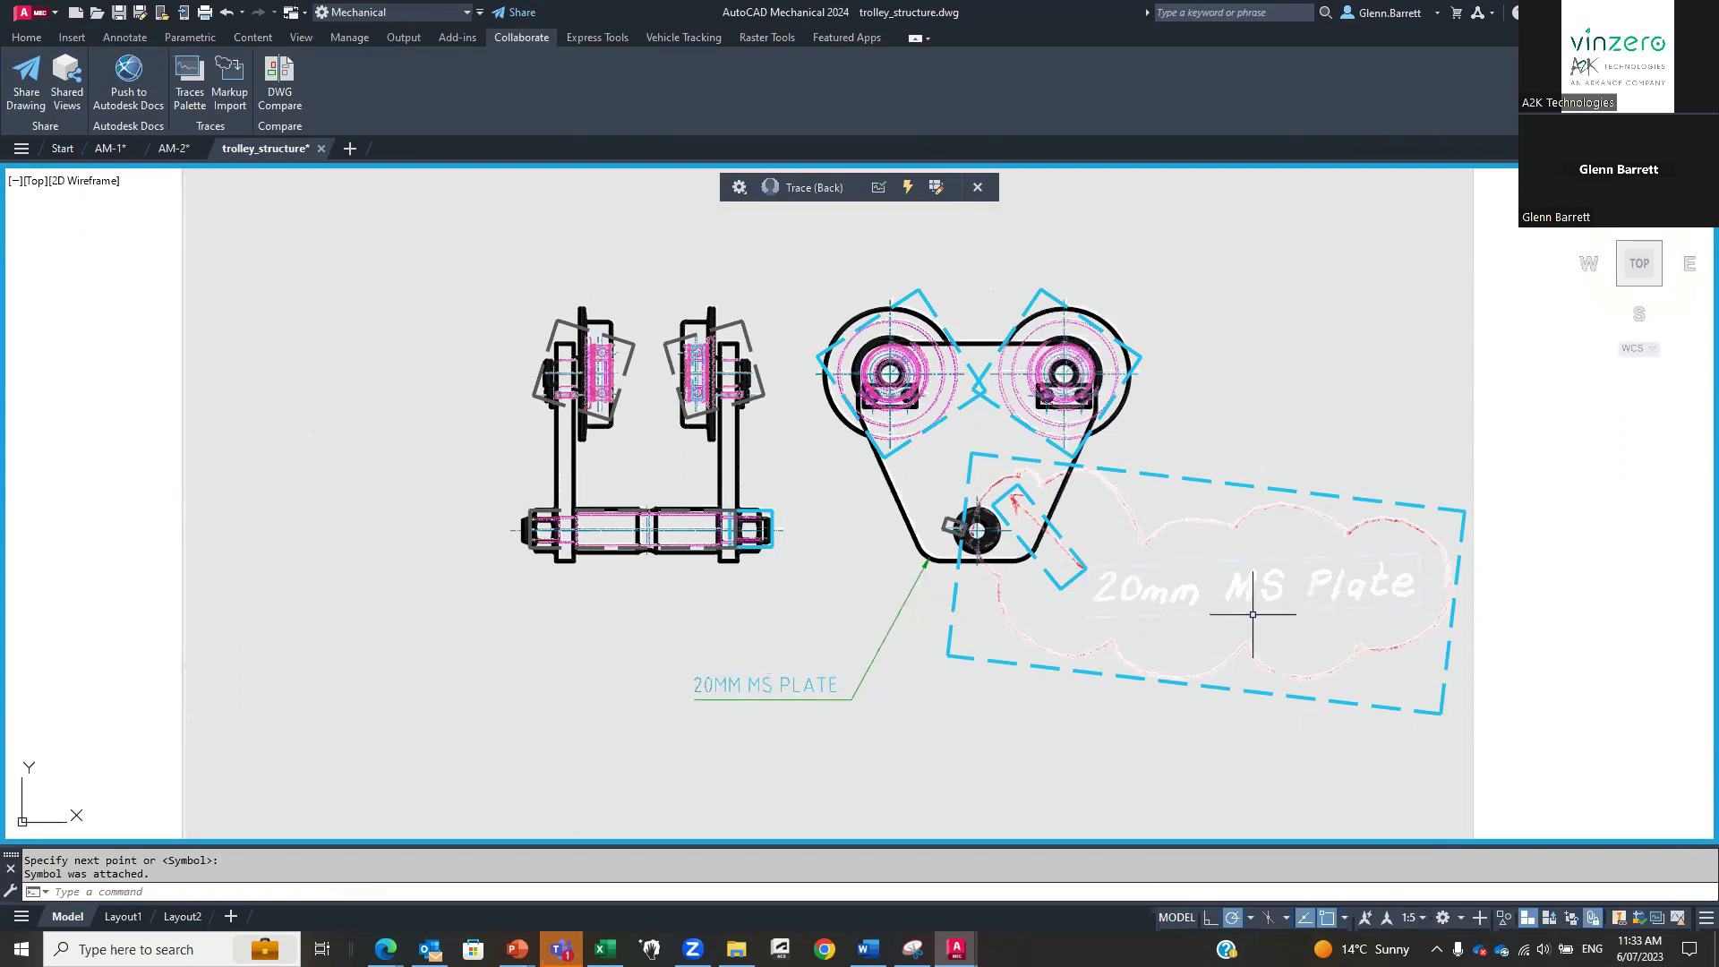
{"action": "scroll", "coordinate": [1252, 614], "scroll_direction": "up", "scroll_amount": 5}
{"action": "scroll", "coordinate": [1241, 631], "scroll_direction": "down", "scroll_amount": 5}
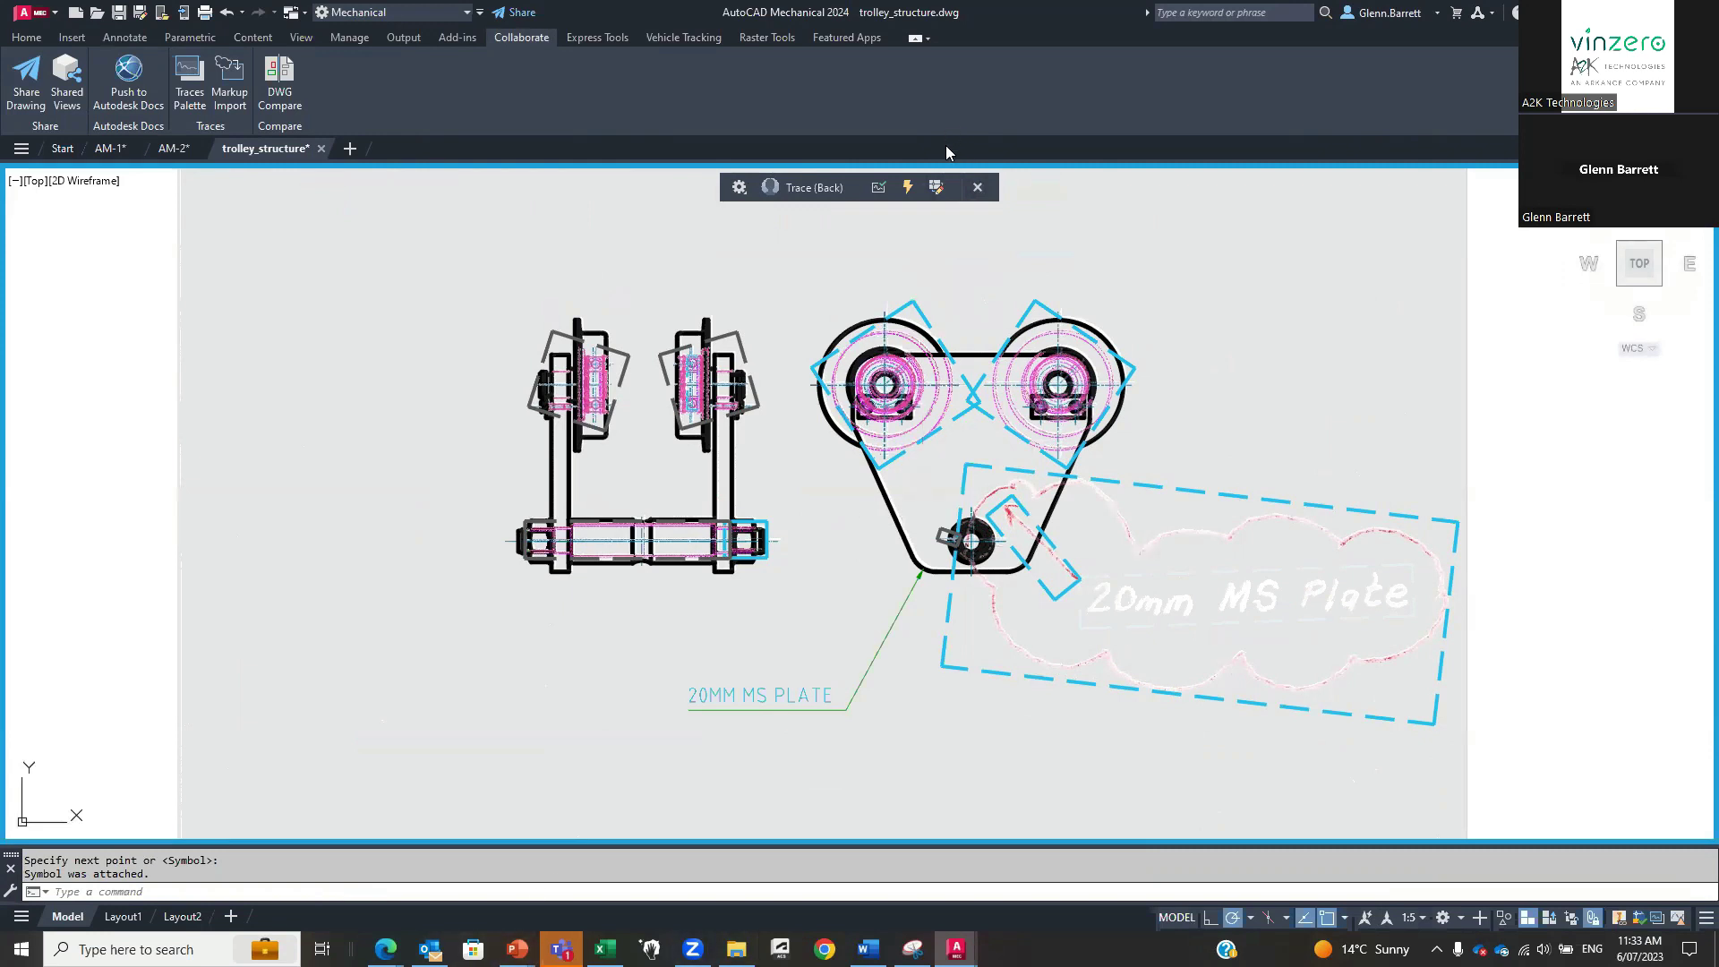
{"action": "left_click", "coordinate": [976, 186]}
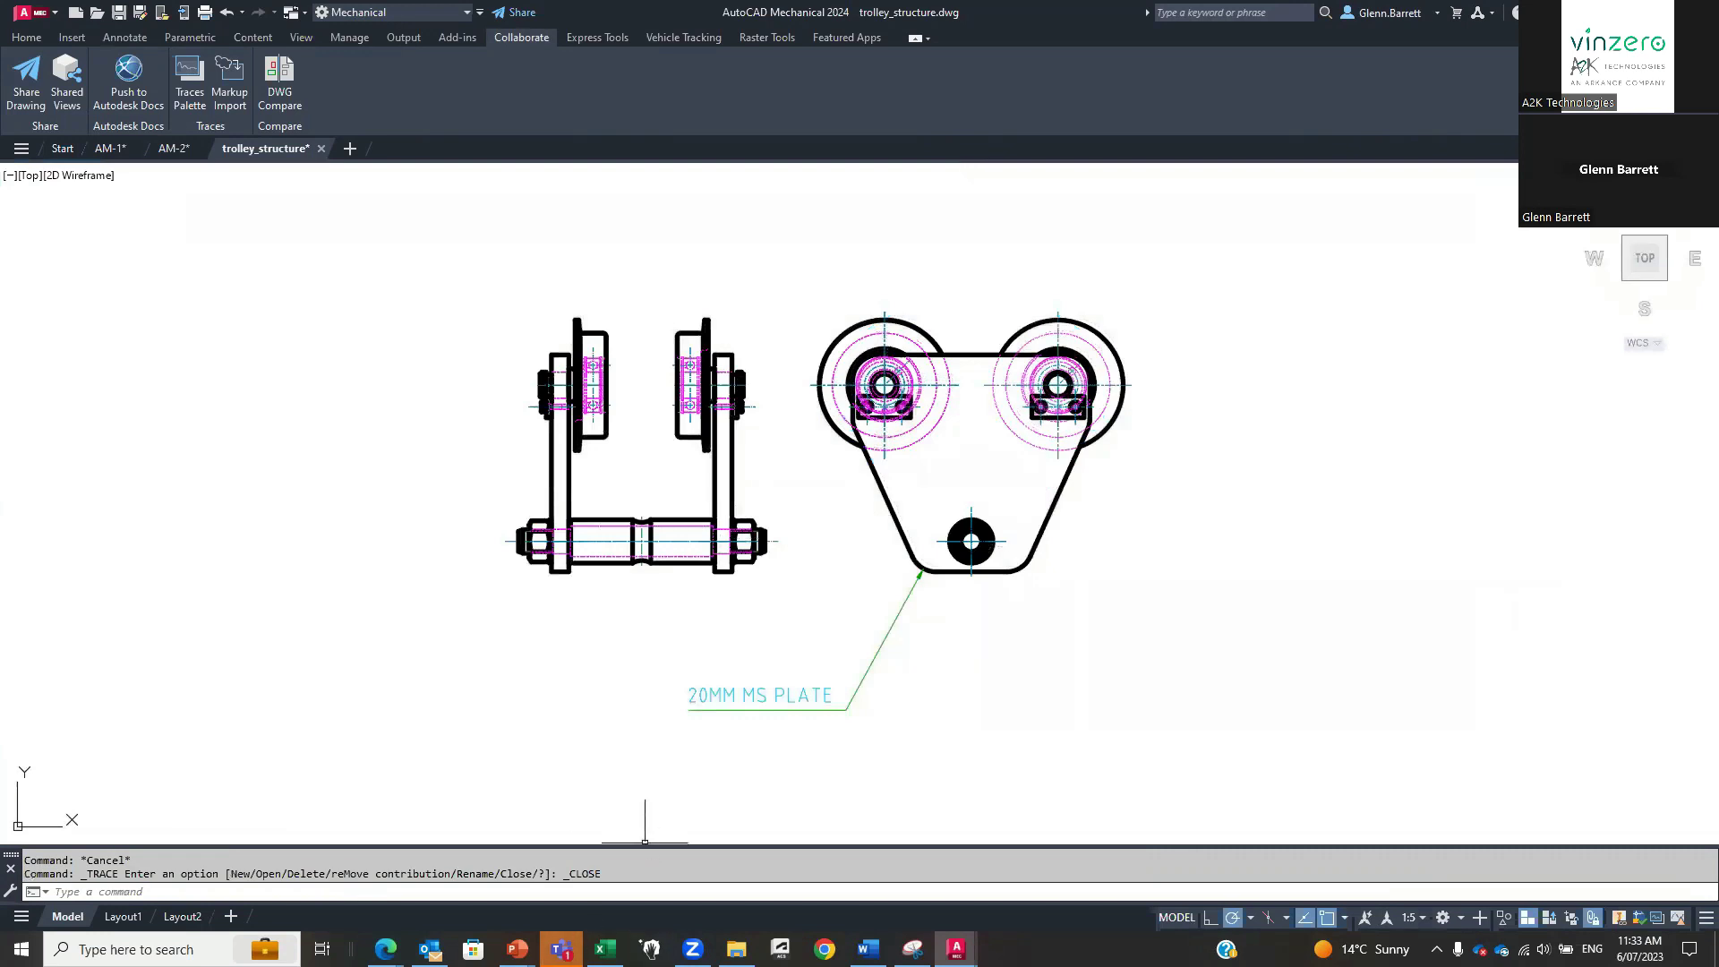
Switch to the running PowerPoint slide show and advance to the Content Library – JIS B 1603 slide.
{"action": "left_click", "coordinate": [518, 949]}
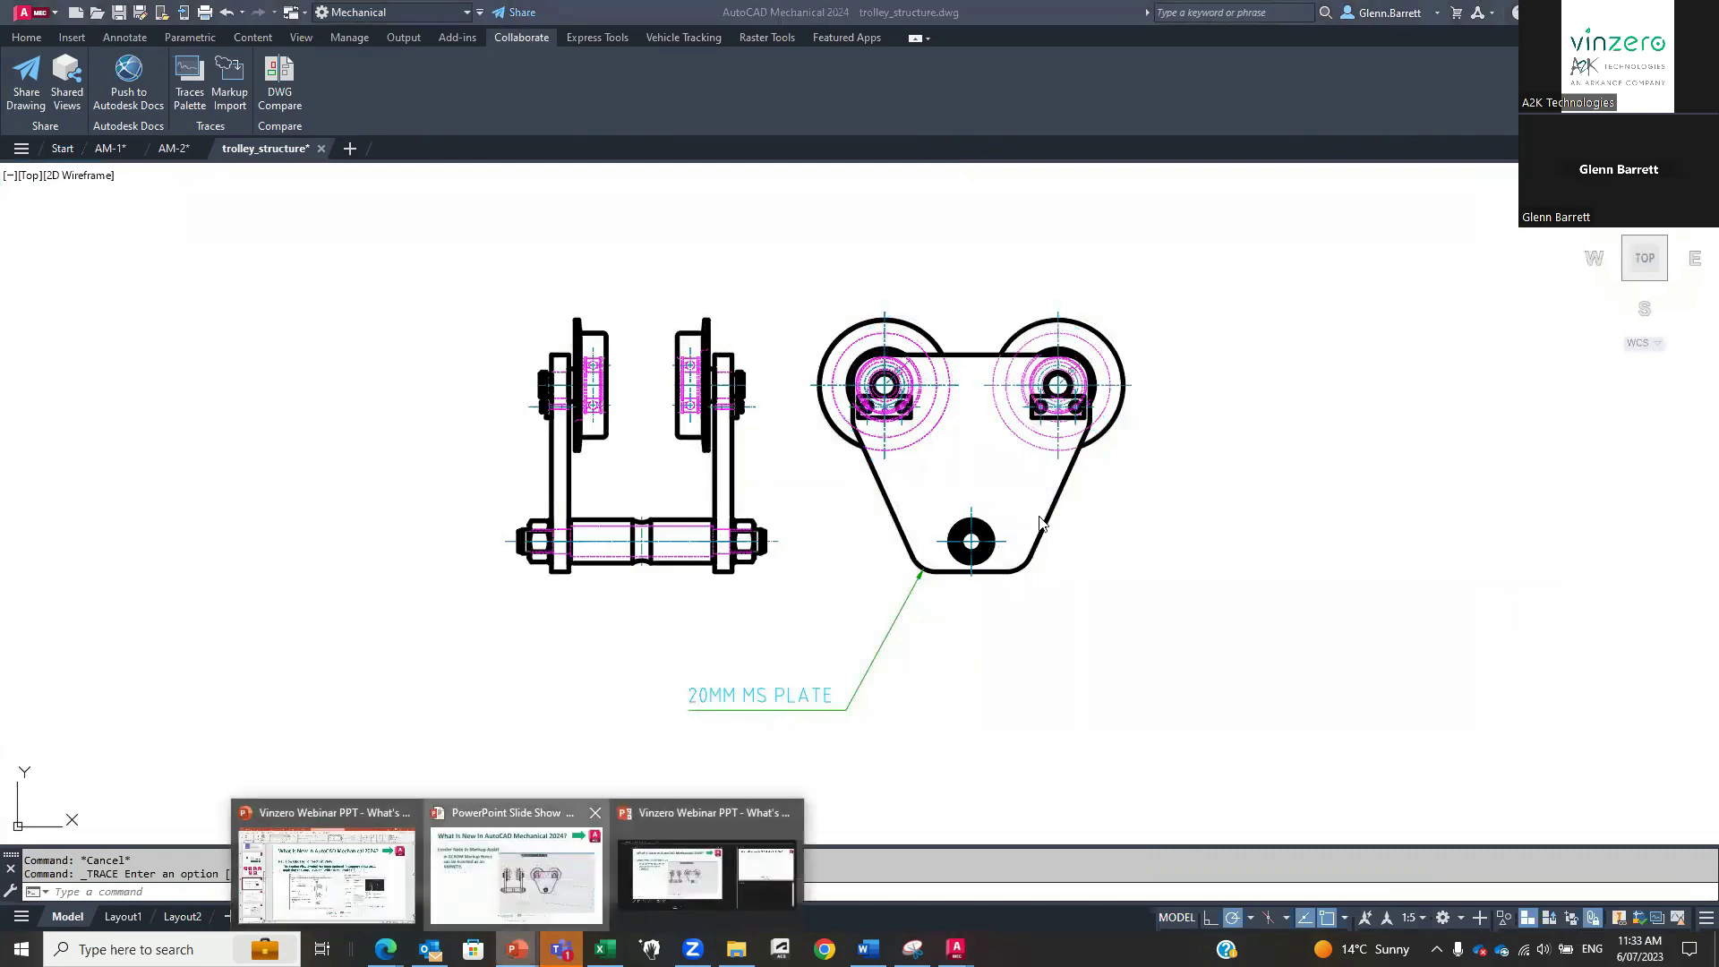
{"action": "left_click", "coordinate": [562, 866]}
{"action": "left_click", "coordinate": [1097, 442]}
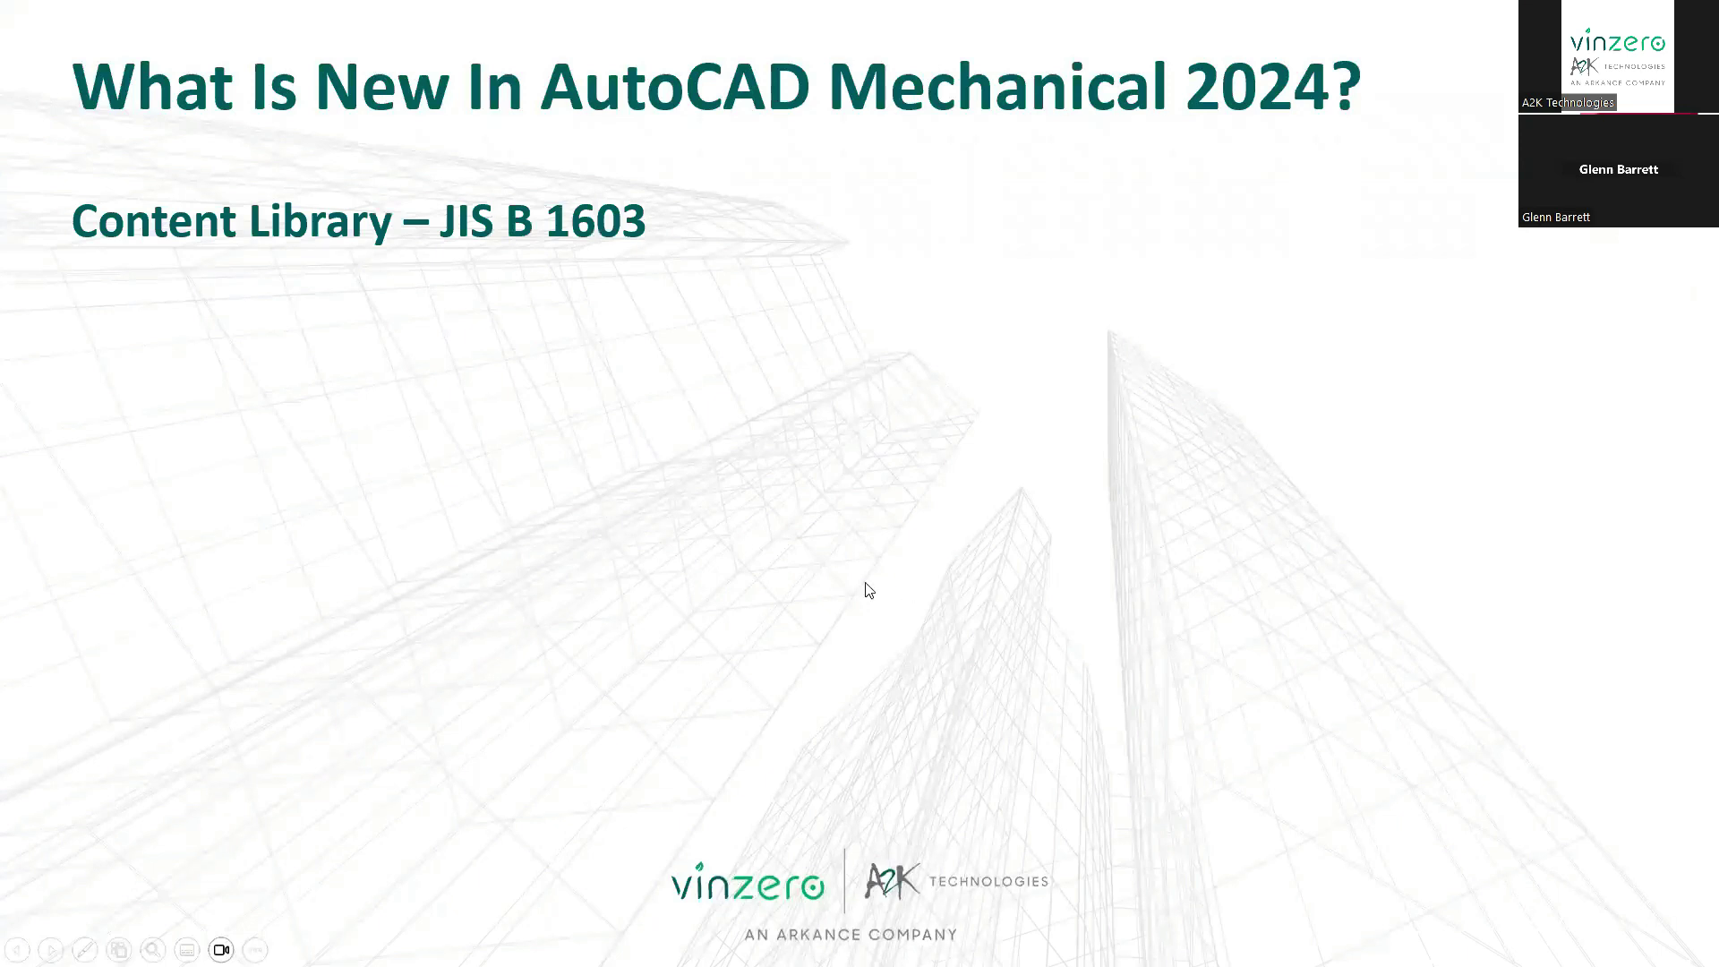
{"action": "left_click", "coordinate": [779, 548]}
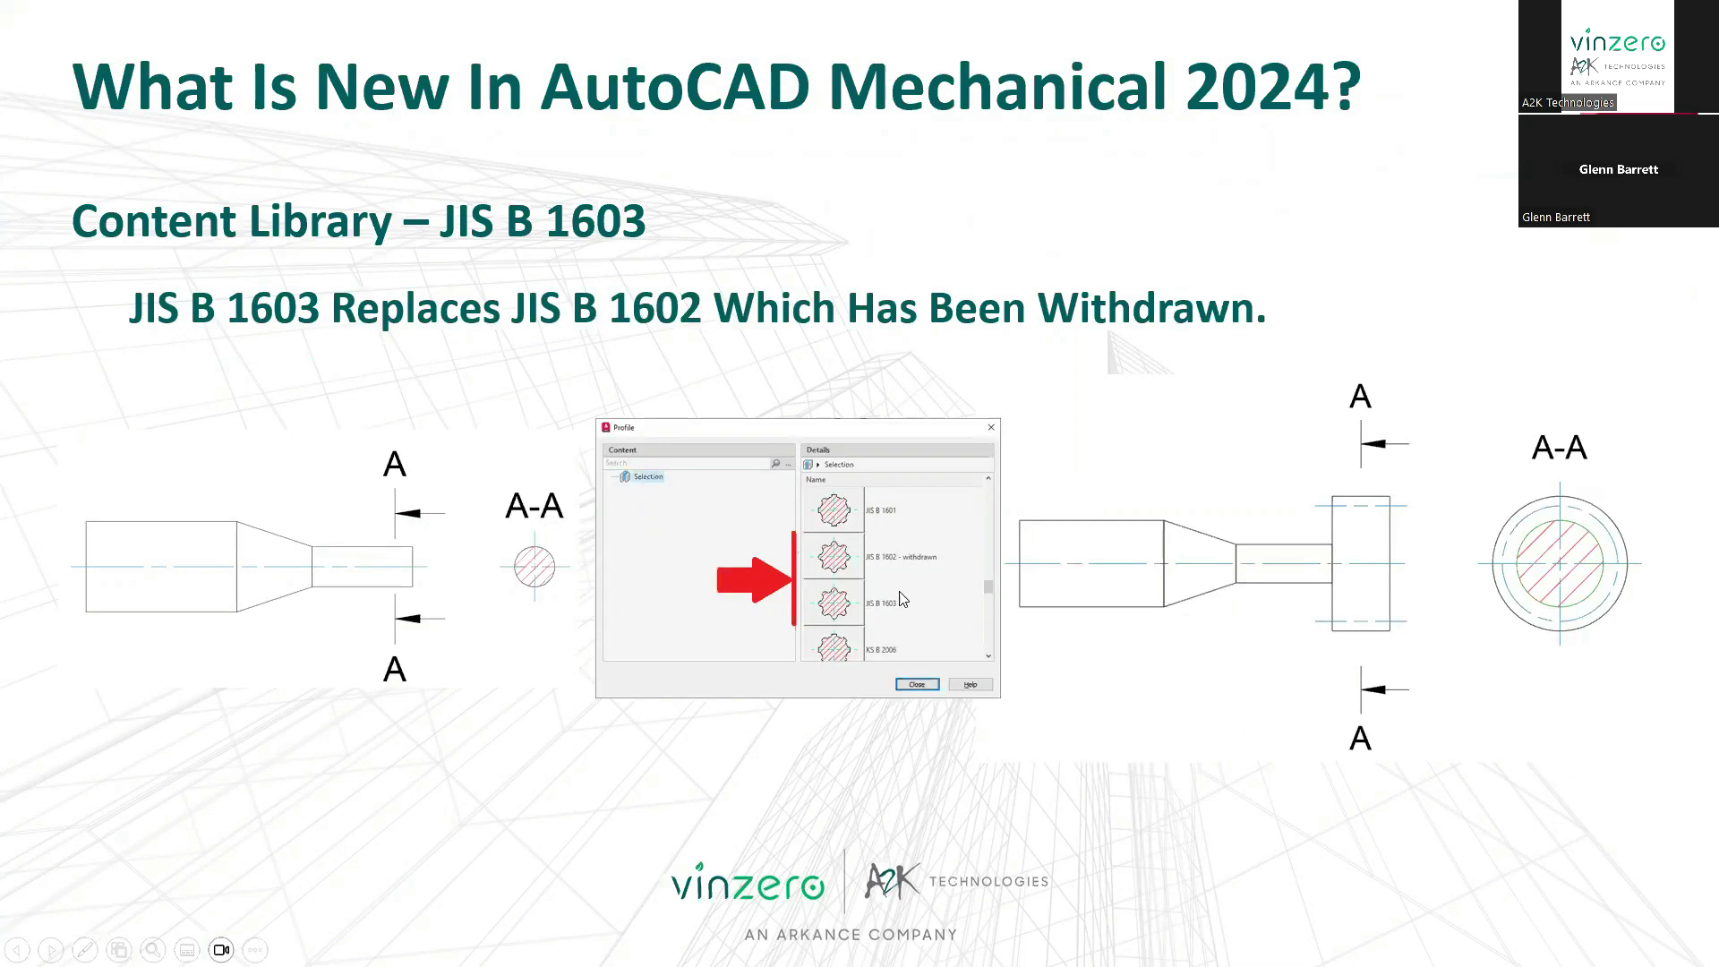
{"action": "left_click", "coordinate": [1077, 345]}
{"action": "left_click", "coordinate": [1076, 344]}
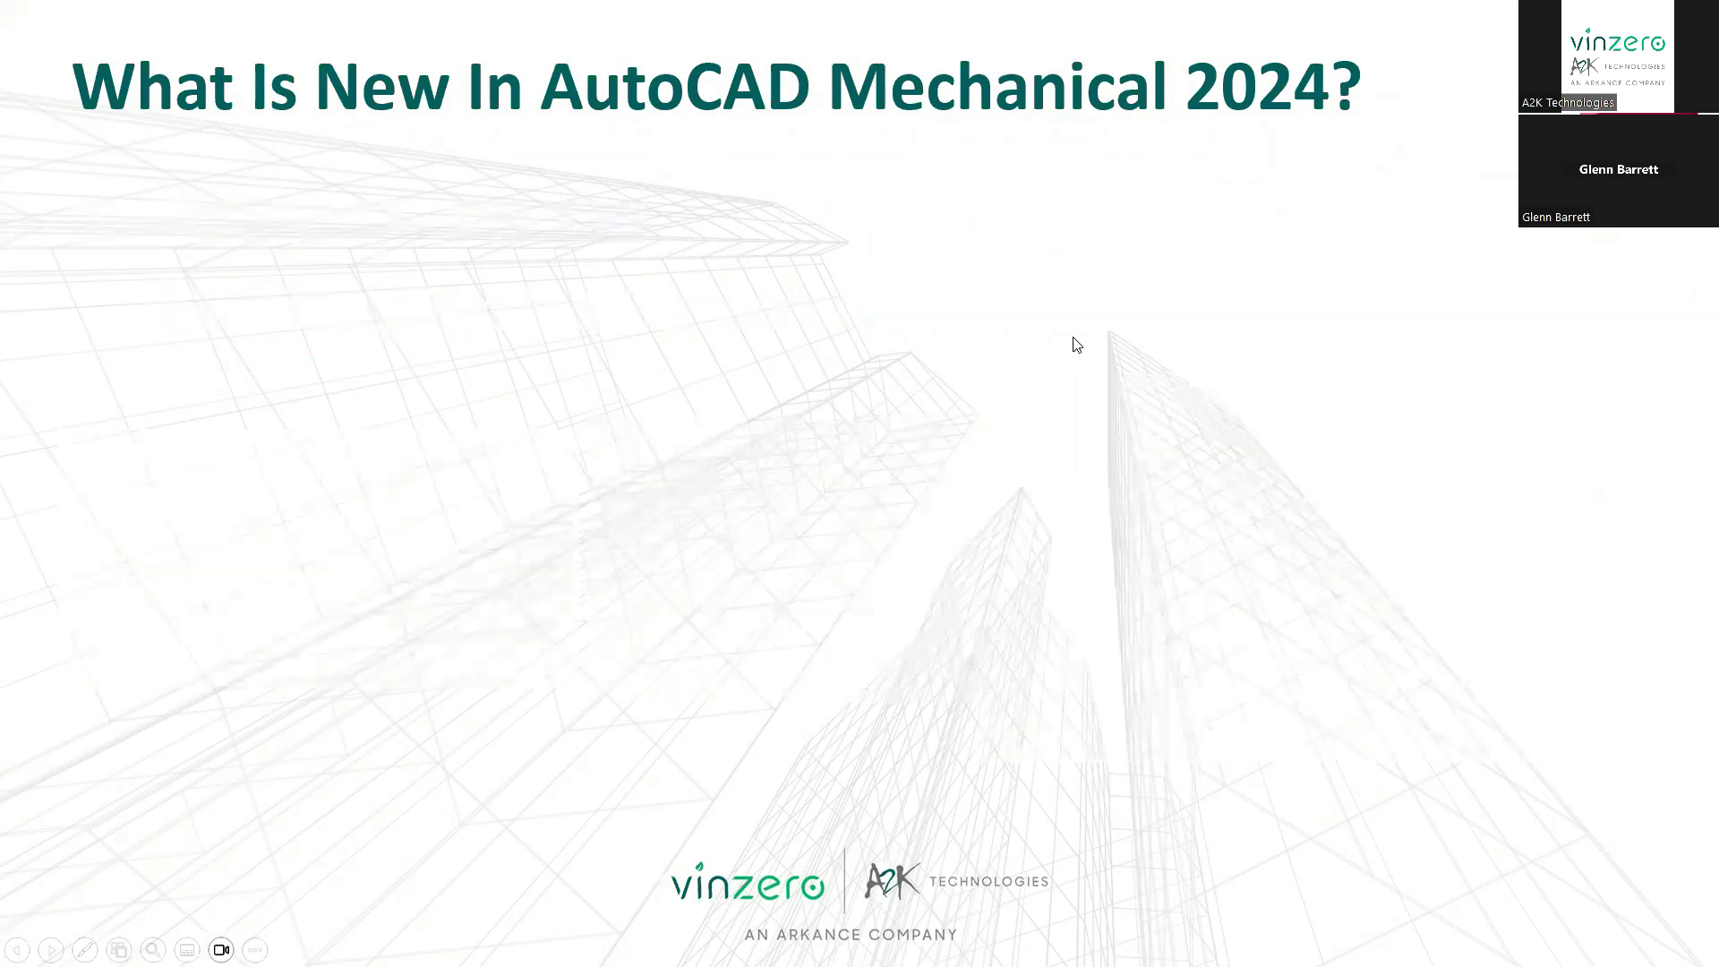
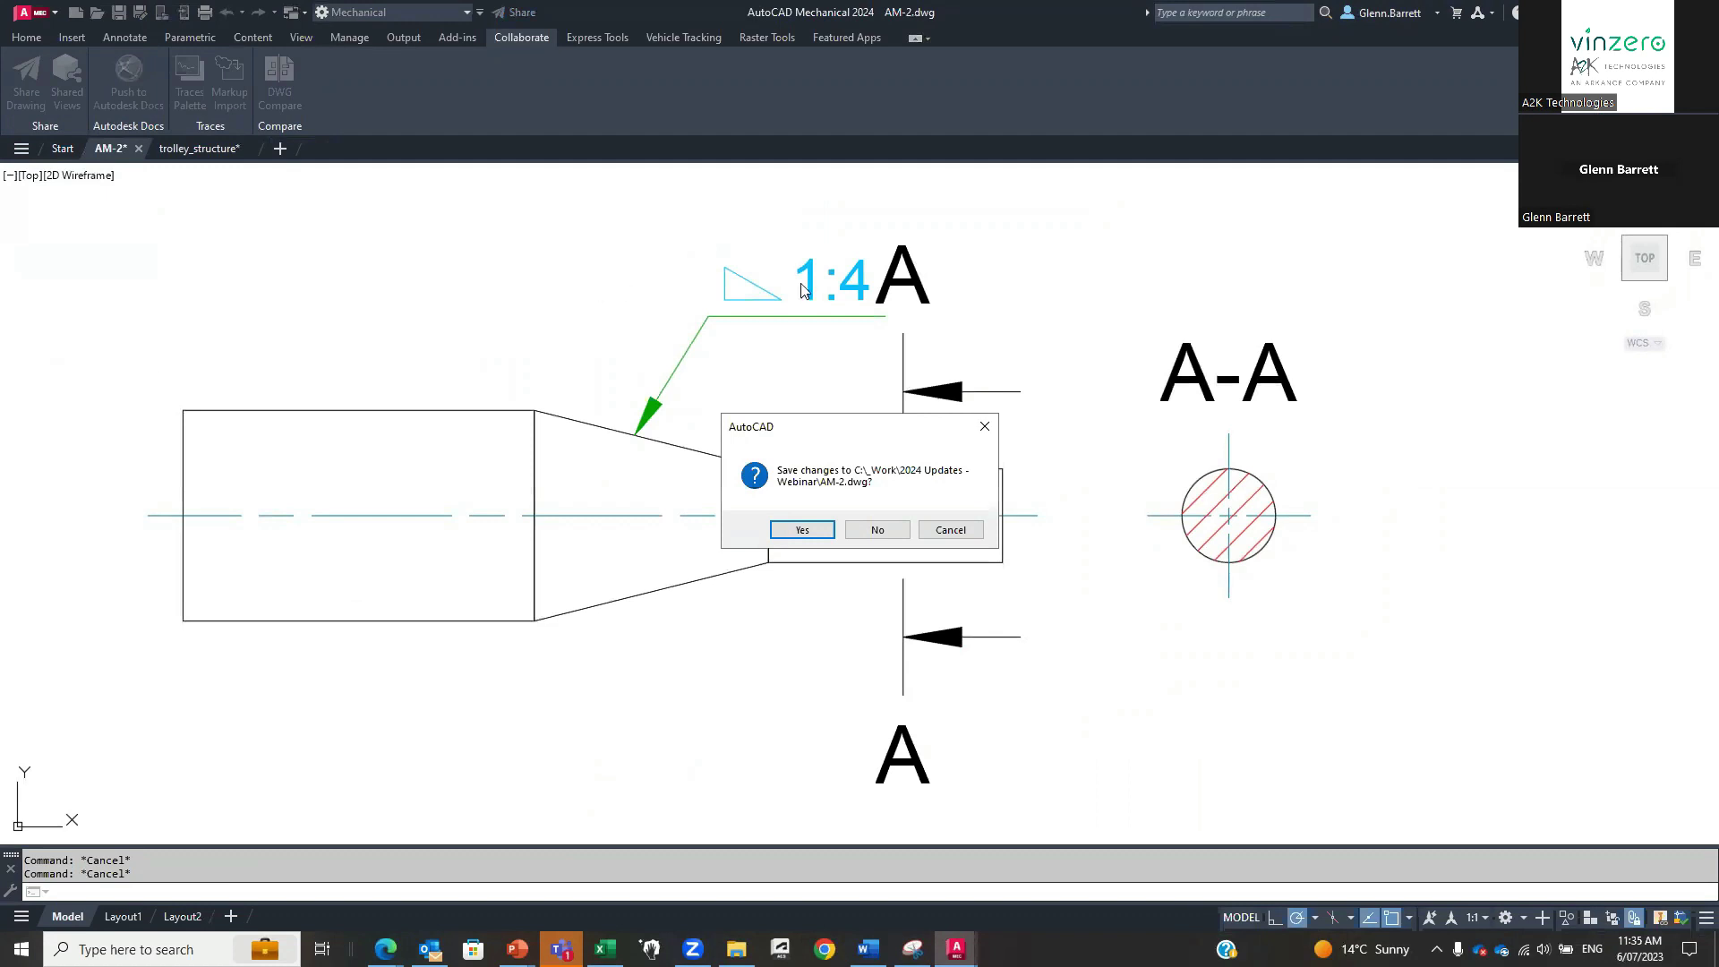
Discard the unsaved changes to AM-2.dwg and the other open drawing while closing AutoCAD Mechanical.
{"action": "left_click", "coordinate": [876, 530]}
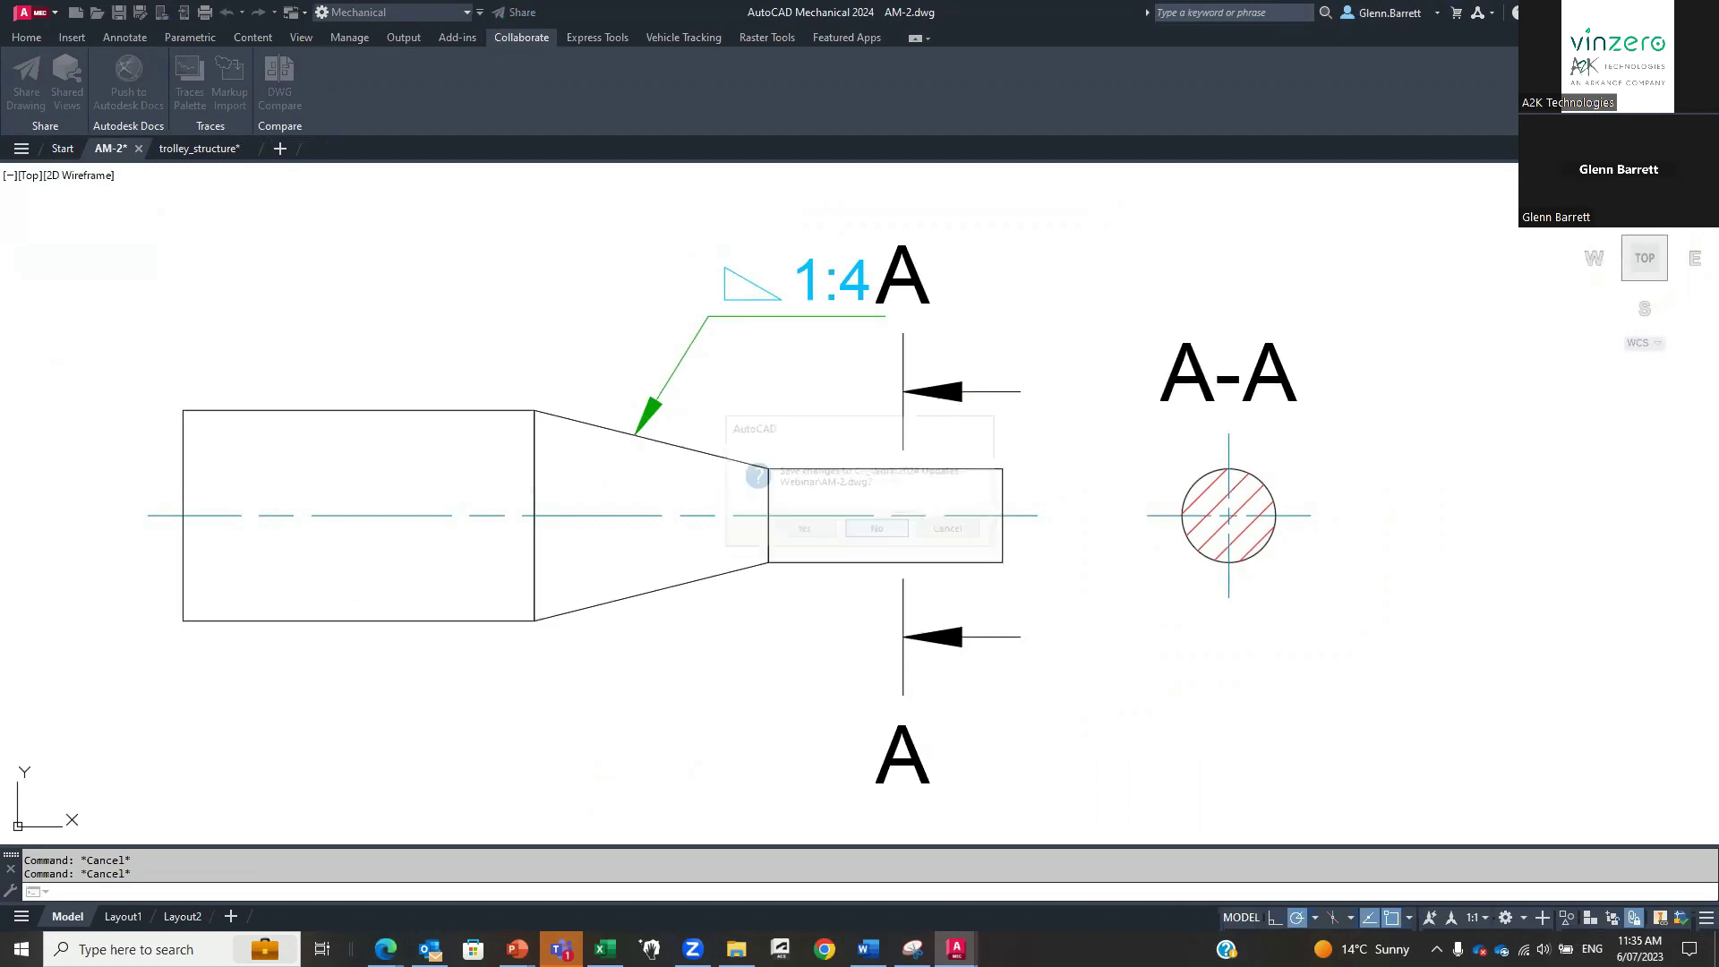
{"action": "left_click", "coordinate": [877, 530]}
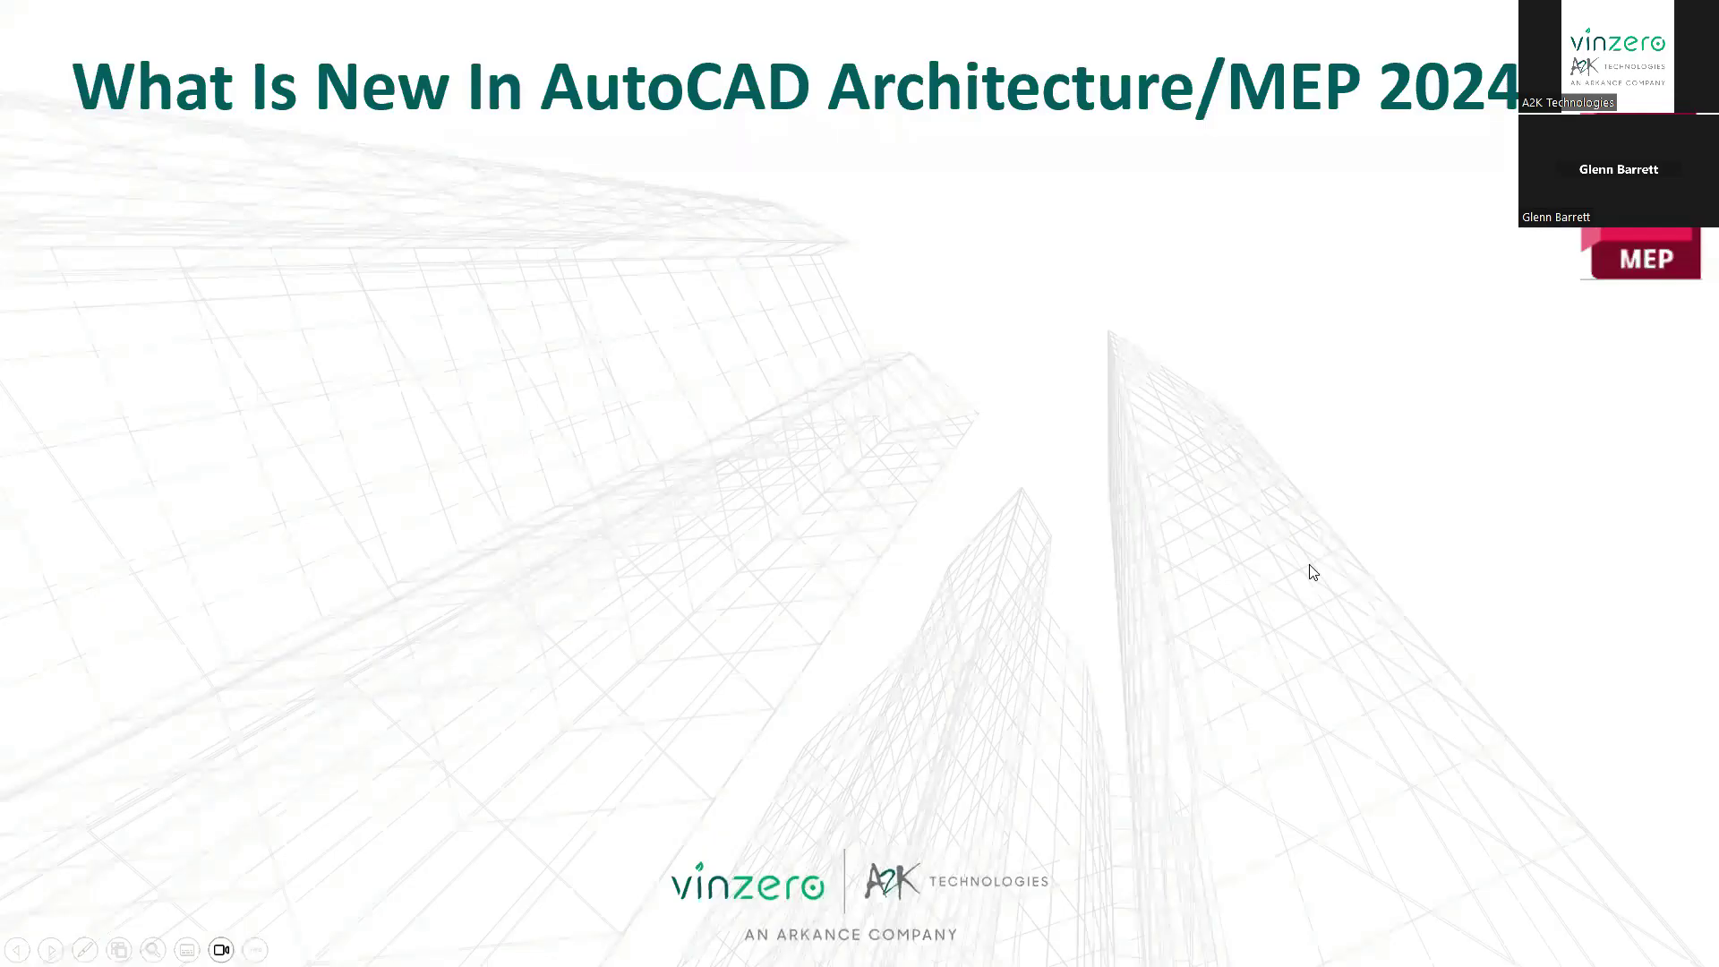
End the slide show and launch AutoCAD Architecture 2024 - English (Global) from the desktop.
{"action": "key", "text": "alt+Tab"}
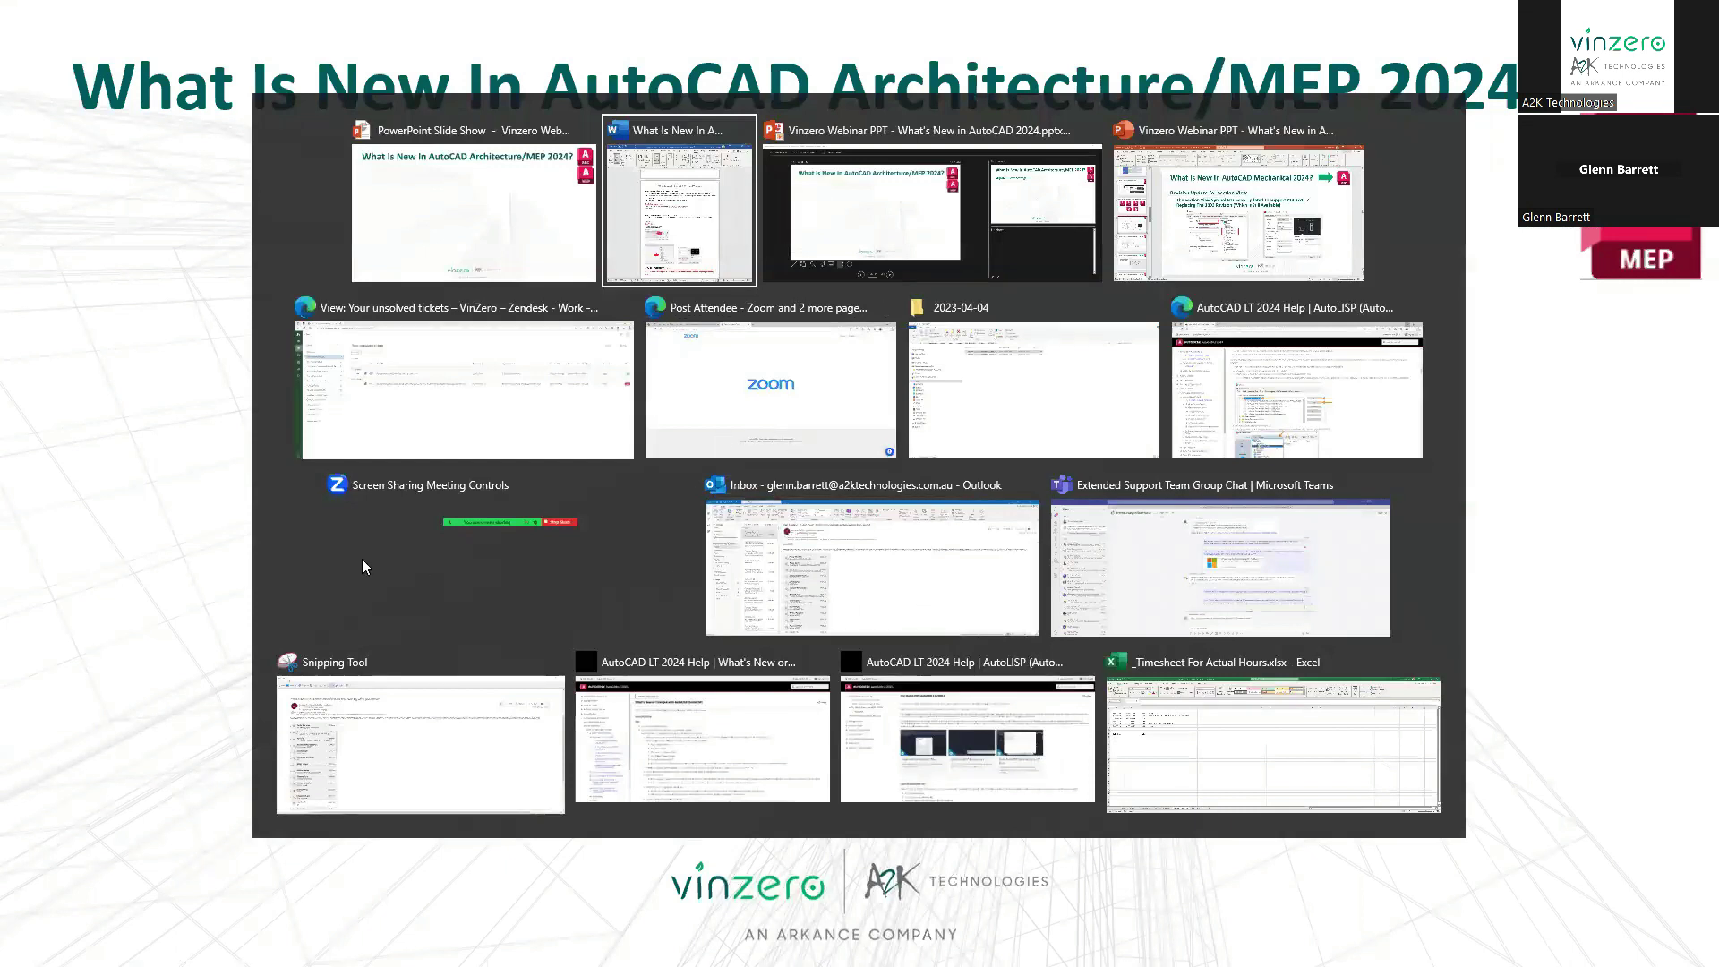
{"action": "left_click", "coordinate": [706, 703]}
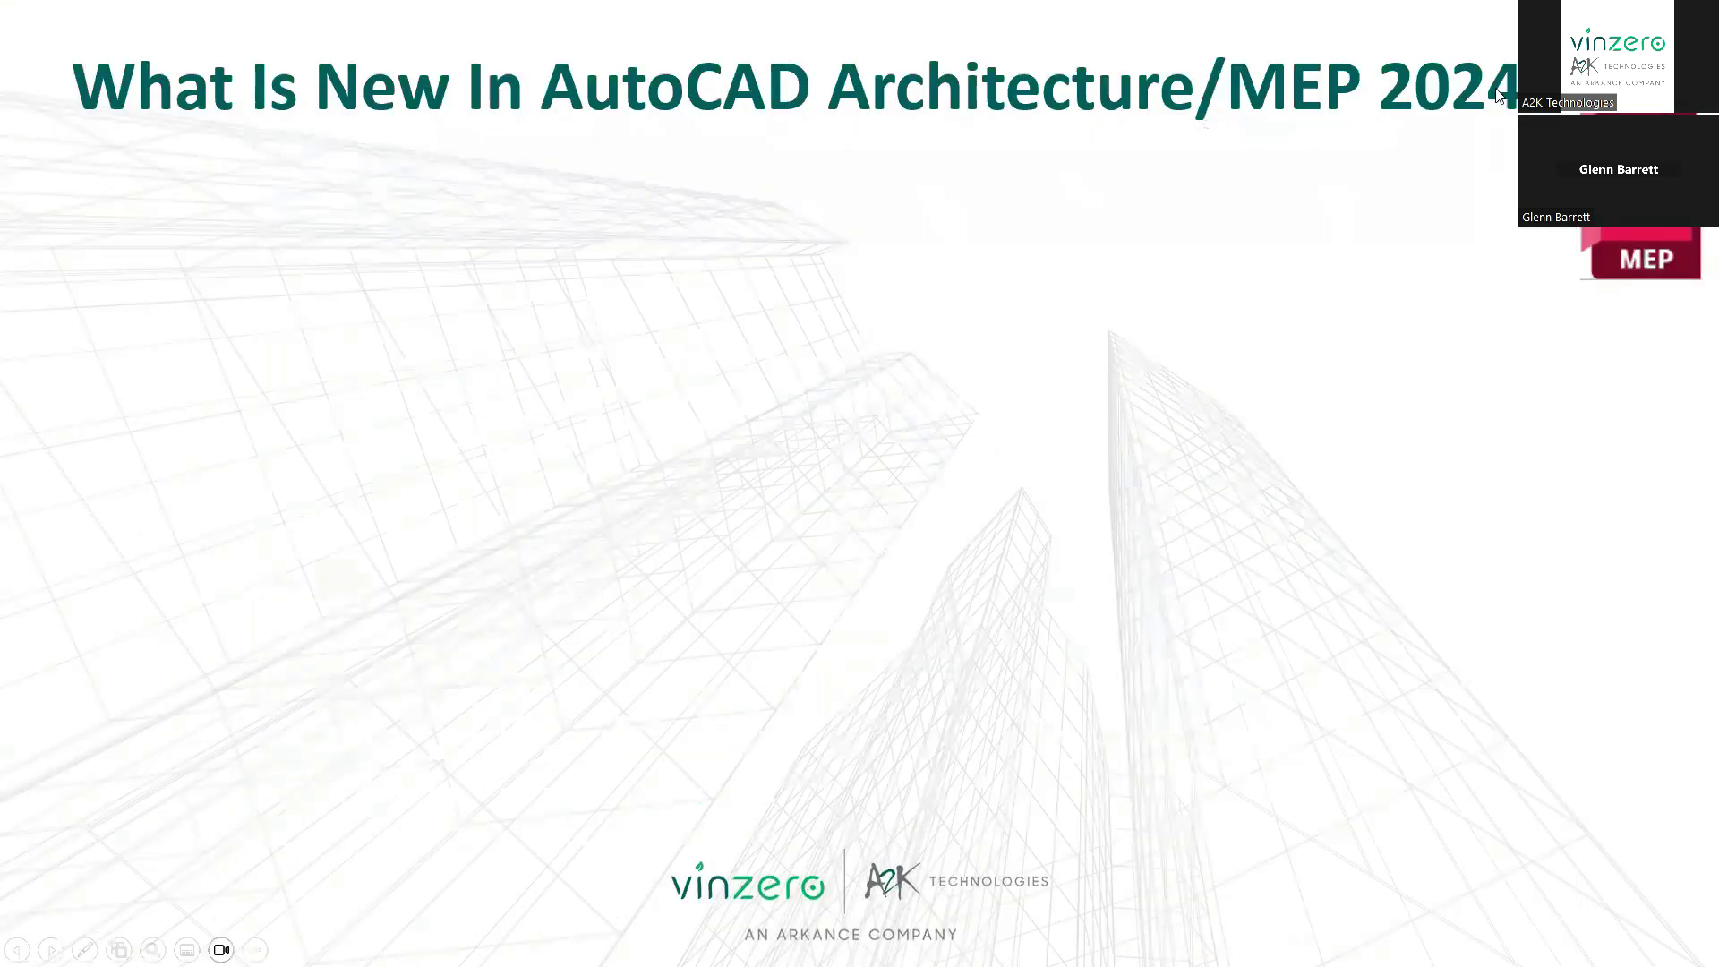
{"action": "key", "text": "Escape"}
{"action": "left_click", "coordinate": [128, 720]}
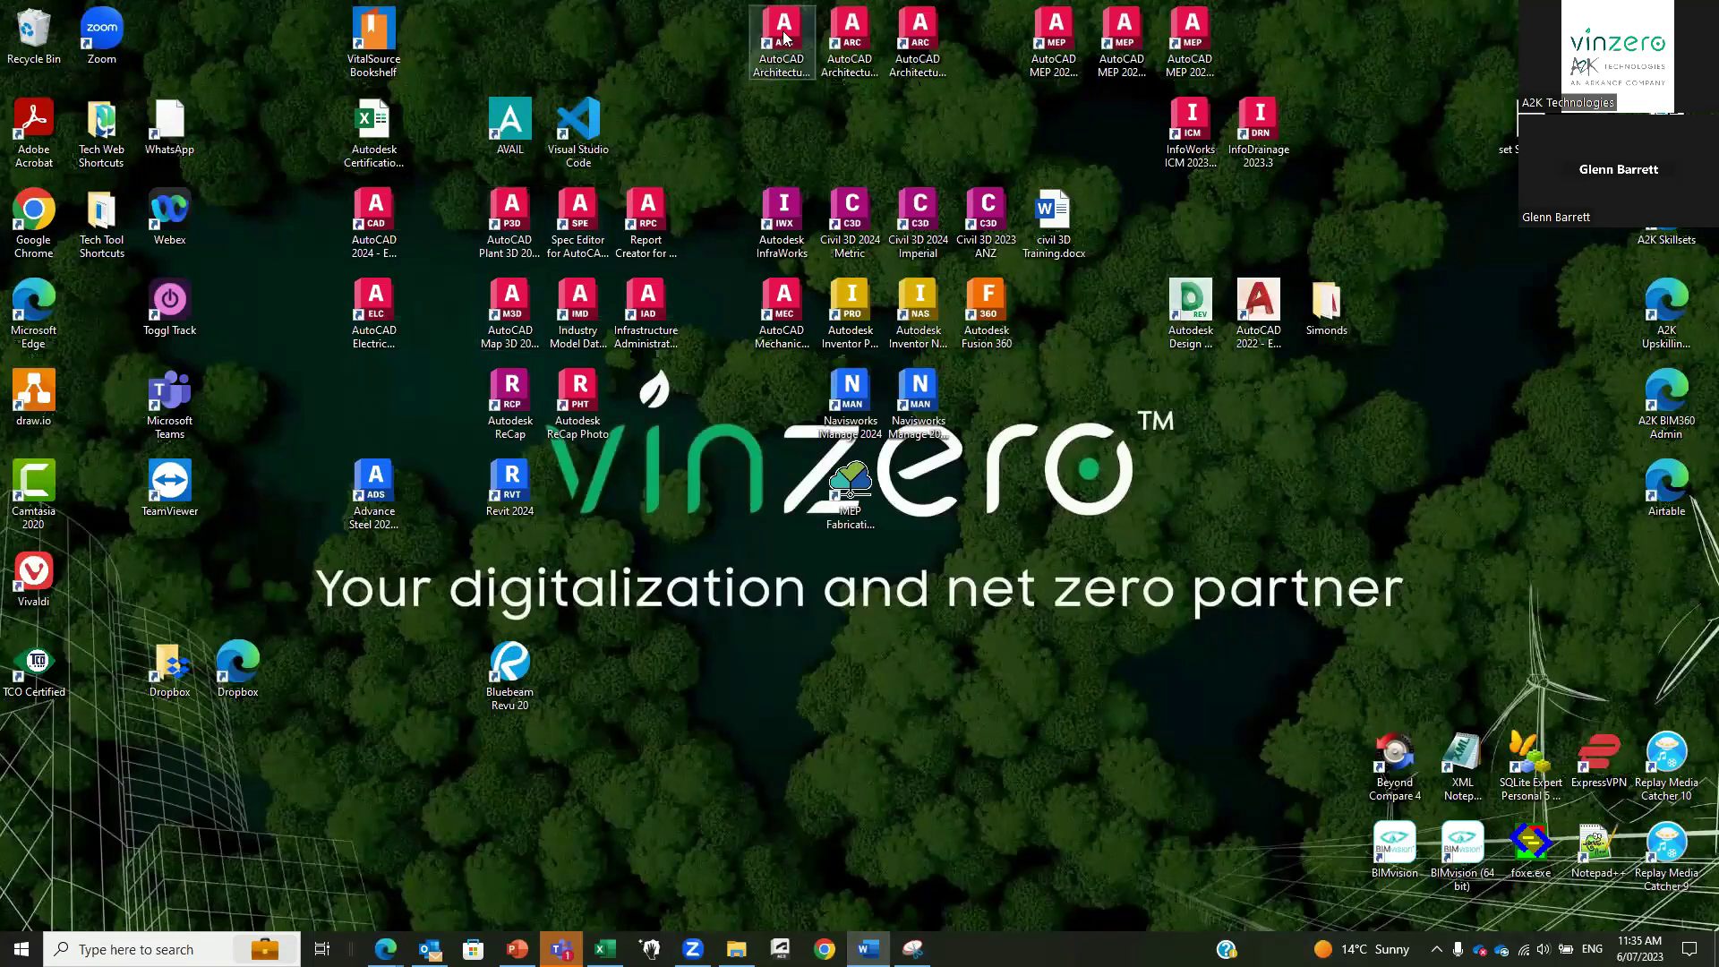
{"action": "left_click", "coordinate": [776, 37]}
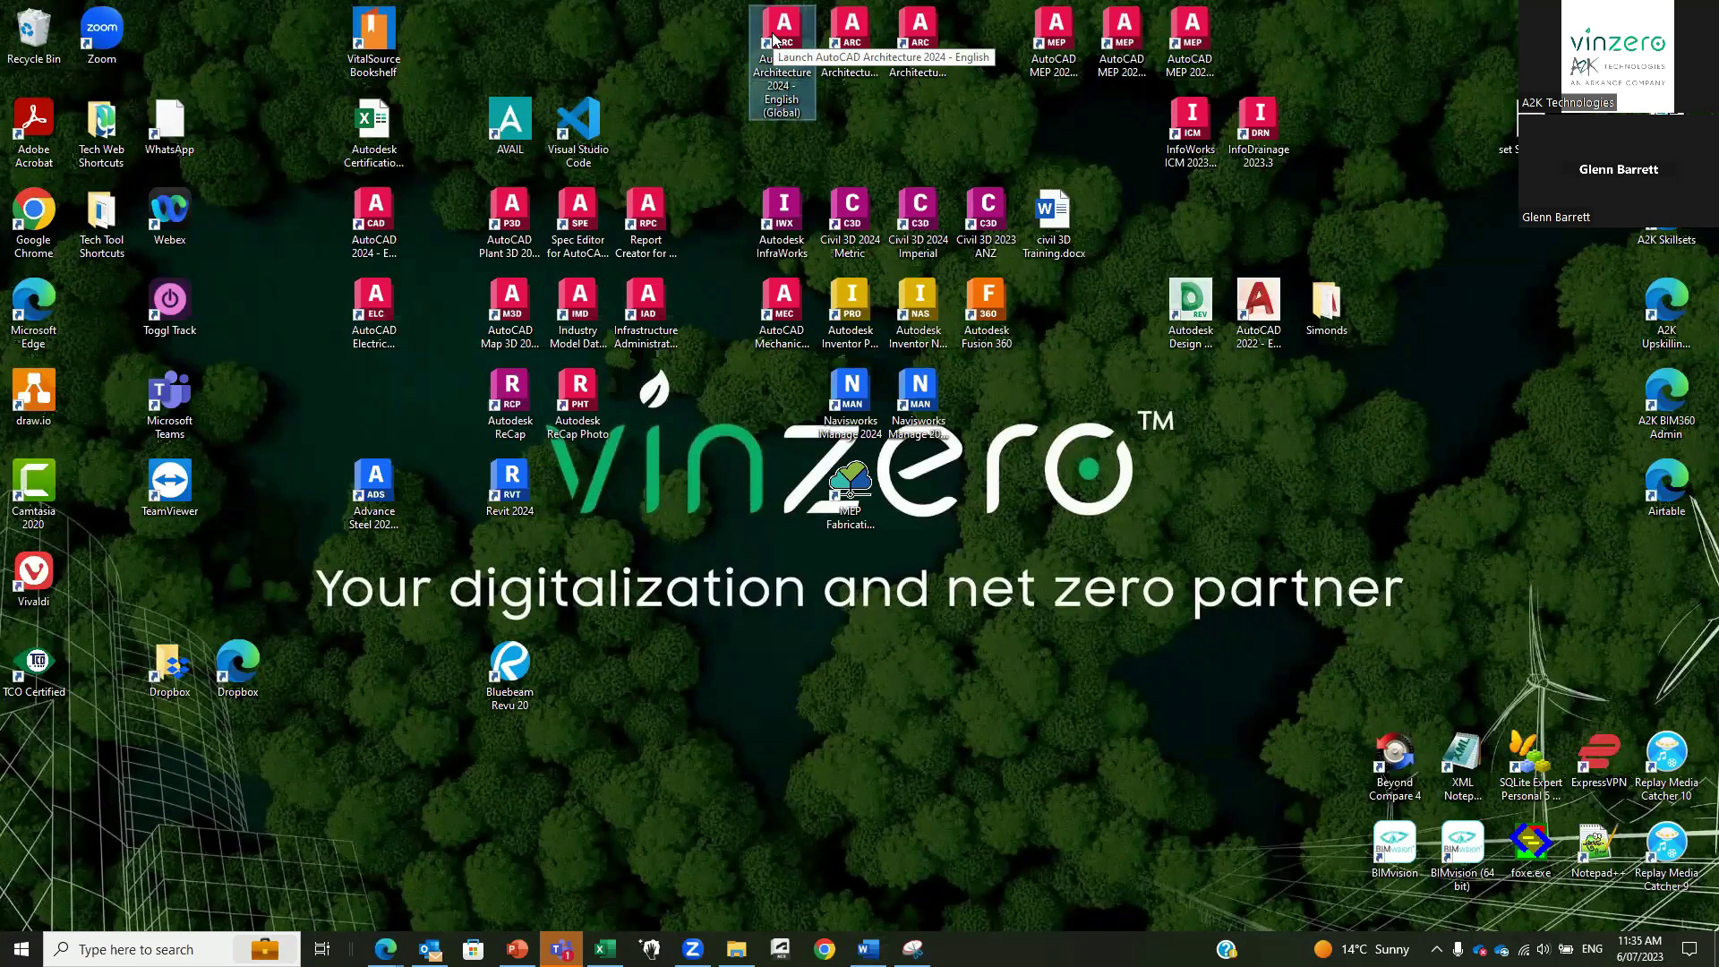
{"action": "key", "text": "Return"}
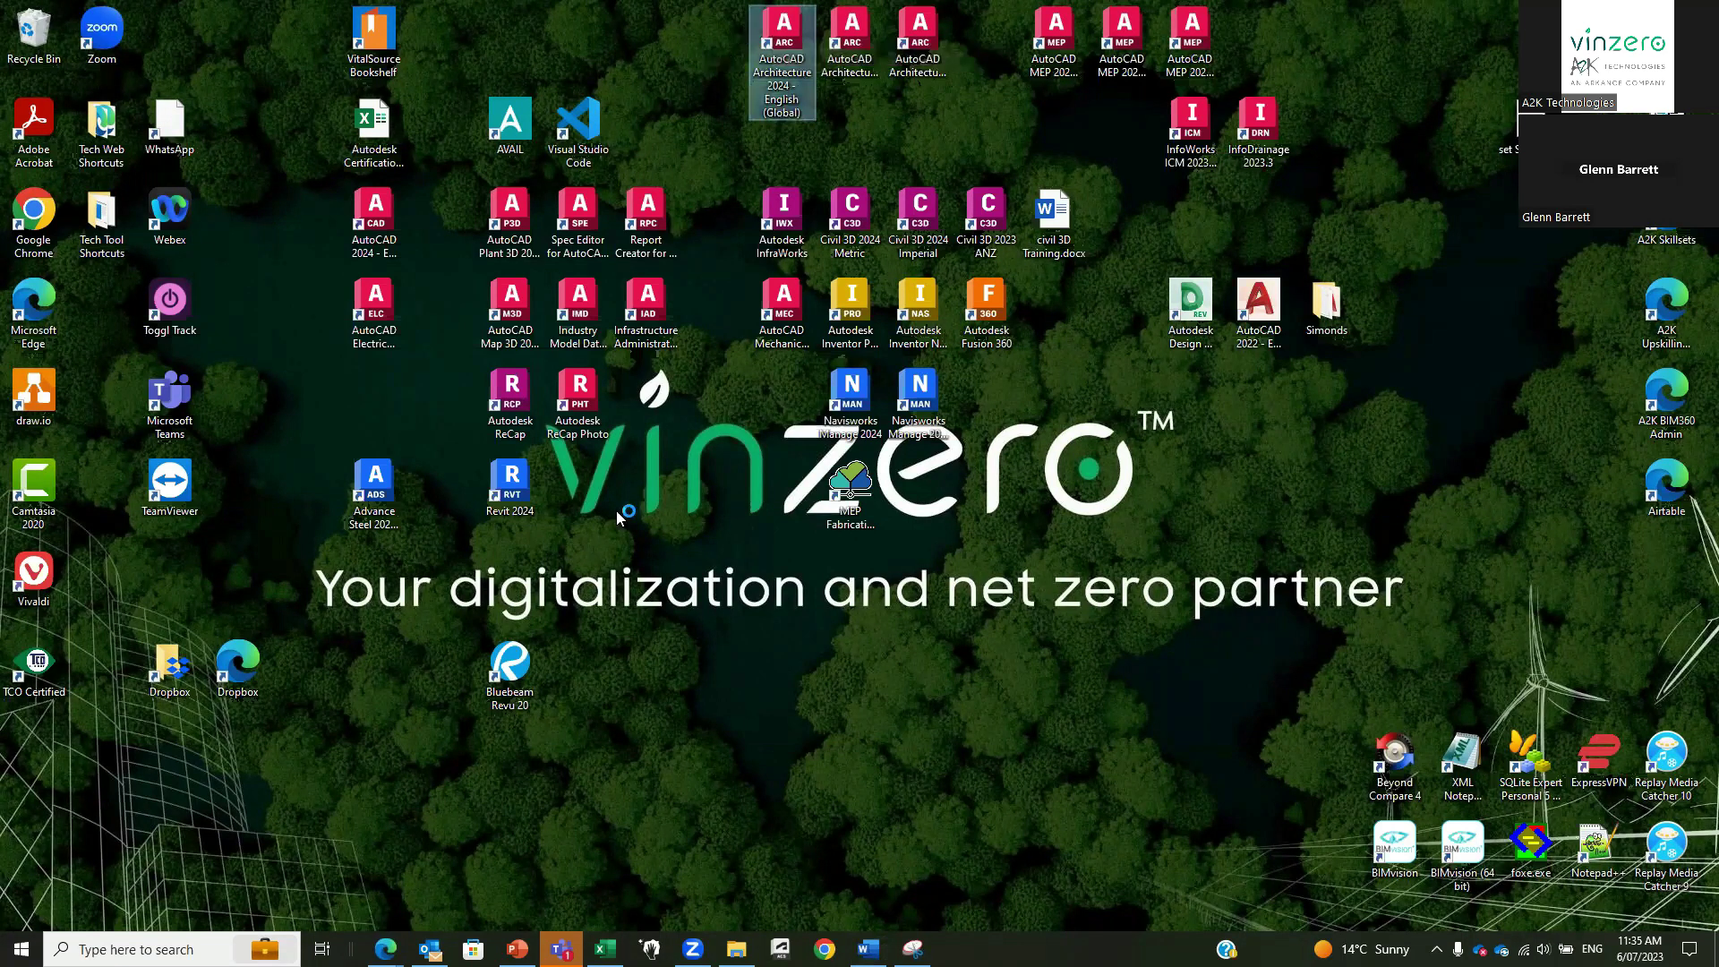
Resume the PowerPoint slide show from the AutoCAD Architecture/MEP 2024 slide and swap the presenter view with the slide show.
{"action": "mouse_move", "coordinate": [517, 949]}
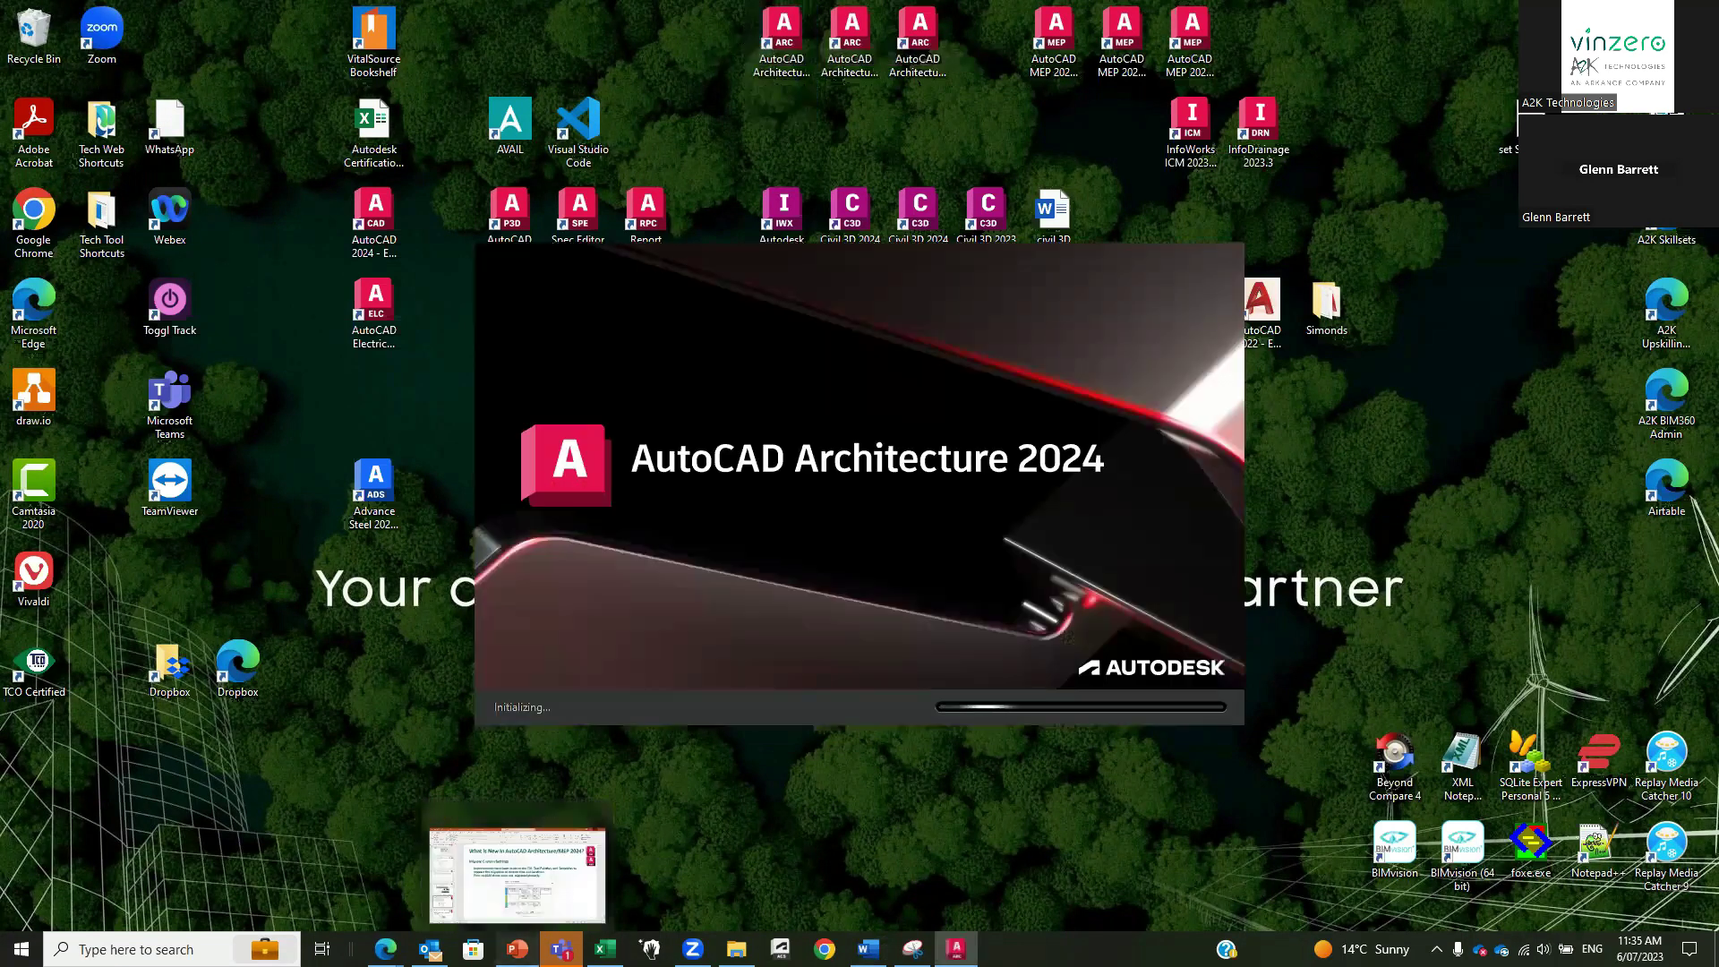
{"action": "left_click", "coordinate": [518, 873]}
{"action": "left_click", "coordinate": [1519, 922]}
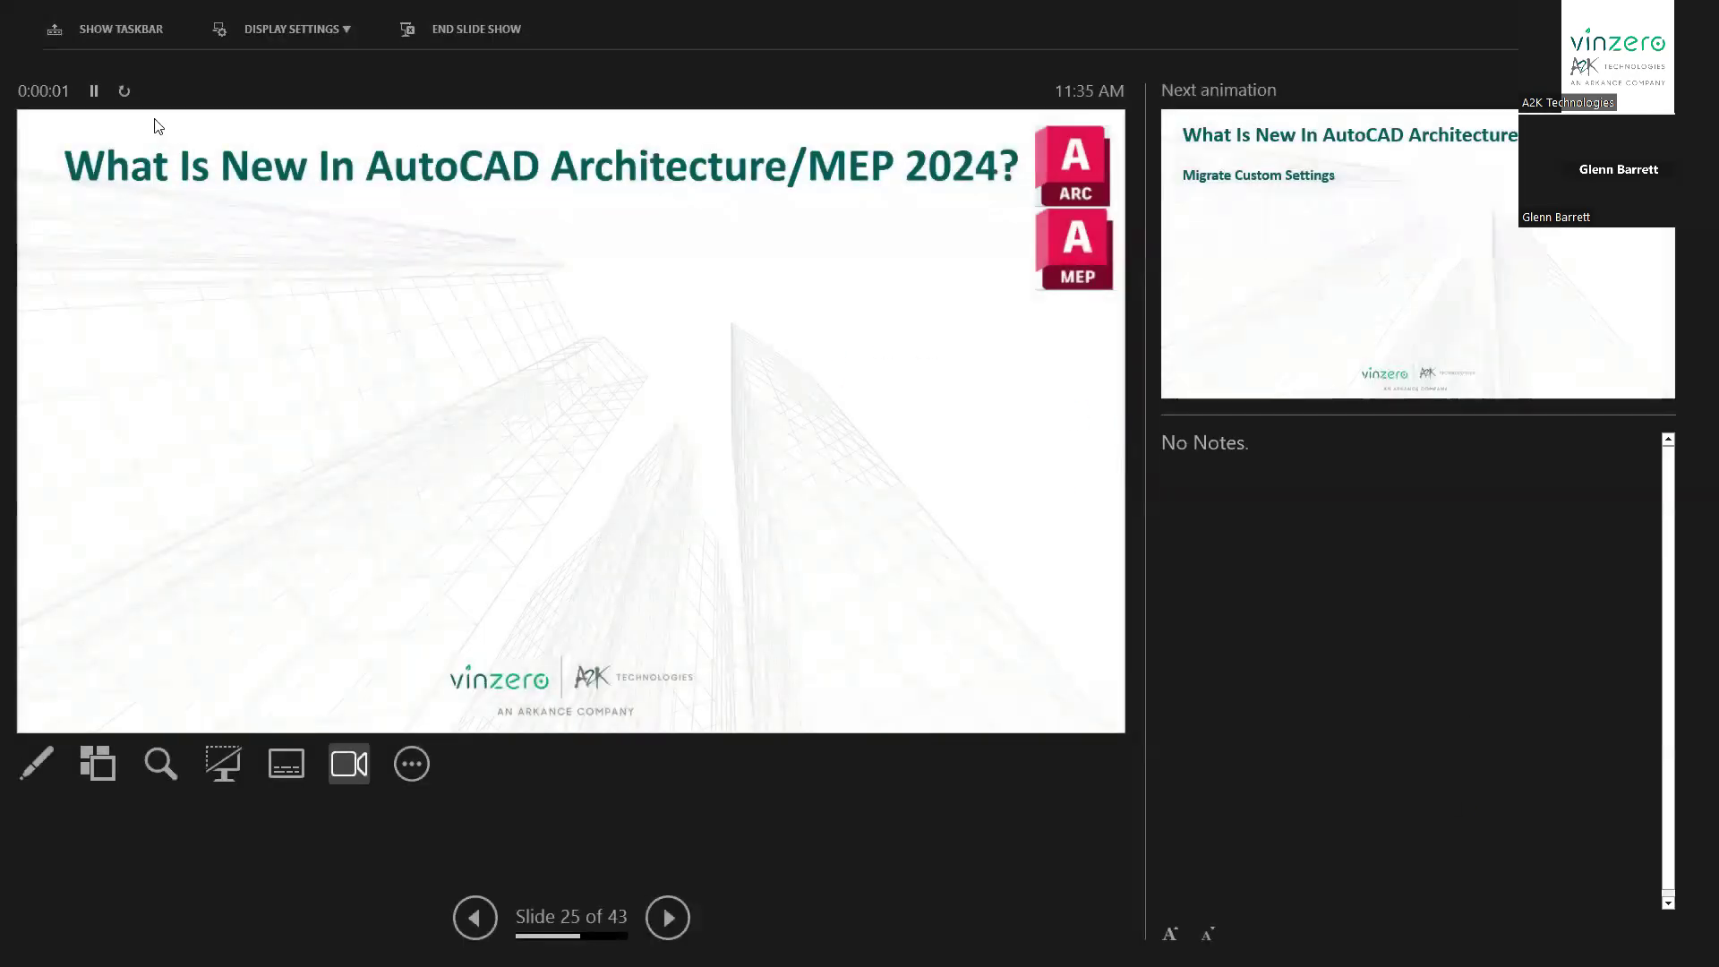
{"action": "left_click", "coordinate": [277, 27]}
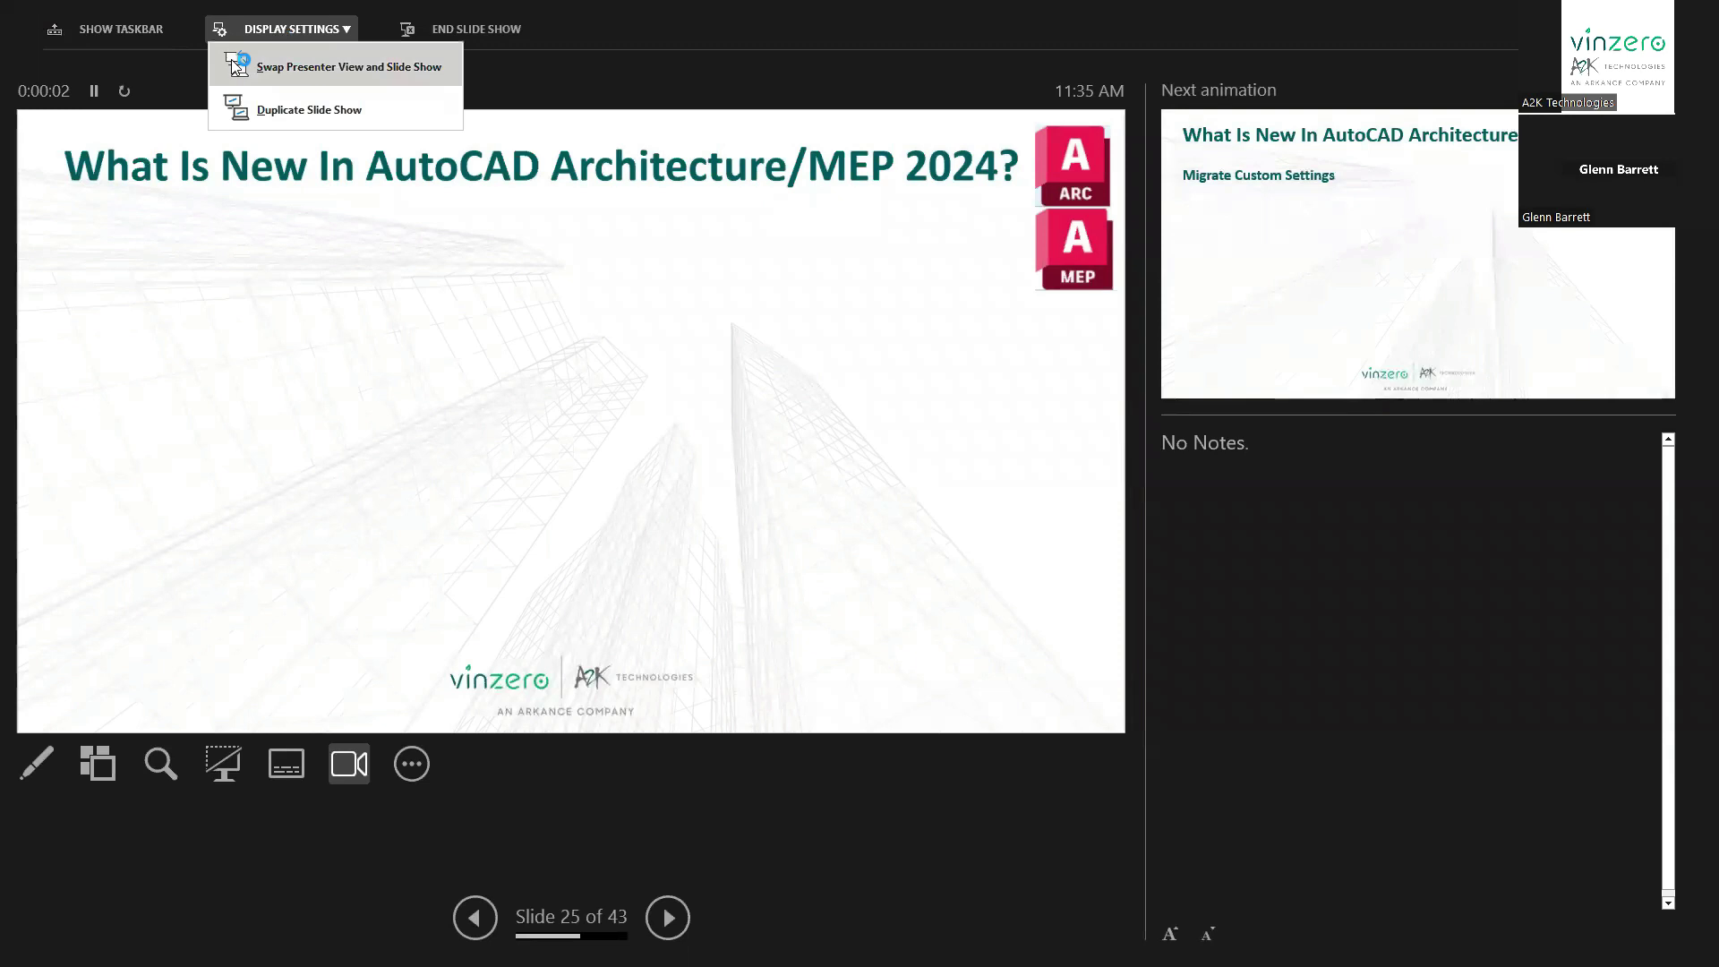
{"action": "left_click", "coordinate": [276, 71]}
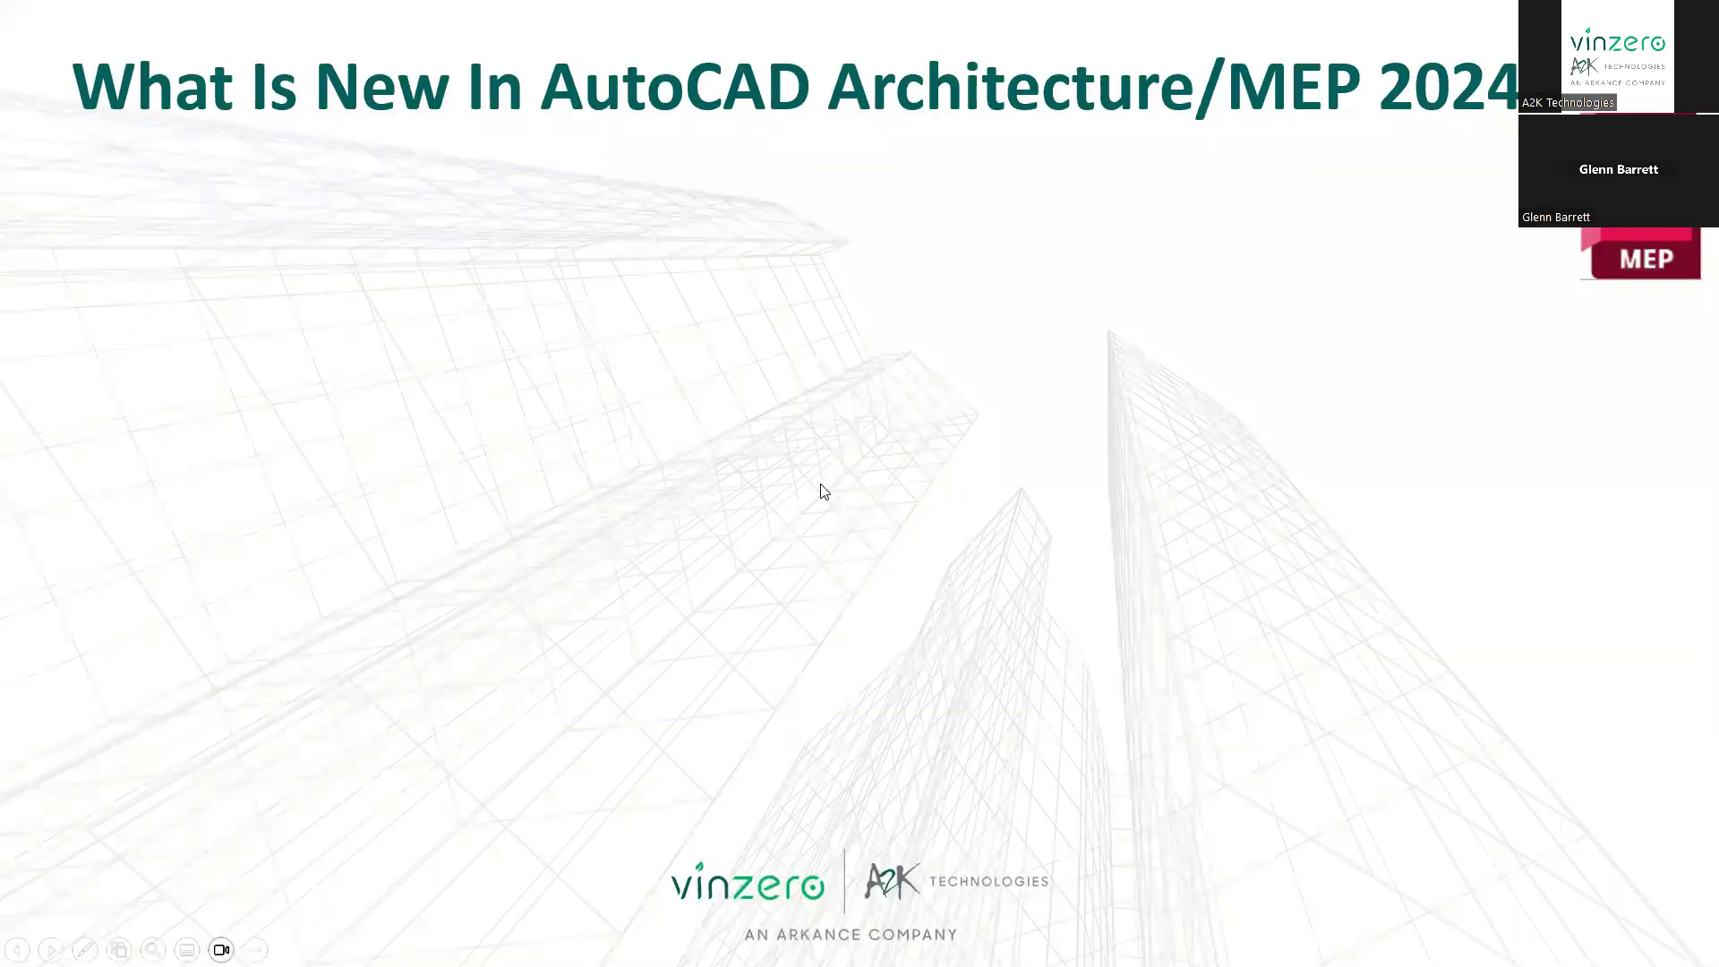
{"action": "left_click", "coordinate": [821, 492]}
{"action": "left_click", "coordinate": [823, 492]}
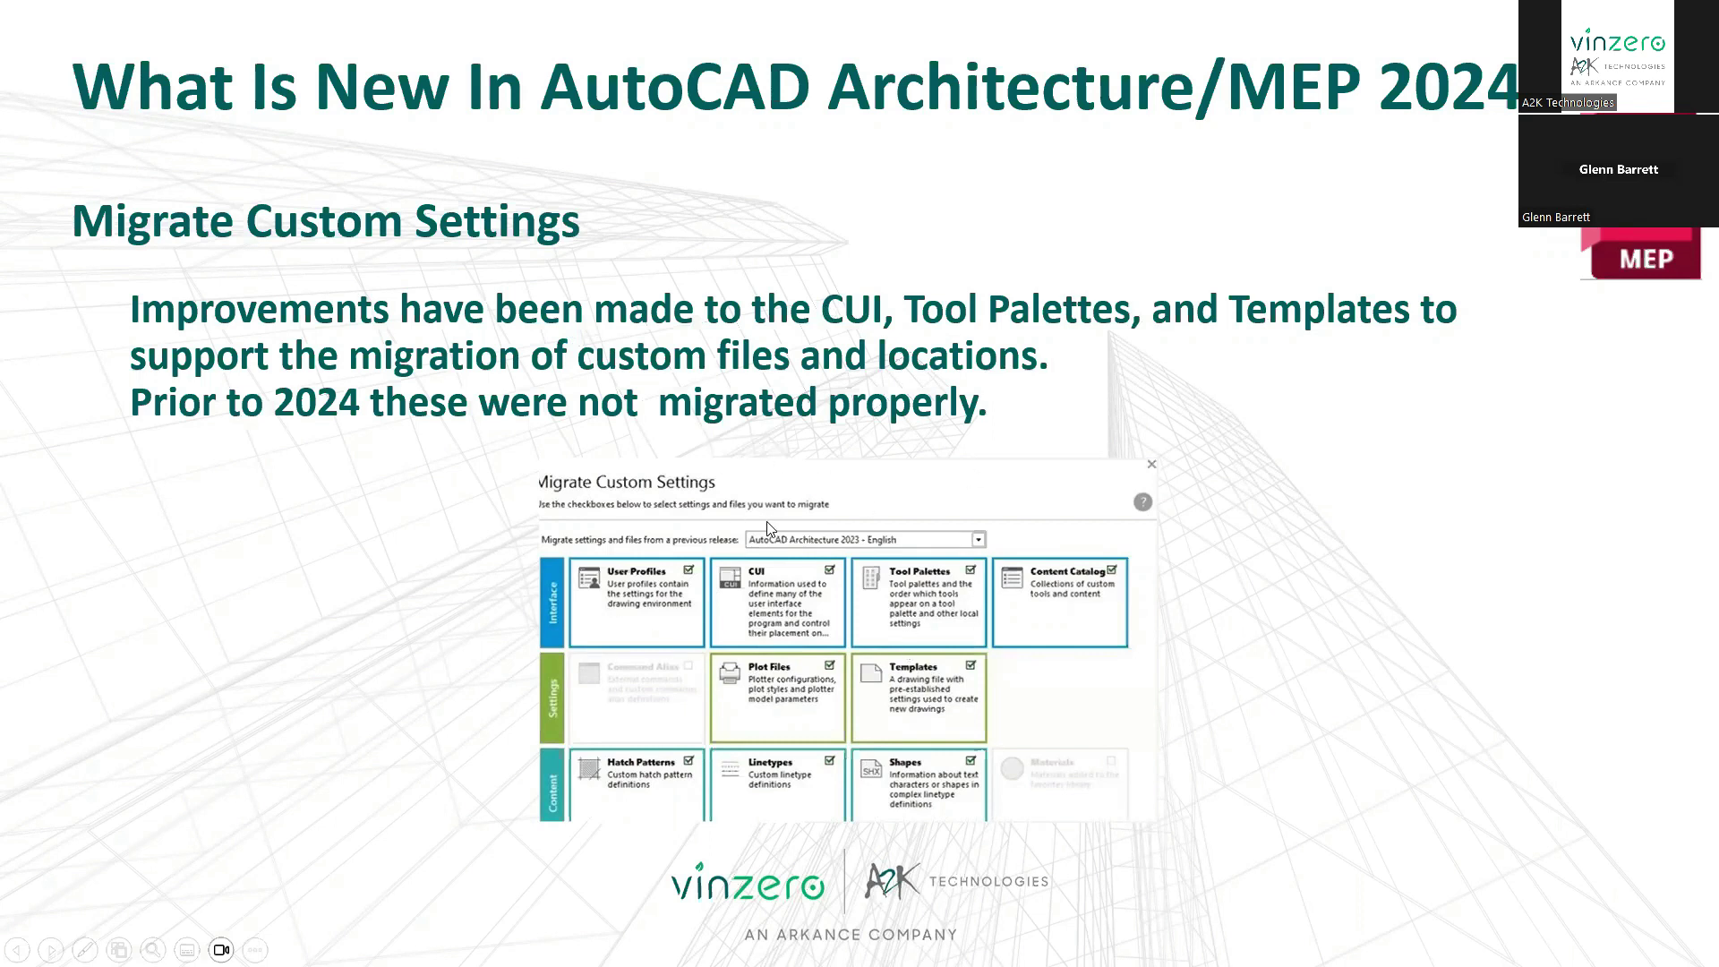
{"action": "left_click", "coordinate": [1012, 416]}
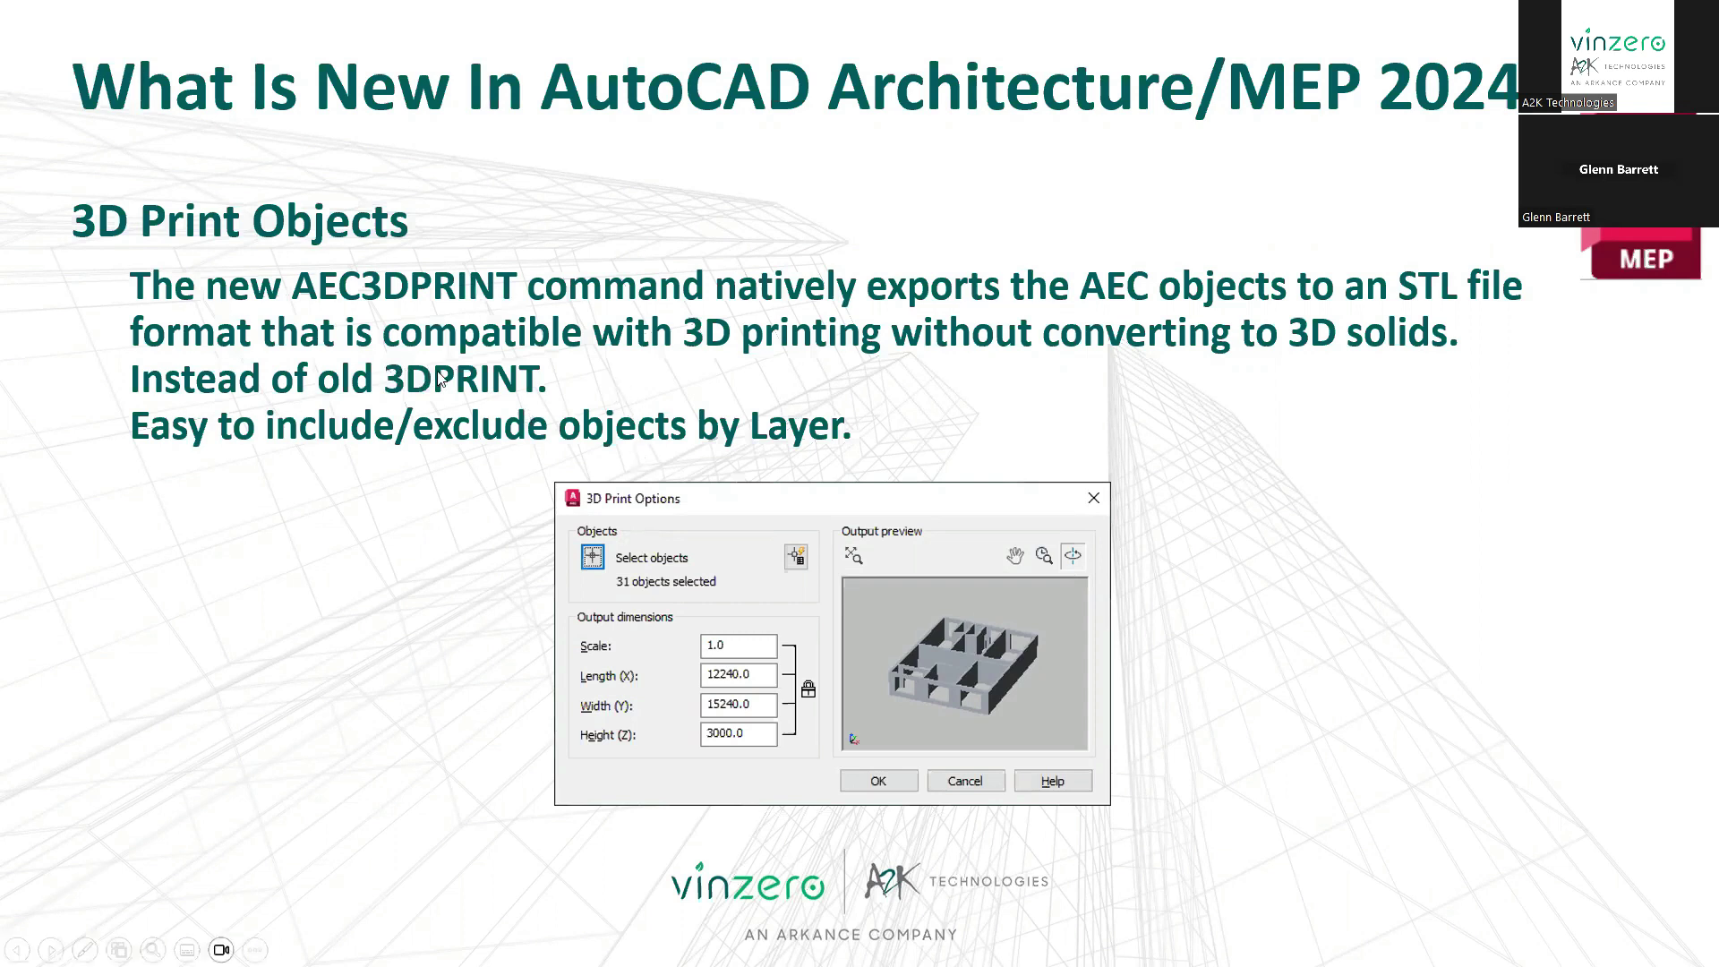
{"action": "left_click", "coordinate": [1297, 548]}
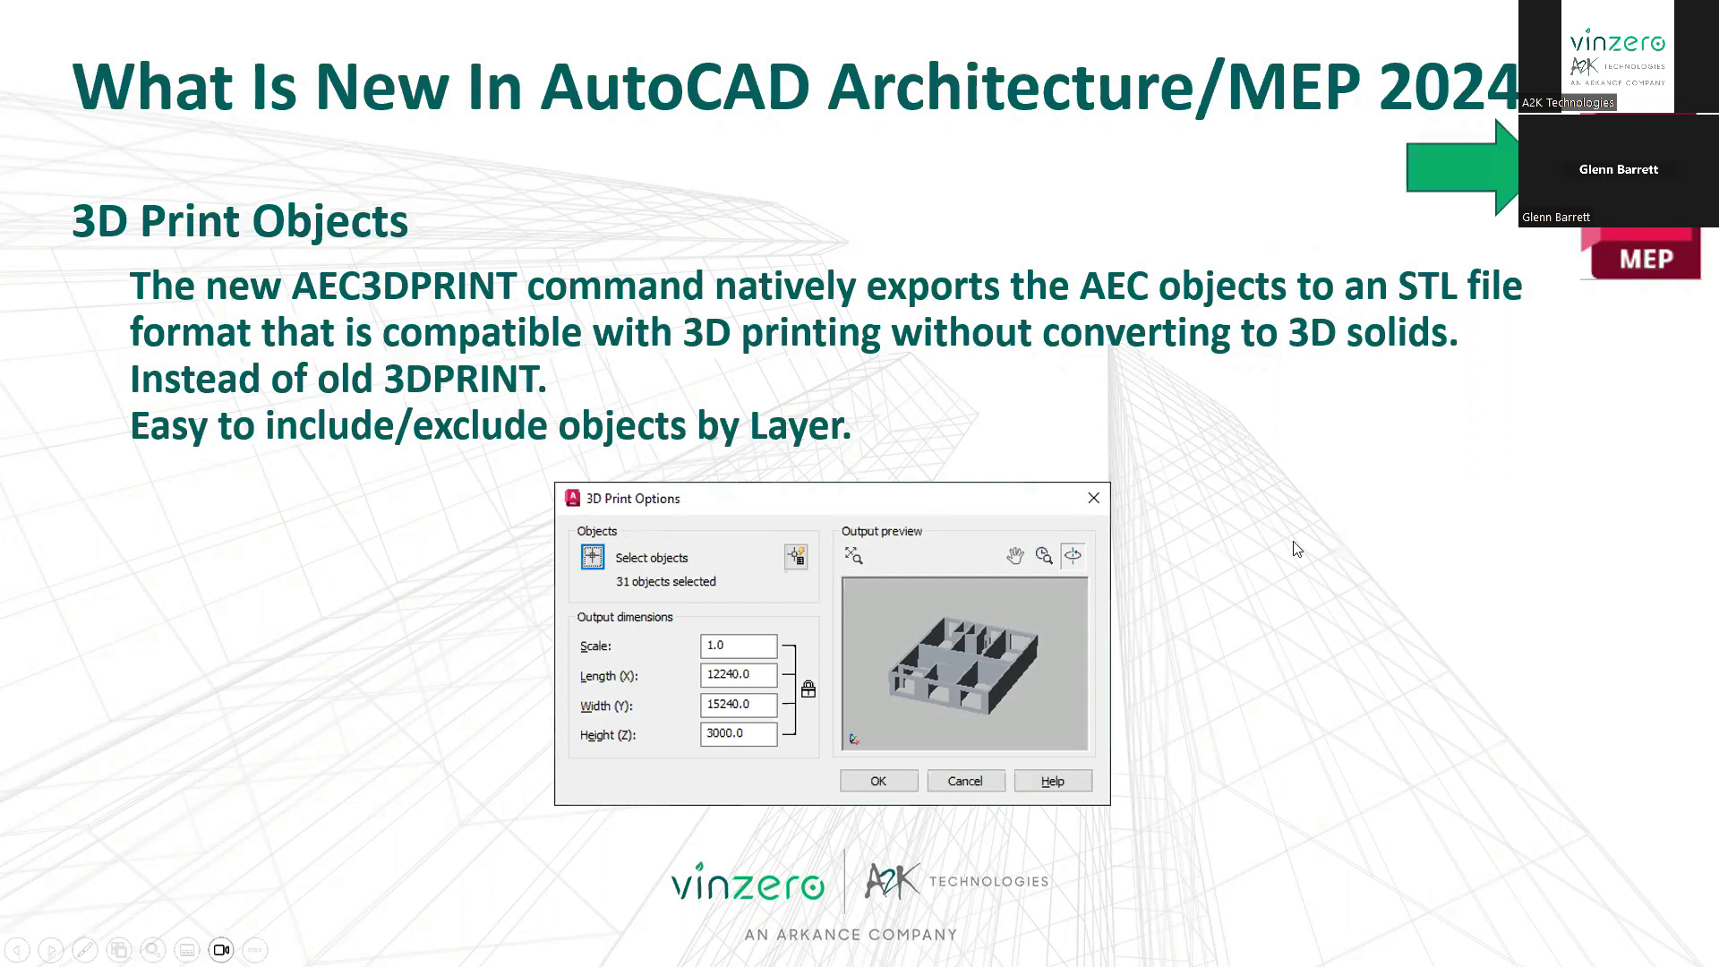
Switch to AutoCAD Architecture 2024 and open the recent drawing AA1.
{"action": "key", "text": "alt+Tab"}
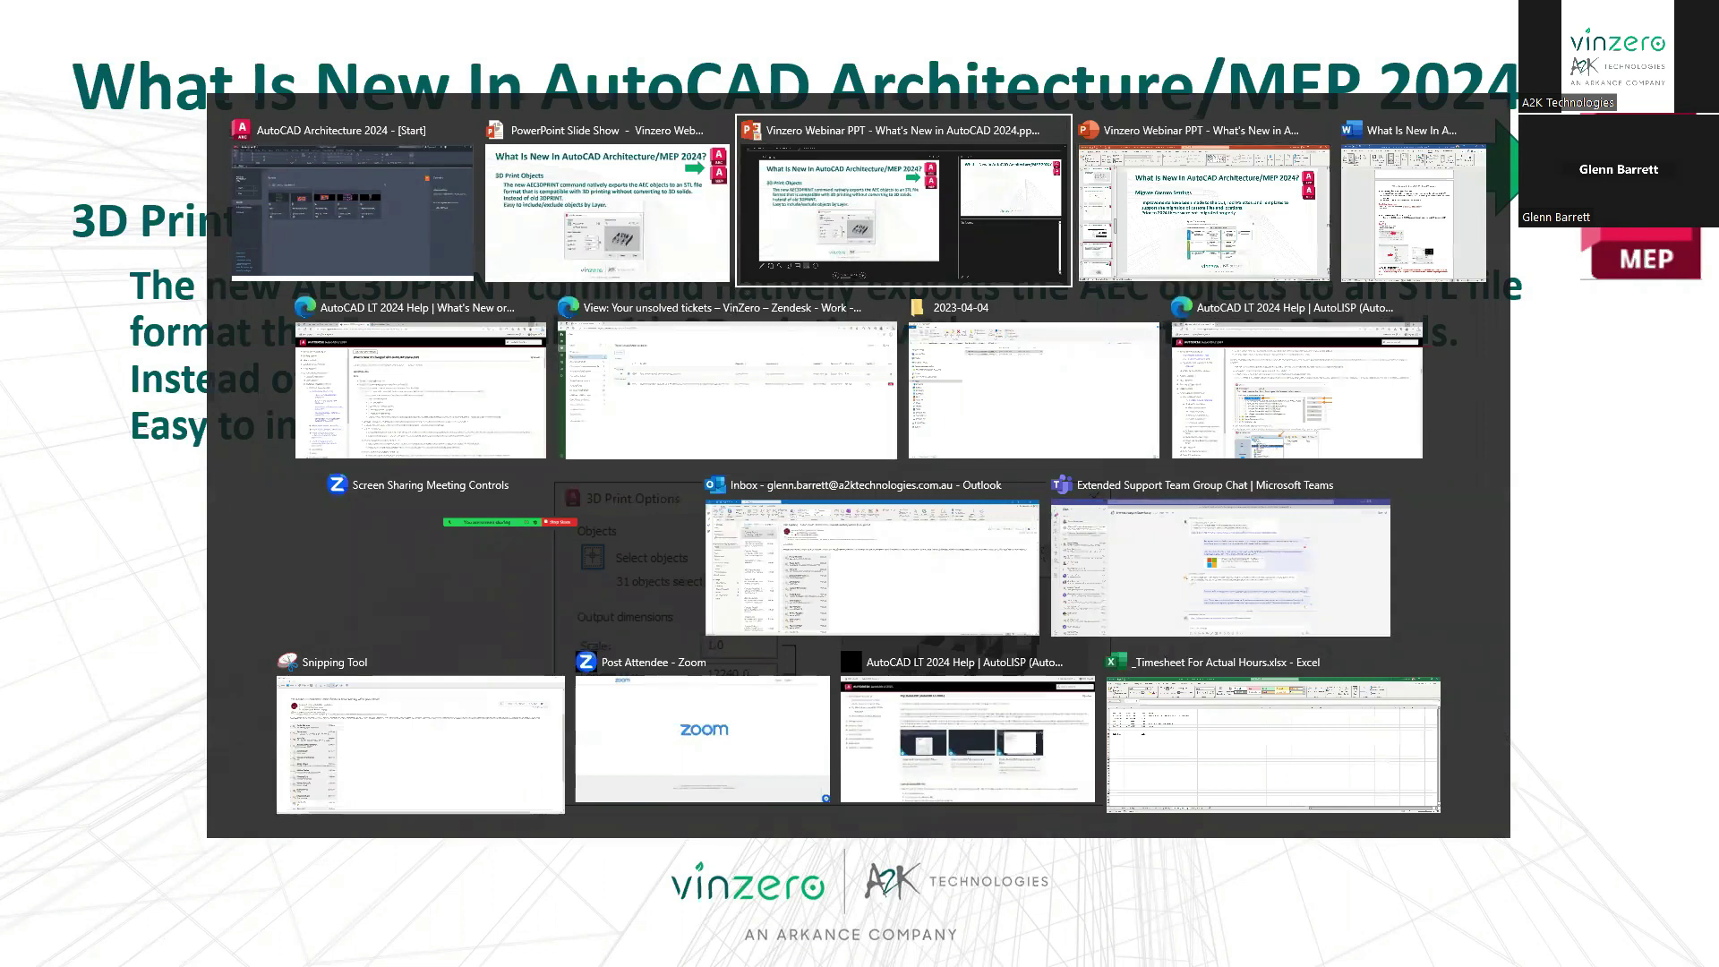
{"action": "key", "text": "Escape"}
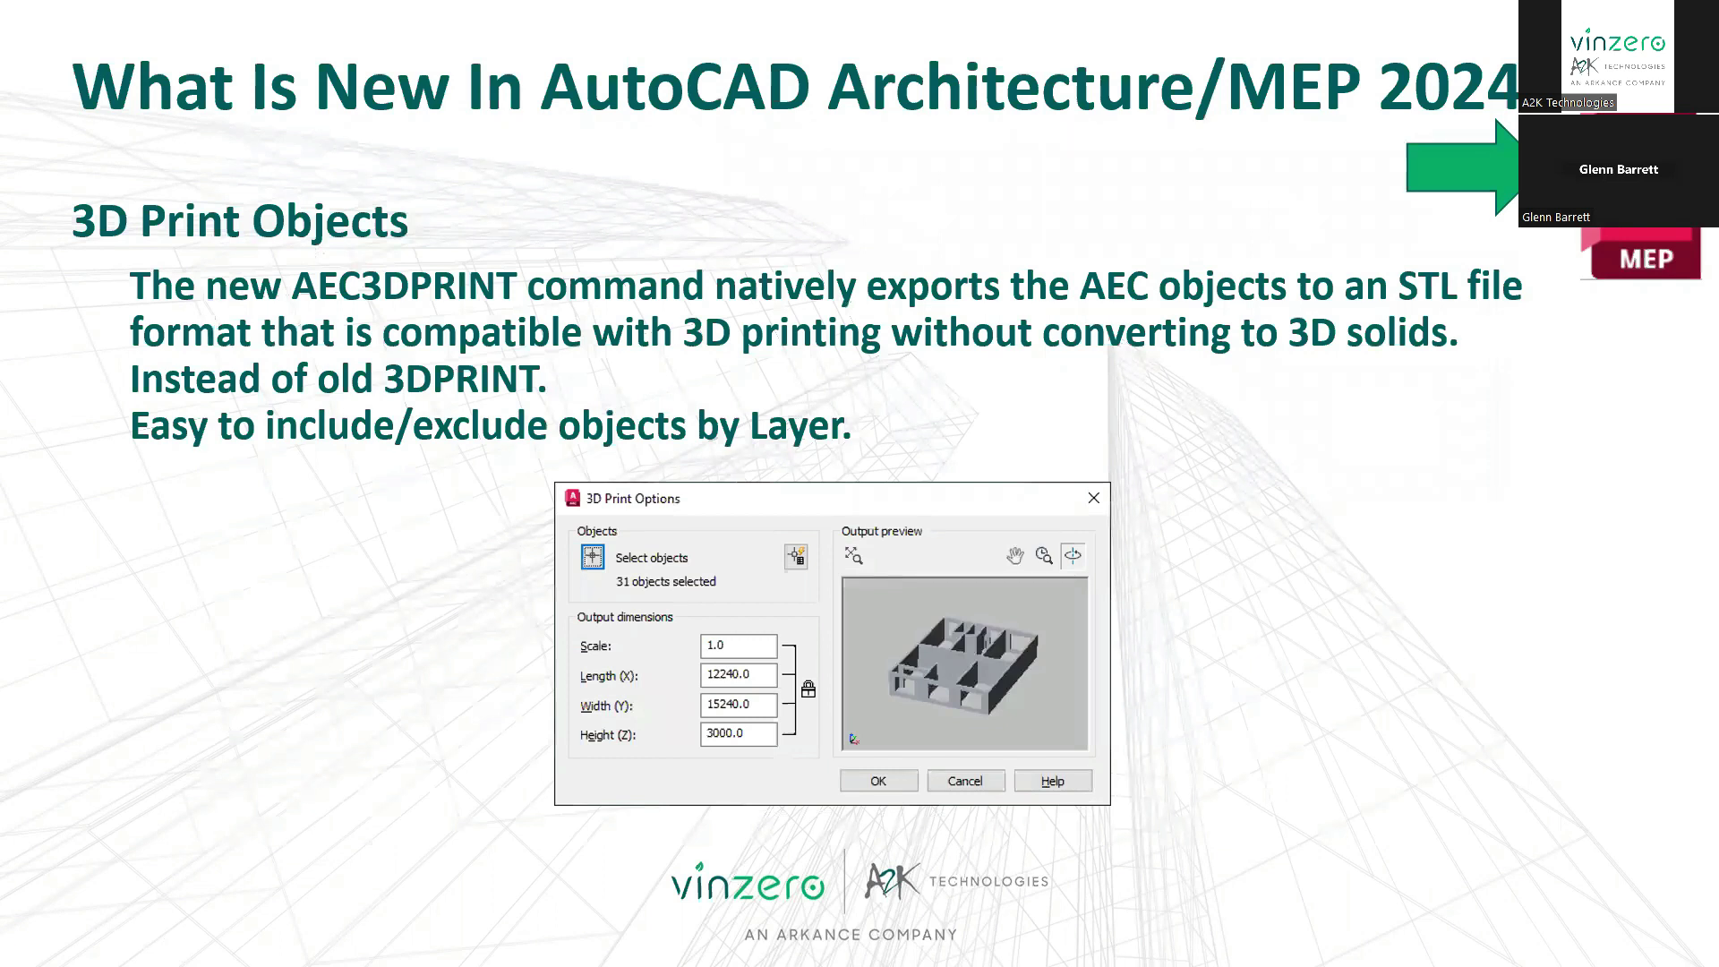
{"action": "key", "text": "alt+Tab"}
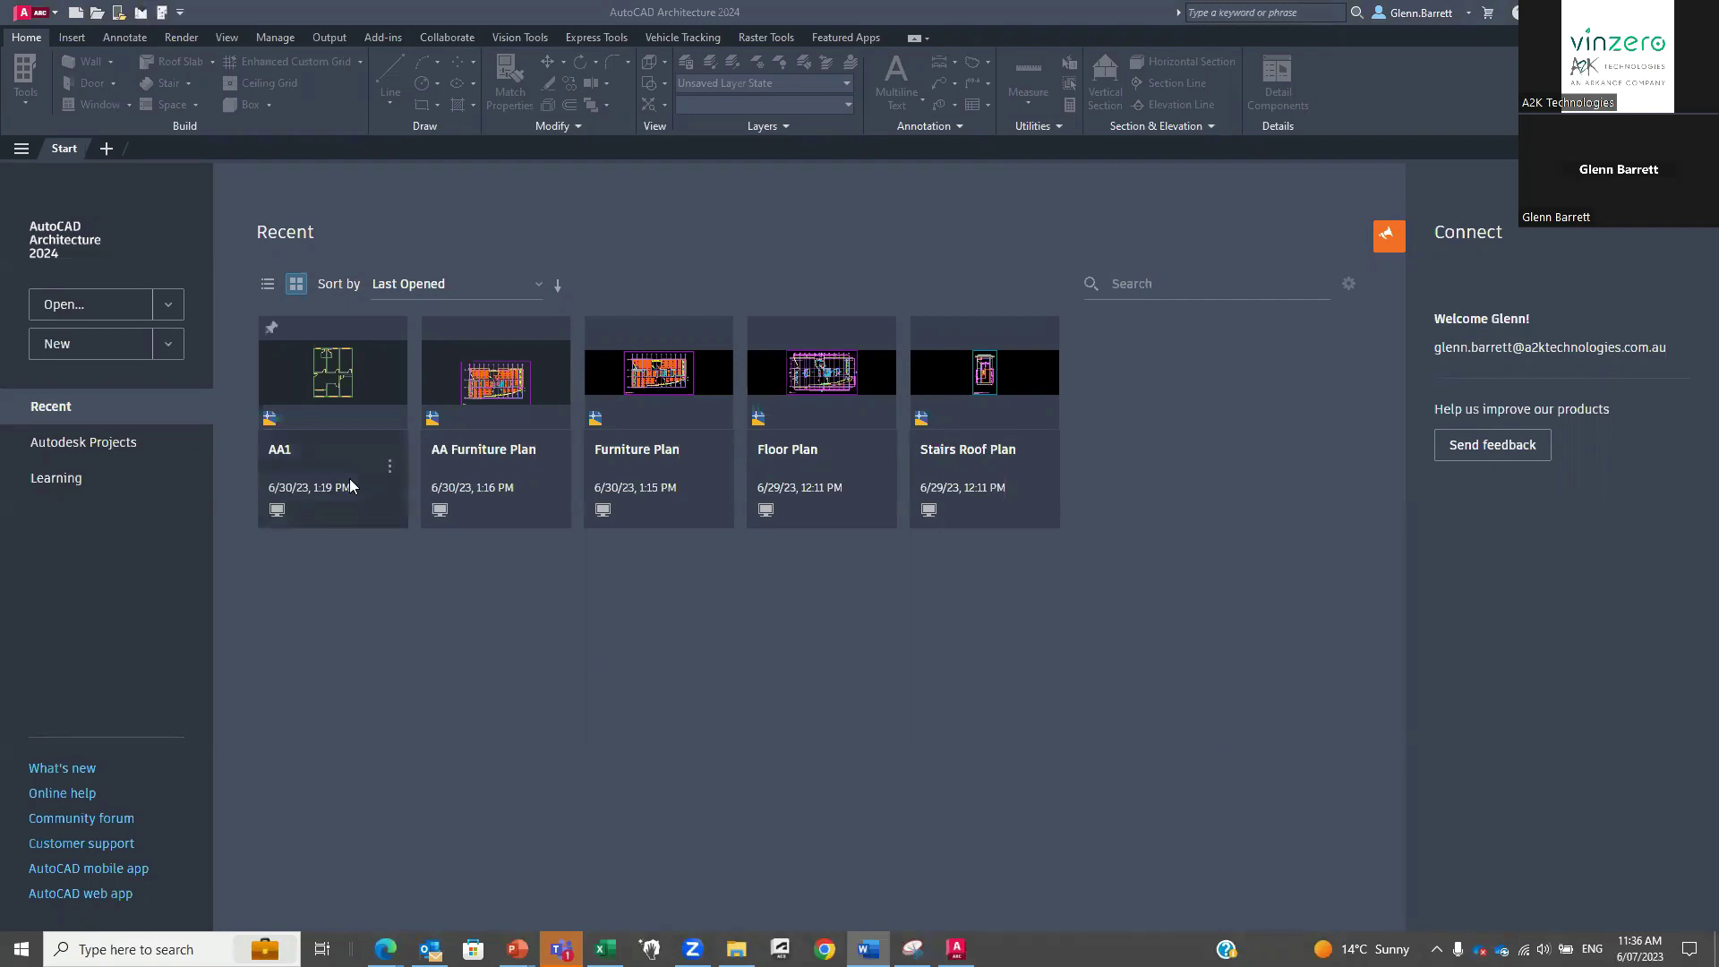
{"action": "left_click", "coordinate": [333, 383]}
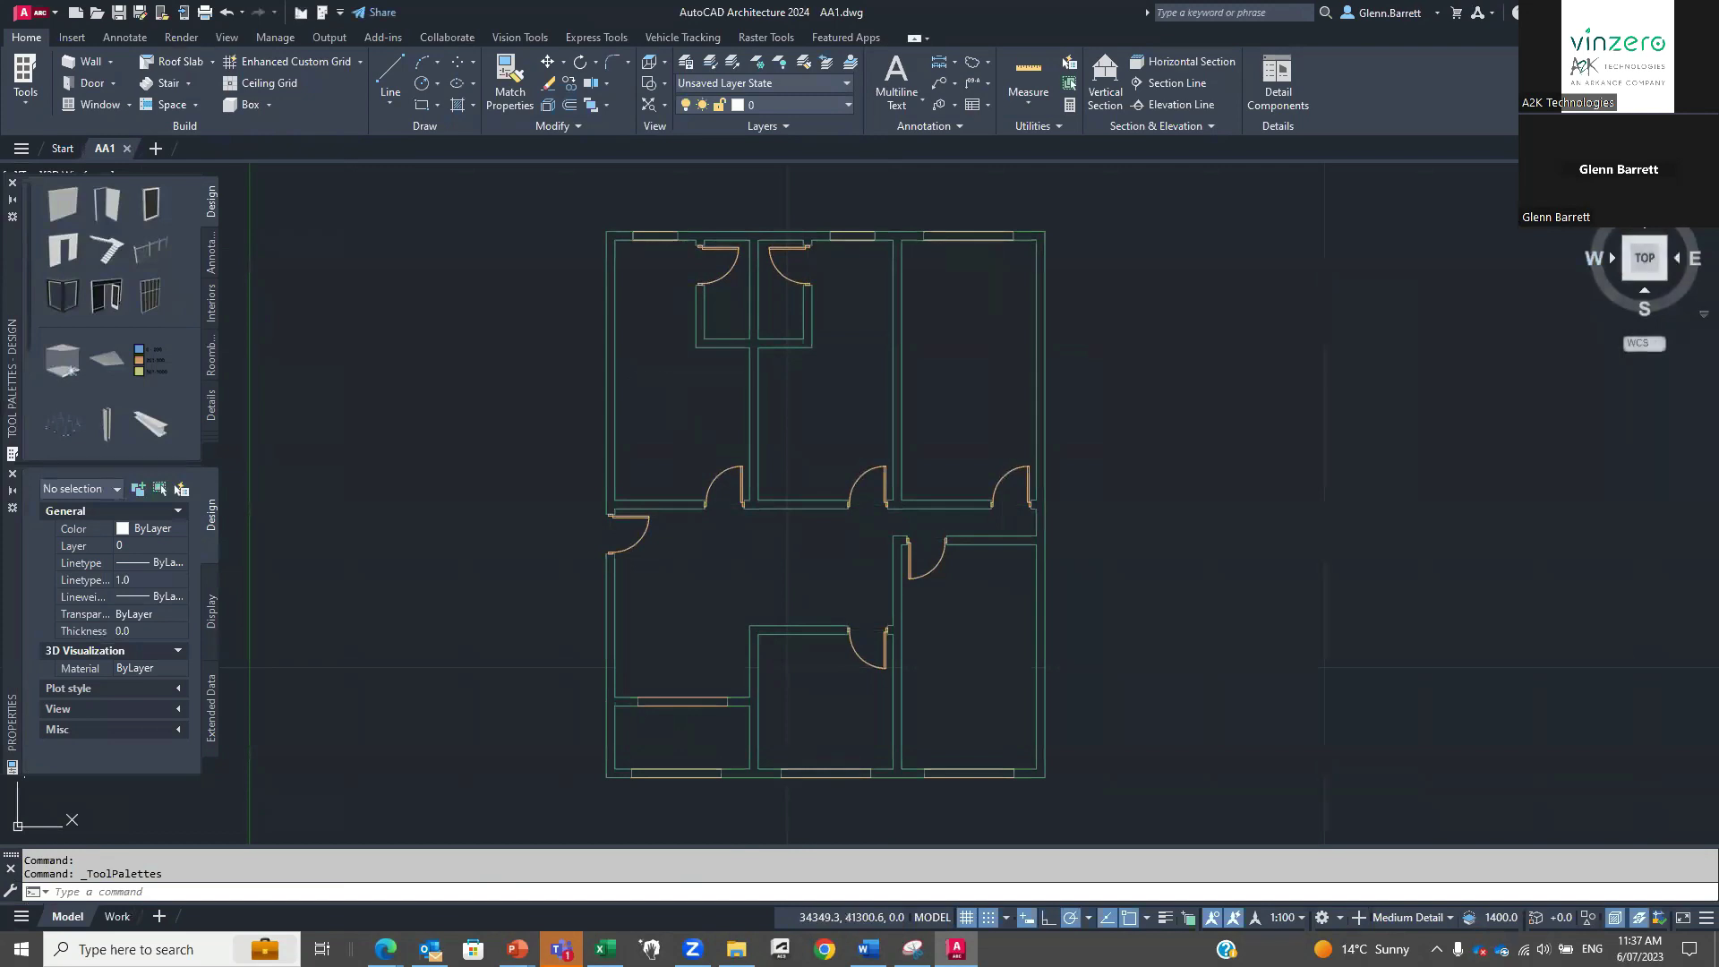
Run AEC3DPRINT on the whole building model in an isometric view and bring up the 3D Print Options beside it.
{"action": "left_click", "coordinate": [1624, 278]}
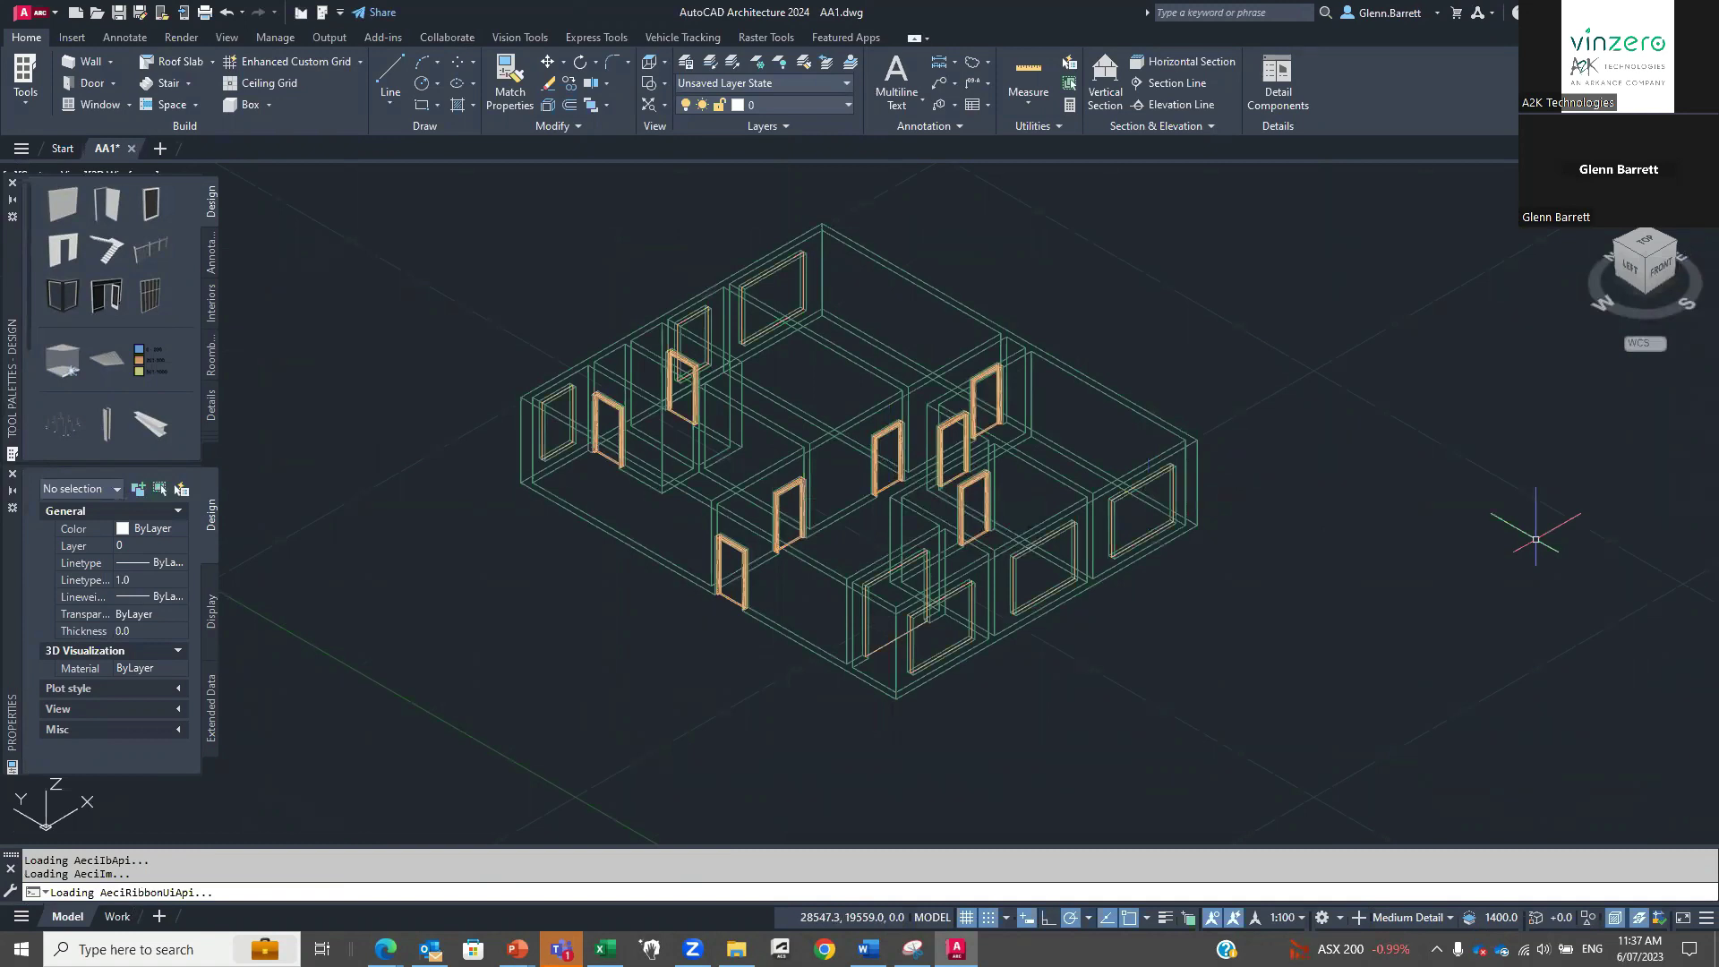
{"action": "type", "text": "ec3d"}
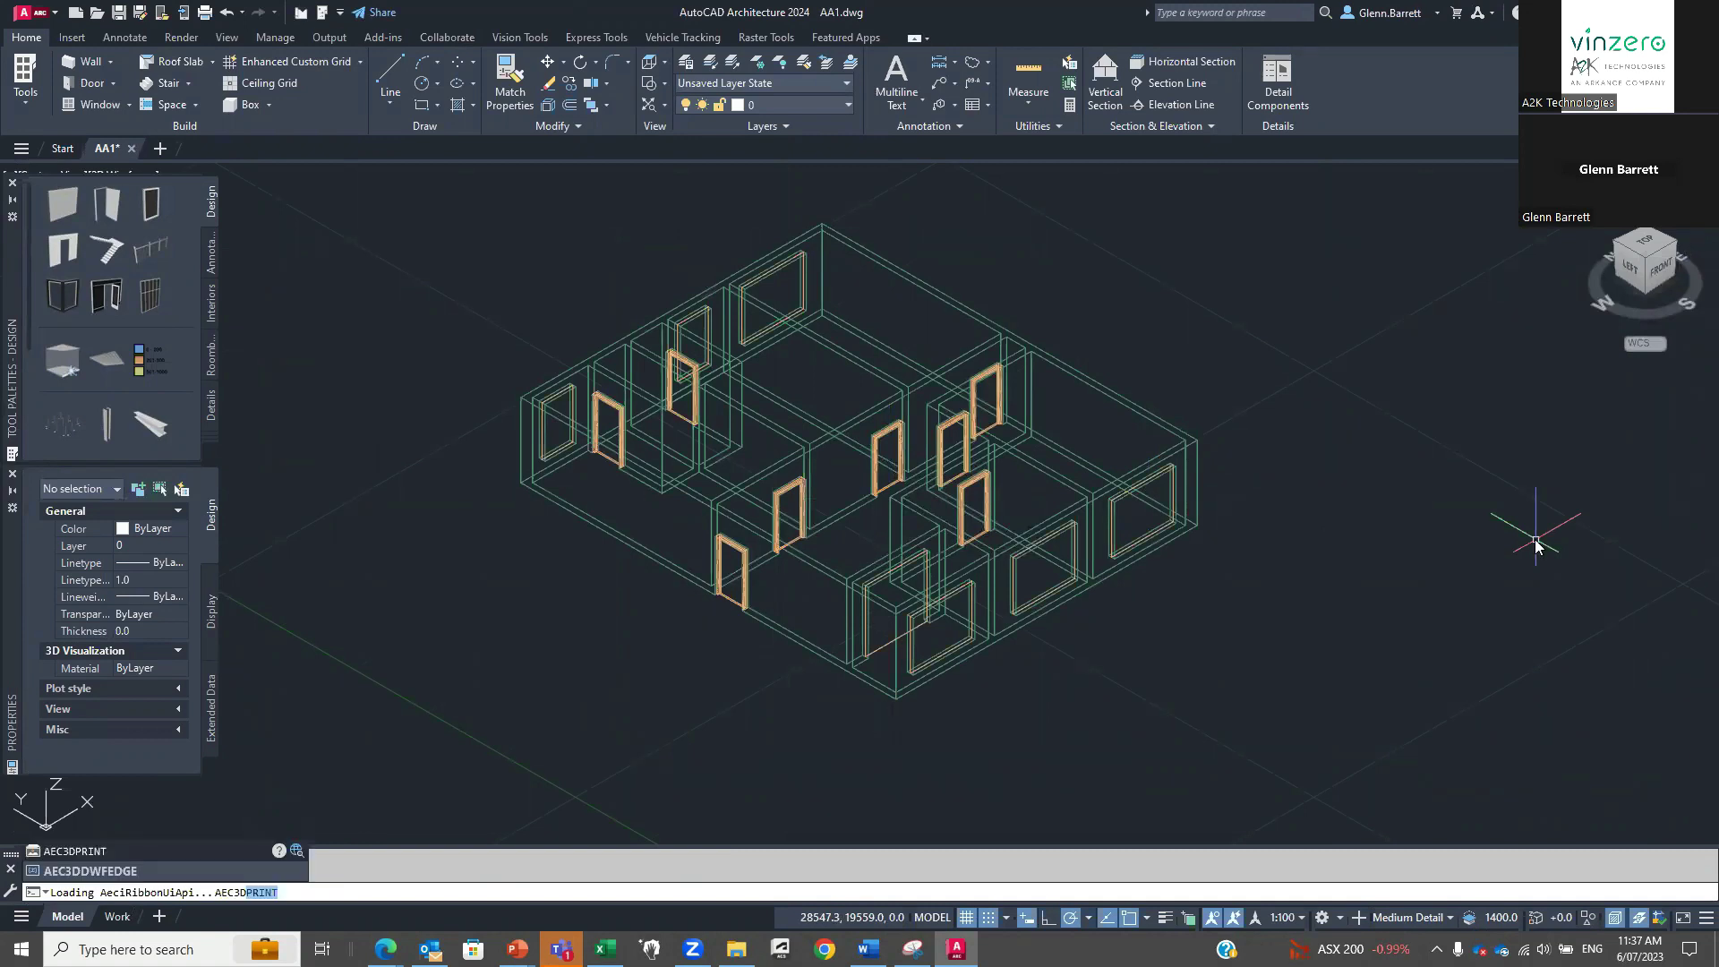
{"action": "key", "text": "Return"}
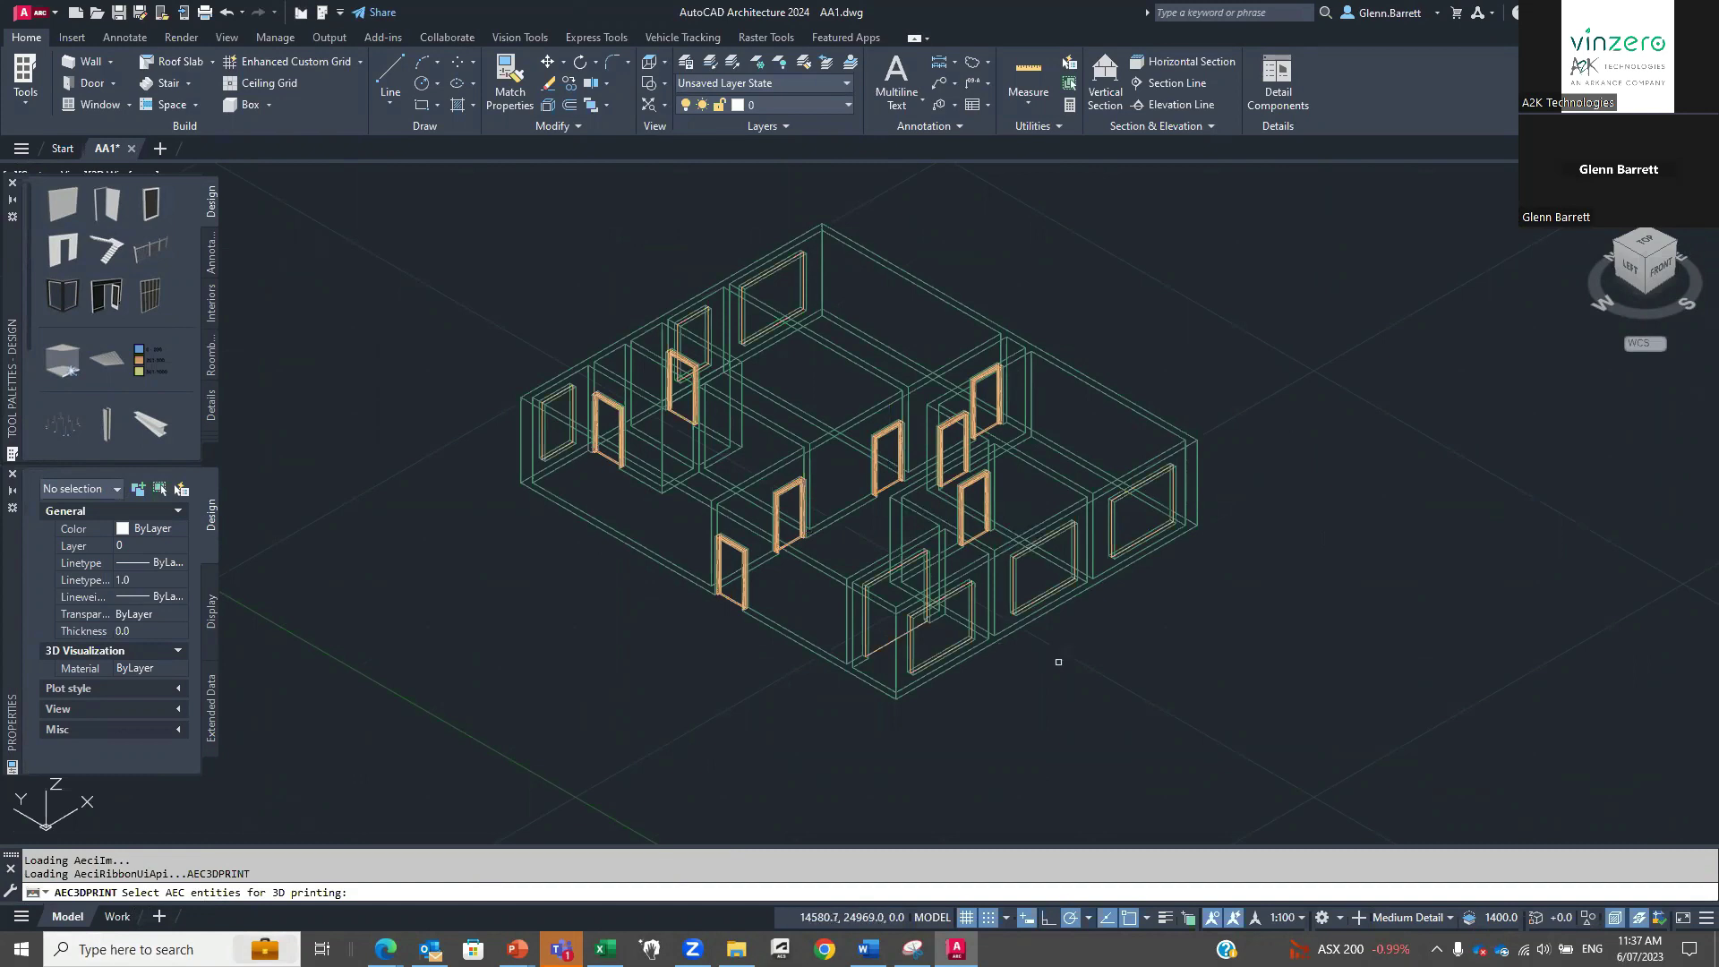
{"action": "left_click", "coordinate": [1340, 714]}
{"action": "left_click", "coordinate": [452, 195]}
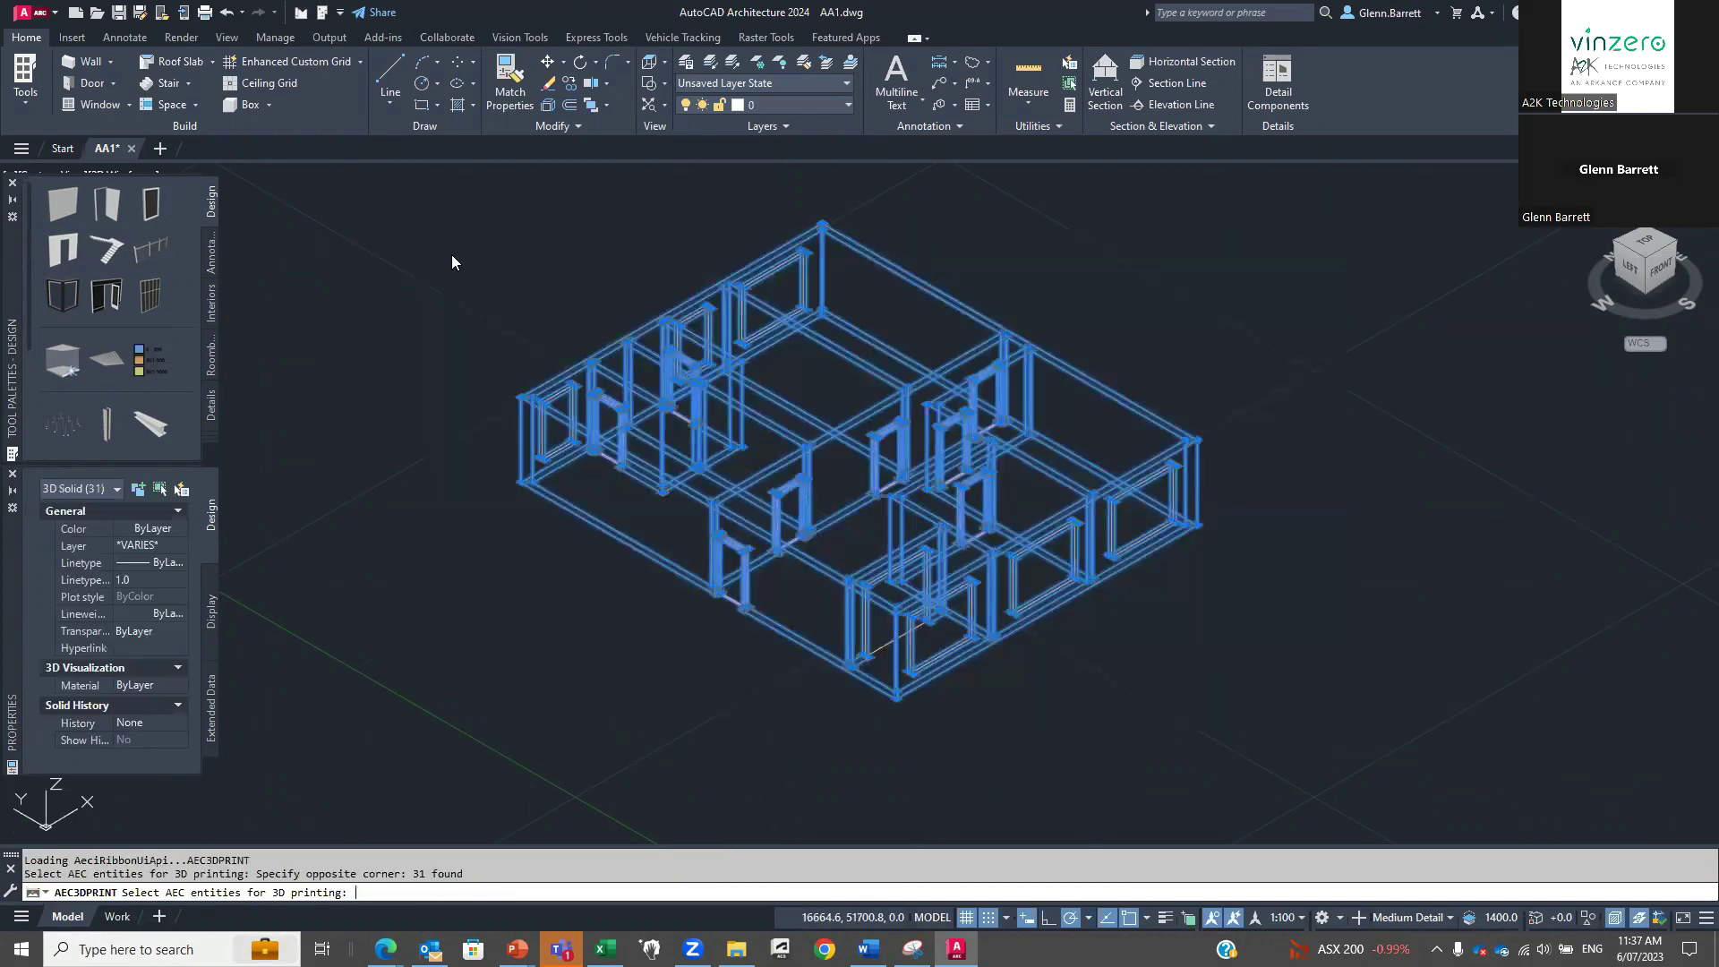
{"action": "key", "text": "Return"}
{"action": "left_click", "coordinate": [747, 502]}
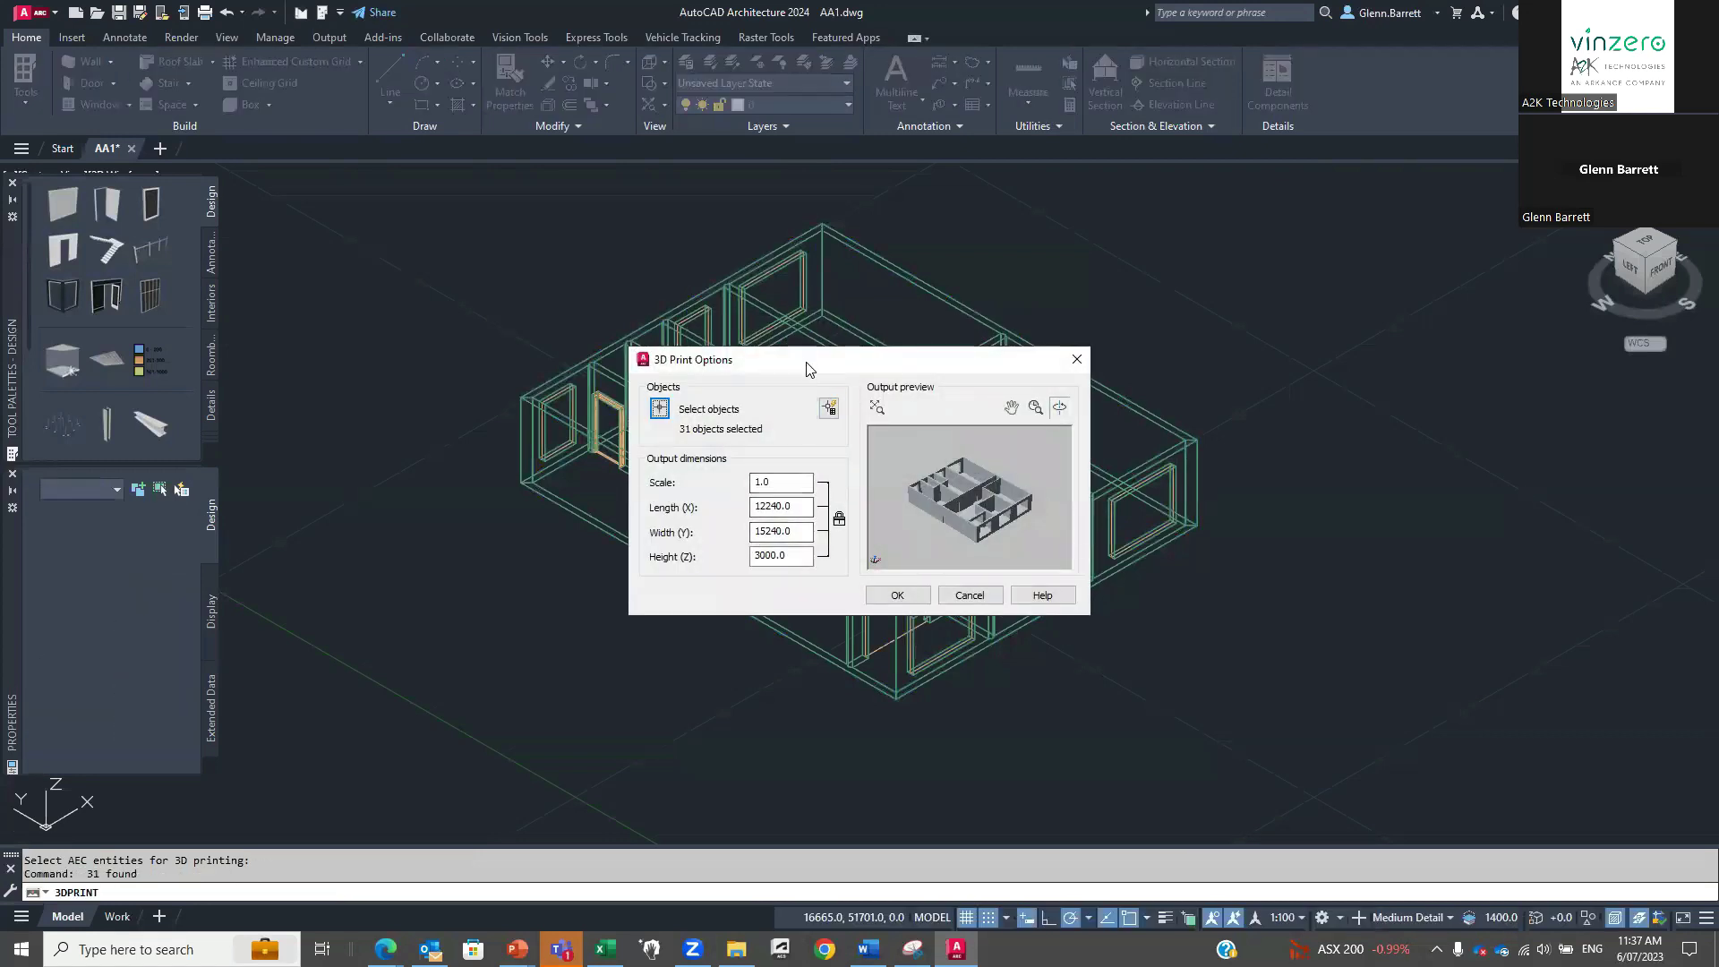
{"action": "left_click_drag", "start_coordinate": [707, 359], "coordinate": [1041, 237]}
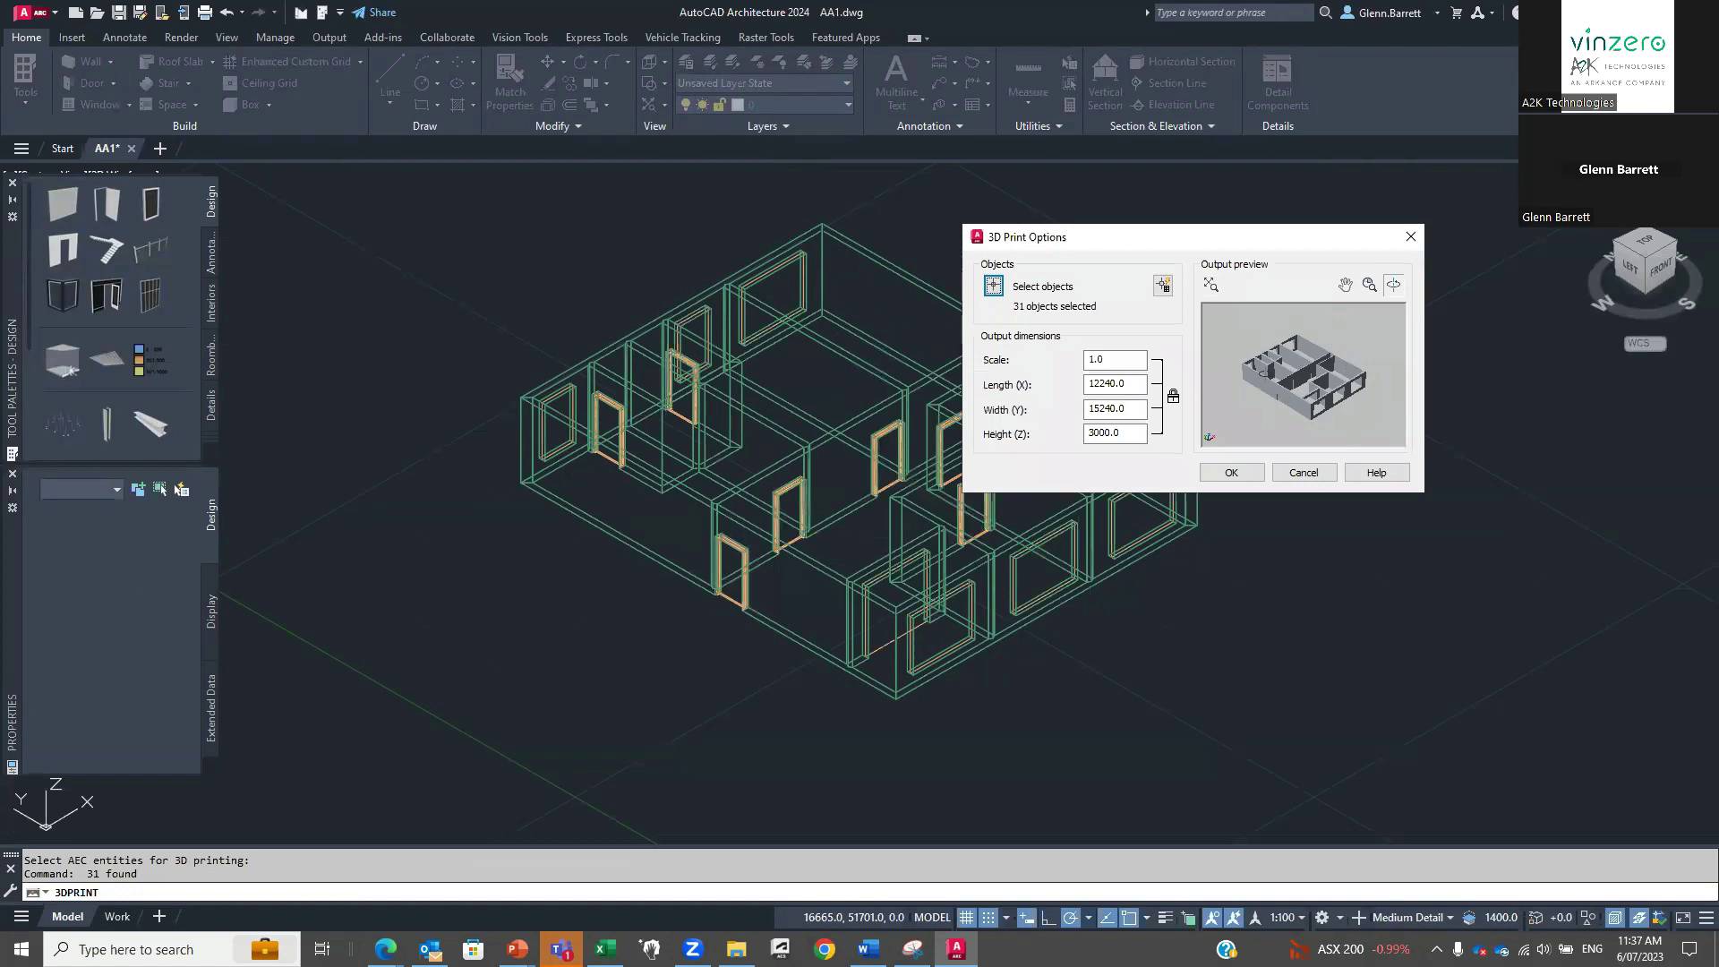
Examine the Quick Select property filters for choosing 3D print objects, and cancel both the filter and the 3D Print Options.
{"action": "left_click", "coordinate": [1164, 285]}
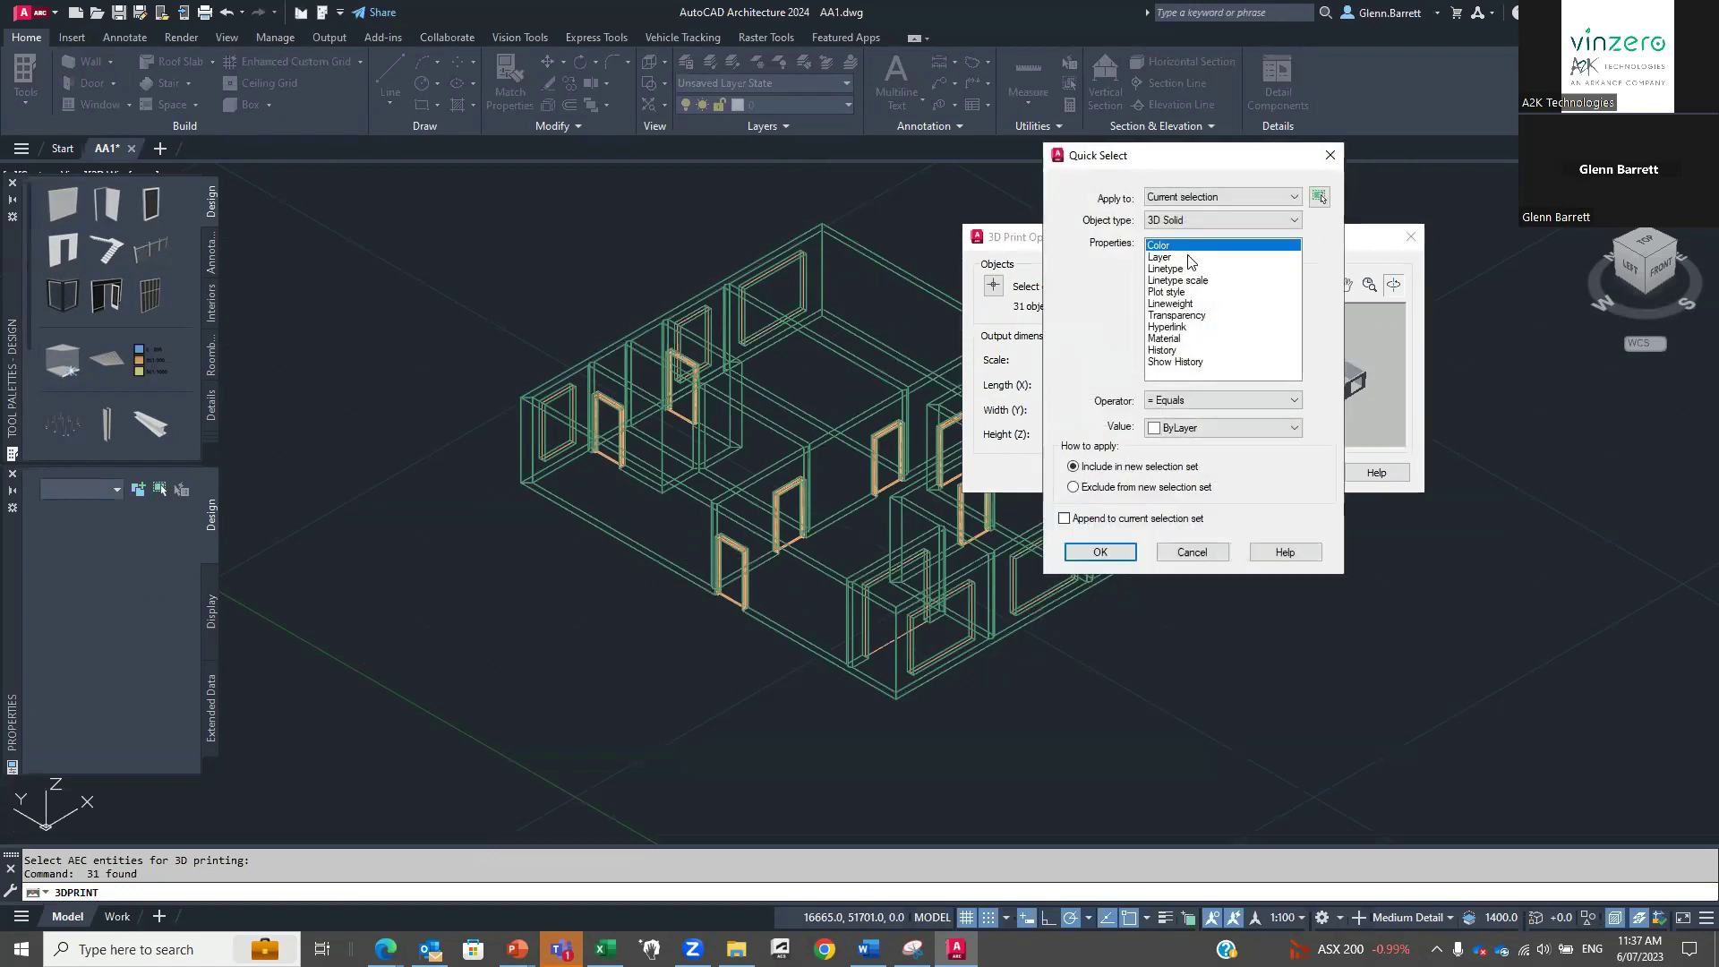
{"action": "left_click", "coordinate": [1191, 552]}
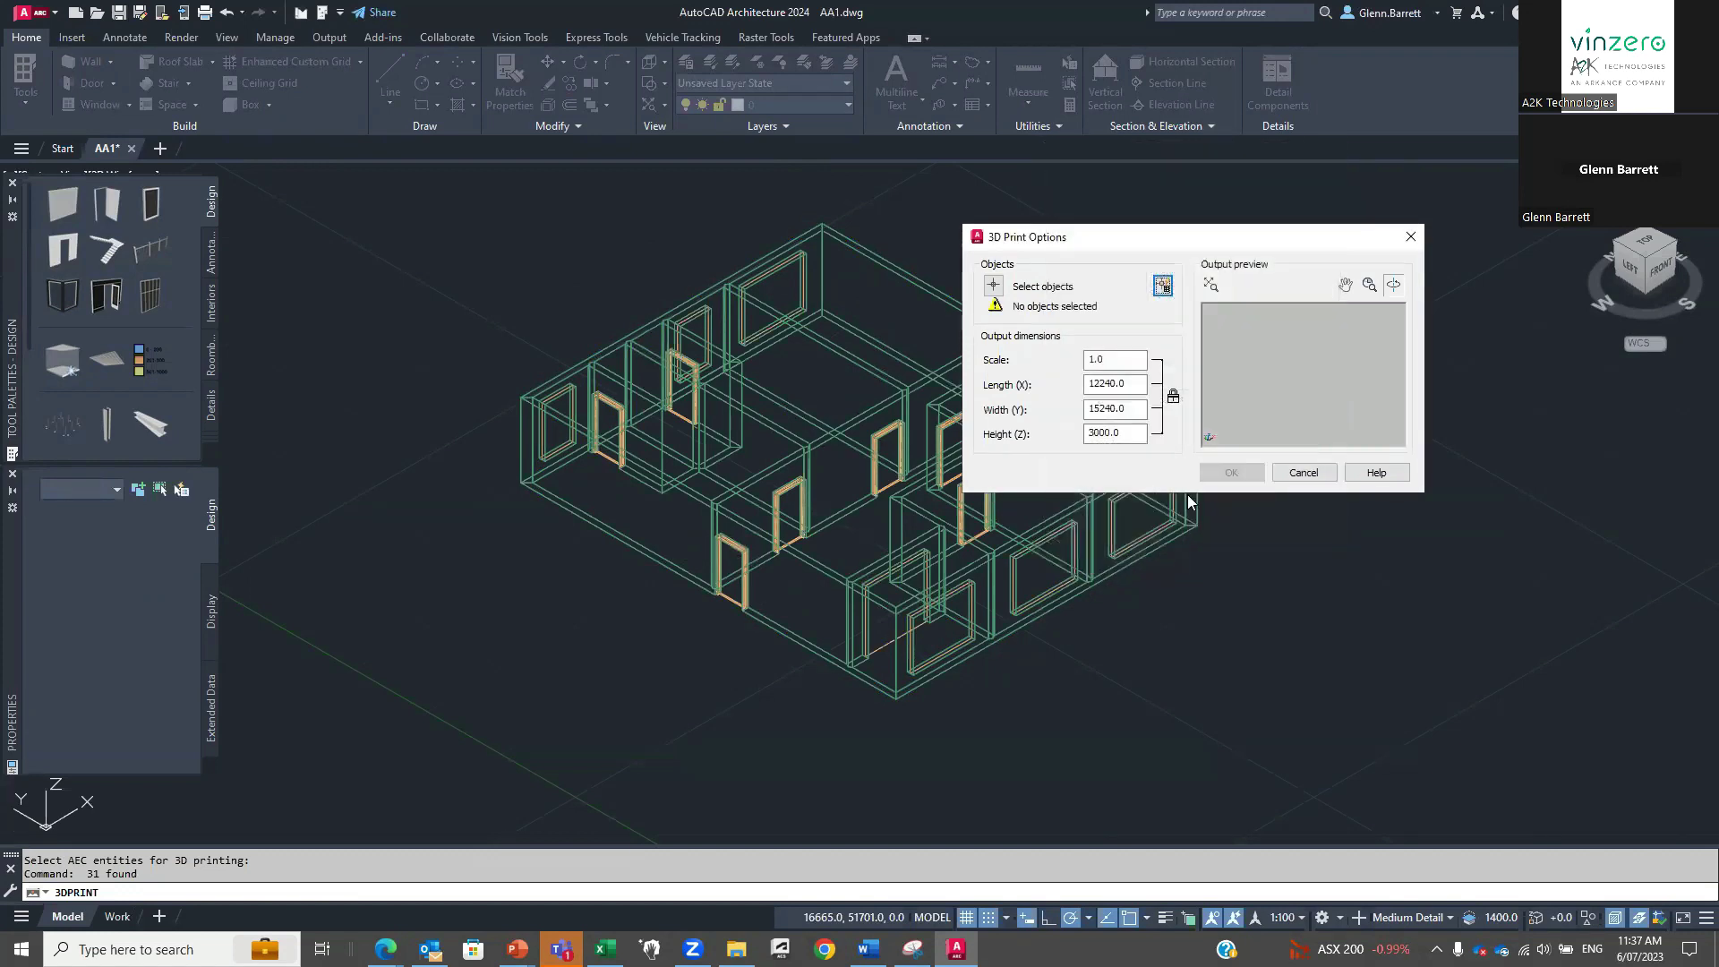
{"action": "left_click", "coordinate": [1303, 475]}
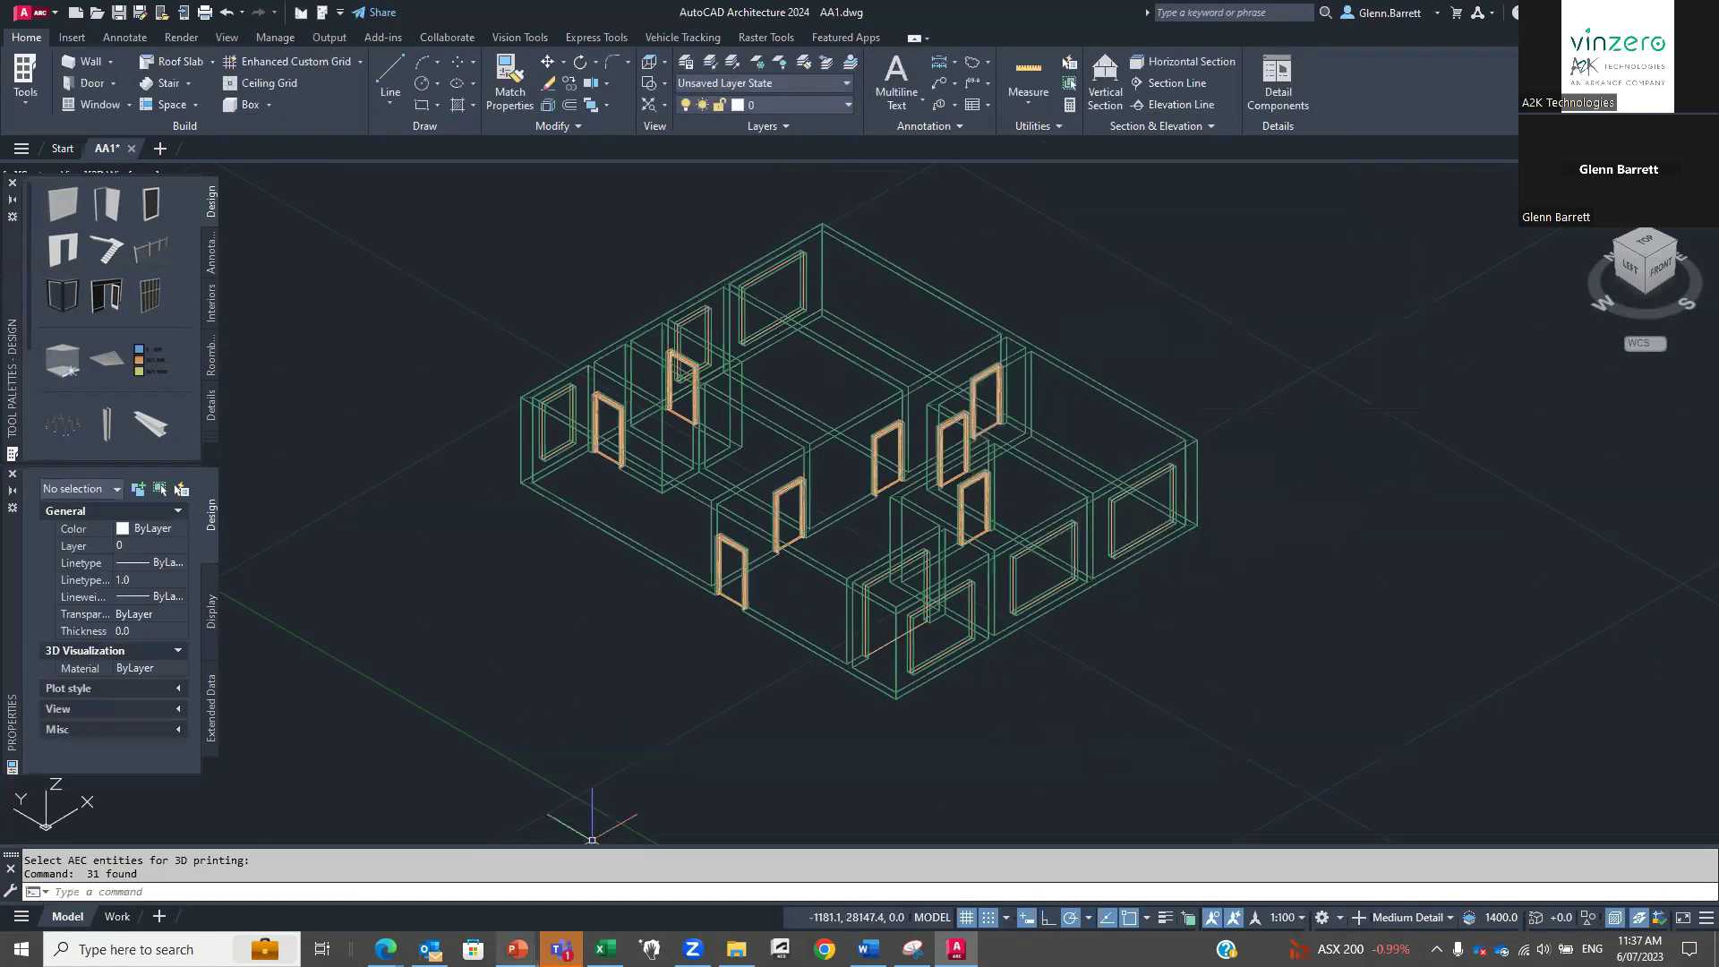
Switch to the PowerPoint slide show and advance to the Enhanced Design Center Content slide.
{"action": "mouse_move", "coordinate": [517, 949]}
{"action": "left_click", "coordinate": [525, 867]}
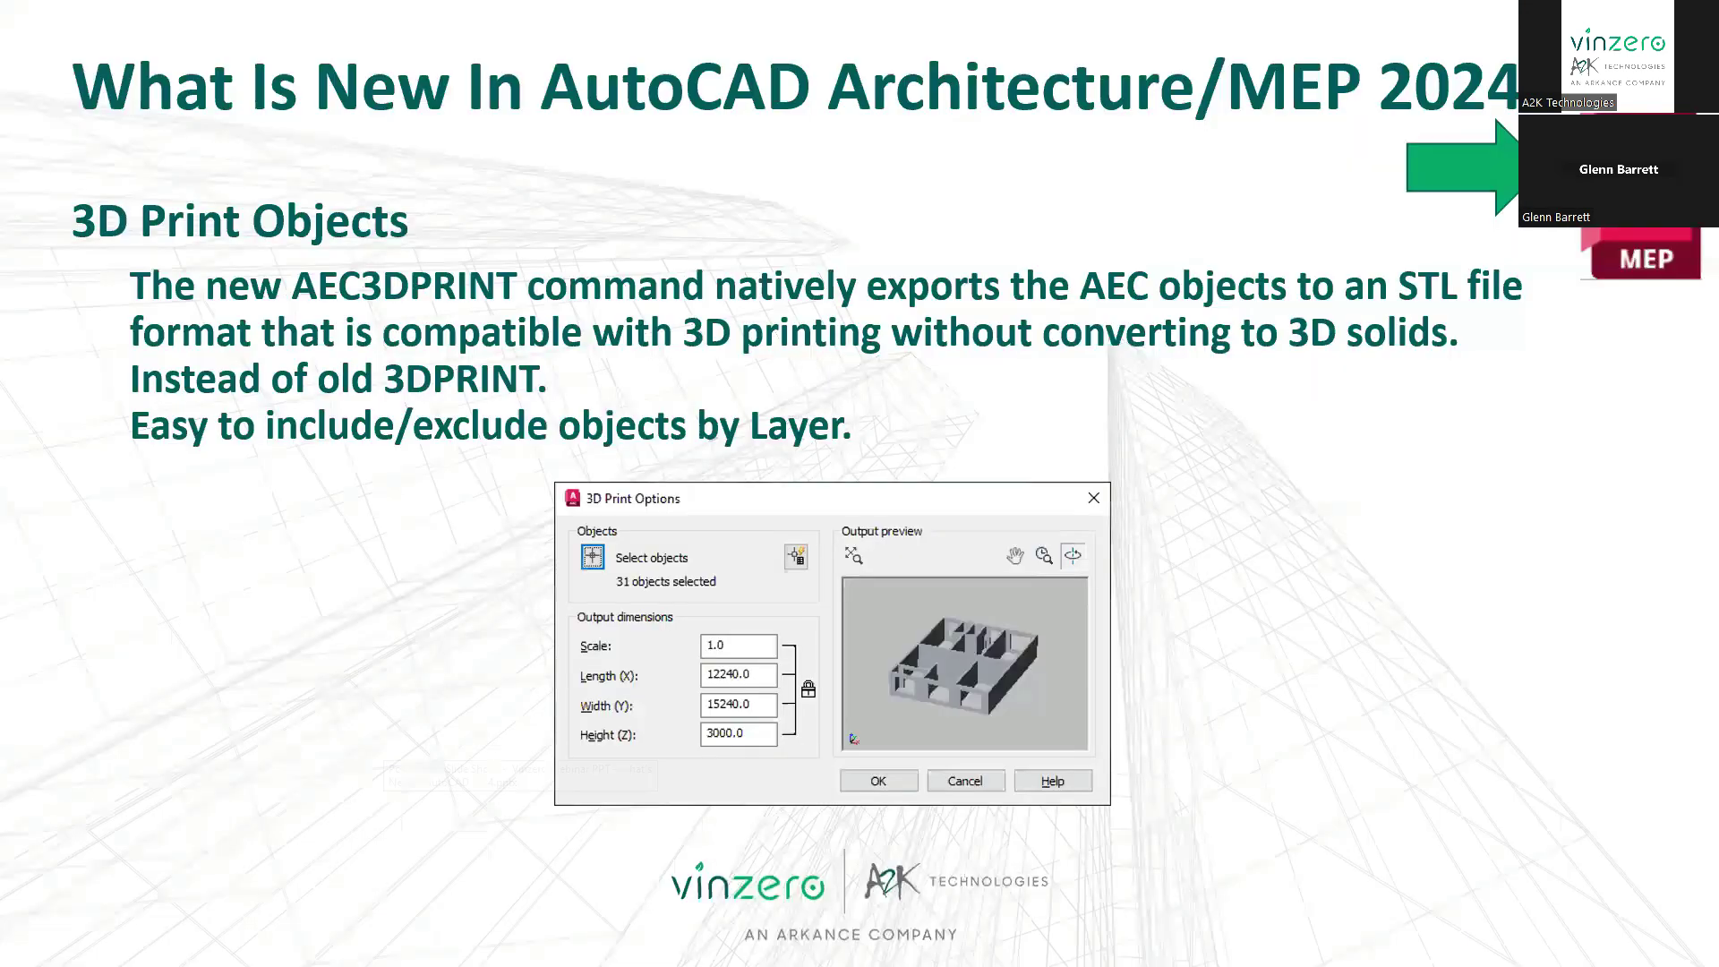
{"action": "left_click", "coordinate": [1173, 589]}
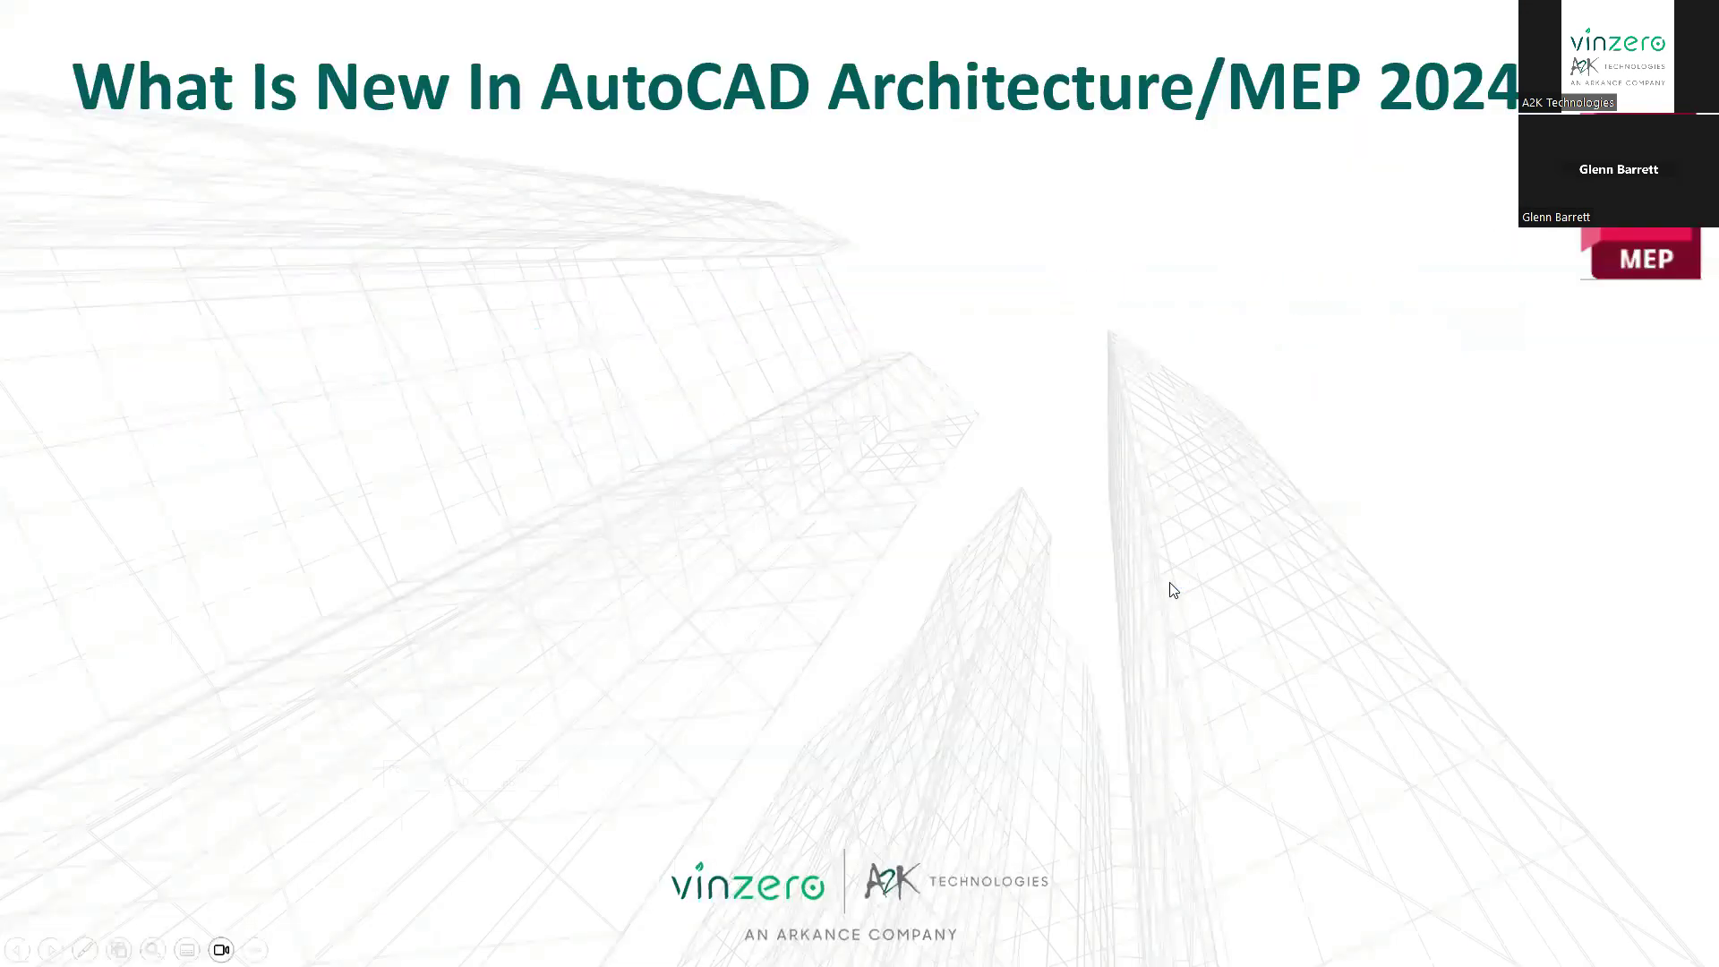
{"action": "left_click", "coordinate": [1172, 589]}
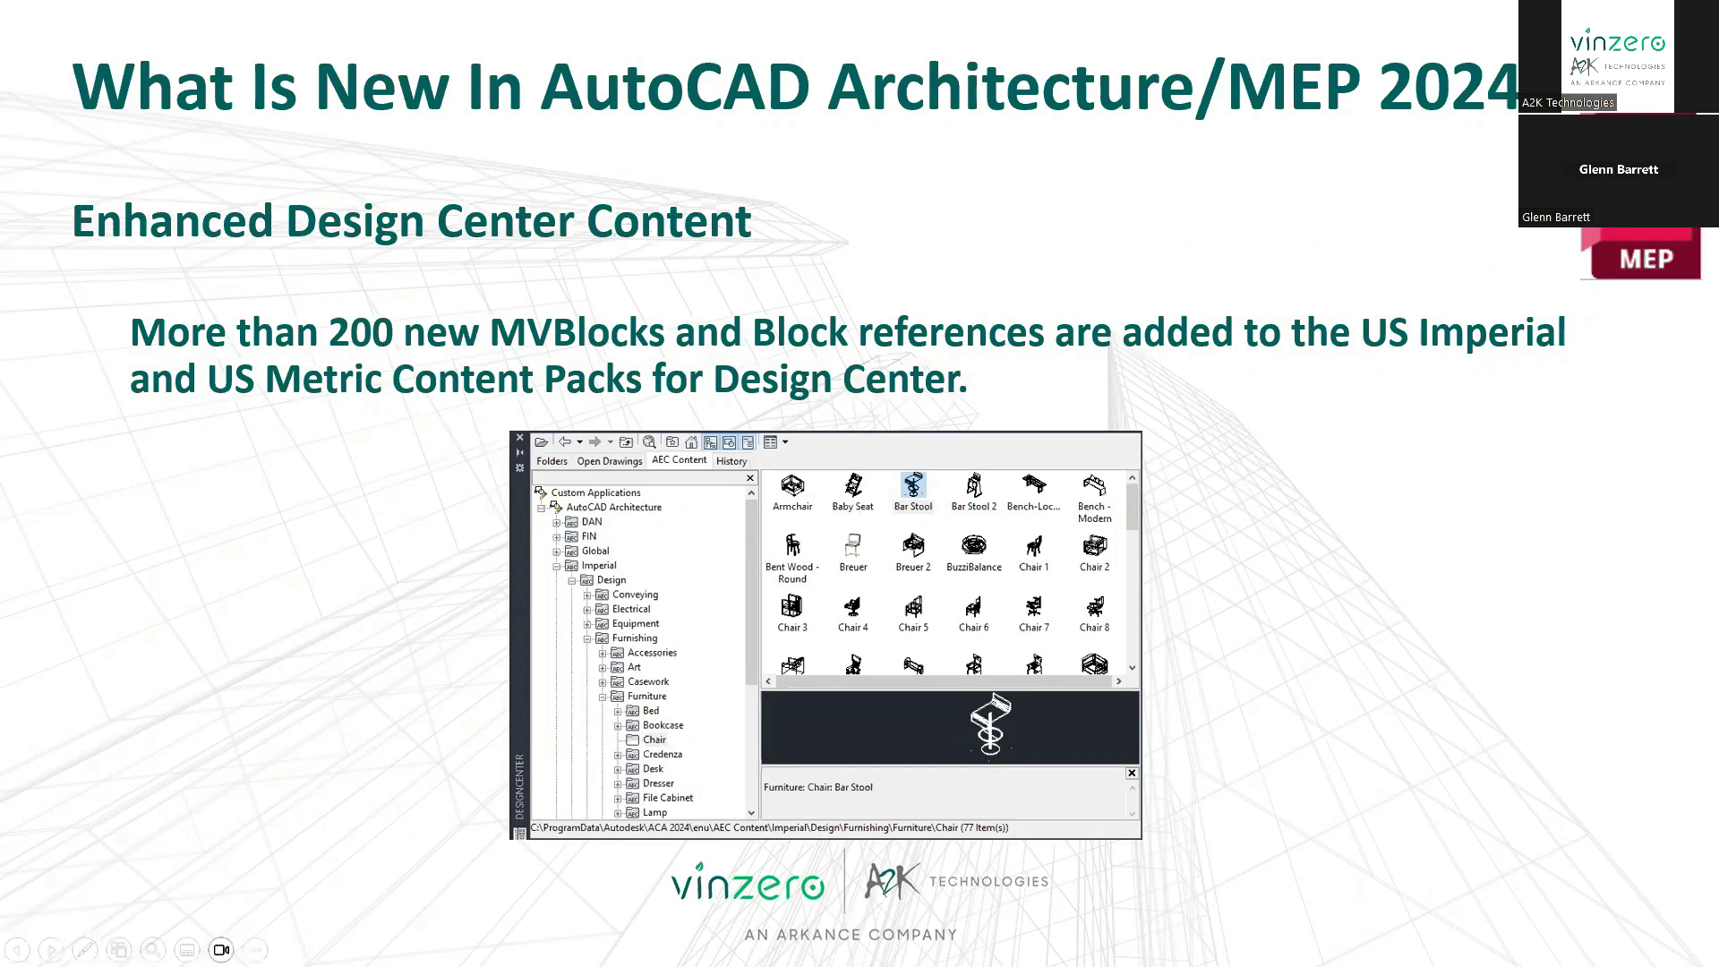
Switch to AutoCAD Architecture 2024 and open the DesignCenter on the imperial chair content.
{"action": "key", "text": "alt+Tab"}
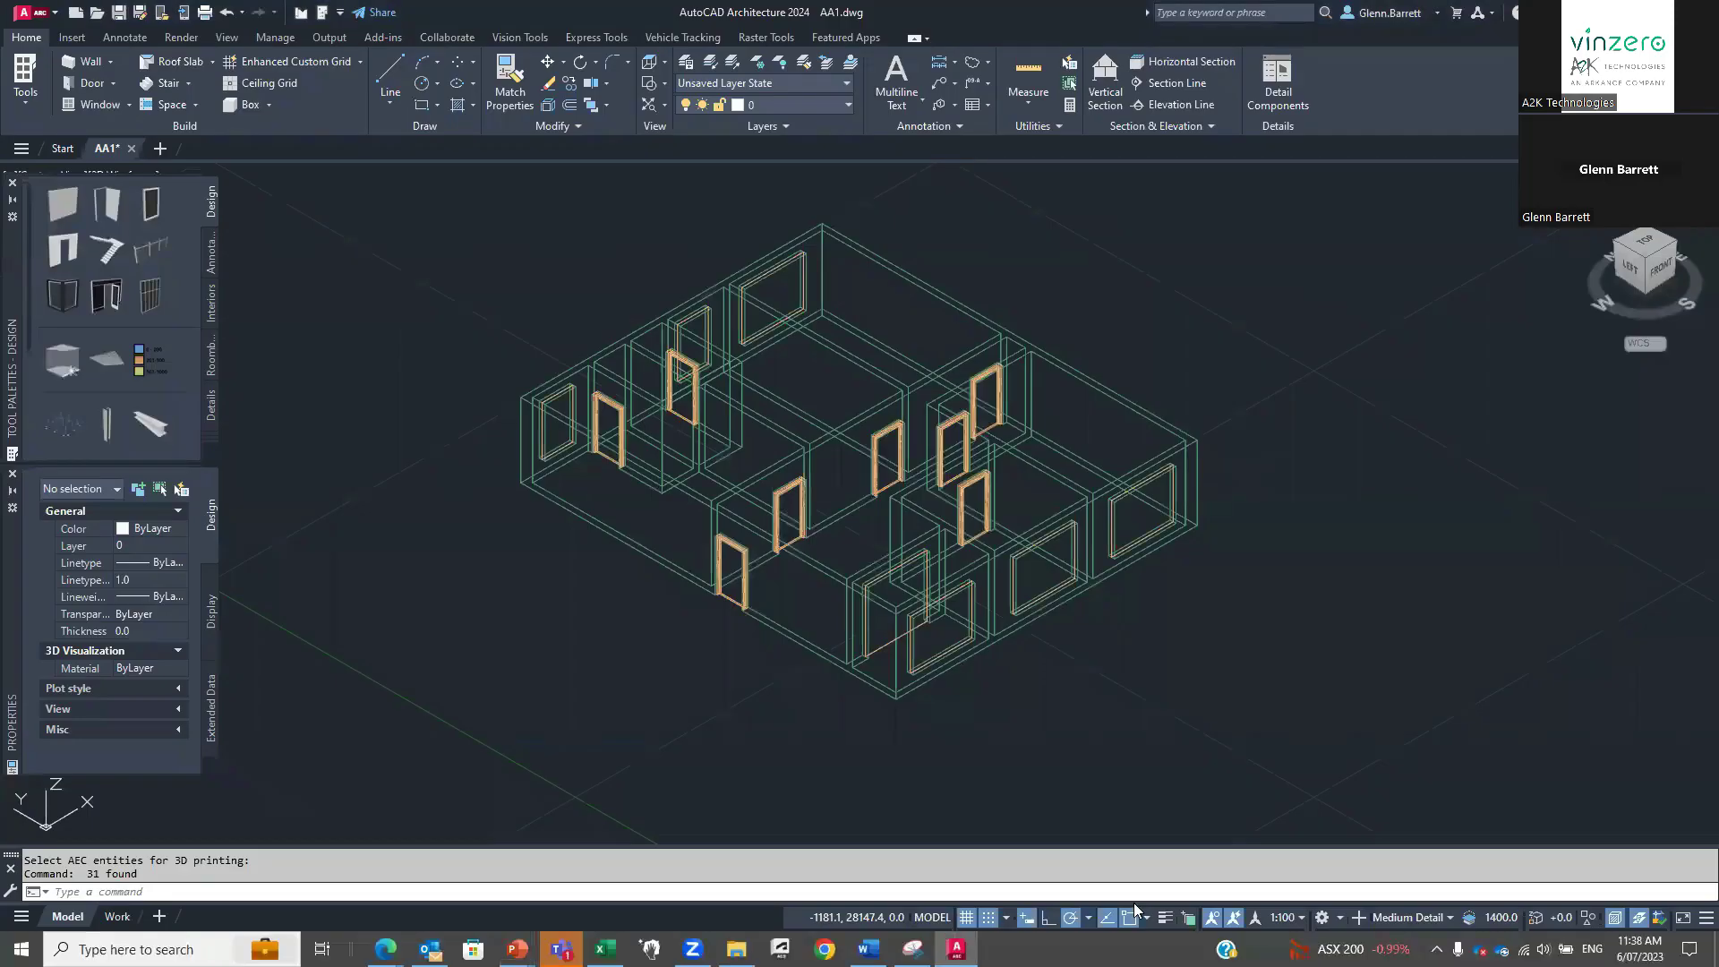
{"action": "left_click", "coordinate": [385, 343]}
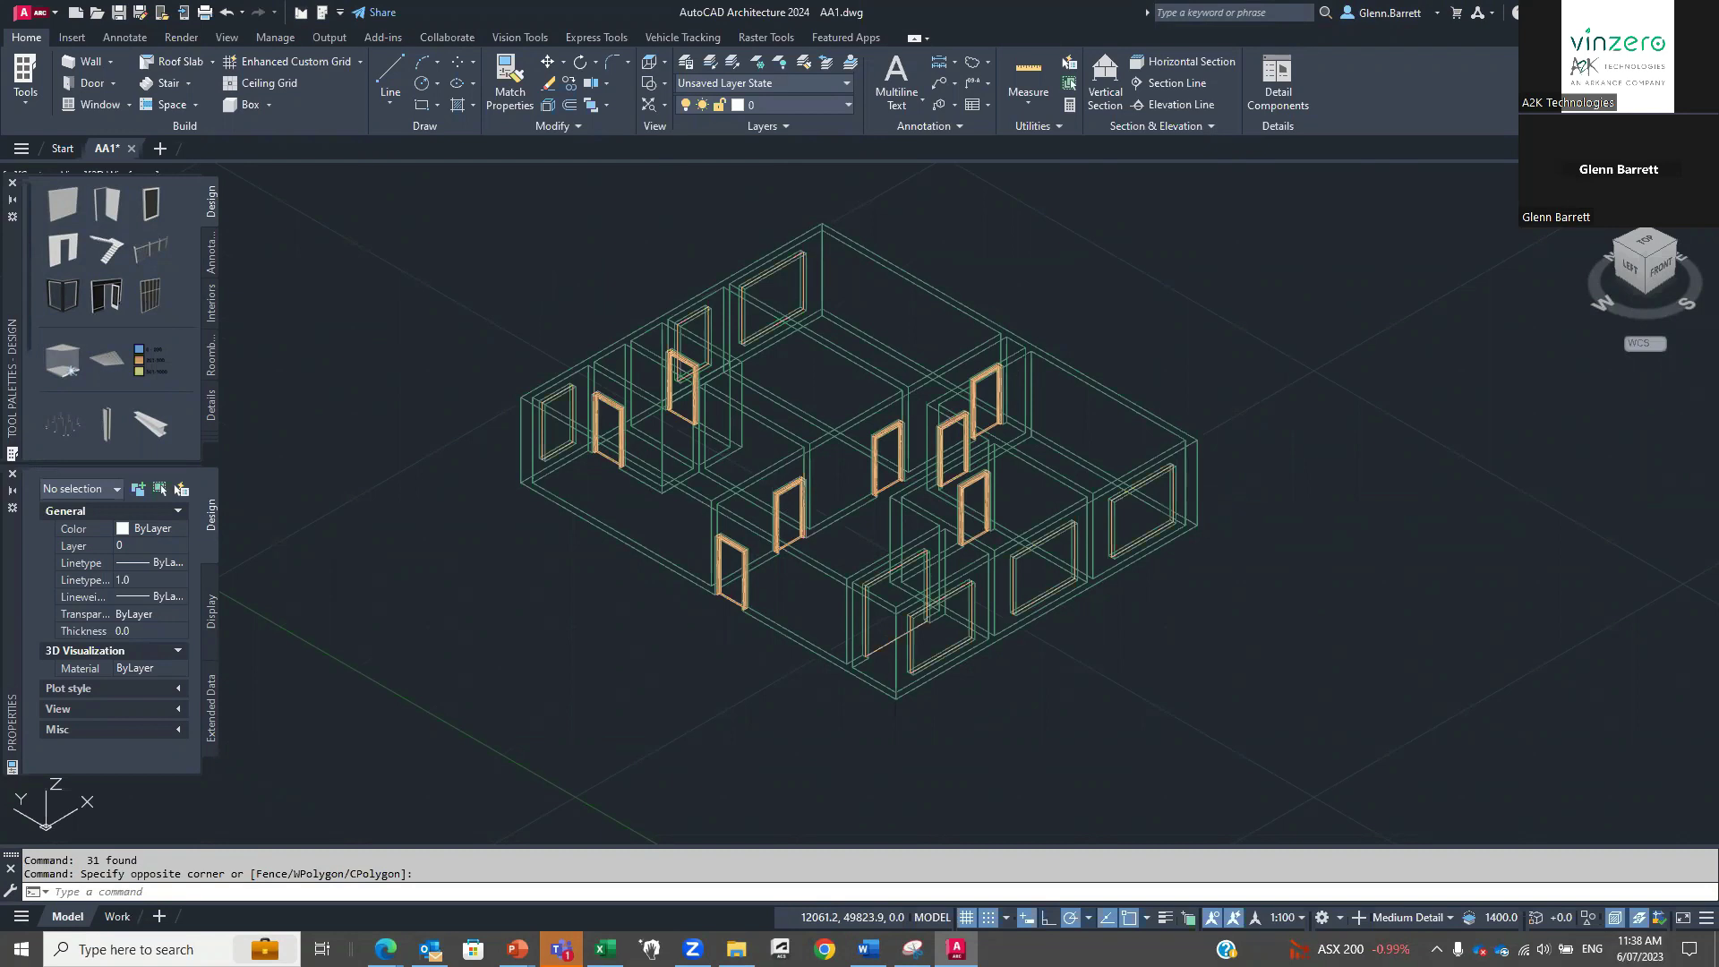
{"action": "key", "text": "ctrl+2"}
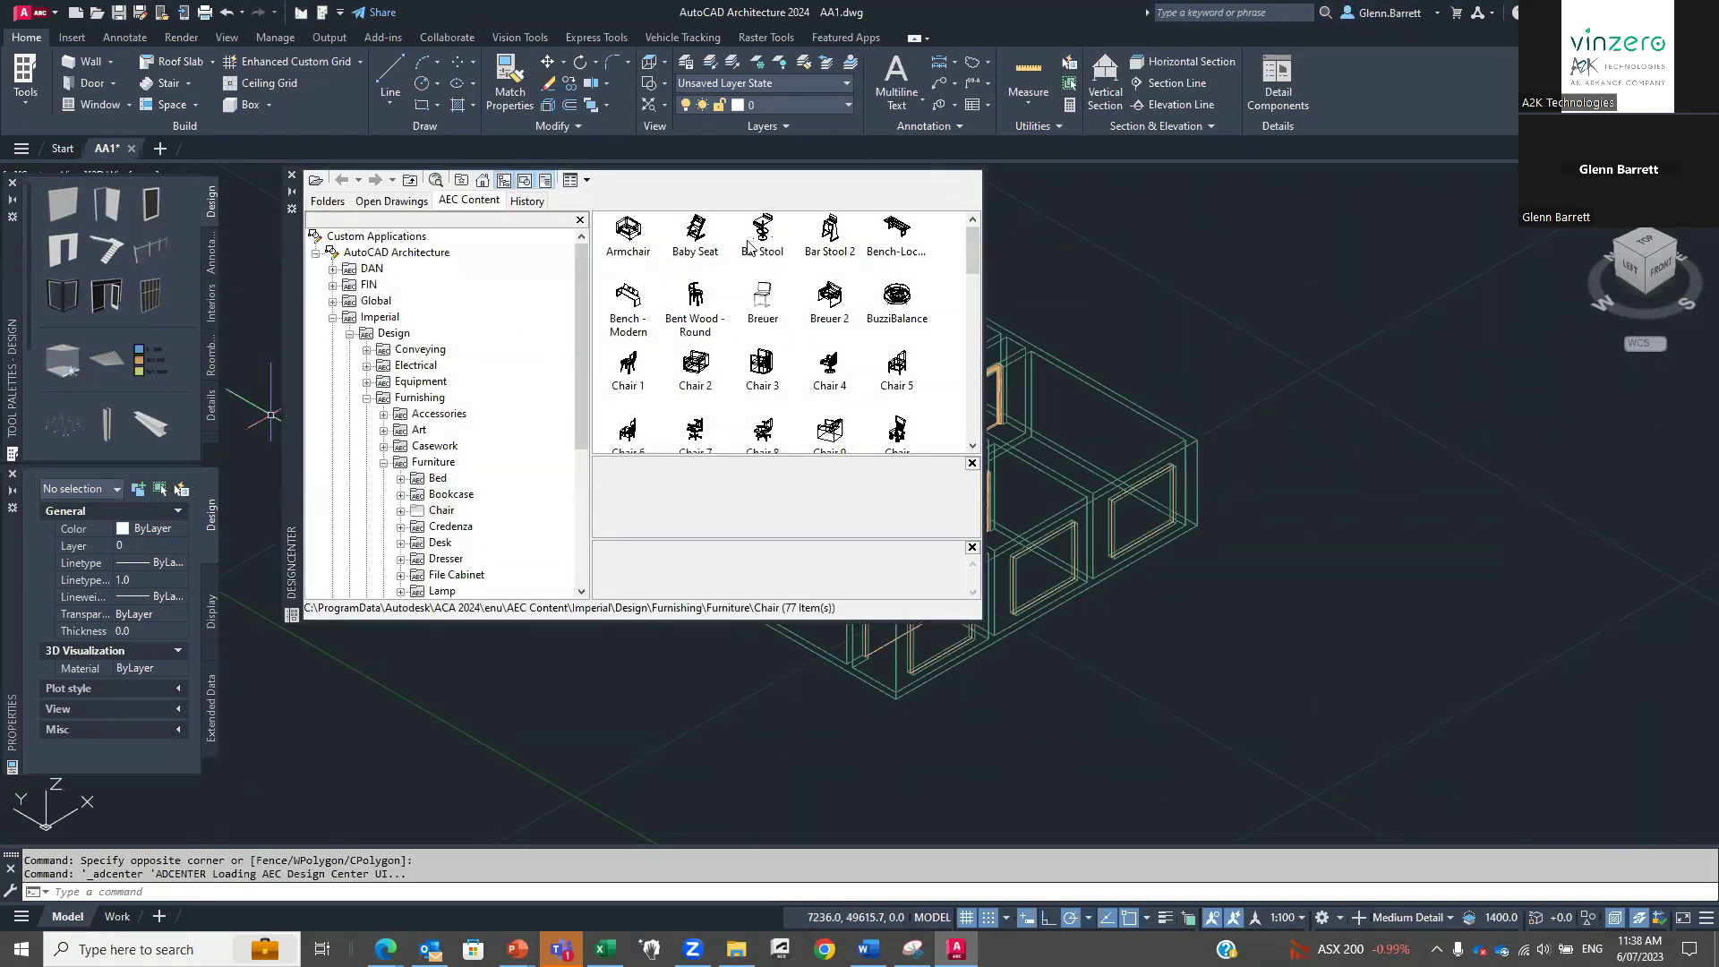
Insert one Classroom - Flat Seat chair from the DesignCenter in the empty area beside the building and end the insertion.
{"action": "left_click_drag", "start_coordinate": [972, 258], "coordinate": [972, 300]}
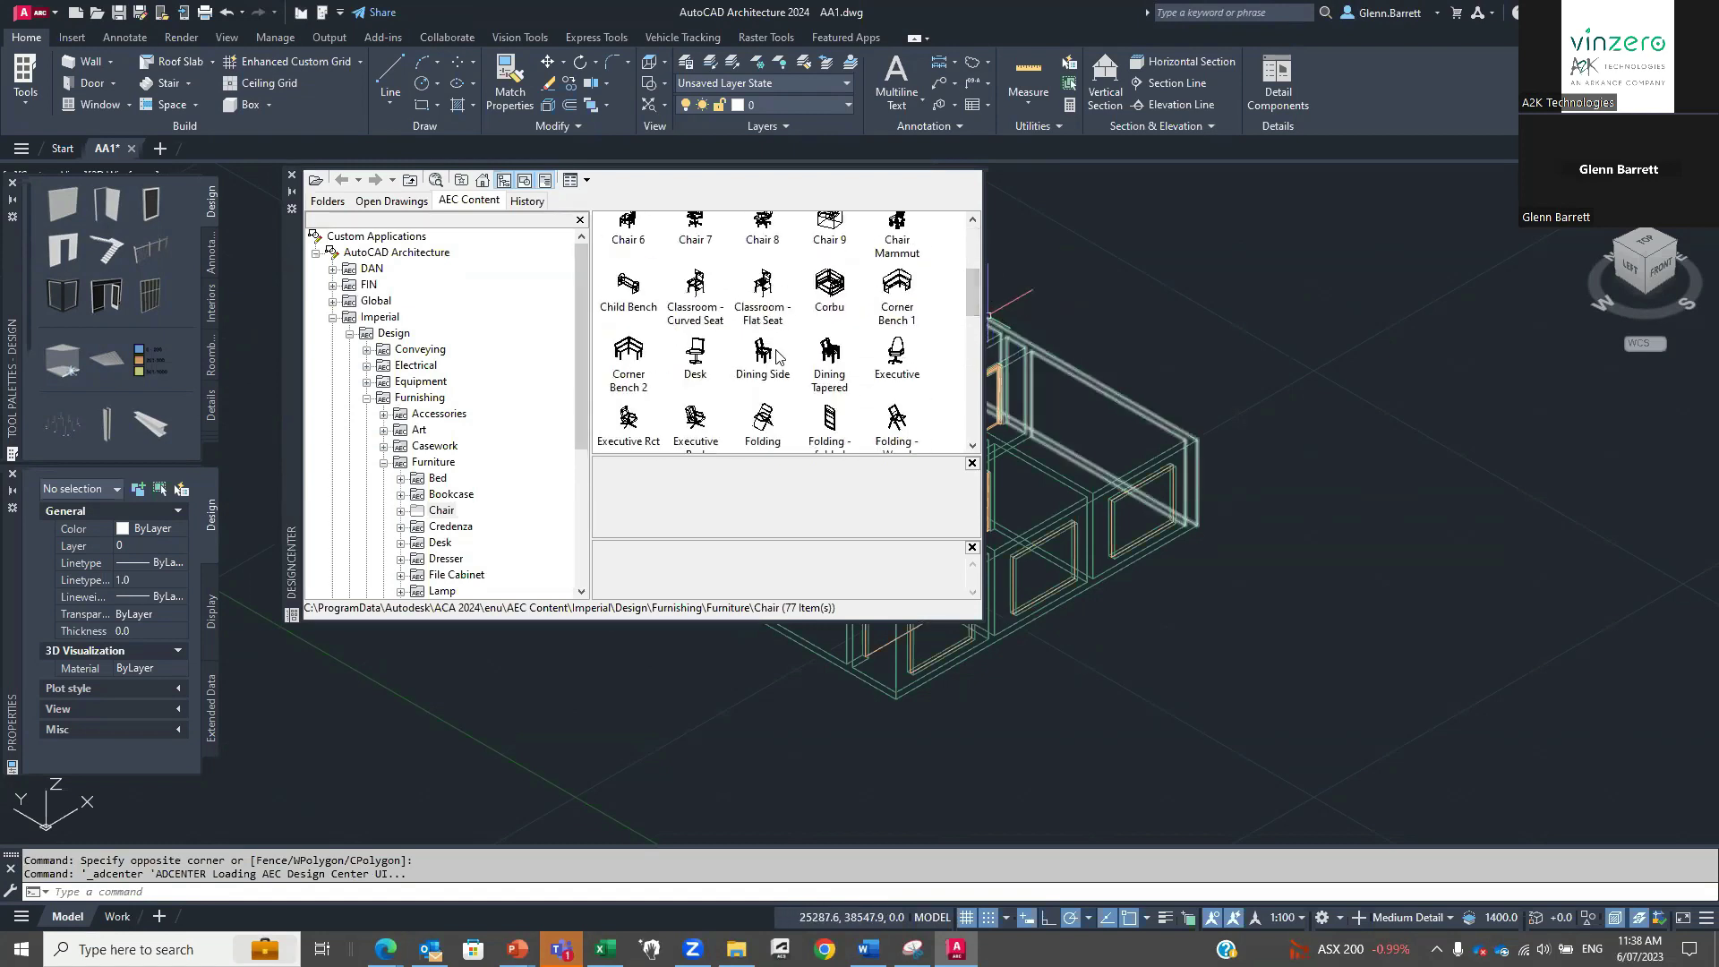
{"action": "double_click", "coordinate": [763, 283]}
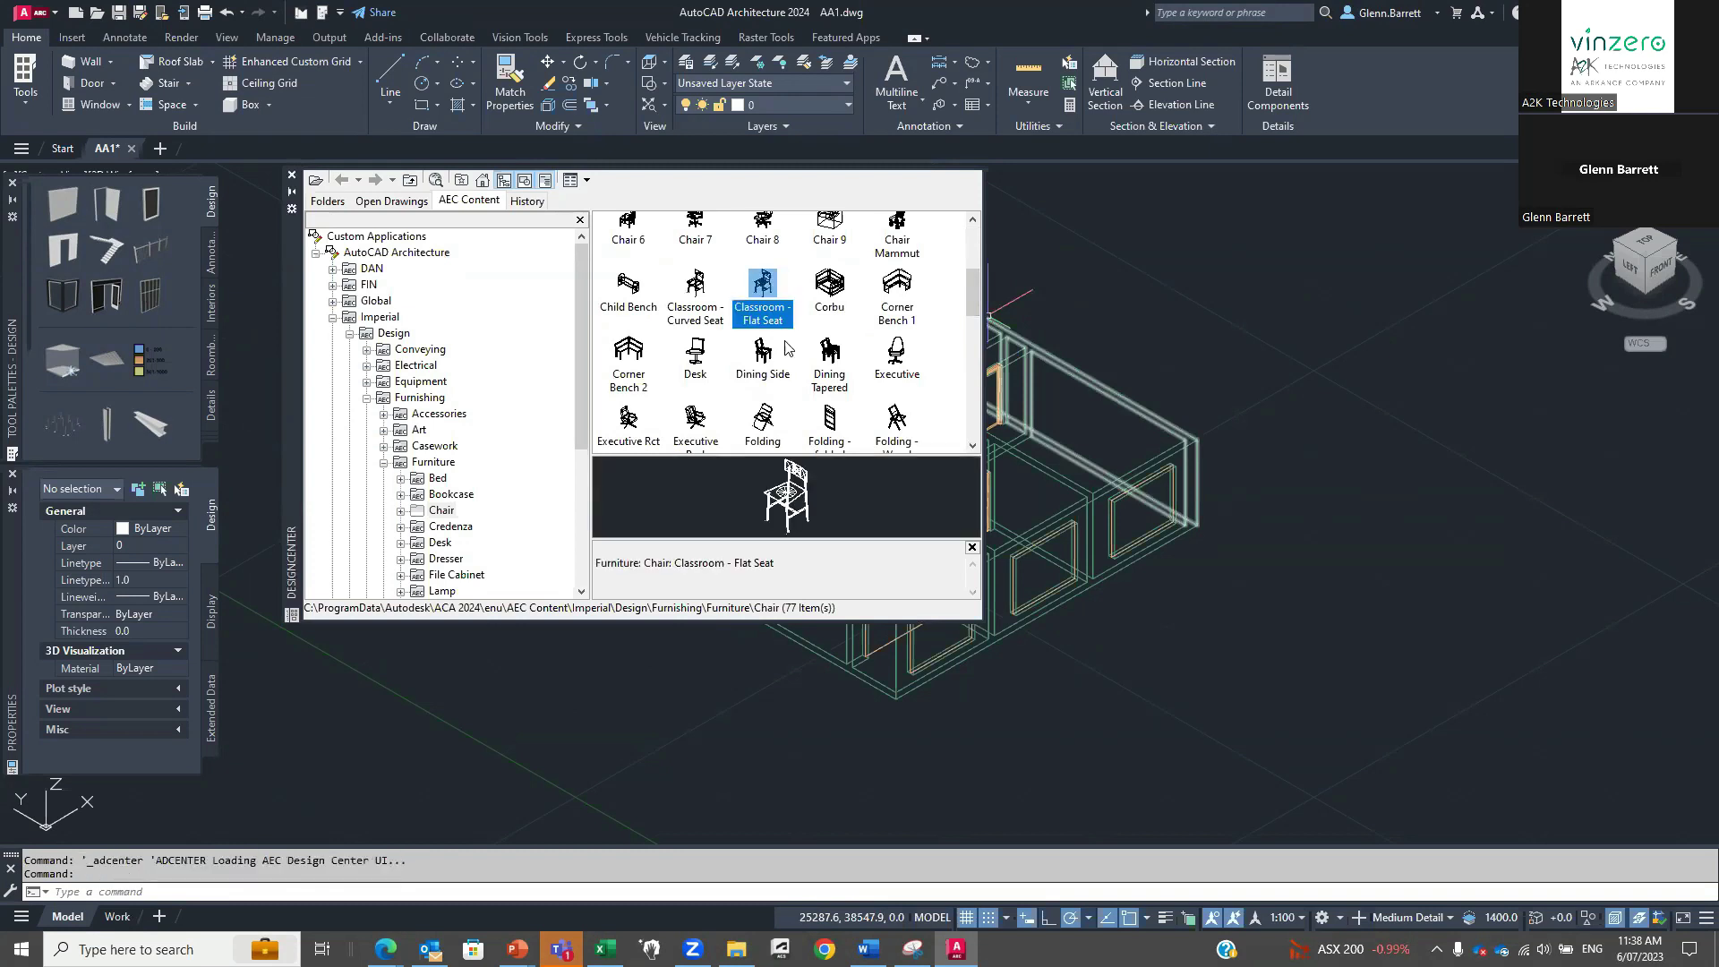
{"action": "left_click", "coordinate": [1270, 575]}
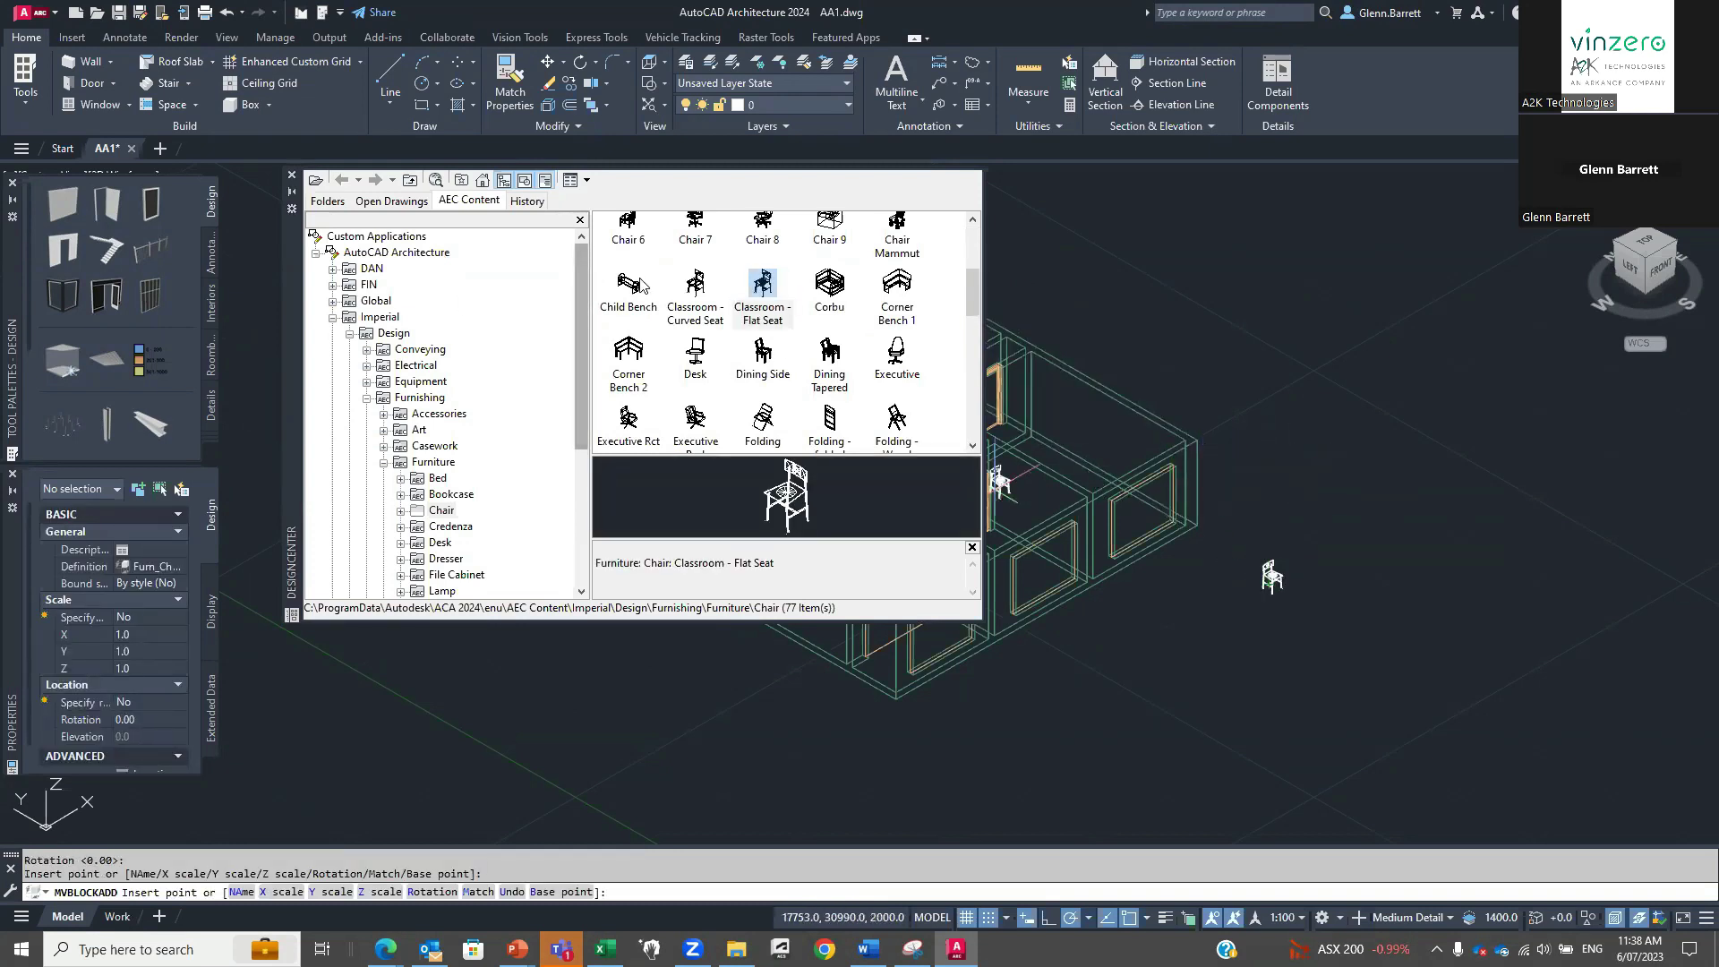
{"action": "double_click", "coordinate": [629, 351]}
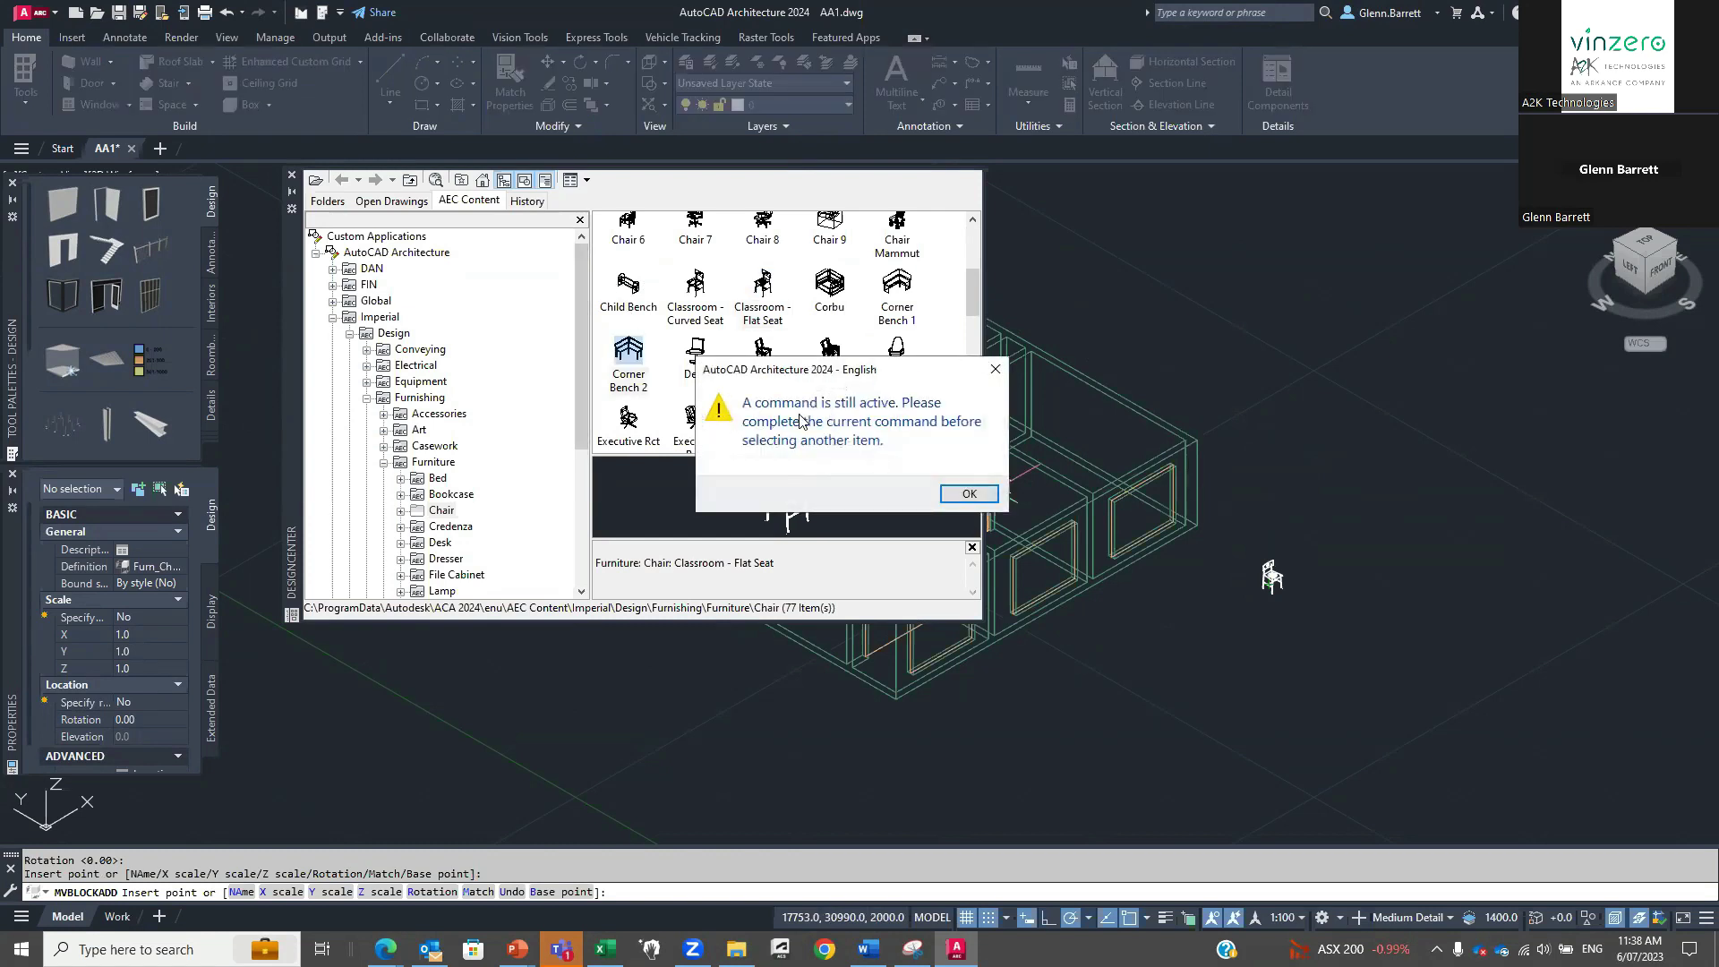
{"action": "left_click", "coordinate": [967, 492]}
{"action": "key", "text": "Escape"}
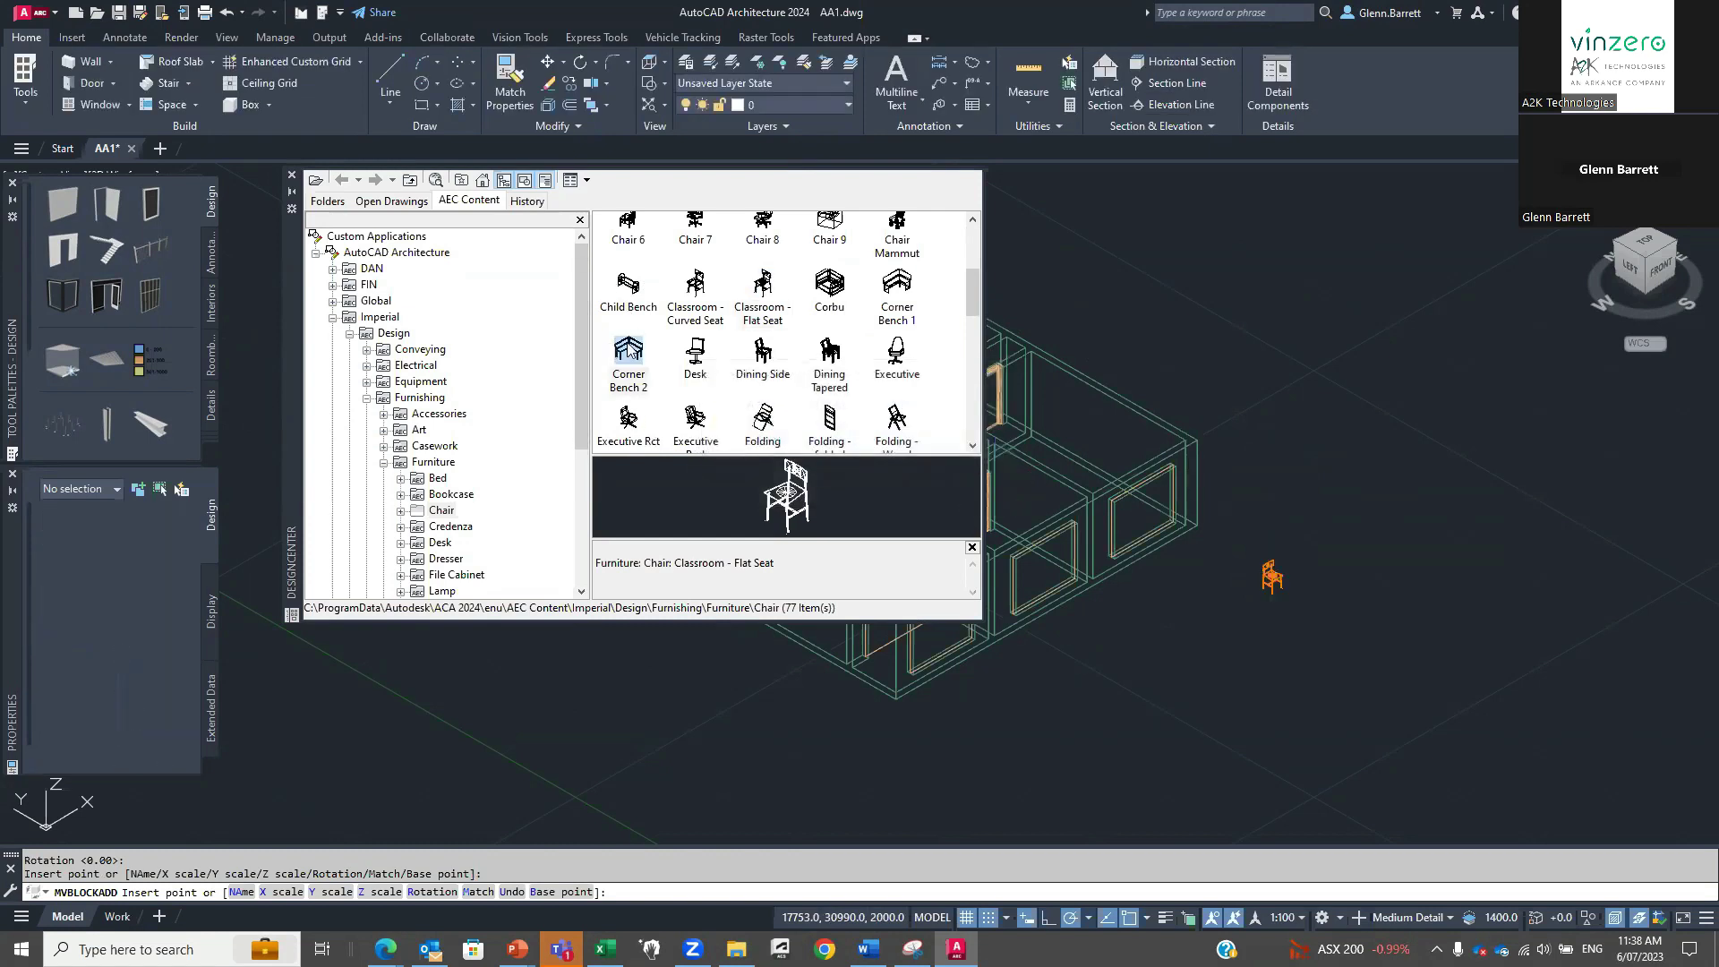
Insert one Corner Bench 2 with default rotation next to the classroom chair and close the DesignCenter.
{"action": "double_click", "coordinate": [629, 350]}
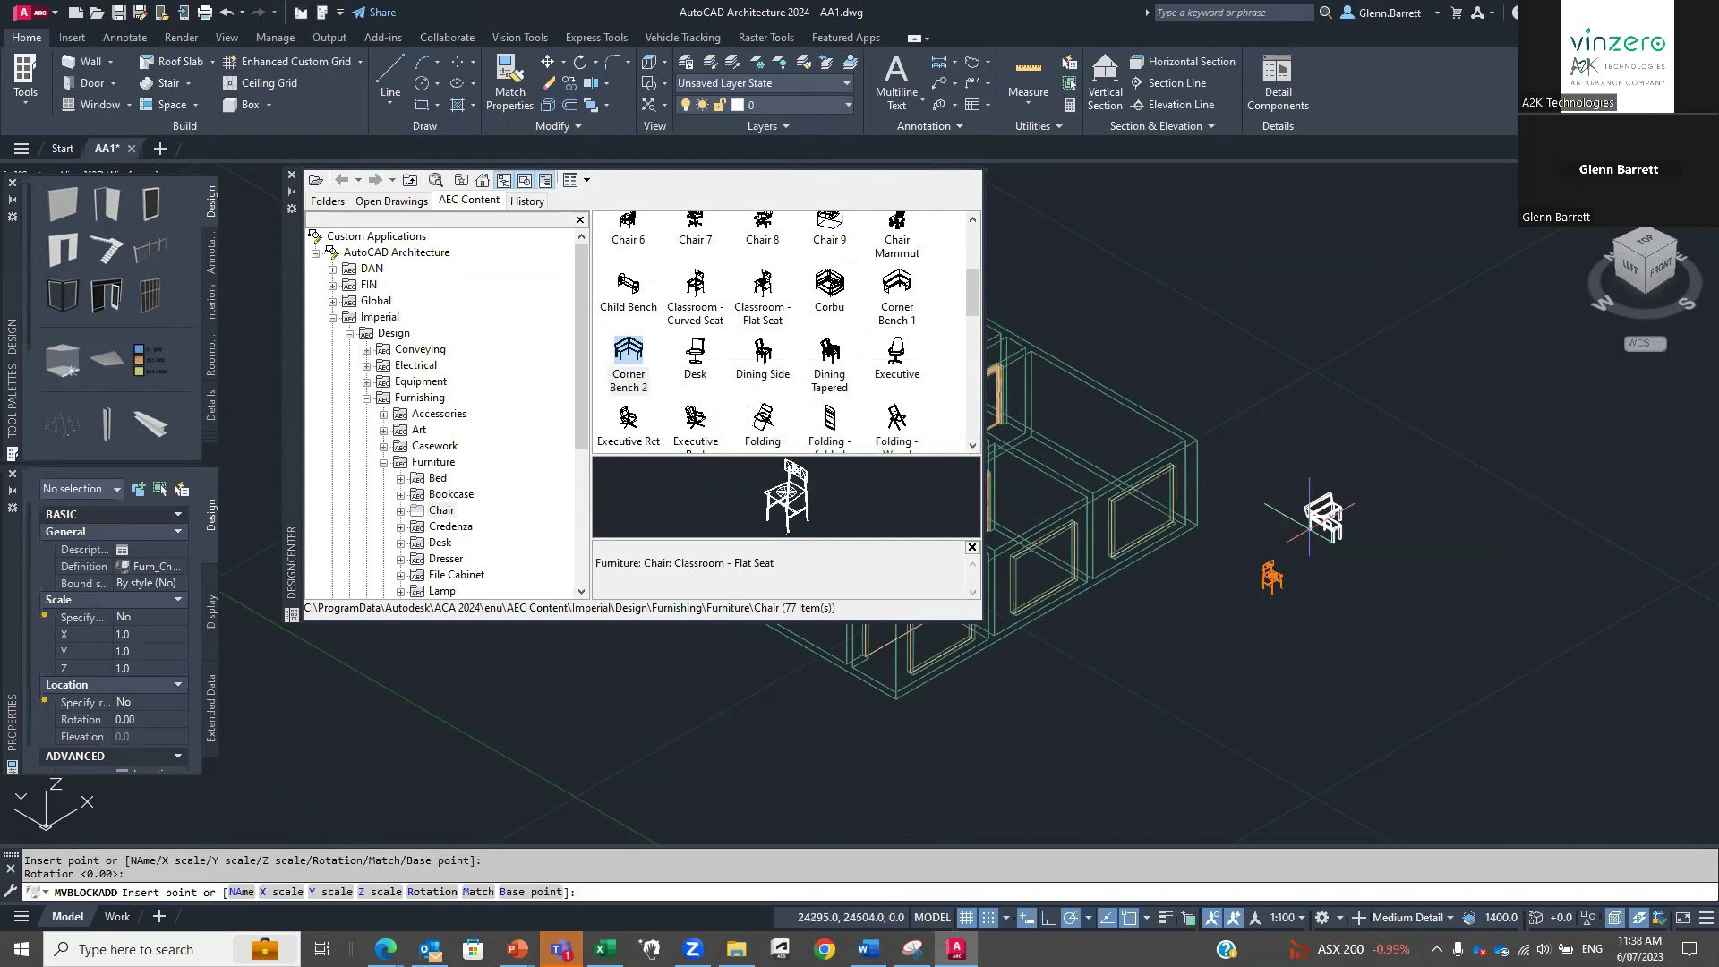
{"action": "left_click", "coordinate": [1300, 550]}
{"action": "key", "text": "Return"}
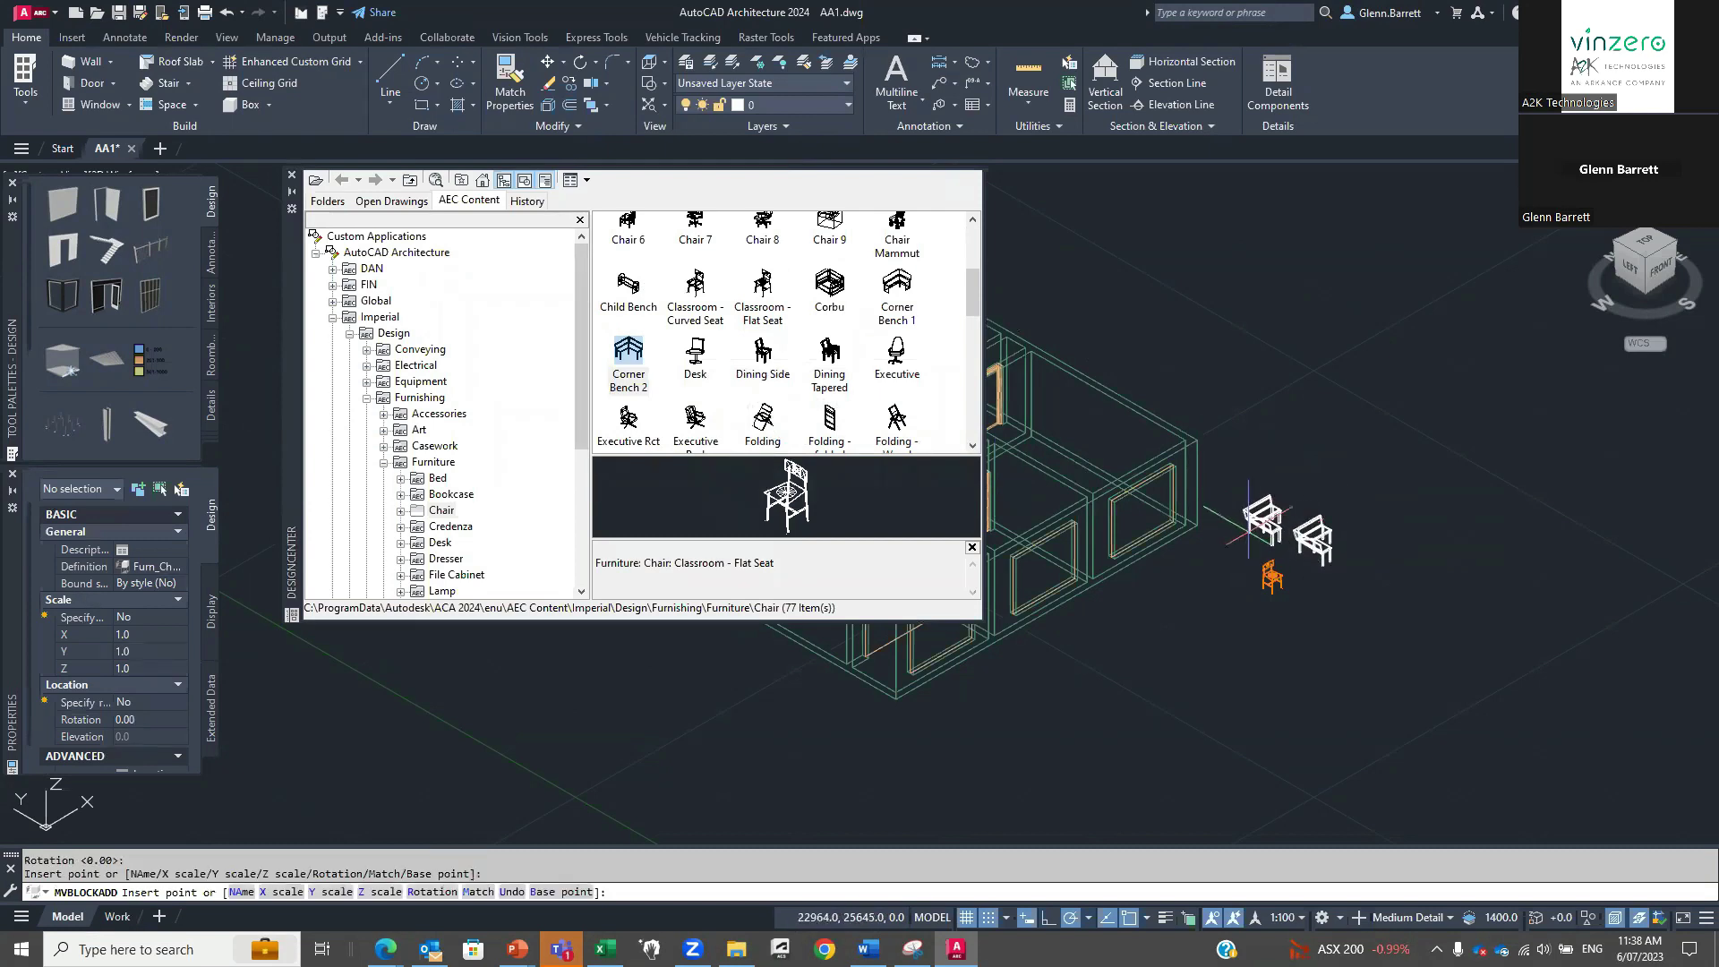
{"action": "key", "text": "Escape"}
{"action": "scroll", "coordinate": [1310, 559], "scroll_direction": "up", "scroll_amount": 10}
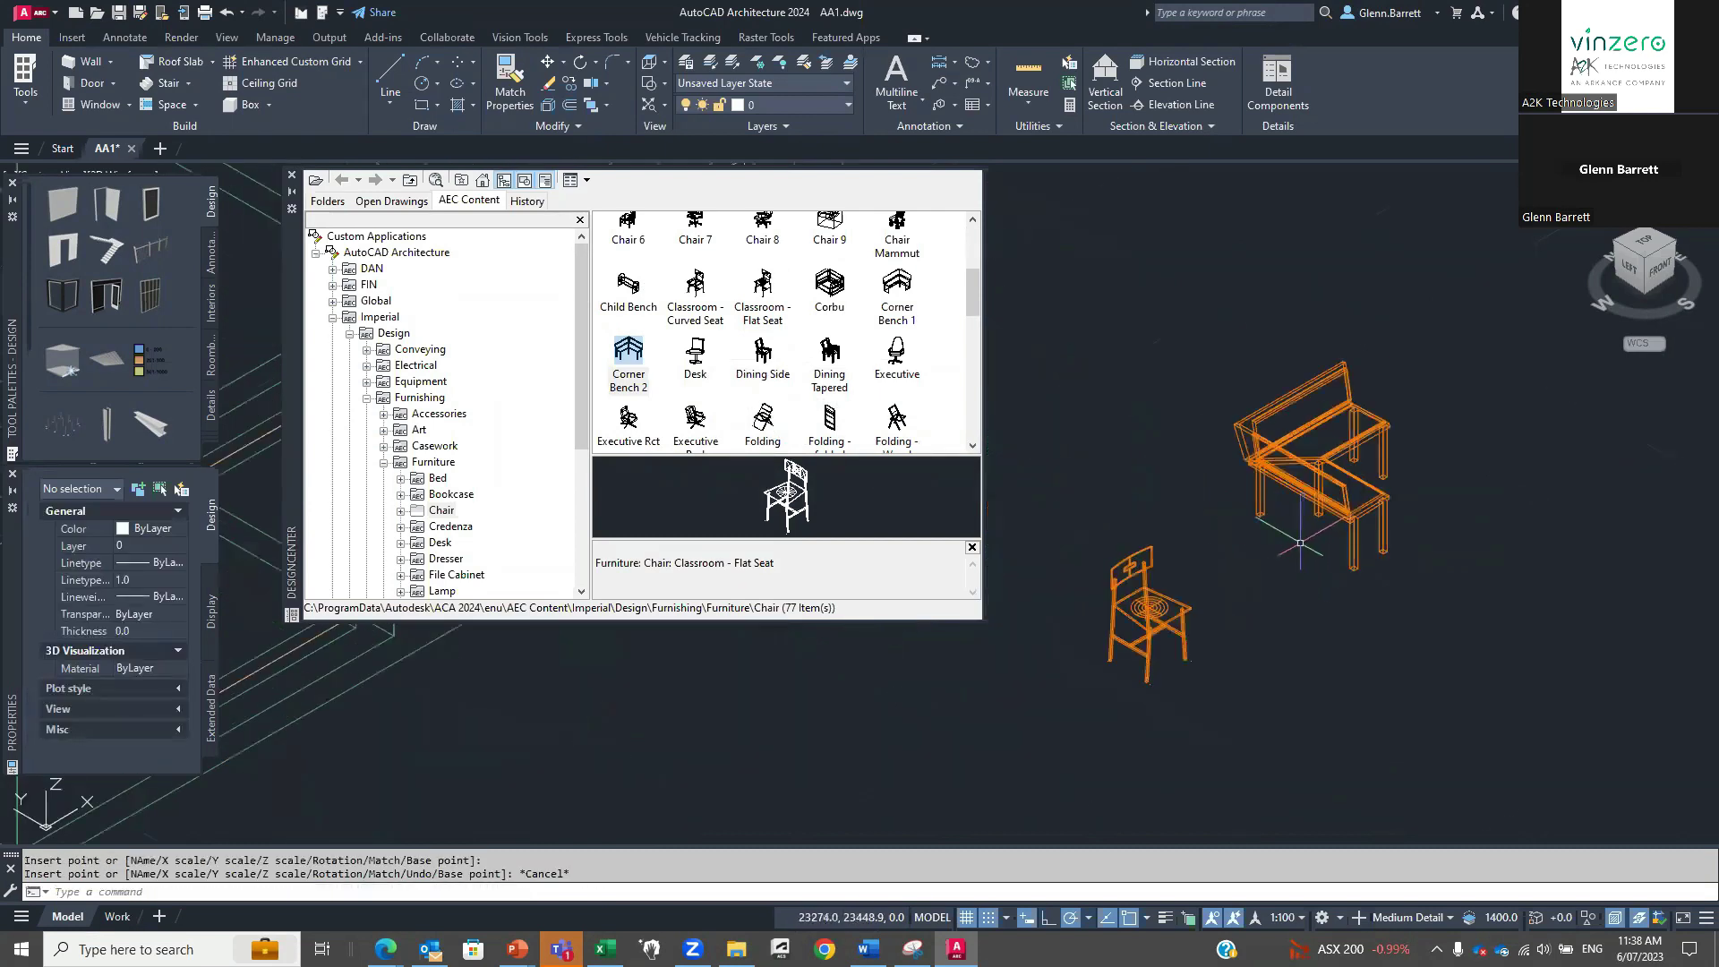
{"action": "scroll", "coordinate": [1064, 518], "scroll_direction": "down", "scroll_amount": 10}
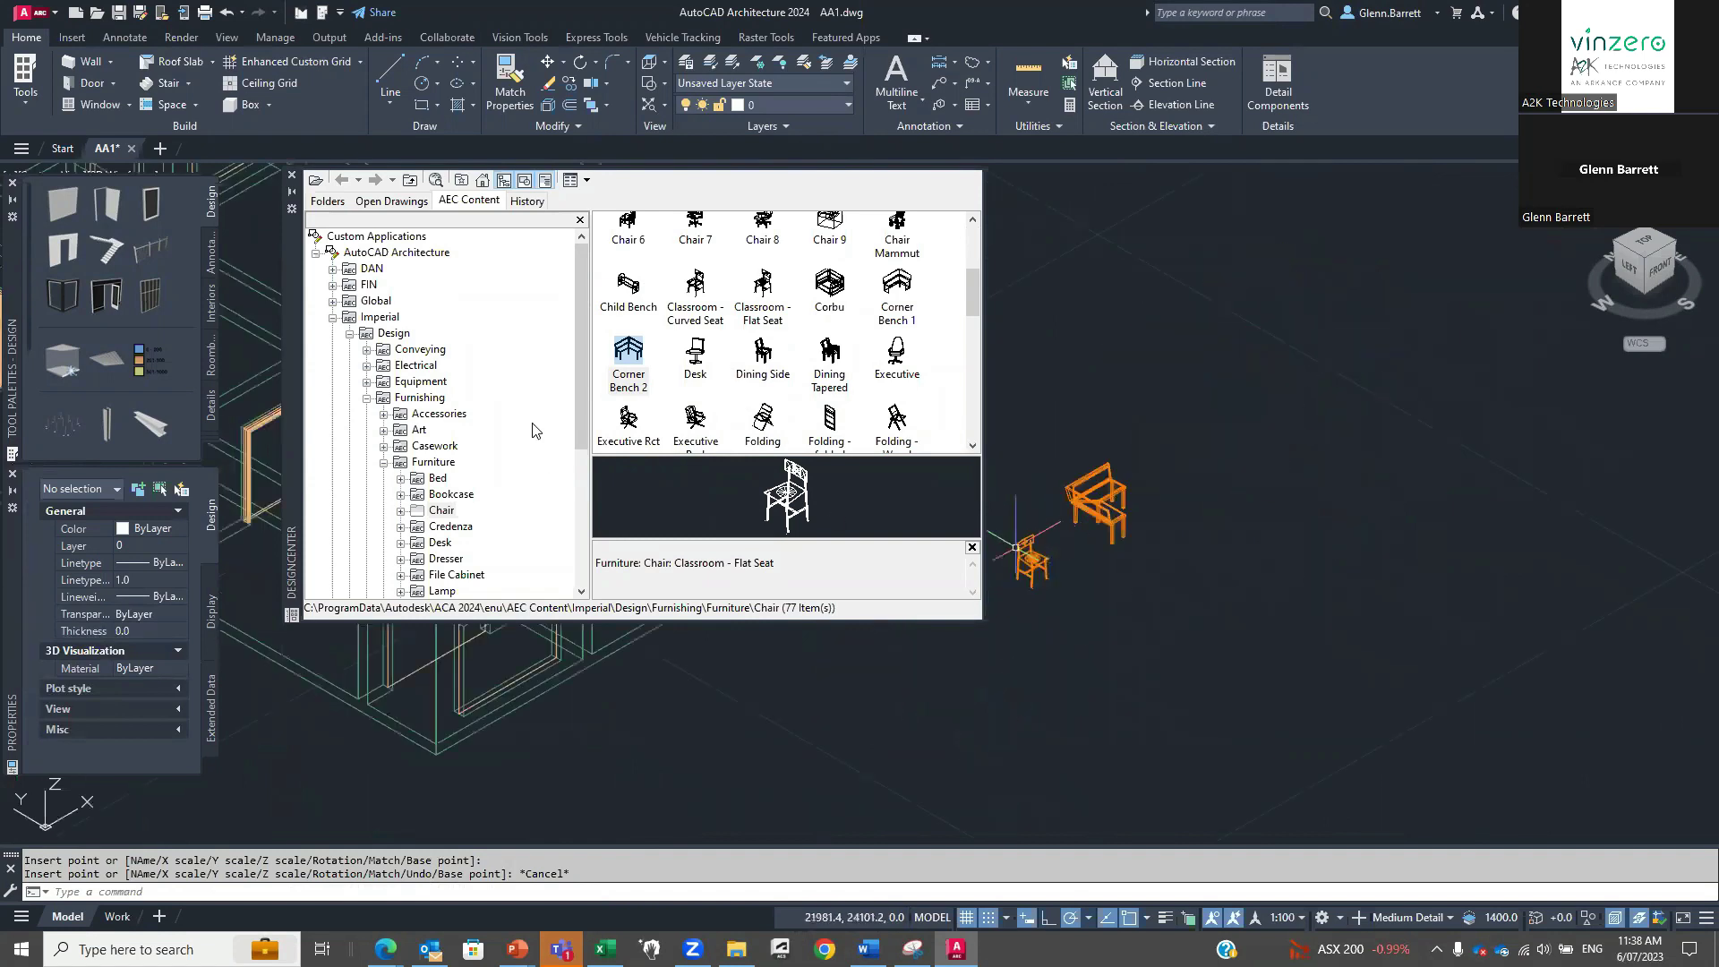
{"action": "left_click", "coordinate": [292, 175]}
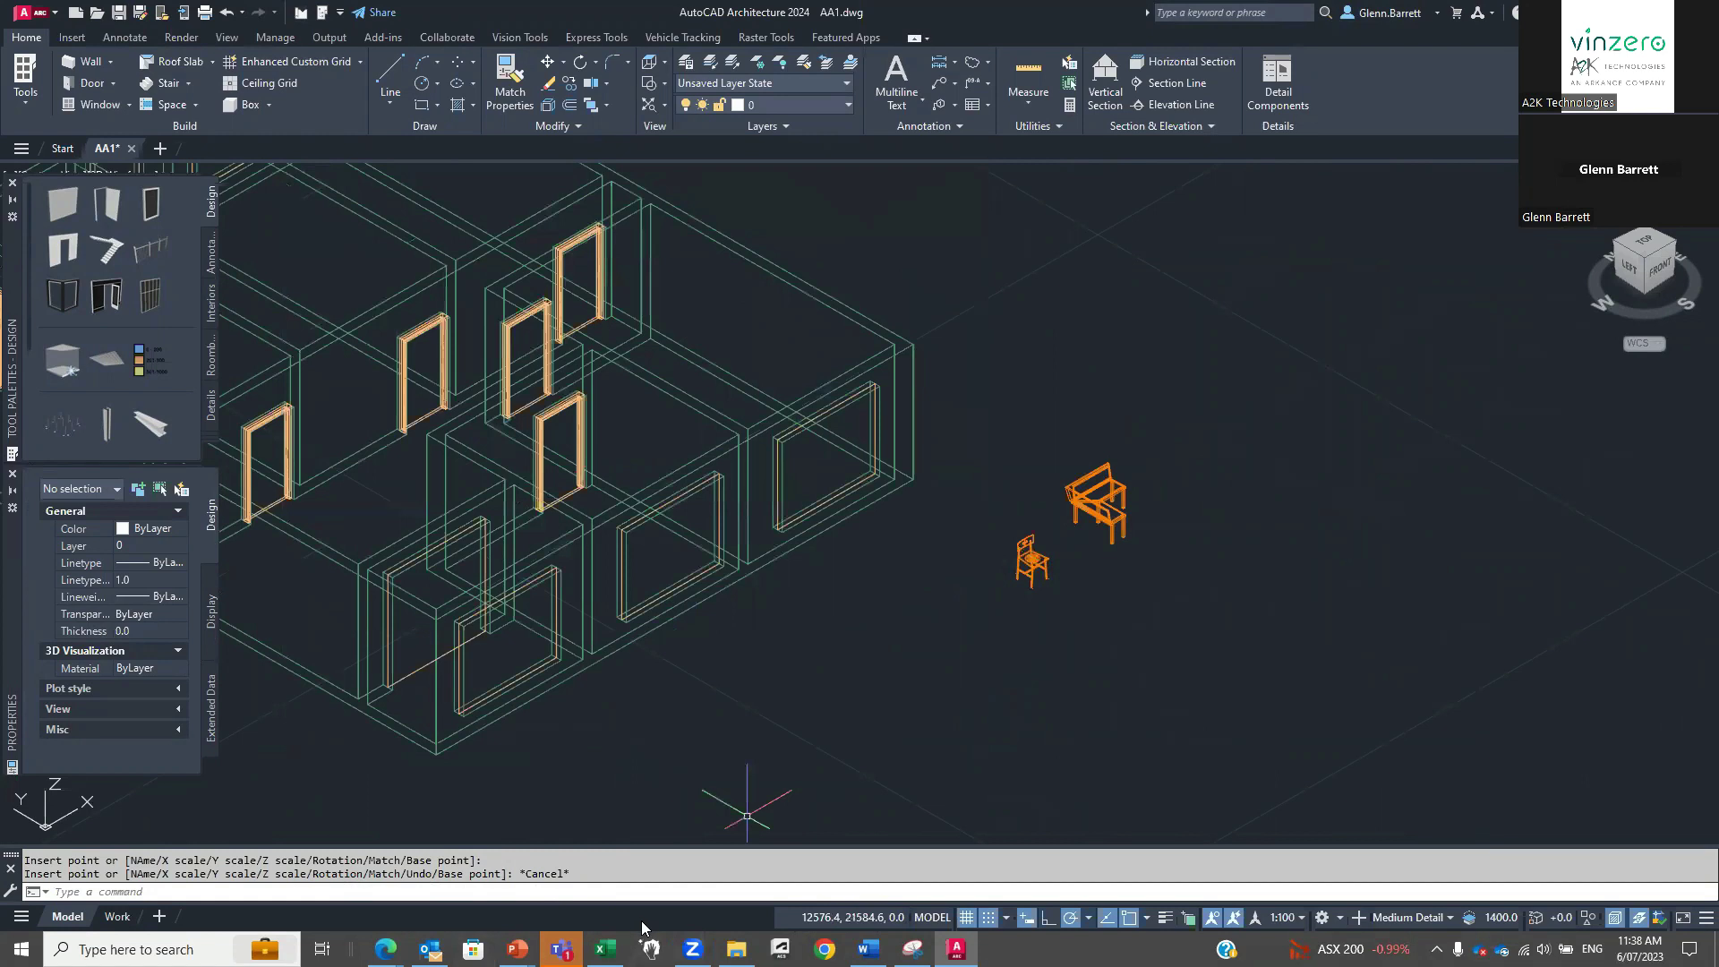
Switch to the PowerPoint slide show and advance to the Important Note about Content Center and dynamic blocks.
{"action": "left_click", "coordinate": [517, 949]}
{"action": "left_click", "coordinate": [538, 888]}
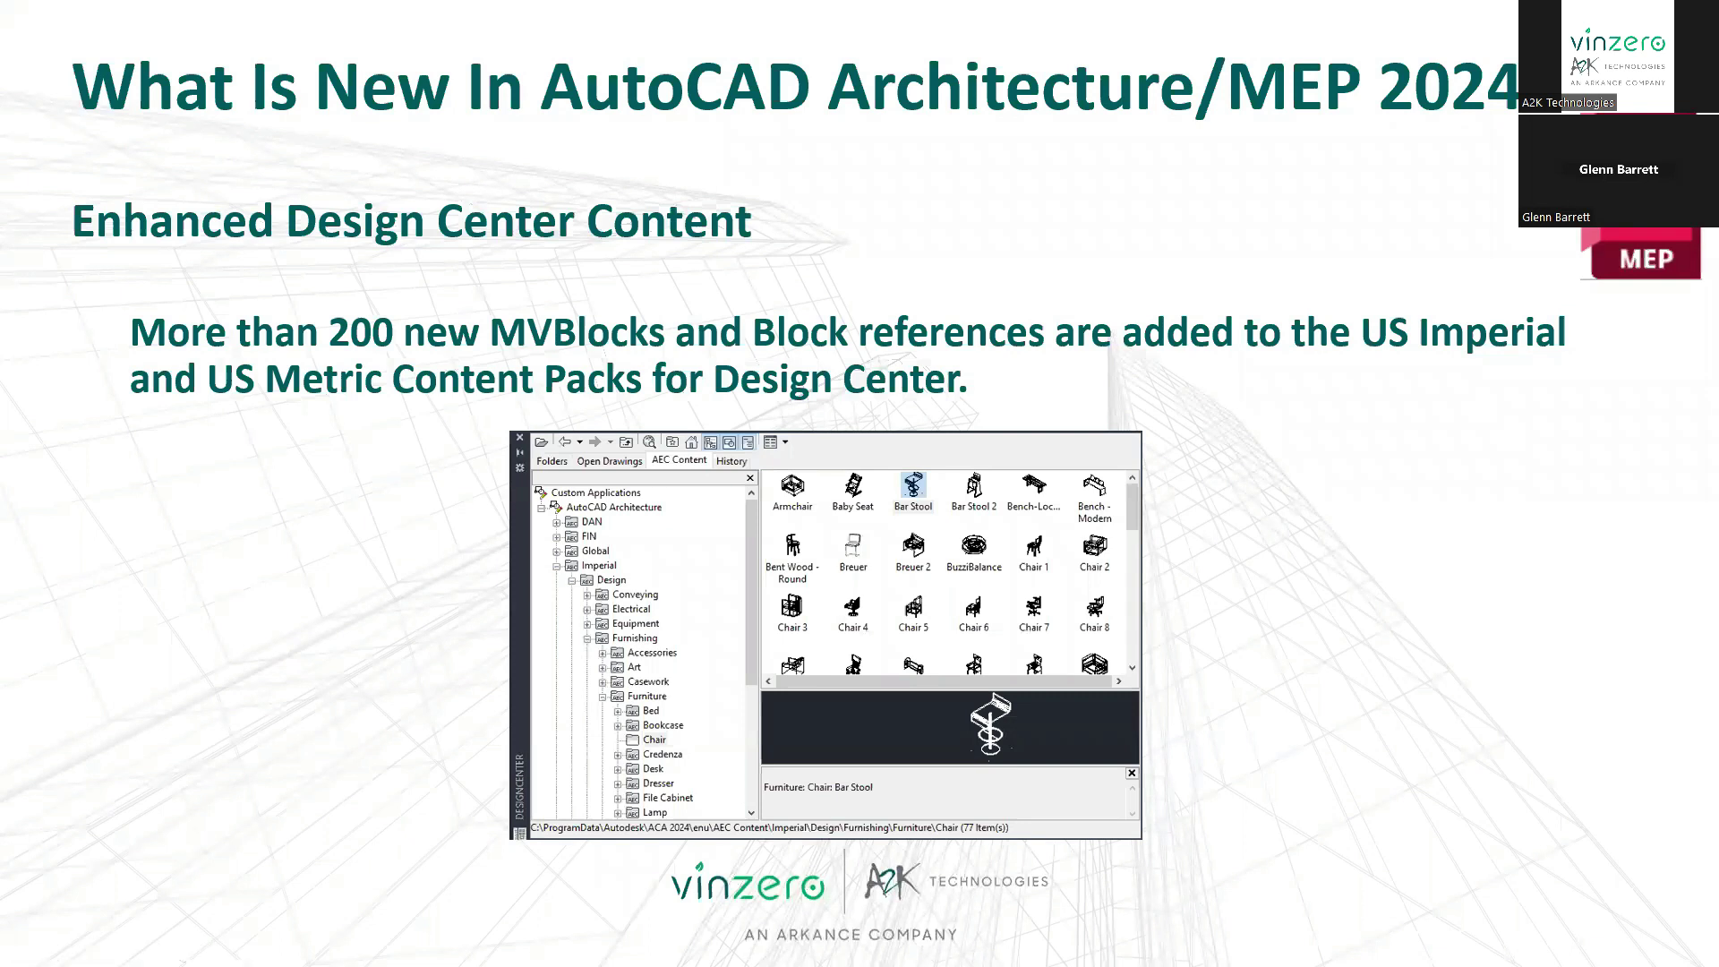
{"action": "left_click", "coordinate": [1206, 463]}
{"action": "left_click", "coordinate": [1205, 463]}
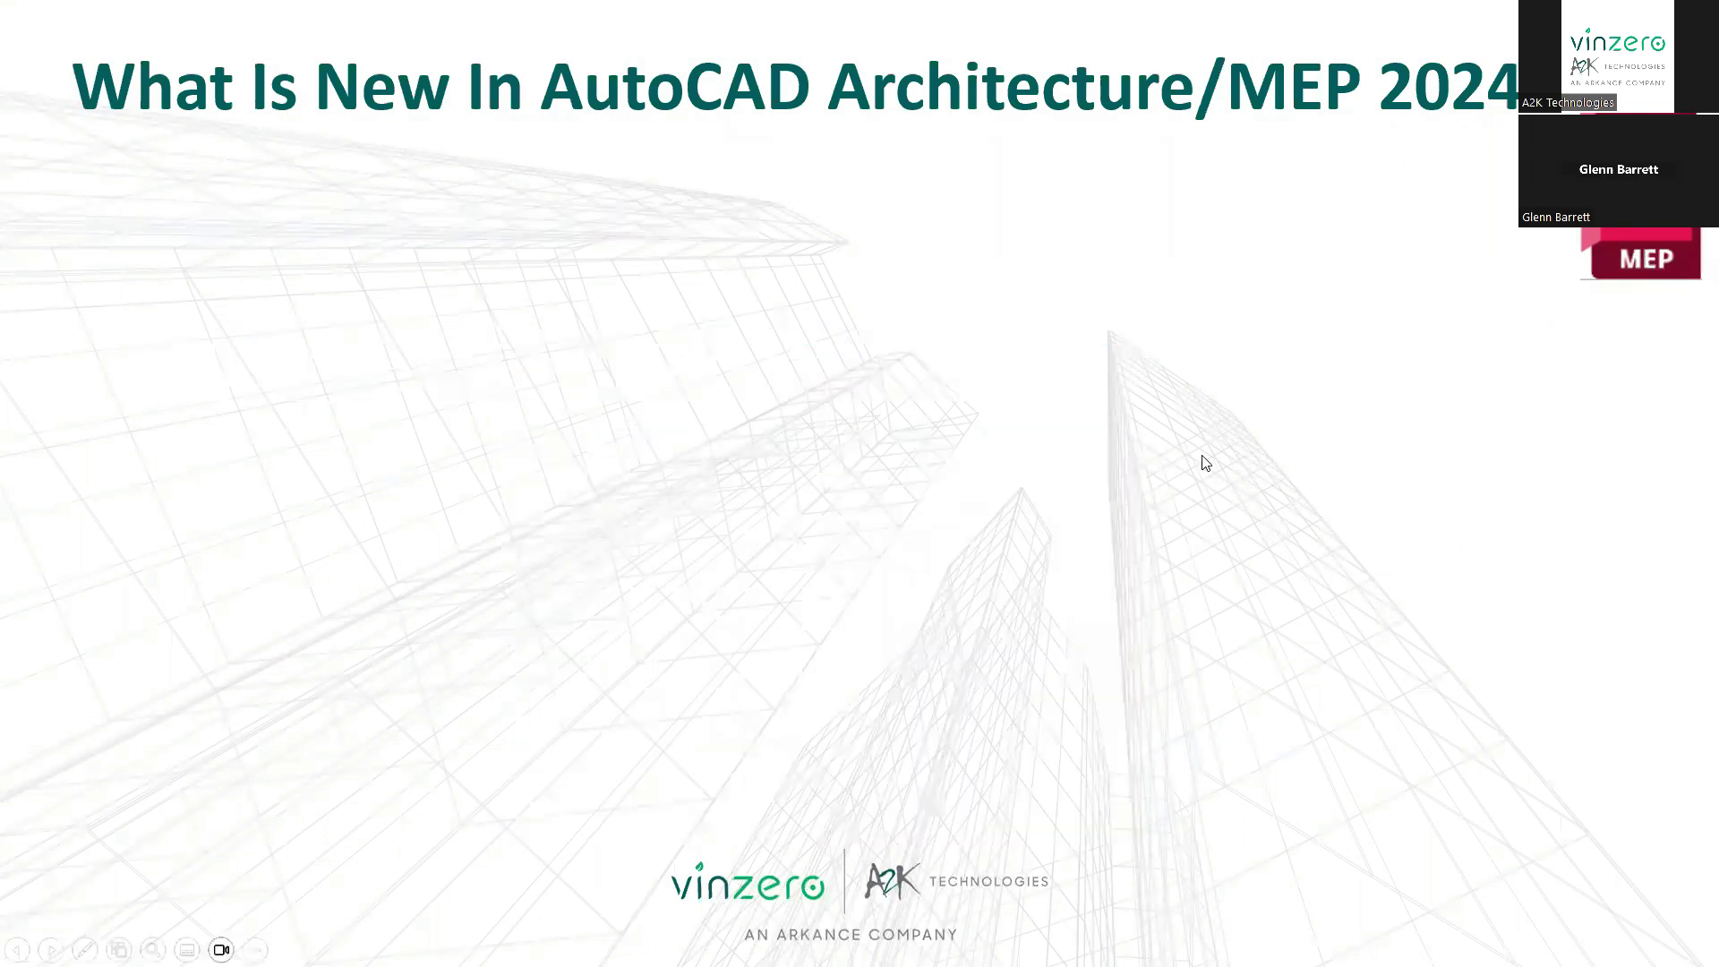
{"action": "left_click", "coordinate": [1206, 463]}
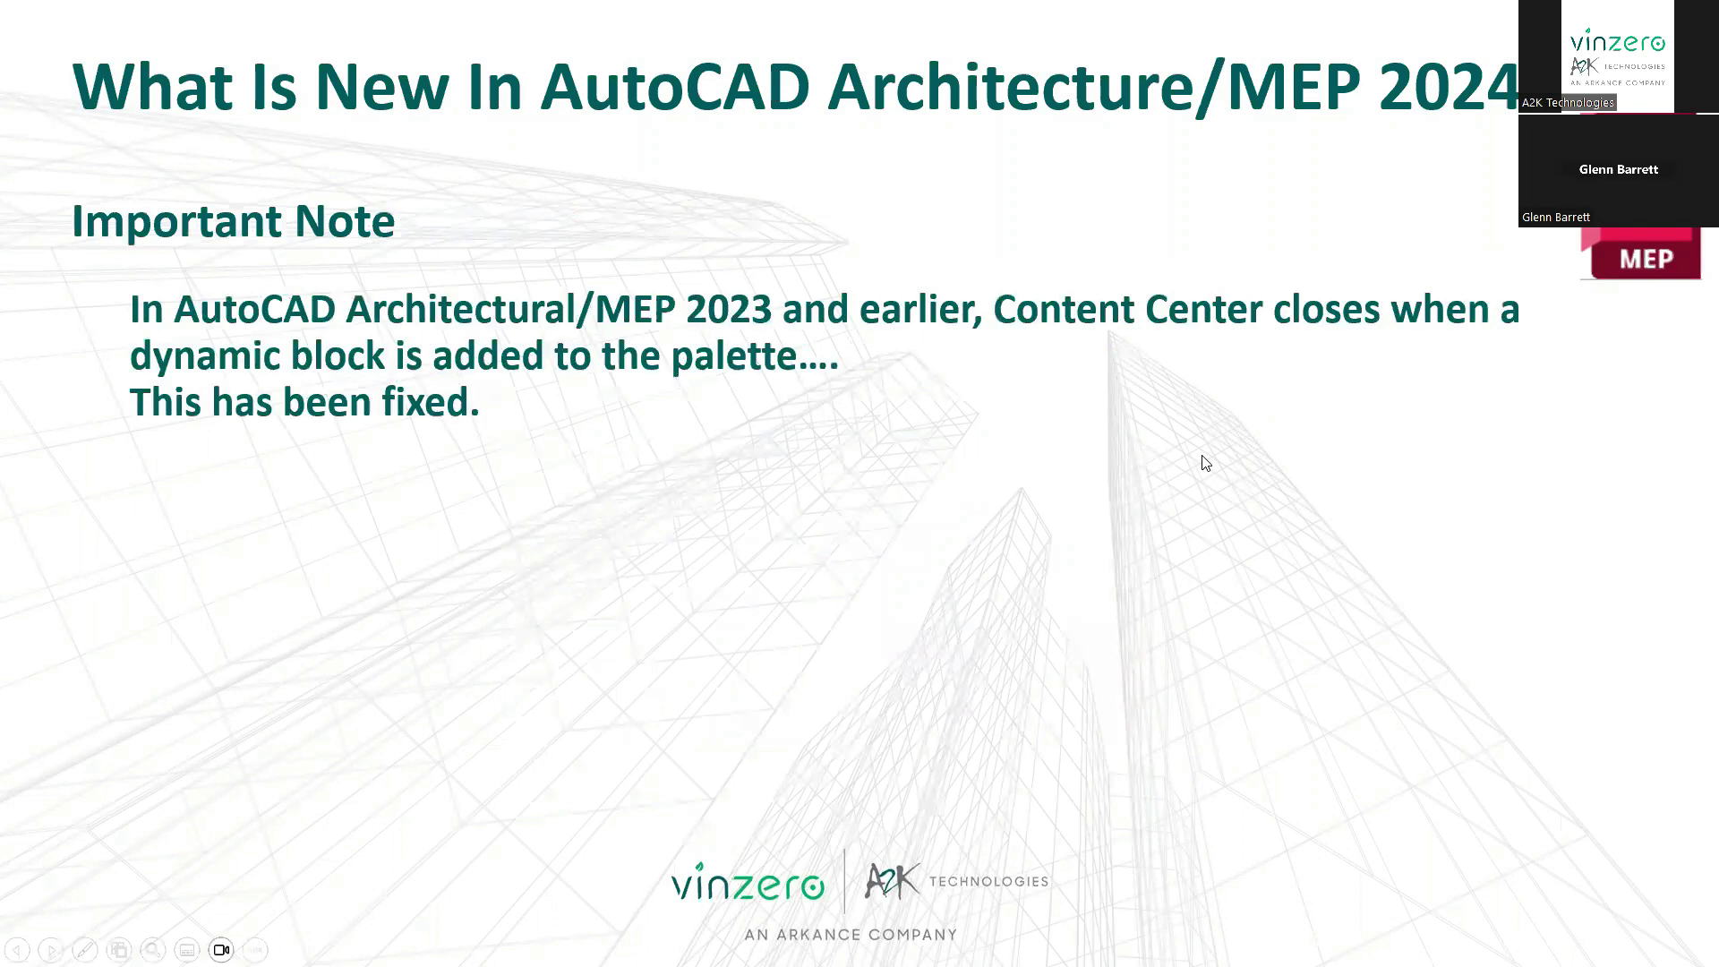
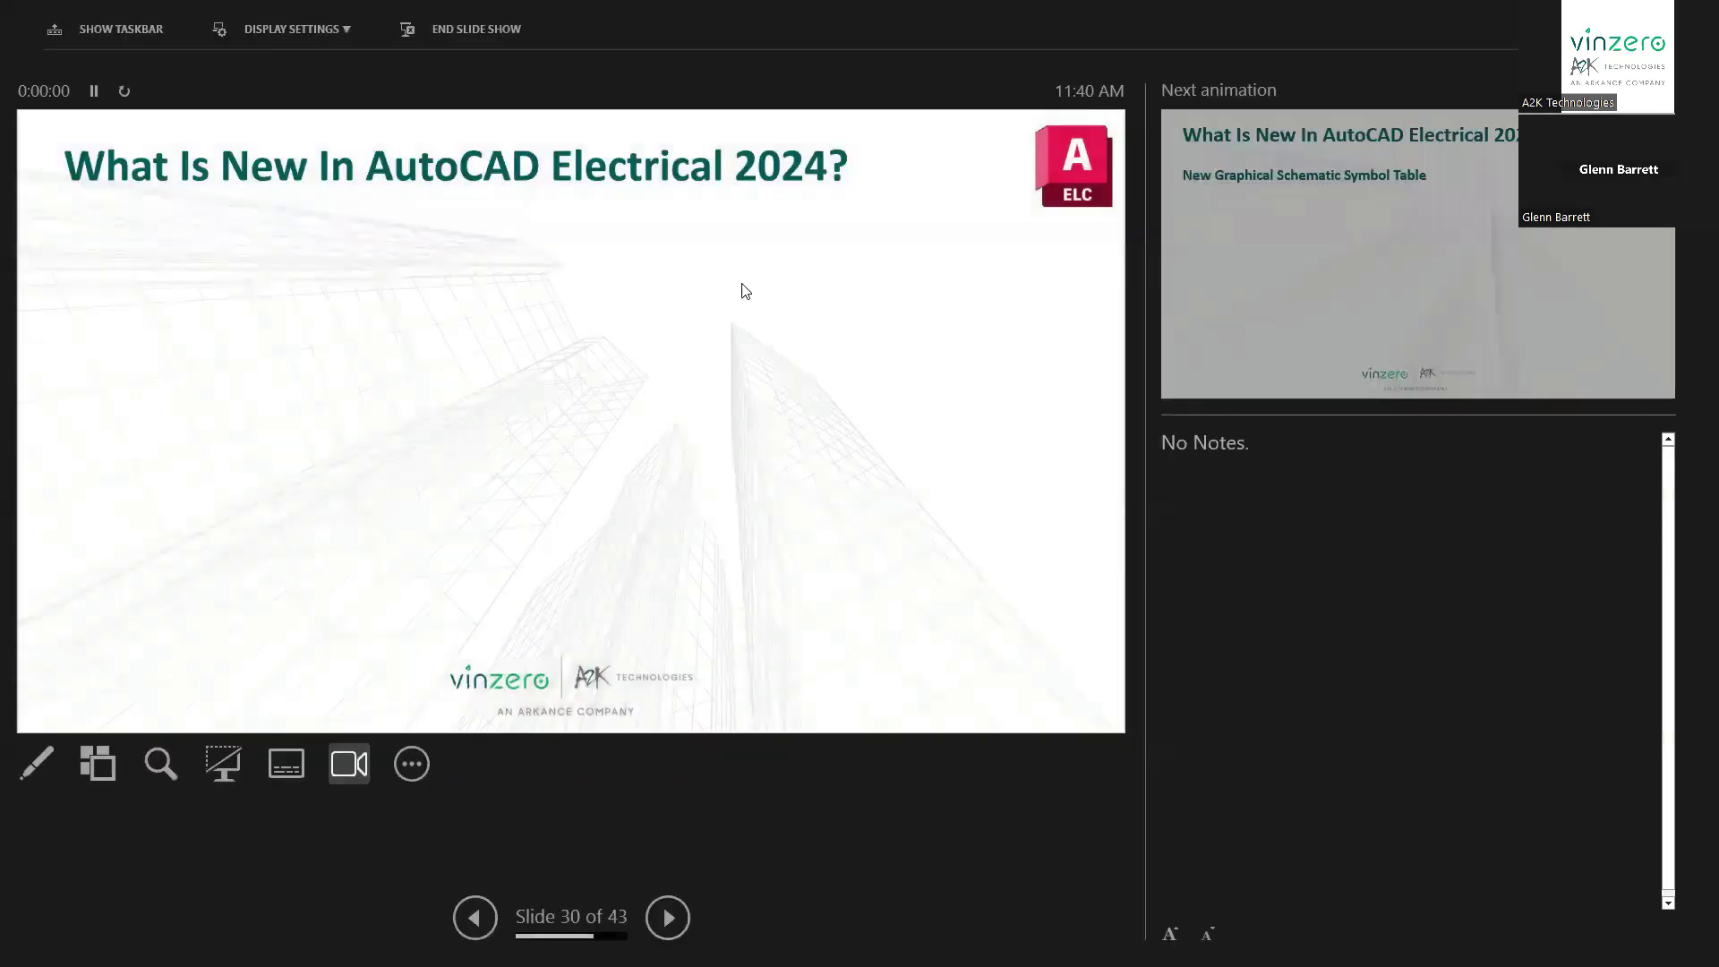
Swap the presenter view with the slide show and reveal all the New Graphical Schematic Symbol Table content for AutoCAD Electrical 2024.
{"action": "left_click", "coordinate": [279, 36]}
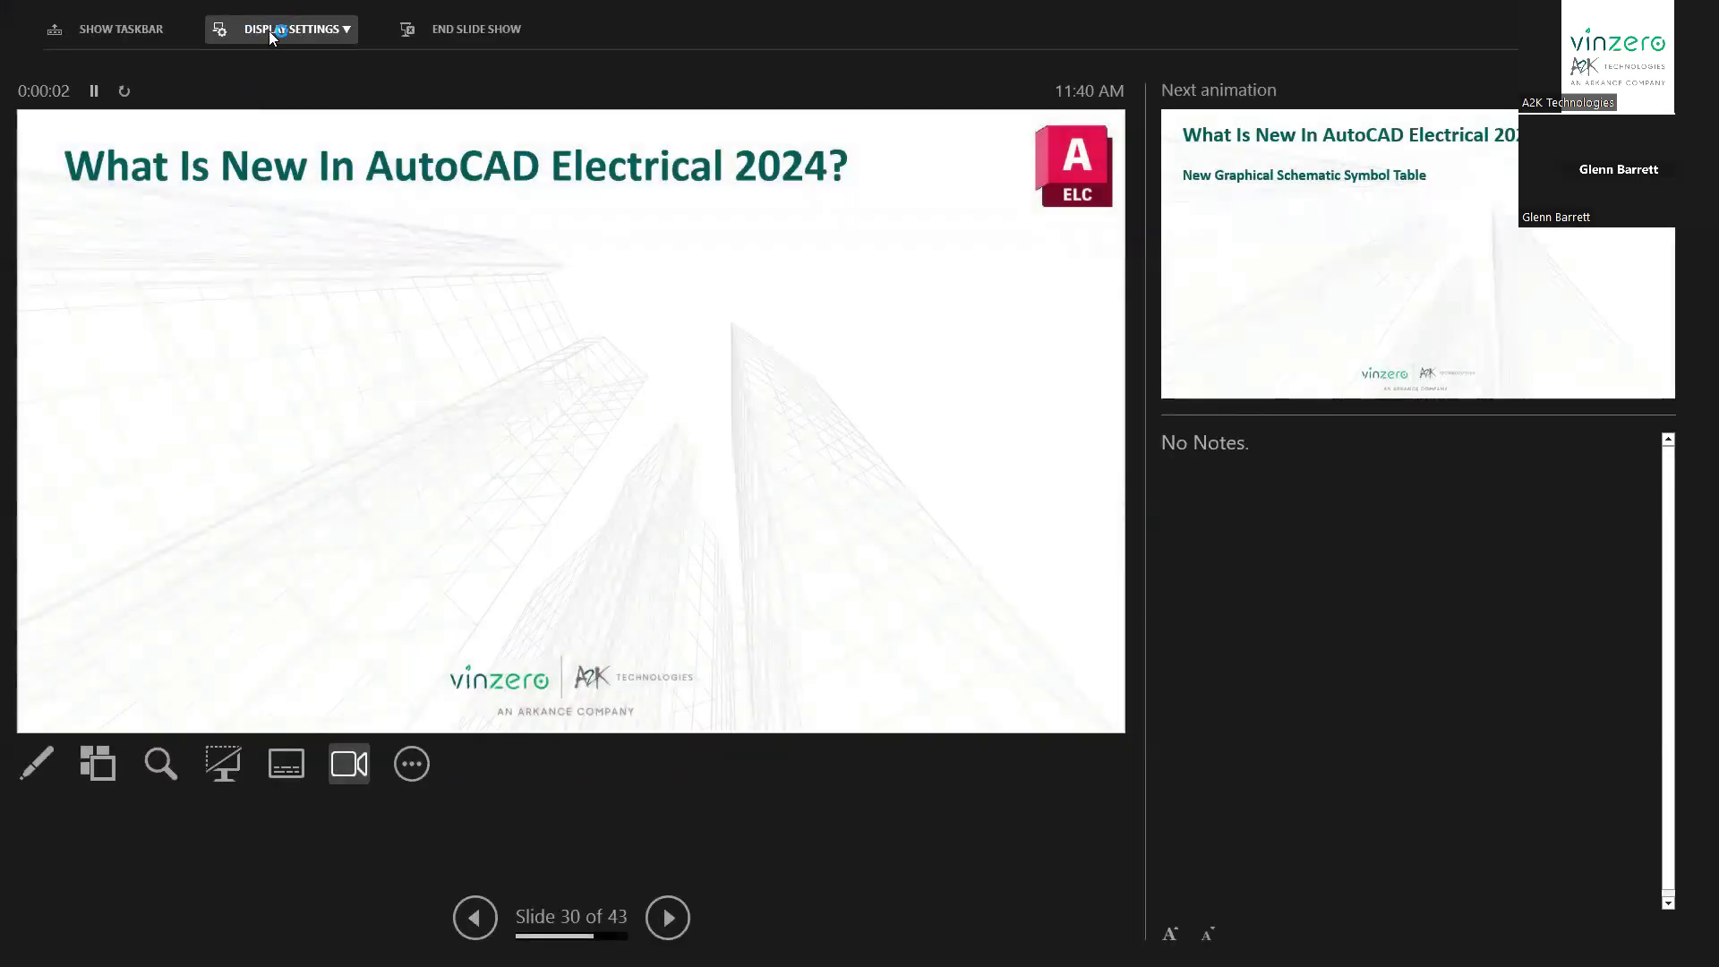
{"action": "left_click", "coordinate": [259, 74]}
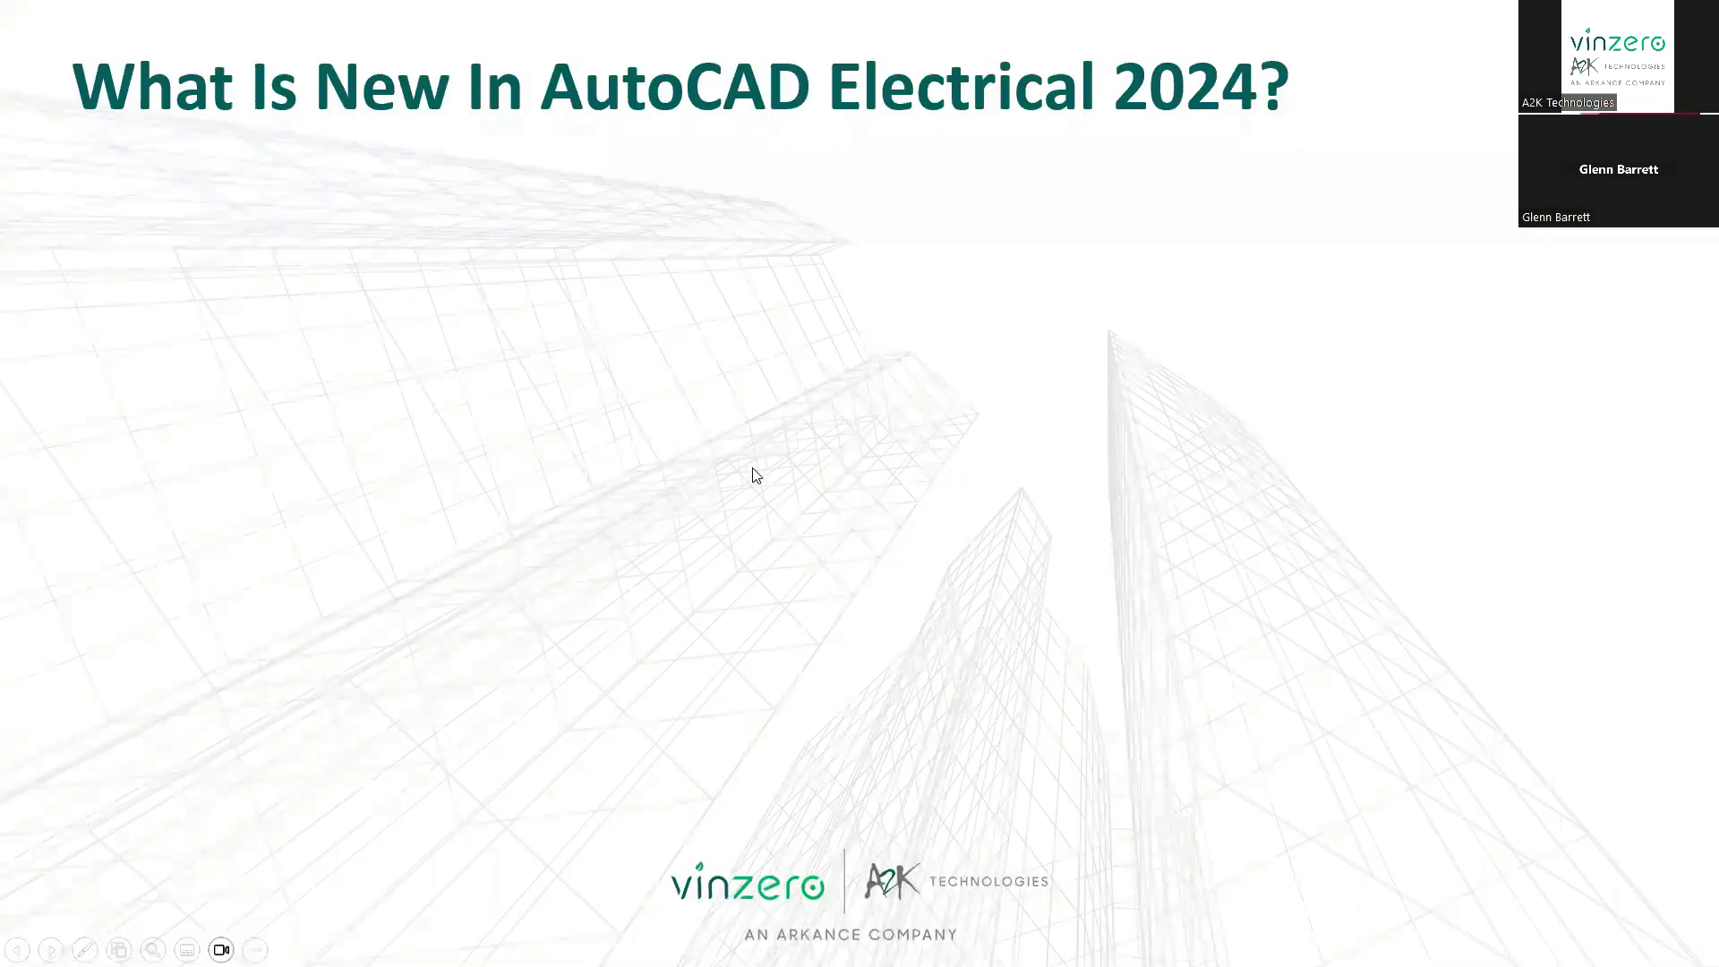
{"action": "left_click", "coordinate": [752, 476]}
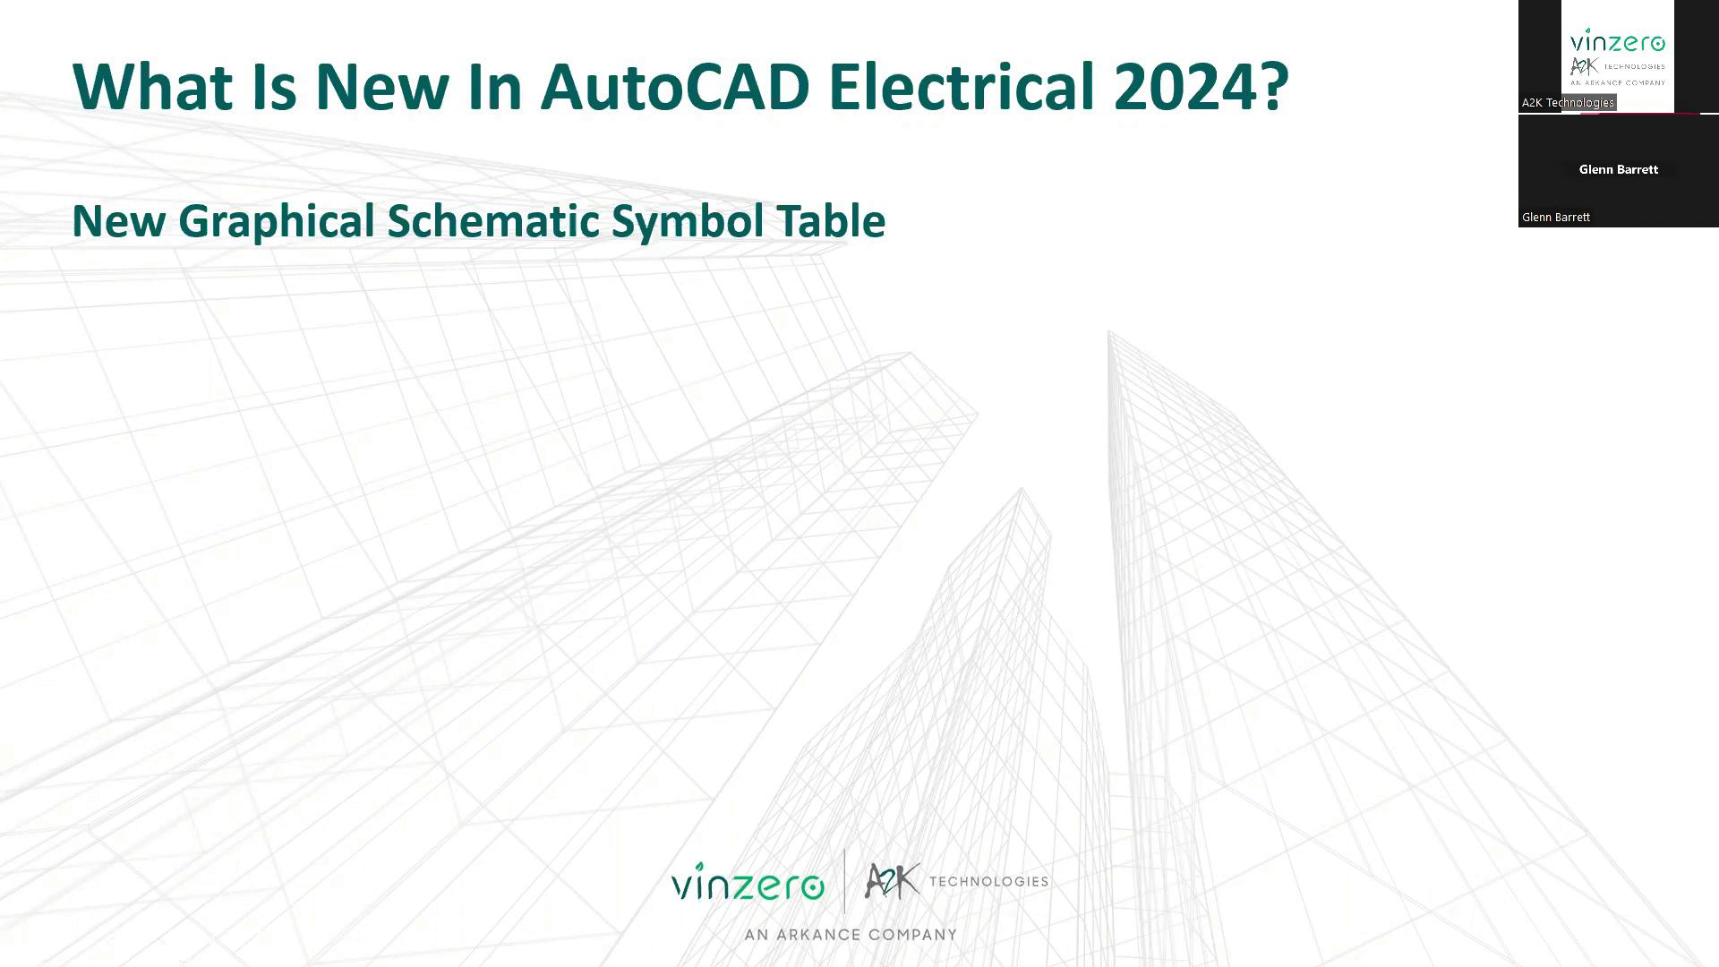
{"action": "left_click", "coordinate": [574, 331]}
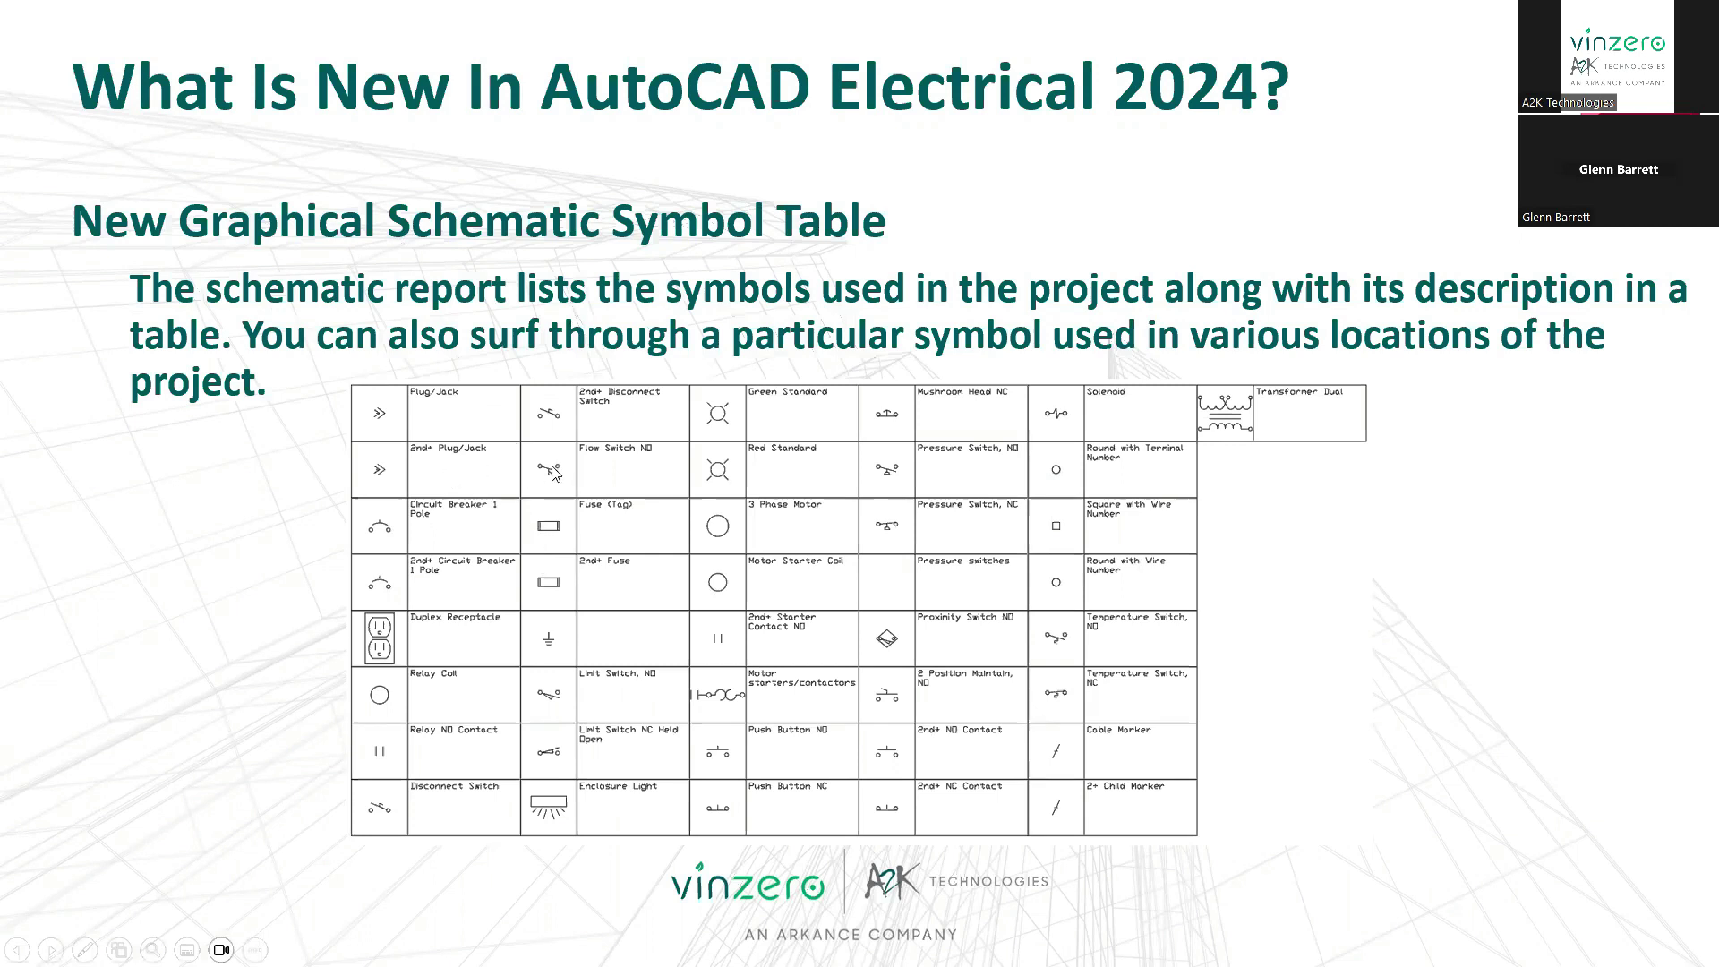
{"action": "key", "text": "Right"}
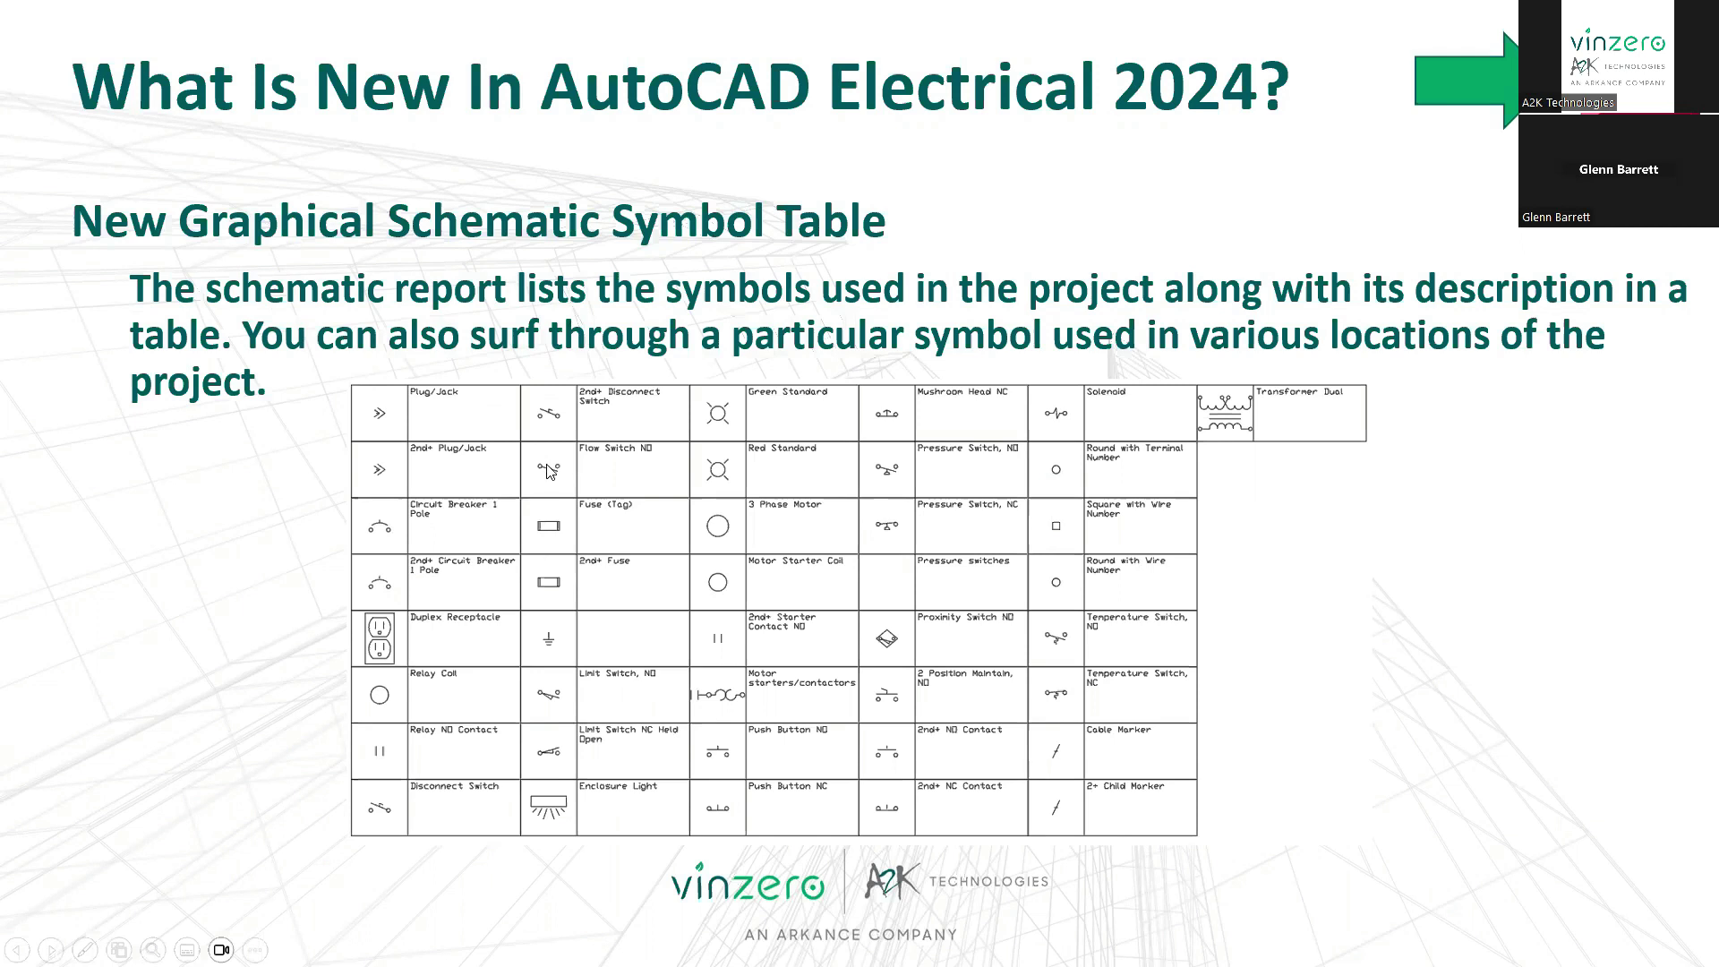
Switch to AutoCAD Electrical 2024 and open demo04.dwg from the SCHEMATIC folder of the WDDEMO project.
{"action": "key", "text": "alt+Tab"}
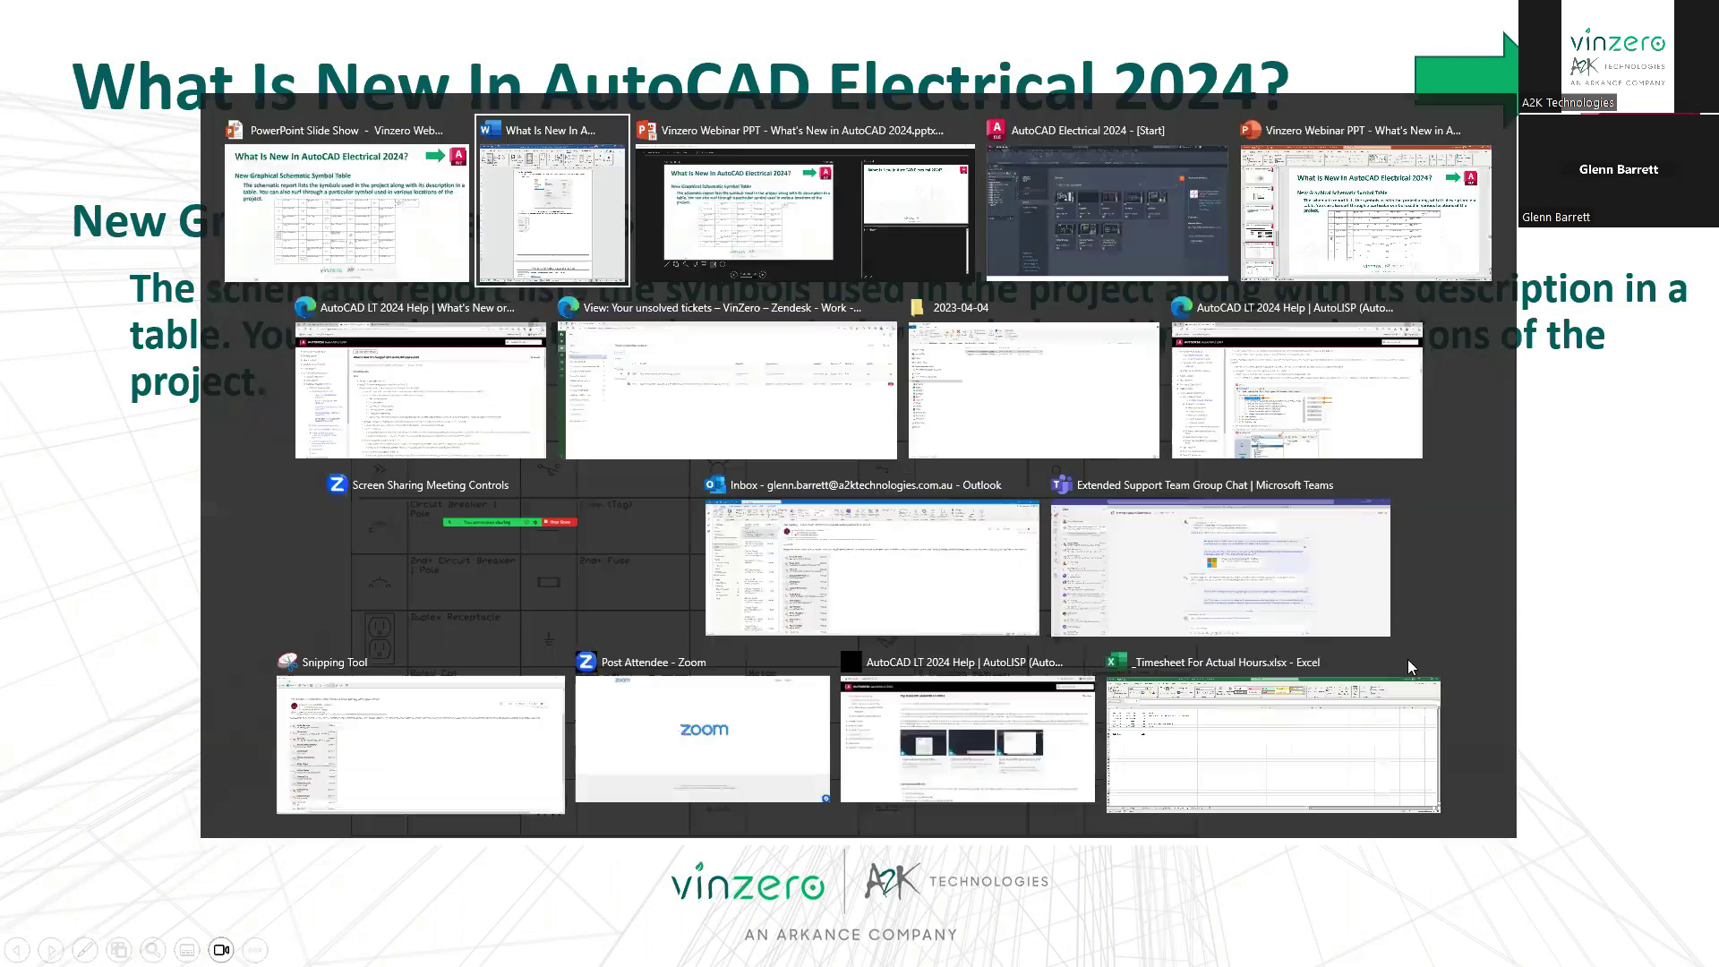
{"action": "left_click", "coordinate": [1121, 247]}
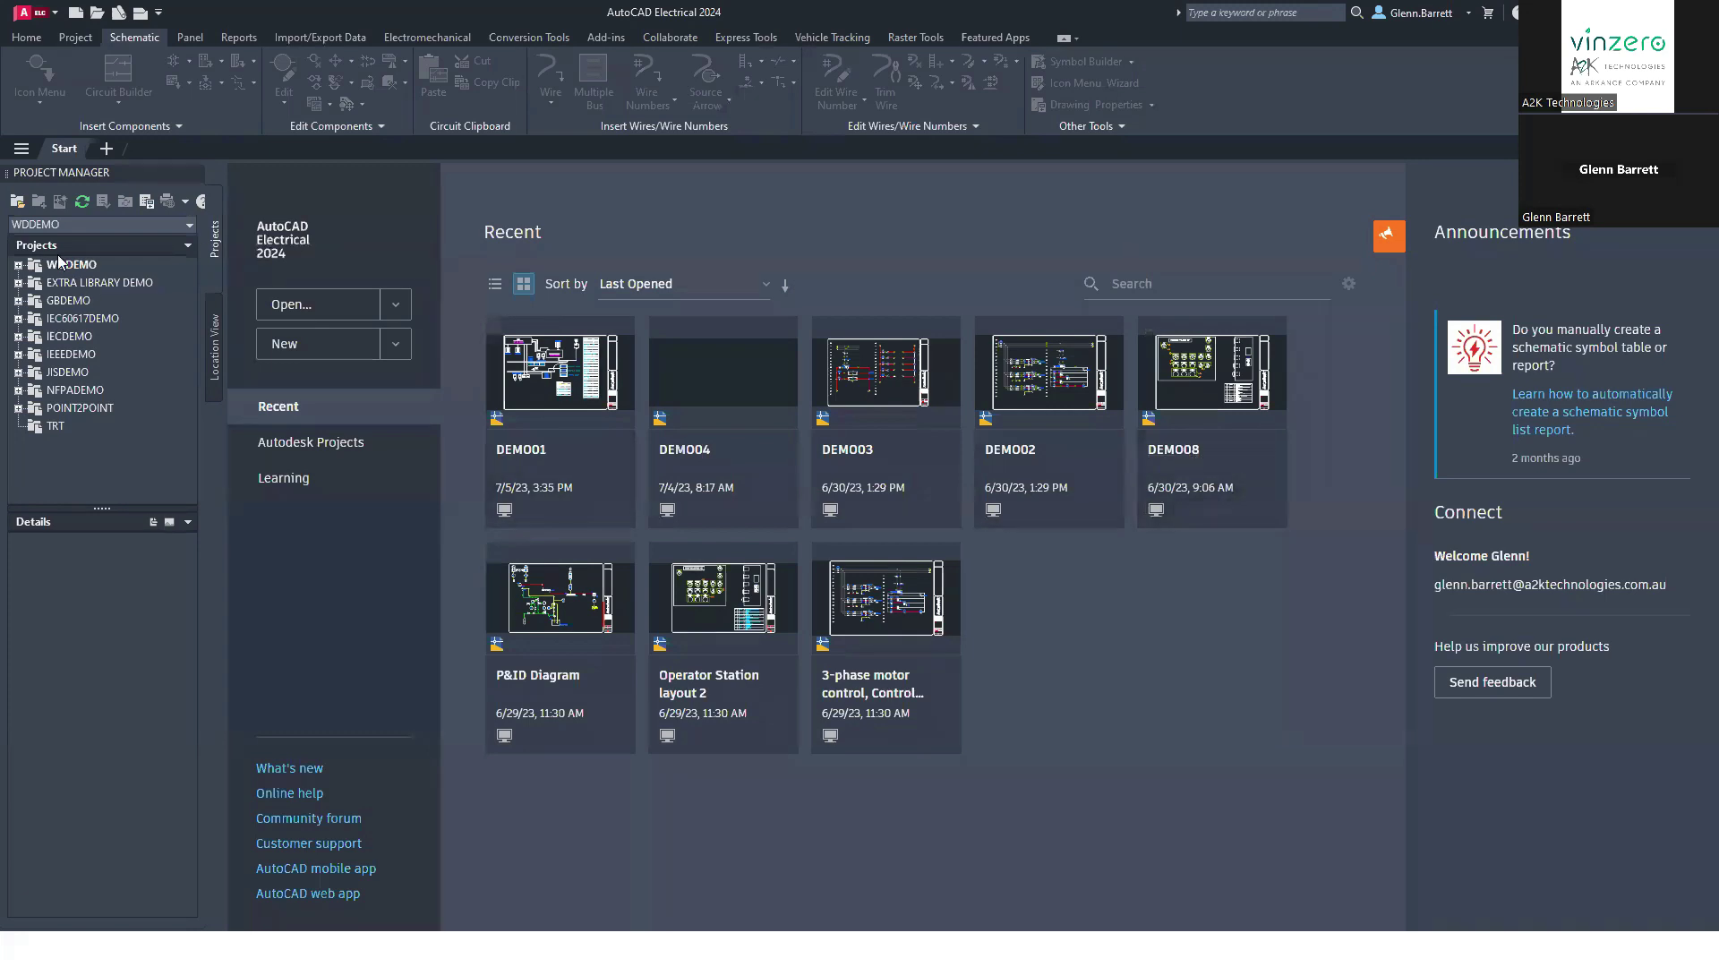
{"action": "left_click", "coordinate": [18, 265]}
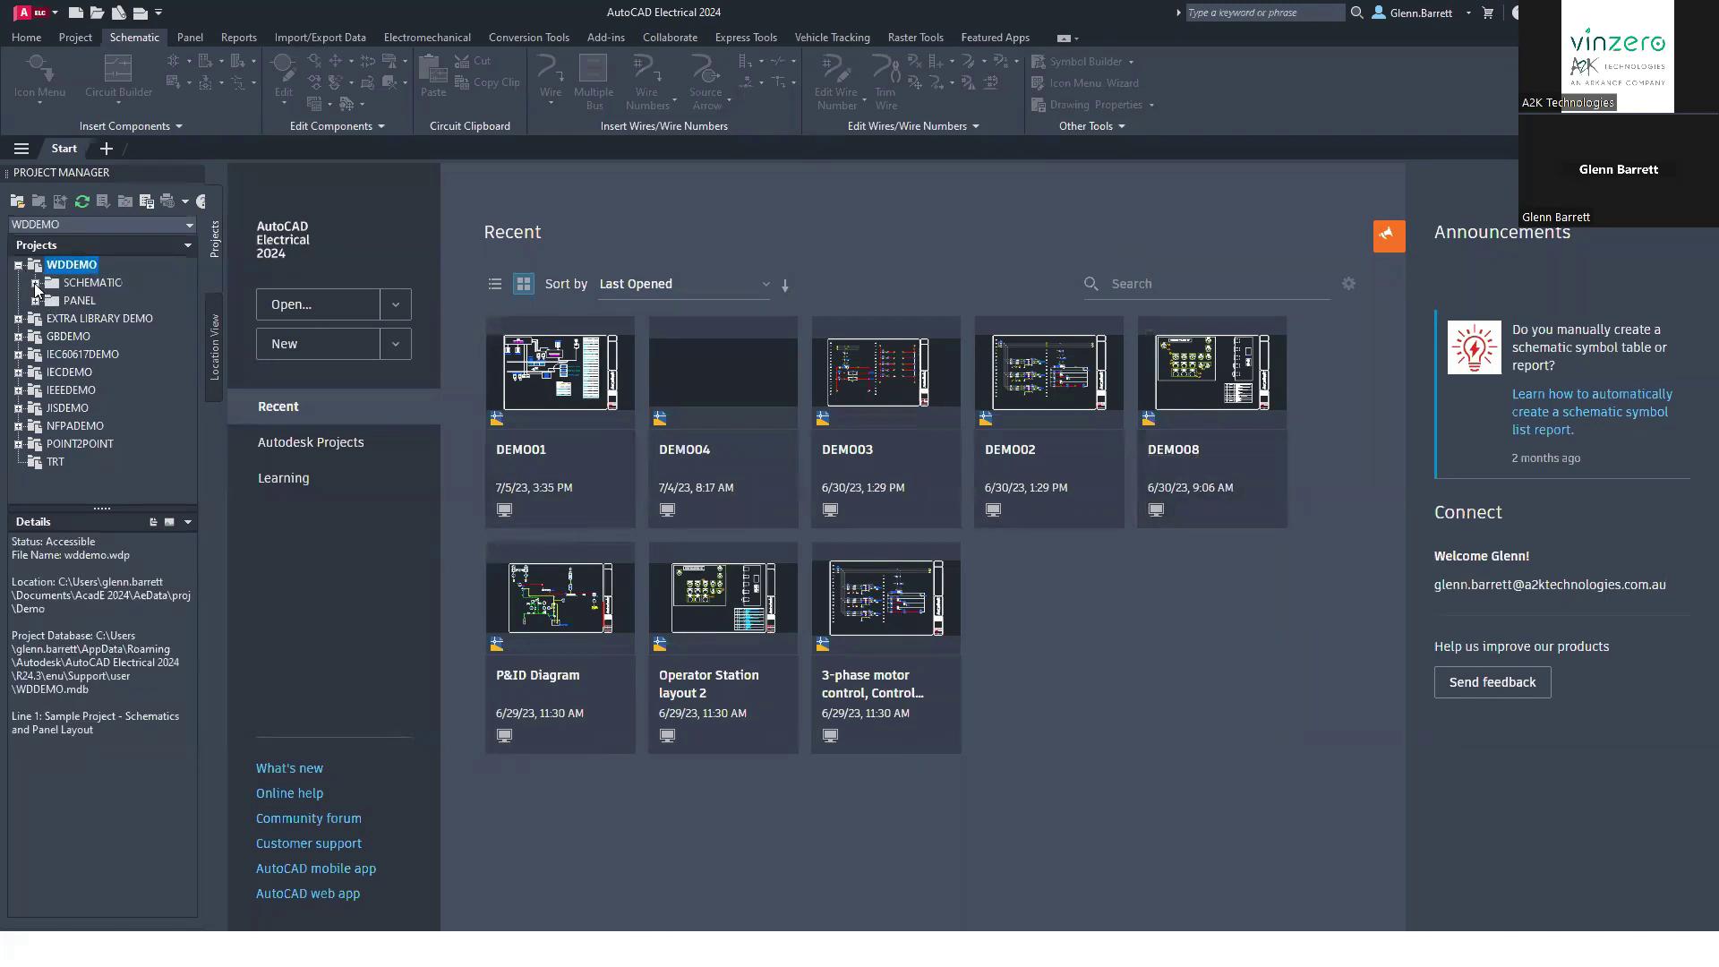
{"action": "left_click", "coordinate": [36, 283]}
{"action": "left_click", "coordinate": [111, 355]}
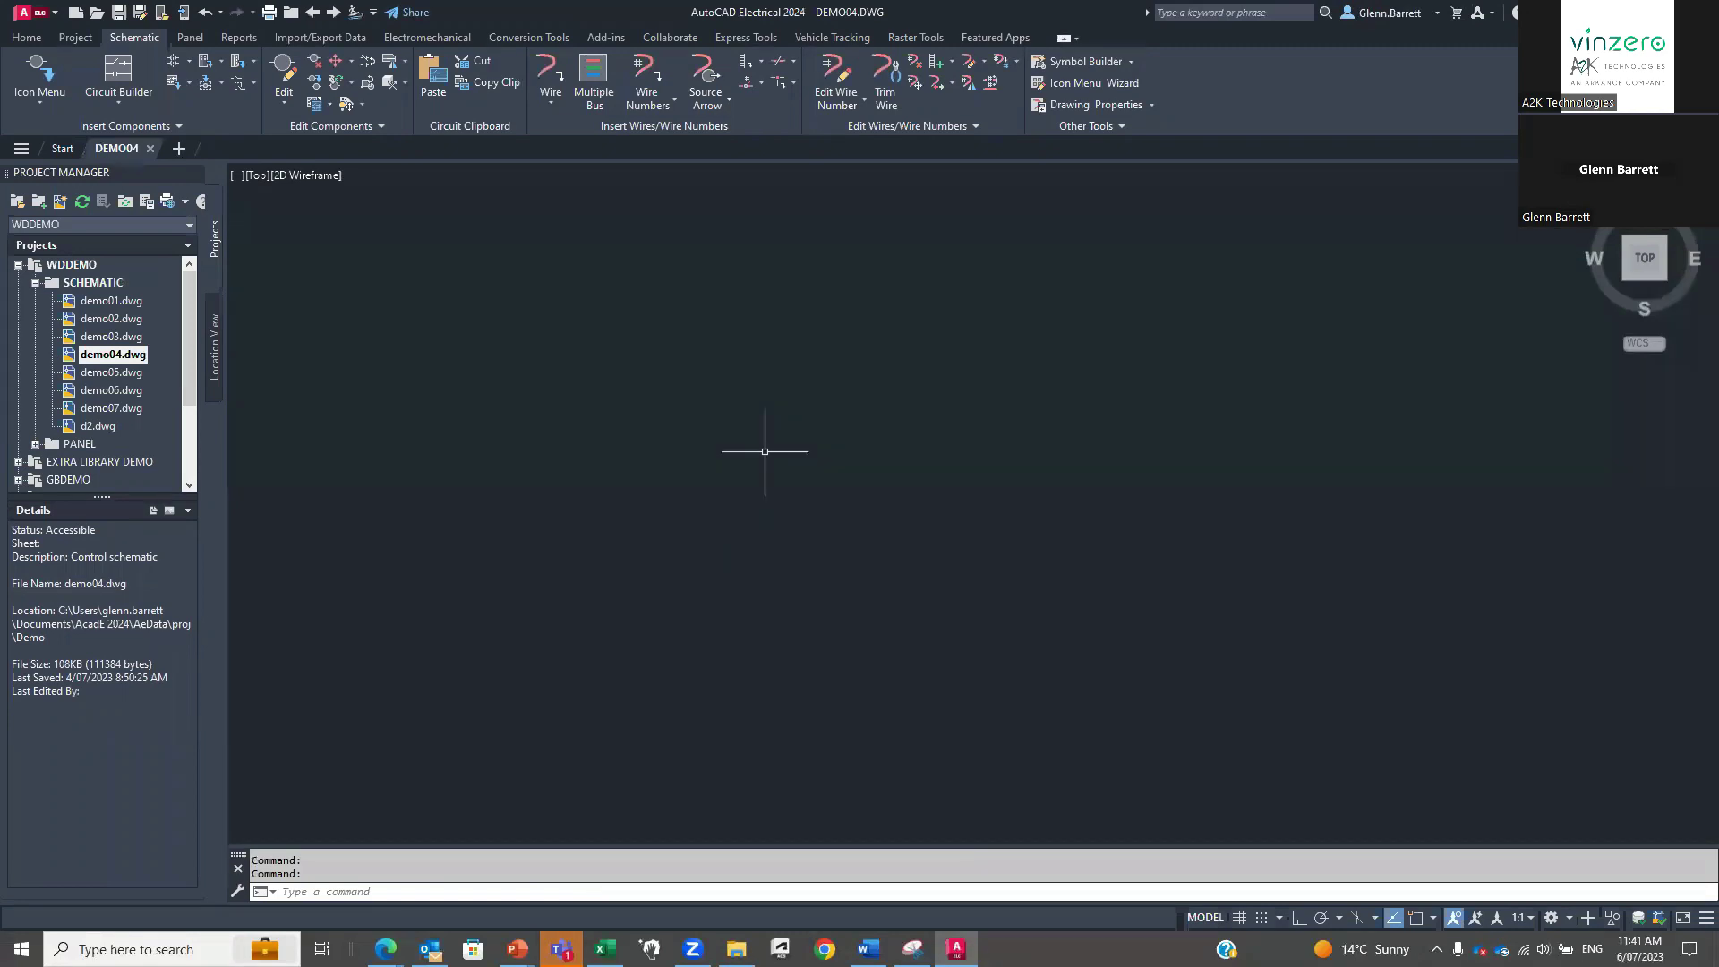
Fit the schematic in view and open the schematic Symbol List report settings.
{"action": "middle_click", "coordinate": [1005, 498]}
{"action": "middle_click", "coordinate": [1005, 499]}
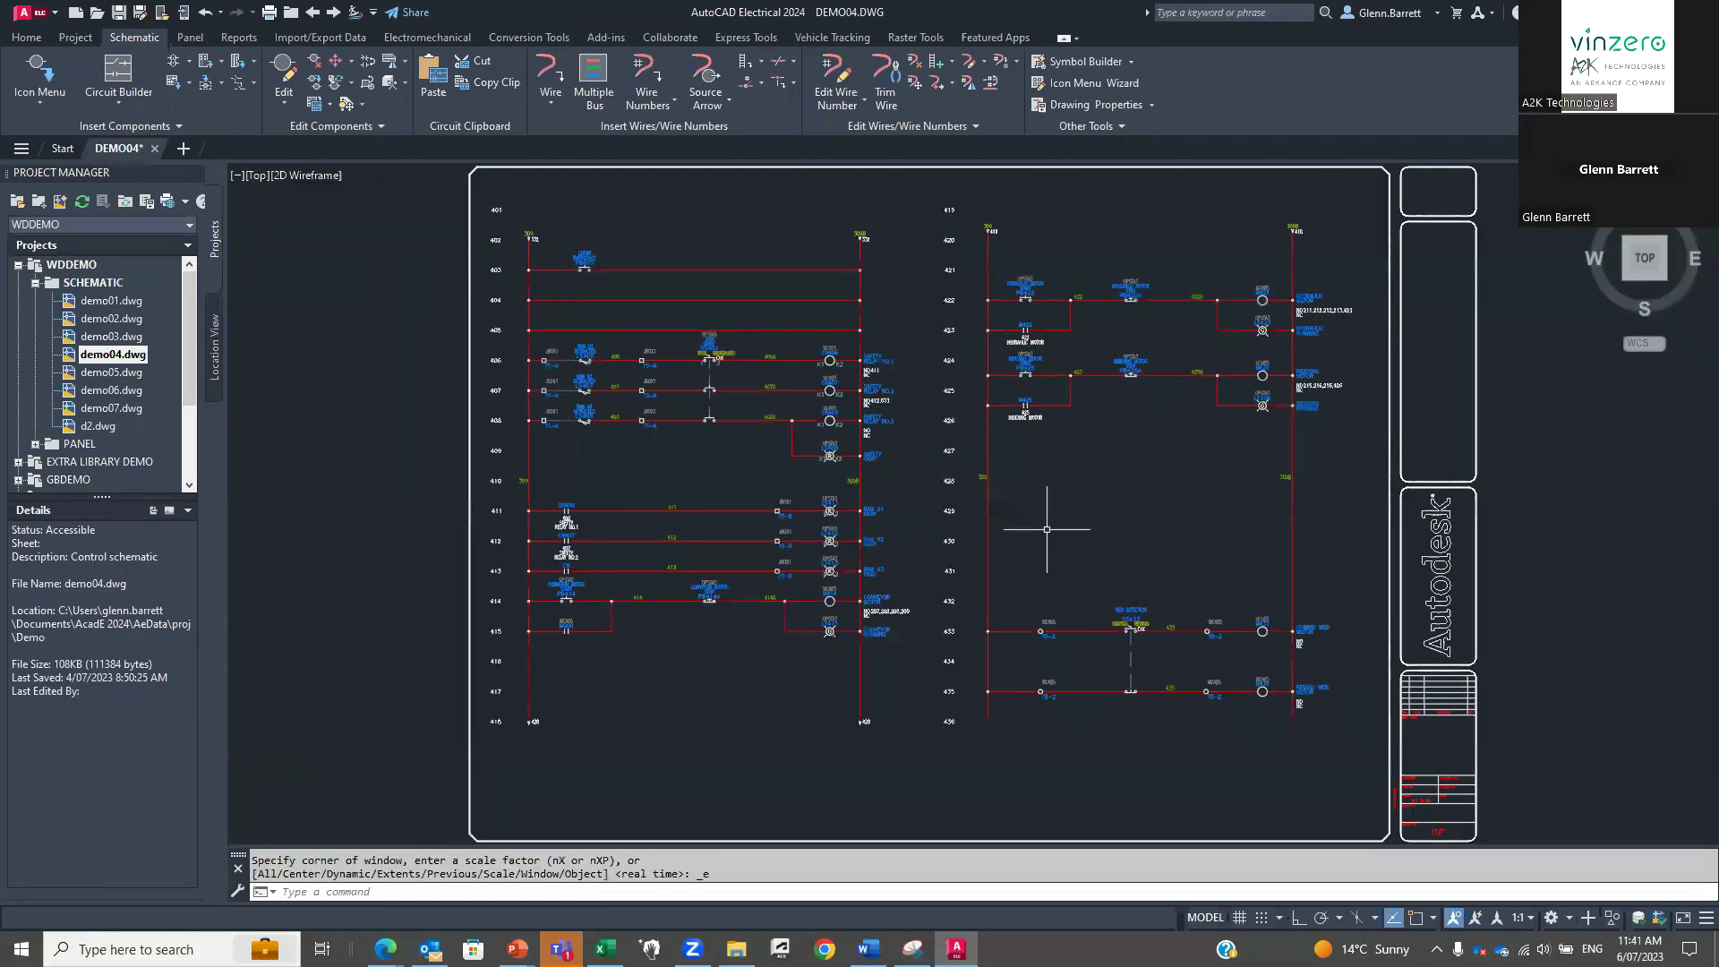
{"action": "middle_click_drag", "start_coordinate": [1039, 530], "coordinate": [466, 521]}
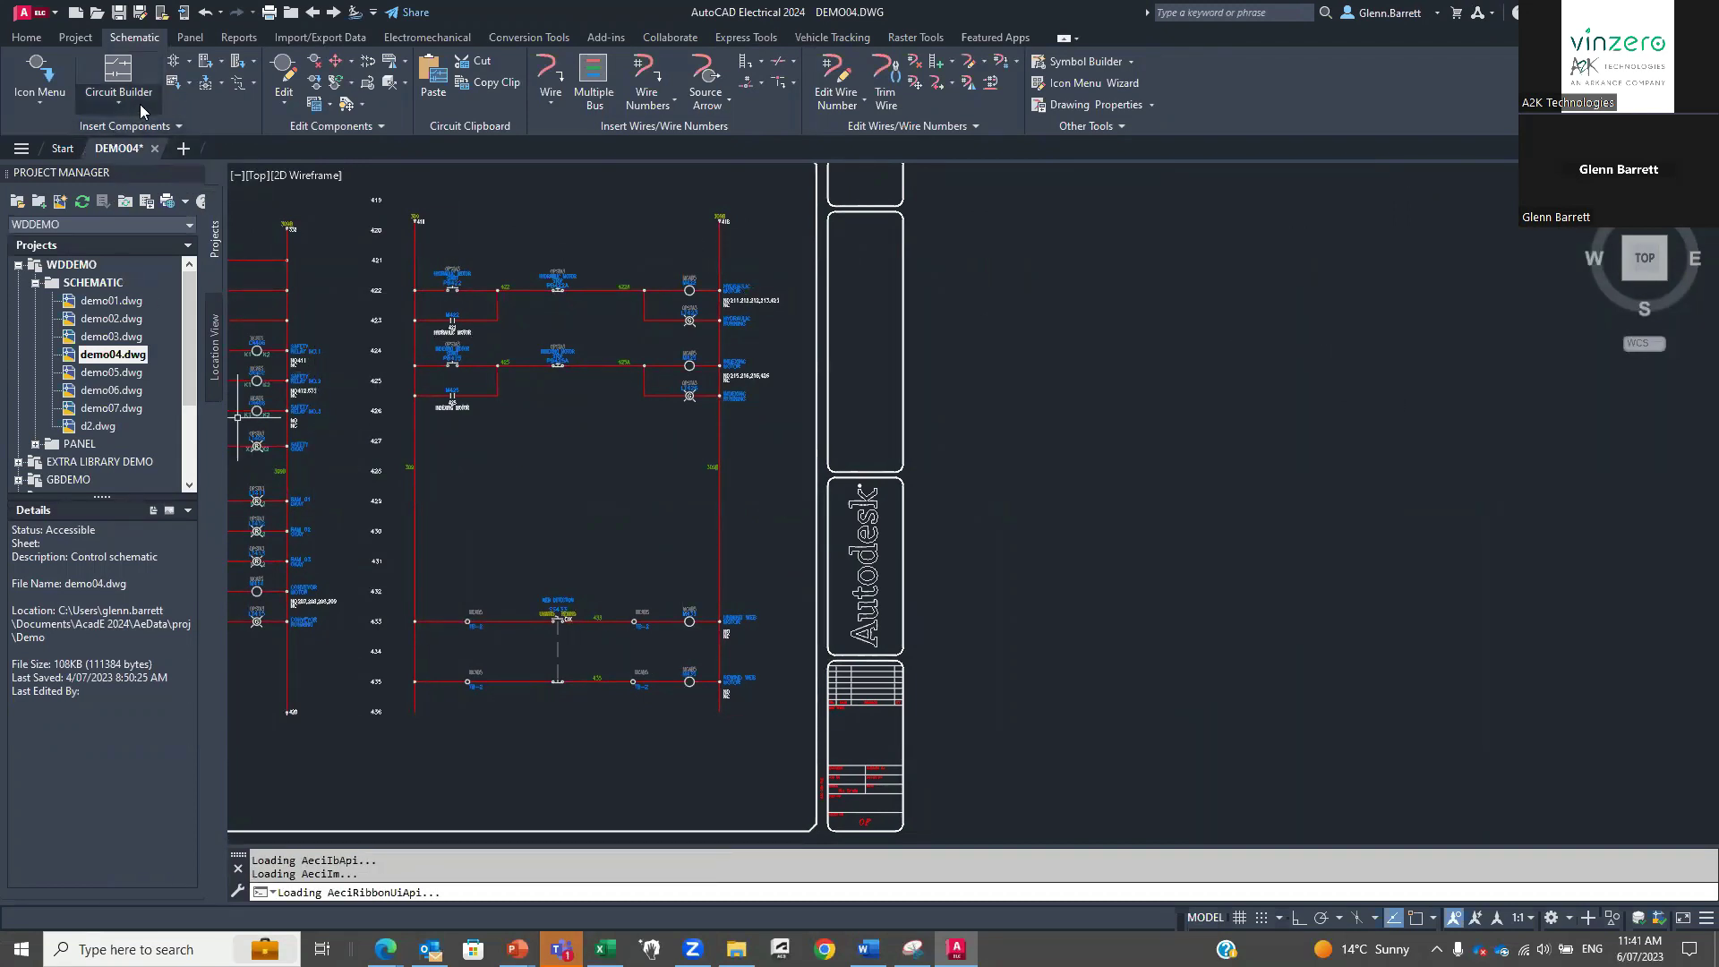
{"action": "left_click", "coordinate": [235, 40]}
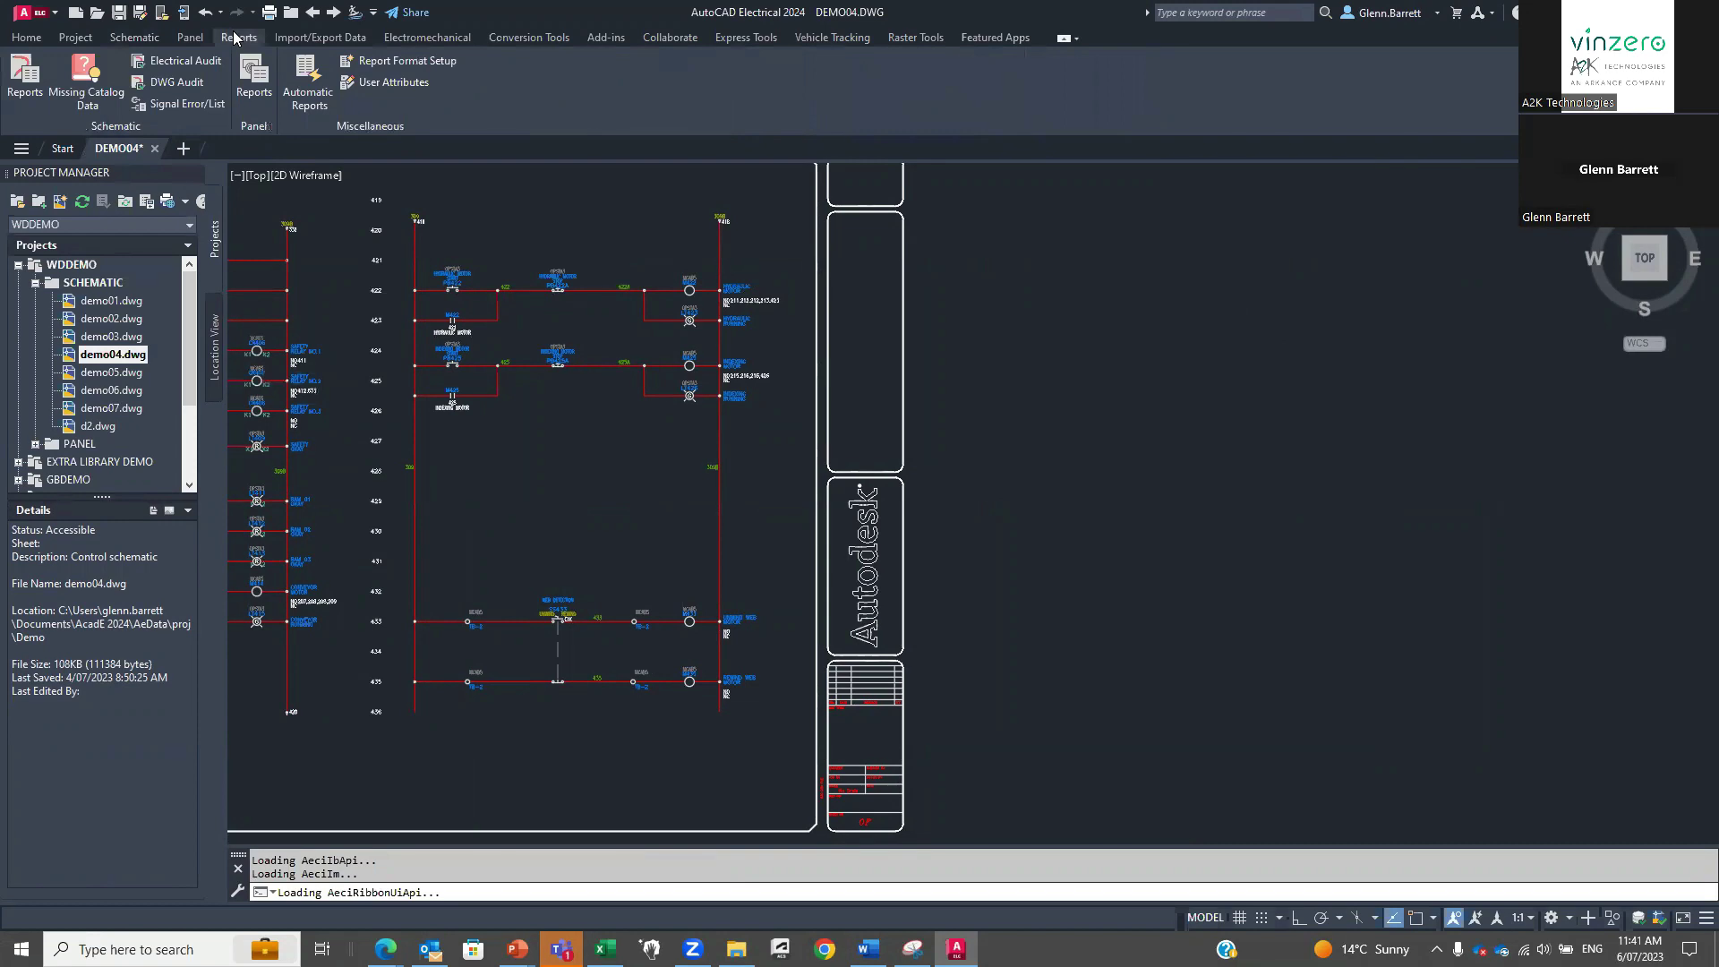
{"action": "left_click", "coordinate": [26, 77]}
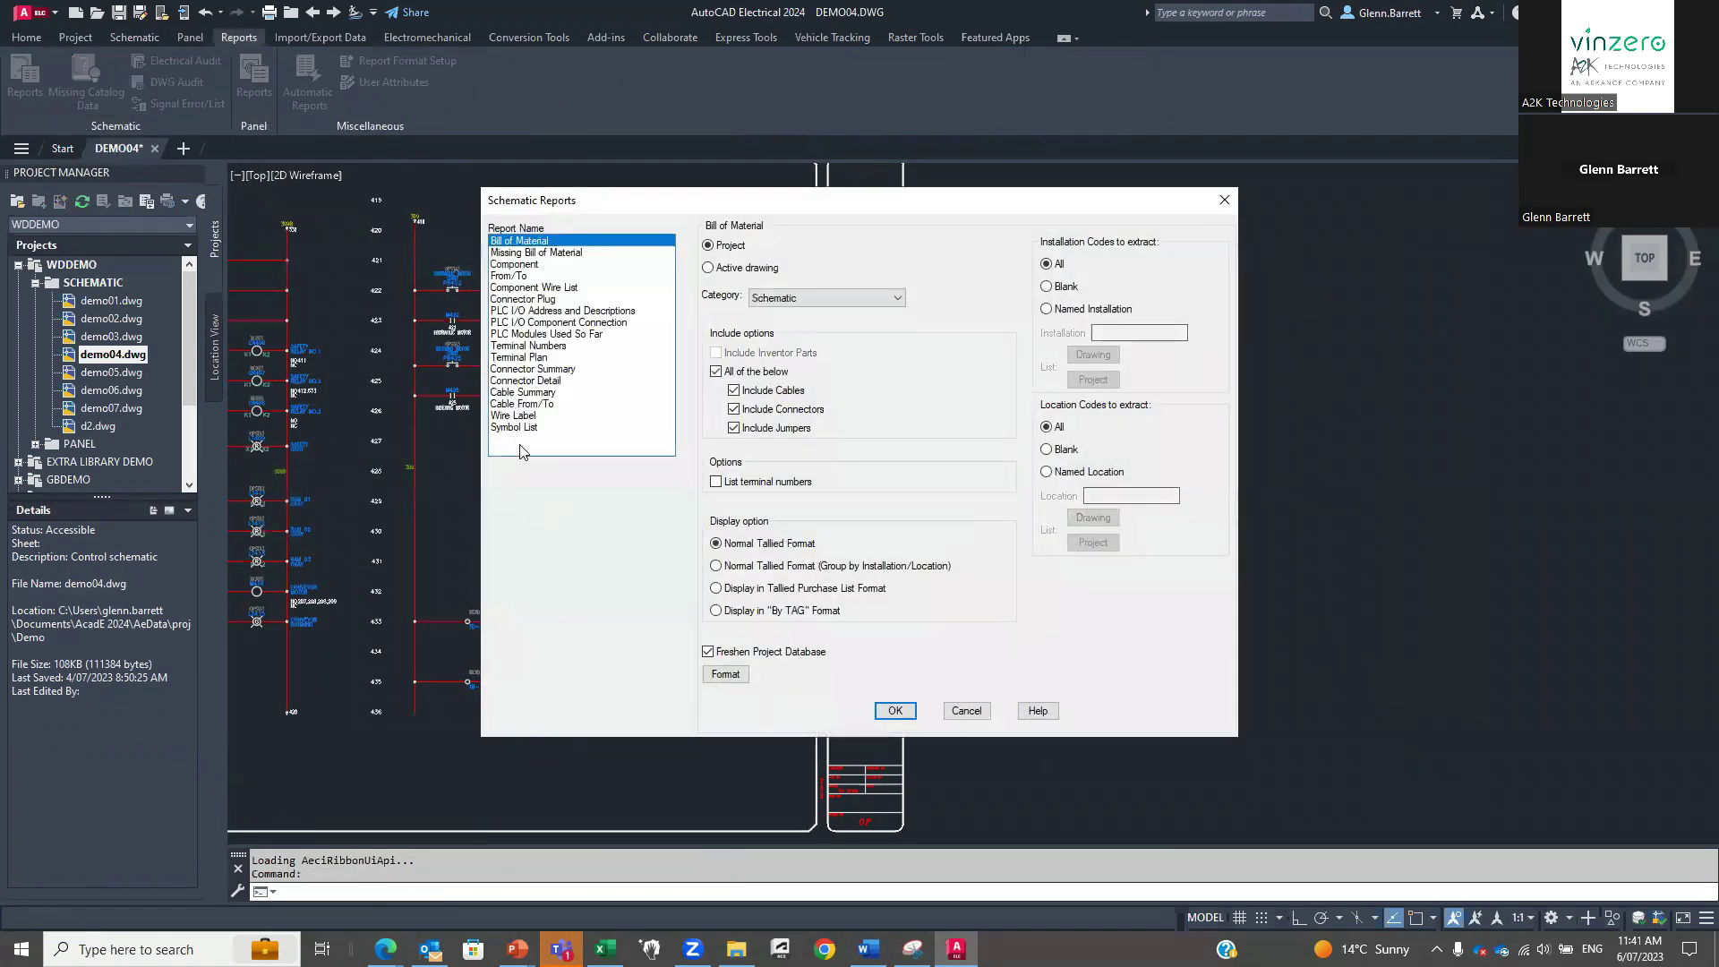
{"action": "left_click", "coordinate": [512, 429]}
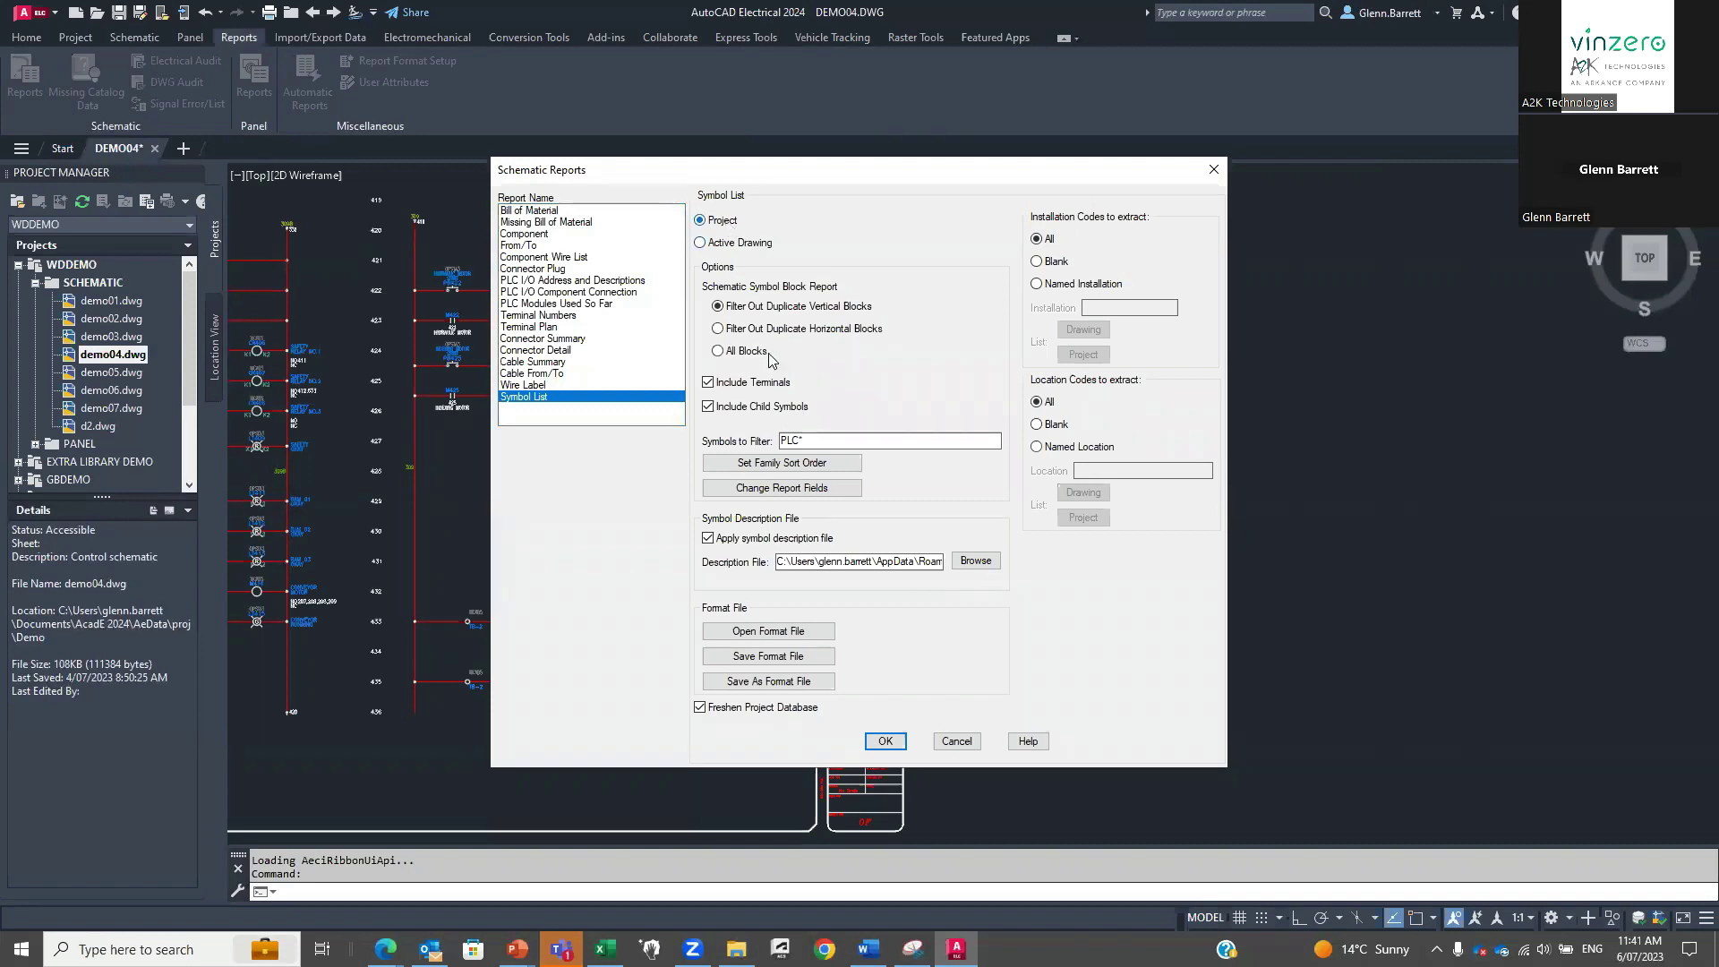
Review the Symbol List report's family sort order, data fields to report and symbol description file location without changing them.
{"action": "left_click", "coordinate": [775, 466]}
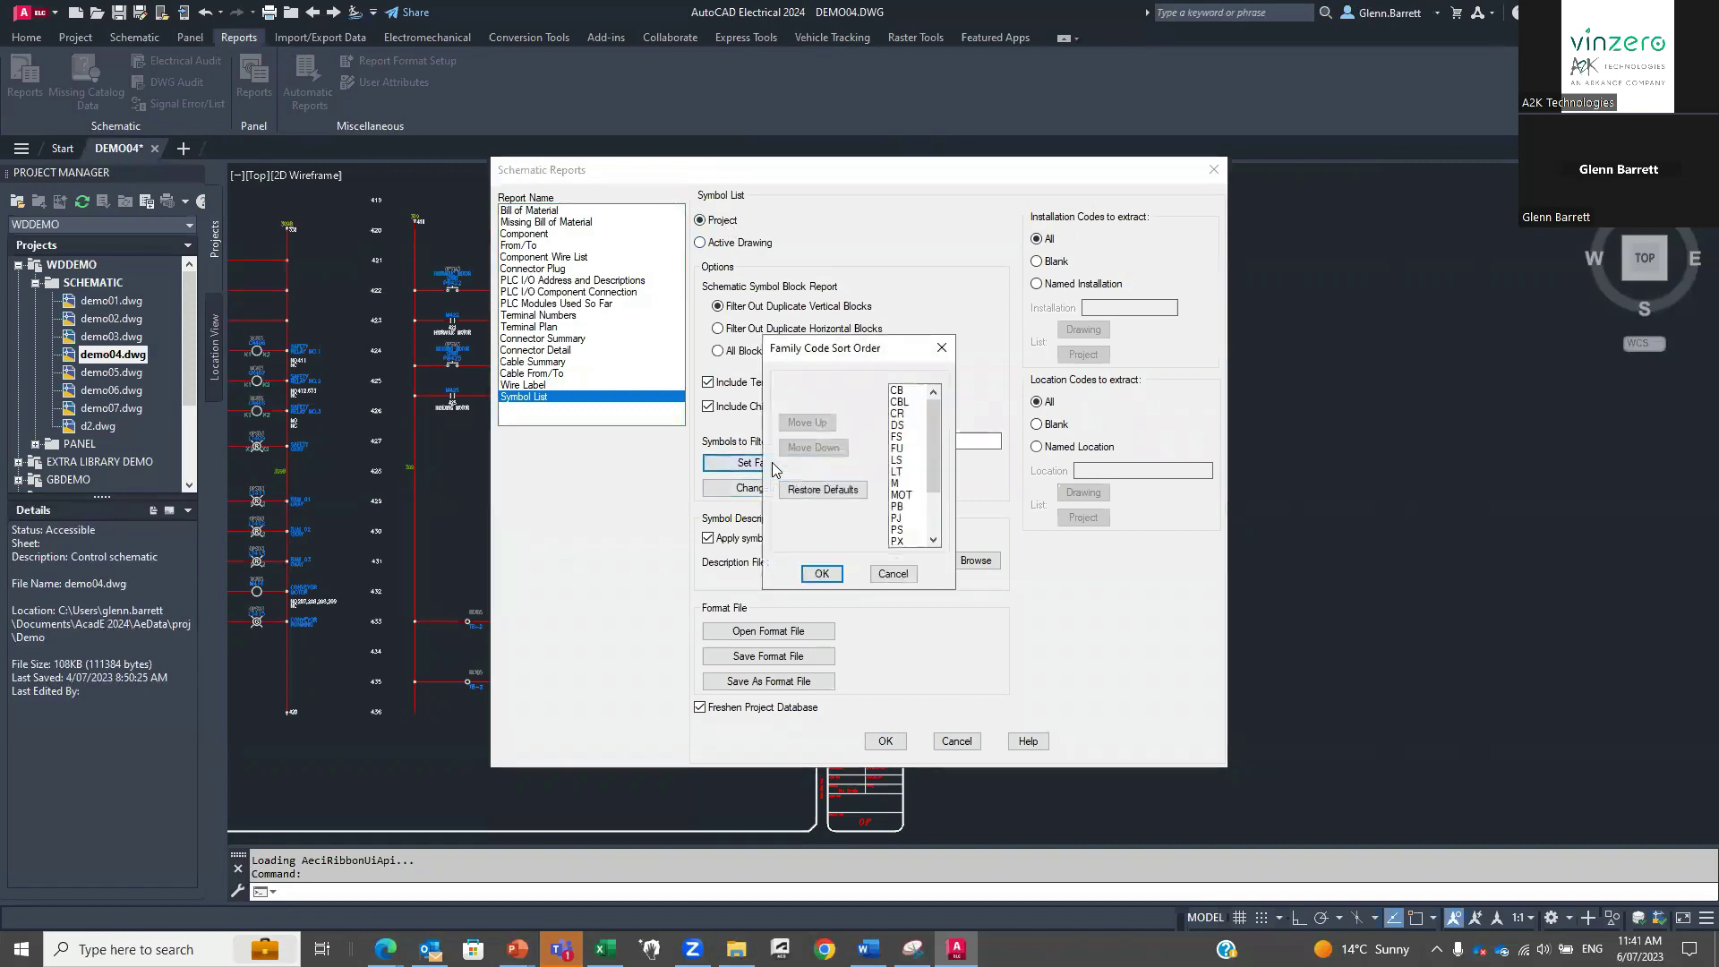
{"action": "left_click", "coordinate": [821, 574]}
{"action": "left_click", "coordinate": [777, 488]}
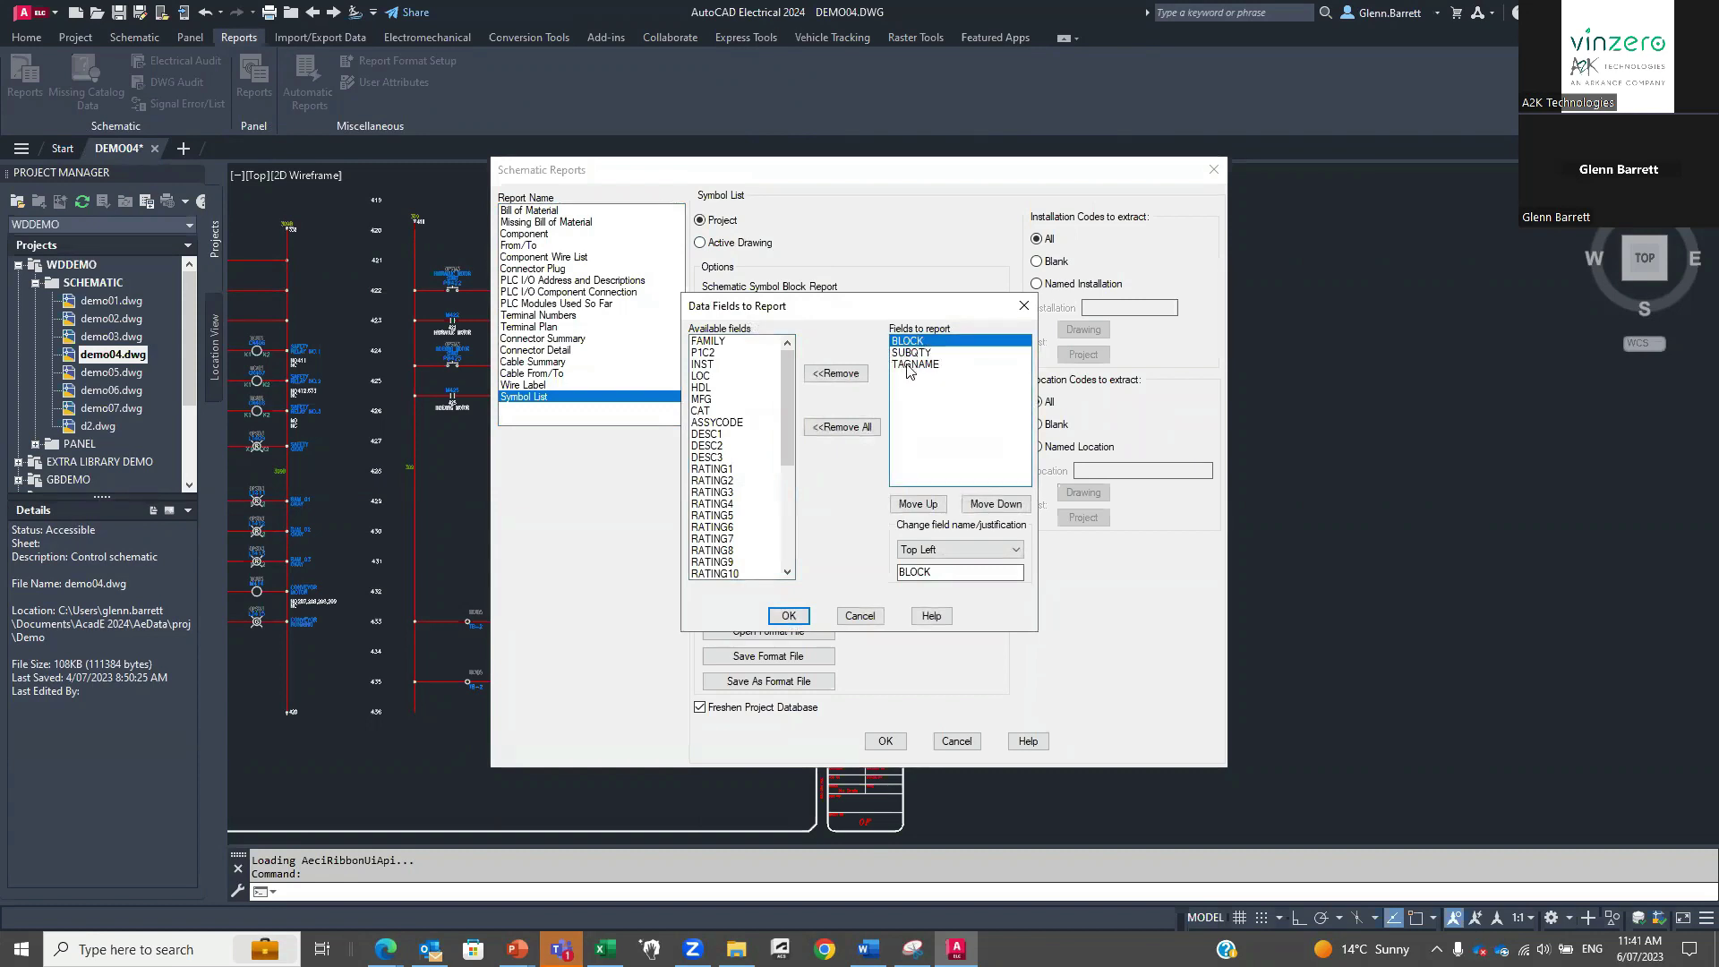
{"action": "left_click", "coordinate": [859, 616]}
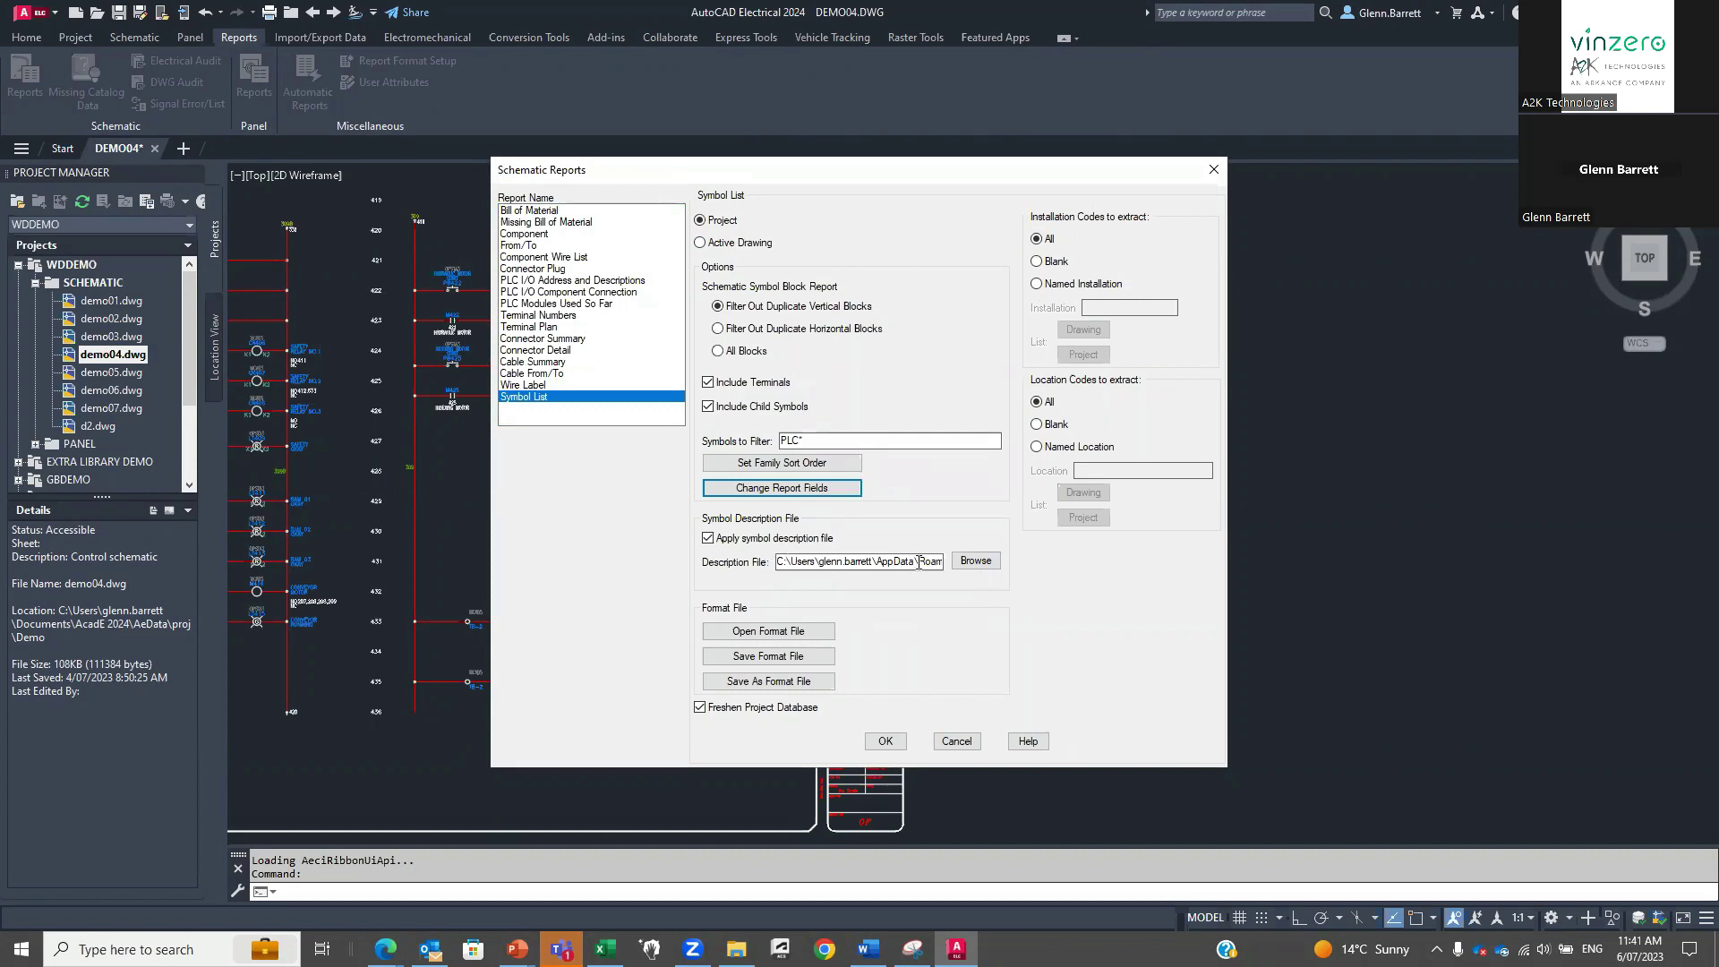
{"action": "left_click", "coordinate": [967, 564]}
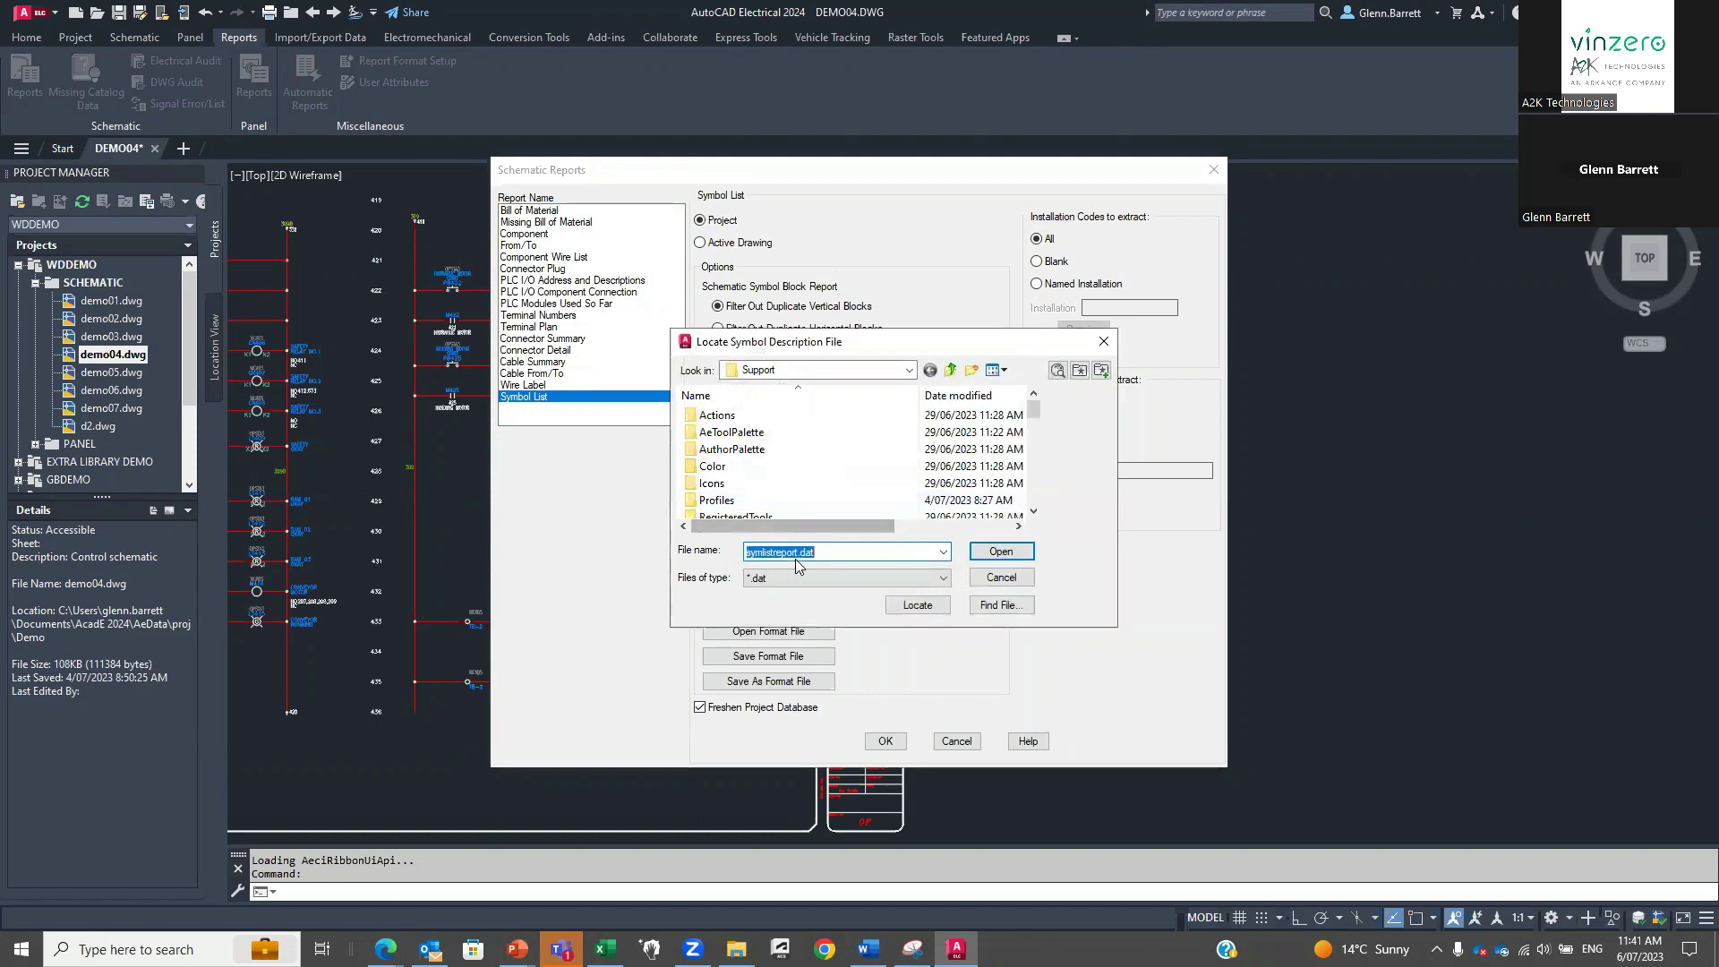
{"action": "left_click", "coordinate": [999, 577]}
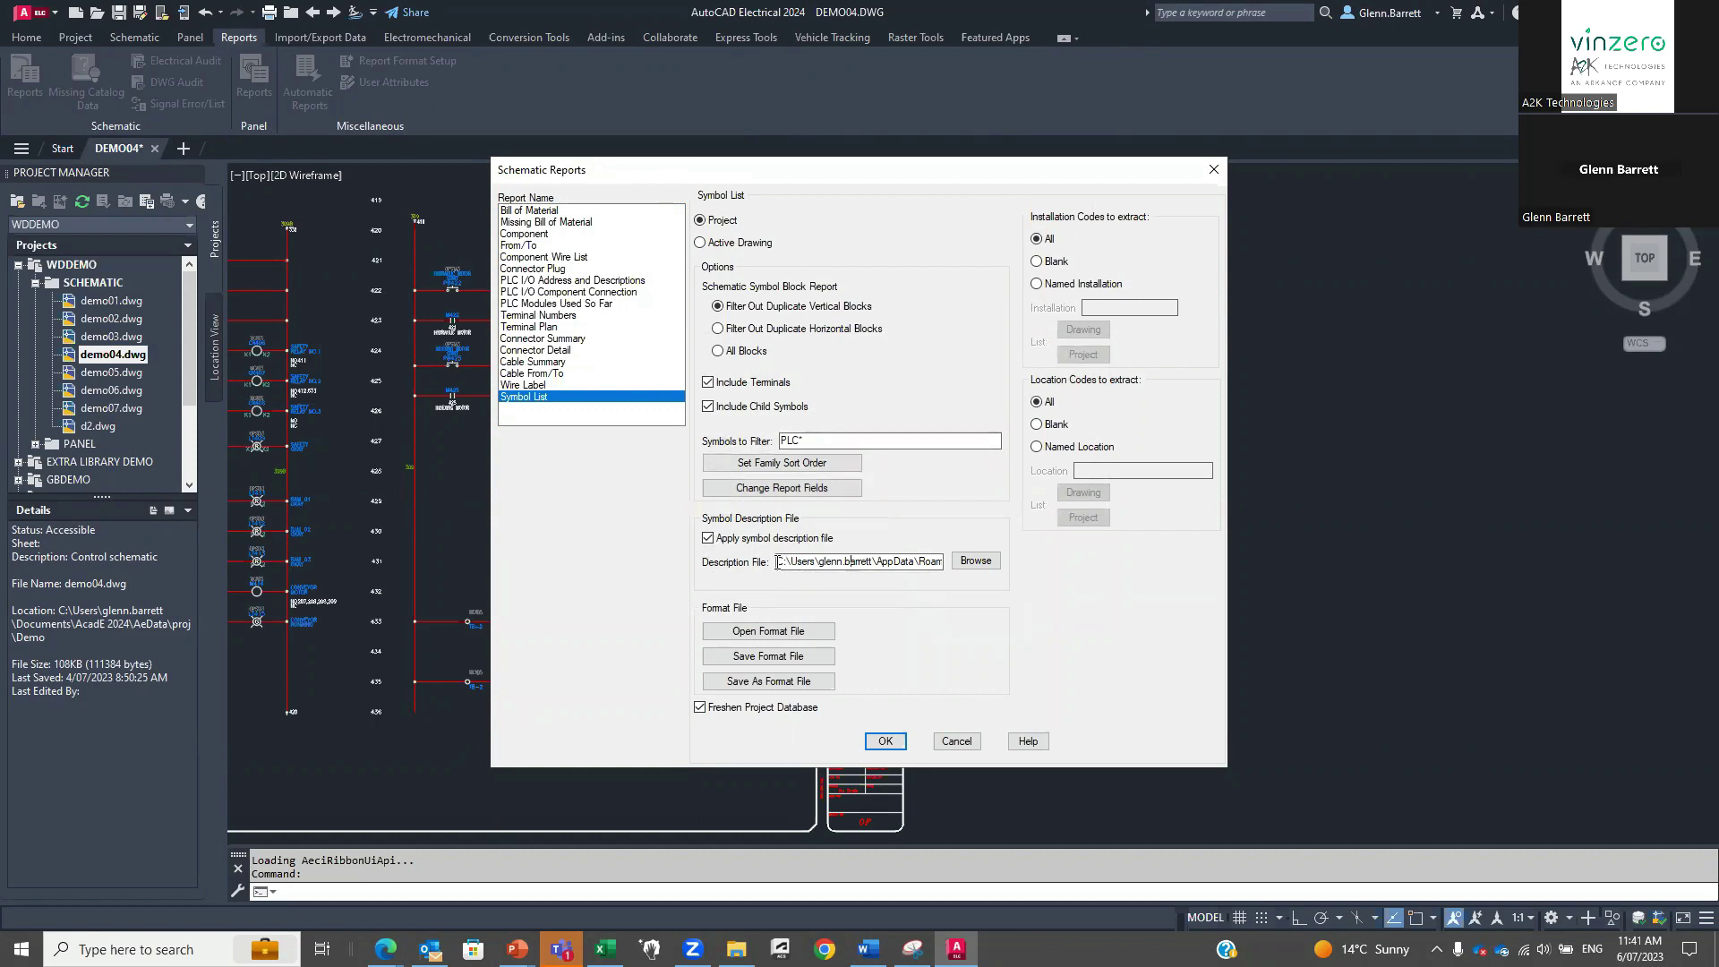
Copy the description file path, switch to File Explorer, open symlistreport.dat in Notepad to view its symbol descriptions, and close it.
{"action": "left_click_drag", "start_coordinate": [795, 564], "coordinate": [1077, 571]}
{"action": "key", "text": "ctrl+c"}
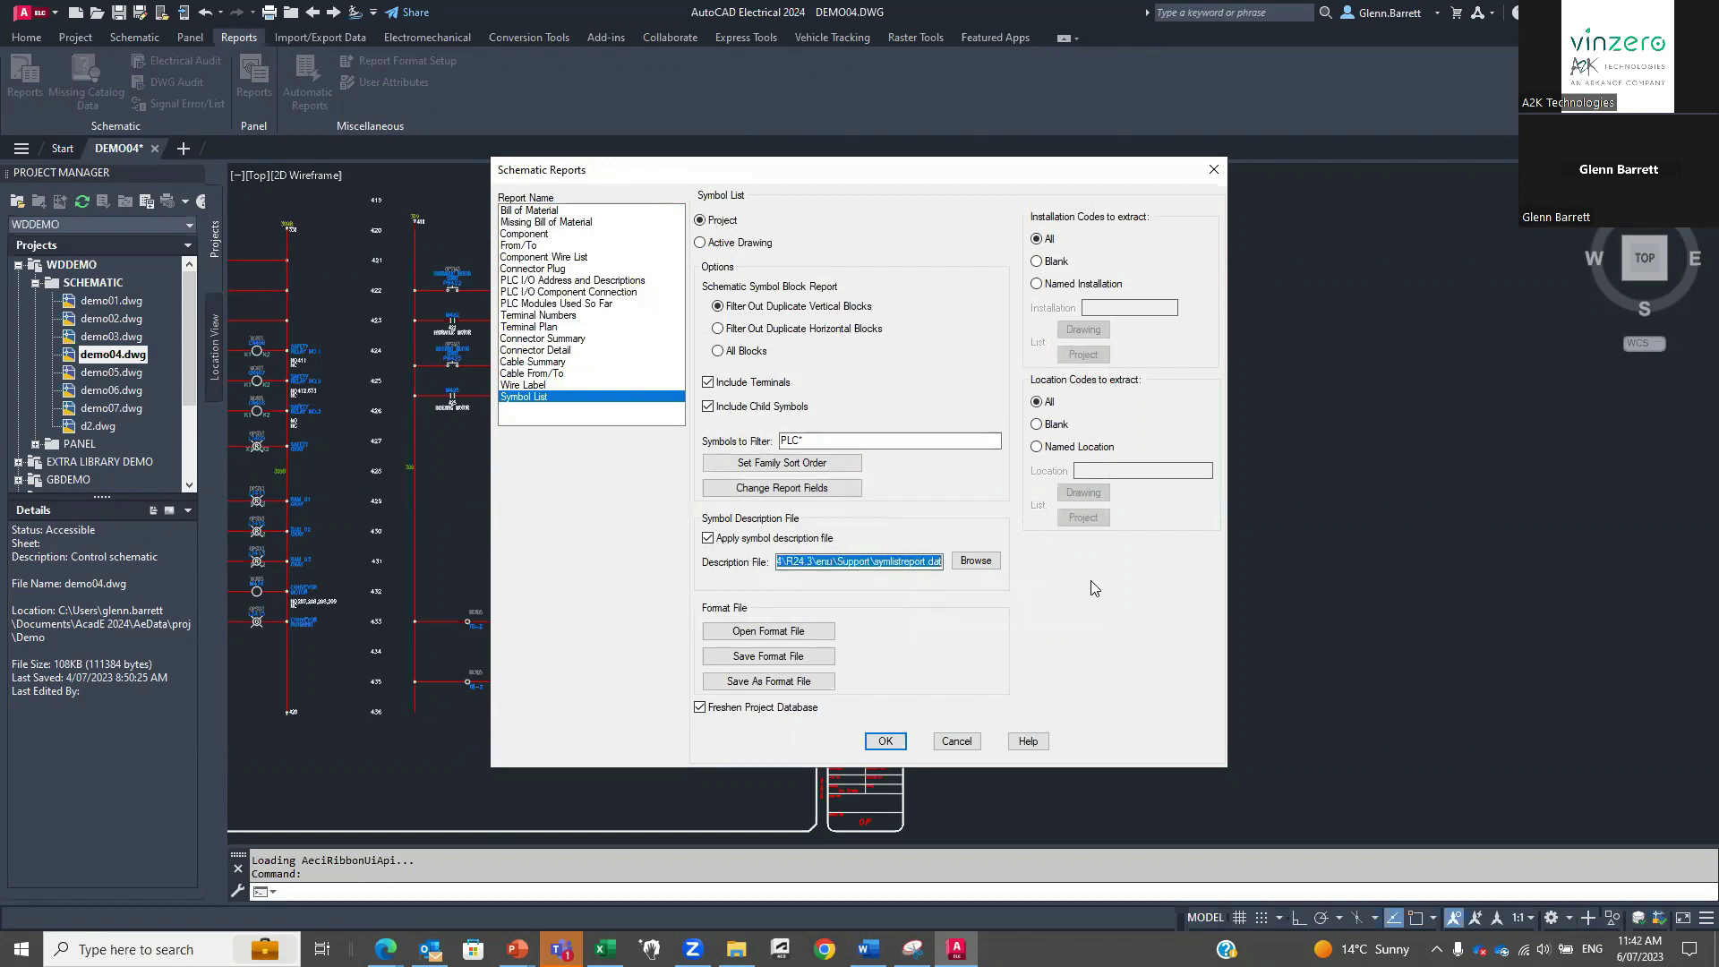
{"action": "left_click", "coordinate": [736, 949]}
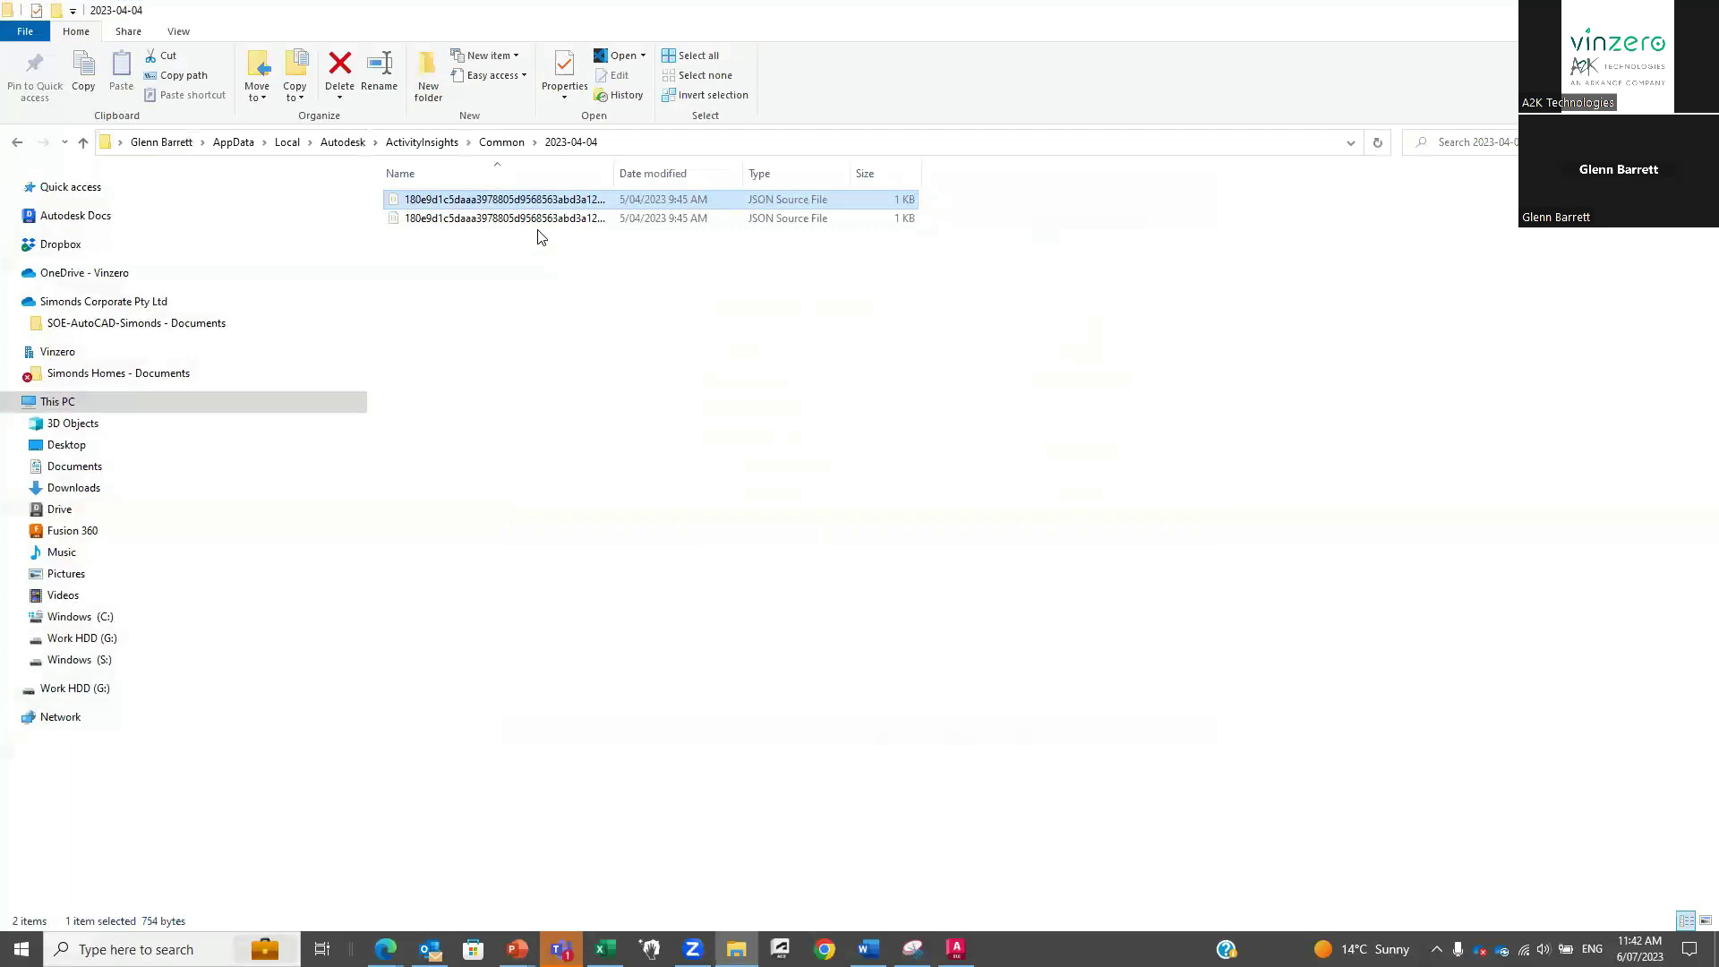
{"action": "left_click", "coordinate": [638, 145]}
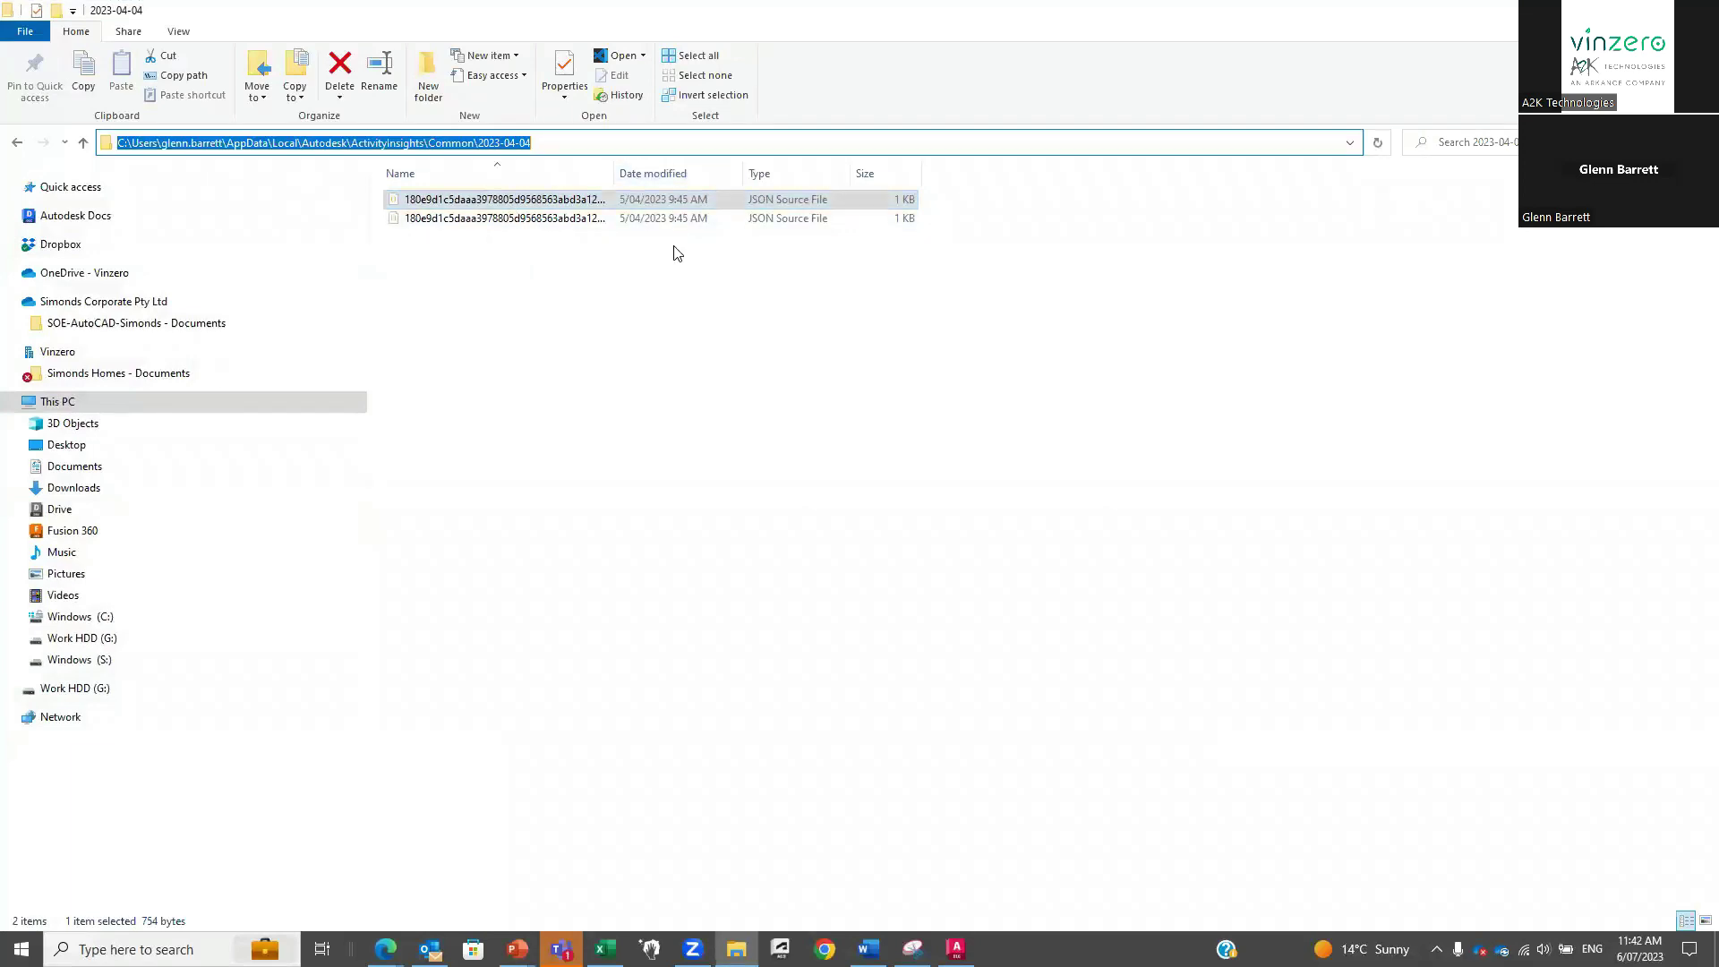
{"action": "key", "text": "ctrl+v"}
{"action": "key", "text": "Return"}
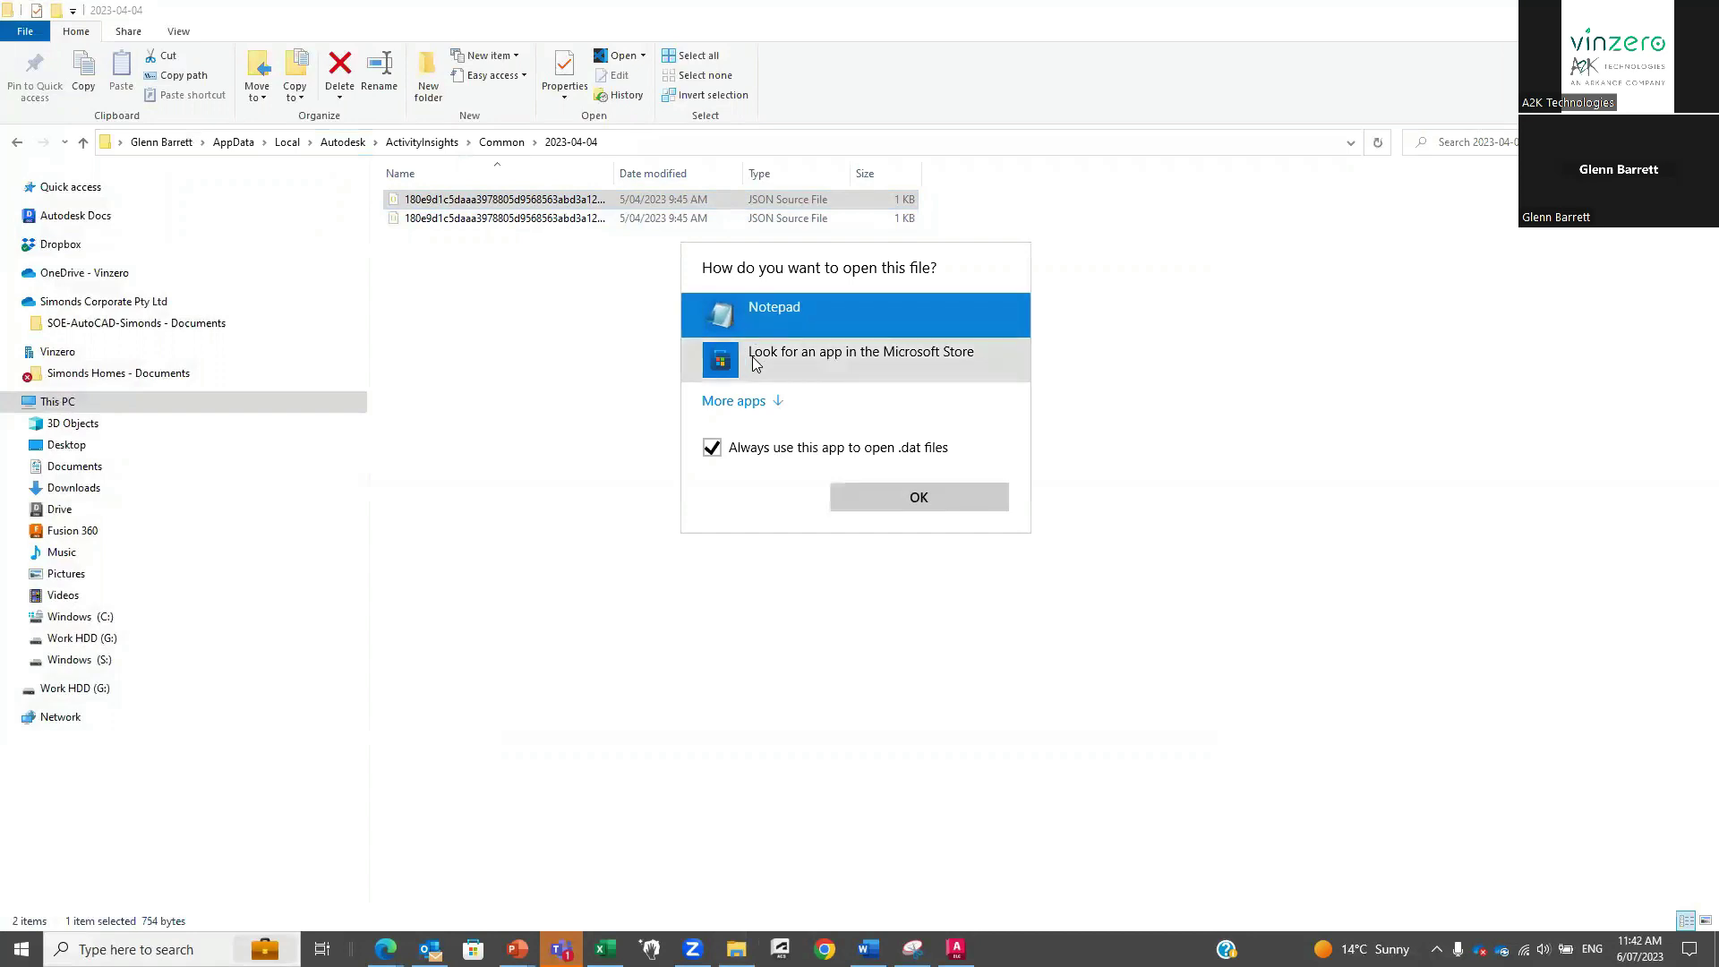
{"action": "left_click", "coordinate": [891, 509]}
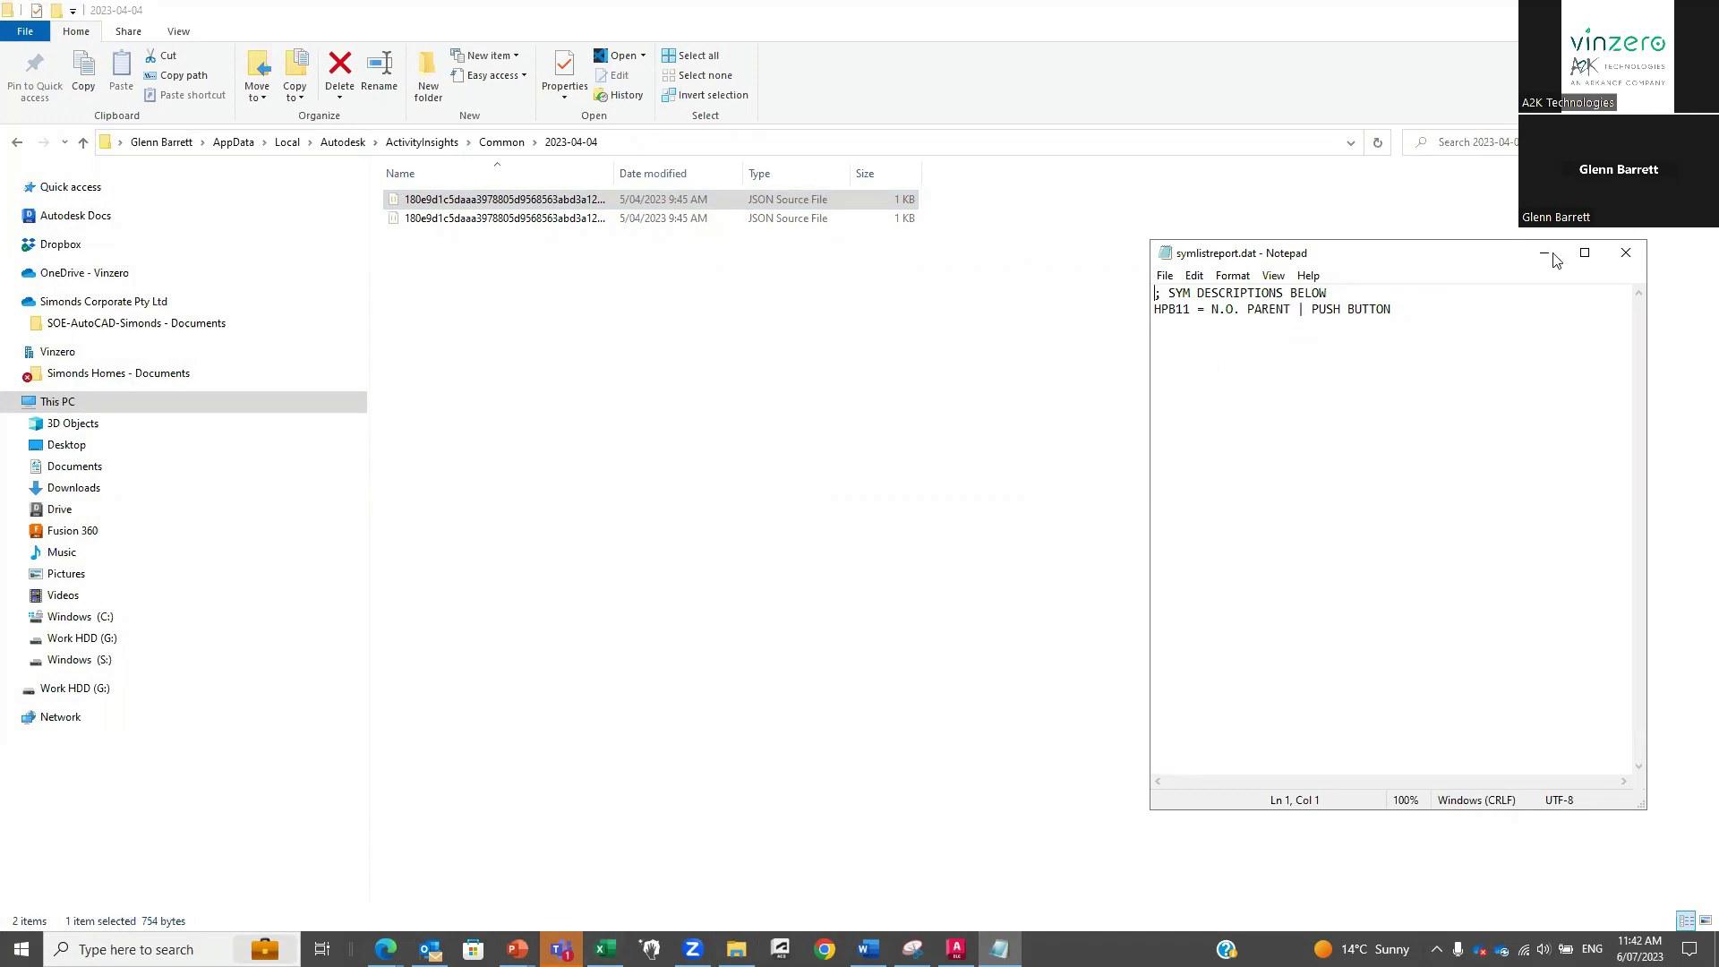
{"action": "left_click", "coordinate": [1626, 252]}
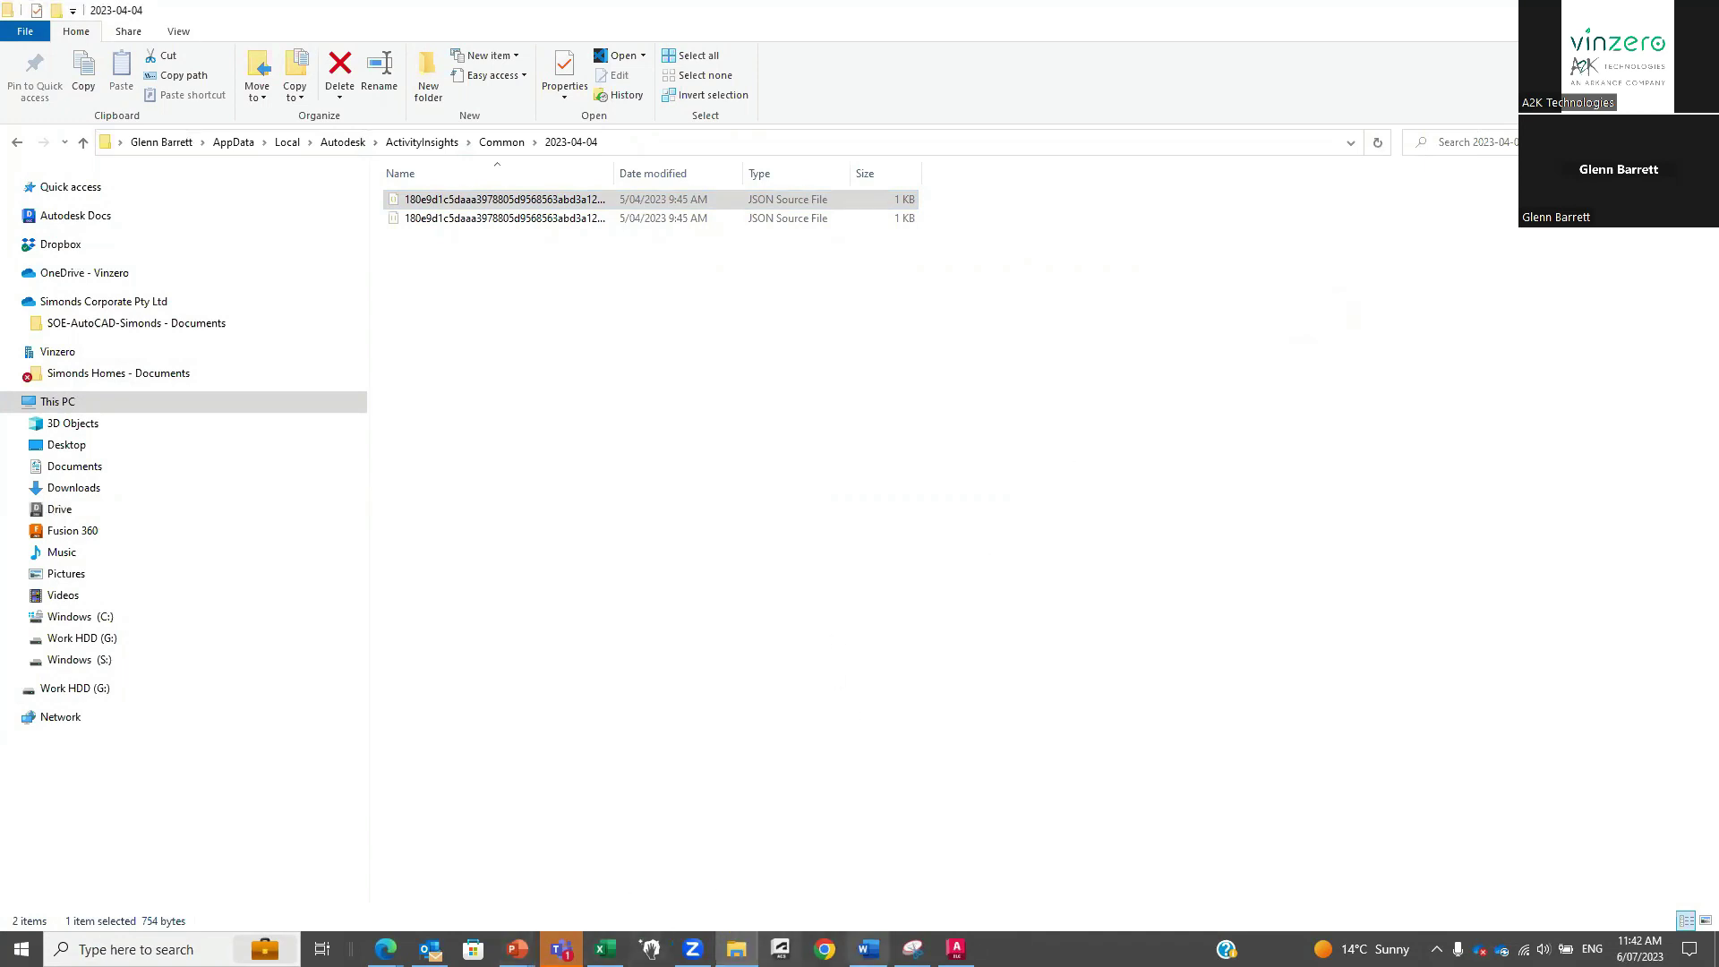
Switch back to AutoCAD Electrical and run the Symbol List report on all drawings of the project.
{"action": "left_click", "coordinate": [956, 948]}
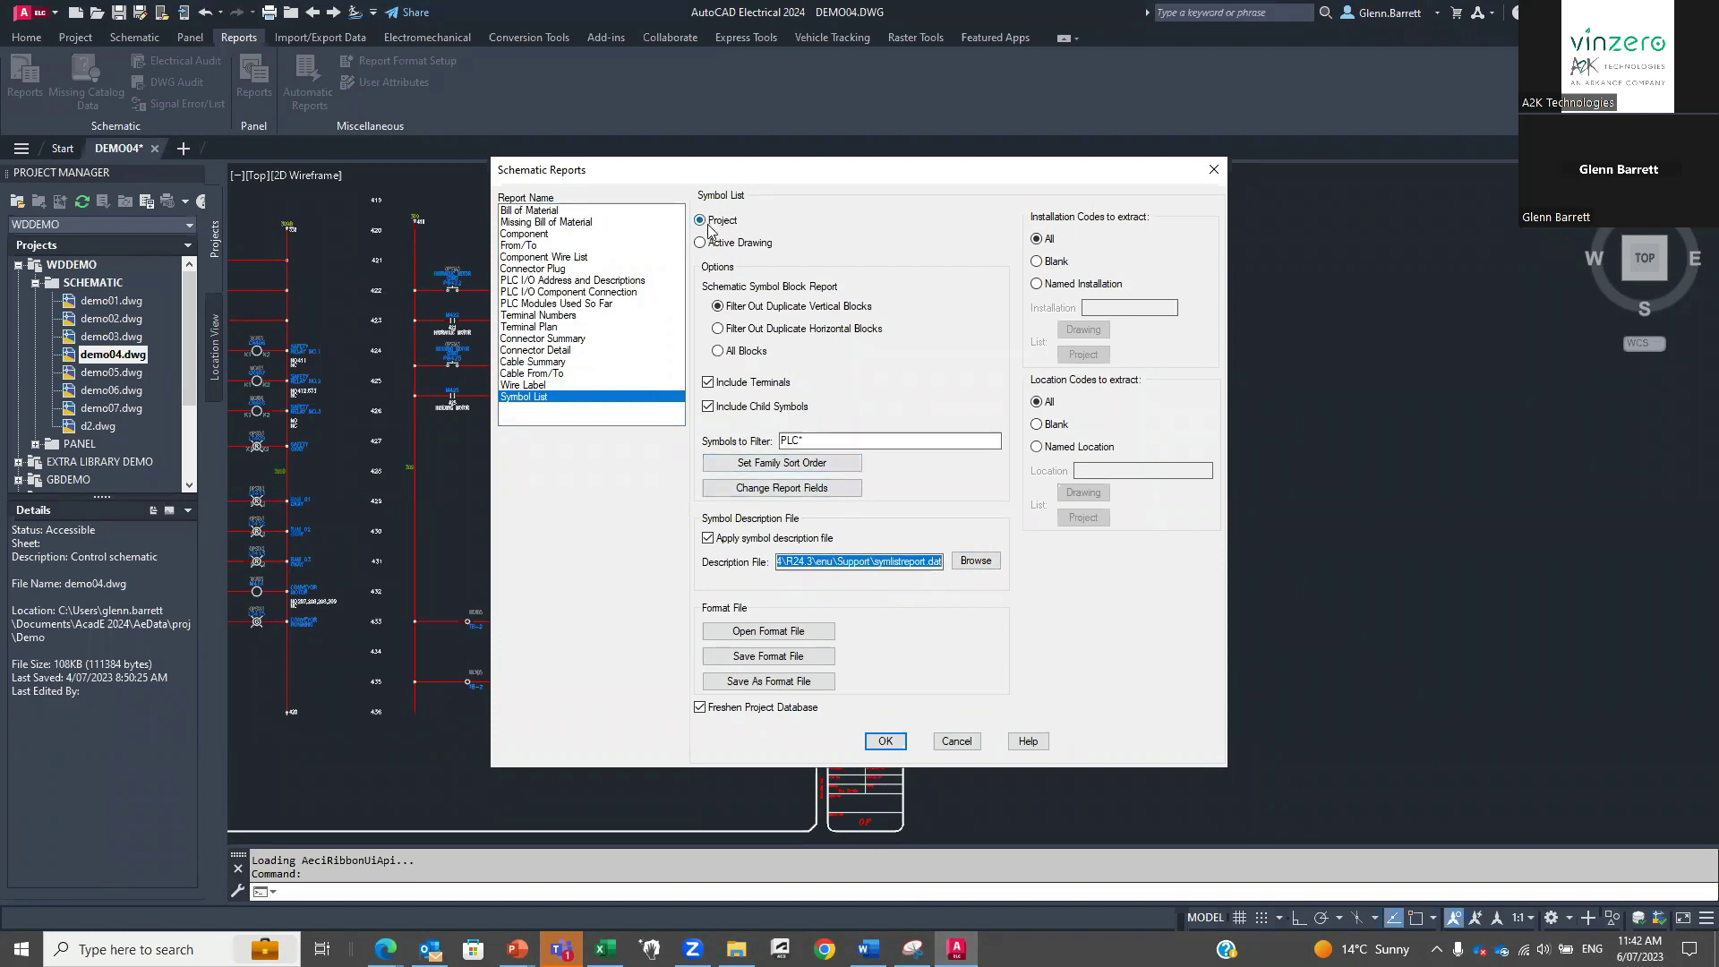
{"action": "left_click", "coordinate": [901, 746]}
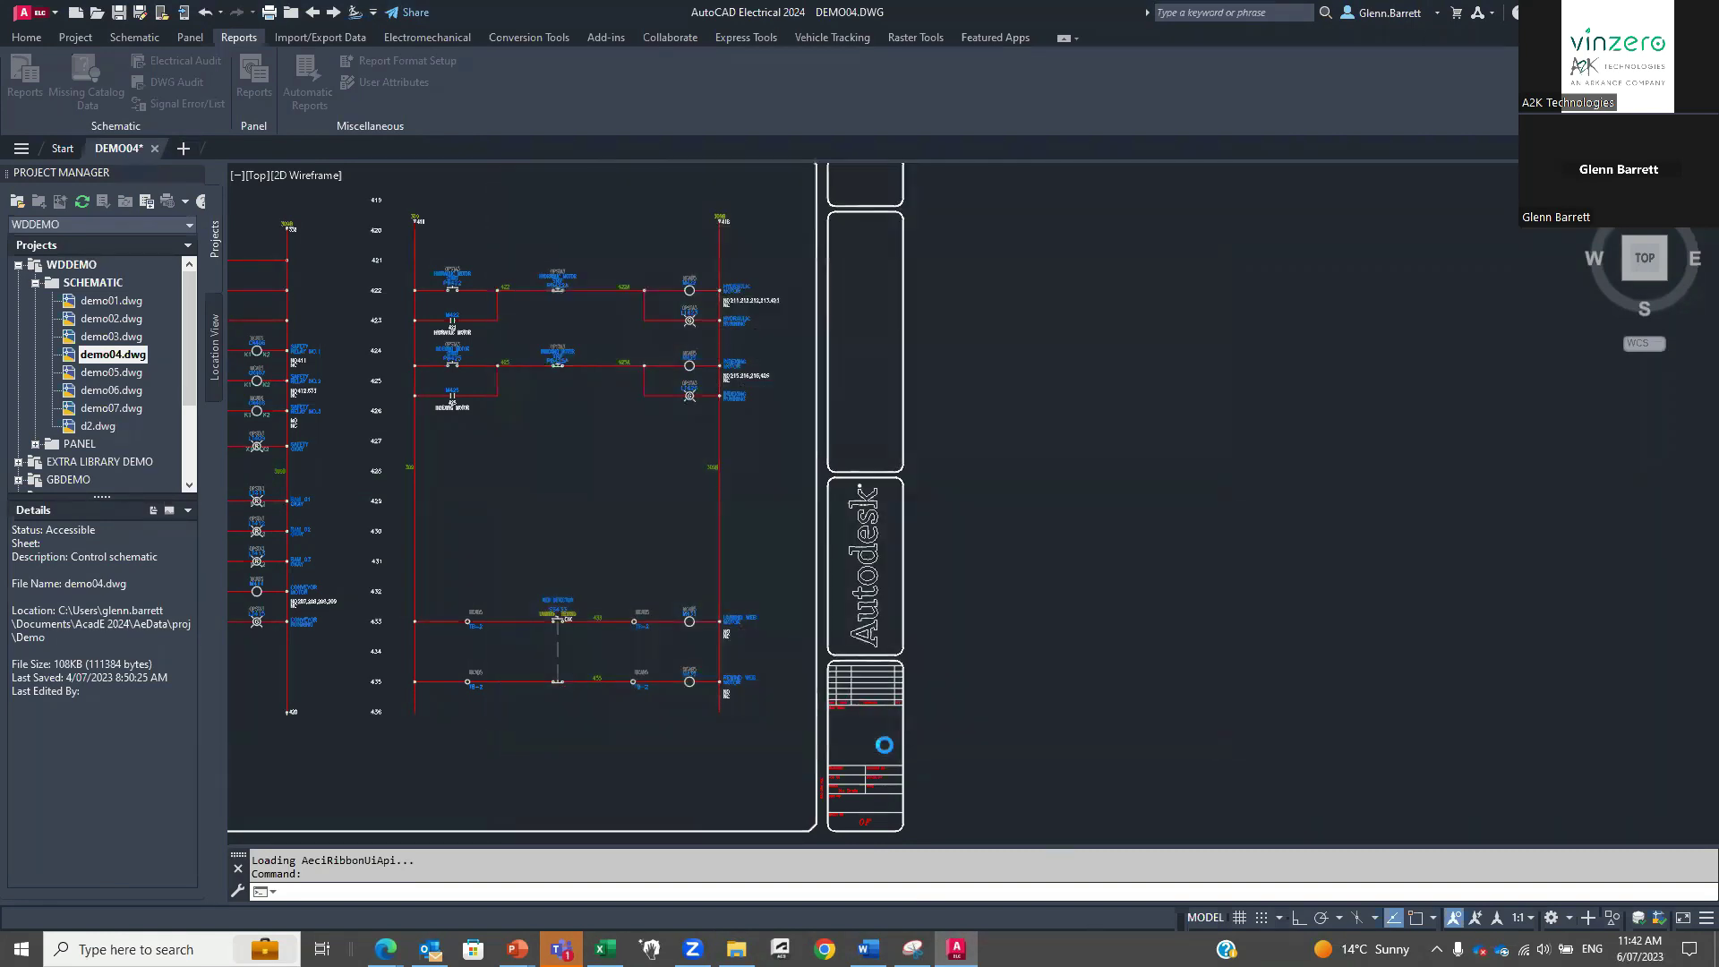
{"action": "left_click", "coordinate": [650, 346]}
{"action": "scroll", "coordinate": [653, 394], "scroll_direction": "down", "scroll_amount": 1}
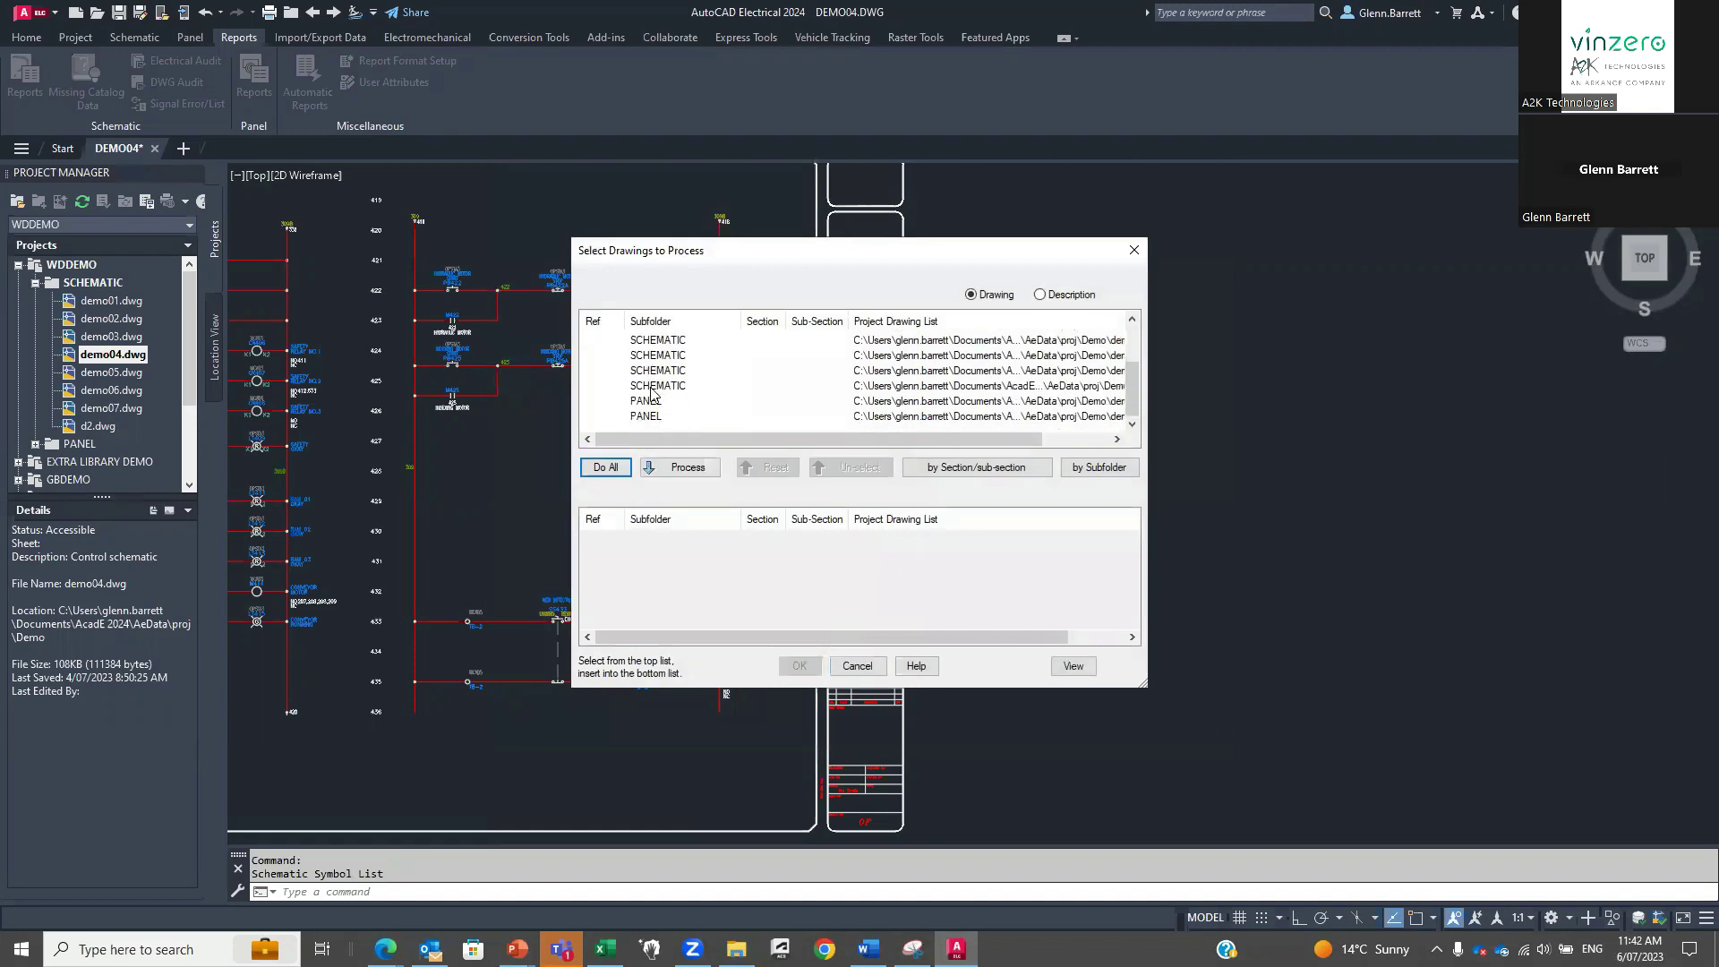
{"action": "left_click", "coordinate": [662, 390], "text": "shift"}
{"action": "left_click", "coordinate": [606, 467]}
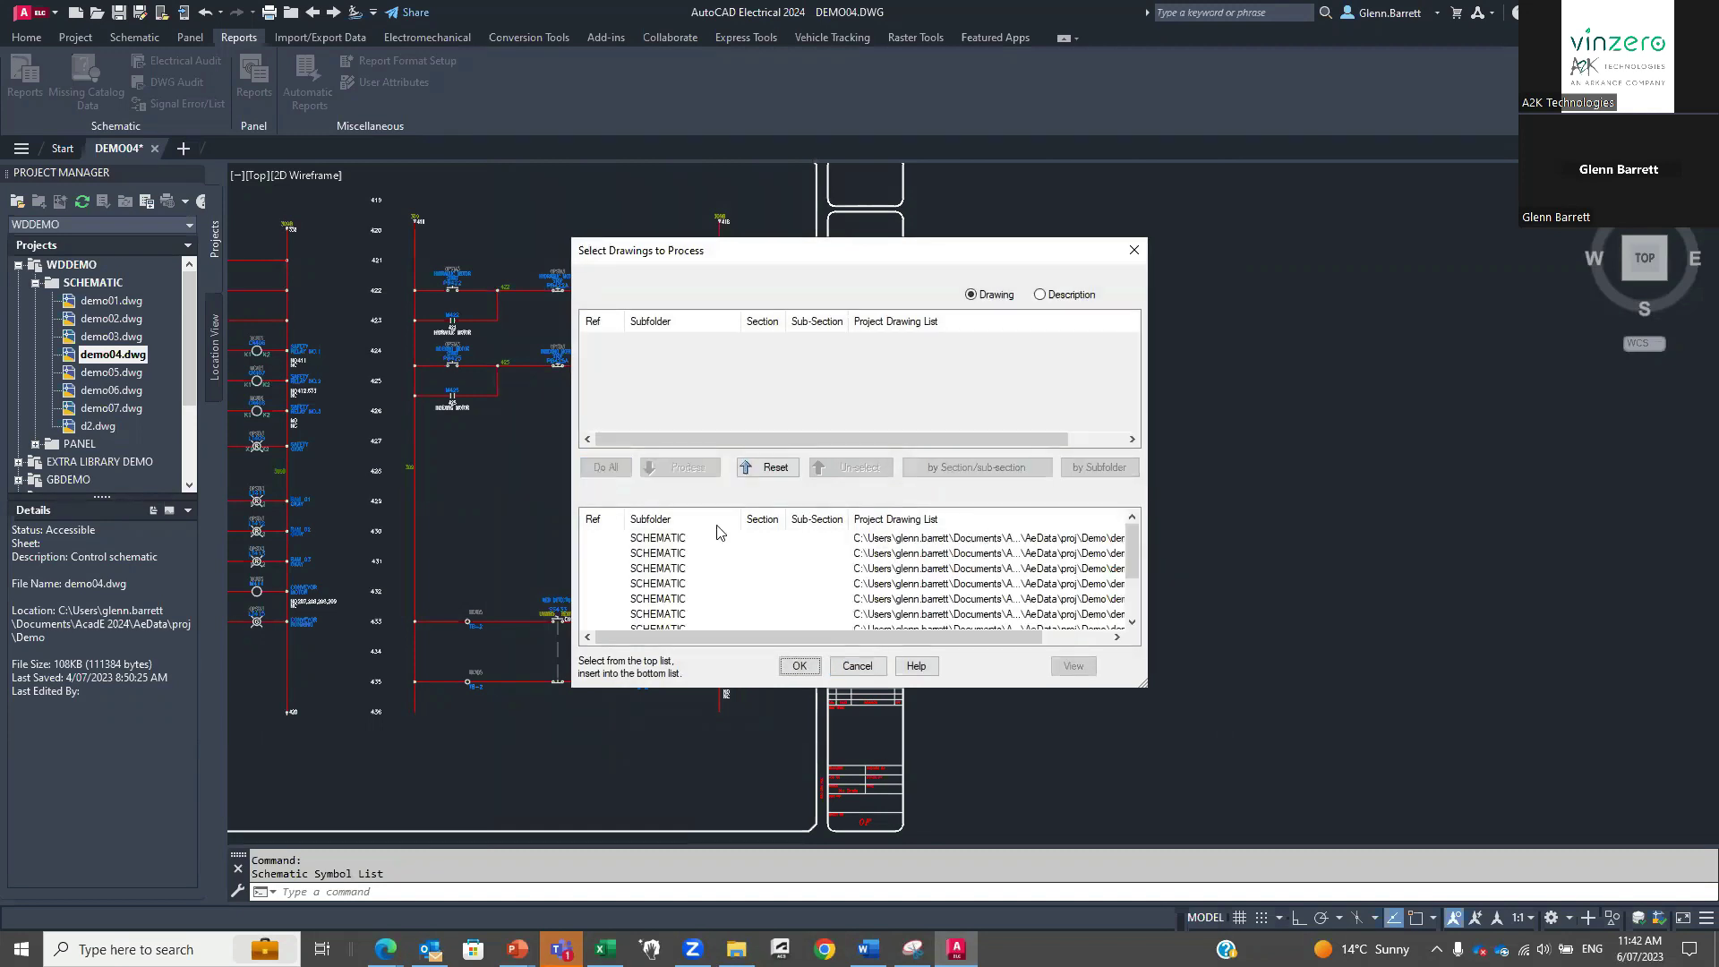
{"action": "left_click", "coordinate": [798, 670]}
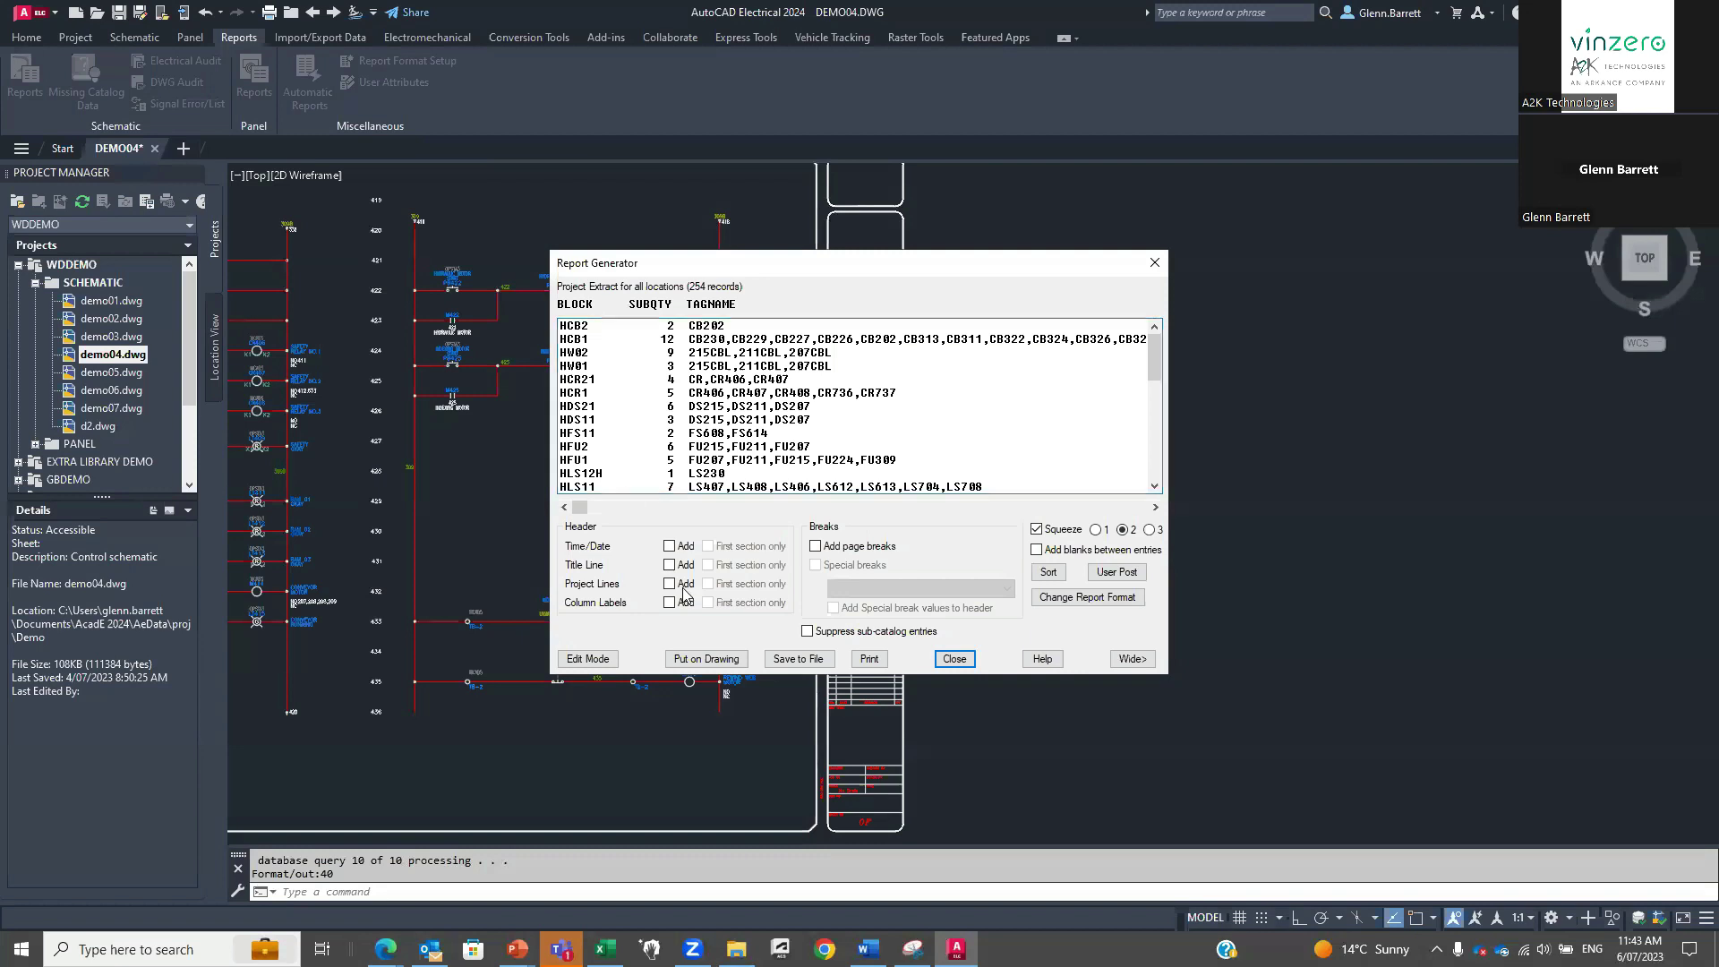
Put the report on the drawing as a graphical symbol table in the empty space beside the title block.
{"action": "left_click", "coordinate": [728, 664]}
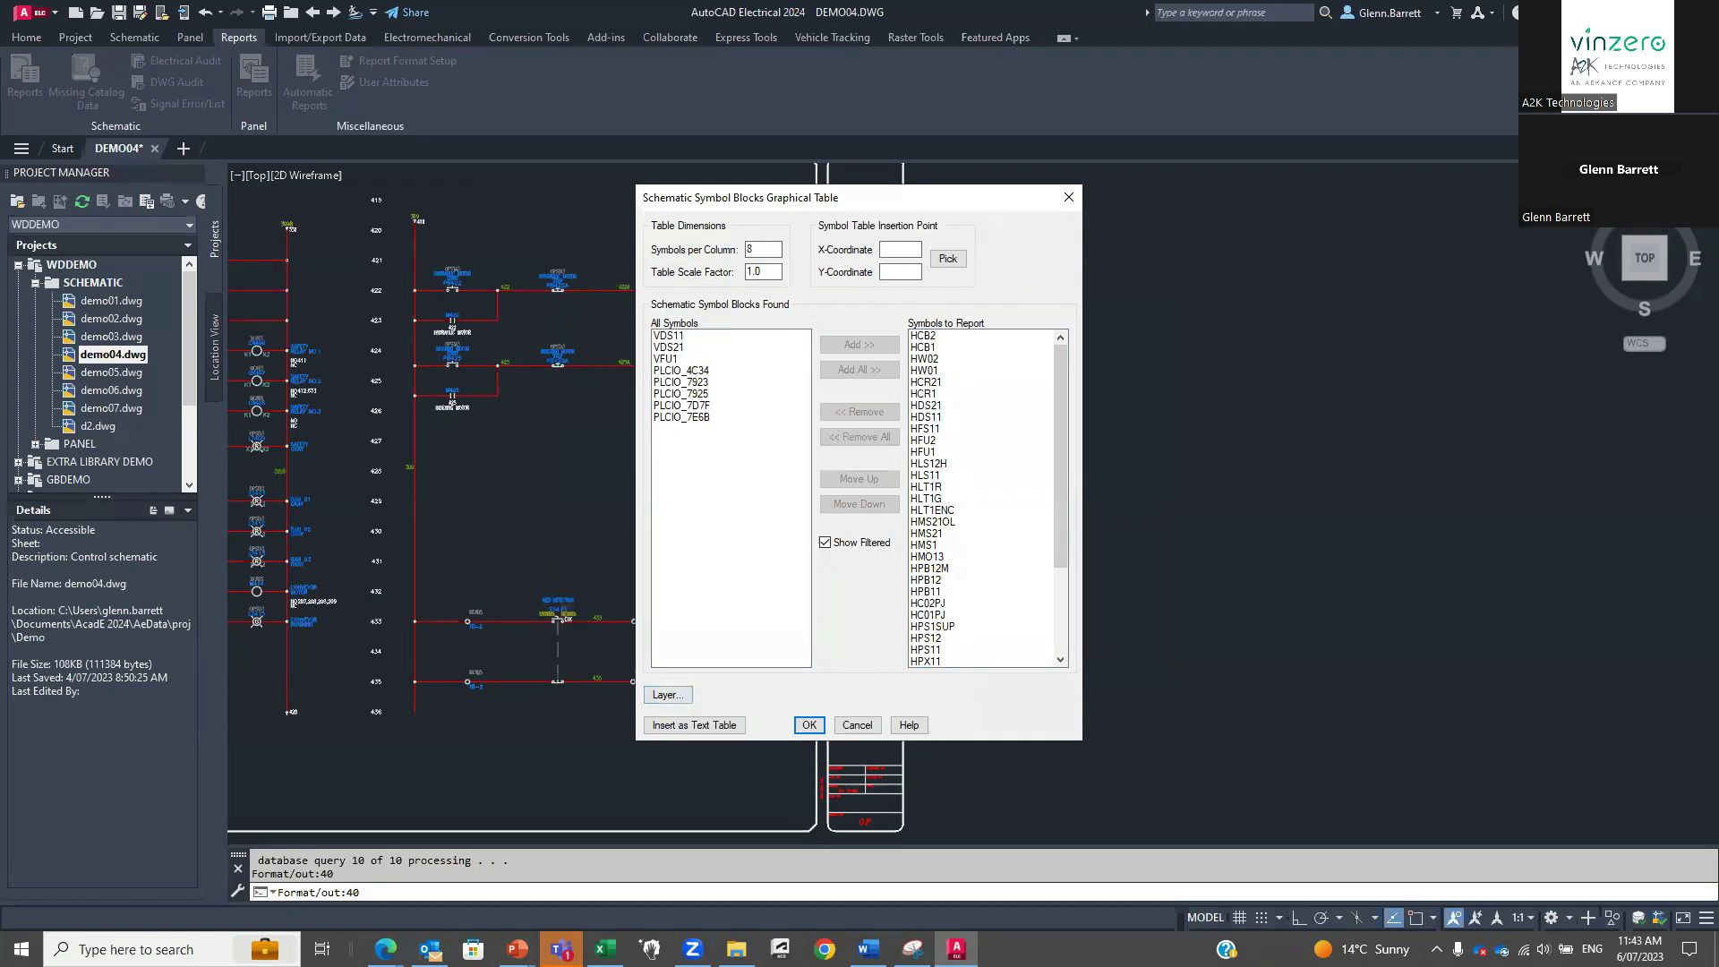
{"action": "left_click", "coordinate": [808, 725]}
{"action": "left_click", "coordinate": [977, 448]}
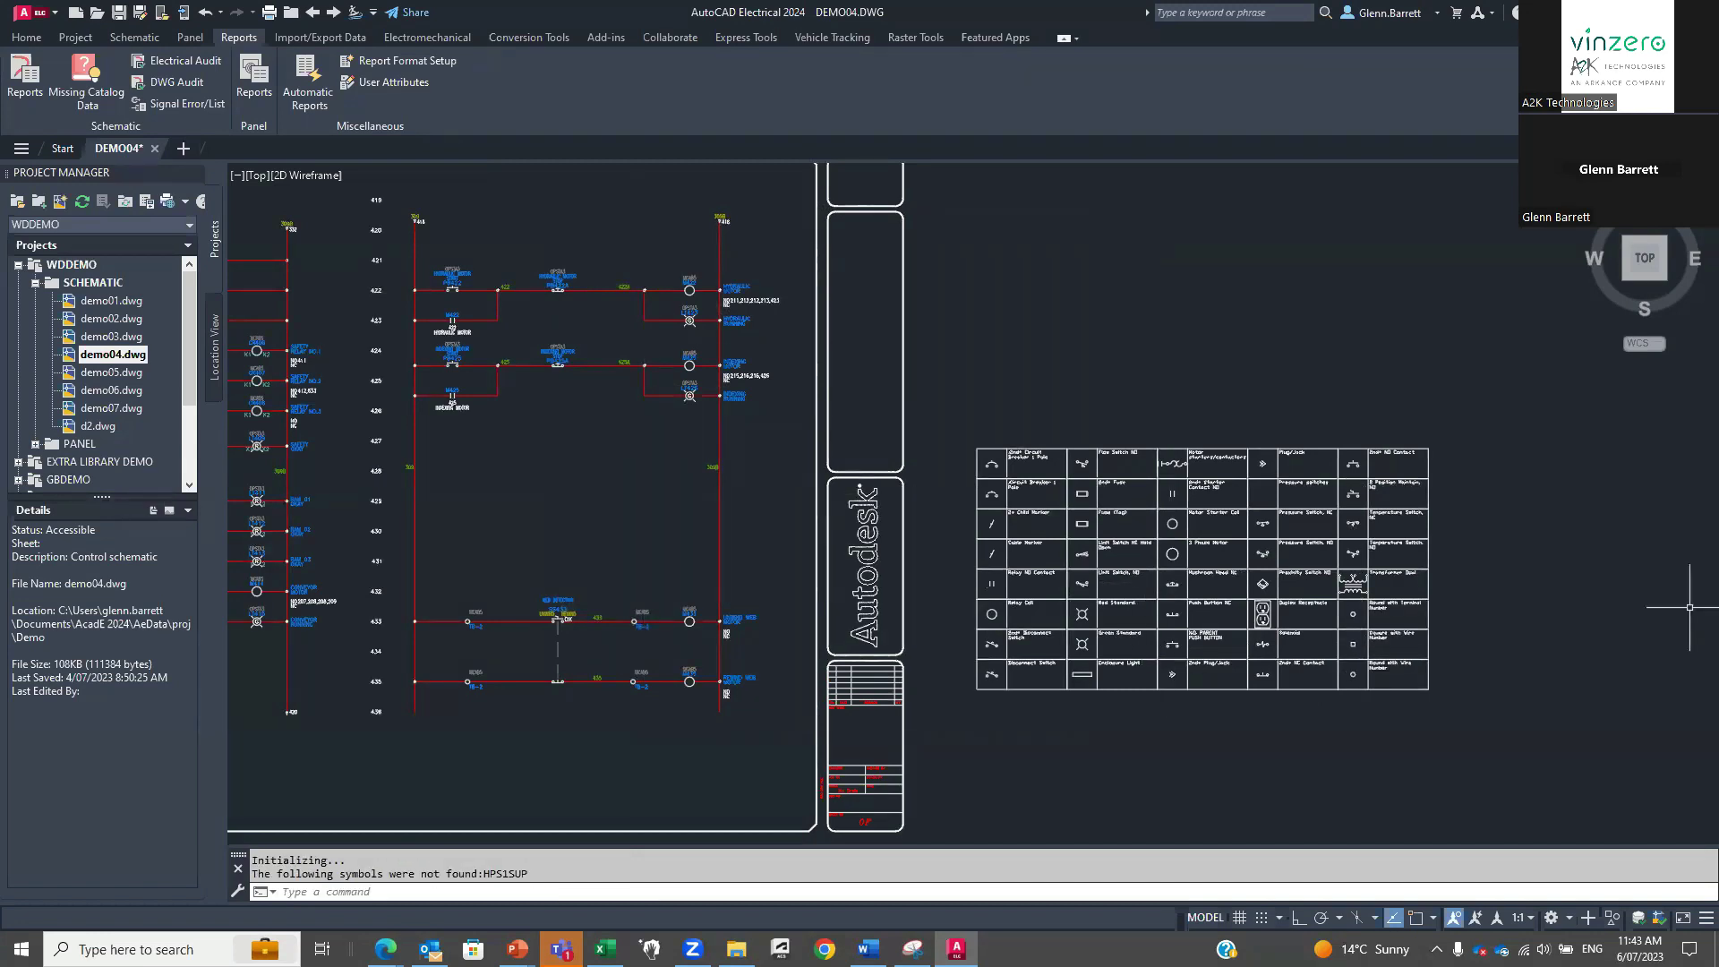
Examine the graphical symbol table's entries and how the circuit breaker cells select as single objects.
{"action": "scroll", "coordinate": [1011, 503], "scroll_direction": "up", "scroll_amount": 2}
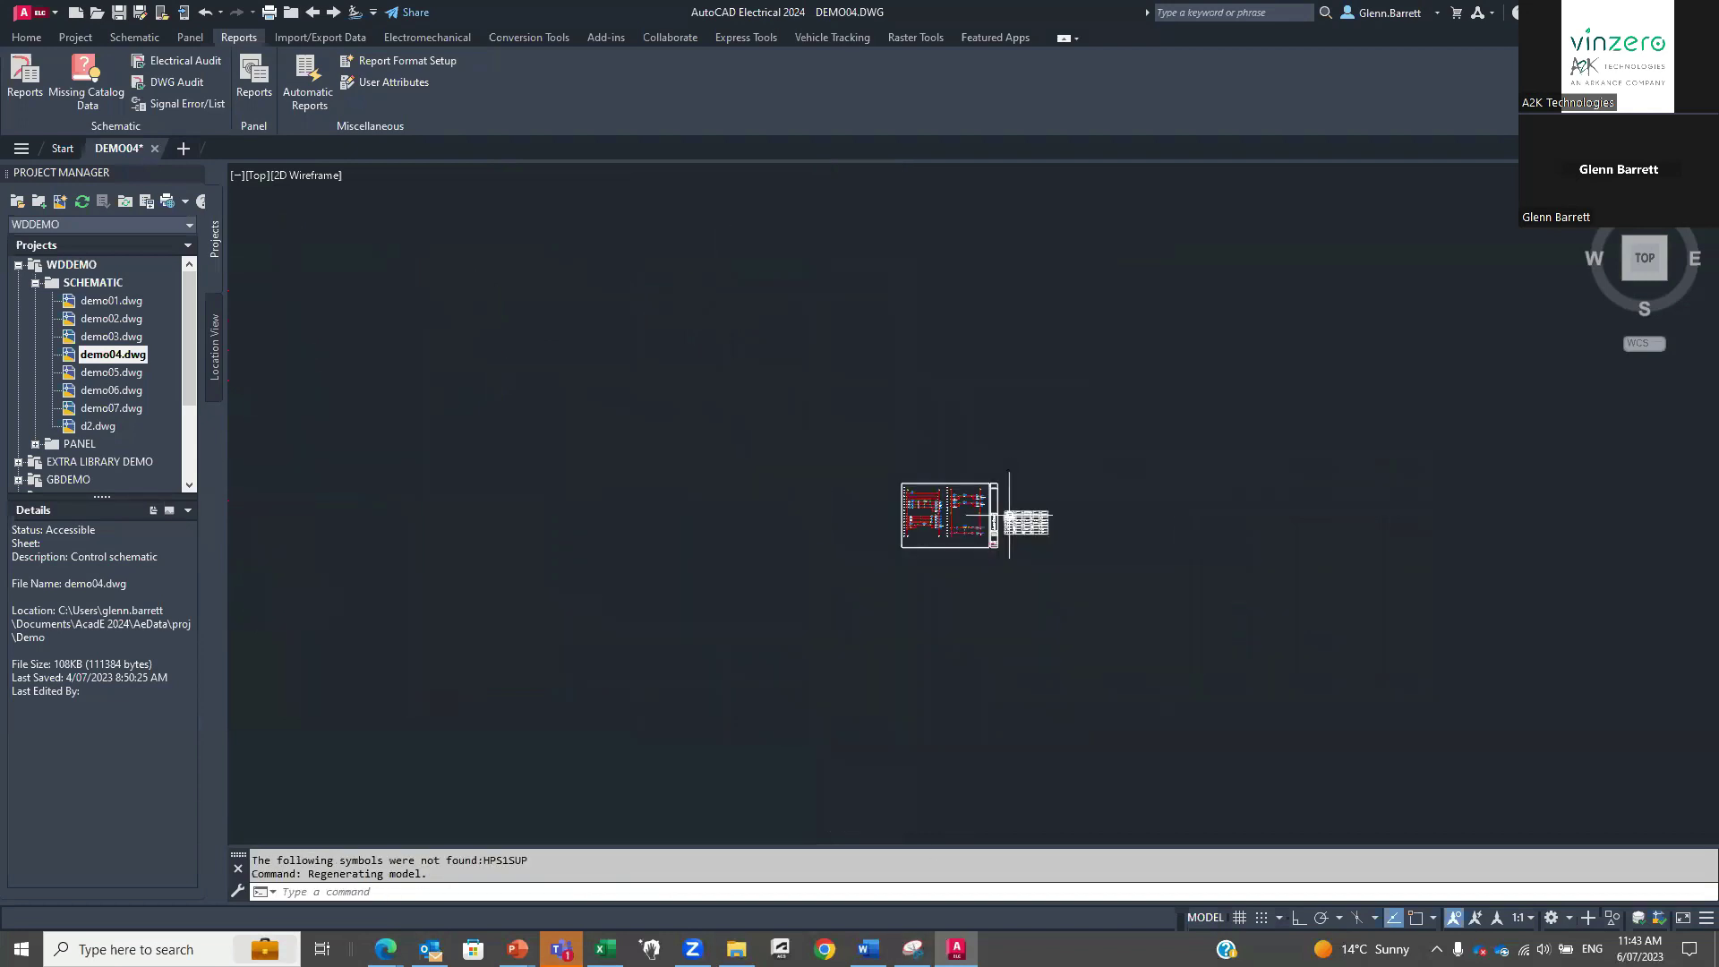
{"action": "scroll", "coordinate": [957, 671], "scroll_direction": "up", "scroll_amount": 4}
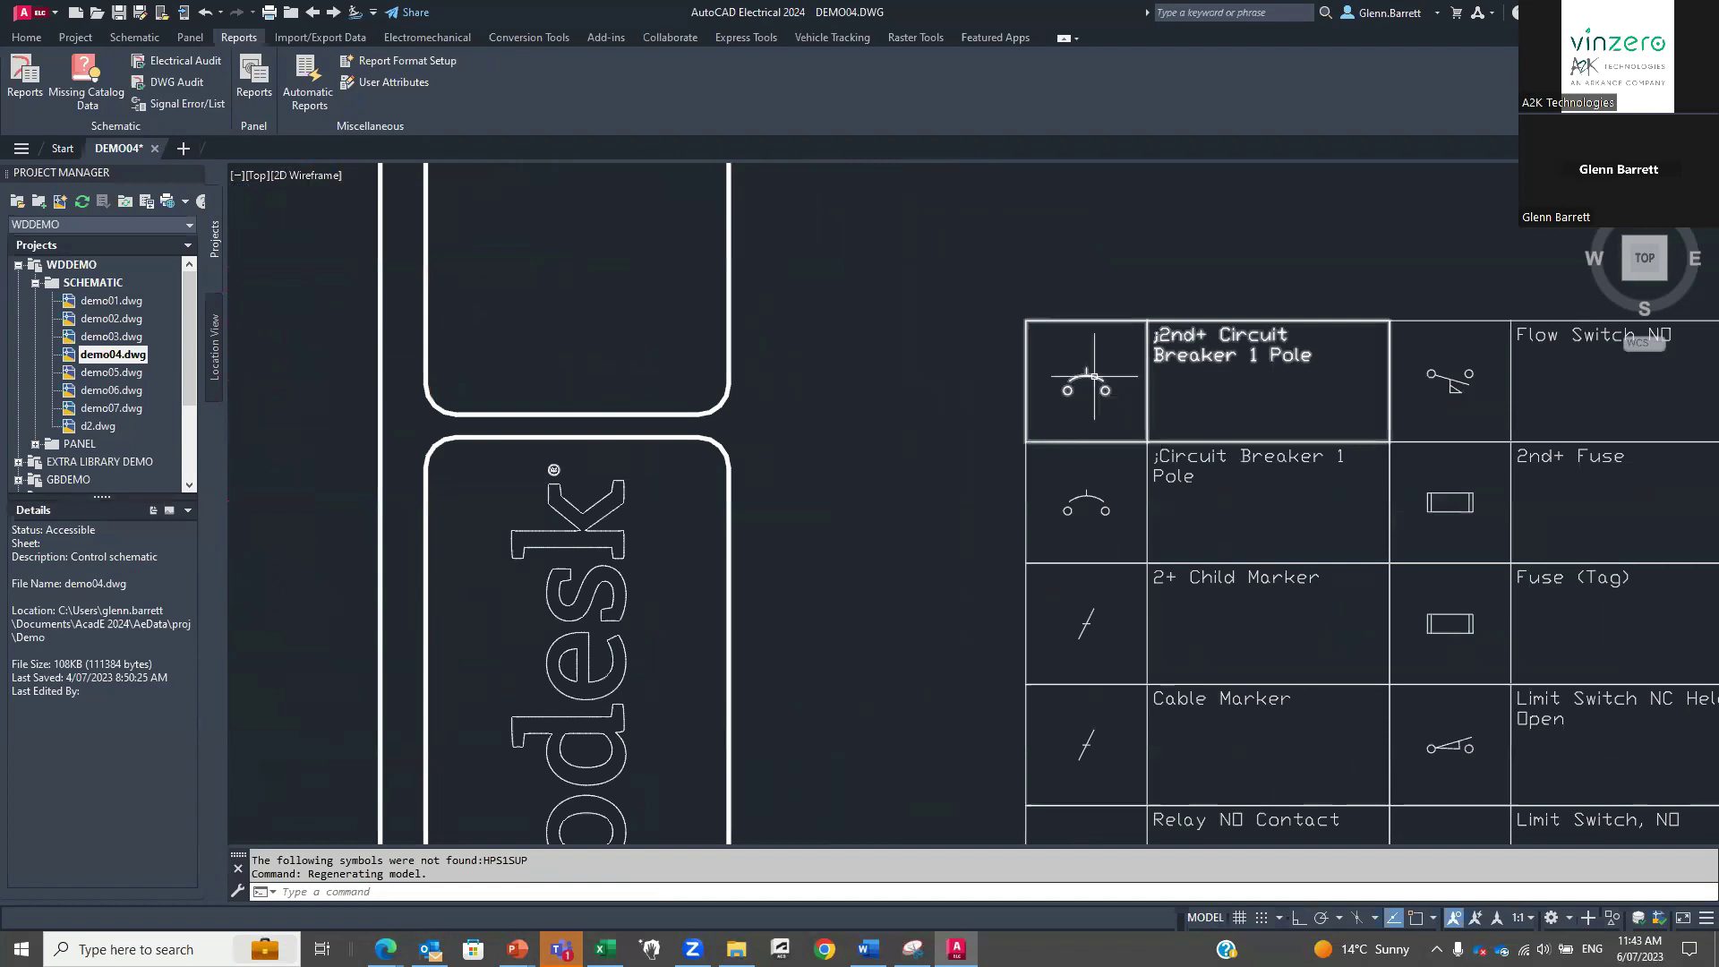
{"action": "right_click", "coordinate": [1091, 376]}
{"action": "left_click", "coordinate": [1098, 369]}
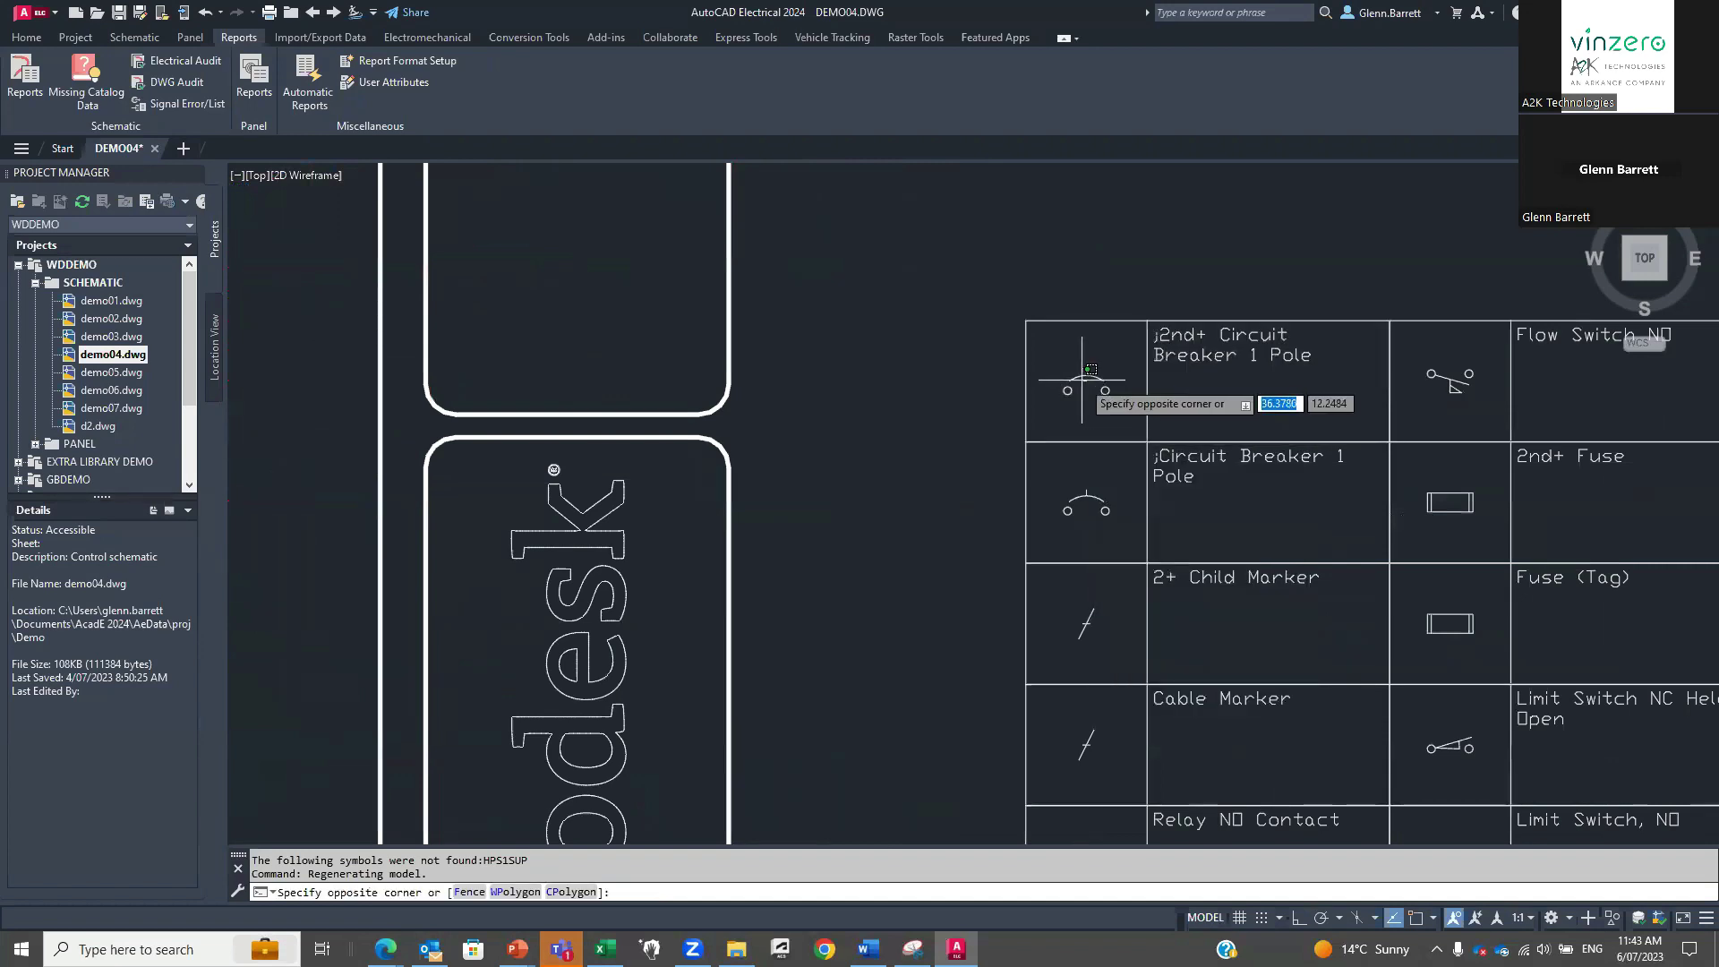
{"action": "left_click", "coordinate": [1091, 380]}
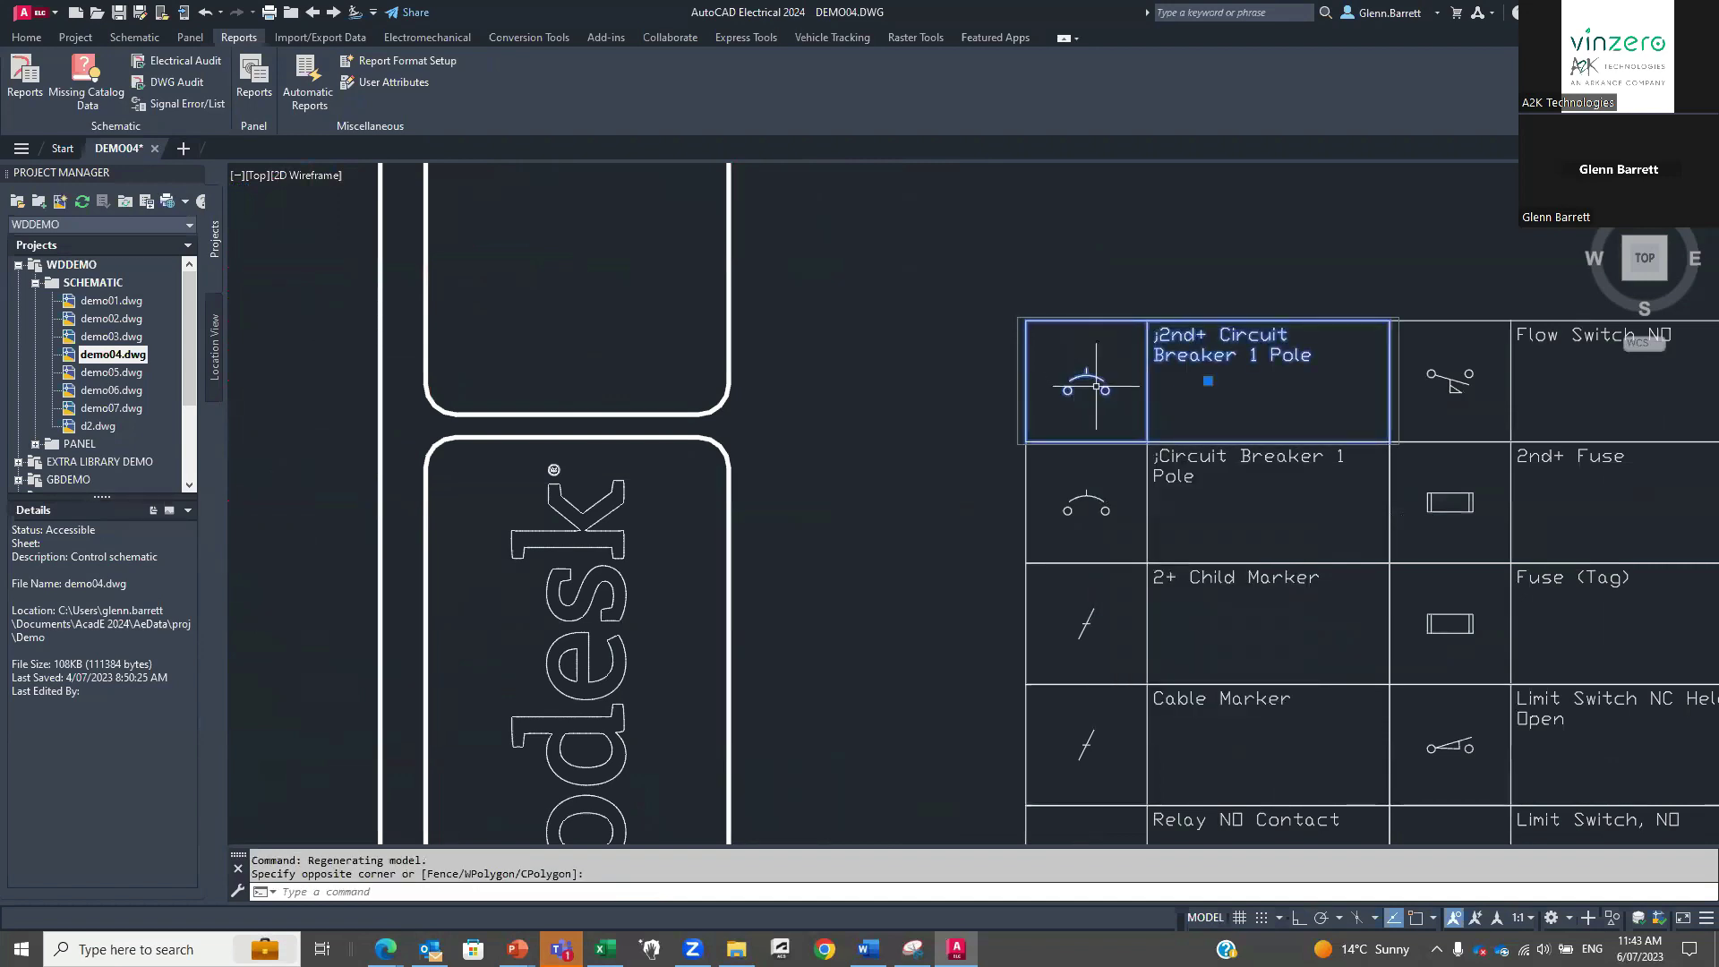
{"action": "key", "text": "Escape"}
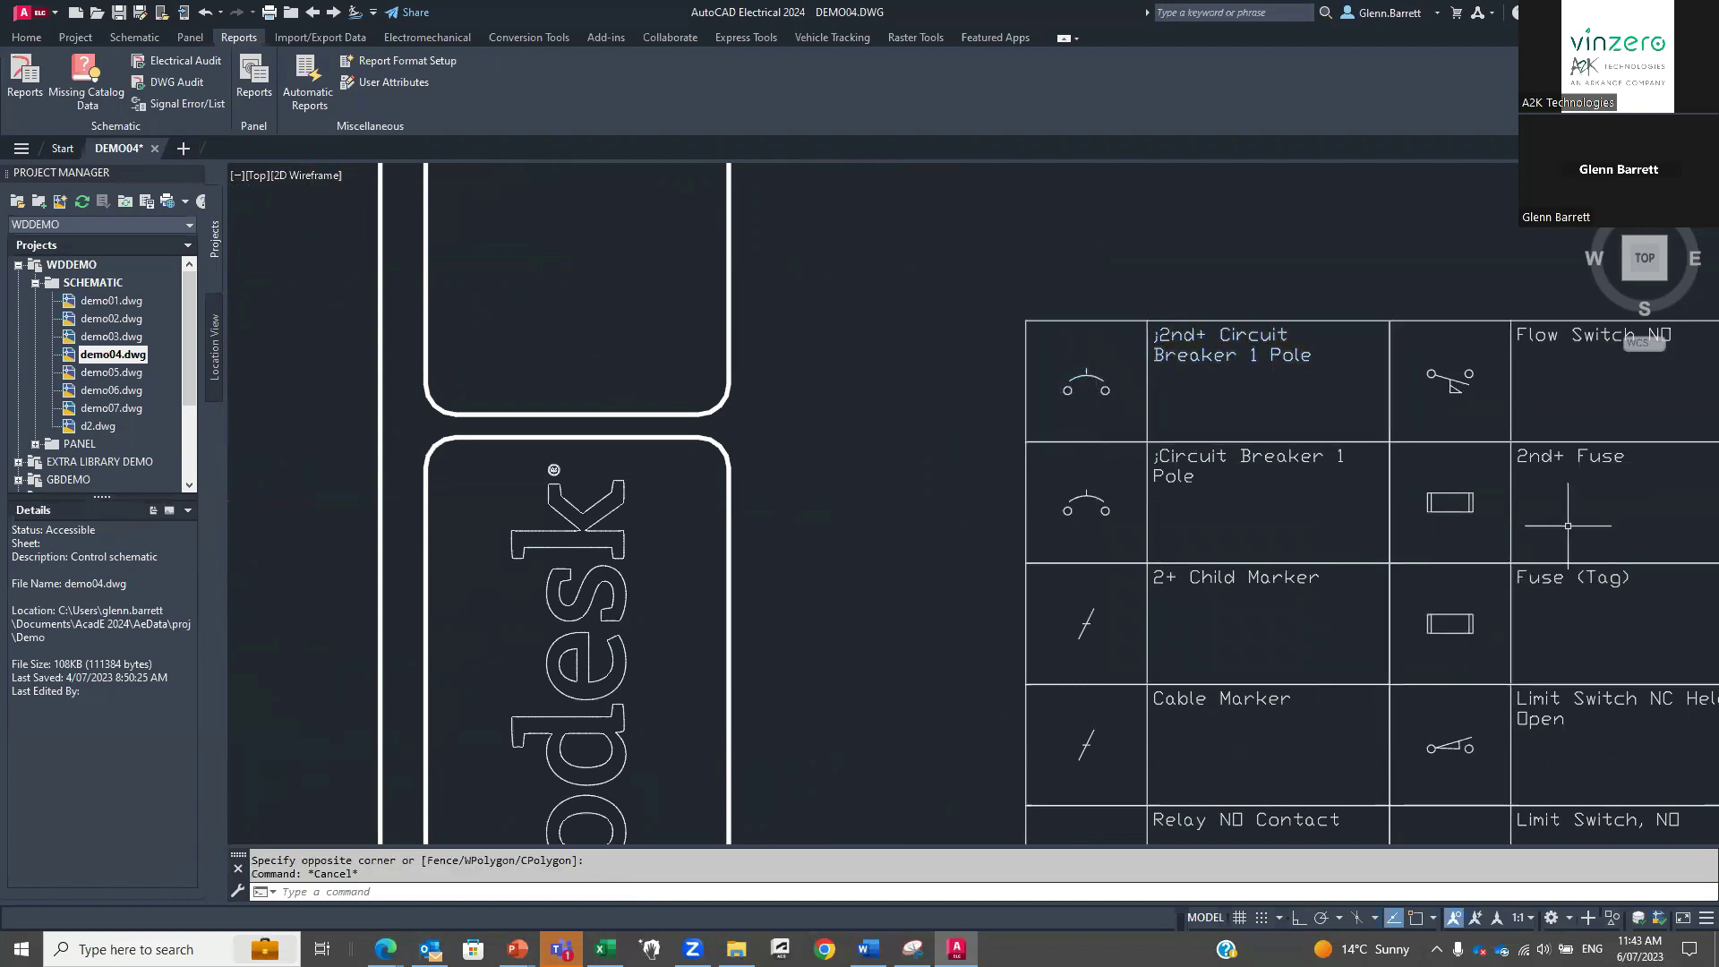
{"action": "left_click", "coordinate": [1087, 499]}
{"action": "right_click", "coordinate": [1091, 501]}
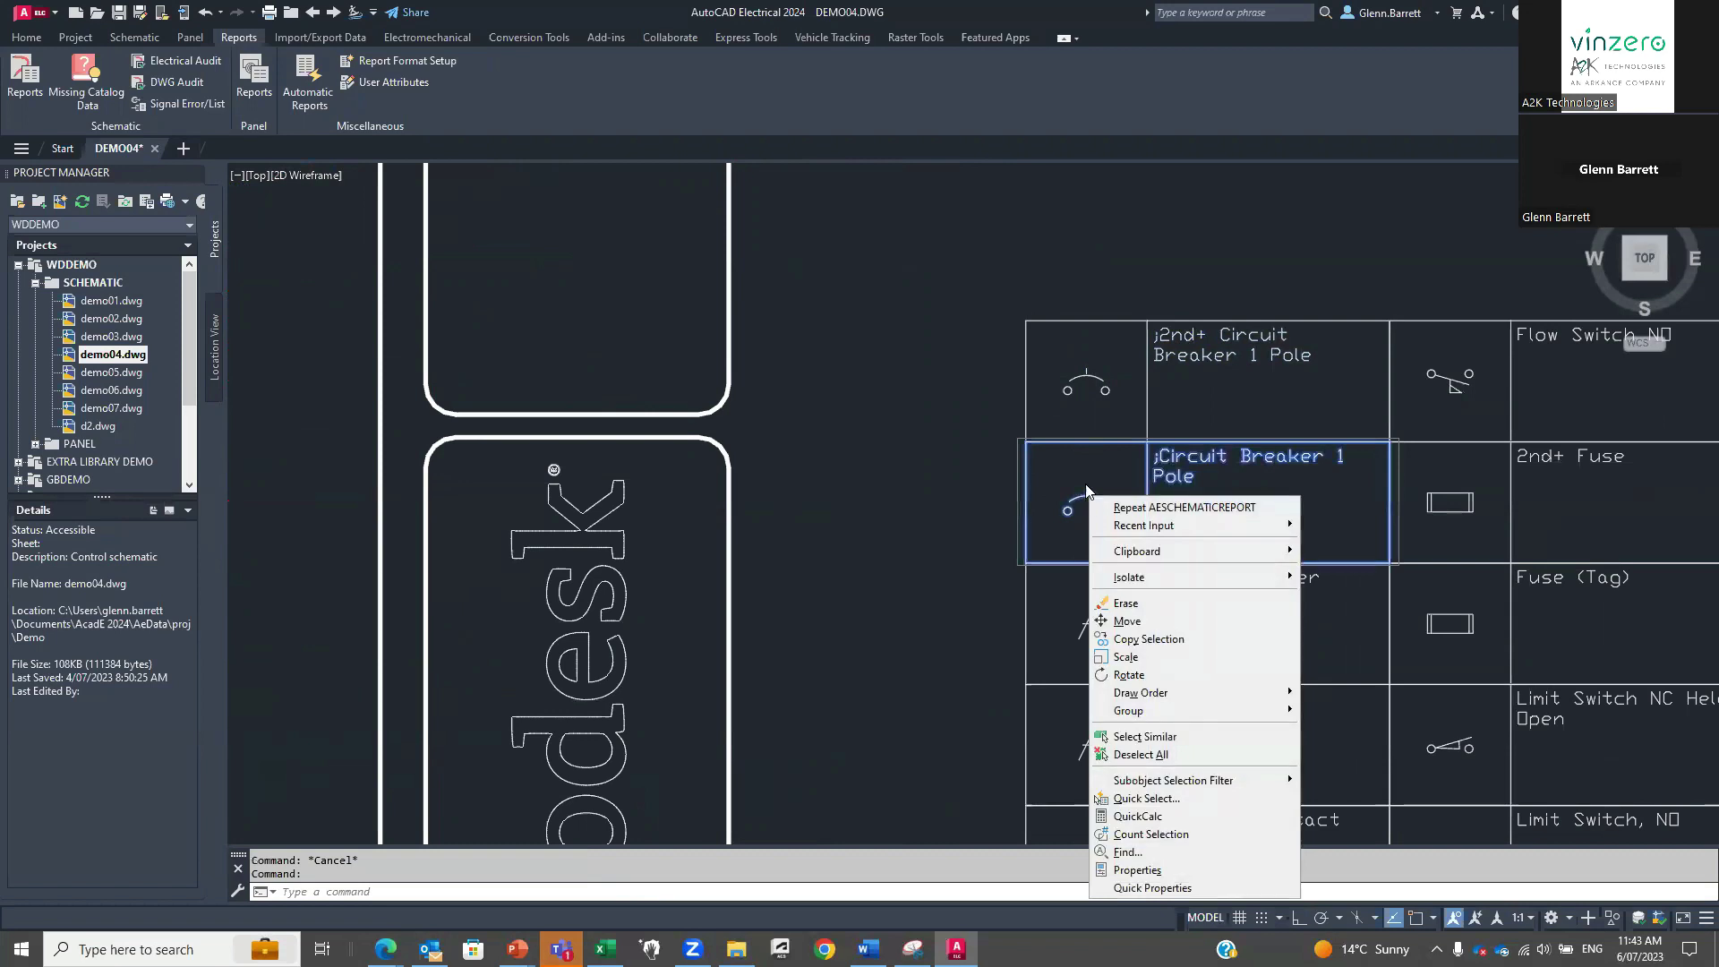
{"action": "key", "text": "Escape"}
{"action": "scroll", "coordinate": [1164, 537], "scroll_direction": "down", "scroll_amount": 5}
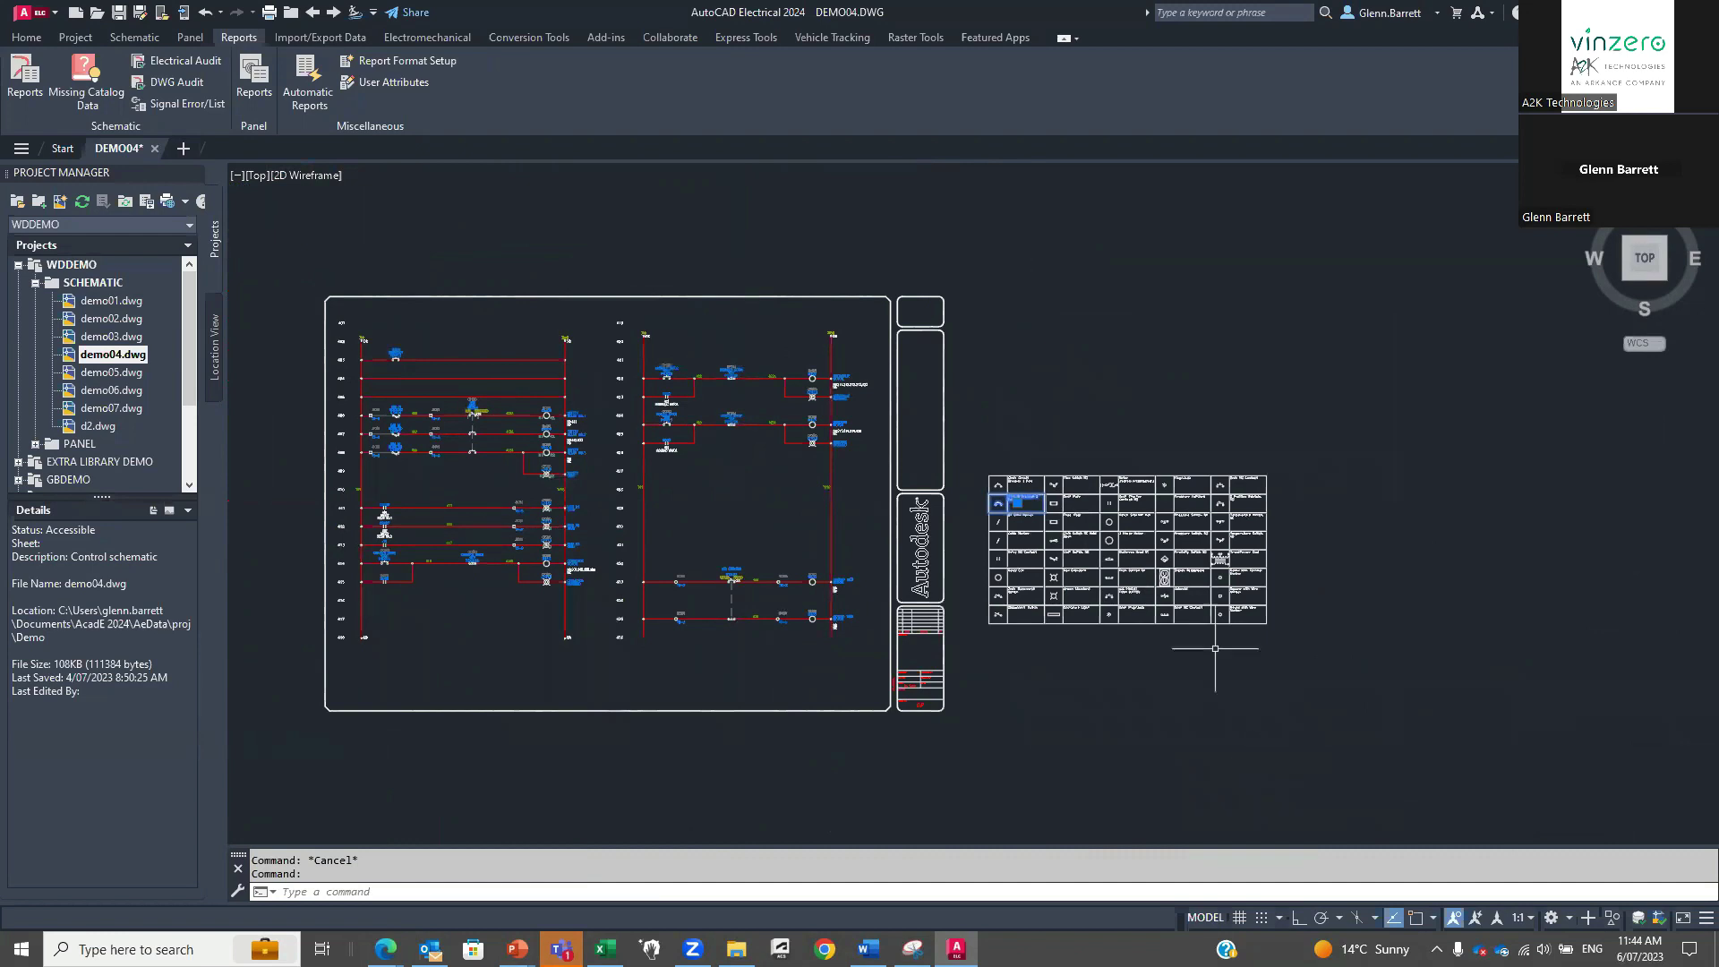
Erase the whole graphical symbol table from beside the title block.
{"action": "left_click", "coordinate": [1291, 651]}
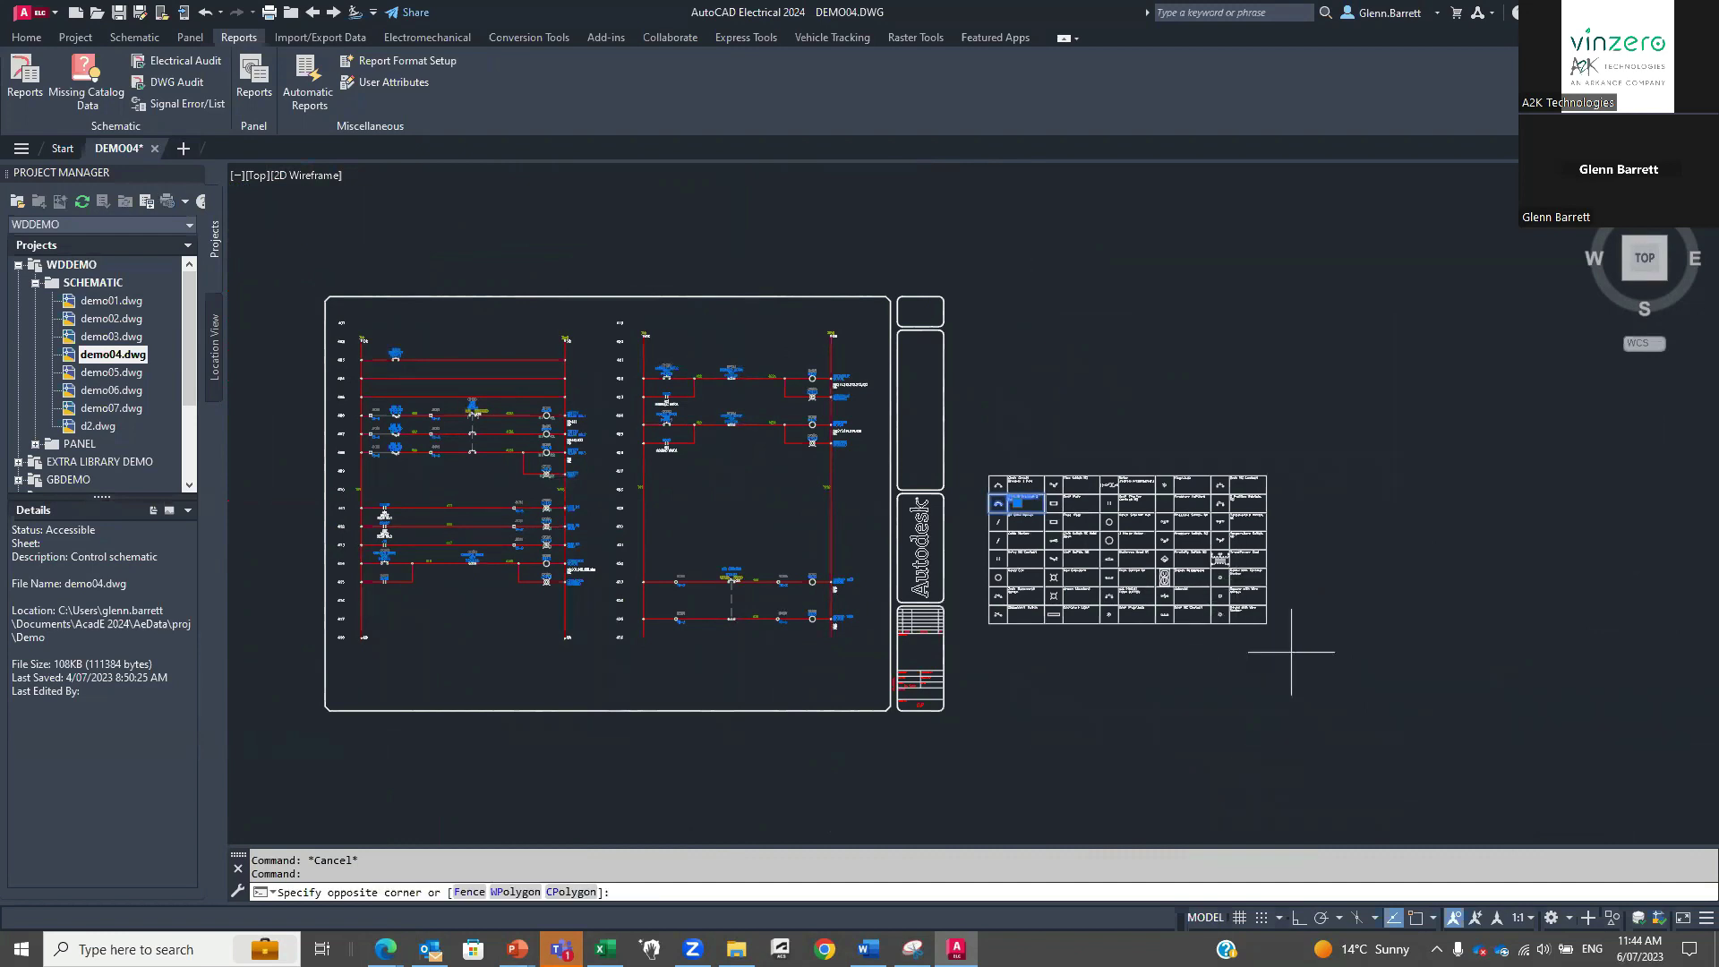
{"action": "left_click", "coordinate": [973, 399]}
{"action": "key", "text": "Delete"}
Run the Symbol List report again, processing only the fourth SCHEMATIC drawing in the project list.
{"action": "left_click", "coordinate": [25, 76]}
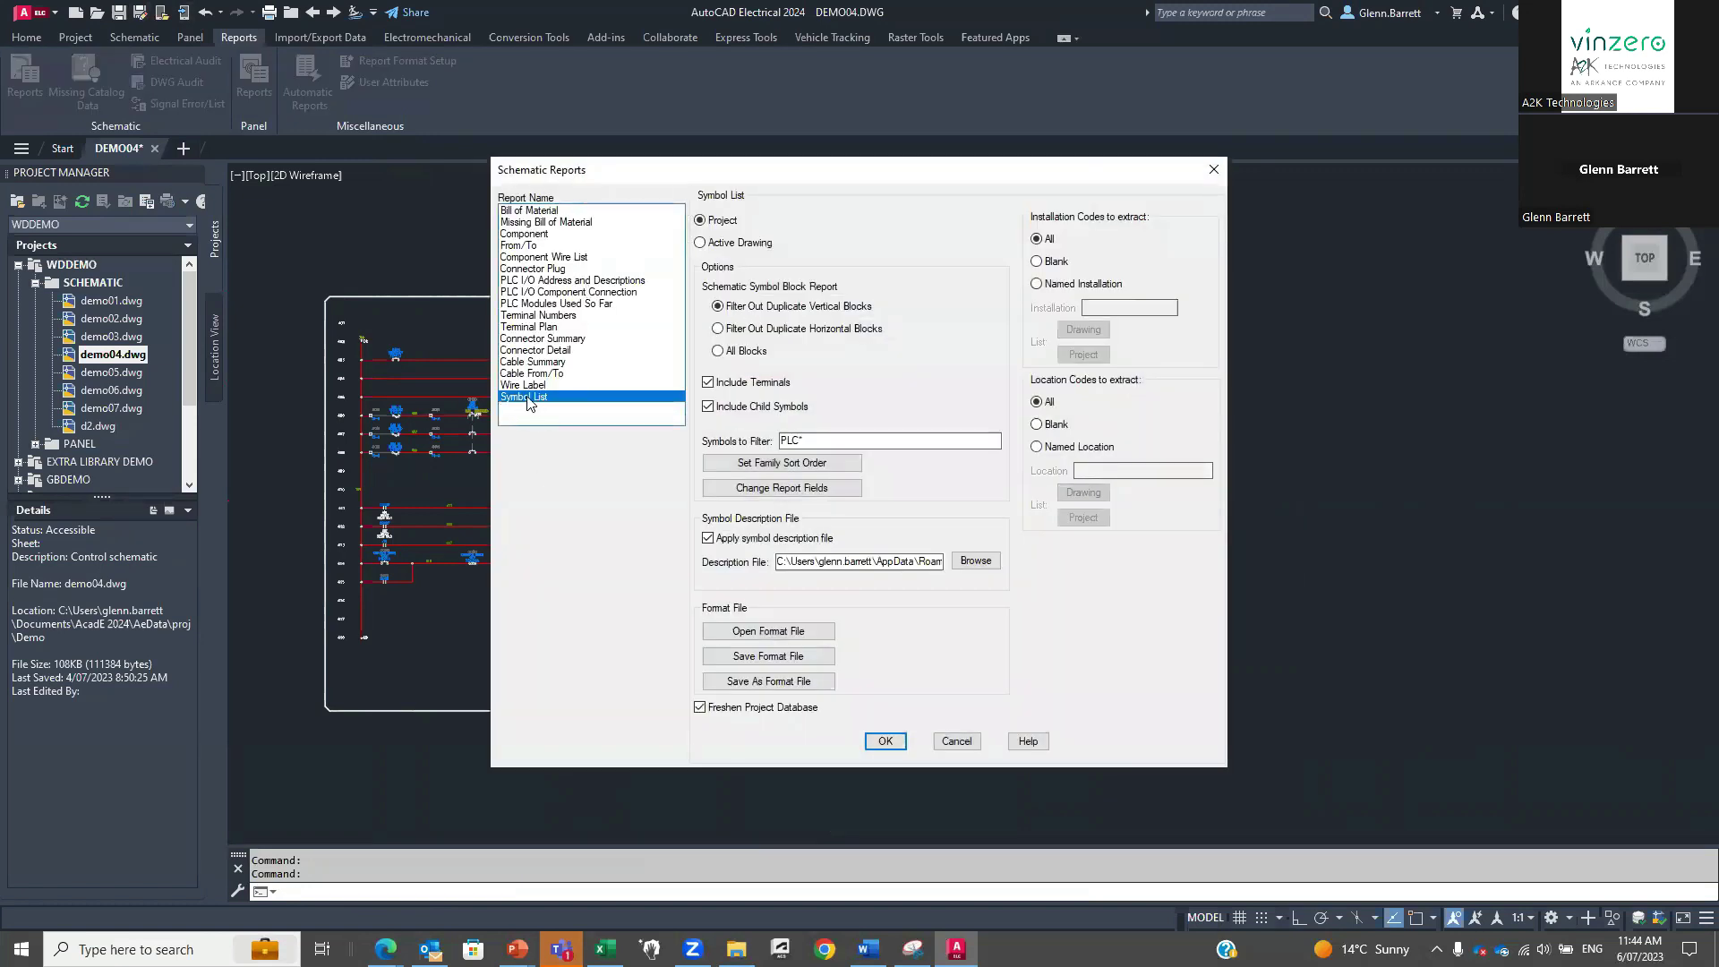
{"action": "left_click", "coordinate": [884, 742]}
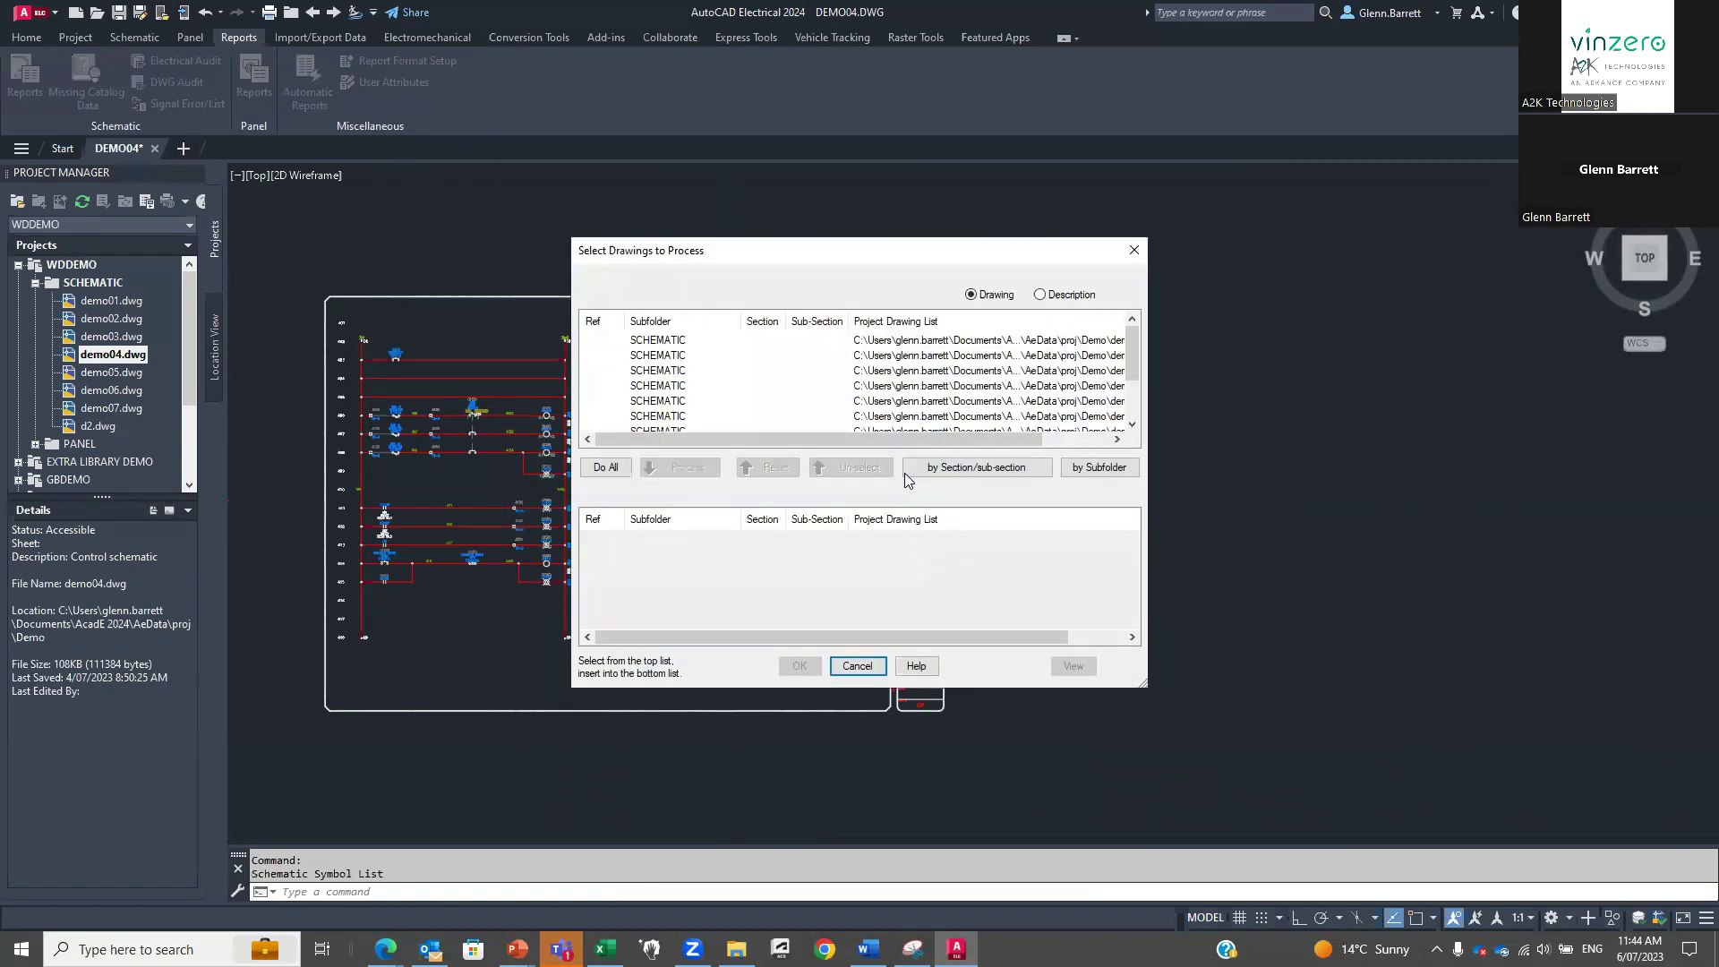
{"action": "left_click", "coordinate": [668, 386]}
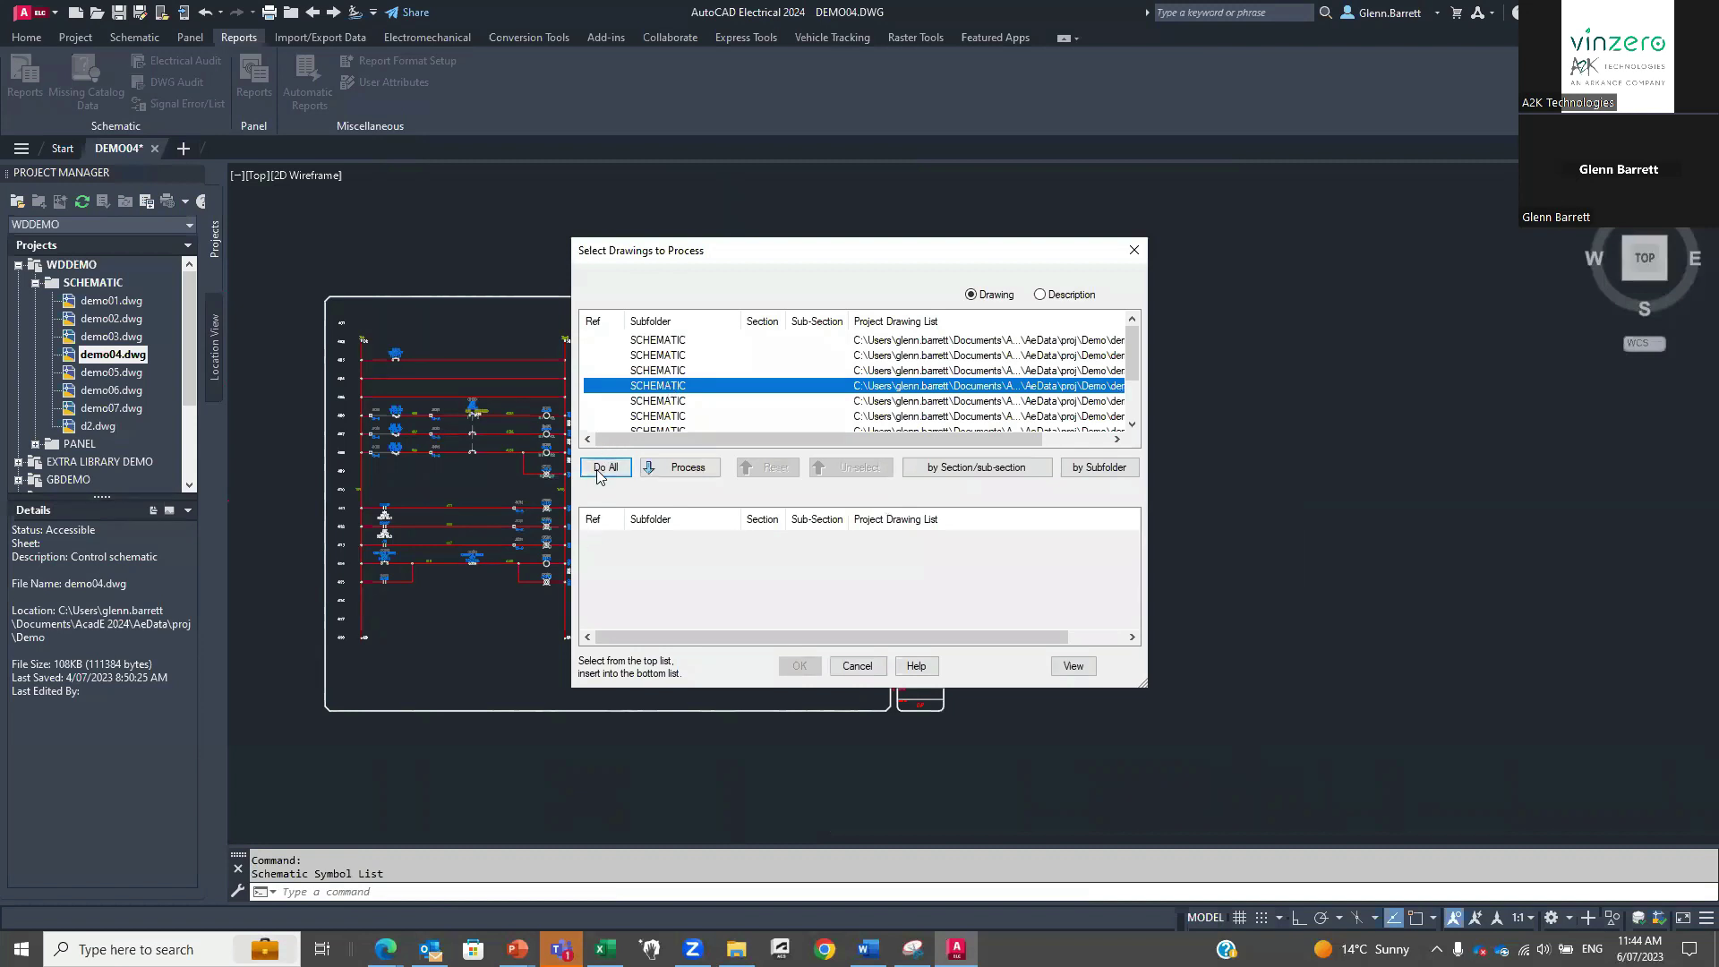
{"action": "left_click", "coordinate": [677, 471]}
{"action": "left_click", "coordinate": [799, 665]}
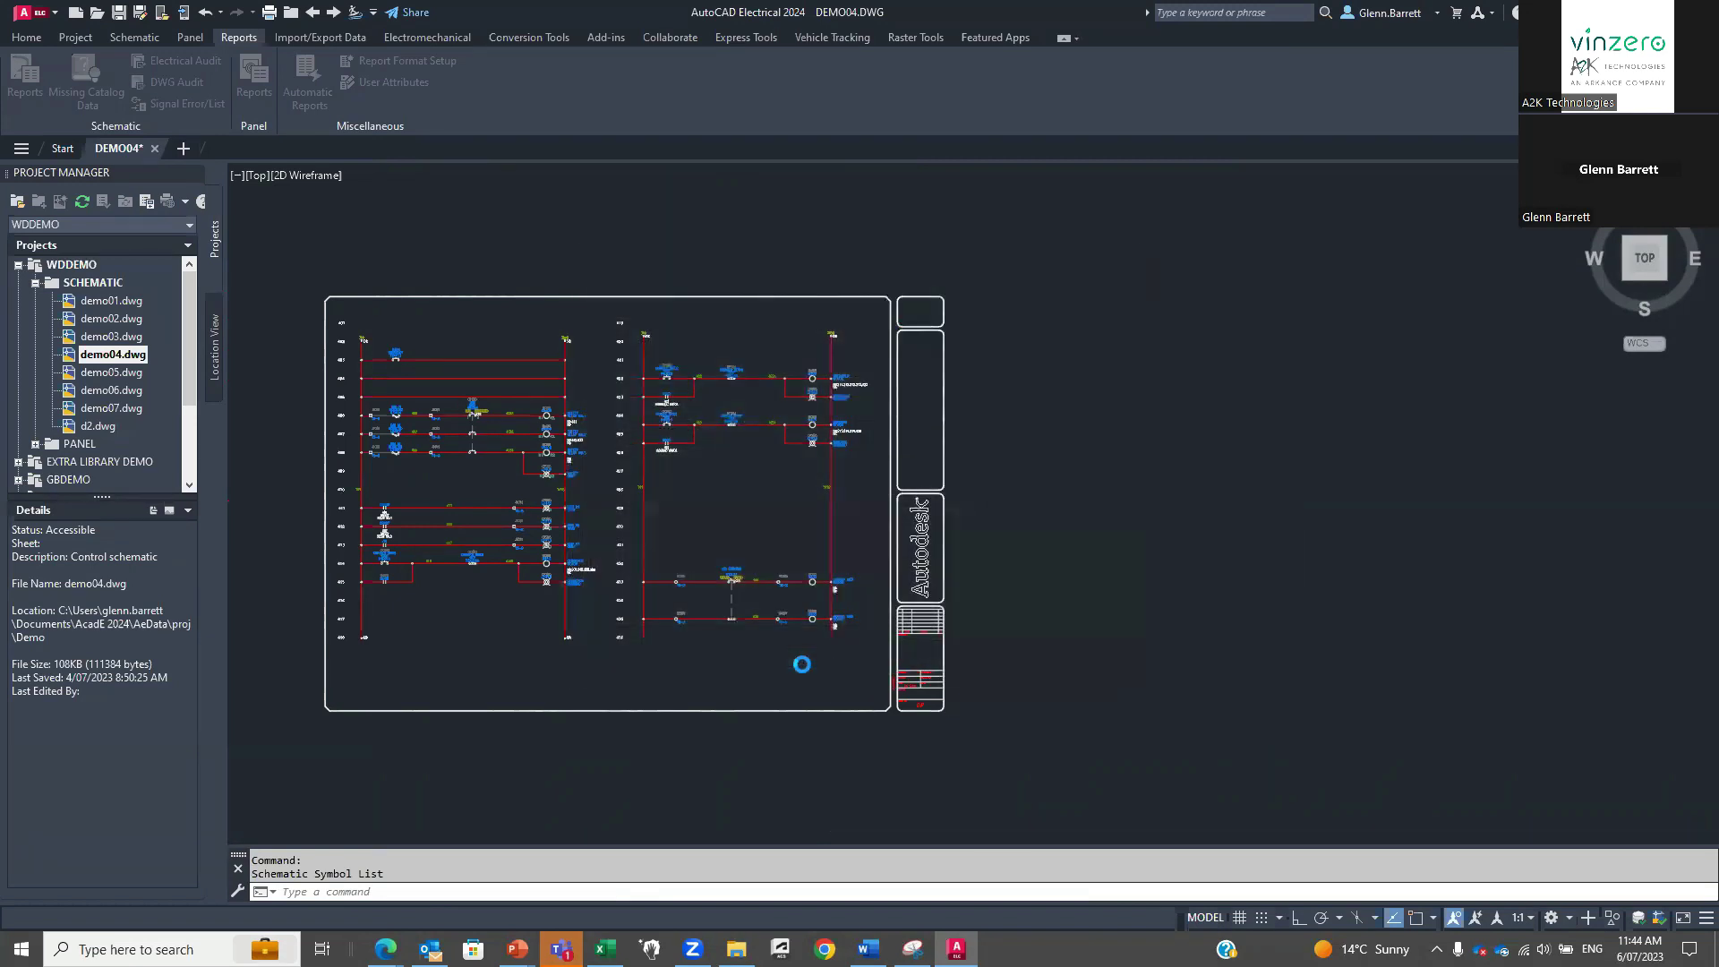
Insert the Symbol List report as a text table with column labels in the empty space beside the title block.
{"action": "left_click", "coordinate": [804, 483]}
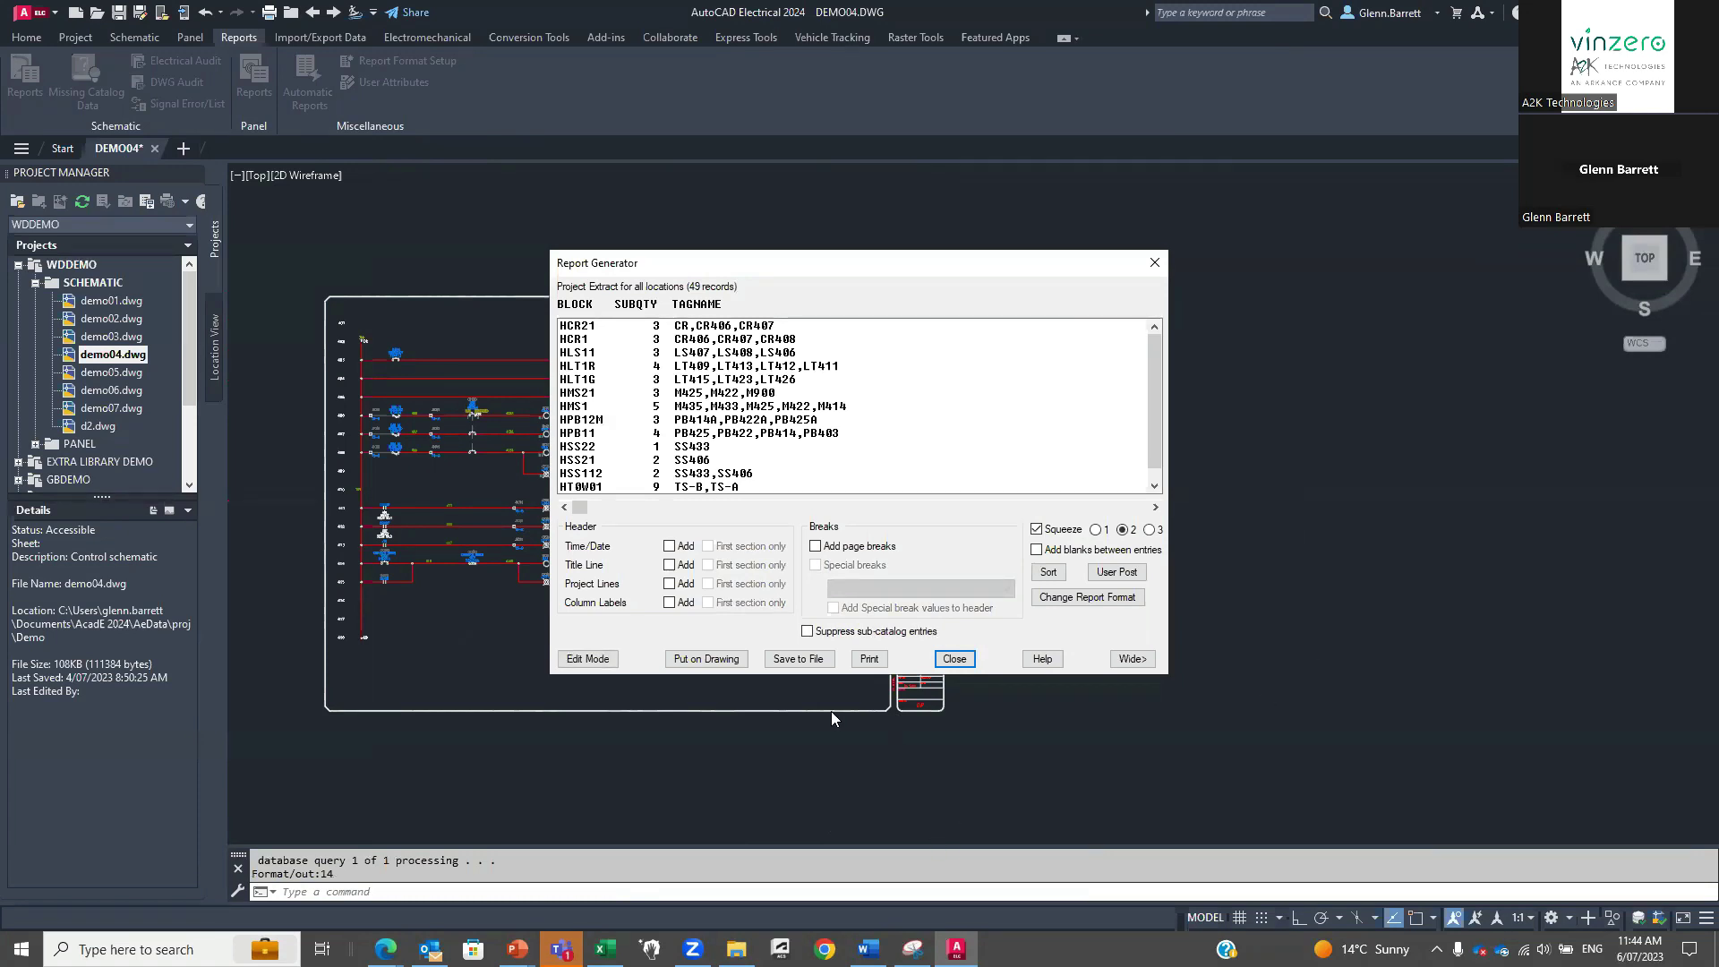
{"action": "left_click", "coordinate": [721, 659]}
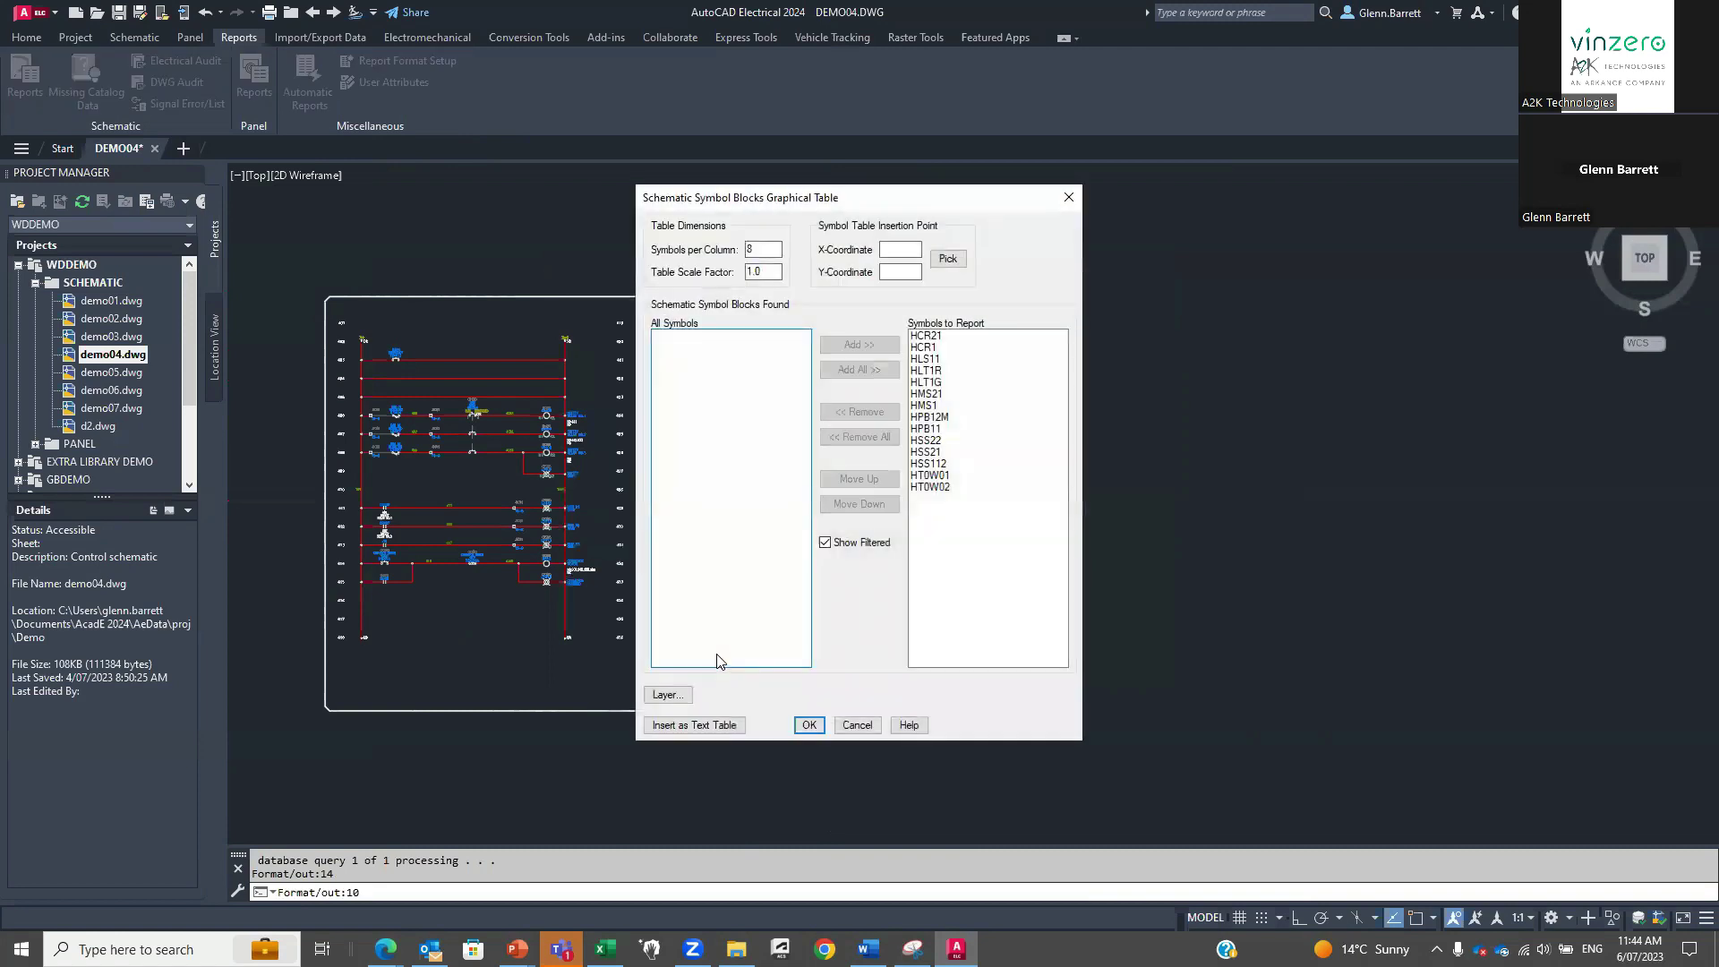
{"action": "left_click", "coordinate": [693, 725]}
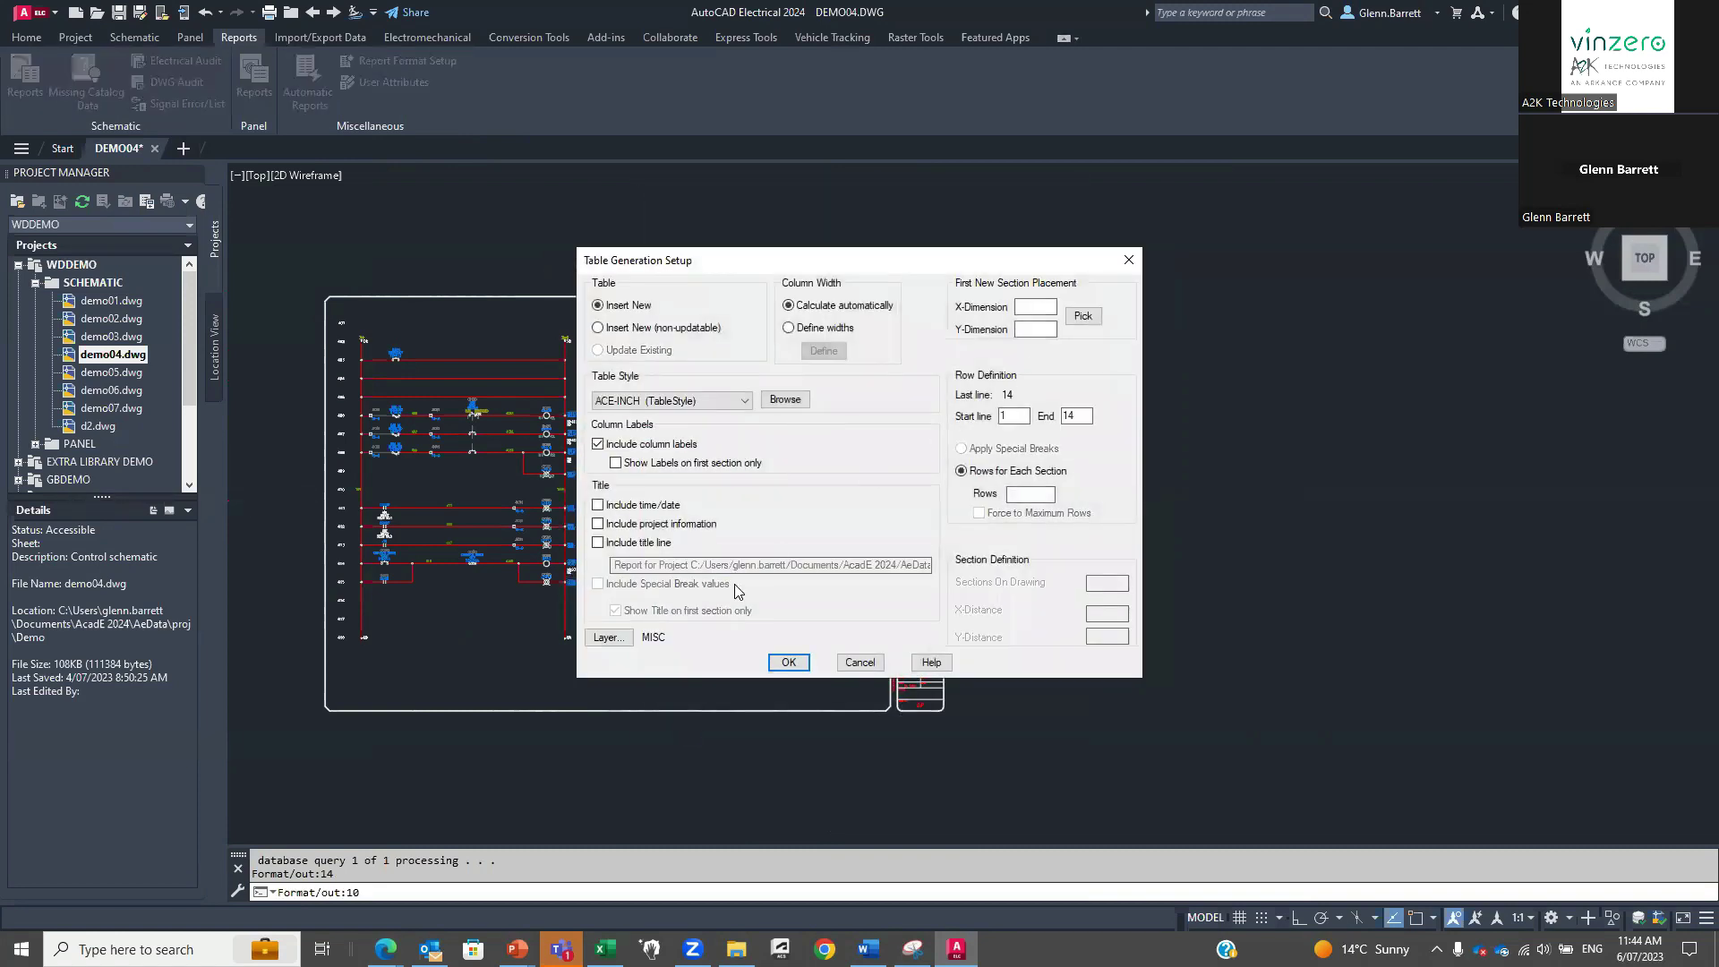
{"action": "left_click", "coordinate": [788, 661]}
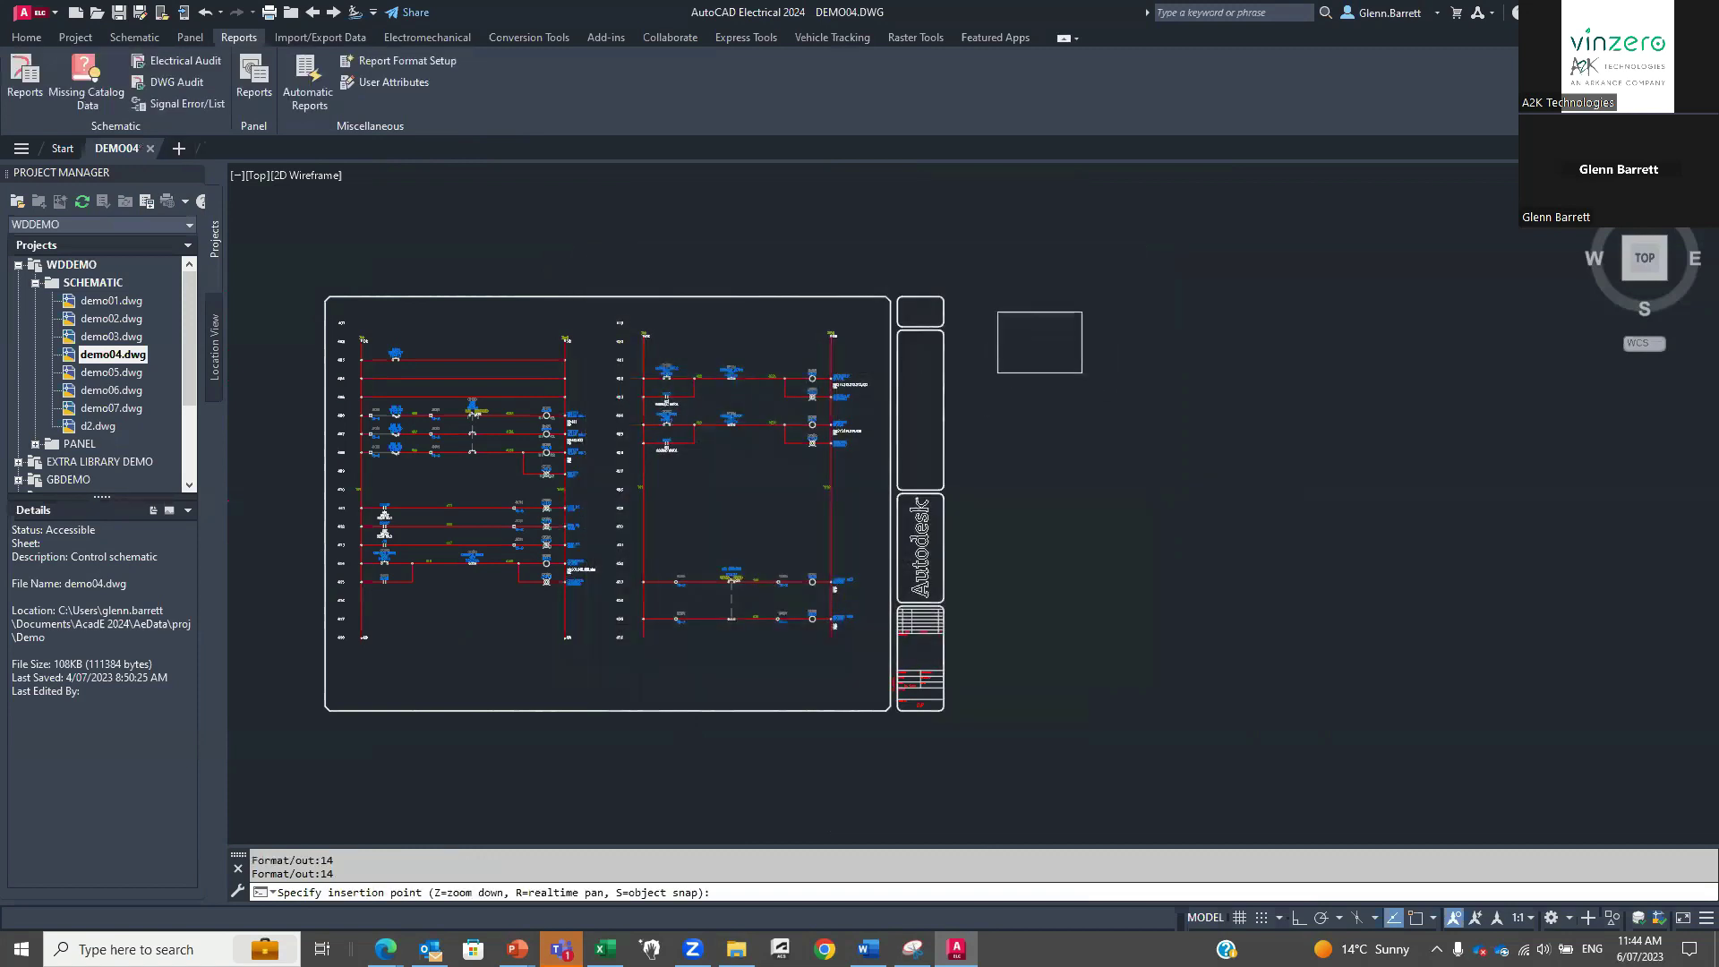
{"action": "left_click", "coordinate": [977, 315]}
{"action": "scroll", "coordinate": [1008, 315], "scroll_direction": "up", "scroll_amount": 8}
{"action": "scroll", "coordinate": [1008, 315], "scroll_direction": "down", "scroll_amount": 8}
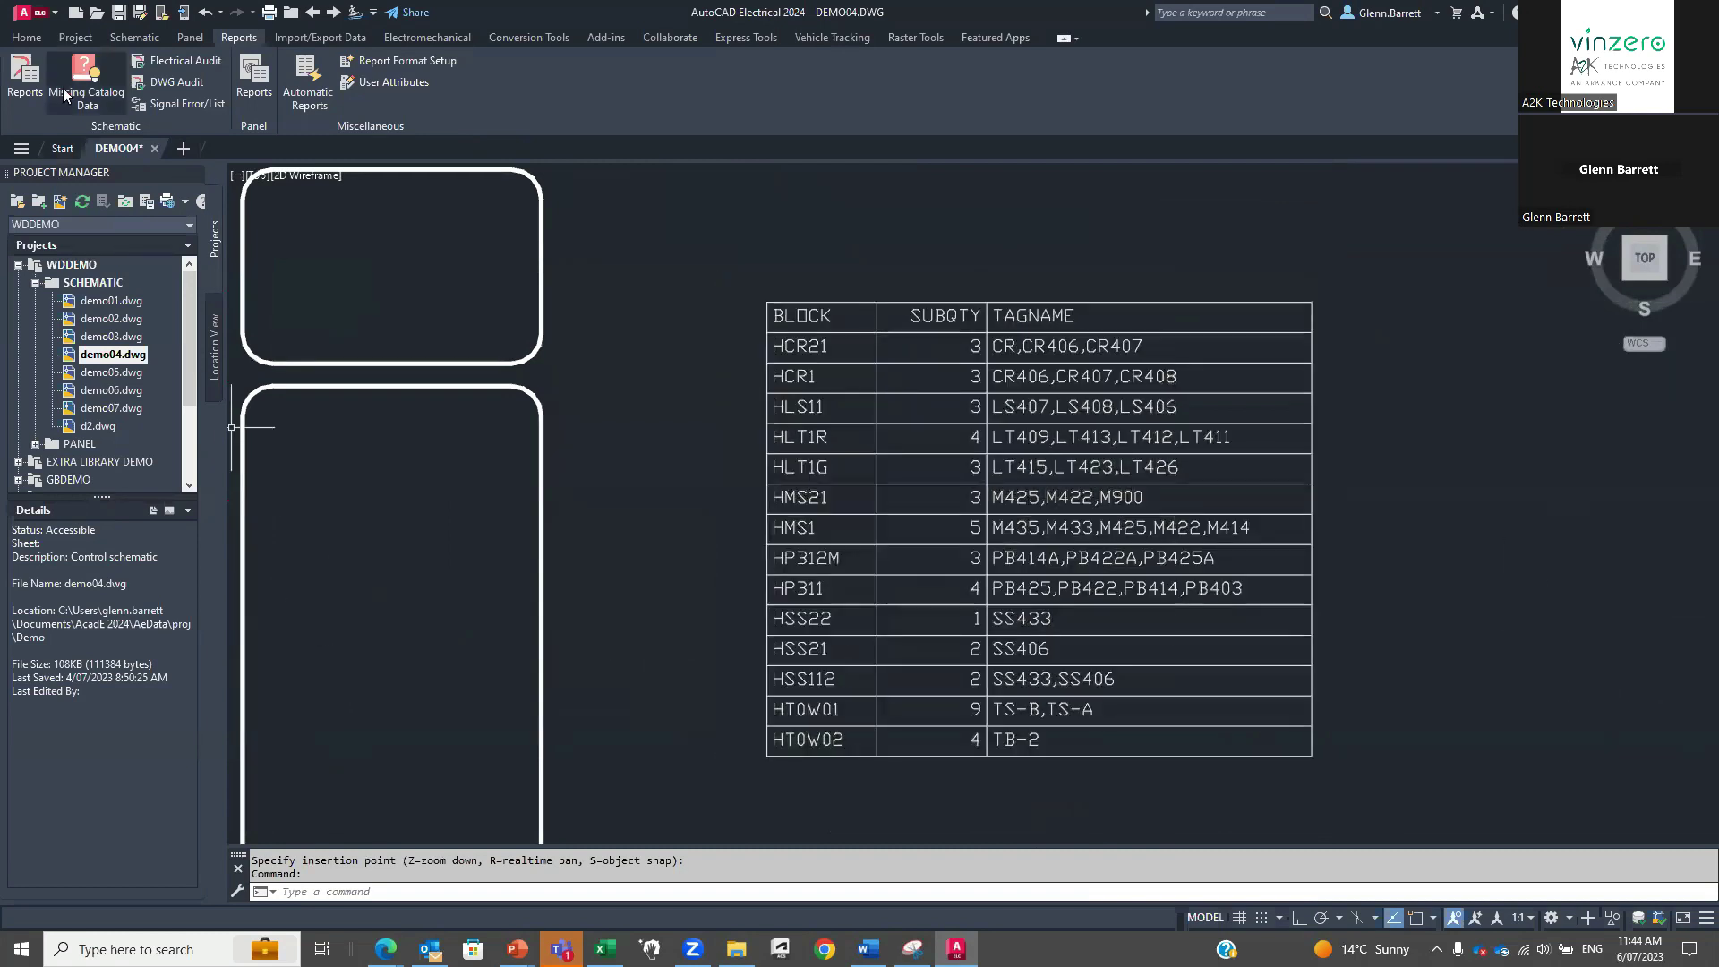
{"action": "left_click", "coordinate": [14, 85]}
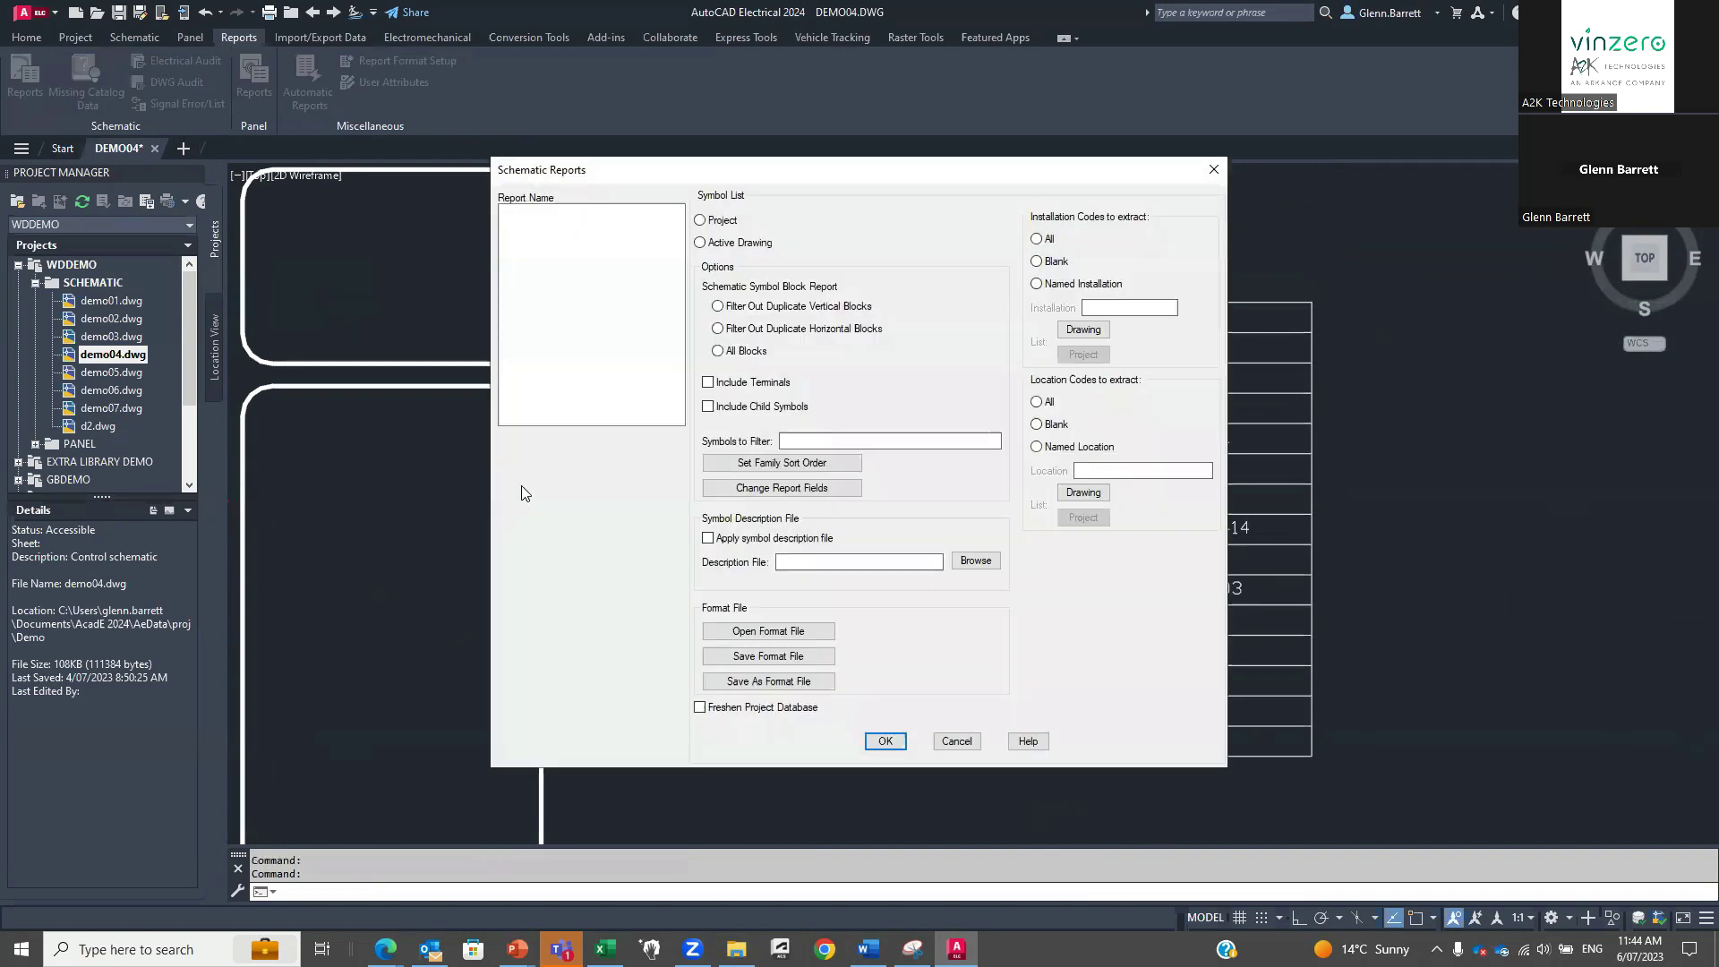
{"action": "left_click", "coordinate": [956, 741]}
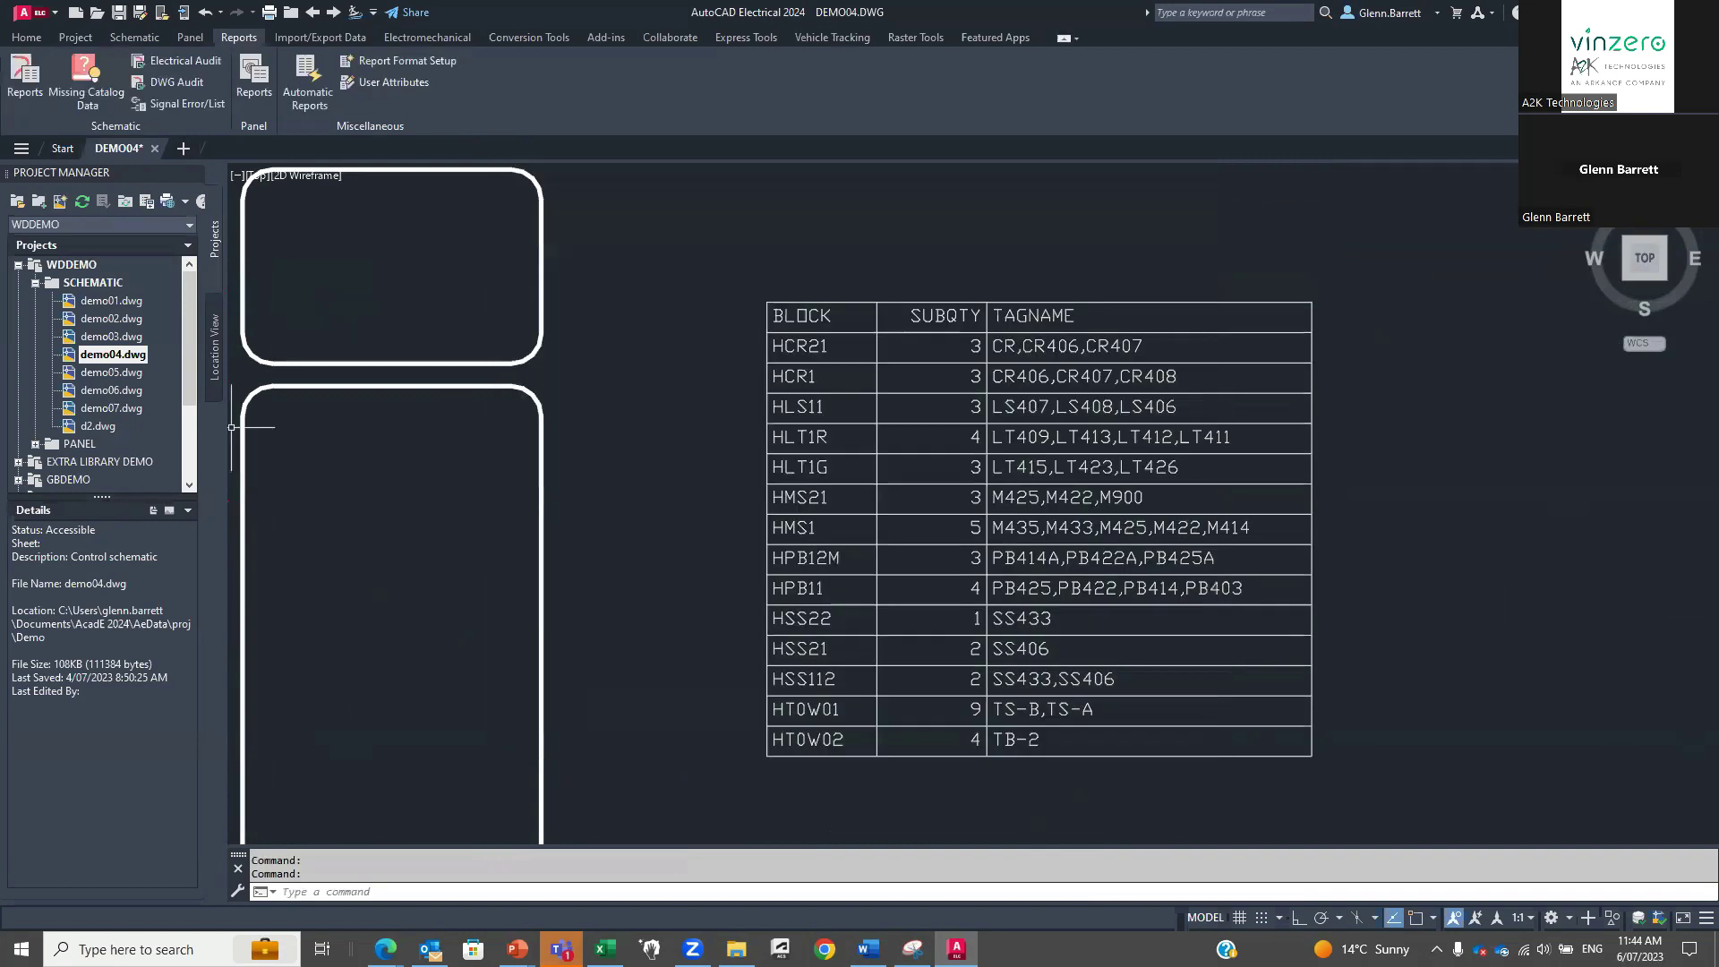
Switch to the PowerPoint slide show and advance to the Wire Type Synchronisation slide, revealing its description and wiring pictures.
{"action": "key", "text": "alt+Tab"}
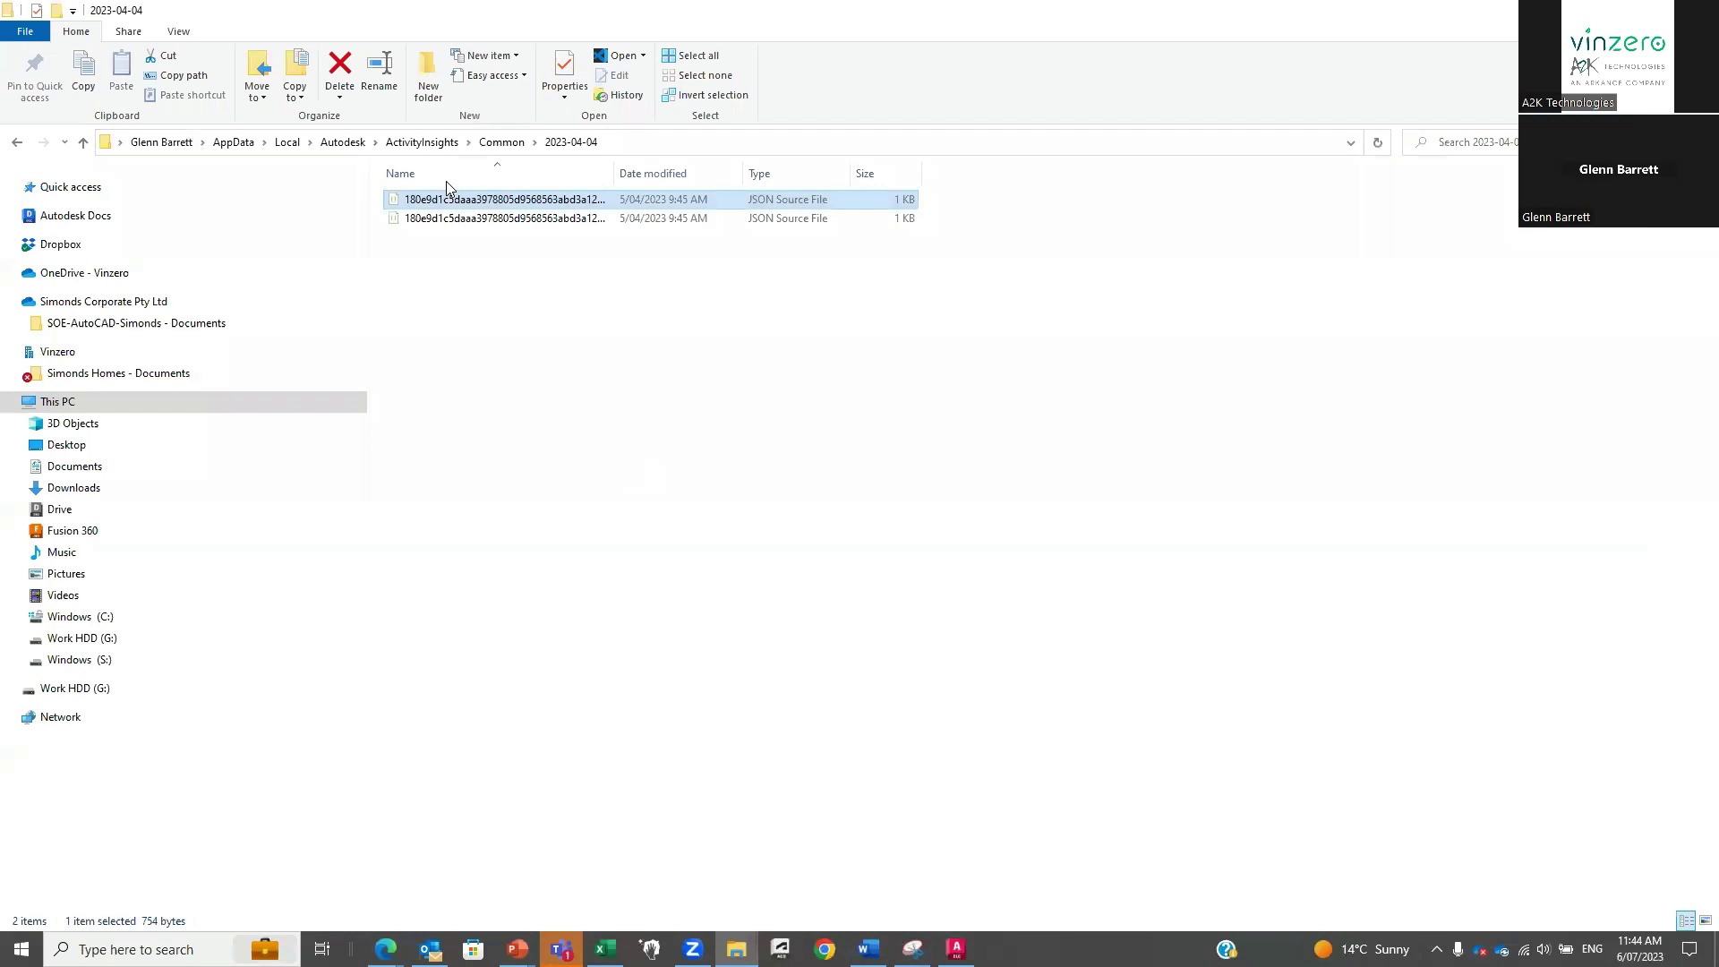
{"action": "mouse_move", "coordinate": [517, 948]}
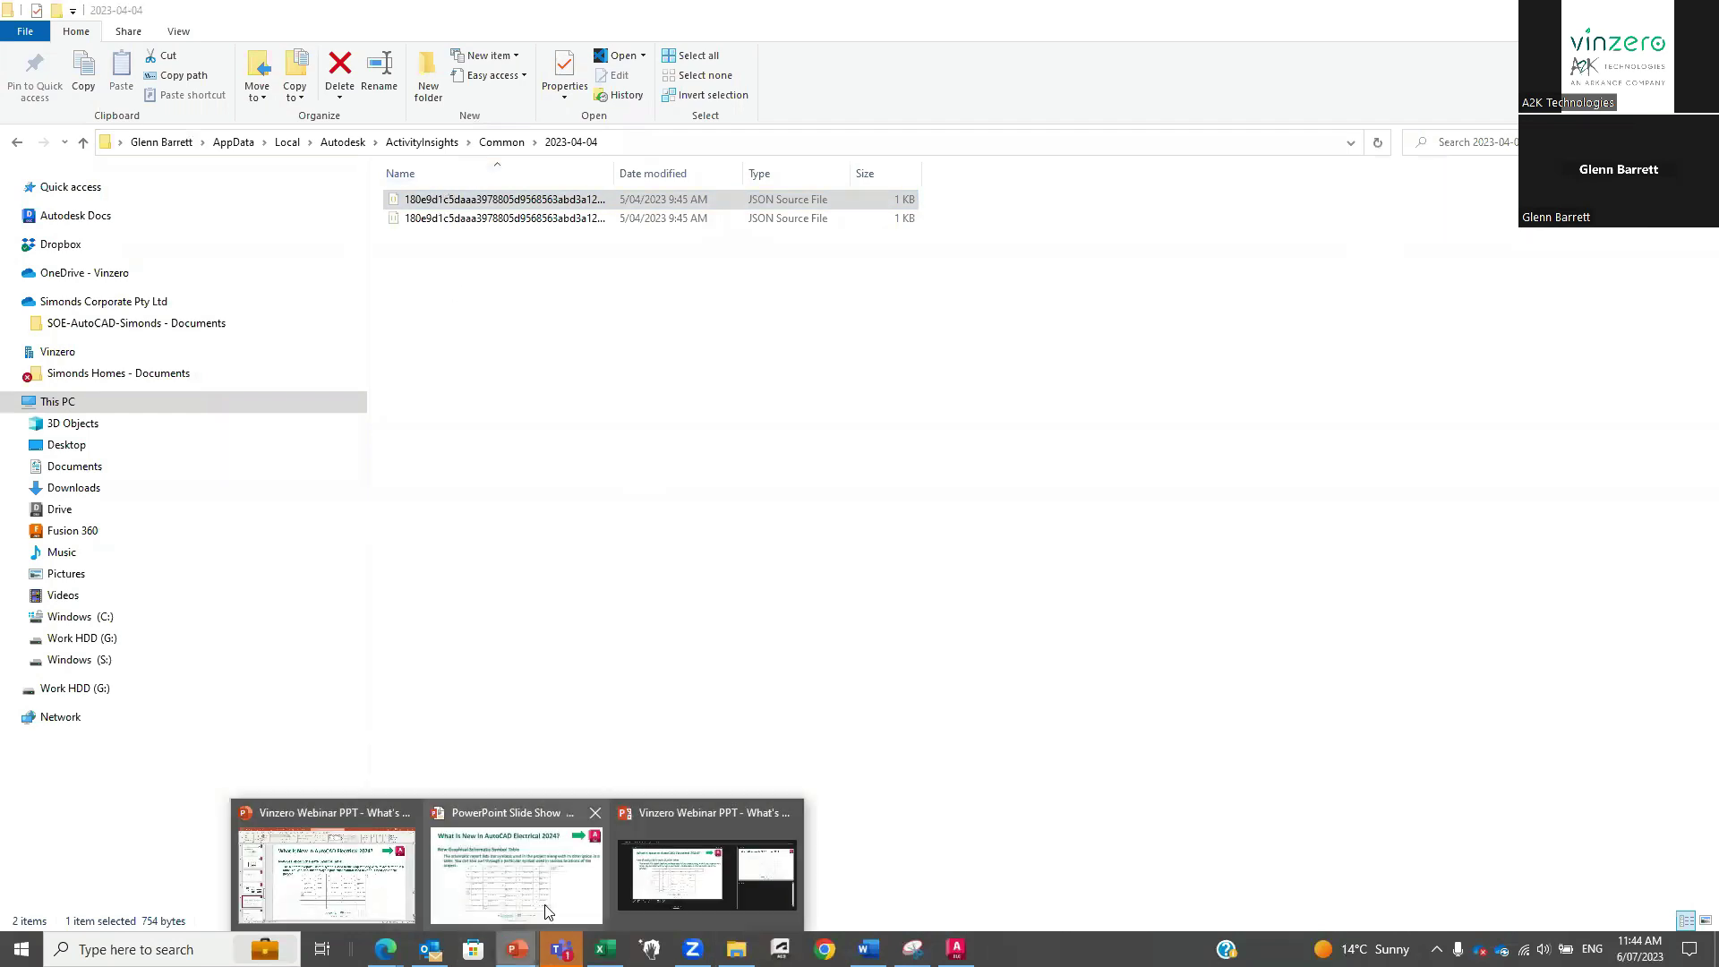
{"action": "left_click", "coordinate": [533, 902]}
{"action": "key", "text": "Right"}
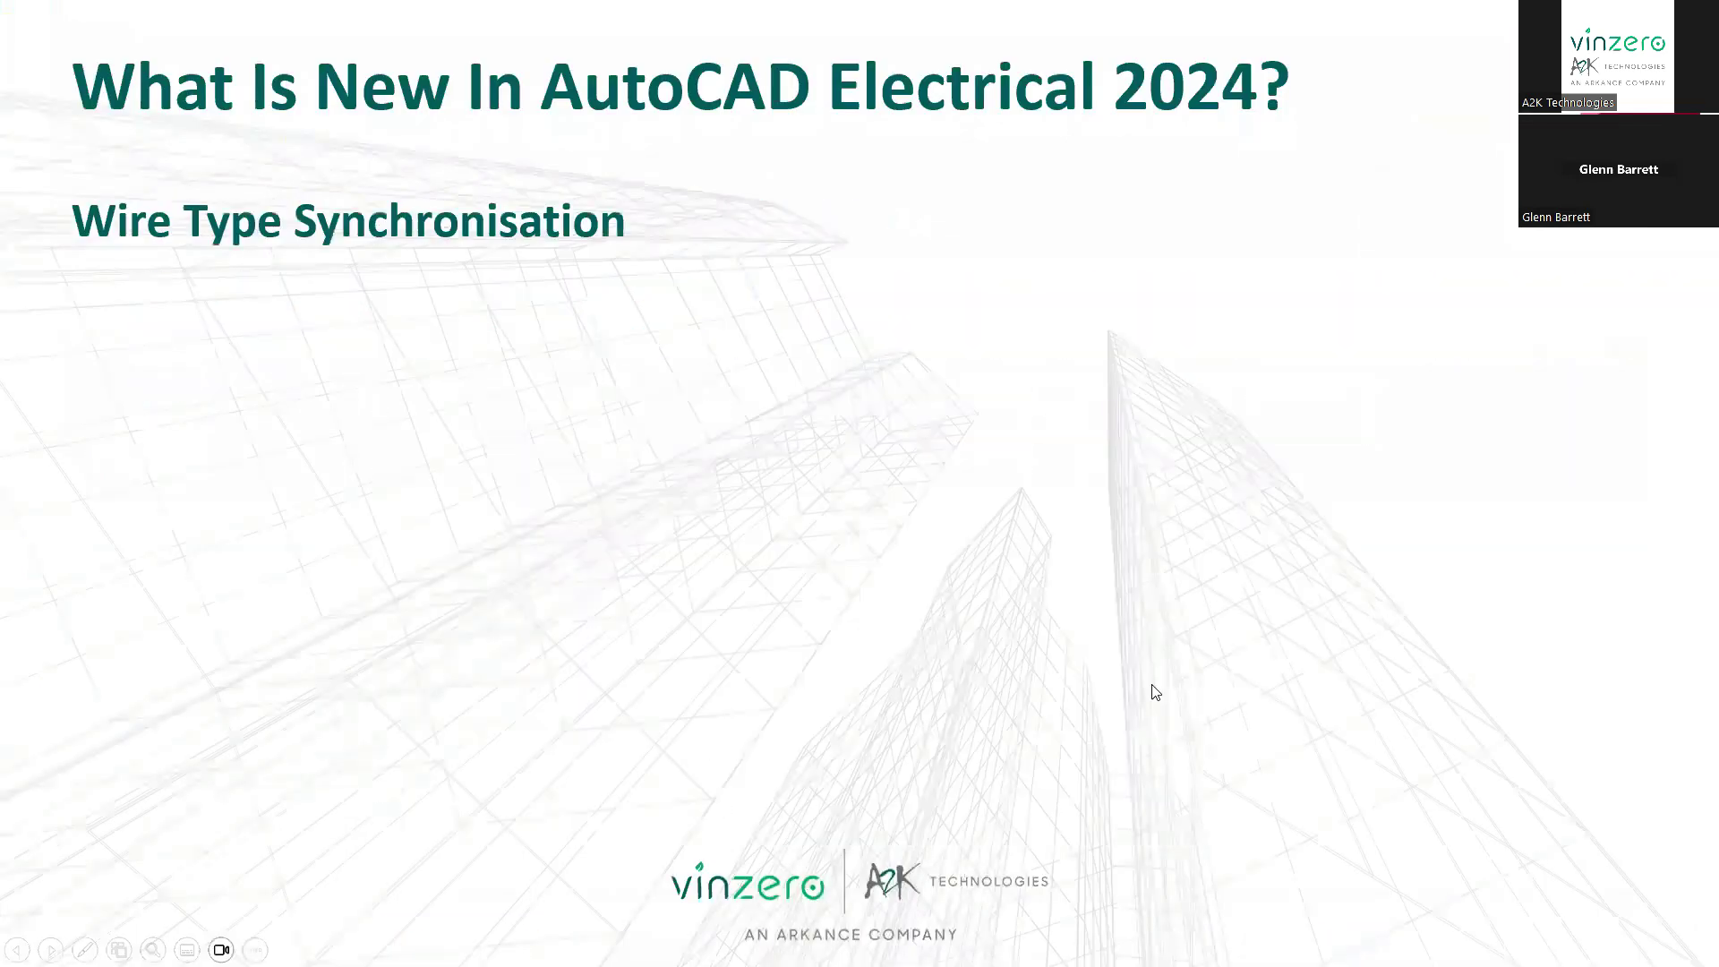
{"action": "key", "text": "Right"}
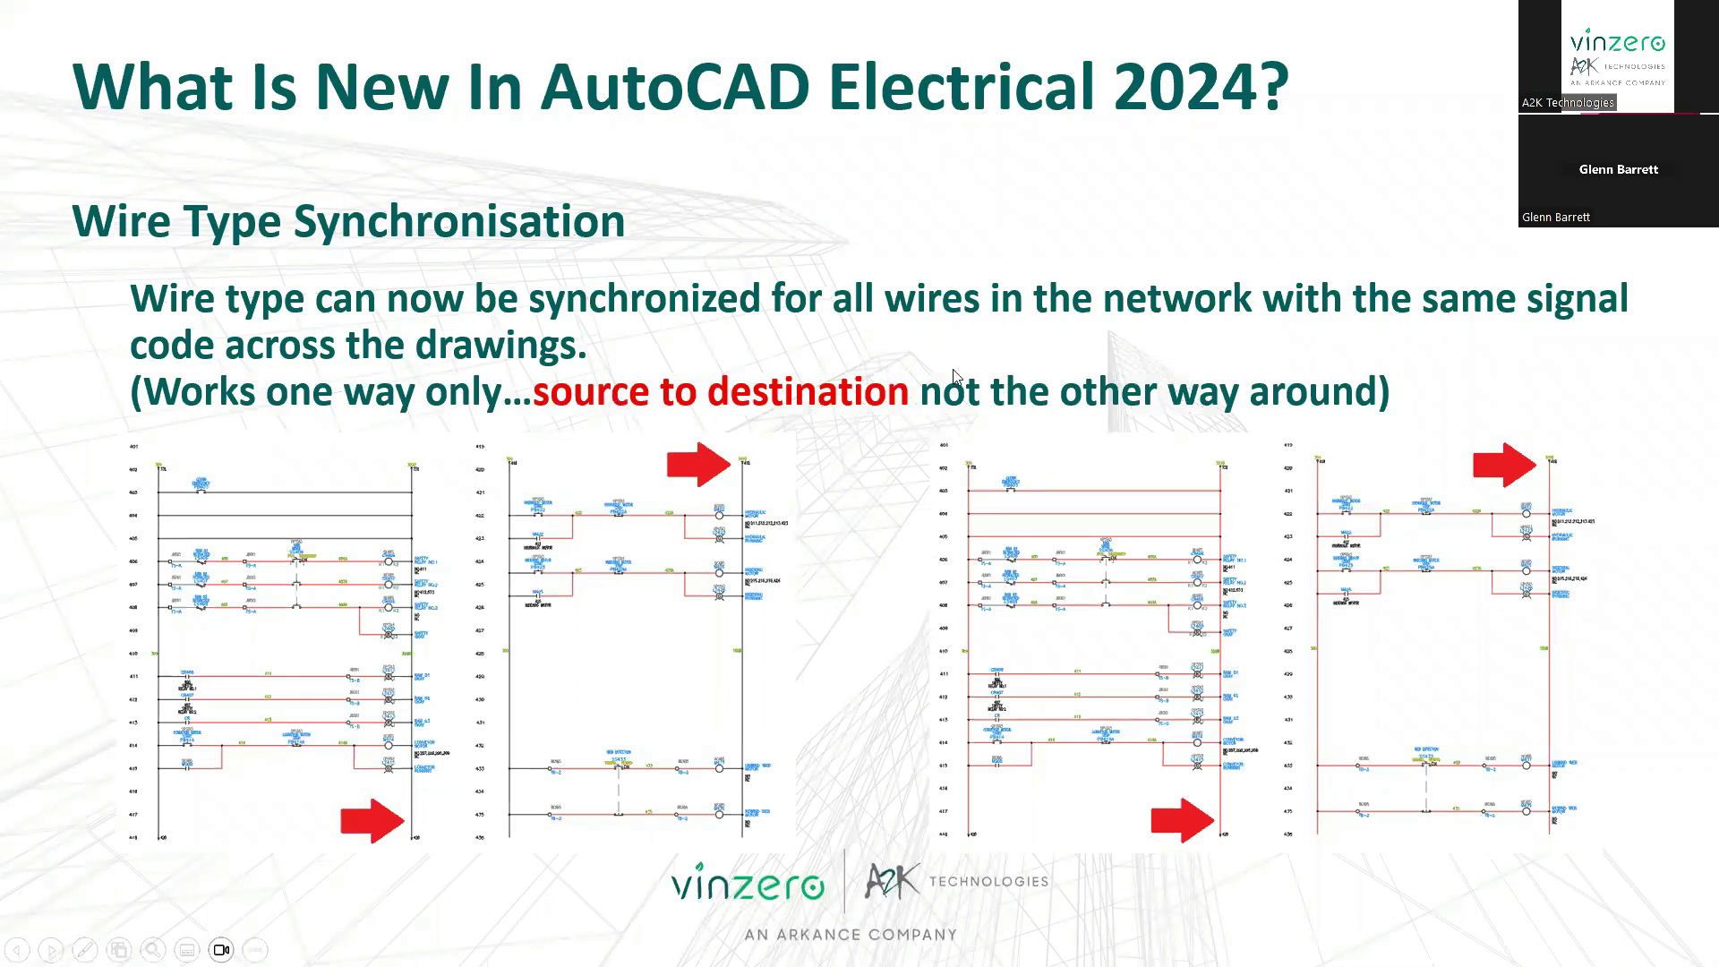
Switch back to AutoCAD Electrical and erase the text symbol table beside the title block.
{"action": "key", "text": "alt+Tab"}
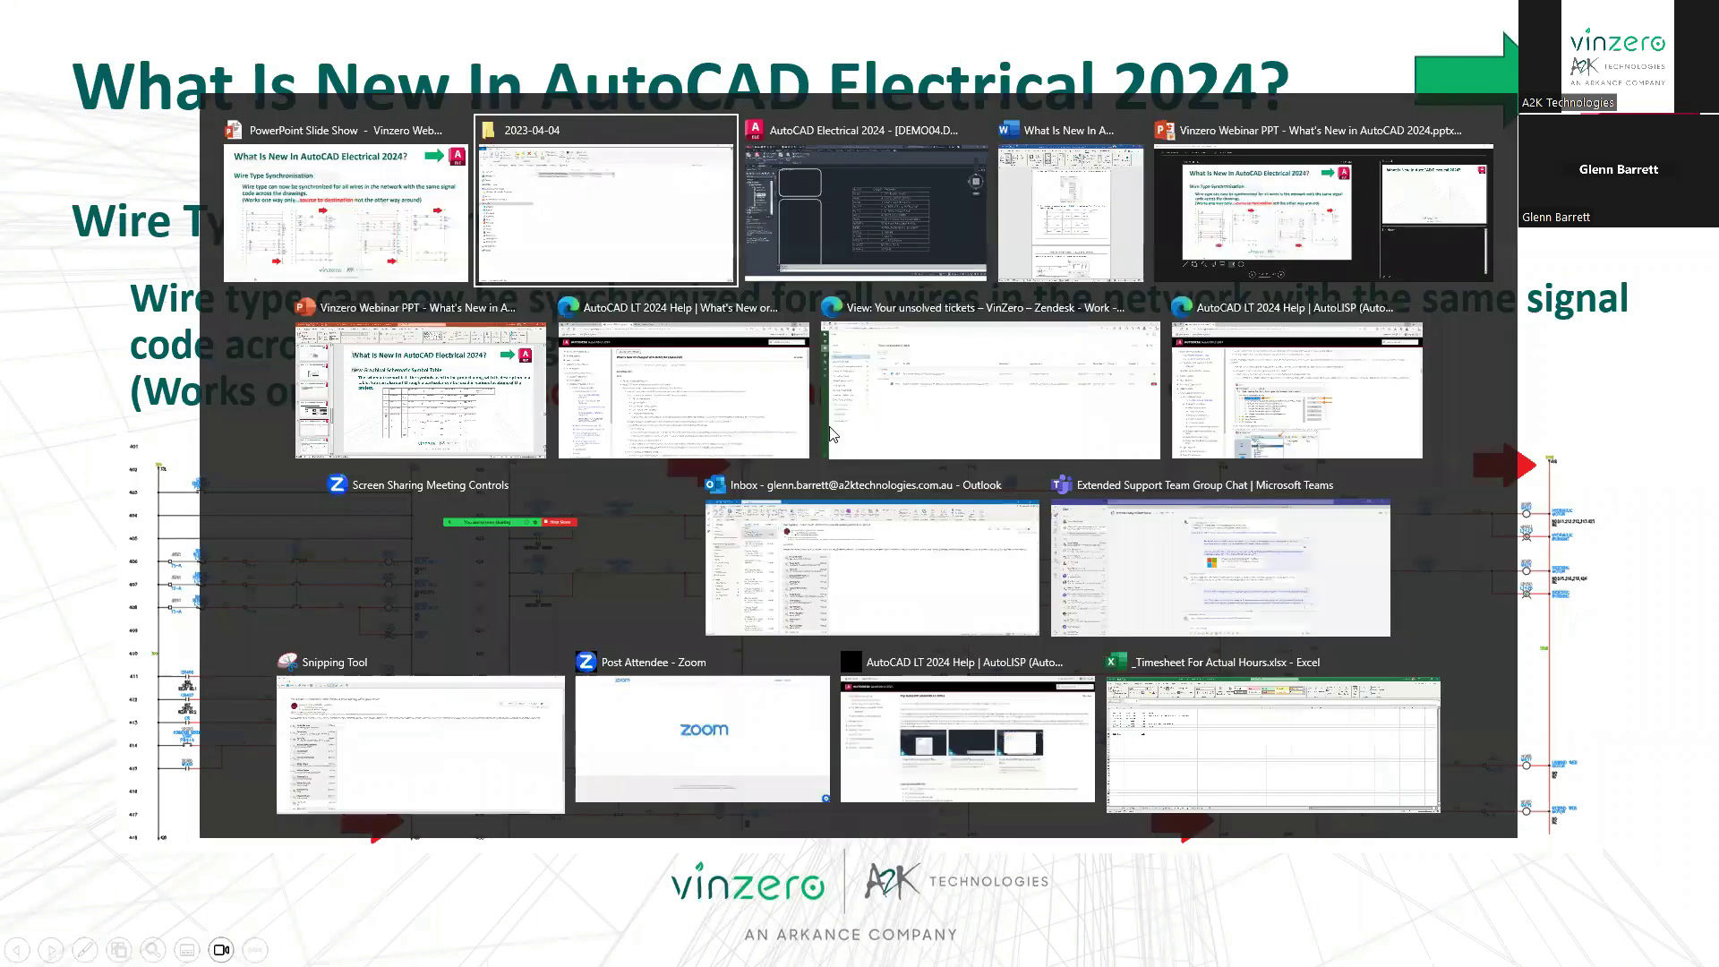
{"action": "left_click", "coordinate": [852, 216]}
{"action": "left_click", "coordinate": [1370, 778]}
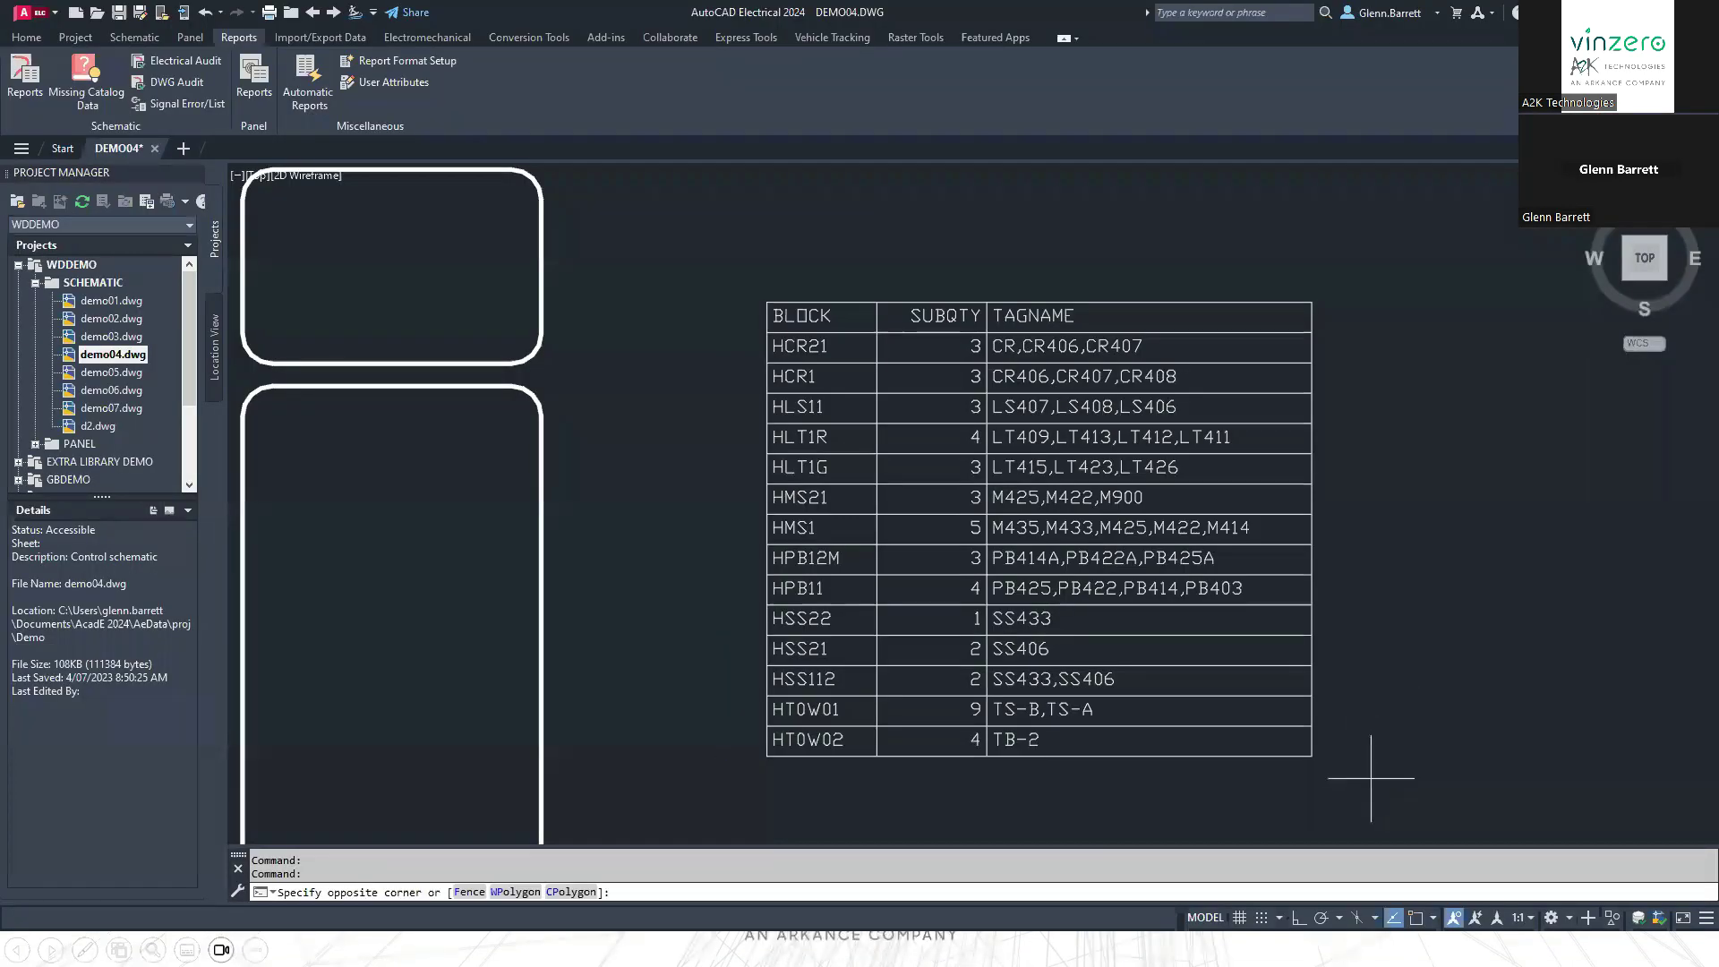
{"action": "left_click", "coordinate": [680, 217]}
{"action": "key", "text": "Delete"}
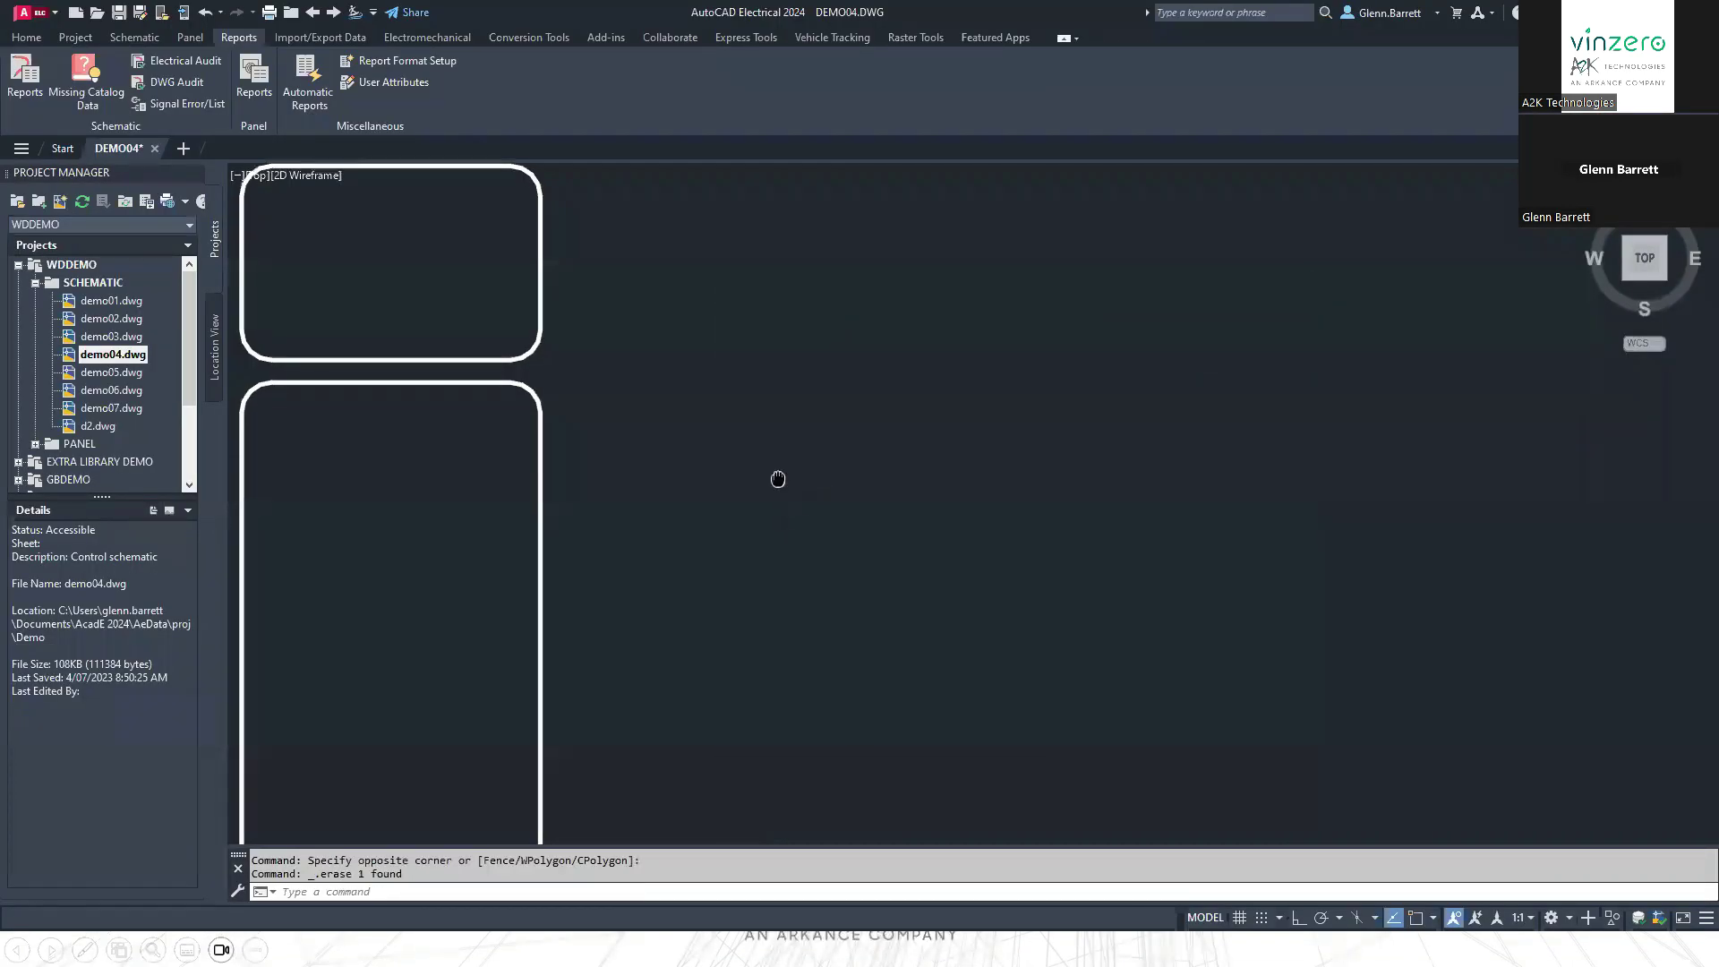
Surf from the 24VDC NEUTRAL source arrow at the foot of the first ladder to its destination reference on sheet 4, line 420.
{"action": "middle_click", "coordinate": [778, 479]}
{"action": "middle_click", "coordinate": [778, 479]}
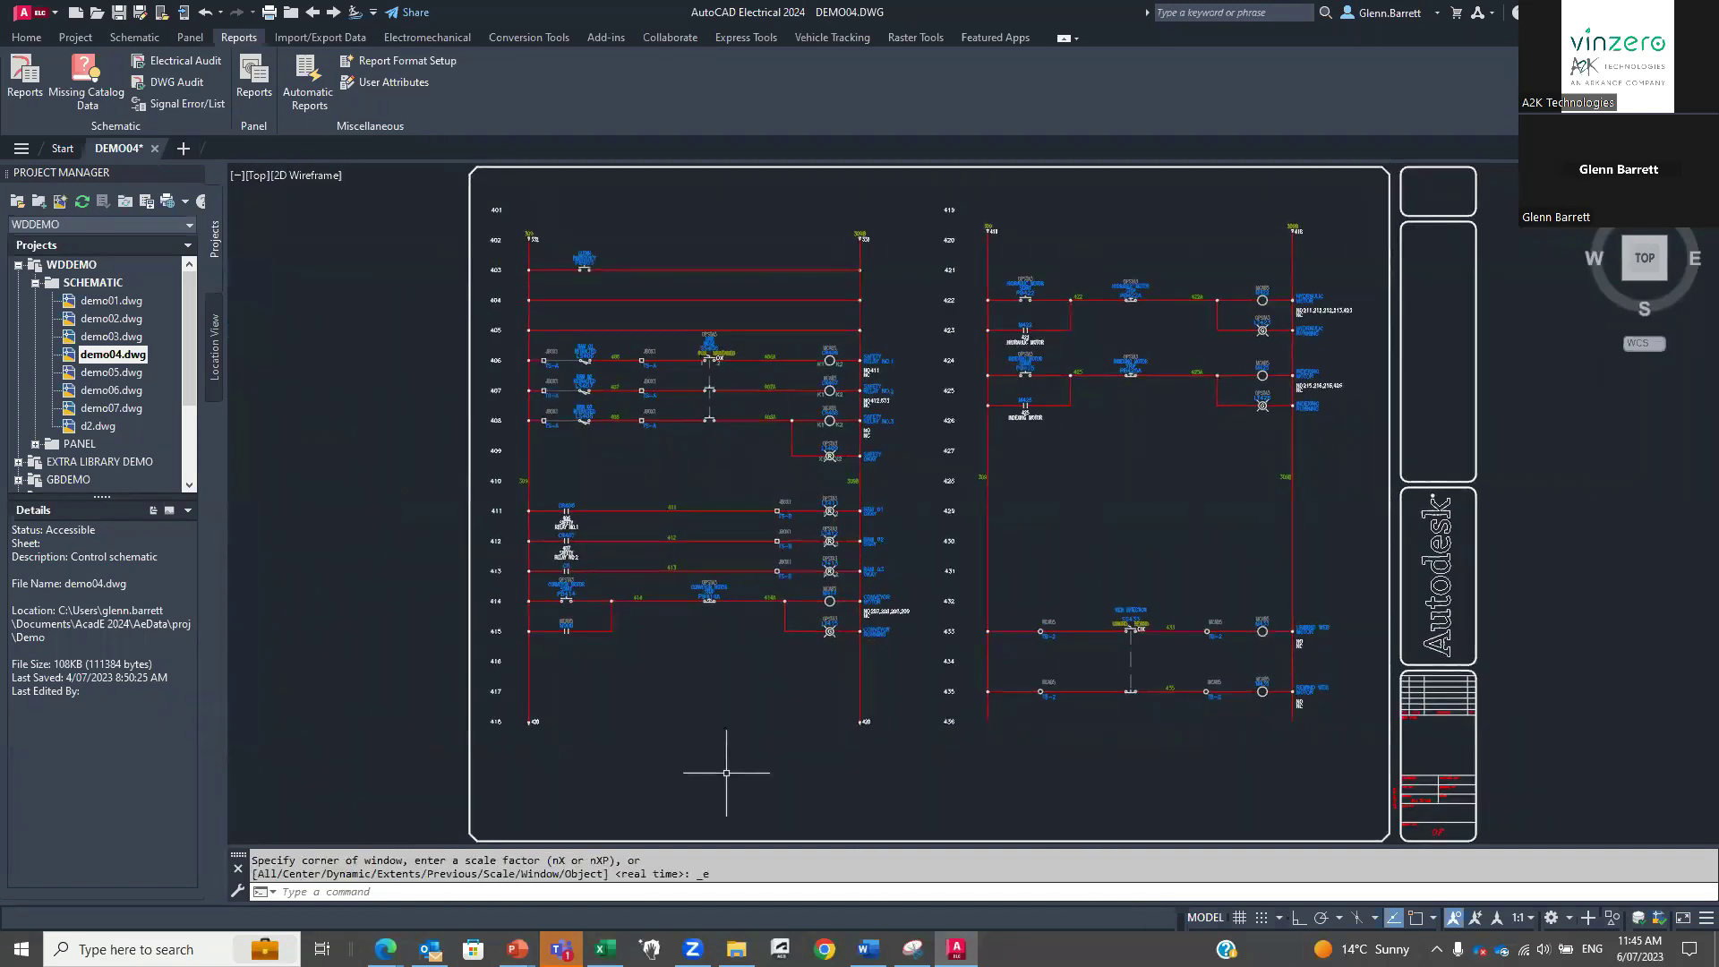
{"action": "scroll", "coordinate": [855, 727], "scroll_direction": "up", "scroll_amount": 10}
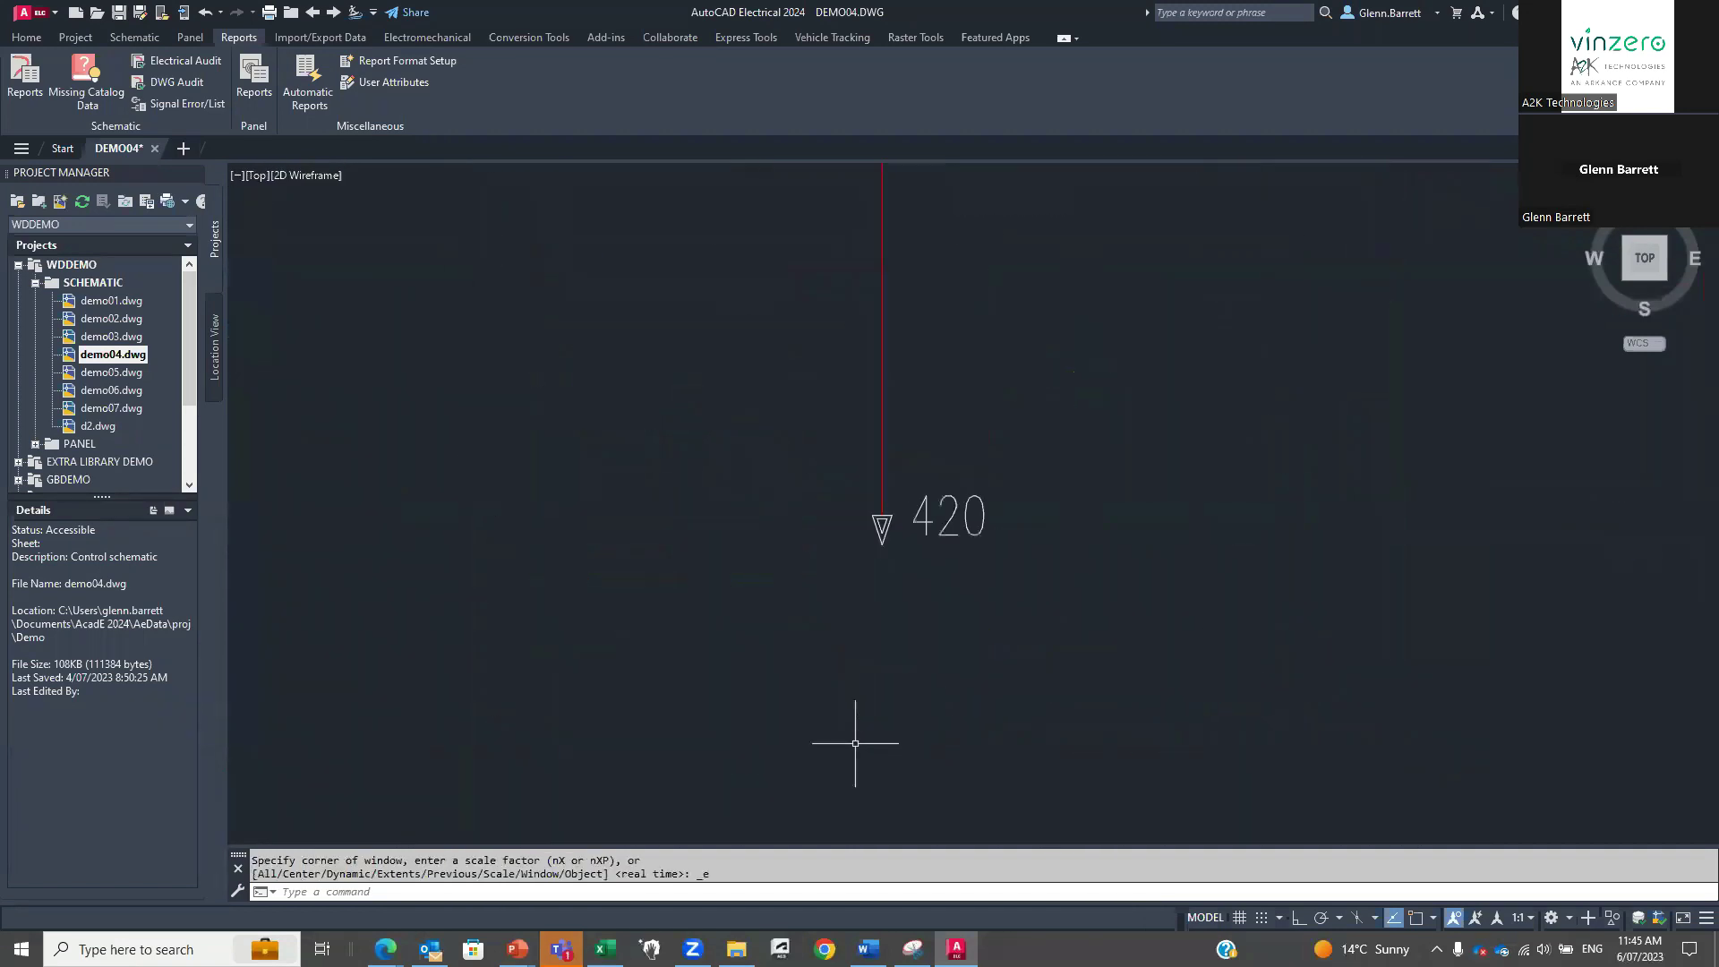
{"action": "right_click", "coordinate": [884, 528]}
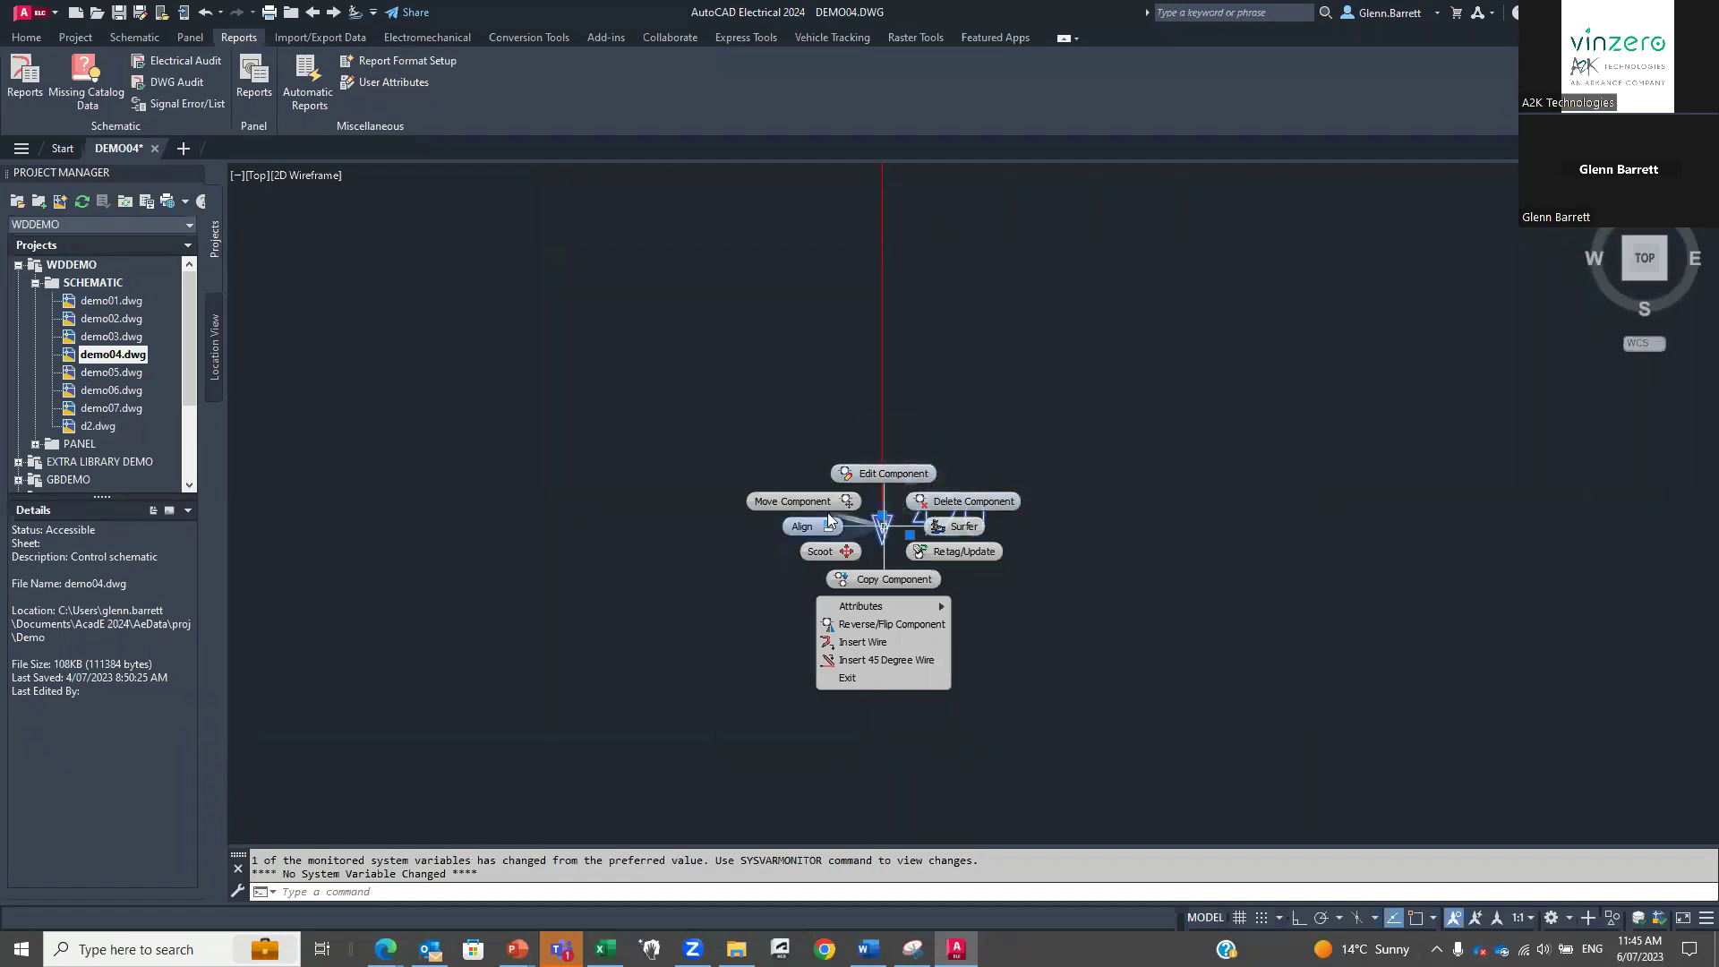
{"action": "left_click", "coordinate": [963, 527]}
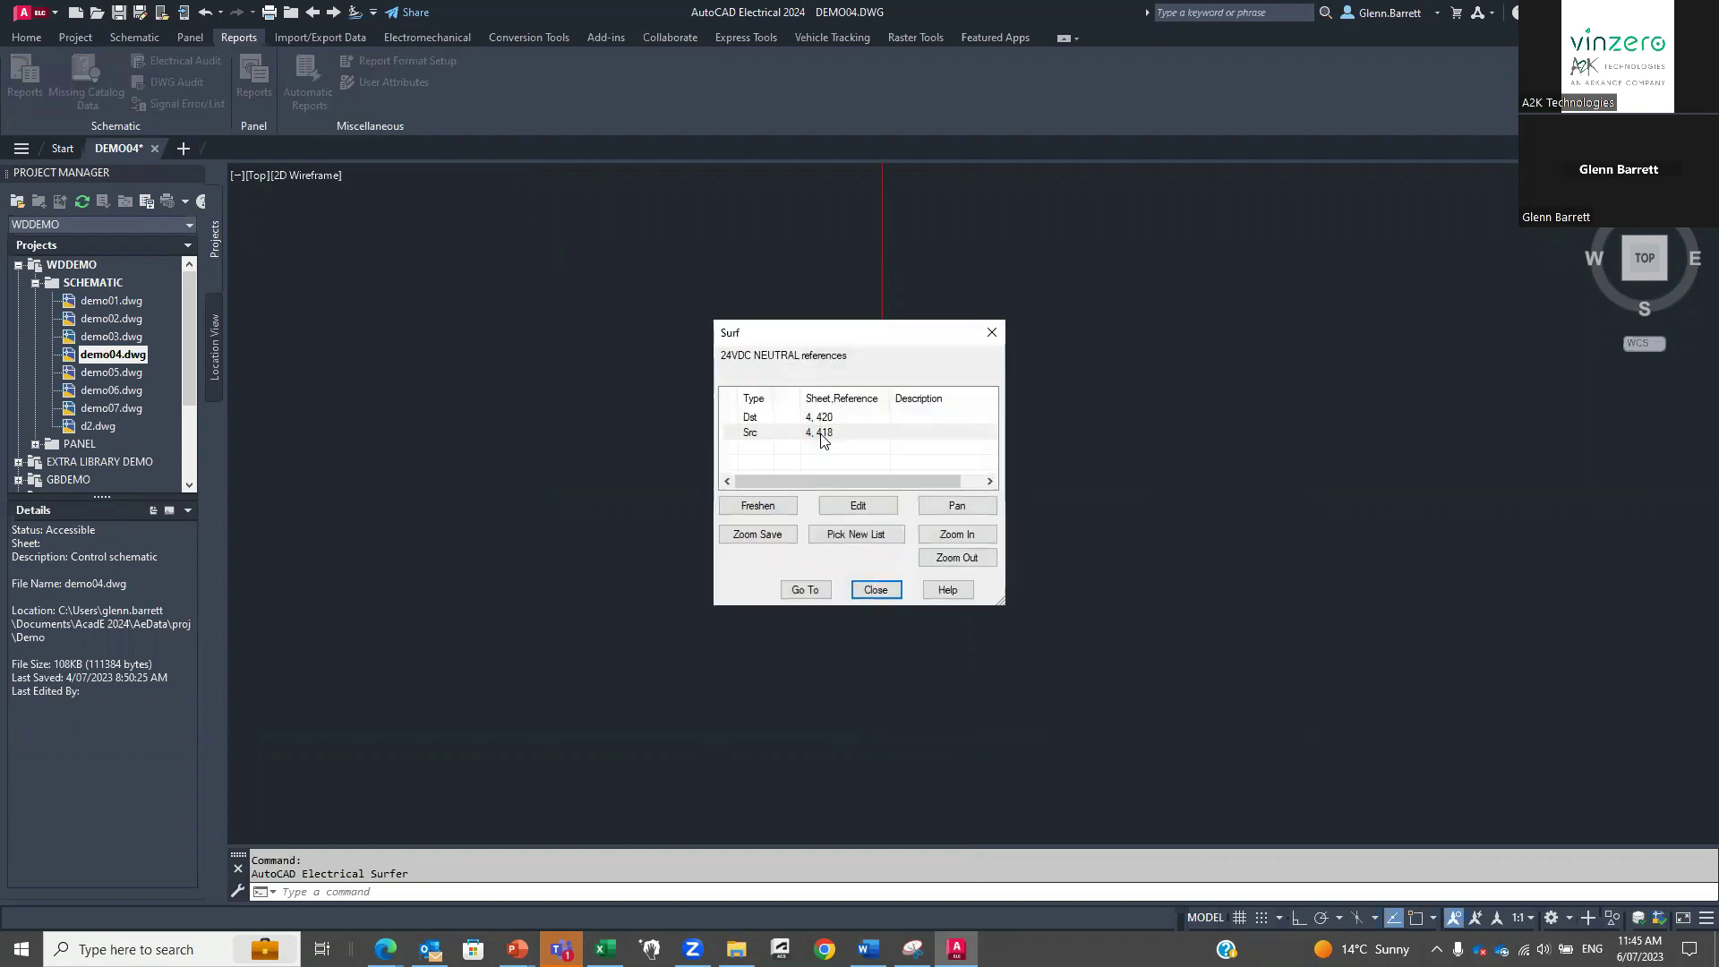
{"action": "left_click", "coordinate": [819, 417]}
{"action": "left_click", "coordinate": [804, 590]}
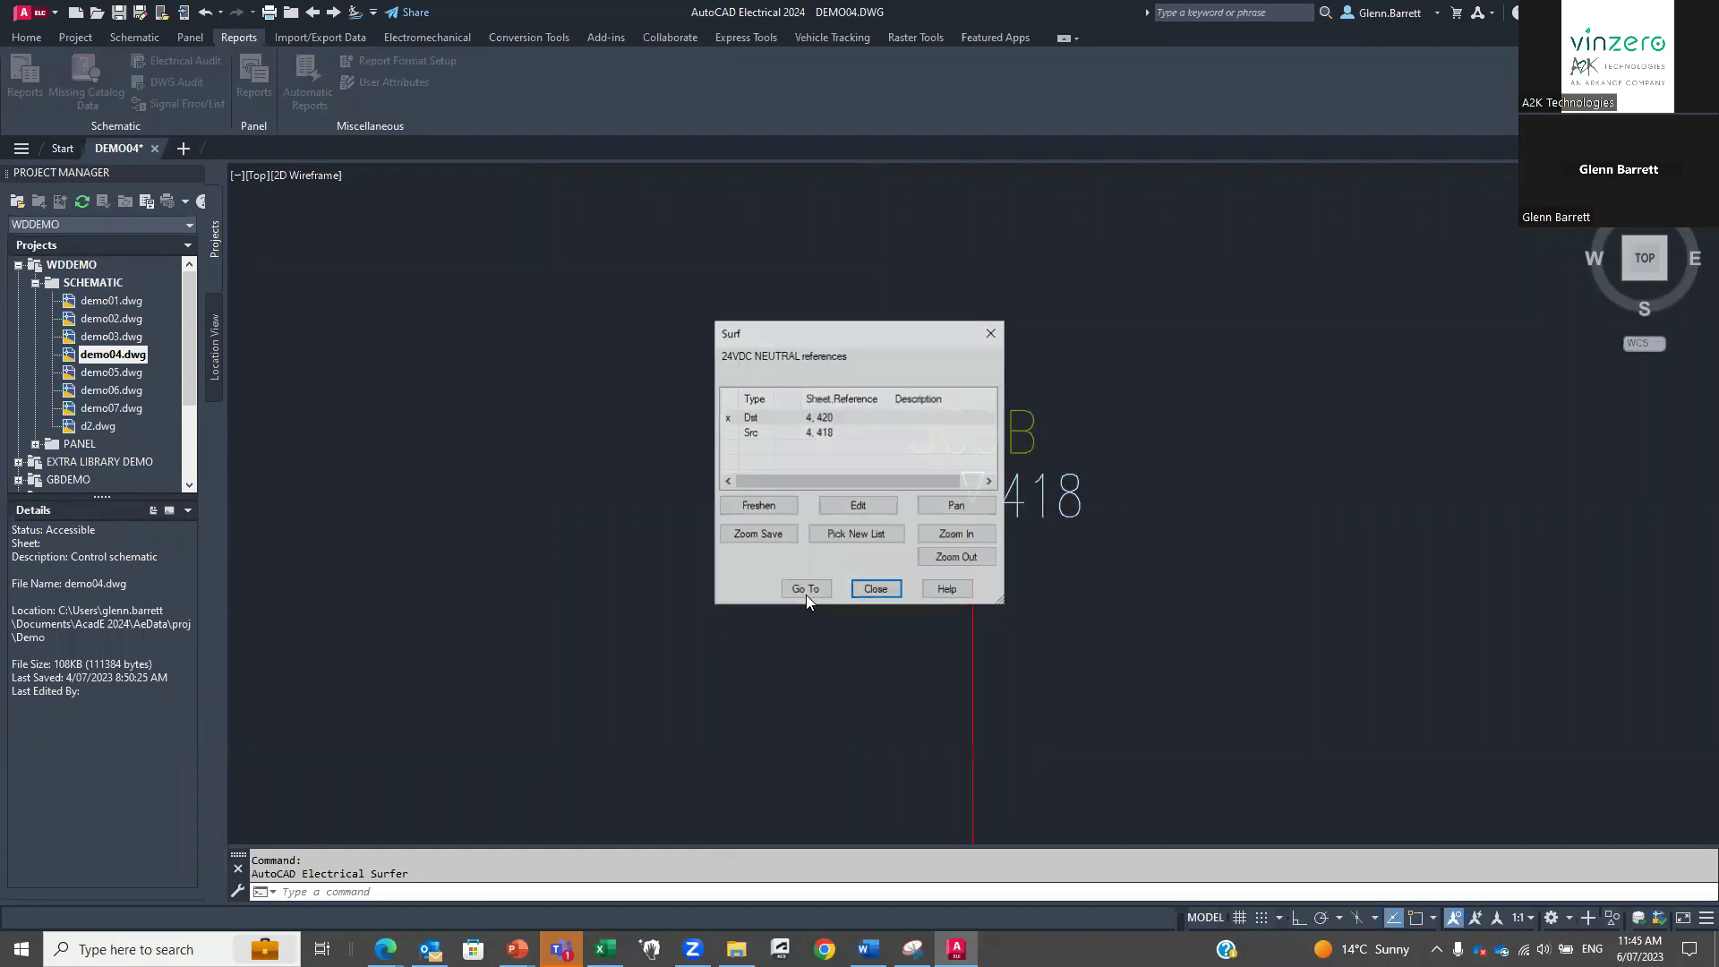
{"action": "left_click", "coordinate": [875, 589]}
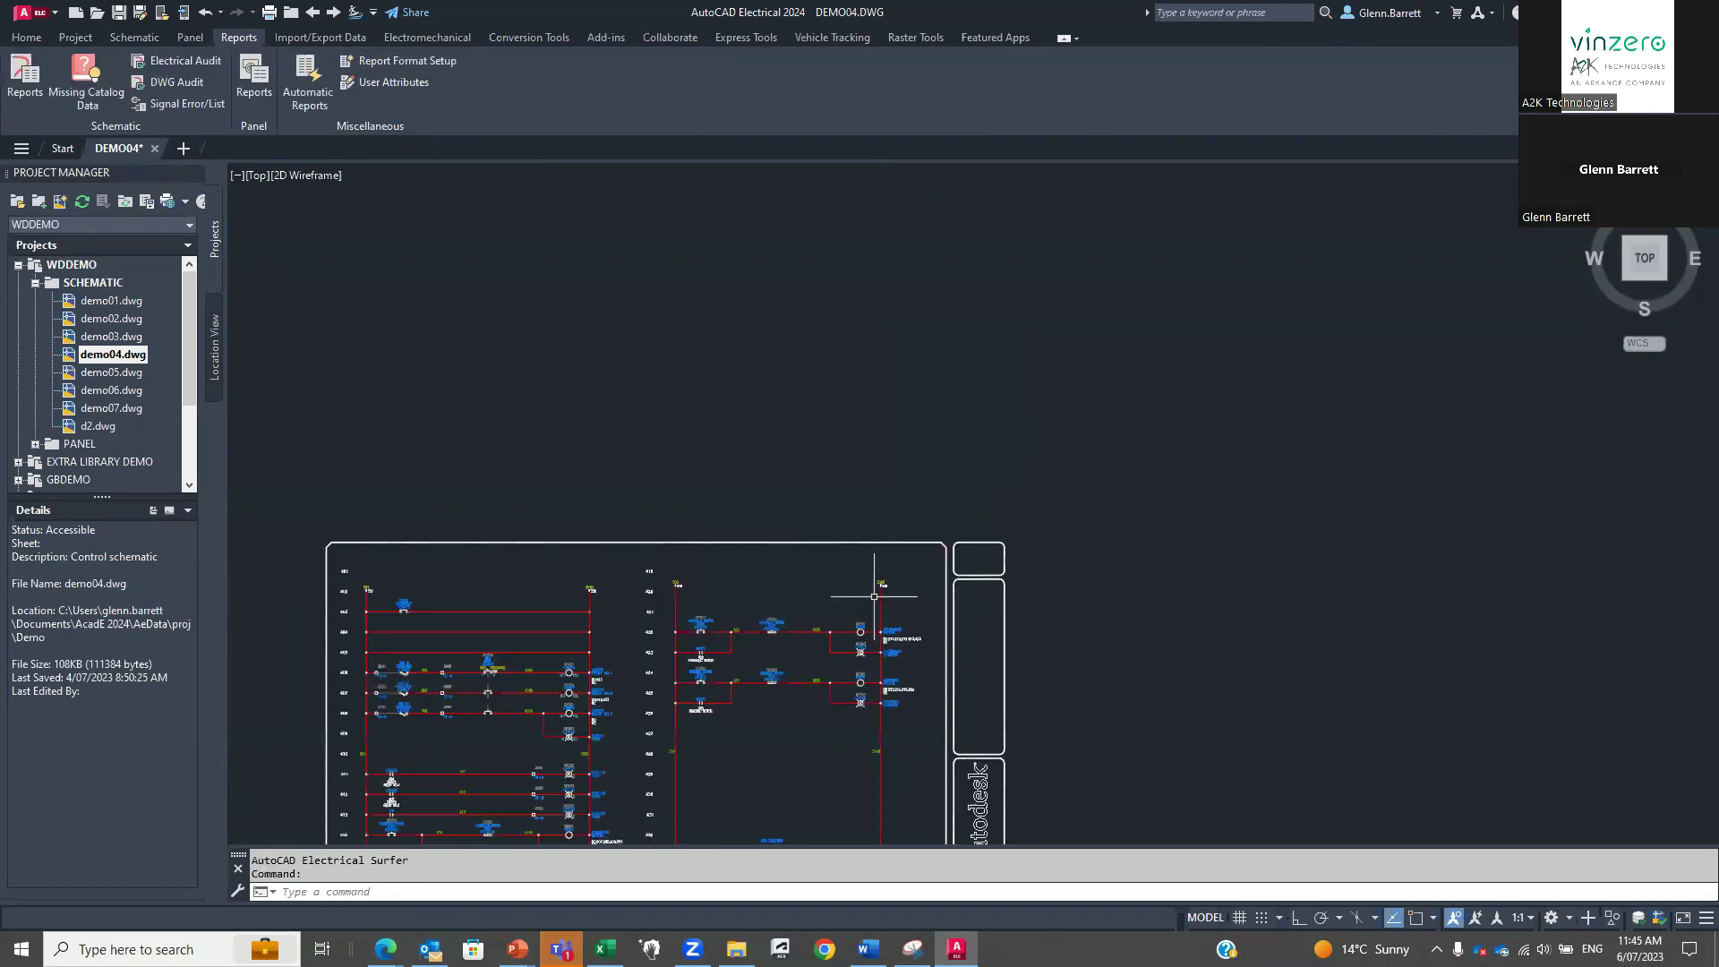
Change the first ladder's neutral rail and all wires in its network to the WHT 16AWG wire type.
{"action": "middle_click_drag", "start_coordinate": [852, 656], "coordinate": [1025, 573]}
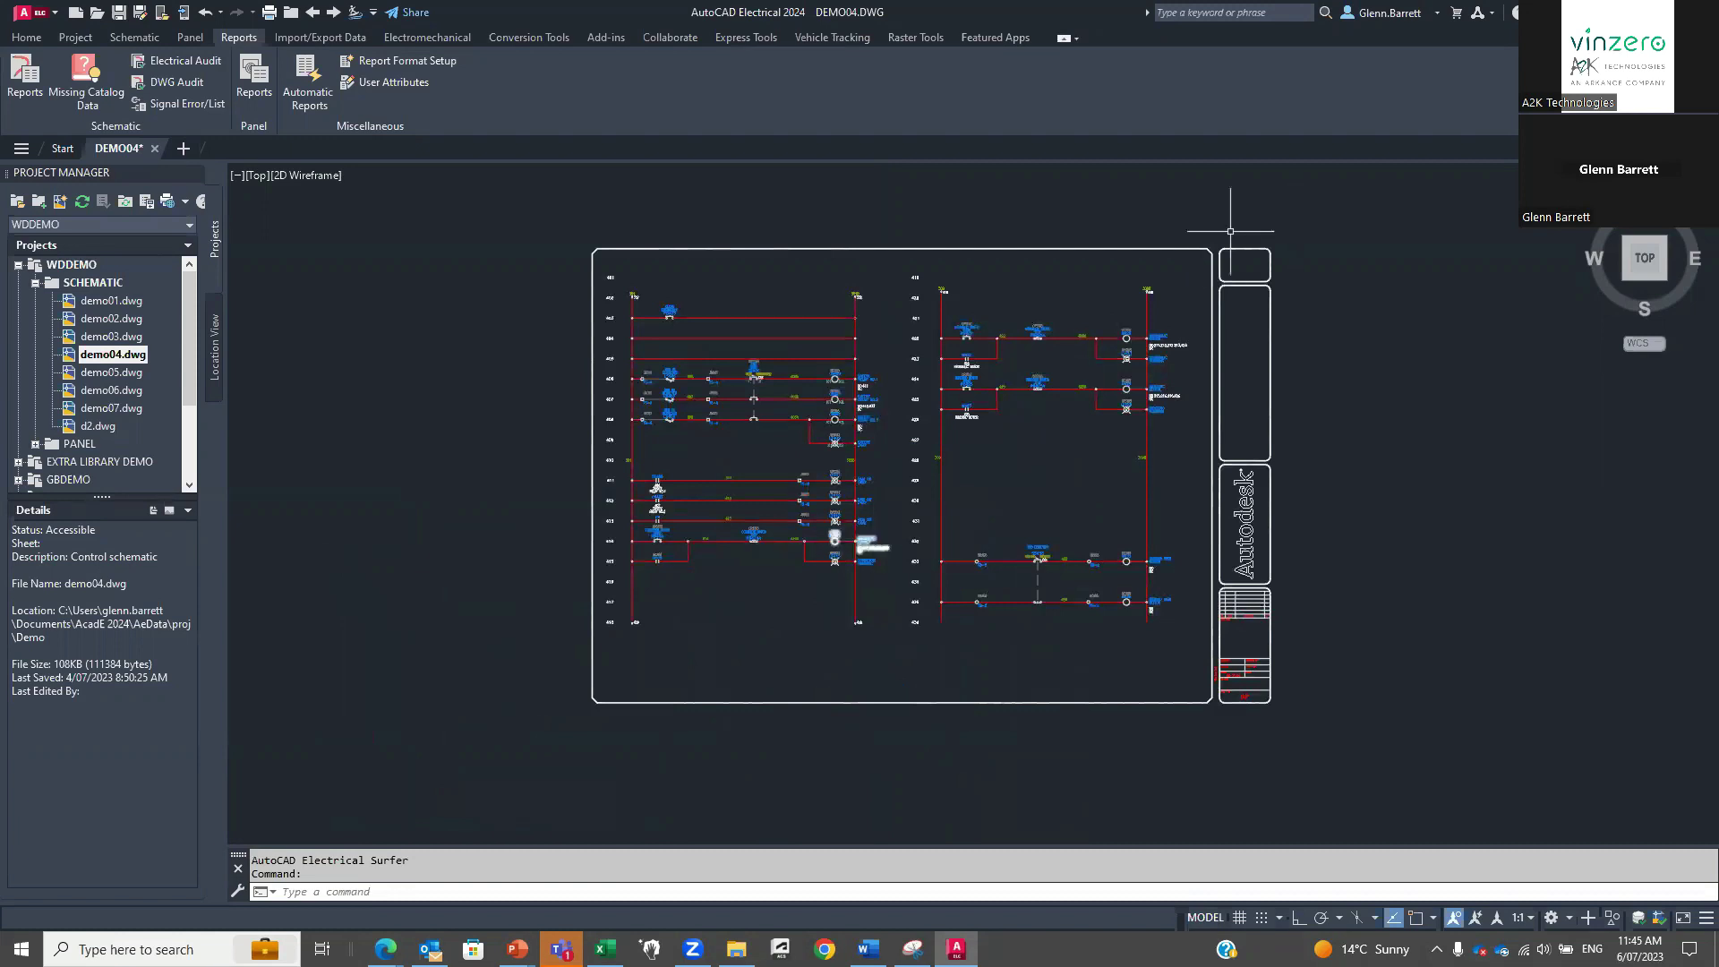
{"action": "left_click", "coordinate": [856, 606]}
{"action": "right_click", "coordinate": [855, 605]}
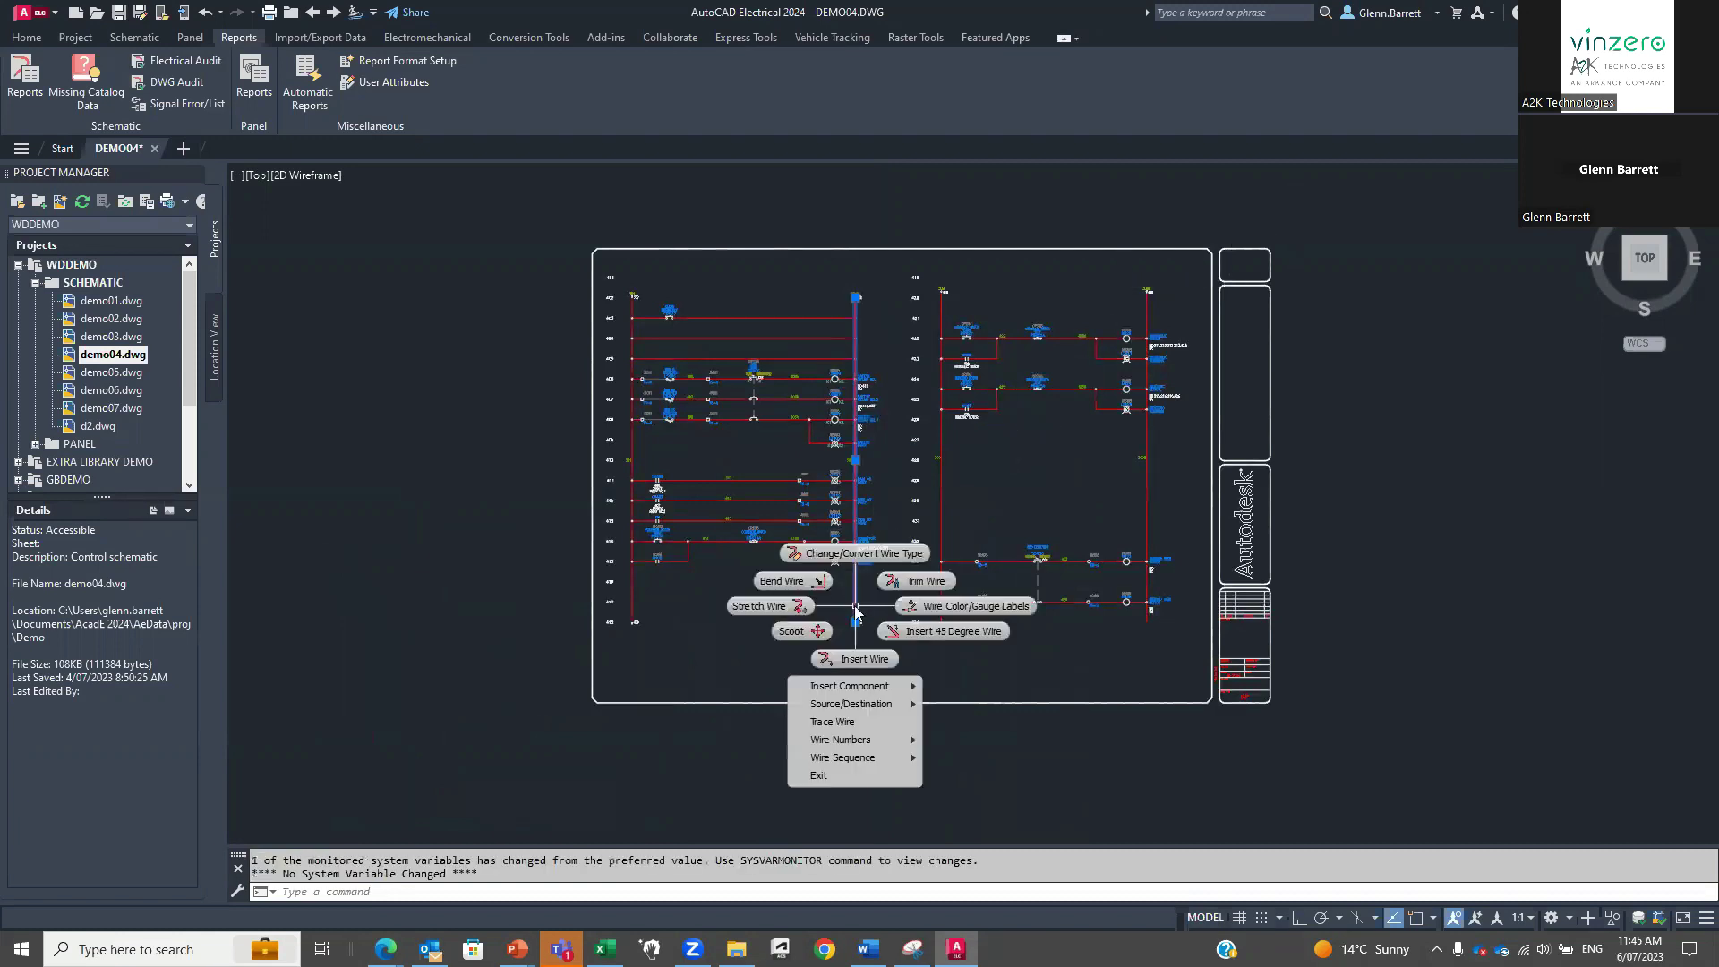
{"action": "left_click", "coordinate": [854, 552]}
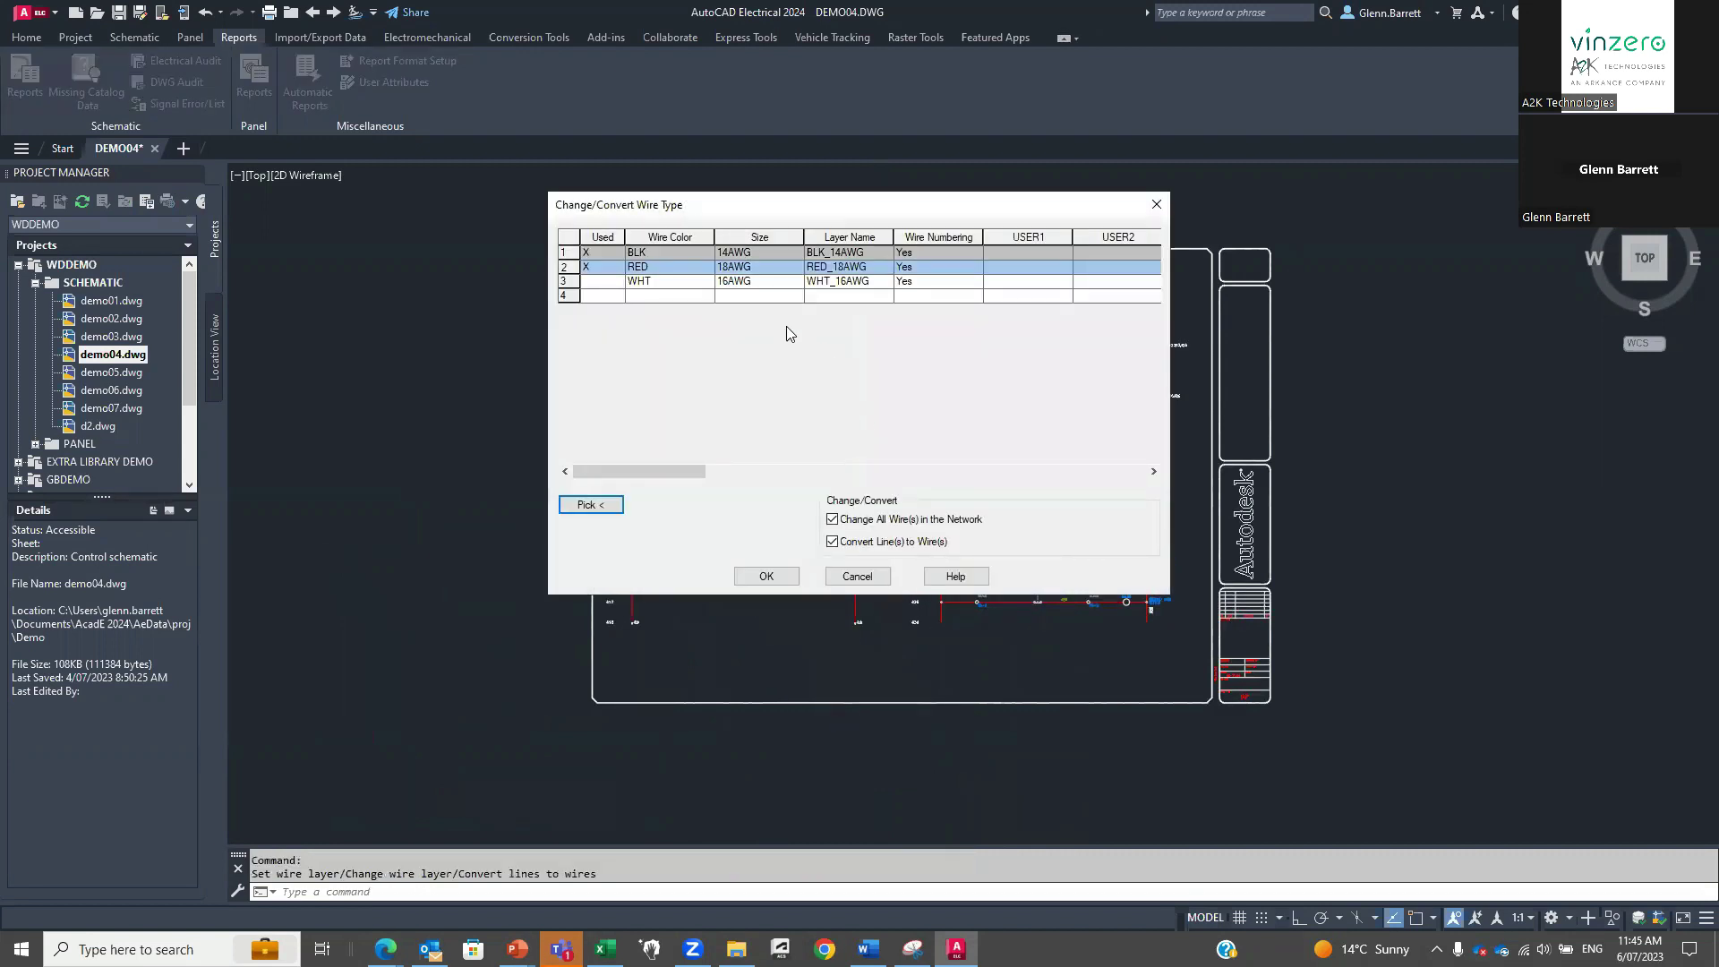
{"action": "left_click", "coordinate": [640, 283]}
{"action": "left_click", "coordinate": [759, 576]}
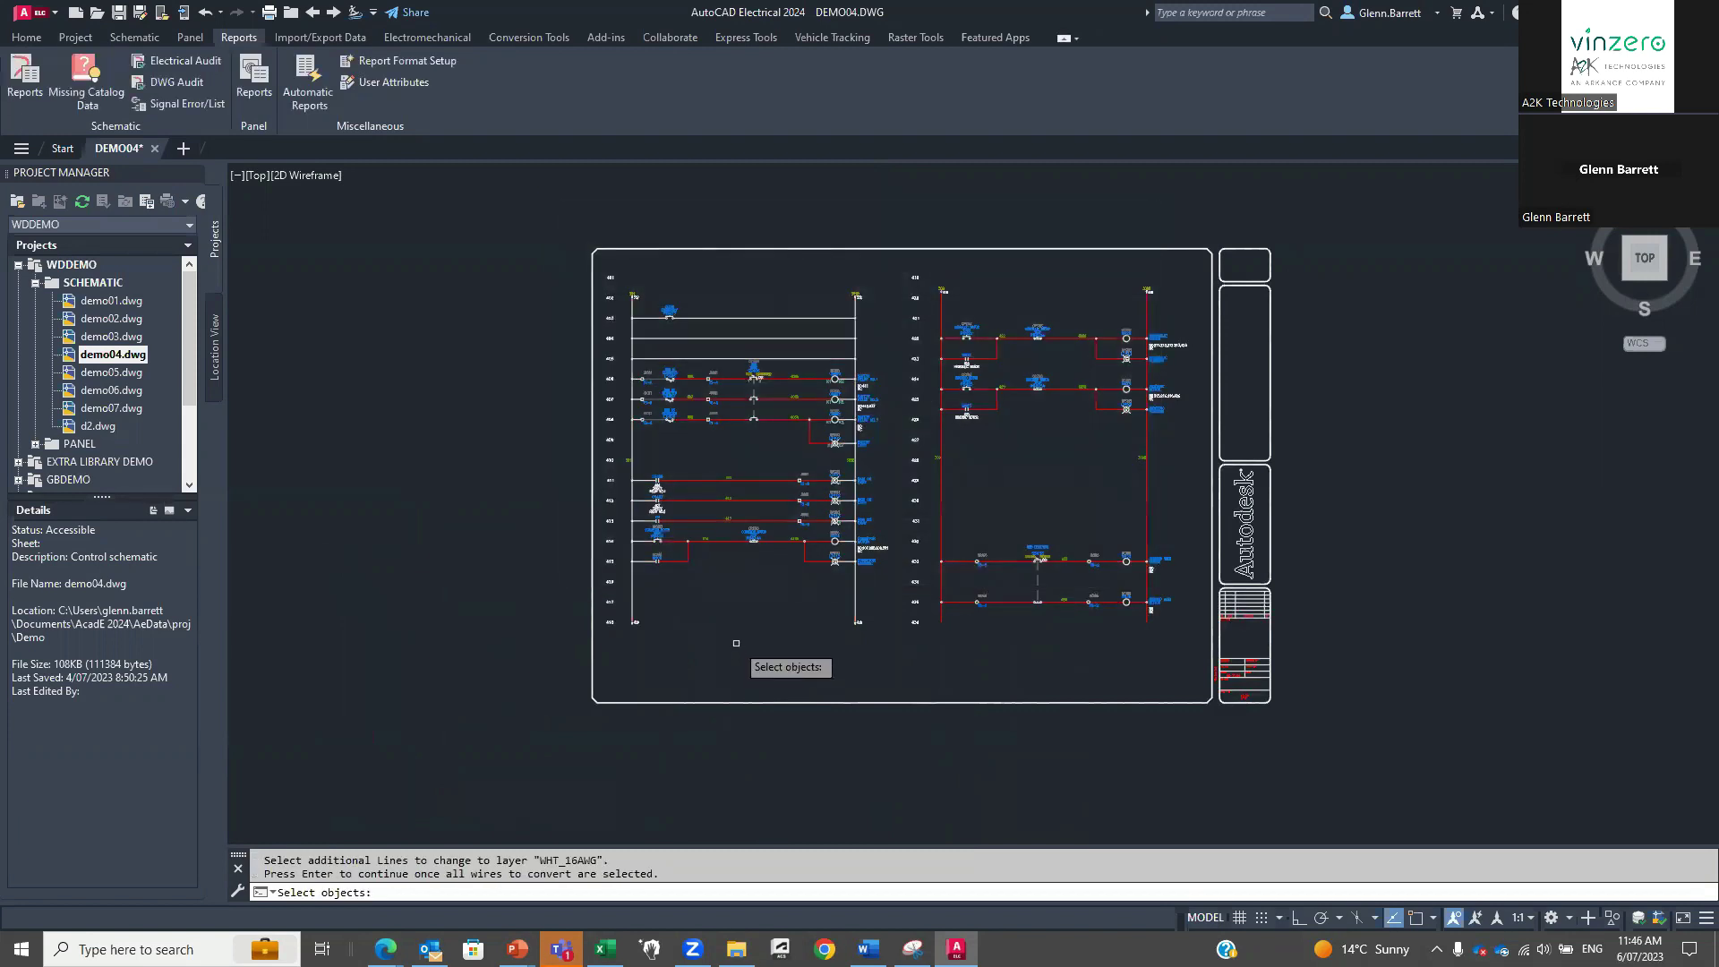
{"action": "key", "text": "Return"}
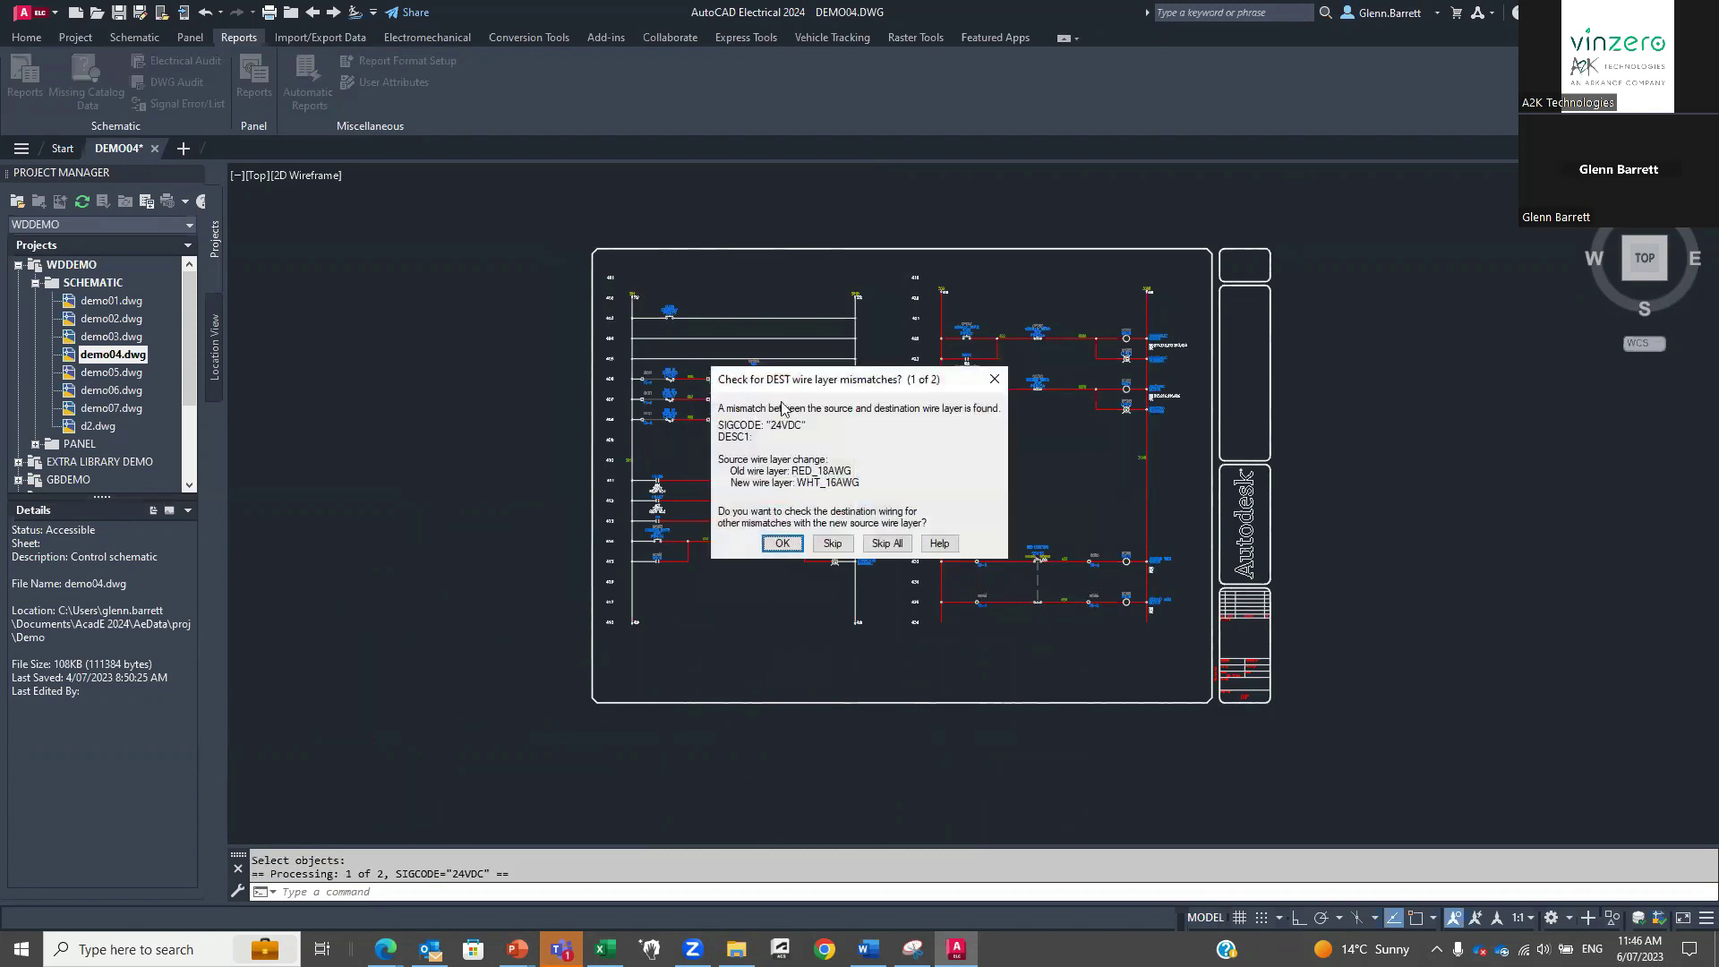
Update the mismatched 24VDC destination wires to layer WHT_16AWG and check the 24VDC NEUTRAL destination wiring for mismatches.
{"action": "left_click", "coordinate": [782, 543]}
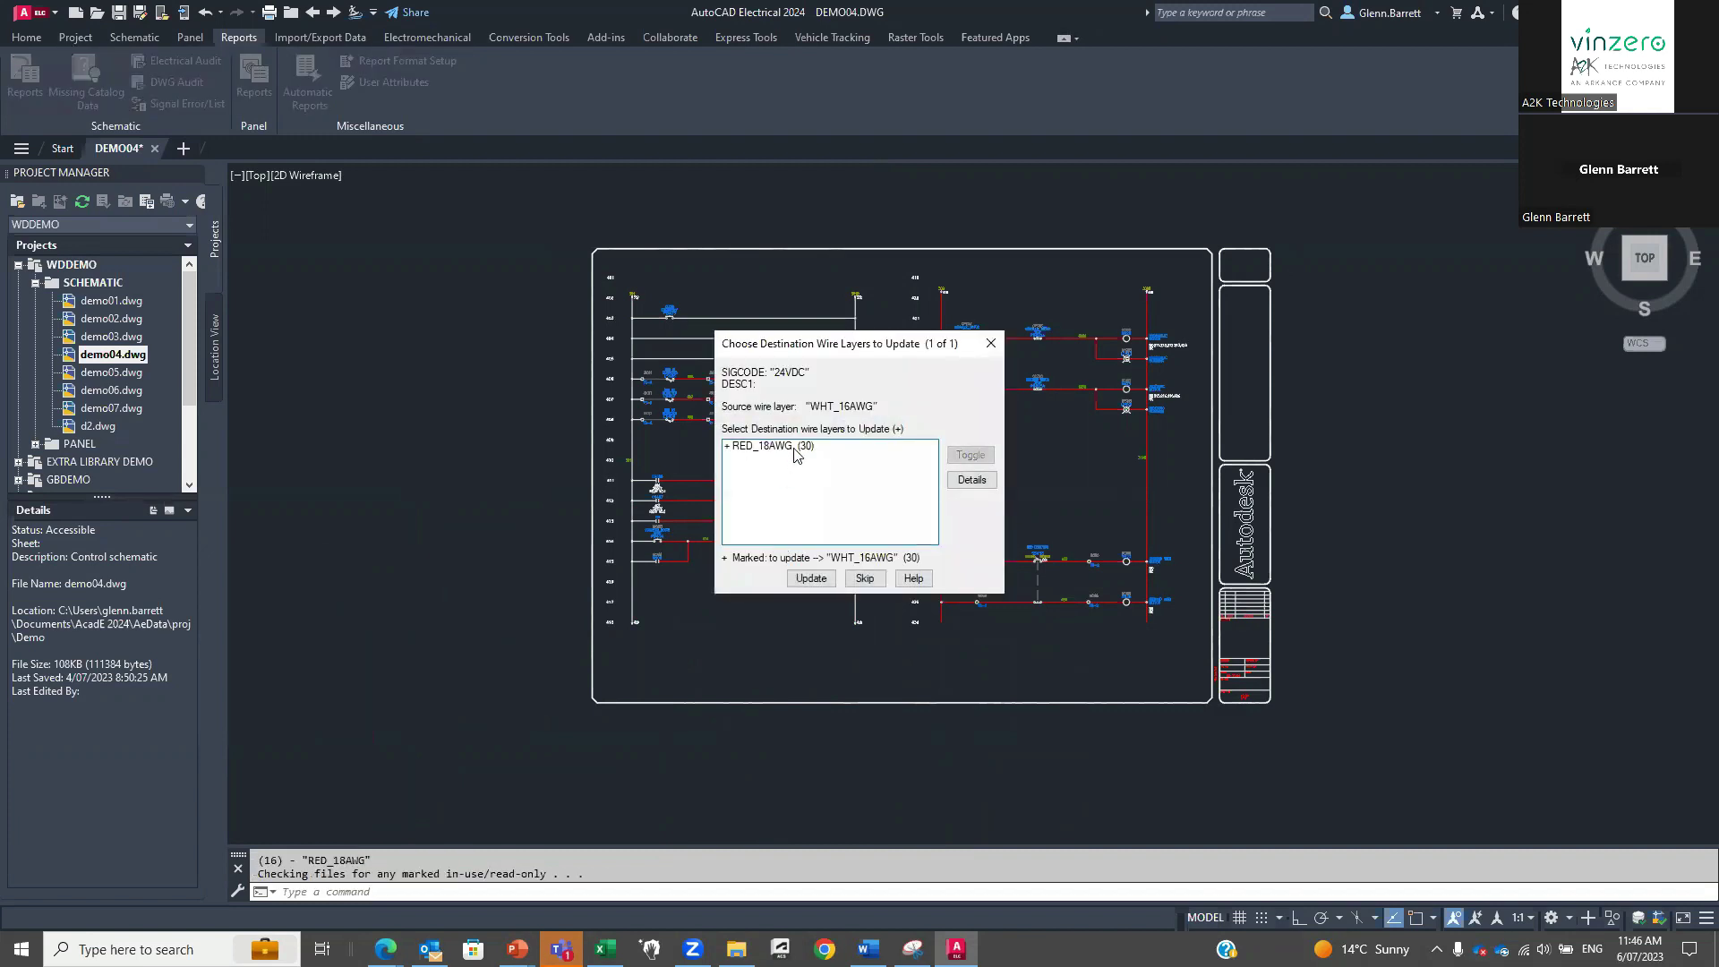
{"action": "left_click", "coordinate": [811, 578]}
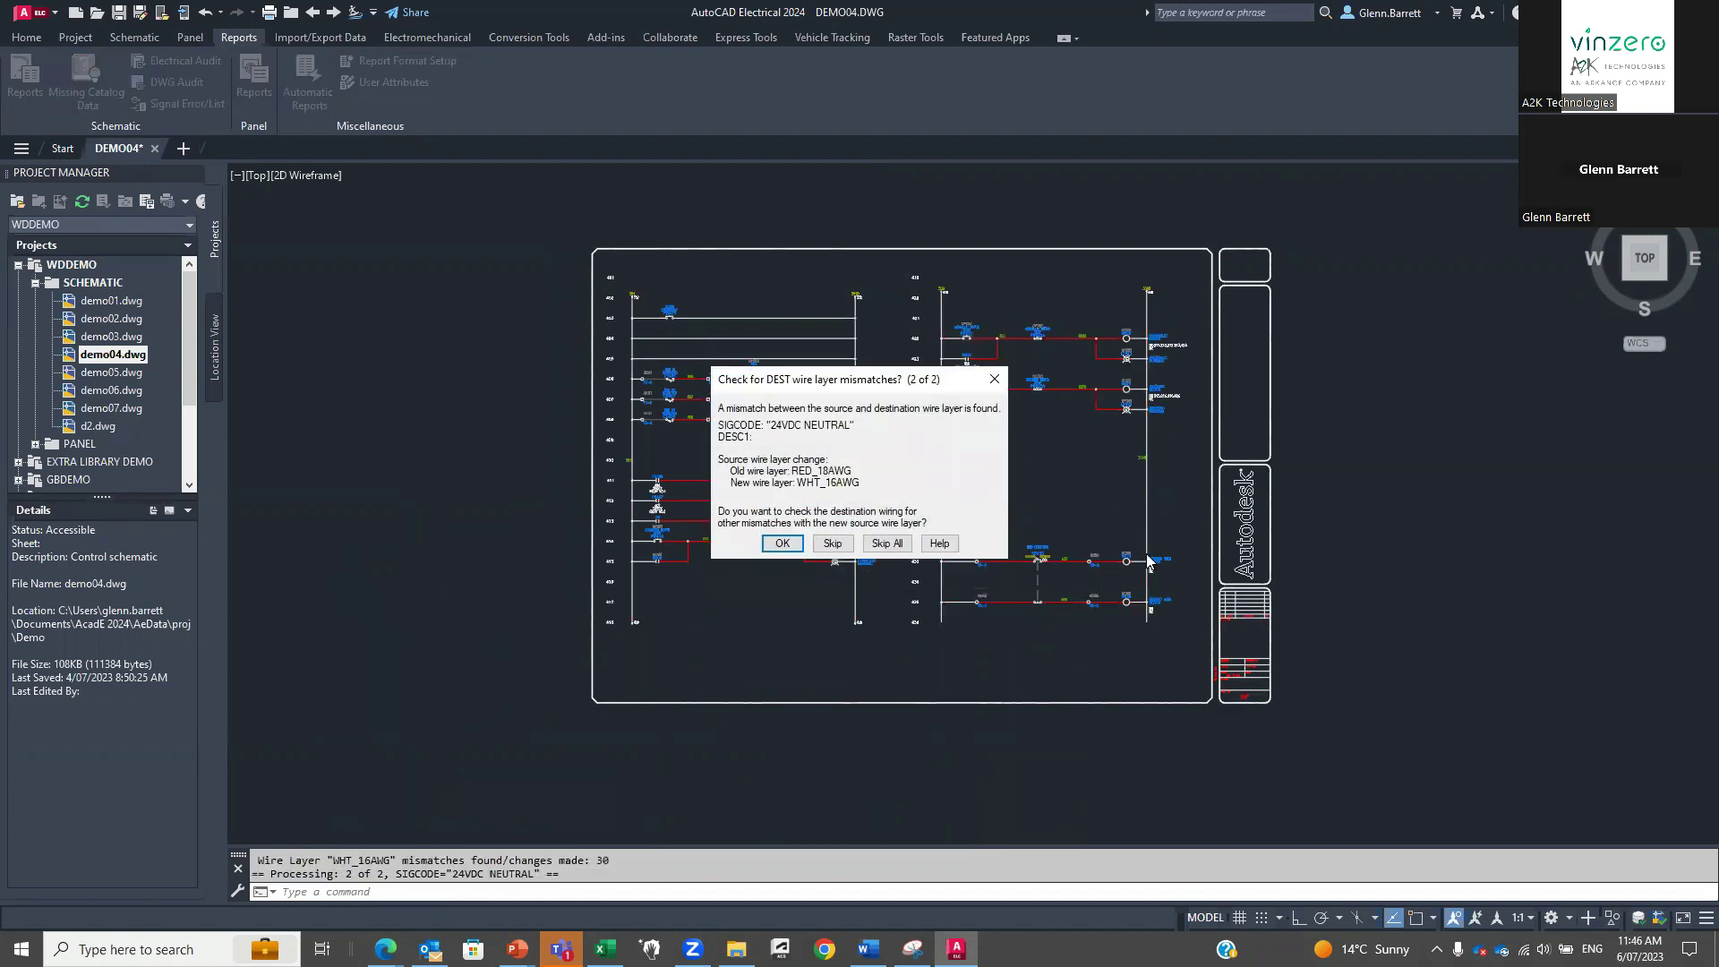
{"action": "left_click", "coordinate": [781, 544]}
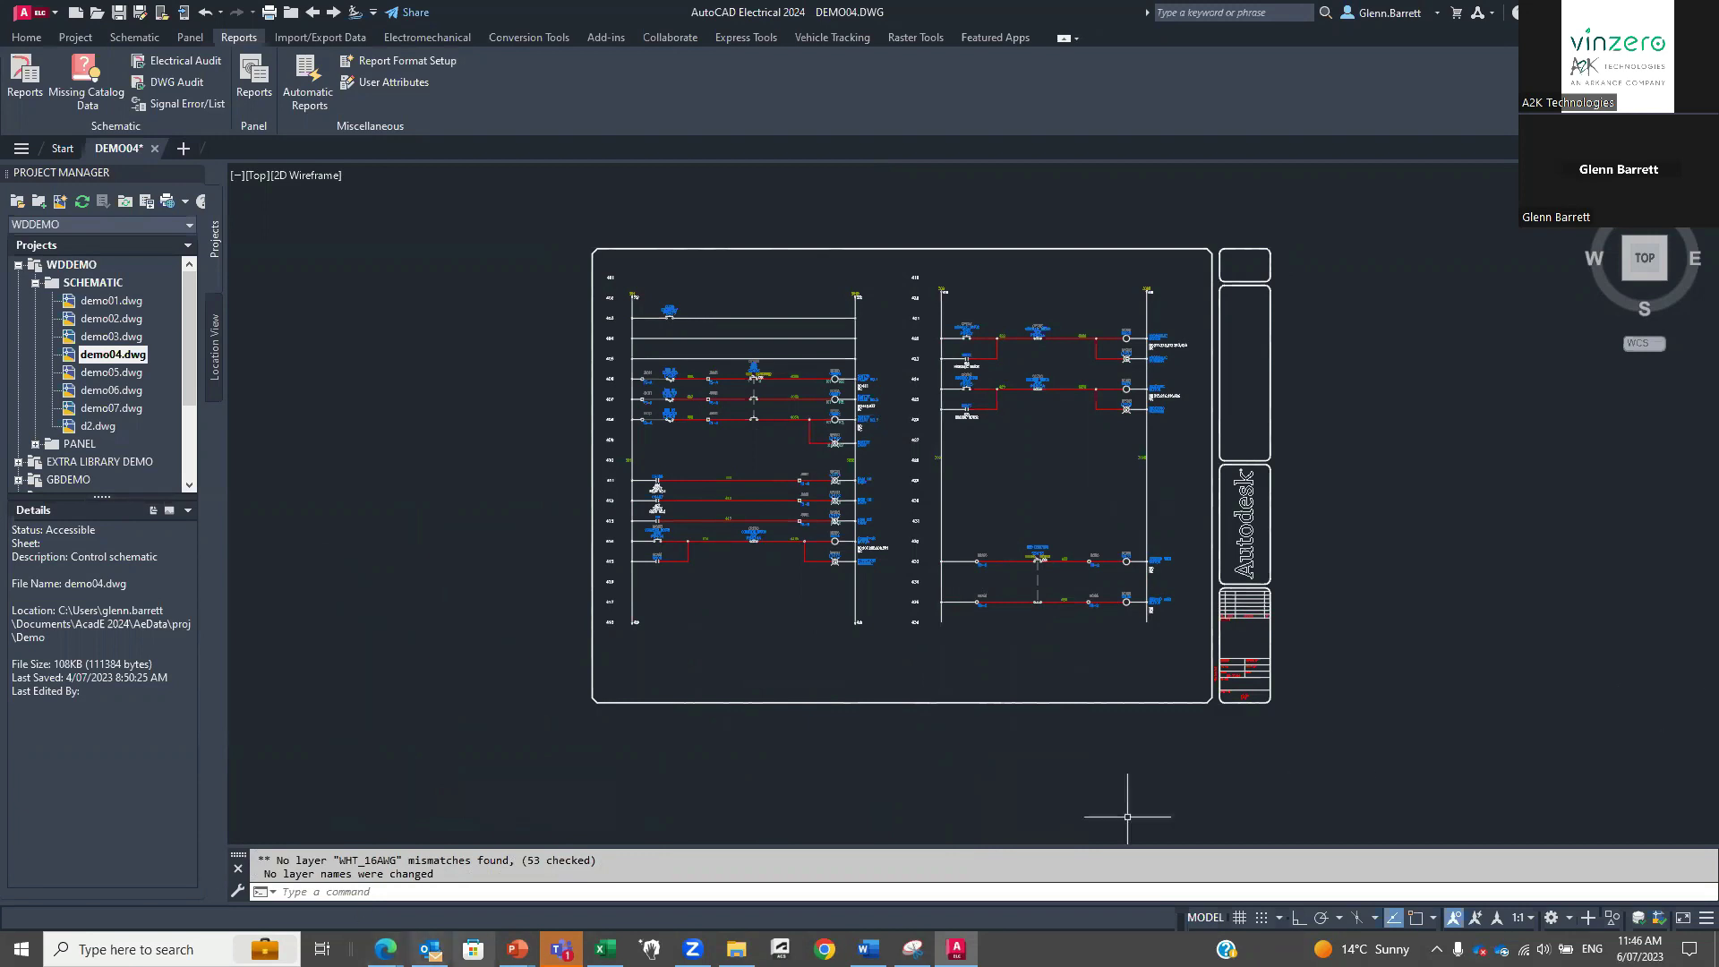
Return to the PowerPoint slide show and advance to the More Catalog Content slide.
{"action": "left_click", "coordinate": [518, 948]}
{"action": "left_click", "coordinate": [532, 870]}
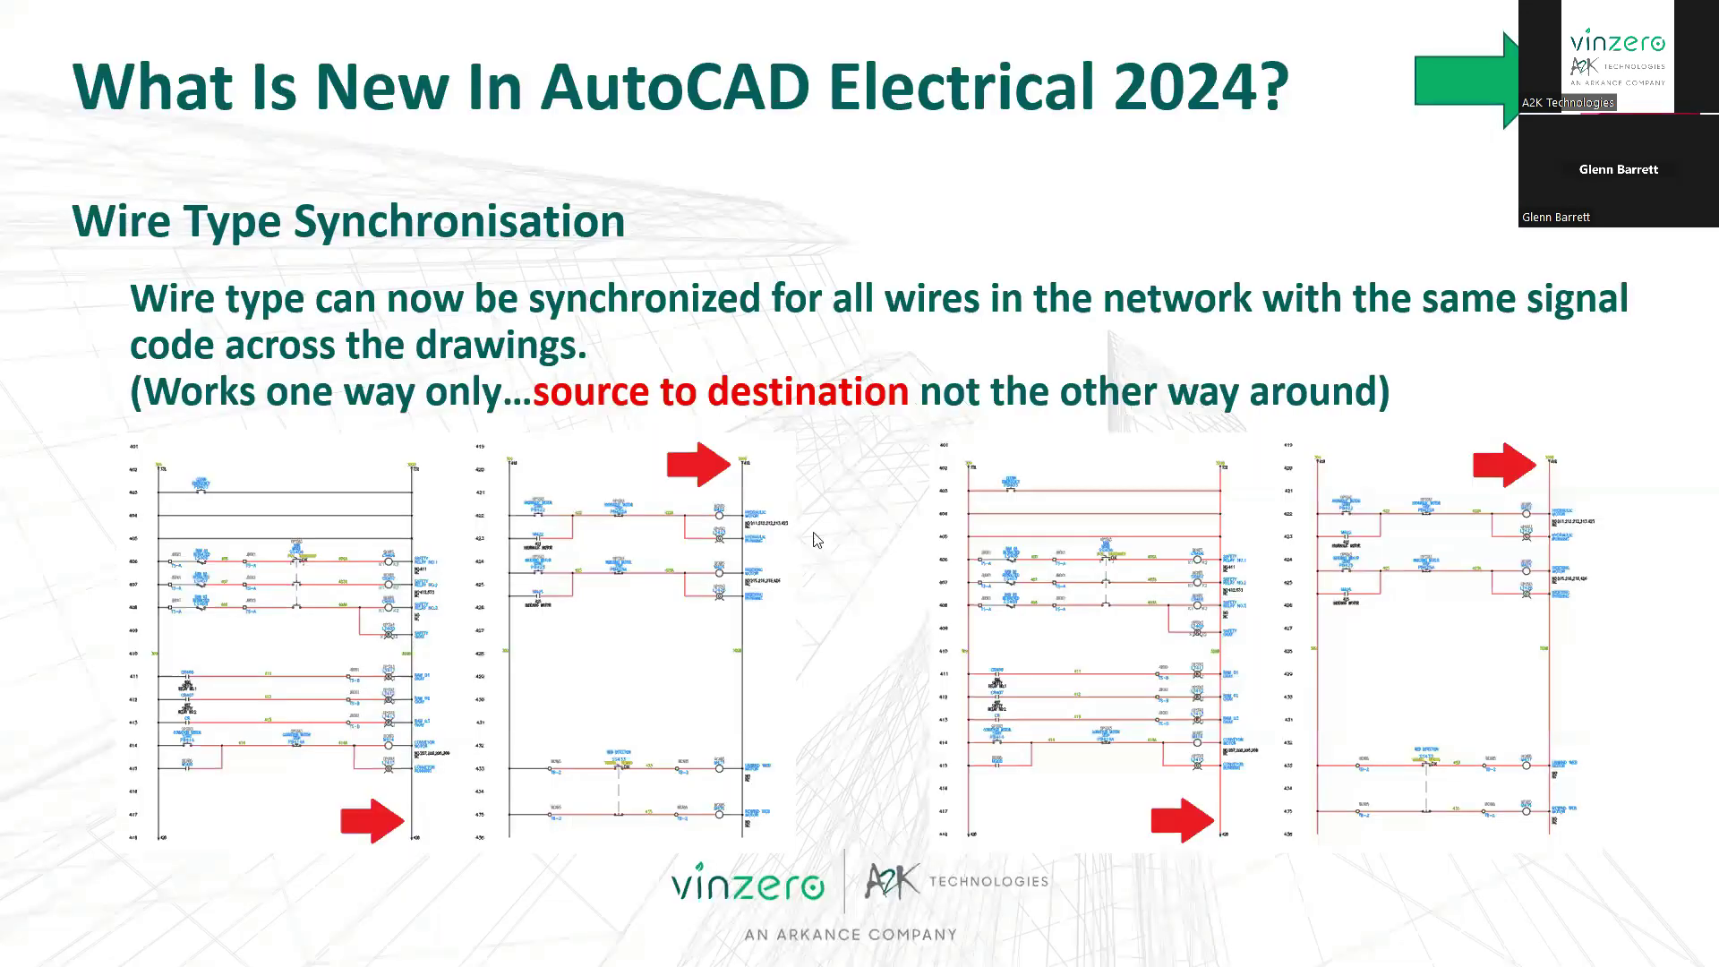
{"action": "left_click", "coordinate": [780, 523]}
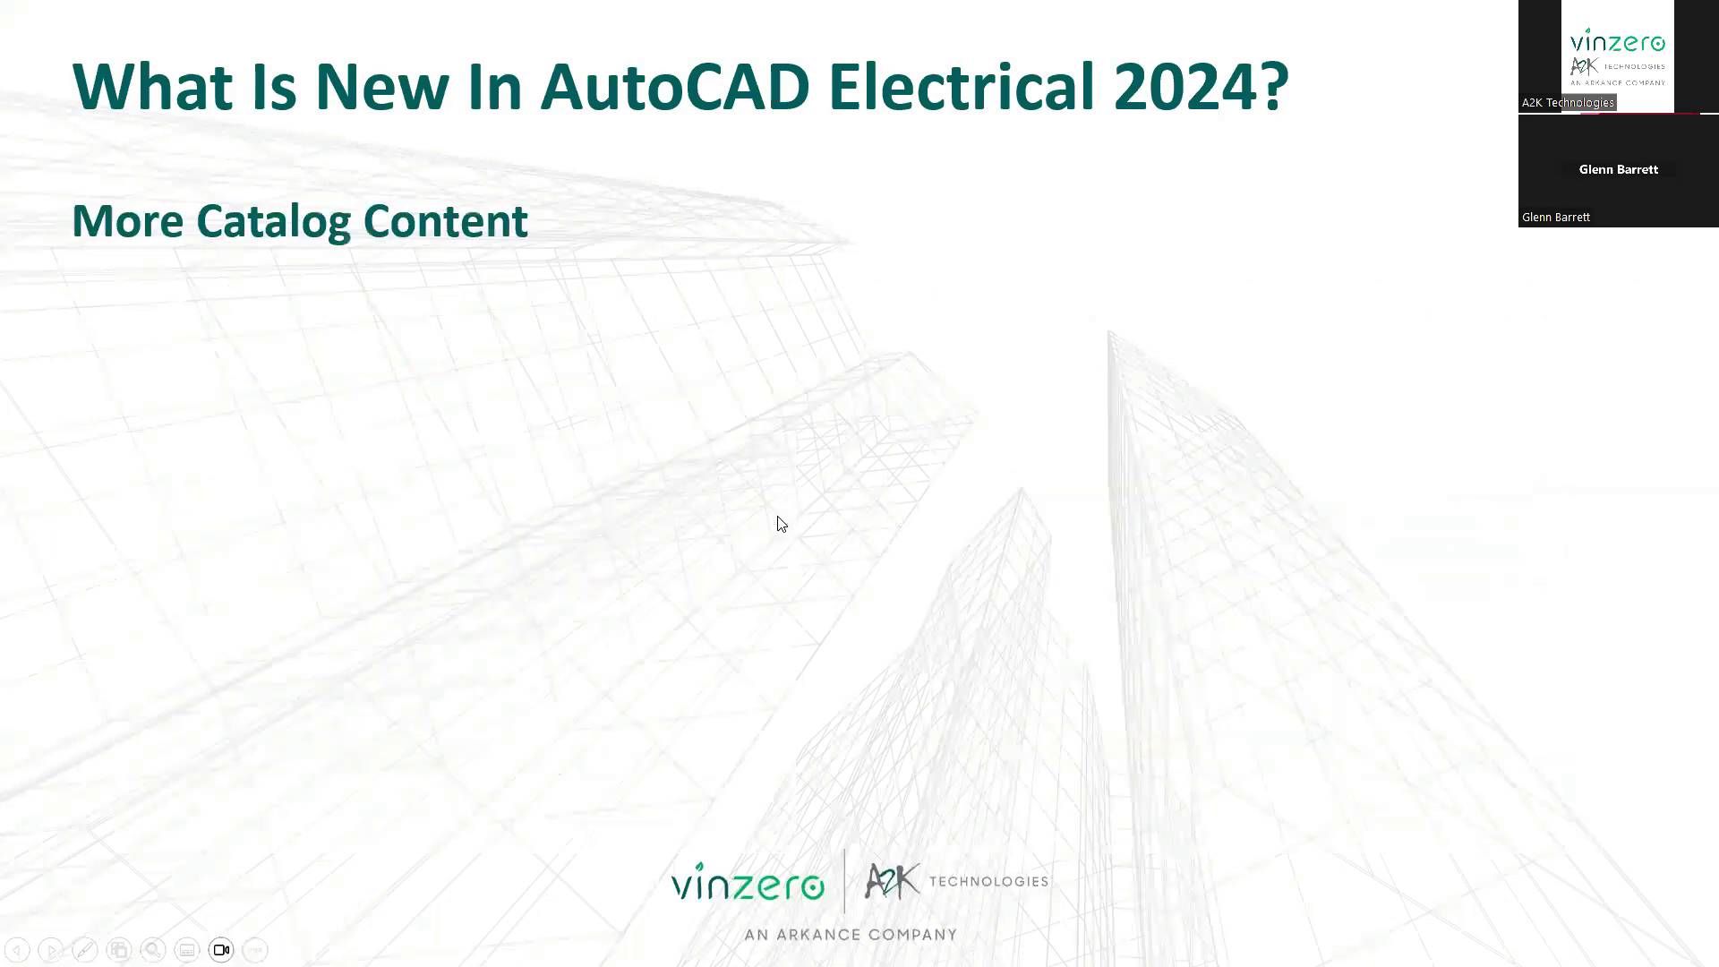
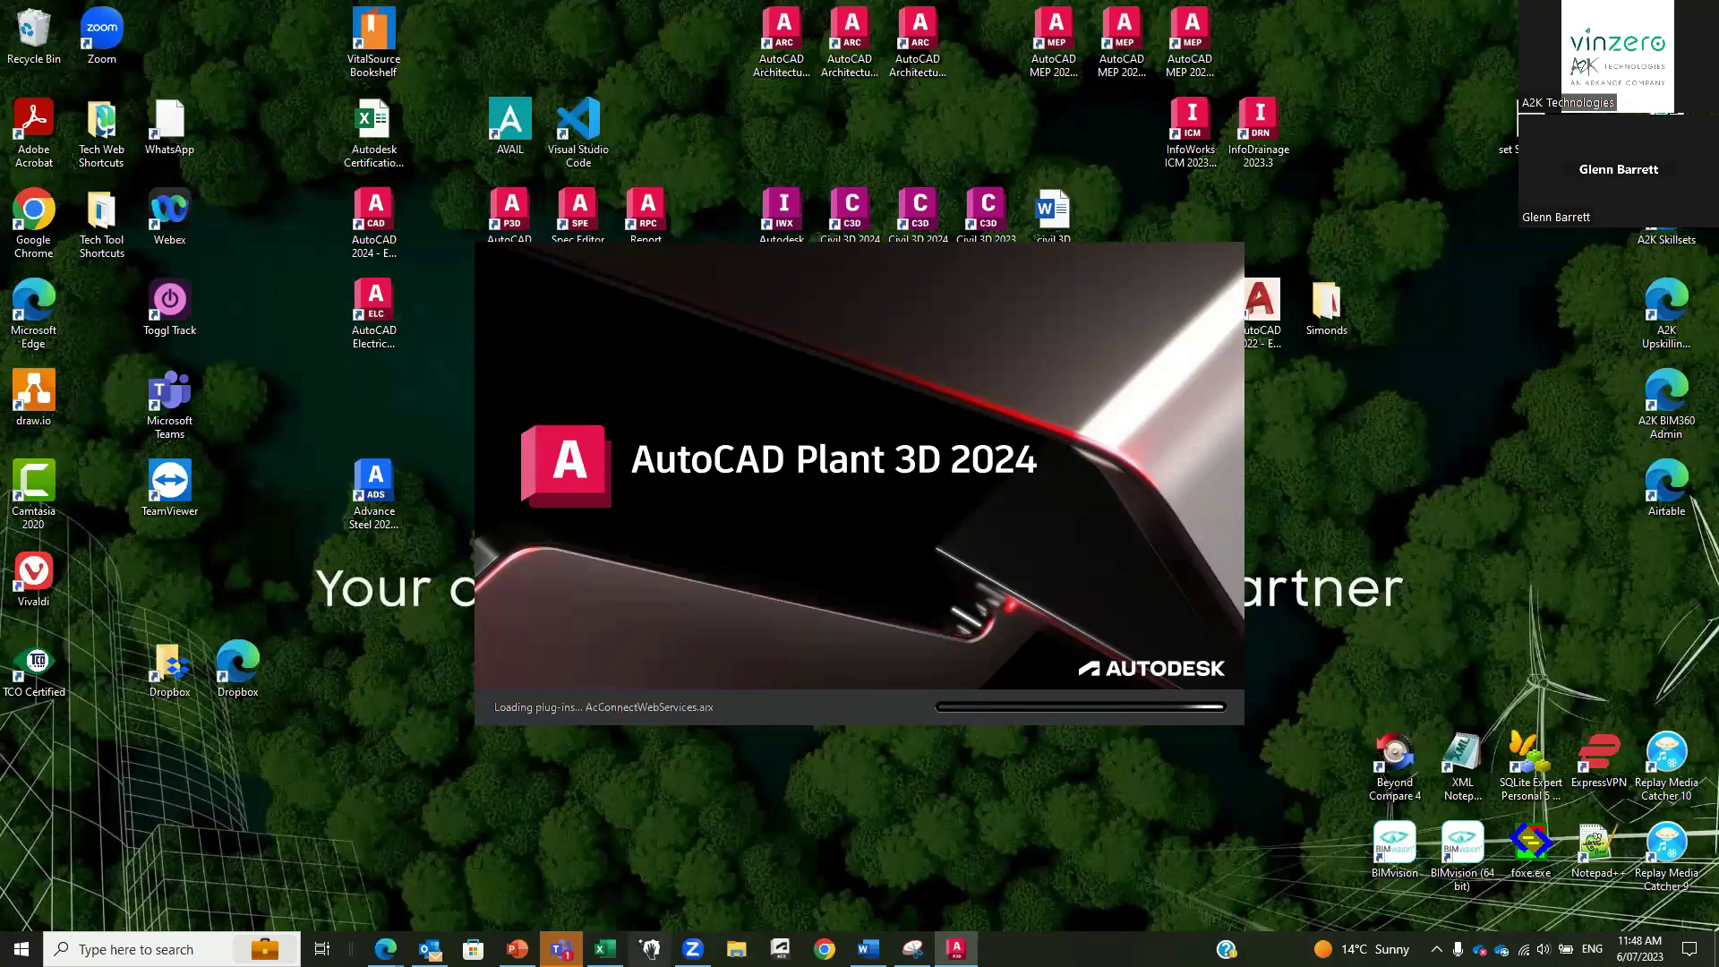
Present the PowerPoint deck from slide 35 with the slide show swapped onto the shared screen, and reveal the Table Setups heading.
{"action": "left_click", "coordinate": [518, 948]}
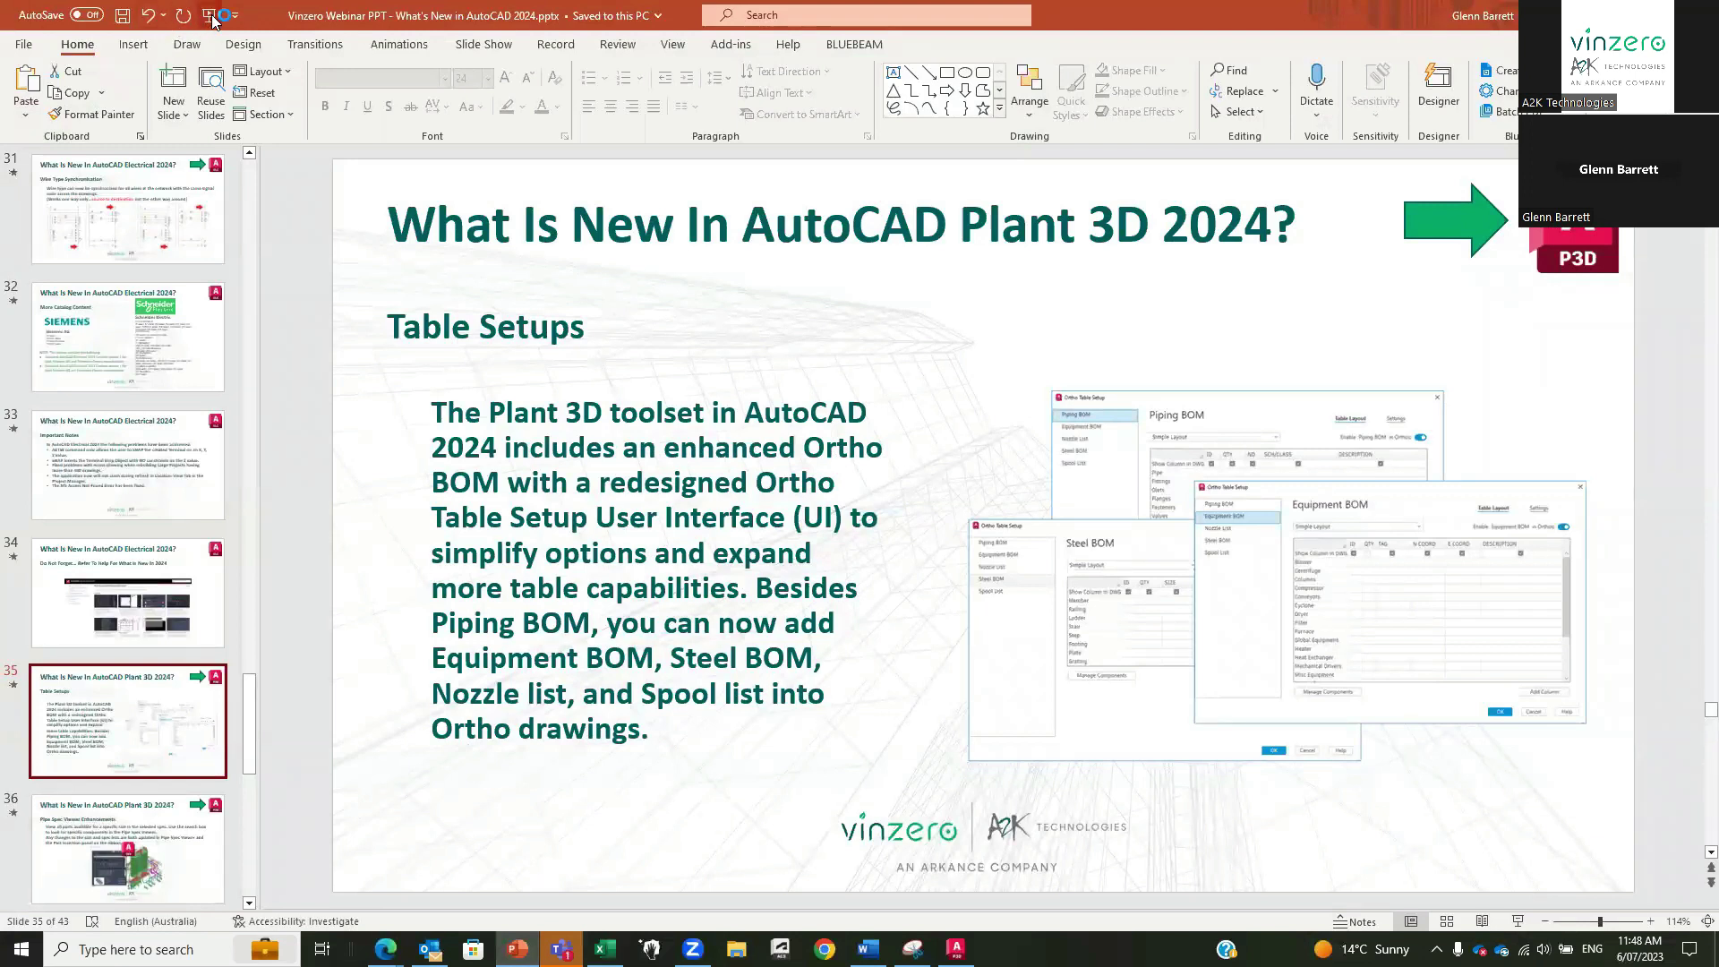
{"action": "left_click", "coordinate": [1519, 921]}
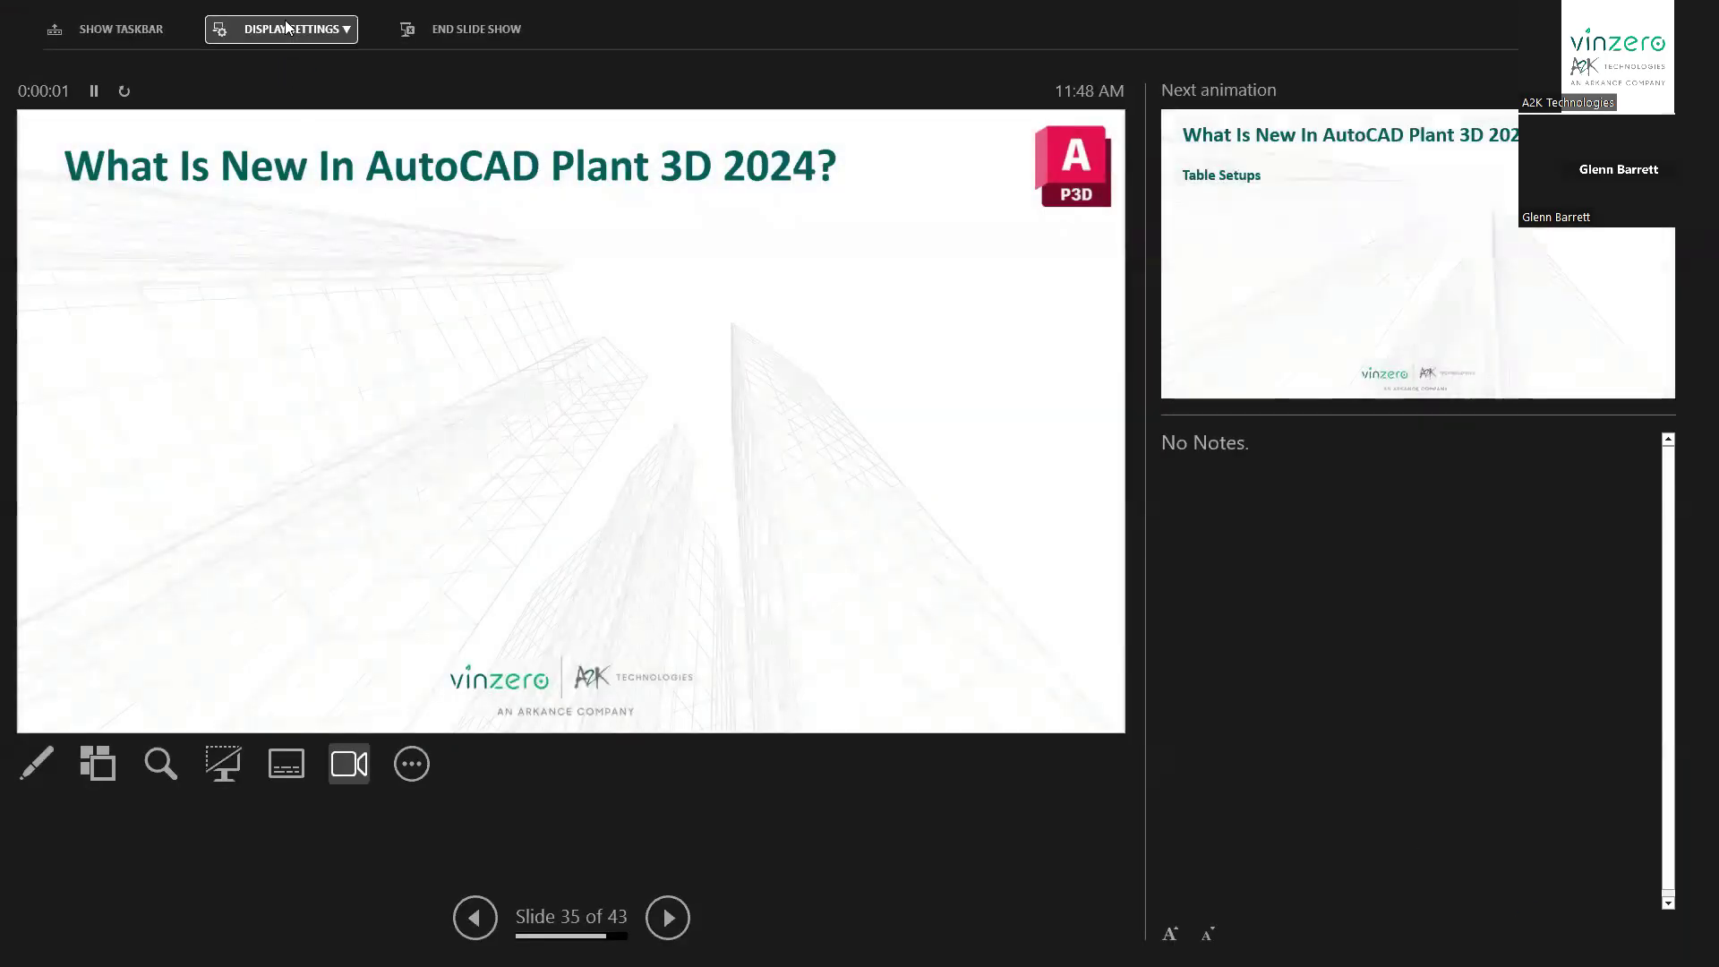
{"action": "left_click", "coordinate": [286, 27]}
{"action": "left_click", "coordinate": [279, 66]}
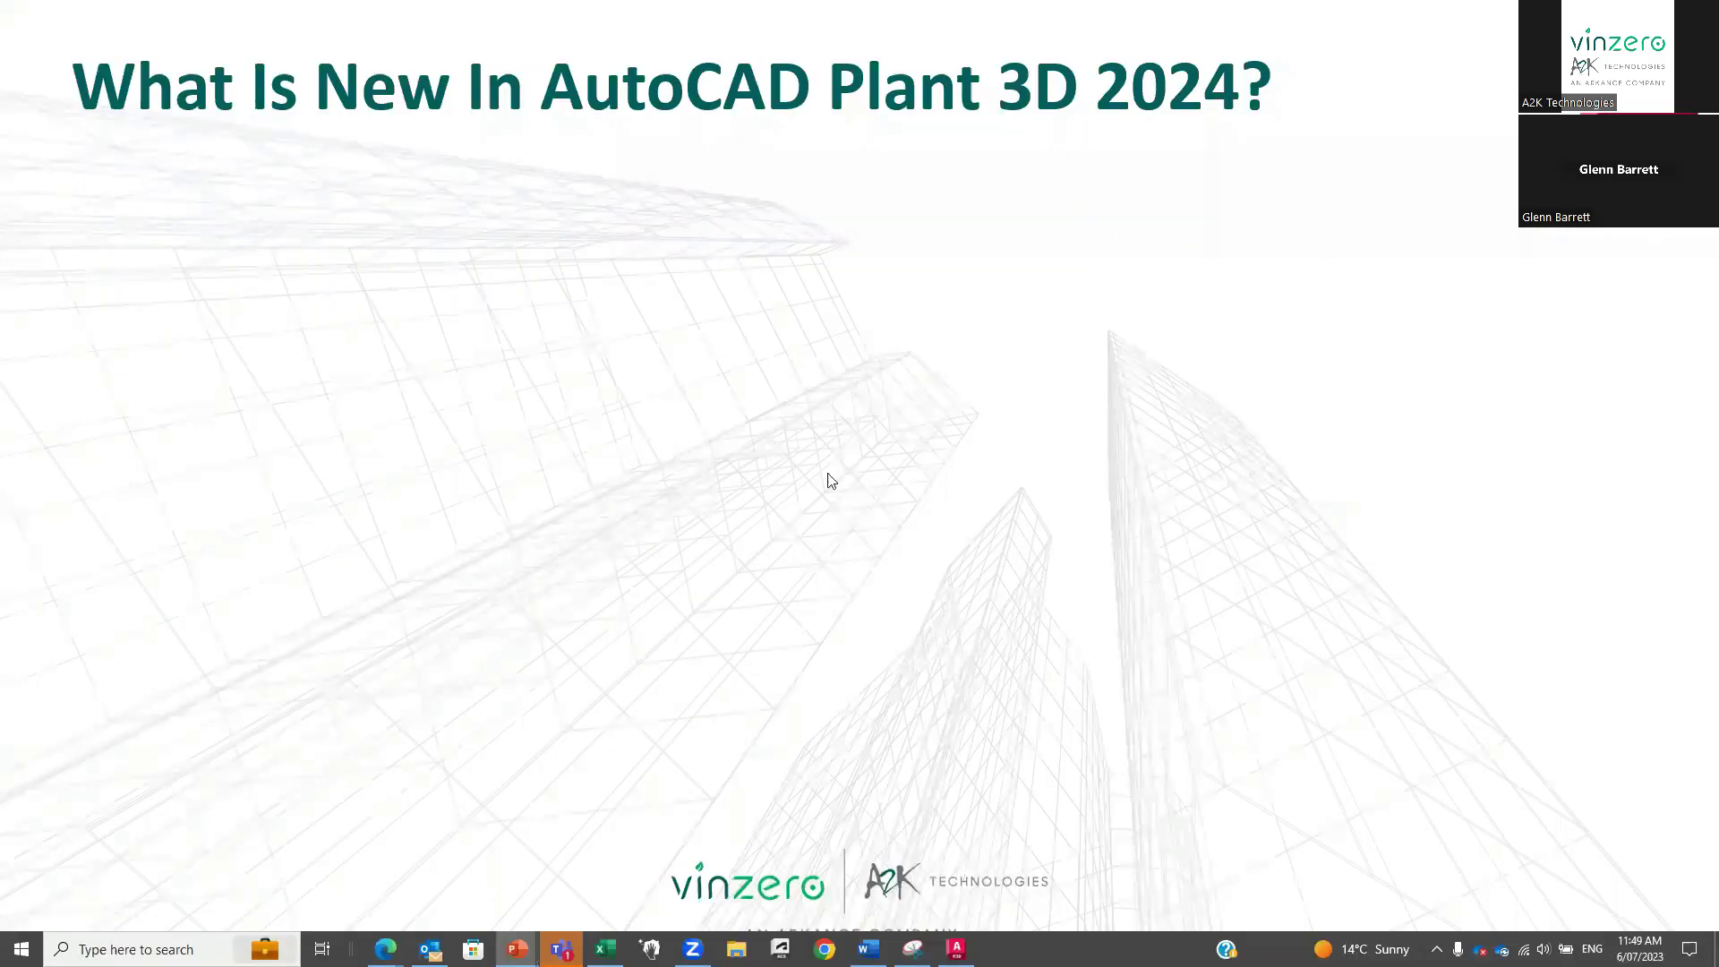
{"action": "left_click", "coordinate": [825, 597]}
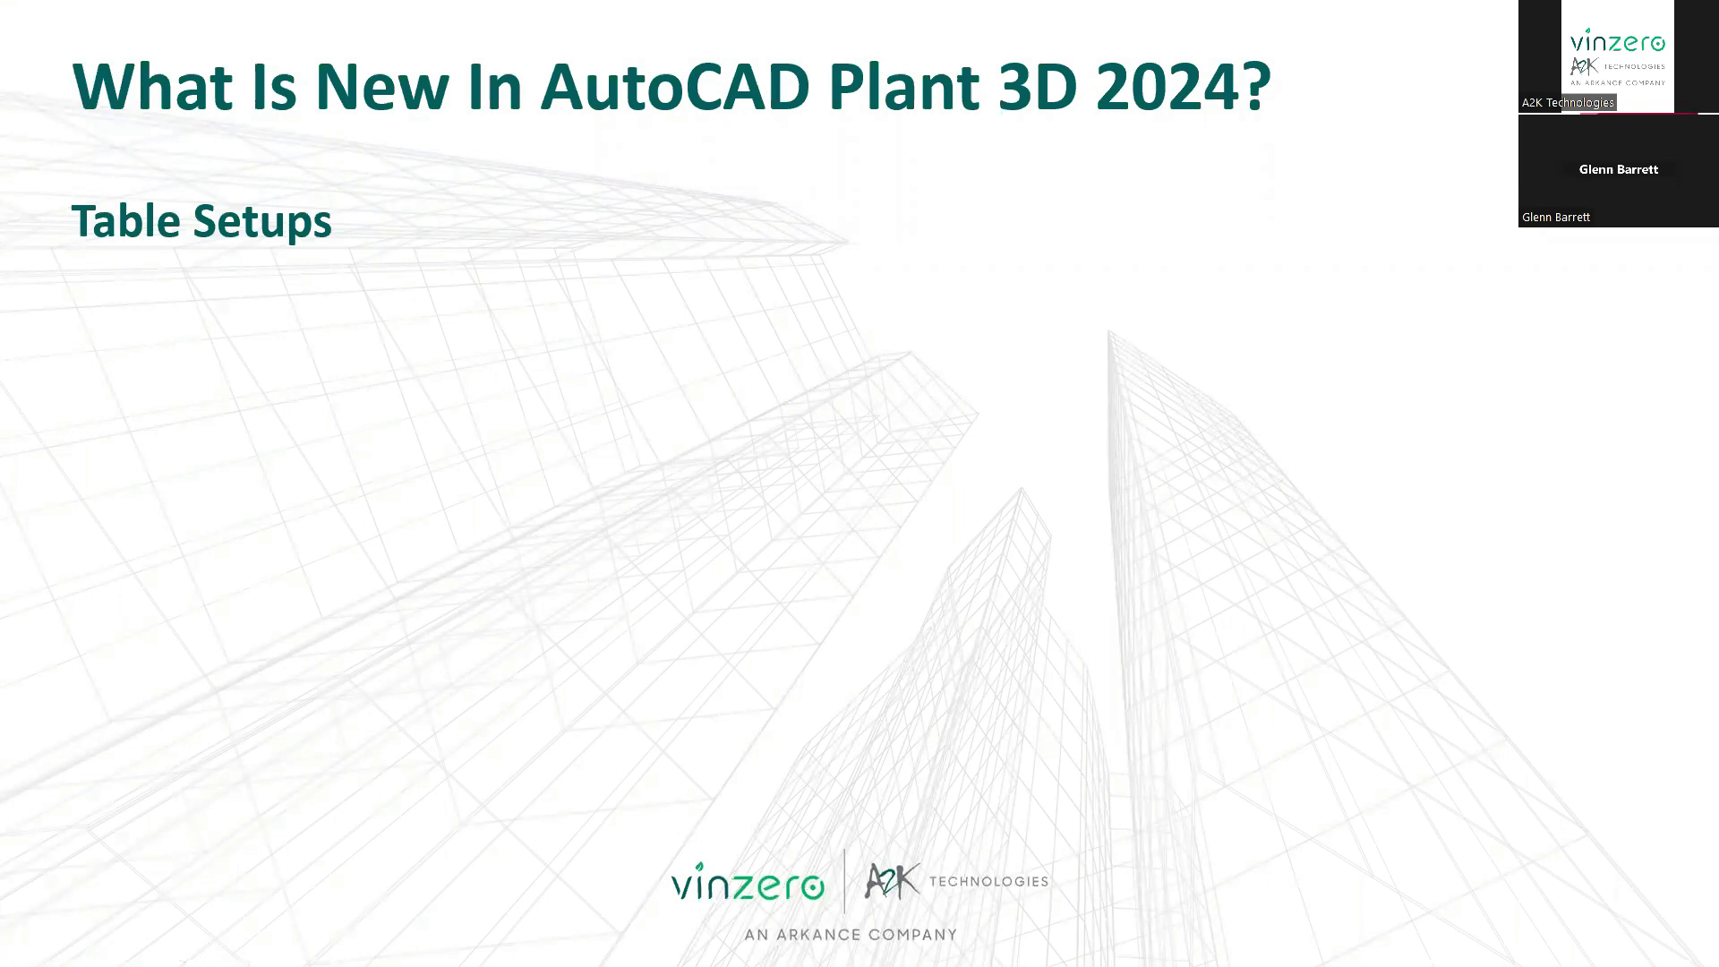
View the enlarged Plant 3D ortho BOM image, close its duplicate browser tab and return to the PowerPoint slide show.
{"action": "left_click", "coordinate": [356, 458]}
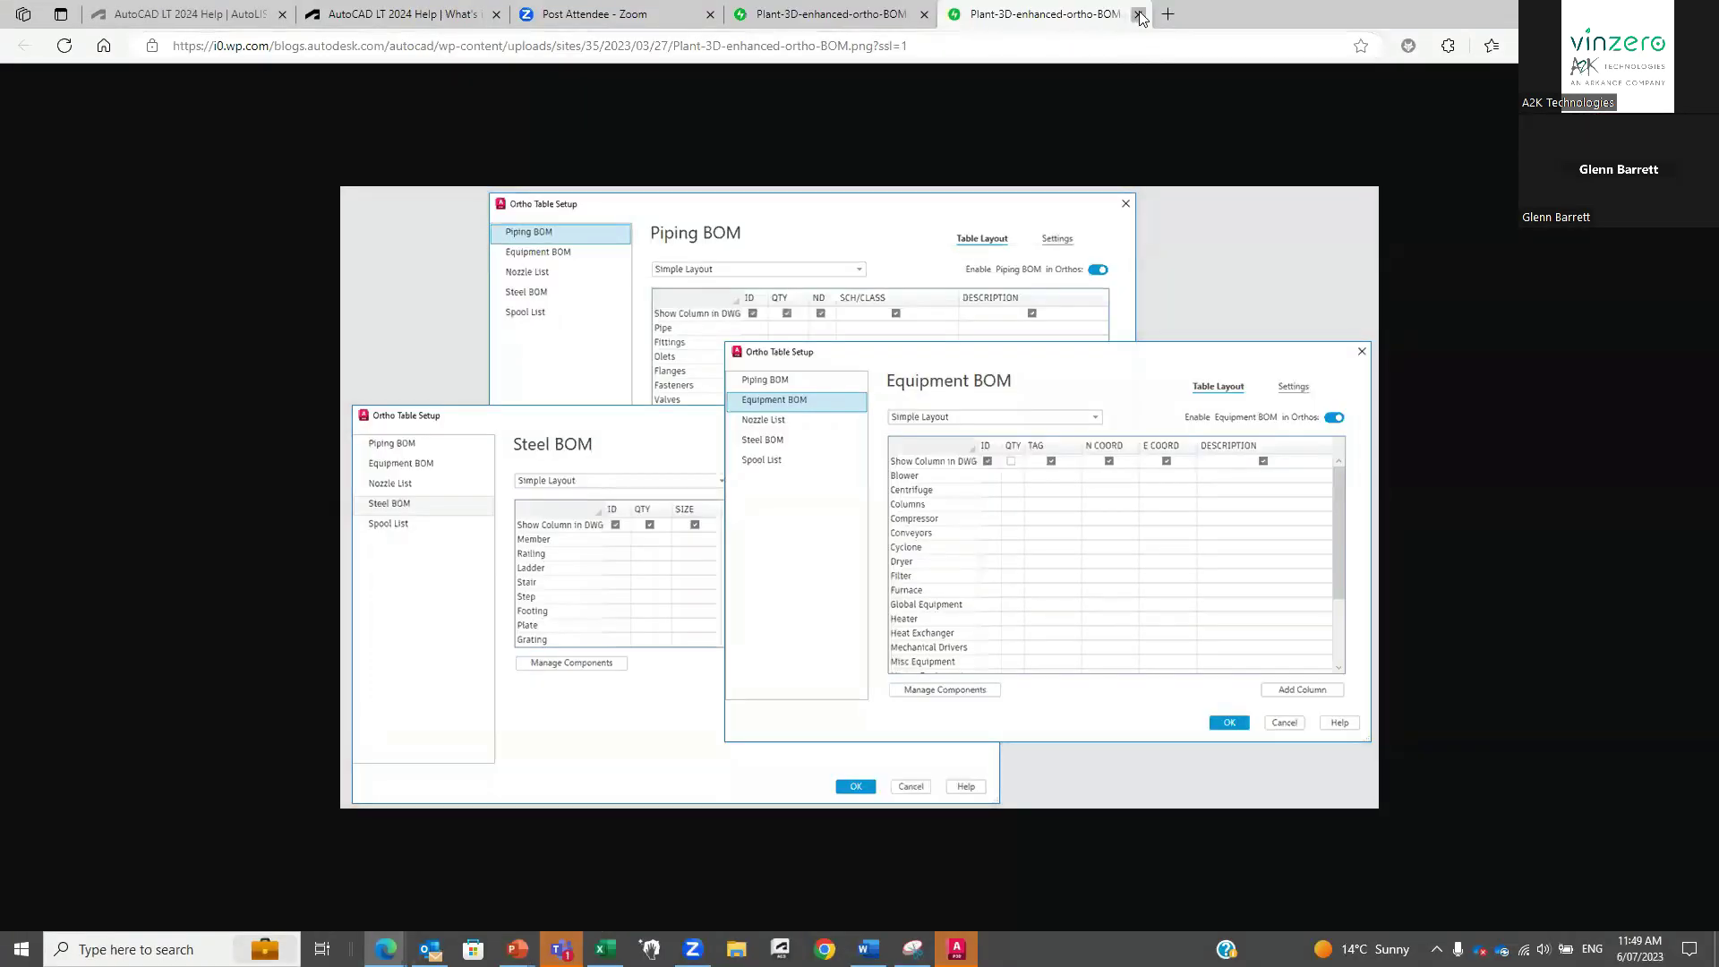
{"action": "left_click", "coordinate": [1139, 16]}
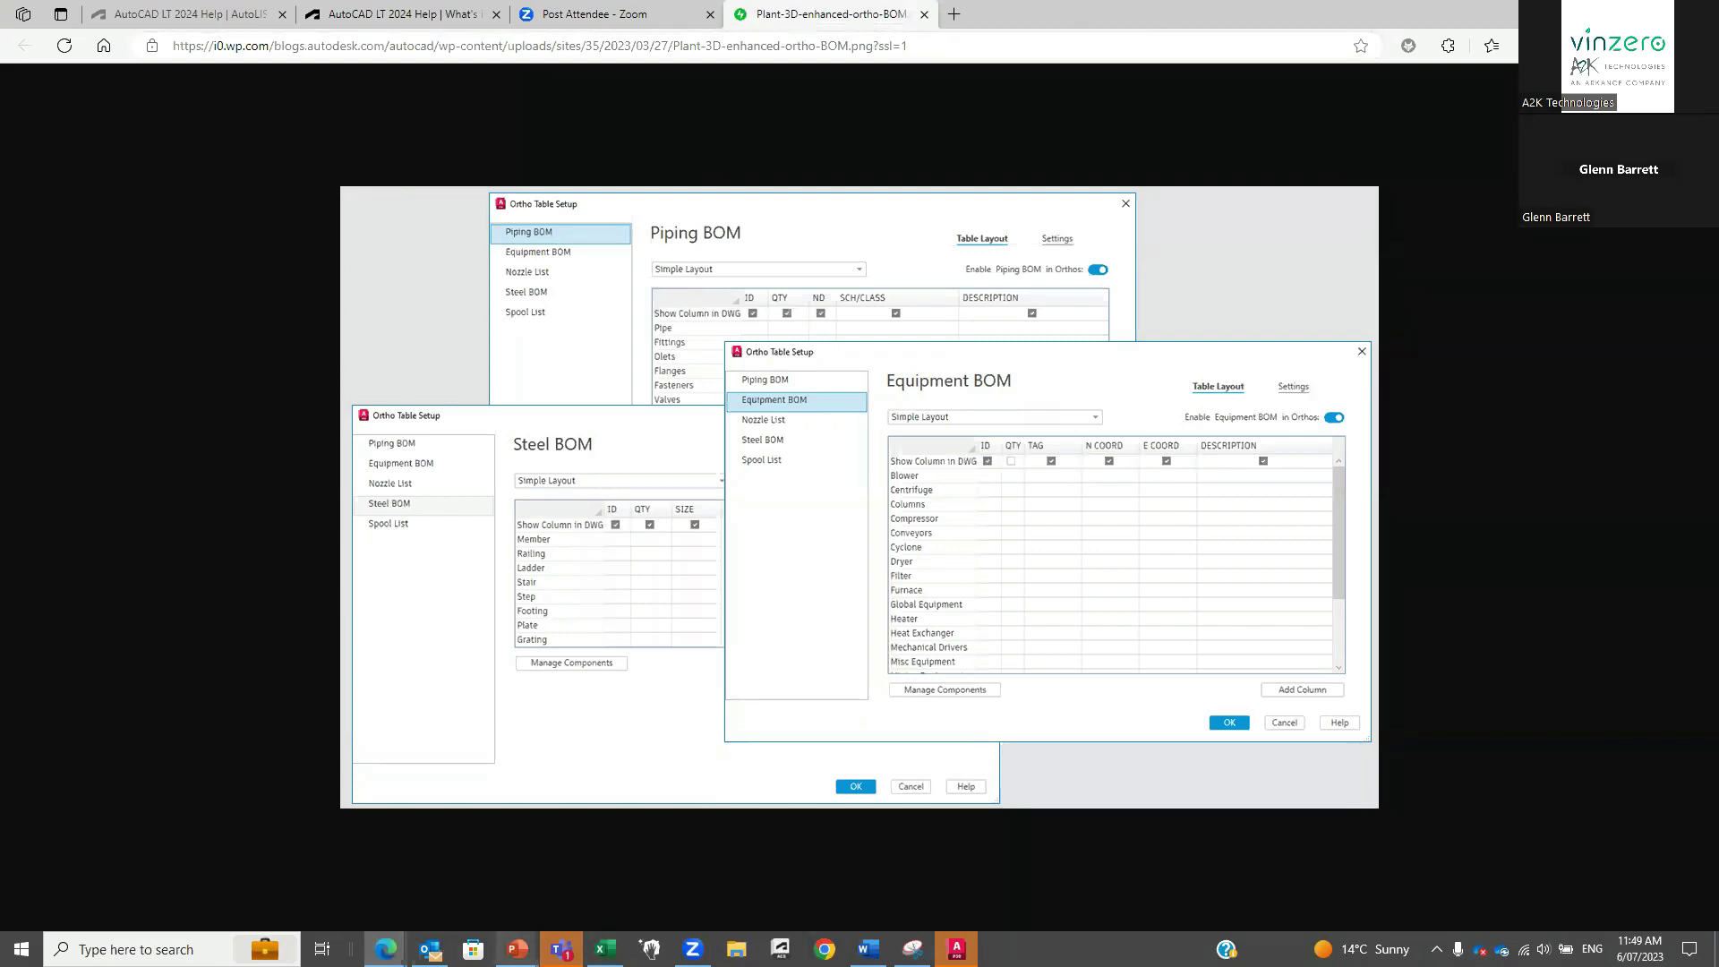
{"action": "mouse_move", "coordinate": [517, 949]}
{"action": "left_click", "coordinate": [591, 853]}
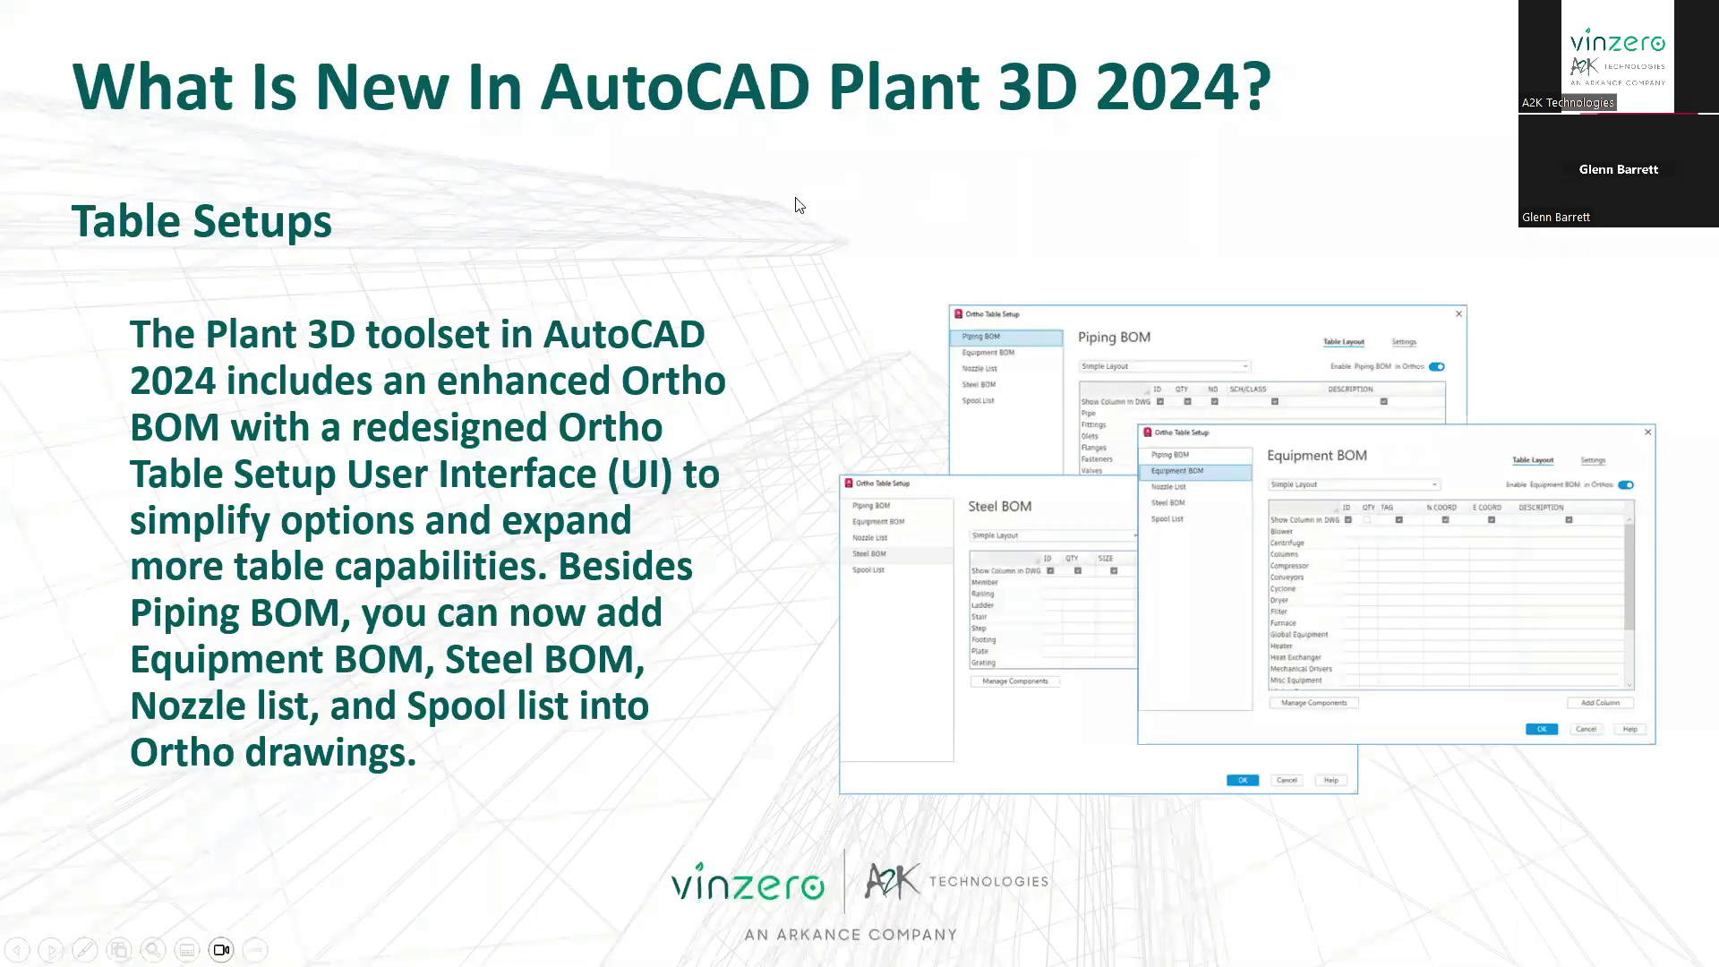
Switch to AutoCAD Plant 3D and make VA2K Plant 3D Demo Set the current project.
{"action": "key", "text": "alt+Tab"}
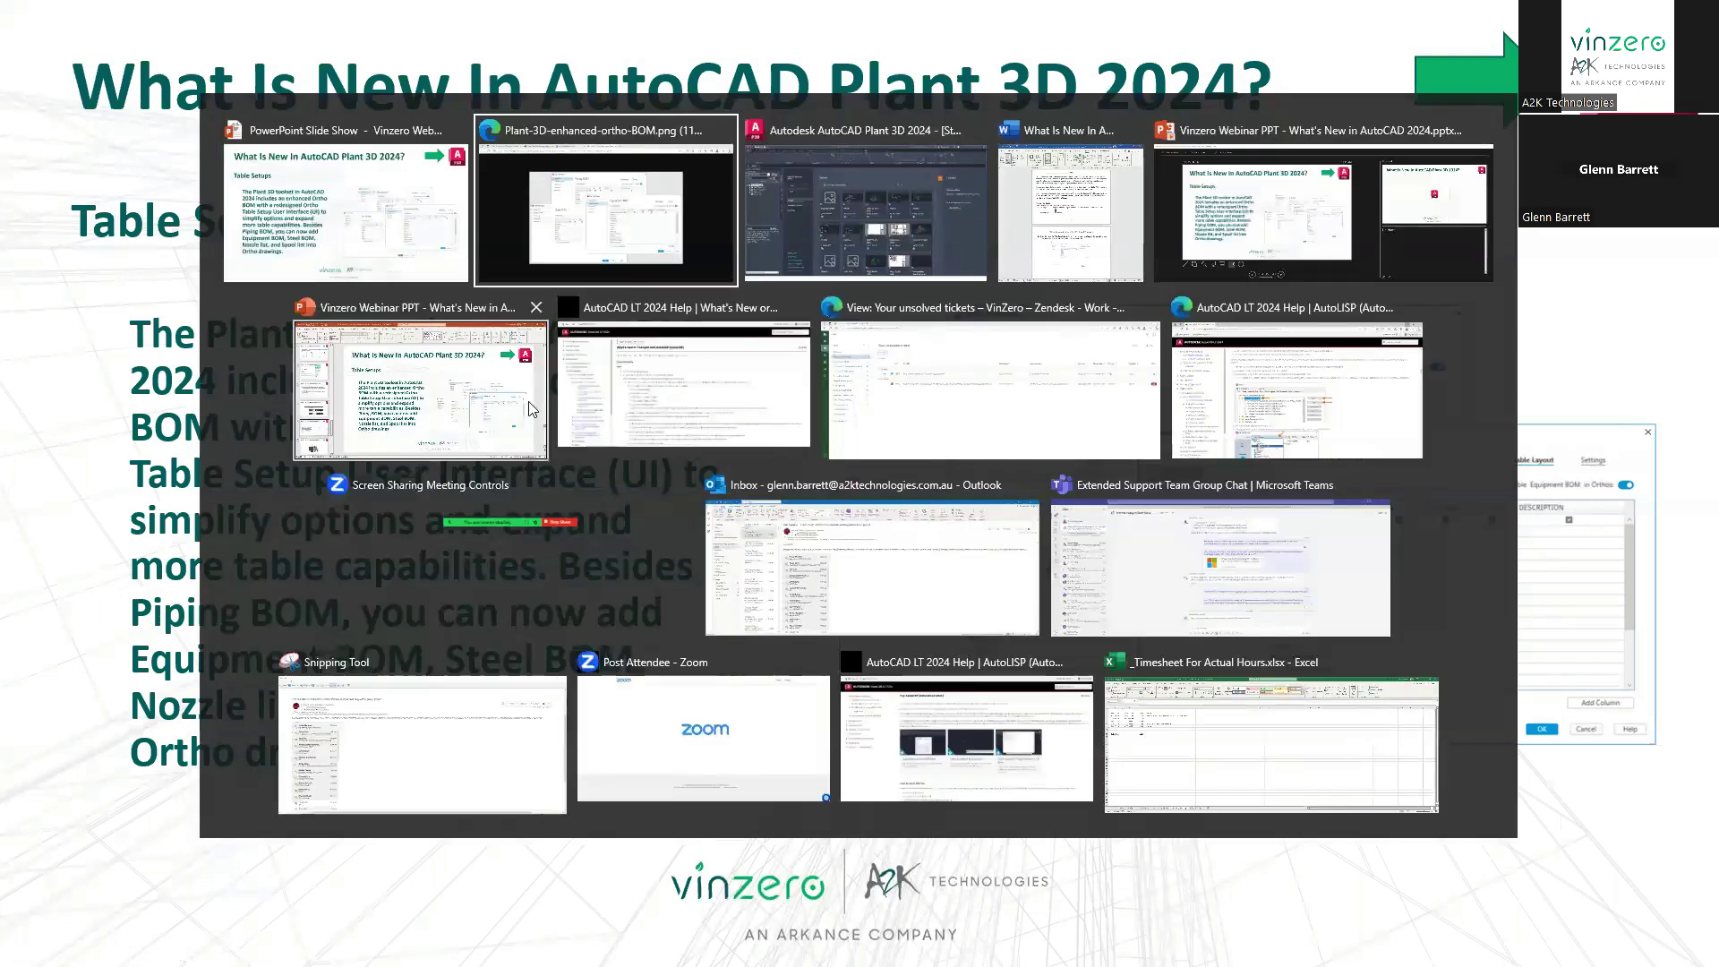
{"action": "left_click", "coordinate": [845, 200]}
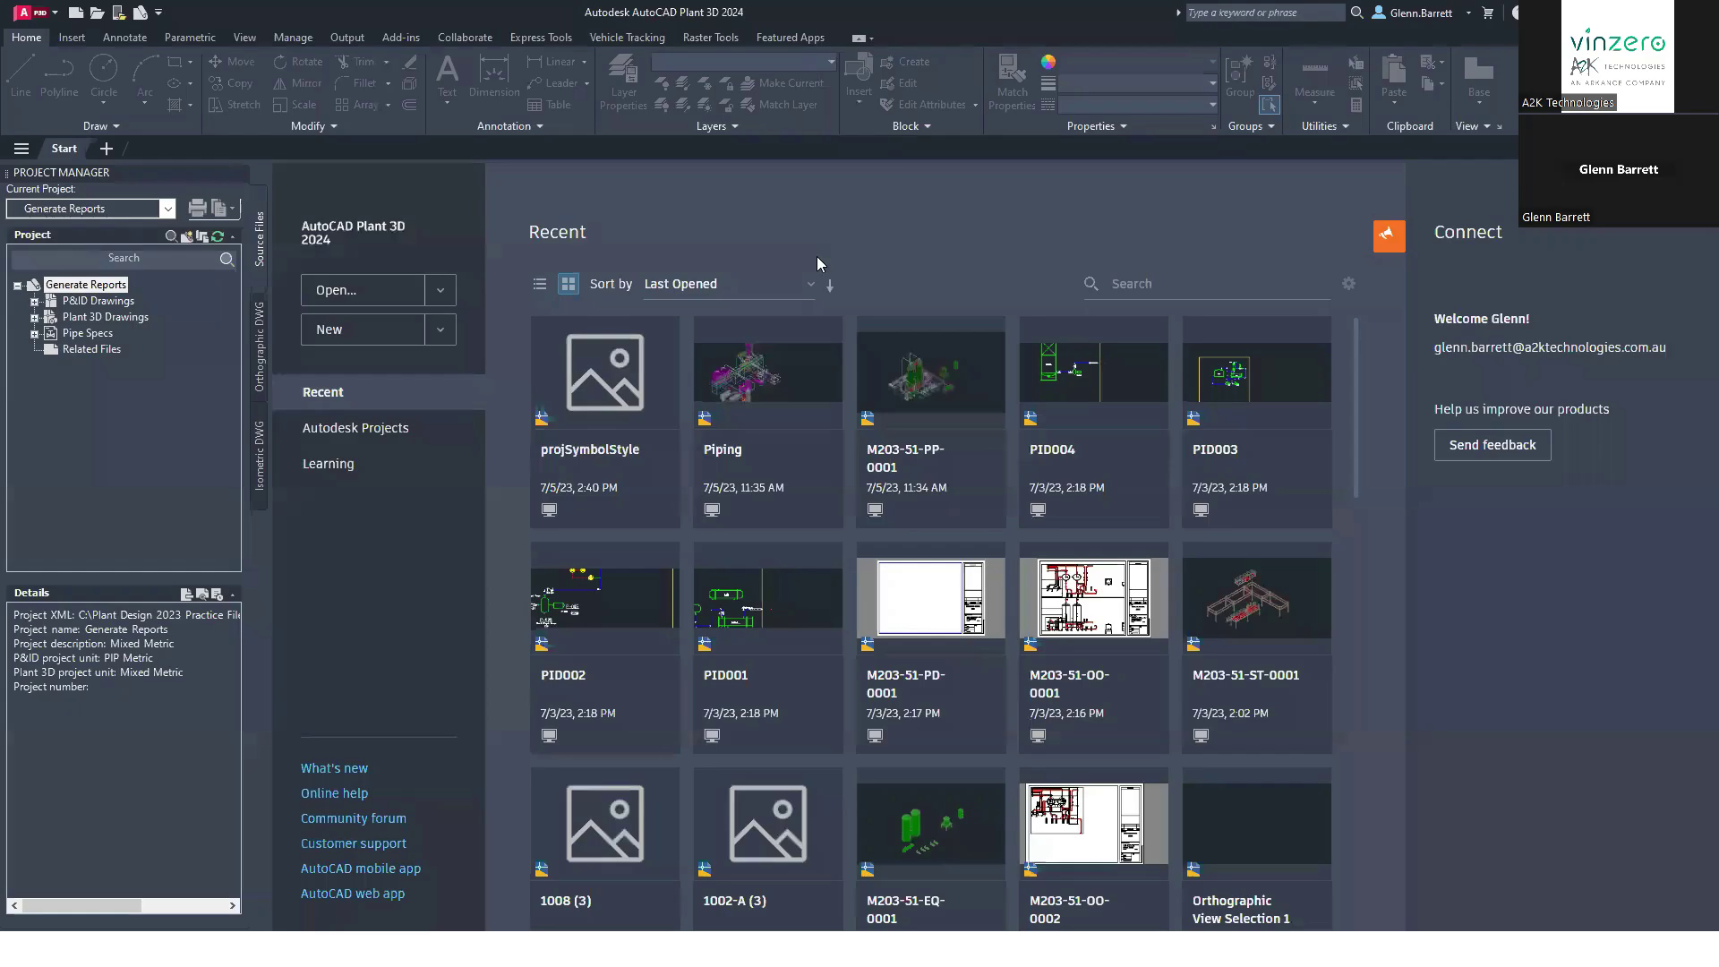
{"action": "left_click", "coordinate": [116, 207]}
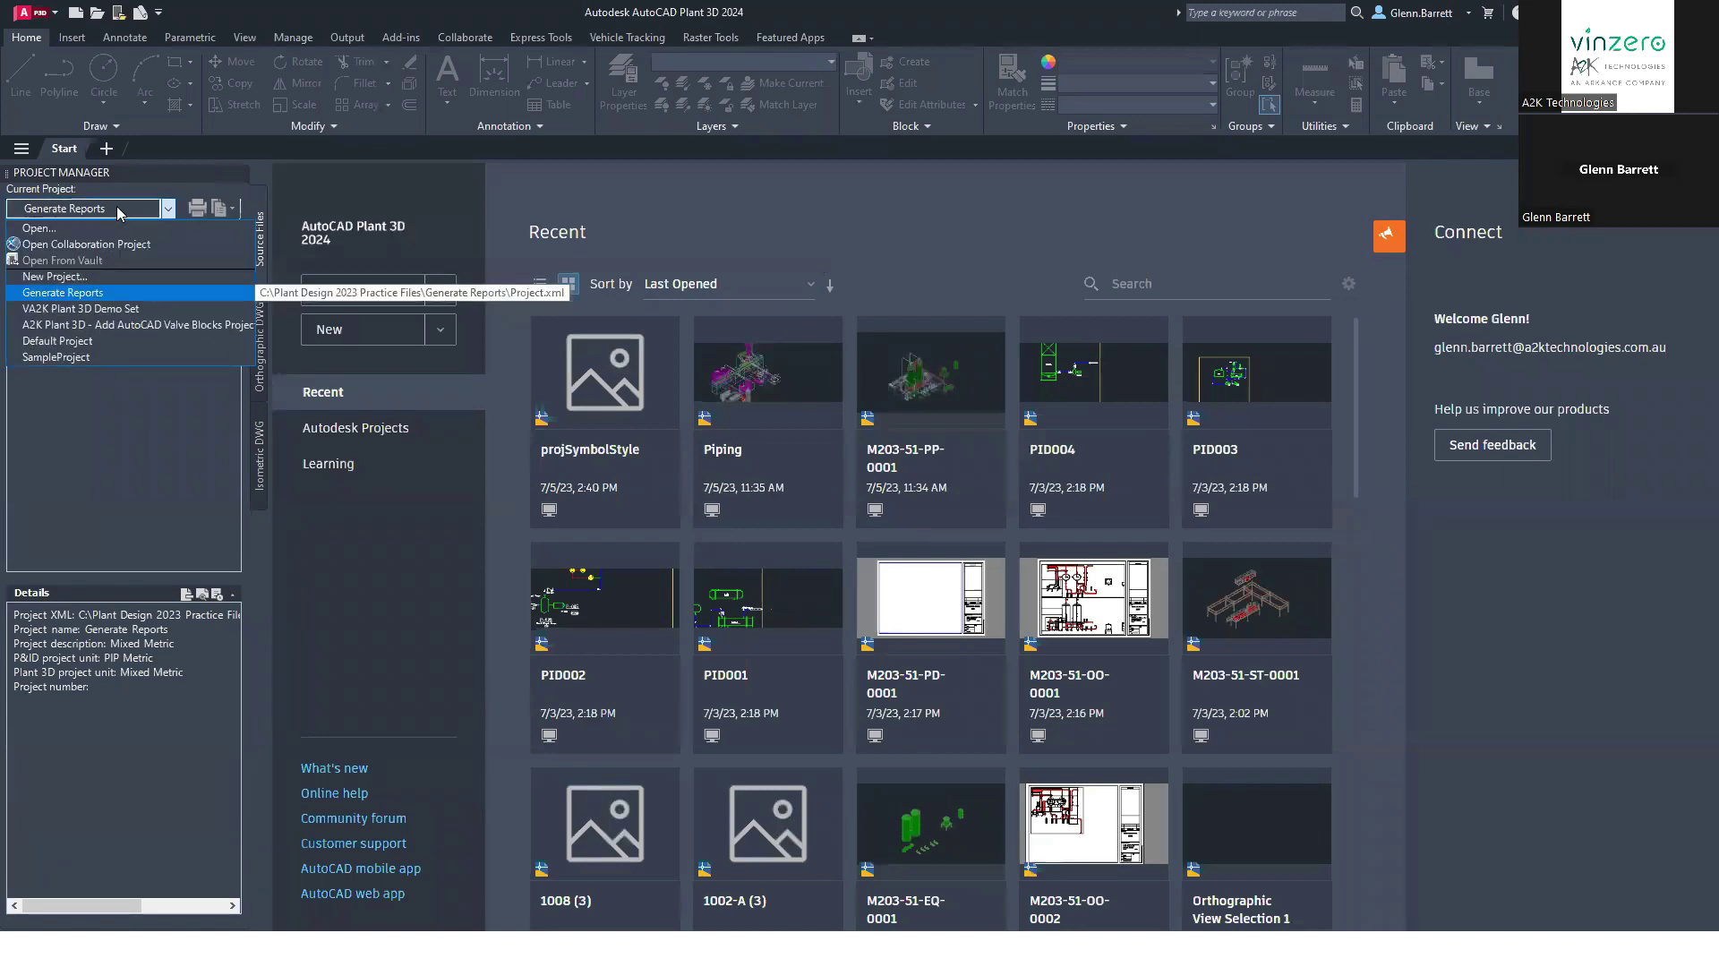
{"action": "left_click", "coordinate": [102, 310]}
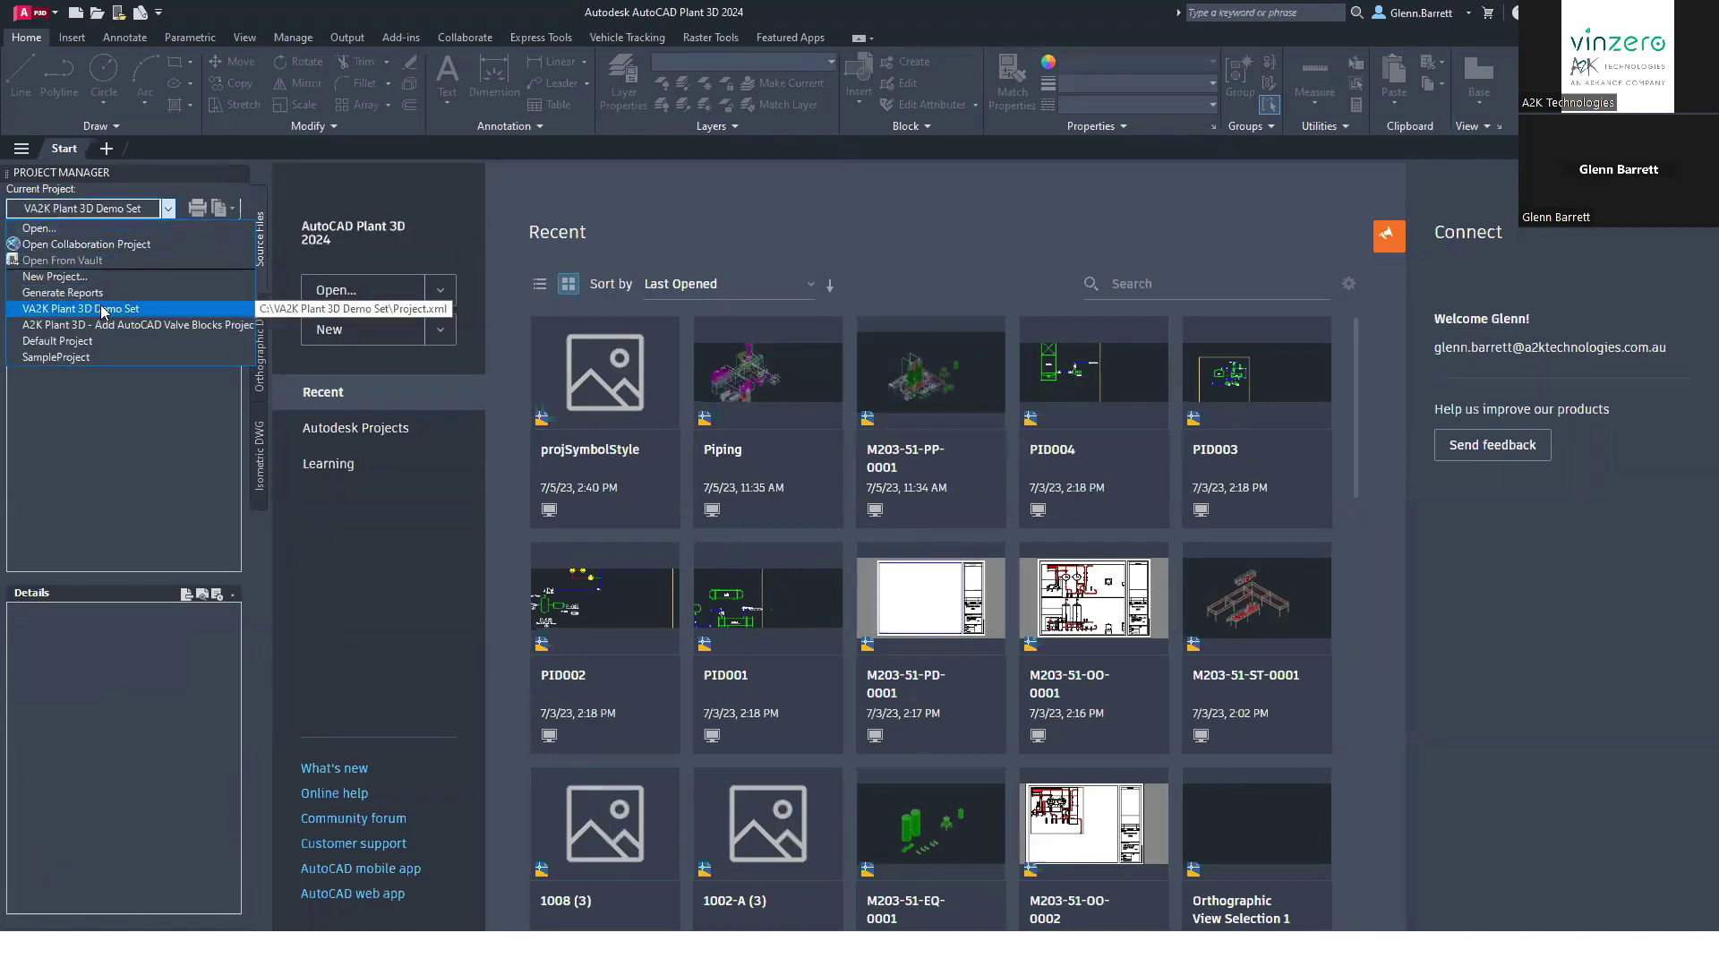
{"action": "left_click", "coordinate": [102, 310]}
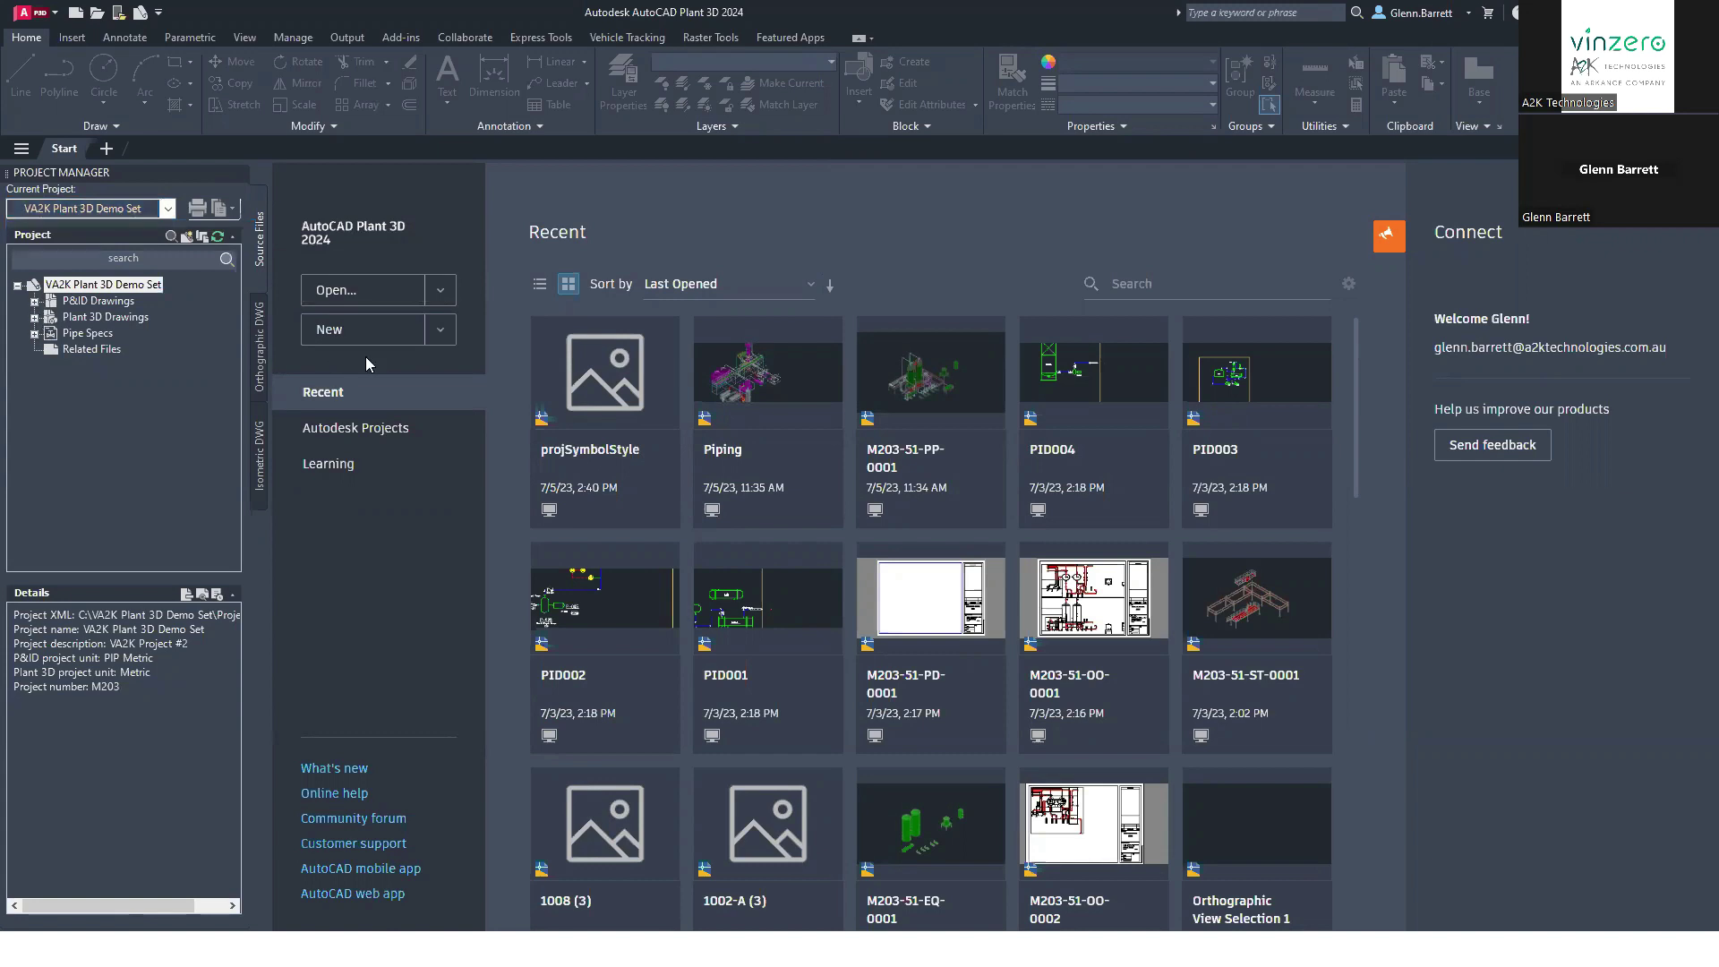
Open the orthographic drawing M203-51-OO-0002 and fit its whole sheet in view.
{"action": "left_click", "coordinate": [261, 334]}
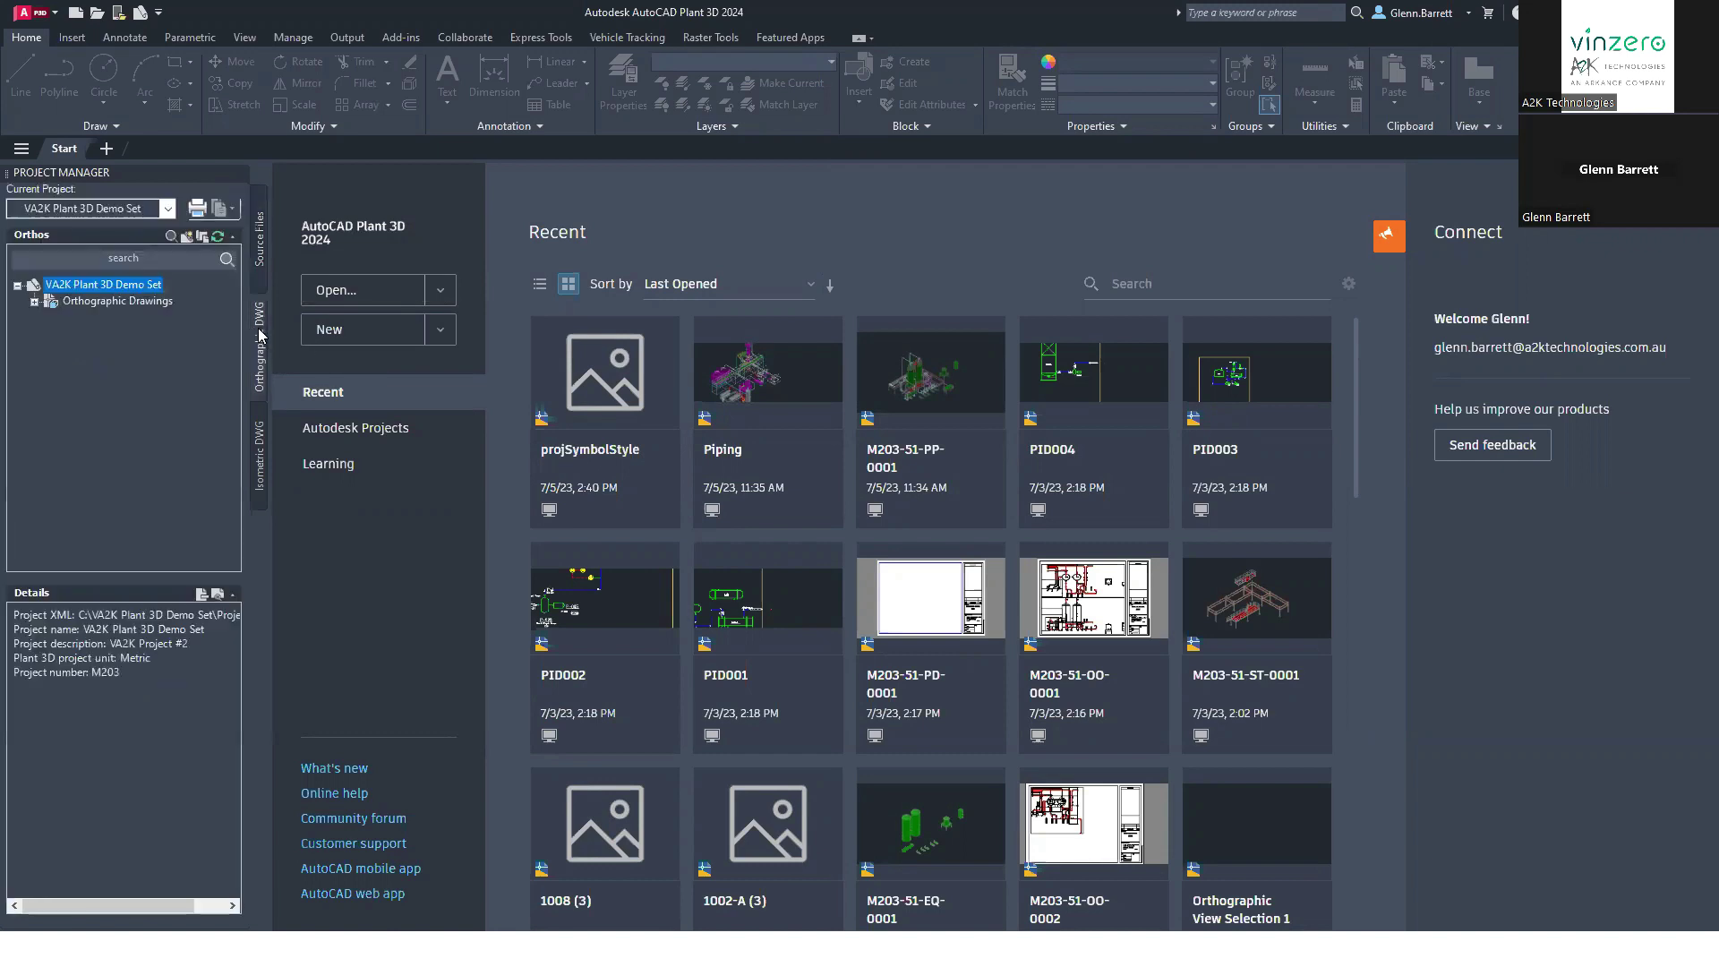
{"action": "left_click", "coordinate": [34, 304]}
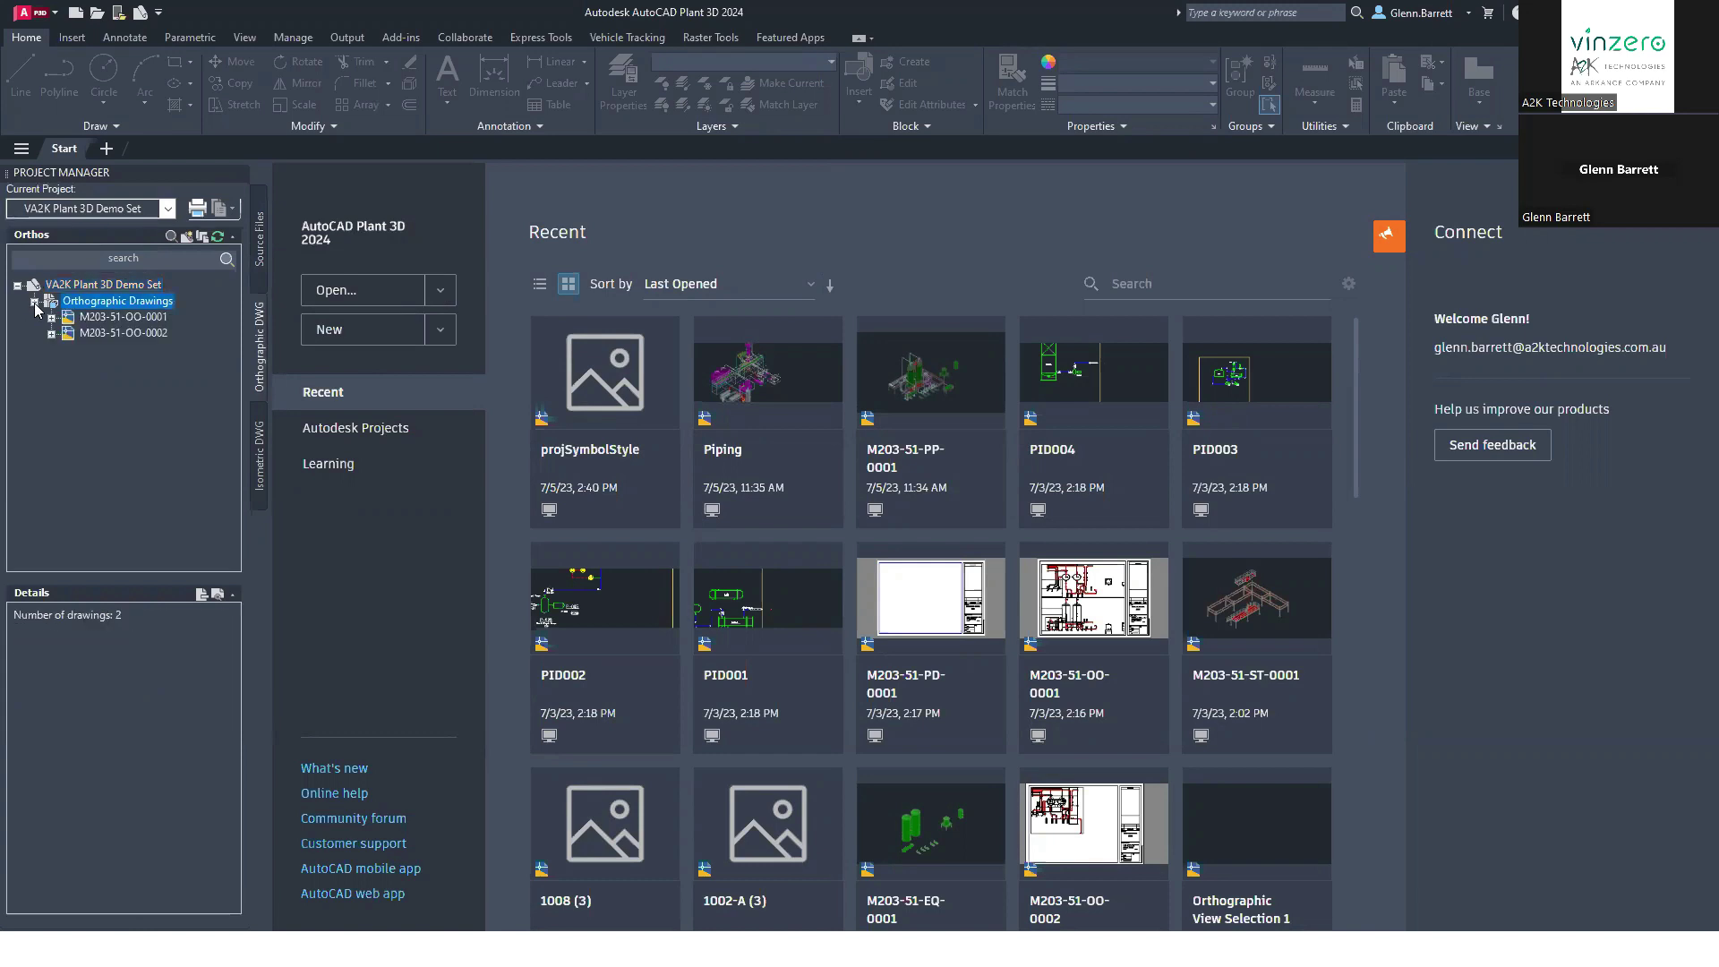
{"action": "left_click", "coordinate": [99, 333]}
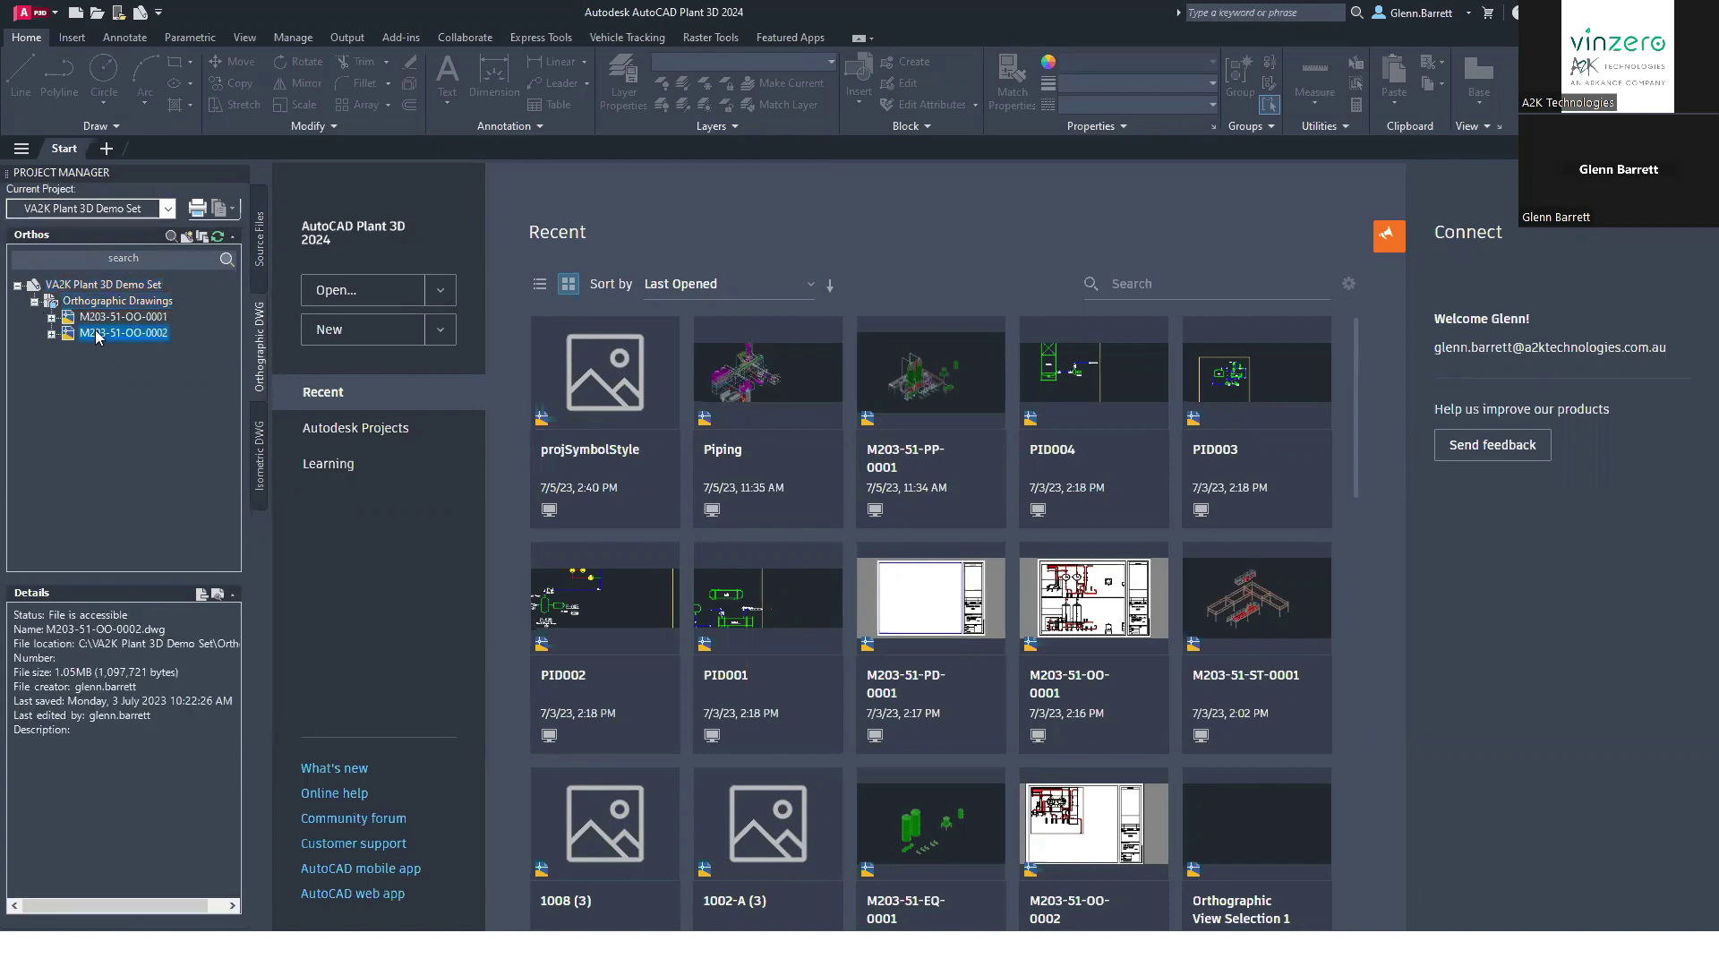
{"action": "left_click", "coordinate": [51, 333]}
{"action": "double_click", "coordinate": [93, 334]}
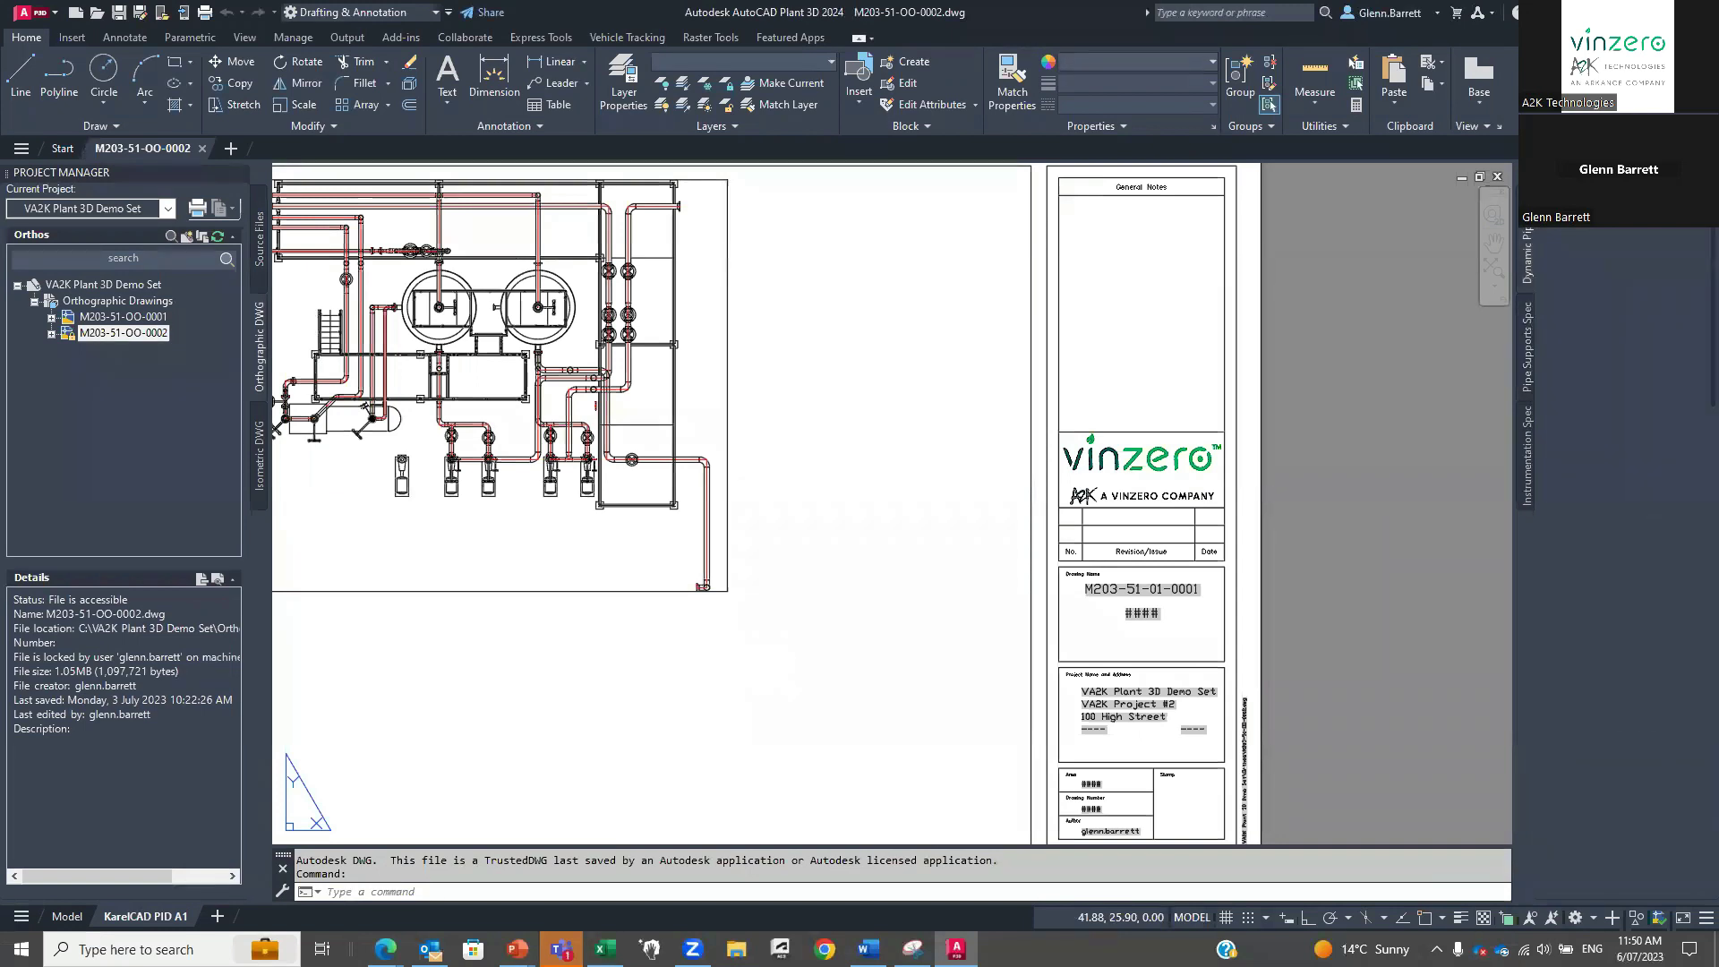
{"action": "middle_click", "coordinate": [918, 573]}
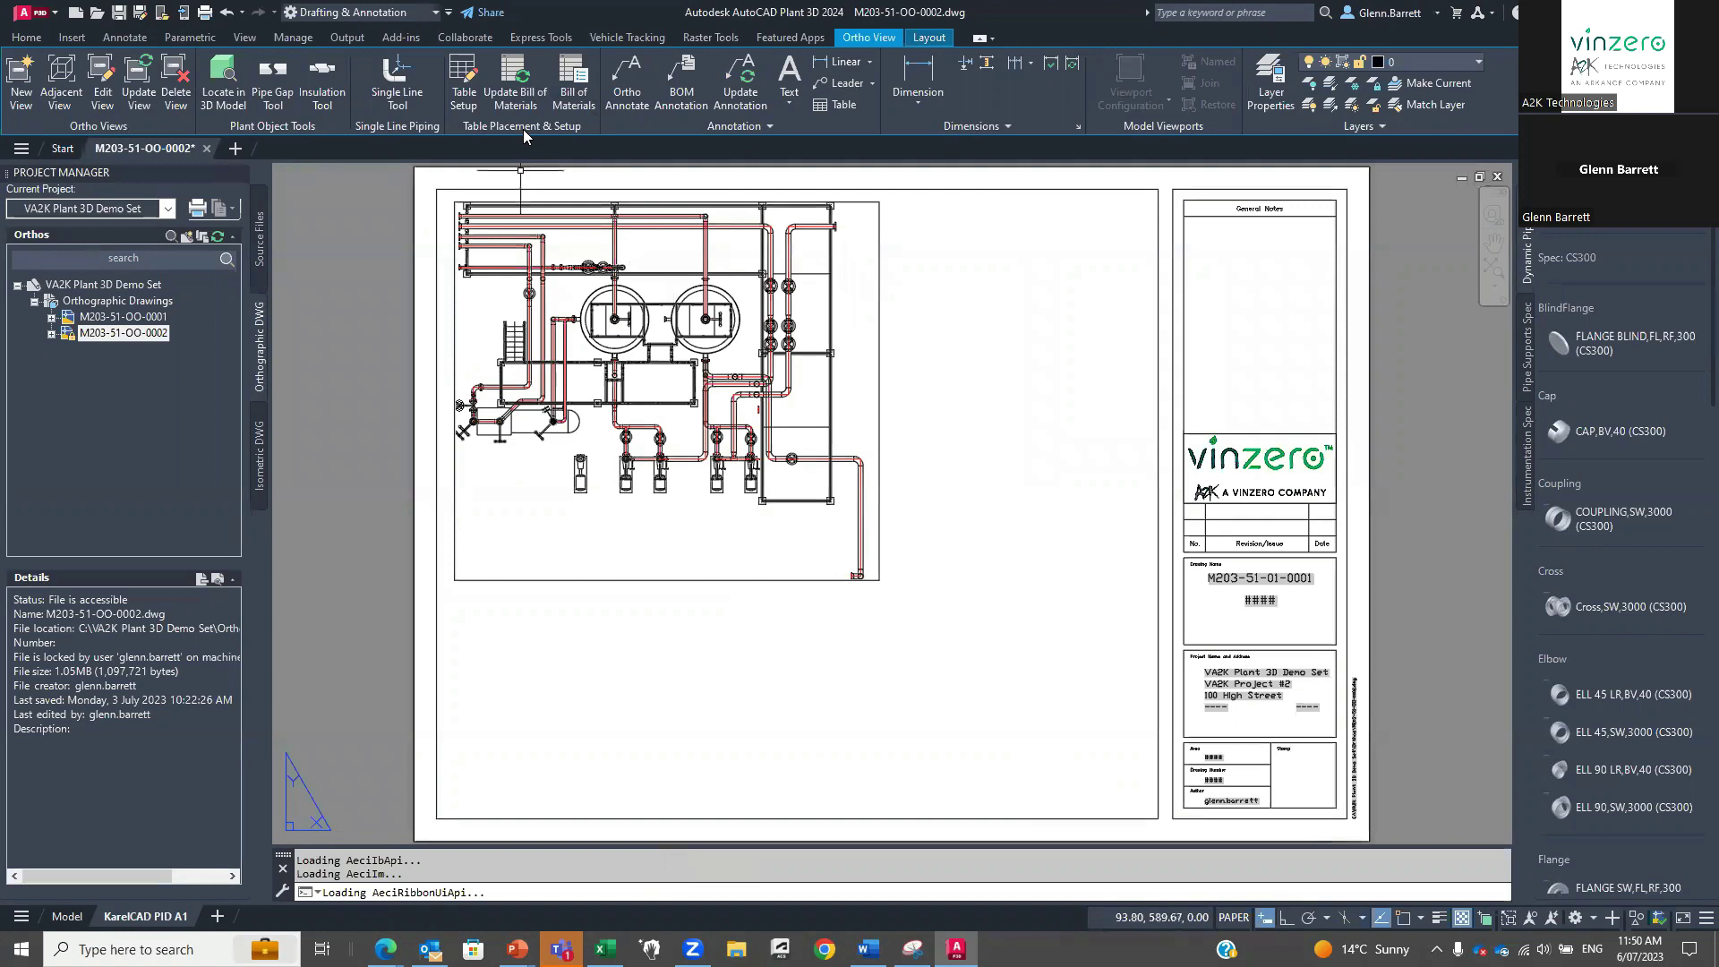
Review the Equipment BOM, Nozzle List, Steel BOM, Spool List and Piping BOM pages of the Ortho Table Setup.
{"action": "left_click", "coordinate": [464, 83]}
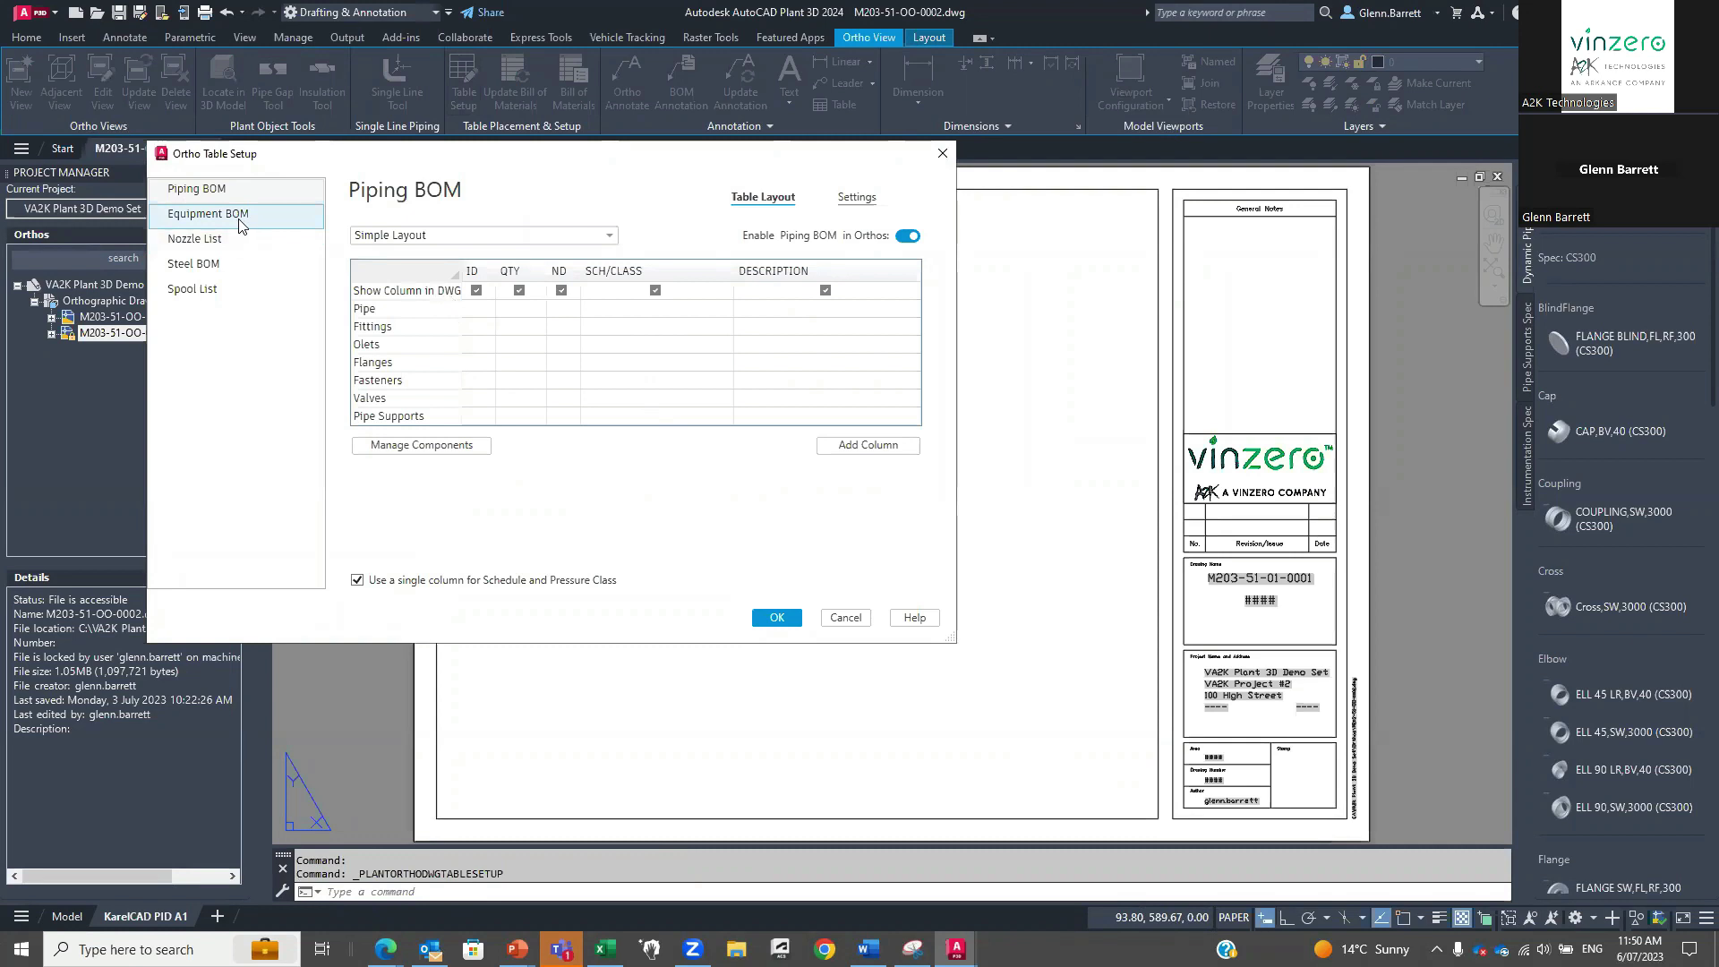
{"action": "left_click", "coordinate": [198, 217]}
{"action": "left_click", "coordinate": [195, 239]}
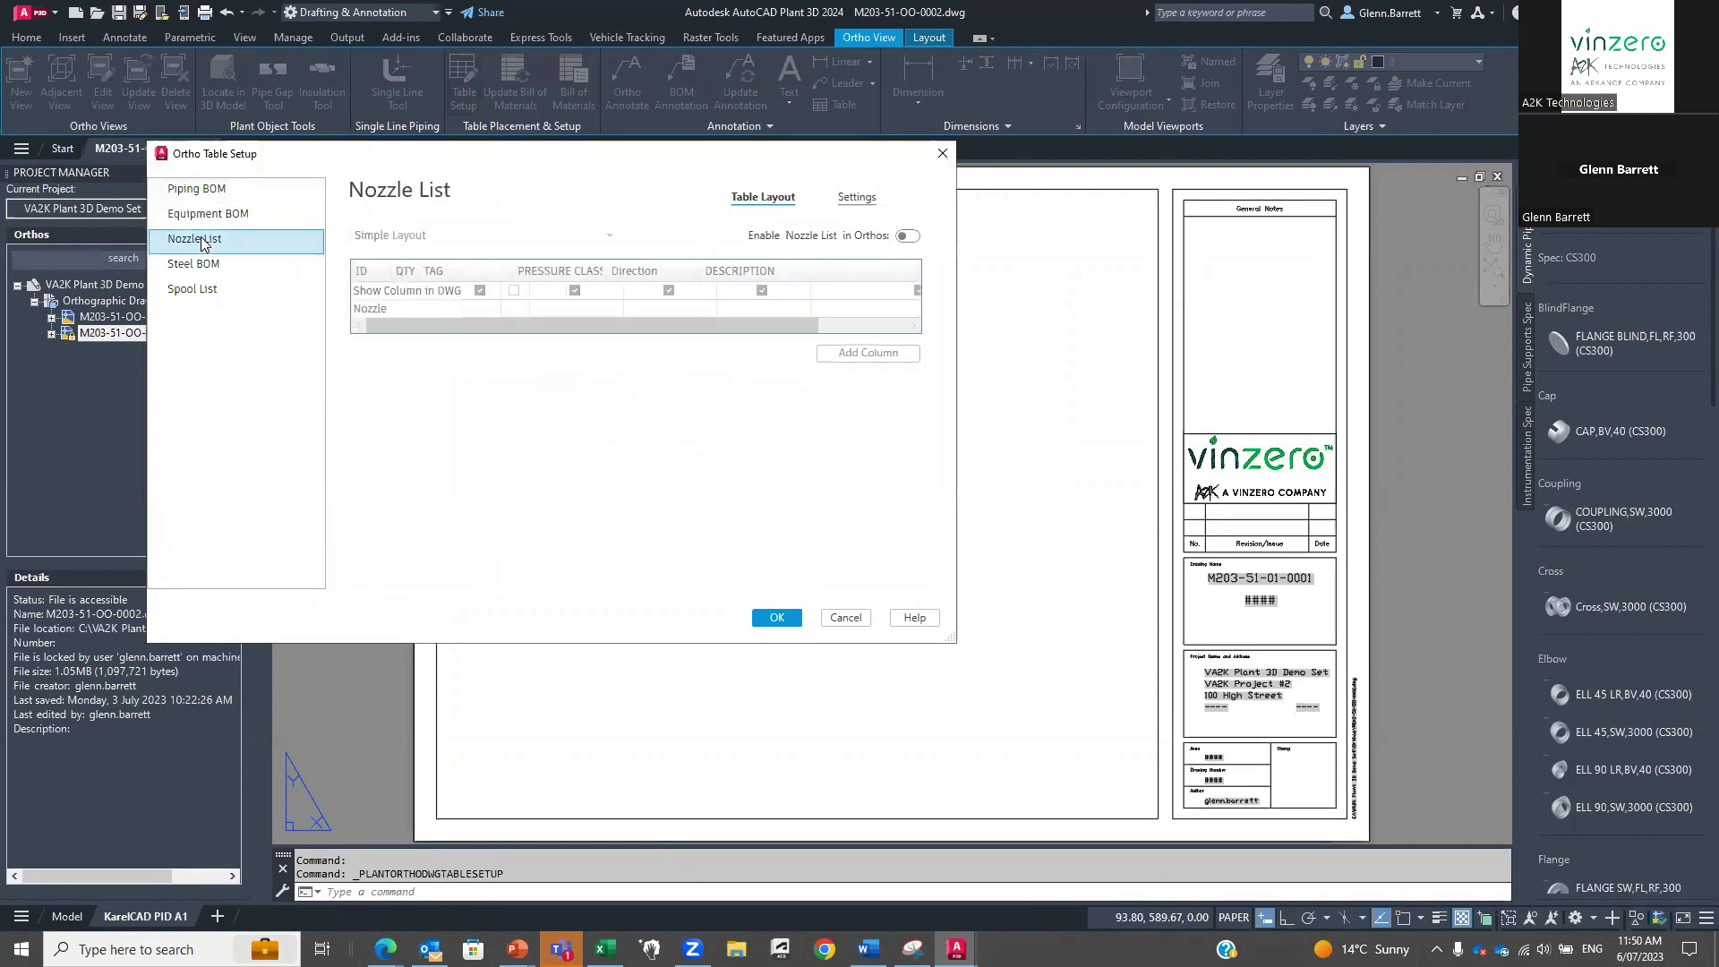
{"action": "left_click", "coordinate": [197, 267]}
{"action": "left_click", "coordinate": [200, 291]}
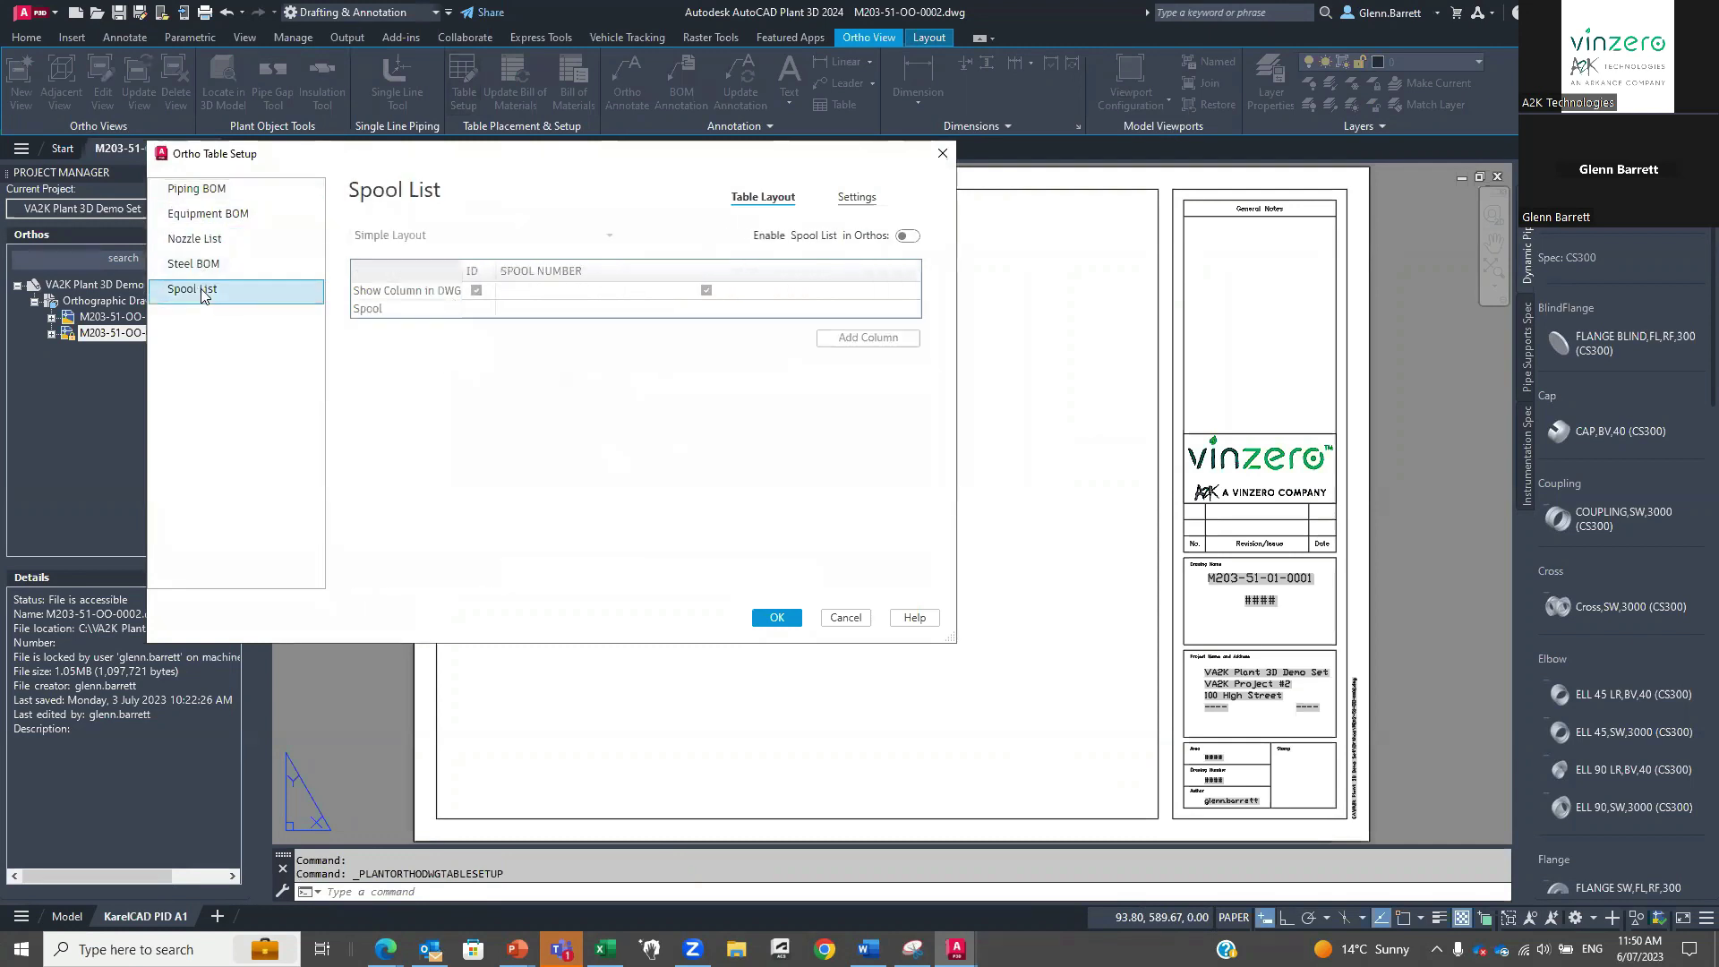
{"action": "left_click", "coordinate": [191, 193]}
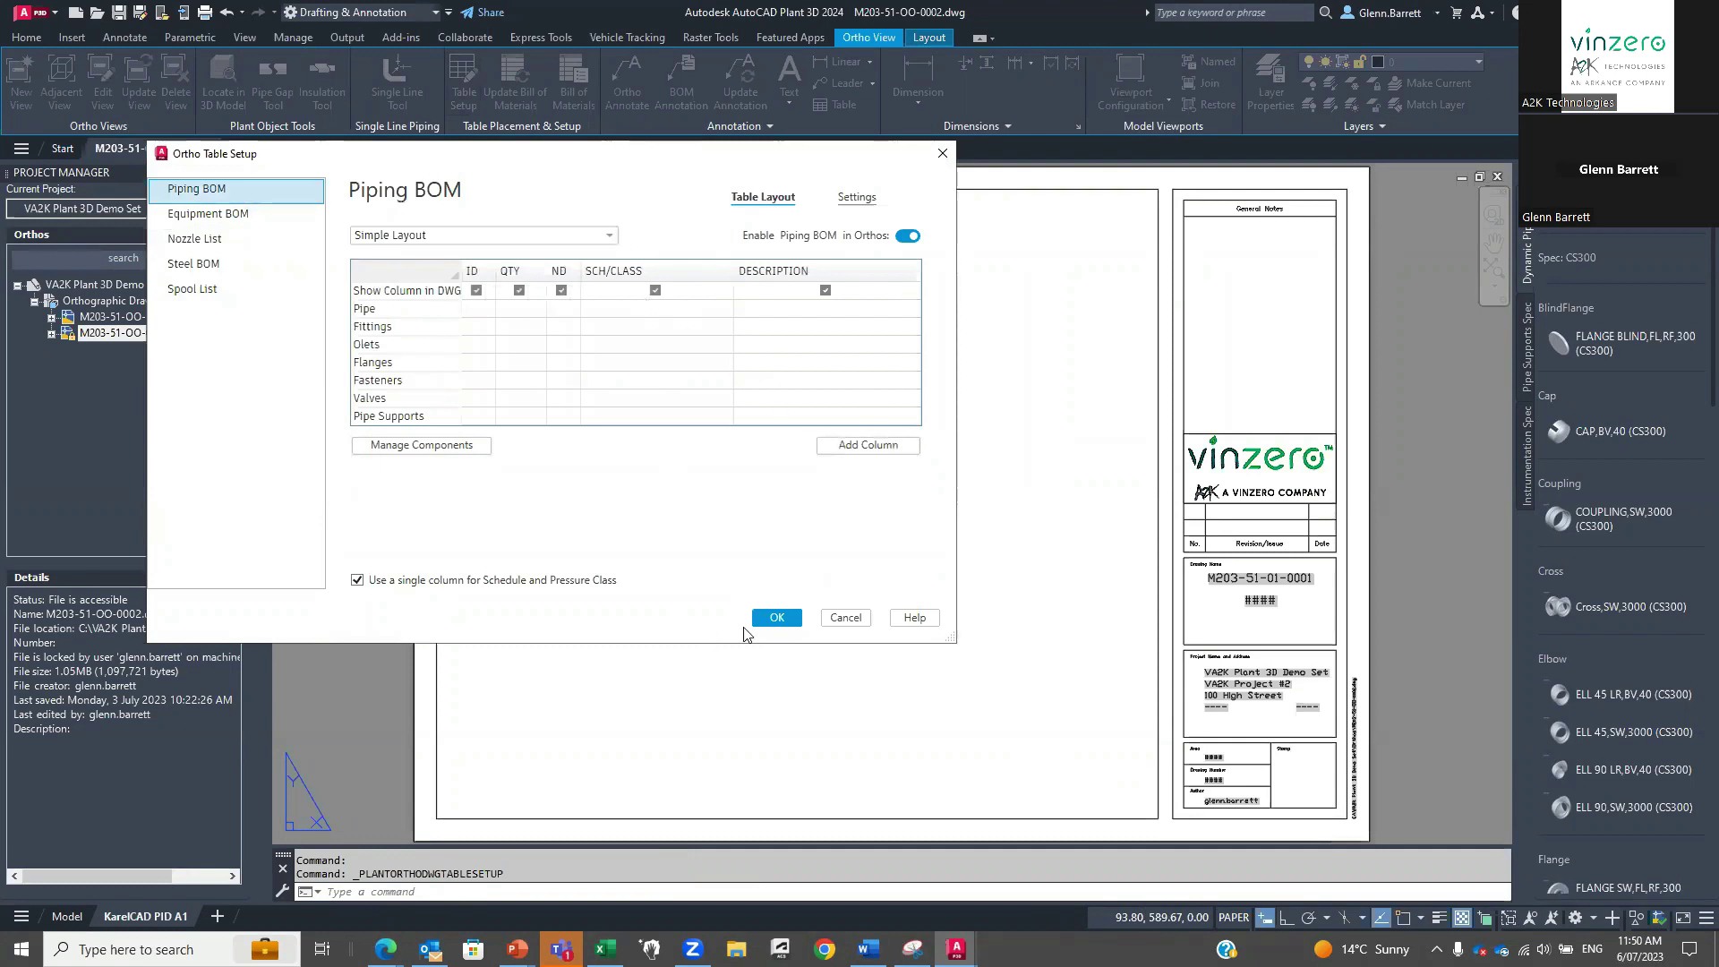
{"action": "left_click", "coordinate": [772, 618]}
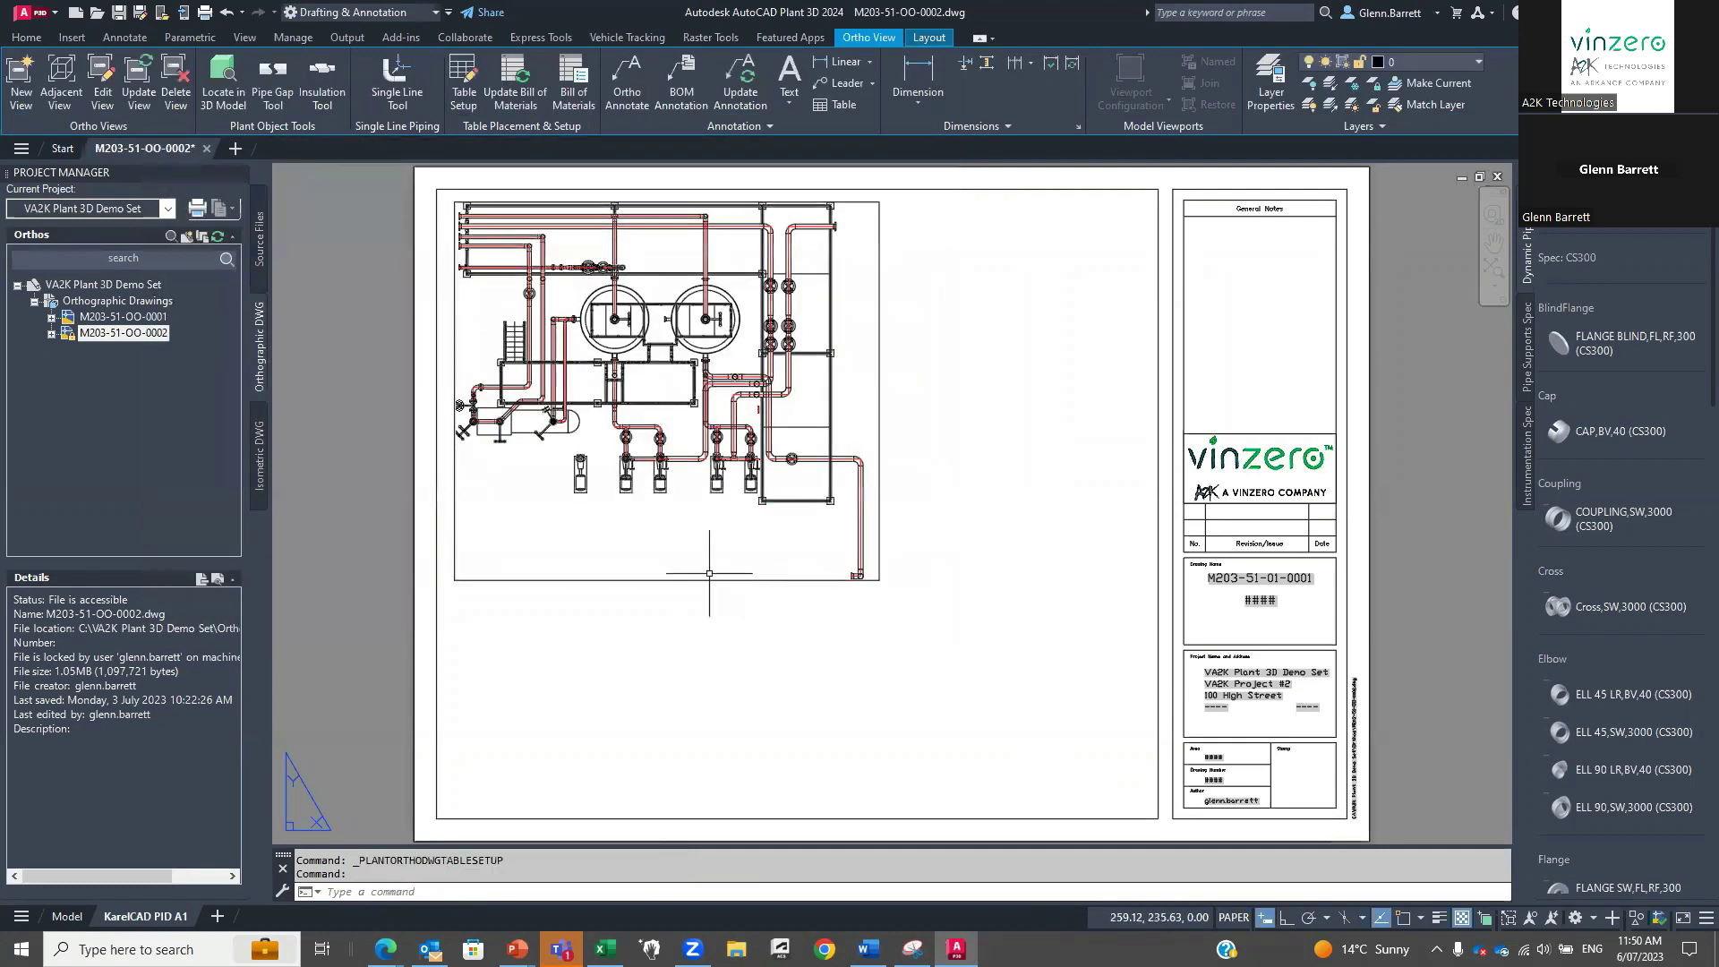
Place a bill of materials for the piping plan viewport in the empty area between the viewport and the title block.
{"action": "left_click", "coordinate": [578, 76]}
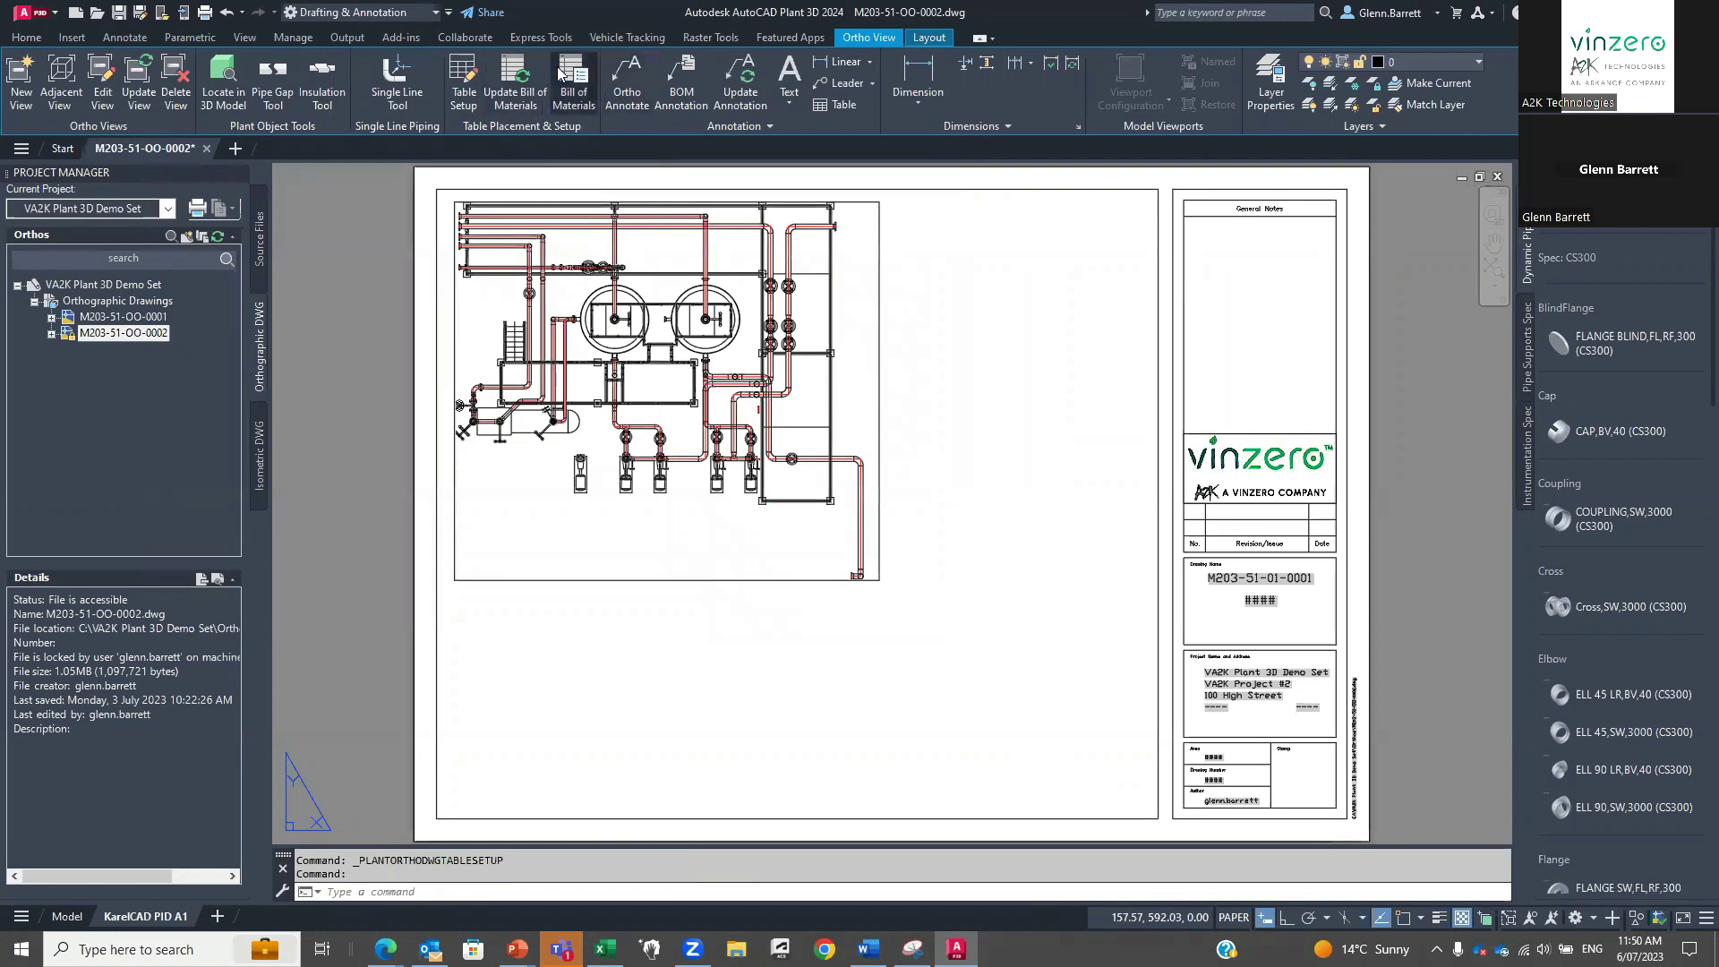
{"action": "left_click", "coordinate": [598, 579]}
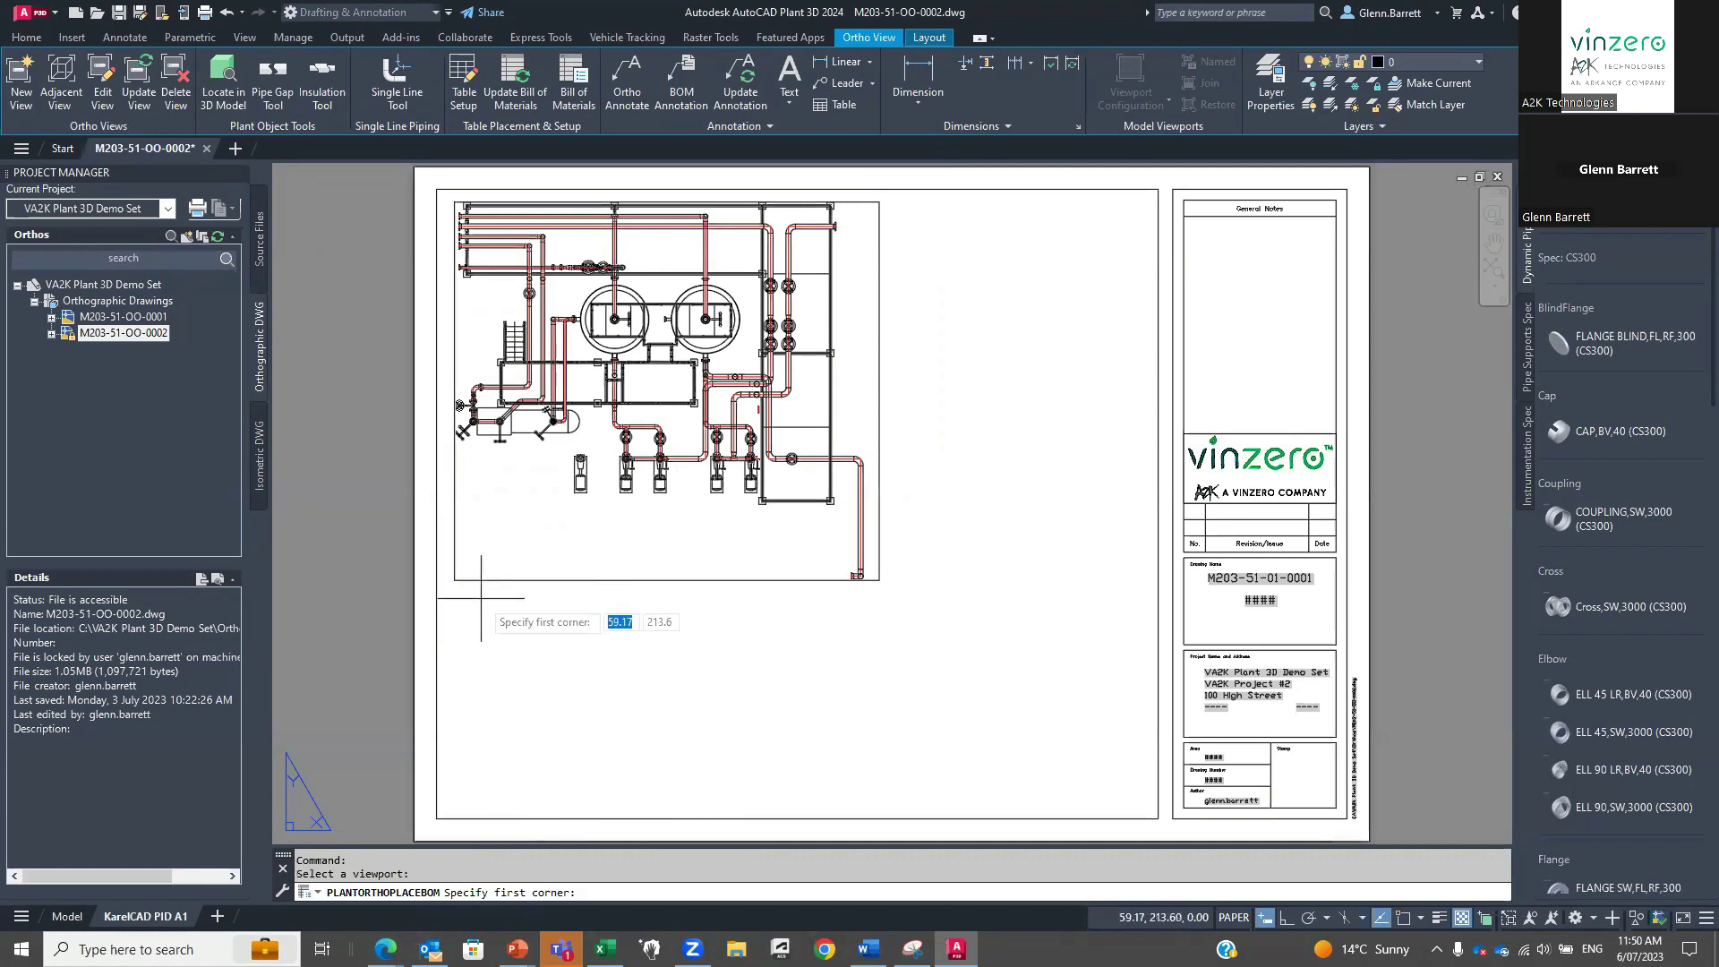
{"action": "left_click", "coordinate": [894, 200]}
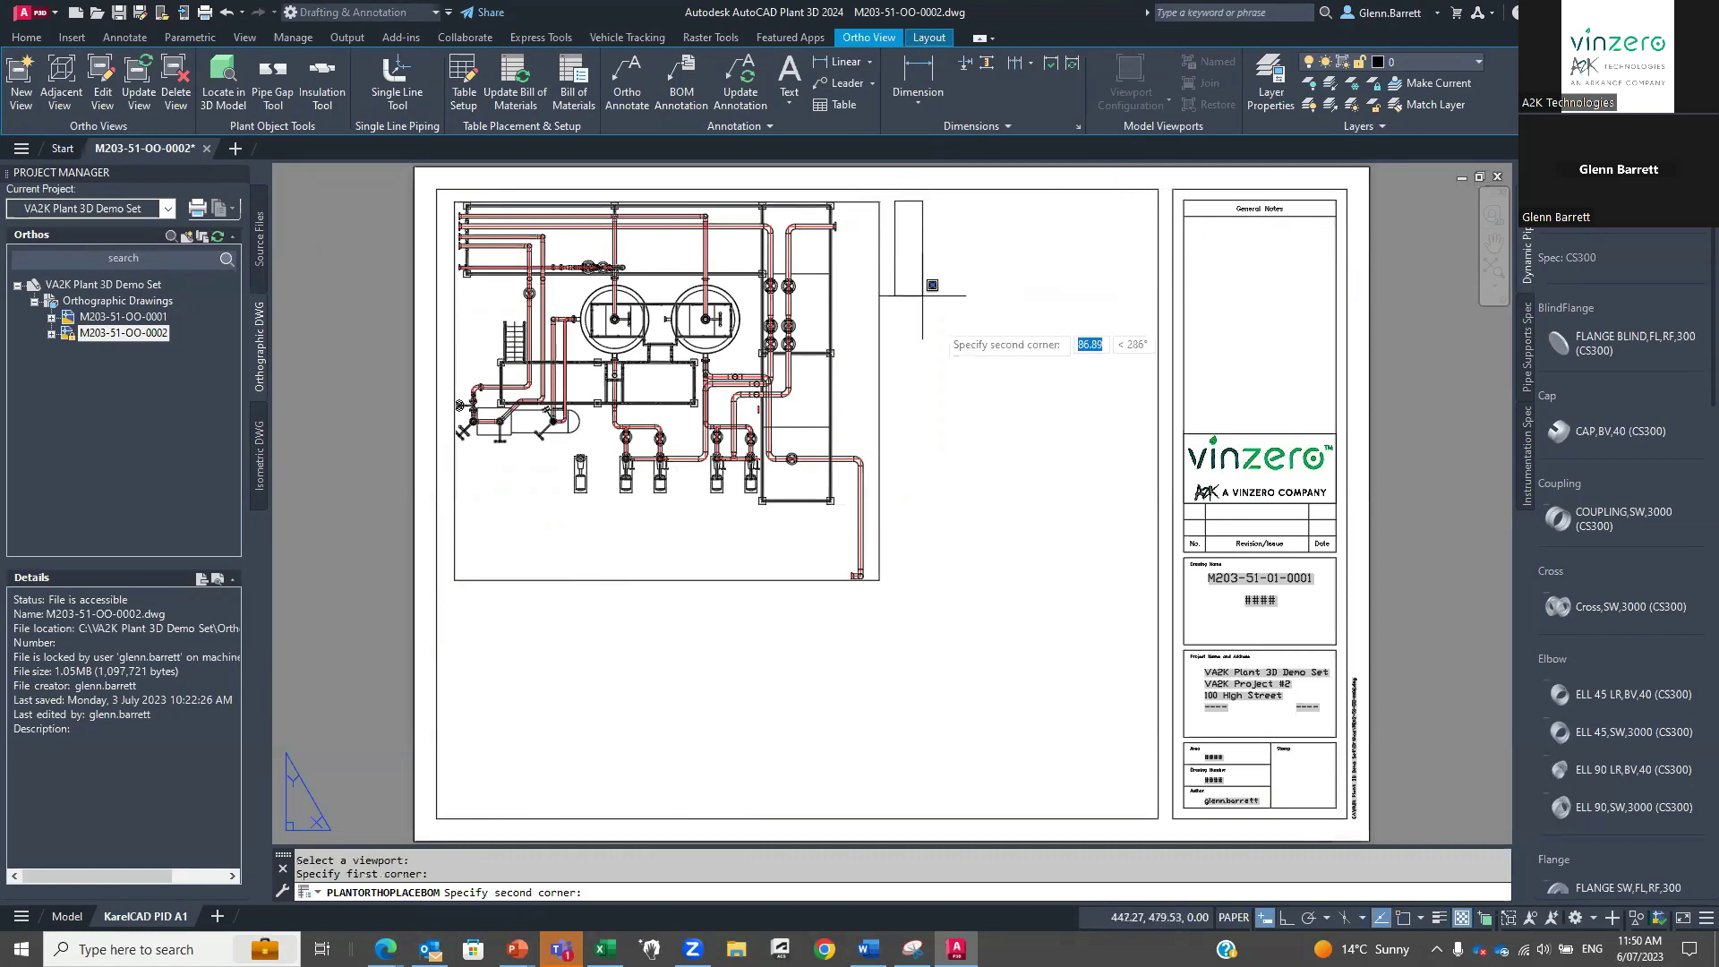
{"action": "left_click", "coordinate": [1142, 374]}
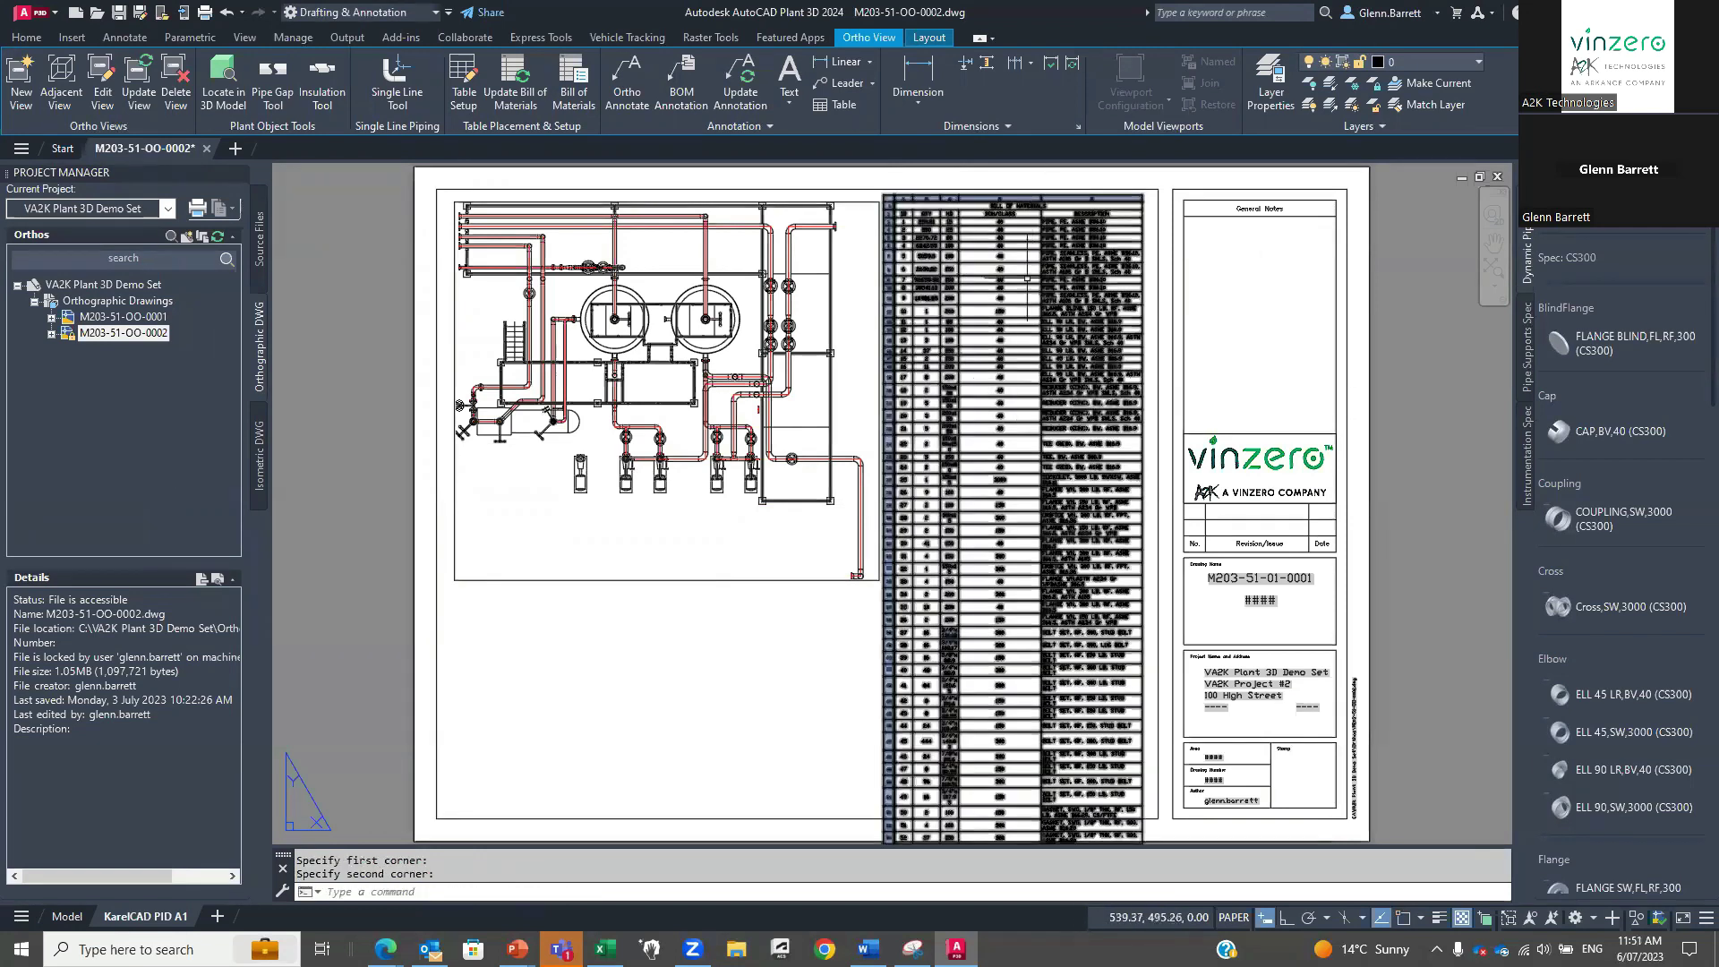
Examine the placed bill of materials from its column headings and pipe rows down to its last entries.
{"action": "scroll", "coordinate": [999, 228], "scroll_direction": "up", "scroll_amount": 6}
{"action": "scroll", "coordinate": [895, 399], "scroll_direction": "down", "scroll_amount": 2}
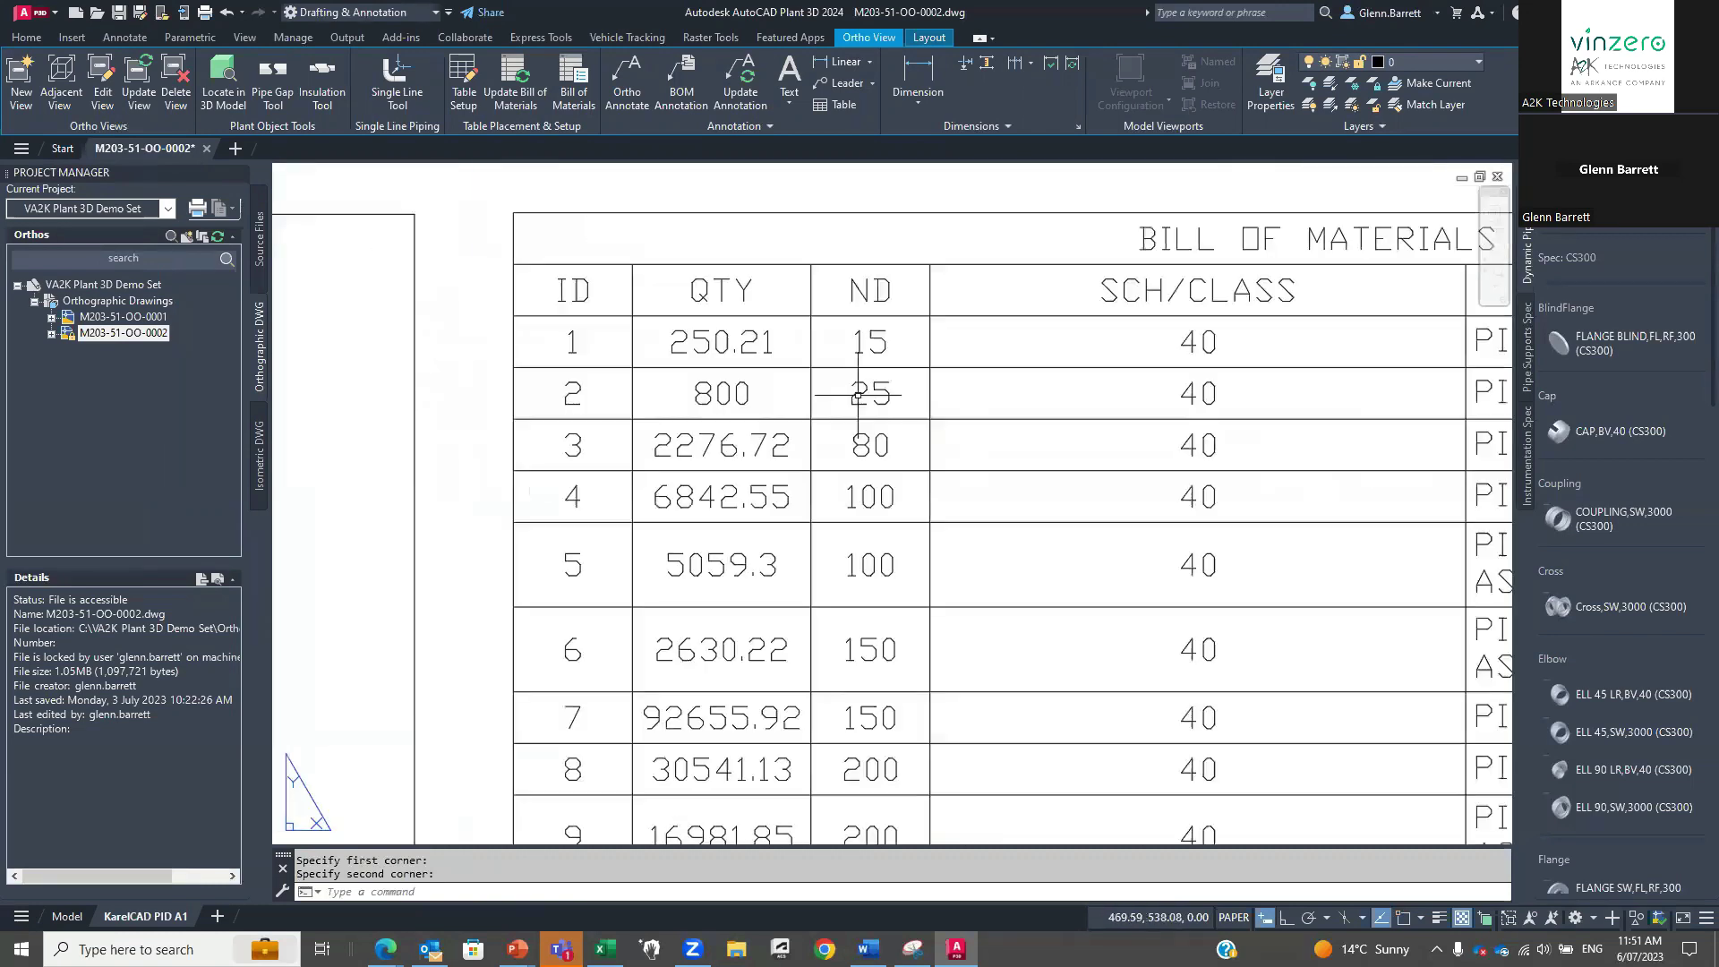
{"action": "middle_click_drag", "start_coordinate": [1027, 675], "coordinate": [928, 399]}
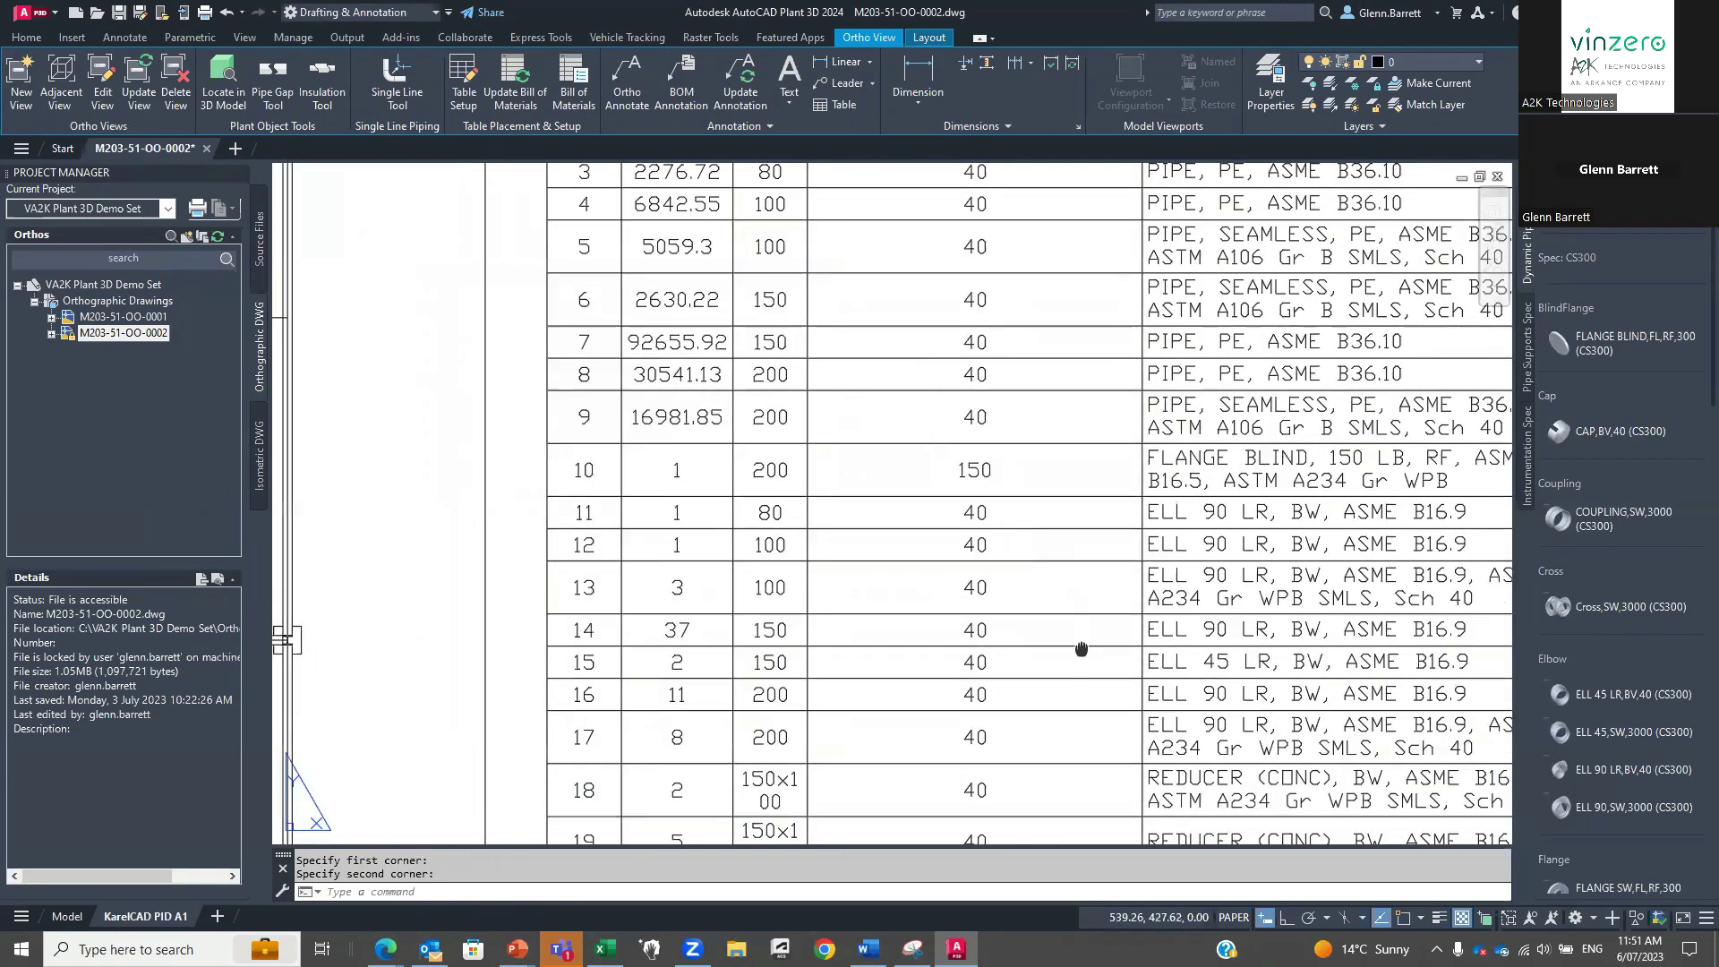
{"action": "scroll", "coordinate": [967, 524], "scroll_direction": "up", "scroll_amount": 2}
{"action": "middle_click_drag", "start_coordinate": [966, 734], "coordinate": [985, 260]}
{"action": "middle_click_drag", "start_coordinate": [949, 788], "coordinate": [958, 260]}
{"action": "middle_click_drag", "start_coordinate": [940, 443], "coordinate": [940, 433]}
{"action": "middle_click_drag", "start_coordinate": [1011, 730], "coordinate": [1127, 415]}
{"action": "scroll", "coordinate": [1101, 430], "scroll_direction": "down", "scroll_amount": 8}
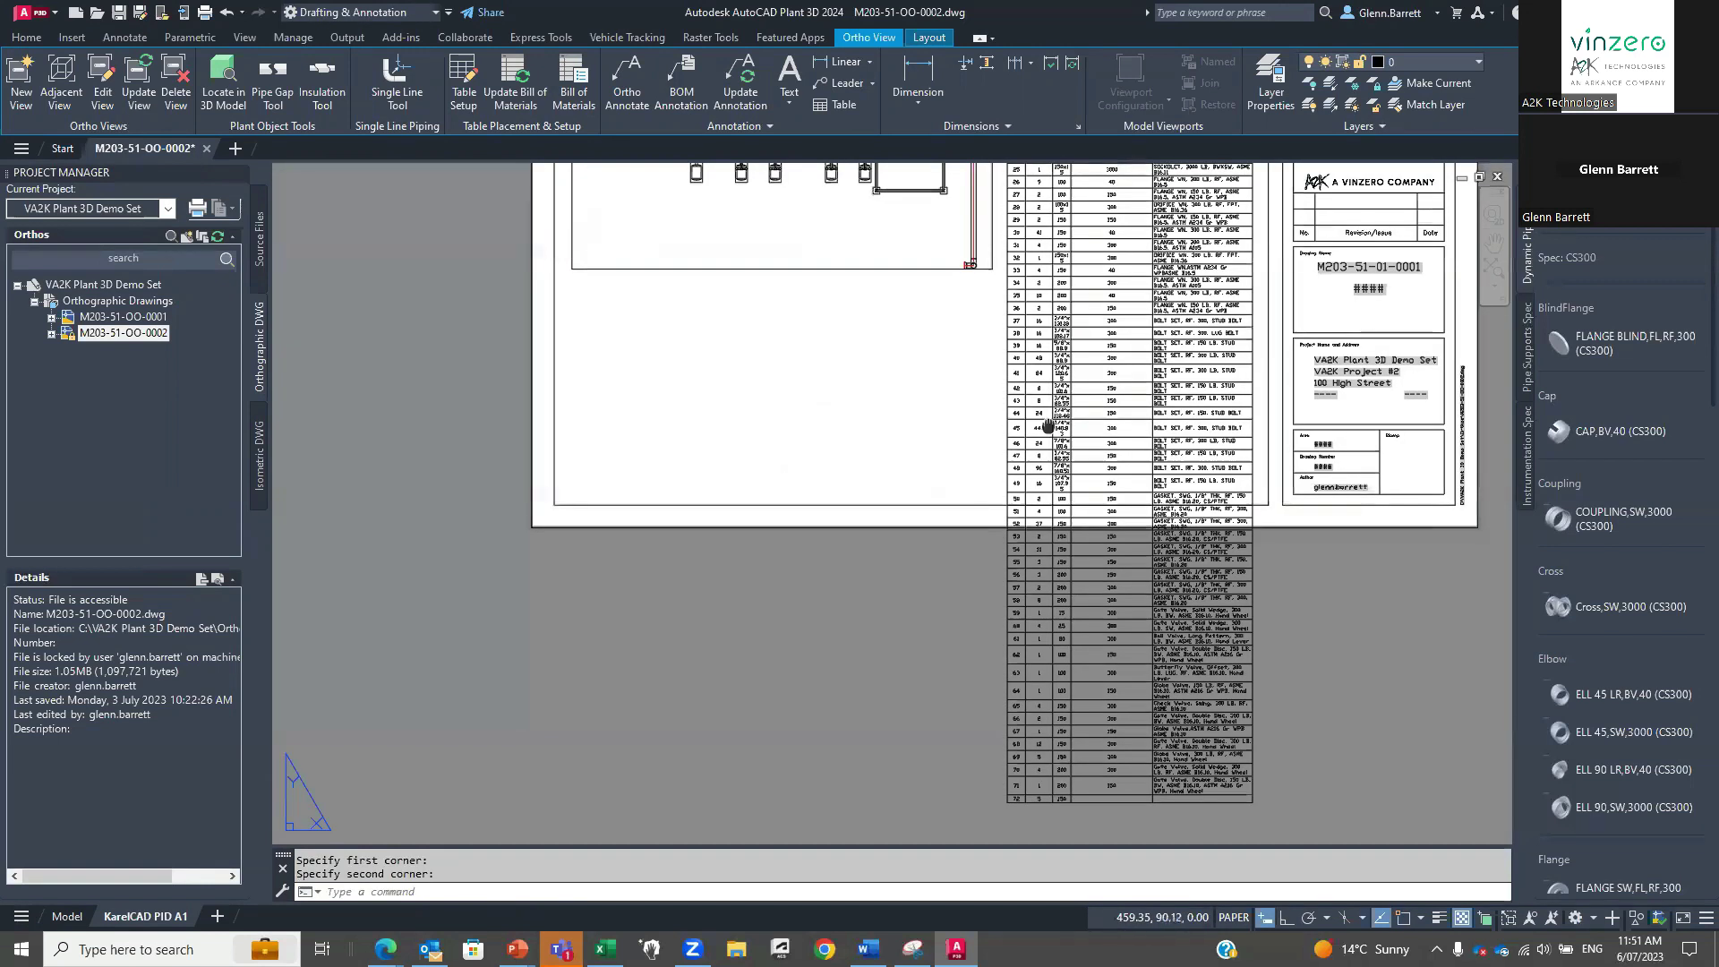
{"action": "scroll", "coordinate": [1002, 548], "scroll_direction": "up", "scroll_amount": 2}
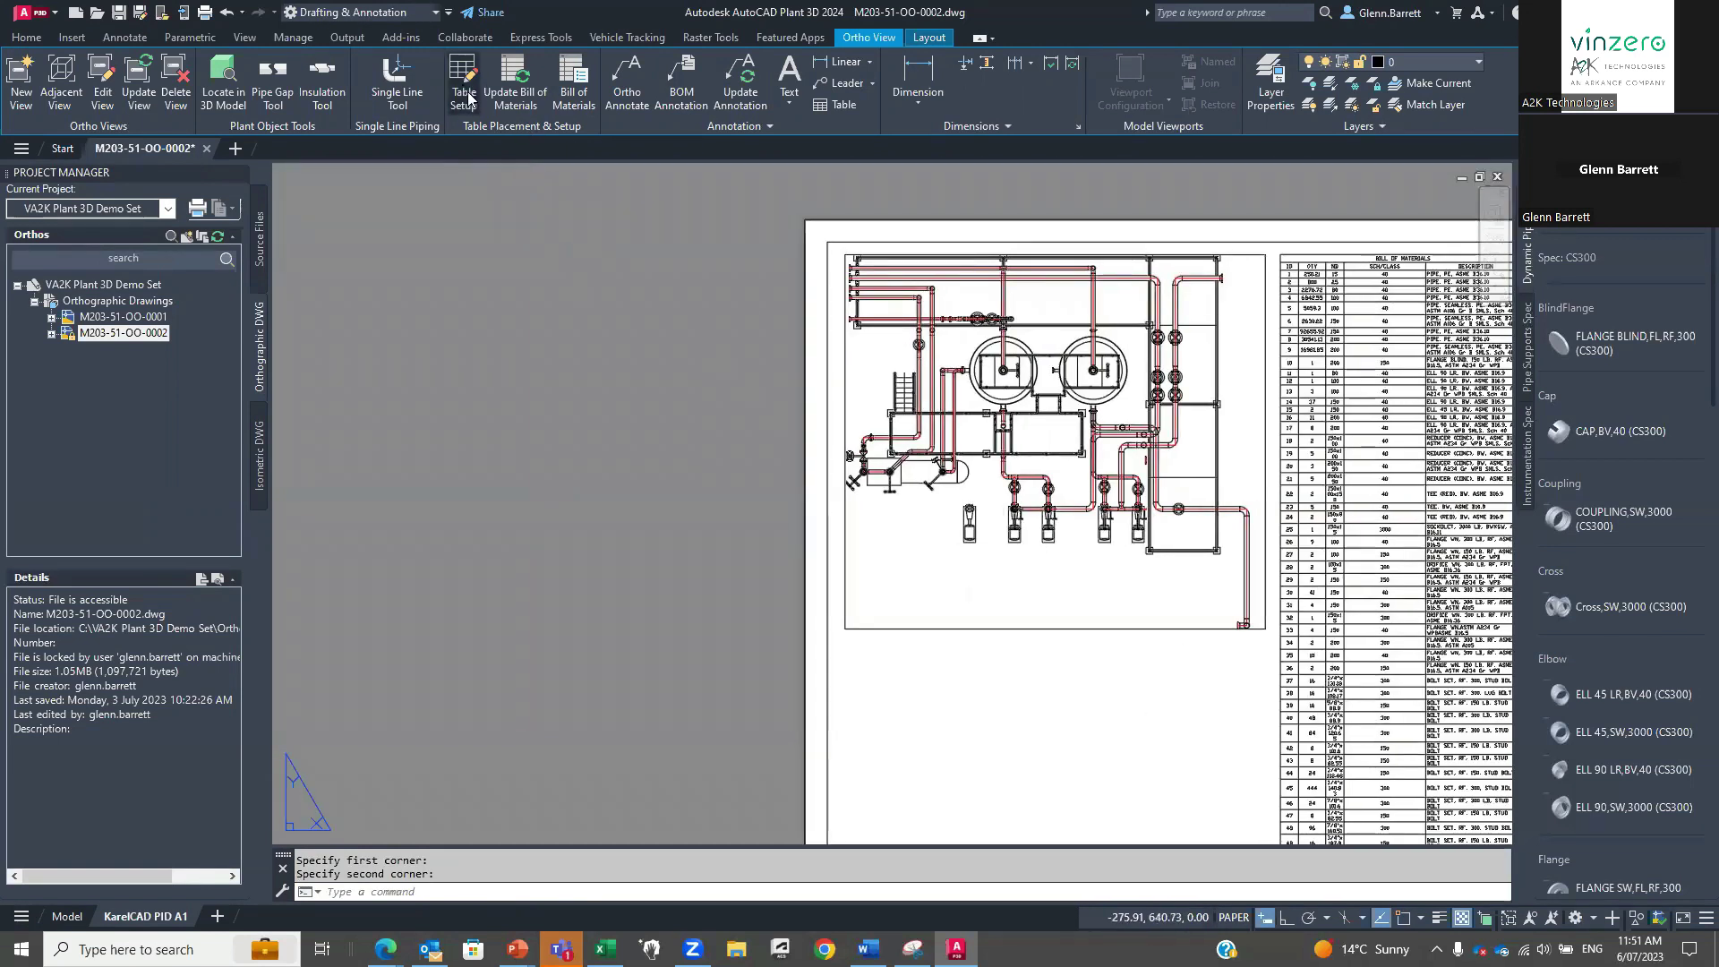
Check the Equipment BOM layout in the Ortho Table Setup and close the setup.
{"action": "left_click", "coordinate": [465, 93]}
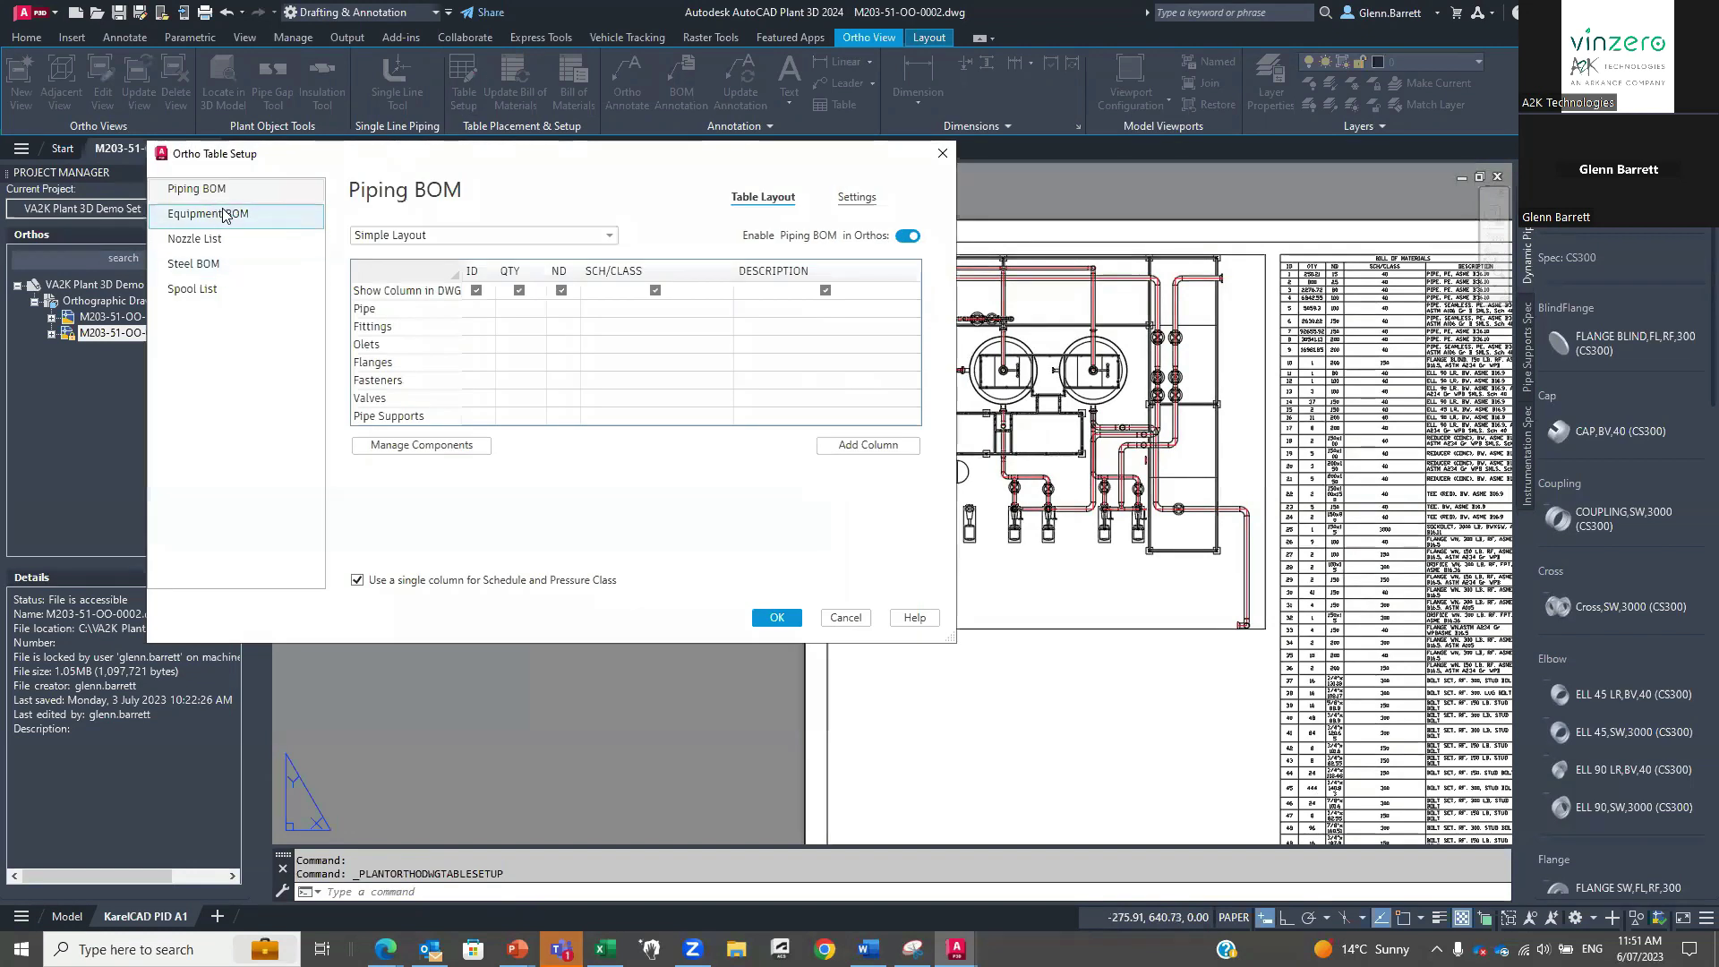
{"action": "left_click", "coordinate": [225, 215]}
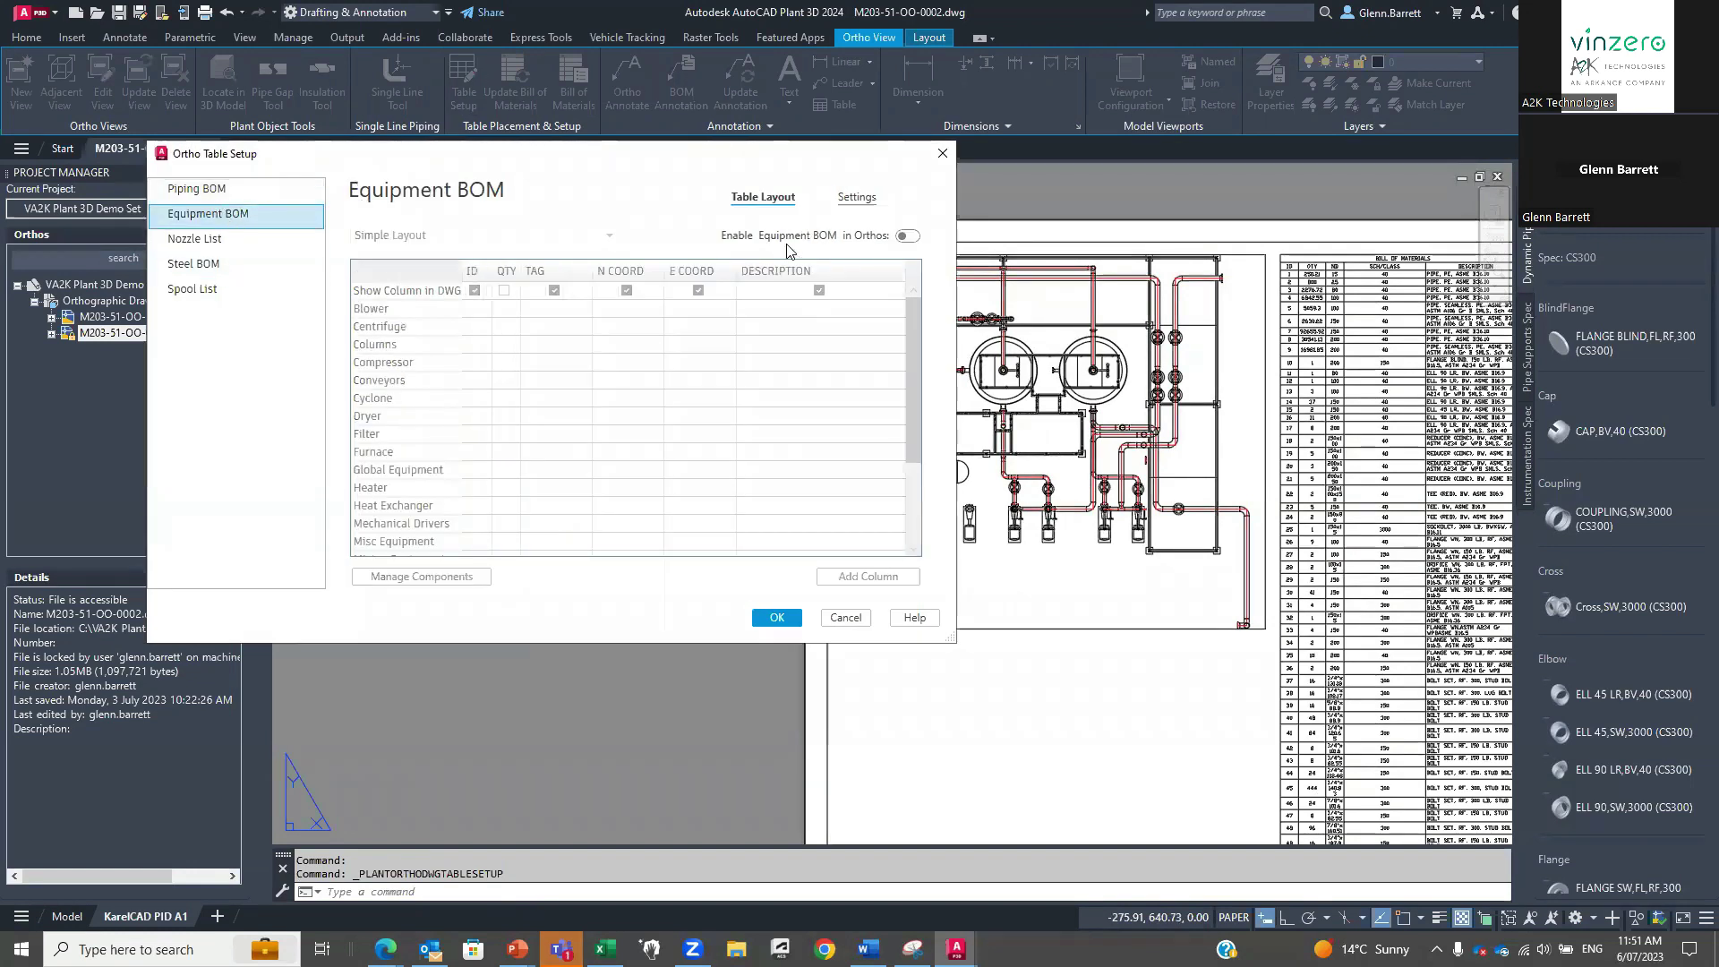
{"action": "left_click", "coordinate": [779, 617]}
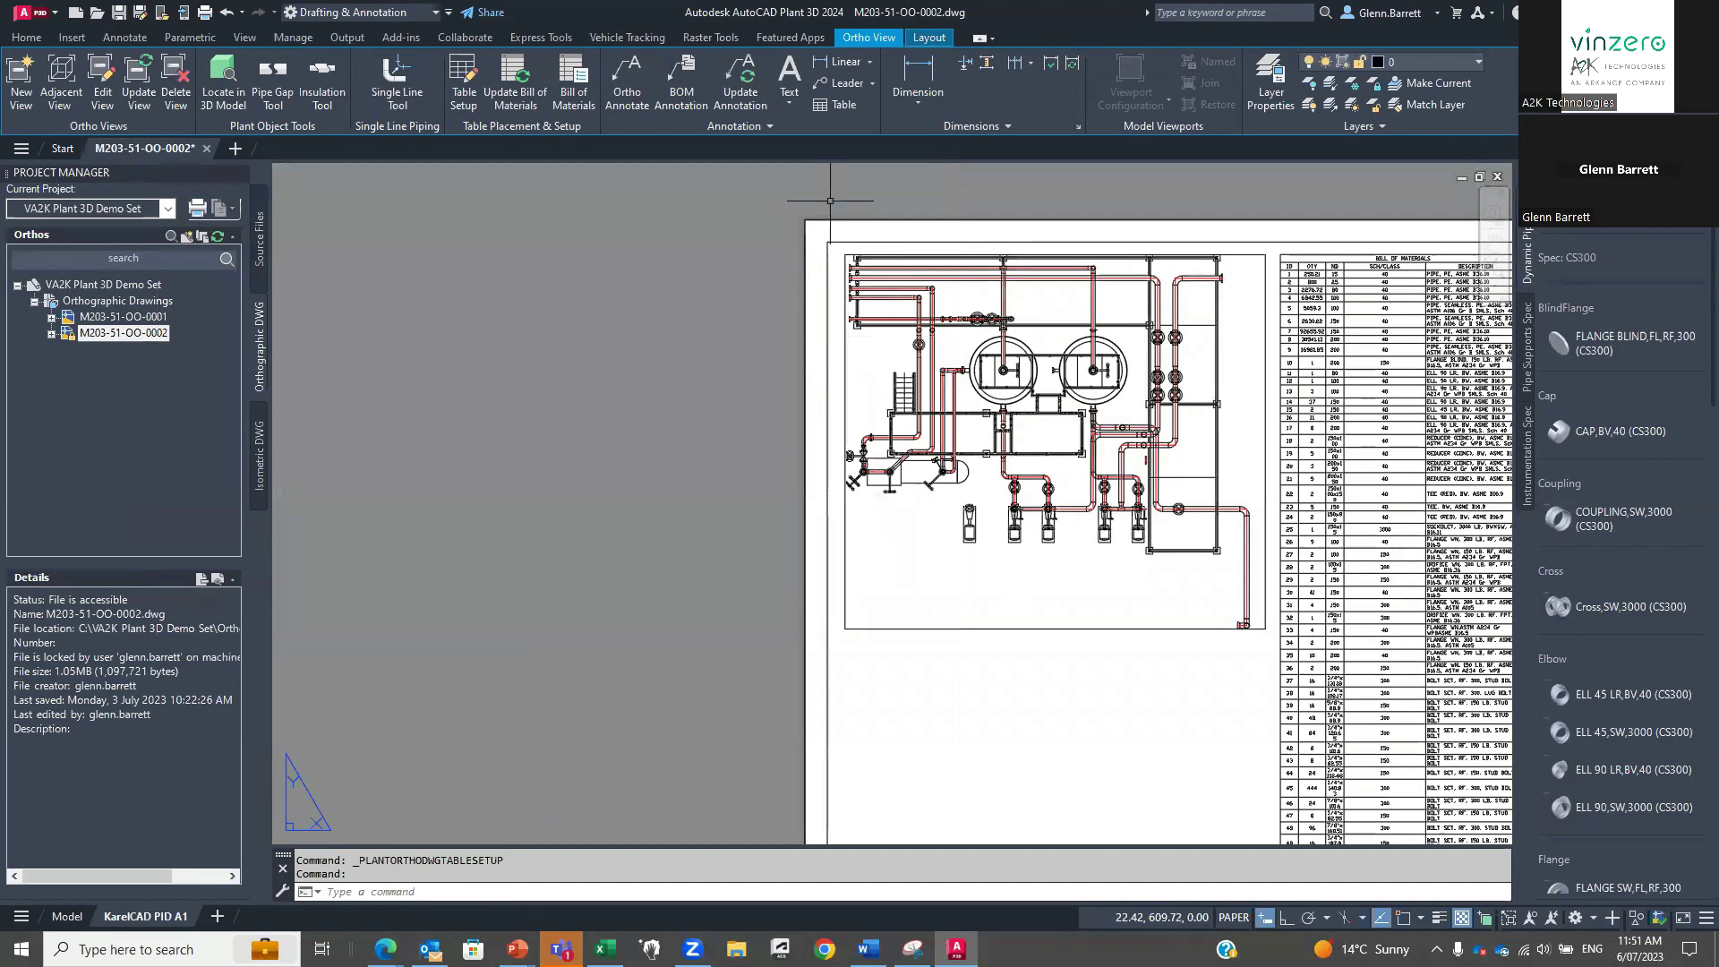
Run the Bill of Materials command twice on the piping plan viewport, accepting the update of its existing table each time.
{"action": "left_click", "coordinate": [569, 73]}
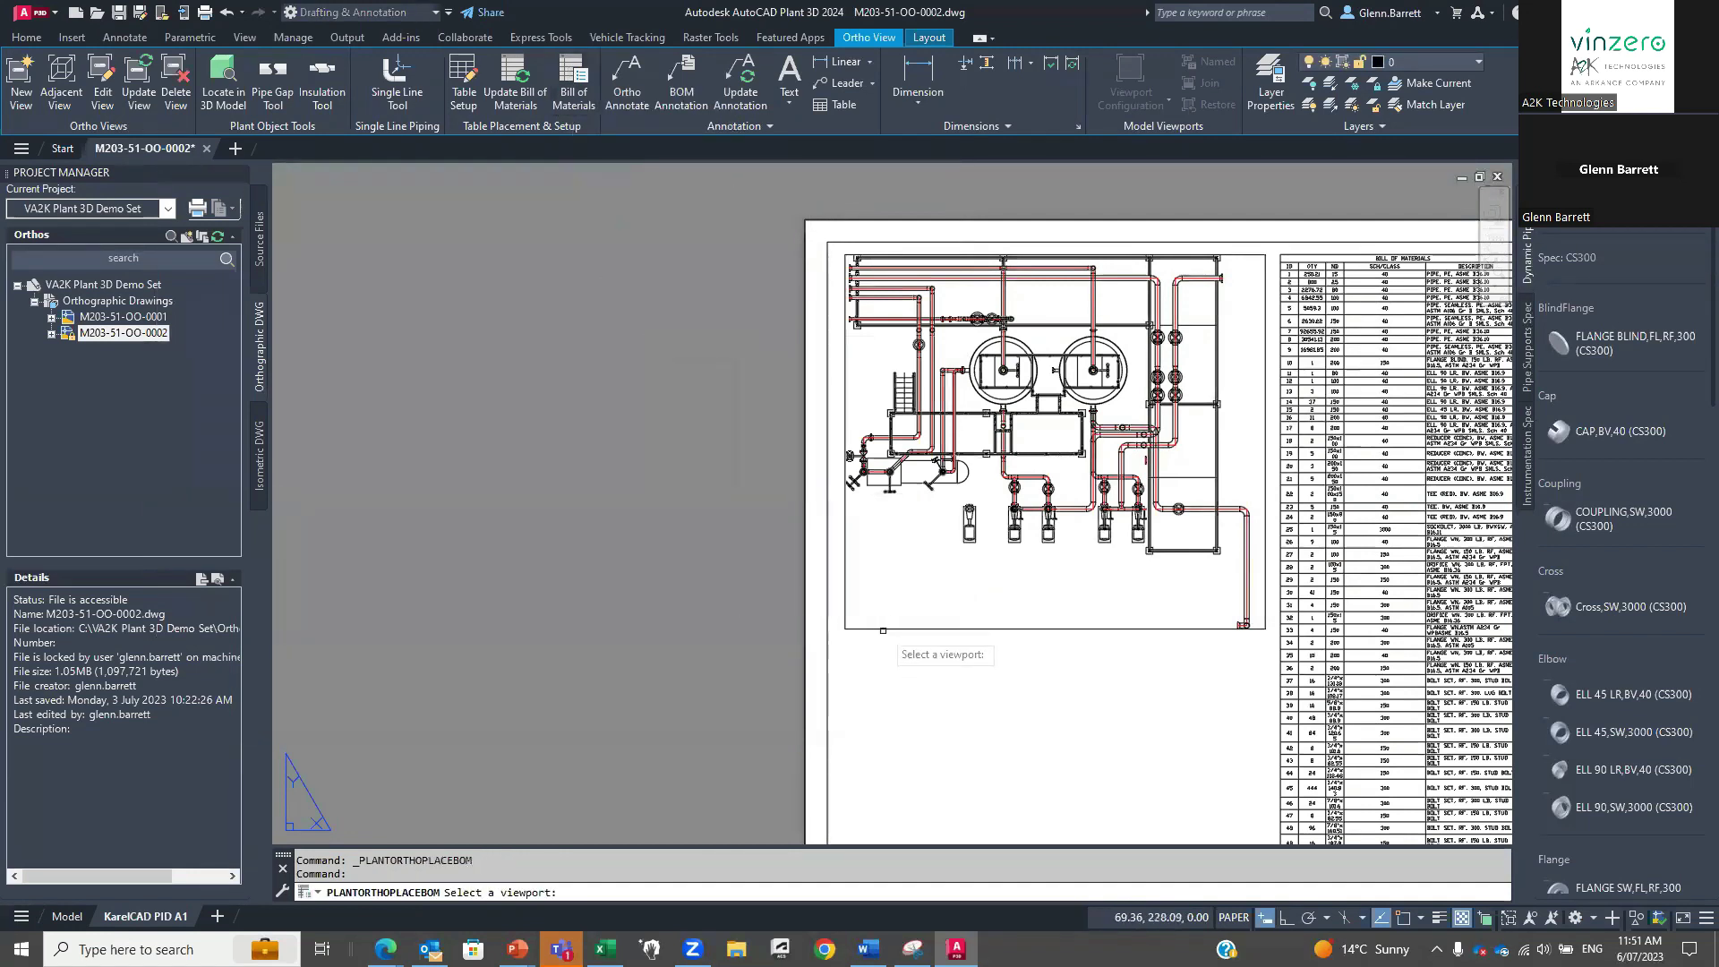
{"action": "left_click", "coordinate": [867, 630]}
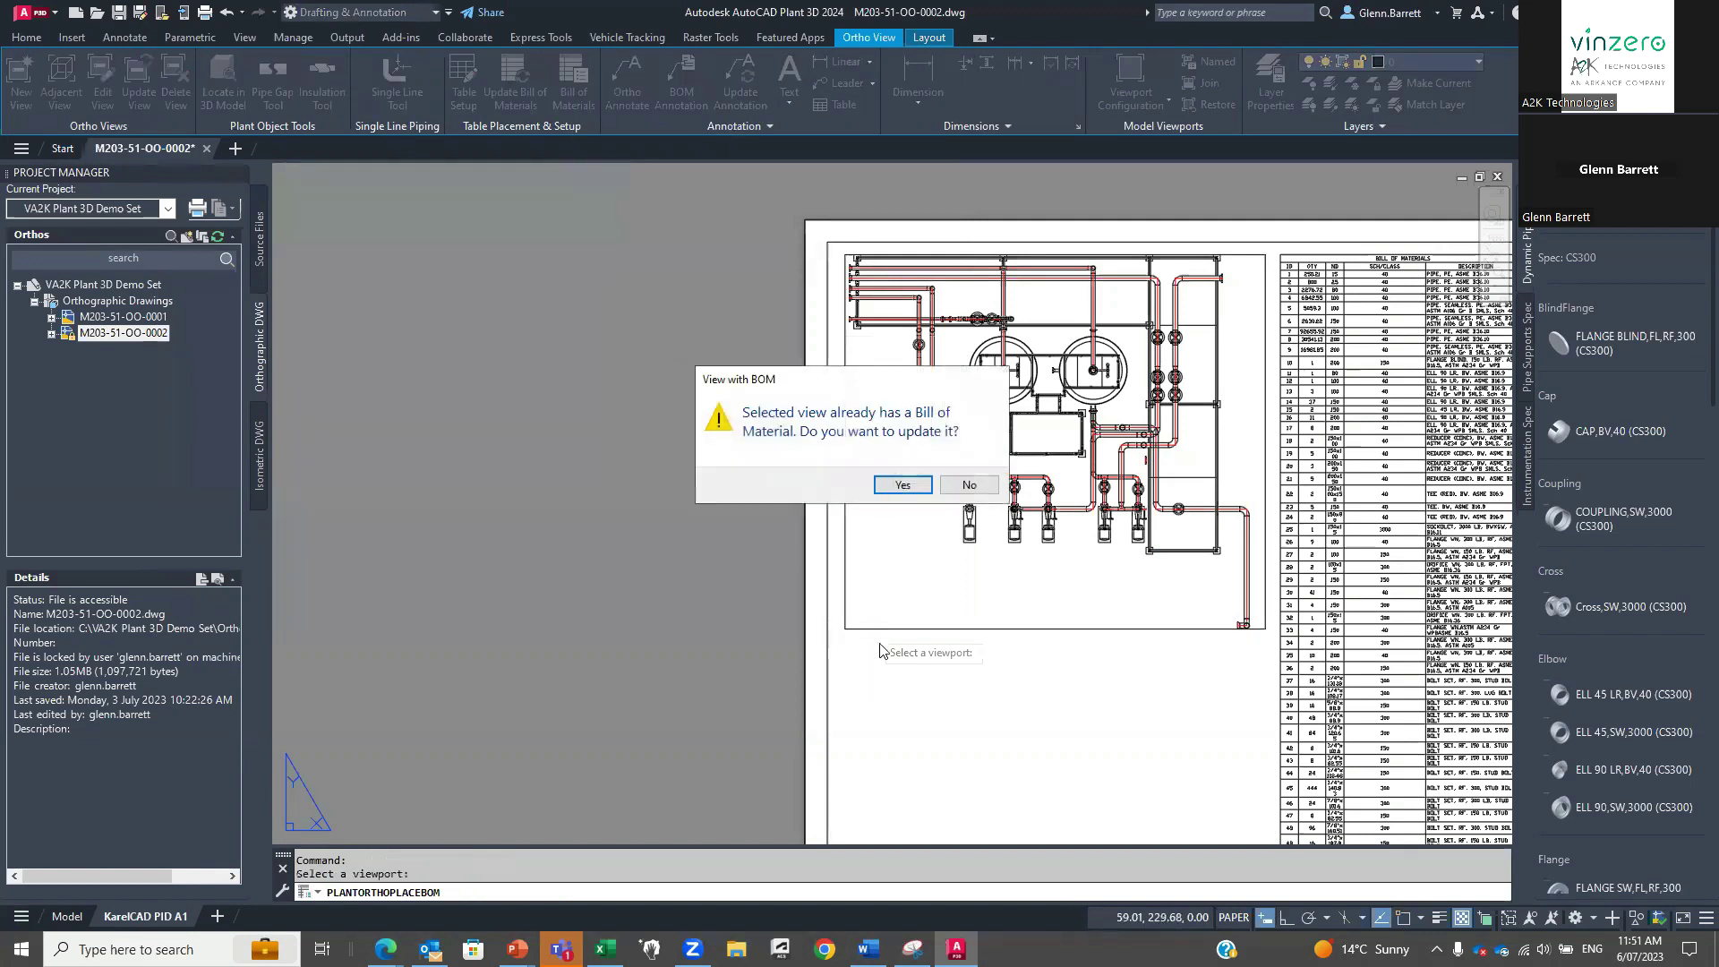
{"action": "left_click", "coordinate": [903, 484]}
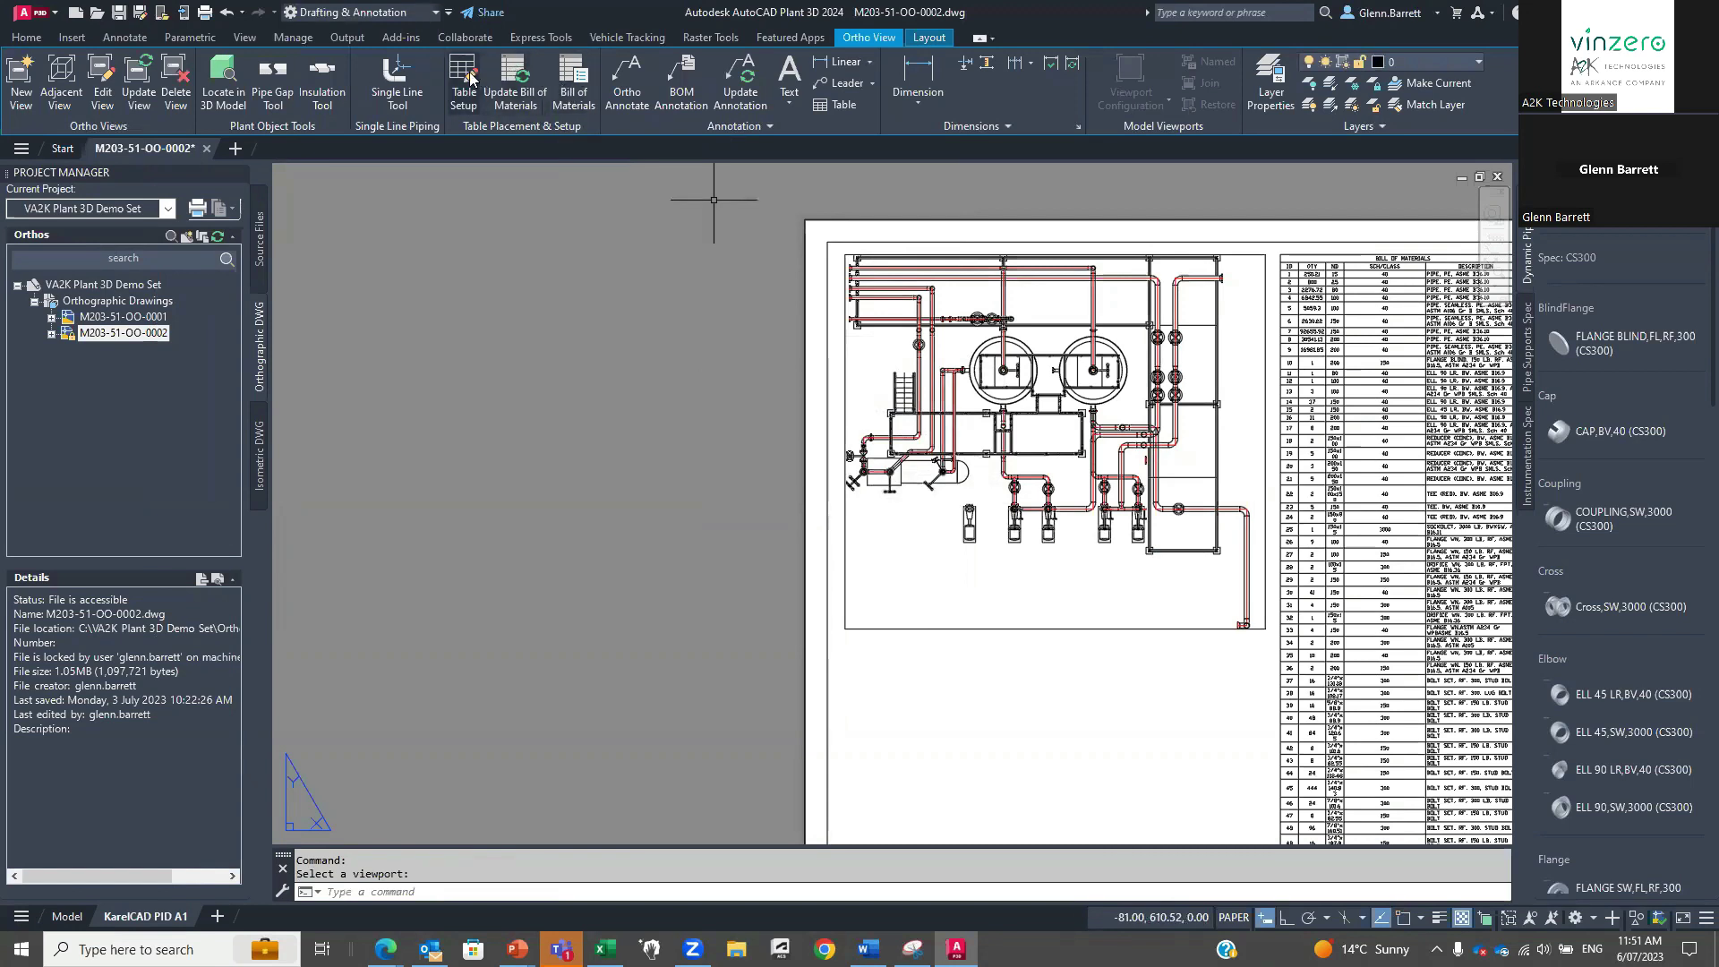
{"action": "left_click", "coordinate": [577, 79]}
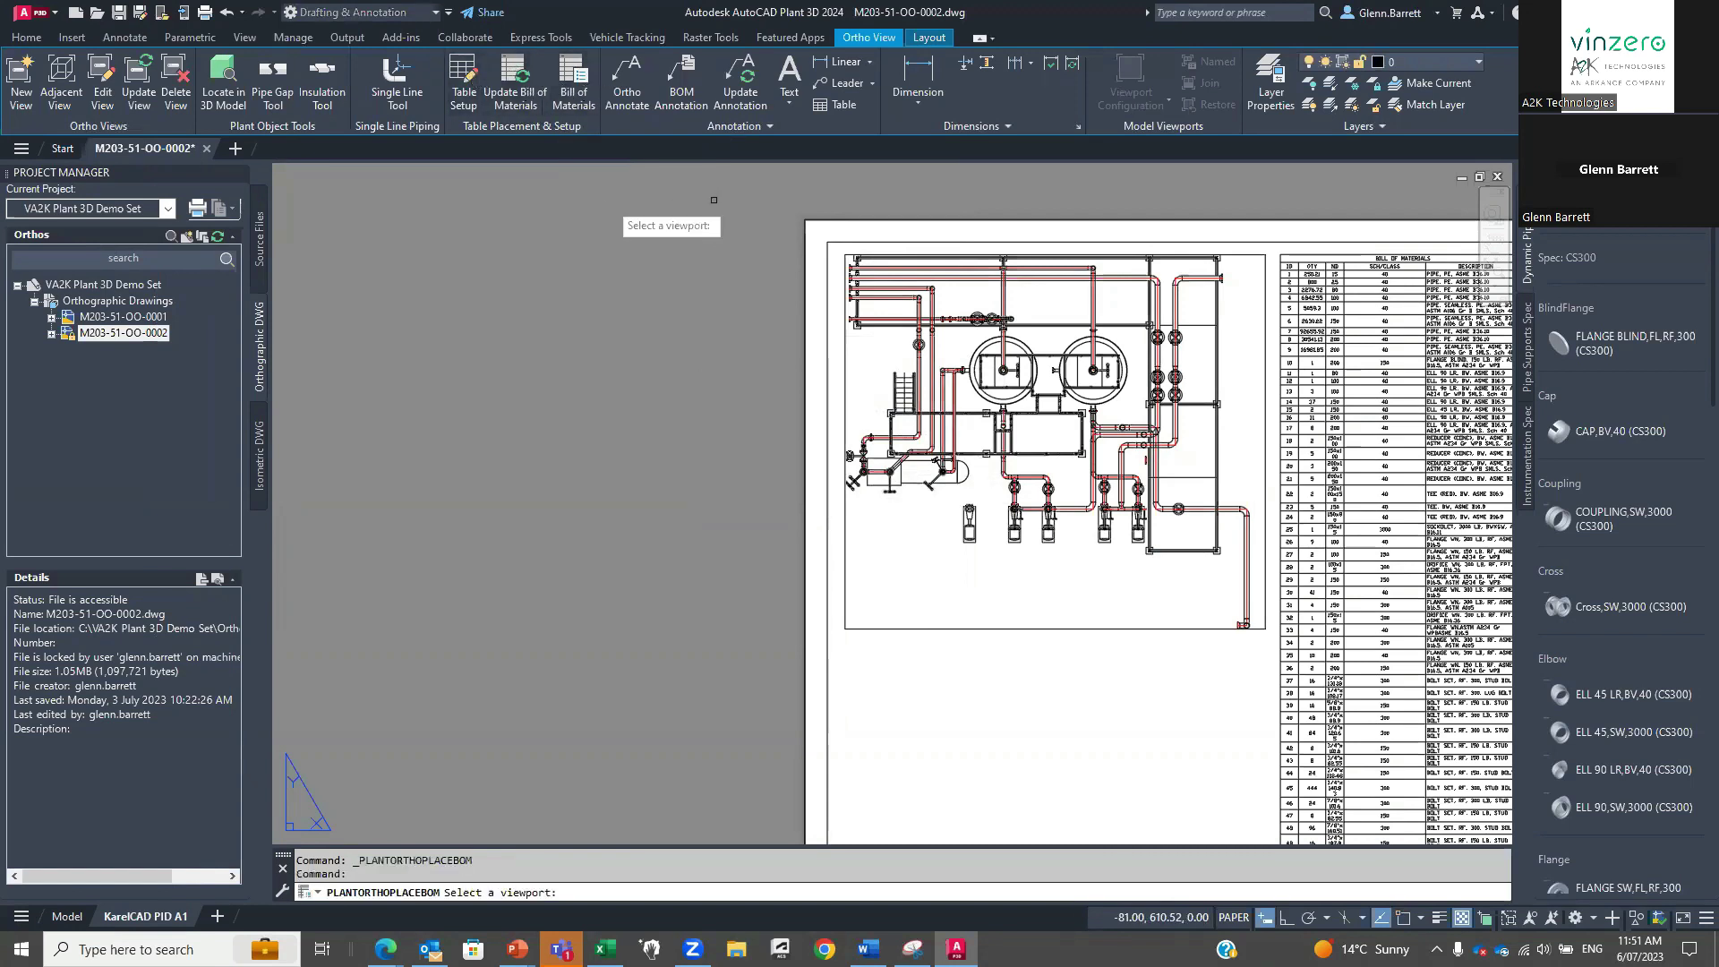
{"action": "left_click", "coordinate": [907, 630]}
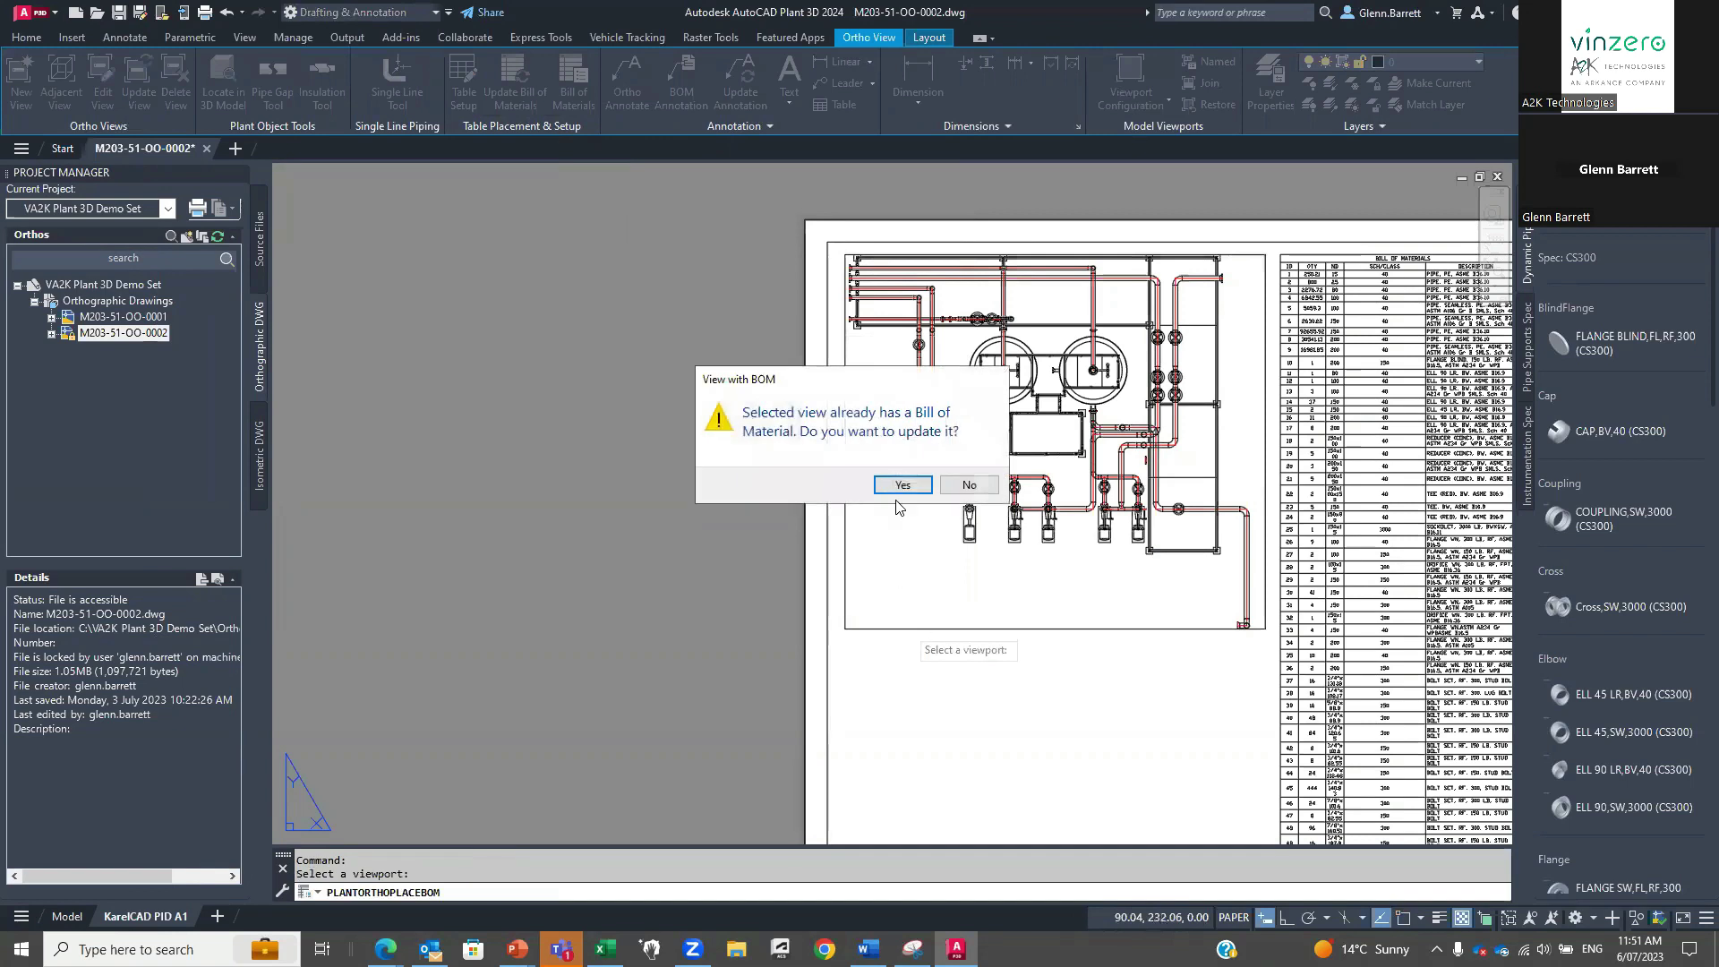
{"action": "left_click", "coordinate": [900, 485]}
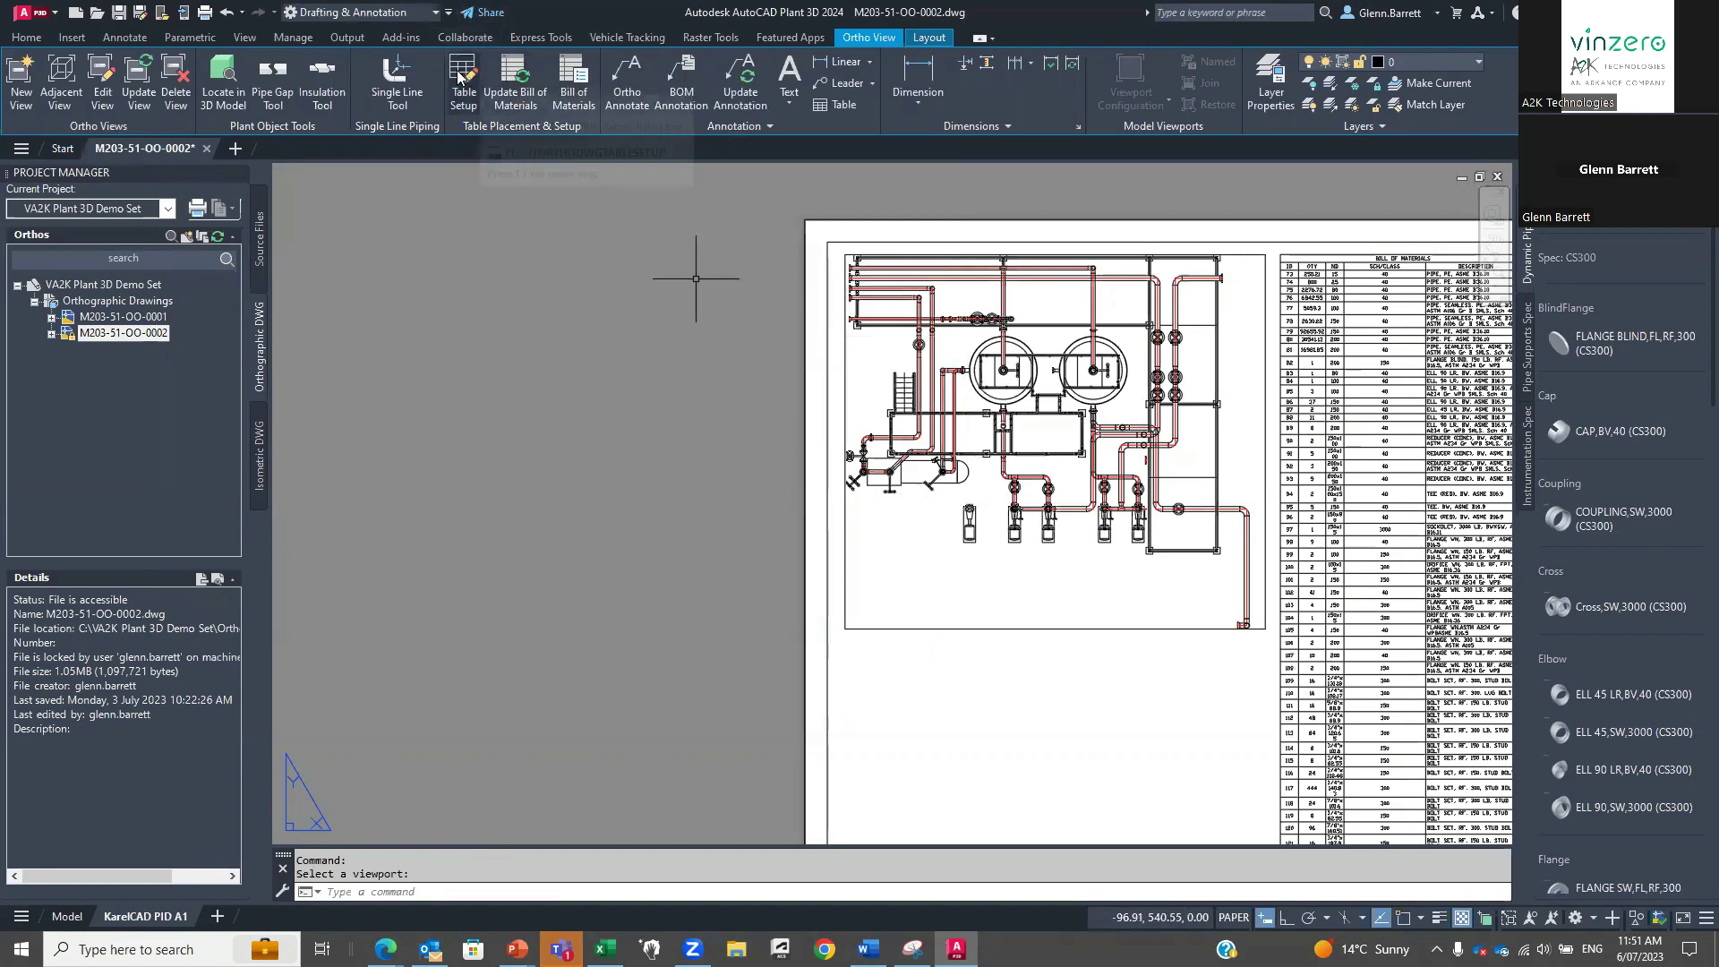
Review the Equipment BOM layout in the Ortho Table Setup once more, close it and switch to the PowerPoint slide show.
{"action": "left_click", "coordinate": [682, 576]}
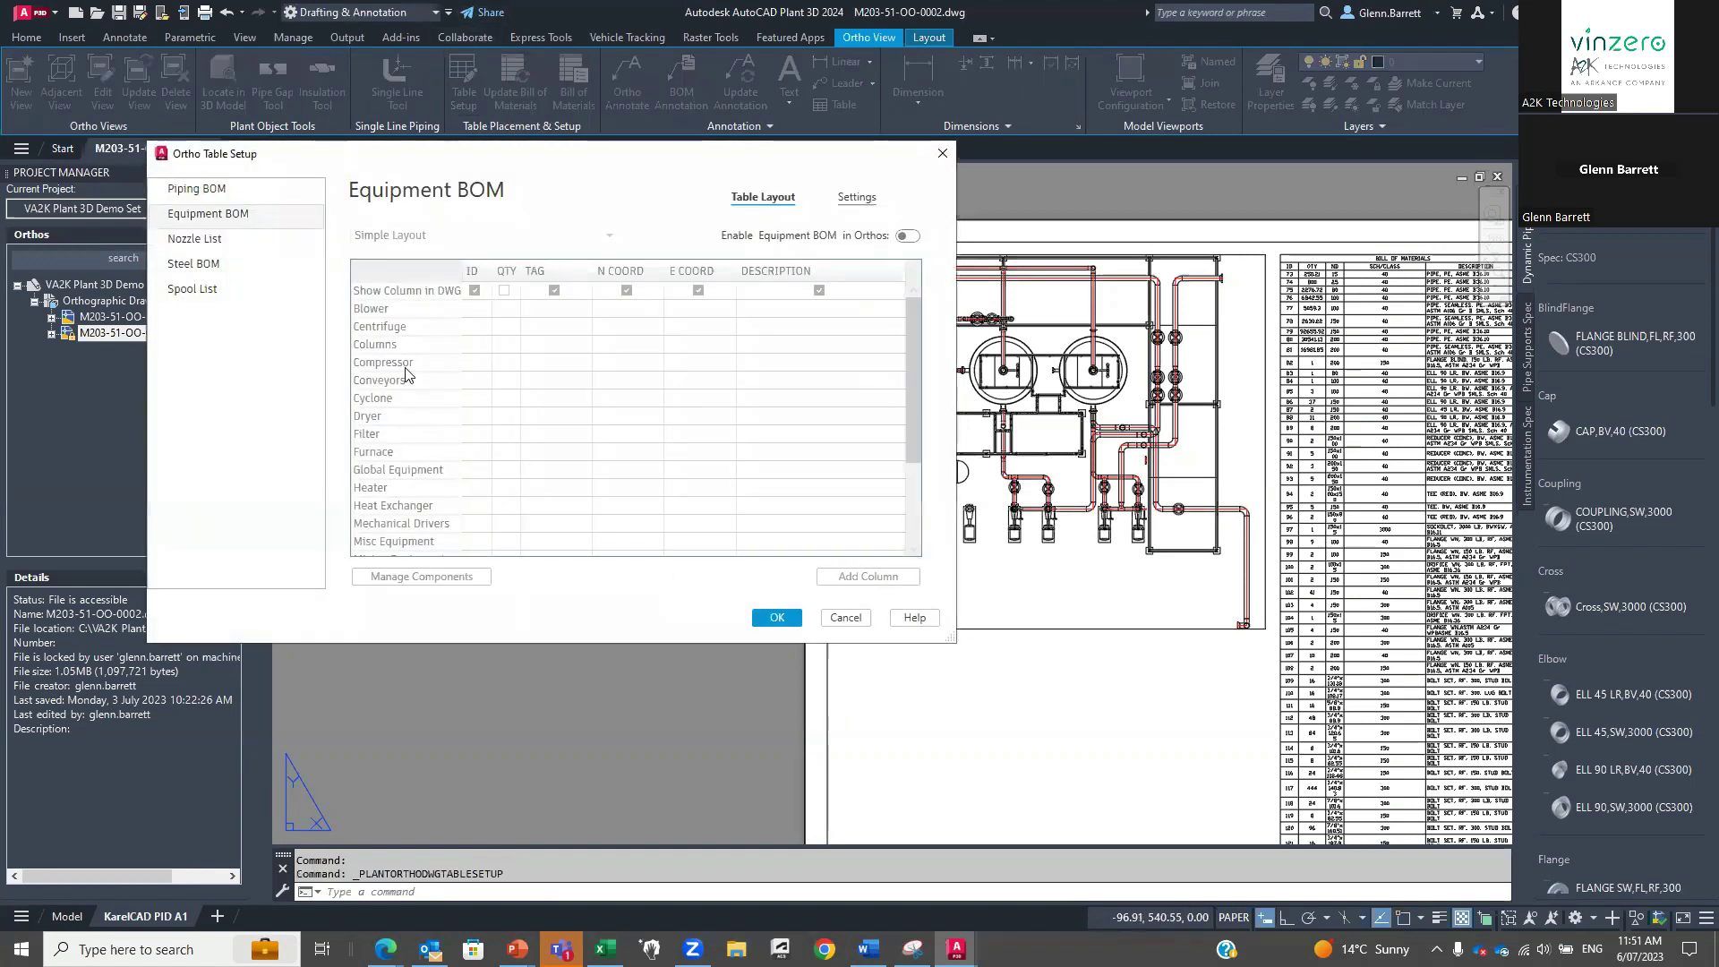
{"action": "left_click", "coordinate": [777, 618]}
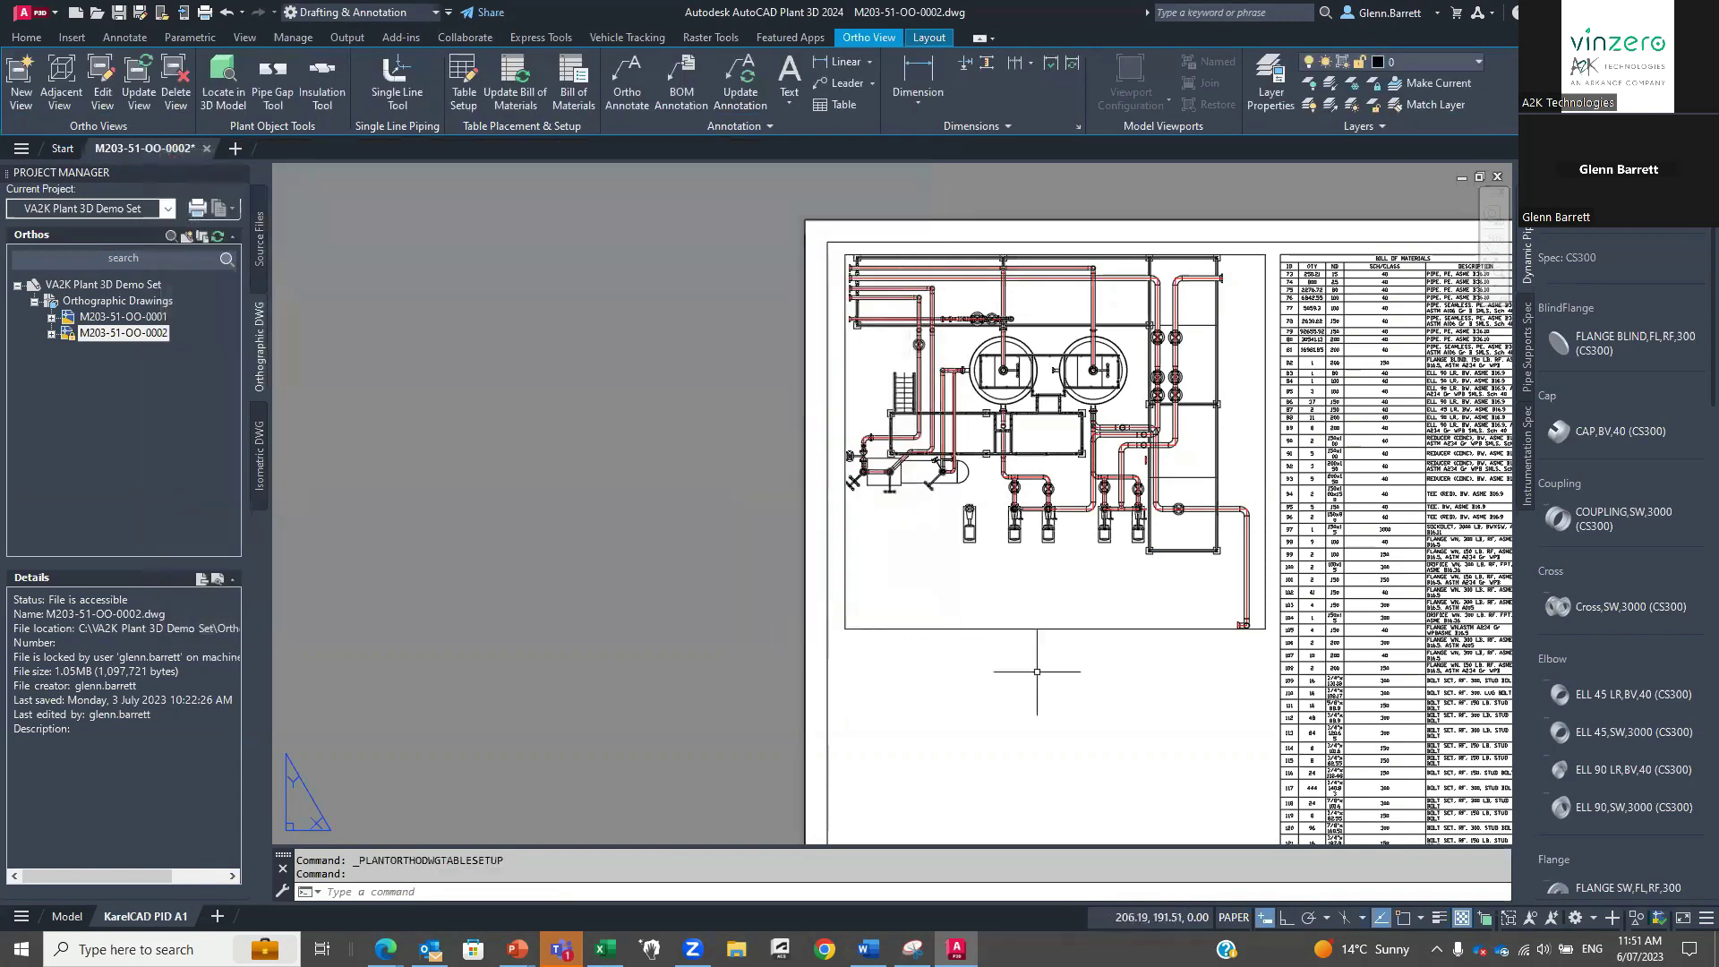
{"action": "left_click", "coordinate": [1191, 763]}
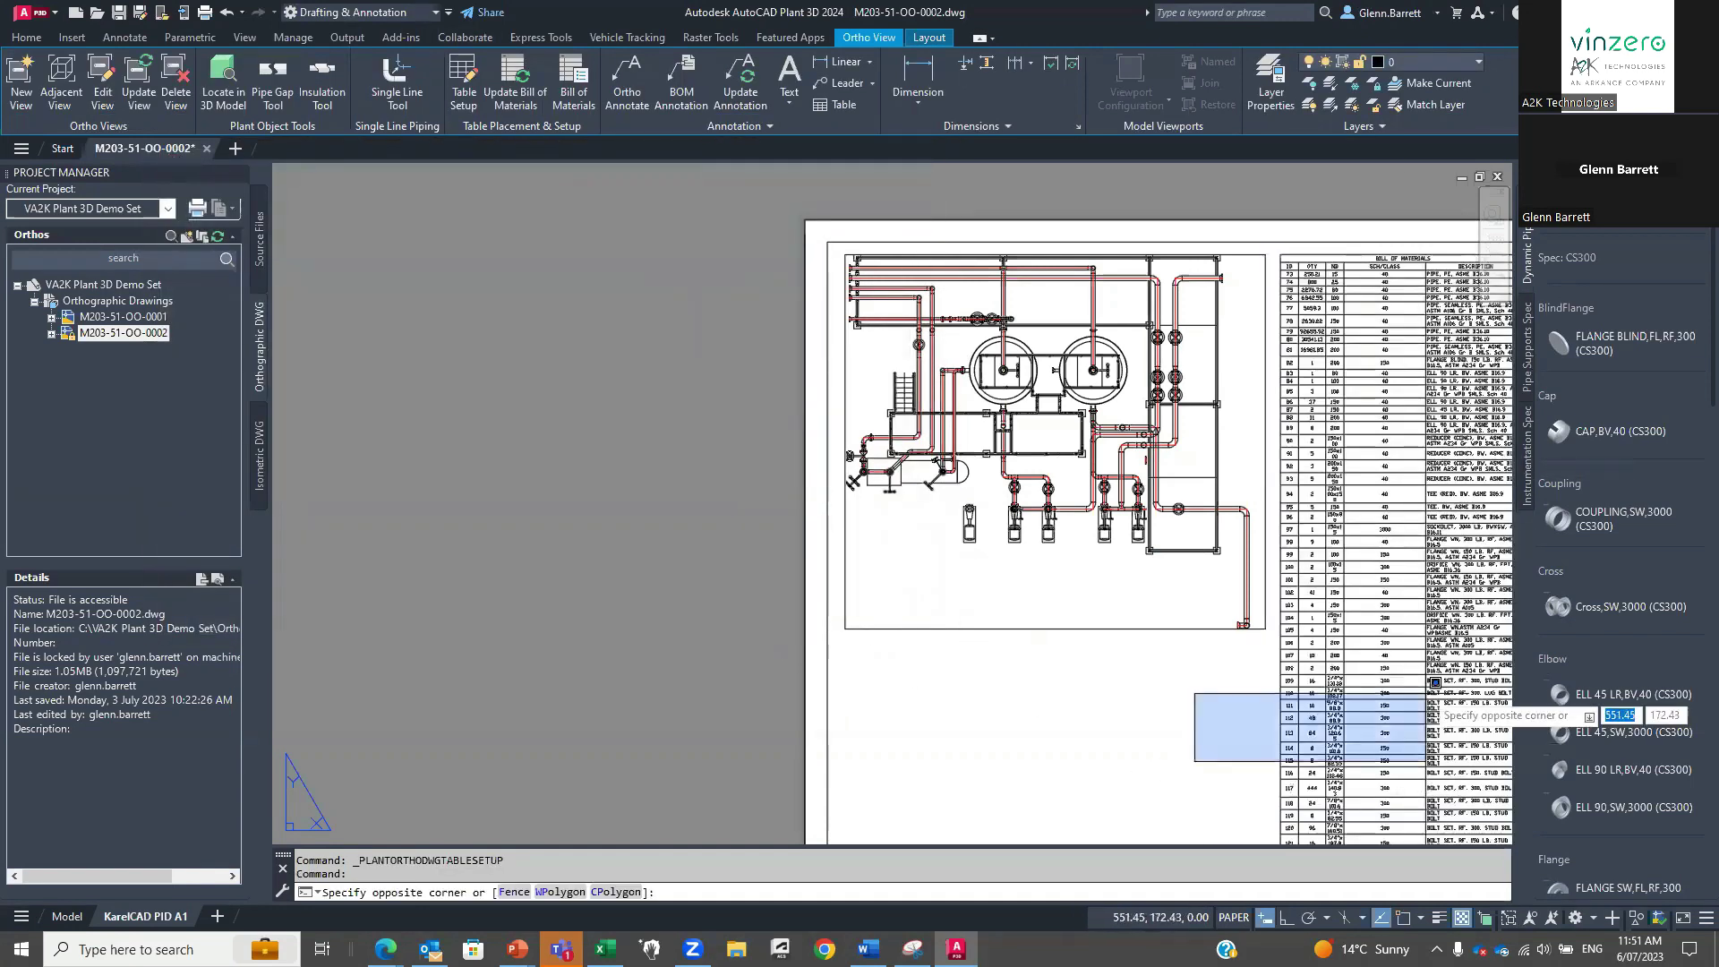
{"action": "left_click", "coordinate": [901, 729]}
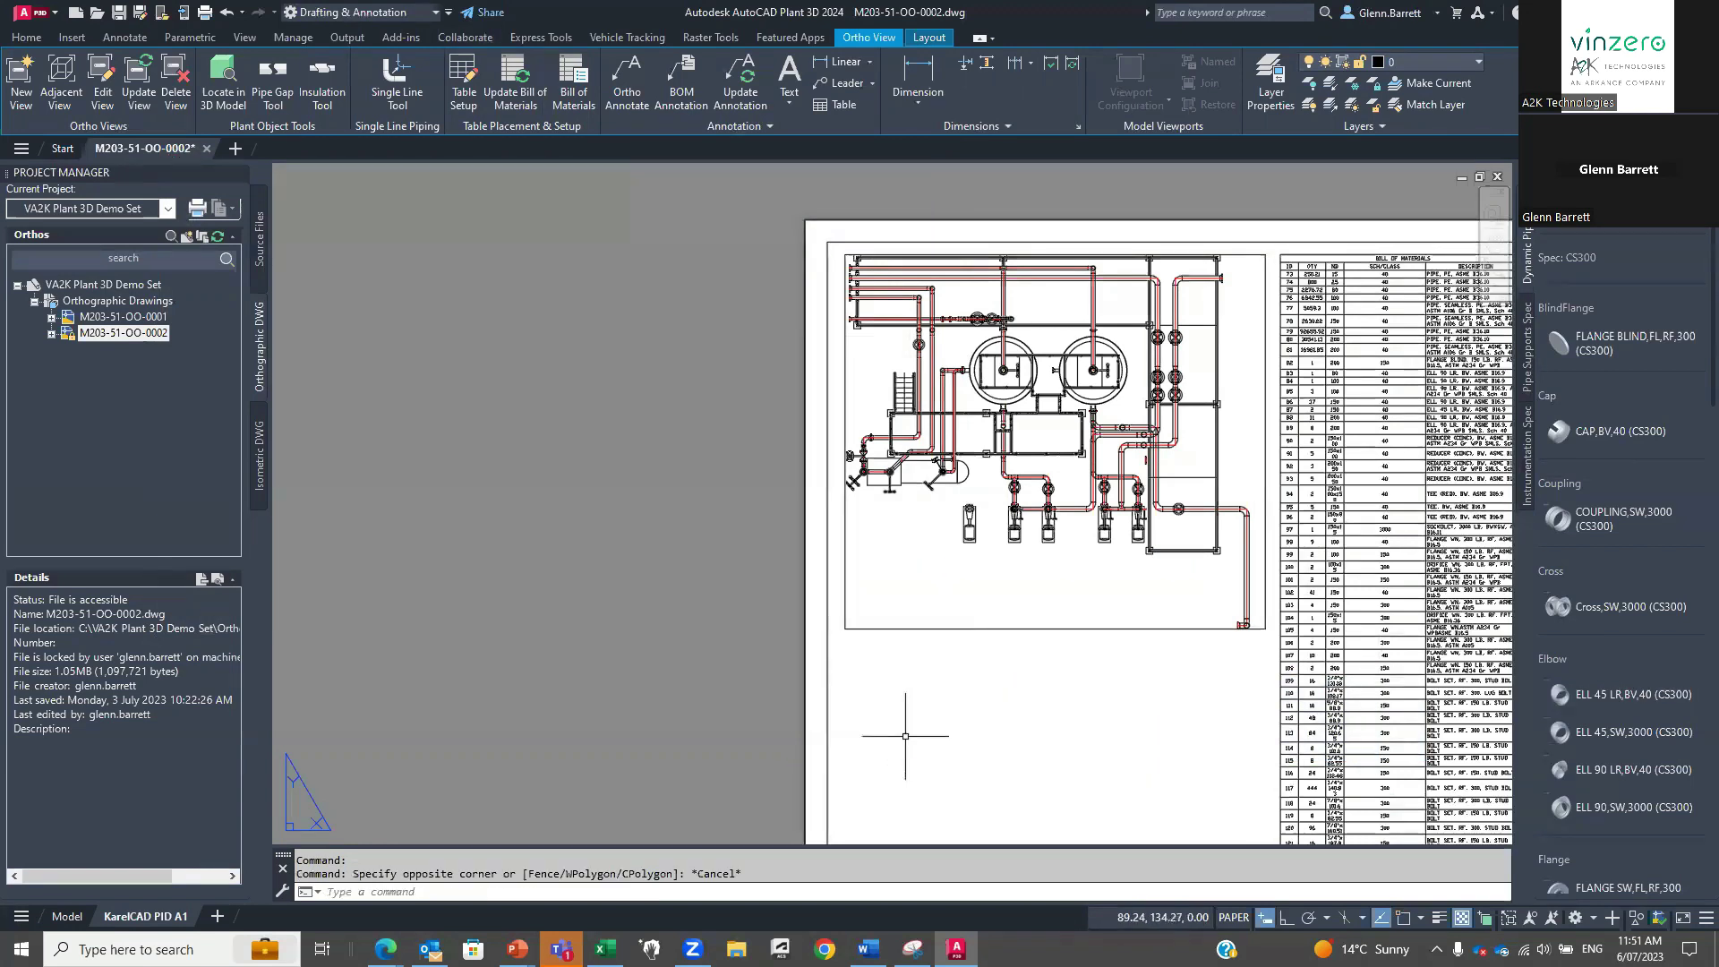
{"action": "middle_click", "coordinate": [1101, 662]}
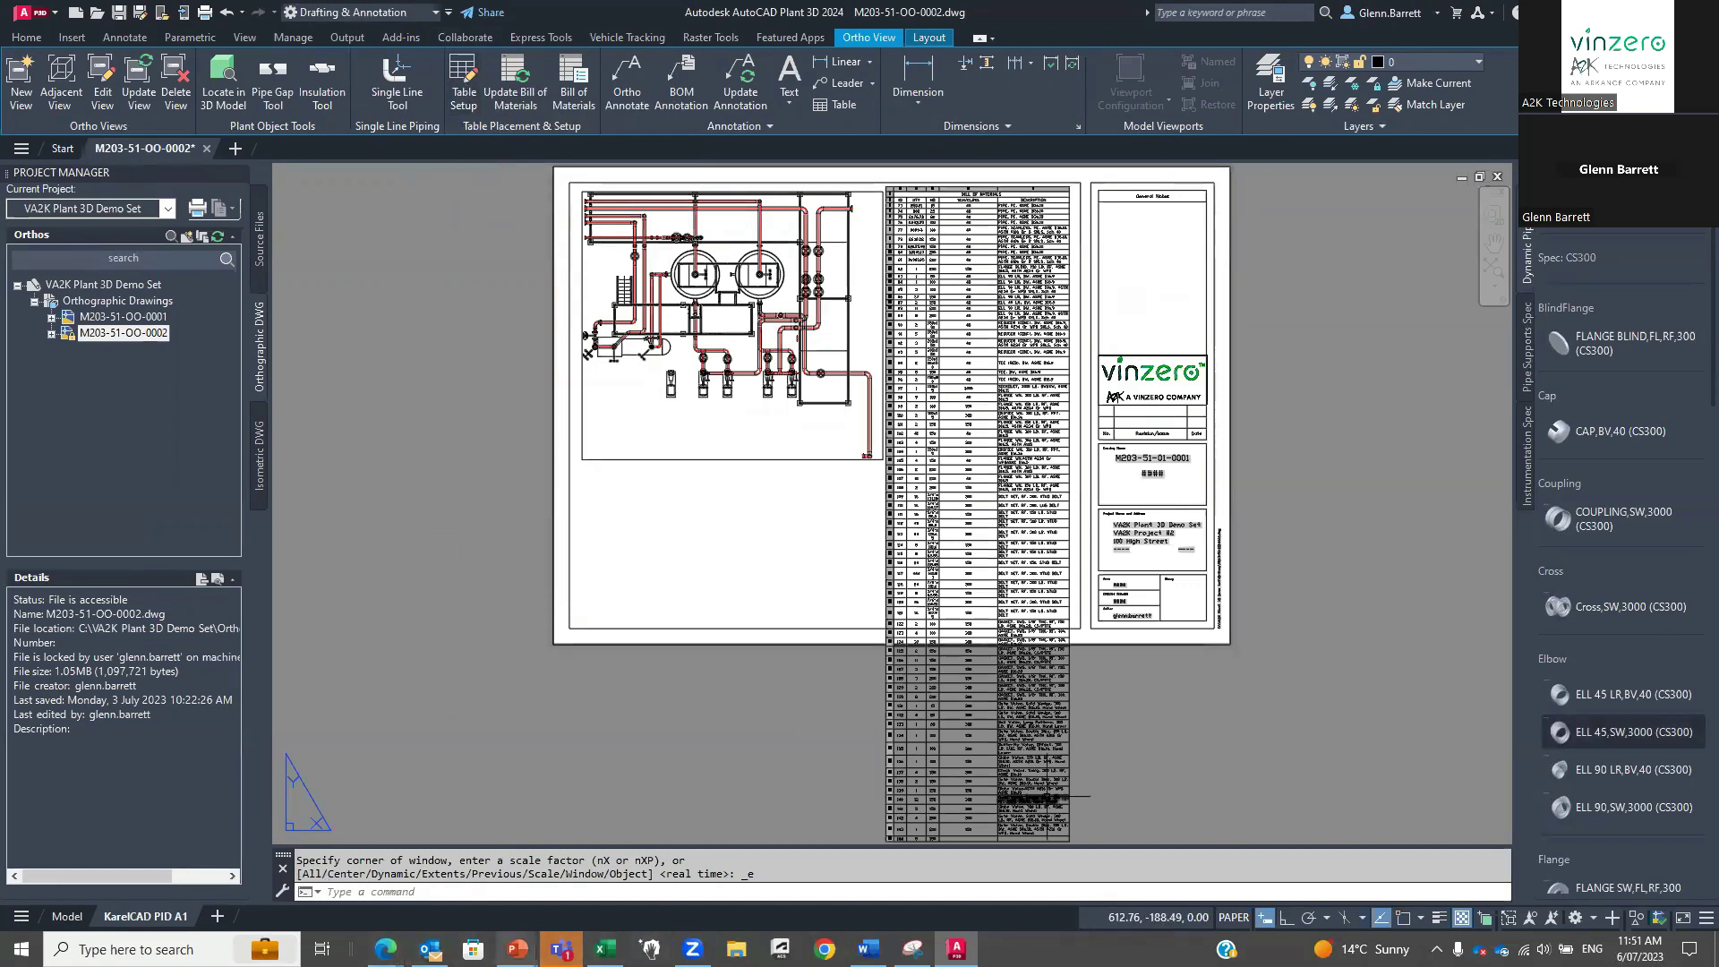
{"action": "mouse_move", "coordinate": [518, 948]}
{"action": "key", "text": "alt+Tab"}
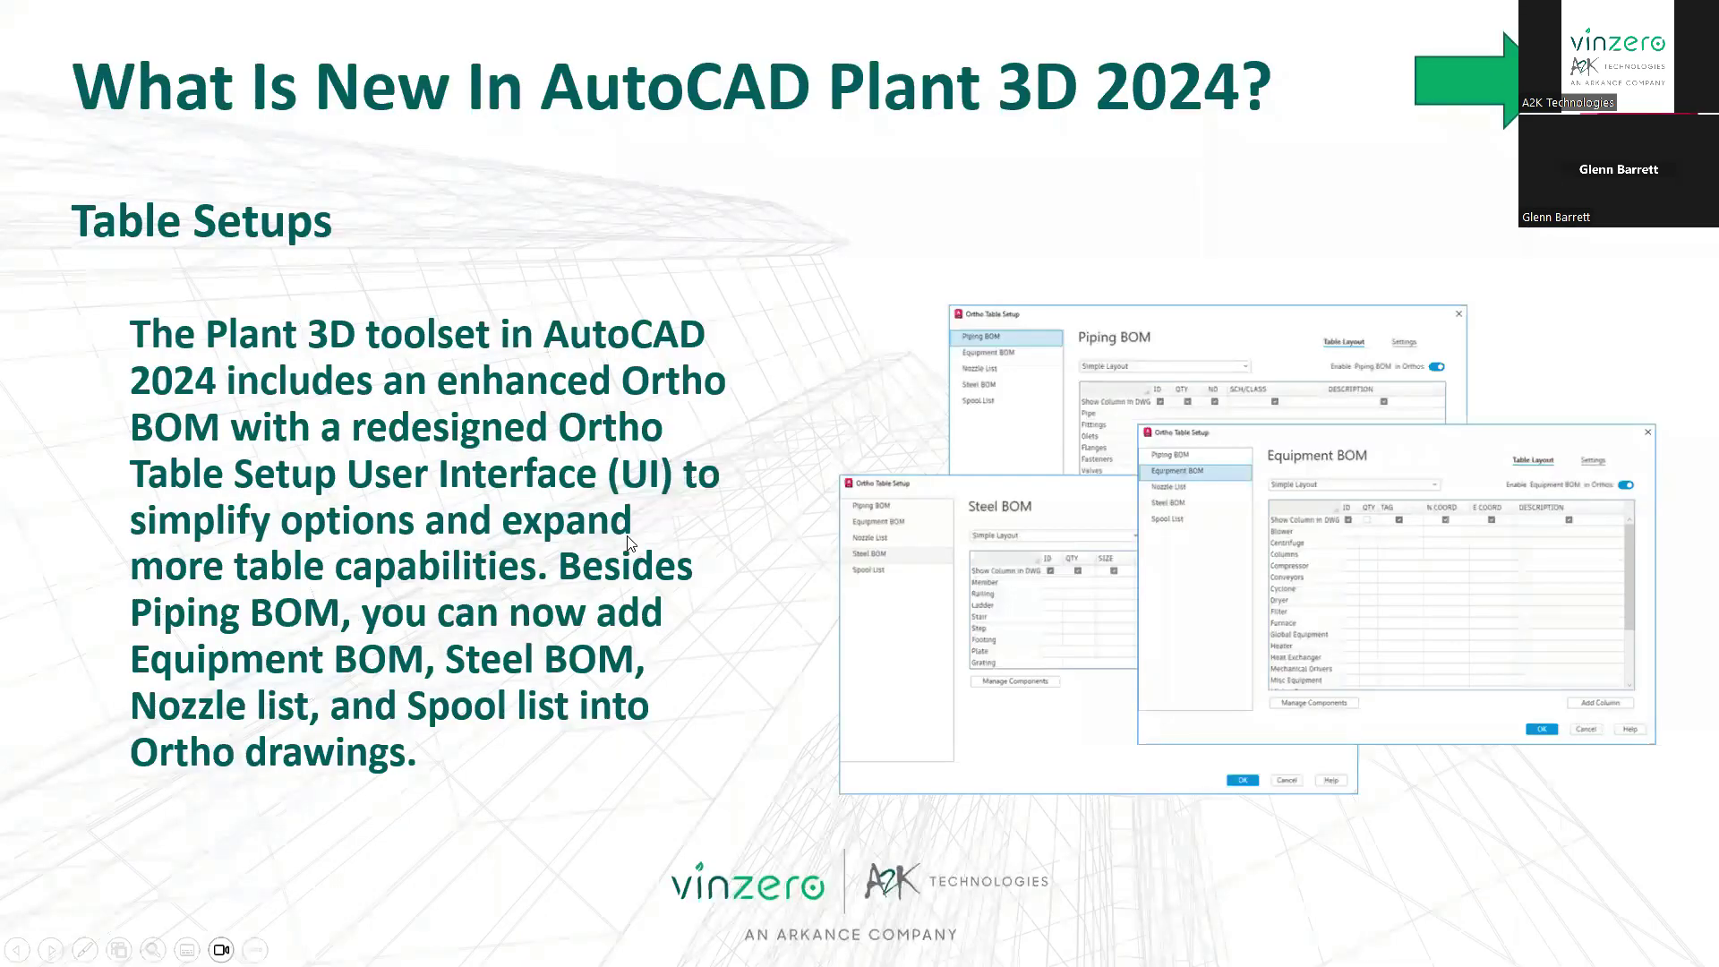
{"action": "key", "text": "Right"}
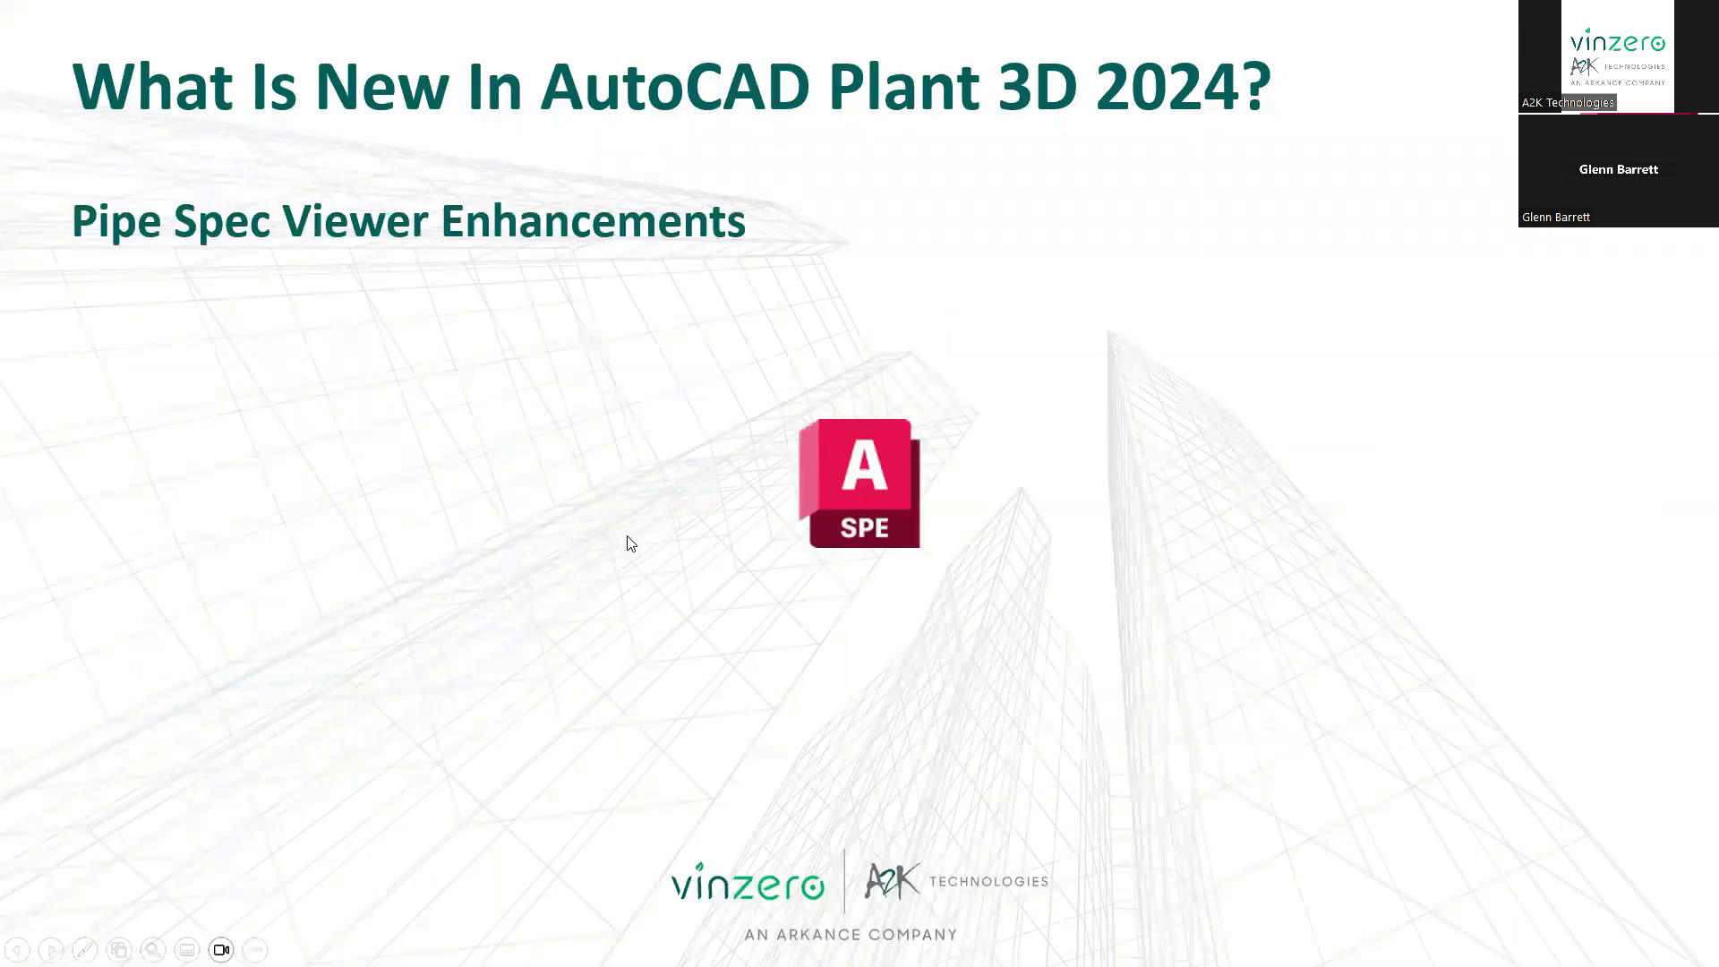
{"action": "key", "text": "Right"}
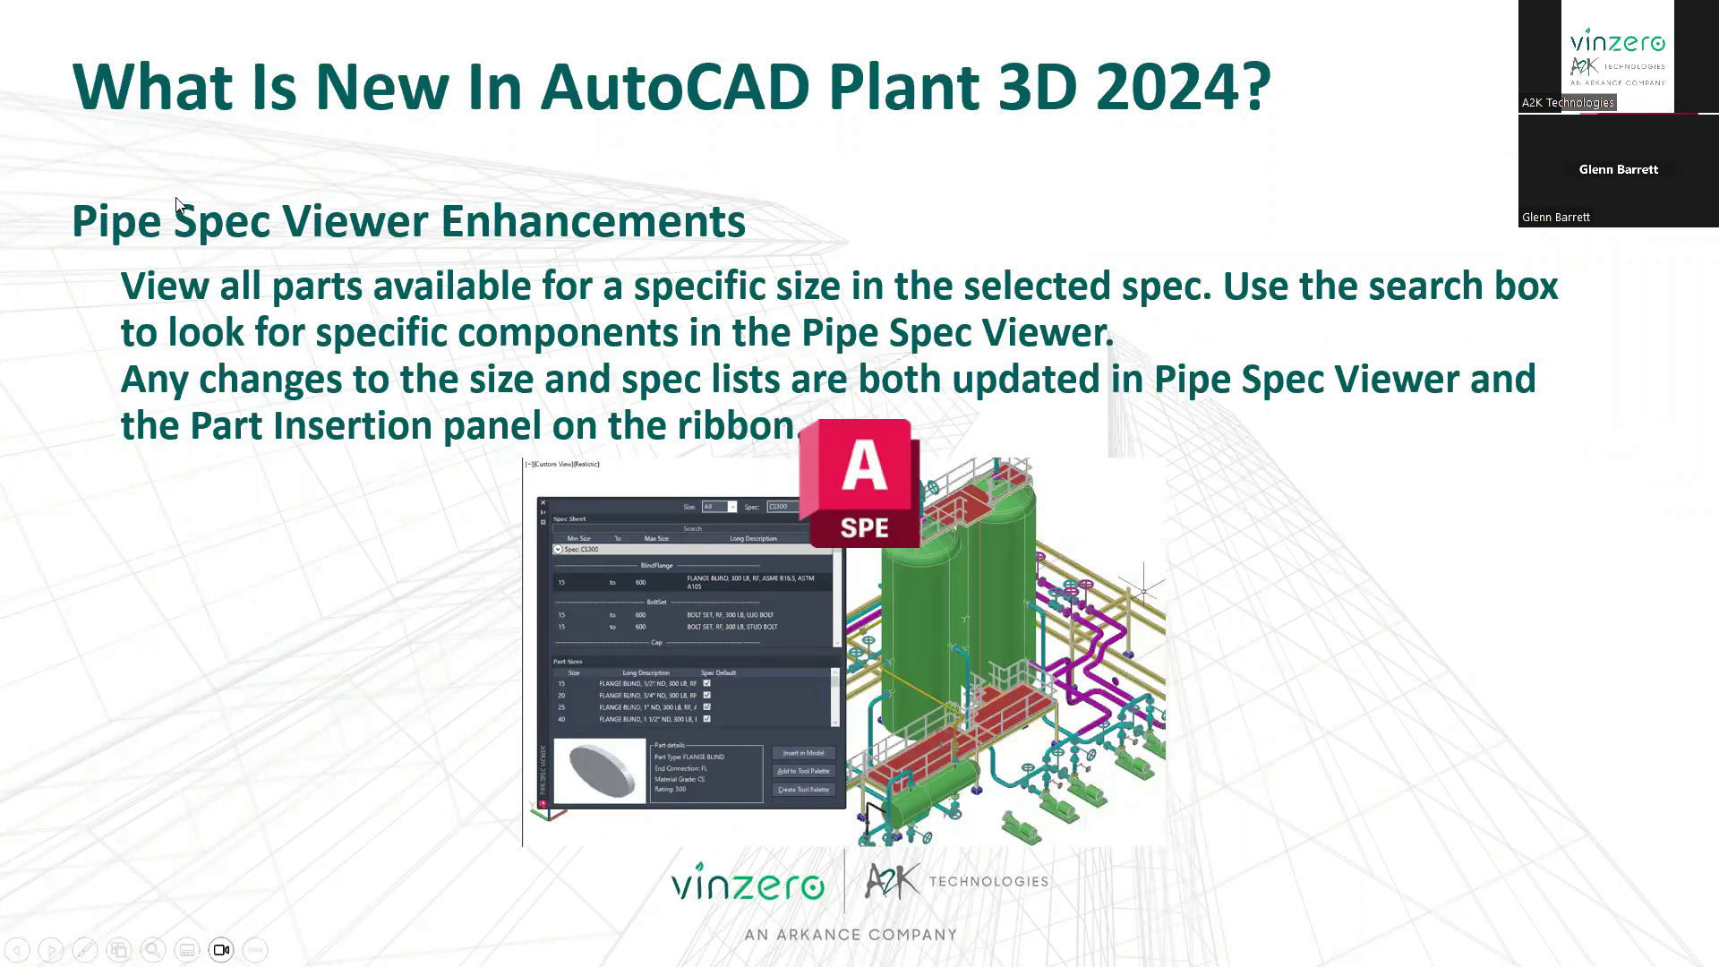
{"action": "key", "text": "Right"}
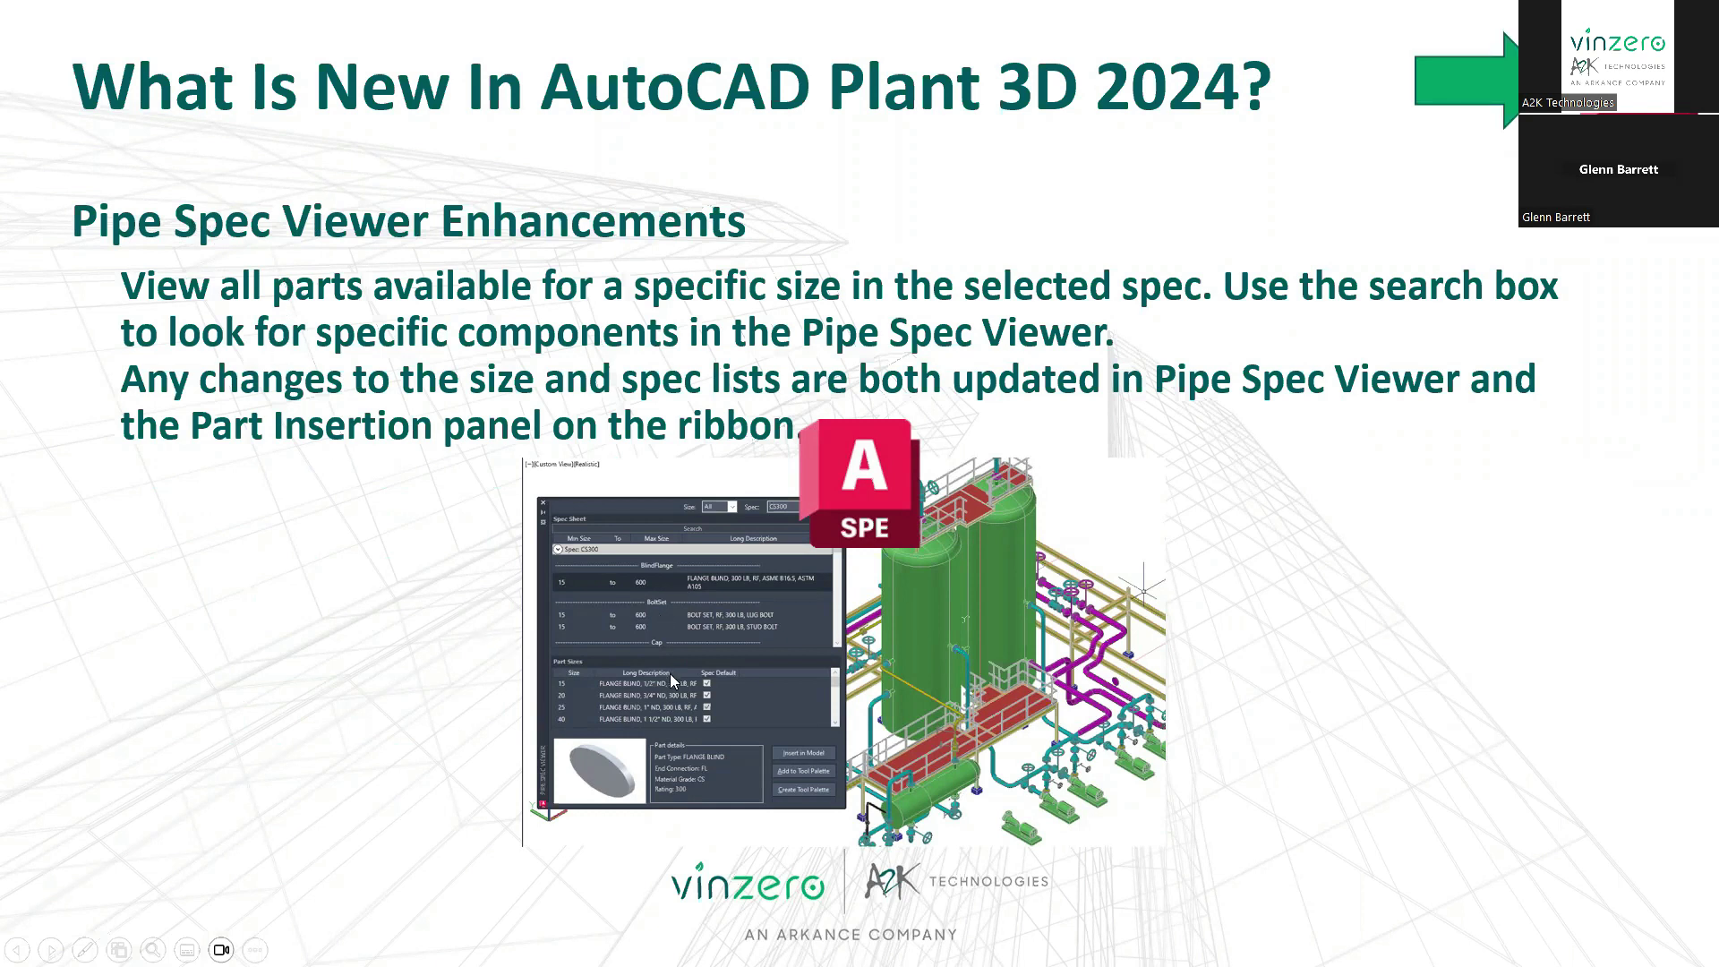
Switch to the web browser and close the tab showing the Plant 3D enhanced ortho BOM image.
{"action": "key", "text": "alt+Tab"}
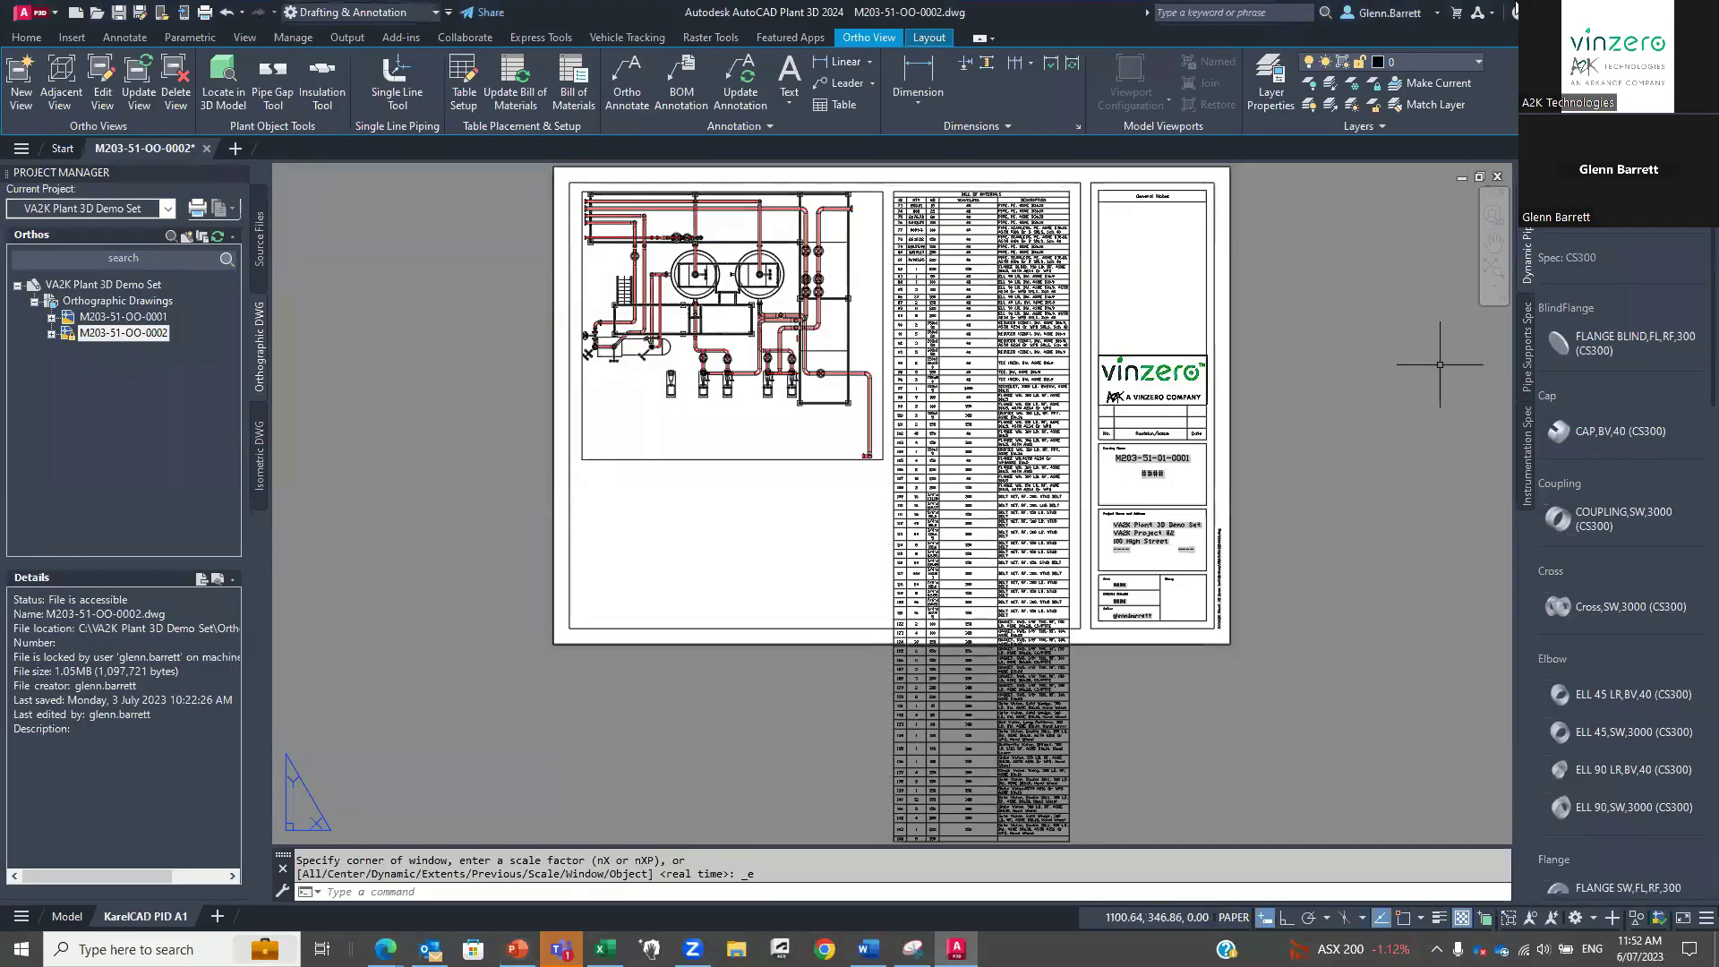
{"action": "key", "text": "alt+Tab"}
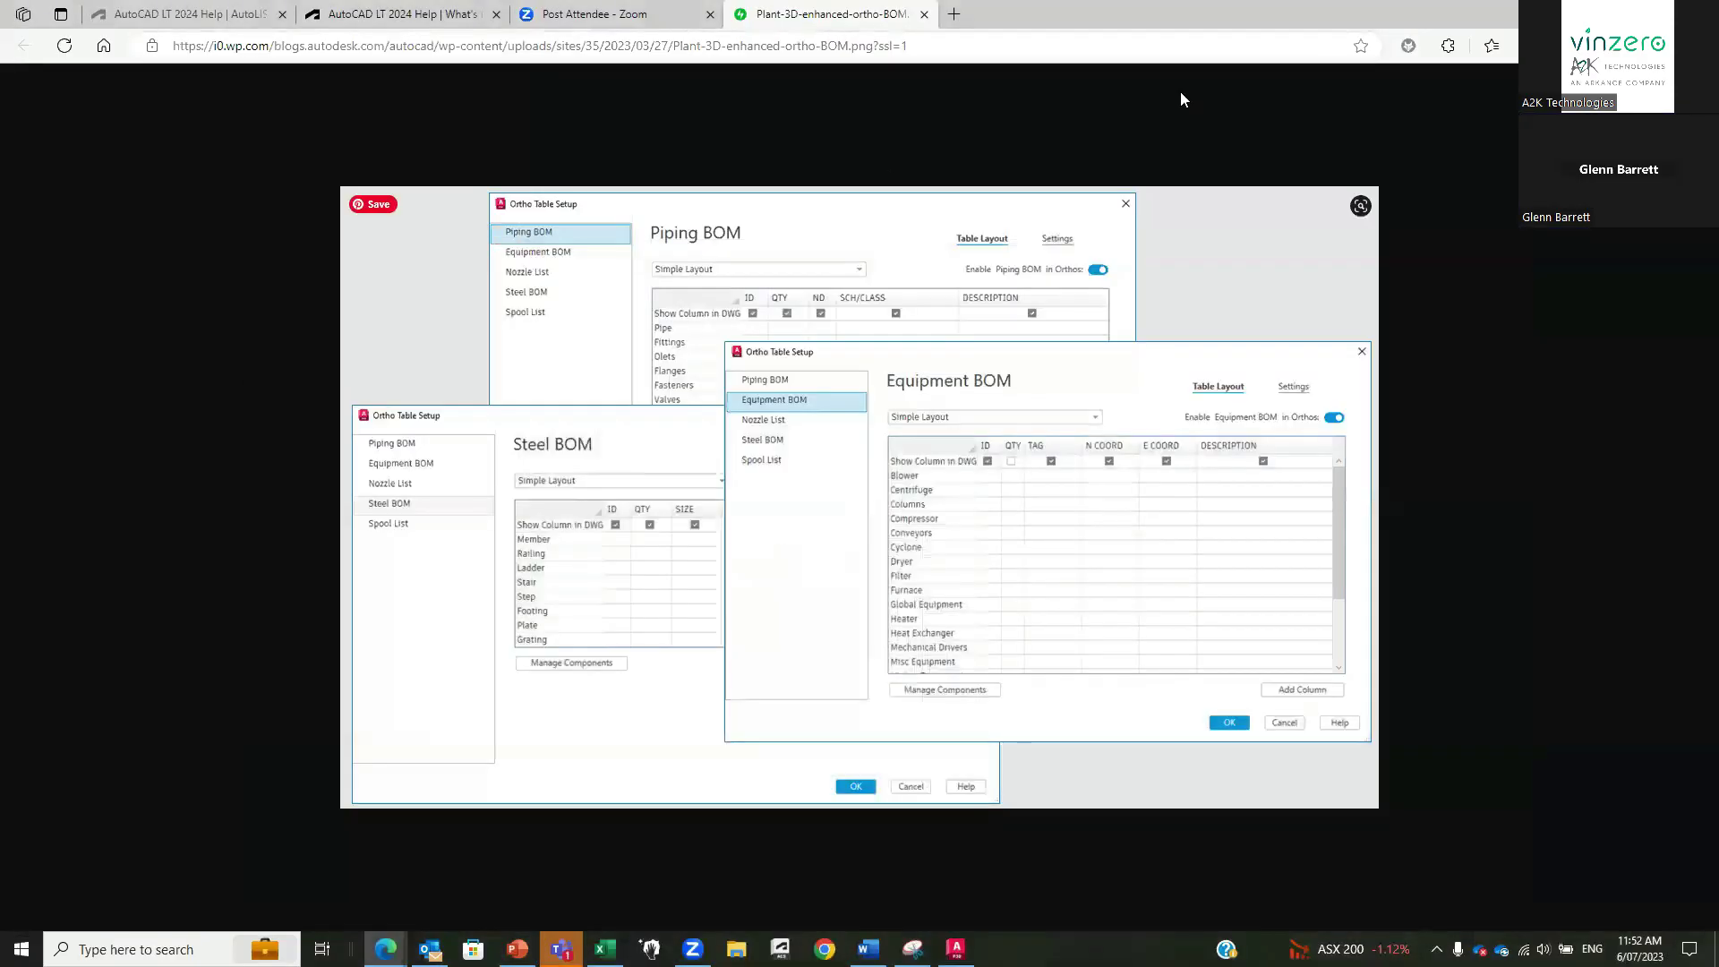
{"action": "left_click", "coordinate": [924, 14]}
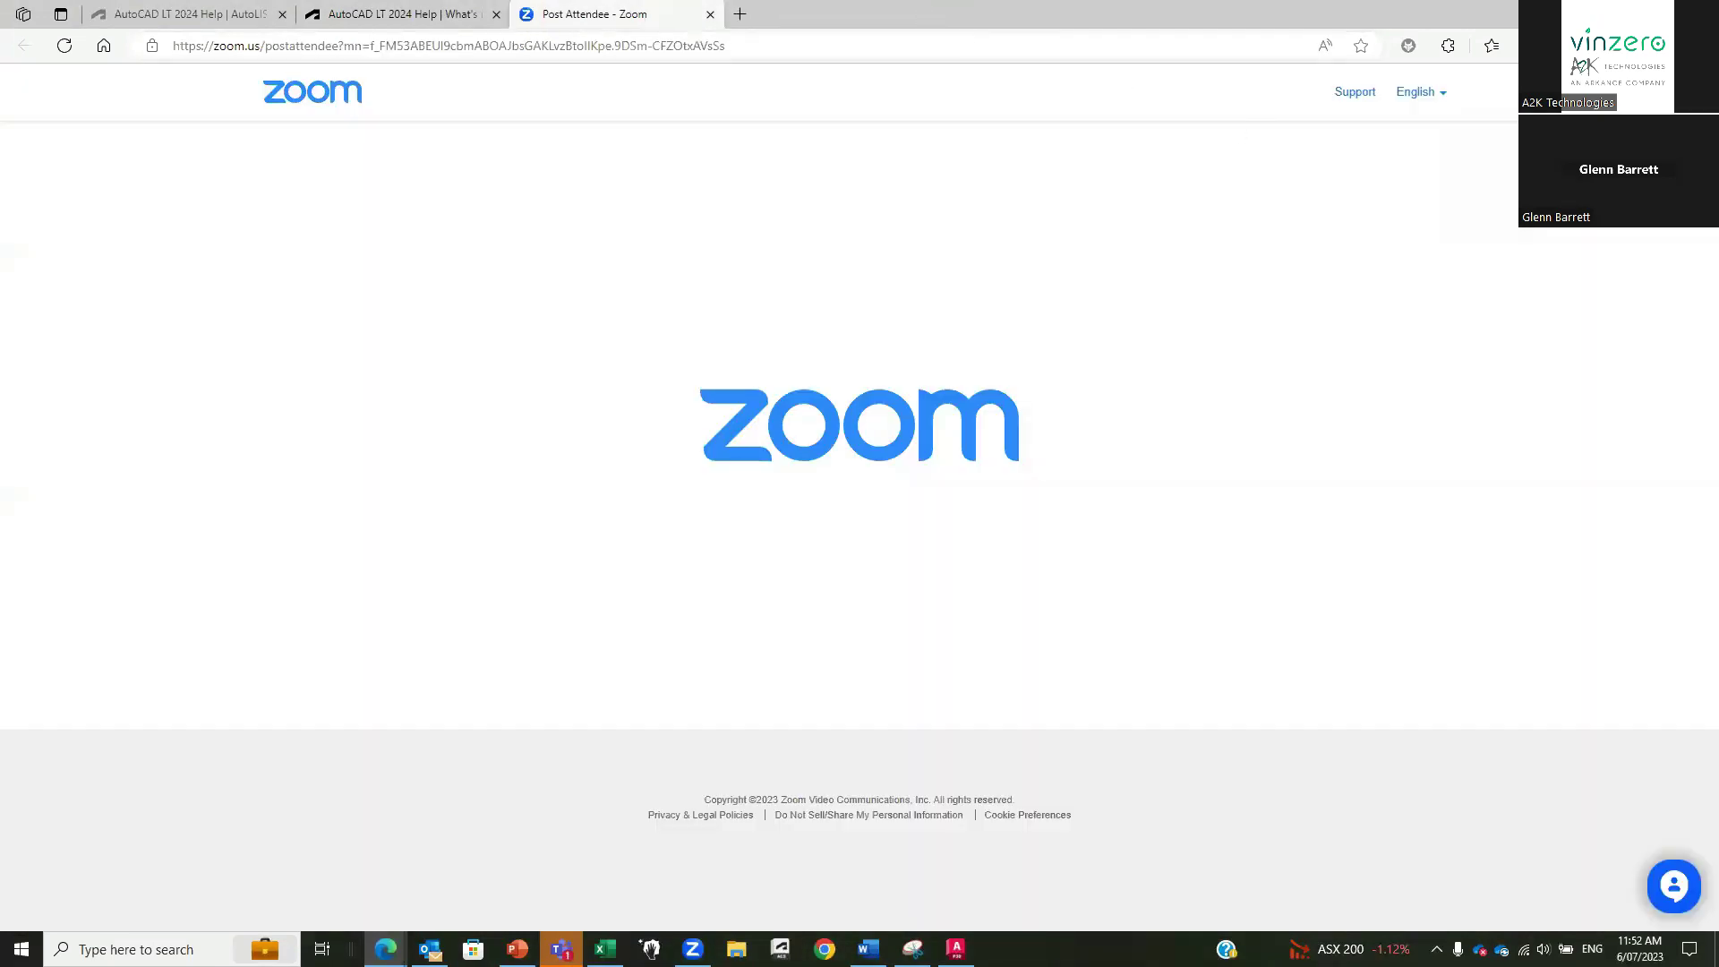
{"action": "key", "text": "alt+Tab"}
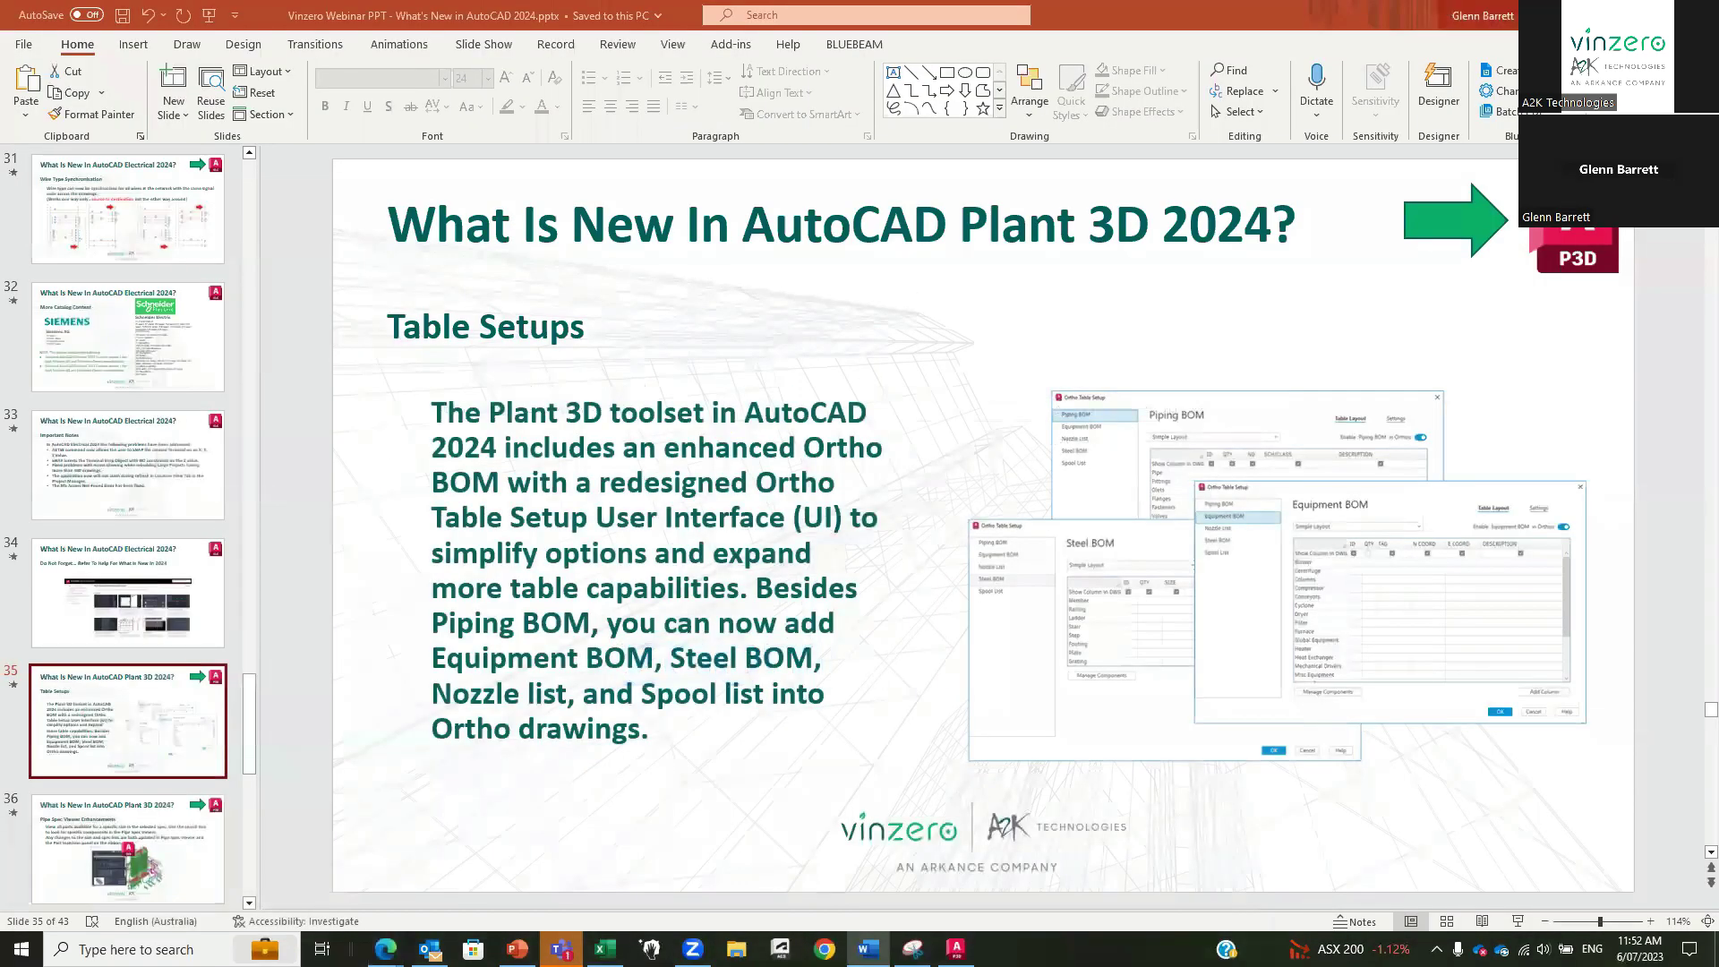
Launch the Spec Editor for AutoCAD Plant 3D from the desktop and open the recent CS300 spec.
{"action": "key", "text": "super+d"}
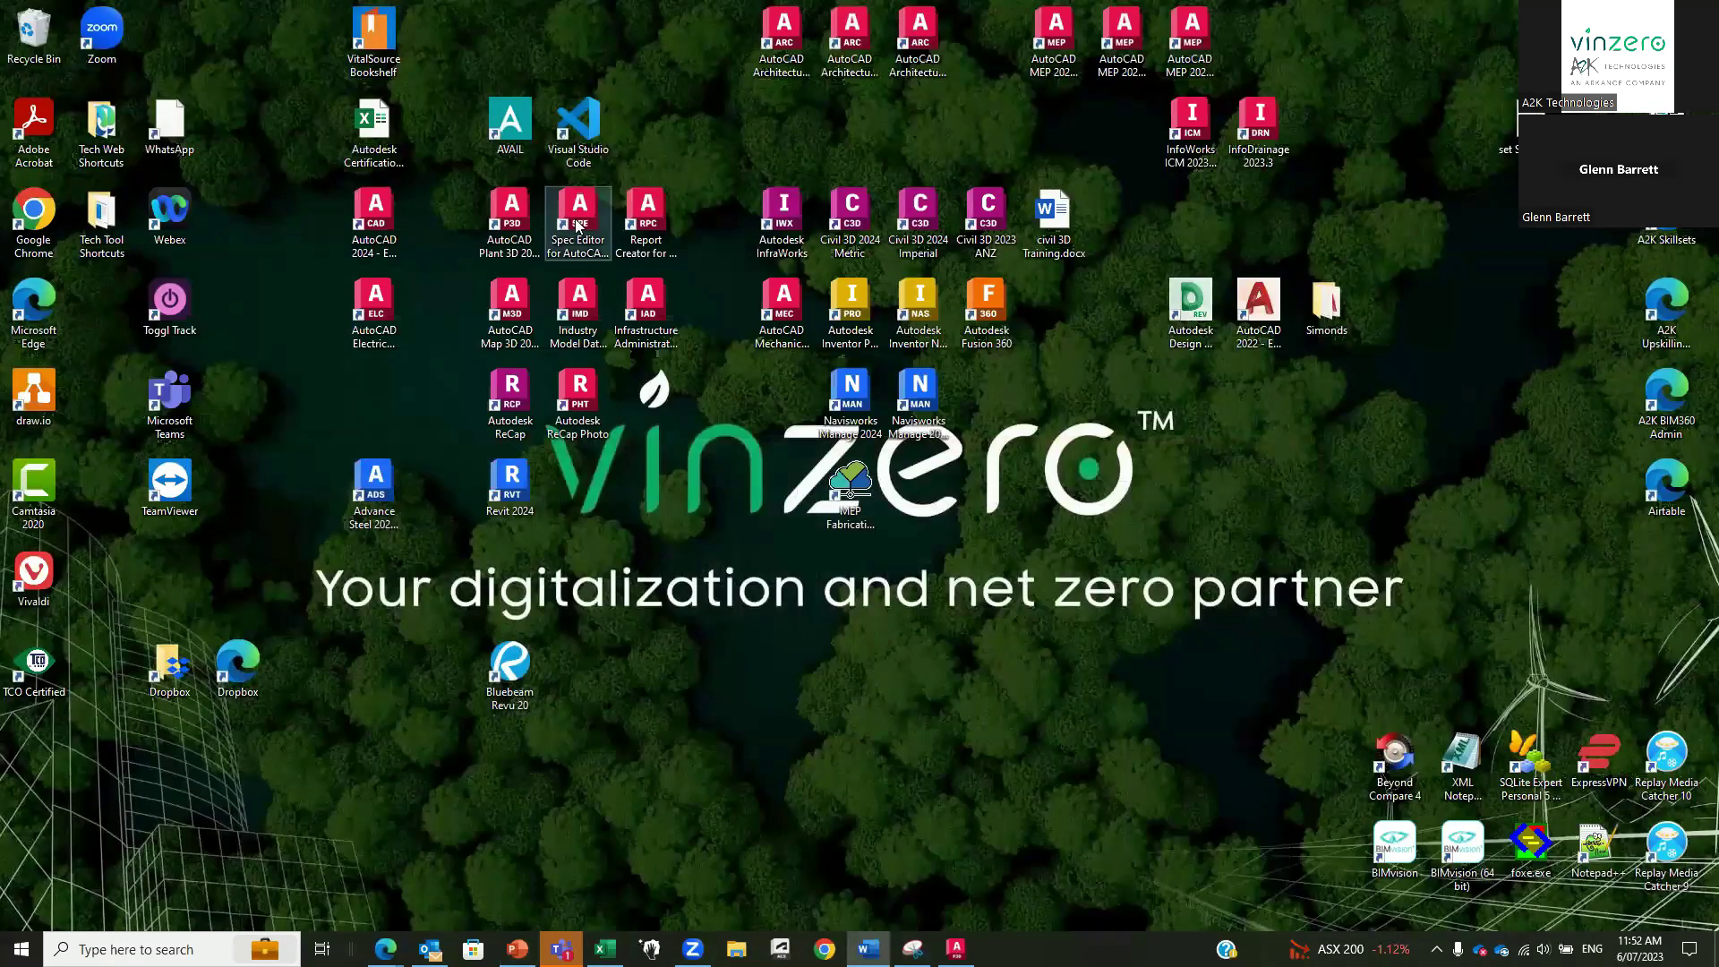
{"action": "left_click", "coordinate": [577, 226]}
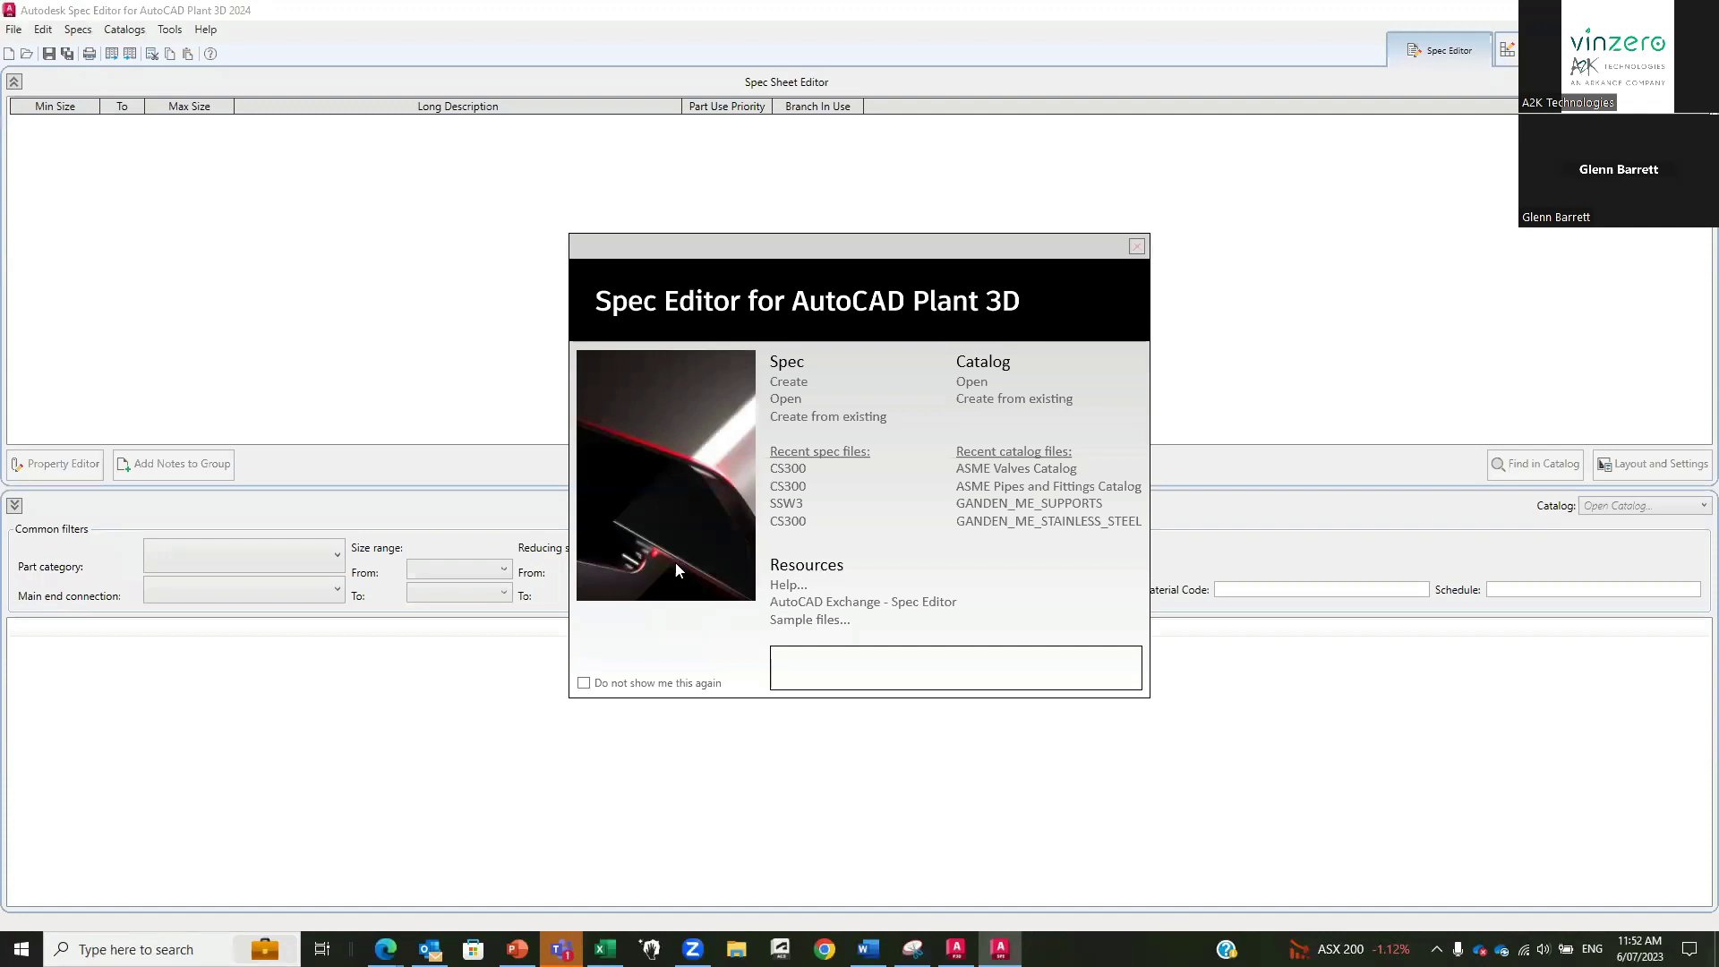
{"action": "left_click", "coordinate": [787, 468]}
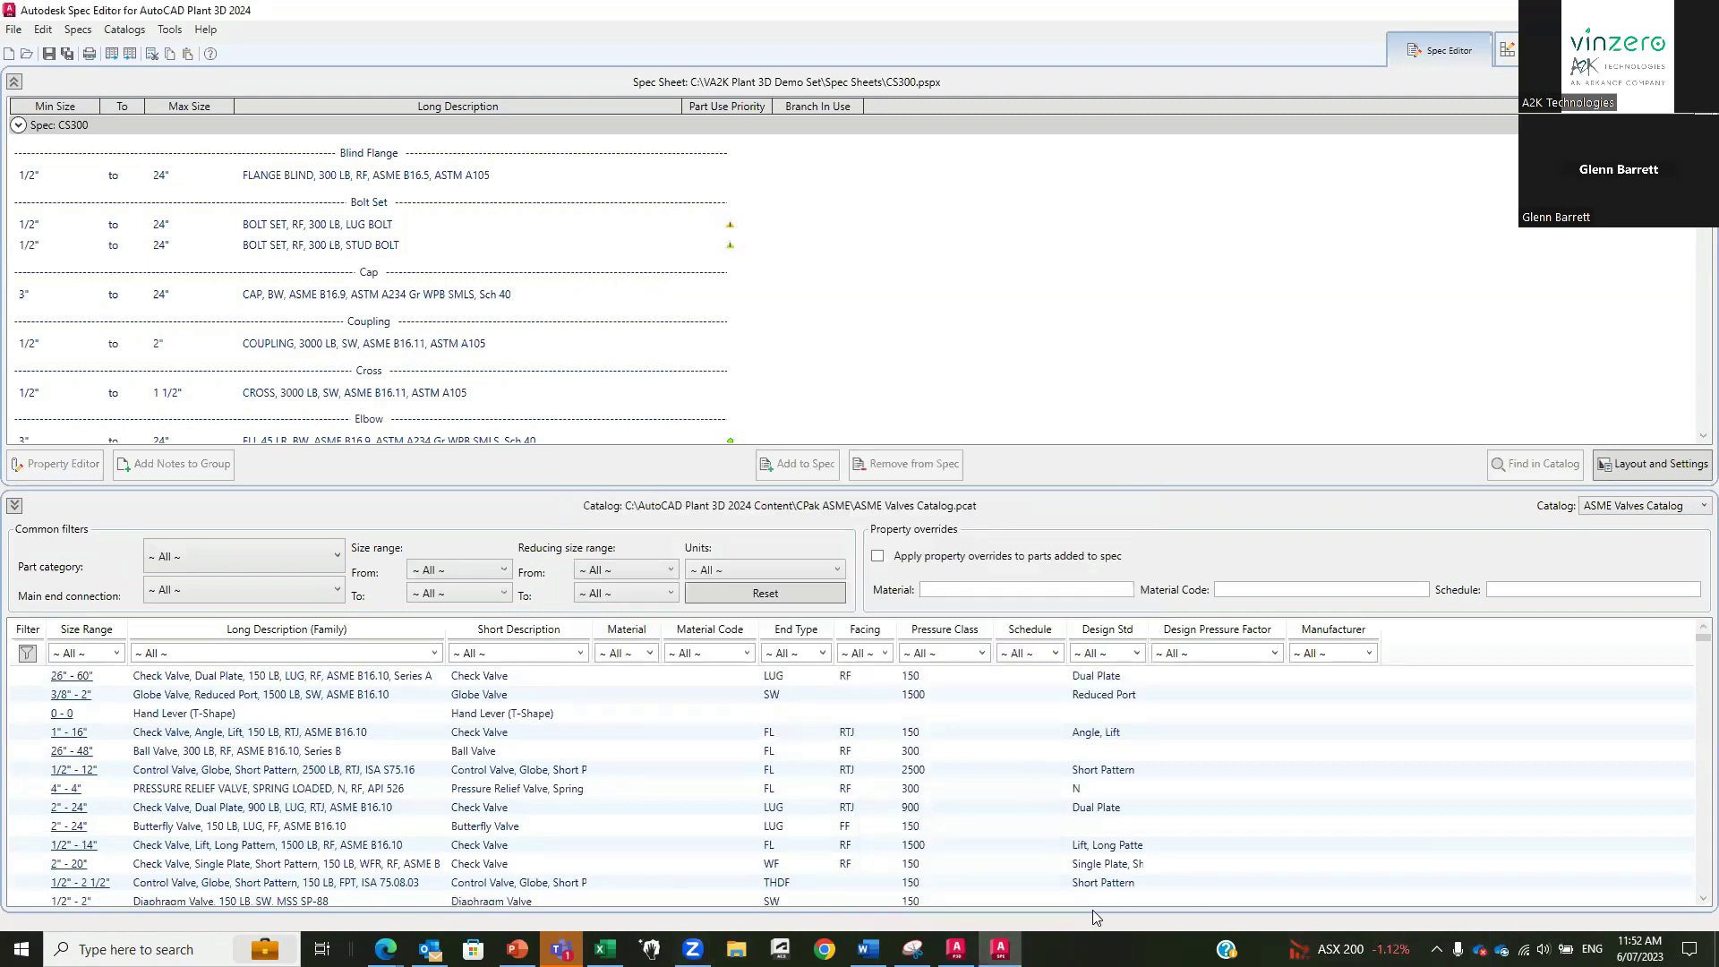
Switch back to AutoCAD Plant 3D and open the piping drawing M203-51-PP-0001 from the project's Plant 3D Drawings.
{"action": "left_click", "coordinate": [956, 948]}
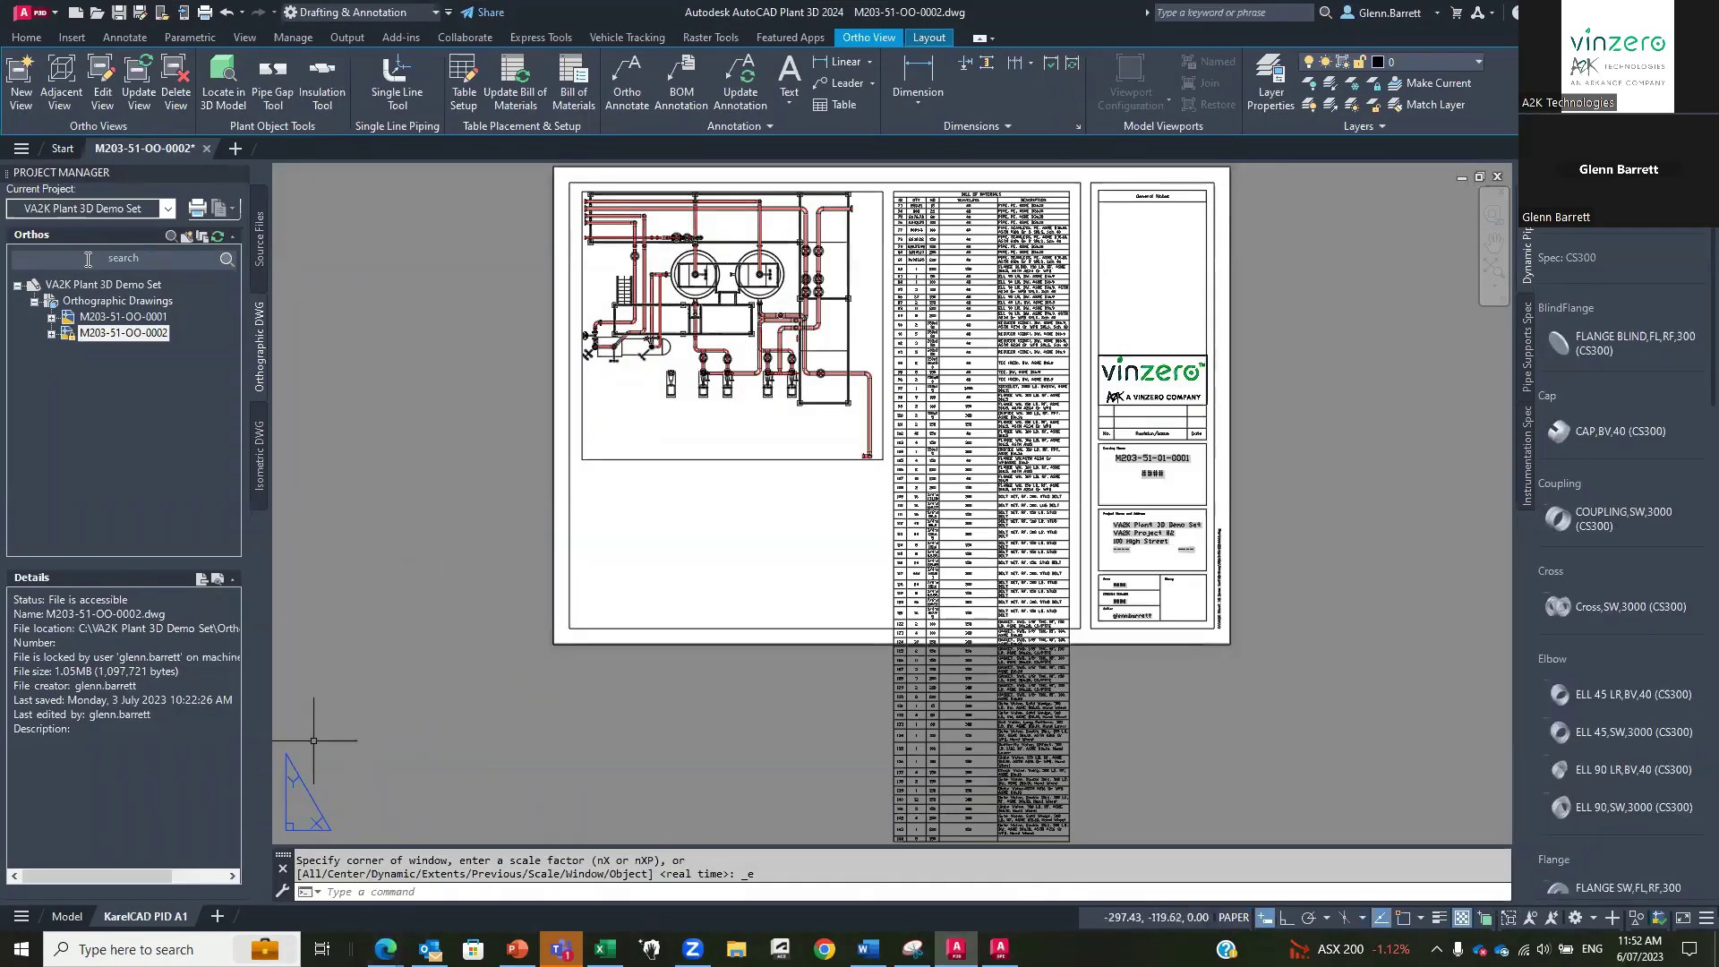
{"action": "left_click", "coordinate": [260, 237]}
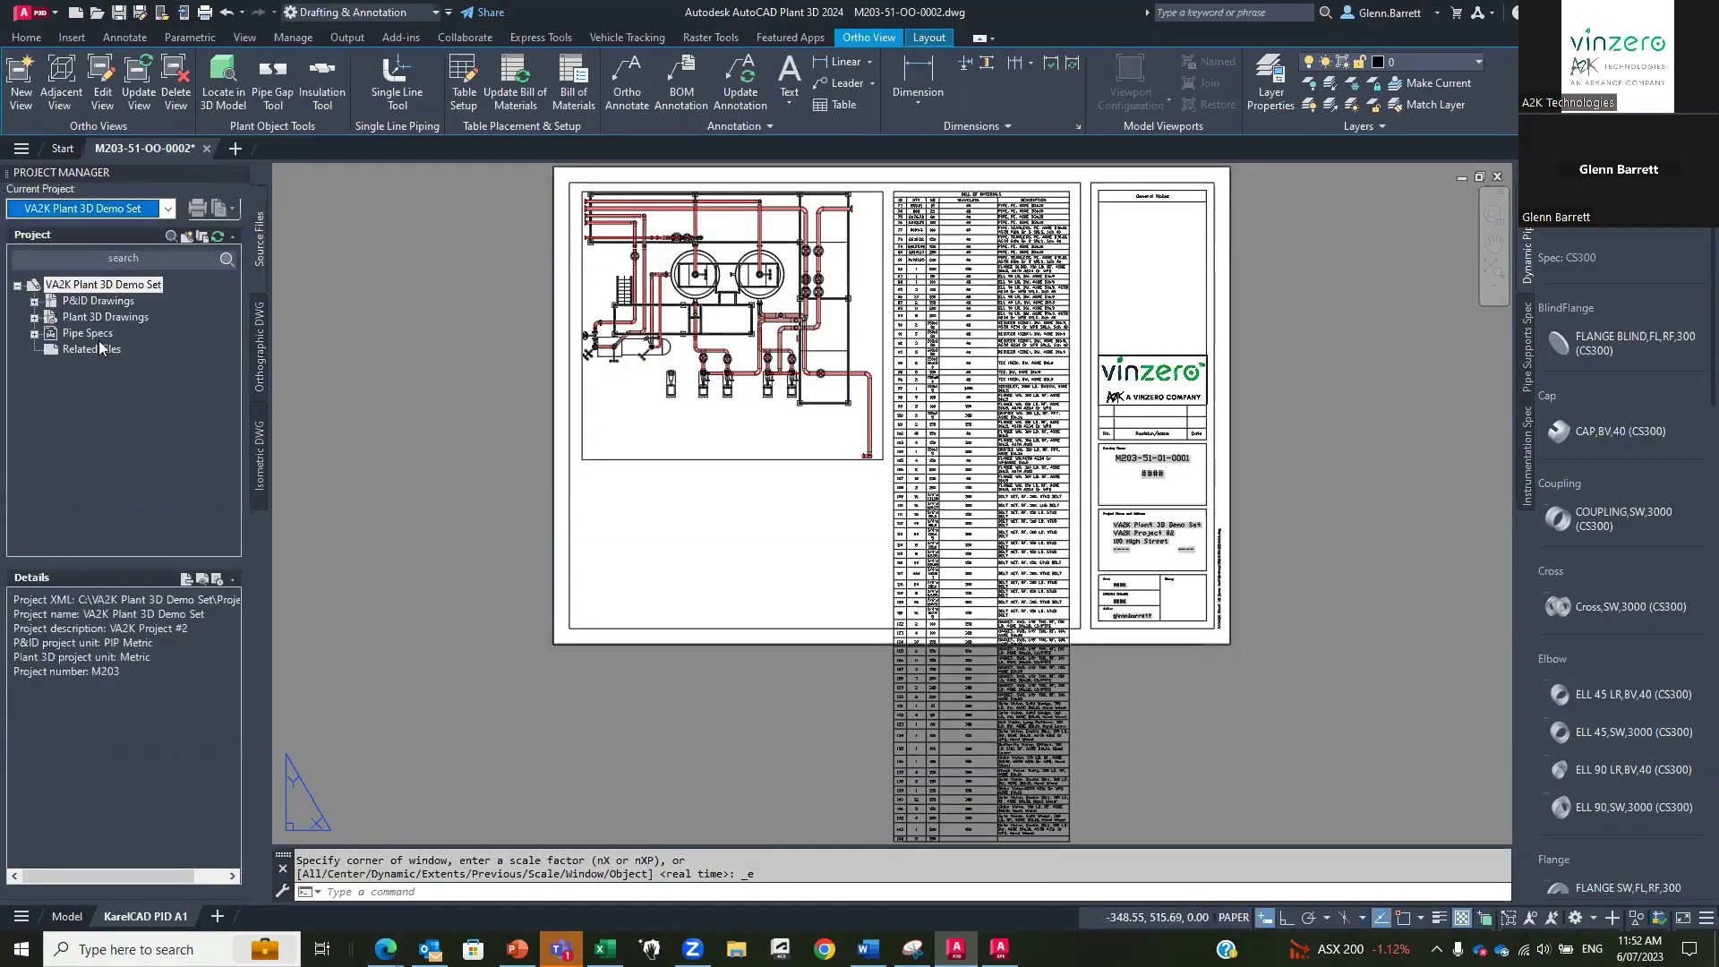
{"action": "double_click", "coordinate": [49, 317]}
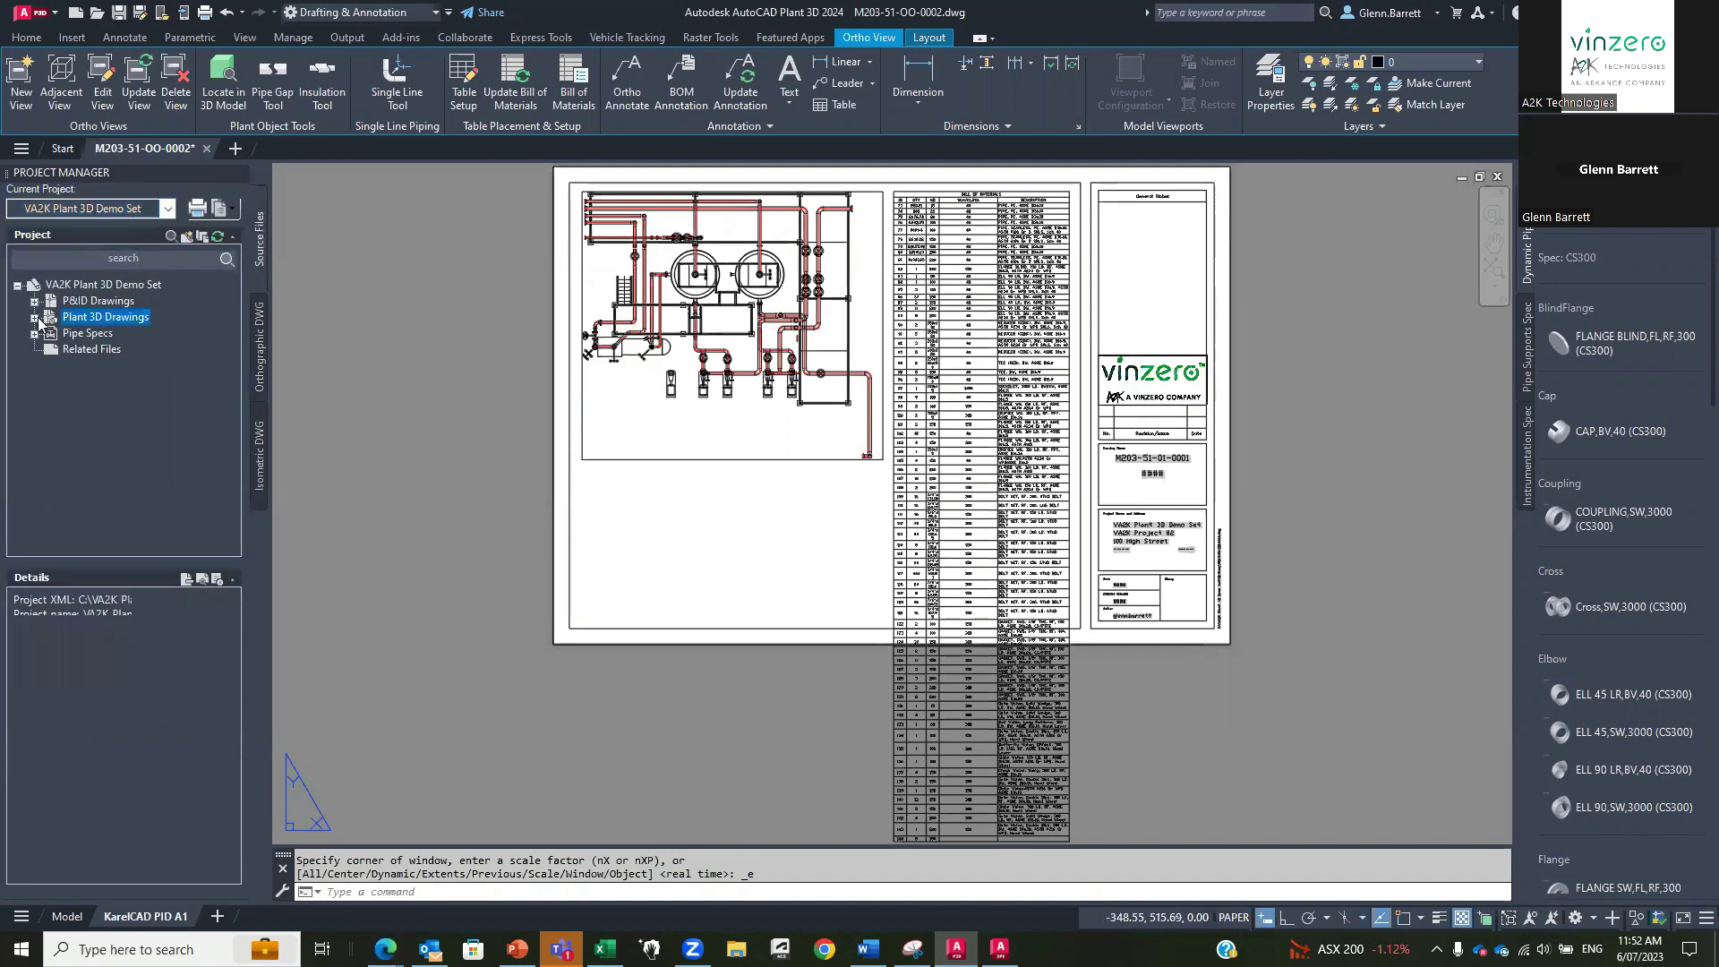
{"action": "left_click", "coordinate": [51, 399]}
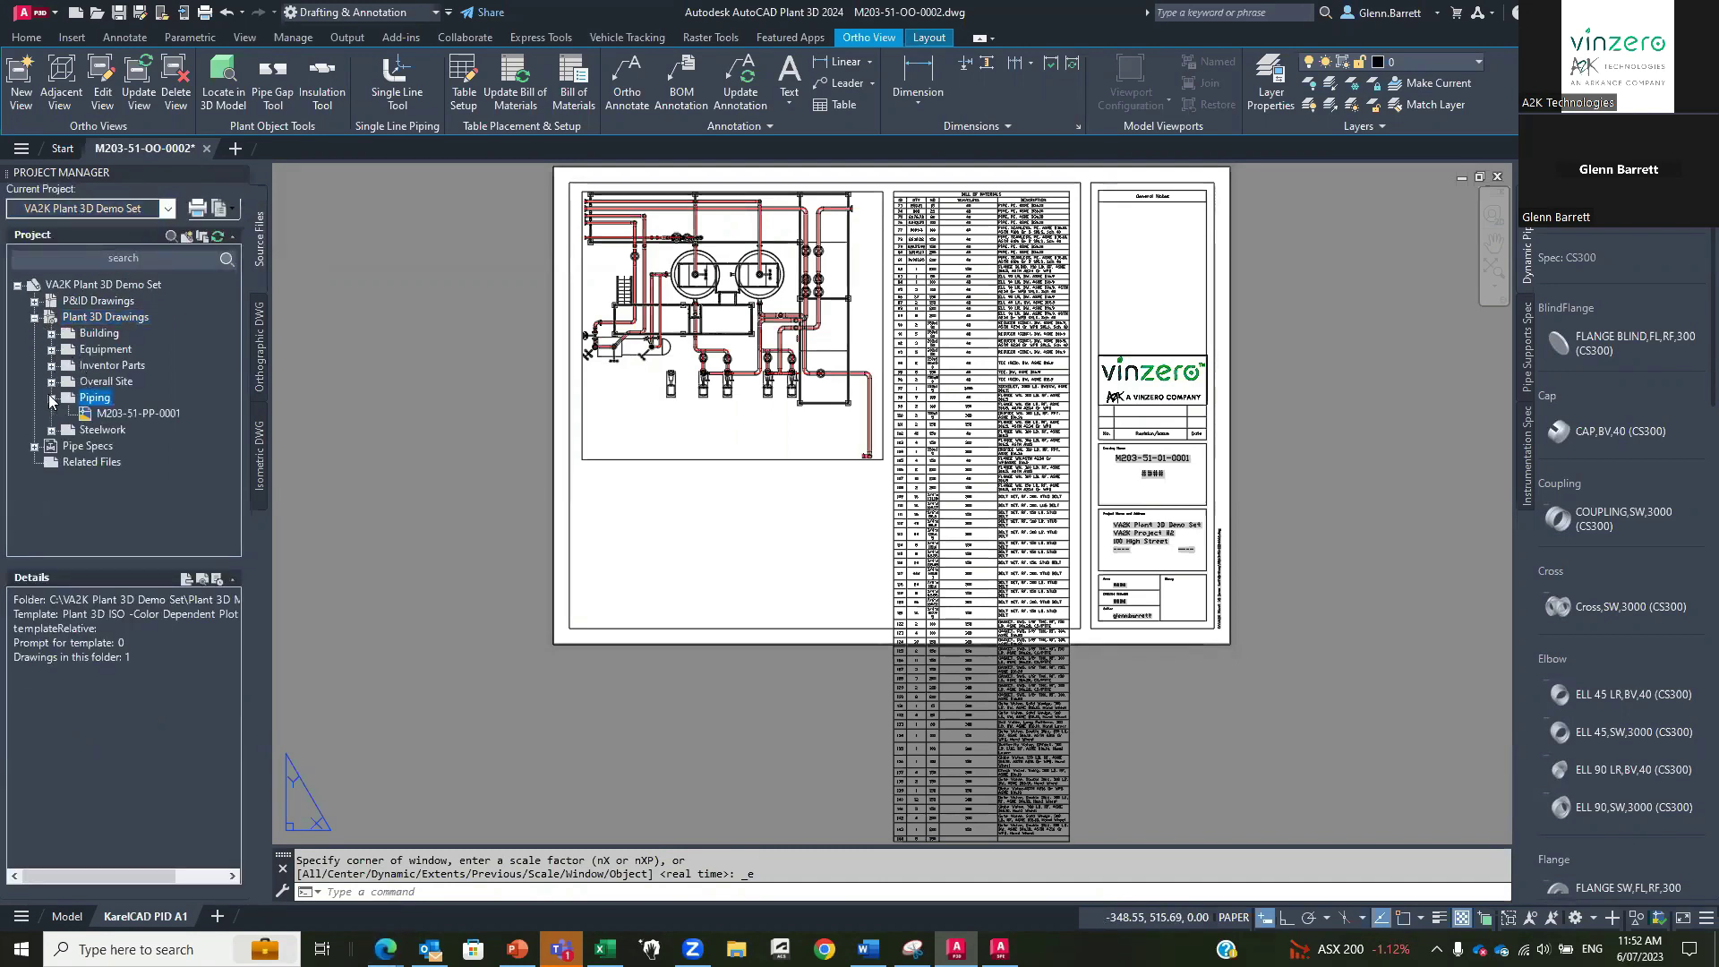
{"action": "double_click", "coordinate": [135, 414]}
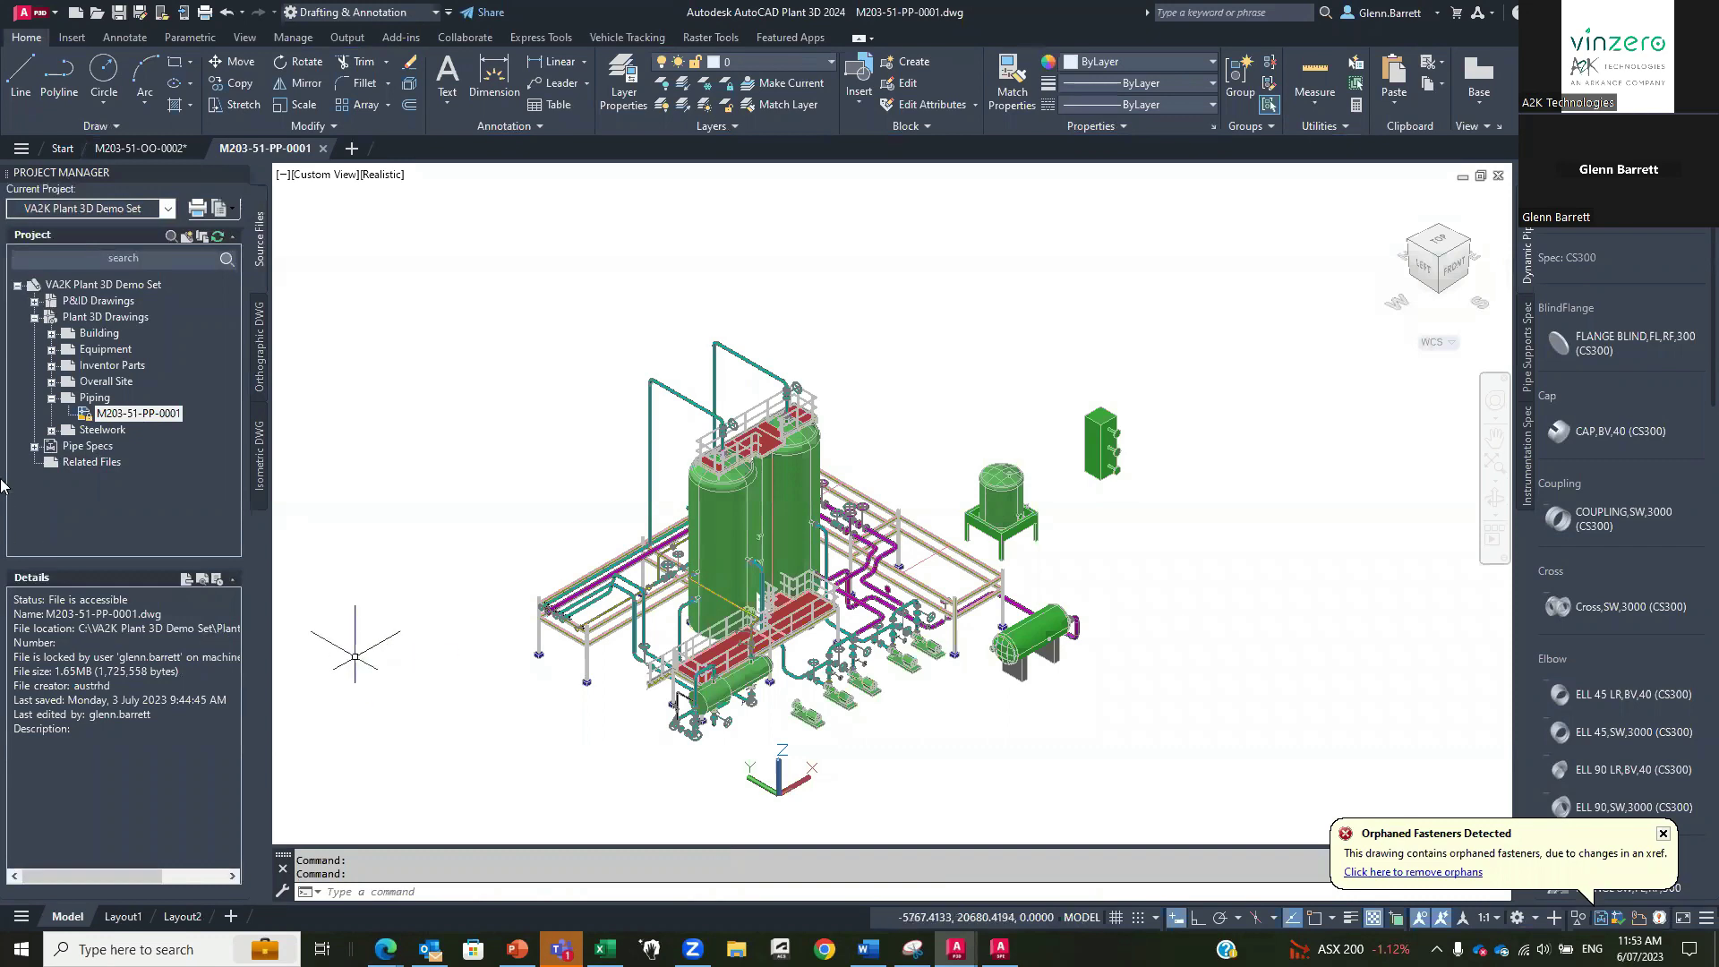
Show the project's CS150 pipe spec in the Pipe Spec Viewer.
{"action": "left_click", "coordinate": [34, 446]}
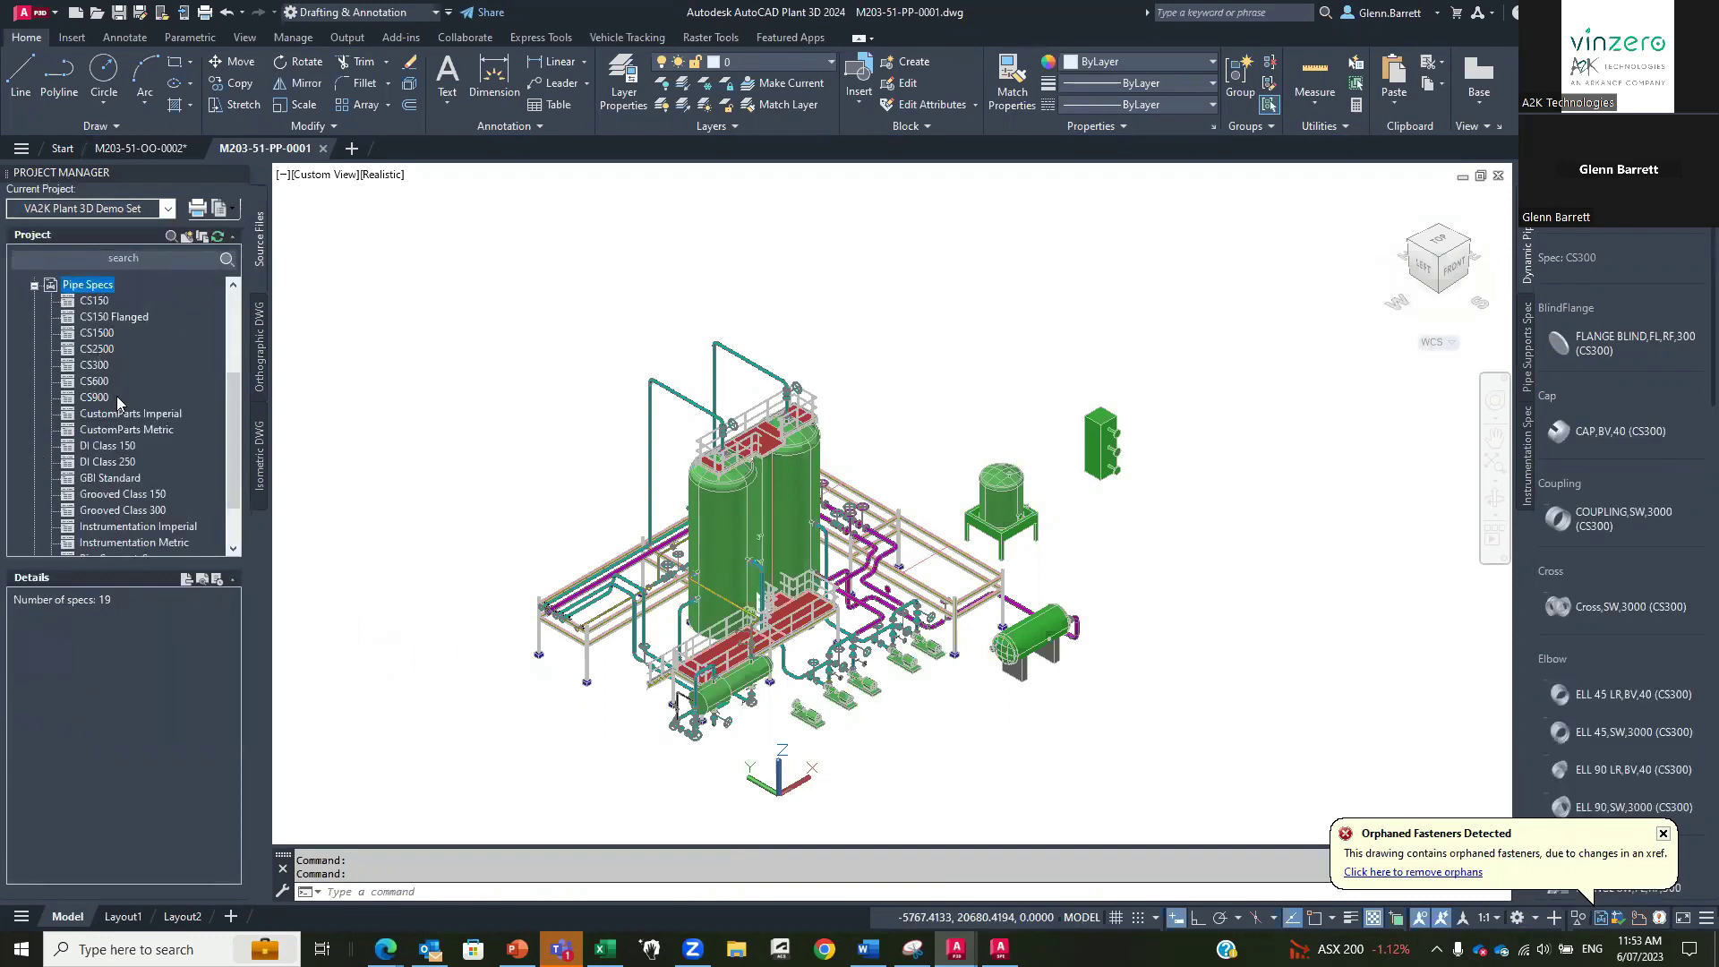
{"action": "right_click", "coordinate": [88, 302]}
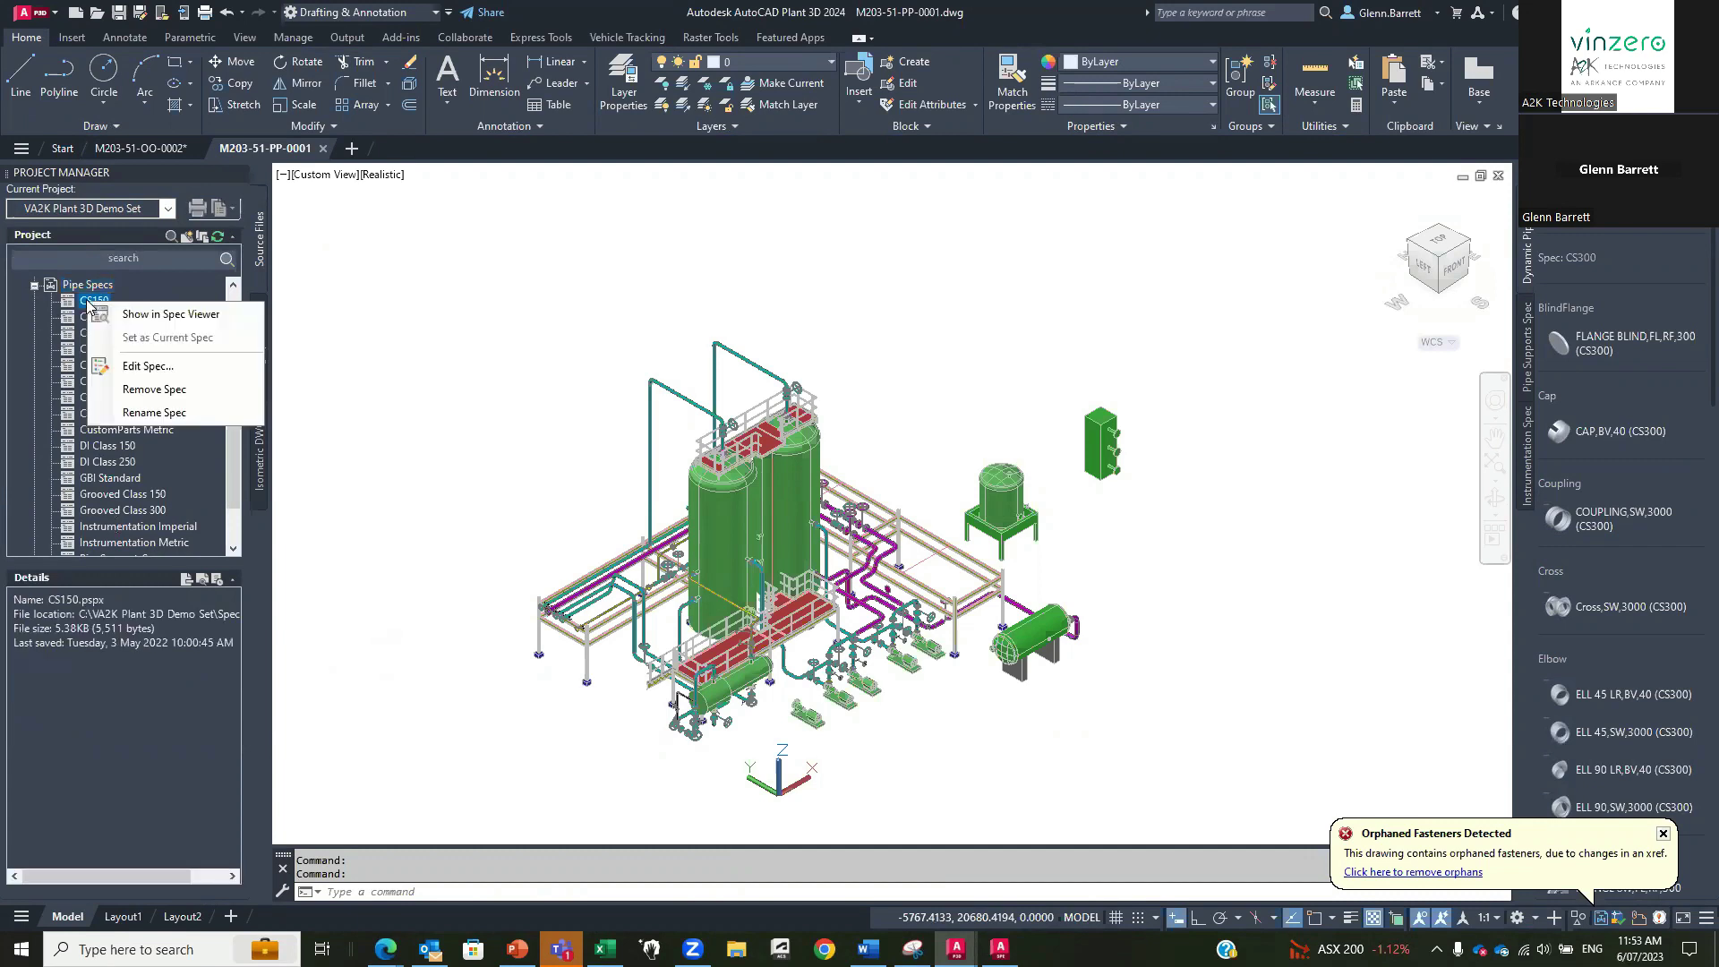
{"action": "left_click", "coordinate": [170, 314]}
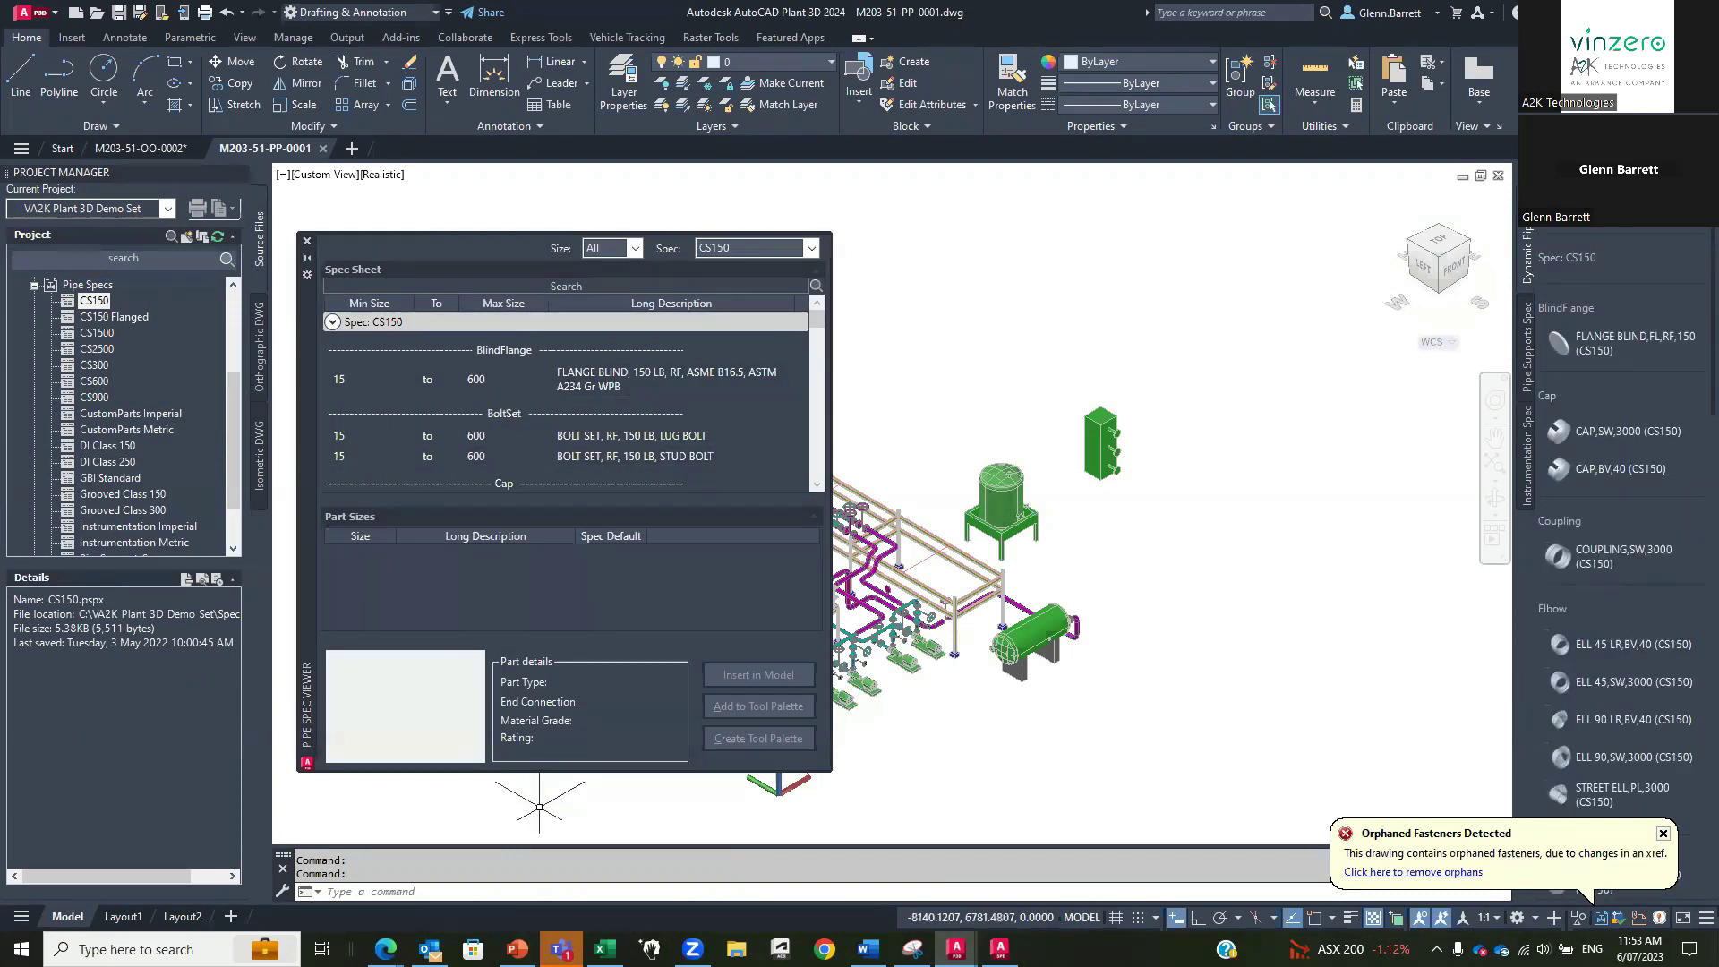
Look at the CS300 spec in the Spec Editor, return to AutoCAD Plant 3D and dismiss the orphaned fasteners notice.
{"action": "left_click", "coordinate": [999, 948]}
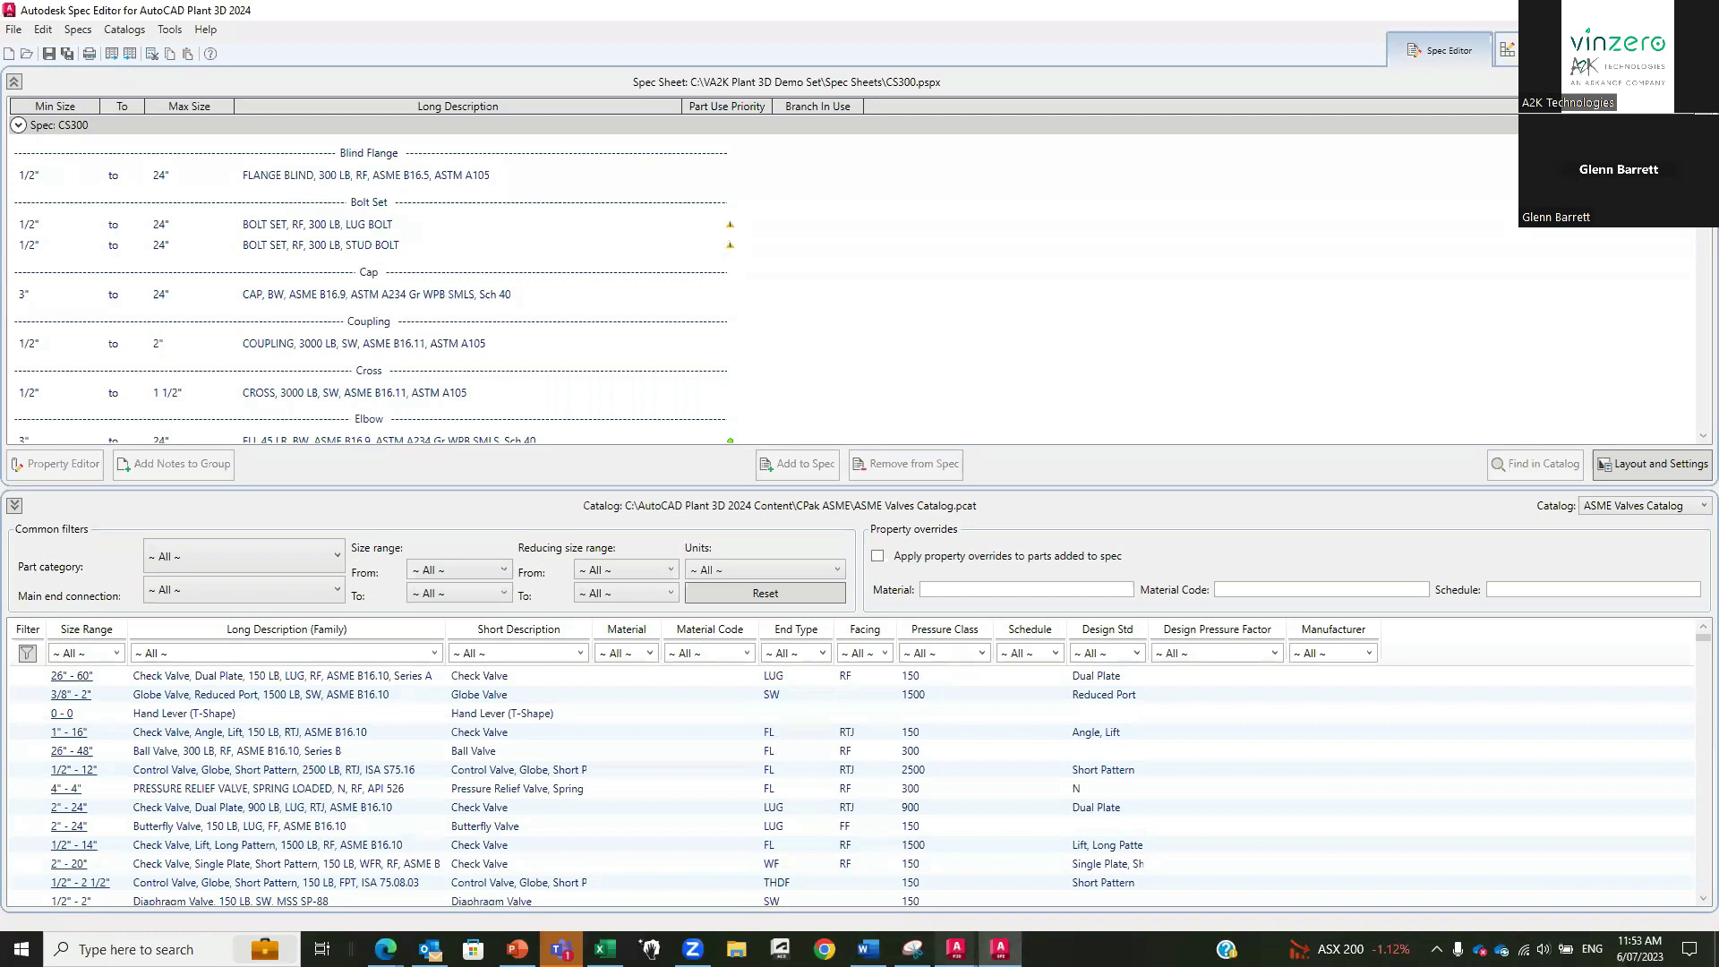
{"action": "mouse_move", "coordinate": [956, 947]}
{"action": "left_click", "coordinate": [949, 887]}
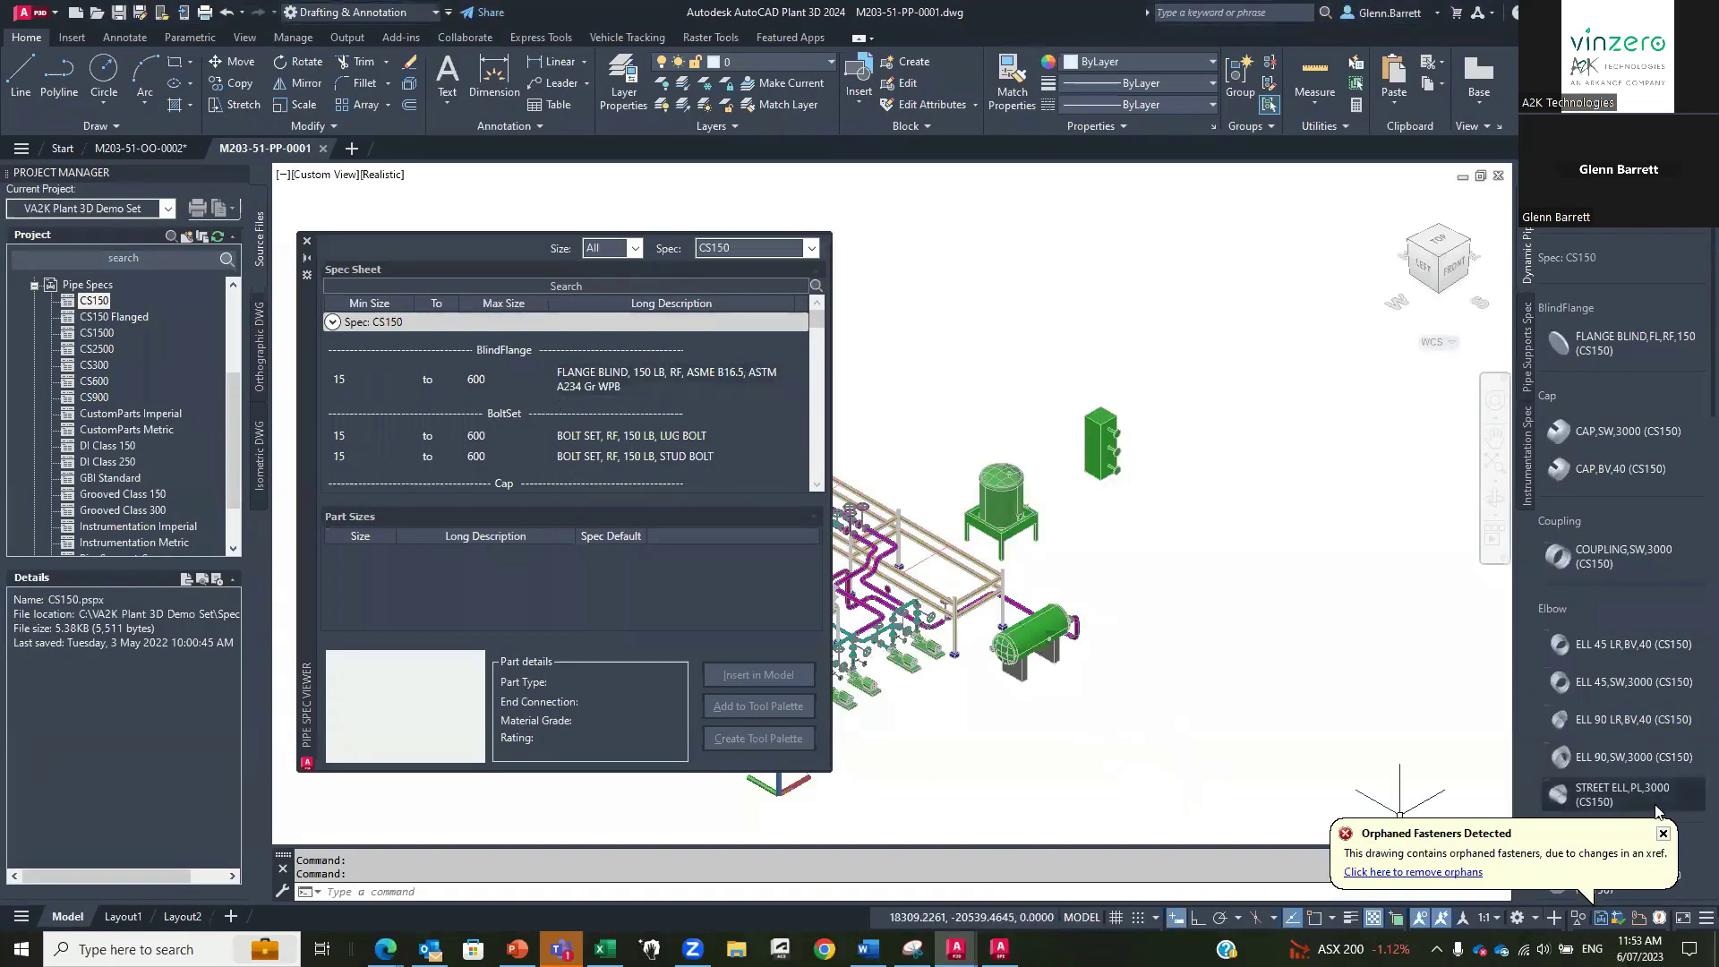
{"action": "left_click", "coordinate": [1662, 833]}
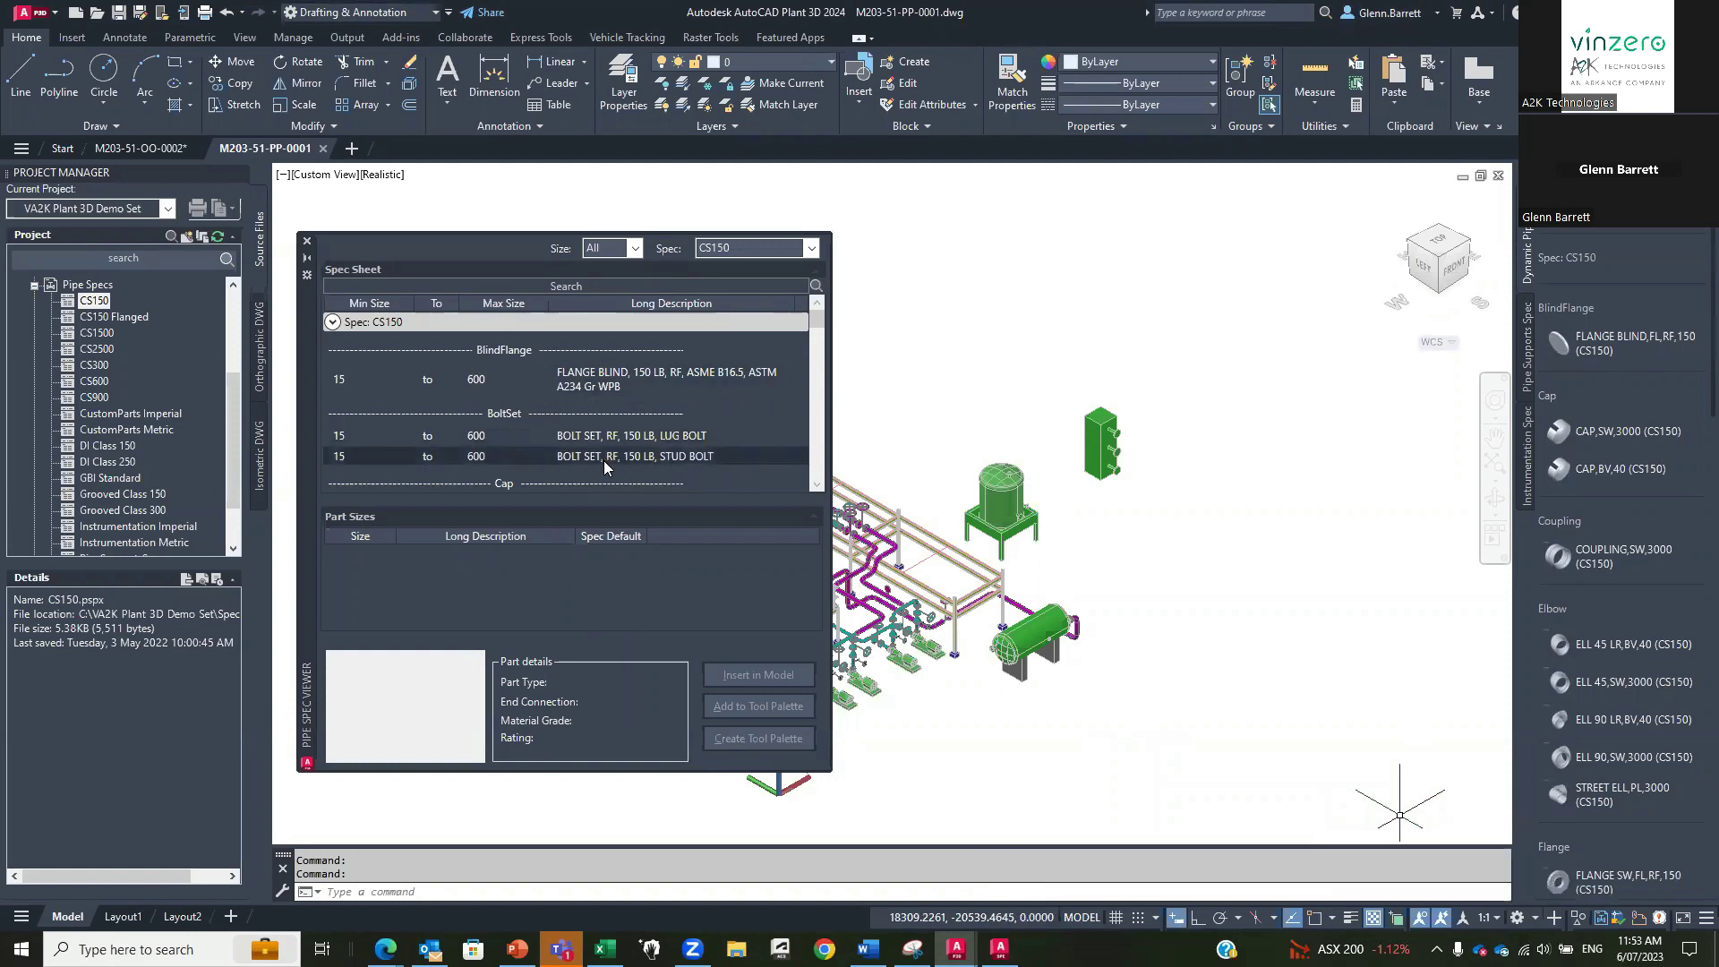
Browse the CS150 spec sheet's parts in the Pipe Spec Viewer and close the viewer.
{"action": "left_click", "coordinate": [815, 352]}
{"action": "scroll", "coordinate": [795, 415], "scroll_direction": "up", "scroll_amount": 5}
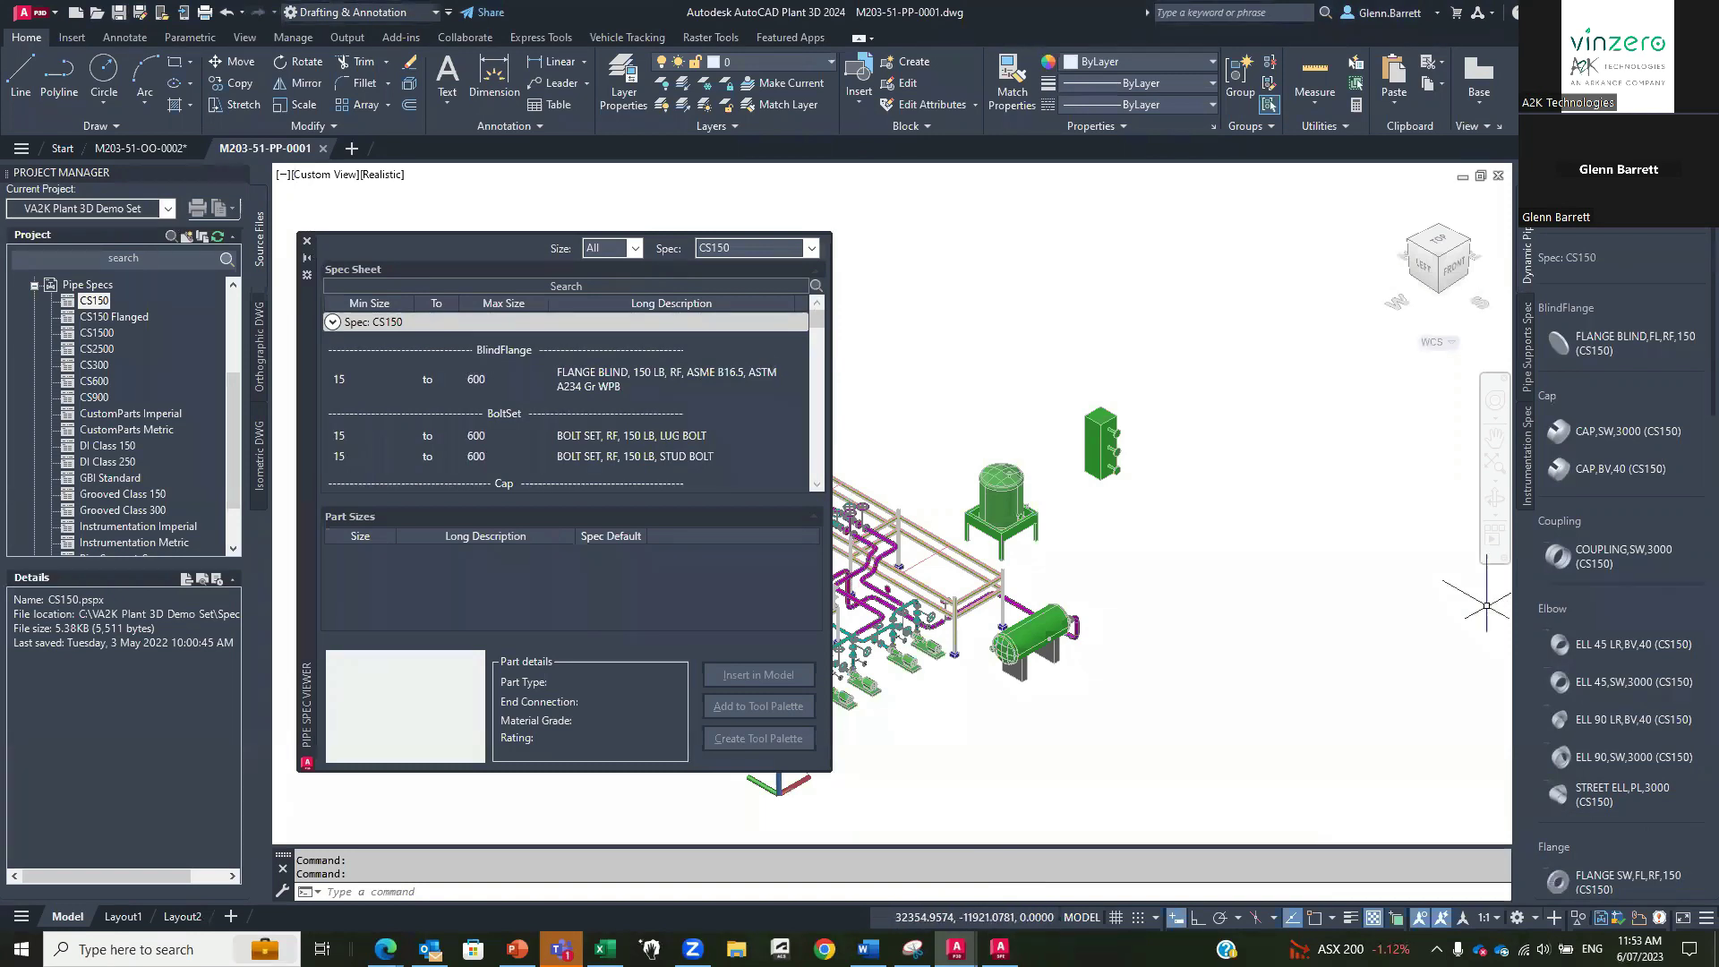
{"action": "left_click", "coordinate": [304, 243]}
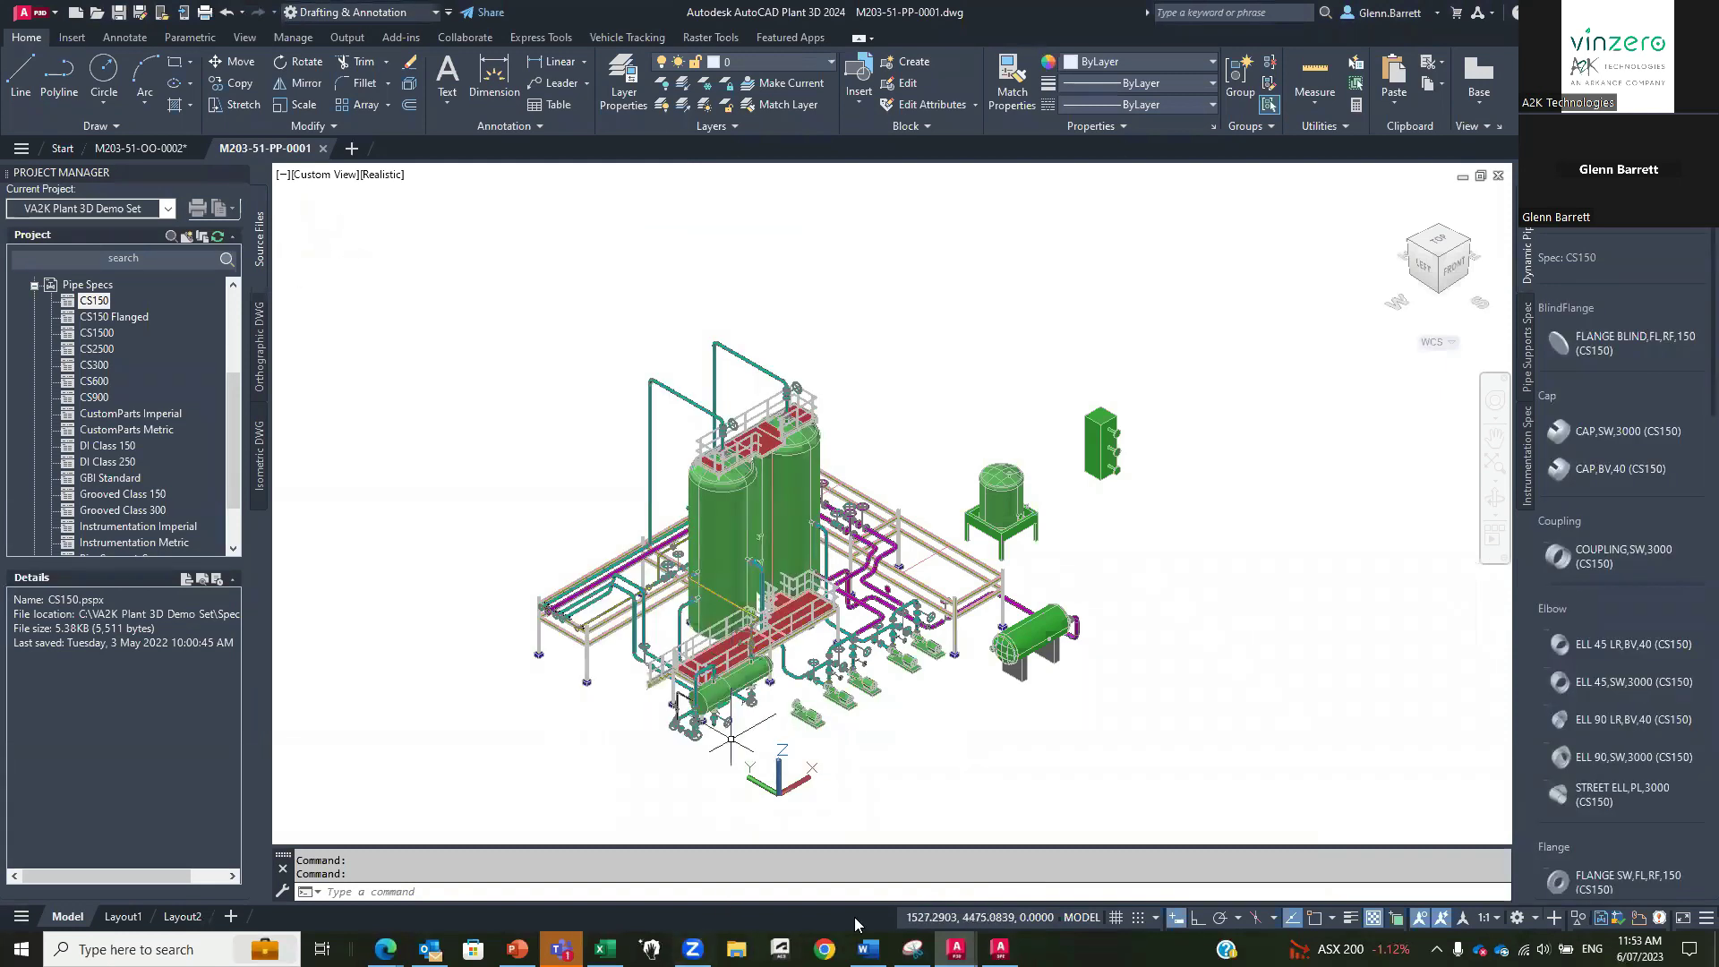
Switch to the PowerPoint presentation and start the slide show from the Plant 3D Table Setups slide.
{"action": "left_click", "coordinate": [518, 948]}
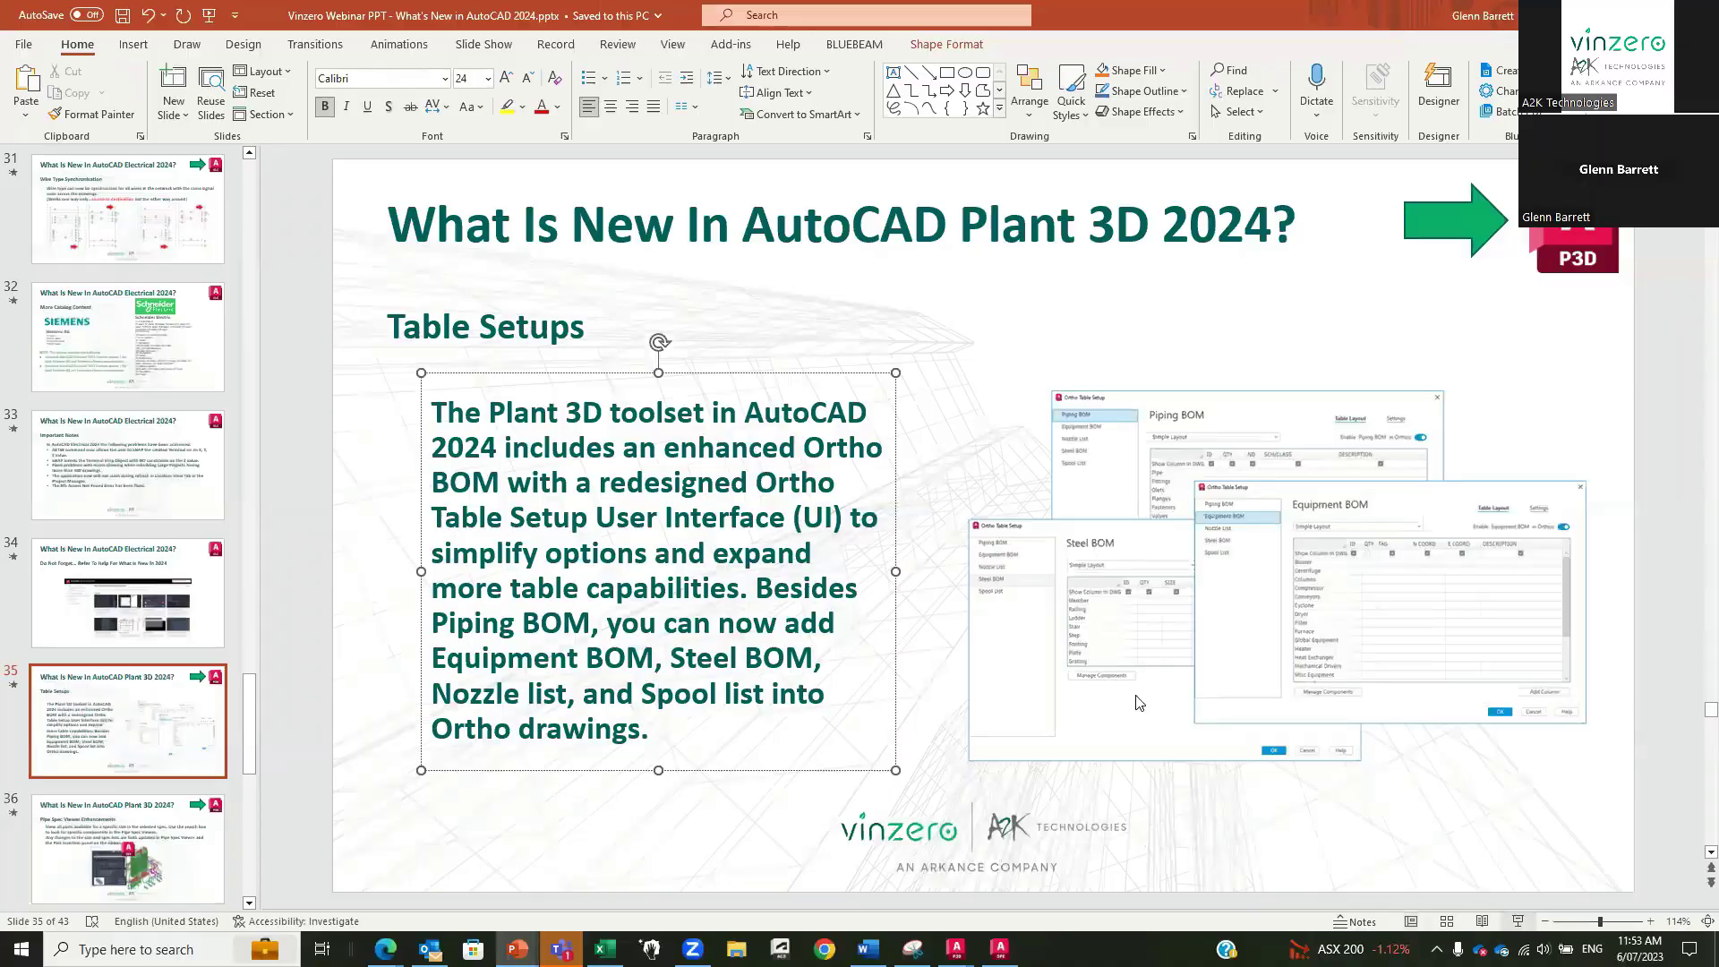
{"action": "left_click", "coordinate": [1519, 921]}
{"action": "left_click", "coordinate": [302, 30]}
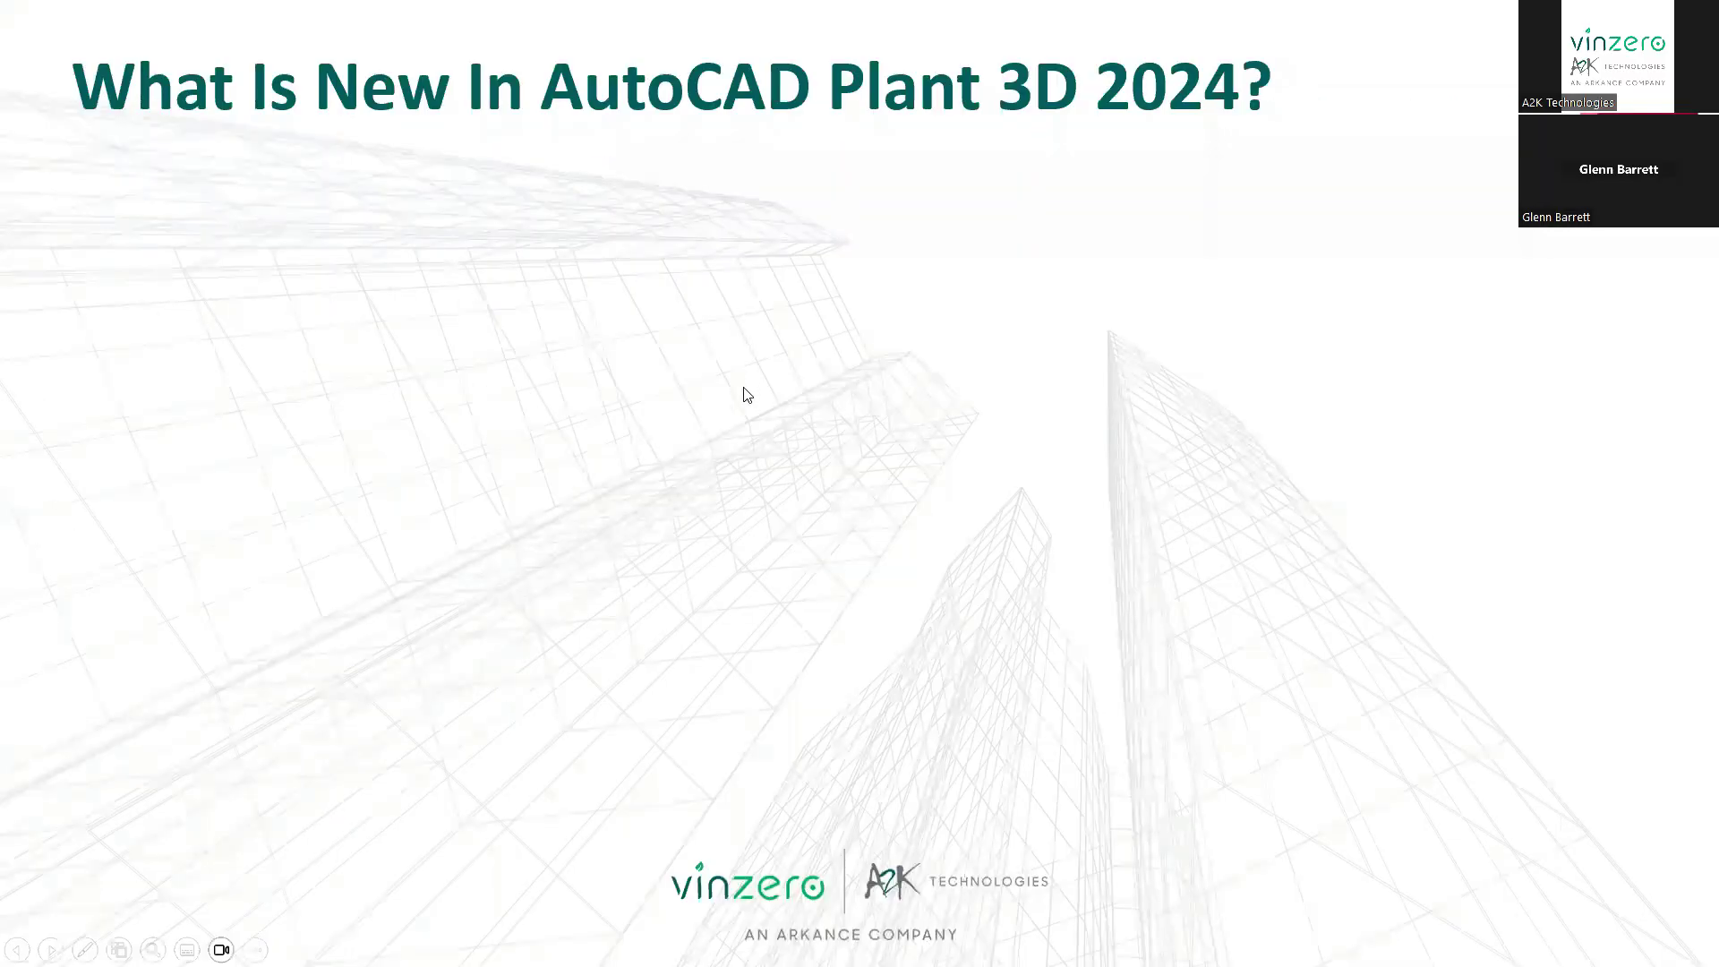
{"action": "left_click", "coordinate": [747, 395]}
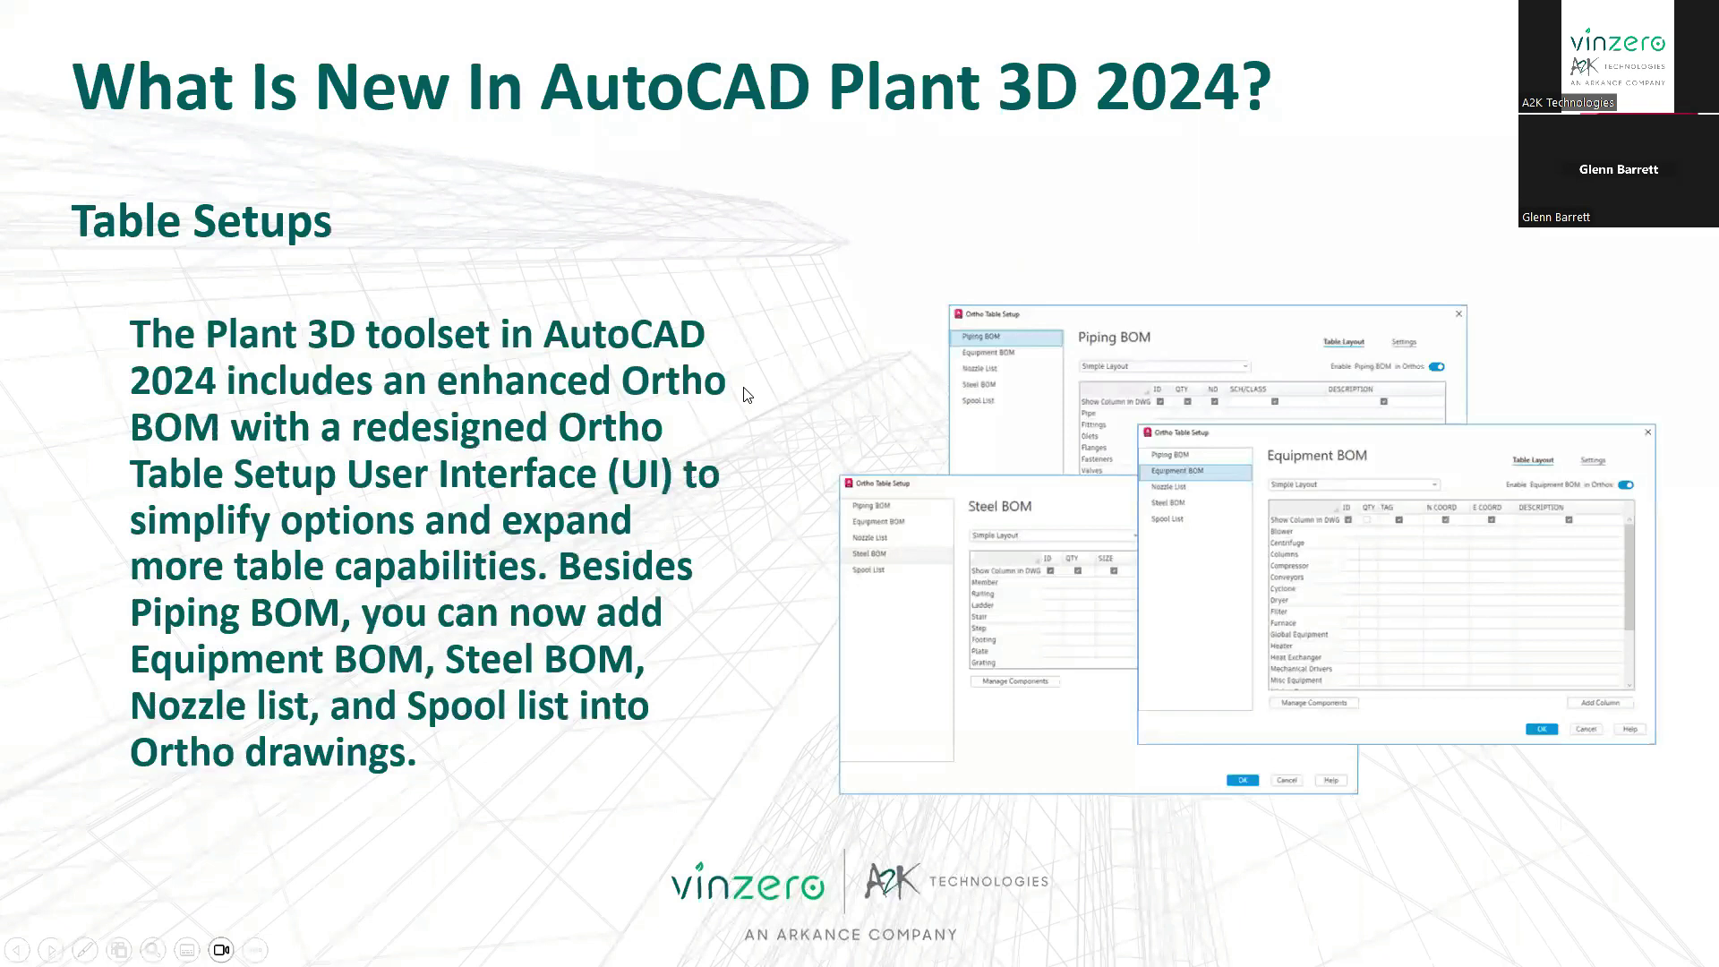
{"action": "left_click", "coordinate": [748, 395]}
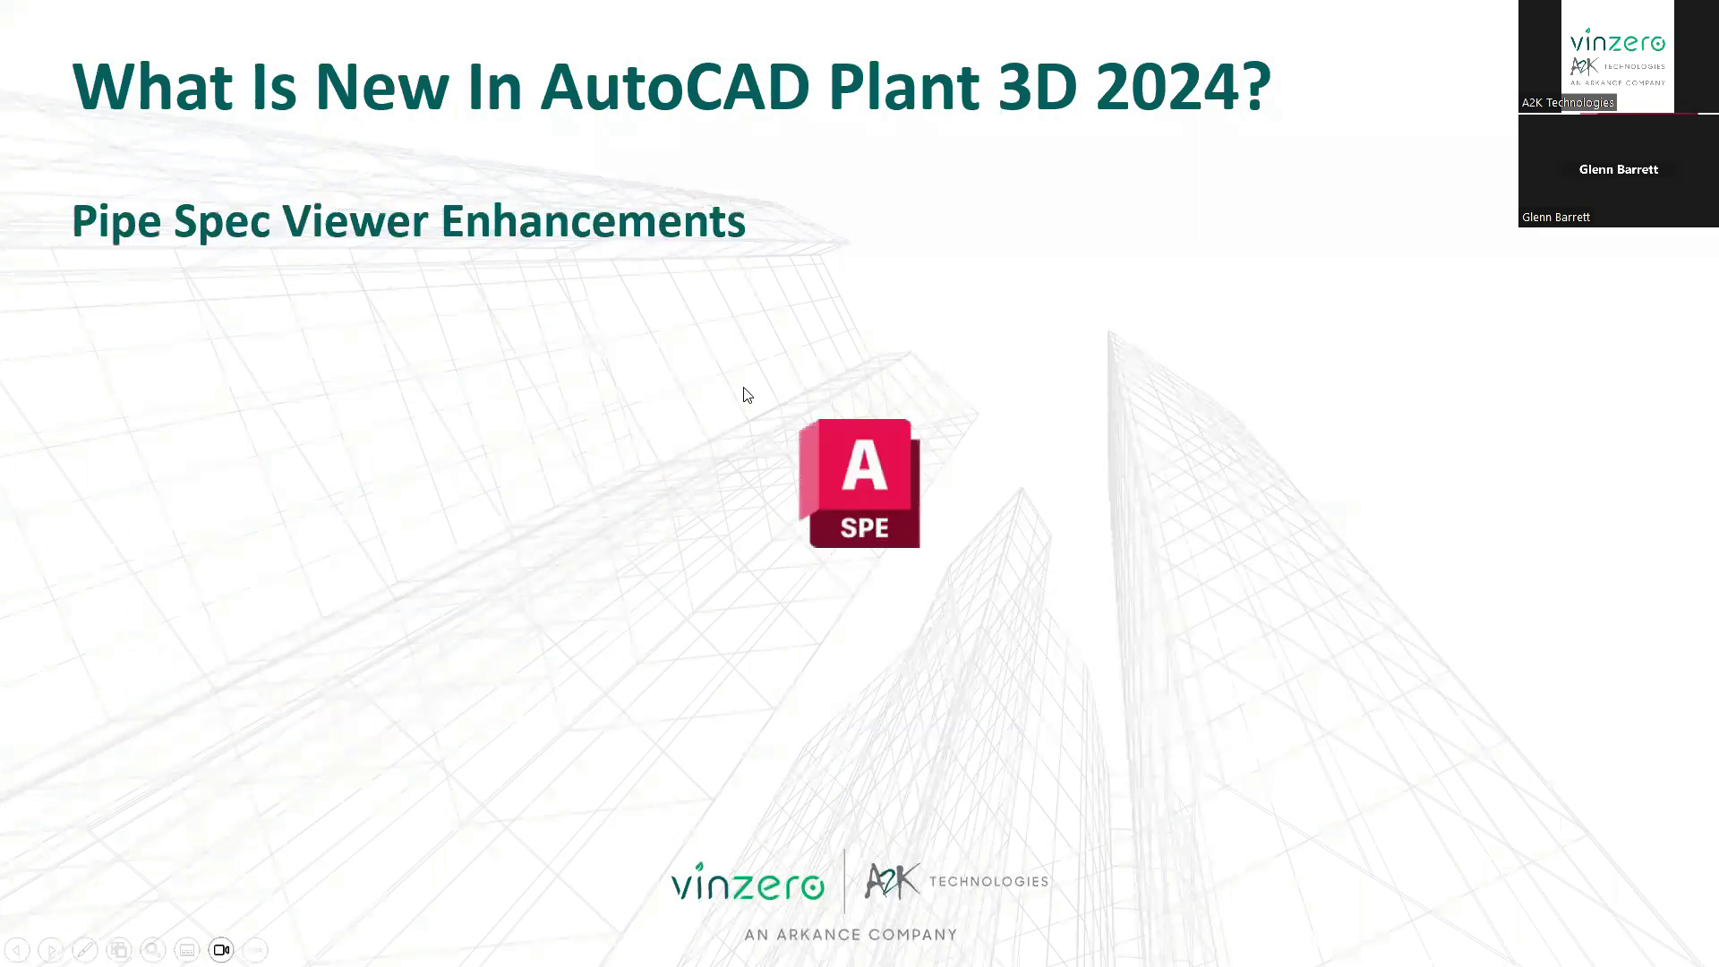
{"action": "left_click", "coordinate": [748, 395]}
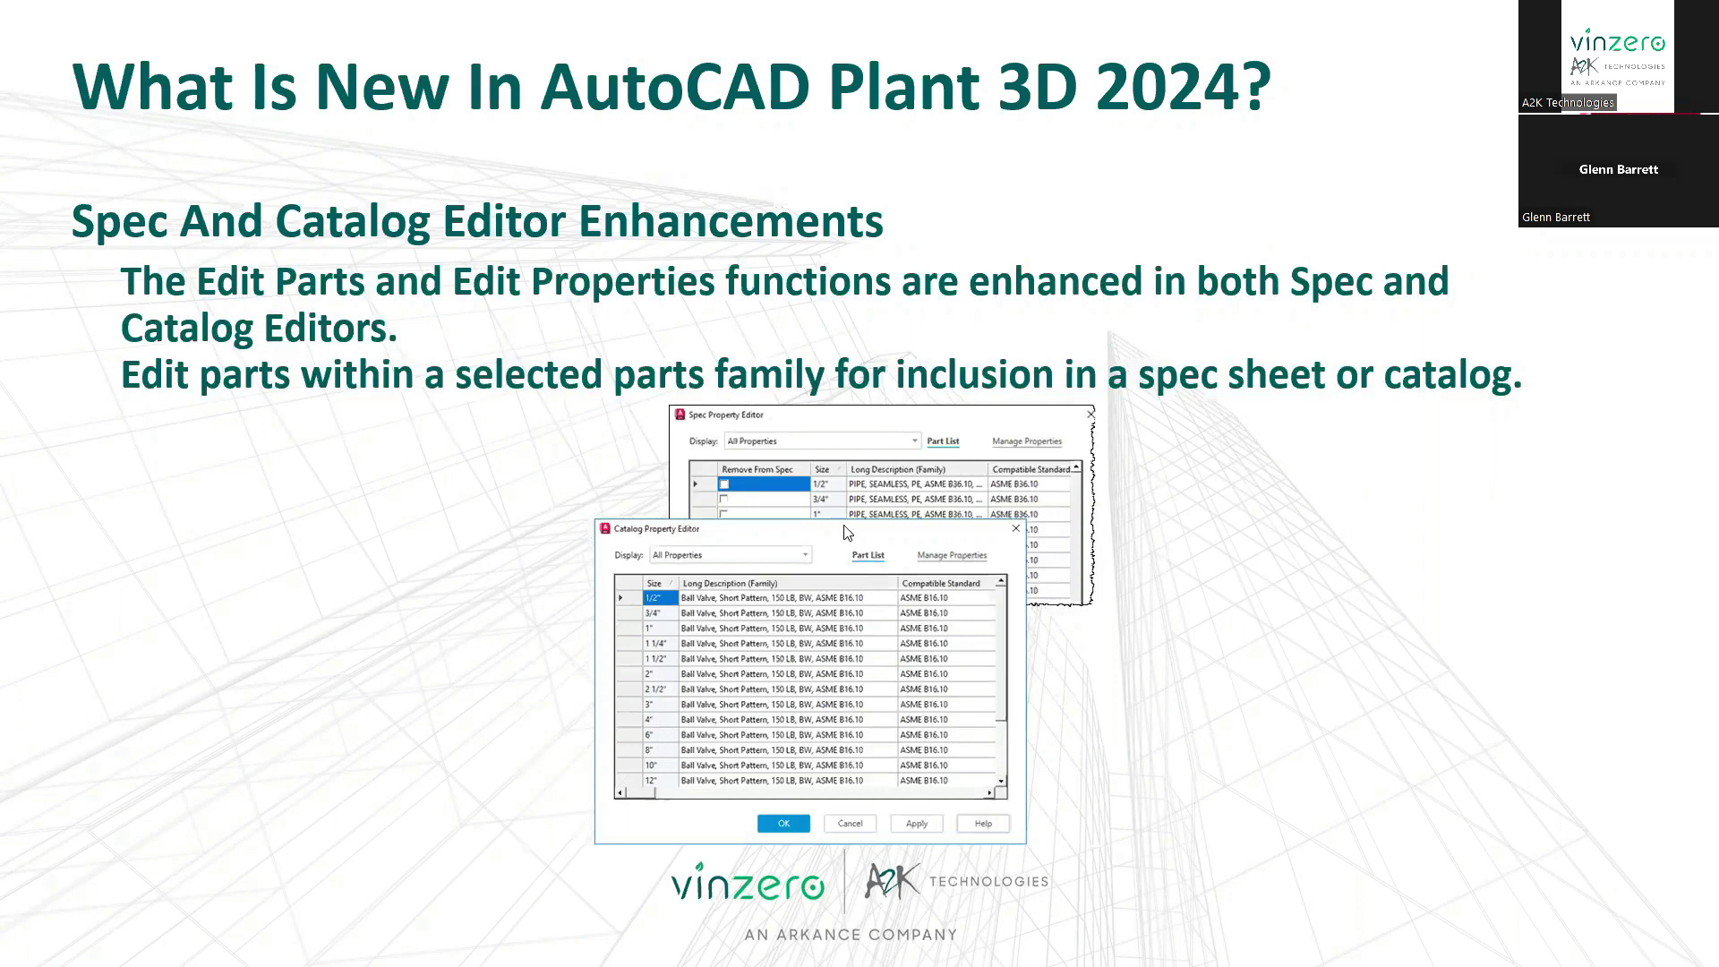
{"action": "left_click", "coordinate": [1286, 621]}
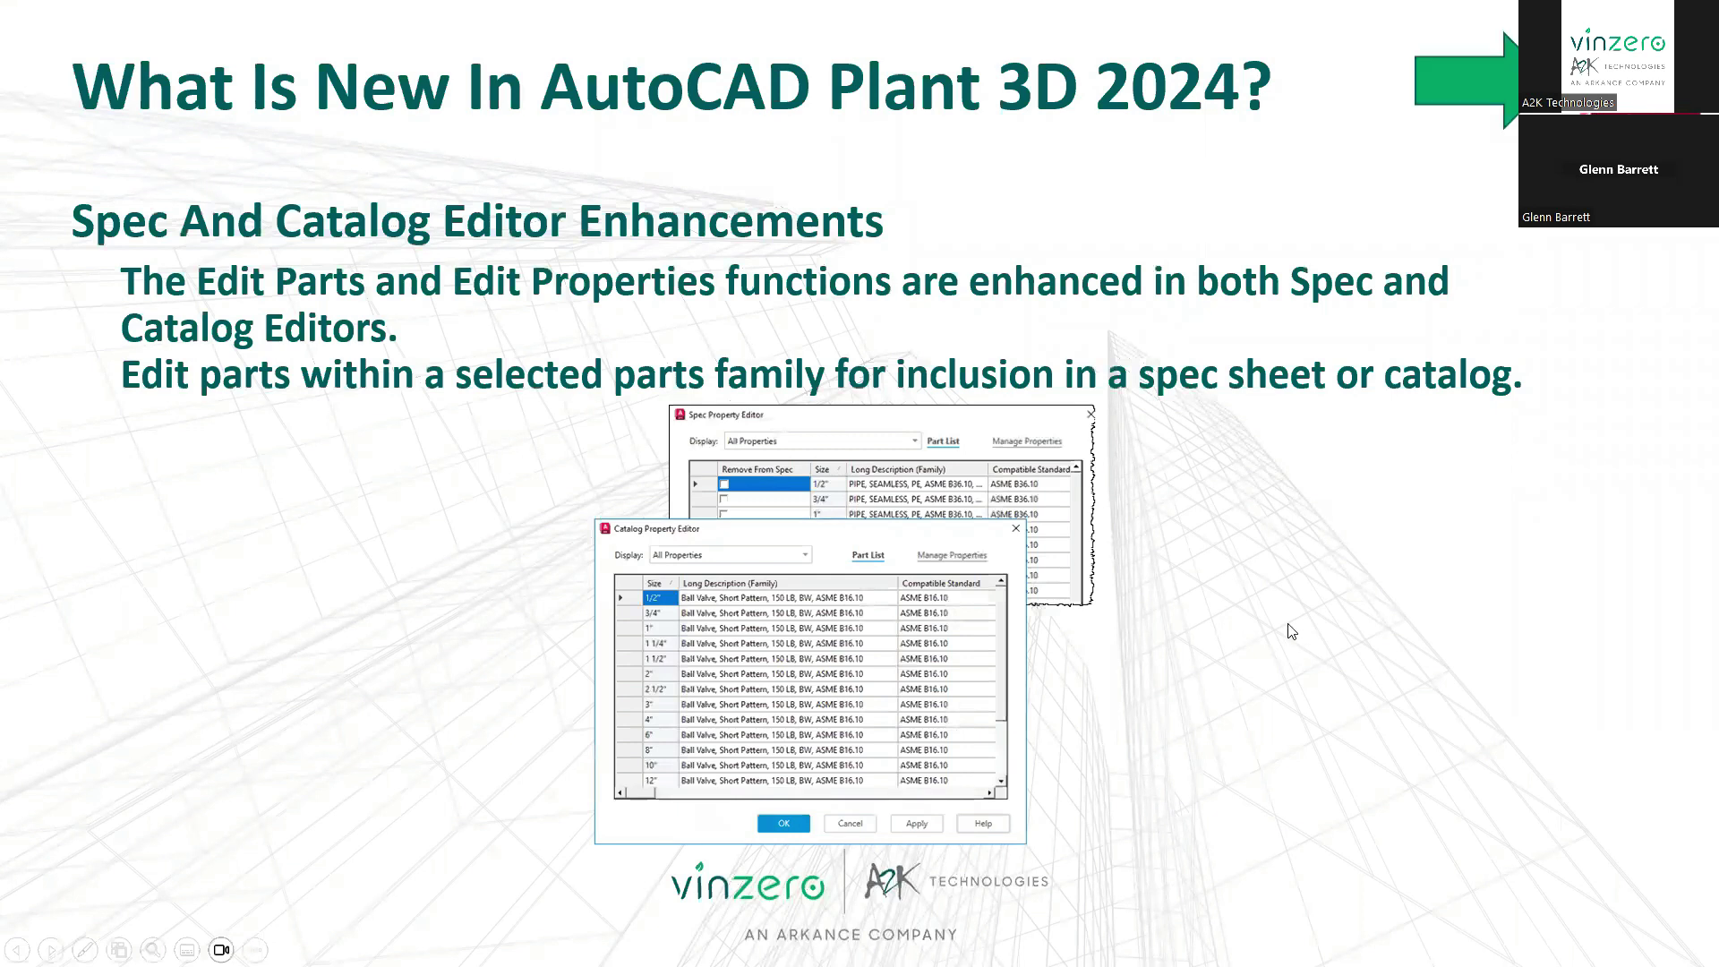
Finish the Spec And Catalog Editor Enhancements slide, end the slide show and switch to the Spec Editor for AutoCAD Plant 3D.
{"action": "left_click", "coordinate": [1284, 624]}
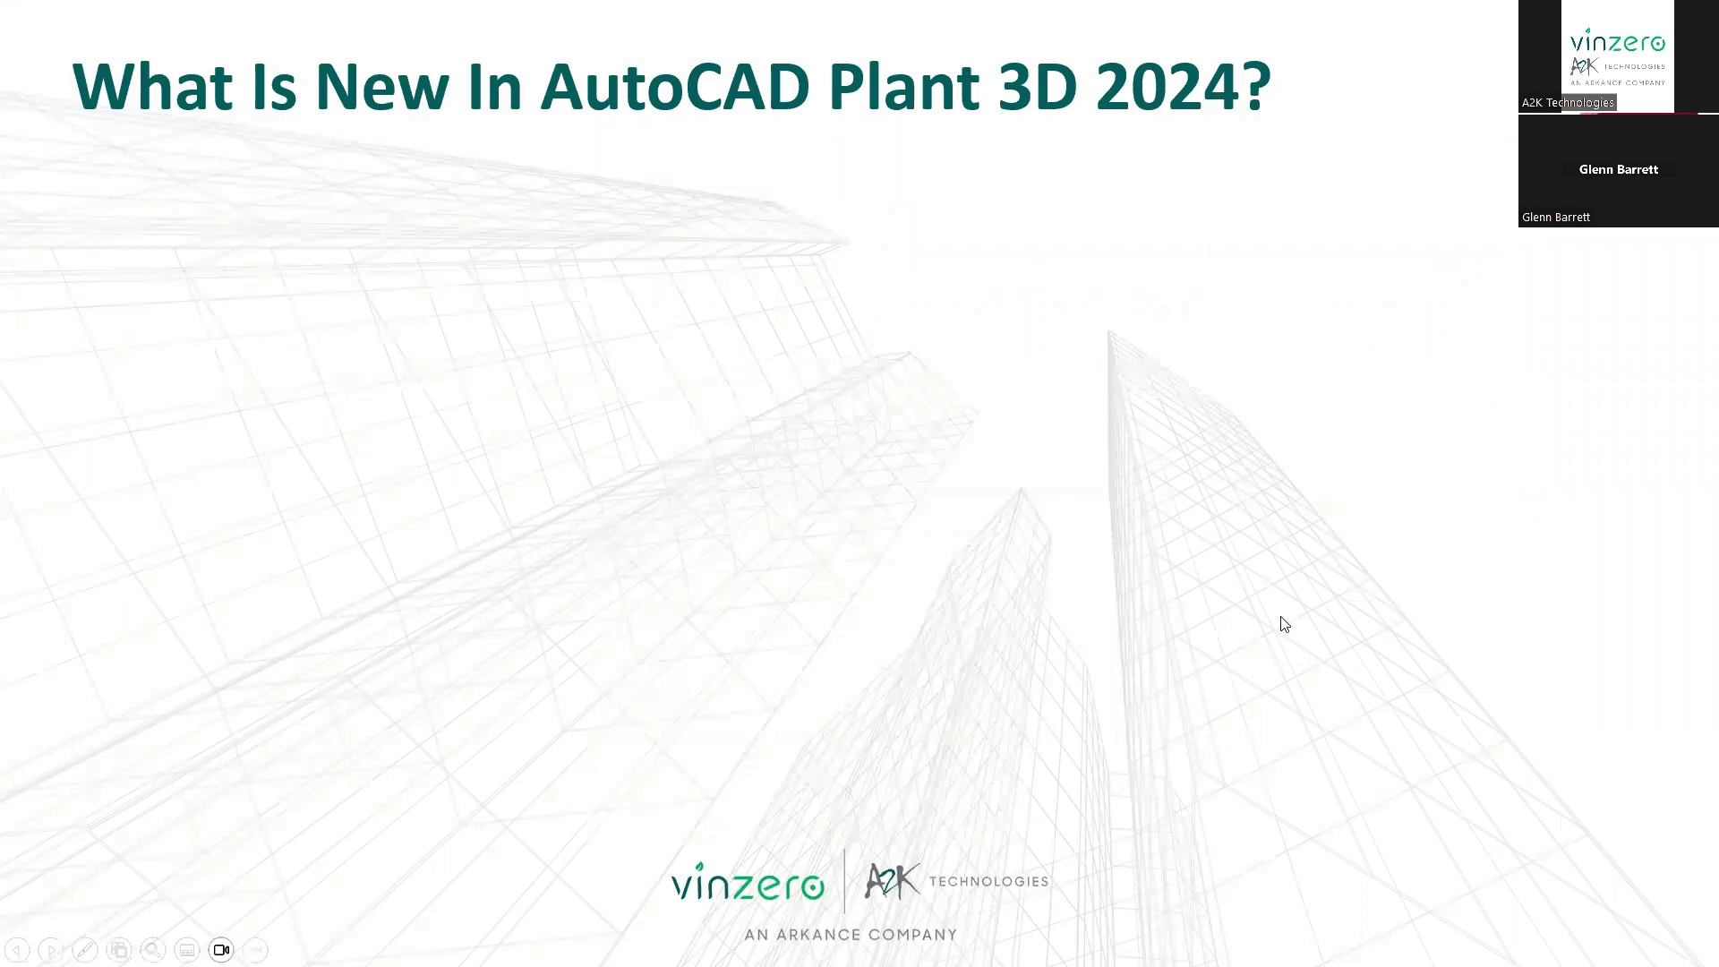
{"action": "key", "text": "Escape"}
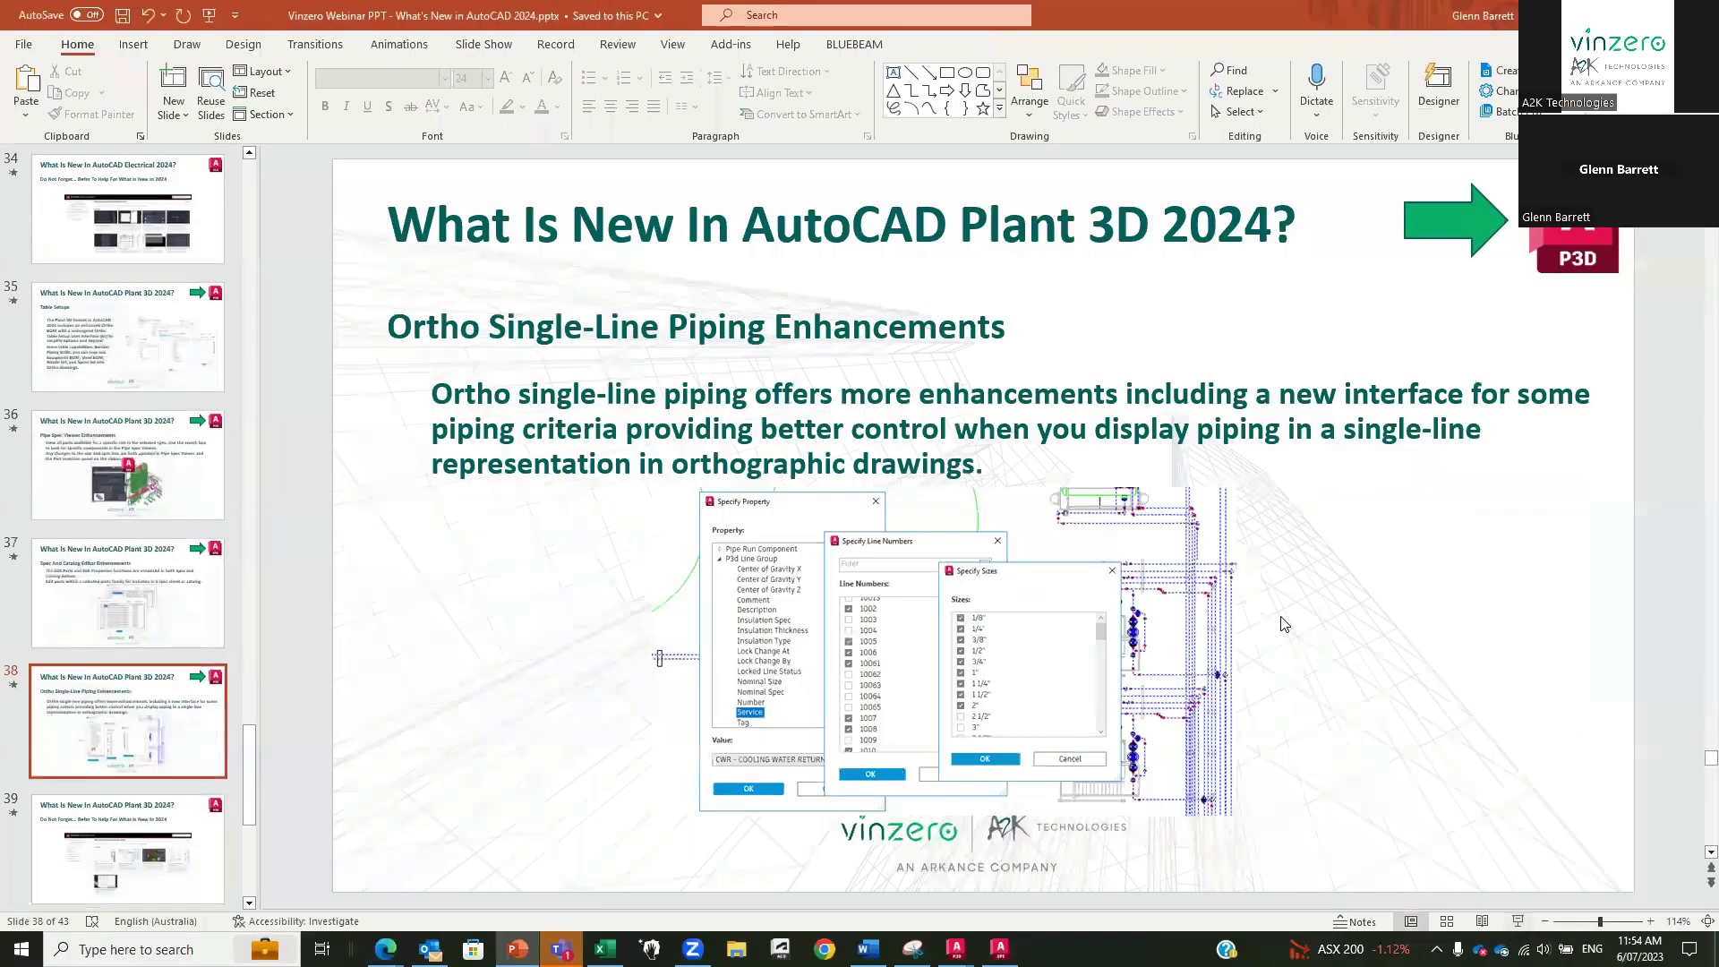
{"action": "key", "text": "alt"}
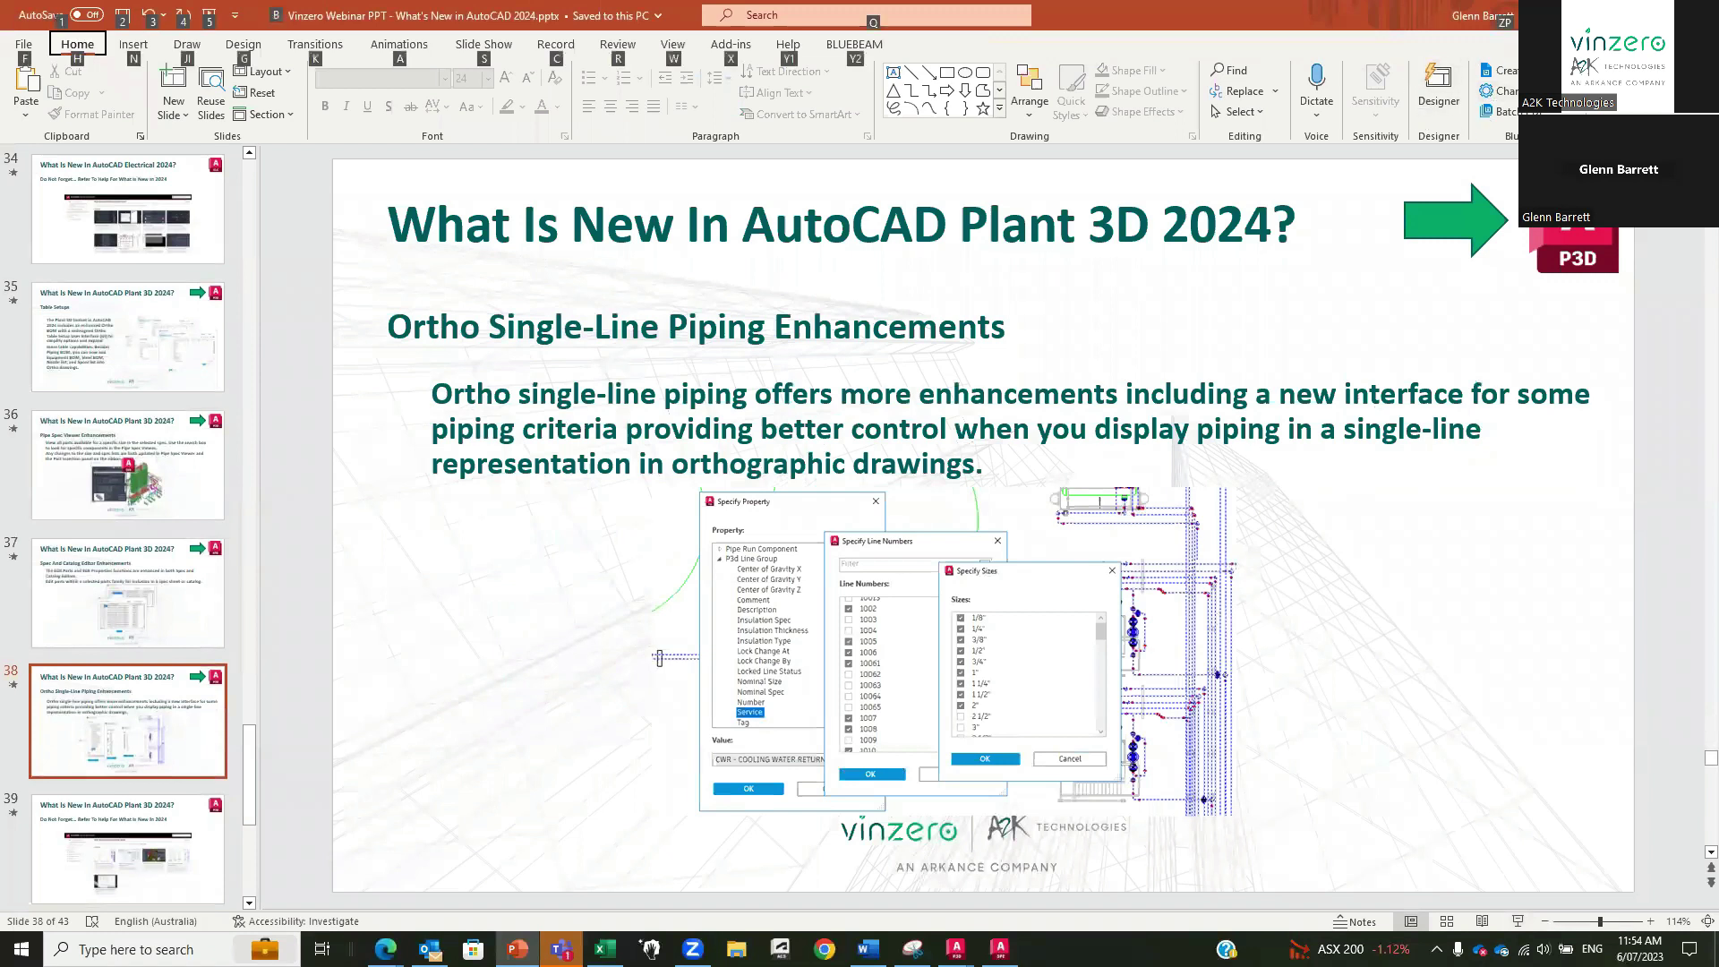
{"action": "key", "text": "alt+Tab"}
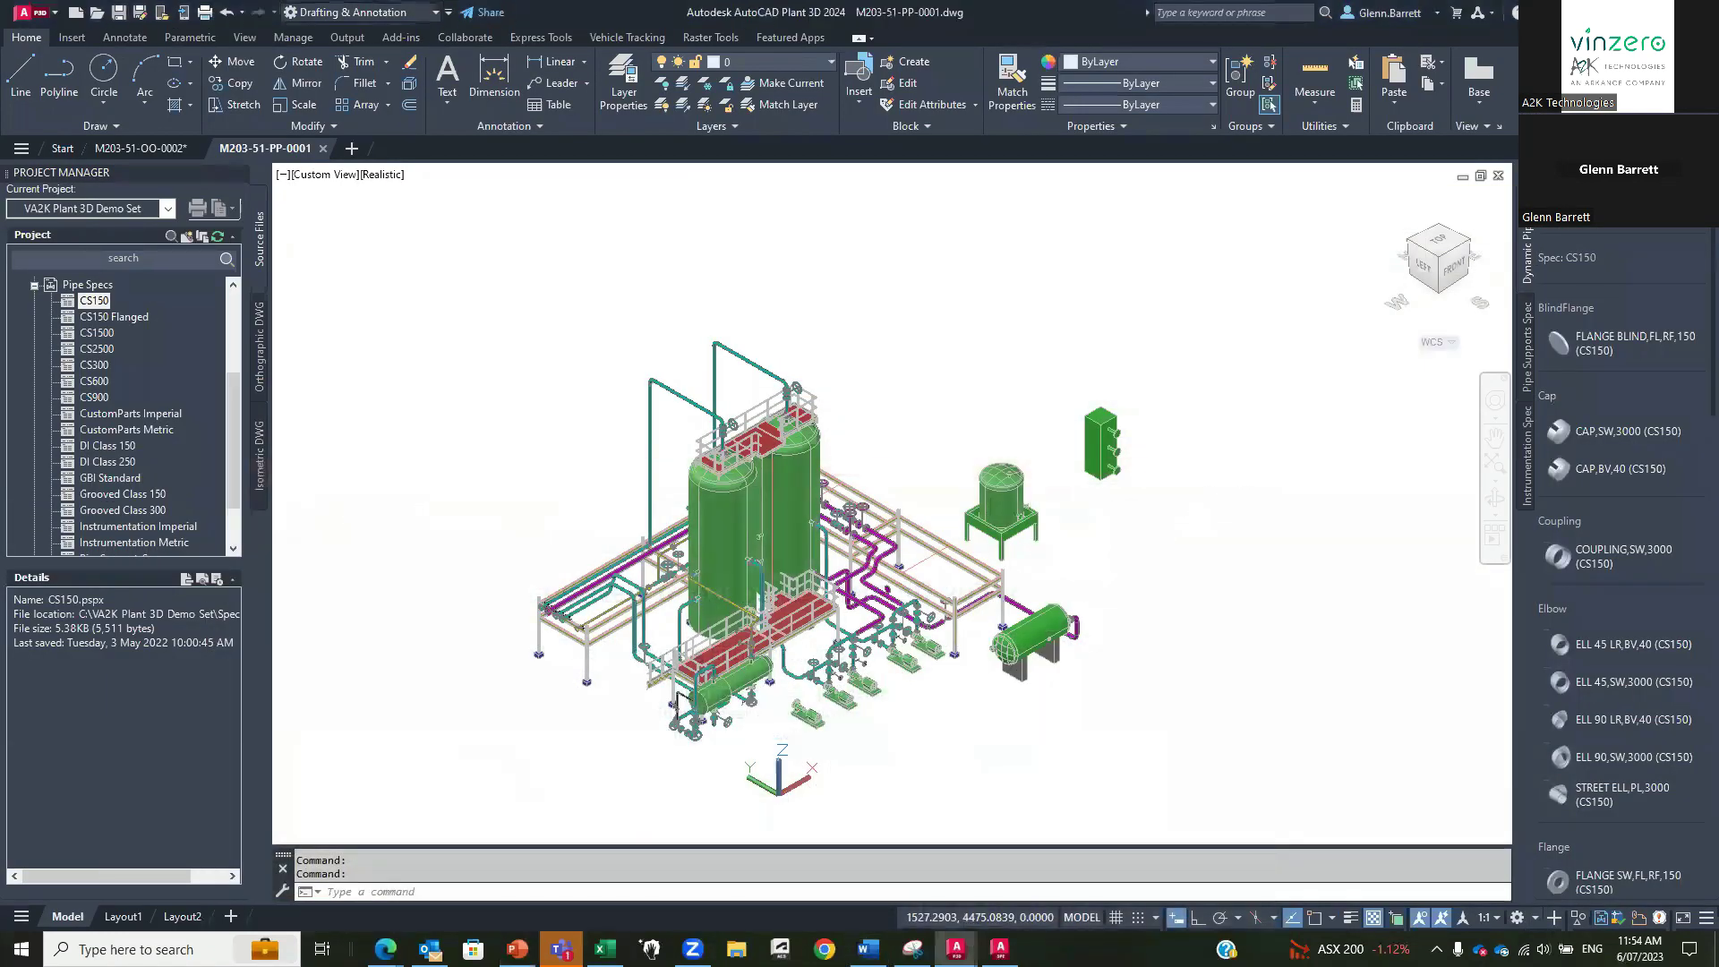
{"action": "key", "text": "alt+Tab"}
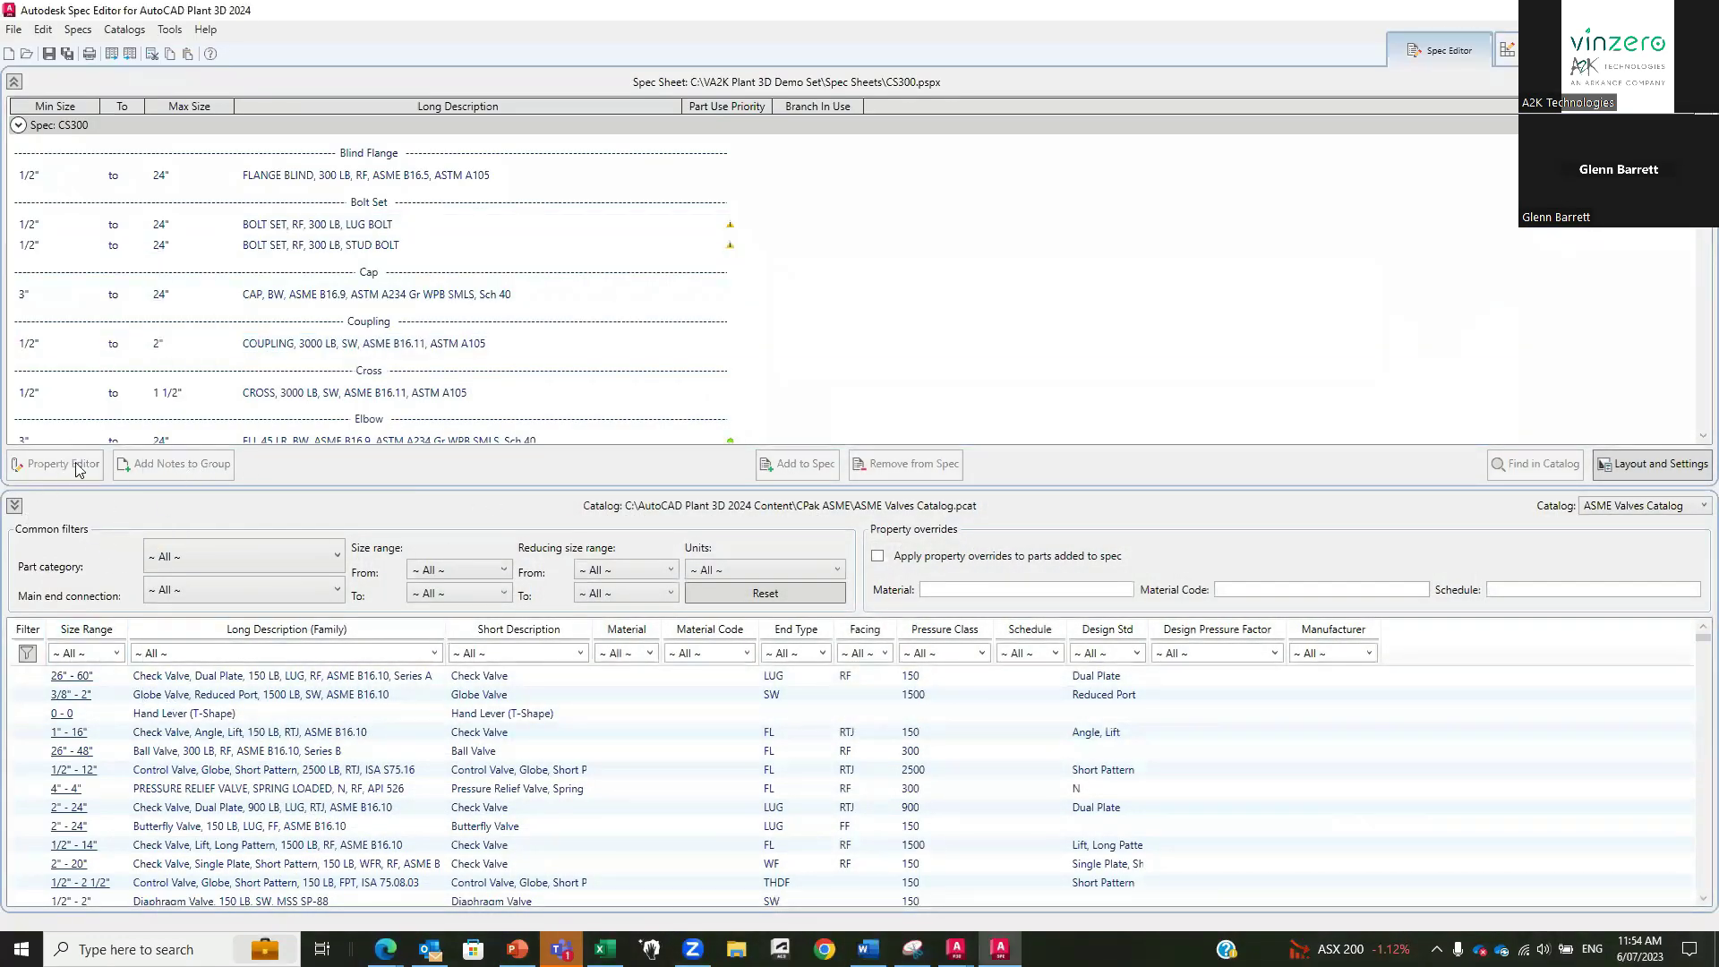
View the part list of the 3000 LB coupling in the CS300 spec with the Spec Property Editor and close it.
{"action": "left_click", "coordinate": [315, 246]}
{"action": "left_click", "coordinate": [311, 340]}
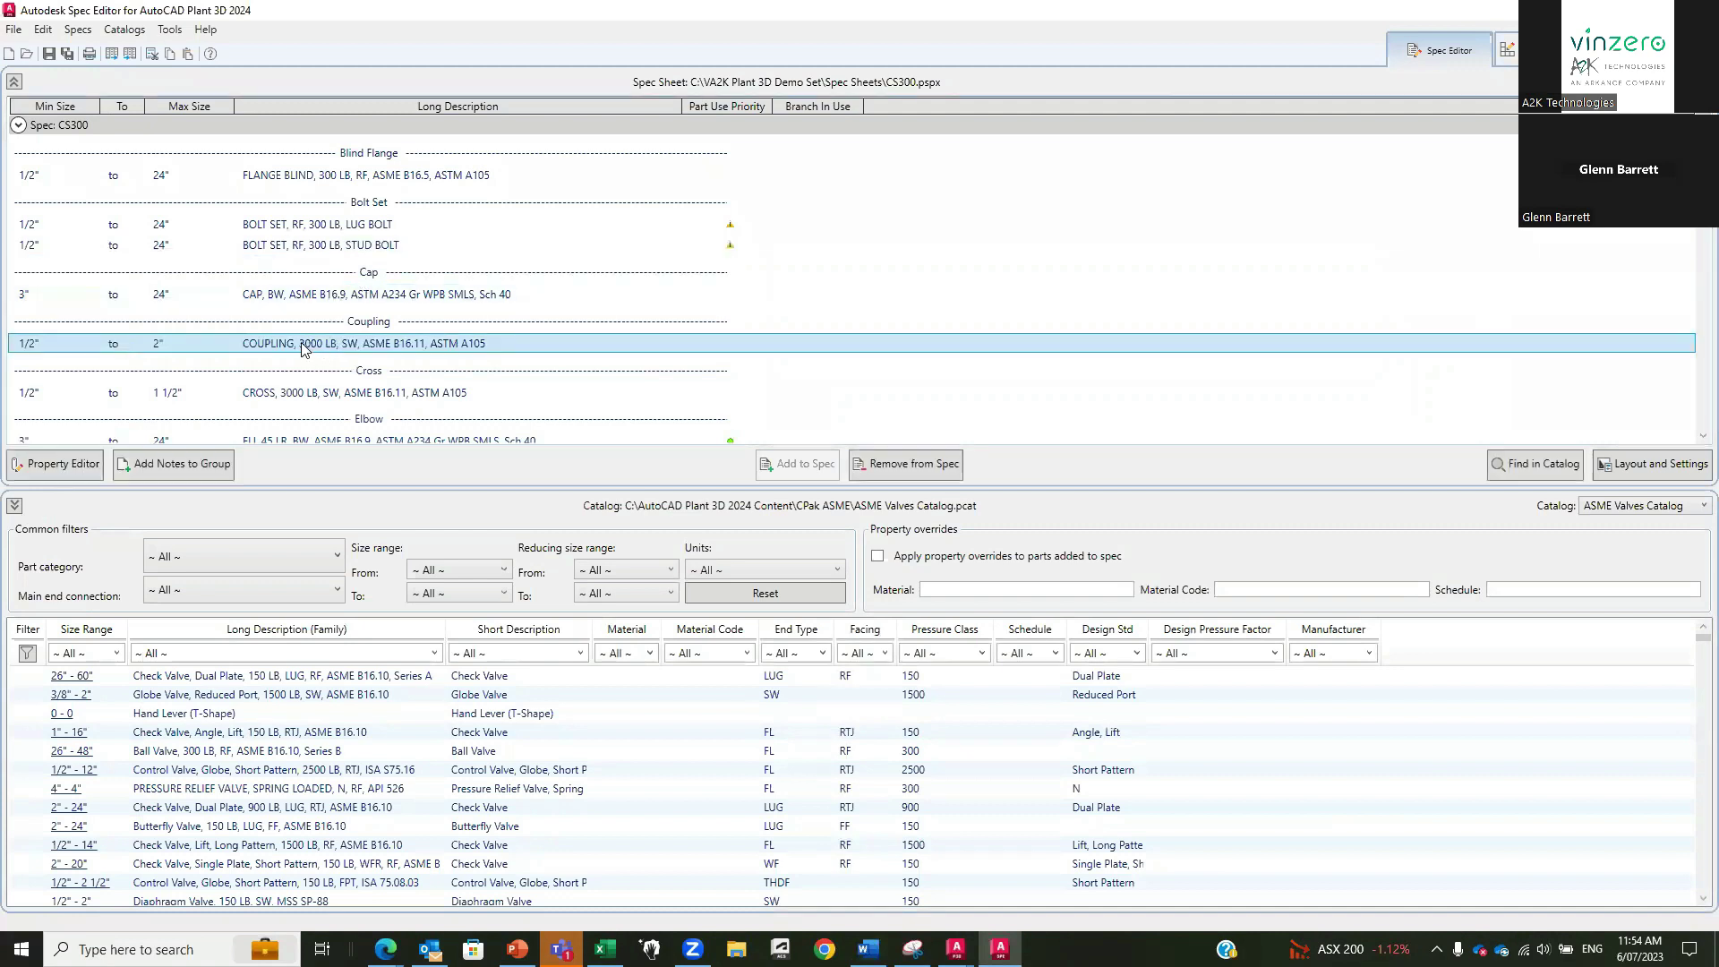
{"action": "left_click", "coordinate": [56, 465]}
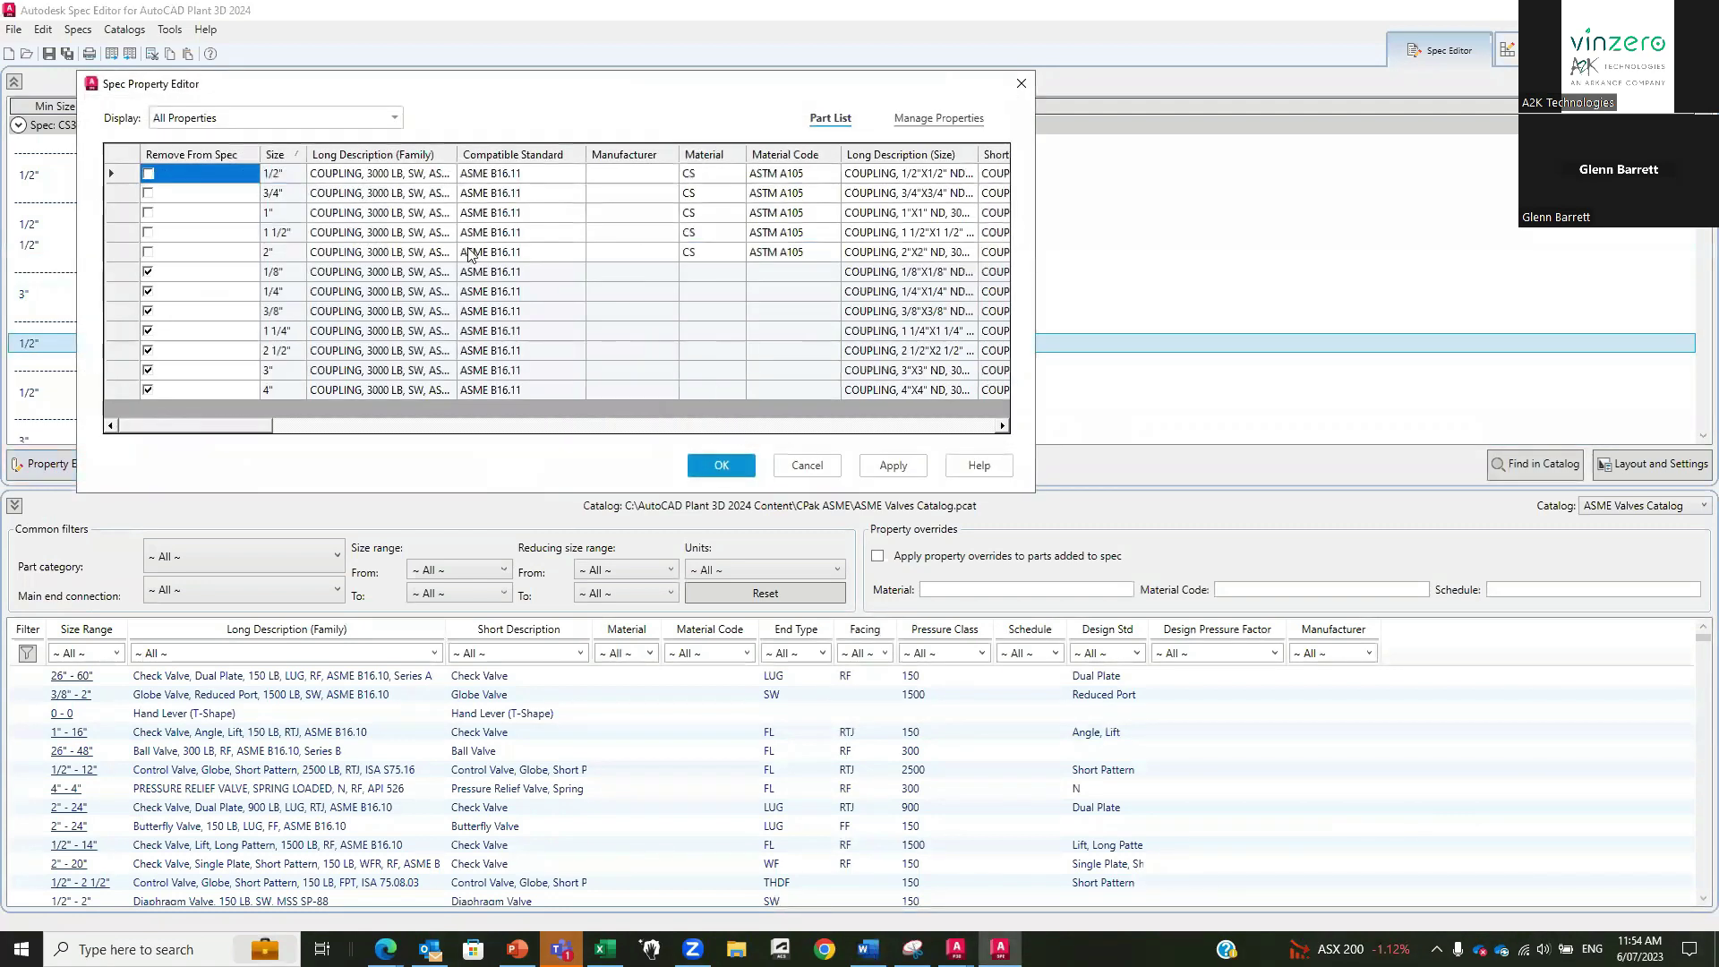
{"action": "left_click", "coordinate": [1024, 83]}
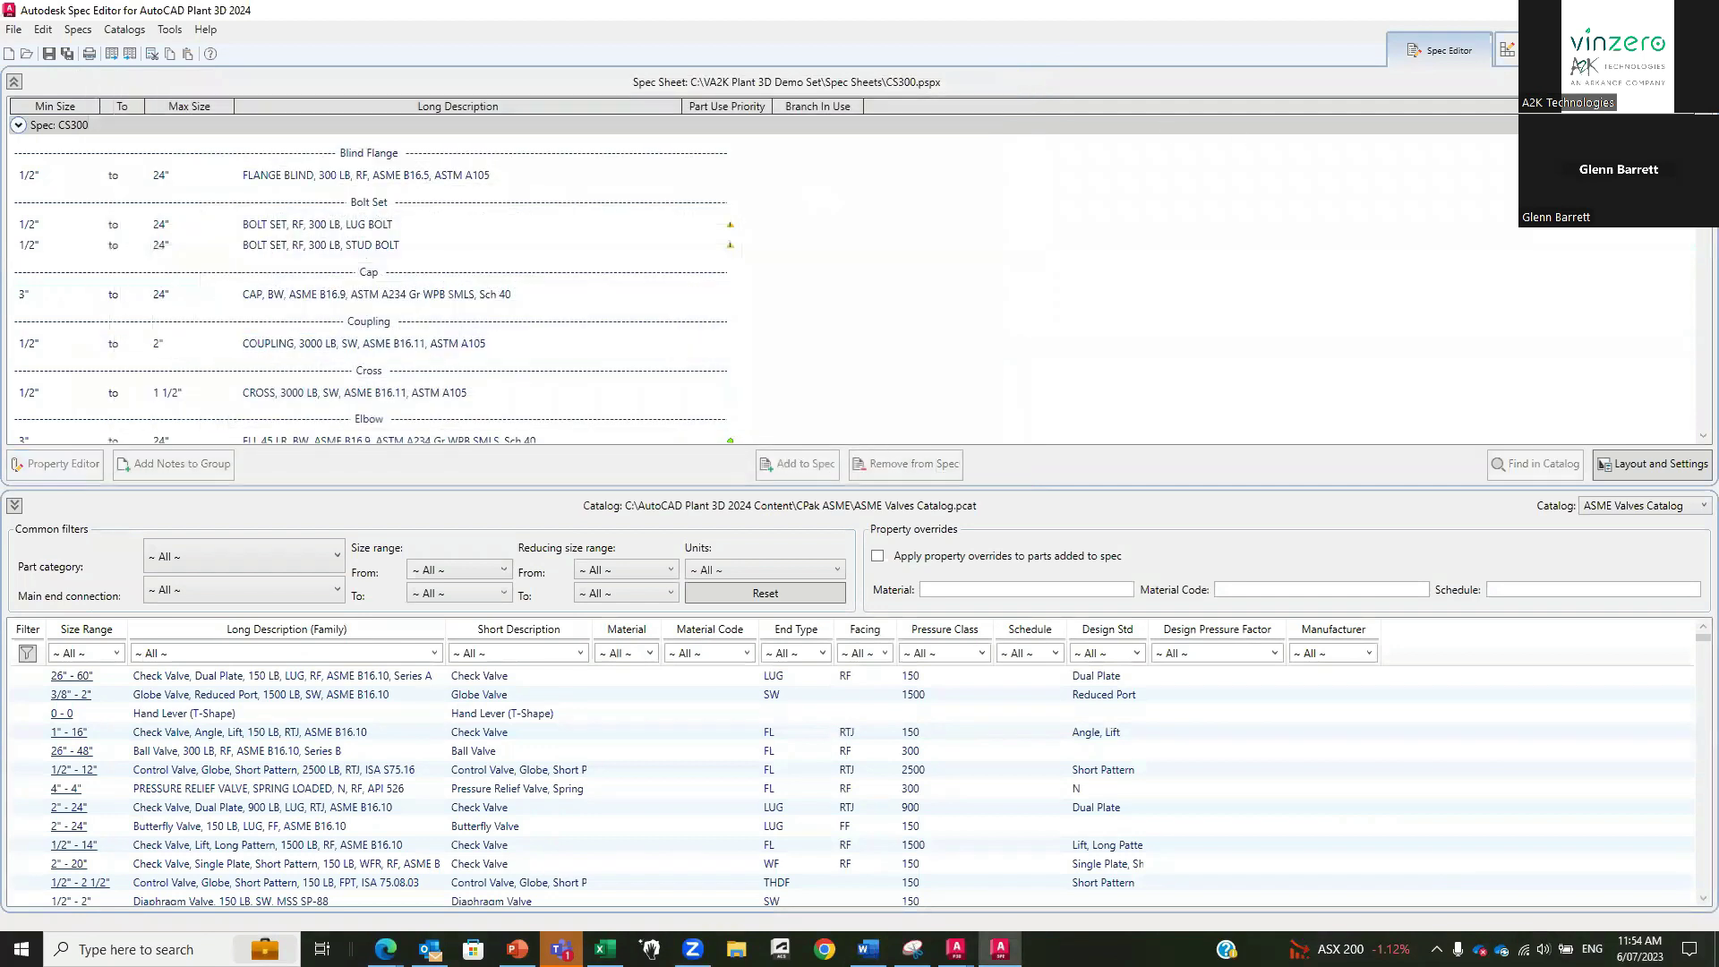
In the catalog, view the 26" - 60" dual plate check valve's part list with the Catalog Property Editor and cancel.
{"action": "left_click", "coordinate": [1549, 51]}
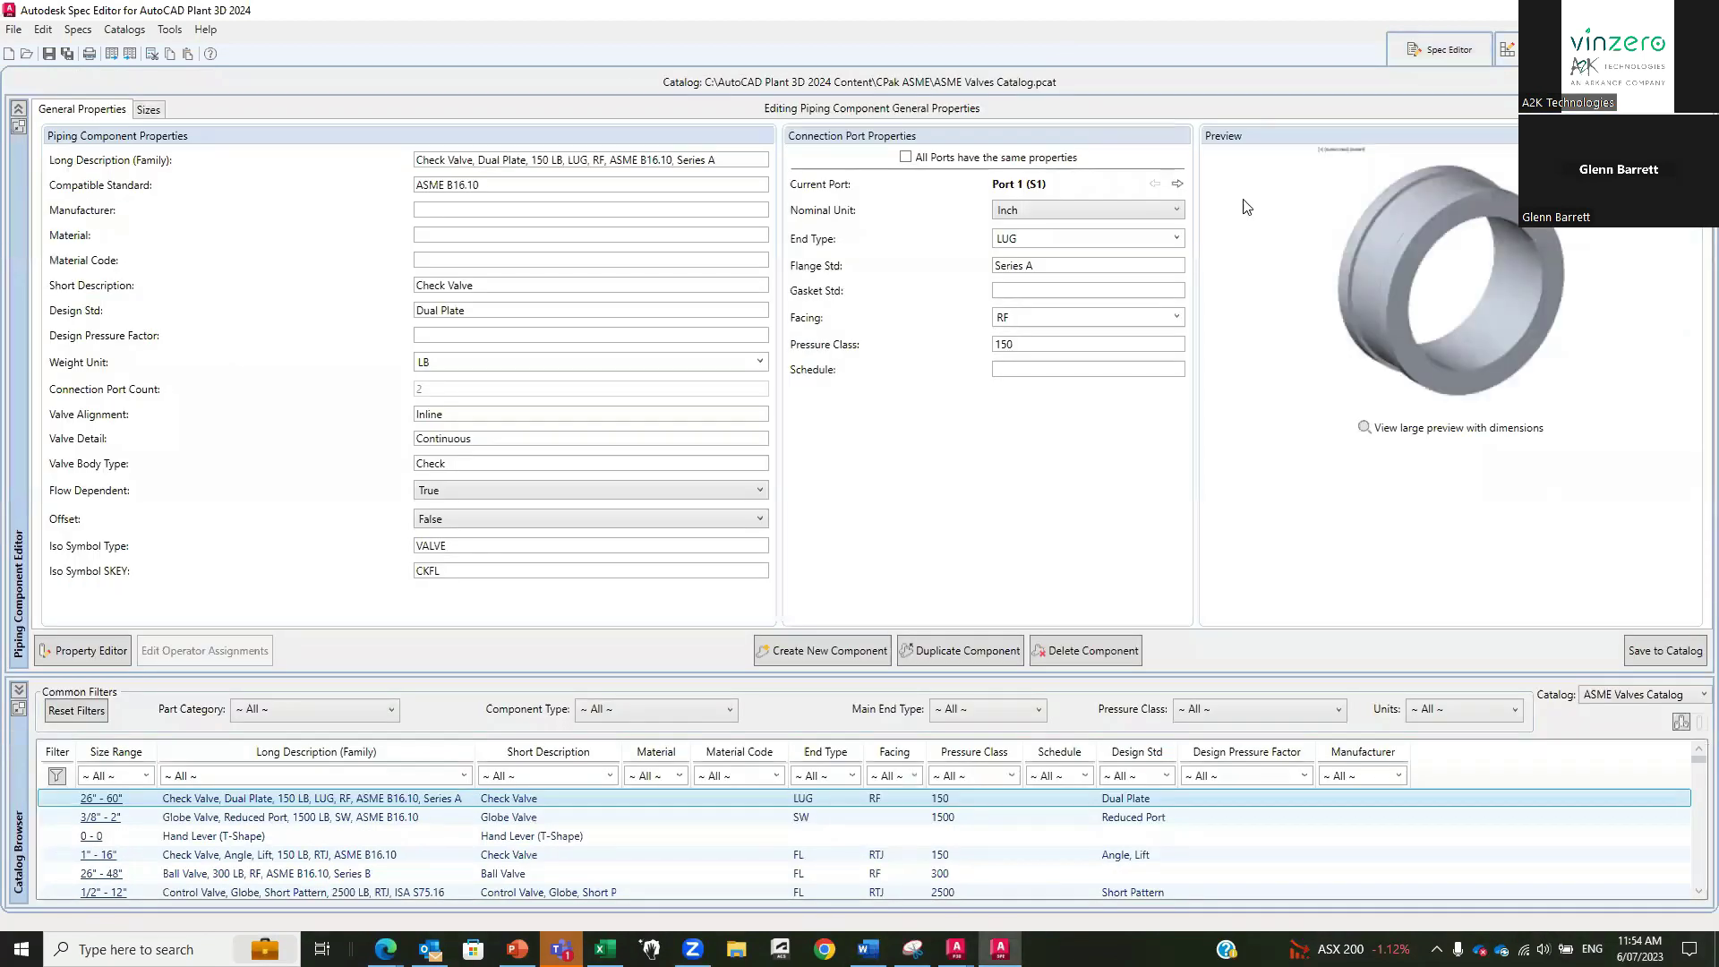
{"action": "left_click", "coordinate": [79, 651]}
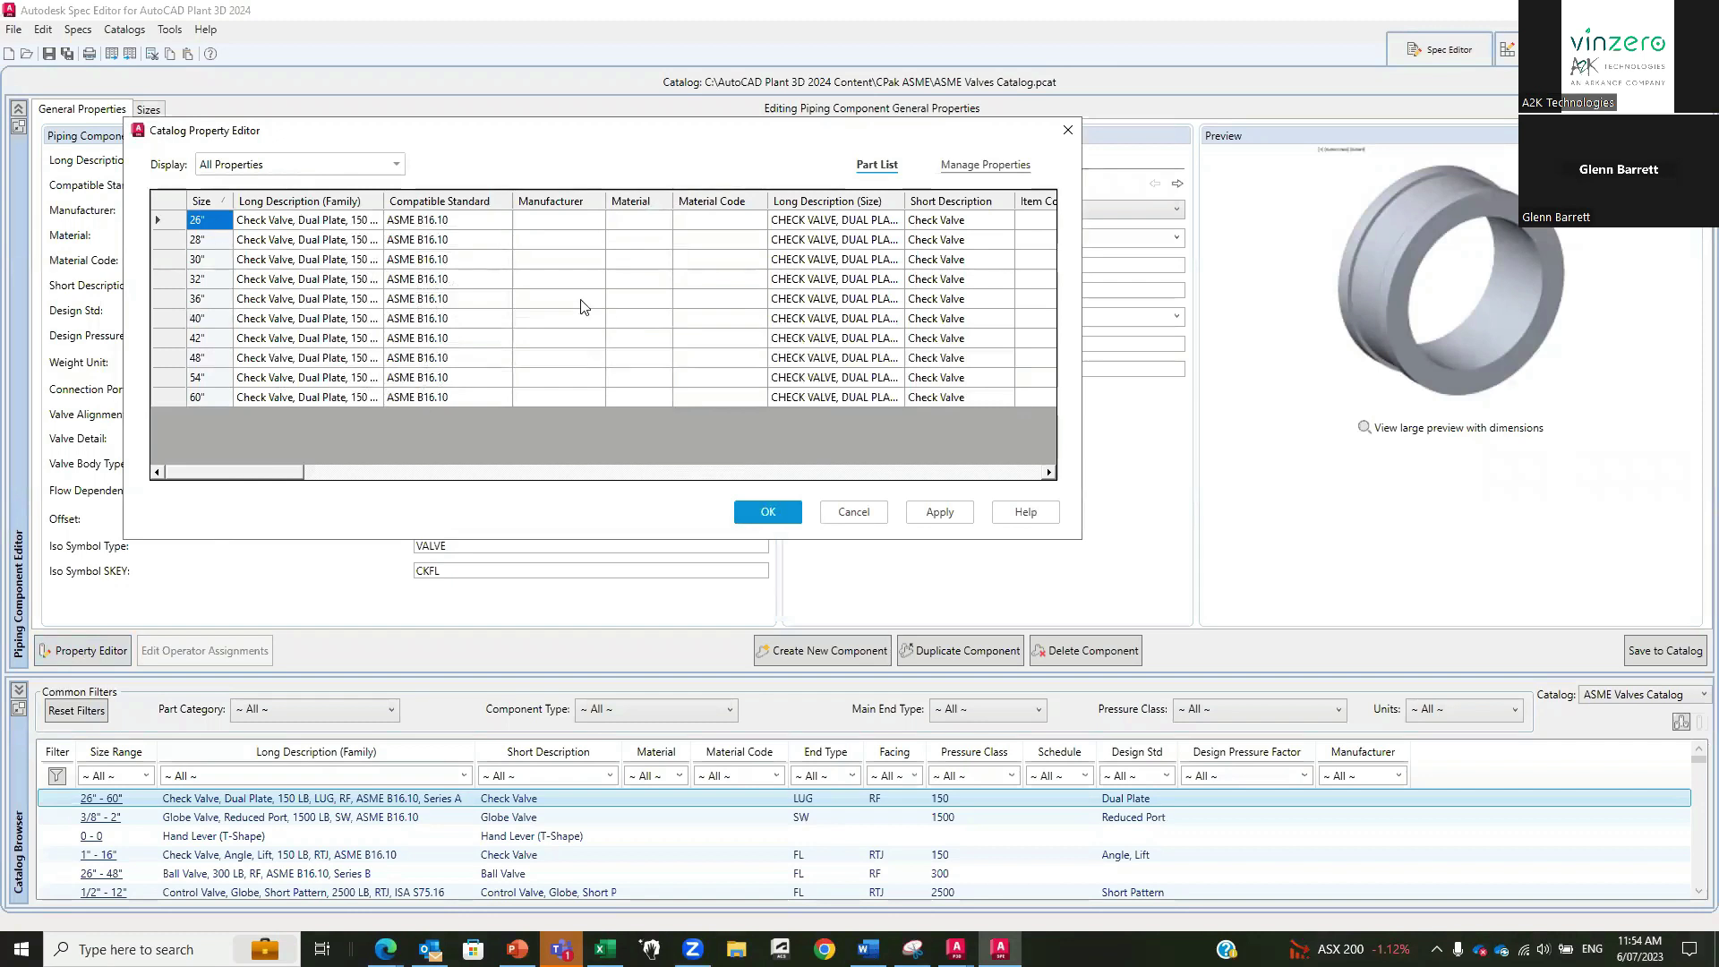
{"action": "left_click", "coordinate": [854, 513]}
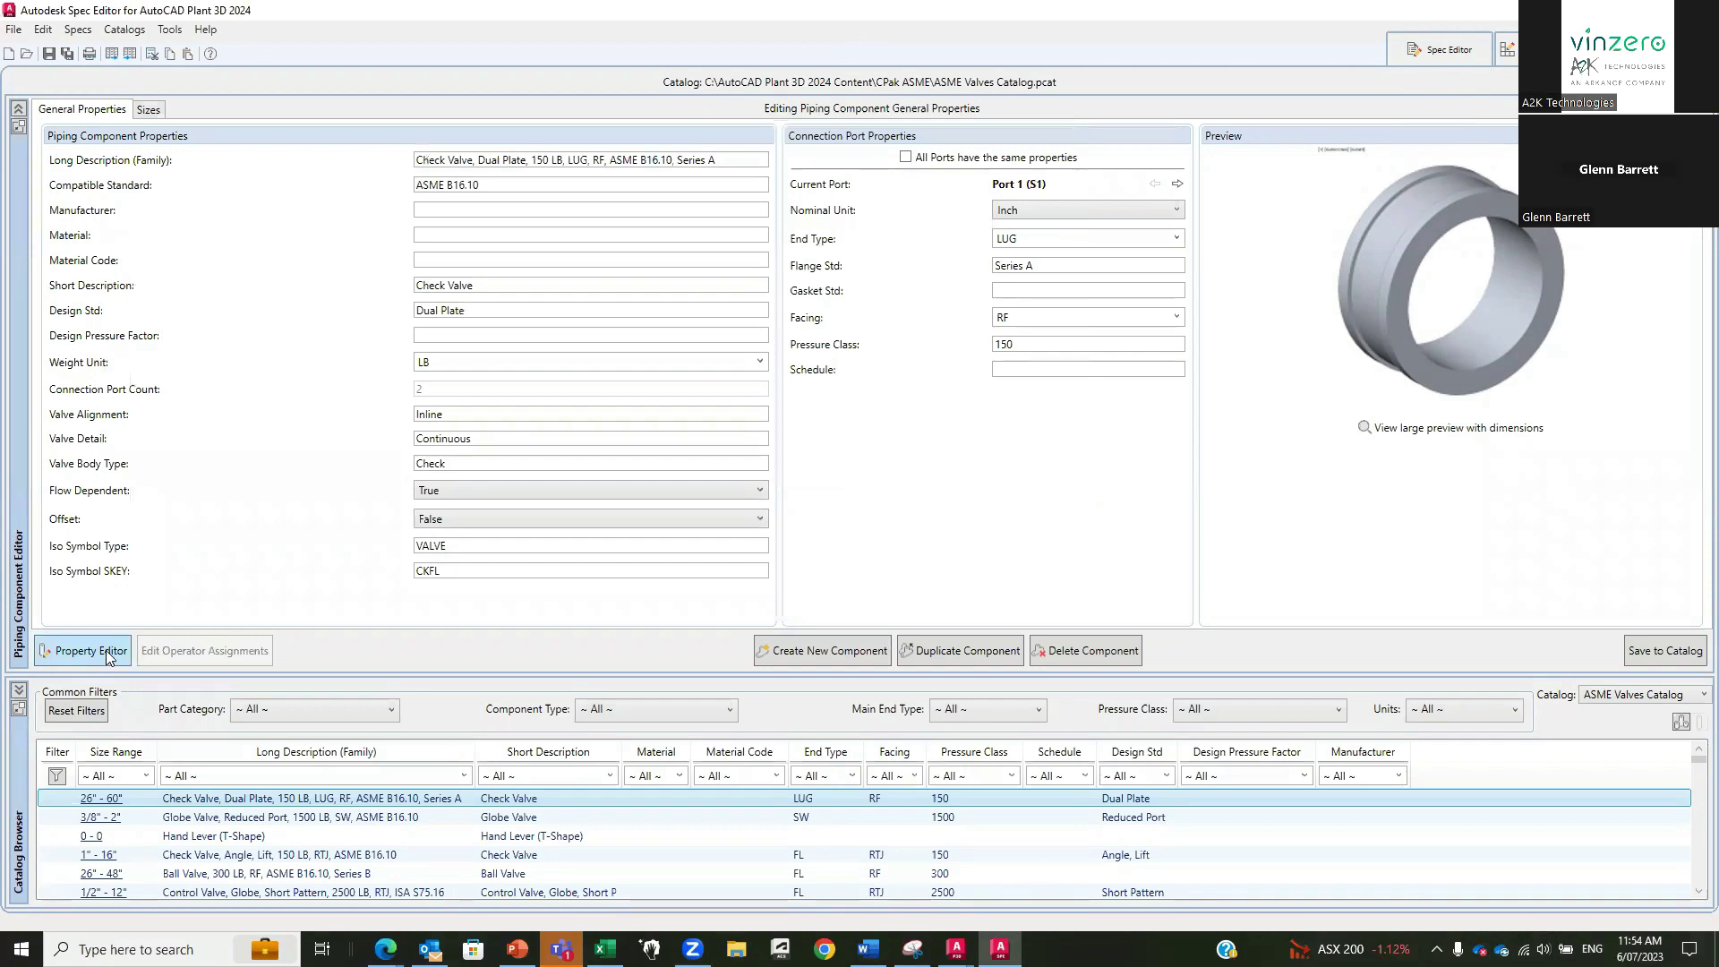
Return to the CS300 spec sheet, view the 300 LB stud bolt set in the Spec Property Editor and close it.
{"action": "left_click", "coordinate": [1465, 45]}
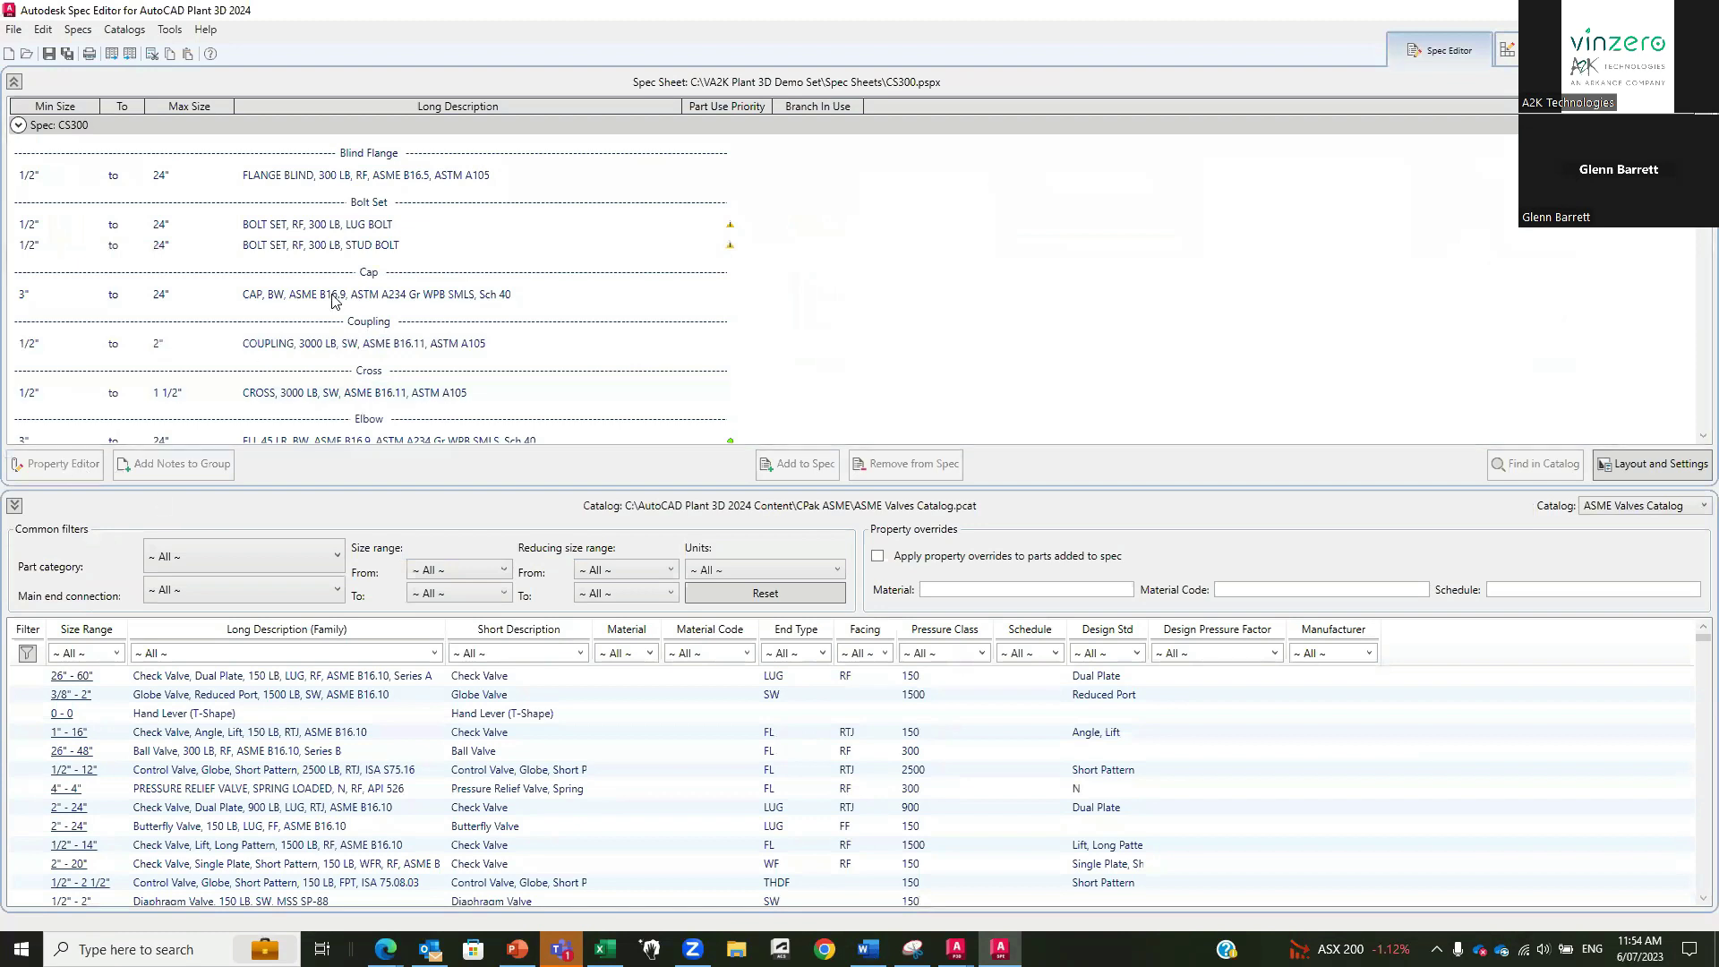
{"action": "left_click", "coordinate": [322, 244]}
{"action": "left_click", "coordinate": [75, 465]}
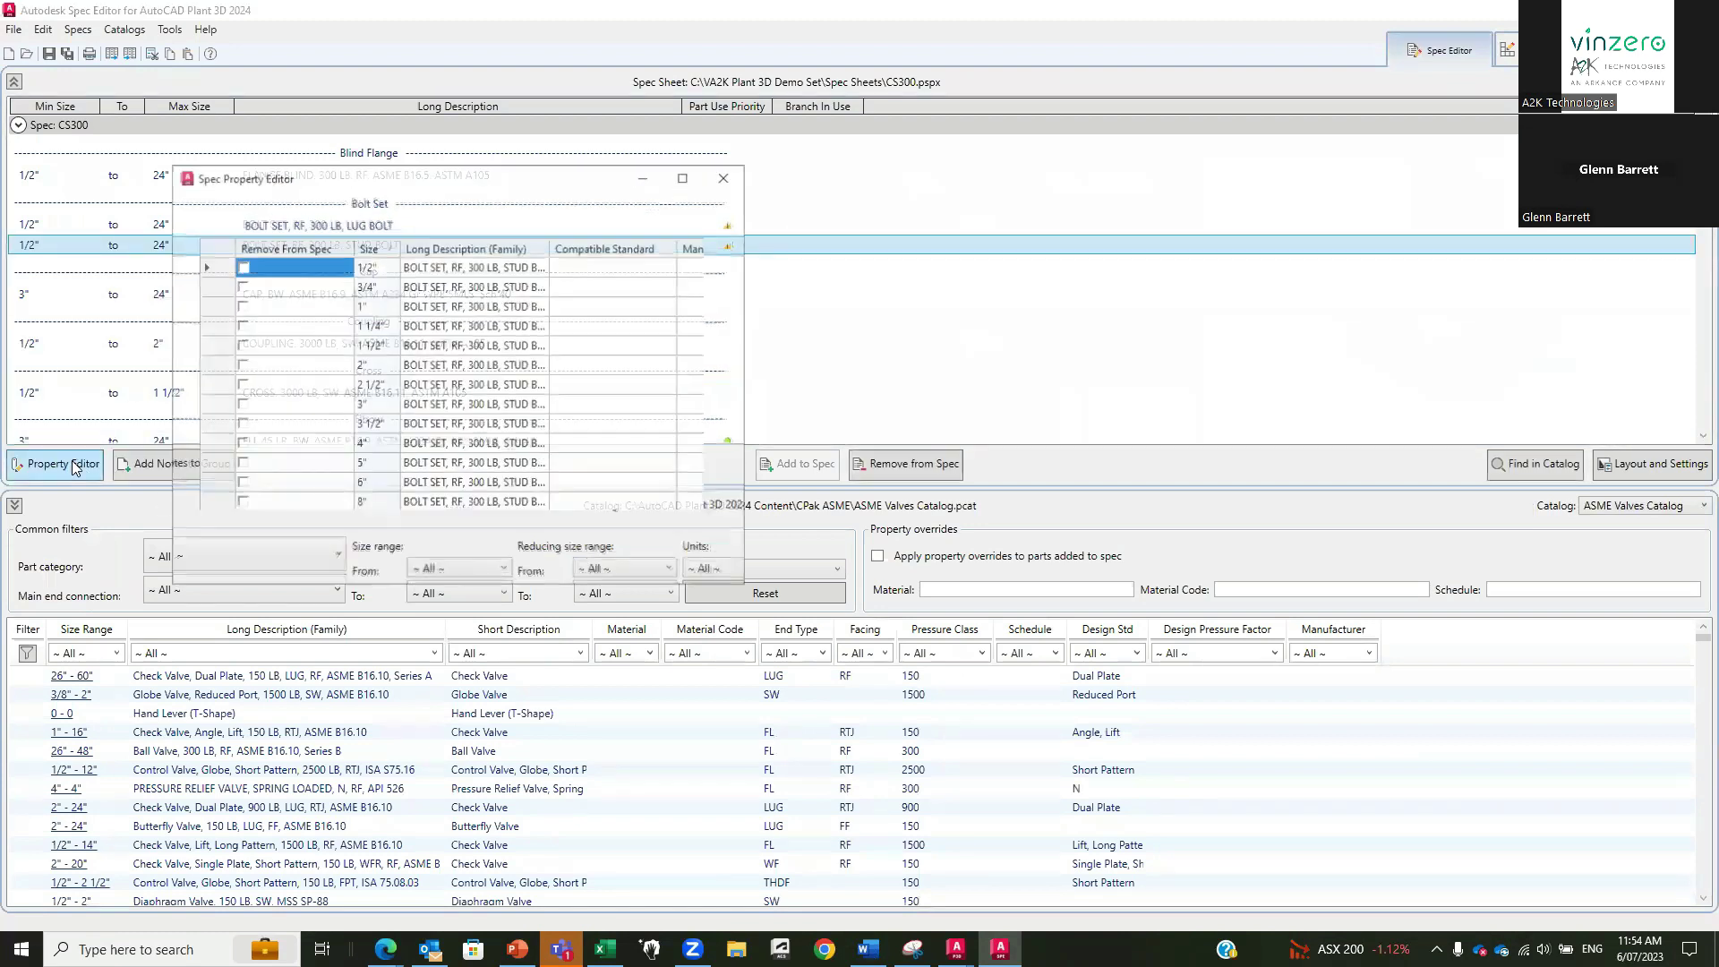
{"action": "left_click", "coordinate": [1110, 177]}
{"action": "left_click", "coordinate": [1113, 200]}
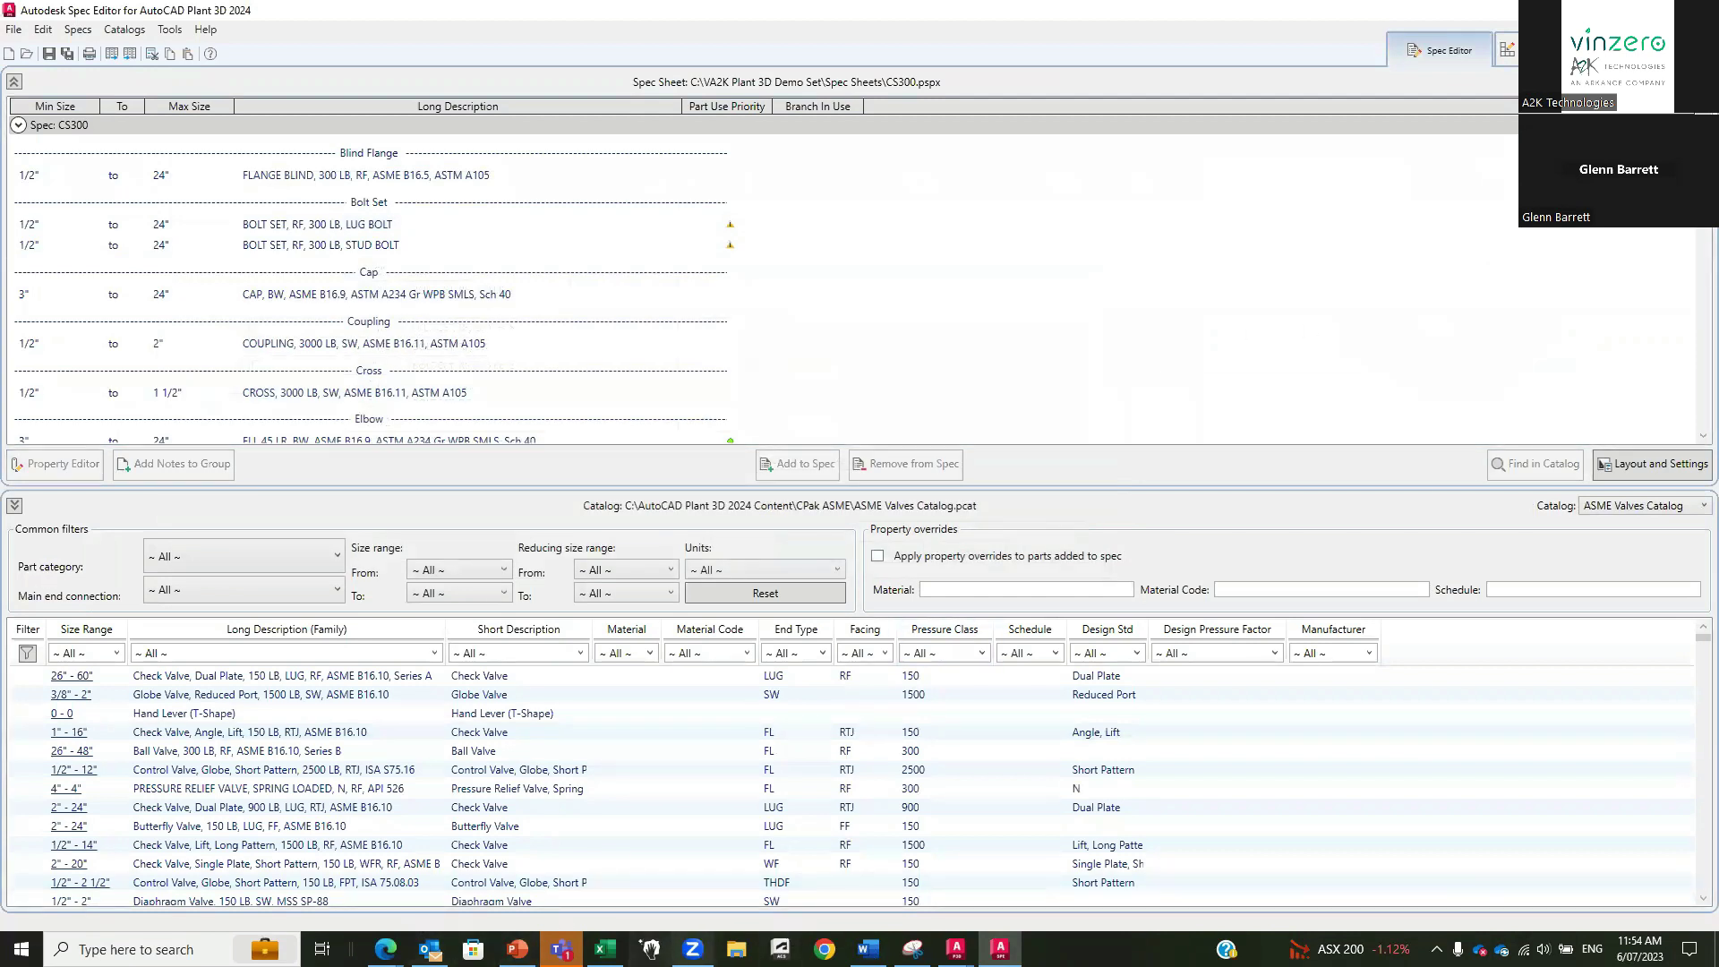
Switch to PowerPoint, start the slide show on the Ortho Single-Line Piping Enhancements slide, swap presenter view and slide show, and reveal its content.
{"action": "mouse_move", "coordinate": [604, 949]}
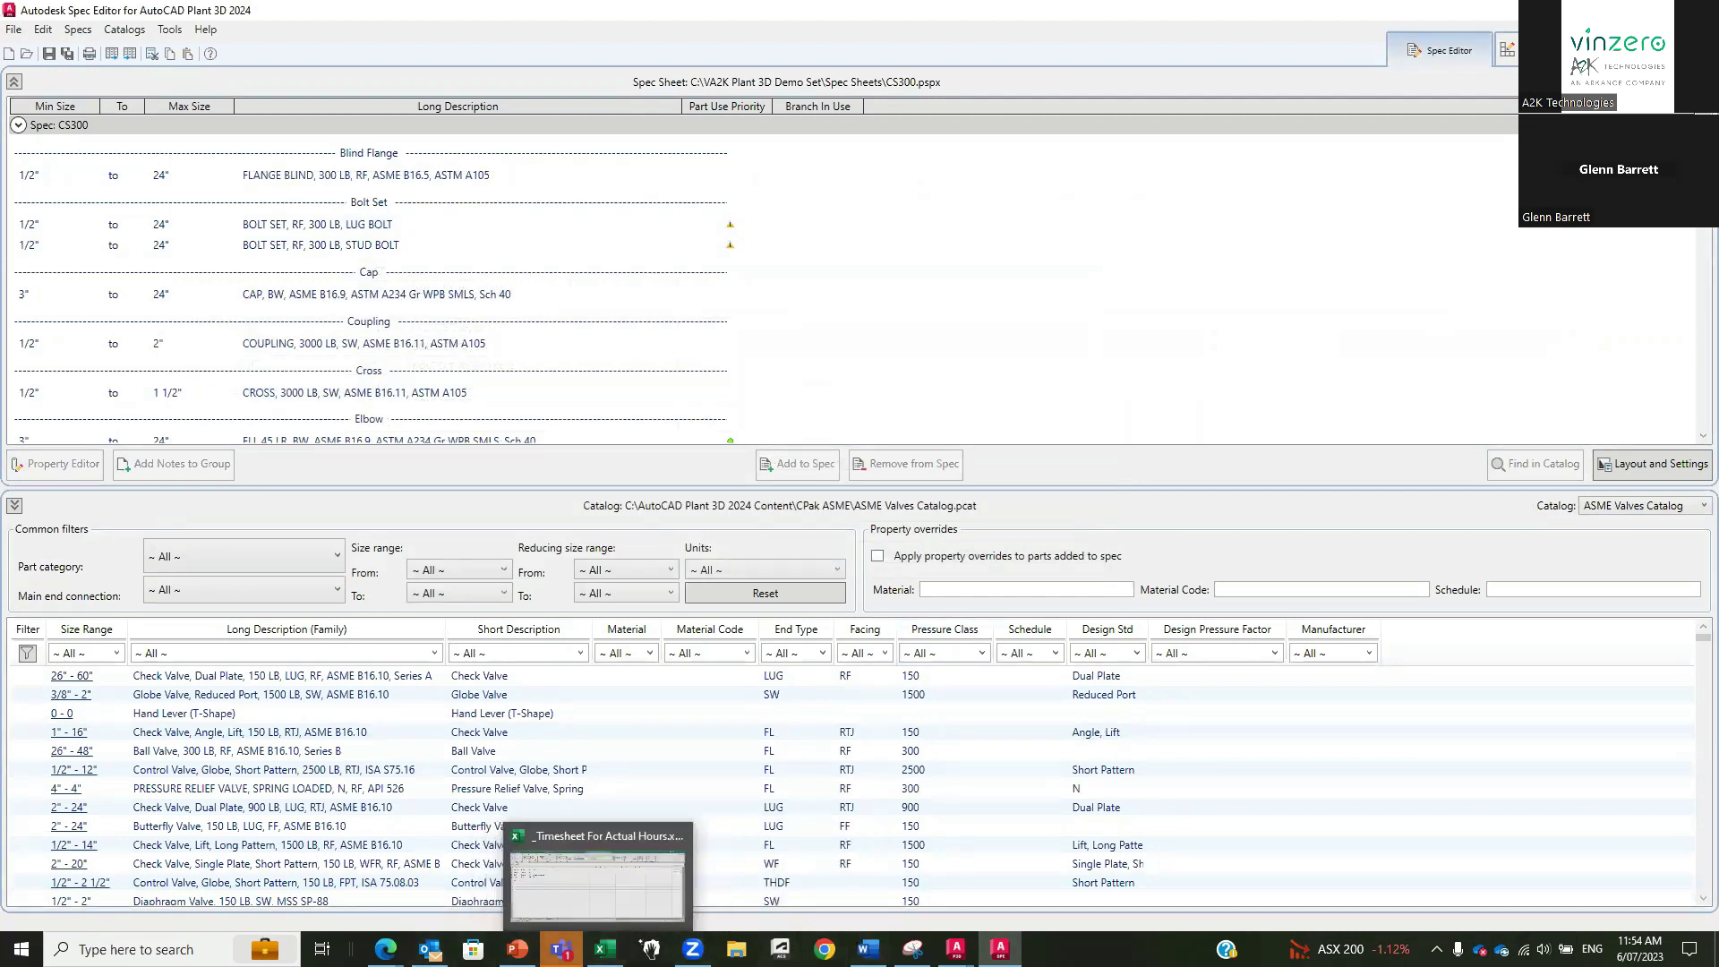
{"action": "left_click", "coordinate": [518, 949]}
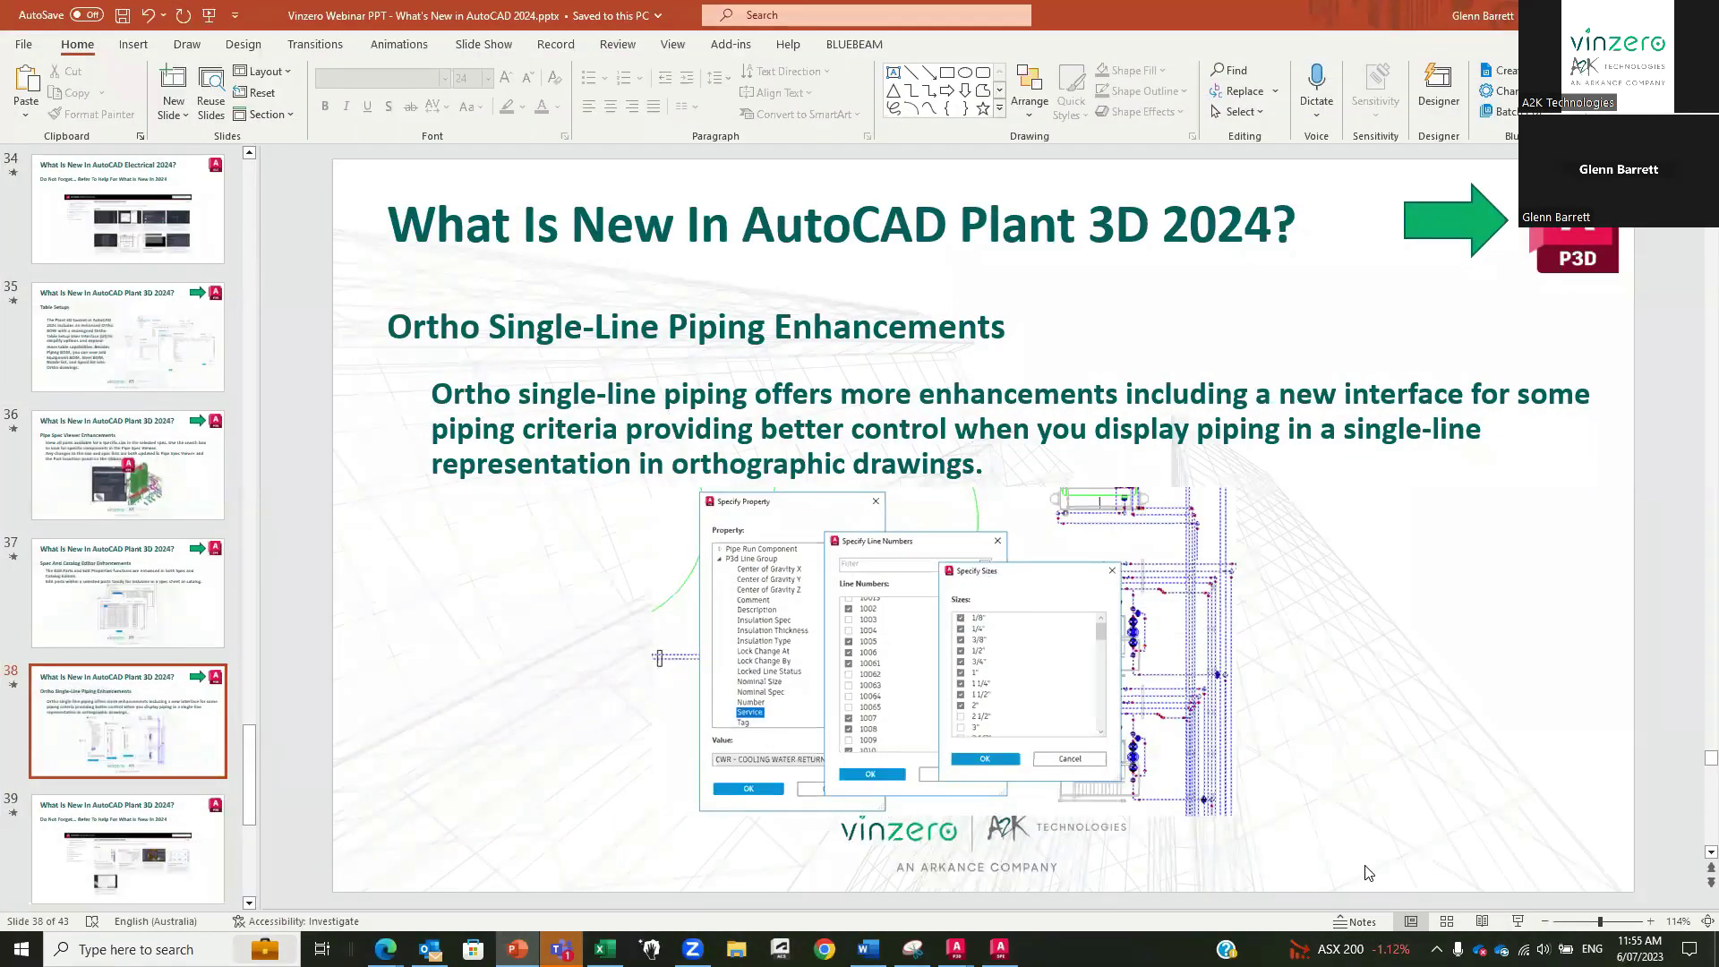
{"action": "left_click", "coordinate": [1517, 923]}
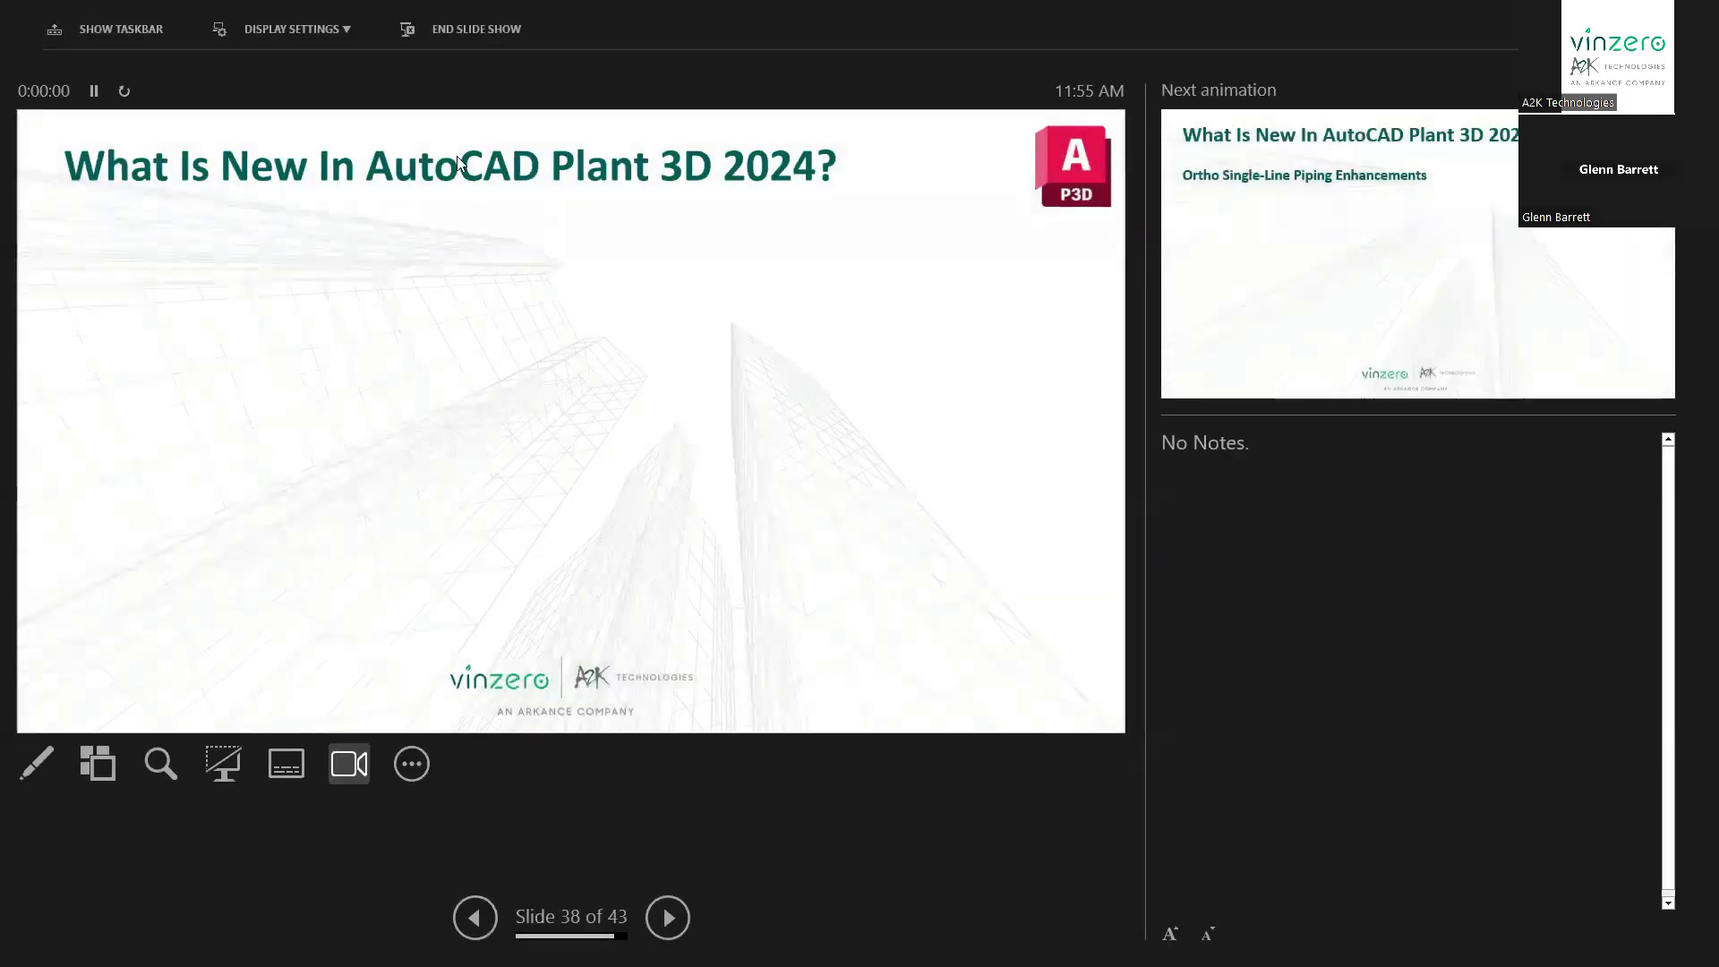
{"action": "left_click", "coordinate": [257, 29]}
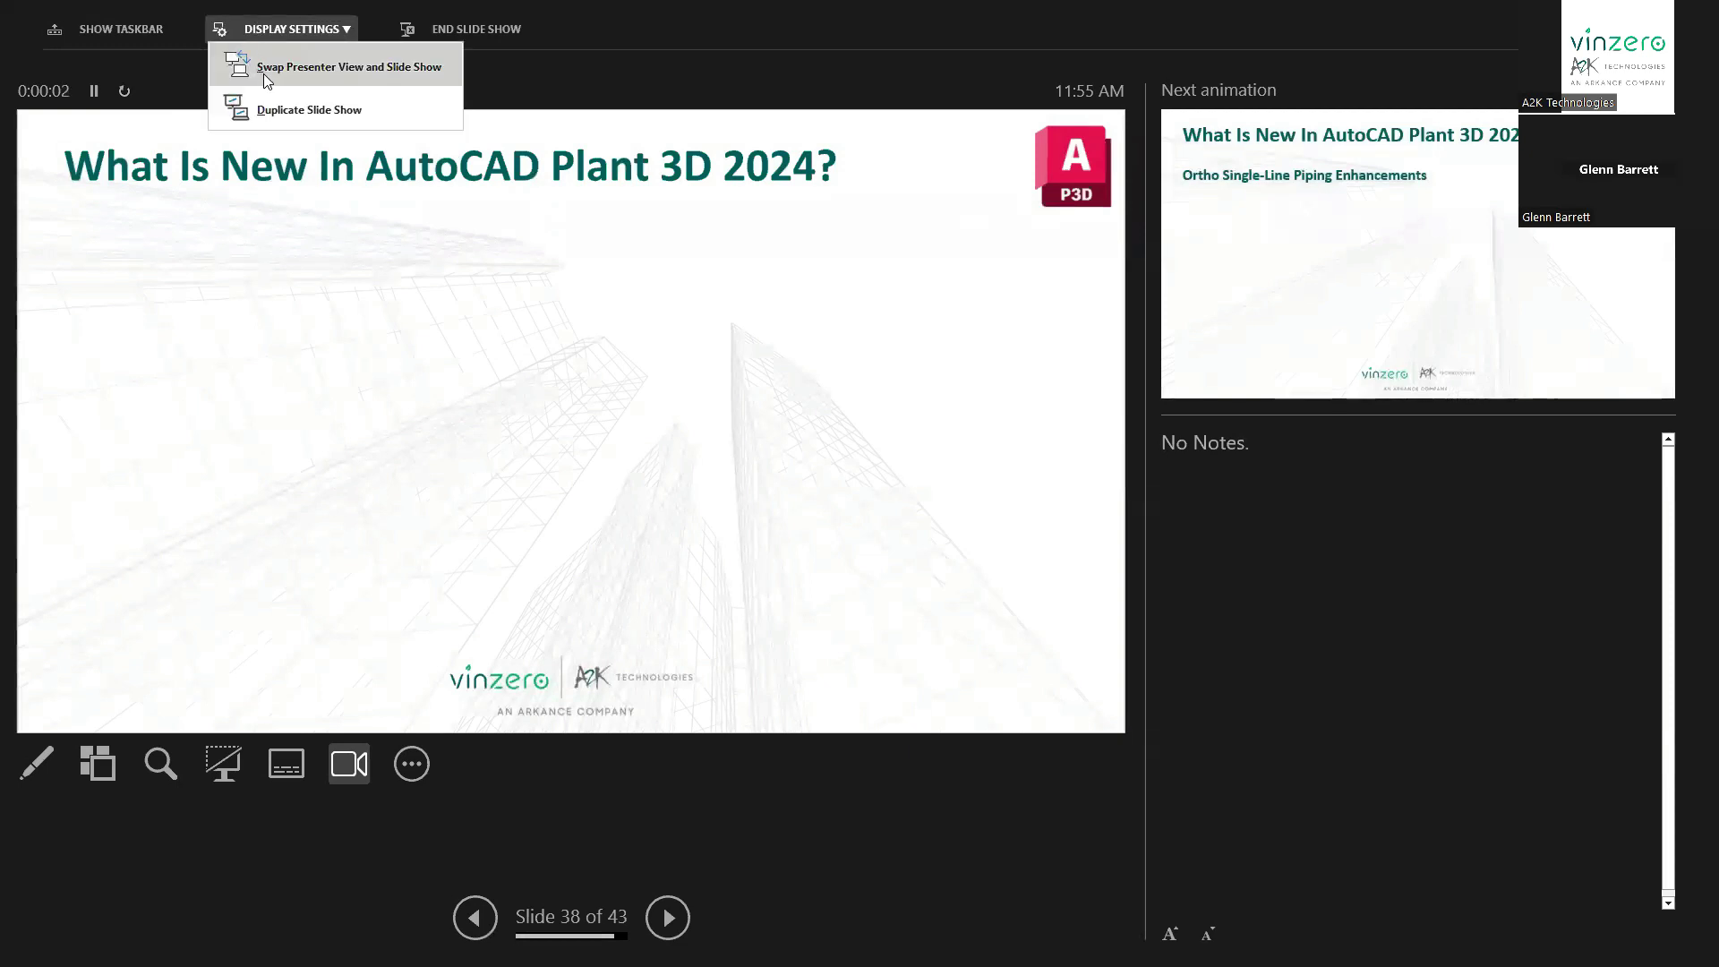
{"action": "left_click", "coordinate": [268, 79]}
{"action": "left_click", "coordinate": [831, 411]}
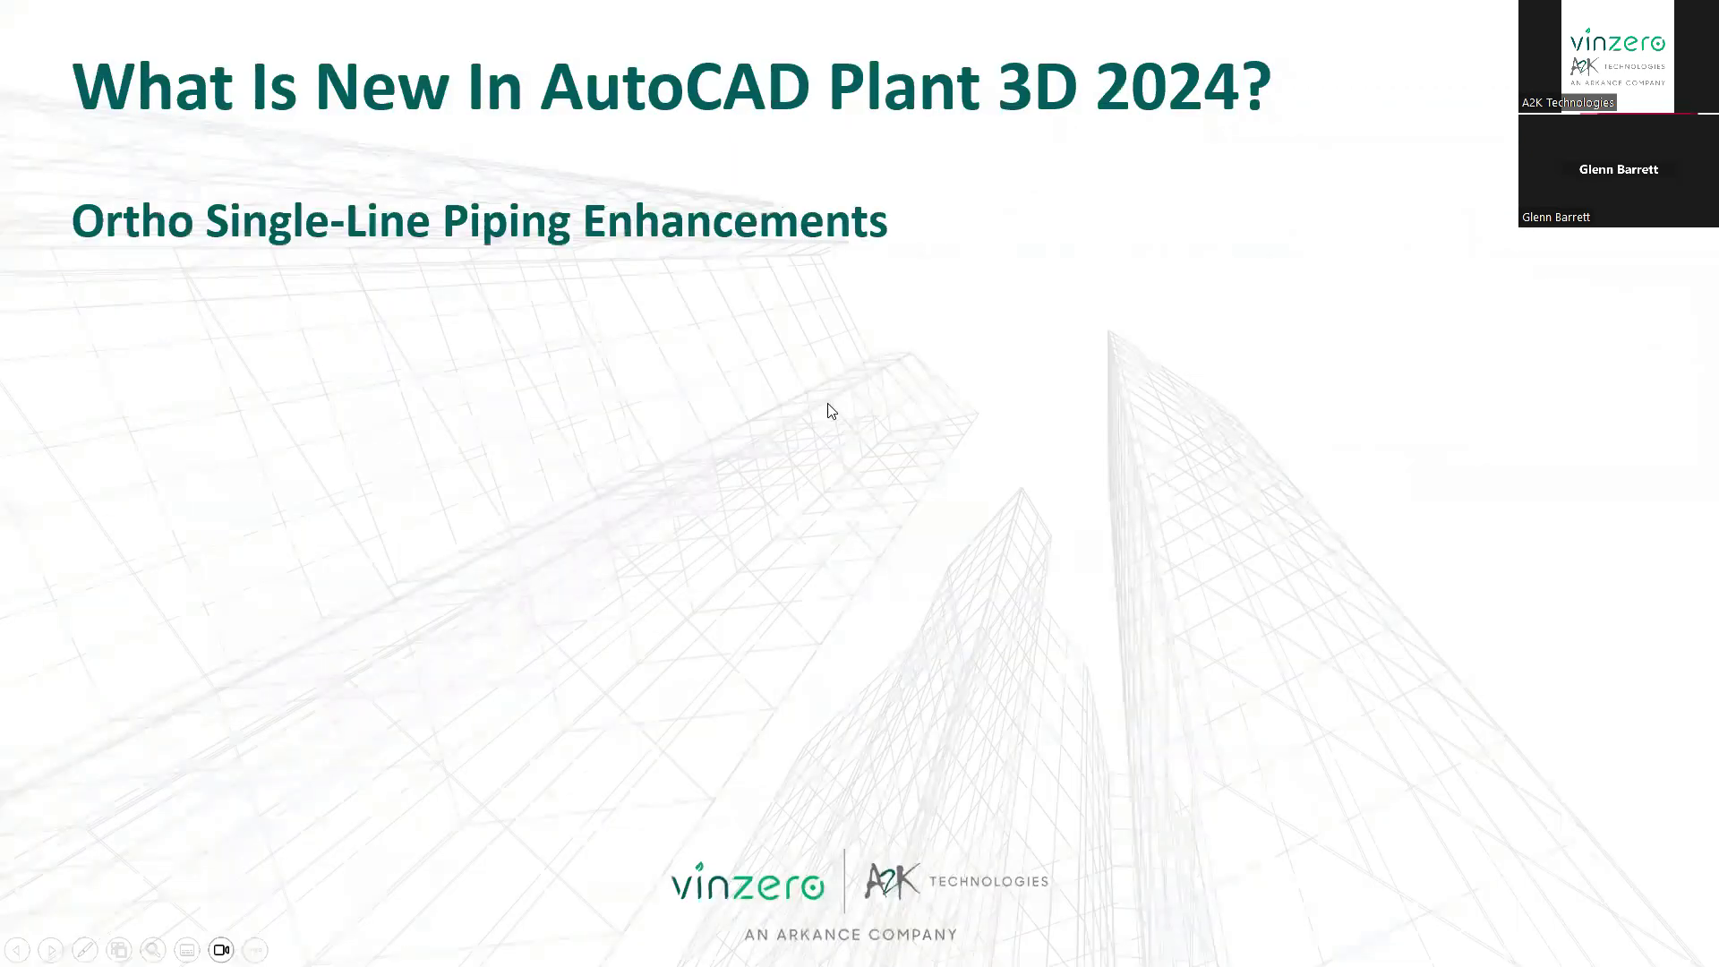
{"action": "left_click", "coordinate": [831, 411]}
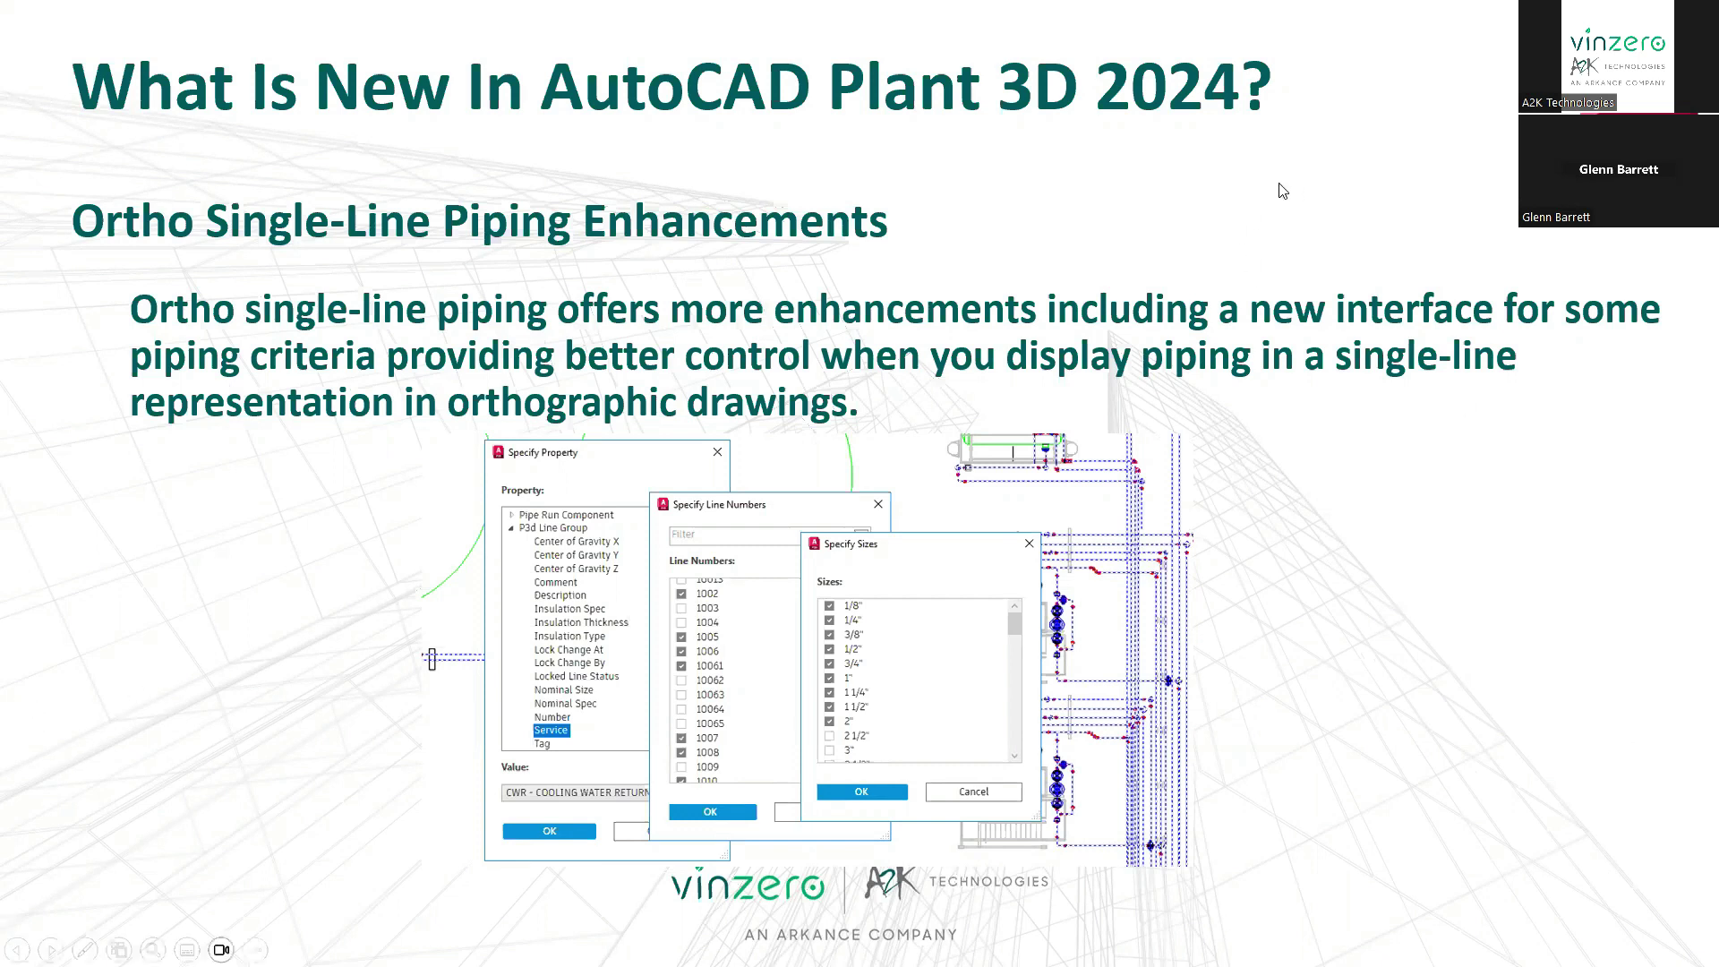
{"action": "left_click", "coordinate": [1299, 252]}
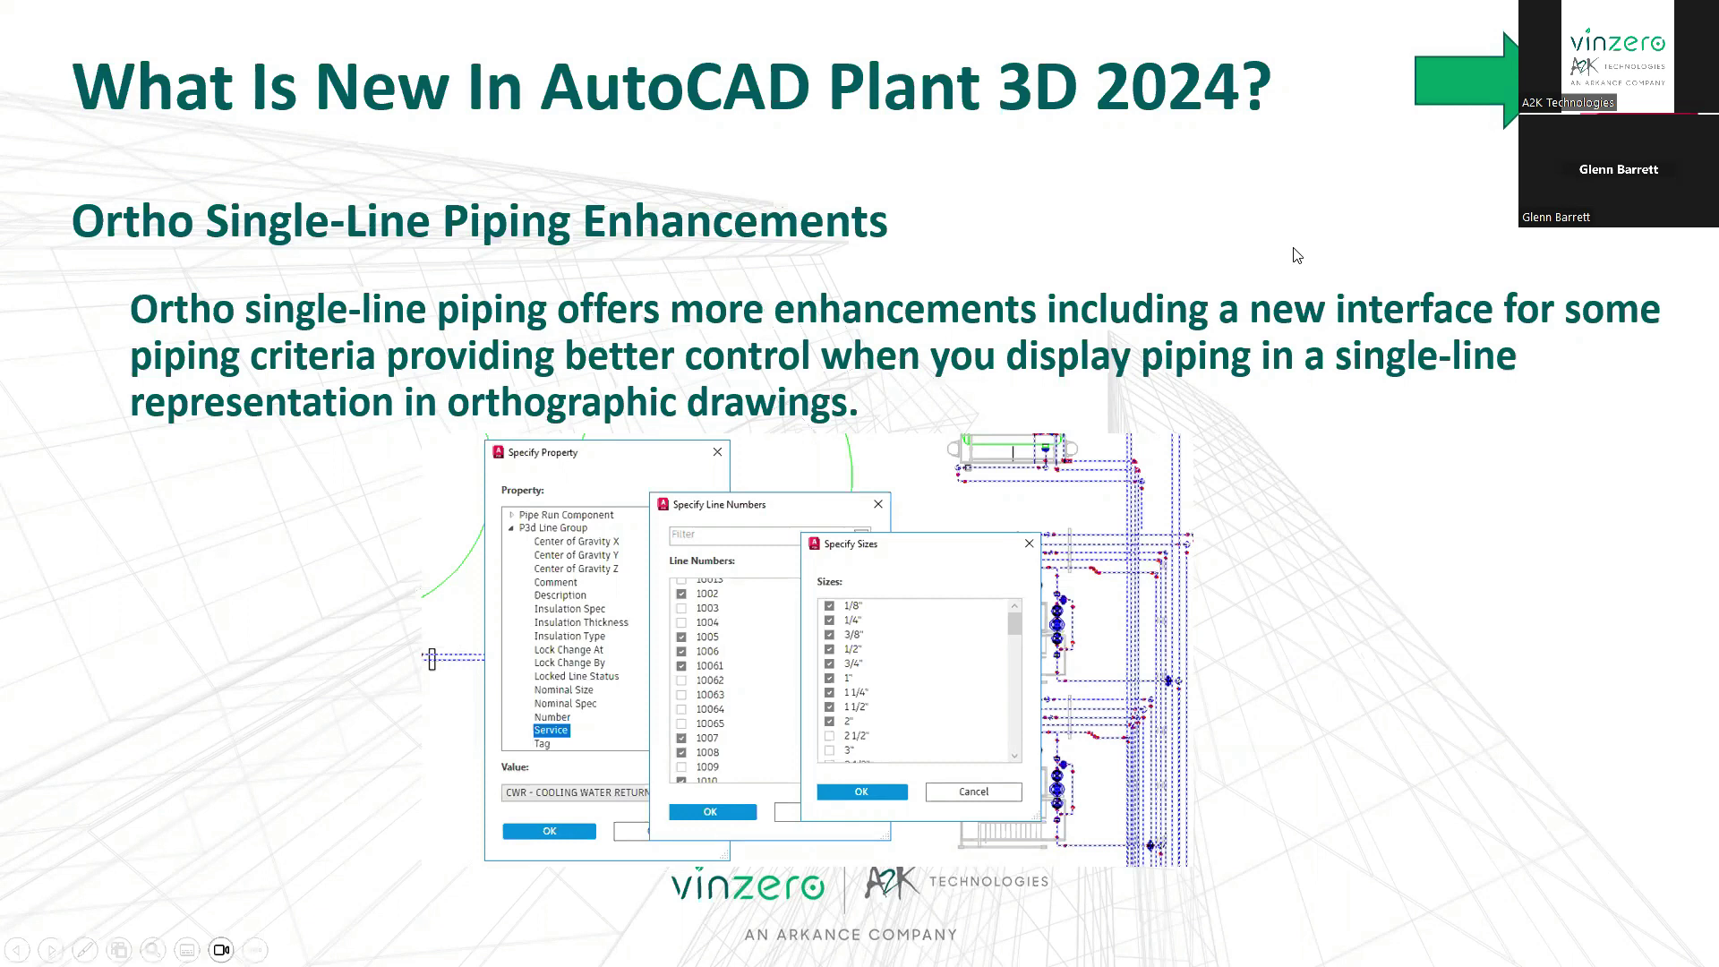
Switch to the M203-51-OO-0002 drawing in AutoCAD Plant 3D and delete the long bill of materials table from the layout.
{"action": "key", "text": "alt+Tab"}
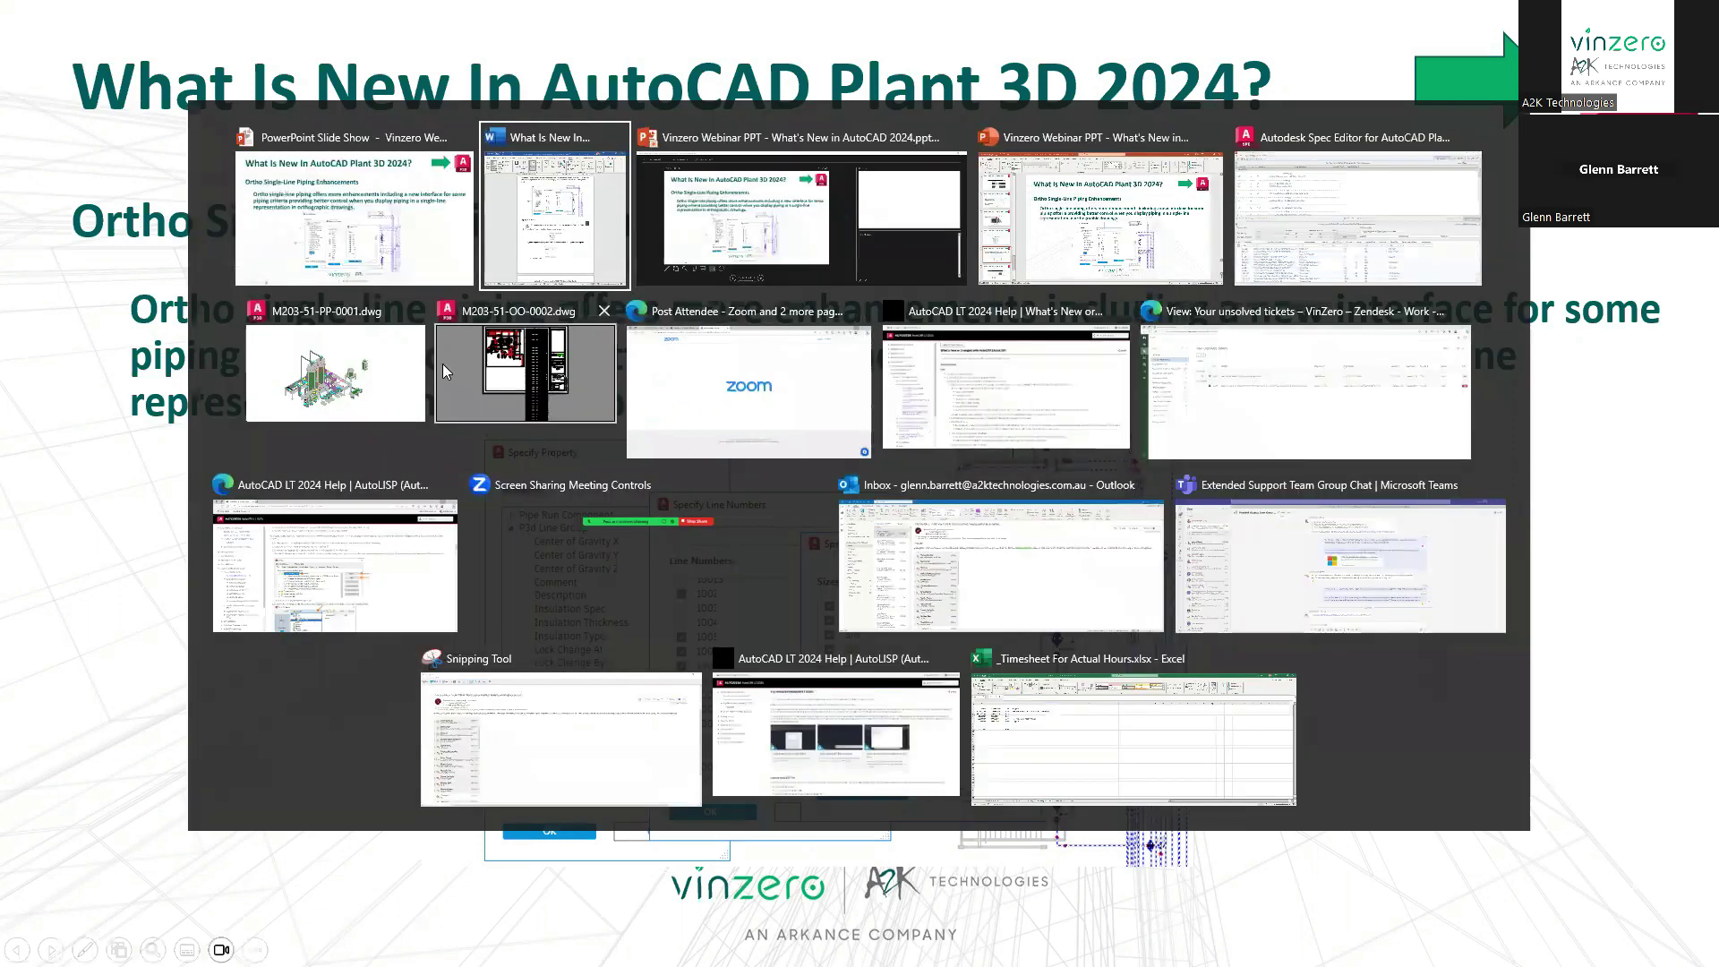
{"action": "left_click", "coordinate": [335, 372]}
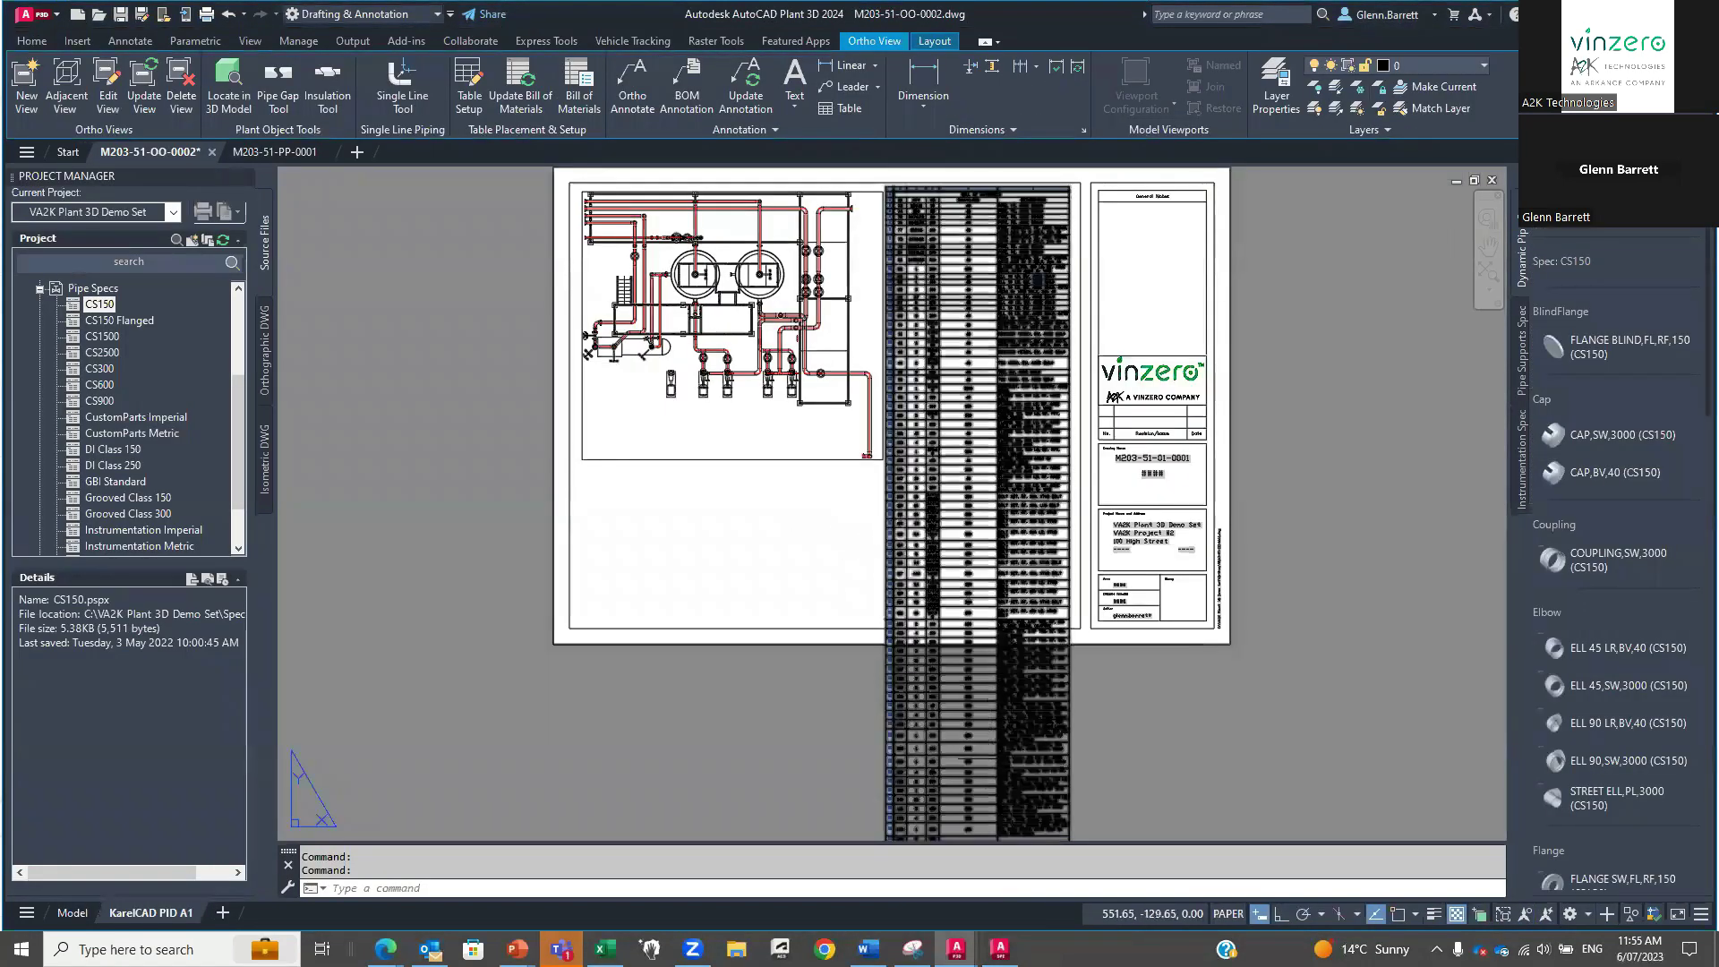
{"action": "left_click", "coordinate": [1101, 710]}
{"action": "left_click", "coordinate": [985, 738]}
{"action": "key", "text": "Delete"}
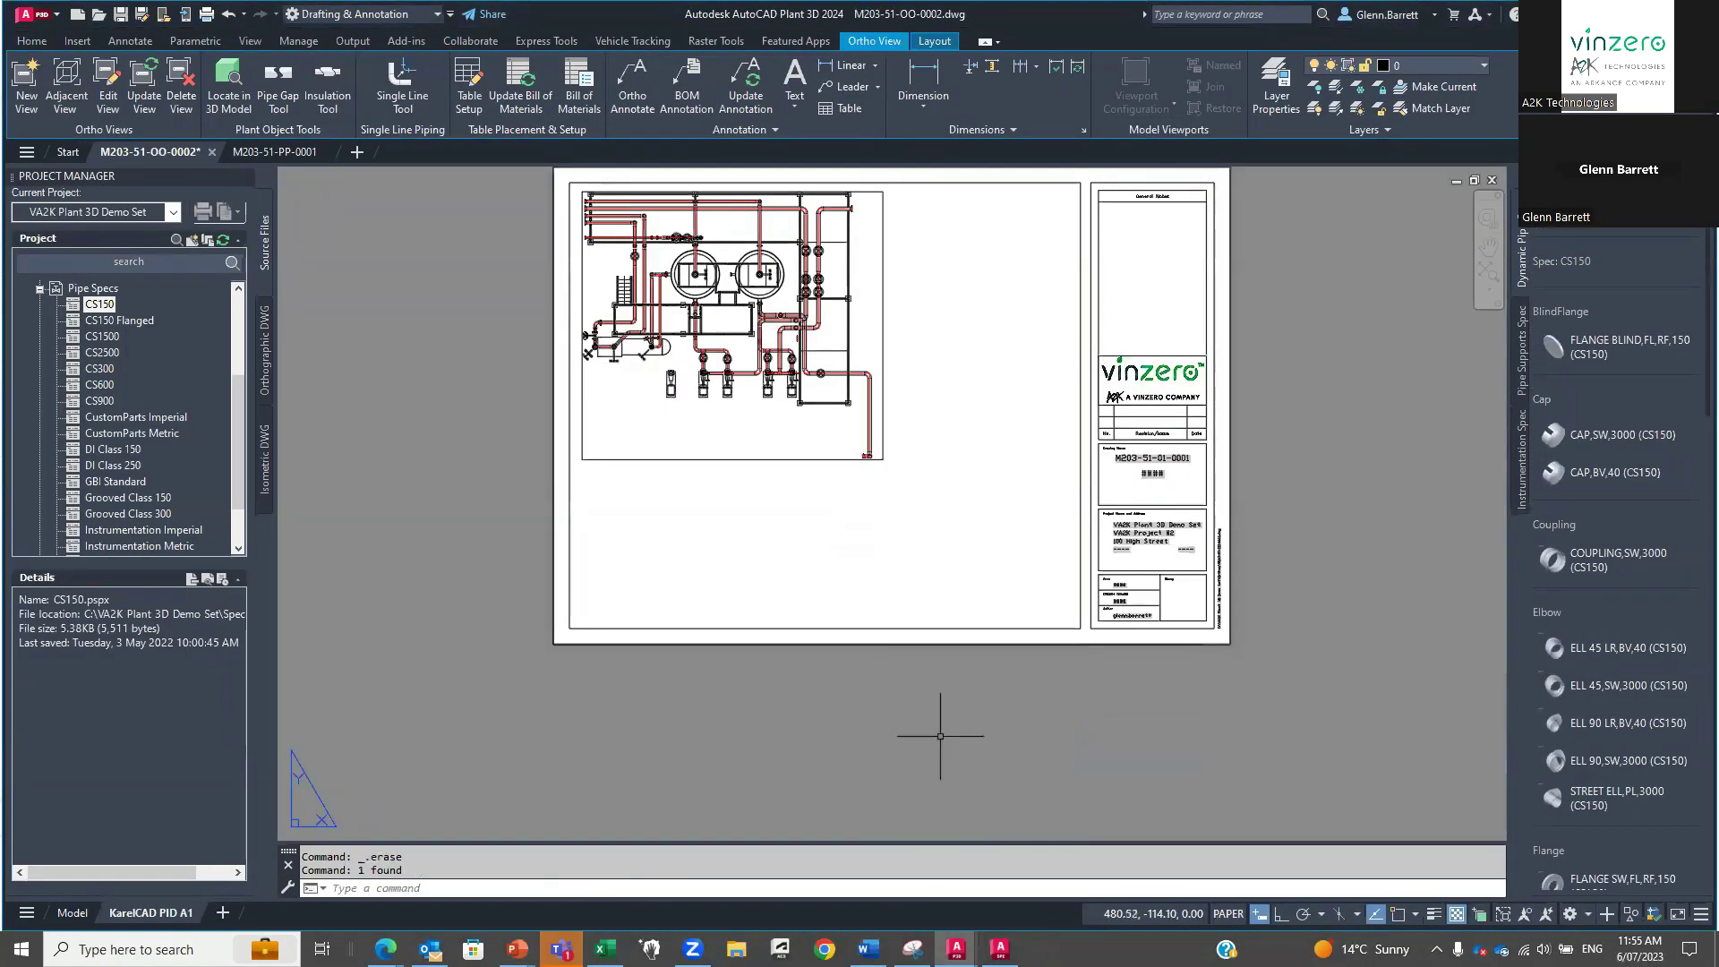
Open the Top (Plan) View of orthographic drawing M203-51-OO-0002 for editing, look at its ortho cube and cancel the edit.
{"action": "scroll", "coordinate": [940, 735], "scroll_direction": "up", "scroll_amount": 5}
{"action": "scroll", "coordinate": [940, 735], "scroll_direction": "down", "scroll_amount": 2}
{"action": "mouse_move", "coordinate": [940, 735]}
{"action": "middle_mouse_down"}
{"action": "mouse_move", "coordinate": [929, 748]}
{"action": "mouse_move", "coordinate": [759, 564]}
{"action": "mouse_move", "coordinate": [741, 679]}
{"action": "mouse_move", "coordinate": [803, 700]}
{"action": "middle_mouse_up"}
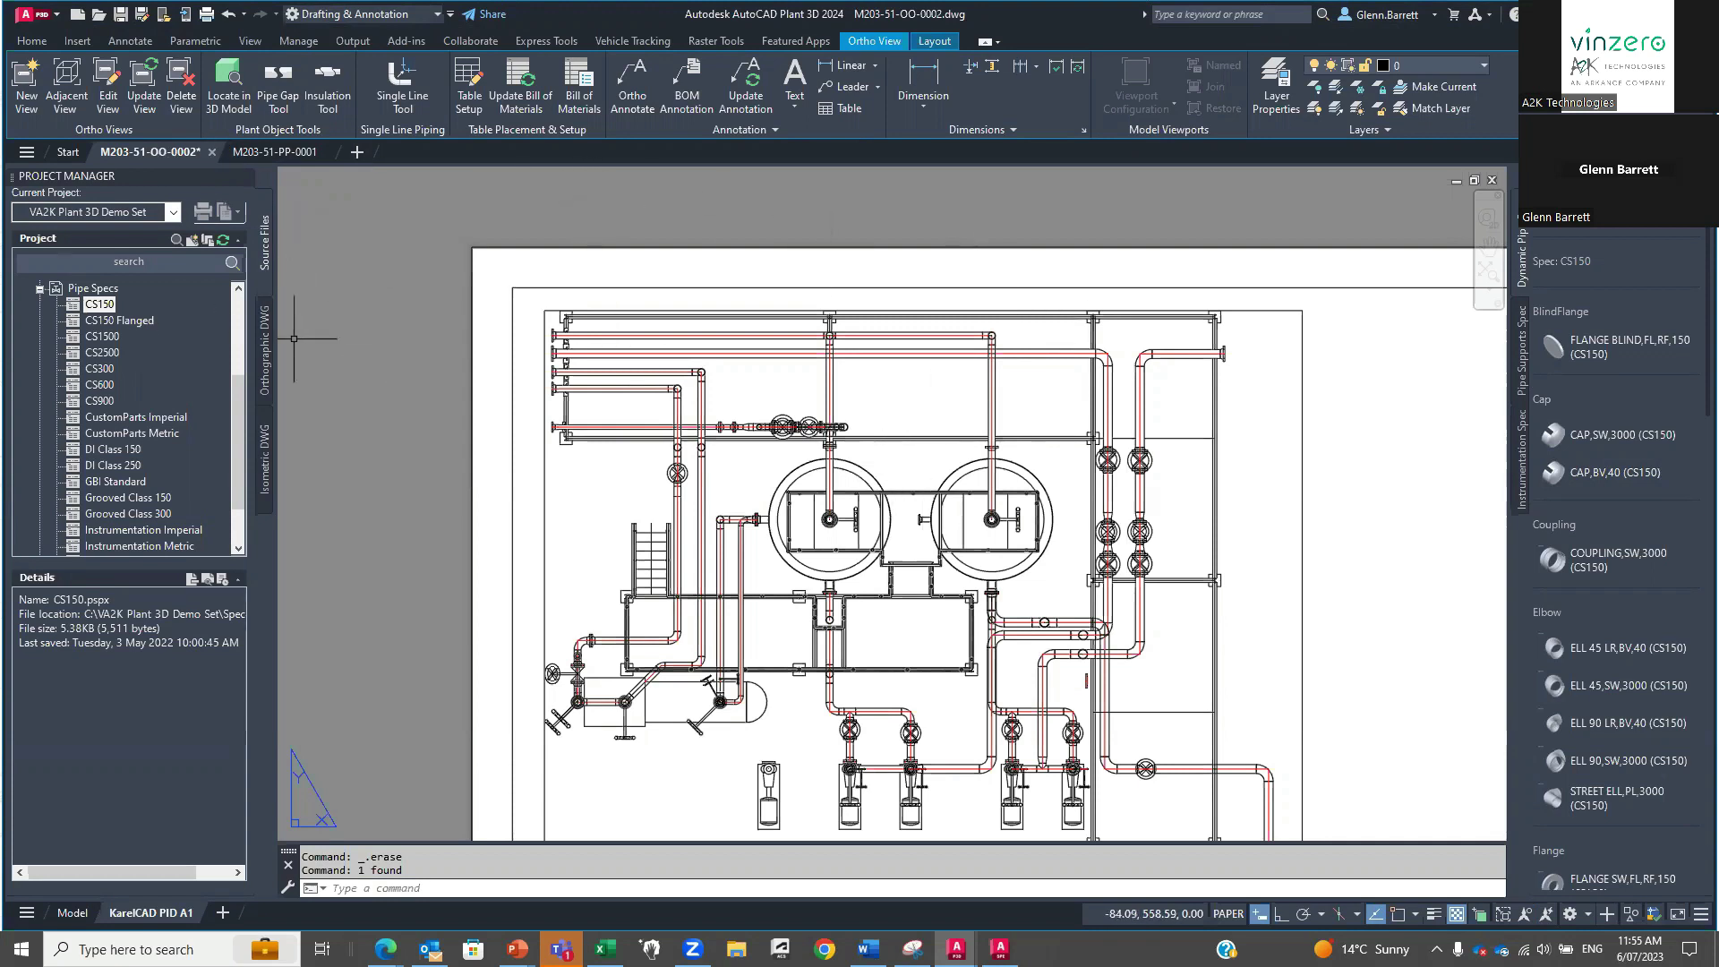
{"action": "left_click", "coordinate": [265, 340]}
{"action": "left_click", "coordinate": [56, 339]}
{"action": "right_click", "coordinate": [128, 354]}
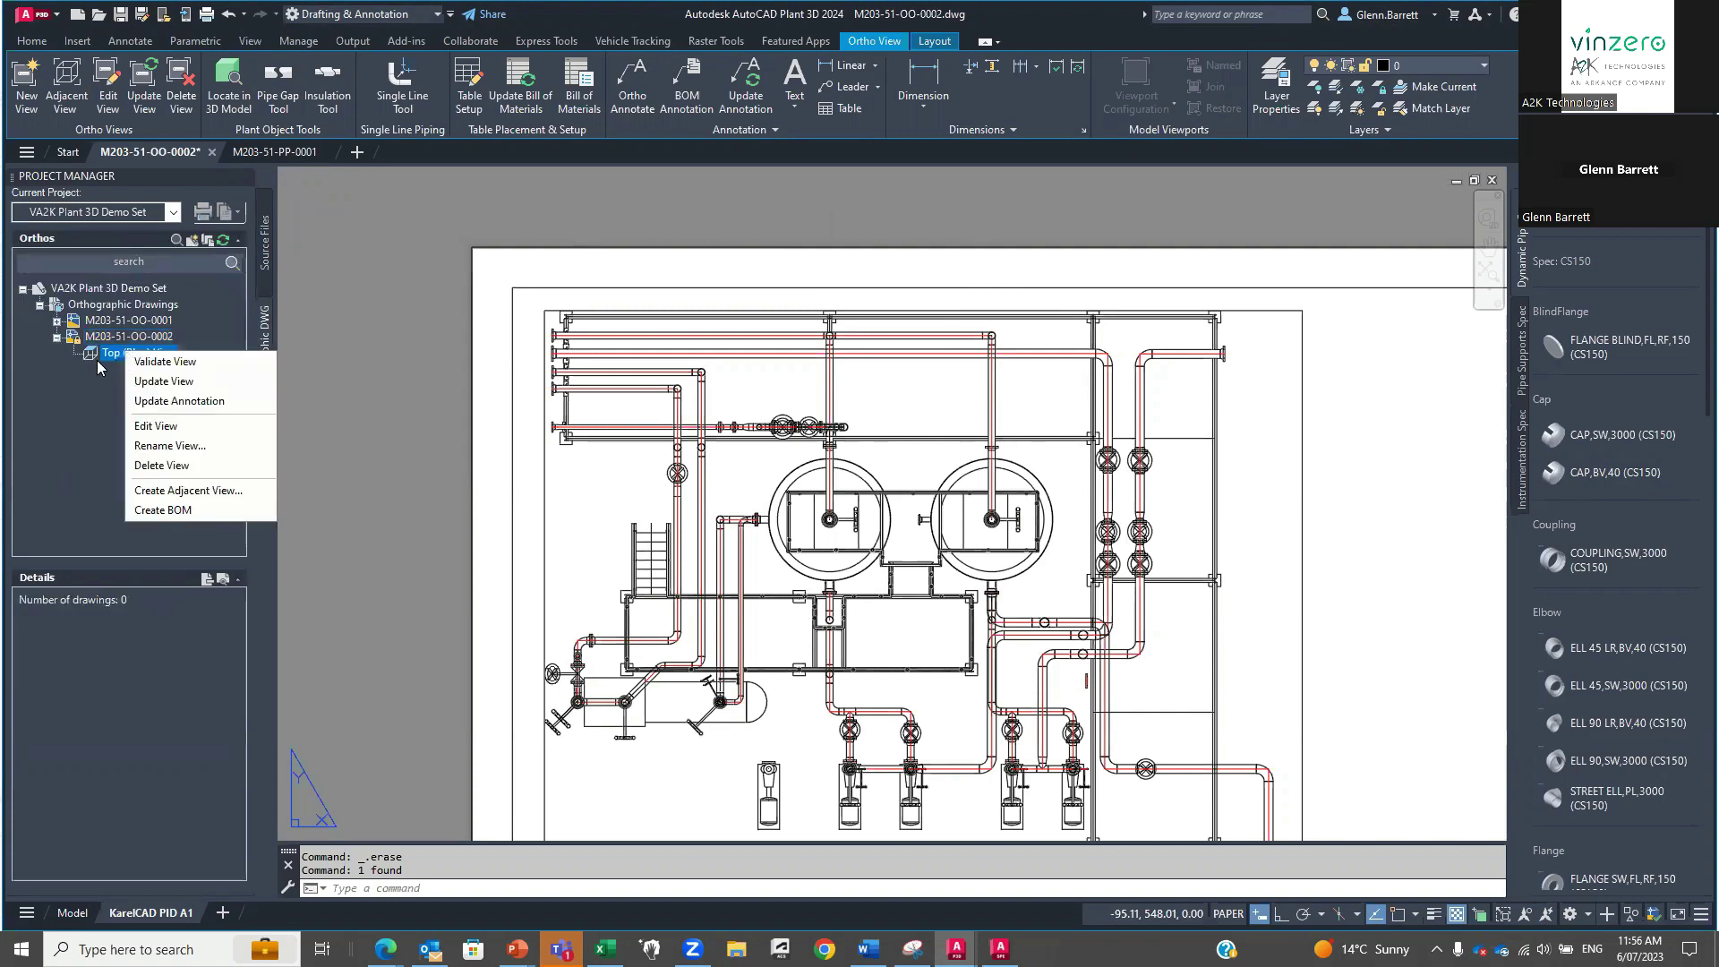
{"action": "left_click", "coordinate": [165, 425]}
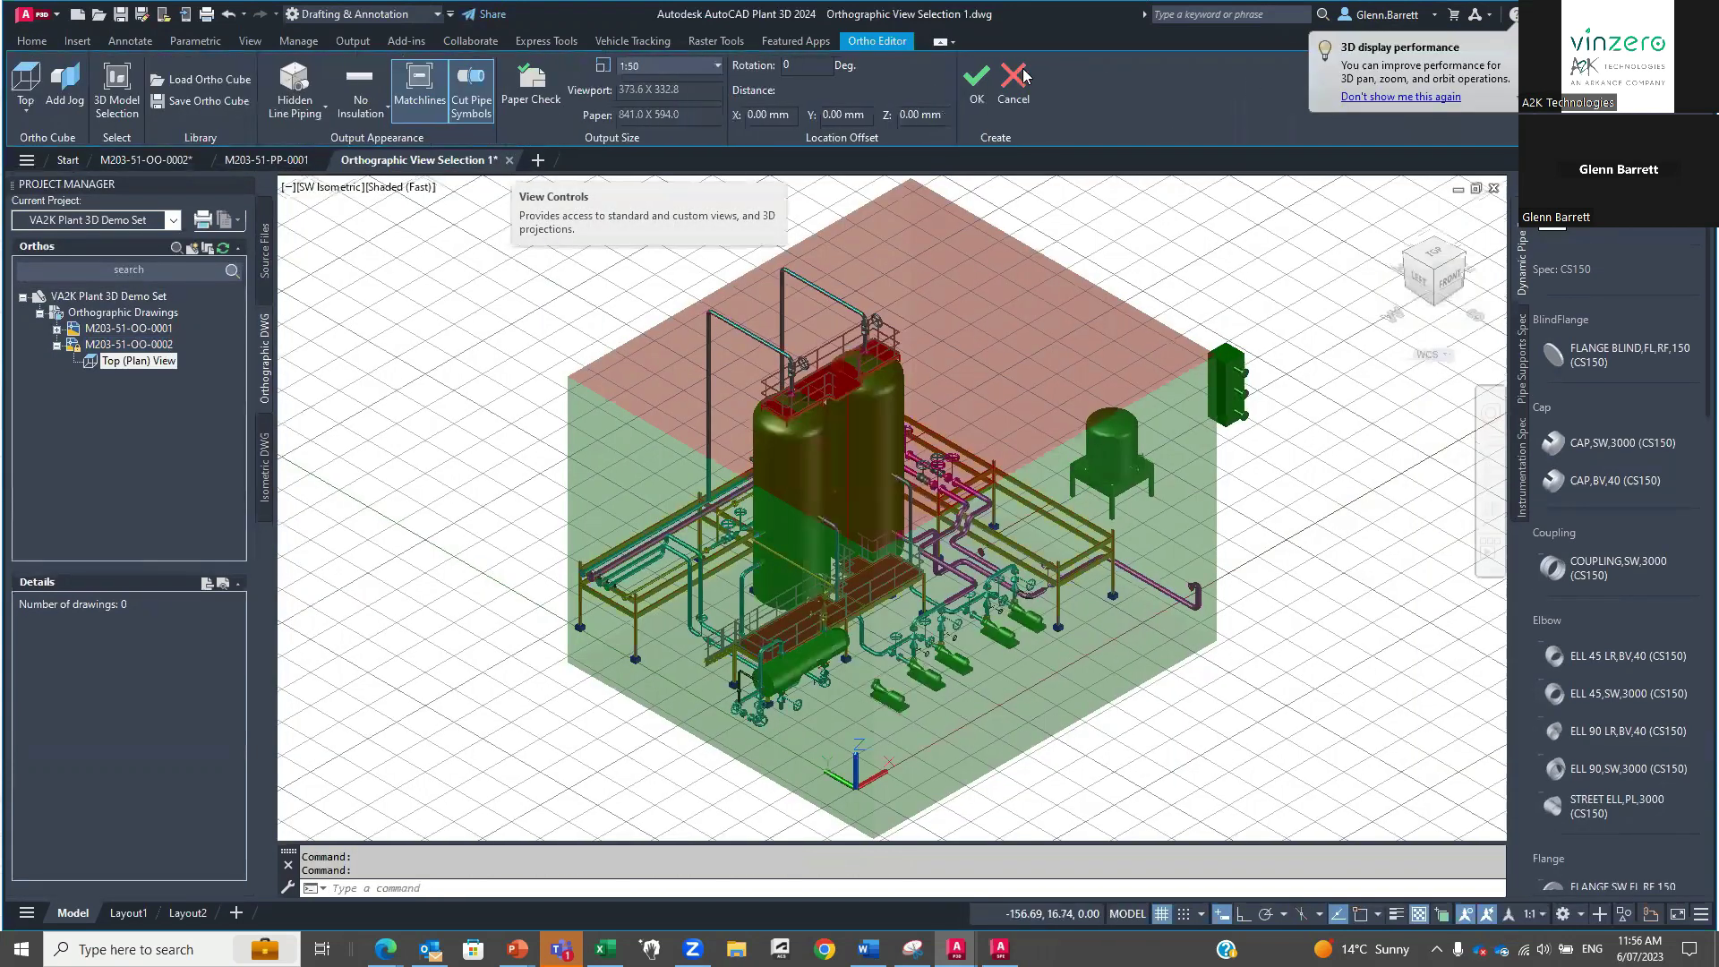
{"action": "left_click", "coordinate": [1015, 79]}
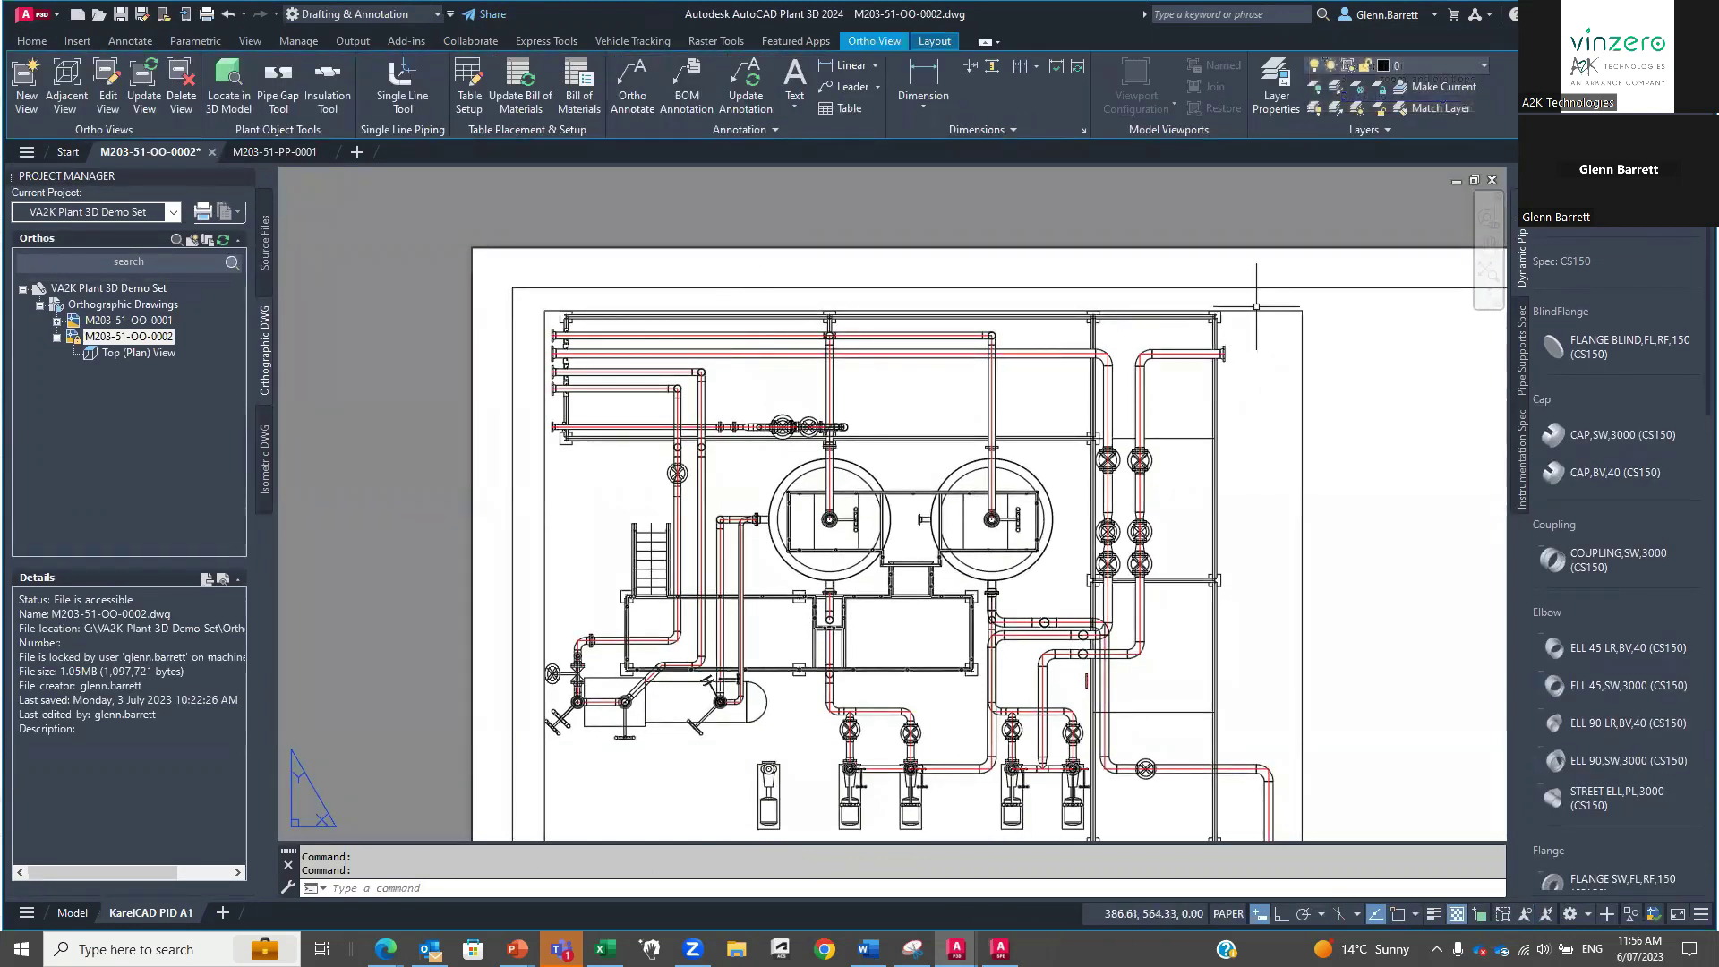
Display line numbers 1002, 1008, 1009, 1013 and 1015 as single-line piping in the Top (Plan) View, update it and inspect the piping.
{"action": "double_click", "coordinate": [1271, 351]}
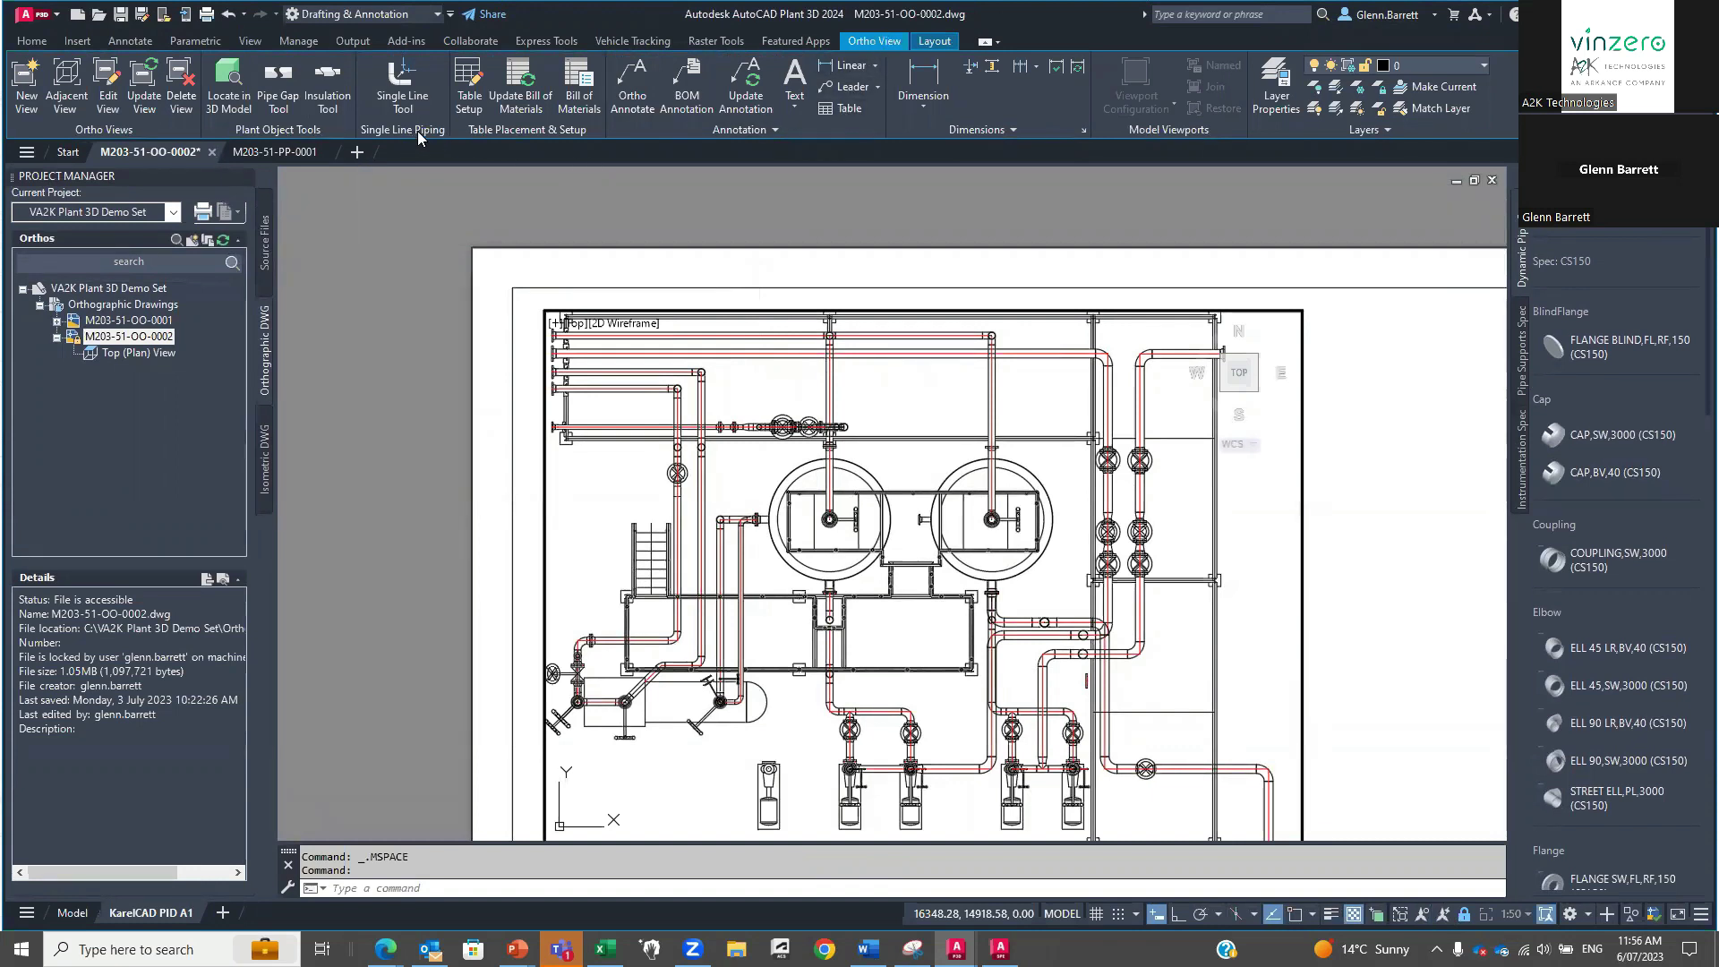
{"action": "left_click", "coordinate": [405, 97]}
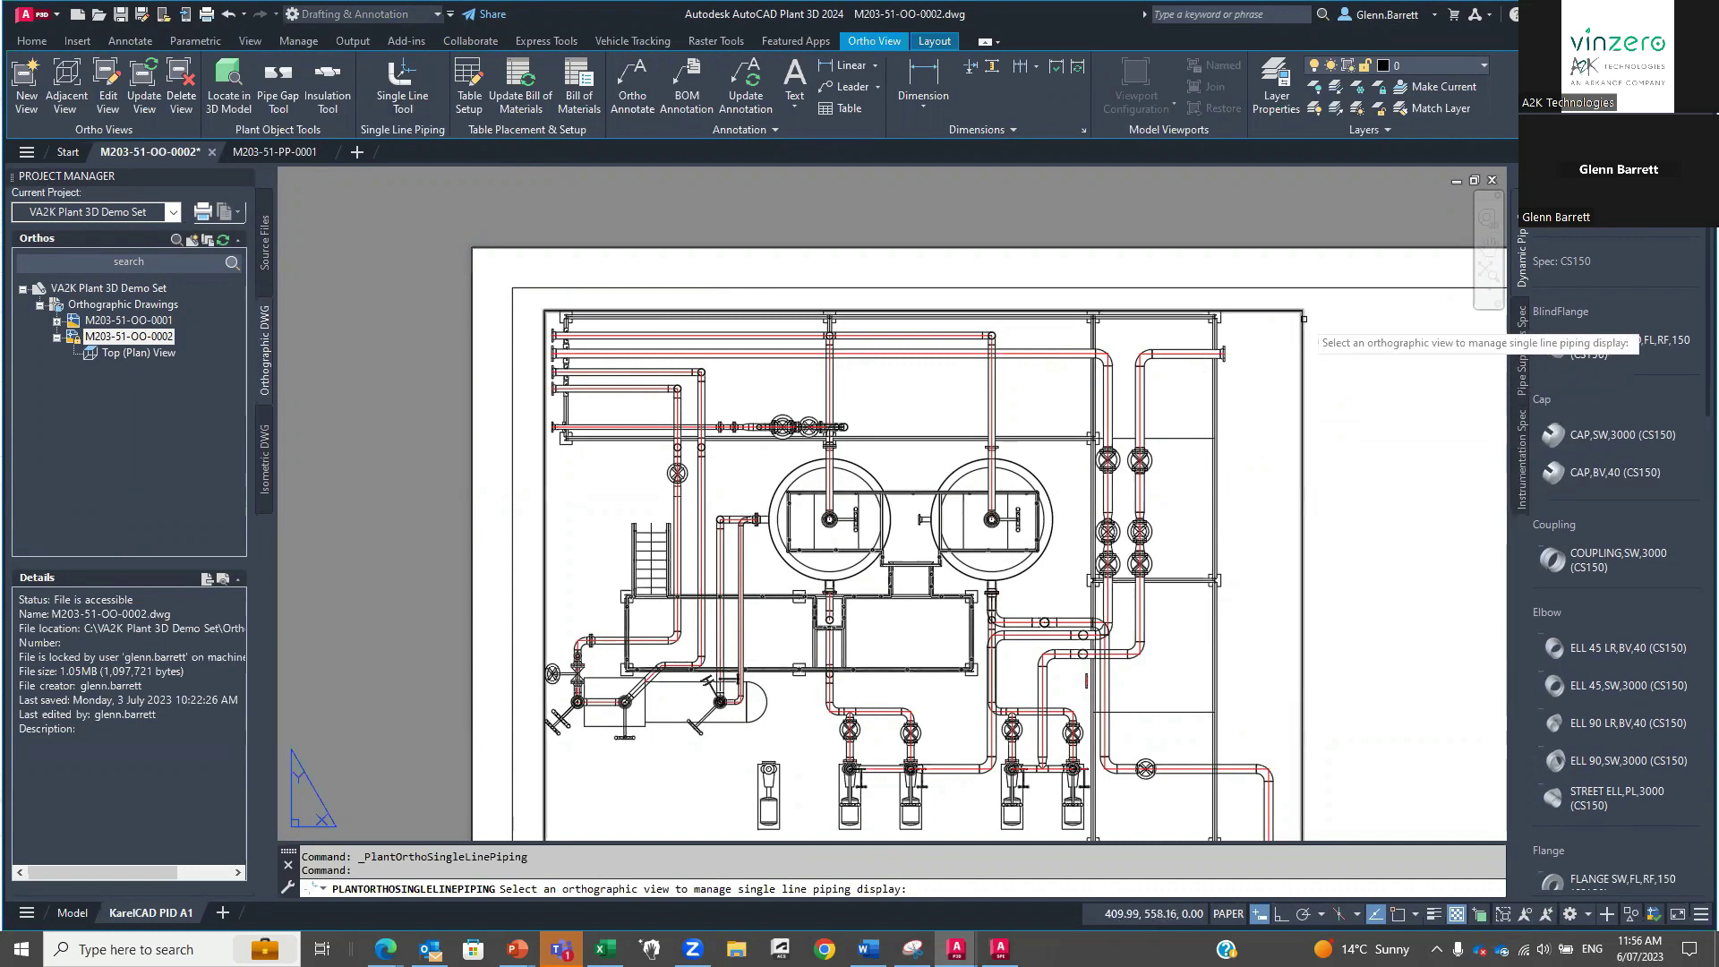
{"action": "left_click", "coordinate": [1285, 342]}
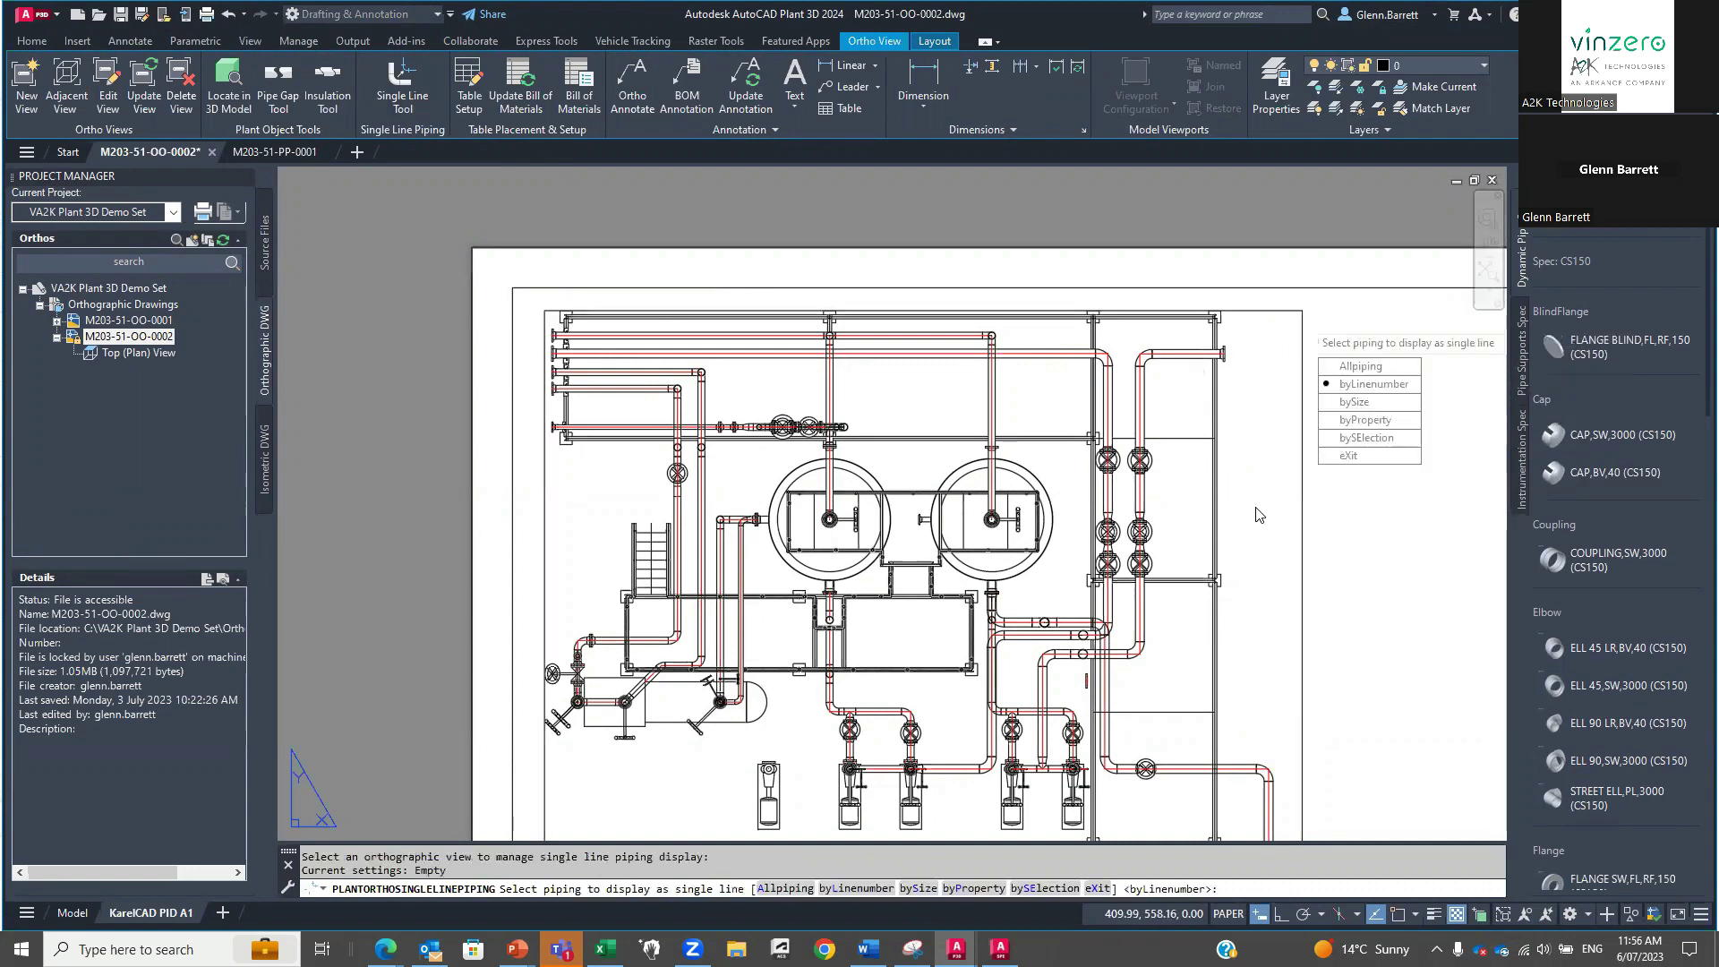
{"action": "left_click", "coordinate": [1375, 384]}
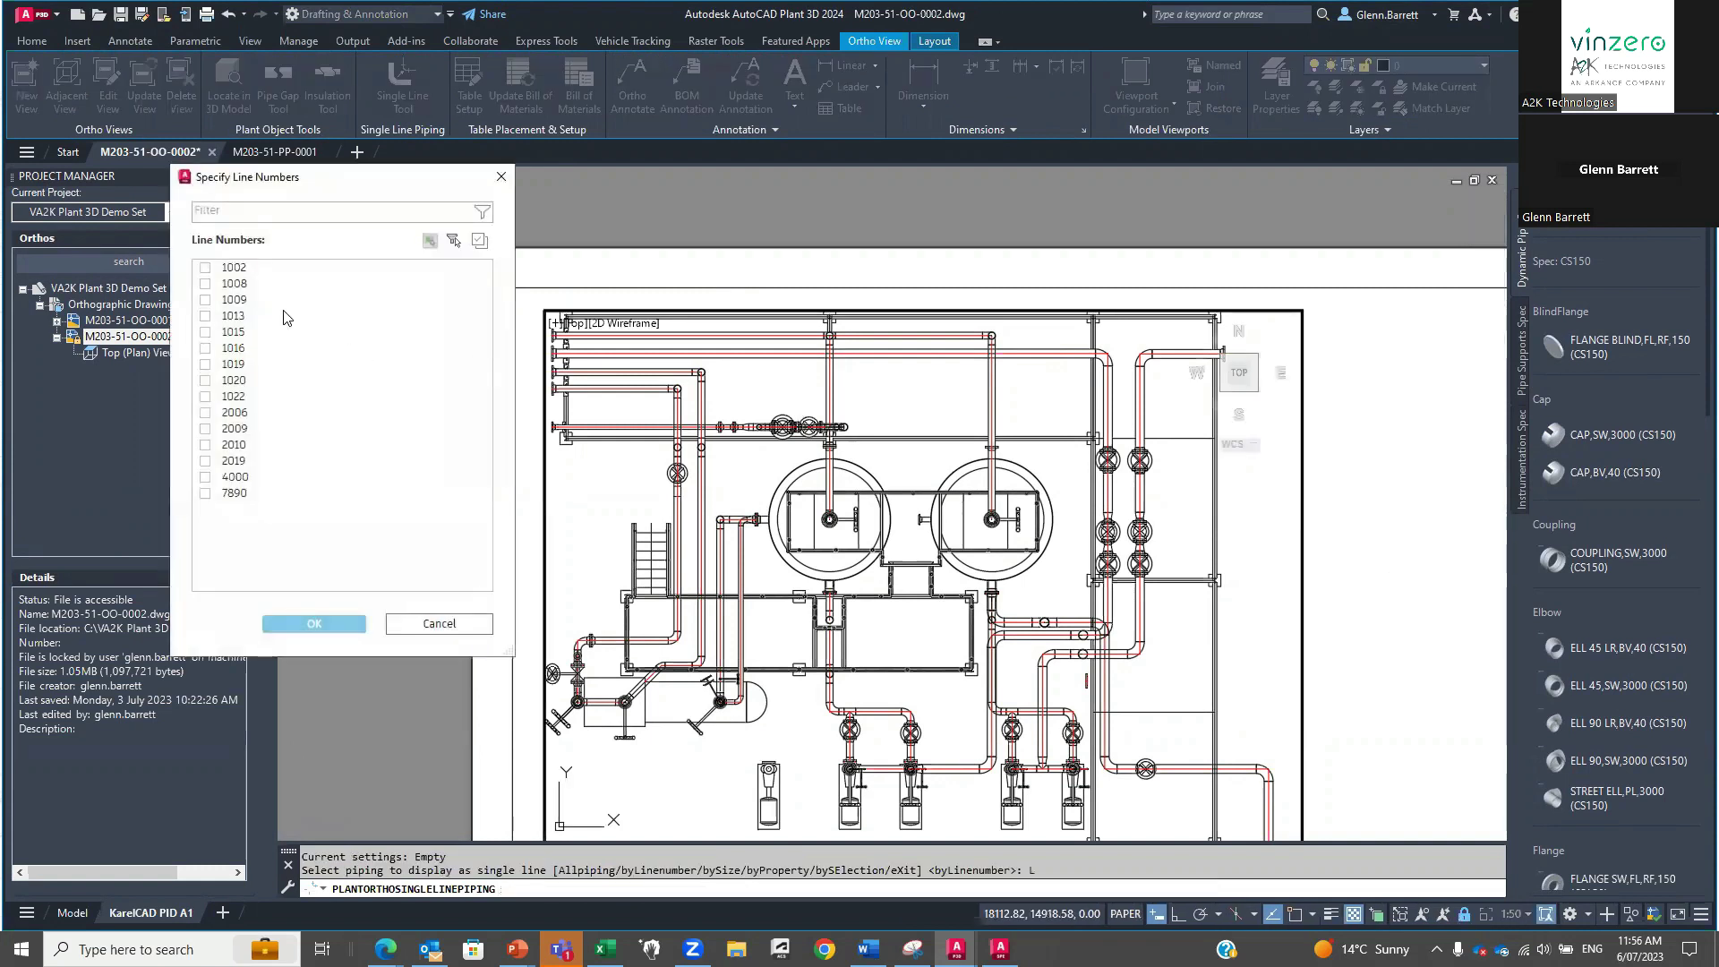
{"action": "left_click", "coordinate": [205, 268]}
{"action": "left_click", "coordinate": [205, 299]}
{"action": "left_click", "coordinate": [205, 332]}
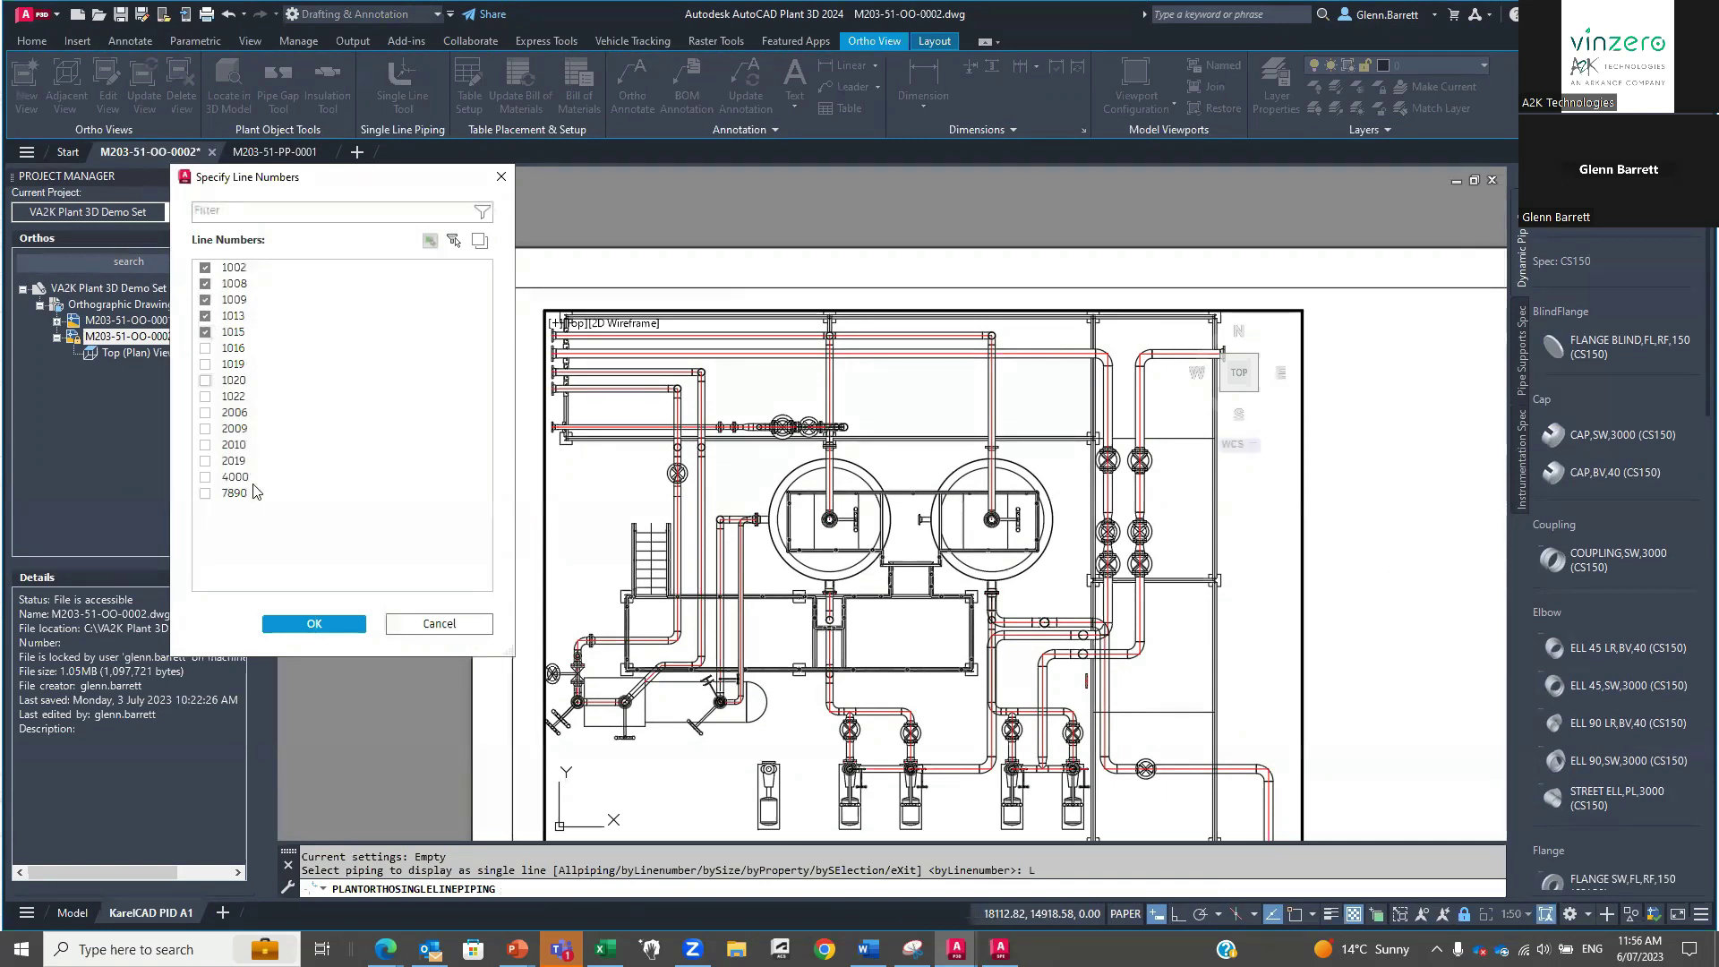
{"action": "left_click", "coordinate": [305, 623]}
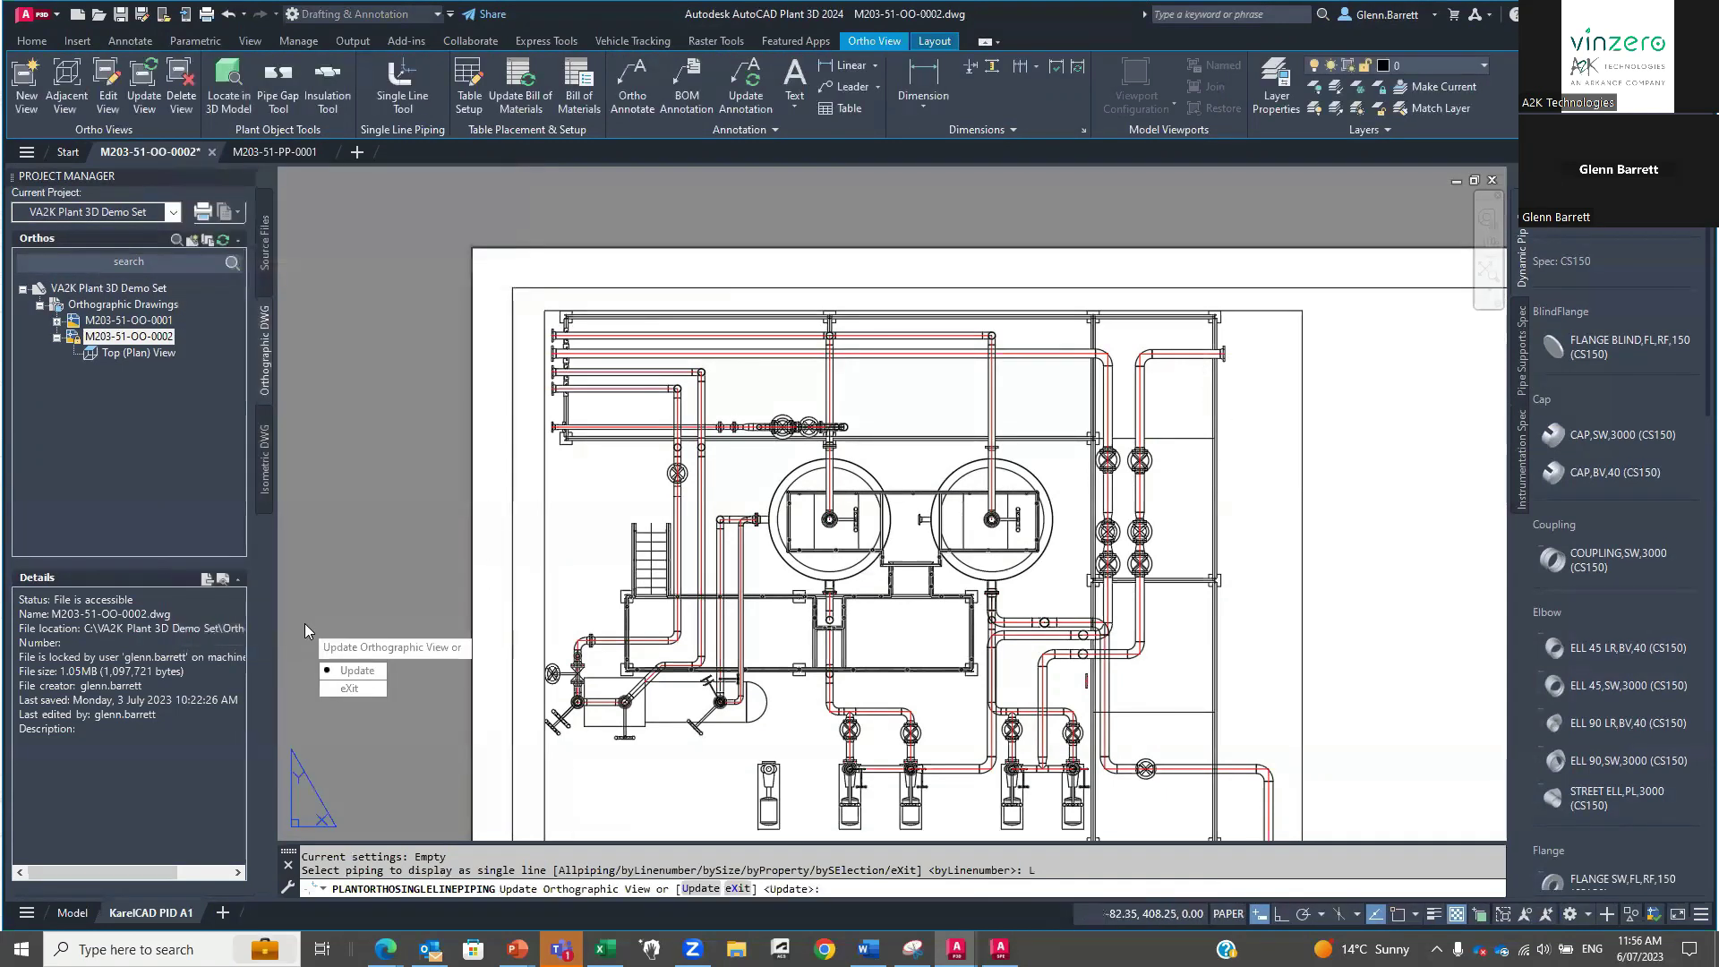
{"action": "left_click", "coordinate": [358, 671]}
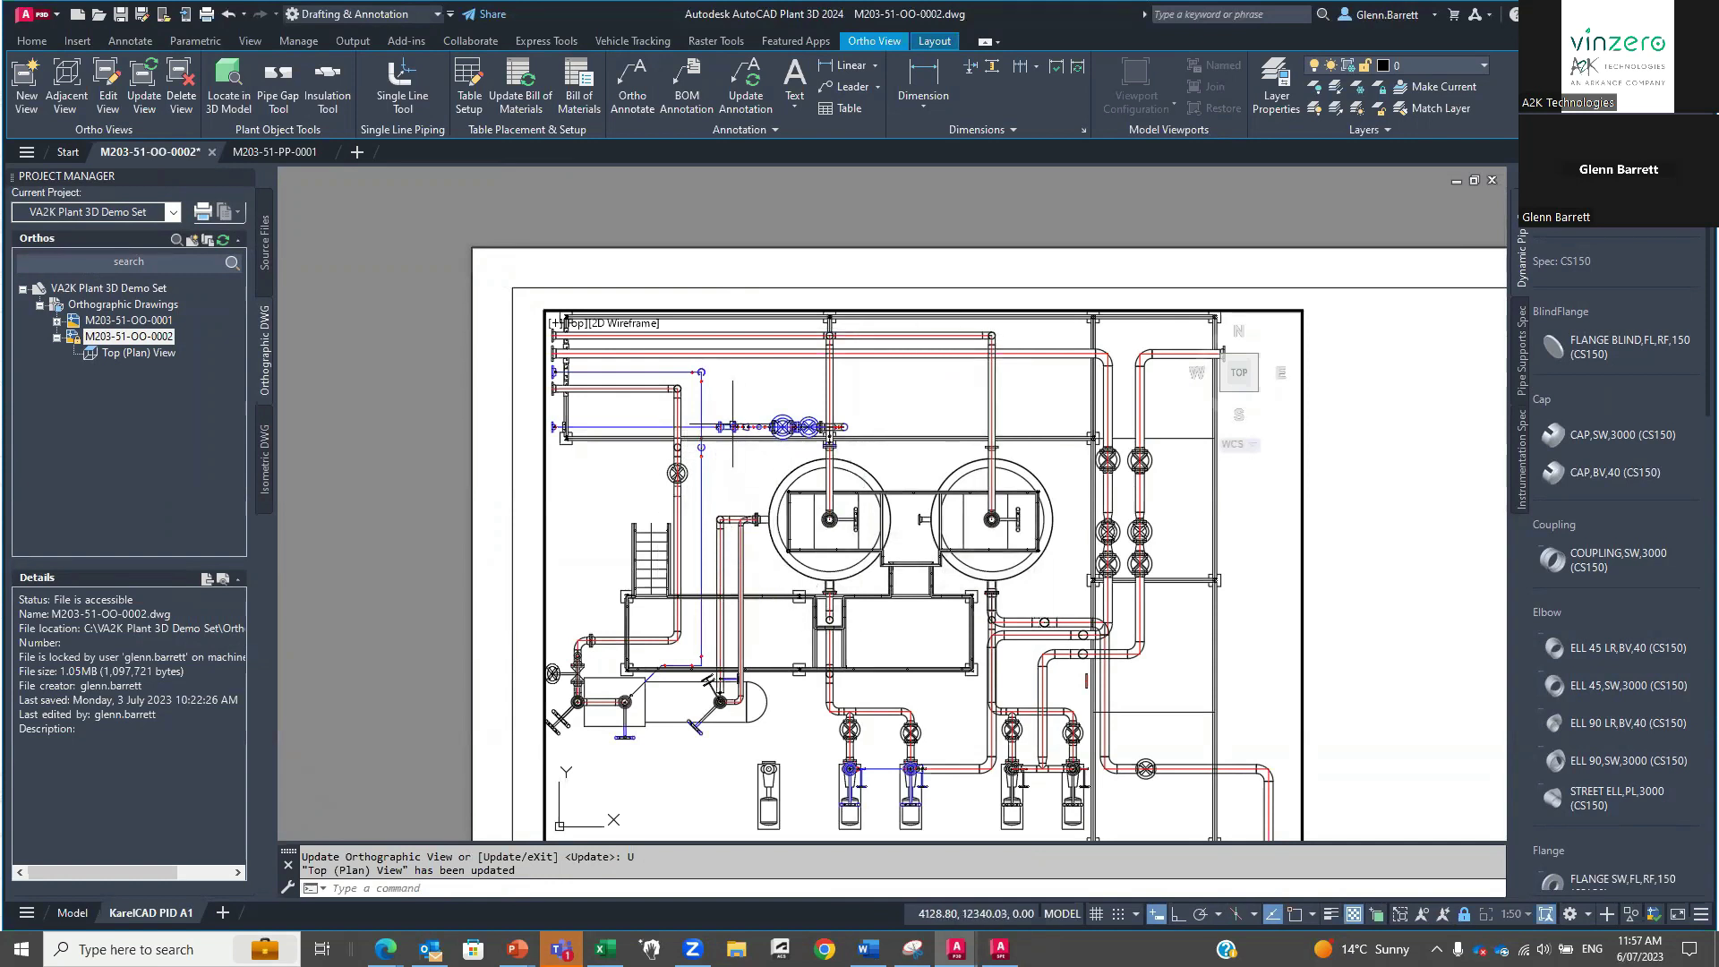
{"action": "scroll", "coordinate": [734, 430], "scroll_direction": "up", "scroll_amount": 4}
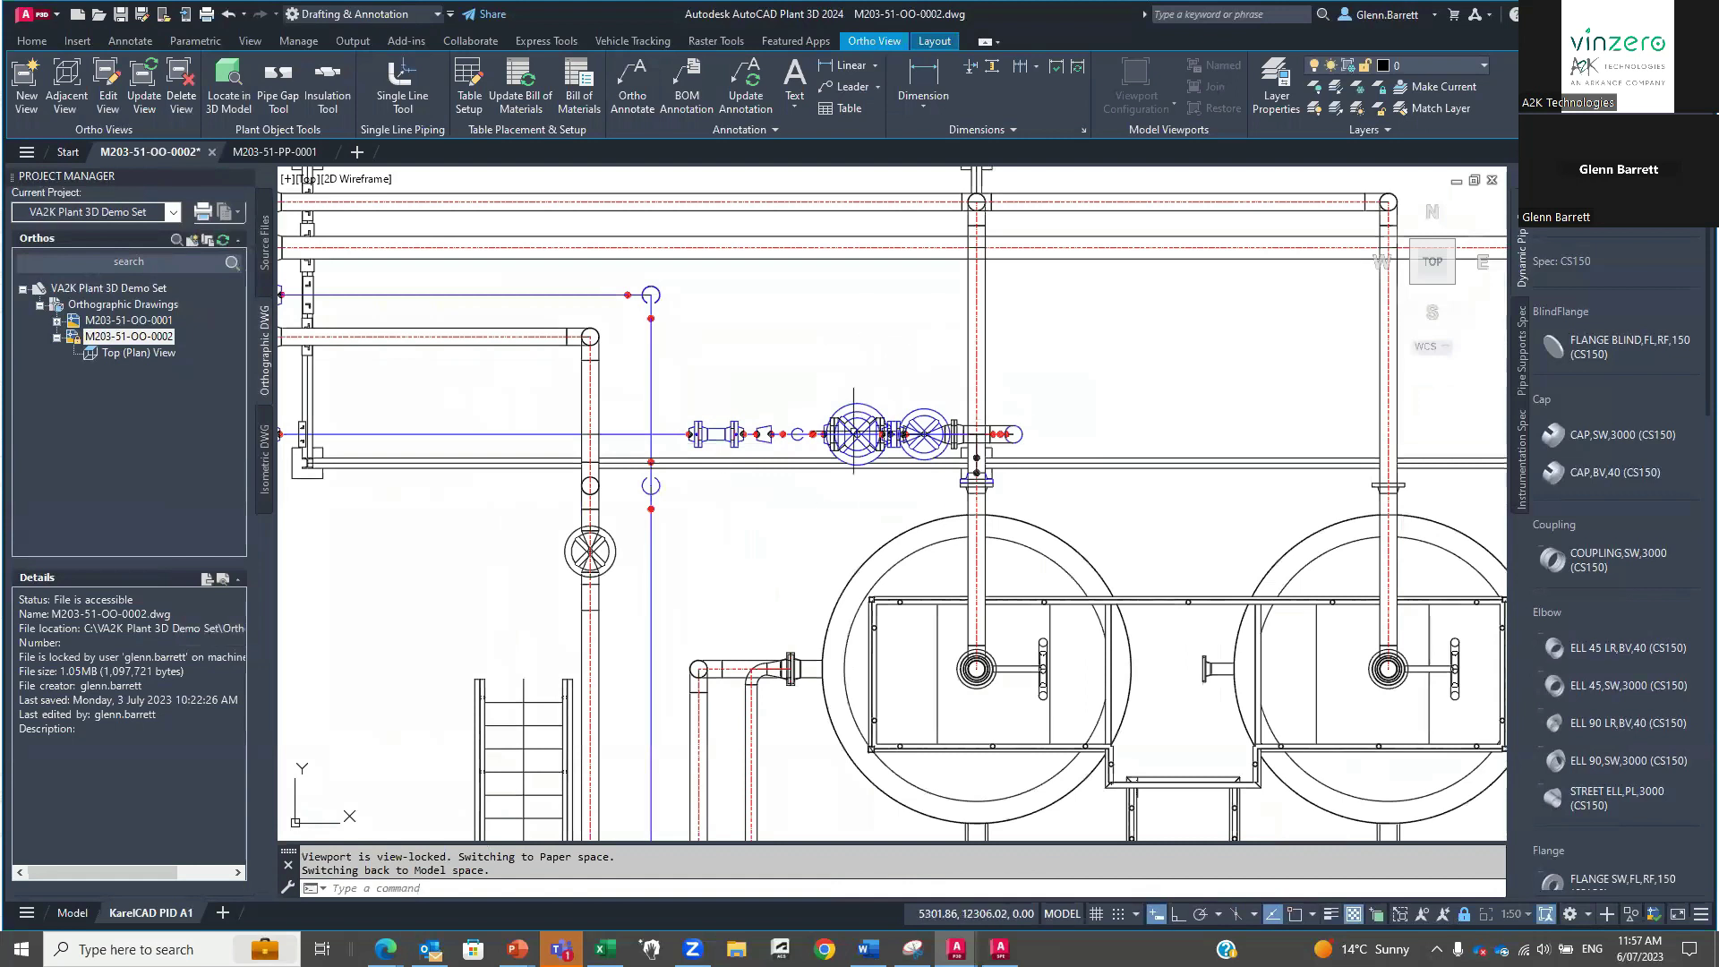
{"action": "scroll", "coordinate": [806, 448], "scroll_direction": "down", "scroll_amount": 4}
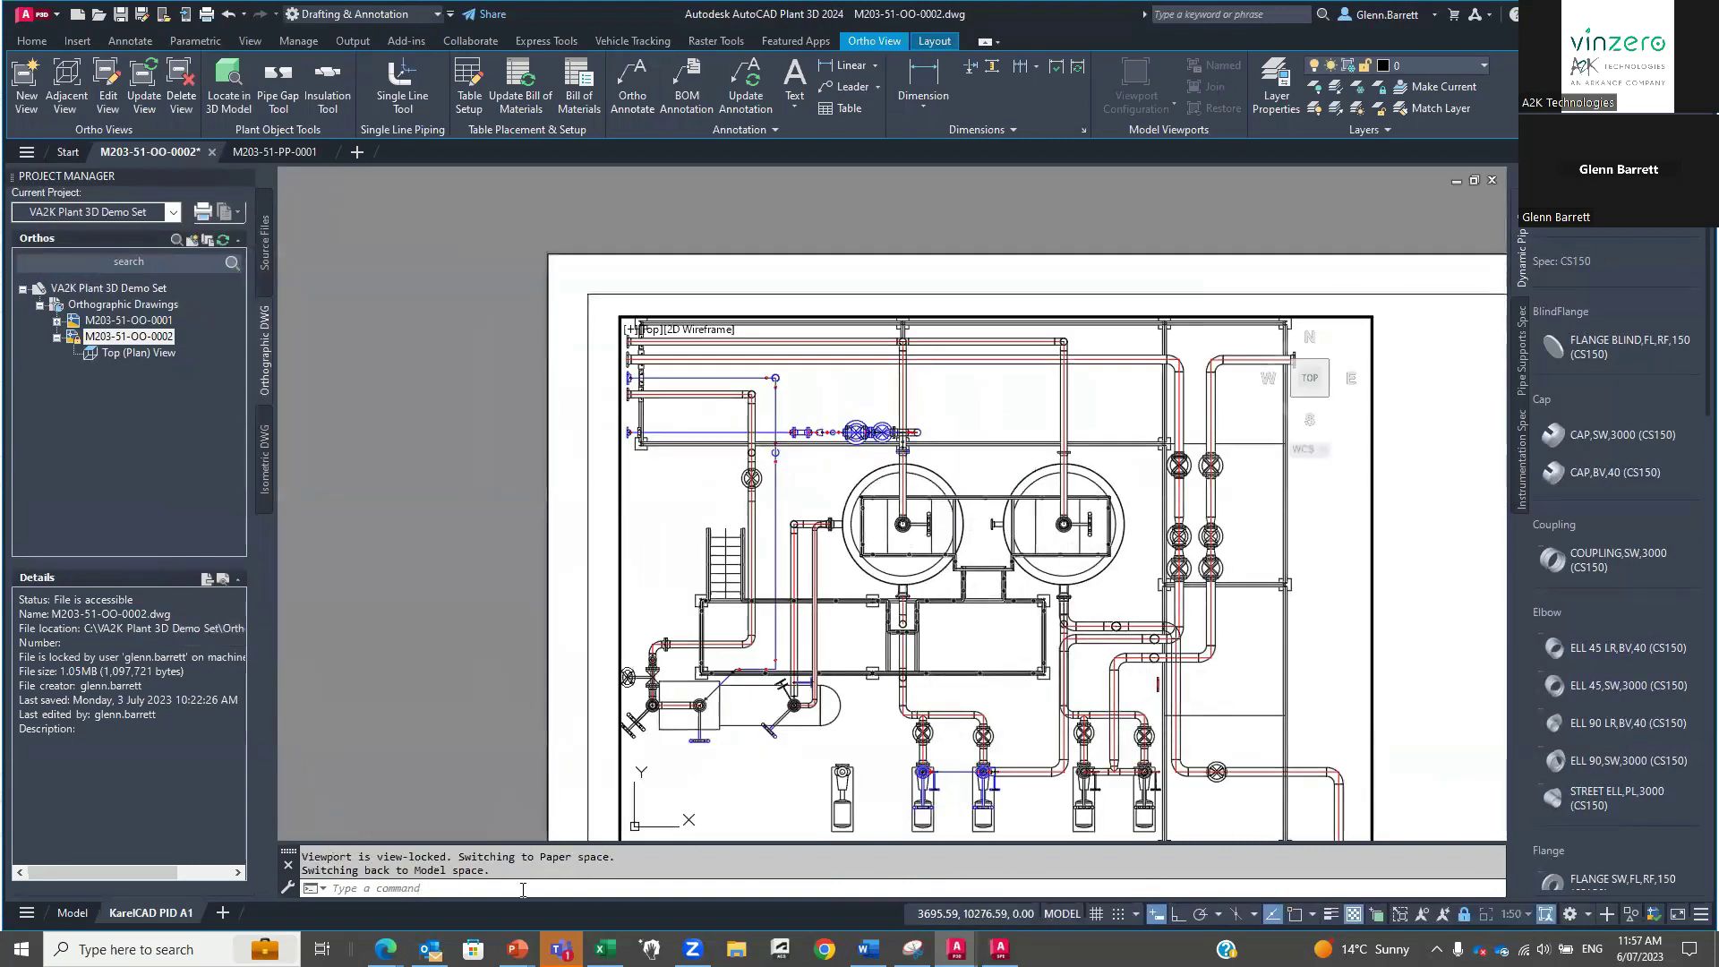
Return to the PowerPoint slide show and advance to the Plant 3D slide about referring to Help for what is new.
{"action": "left_click", "coordinate": [518, 949]}
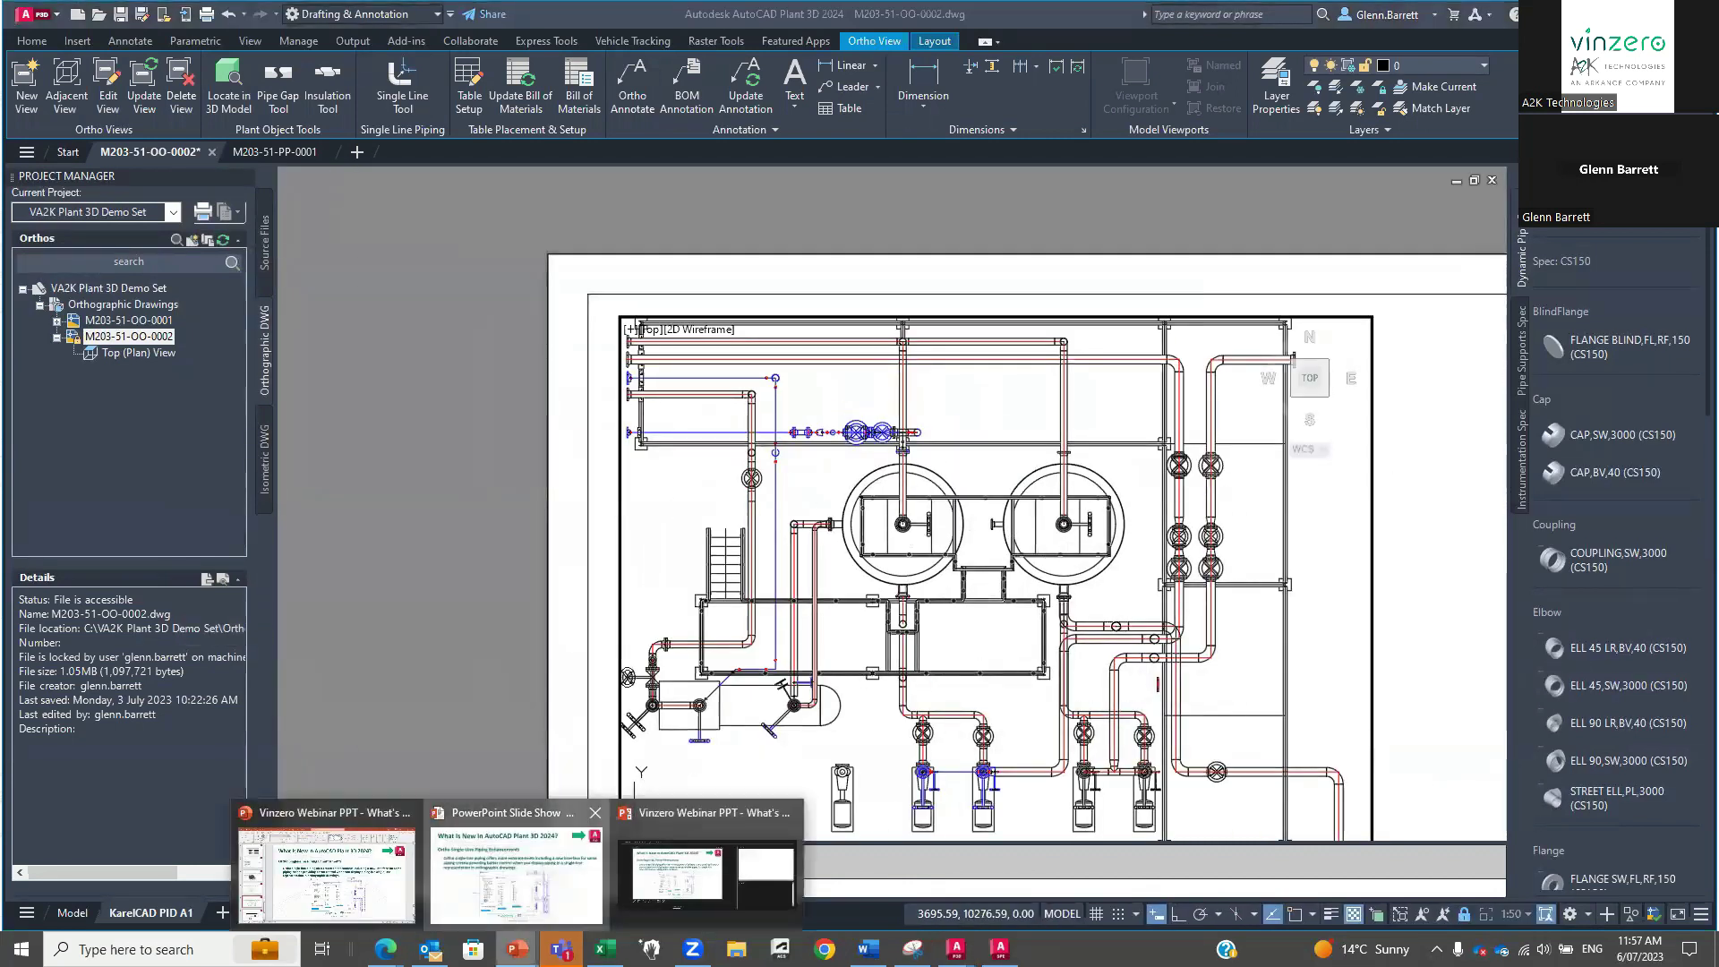
{"action": "left_click", "coordinate": [517, 872]}
{"action": "left_click", "coordinate": [595, 510]}
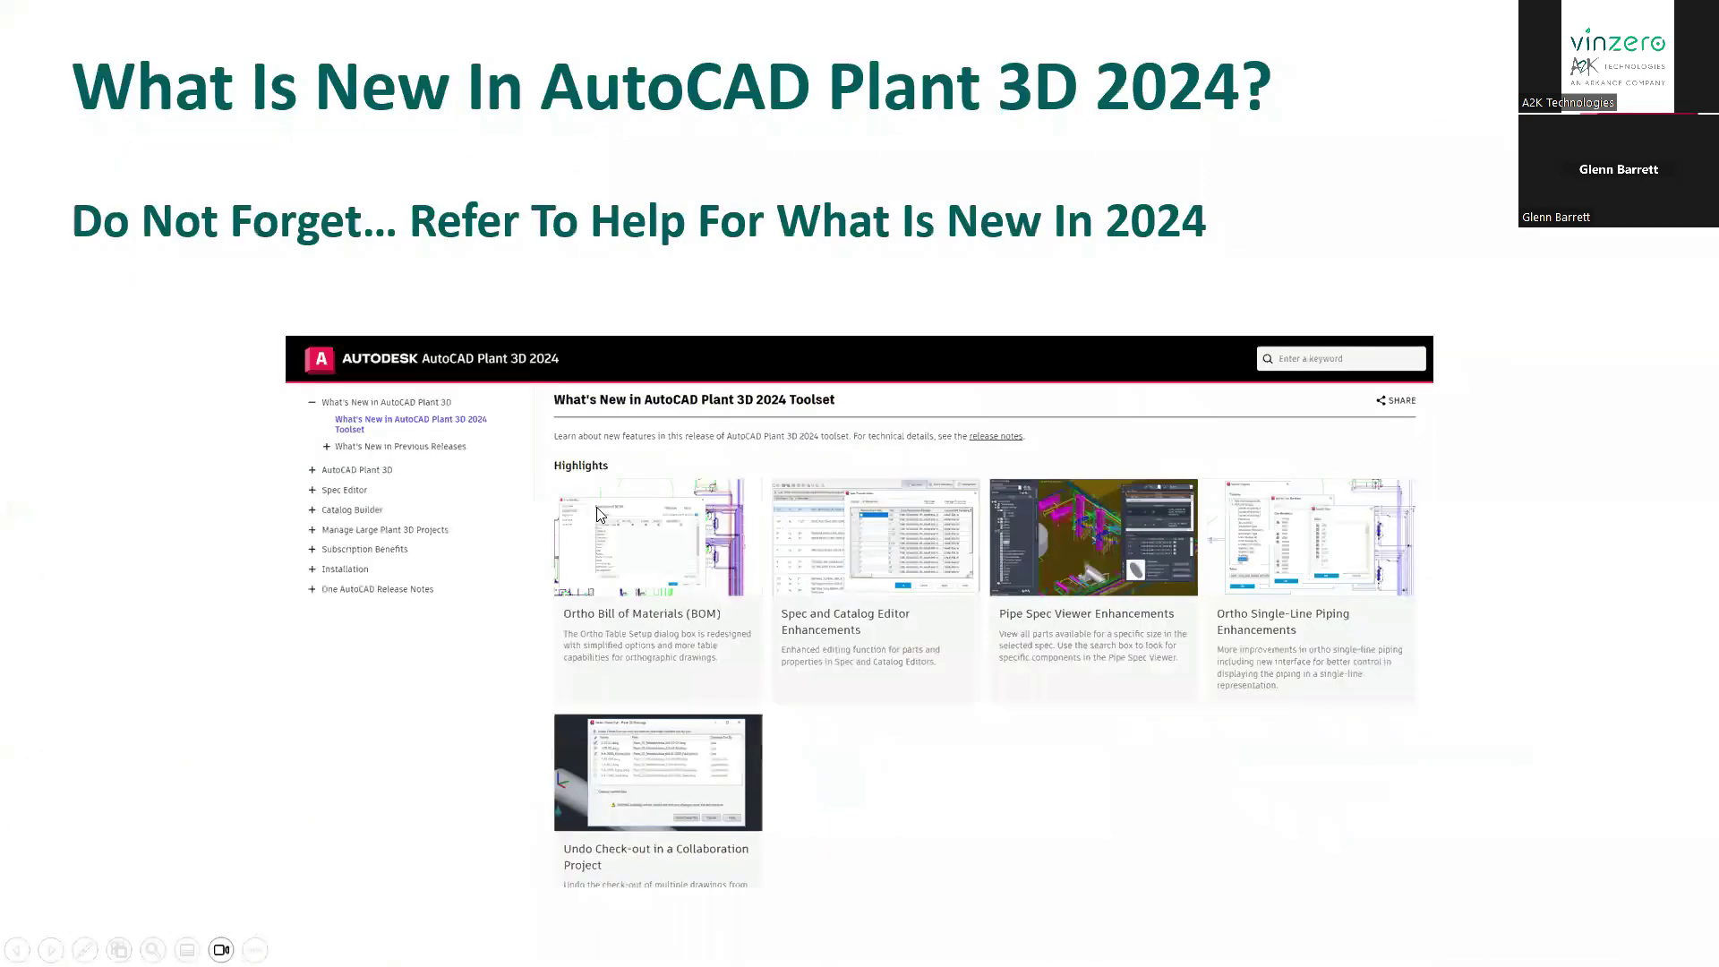